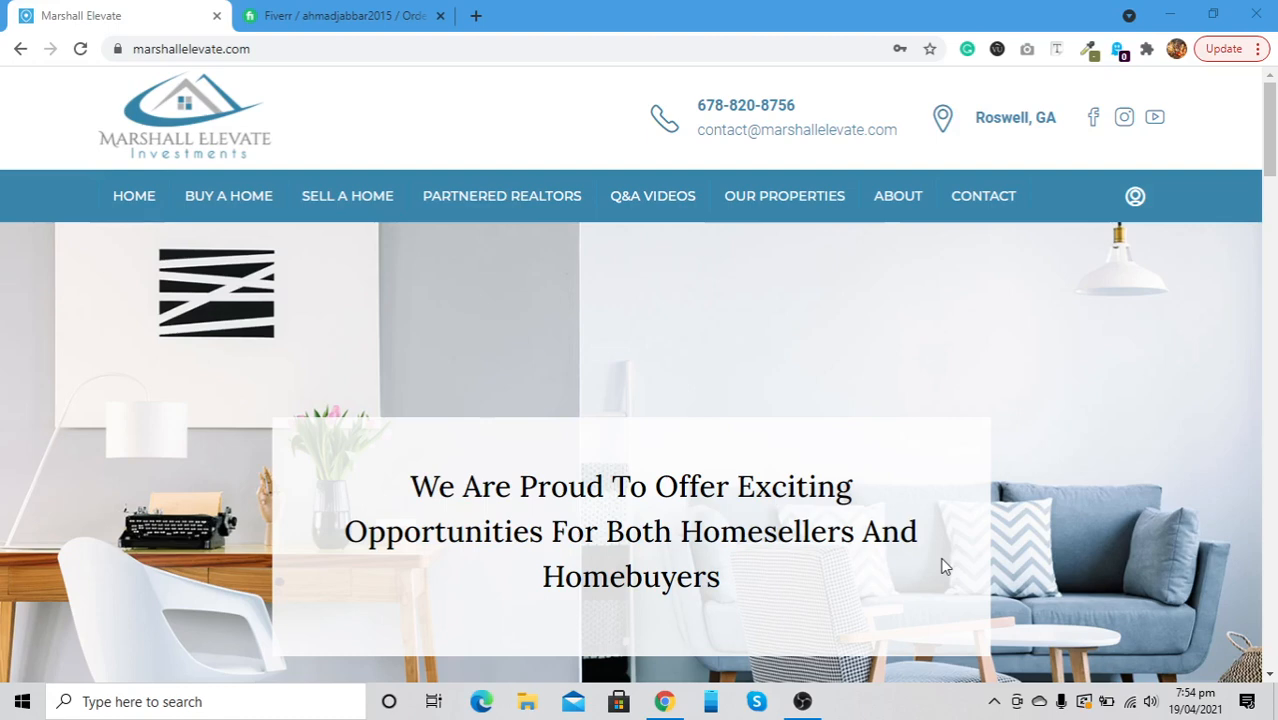
# Step: Look through the Marshall Elevate homepage from the hero banner through the inquiry form to the footer
pyautogui.scroll(-3, 588, 423)
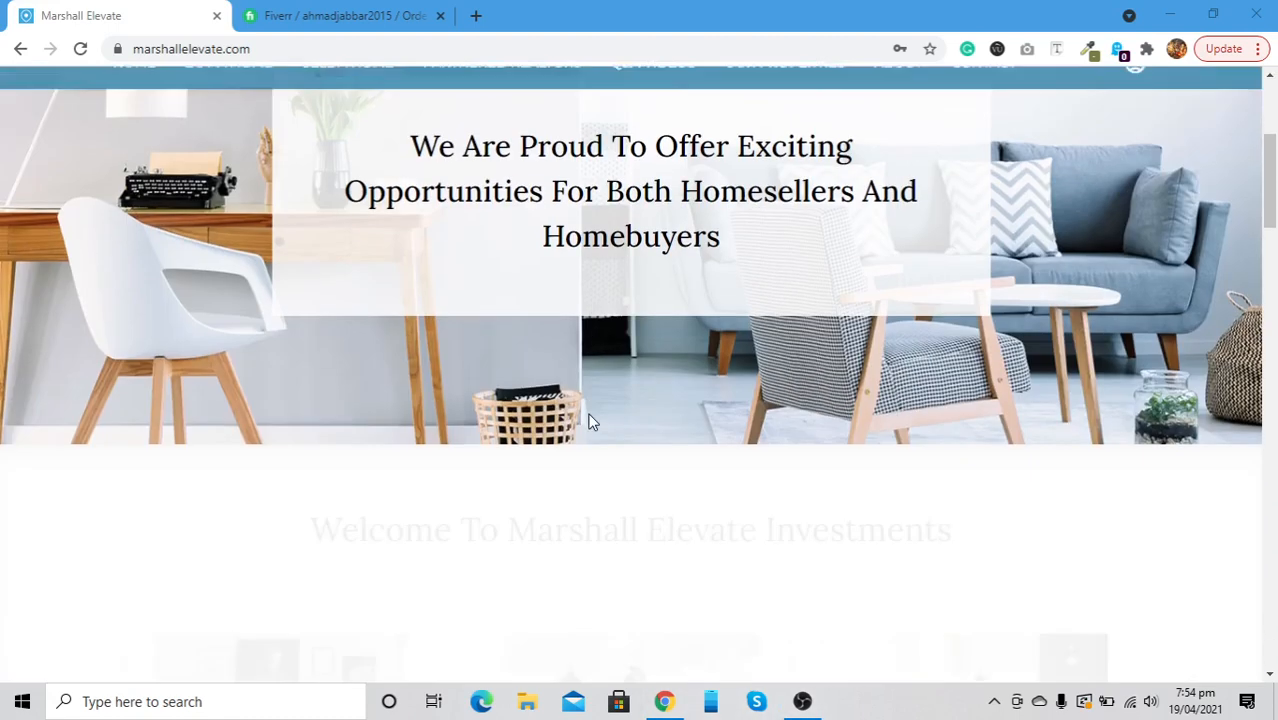
pyautogui.scroll(1, 419, 176)
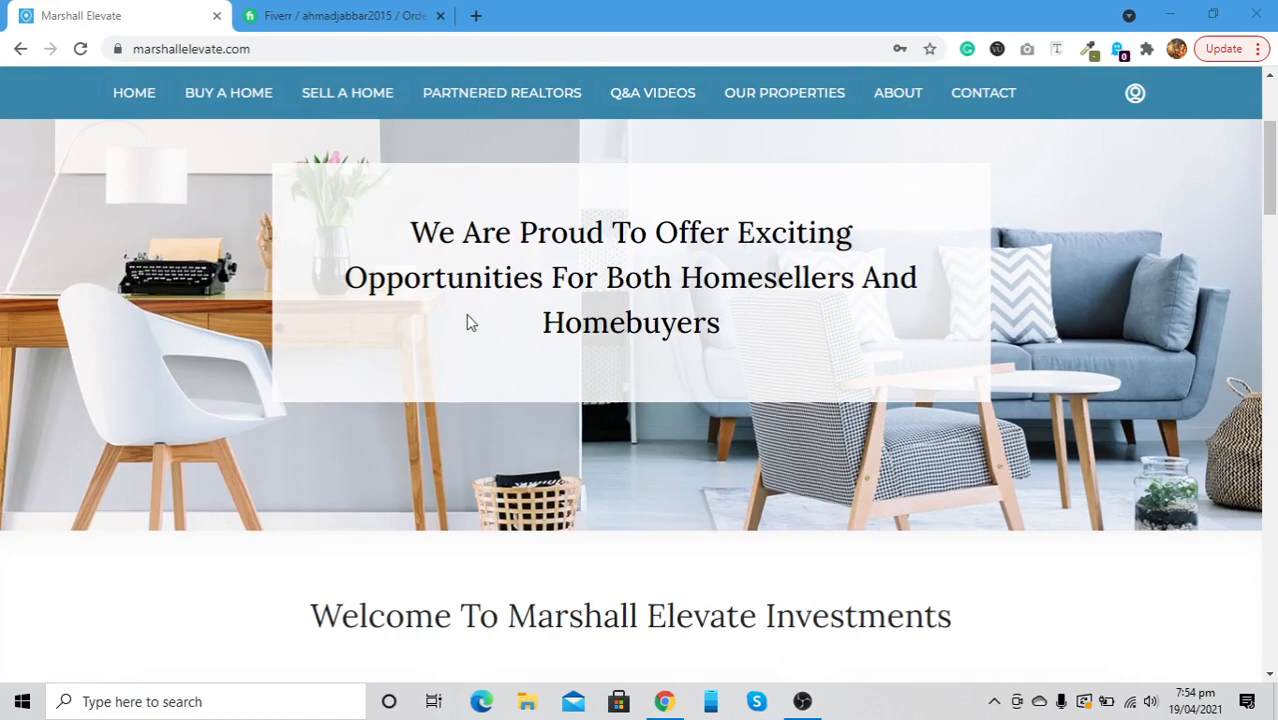
pyautogui.scroll(-4, 505, 379)
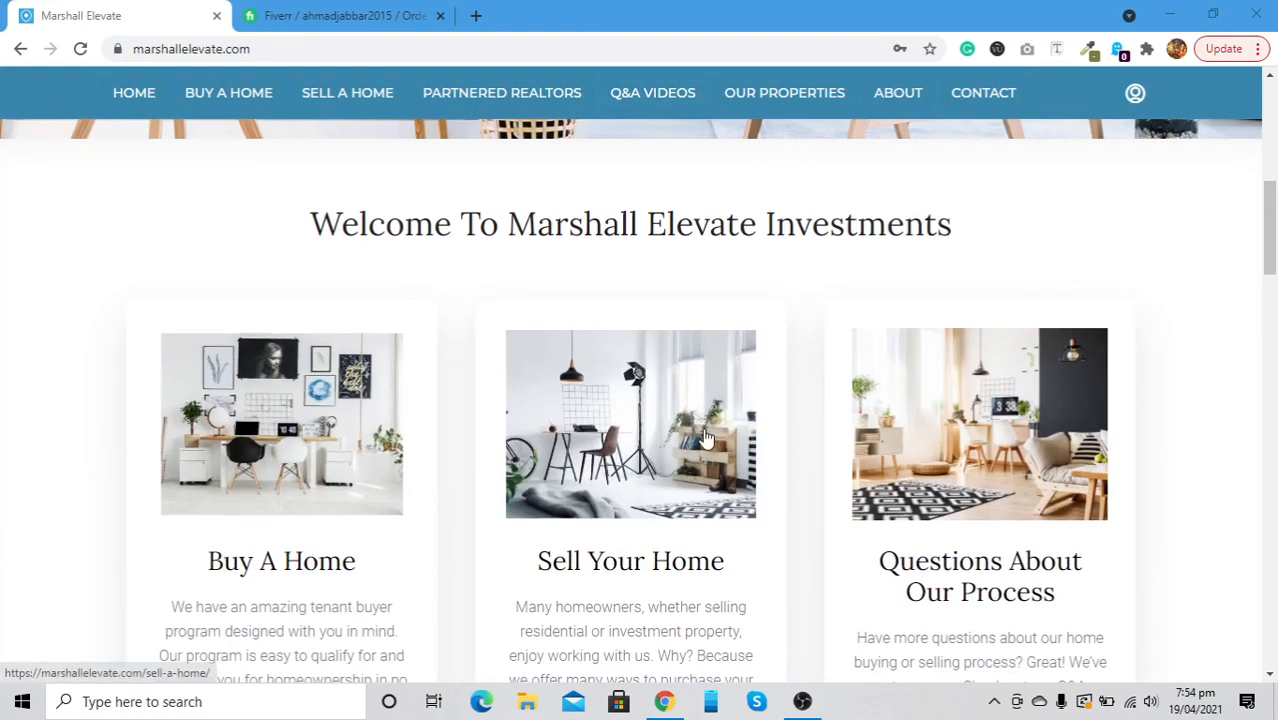
pyautogui.scroll(-2, 700, 440)
pyautogui.scroll(-3, 462, 493)
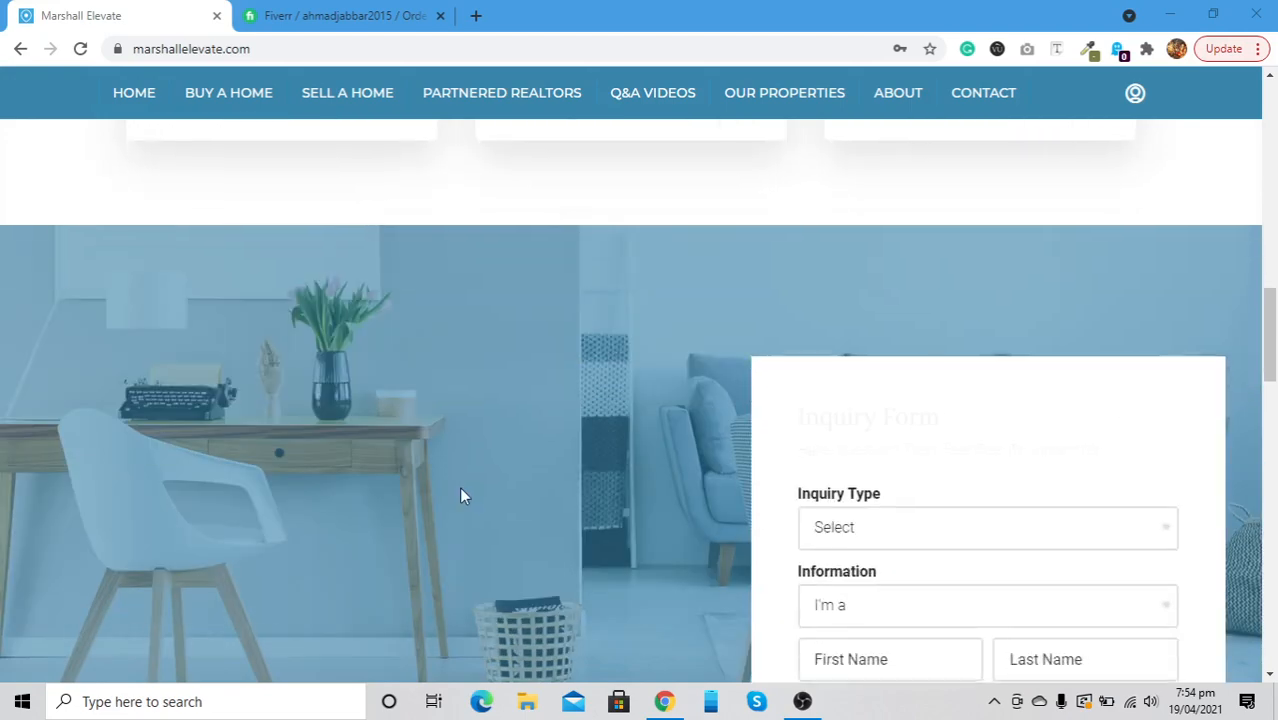
pyautogui.scroll(-4, 525, 480)
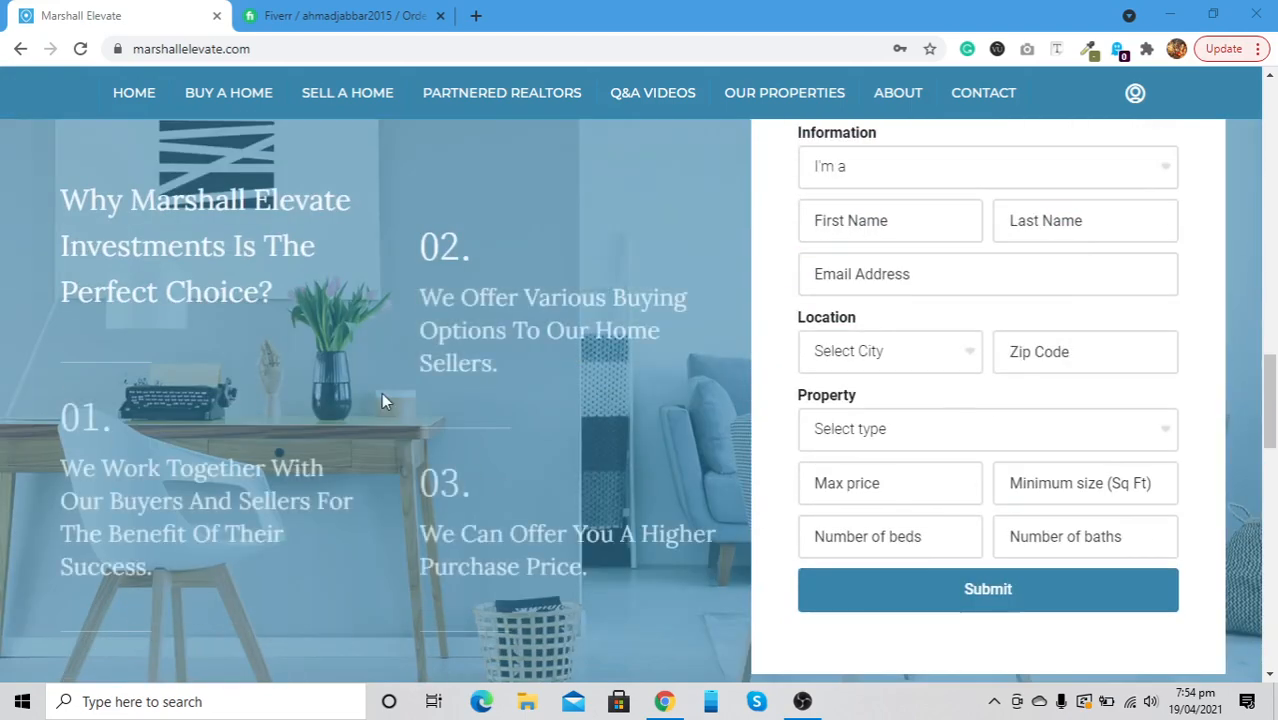
pyautogui.scroll(-4, 385, 400)
pyautogui.scroll(-3, 383, 400)
pyautogui.scroll(-6, 383, 400)
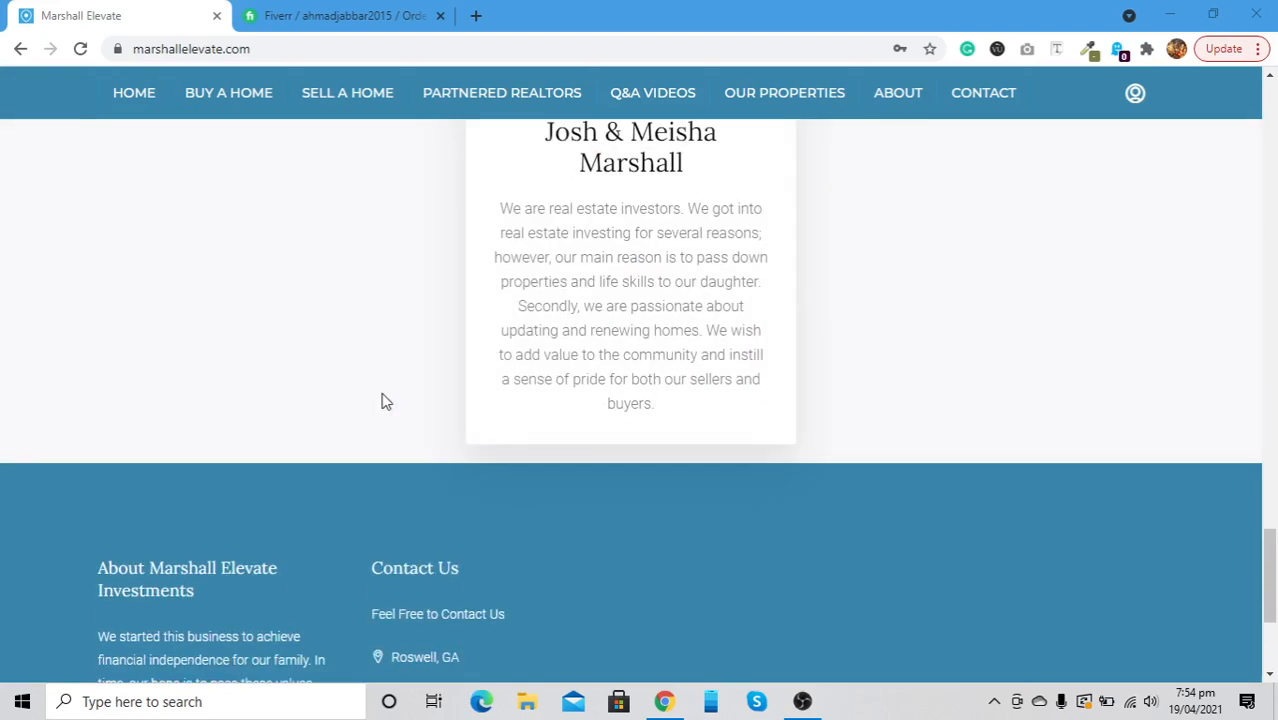
pyautogui.scroll(15, 381, 392)
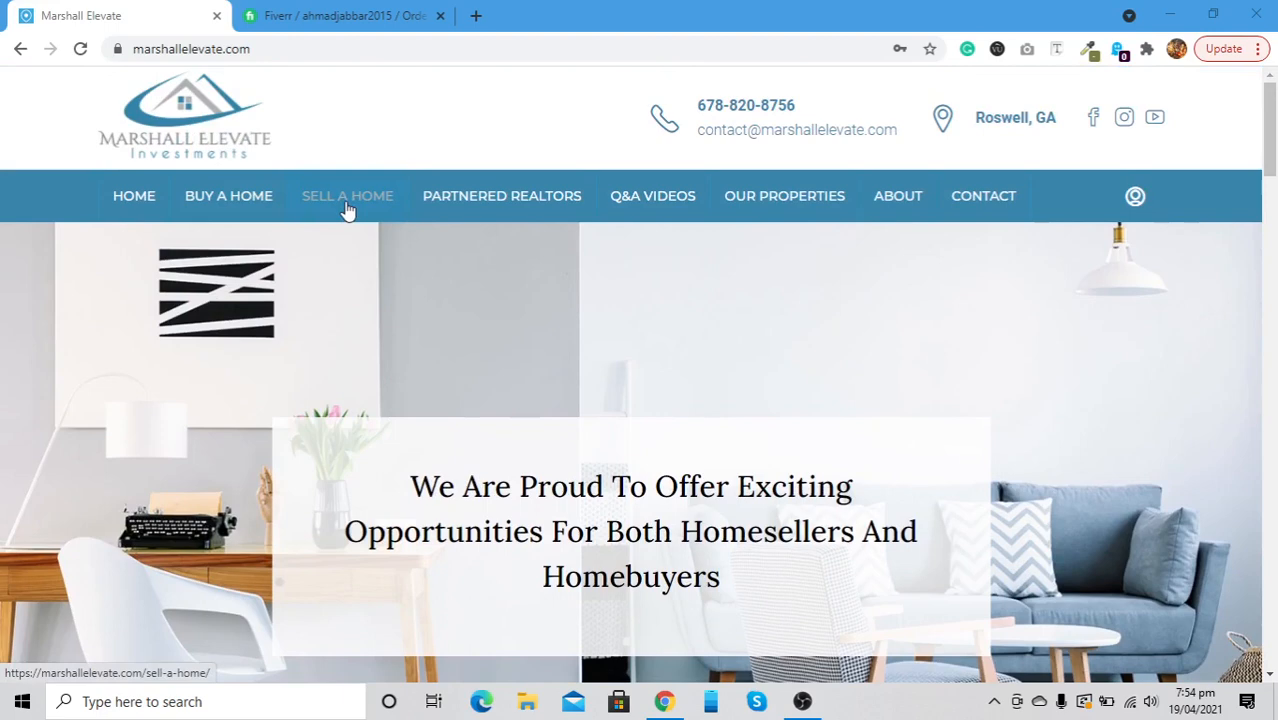
# Step: Go to marshallelevate.com/wp-admin and log in to WordPress with the prefilled credentials
pyautogui.click(1129, 206)
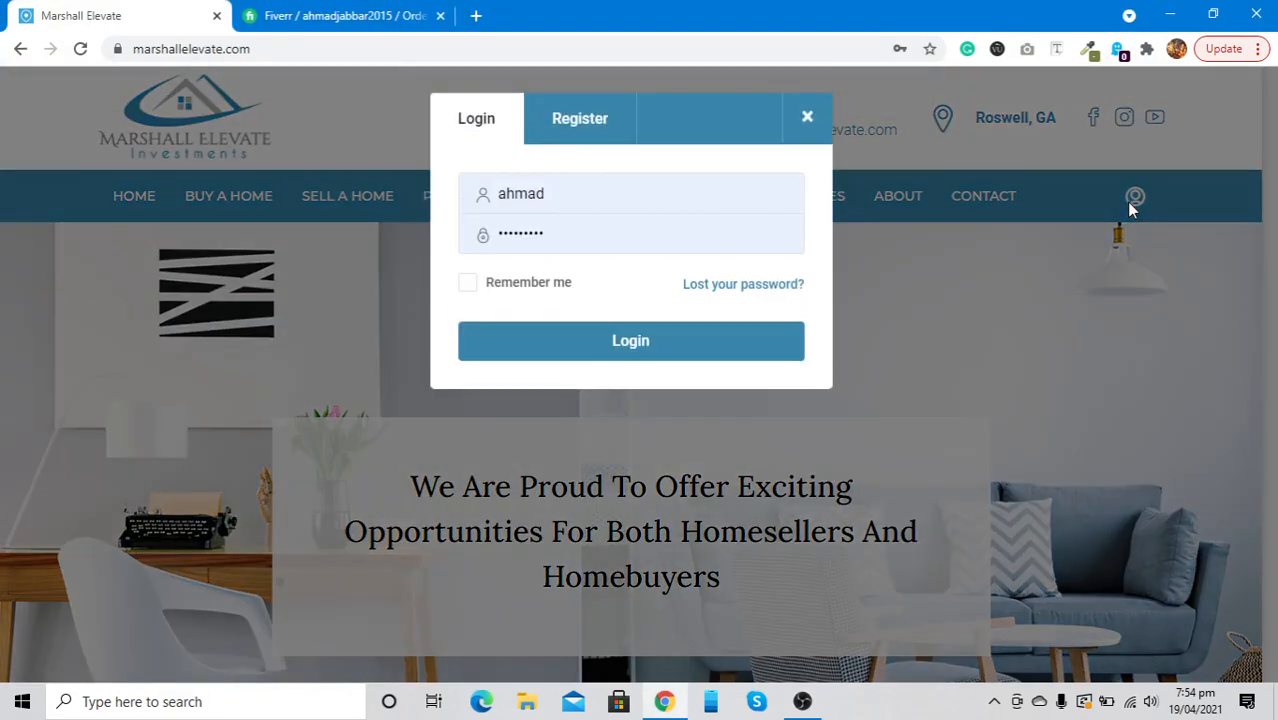
pyautogui.click(808, 116)
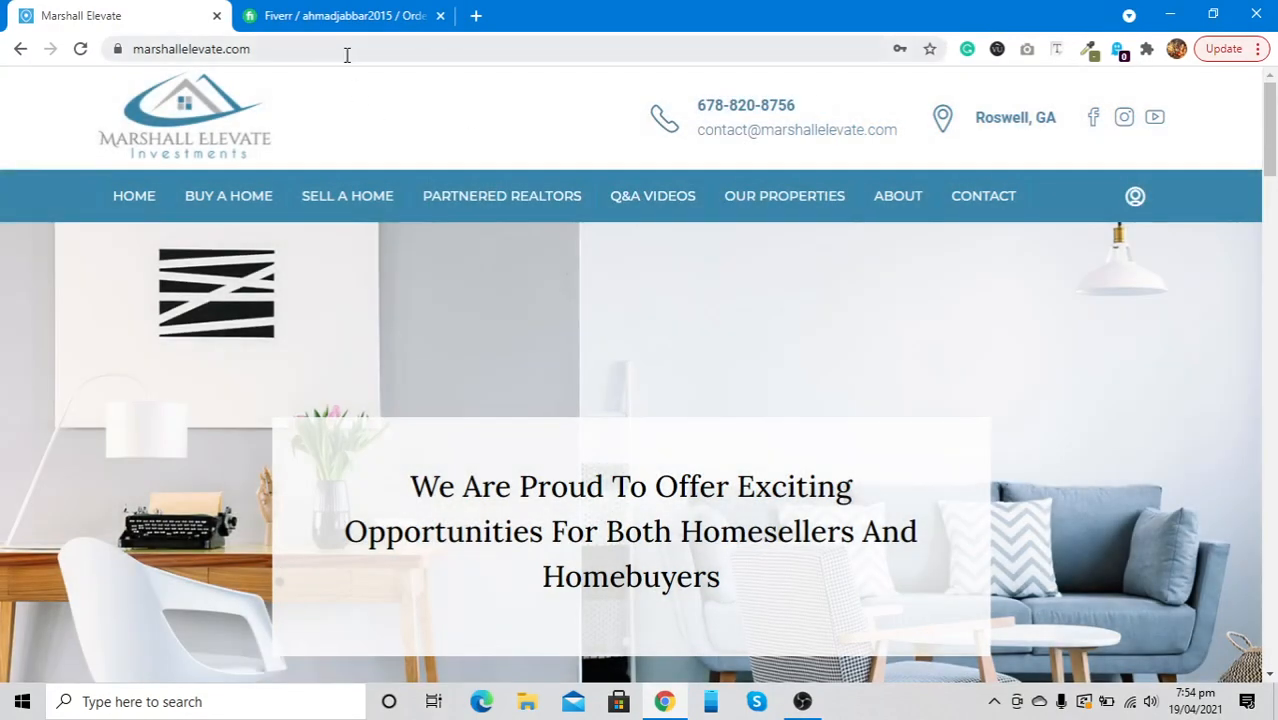
pyautogui.click(346, 55)
pyautogui.click(346, 55)
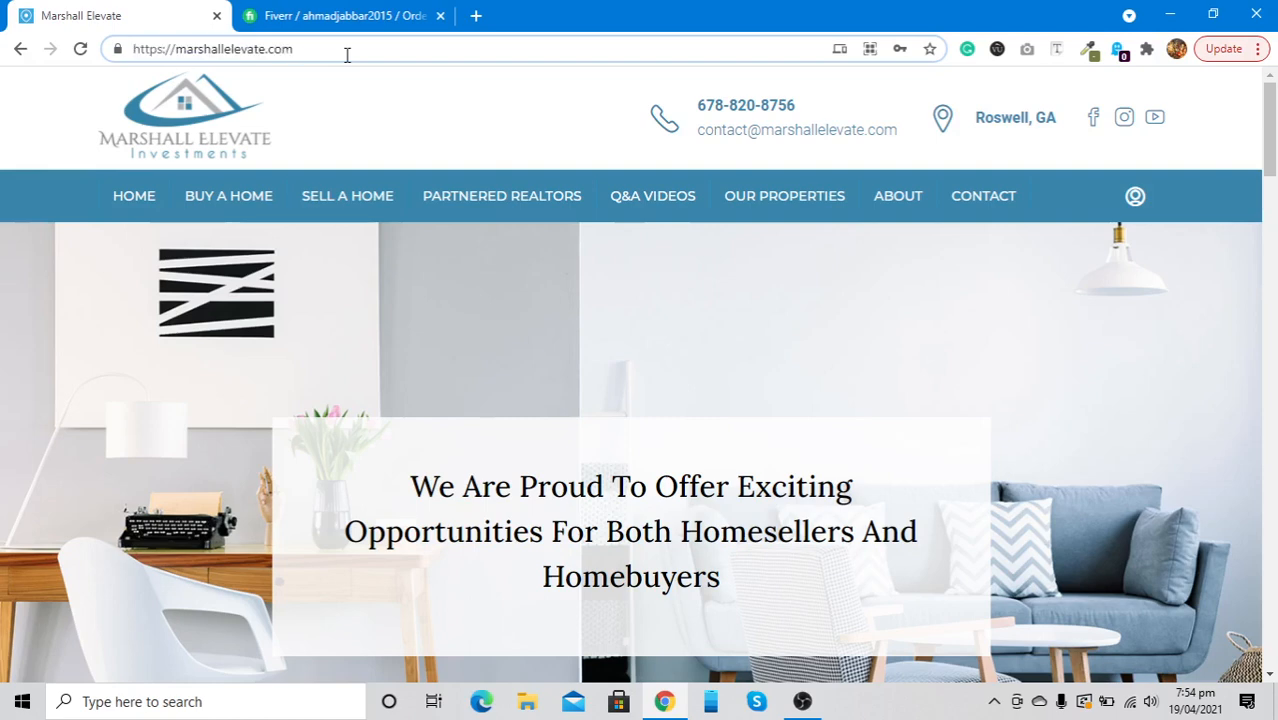
pyautogui.write('/wp-admi')
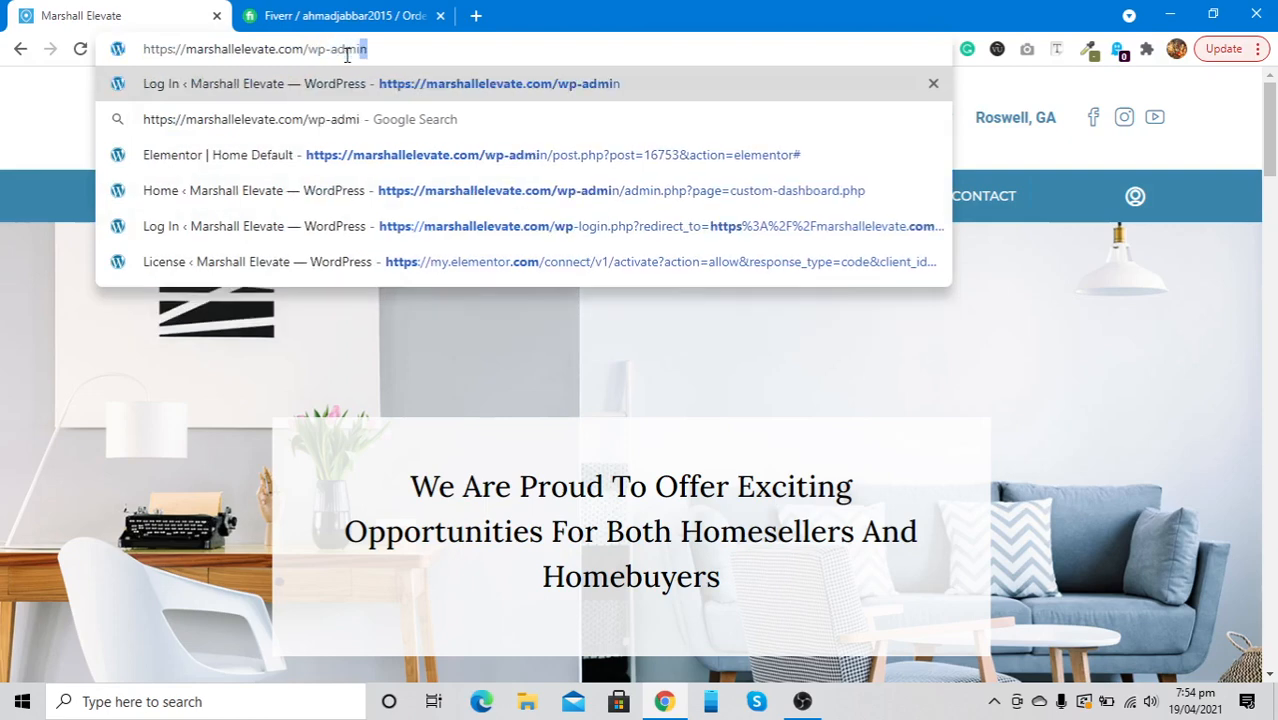
pyautogui.press('Return')
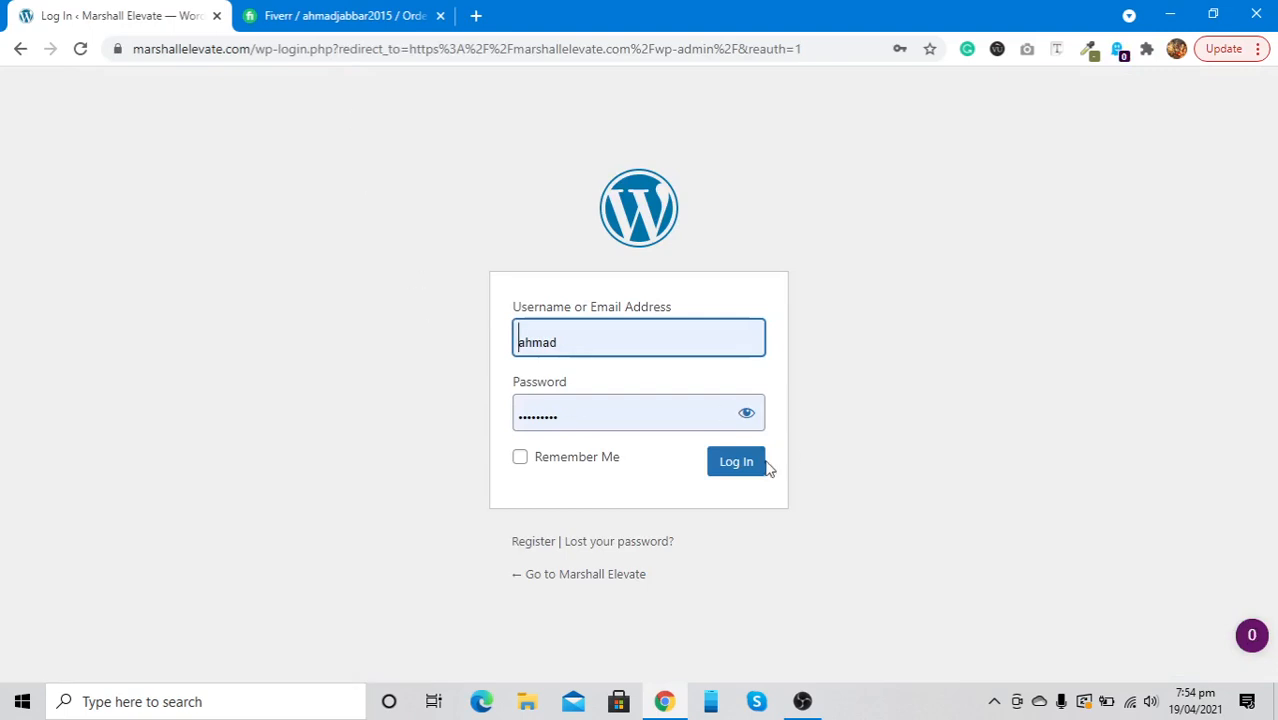
pyautogui.click(736, 472)
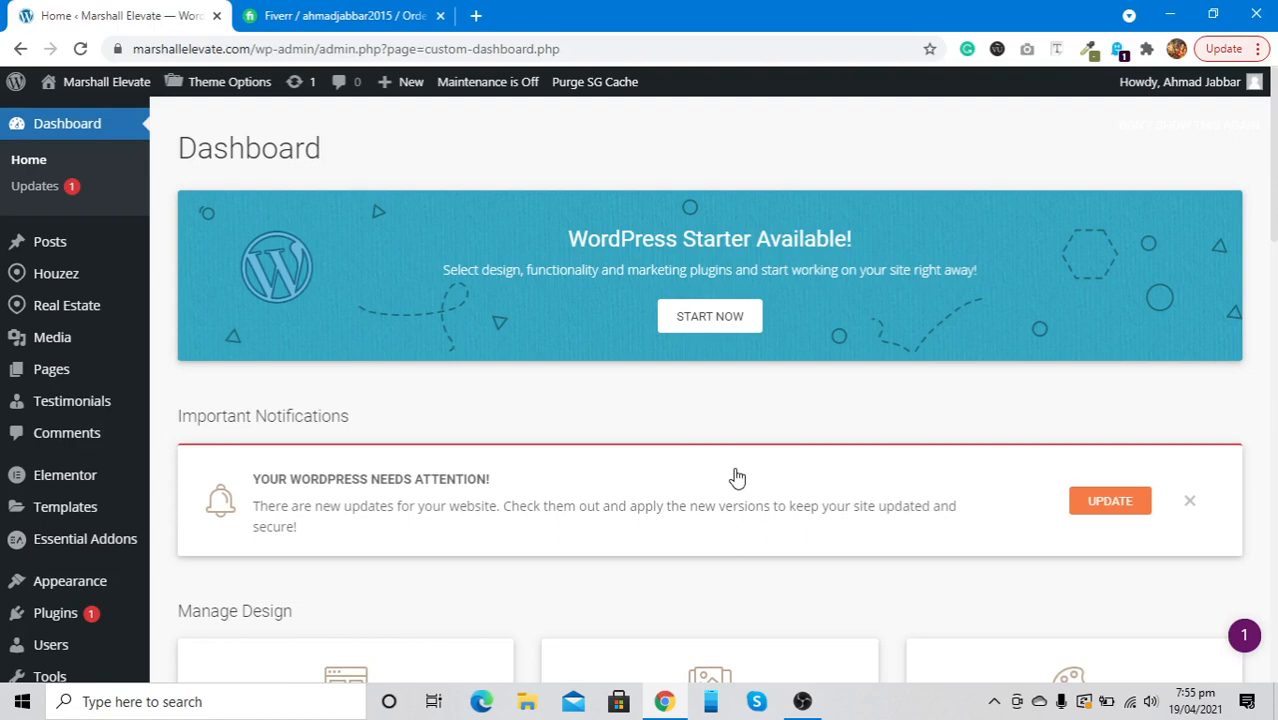
# Step: Open the WordPress dashboard's Home page and dismiss the notification about new website updates
pyautogui.scroll(-3, 522, 414)
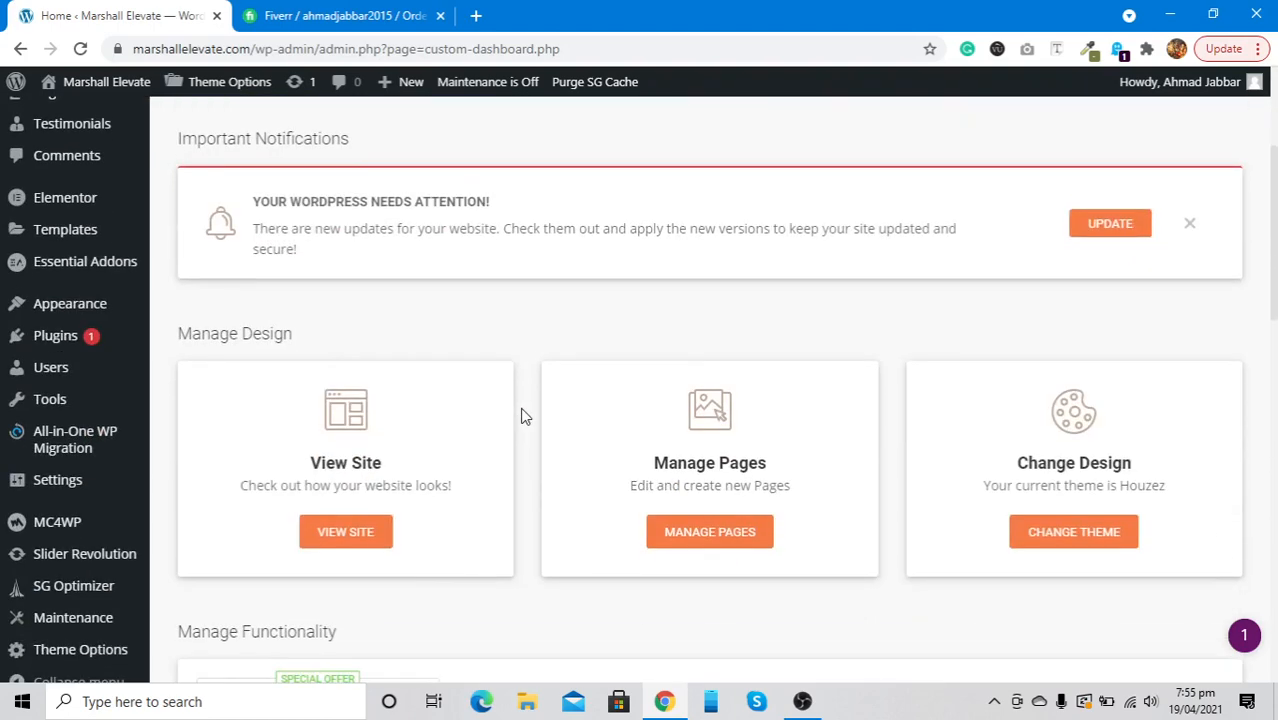
pyautogui.scroll(-3, 522, 417)
pyautogui.scroll(6, 522, 417)
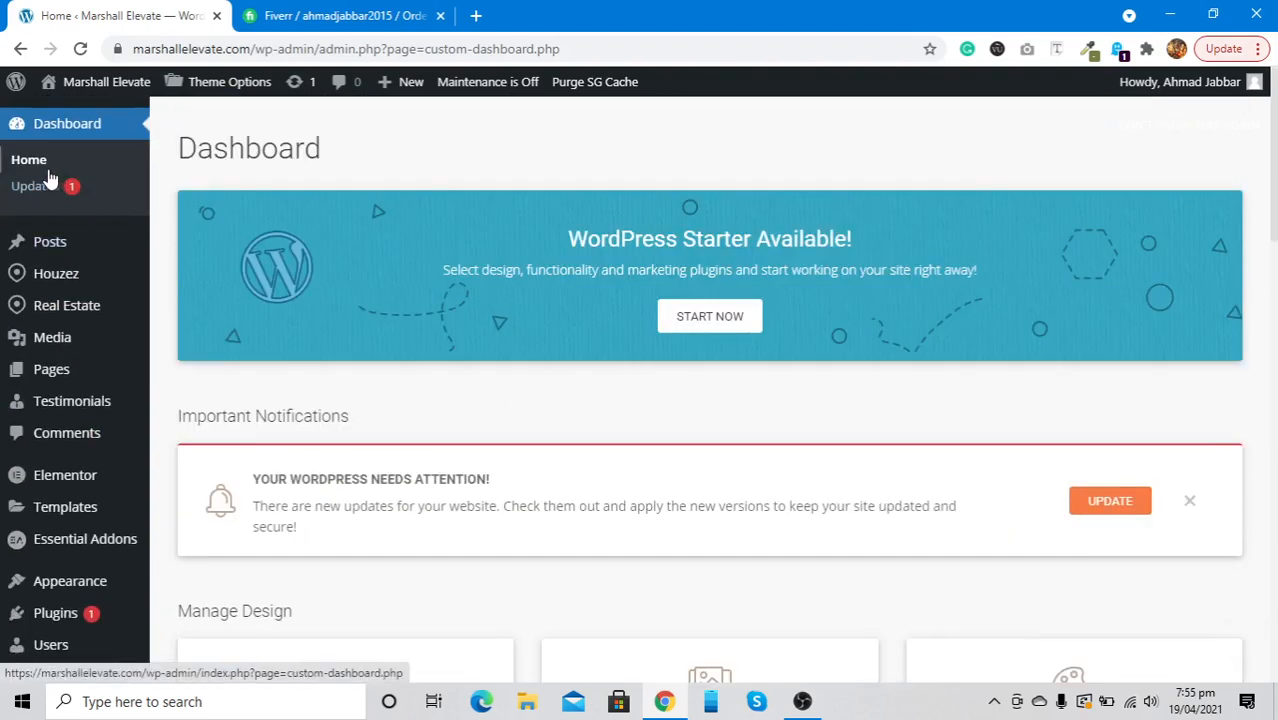
pyautogui.click(47, 178)
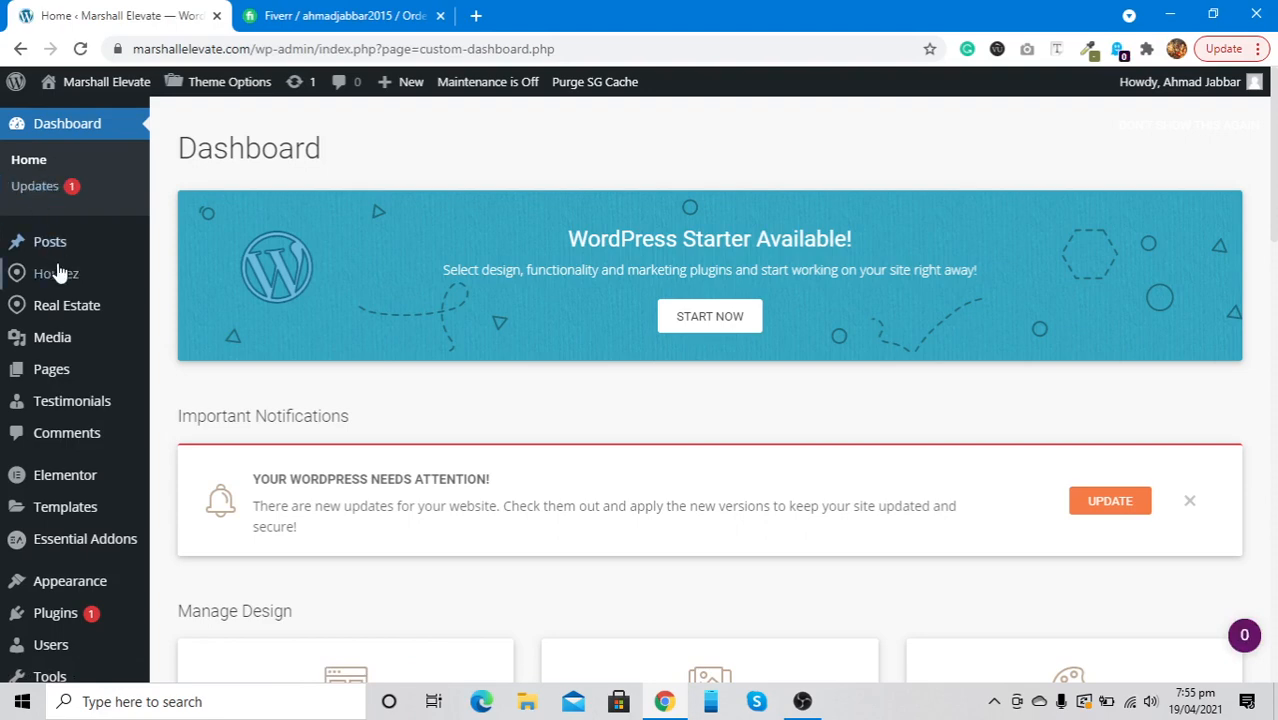
pyautogui.scroll(-5, 51, 318)
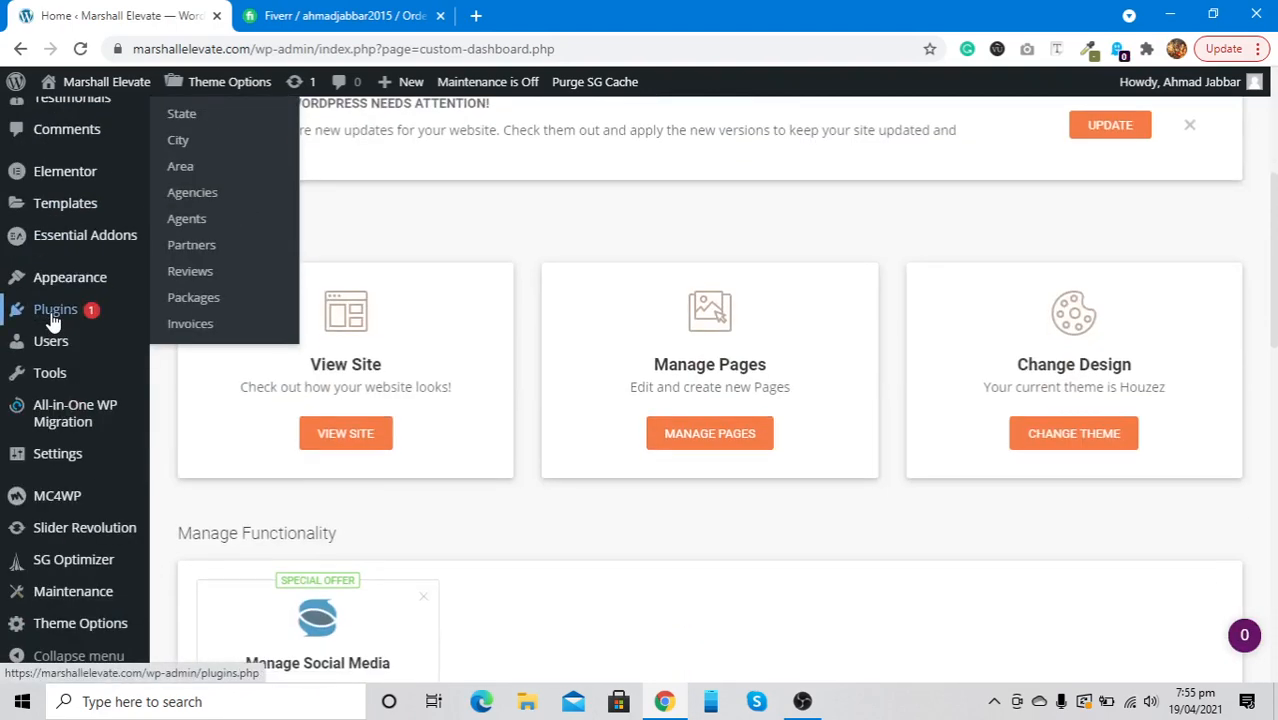
pyautogui.scroll(5, 63, 472)
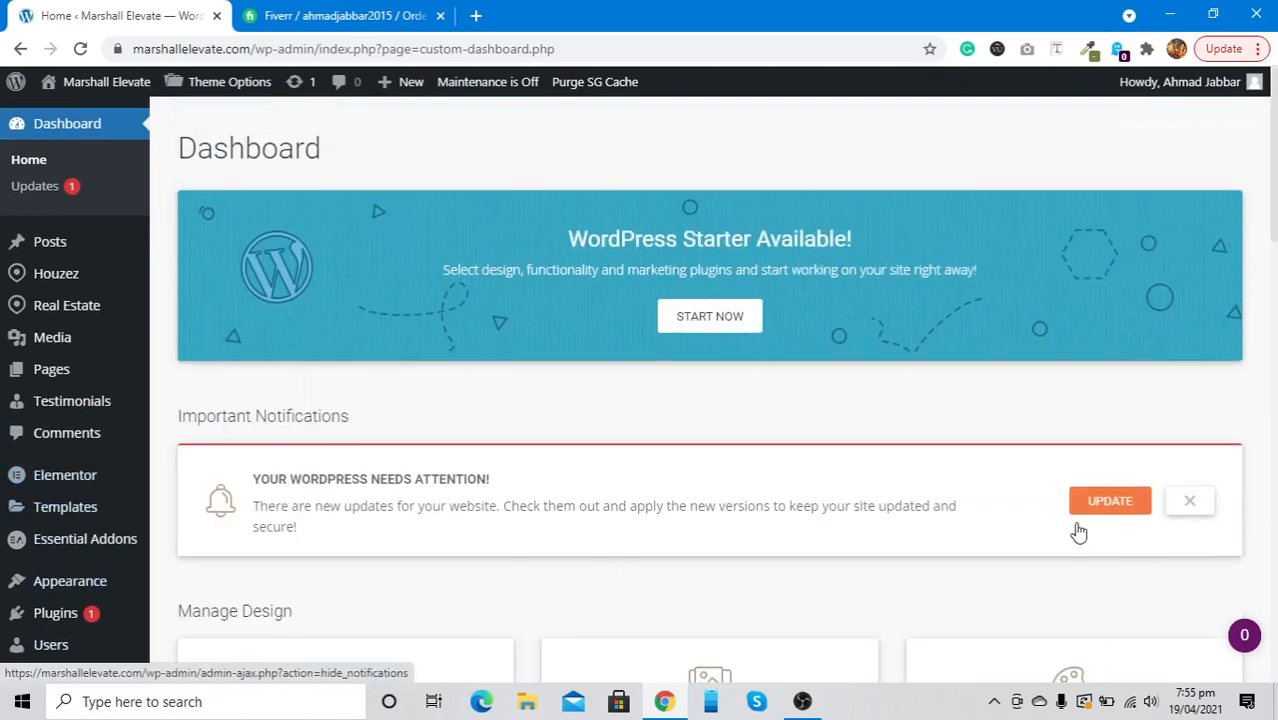
pyautogui.click(1189, 501)
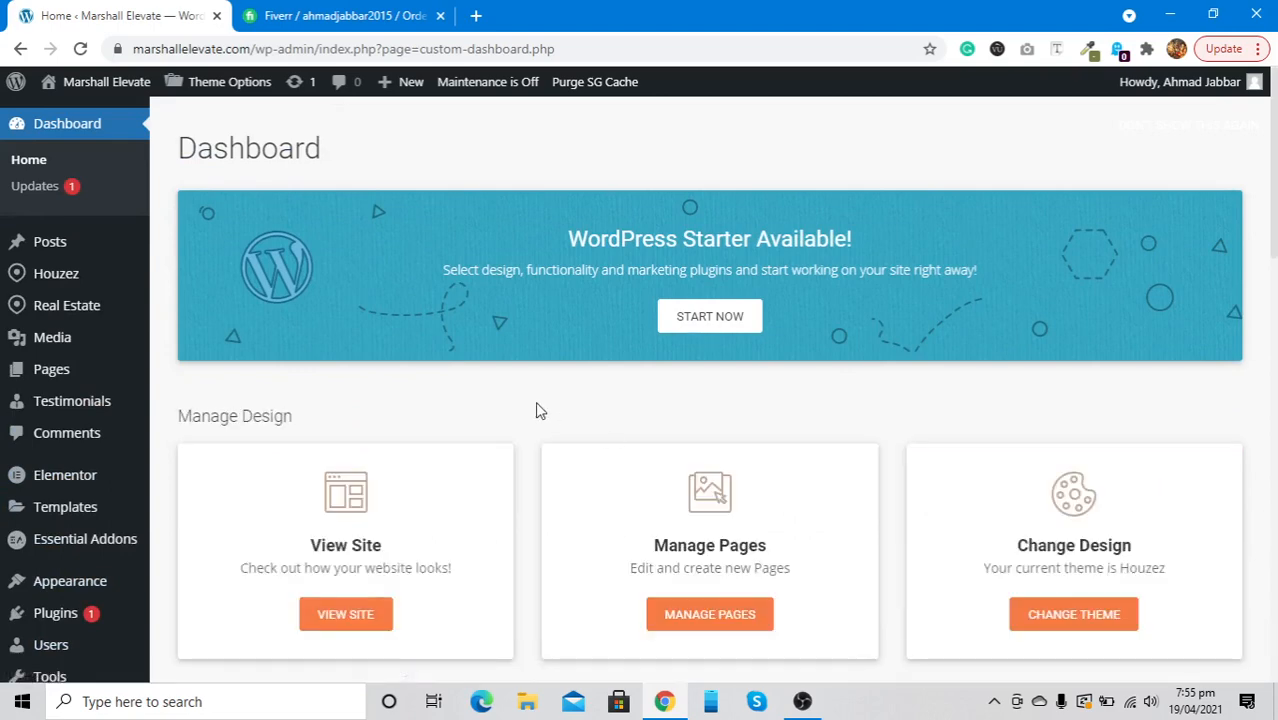
# Step: Open the live Marshall Elevate site in a new browser tab and switch to it
pyautogui.scroll(-3, 536, 408)
pyautogui.scroll(3, 536, 408)
pyautogui.moveTo(67, 273)
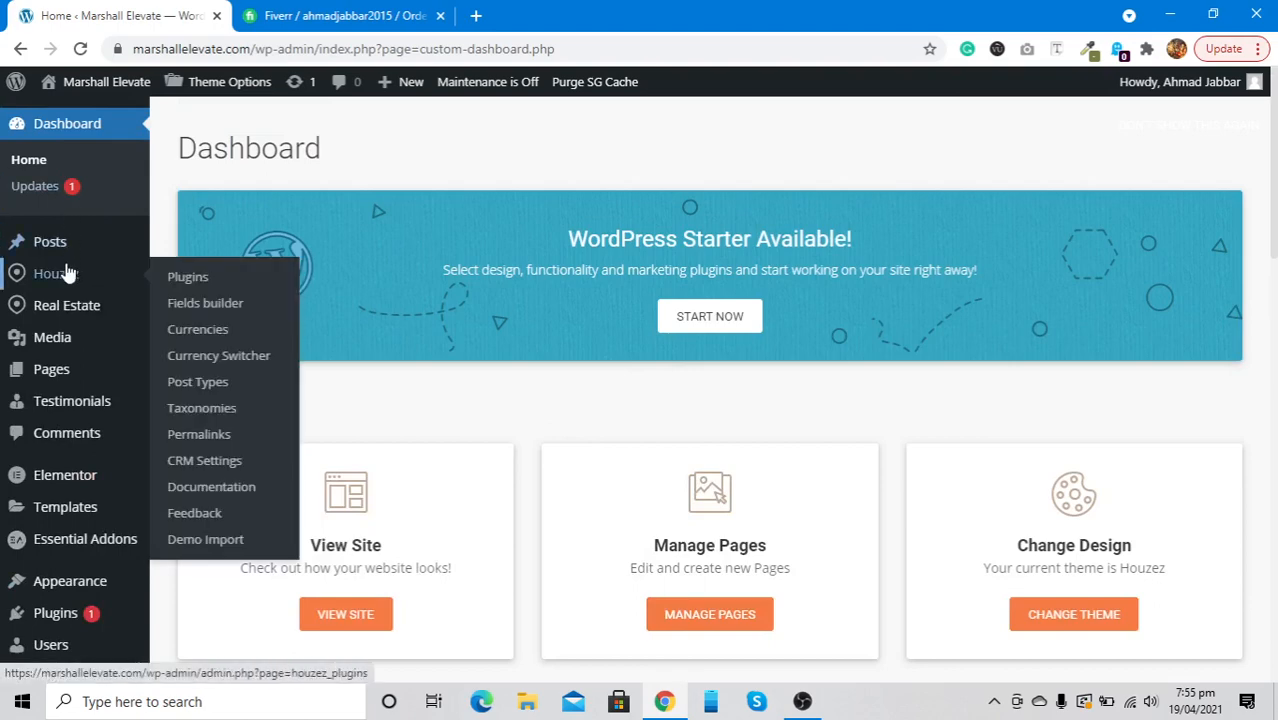
pyautogui.moveTo(95, 88)
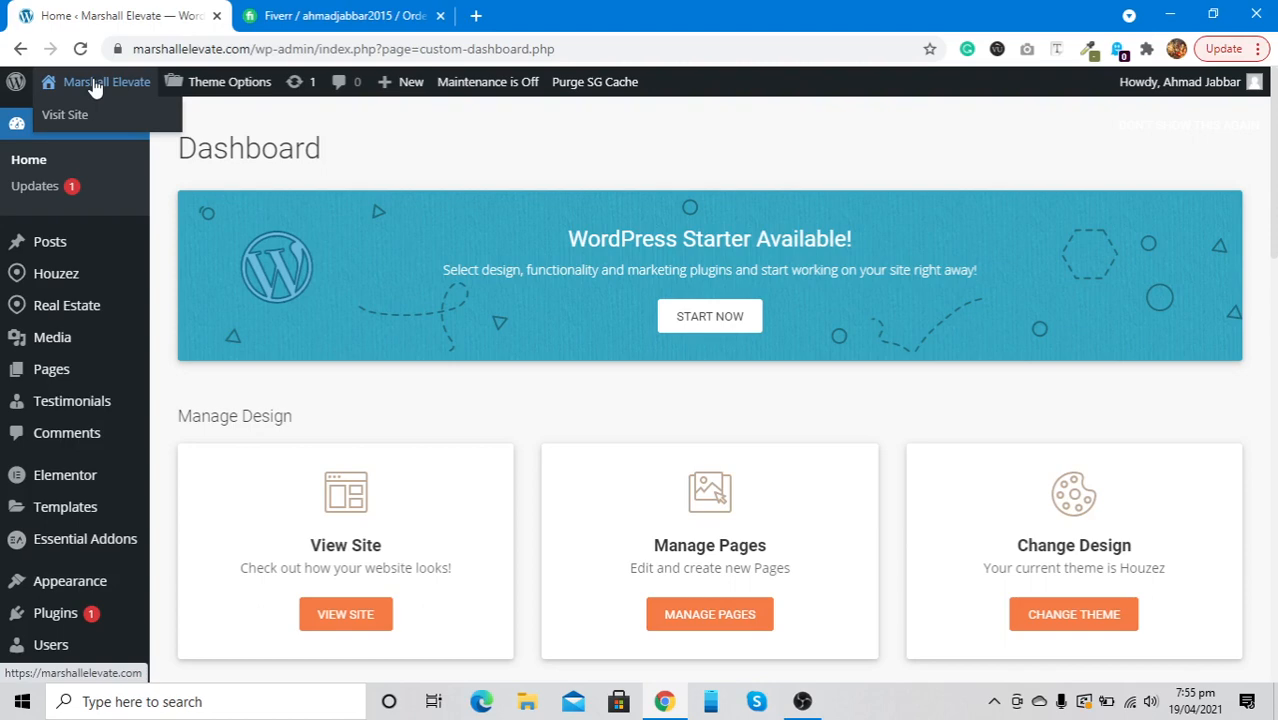
pyautogui.rightClick(97, 89)
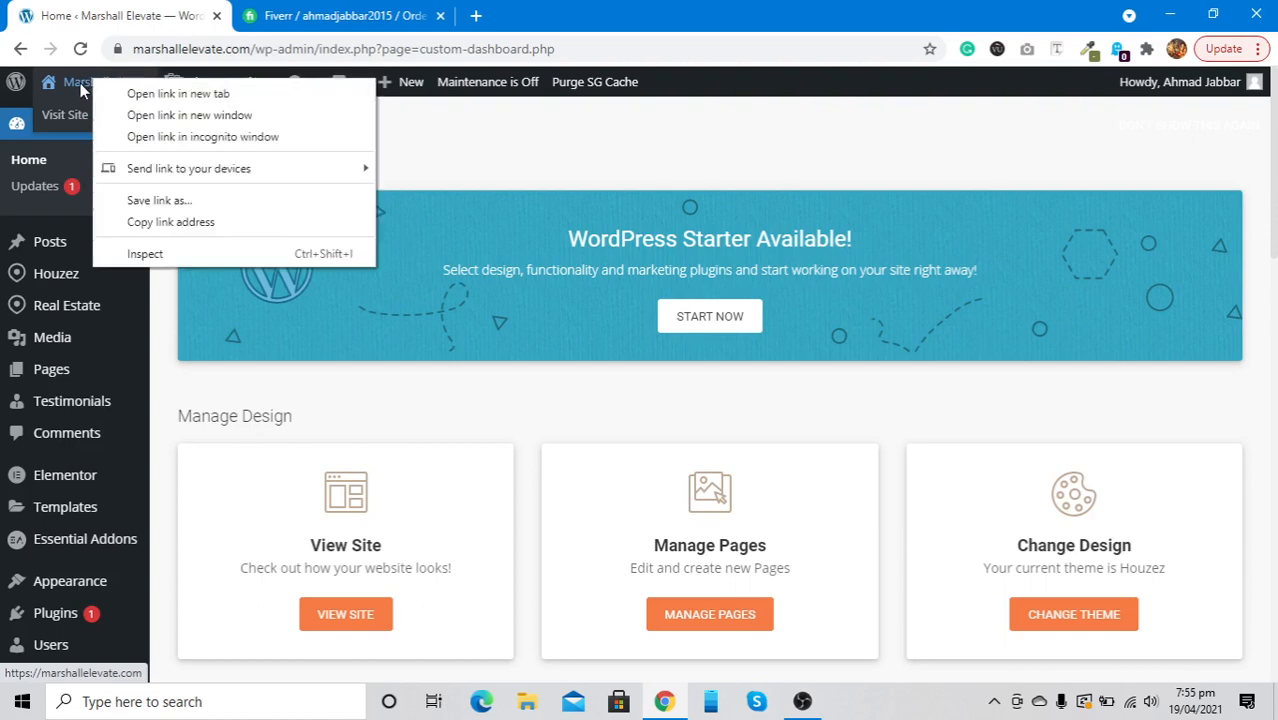
pyautogui.click(116, 95)
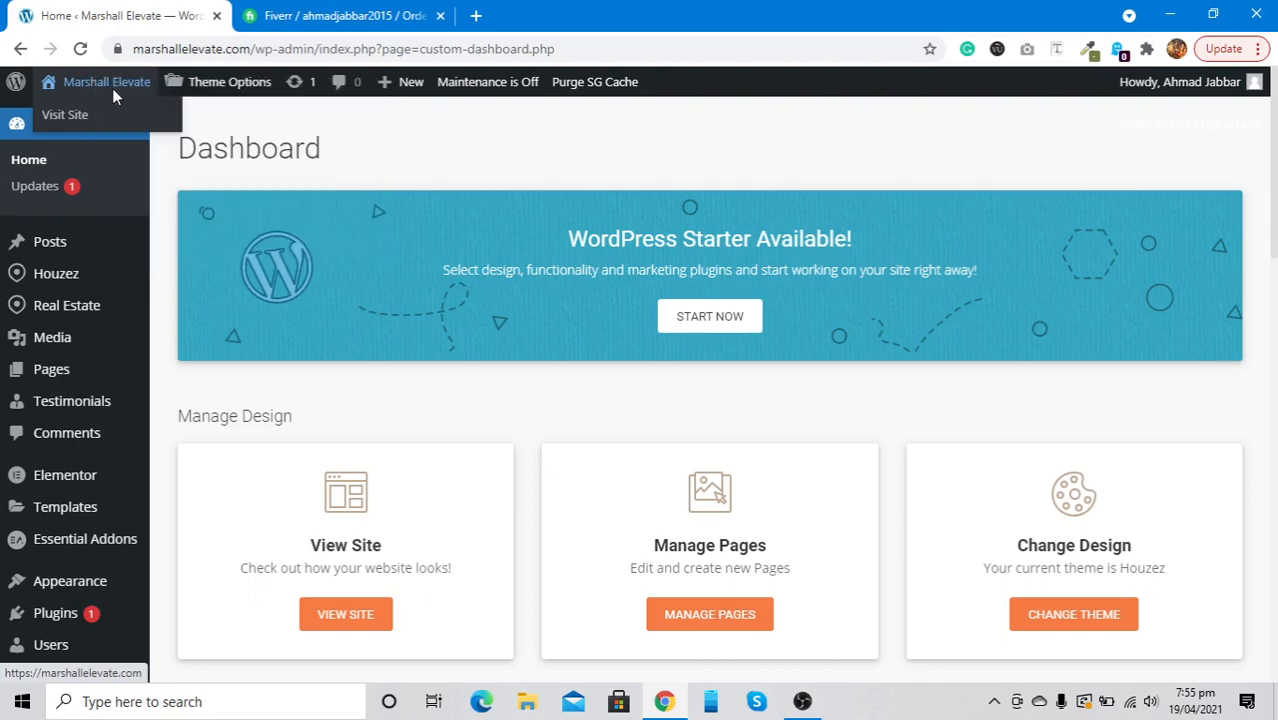
pyautogui.click(351, 12)
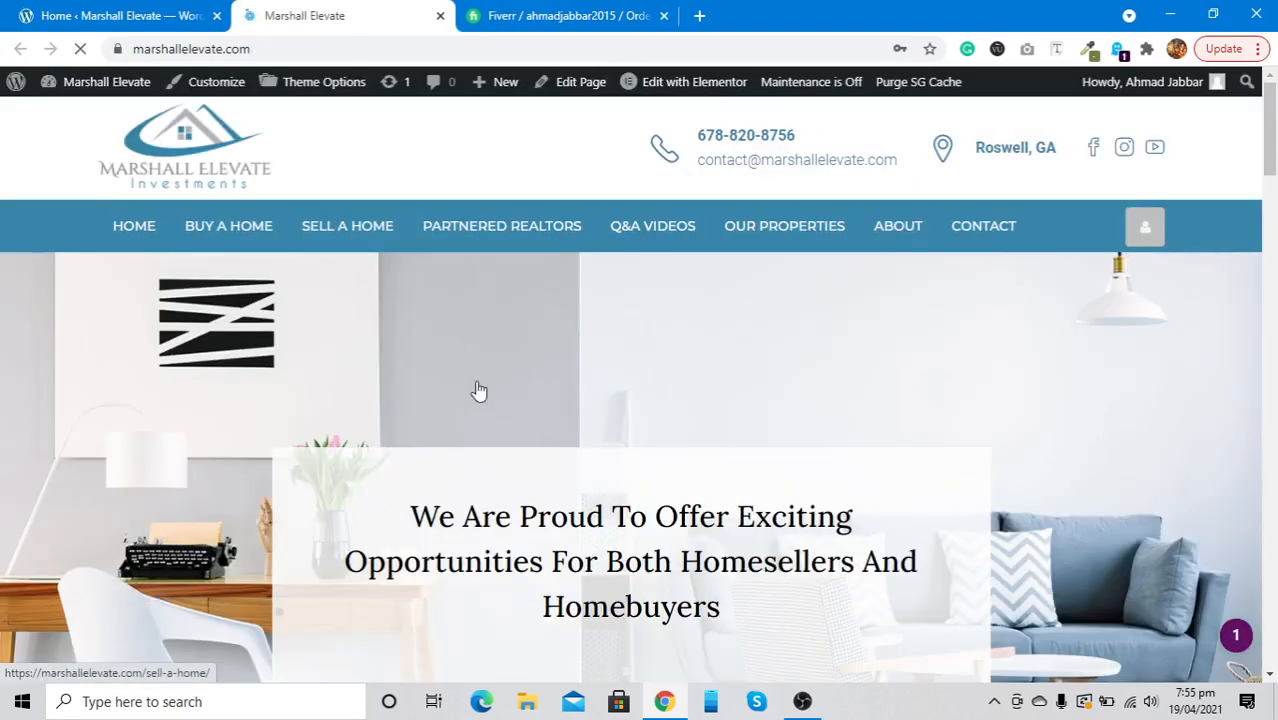
# Step: Review the homepage as a logged-in administrator, including the page editing options in the admin bar
pyautogui.scroll(-6, 498, 412)
pyautogui.scroll(-10, 498, 403)
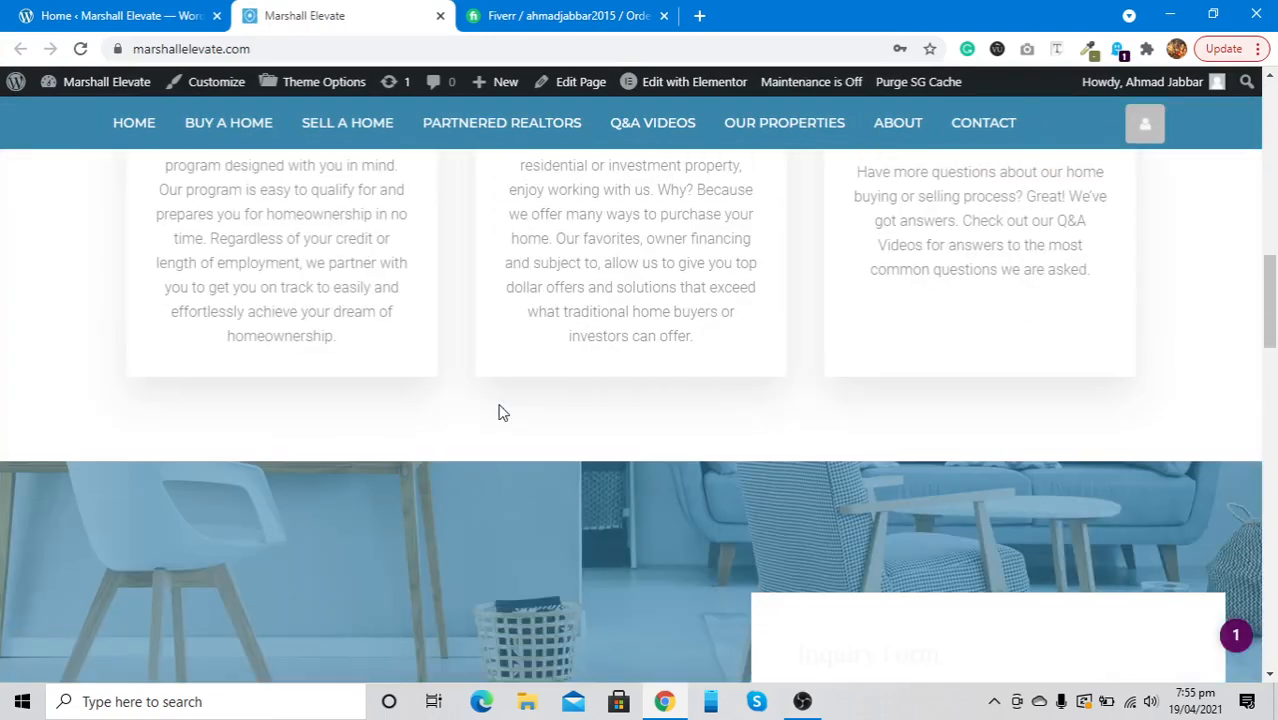
pyautogui.scroll(15, 498, 403)
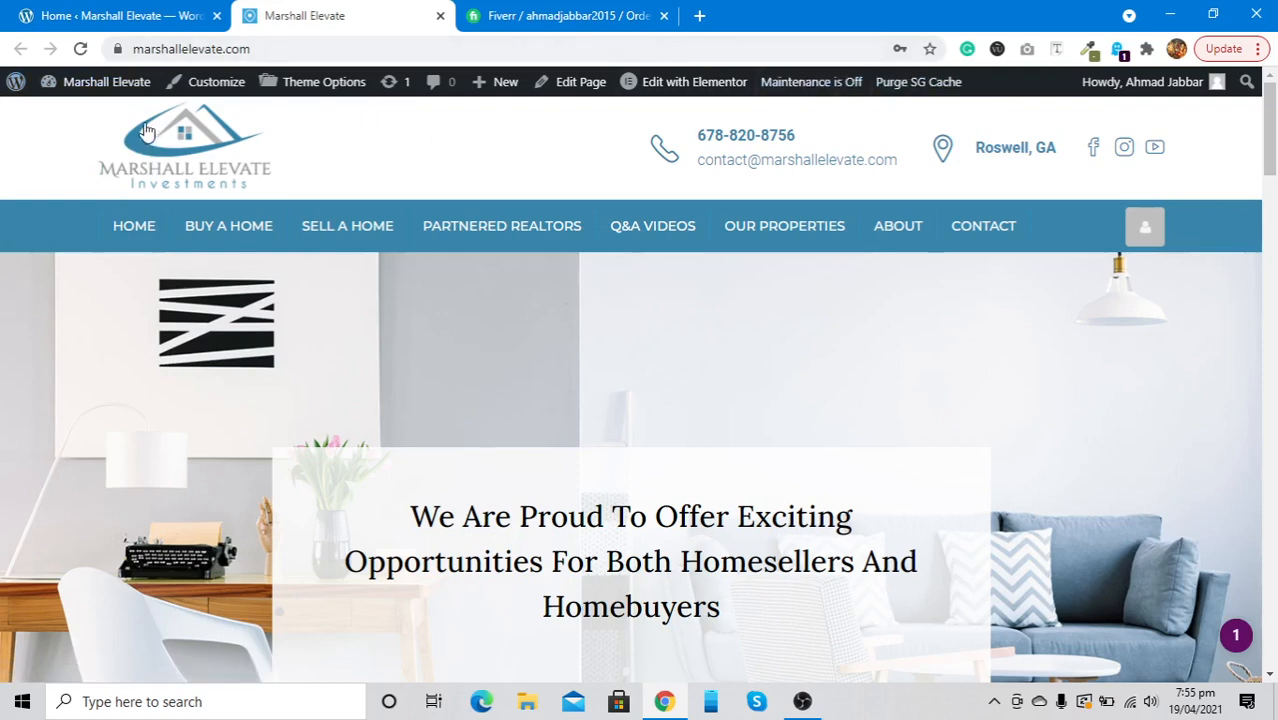
pyautogui.moveTo(100, 93)
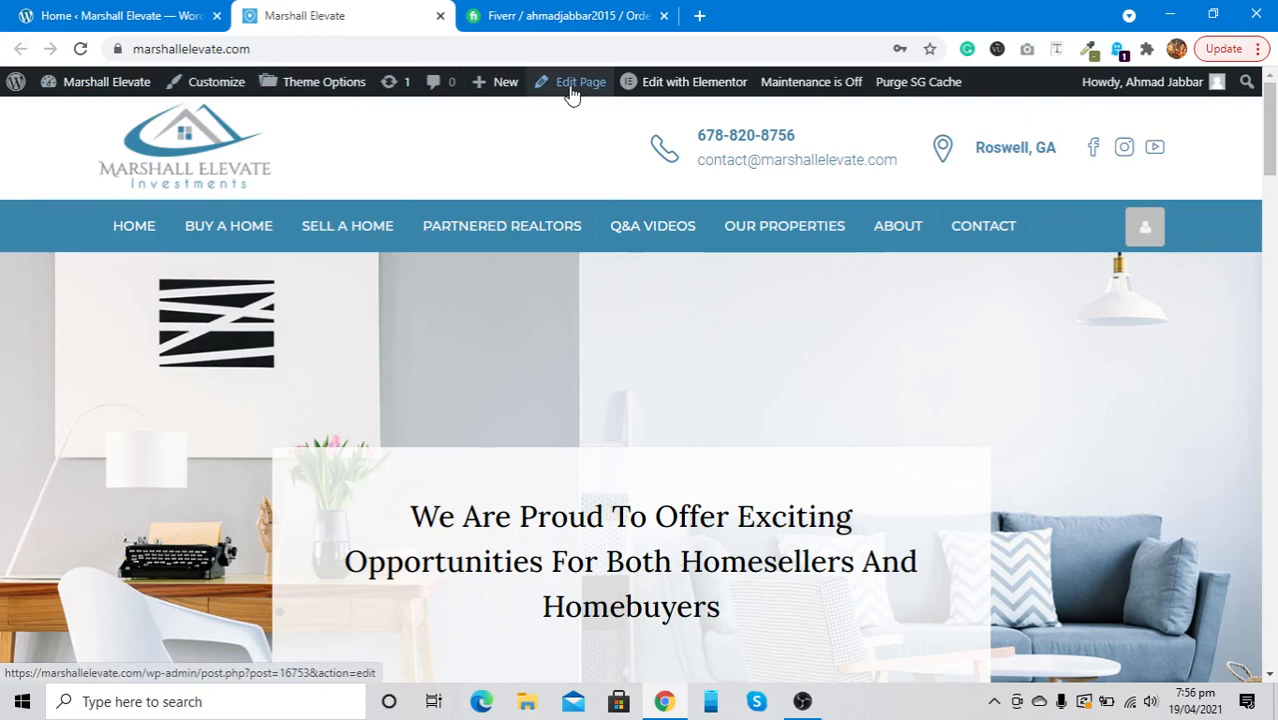
pyautogui.moveTo(663, 101)
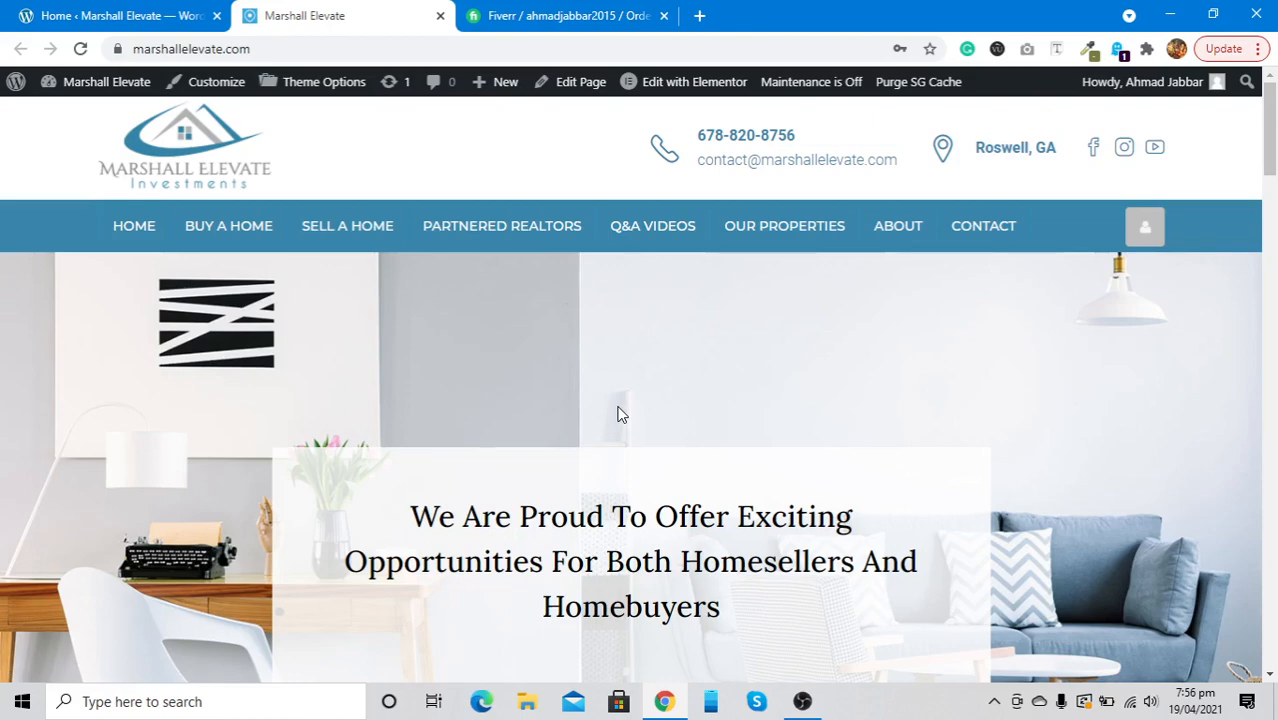
pyautogui.scroll(-3, 618, 414)
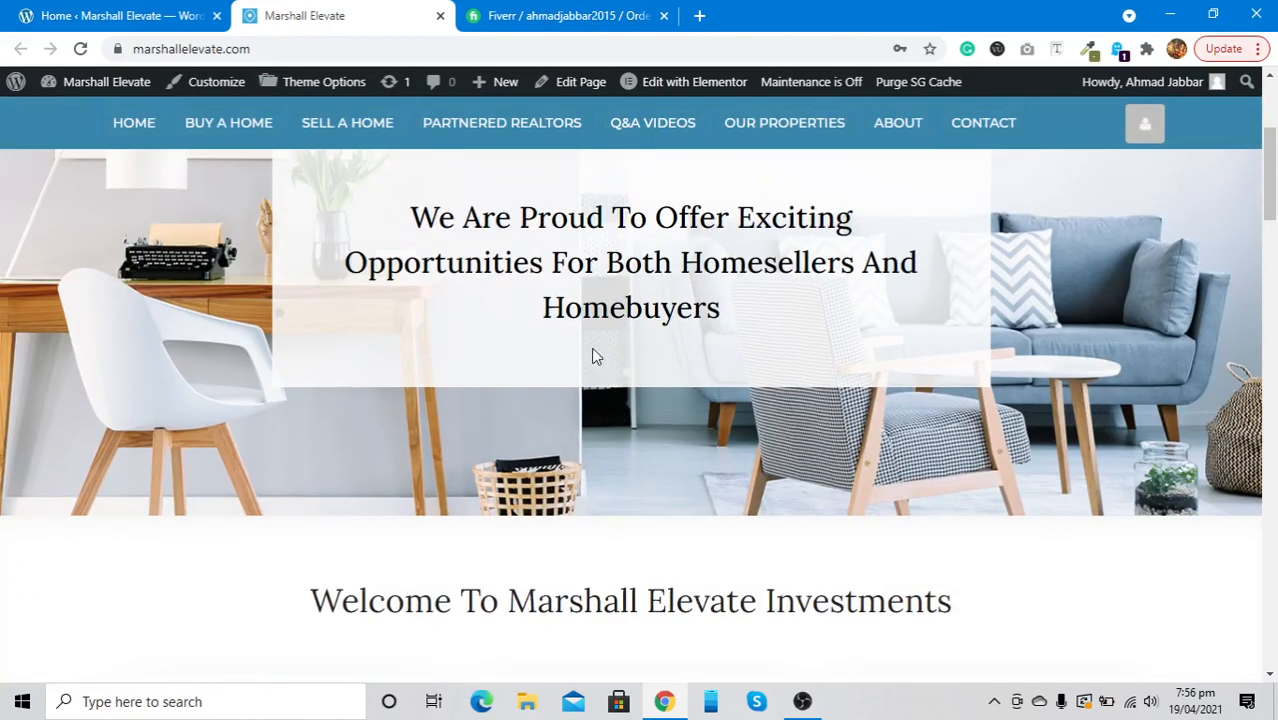
pyautogui.scroll(-6, 593, 354)
pyautogui.scroll(9, 594, 355)
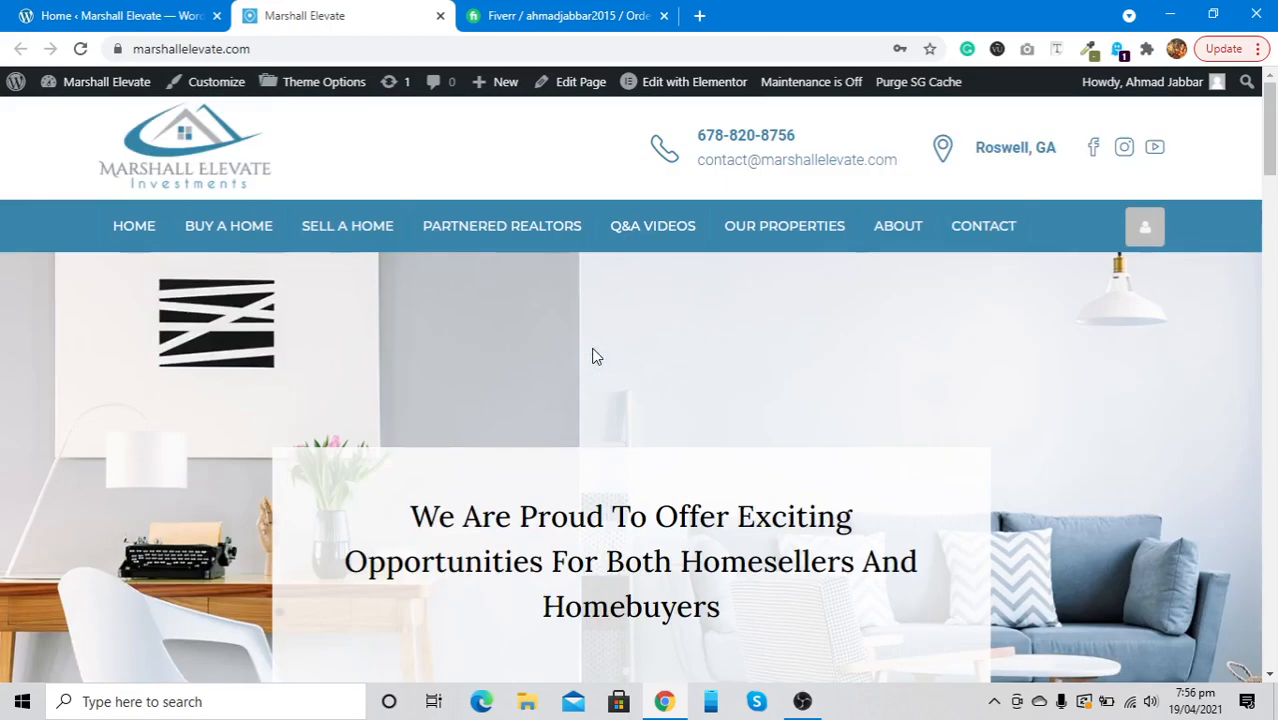
# Step: Open the homepage in the Elementor editor and look over the available widgets and the page's sections
pyautogui.click(697, 90)
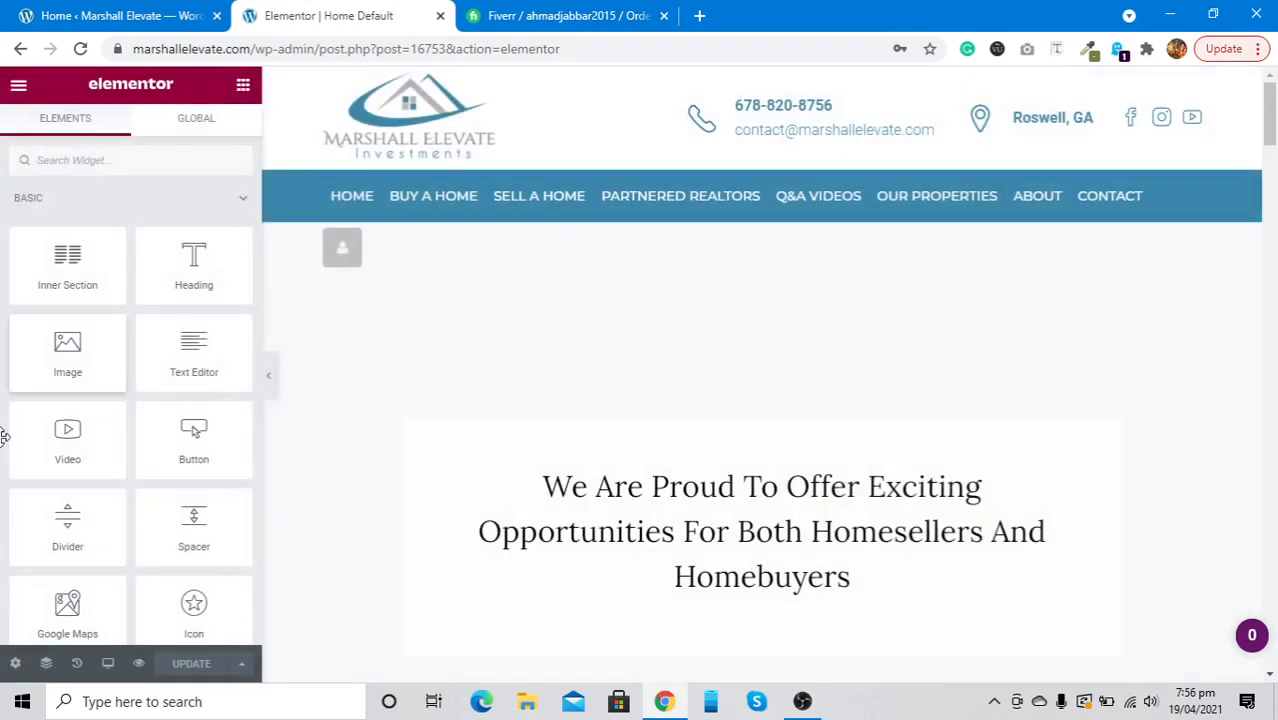
pyautogui.scroll(-3, 90, 495)
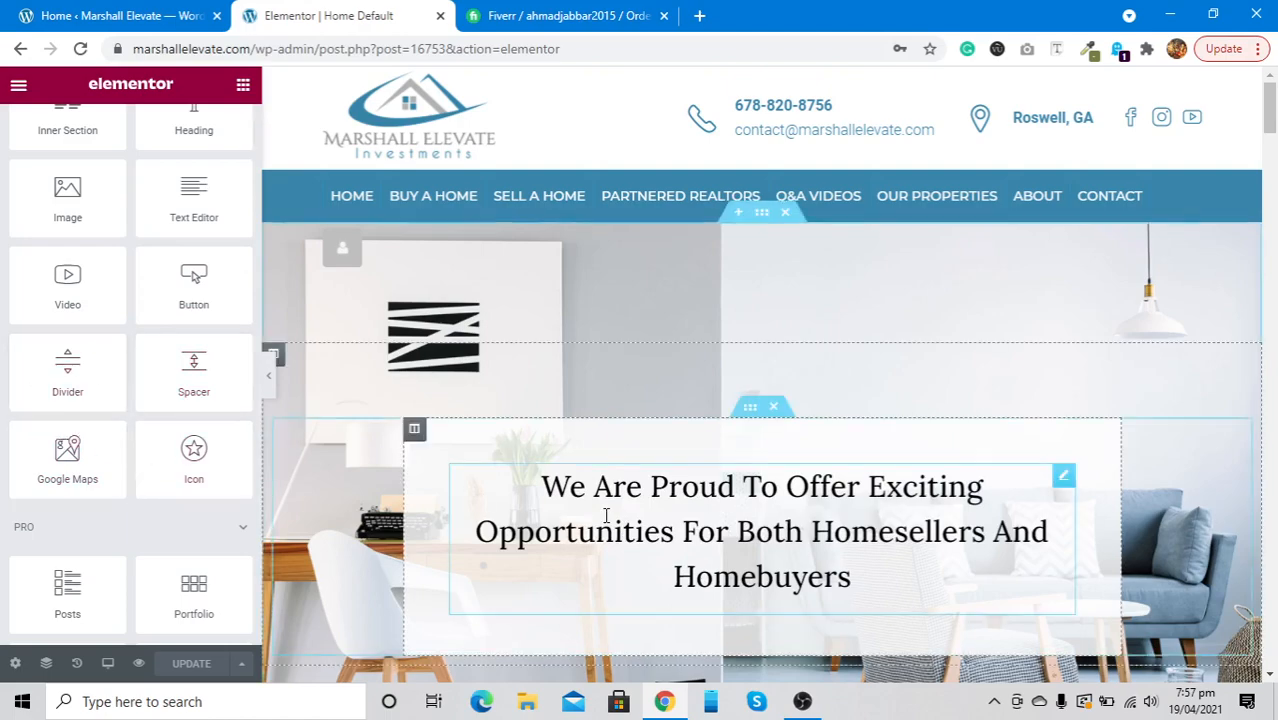
pyautogui.scroll(-7, 606, 515)
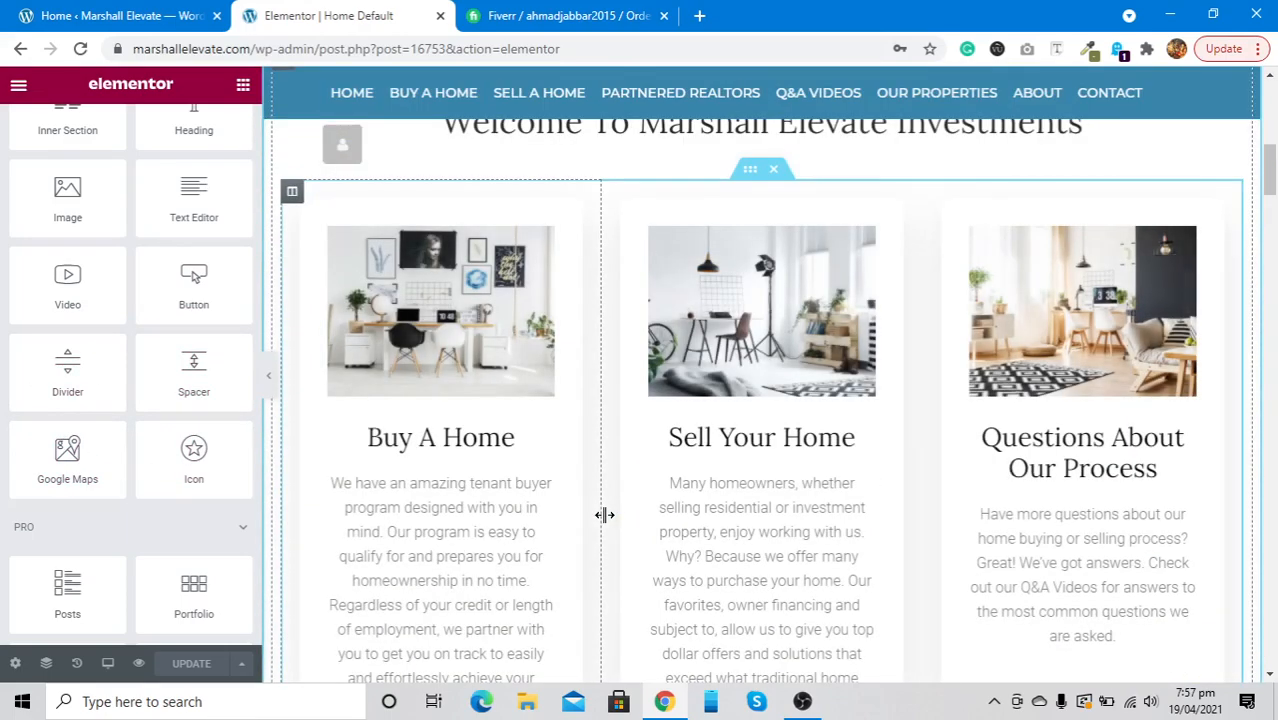
pyautogui.scroll(8, 604, 515)
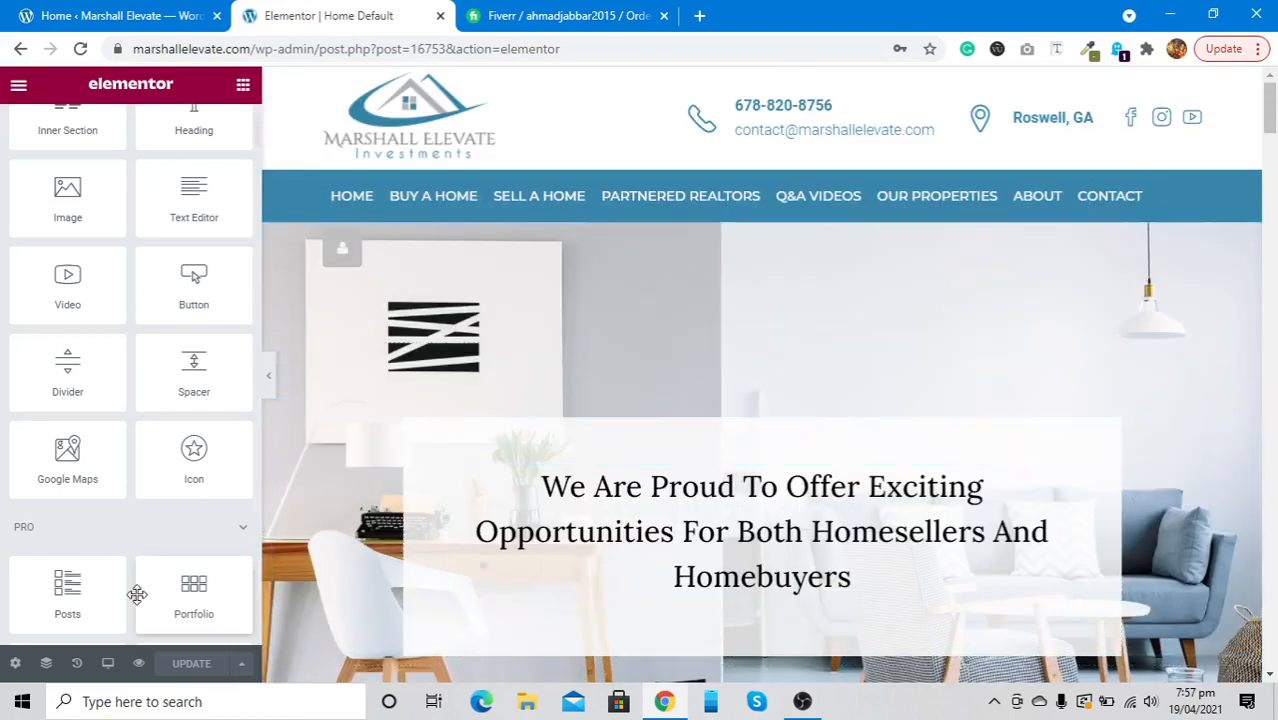
pyautogui.scroll(-6, 670, 383)
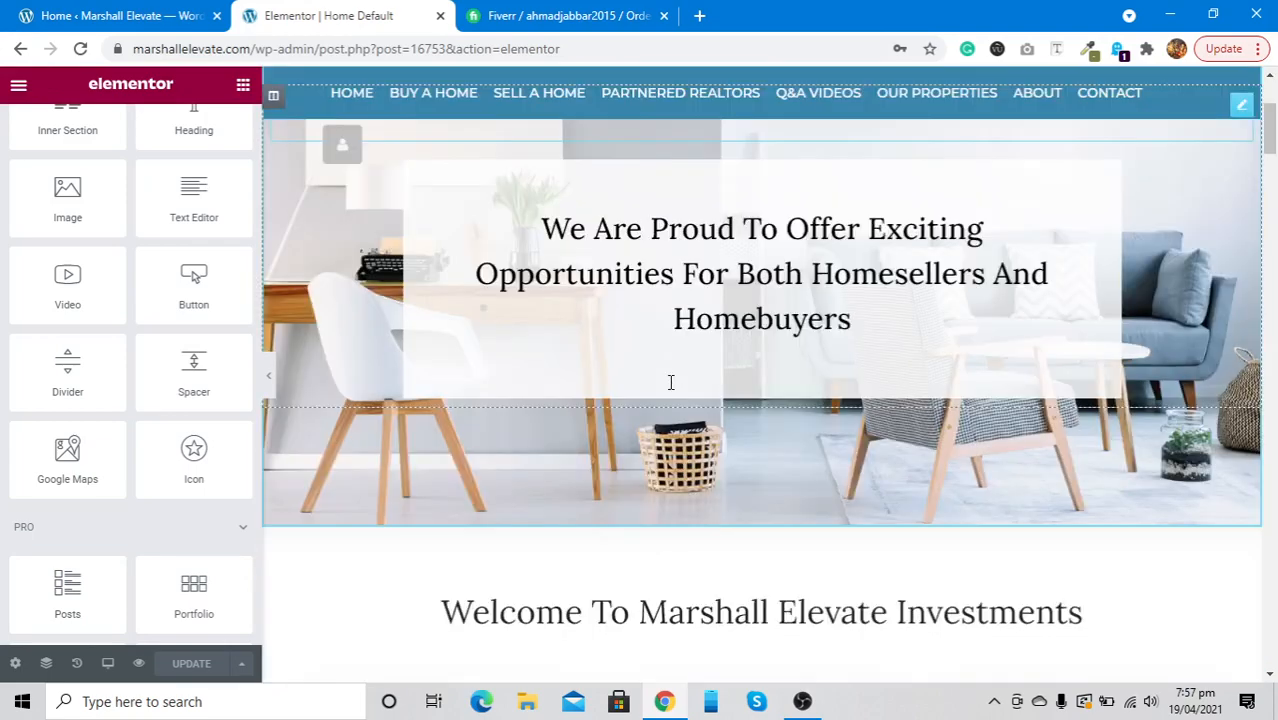
# Step: Add a single-column section at the end of the page, above the footer, and place an Image widget in it
pyautogui.scroll(-15, 670, 389)
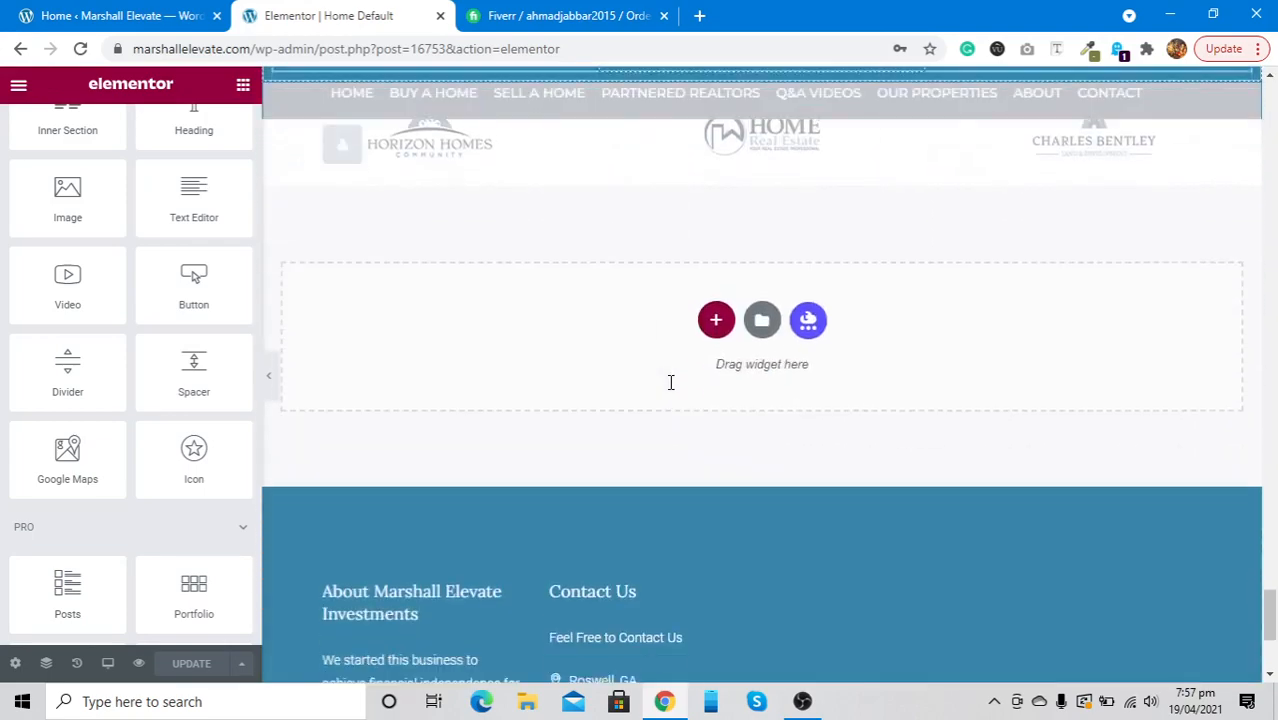
pyautogui.scroll(3, 670, 389)
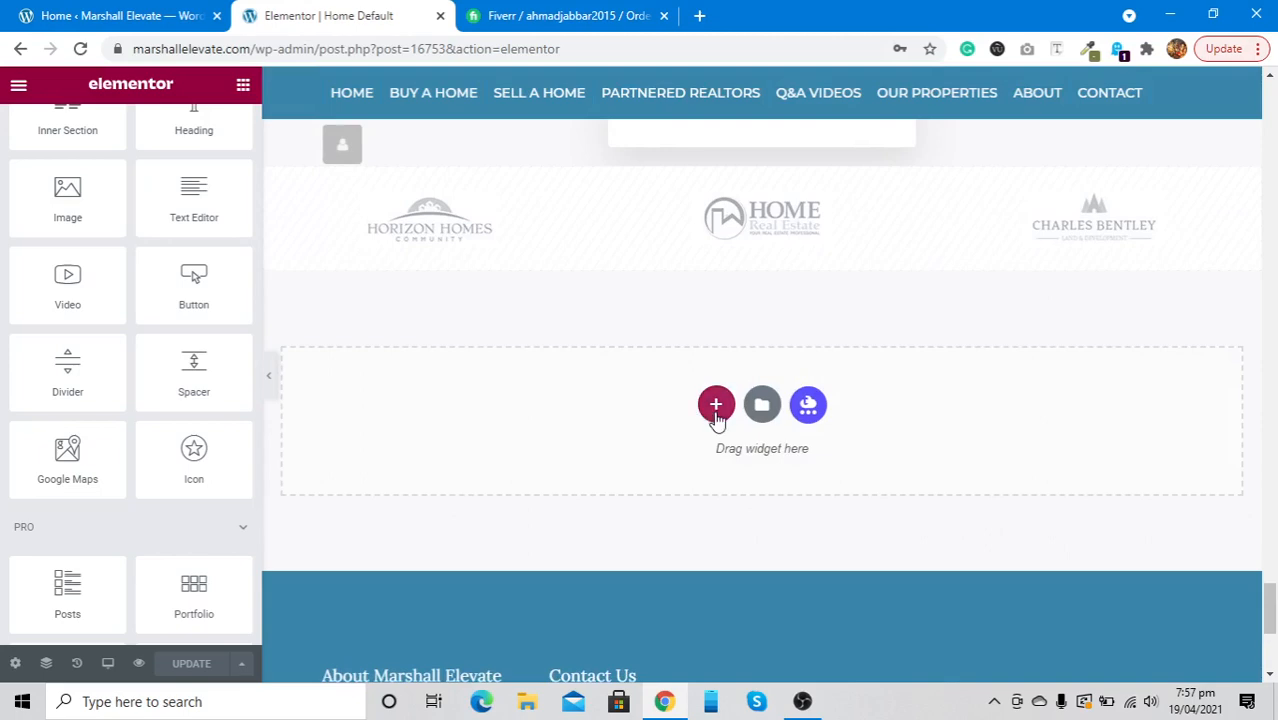
pyautogui.click(716, 410)
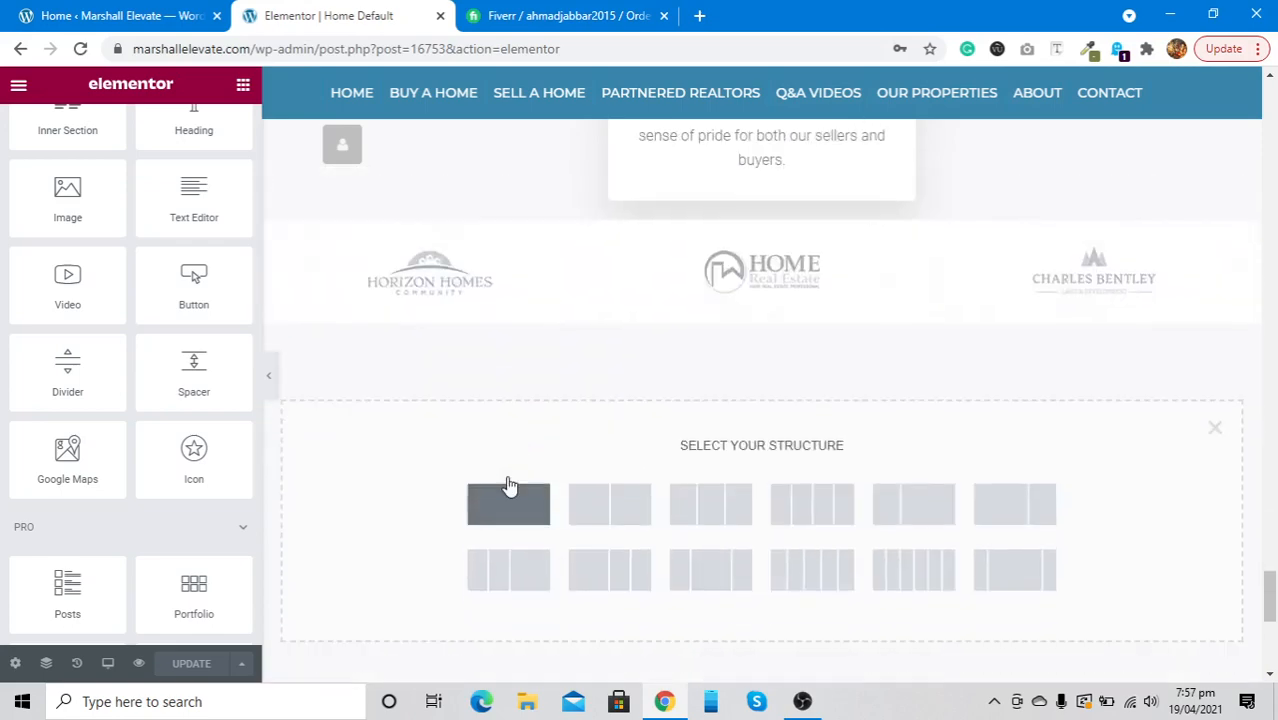
pyautogui.click(509, 493)
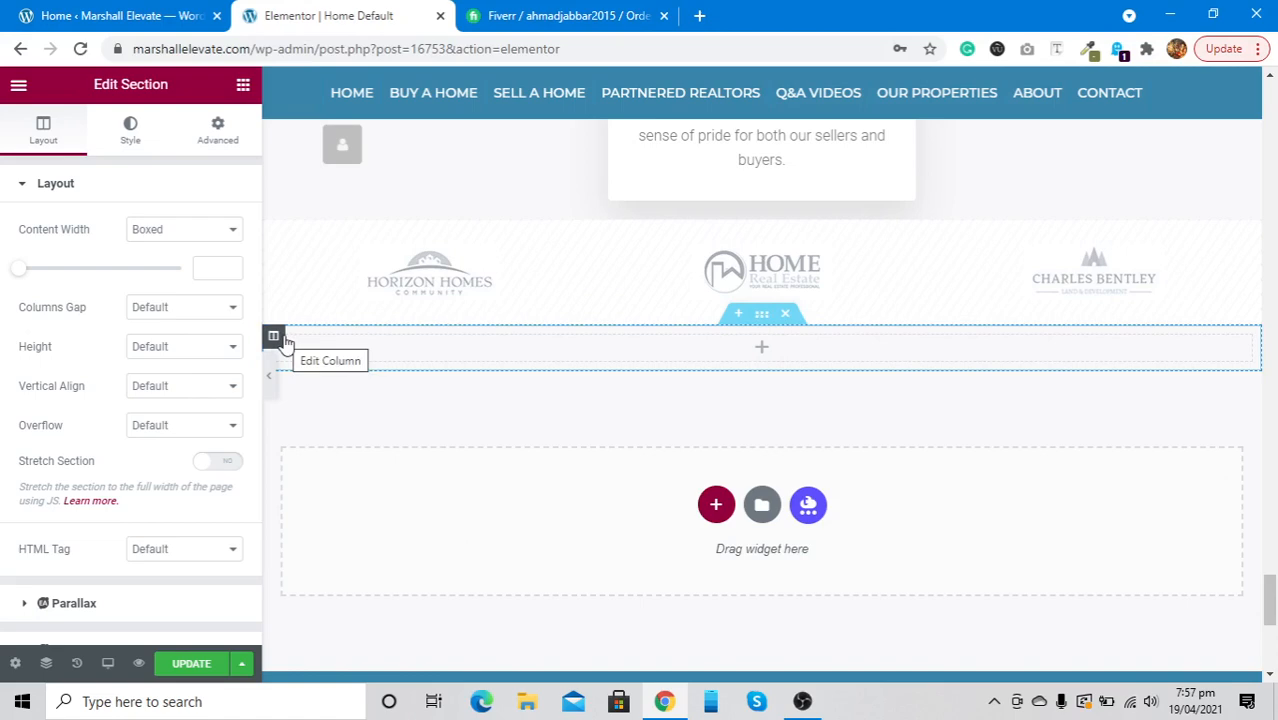
pyautogui.click(243, 88)
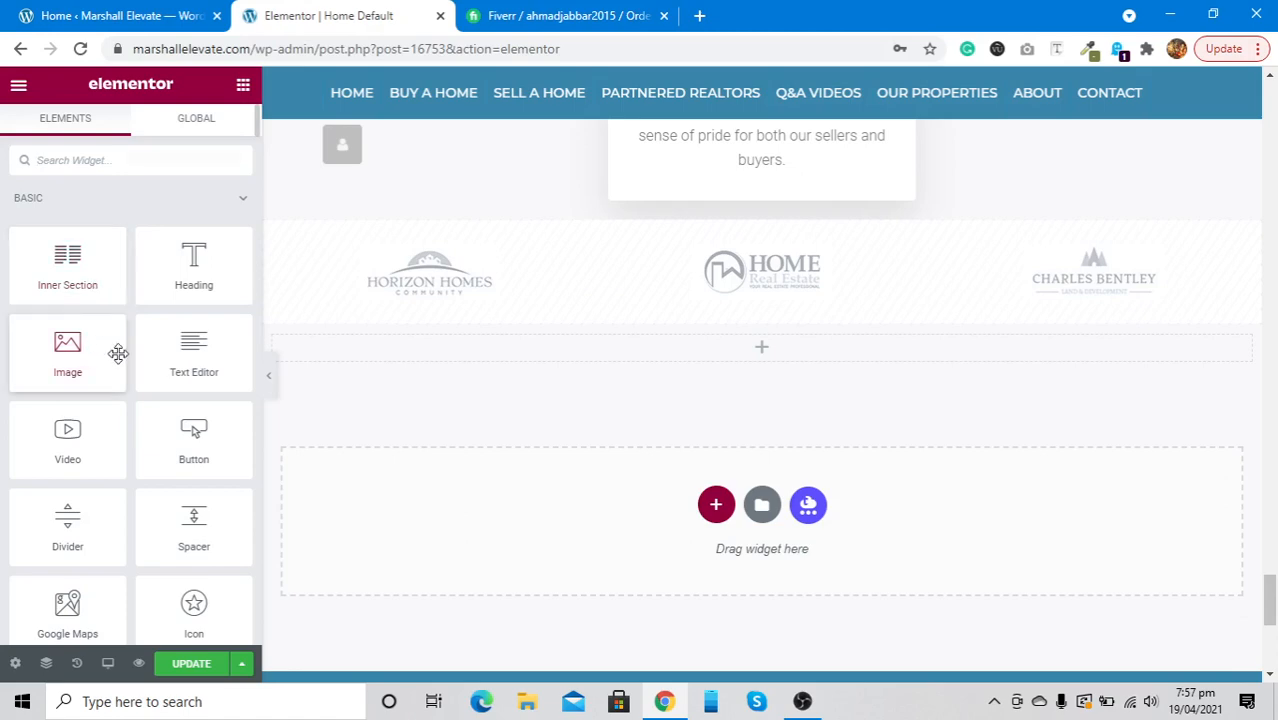
pyautogui.moveTo(117, 354)
pyautogui.mouseDown()
pyautogui.moveTo(582, 364)
pyautogui.moveTo(610, 348)
pyautogui.mouseUp()
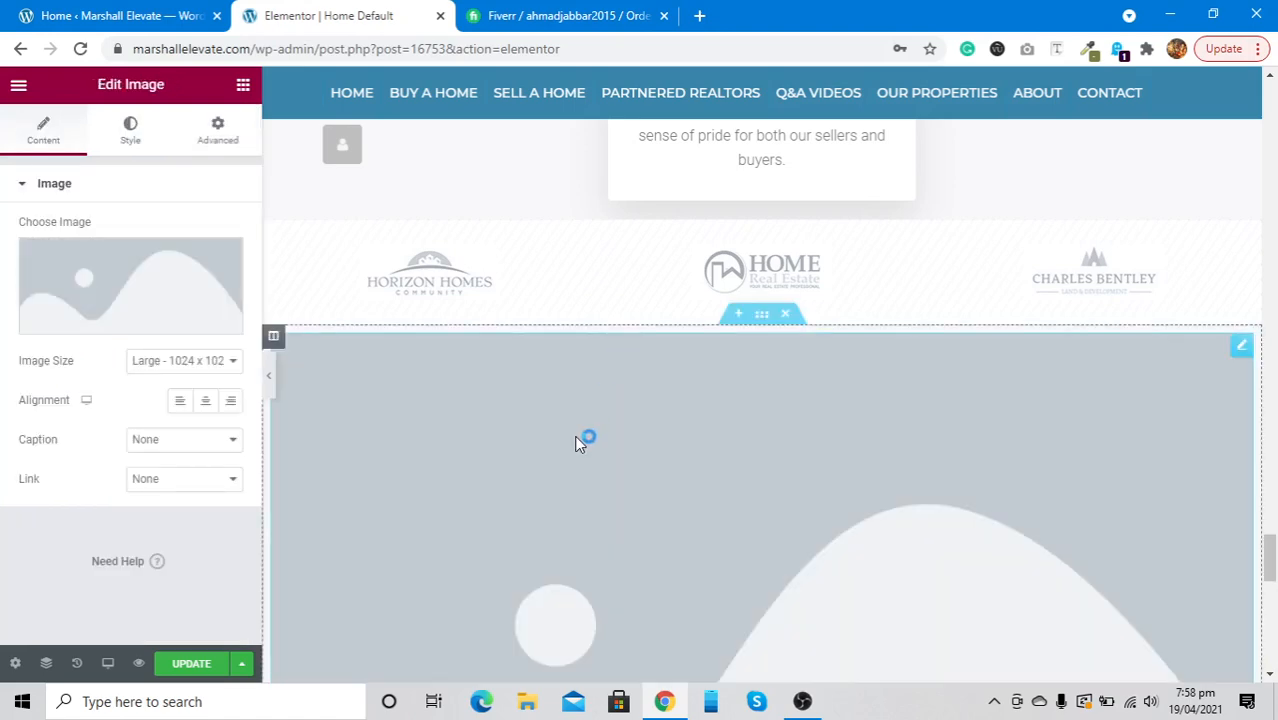
# Step: Add a Heading widget above the image placeholder in the new section
pyautogui.click(243, 85)
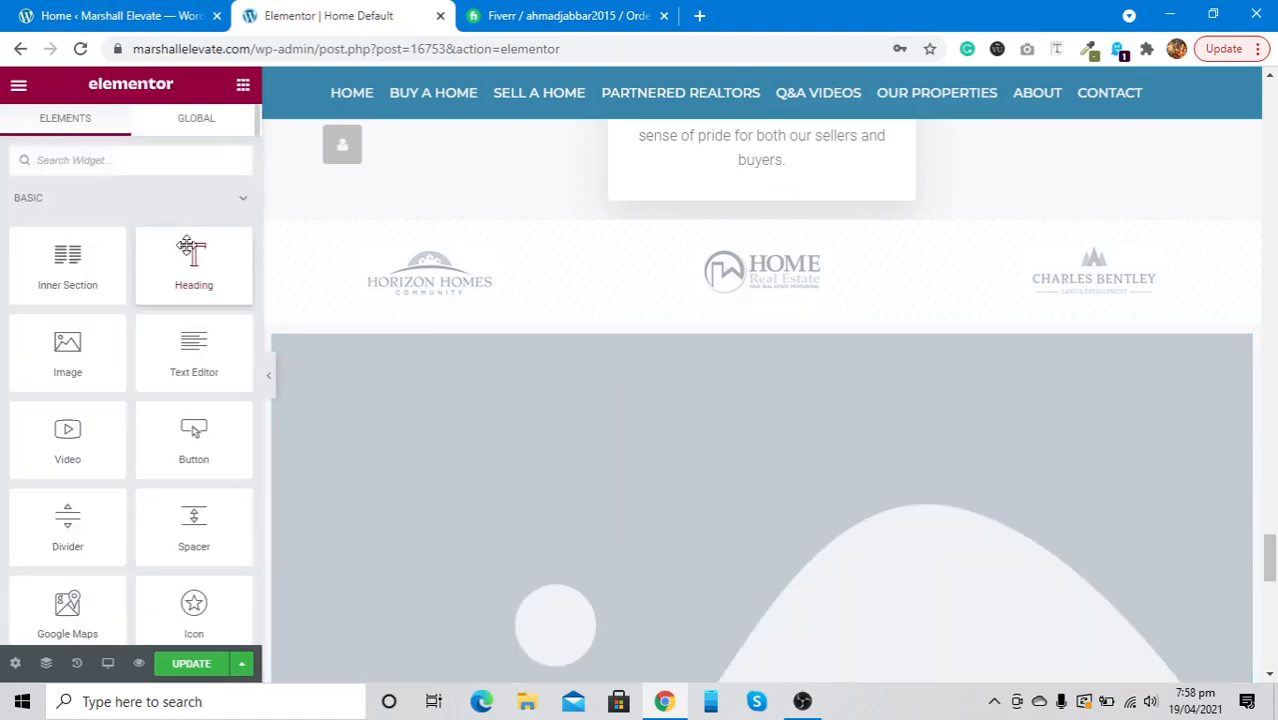
pyautogui.moveTo(187, 248); pyautogui.dragTo(534, 584)
pyautogui.scroll(-5, 537, 586)
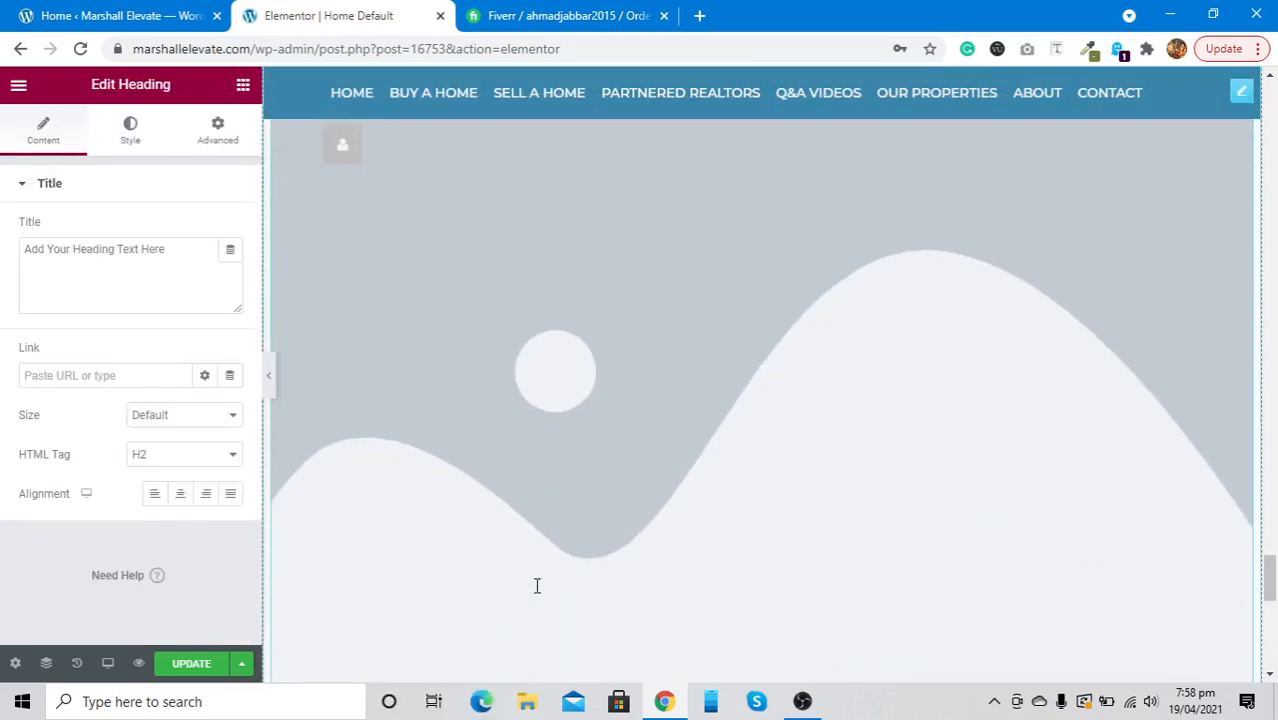
pyautogui.scroll(1, 537, 586)
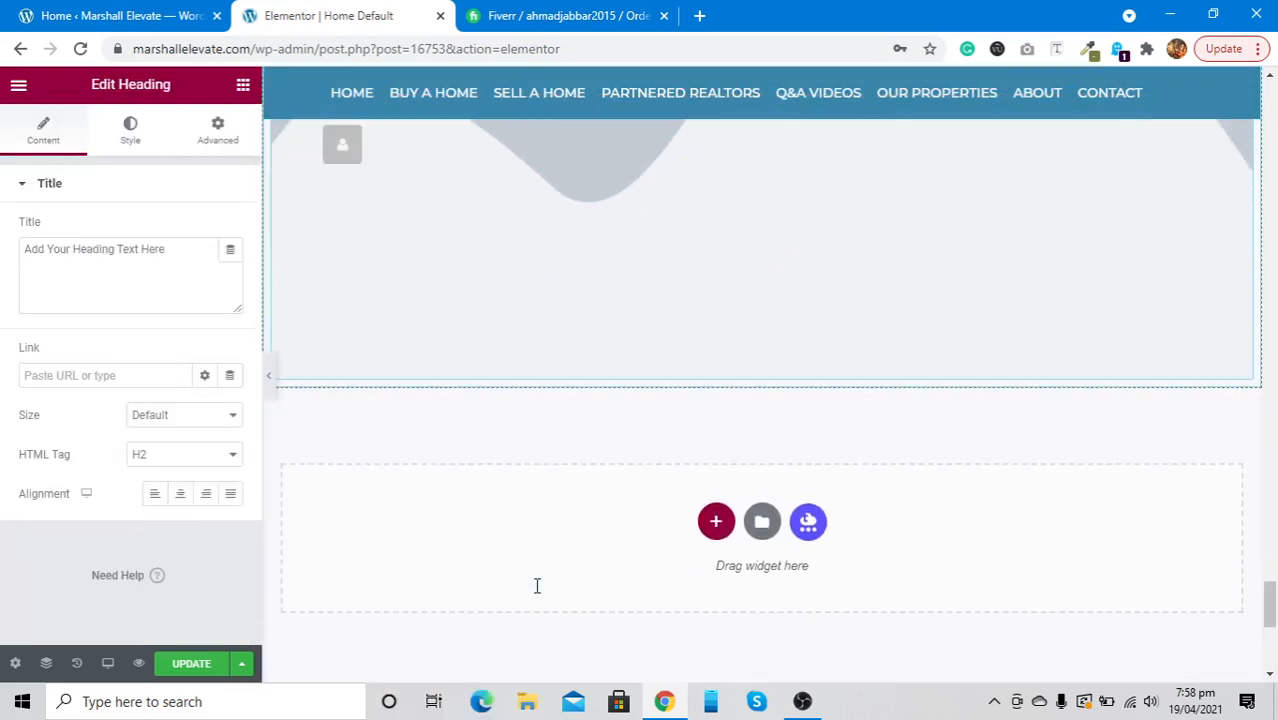
# Step: Add a Button widget below the image placeholder and look over the new section's layout
pyautogui.click(242, 86)
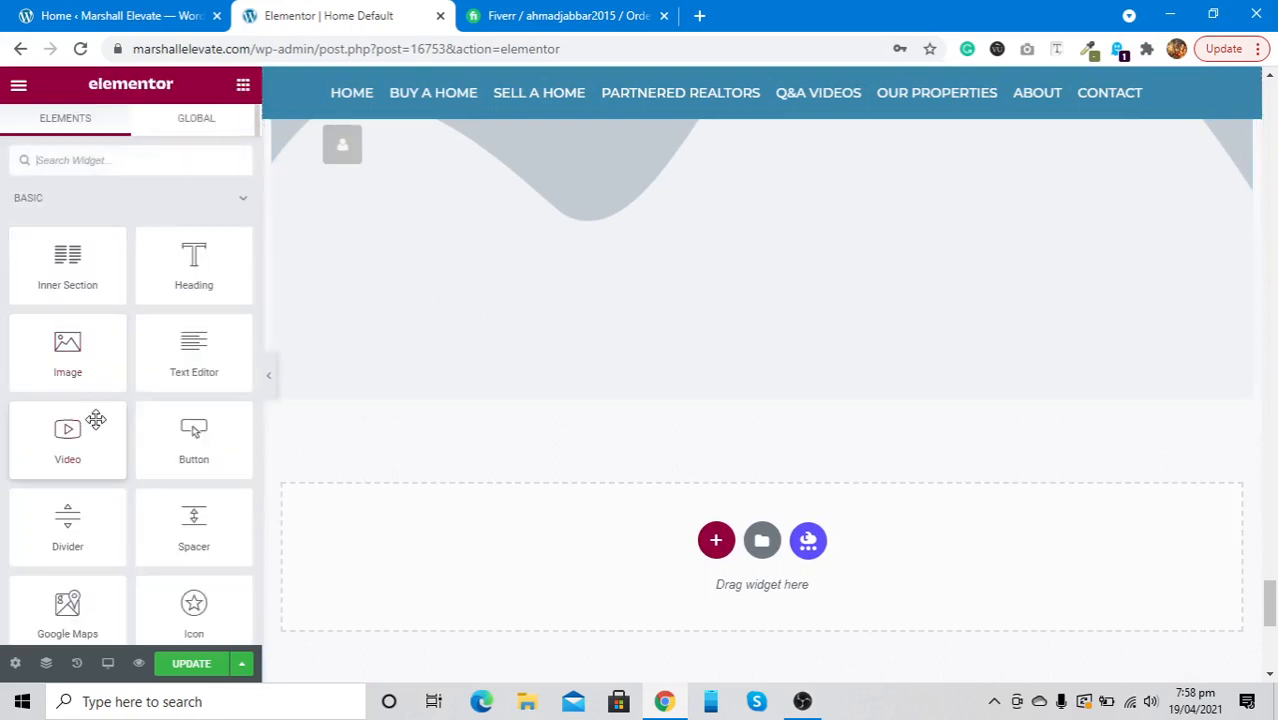
pyautogui.moveTo(193, 437); pyautogui.dragTo(608, 400)
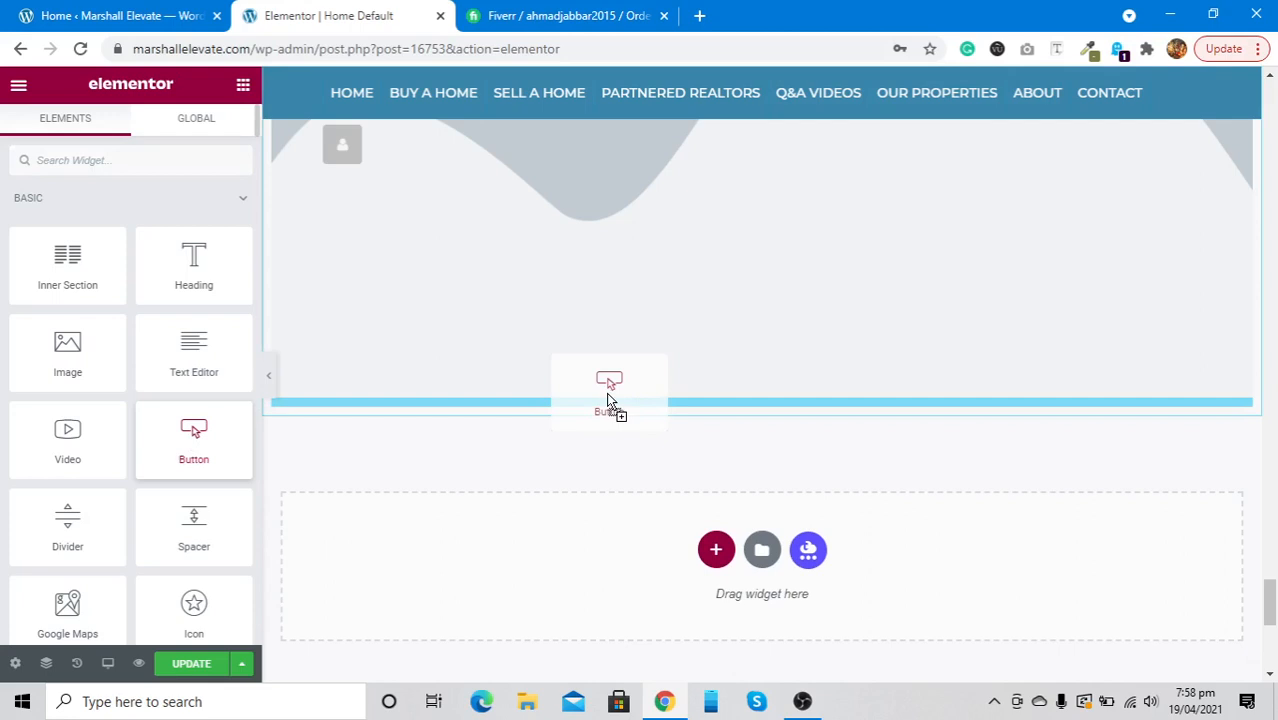
pyautogui.moveTo(608, 400); pyautogui.dragTo(606, 396)
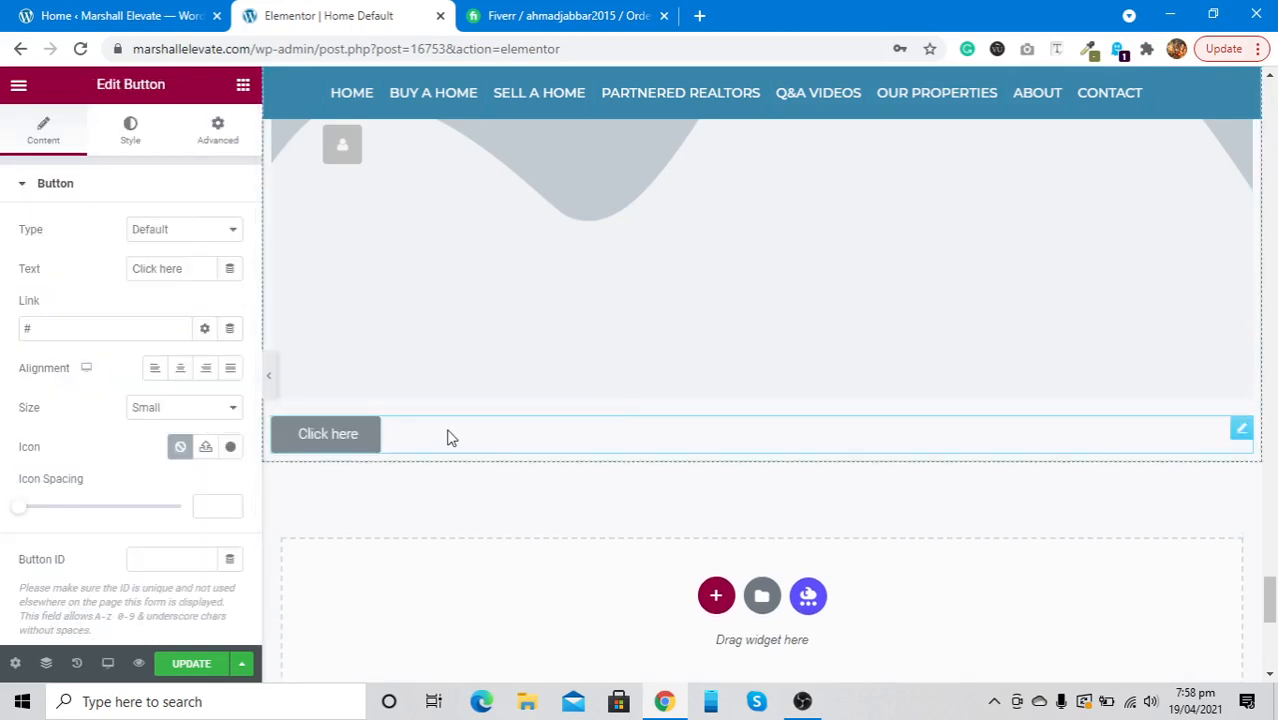
pyautogui.scroll(-10, 447, 434)
pyautogui.scroll(-2, 448, 437)
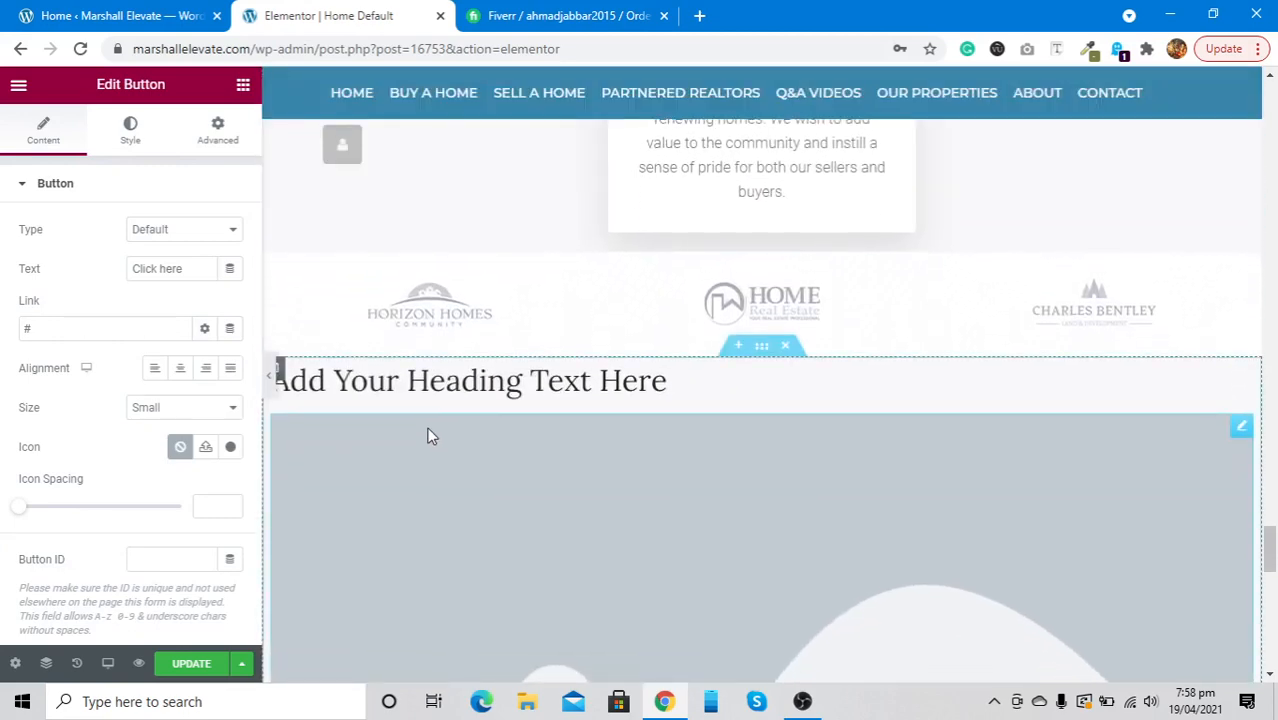
# Step: Open the Navigator and examine the page structure with all elements expanded and collapsed
pyautogui.click(44, 672)
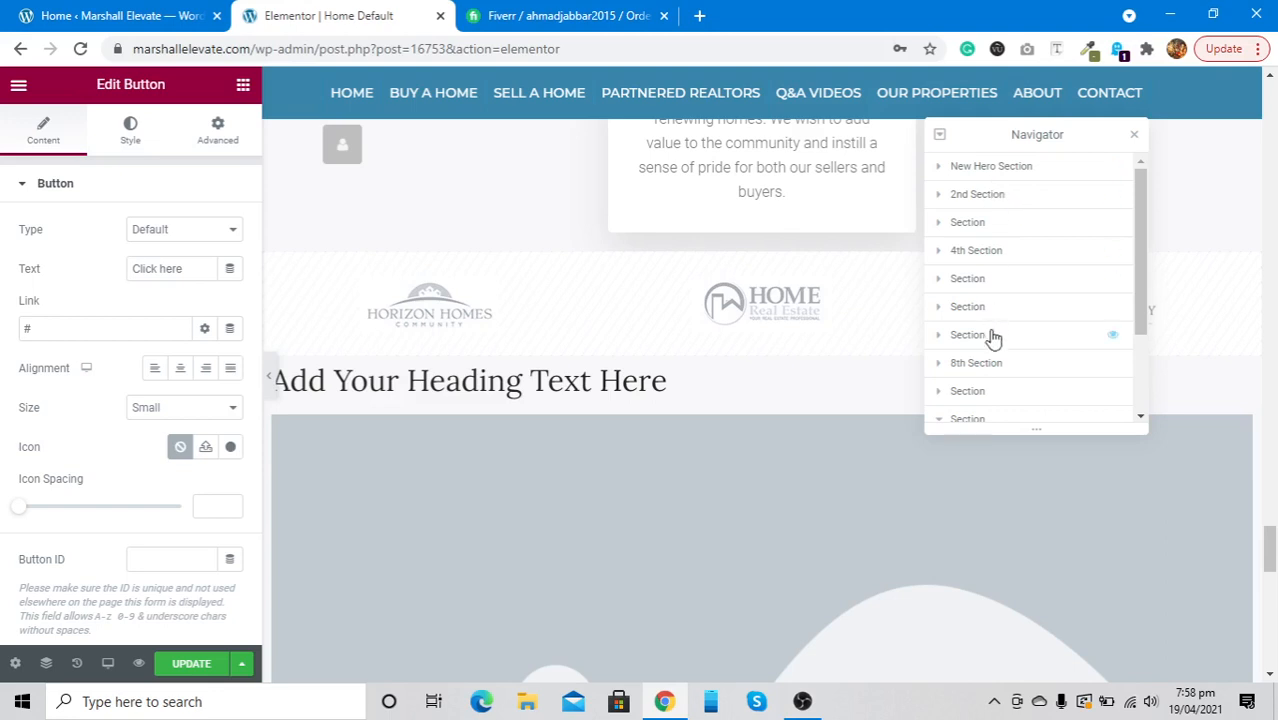
pyautogui.scroll(-1, 990, 337)
pyautogui.scroll(1, 960, 250)
pyautogui.click(940, 138)
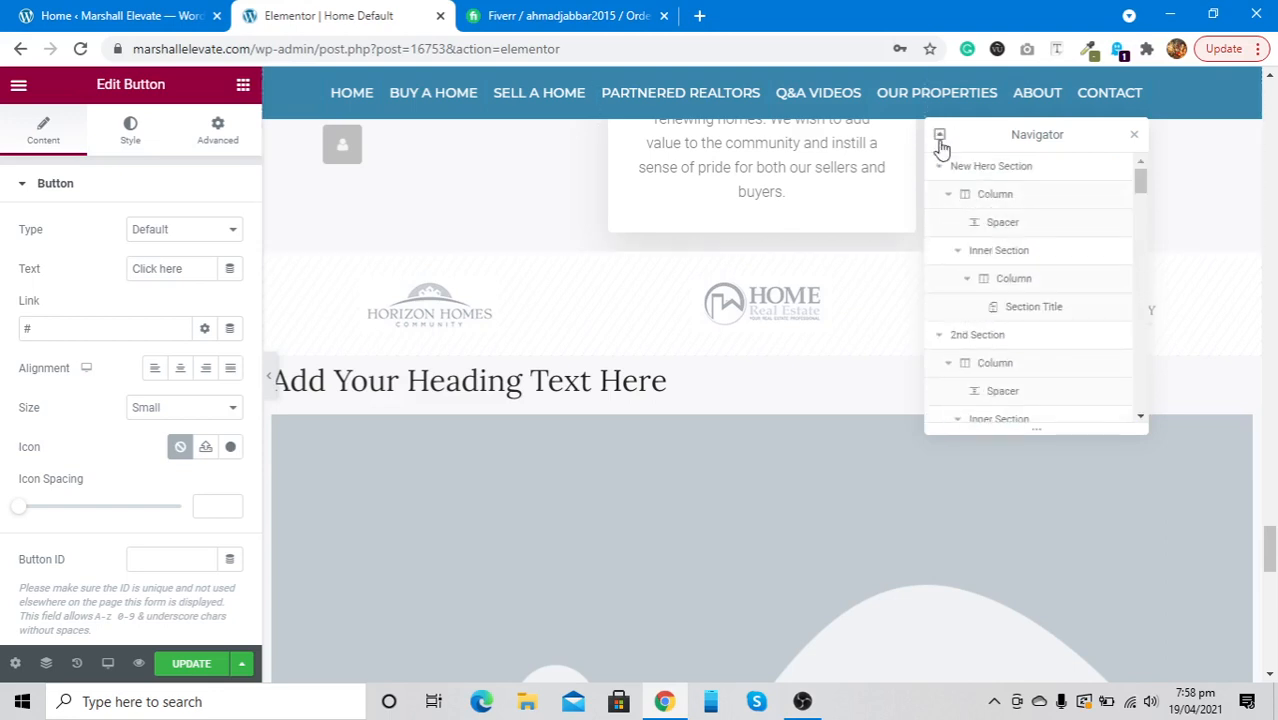
pyautogui.click(940, 140)
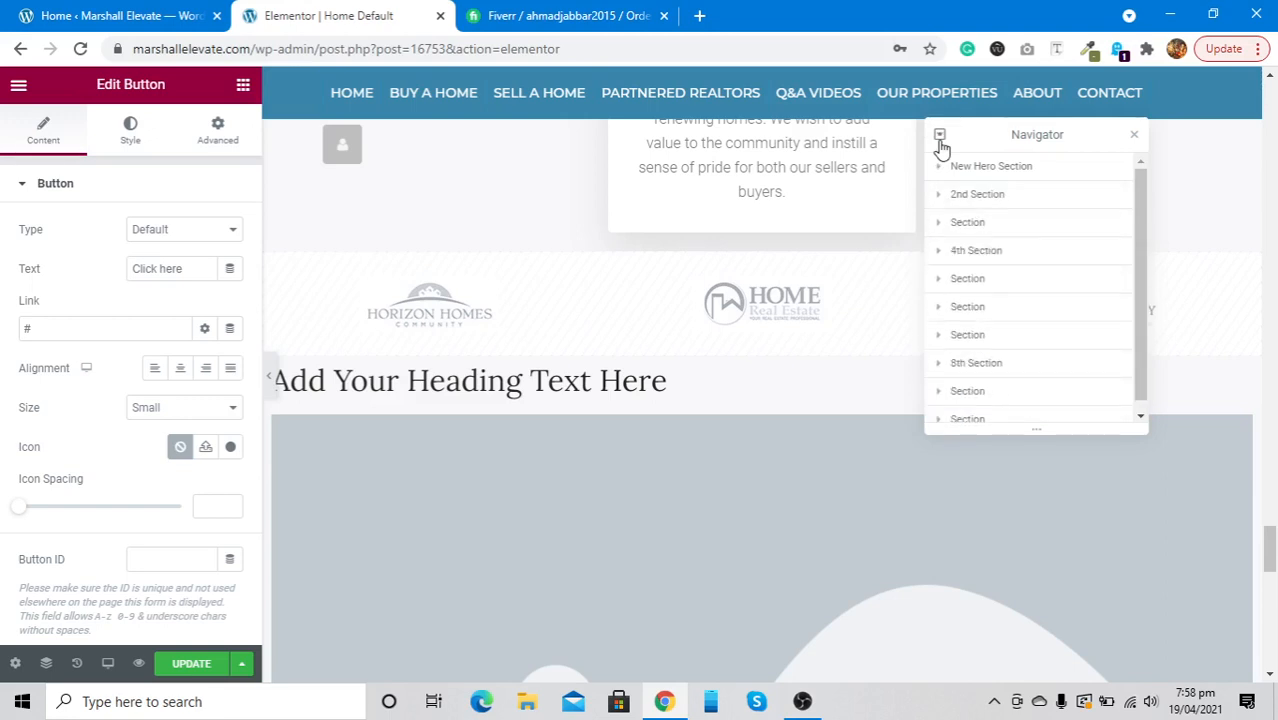
pyautogui.scroll(-1, 1005, 276)
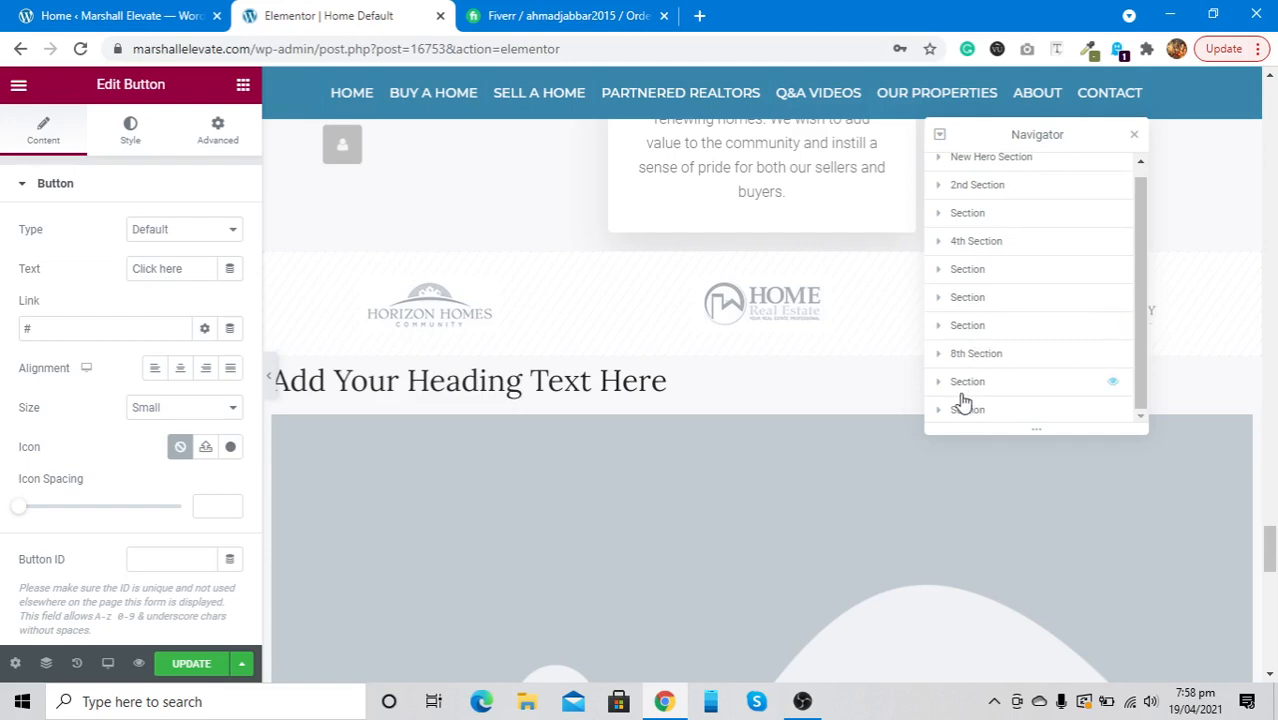
# Step: Select the Explore Cities section in the Navigator and review its responsive visibility settings
pyautogui.click(981, 330)
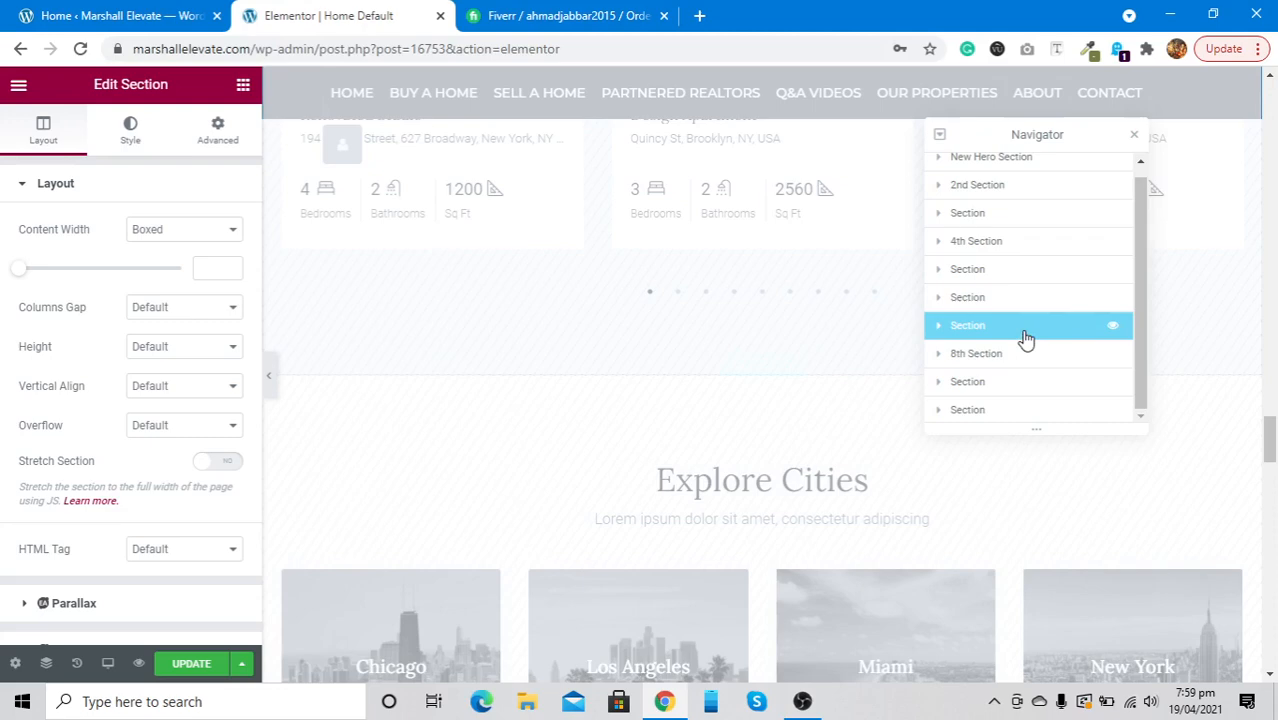
pyautogui.click(217, 135)
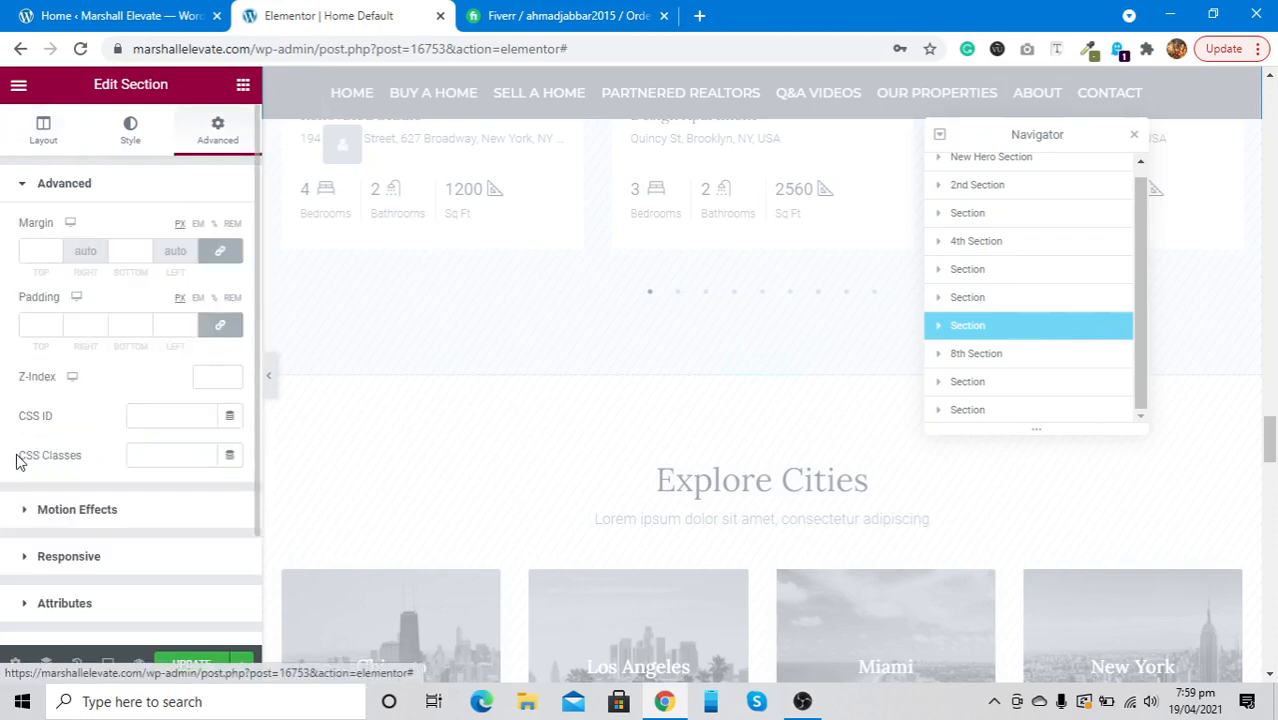
pyautogui.scroll(-2, 16, 460)
pyautogui.click(45, 440)
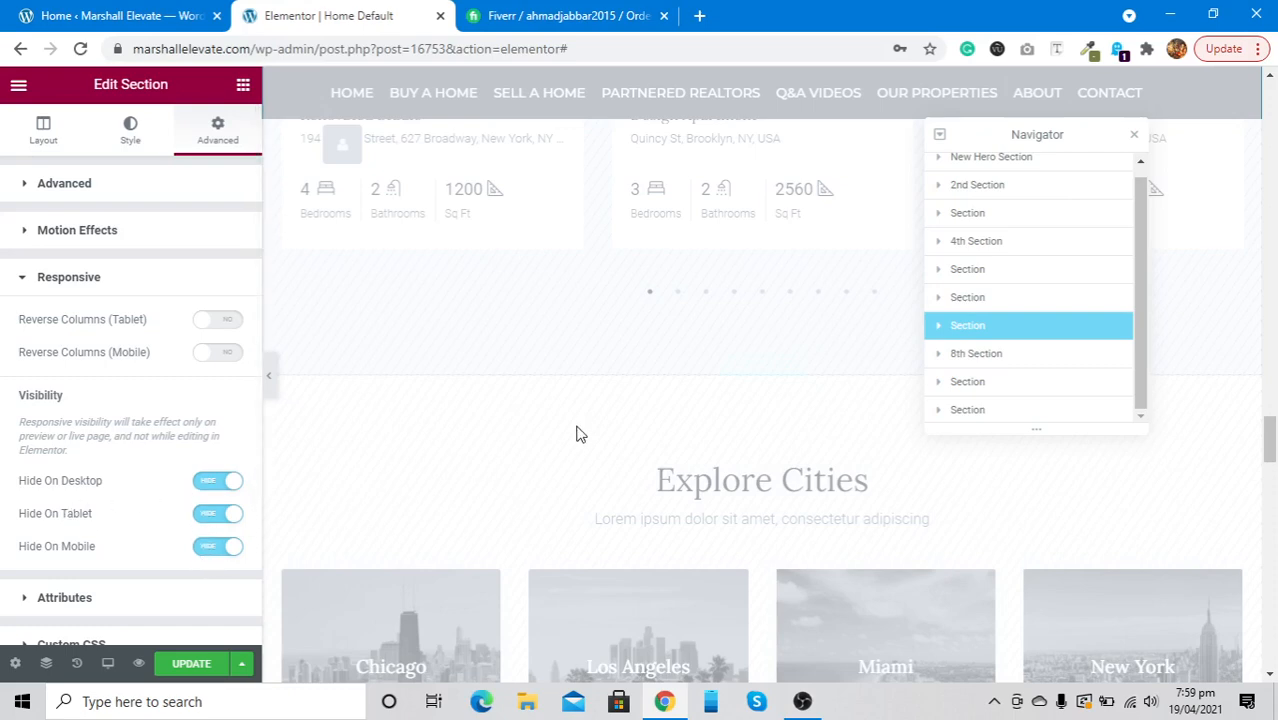
pyautogui.scroll(1, 577, 434)
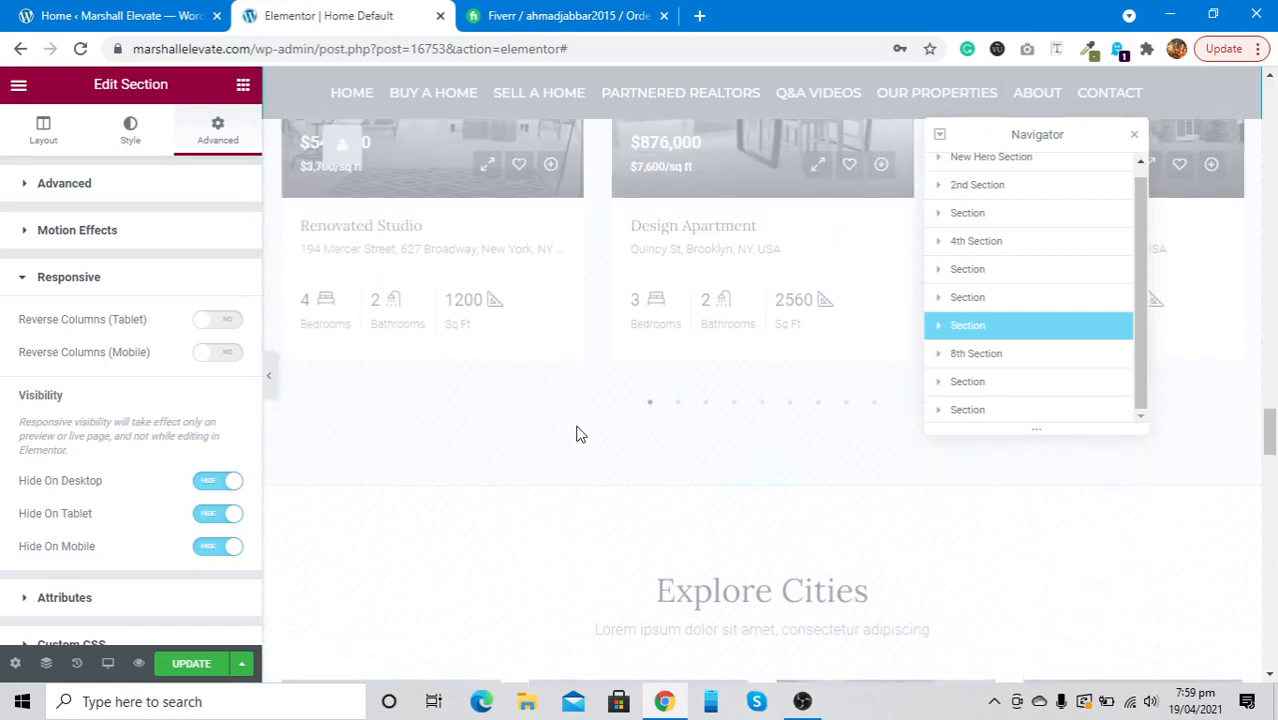
# Step: Make the Explore Cities section visible on desktop, look it over, and set it back to hidden on desktop
pyautogui.click(205, 489)
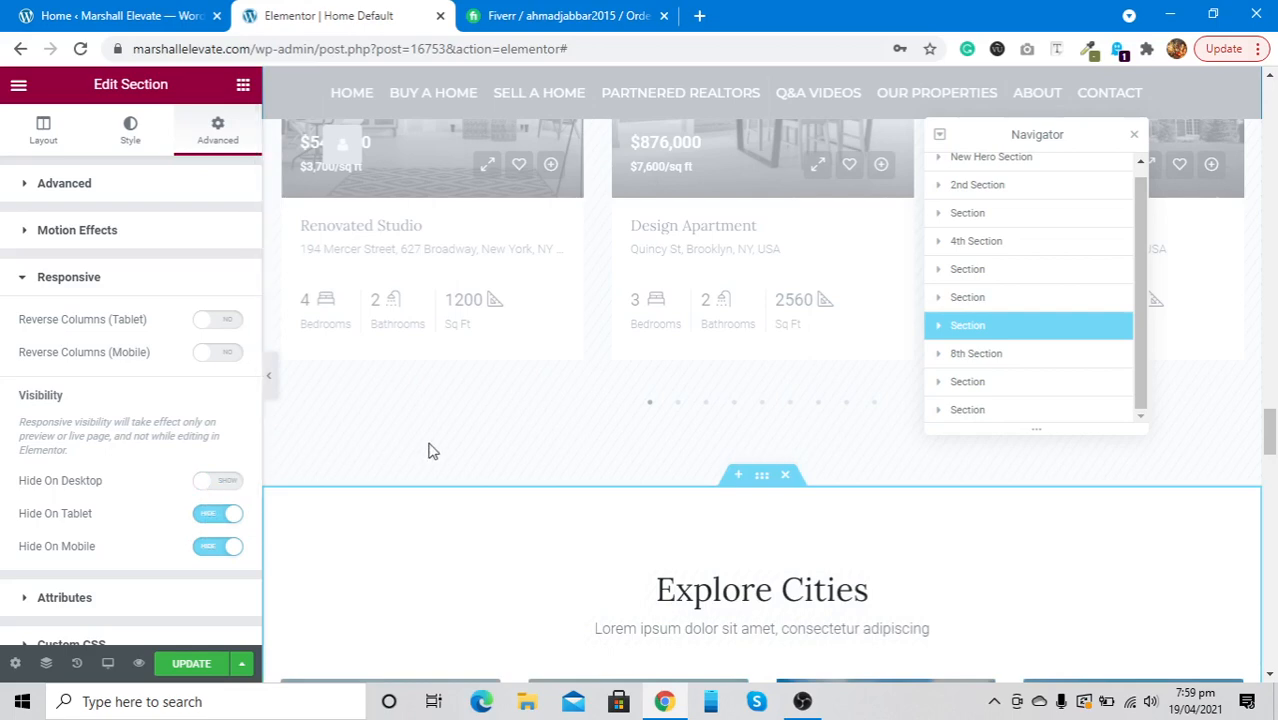
pyautogui.scroll(-1, 430, 450)
pyautogui.scroll(-3, 430, 450)
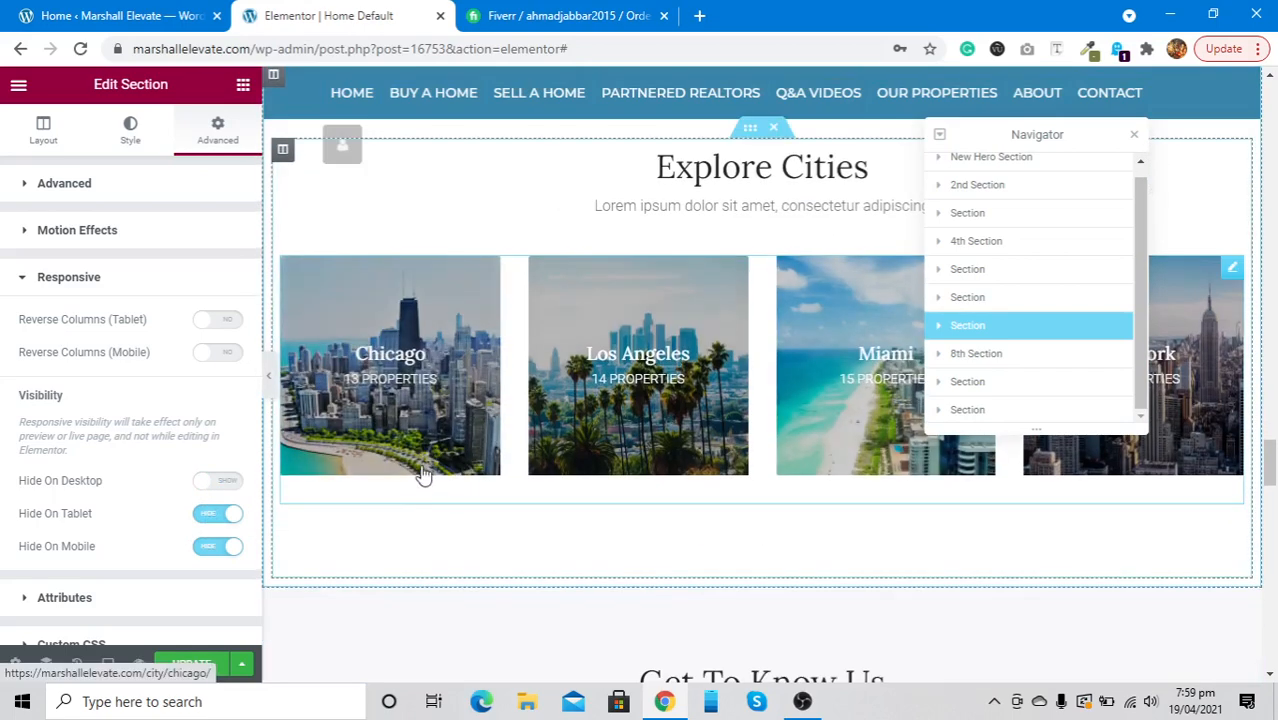
pyautogui.scroll(2, 728, 380)
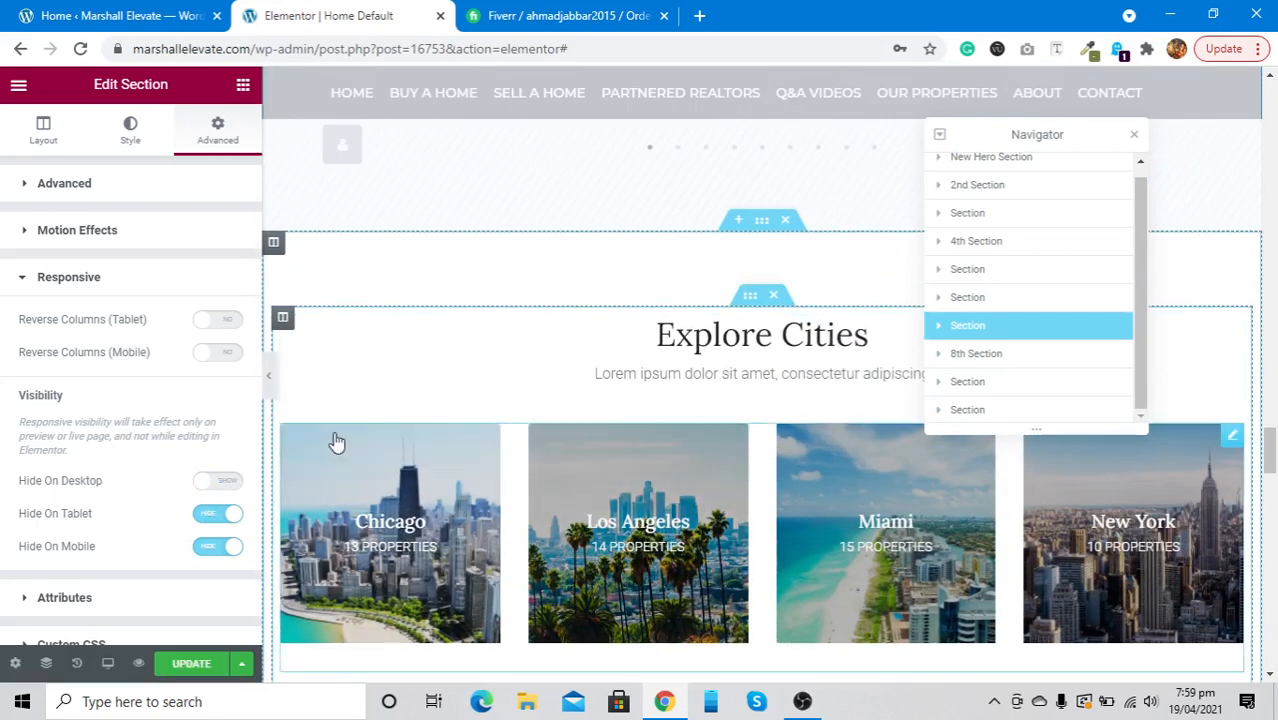
pyautogui.click(224, 484)
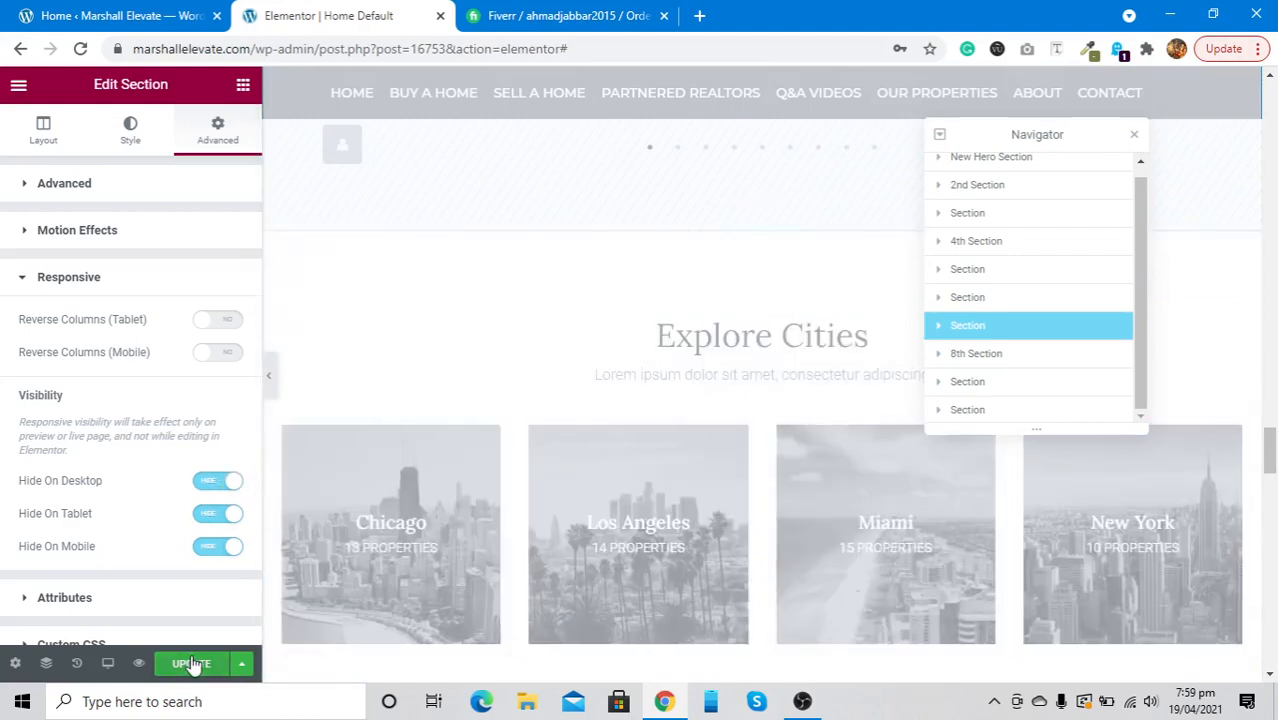
# Step: Add a Spacer widget between the heading and image of the newly added section and set its space to 10 px
pyautogui.scroll(-5, 779, 391)
pyautogui.scroll(2, 781, 395)
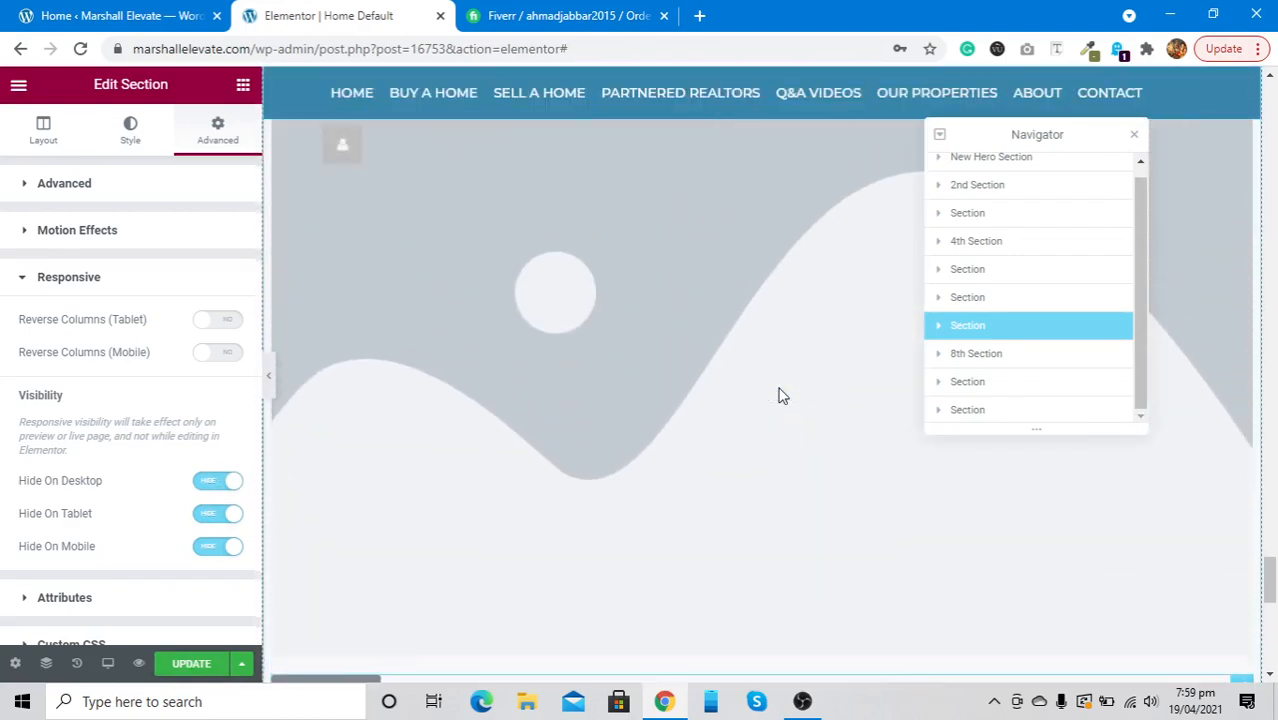
pyautogui.scroll(2, 779, 395)
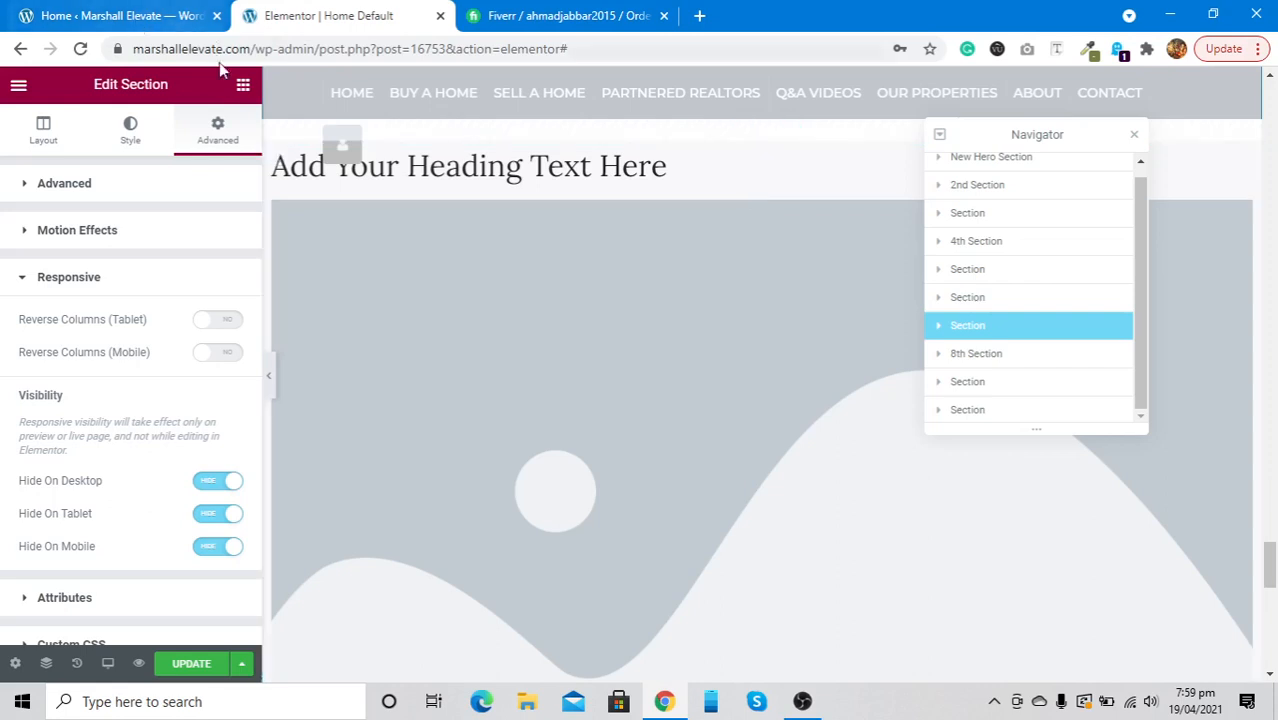
pyautogui.click(240, 87)
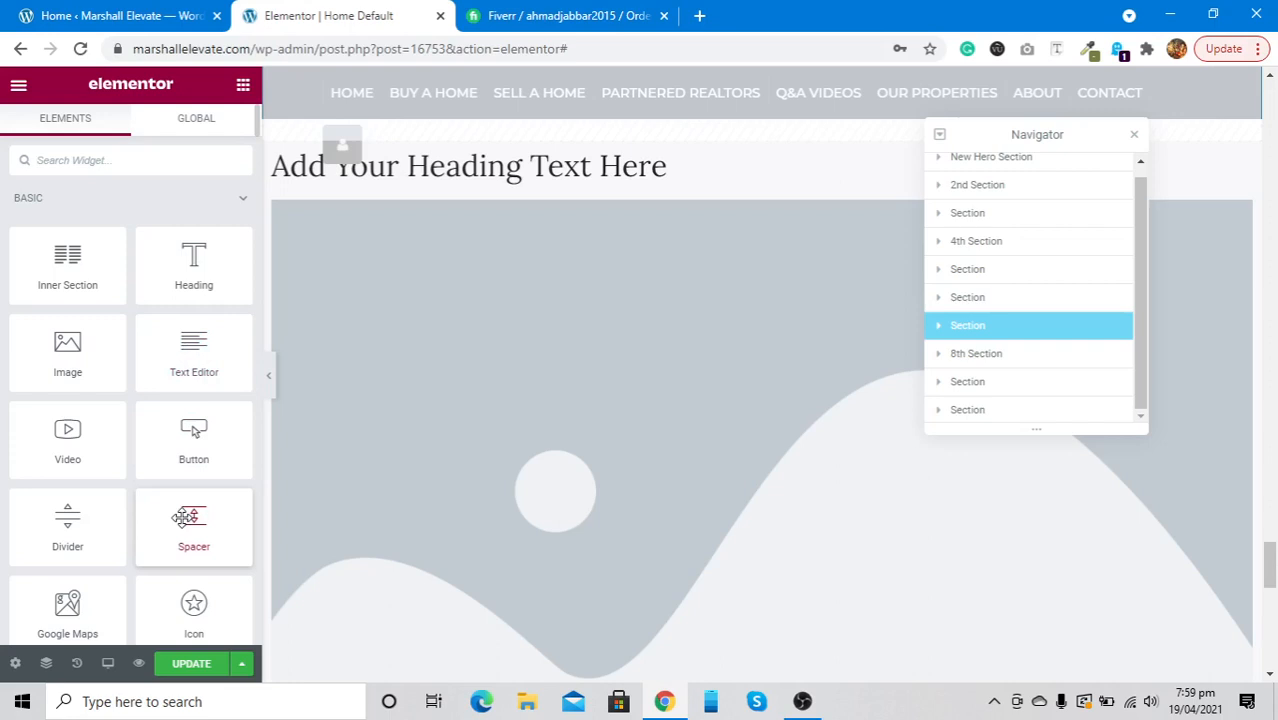
pyautogui.moveTo(185, 516); pyautogui.dragTo(500, 189)
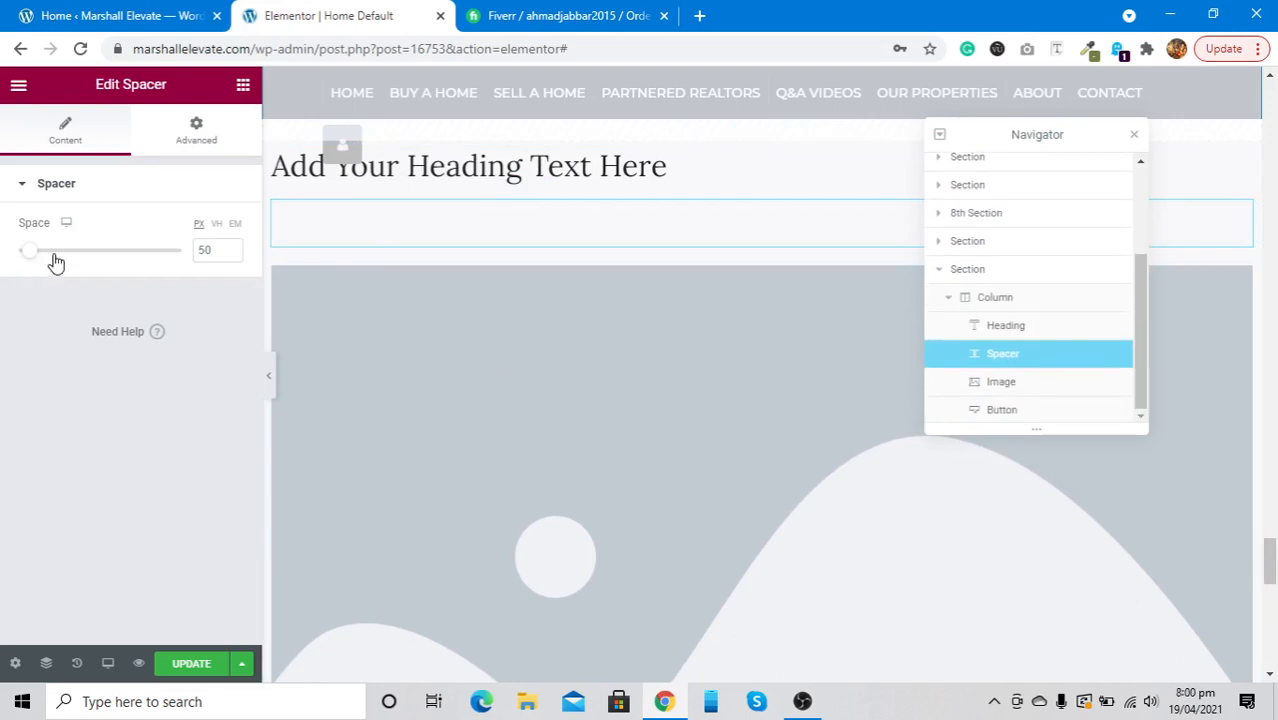
pyautogui.moveTo(51, 260); pyautogui.dragTo(9, 277)
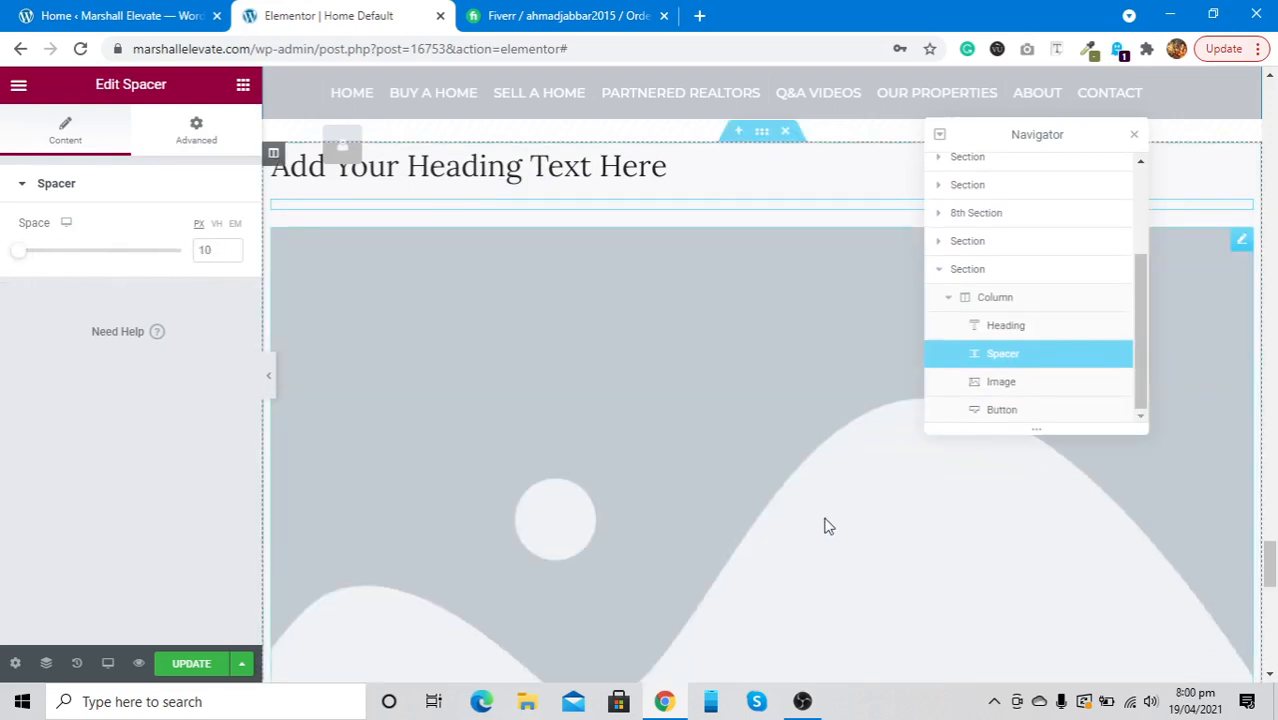
# Step: Rename the newly added section to "Test Section" in the Navigator and collapse its contents
pyautogui.click(966, 276)
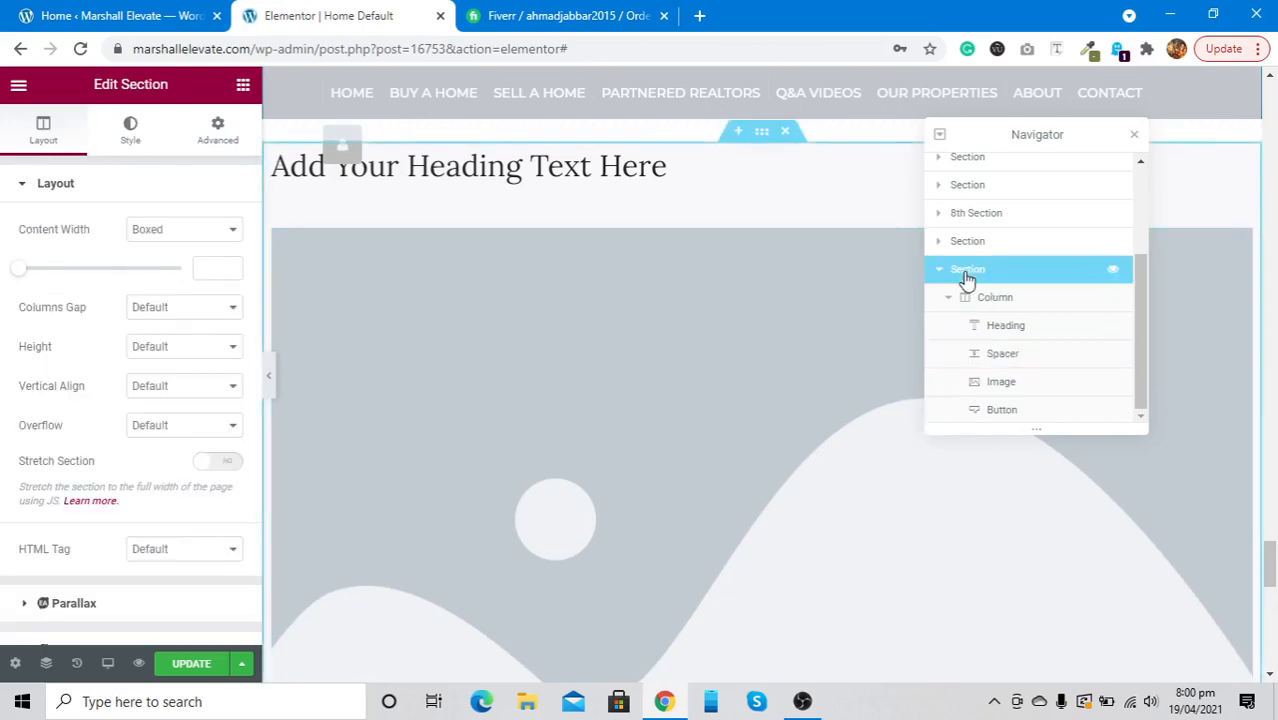
pyautogui.doubleClick(966, 278)
pyautogui.write('Test Section')
pyautogui.press('Return')
pyautogui.click(938, 282)
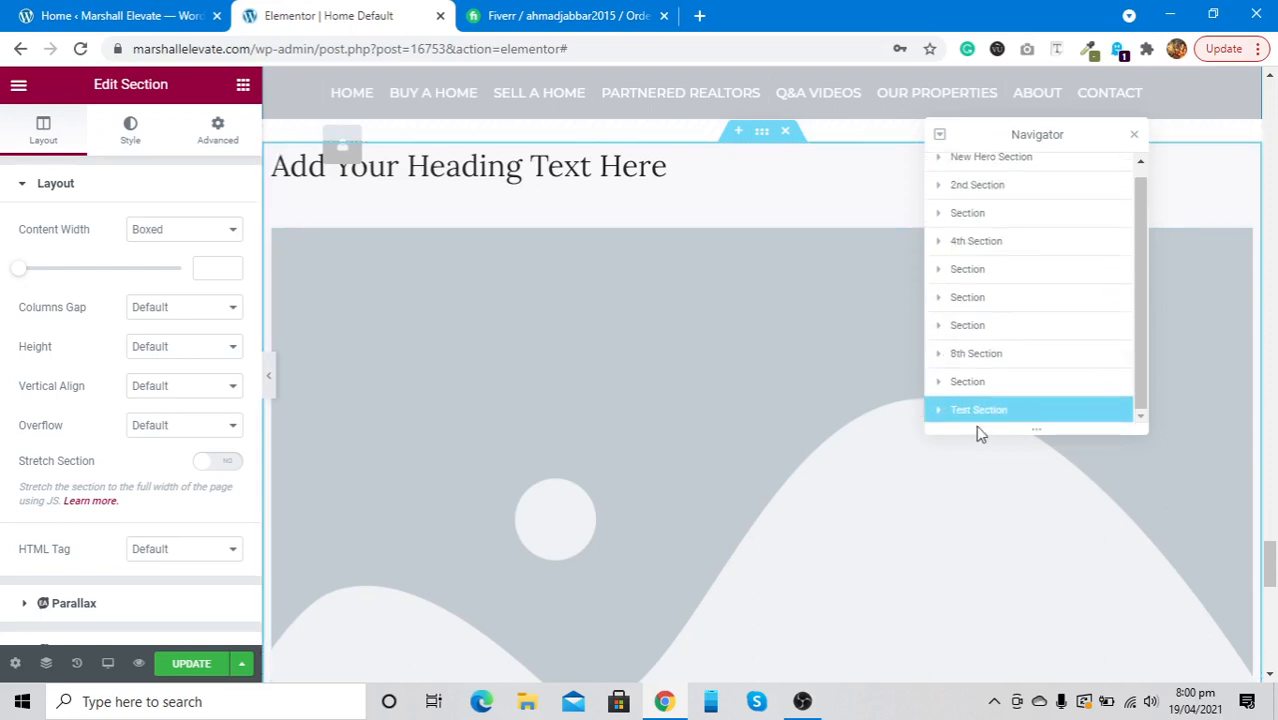
# Step: Delete the Test Section from the page through the Navigator and look back over the remaining sections
pyautogui.scroll(5, 680, 385)
pyautogui.scroll(-15, 683, 390)
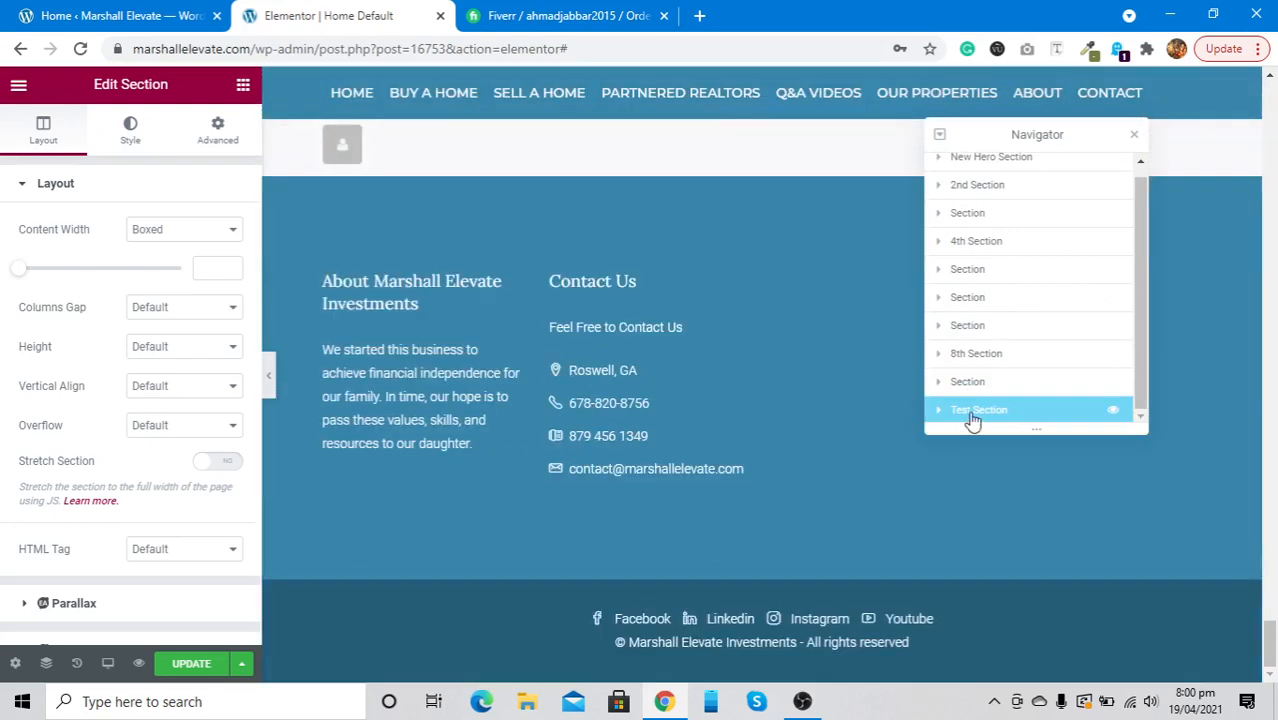
pyautogui.rightClick(973, 418)
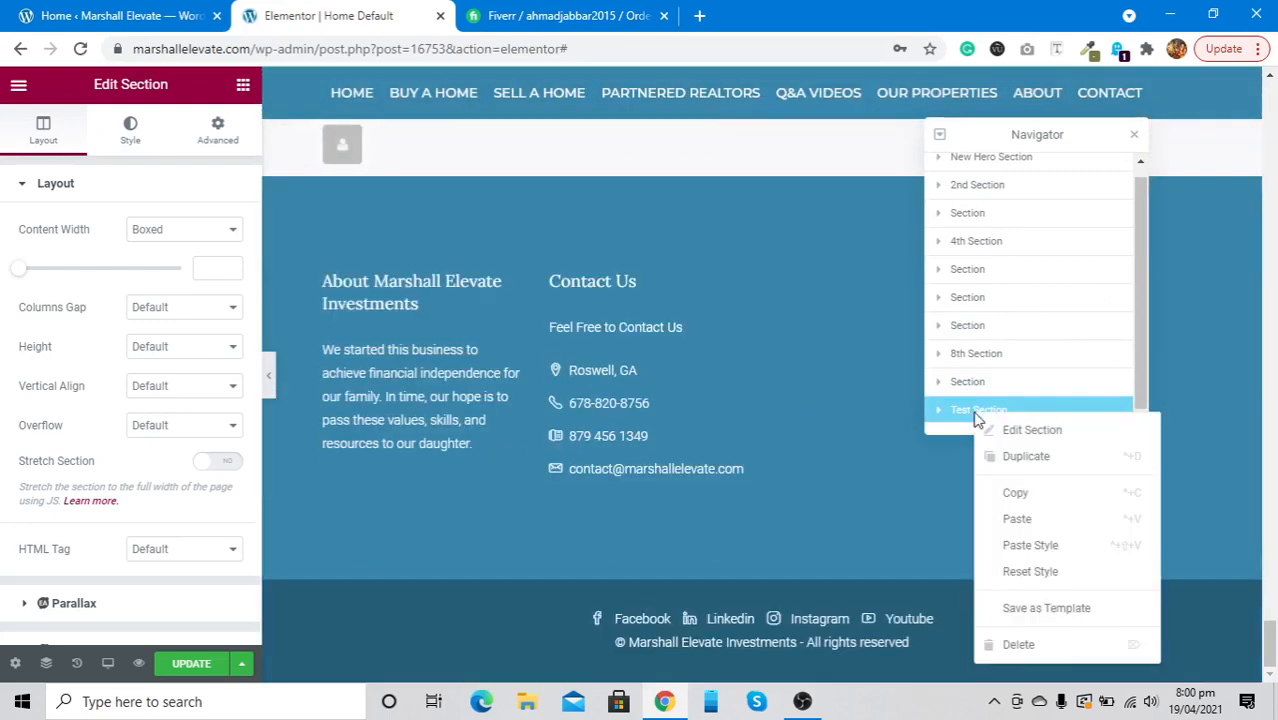
pyautogui.click(1016, 645)
pyautogui.scroll(20, 592, 400)
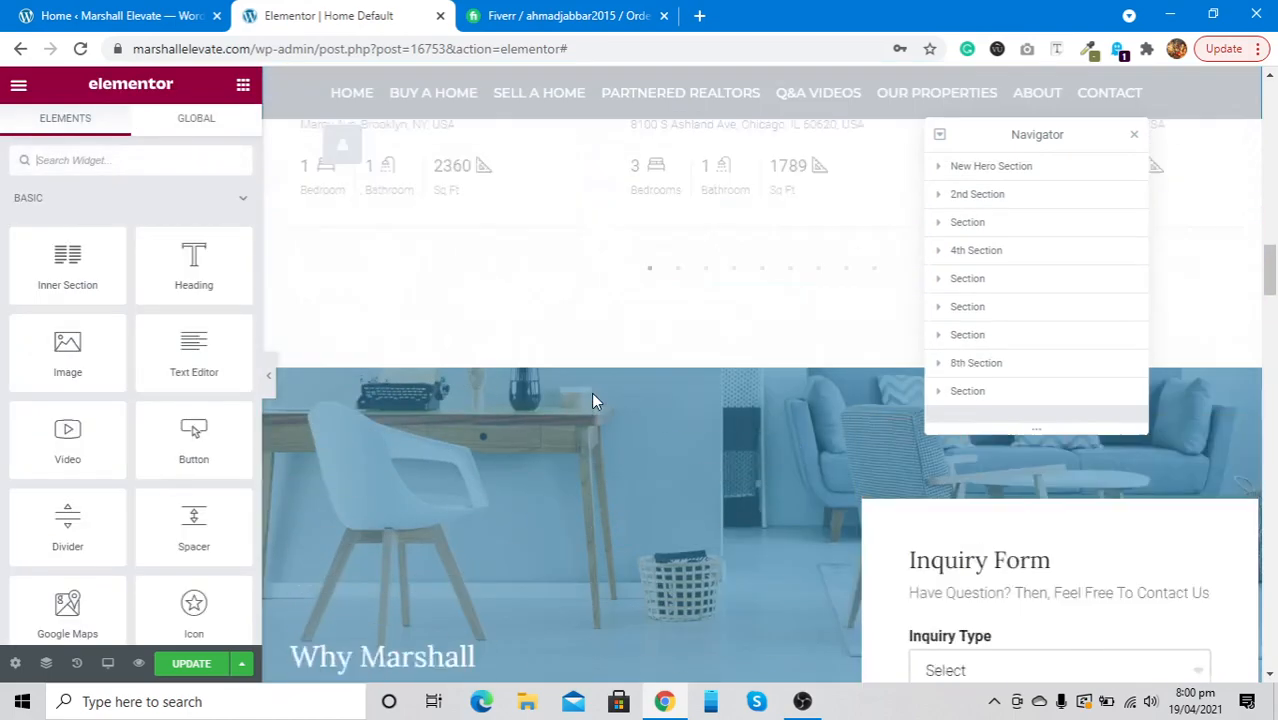
# Step: Select the hero section's title and look through its content, style and advanced settings
pyautogui.scroll(-3, 592, 400)
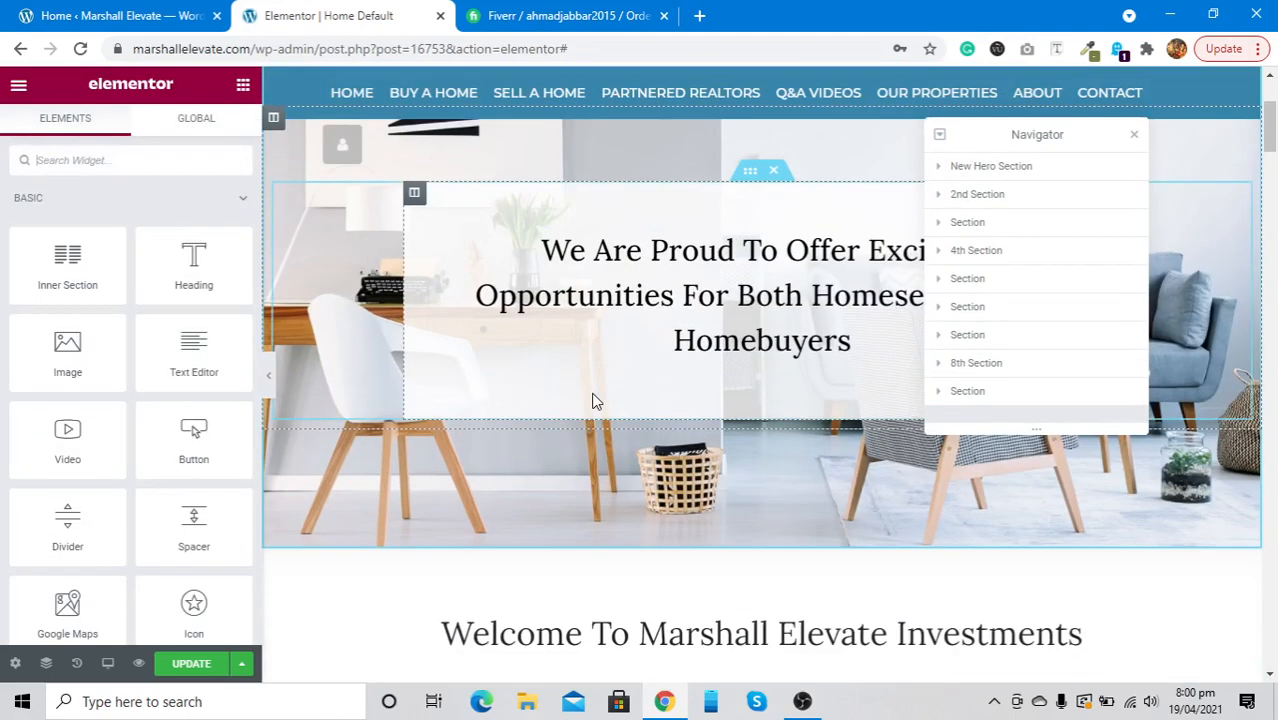
pyautogui.scroll(2, 592, 400)
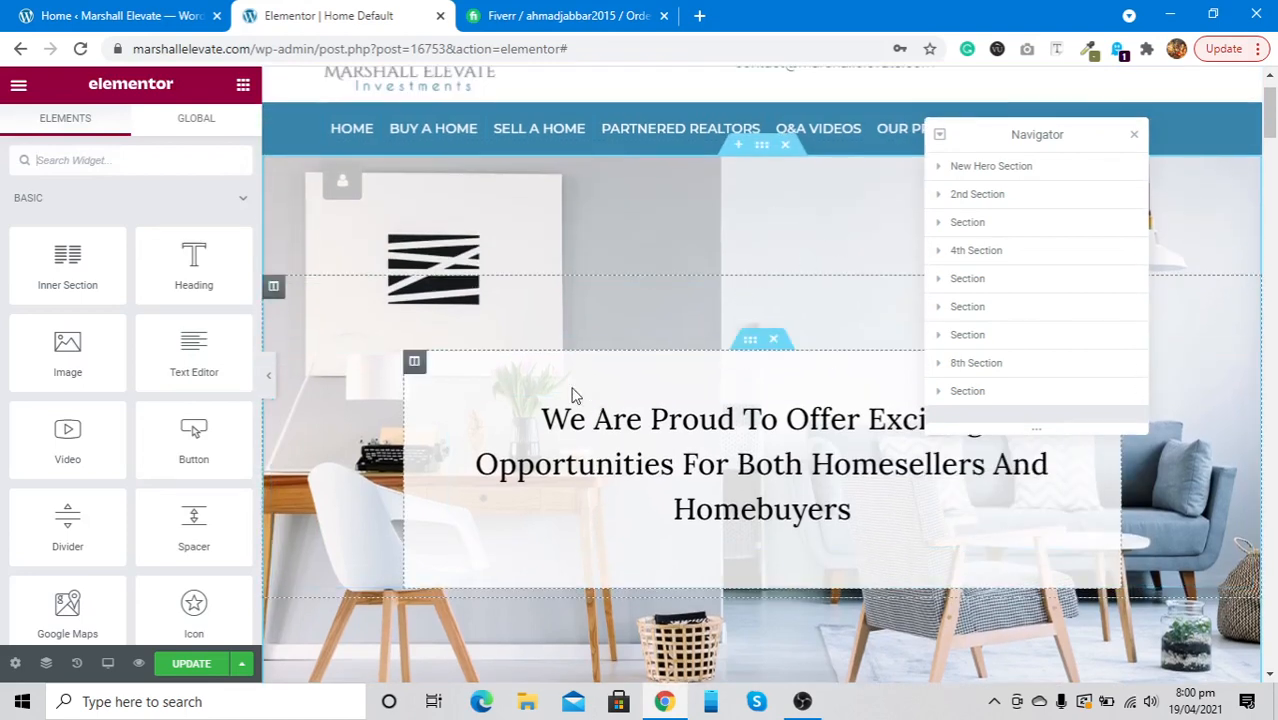
pyautogui.click(550, 446)
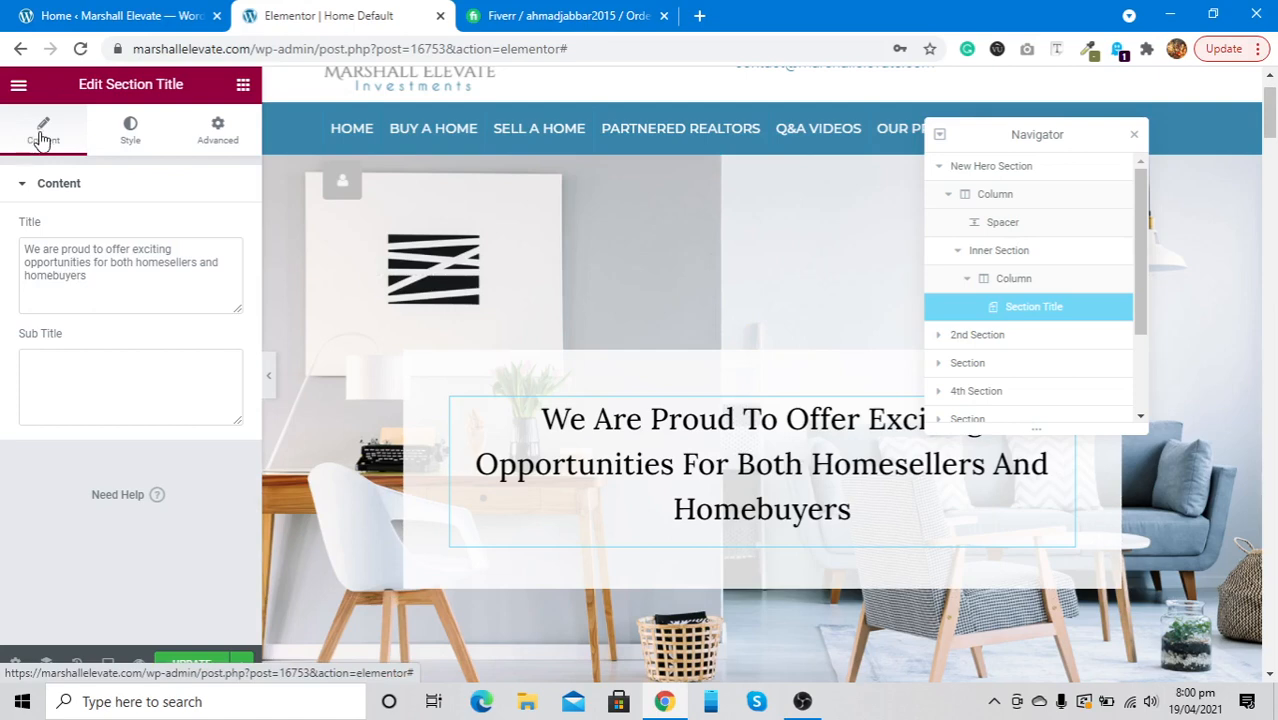
pyautogui.click(150, 133)
pyautogui.click(218, 130)
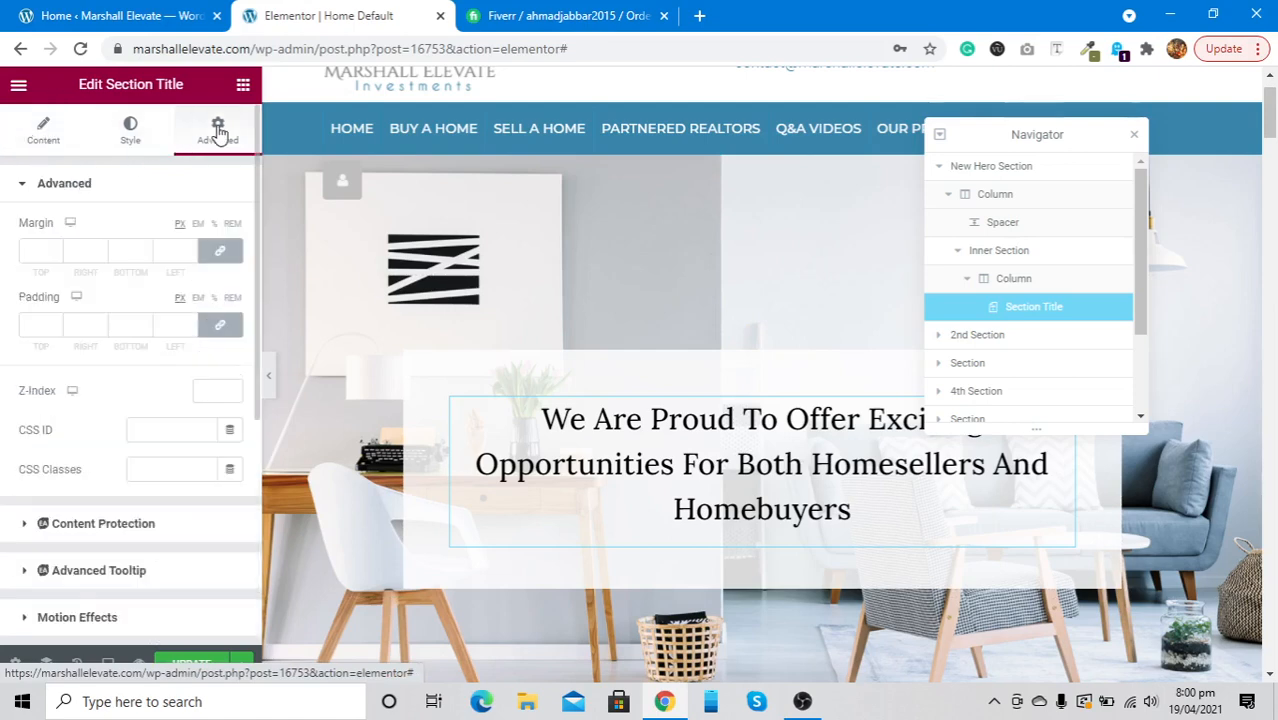
pyautogui.click(42, 136)
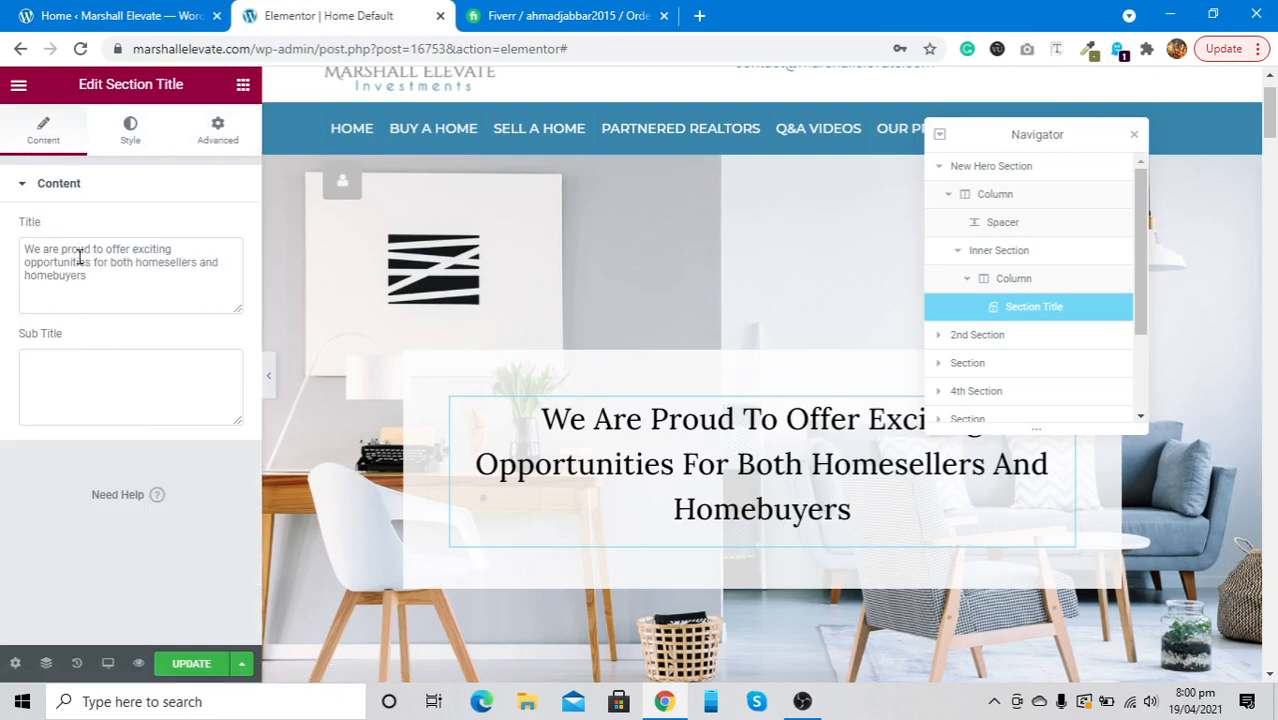
pyautogui.click(132, 126)
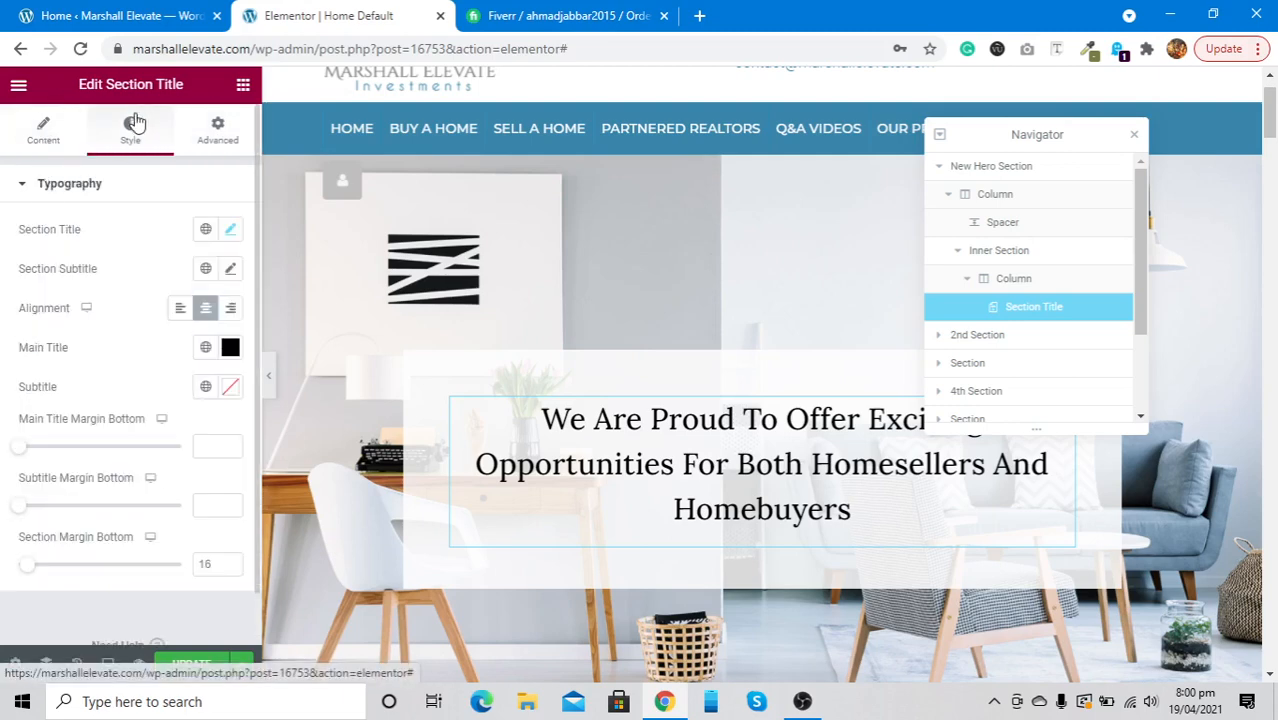
# Step: Try a 1 px font size in the hero title's typography and clear the size value again
pyautogui.click(230, 230)
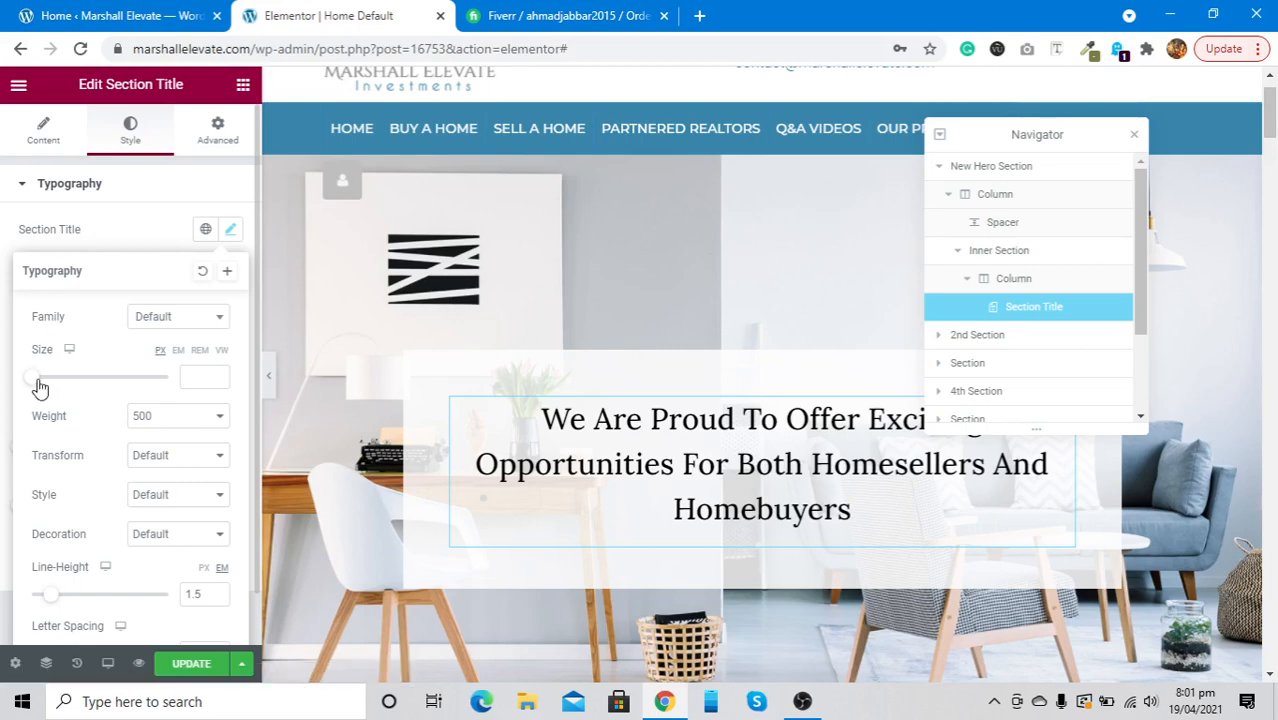
pyautogui.moveTo(38, 388)
pyautogui.mouseDown()
pyautogui.moveTo(74, 382)
pyautogui.moveTo(38, 388)
pyautogui.mouseUp()
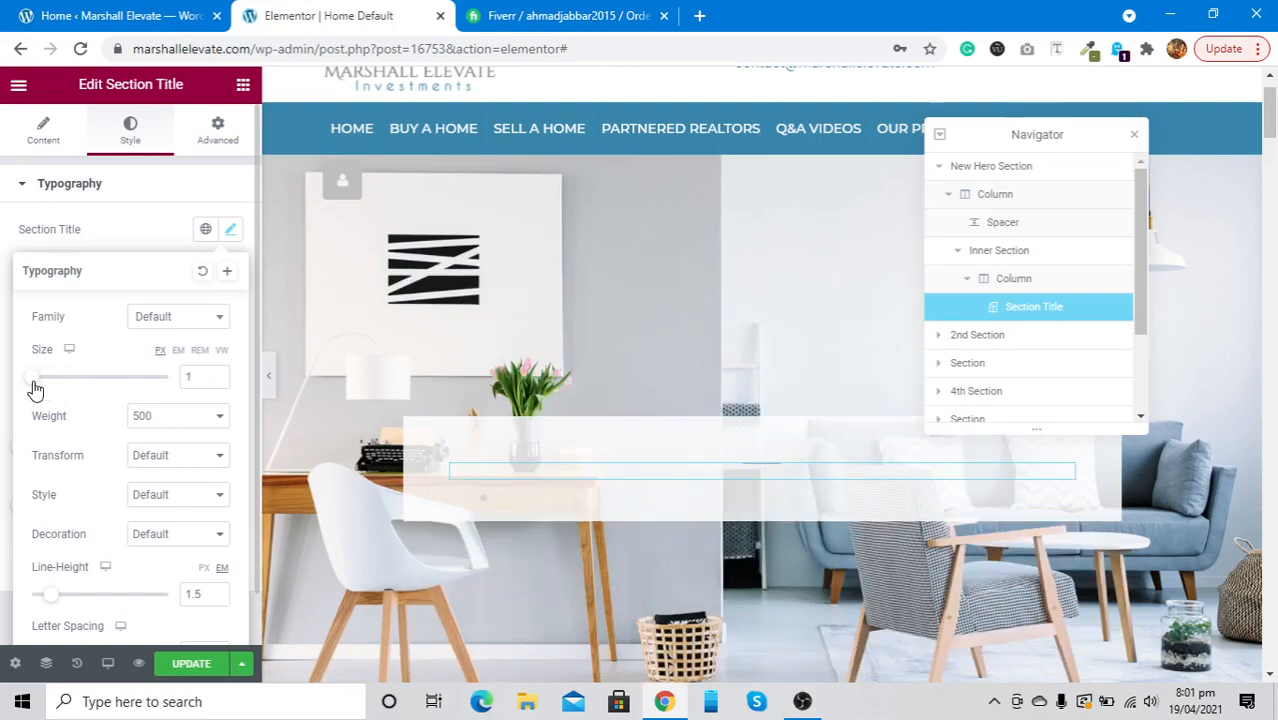
pyautogui.click(186, 378)
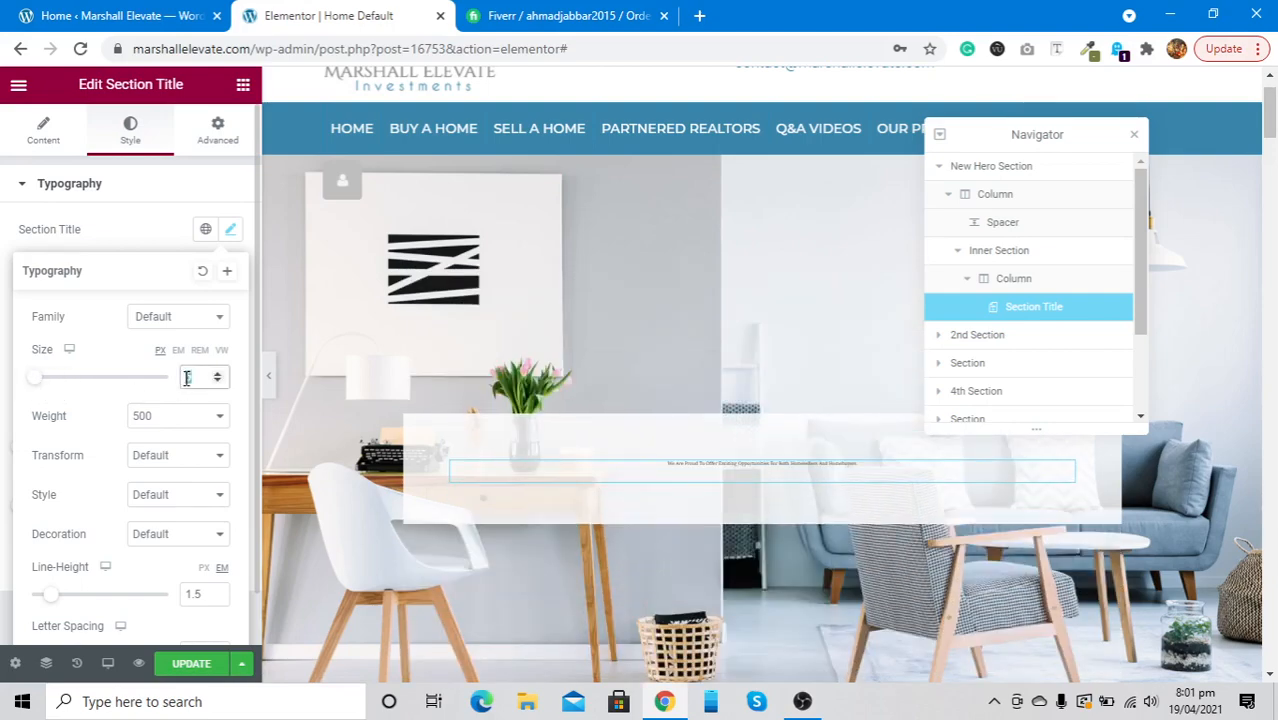
pyautogui.press('BackSpace')
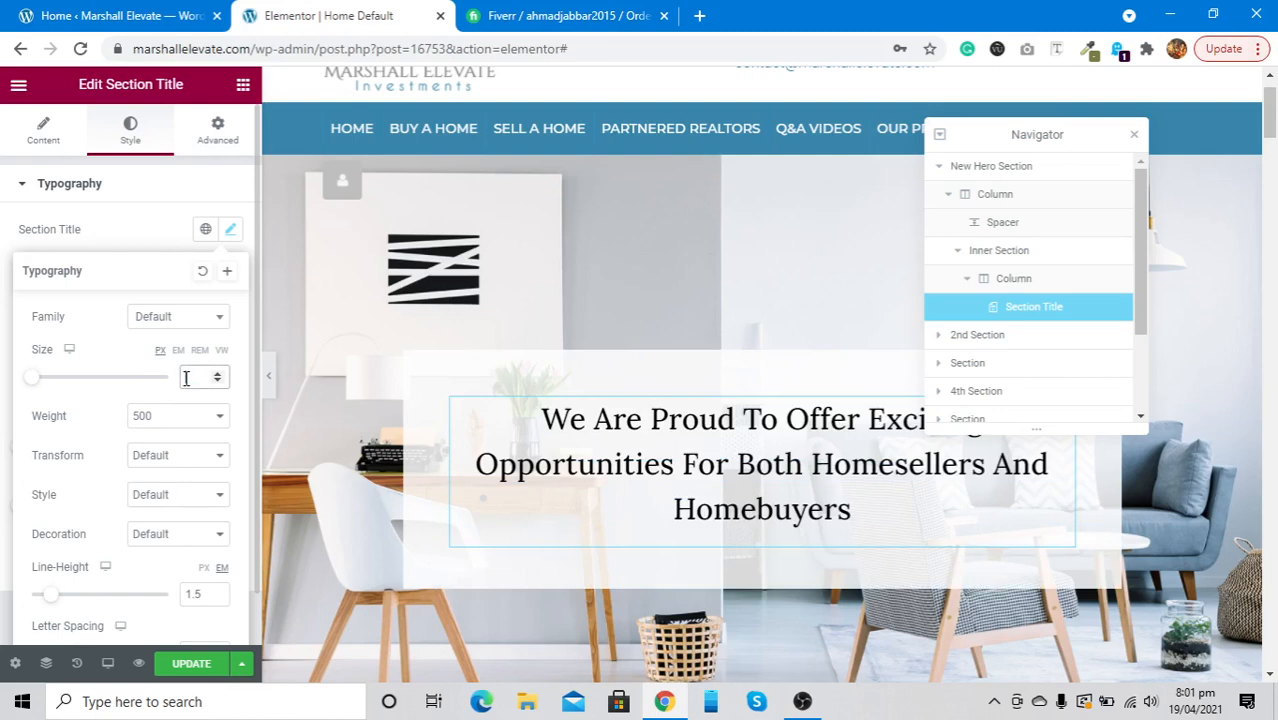
# Step: Save the page and check the hero section in the mobile preview before returning to the desktop preview
pyautogui.click(172, 674)
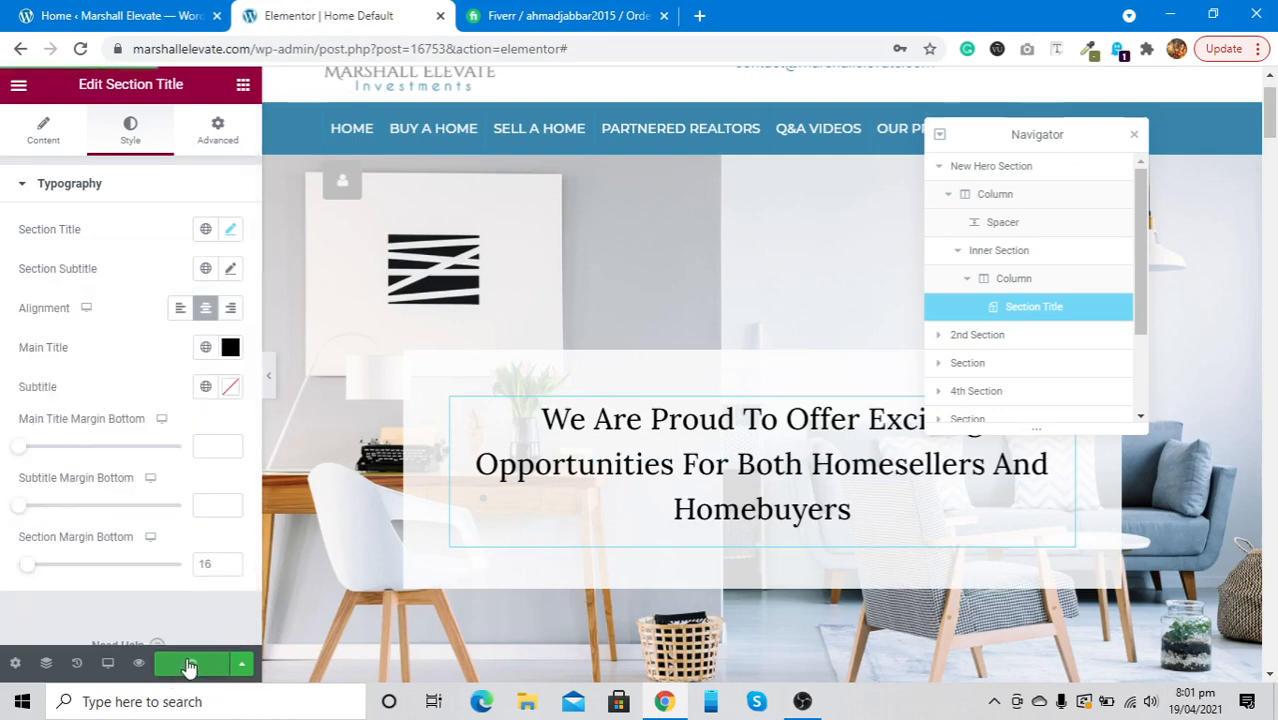
pyautogui.click(108, 664)
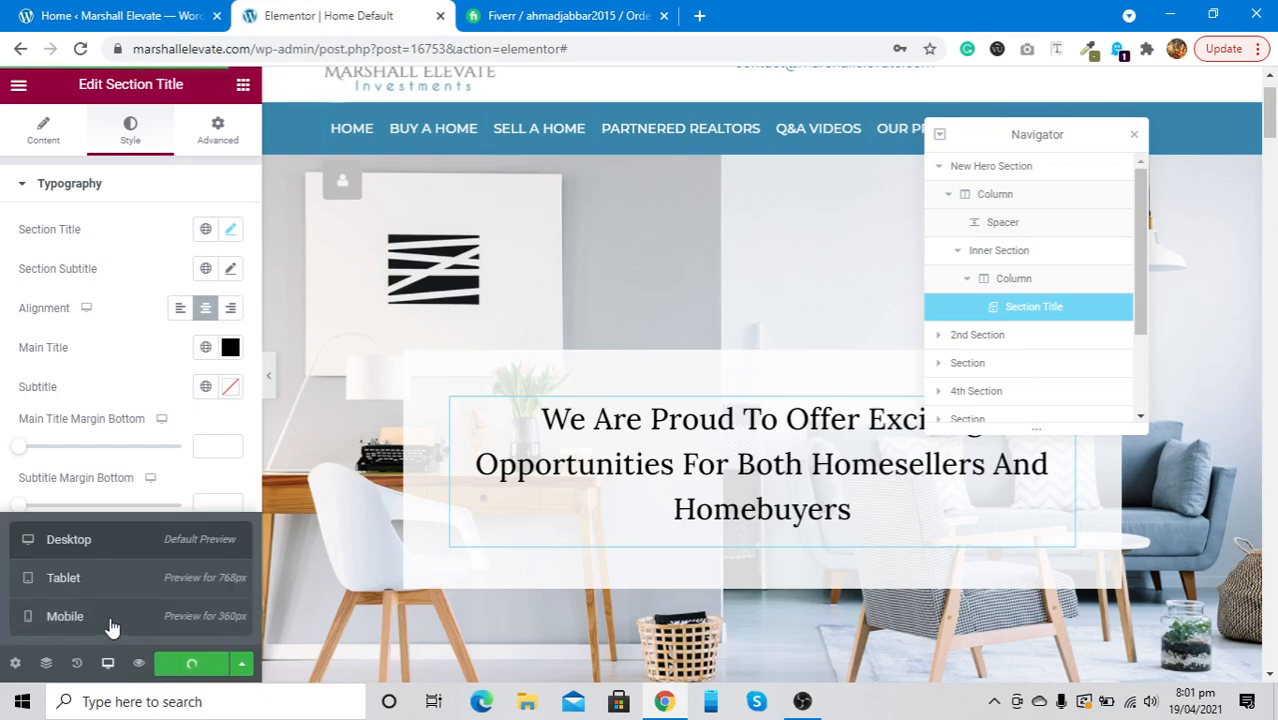
pyautogui.click(112, 627)
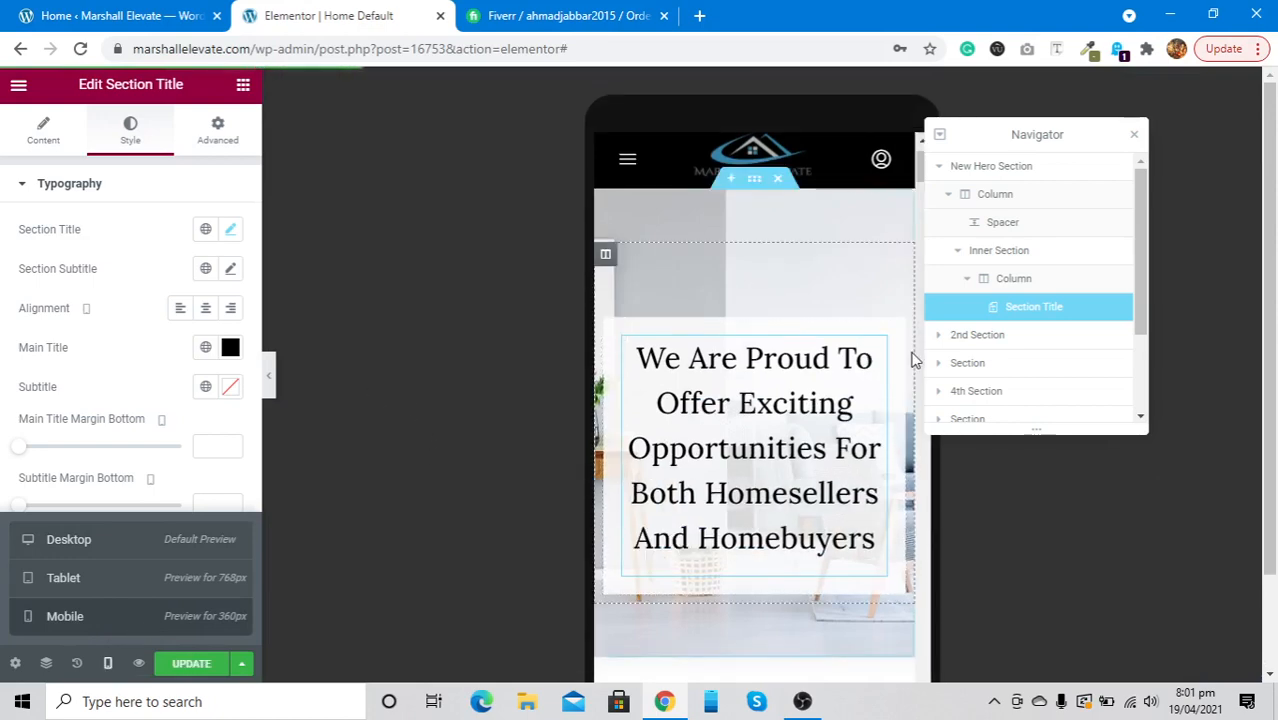
pyautogui.scroll(-4, 912, 360)
pyautogui.scroll(-4, 912, 360)
pyautogui.scroll(10, 912, 360)
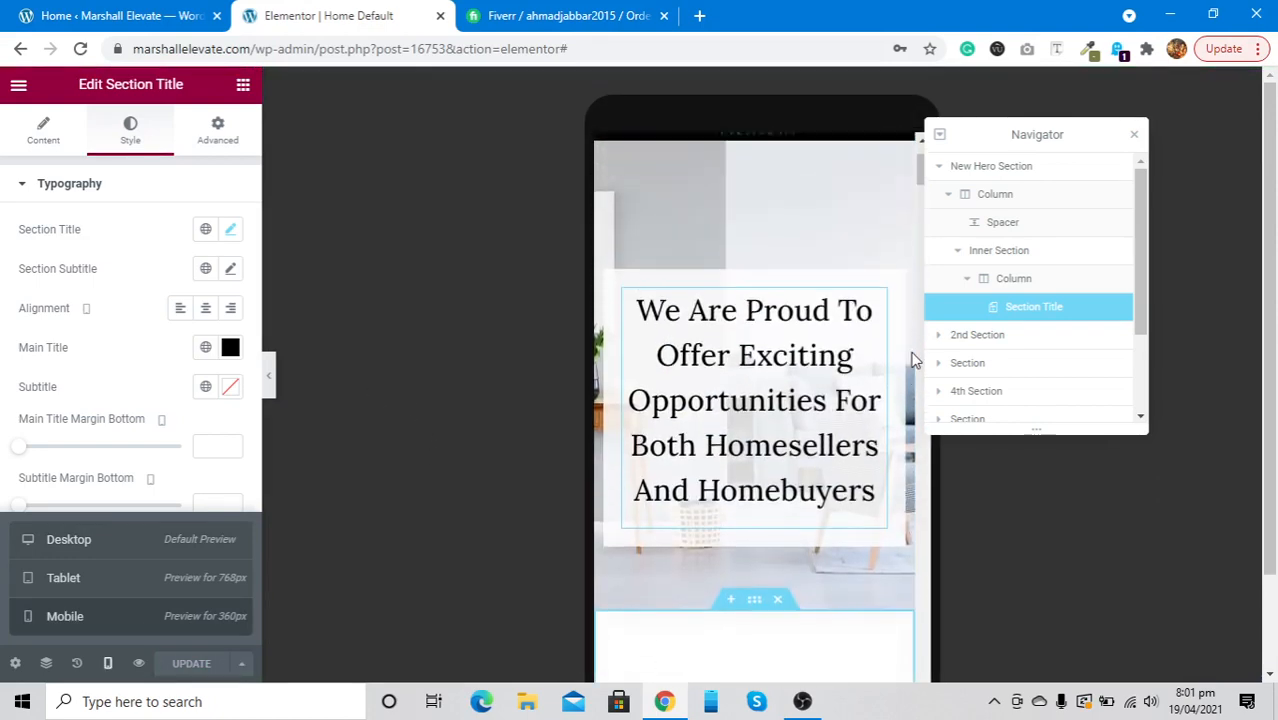
pyautogui.click(77, 558)
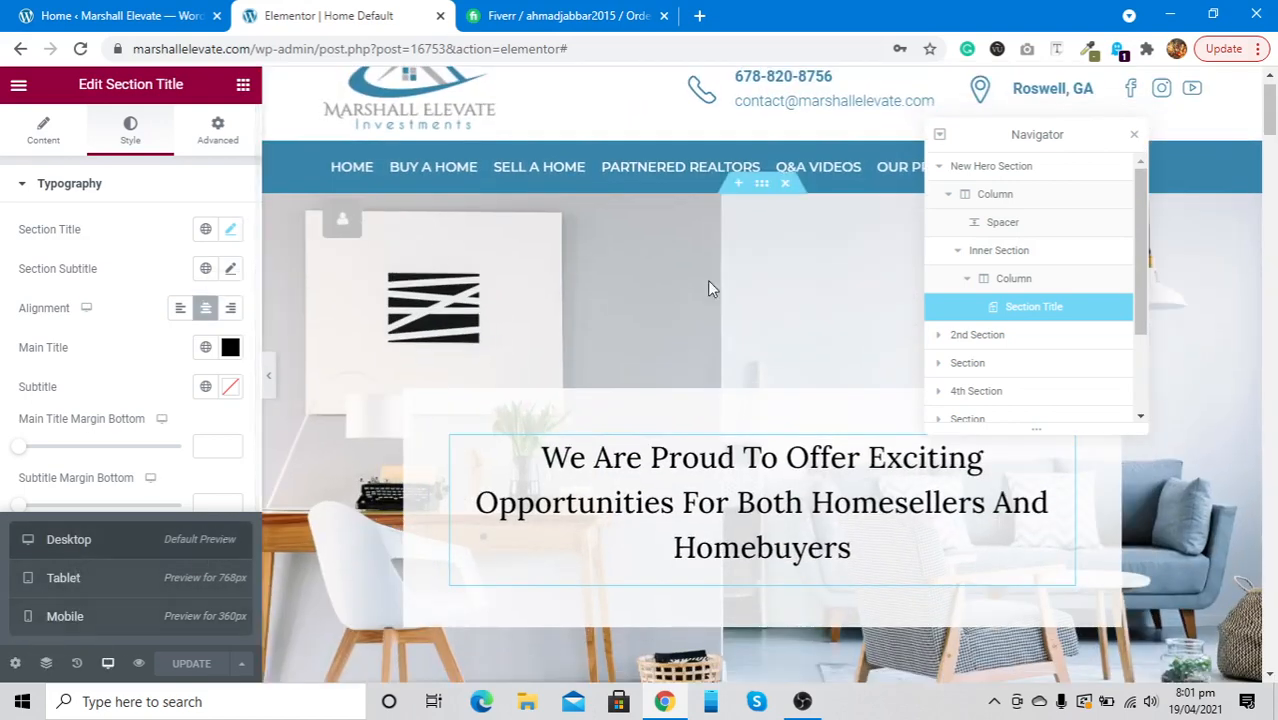
pyautogui.scroll(-5, 679, 442)
pyautogui.scroll(5, 679, 442)
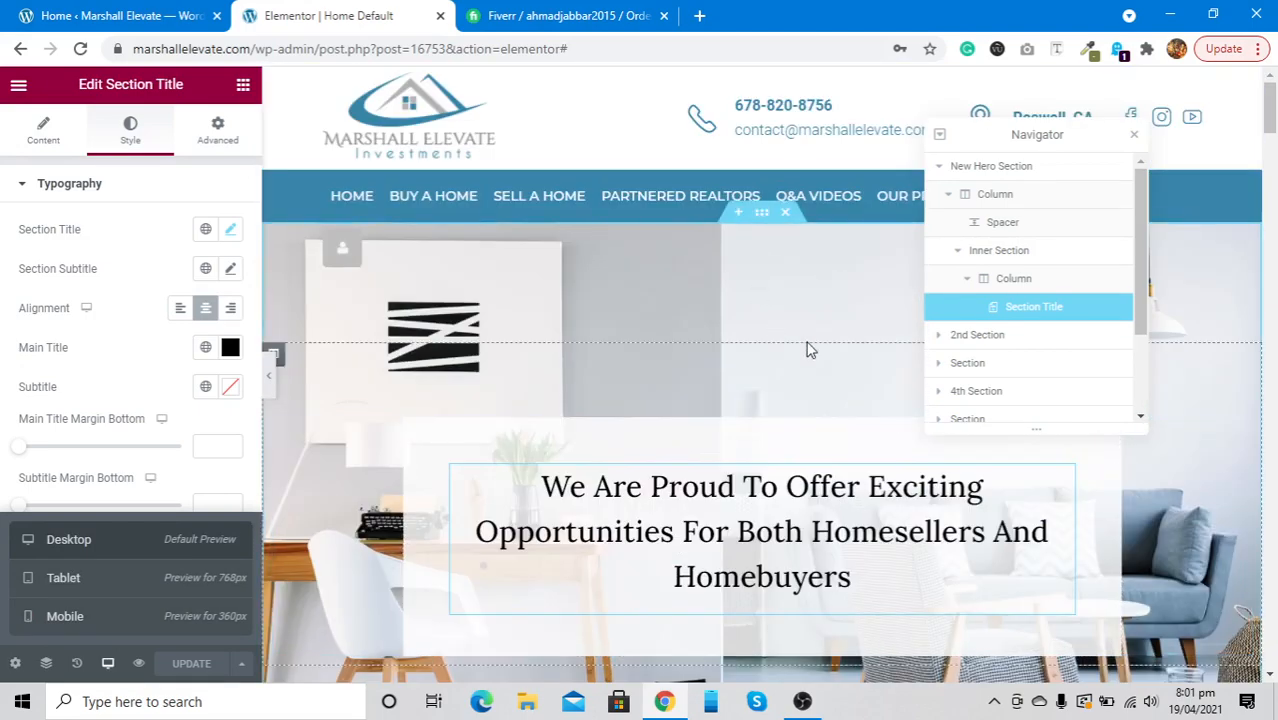
# Step: Examine the New Hero Section's classic background settings and browse the media library for its background image, closing it without inserting anything
pyautogui.click(1020, 170)
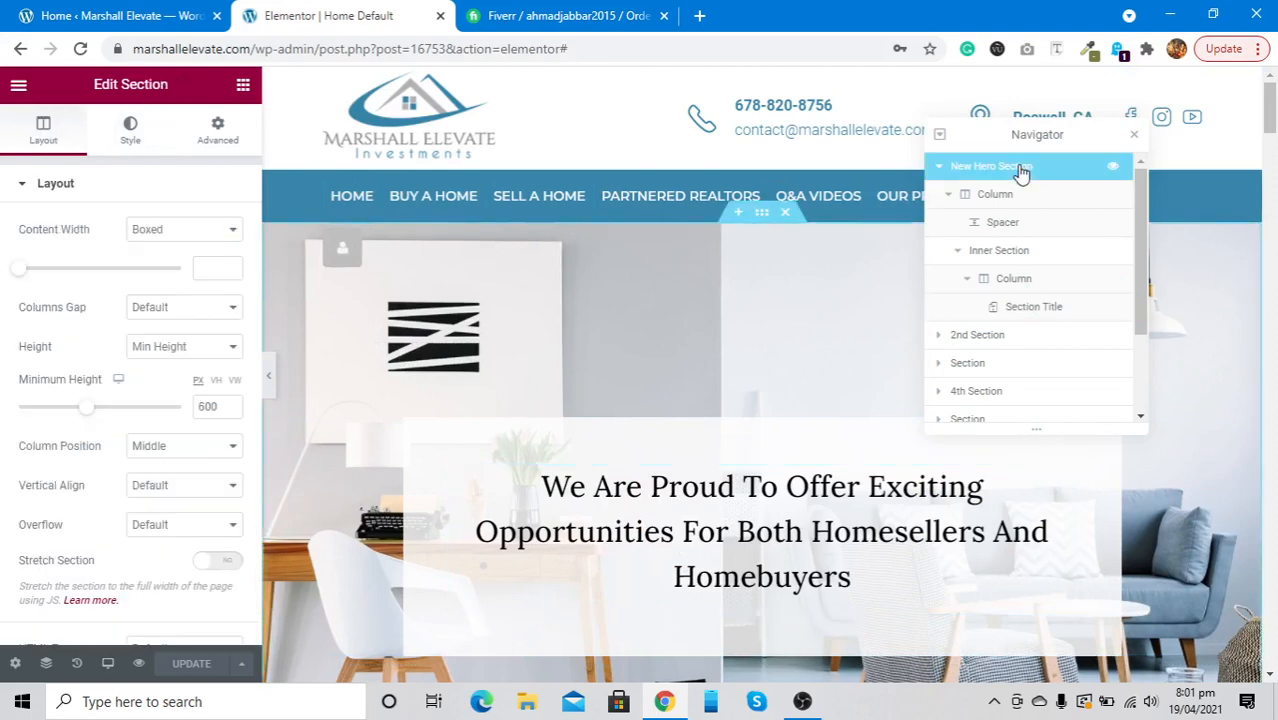
pyautogui.click(130, 130)
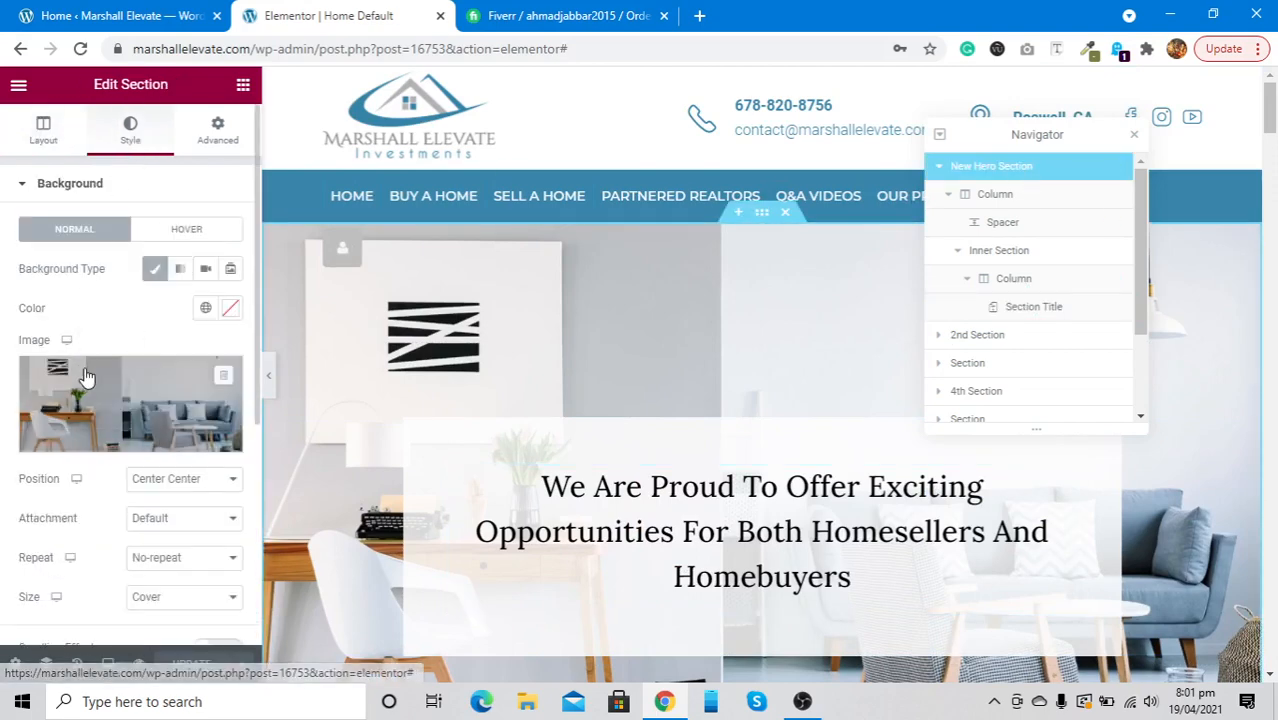
pyautogui.click(150, 272)
pyautogui.click(150, 272)
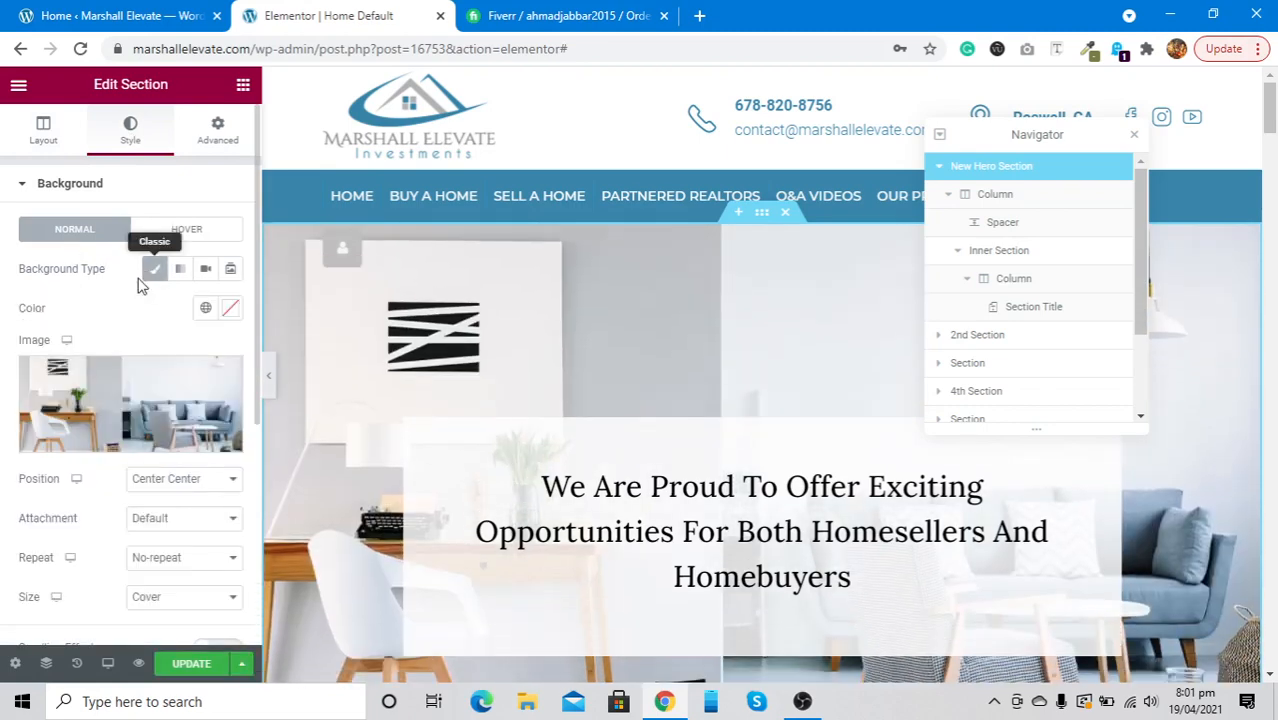
pyautogui.click(60, 423)
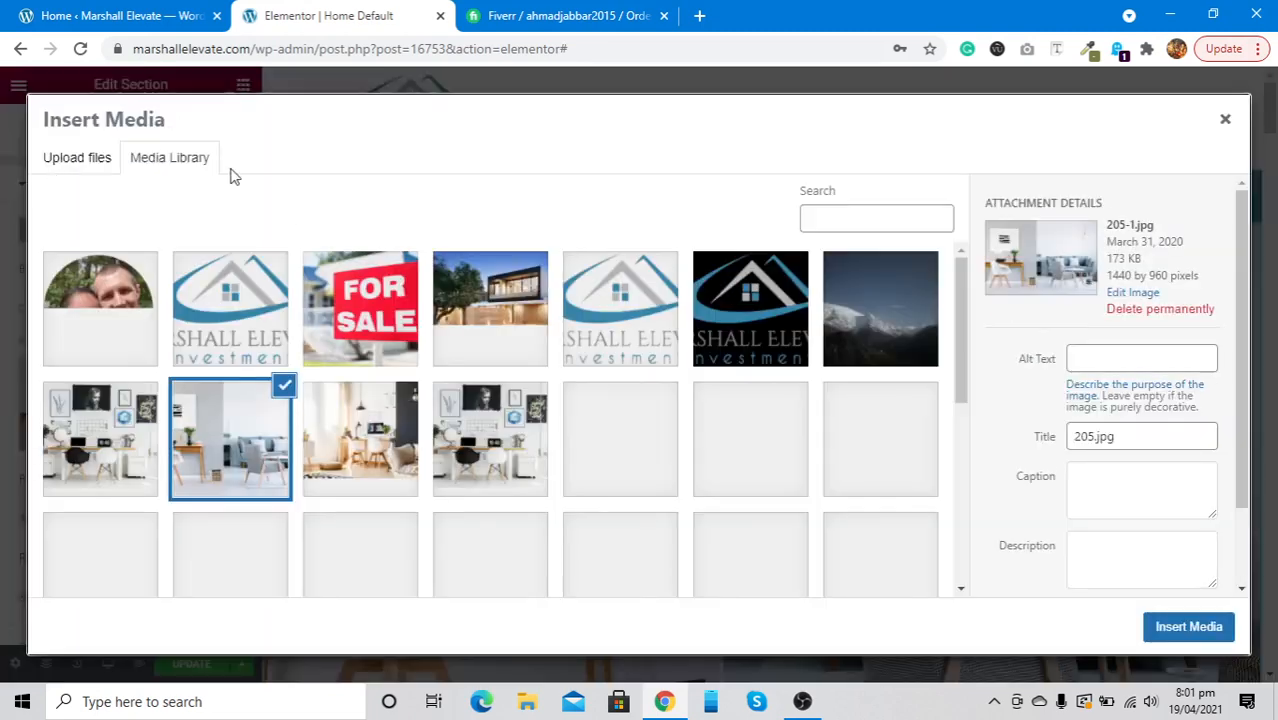
pyautogui.scroll(-10, 370, 533)
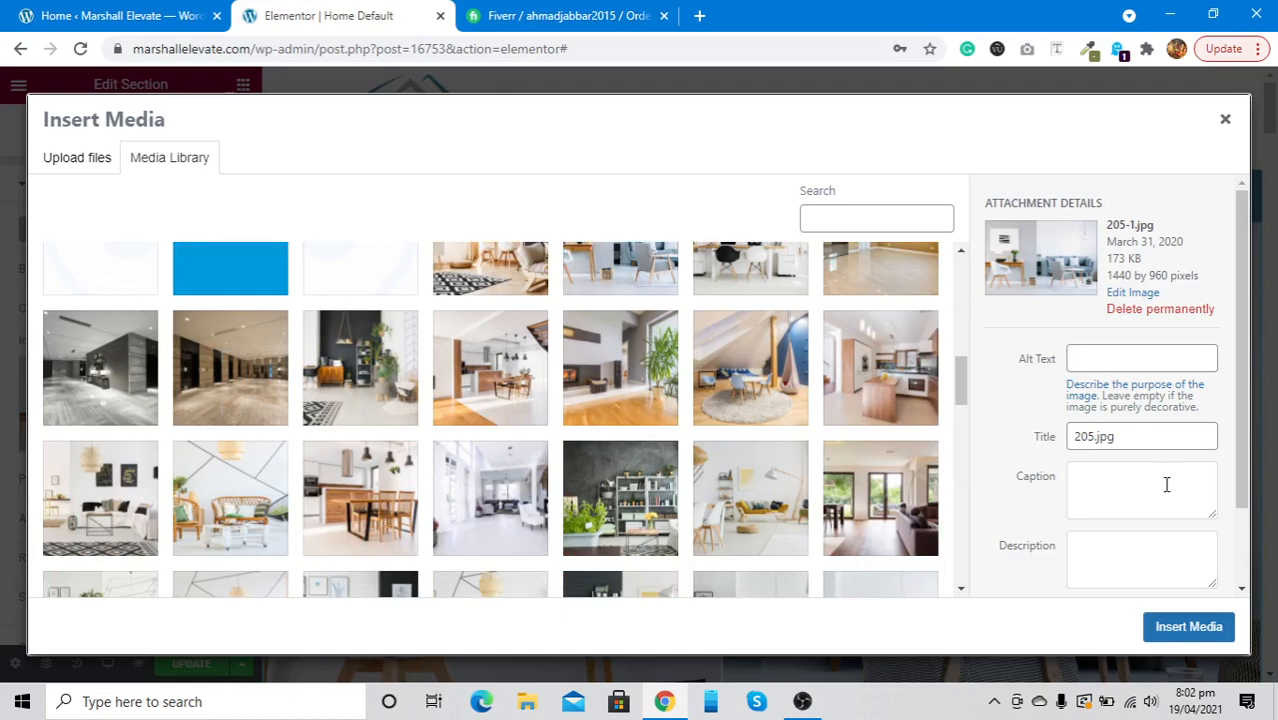
pyautogui.scroll(-5, 610, 480)
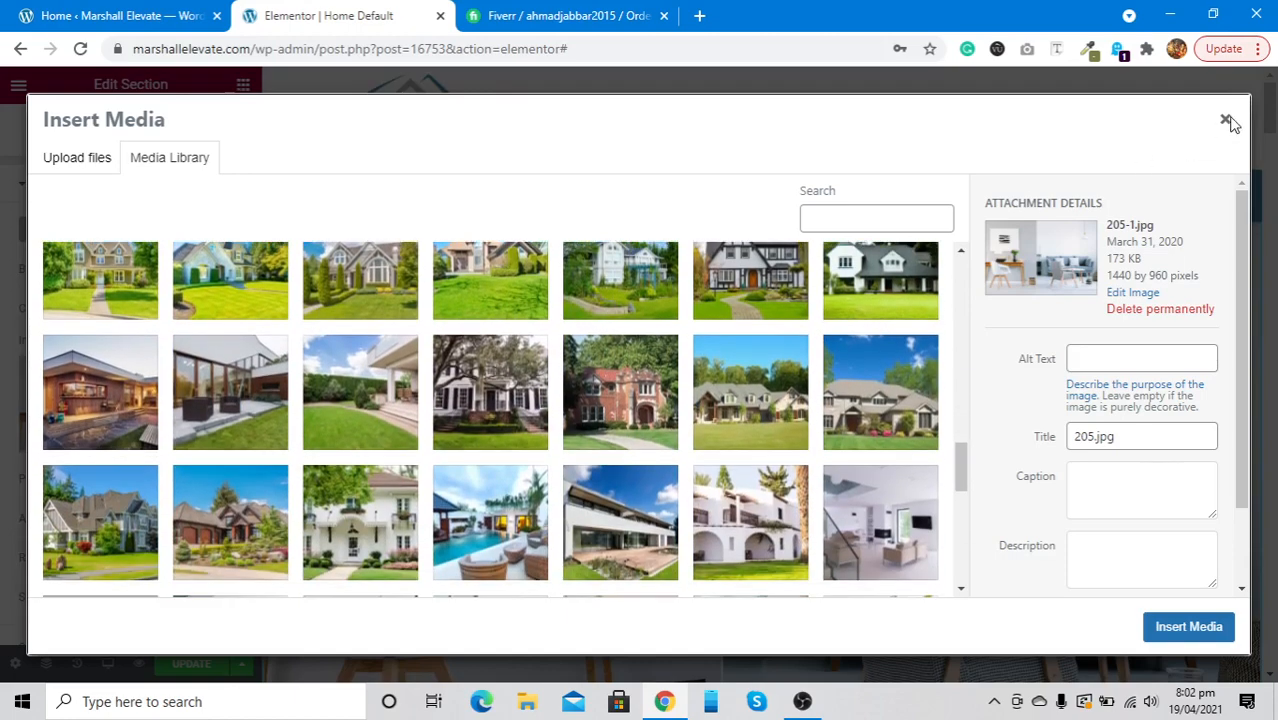
pyautogui.click(1228, 121)
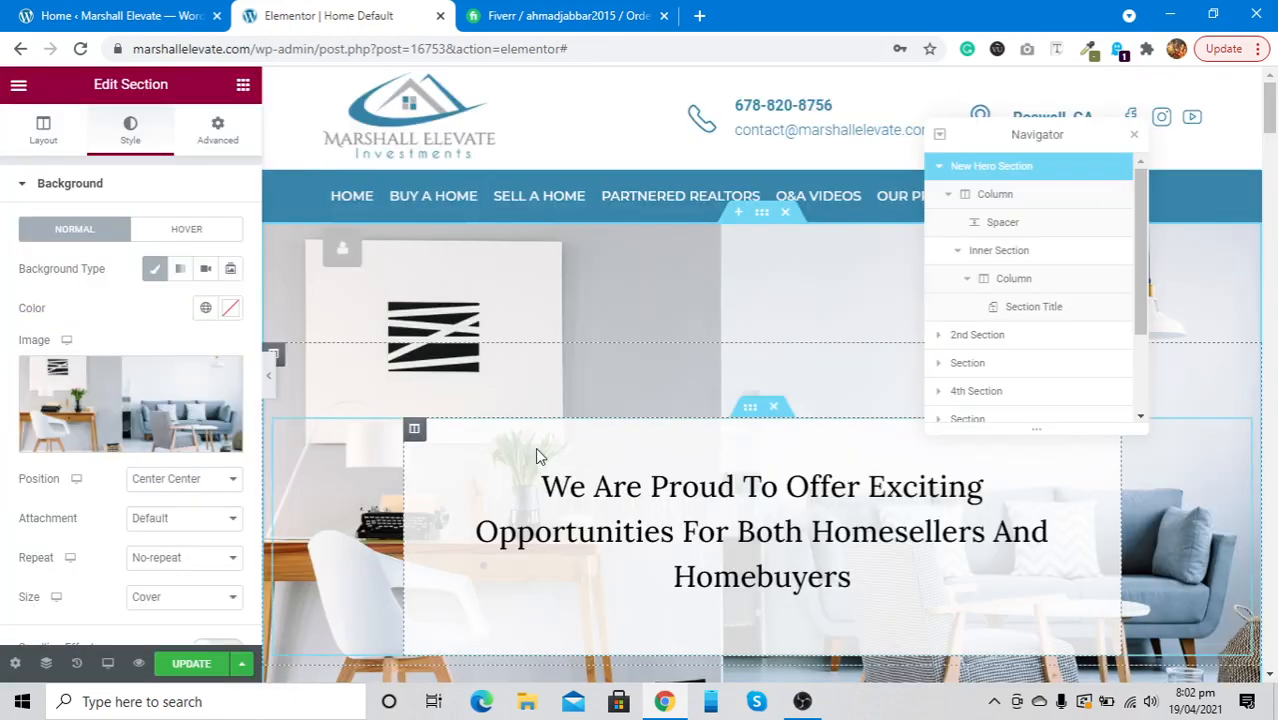
pyautogui.moveTo(86, 420)
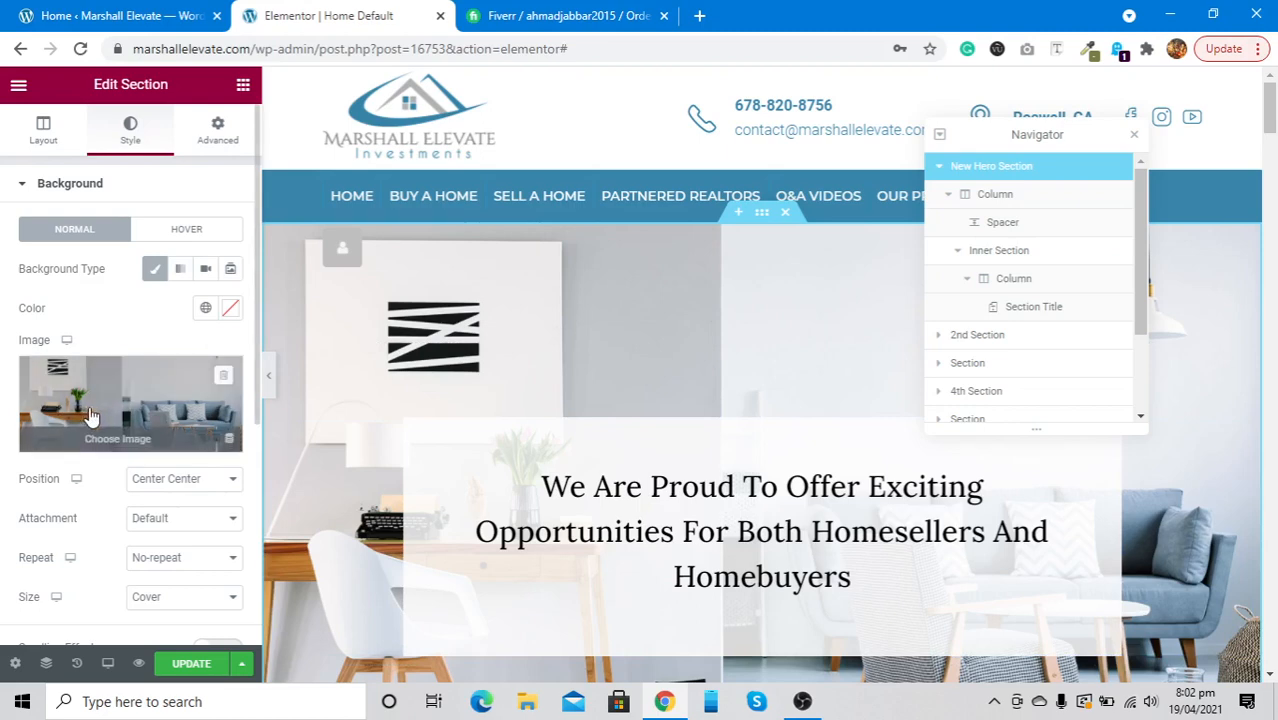
# Step: Open the content settings of the "Welcome To Marshall Elevate Investments" title in the 2nd Section
pyautogui.scroll(-3, 89, 416)
pyautogui.scroll(3, 89, 416)
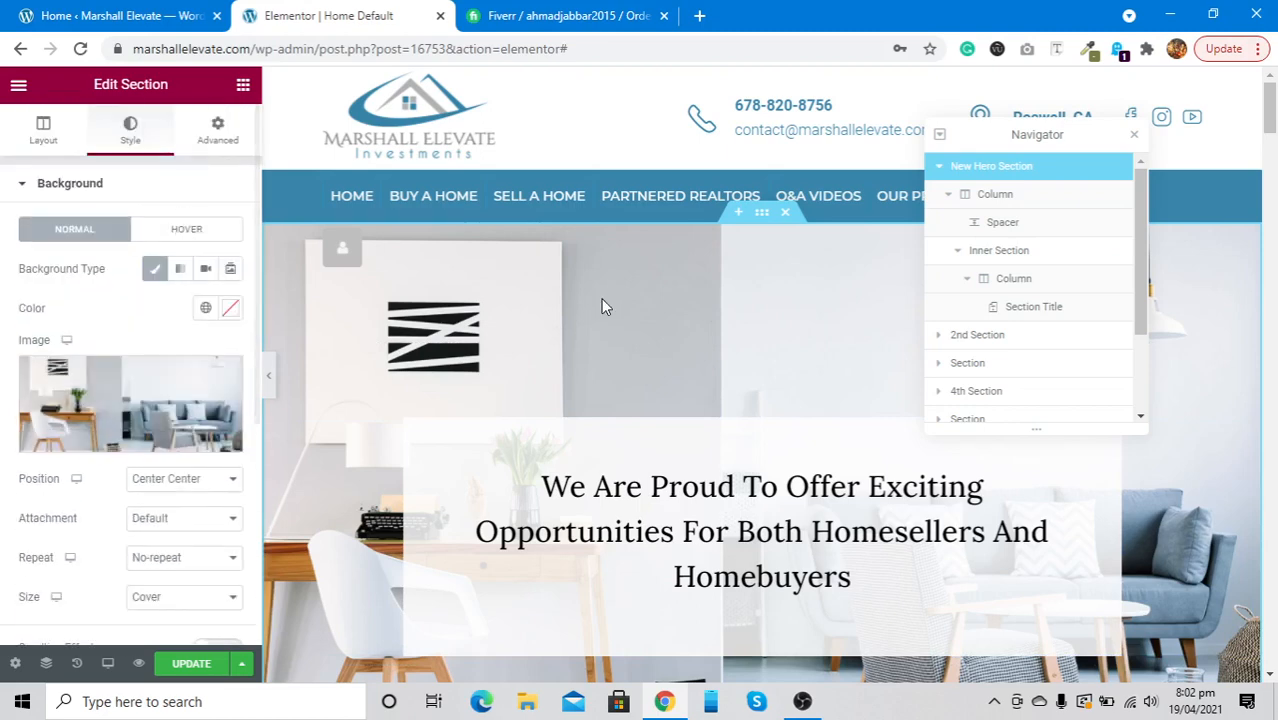
pyautogui.scroll(-5, 601, 298)
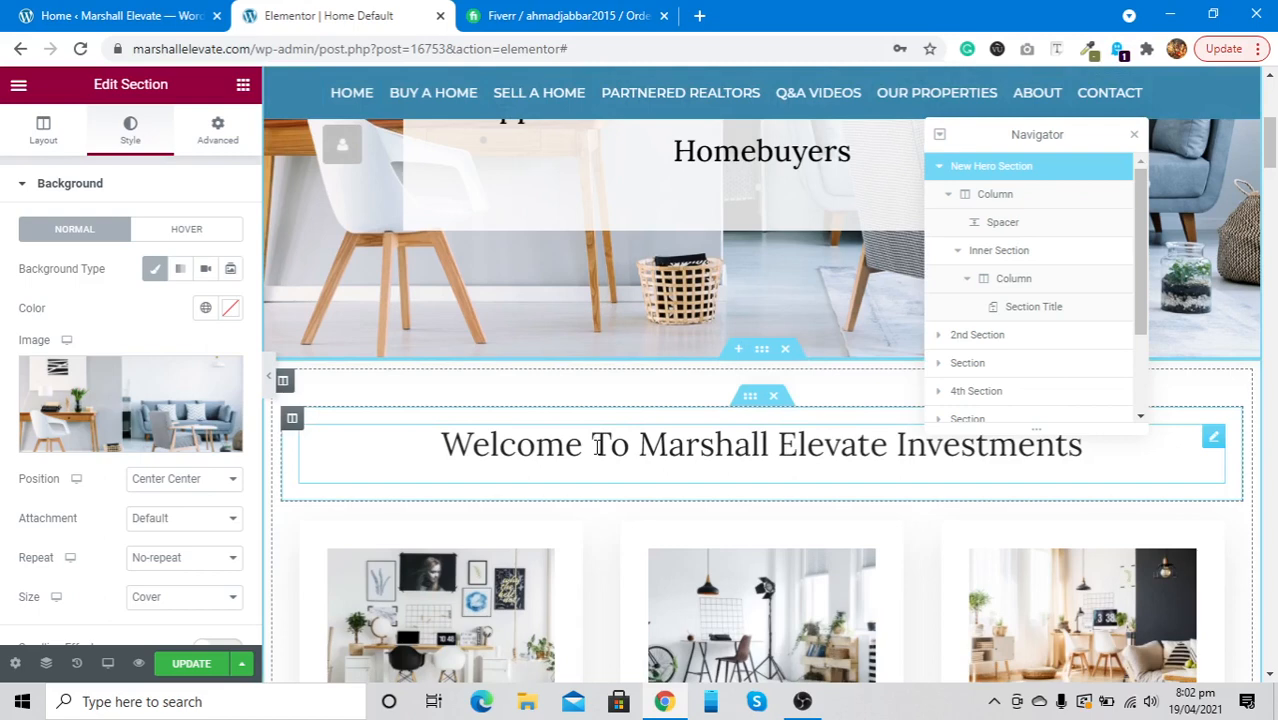
pyautogui.click(515, 457)
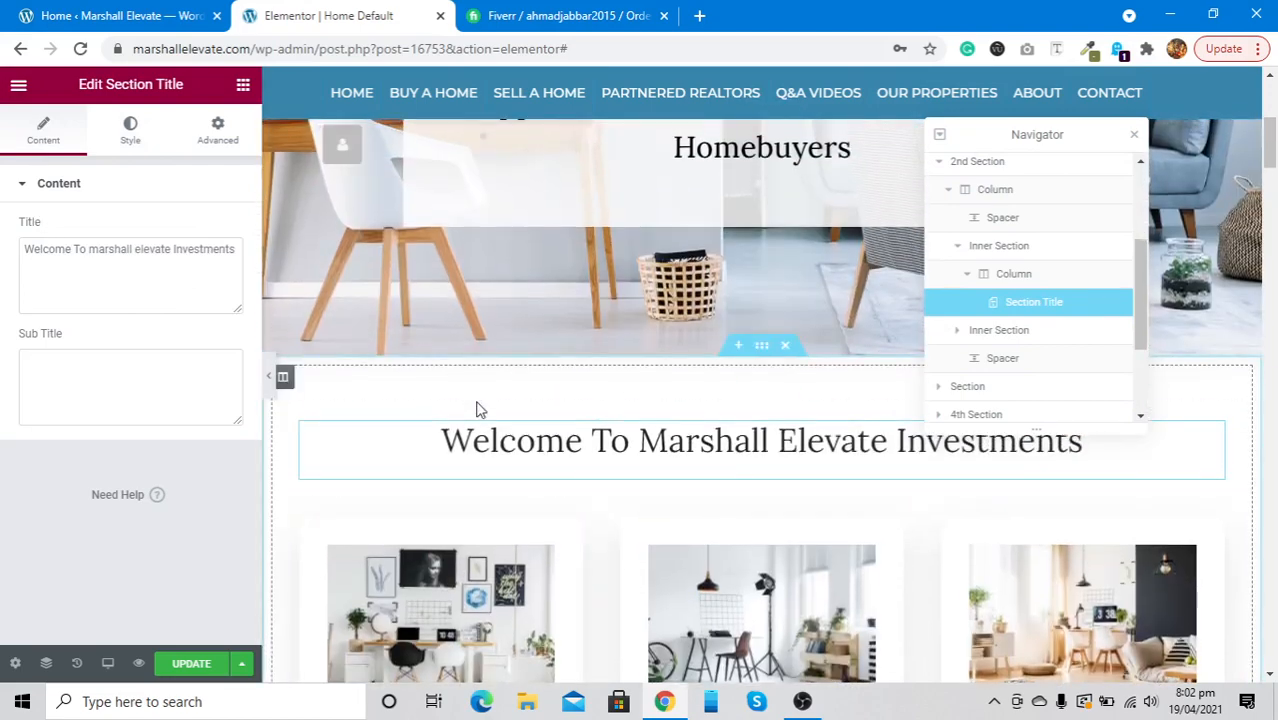
# Step: Open the Buy A Home image box and look at the media library and file upload options for its image, closing them without choosing a file
pyautogui.scroll(-3, 476, 406)
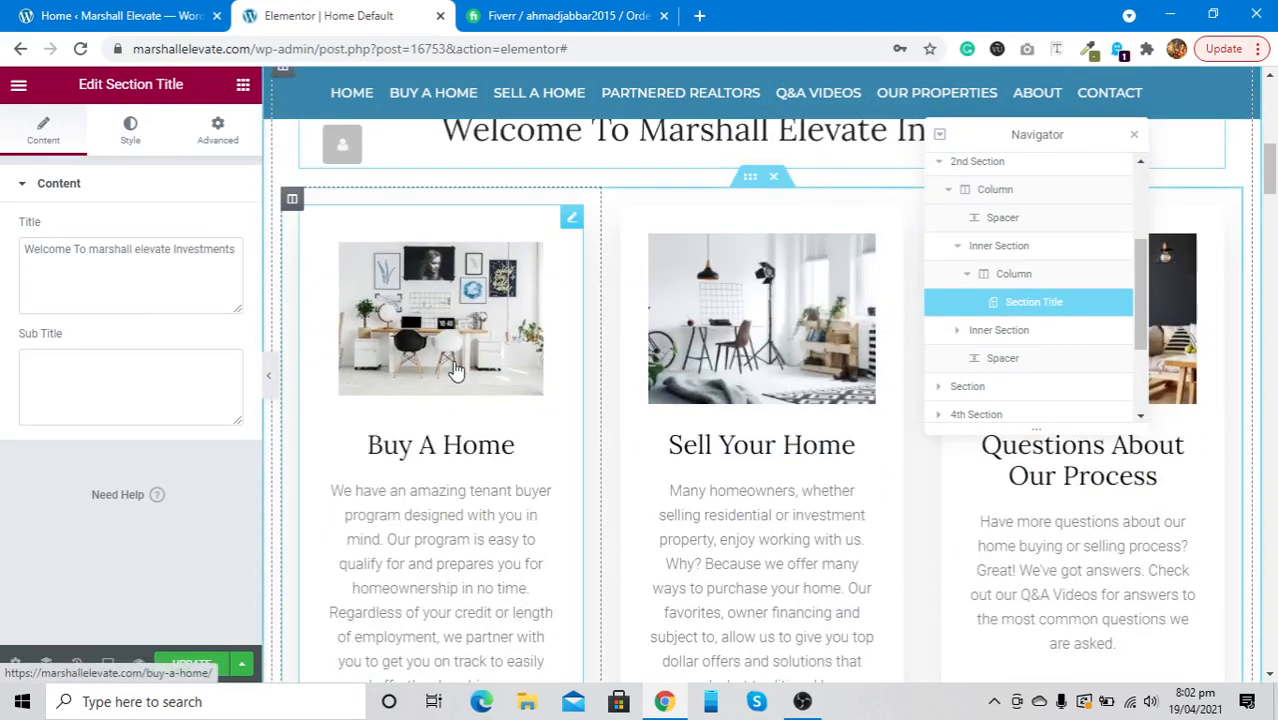
pyautogui.click(455, 371)
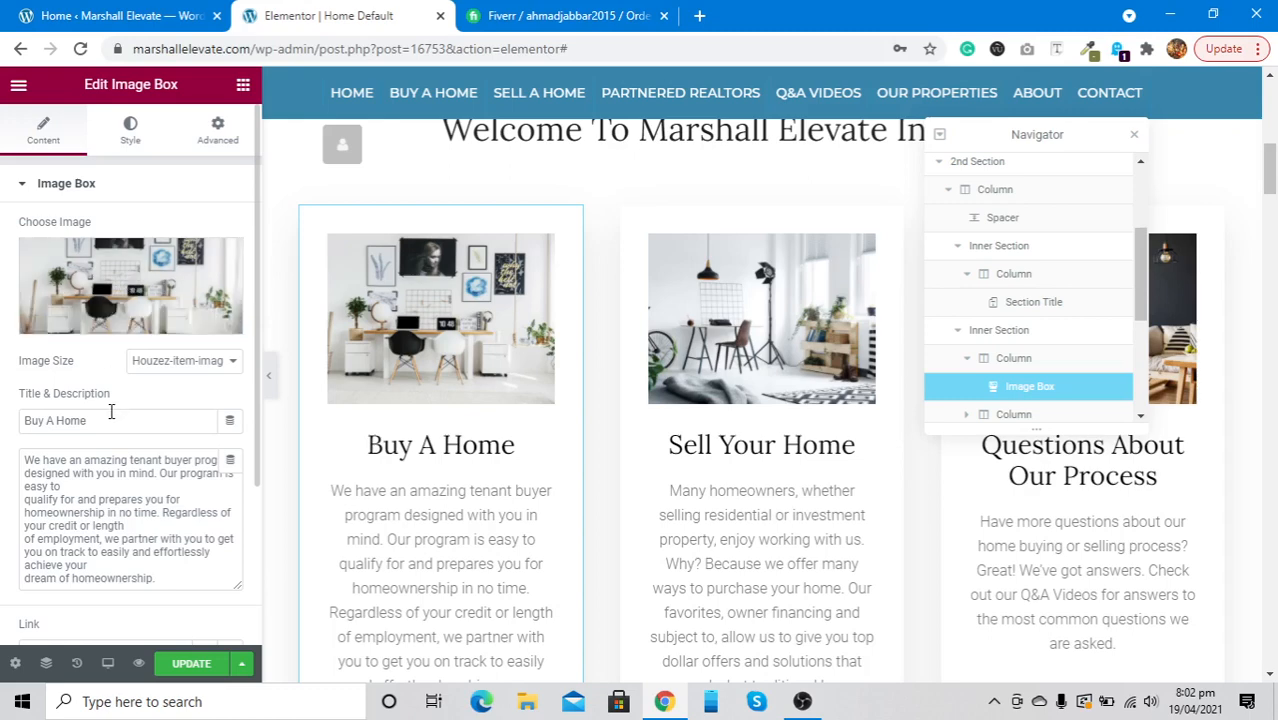
pyautogui.click(133, 276)
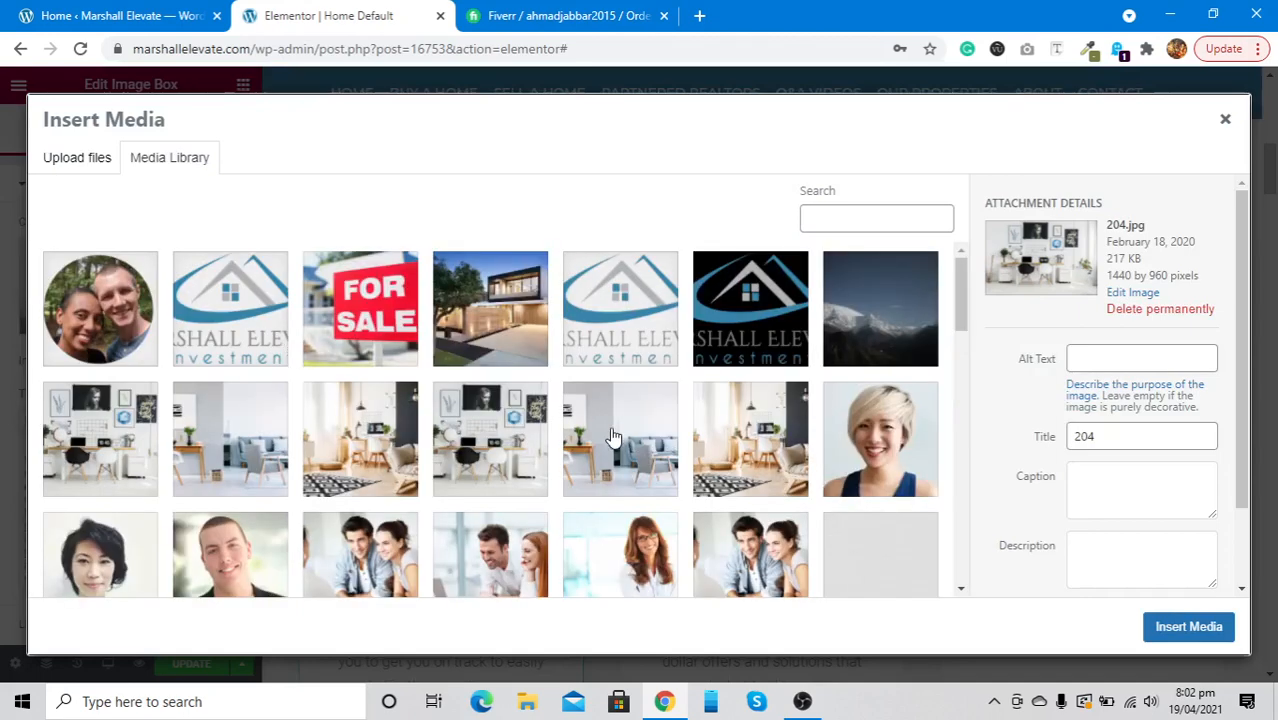
pyautogui.scroll(-3, 612, 436)
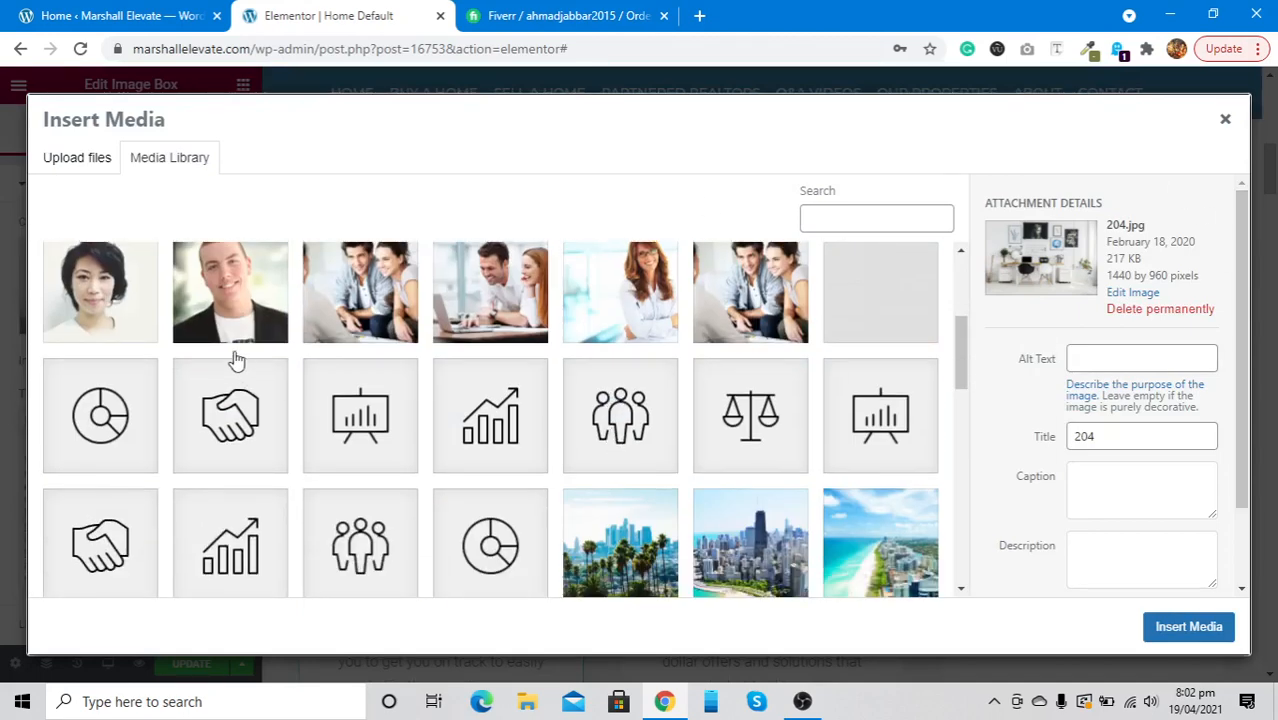
pyautogui.click(65, 167)
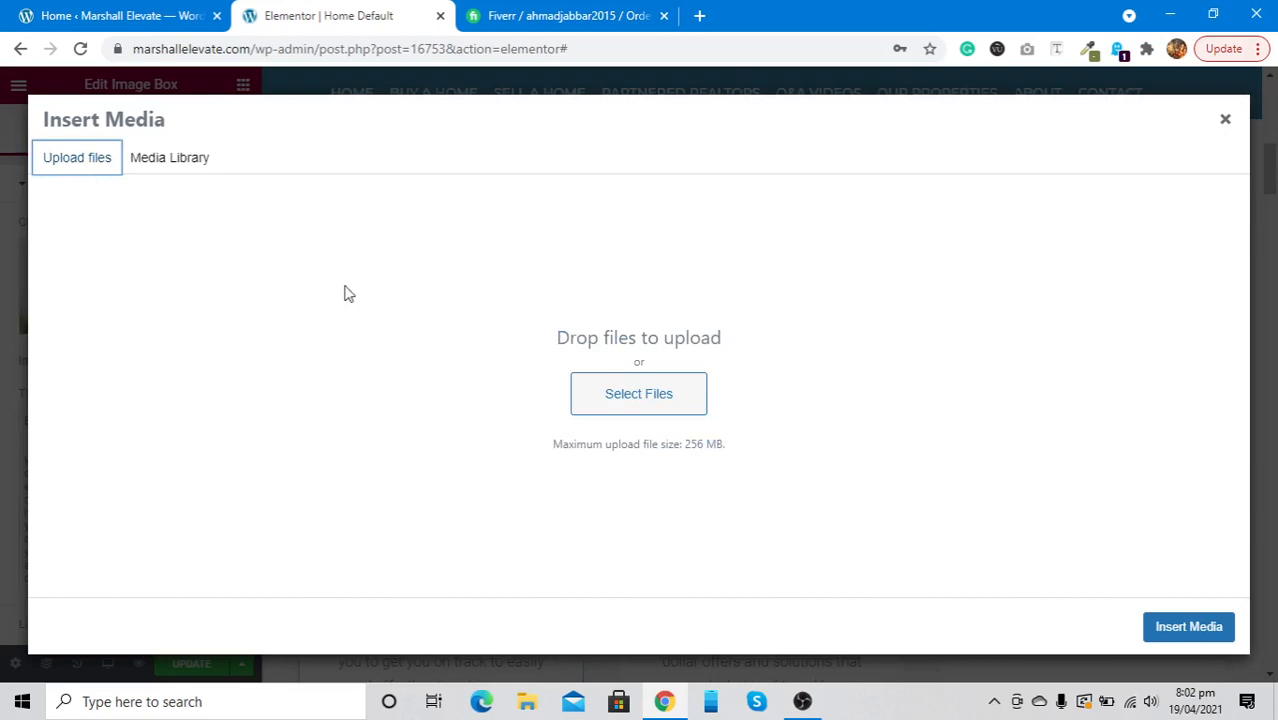
pyautogui.click(599, 405)
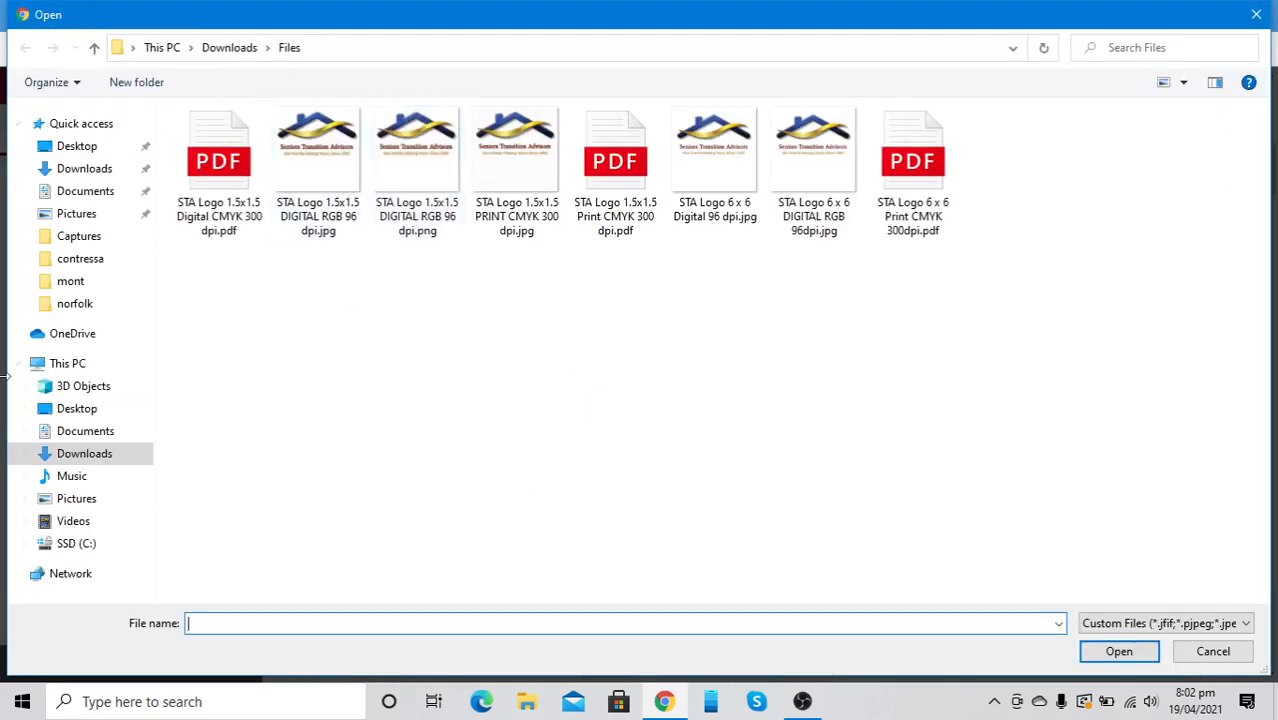
pyautogui.click(1256, 14)
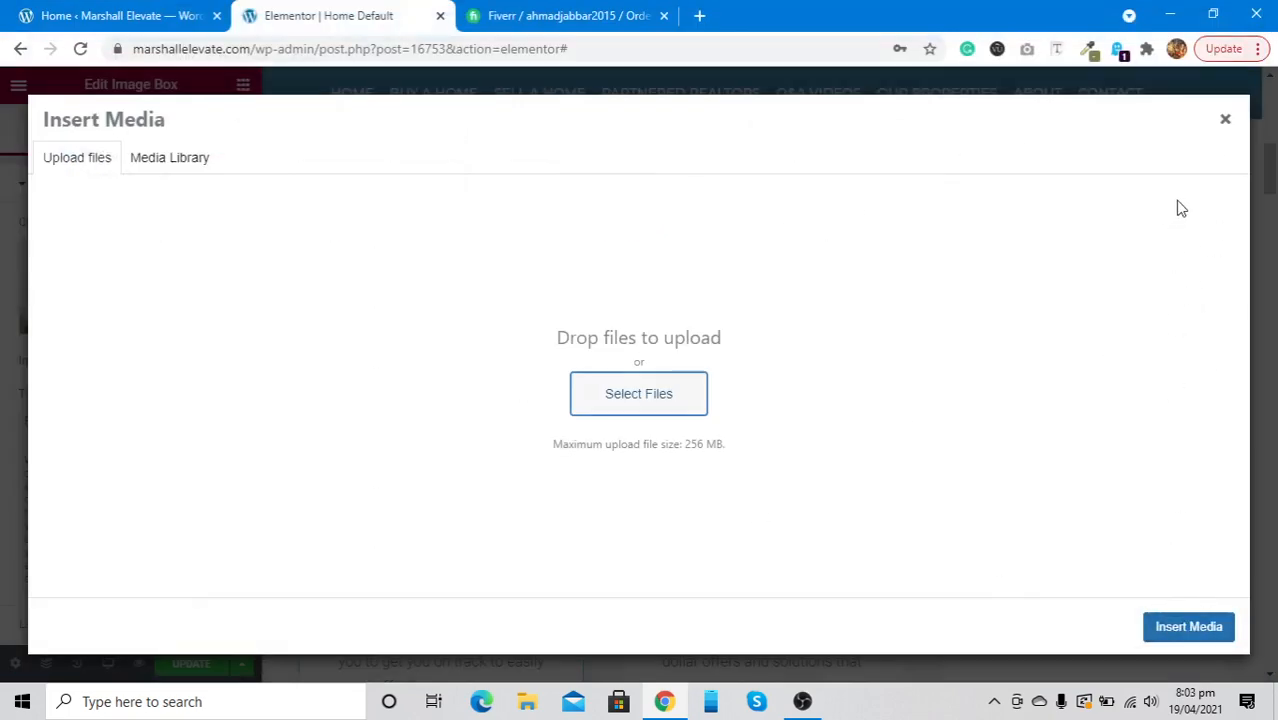
pyautogui.click(1225, 119)
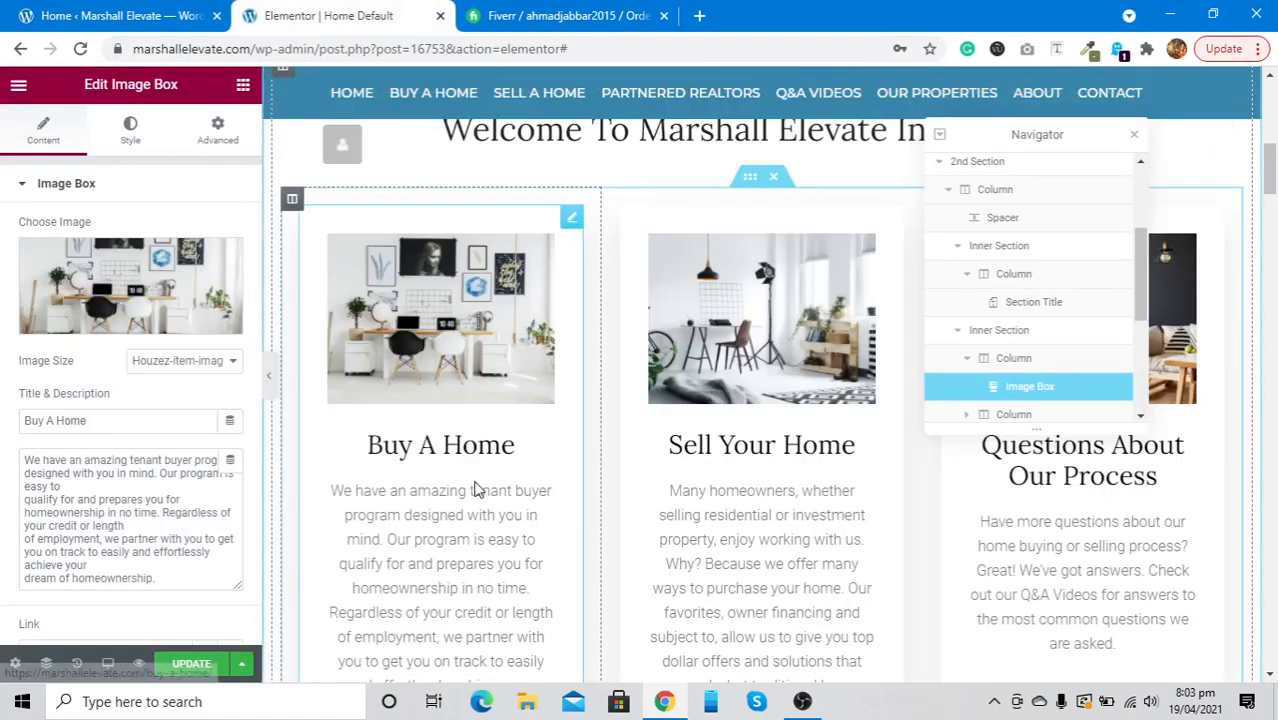
# Step: Open the content settings of the 4th Section's "Why Marshall Elevate Investments Is The Perfect Choice?" title and close the Navigator
pyautogui.scroll(-2, 475, 488)
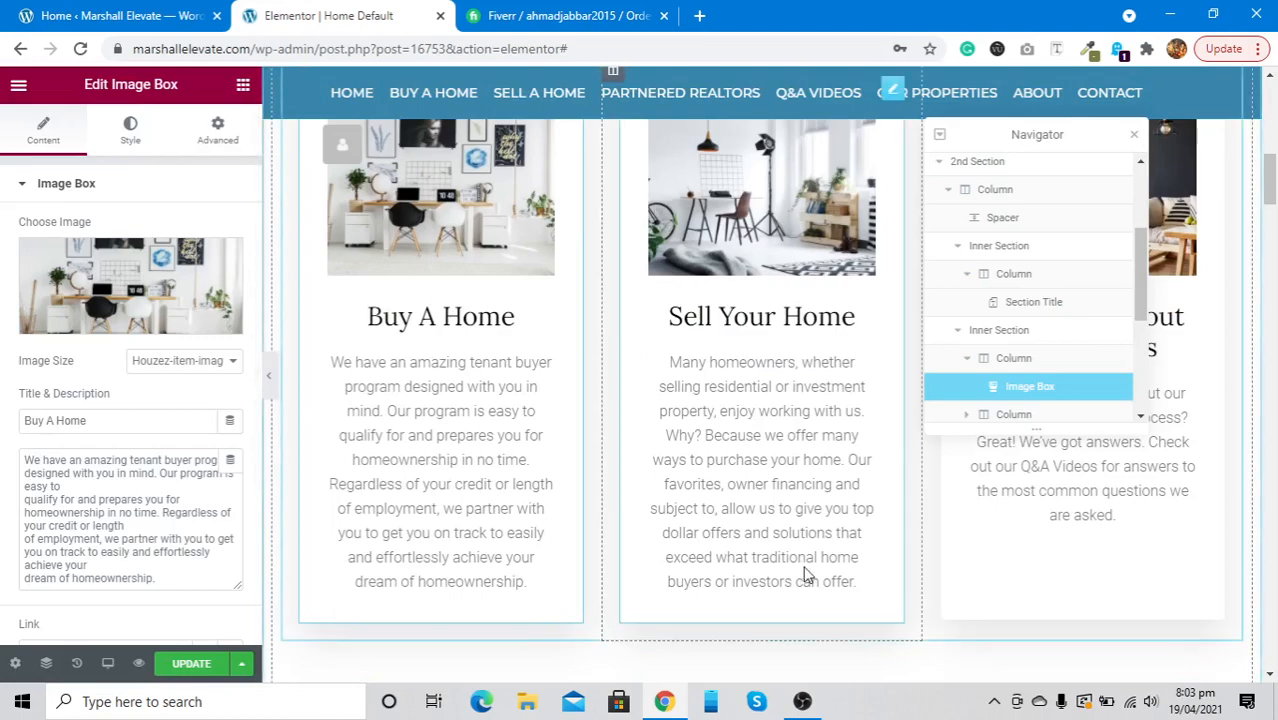
pyautogui.scroll(-5, 1087, 527)
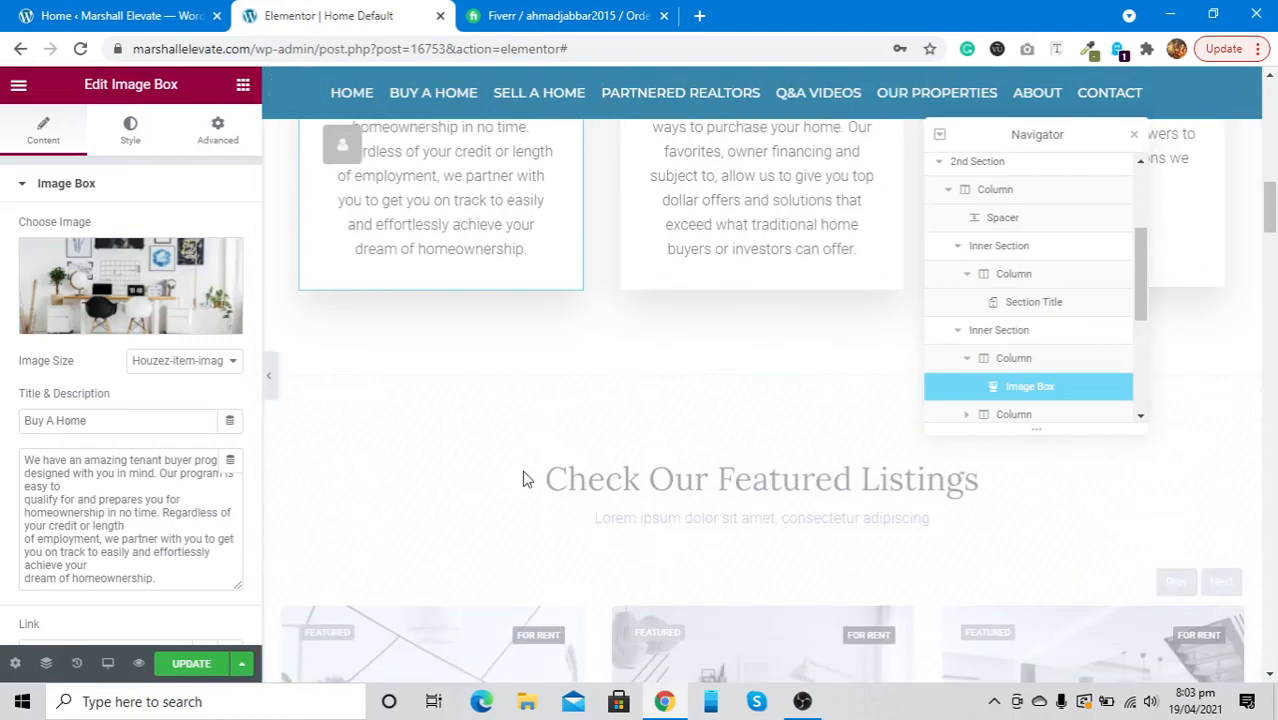
pyautogui.scroll(-10, 525, 479)
pyautogui.scroll(3, 522, 470)
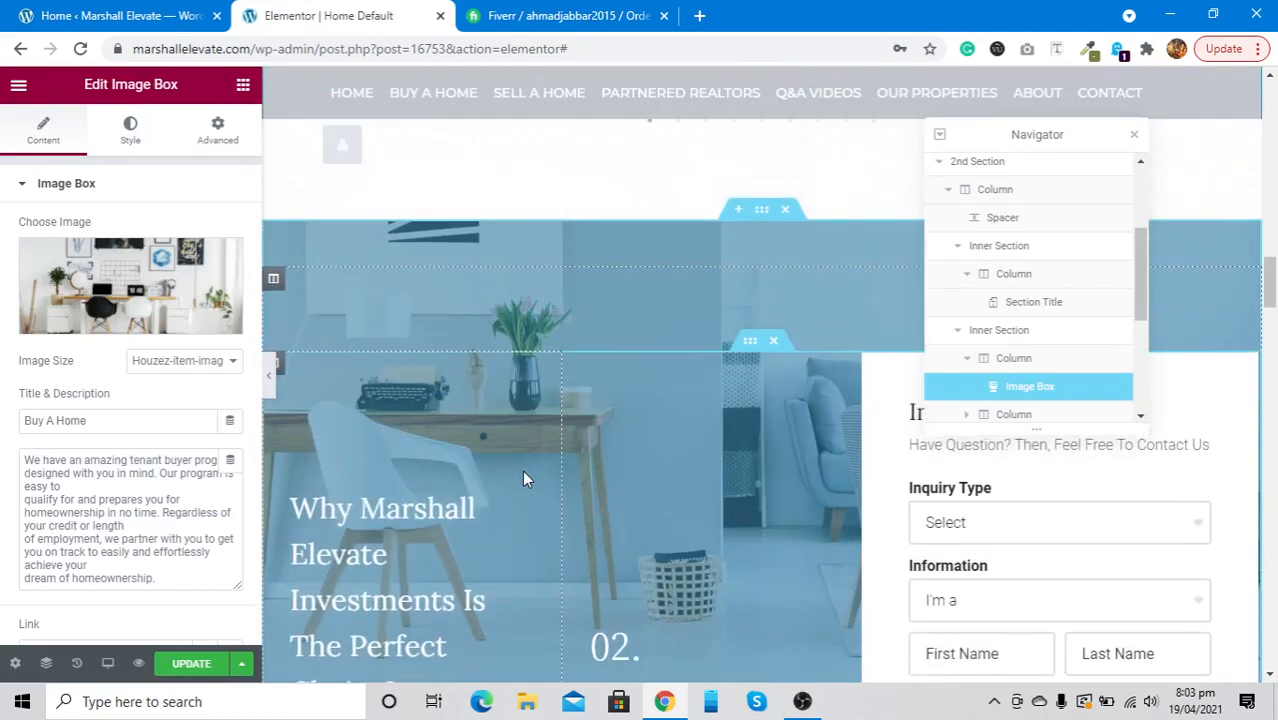
pyautogui.scroll(-3, 398, 447)
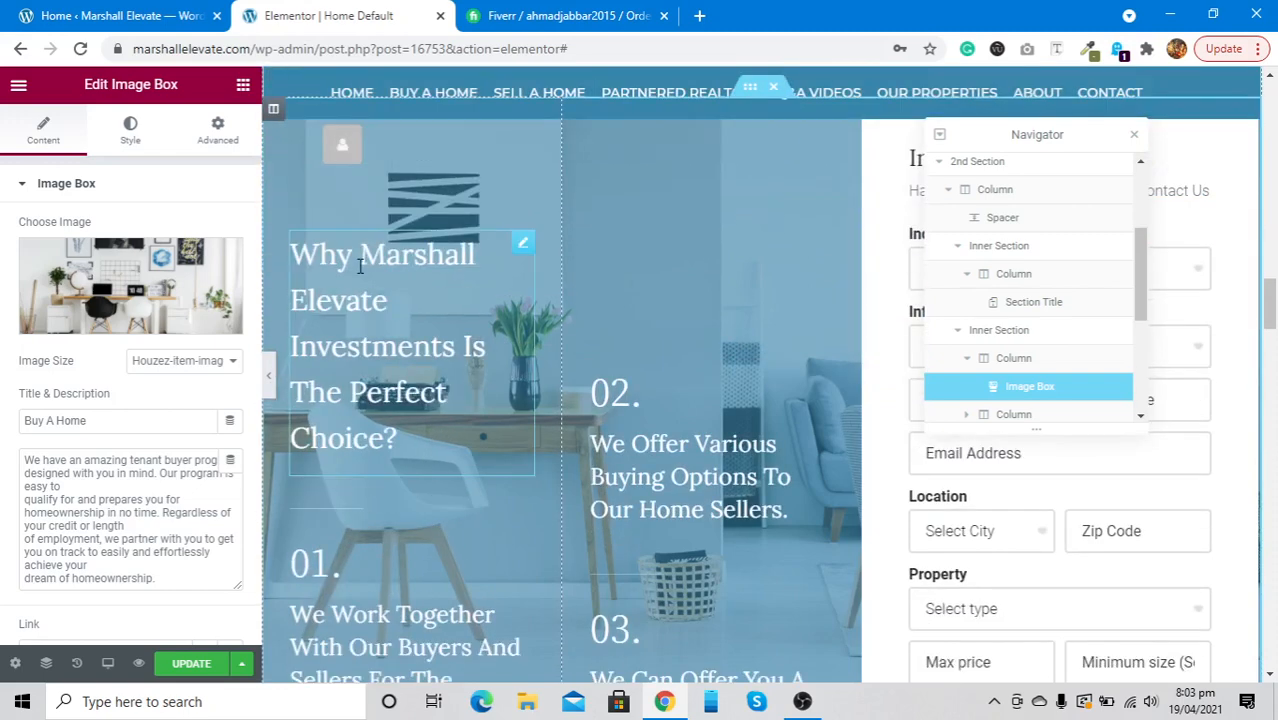
pyautogui.click(360, 262)
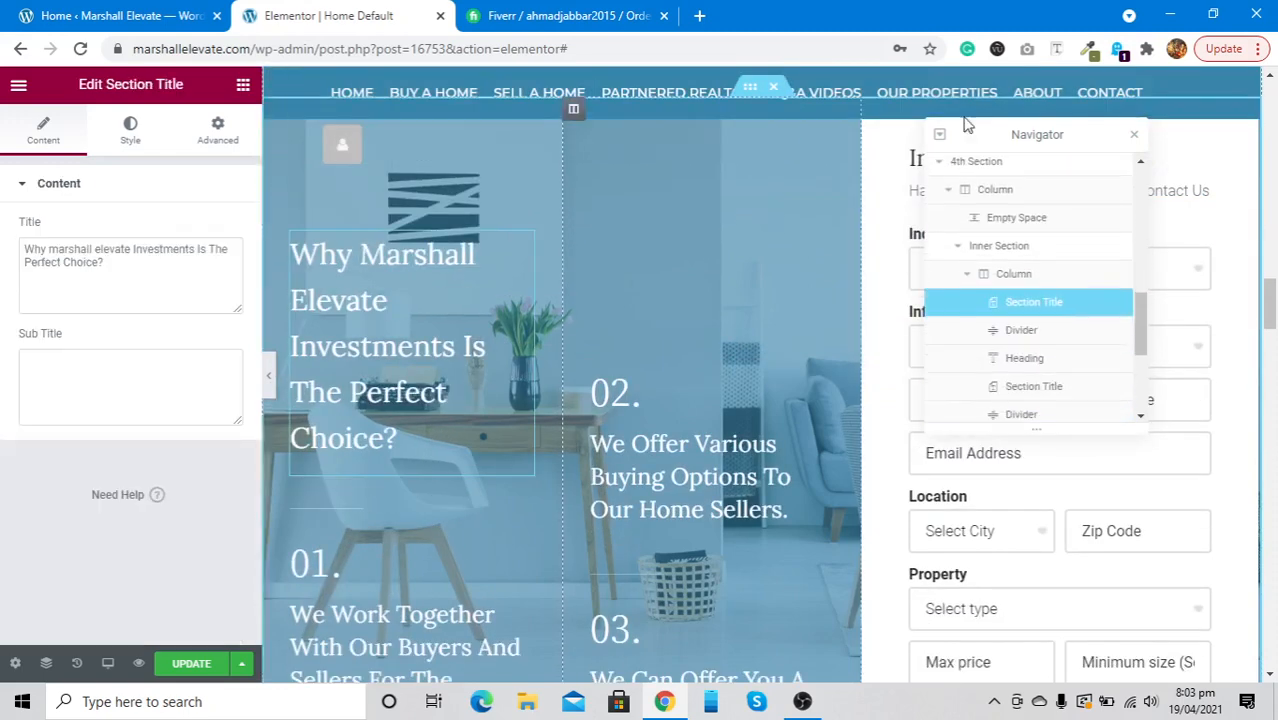
pyautogui.click(1133, 140)
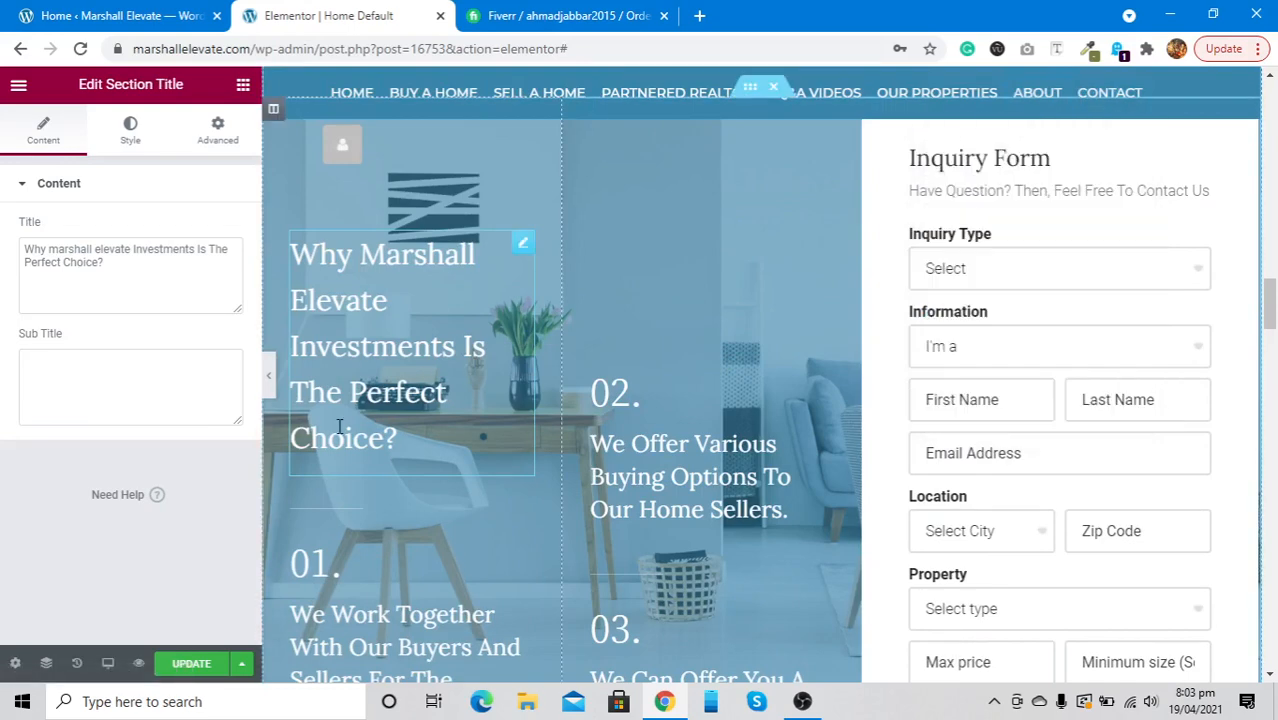
# Step: Look over the numbered reasons in the 4th Section and open the content of the "We can offer you a higher purchase price." title
pyautogui.scroll(-1, 339, 427)
pyautogui.scroll(-1, 339, 427)
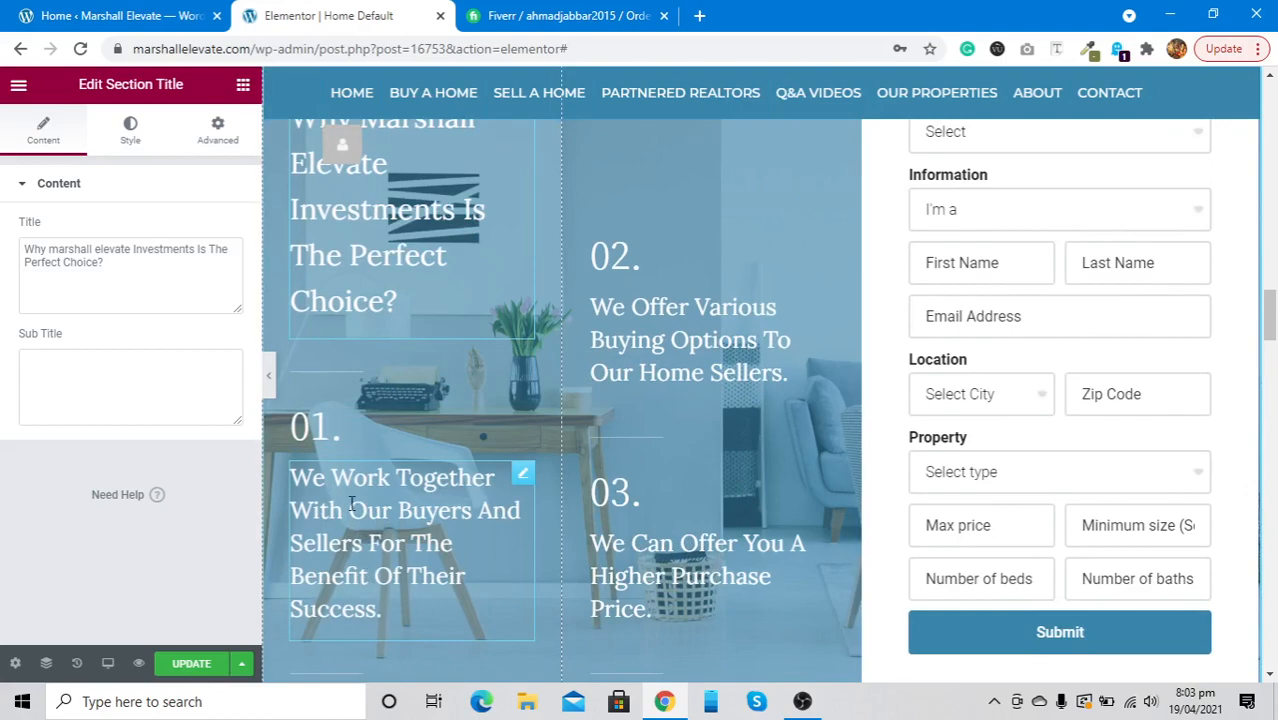
pyautogui.scroll(-1, 693, 318)
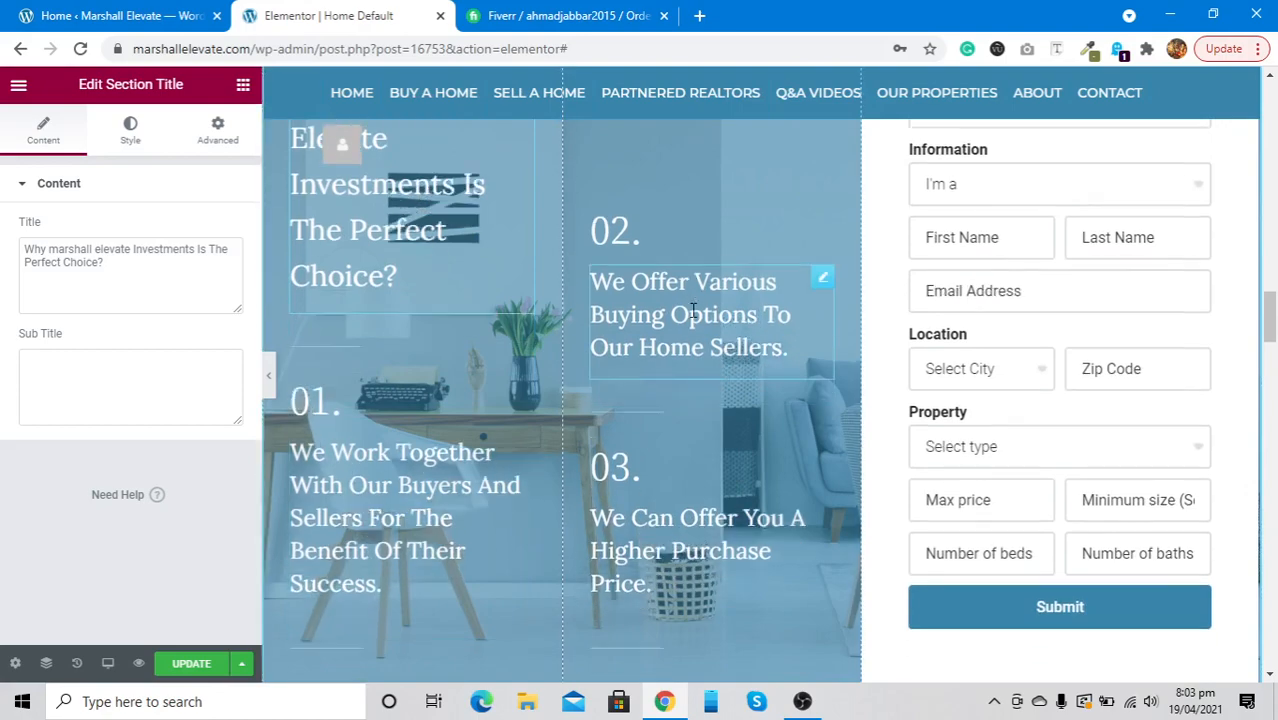
pyautogui.scroll(1, 693, 310)
pyautogui.scroll(-3, 703, 390)
pyautogui.scroll(1, 703, 390)
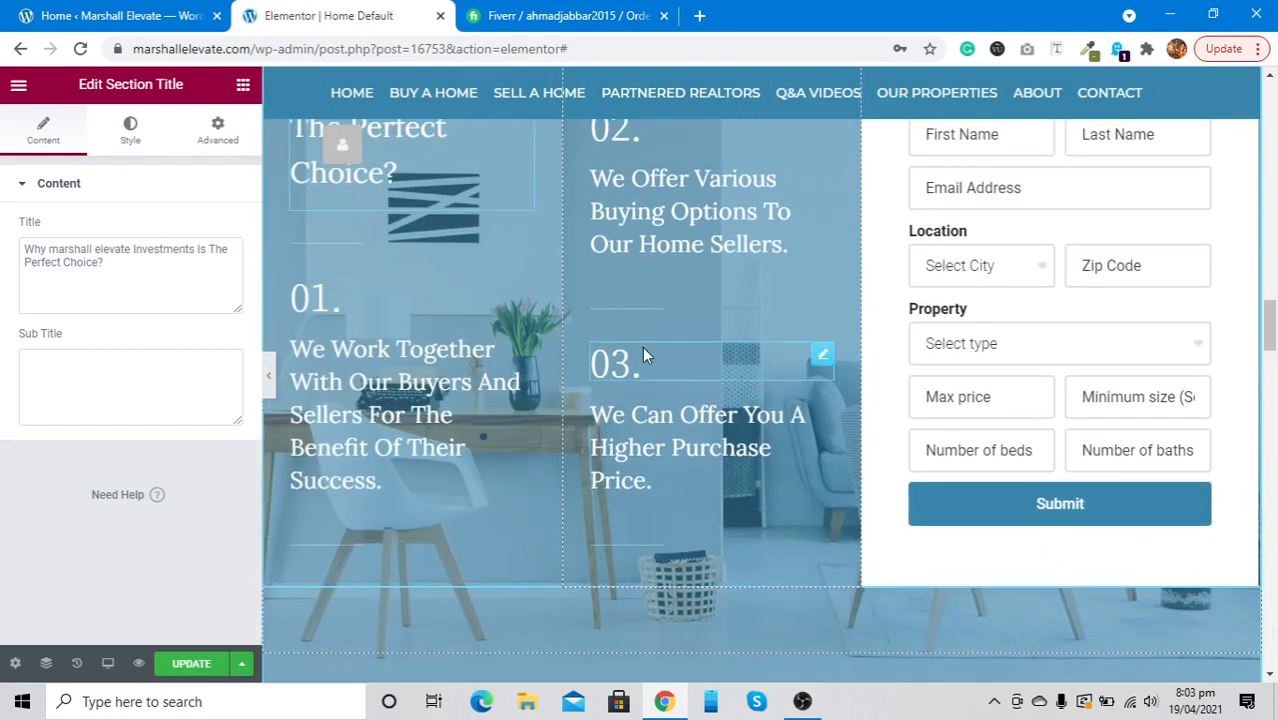
pyautogui.scroll(1, 632, 338)
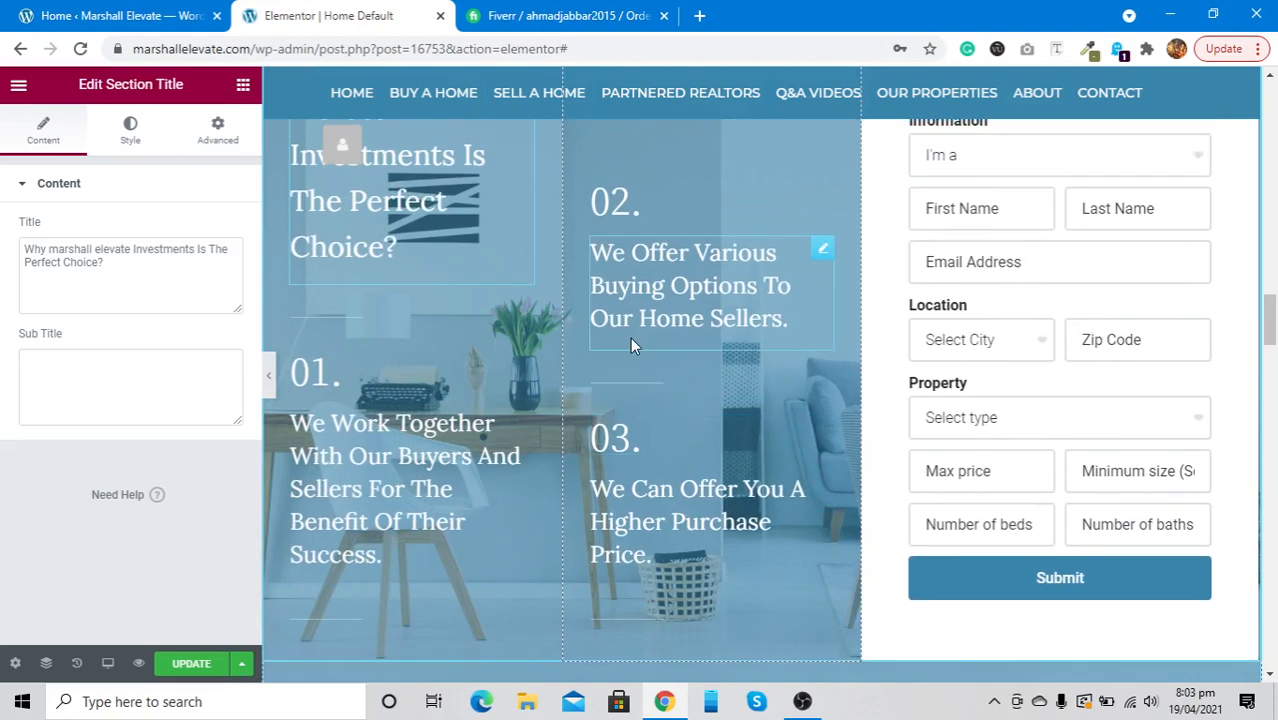
pyautogui.click(676, 551)
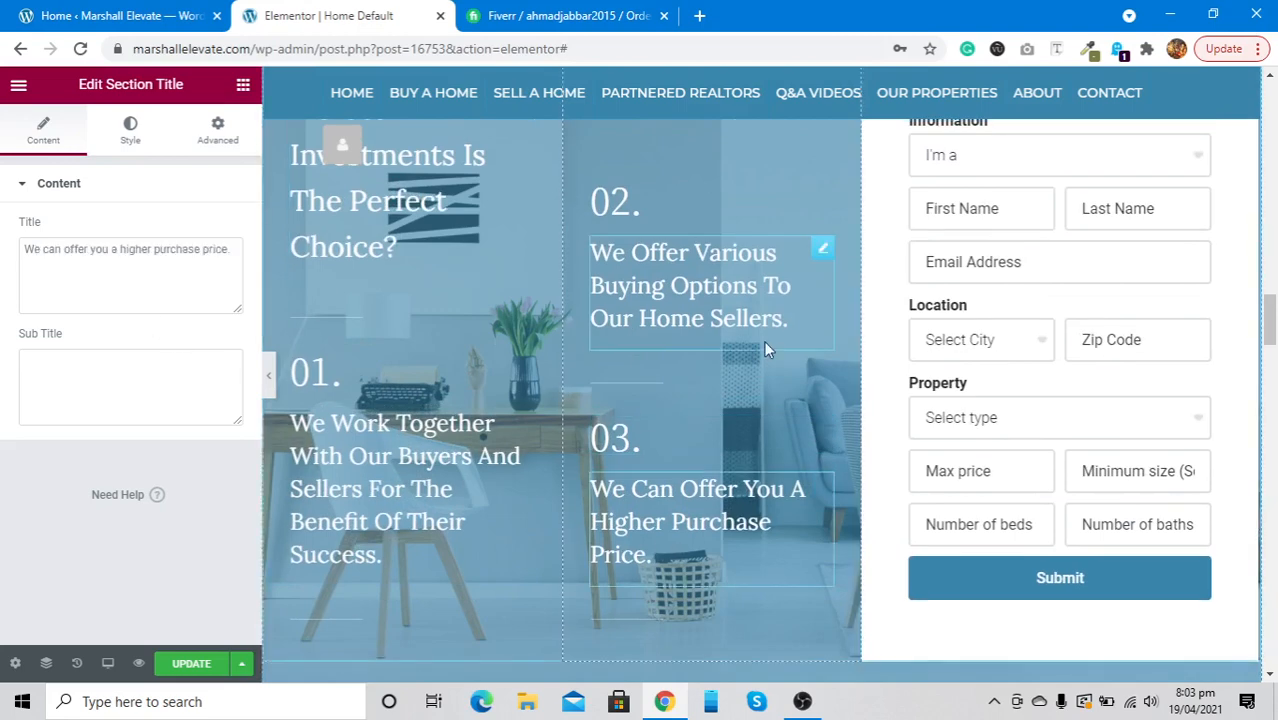
# Step: Open the Inquiry Form widget and examine its list of form fields, expanding and collapsing the Inquiry Type field's options
pyautogui.scroll(3, 1022, 338)
pyautogui.scroll(-3, 1022, 338)
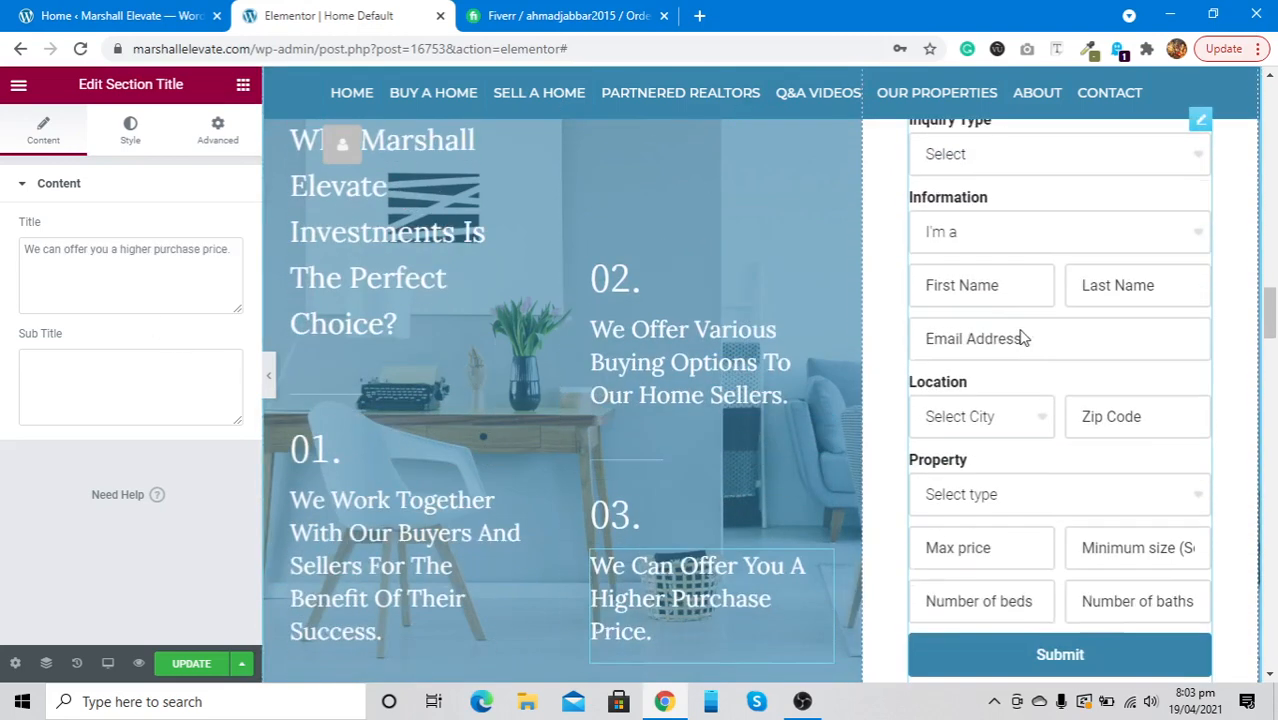
pyautogui.scroll(2, 1022, 338)
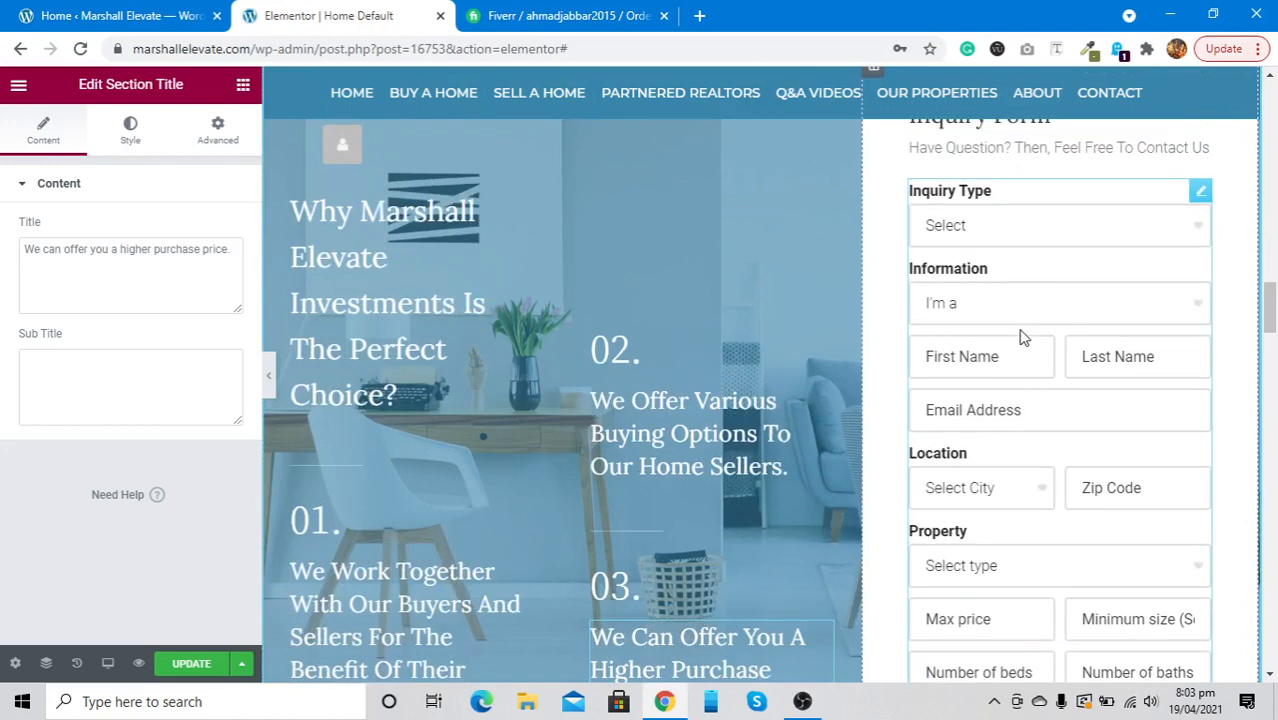
pyautogui.click(1201, 190)
pyautogui.scroll(1, 1000, 225)
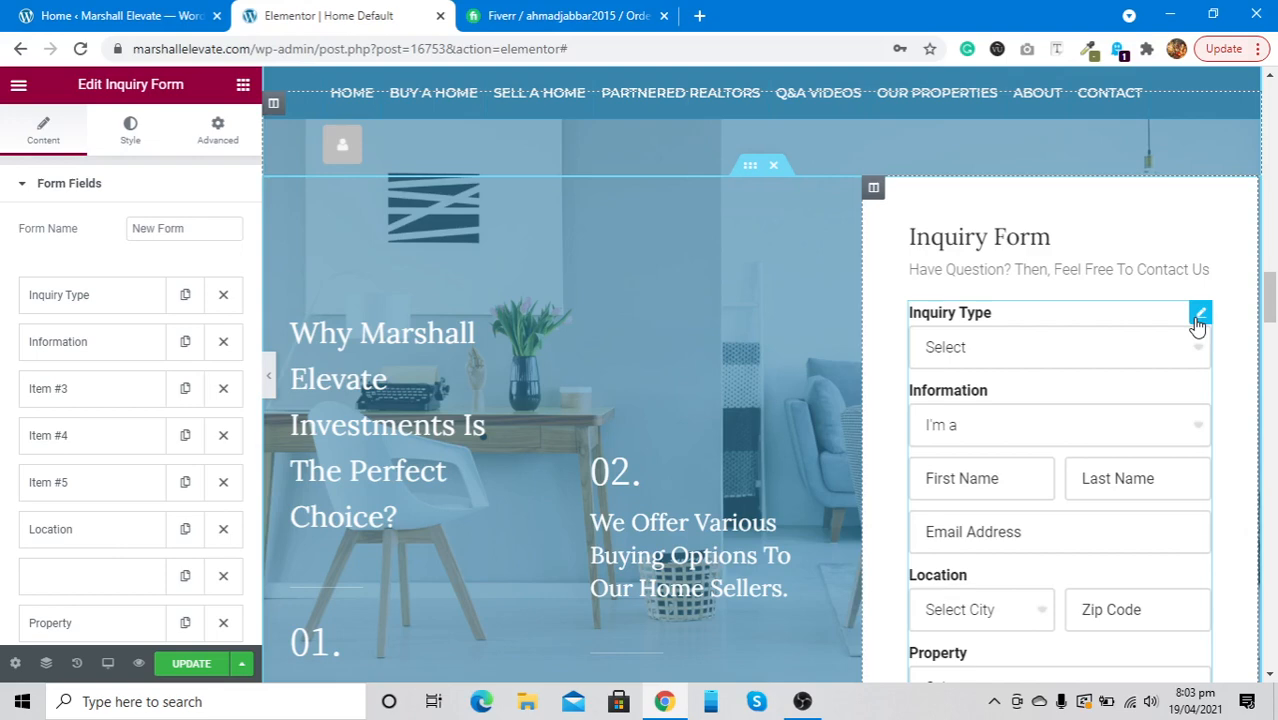
pyautogui.scroll(-8, 48, 322)
pyautogui.scroll(4, 48, 325)
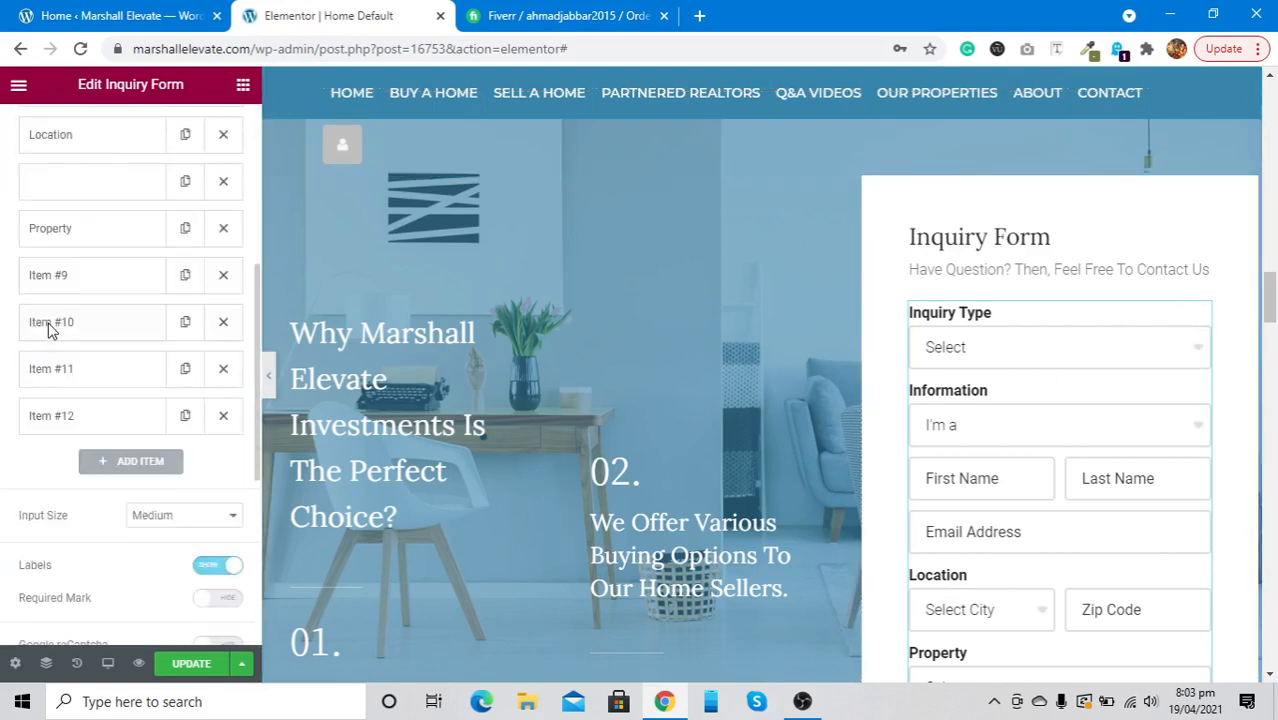
pyautogui.scroll(5, 48, 330)
pyautogui.click(66, 226)
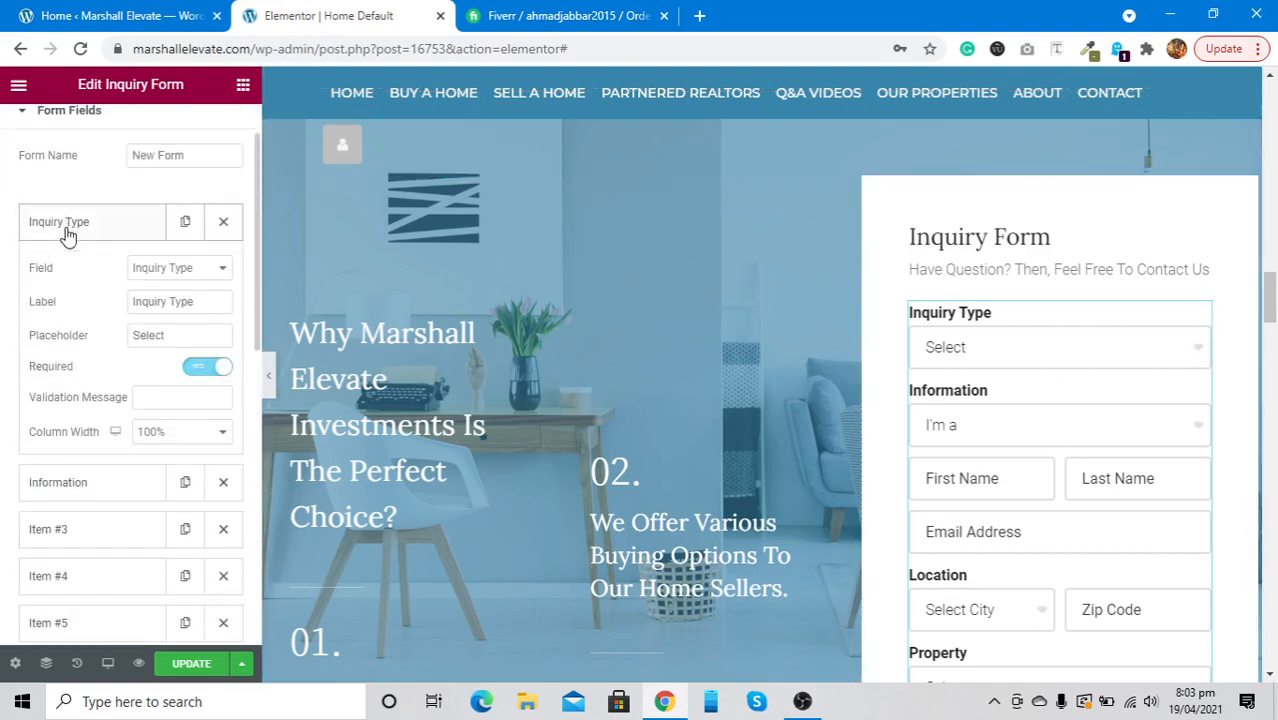
pyautogui.click(66, 233)
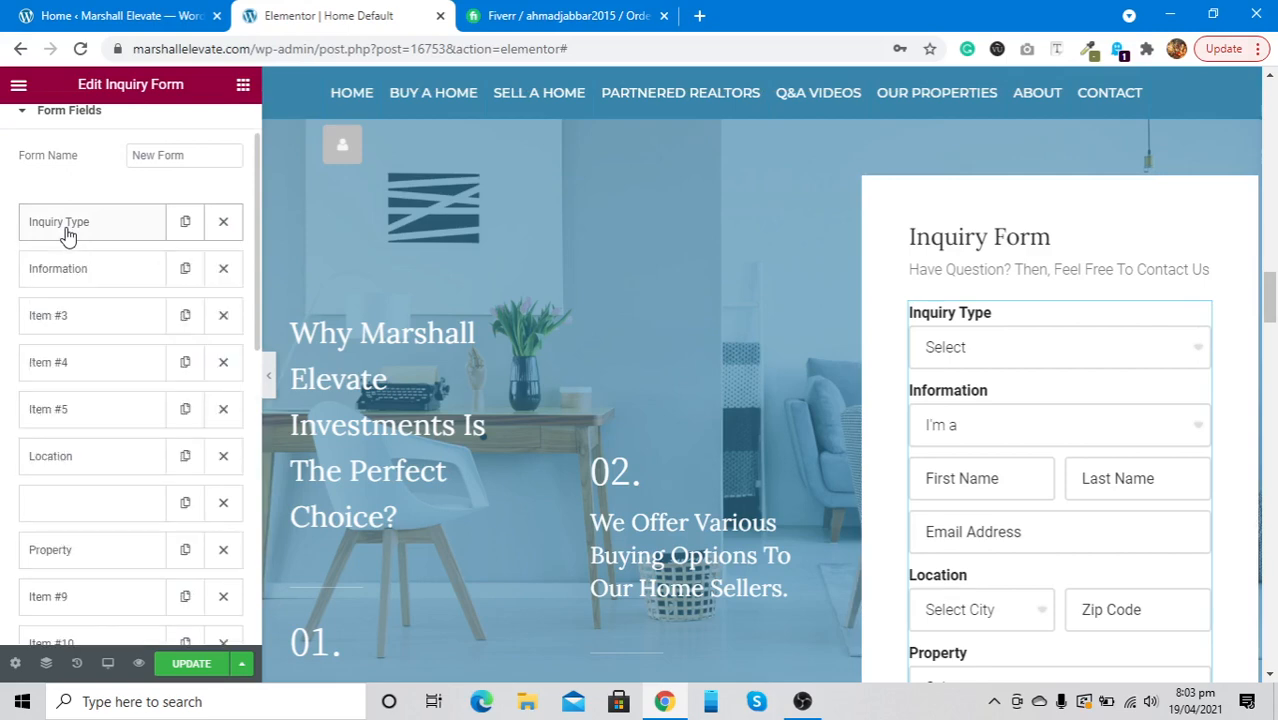
pyautogui.scroll(-10, 66, 233)
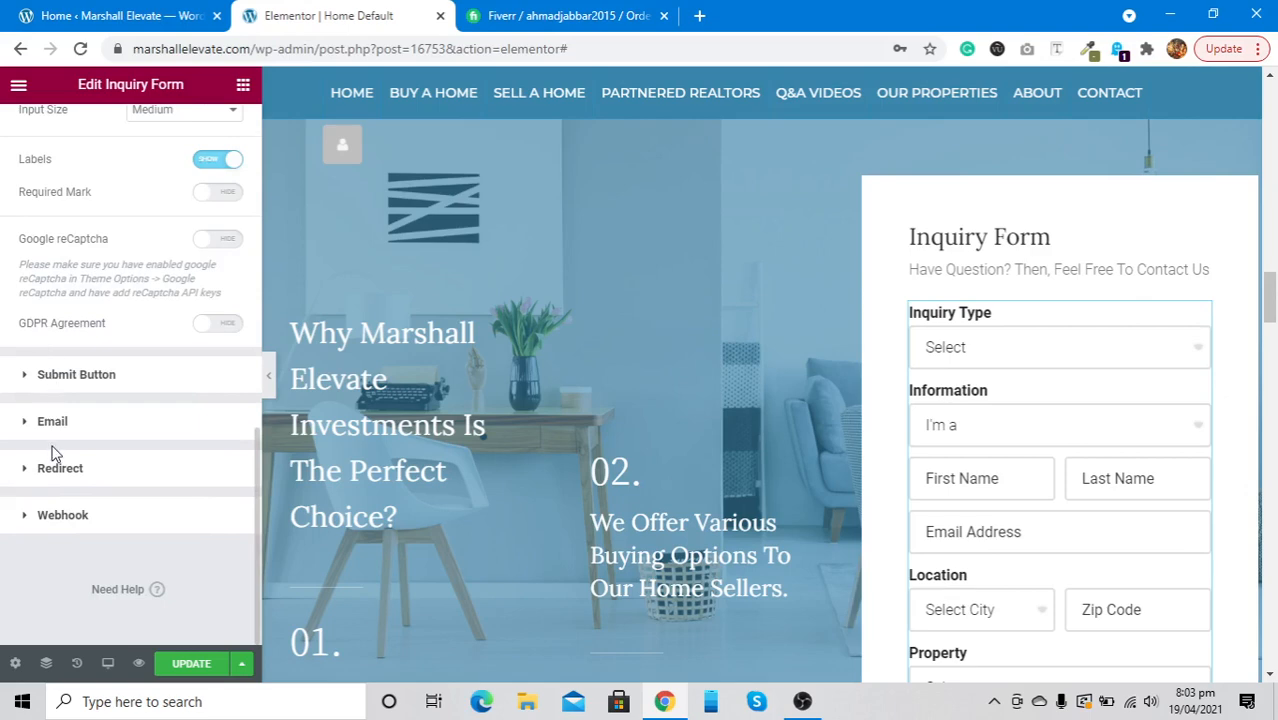
pyautogui.click(47, 425)
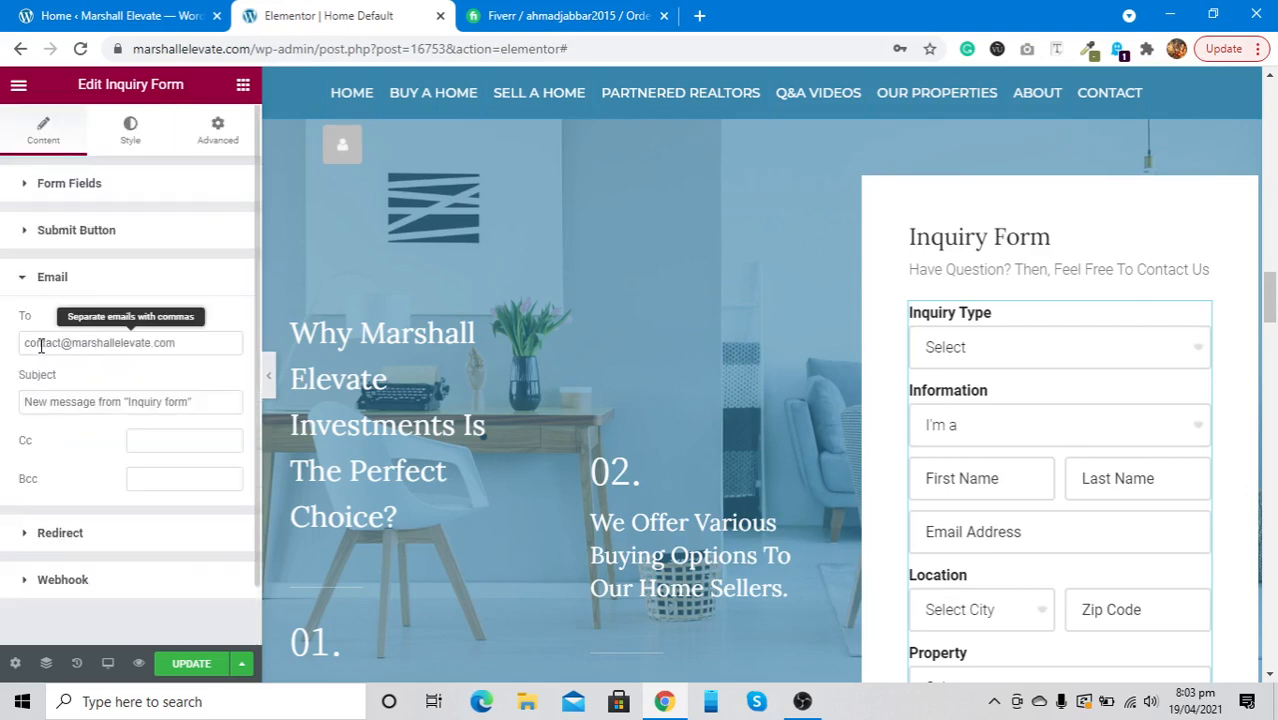
pyautogui.scroll(5, 40, 345)
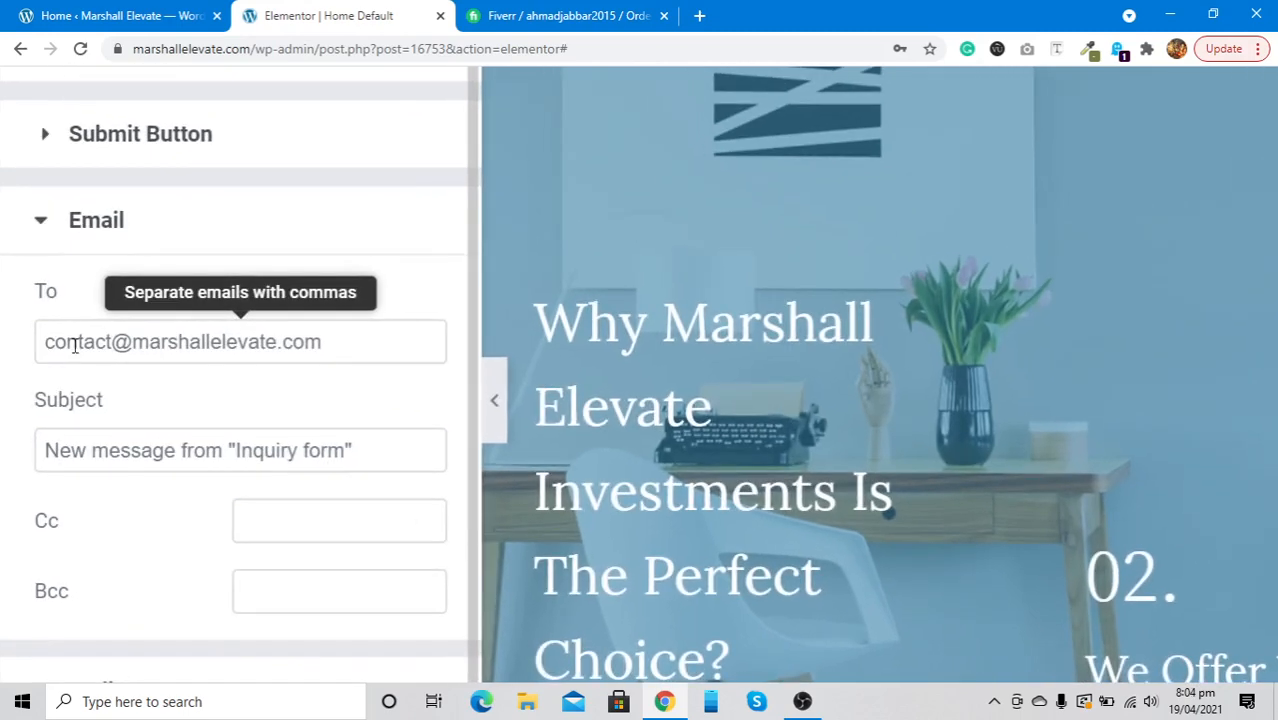
pyautogui.scroll(-2, 74, 345)
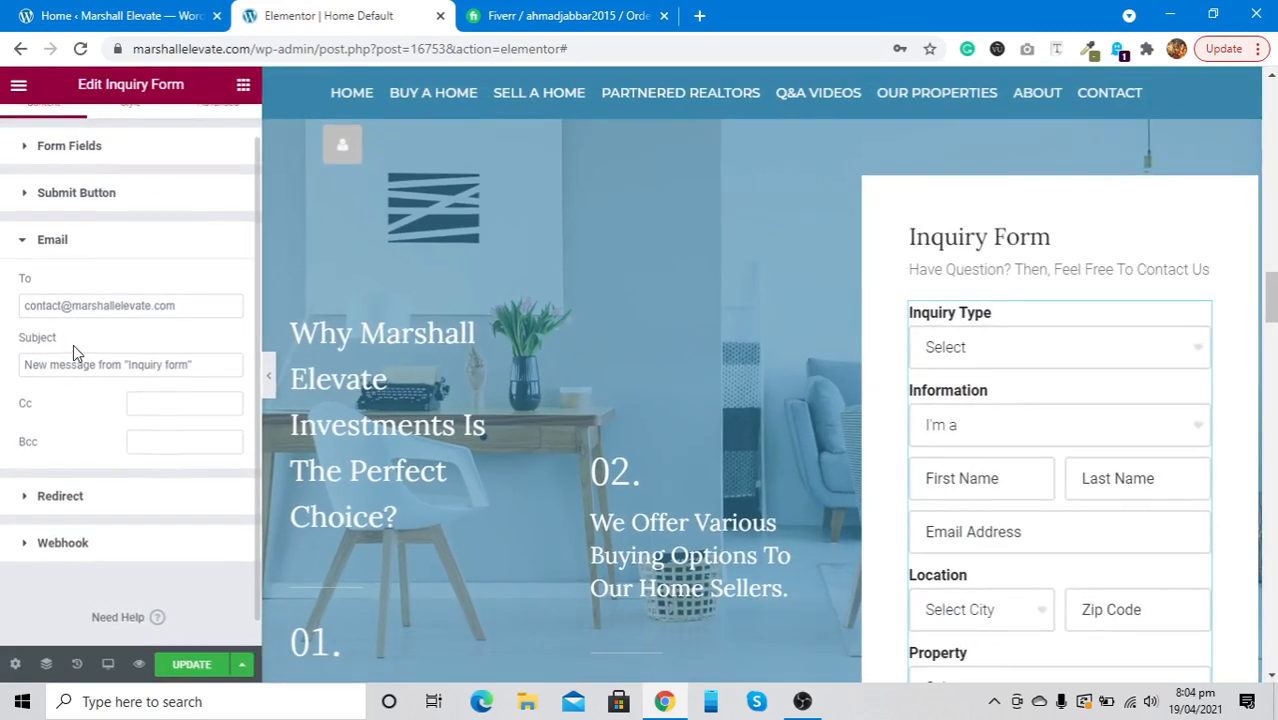
pyautogui.click(193, 367)
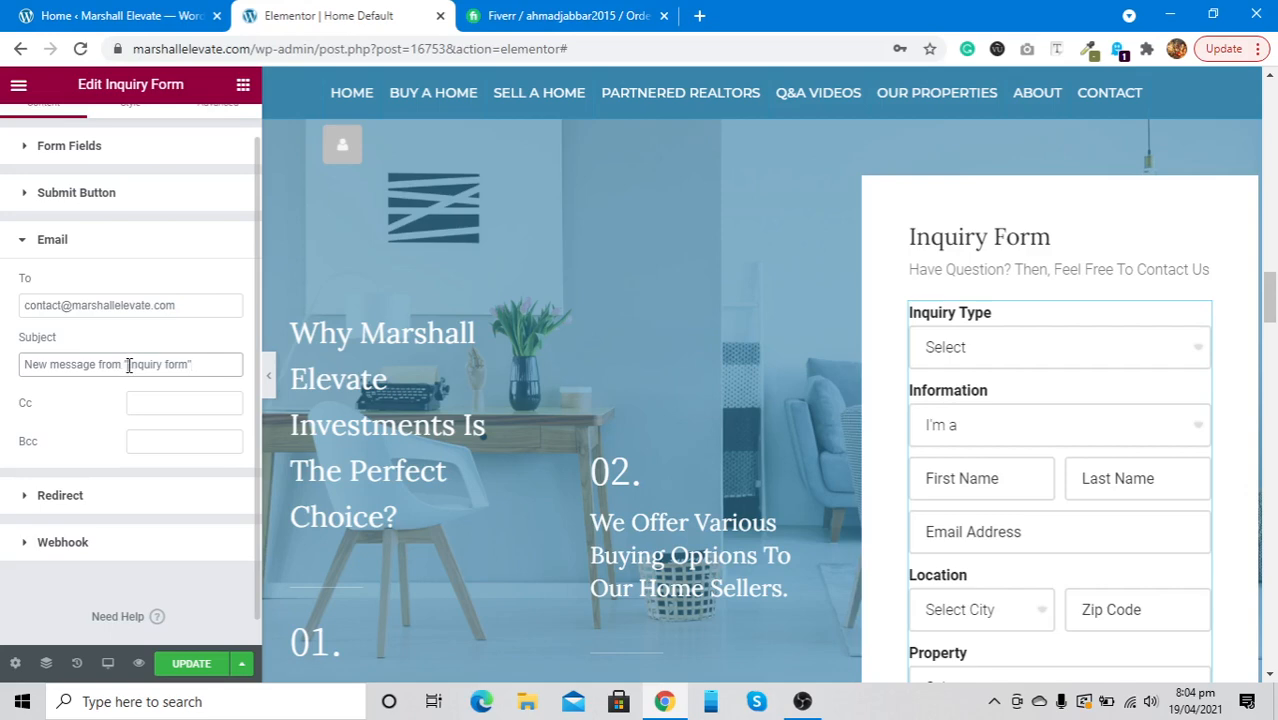
pyautogui.hotkey('shift', 'Right')
pyautogui.hotkey('shift', 'Right')
pyautogui.hotkey('shift', 'Right')
pyautogui.hotkey('shift', 'Right')
pyautogui.hotkey('shift', 'Right')
pyautogui.hotkey('shift', 'Right')
pyautogui.hotkey('shift', 'Right')
pyautogui.hotkey('shift', 'Right')
pyautogui.hotkey('shift', 'Right')
pyautogui.hotkey('shift', 'Right')
pyautogui.write('M')
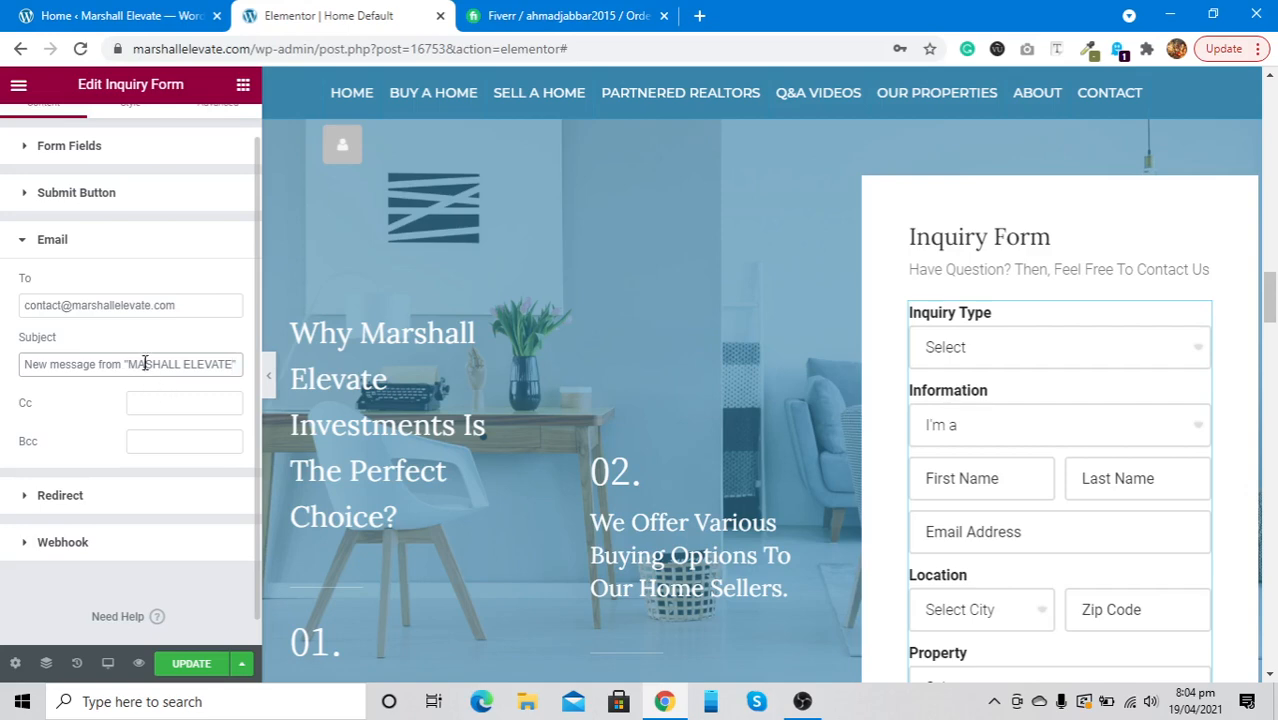
pyautogui.click(145, 363)
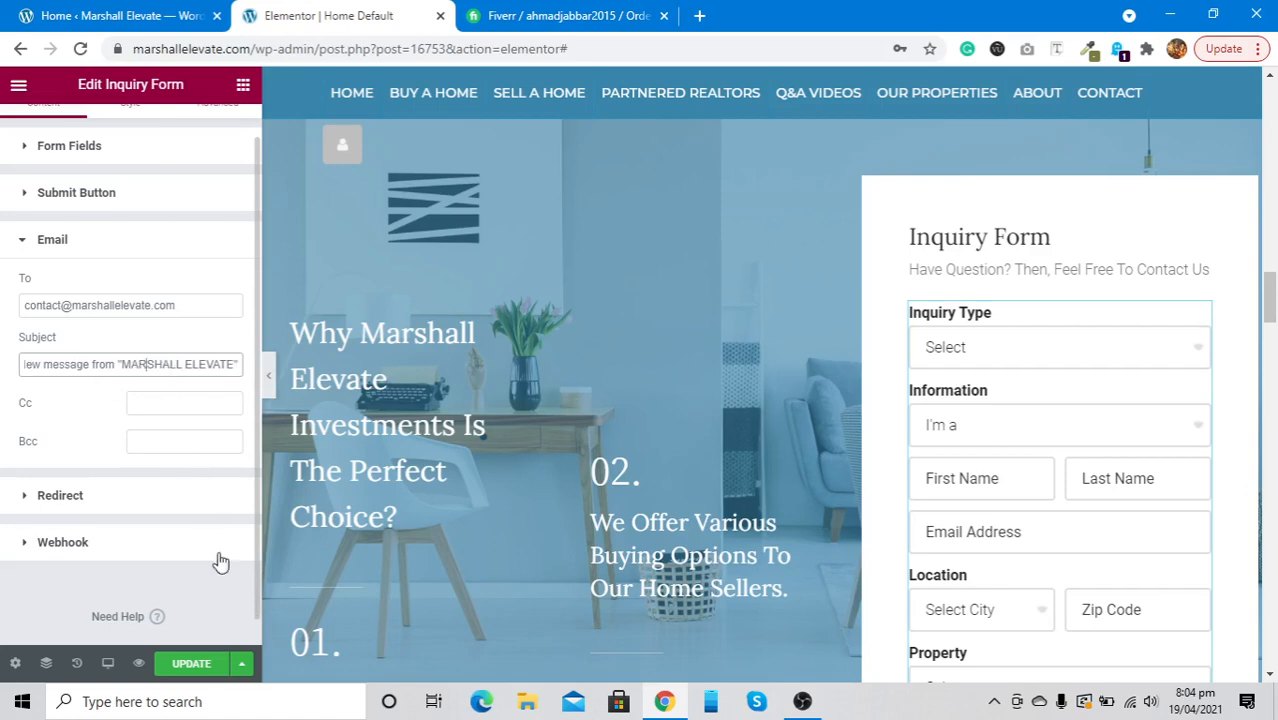
pyautogui.click(186, 664)
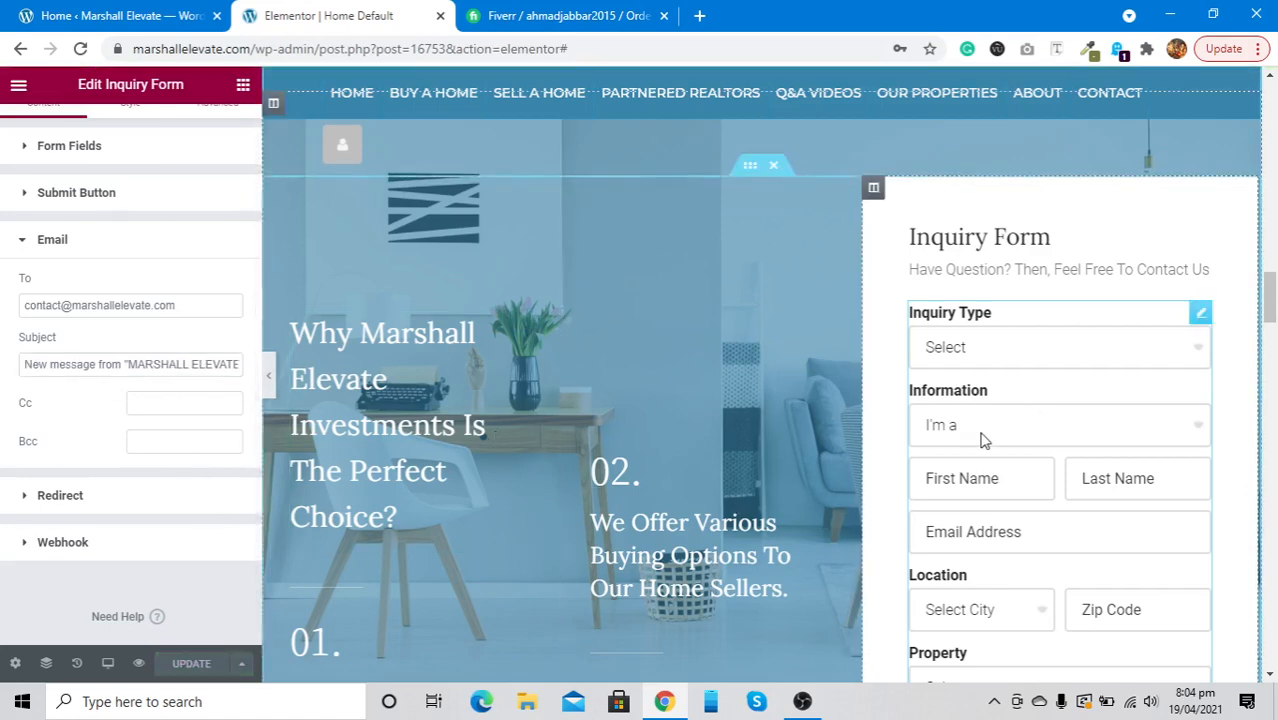
# Step: Look through the remaining homepage sections down to the footer, hiding the editor panel for a wider view and restoring it
pyautogui.scroll(-2, 981, 436)
pyautogui.scroll(-1, 981, 438)
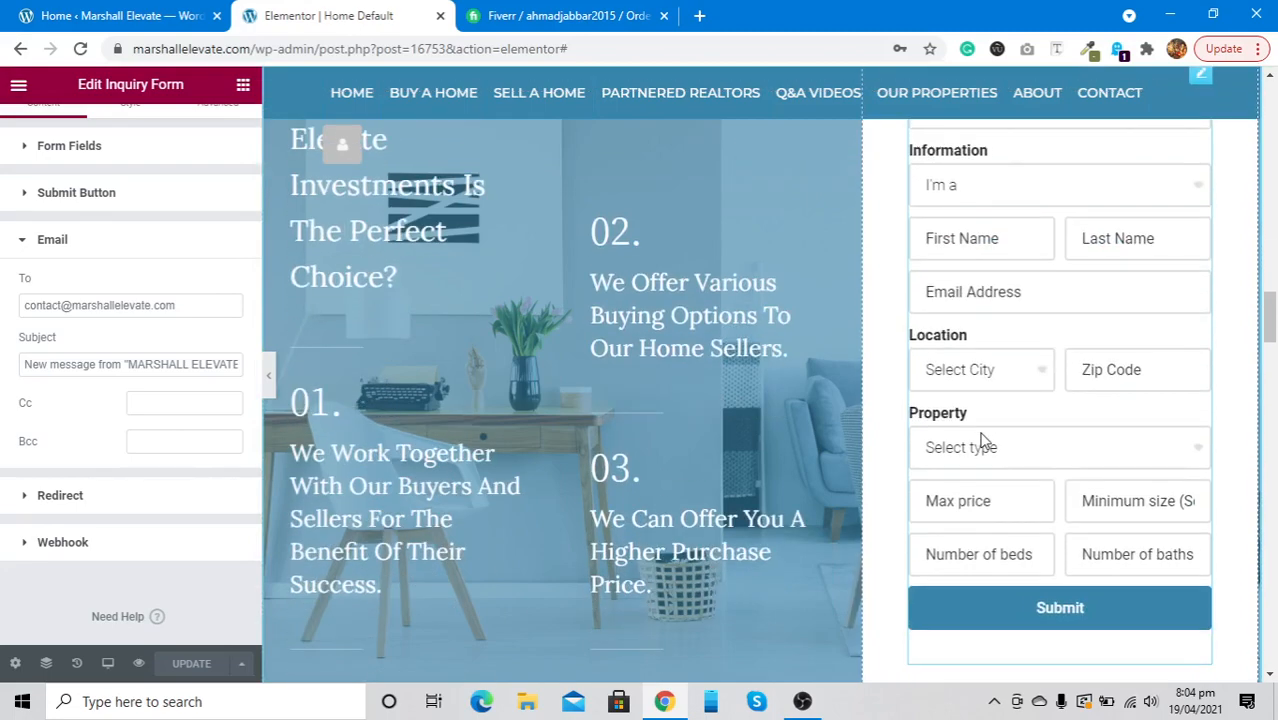
pyautogui.scroll(-8, 330, 456)
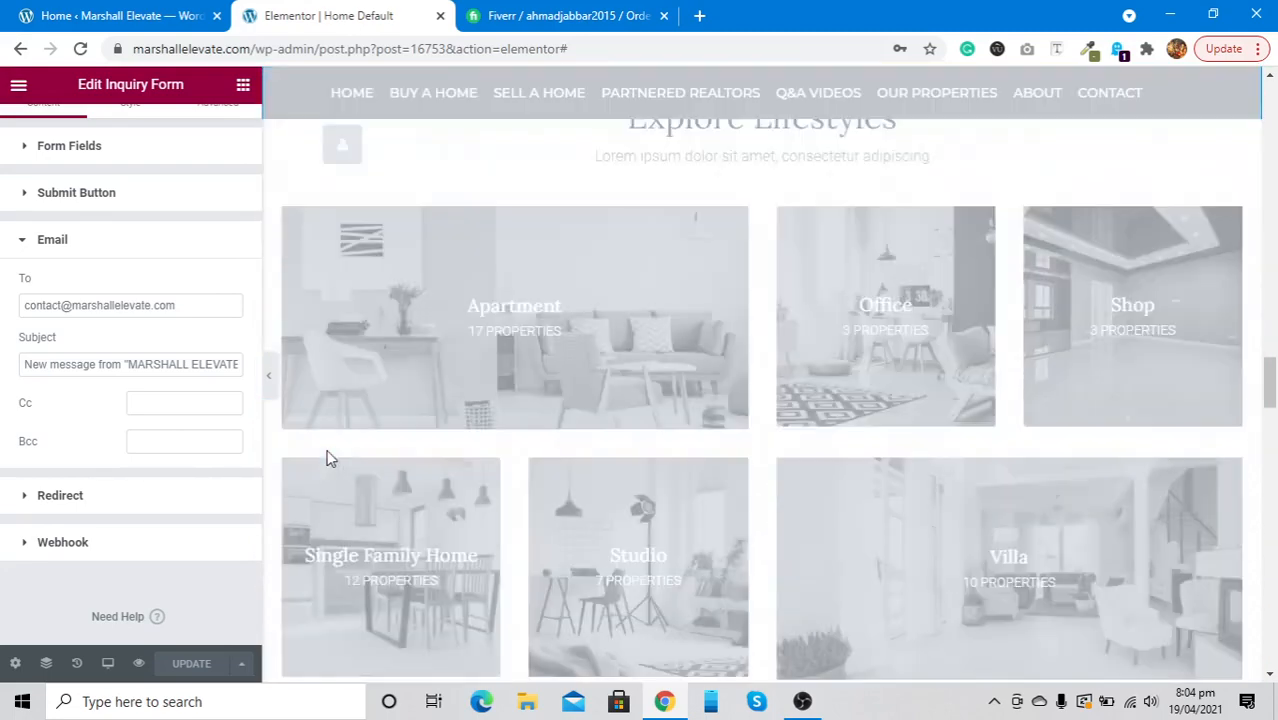
pyautogui.scroll(-3, 327, 457)
pyautogui.click(269, 377)
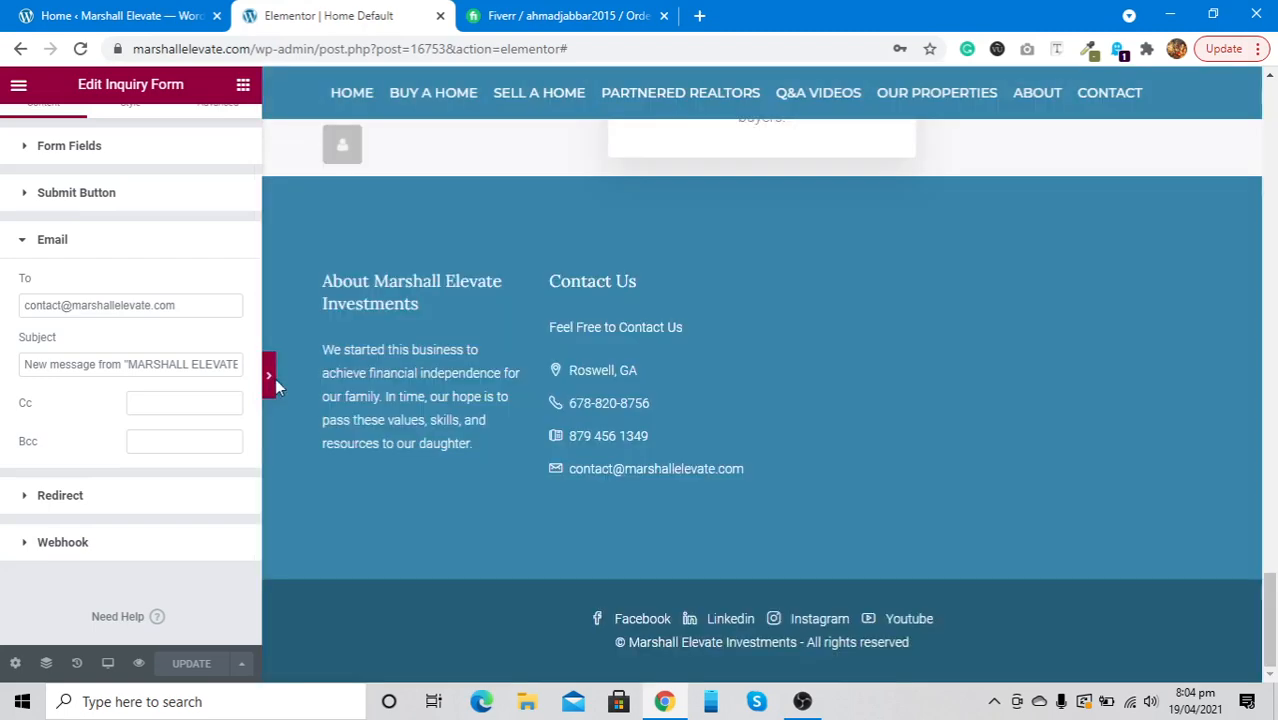
pyautogui.scroll(3, 279, 388)
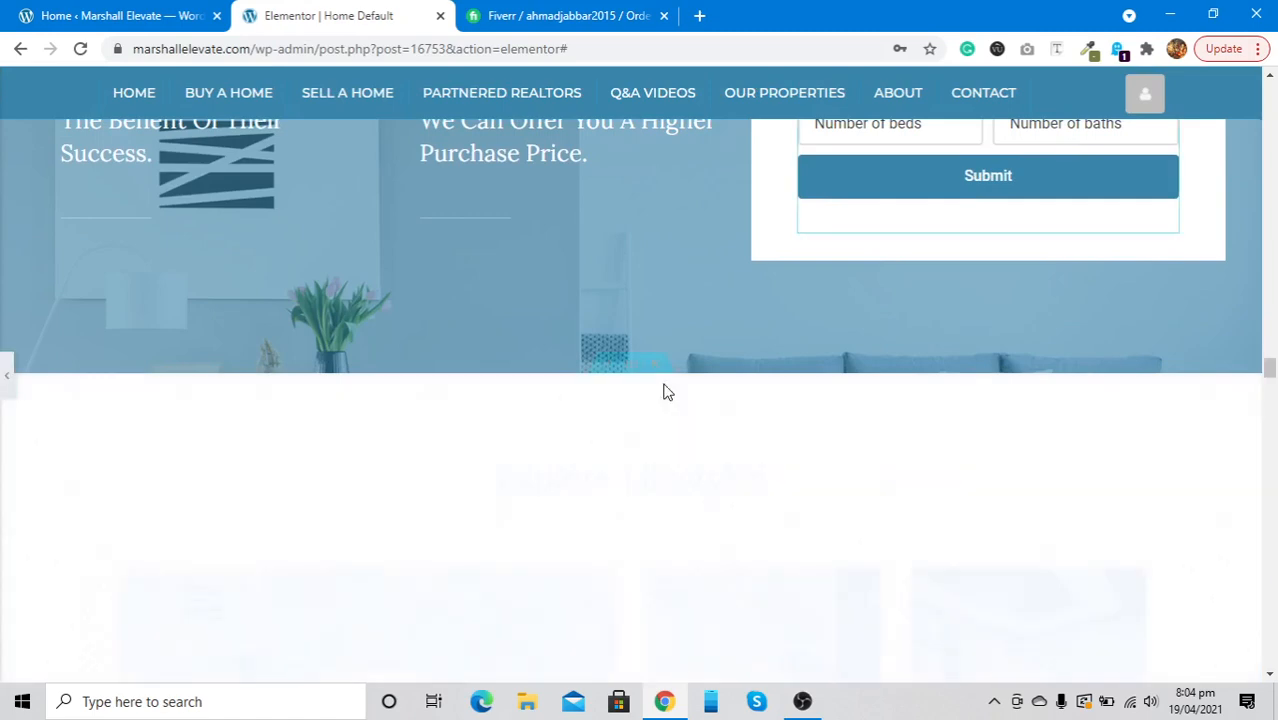
pyautogui.hotkey('ctrl', 'p')
pyautogui.scroll(-4, 690, 405)
pyautogui.scroll(-10, 689, 405)
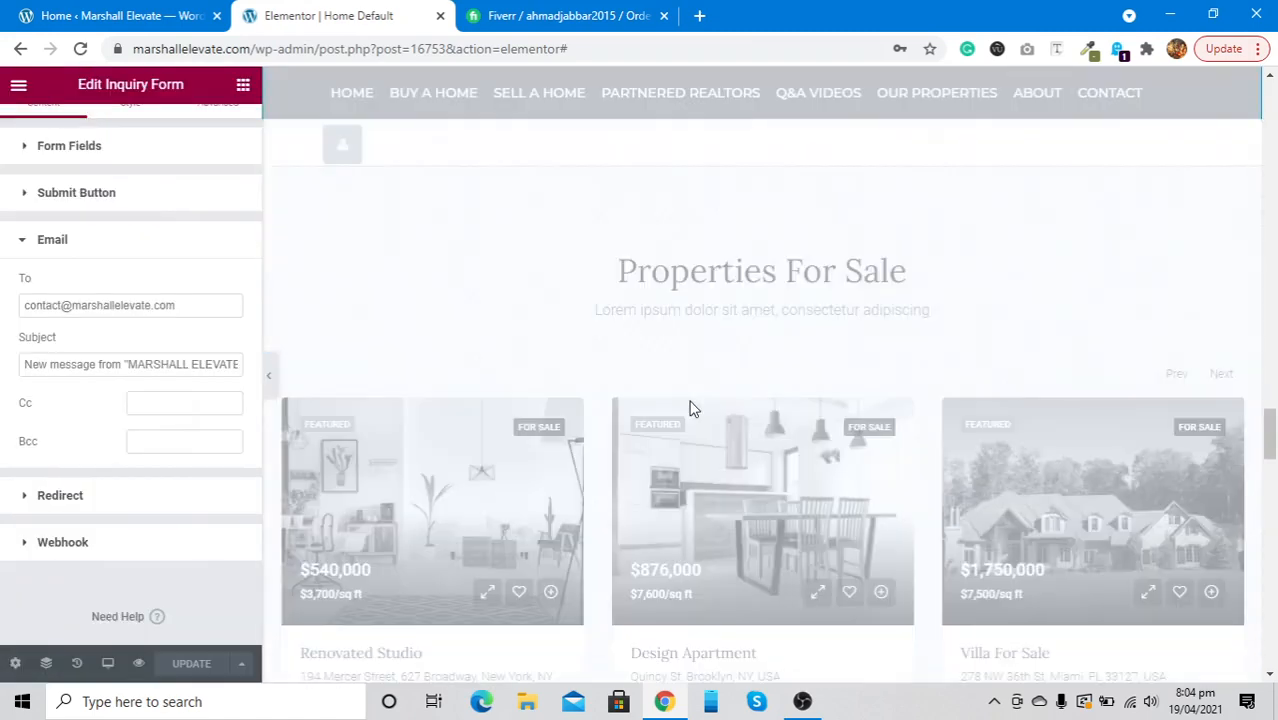
# Step: Open the couple's image box in the "Get To Know Us" section and review its content options, full link URL and description
pyautogui.scroll(3, 690, 405)
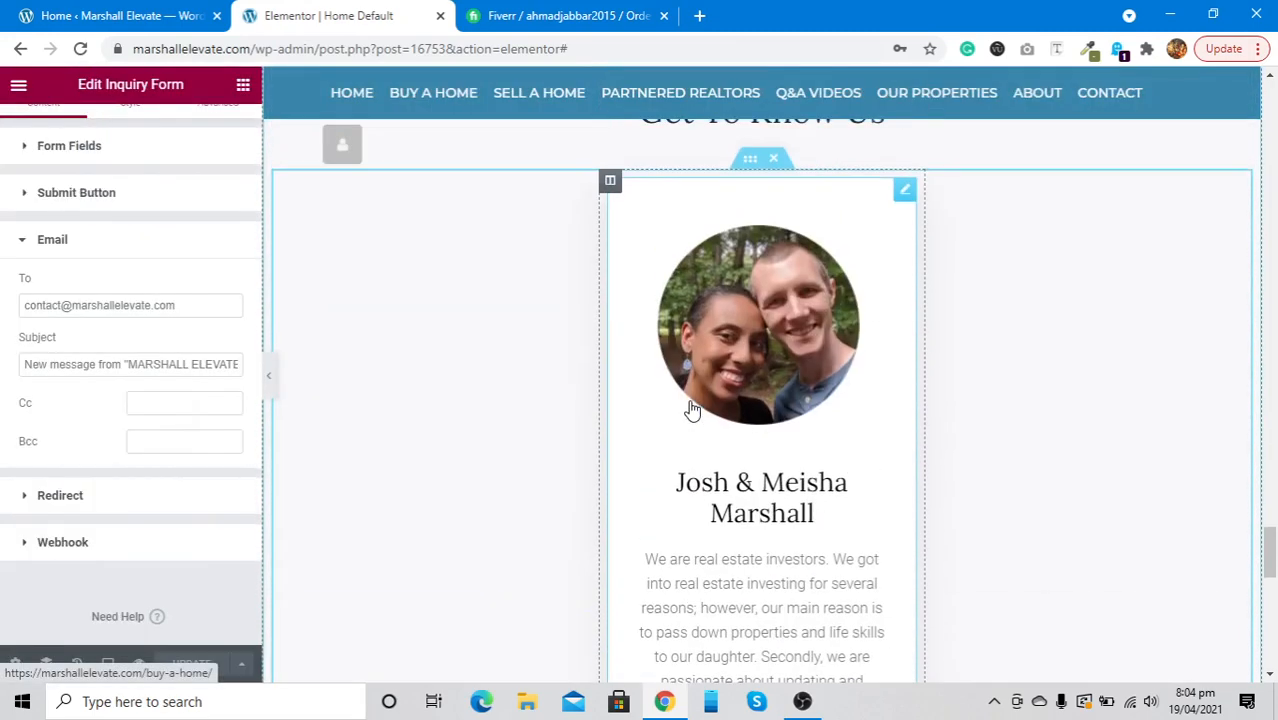
pyautogui.click(690, 405)
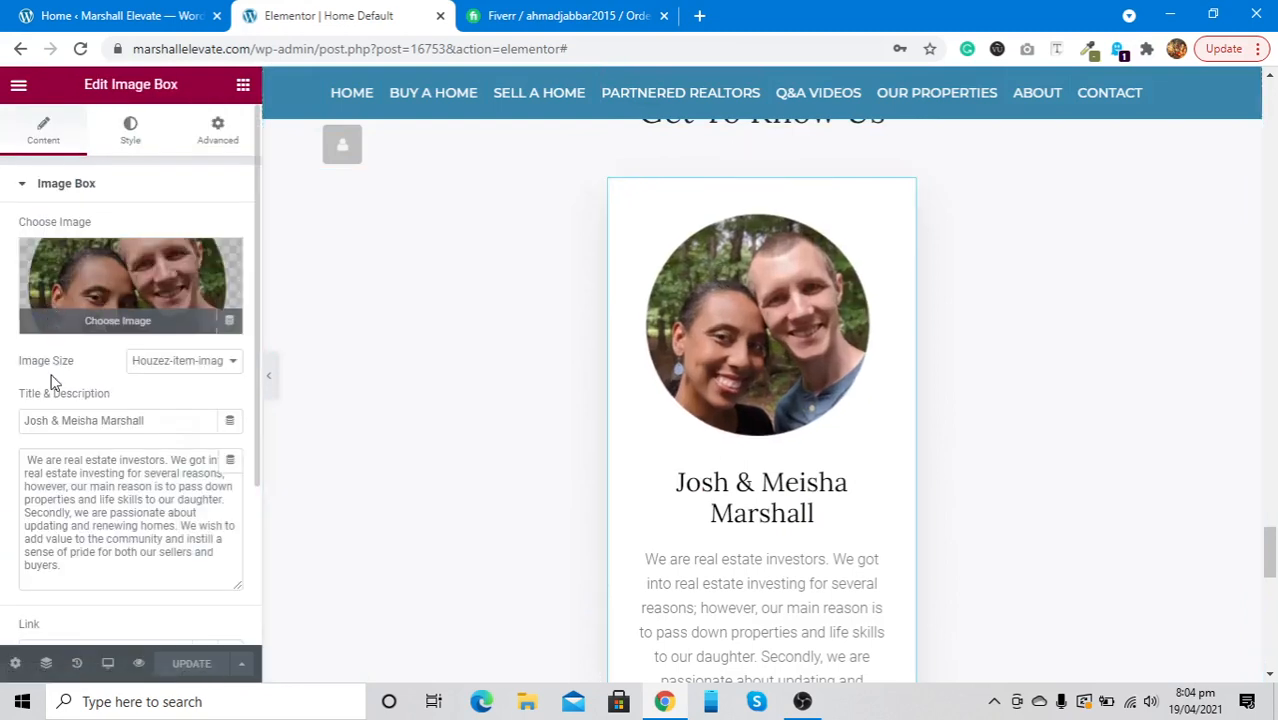
pyautogui.scroll(-2, 57, 528)
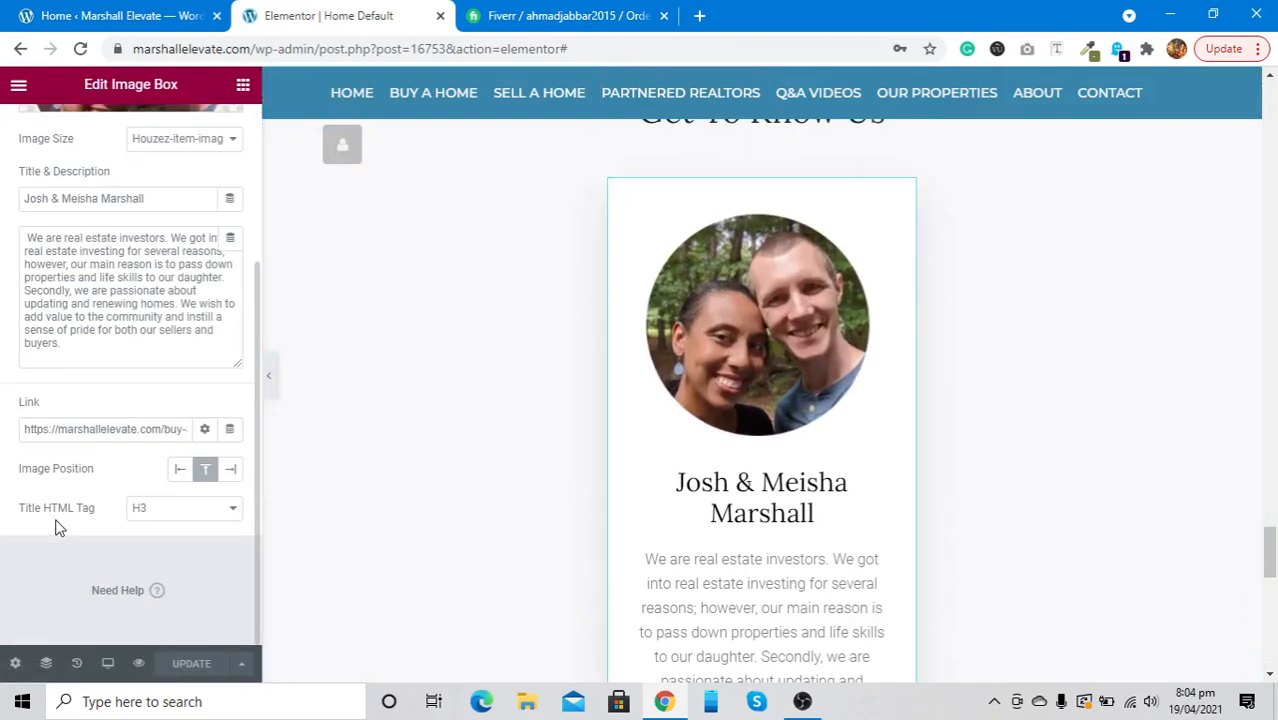
pyautogui.click(107, 428)
pyautogui.press('Right')
pyautogui.press('Right')
pyautogui.press('Right')
pyautogui.press('Right')
pyautogui.press('Right')
pyautogui.press('Right')
pyautogui.press('Right')
pyautogui.press('Right')
pyautogui.press('Right')
pyautogui.press('Right')
pyautogui.press('Right')
pyautogui.press('Right')
pyautogui.press('Right')
pyautogui.press('Right')
pyautogui.press('Right')
pyautogui.press('Right')
pyautogui.press('Right')
pyautogui.press('Right')
pyautogui.press('Right')
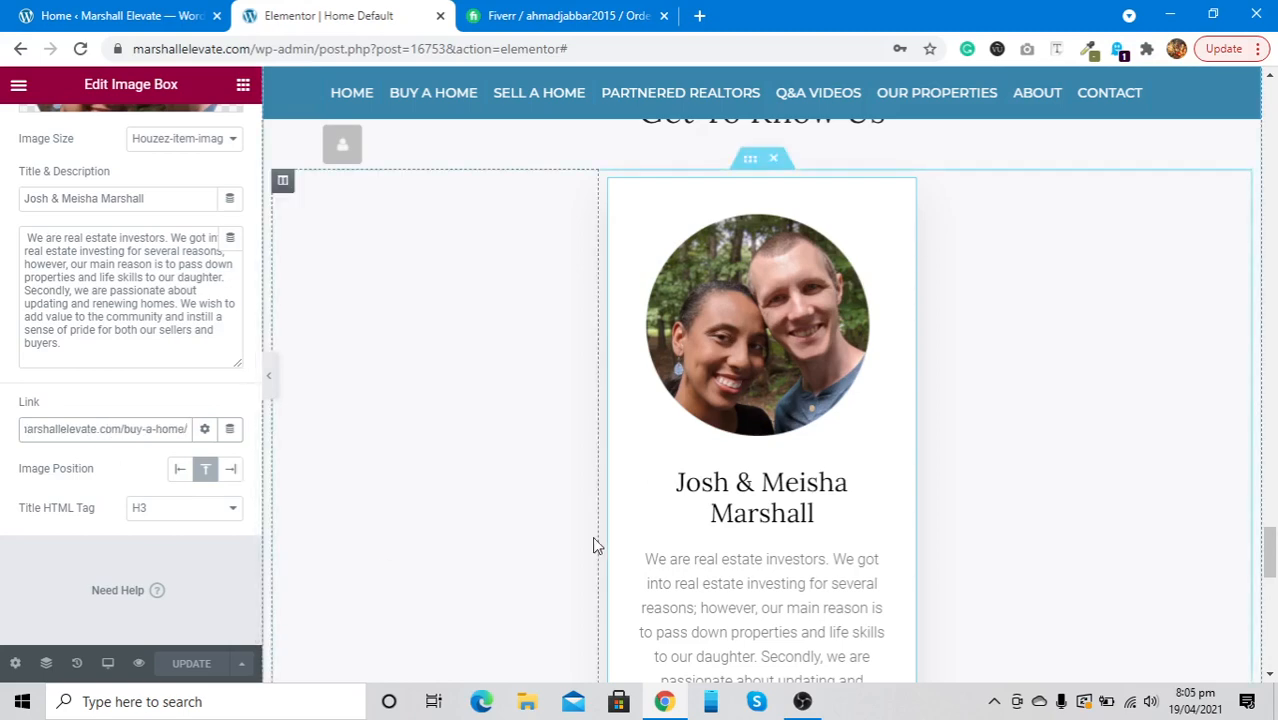
pyautogui.scroll(-3, 593, 542)
pyautogui.scroll(1, 593, 542)
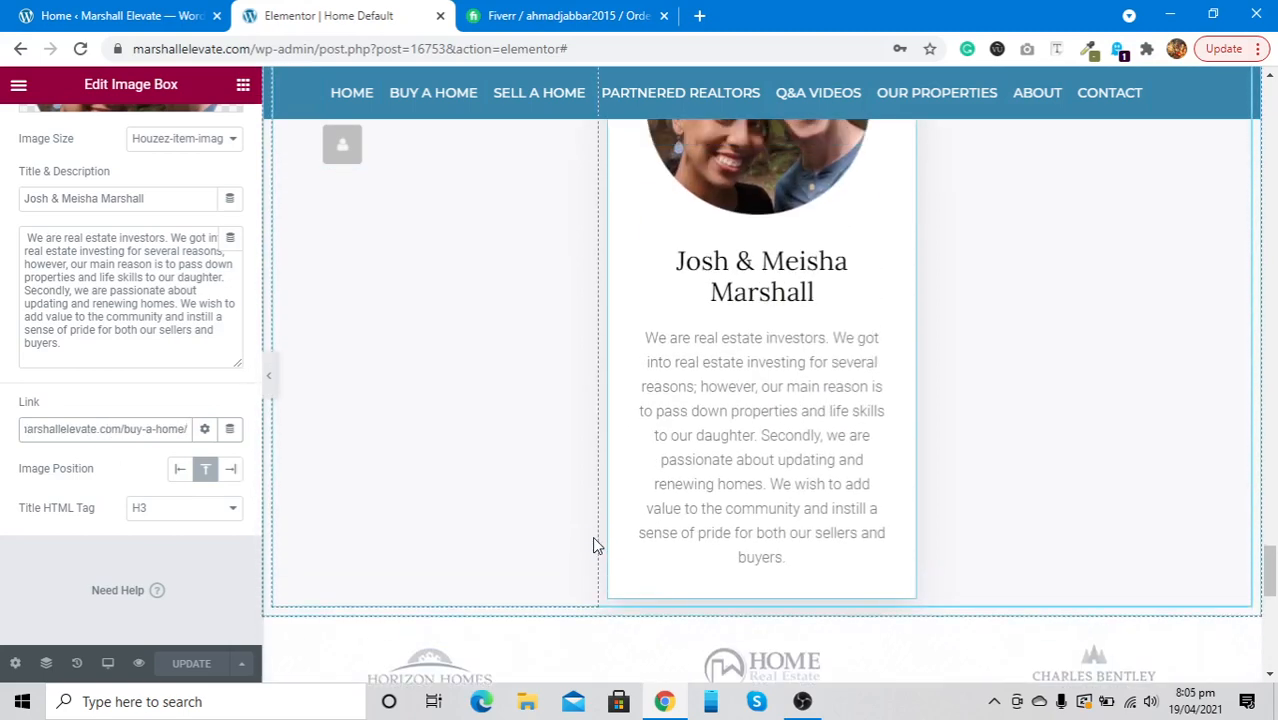
# Step: Look over the remaining homepage sections and the header menu with the editor panel hidden, and restore the panel
pyautogui.scroll(-5, 593, 545)
pyautogui.scroll(4, 593, 545)
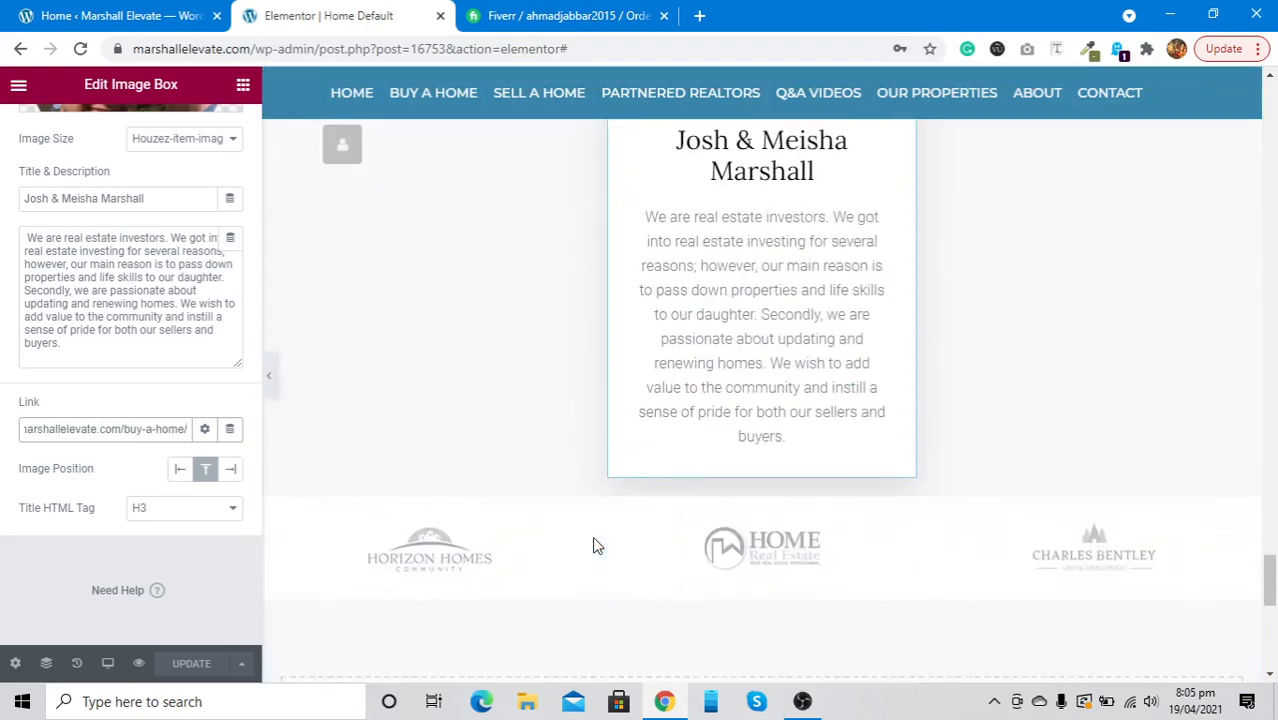
pyautogui.scroll(-10, 593, 542)
pyautogui.scroll(1, 455, 519)
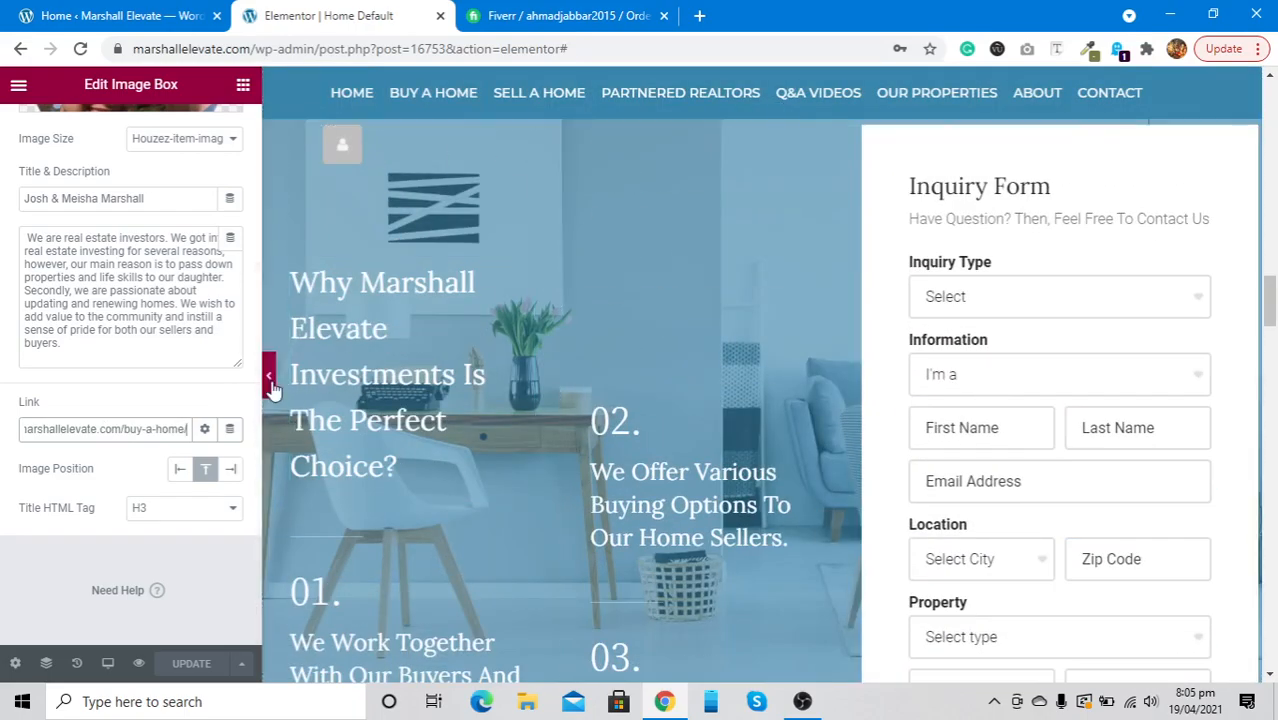
pyautogui.click(269, 377)
pyautogui.scroll(5, 276, 390)
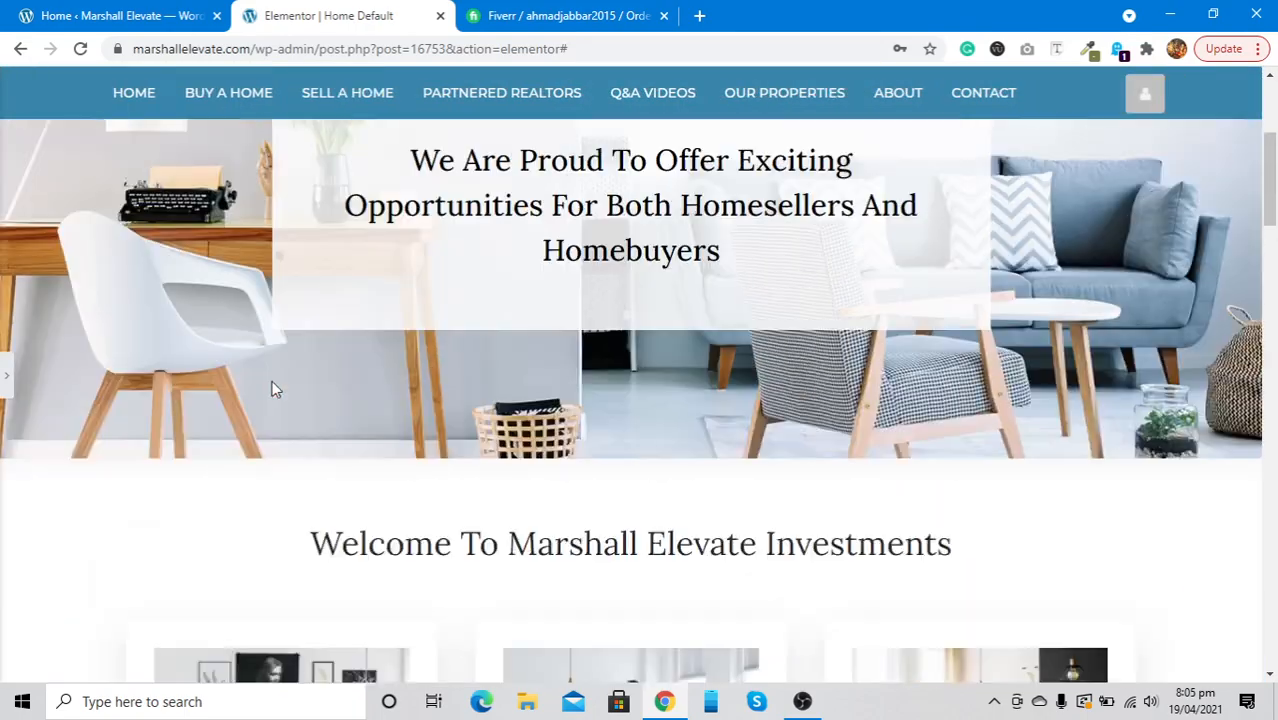
pyautogui.scroll(3, 272, 388)
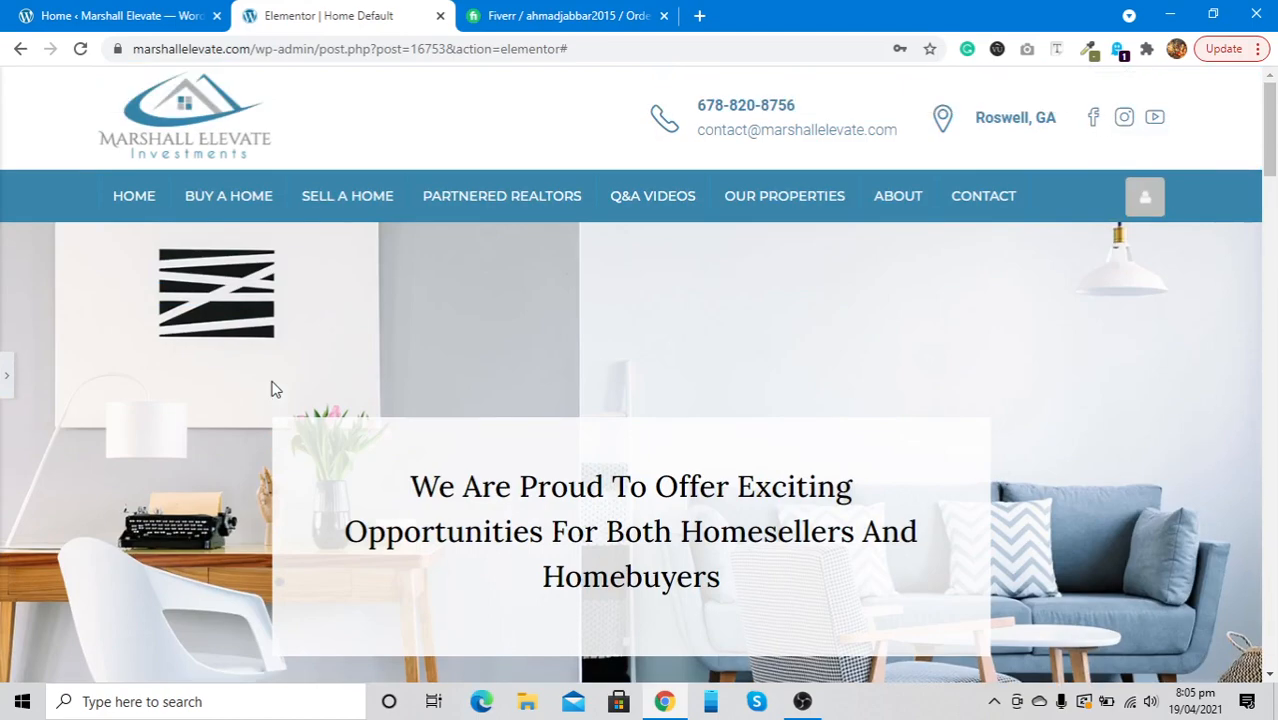
pyautogui.scroll(-3, 271, 389)
pyautogui.scroll(3, 271, 389)
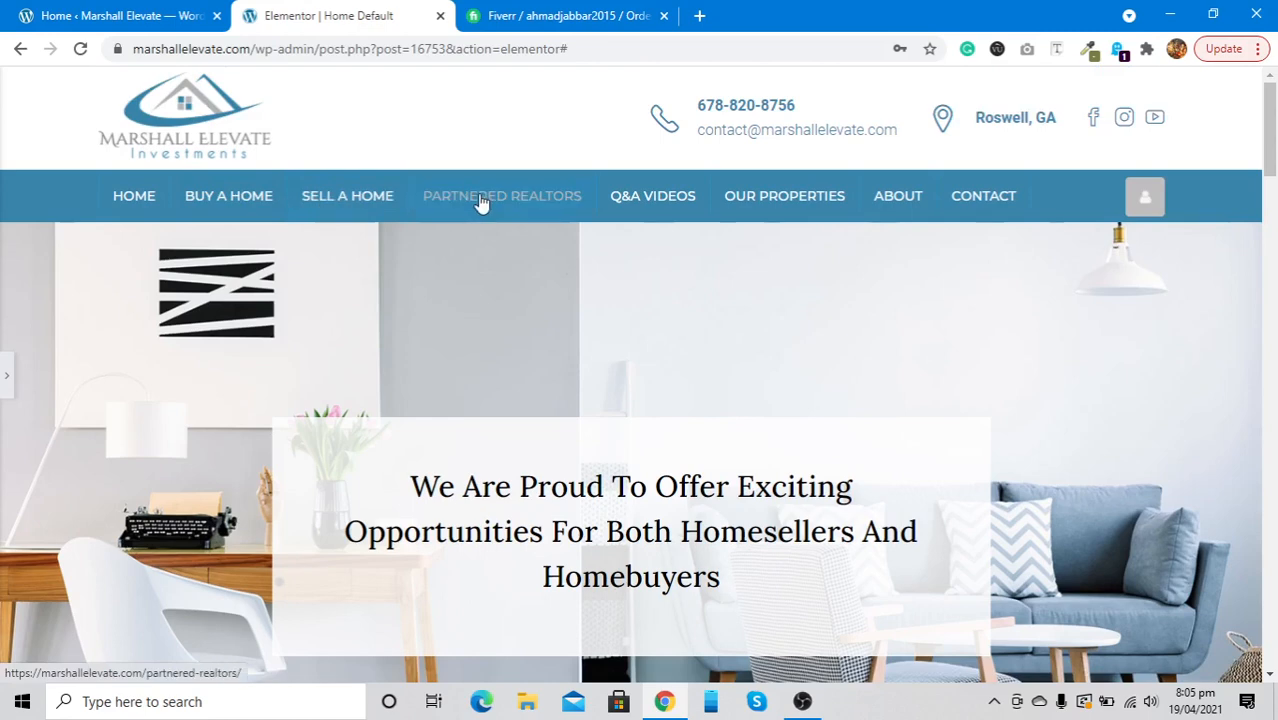
pyautogui.click(4, 385)
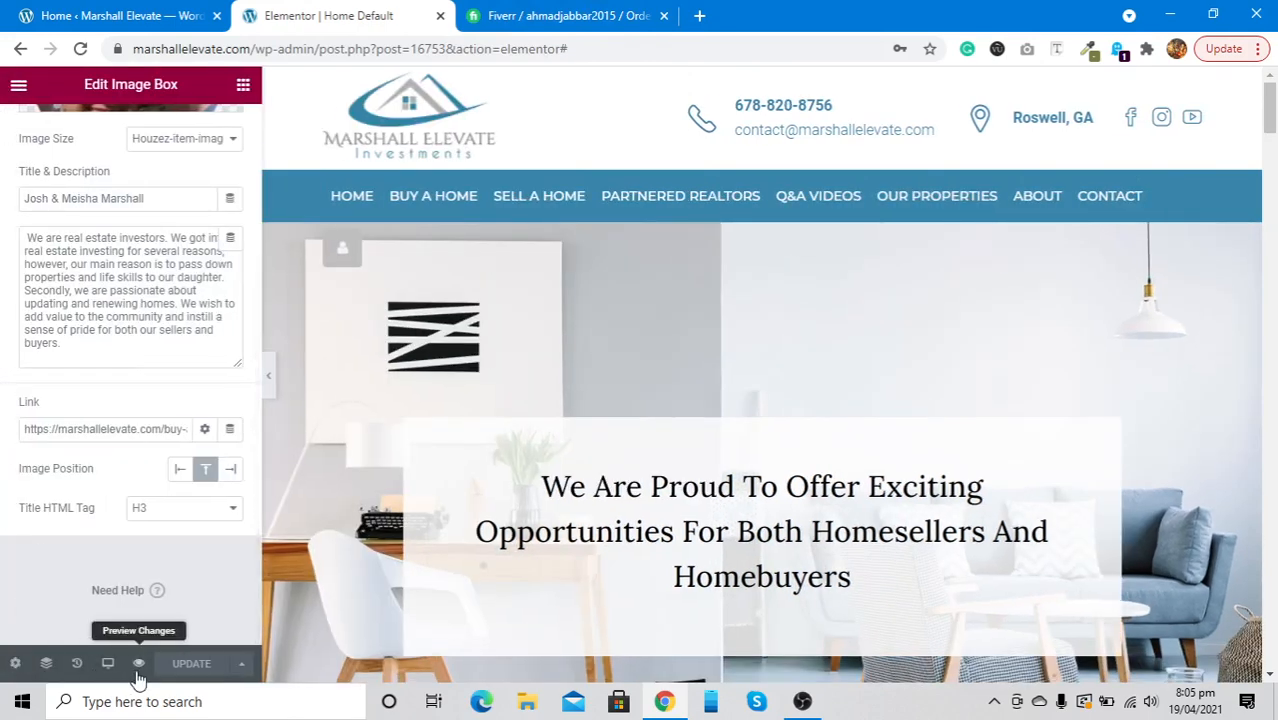
# Step: Preview the homepage in a separate tab and look through its sections from the header to the footer
pyautogui.click(138, 663)
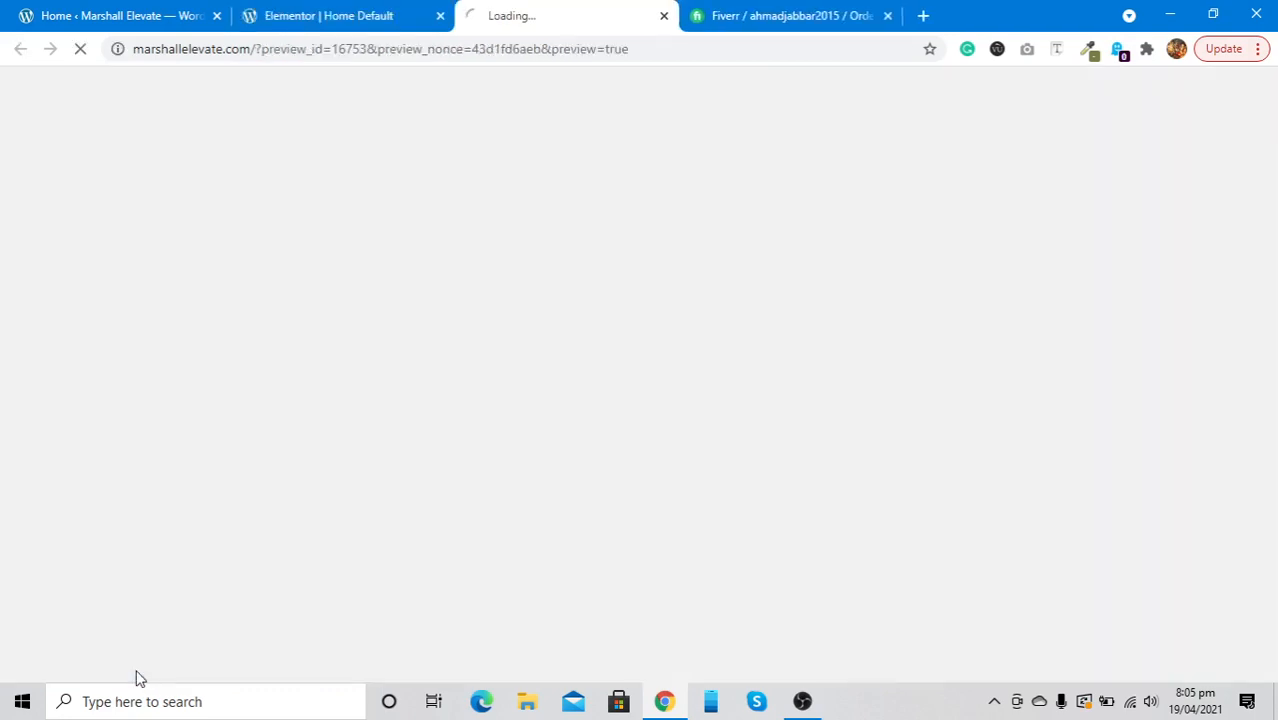
pyautogui.click(310, 18)
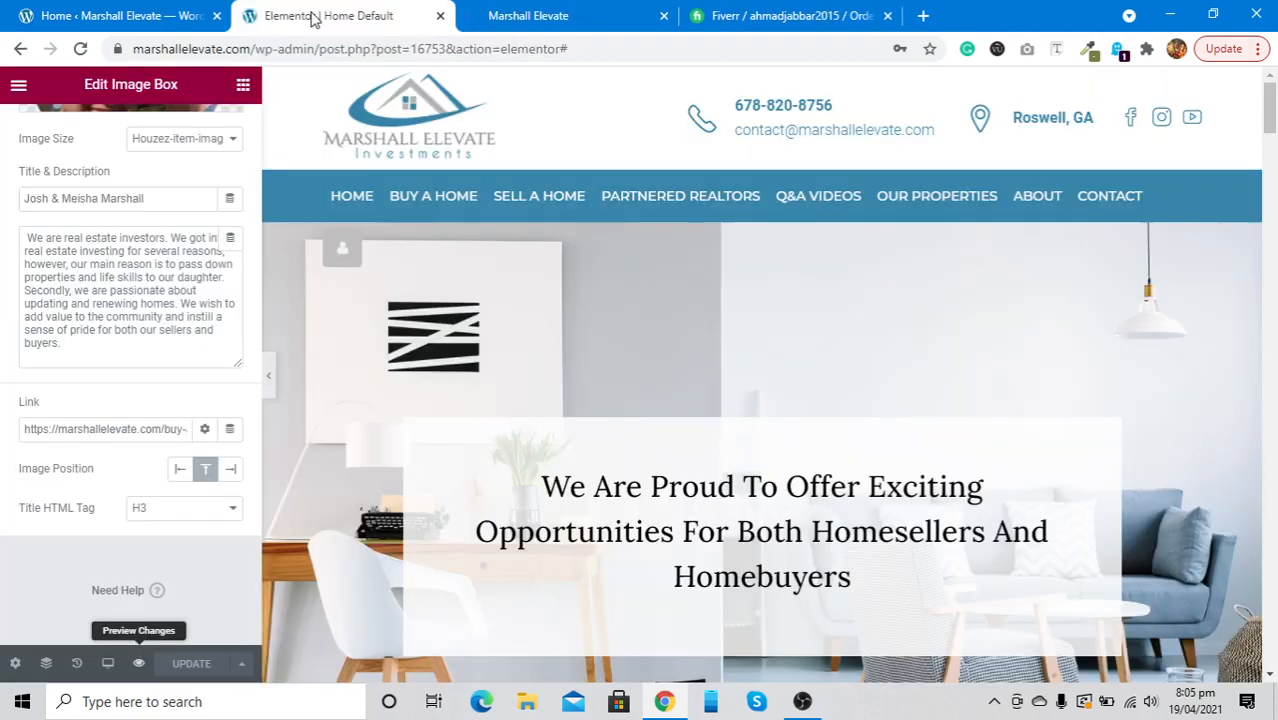
pyautogui.click(556, 12)
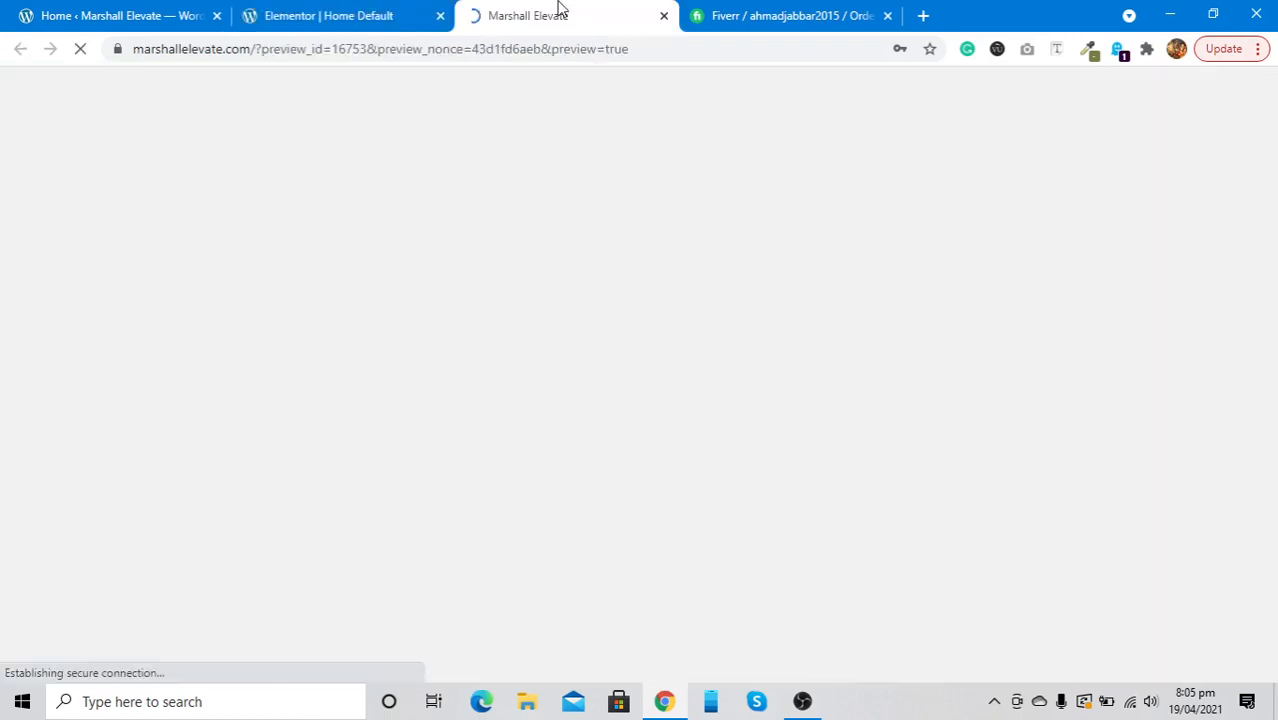
pyautogui.scroll(-10, 394, 399)
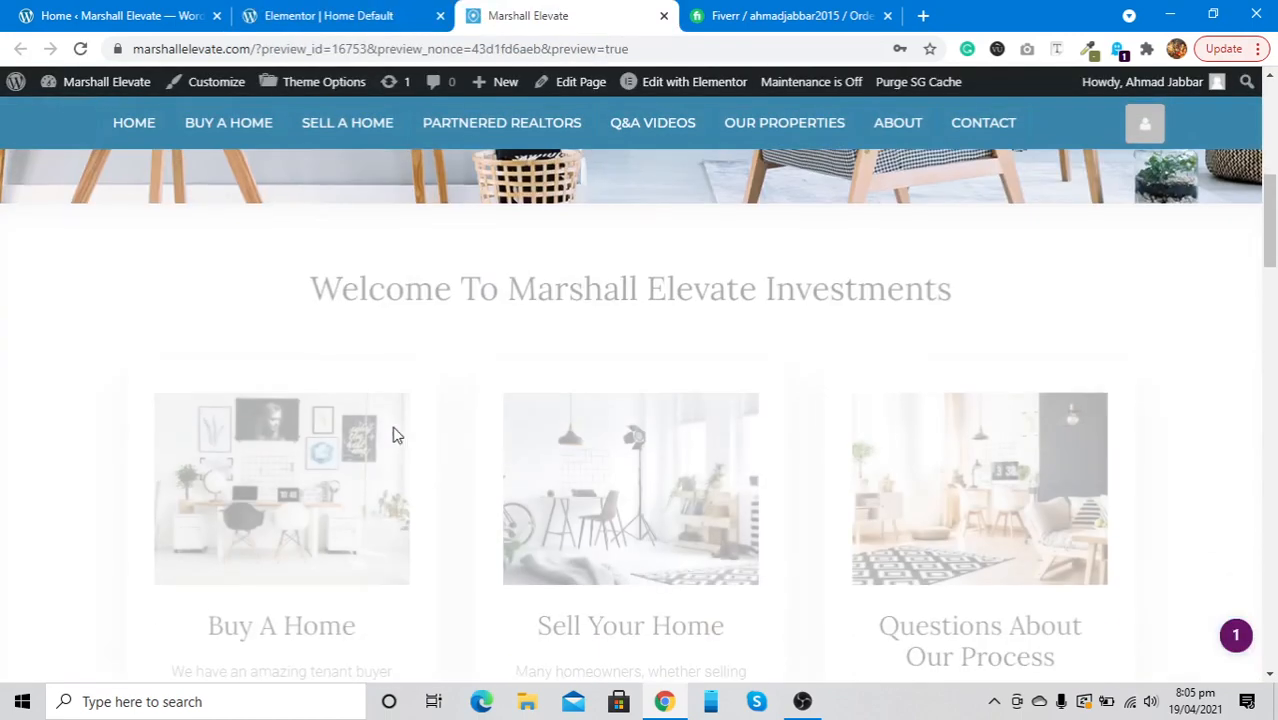
pyautogui.scroll(-4, 394, 434)
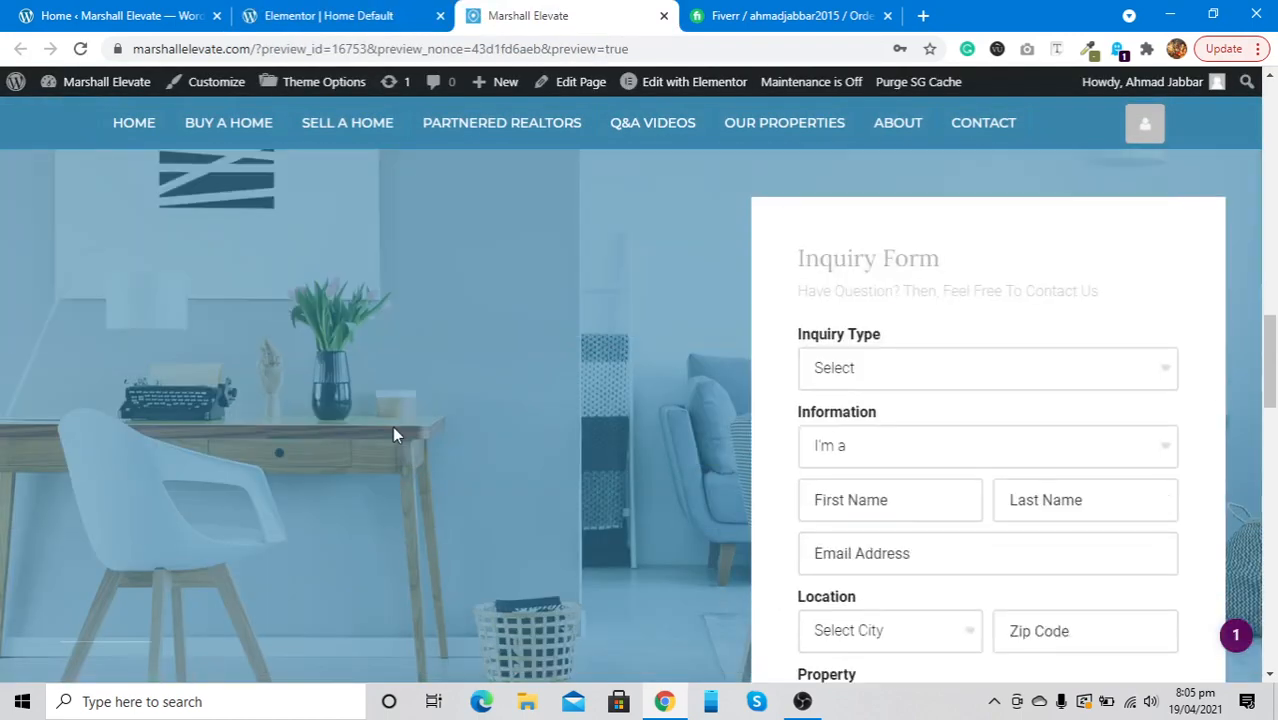
pyautogui.scroll(-8, 394, 434)
pyautogui.scroll(-5, 394, 434)
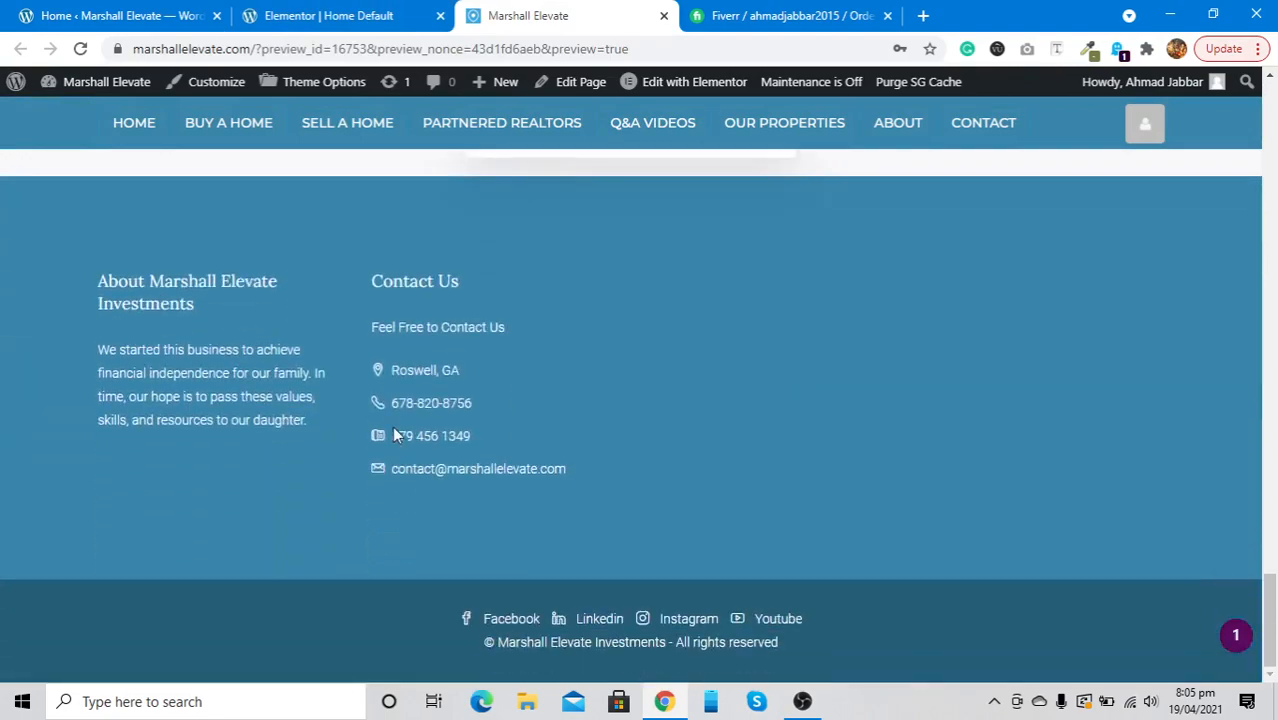
pyautogui.scroll(20, 394, 434)
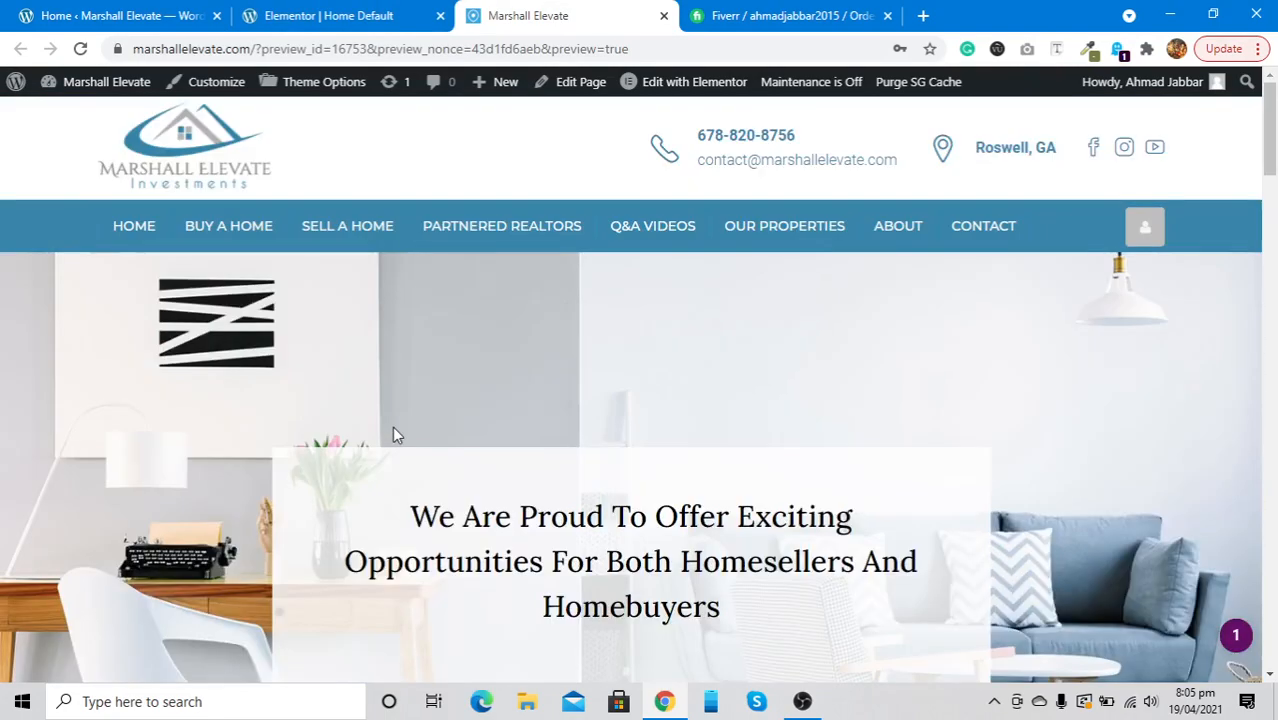
# Step: Open the Buy A Home page from the site preview and review its text, rent-to-own video and footer
pyautogui.click(247, 241)
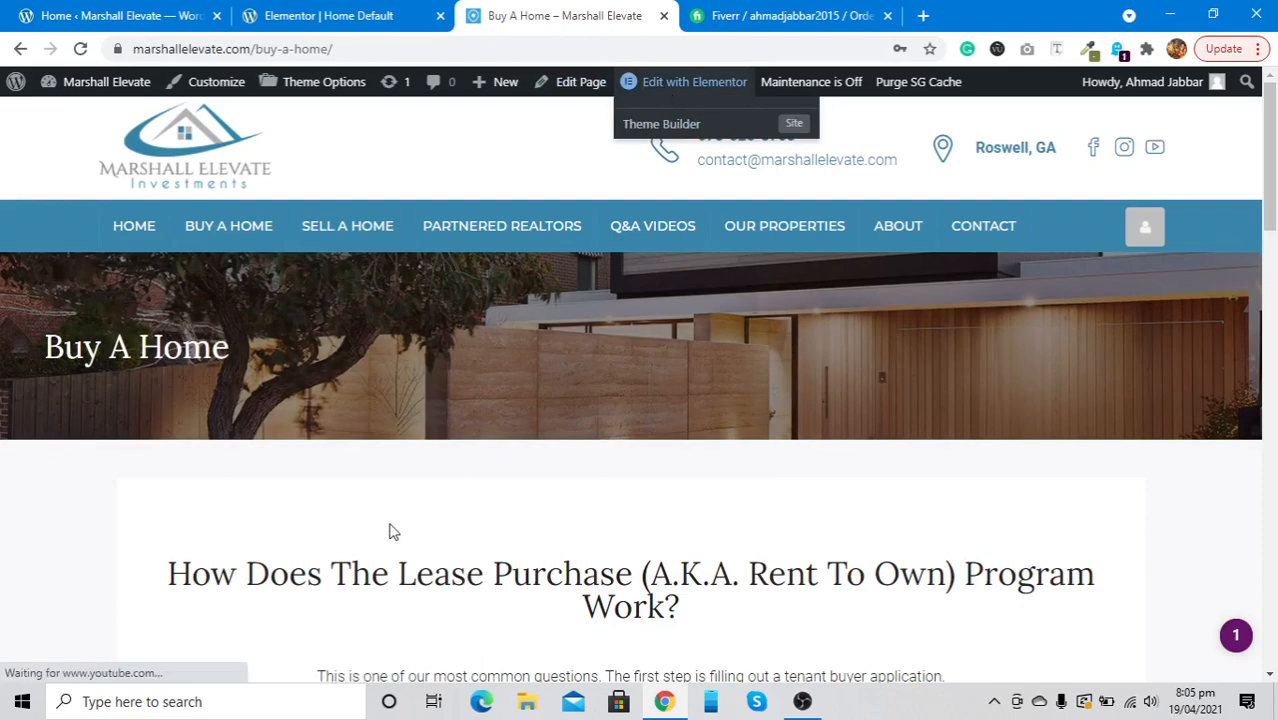
pyautogui.scroll(-4, 391, 531)
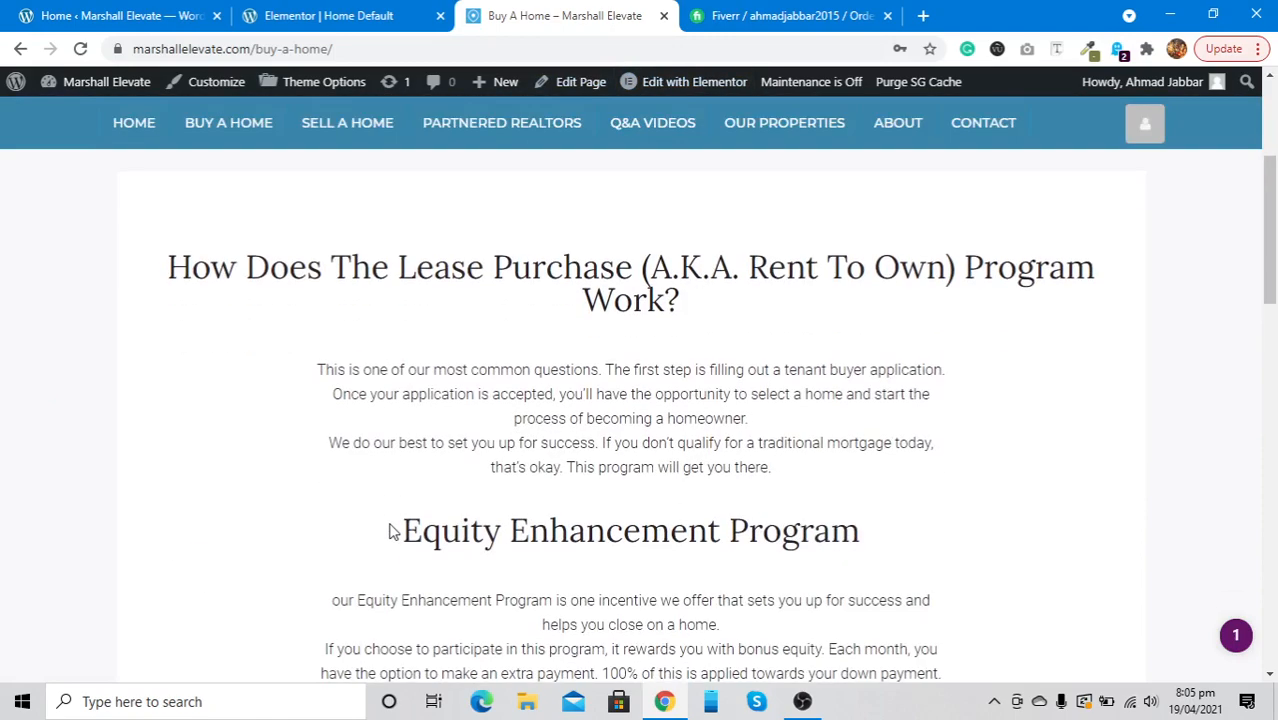
pyautogui.scroll(-8, 391, 531)
pyautogui.scroll(-1, 388, 522)
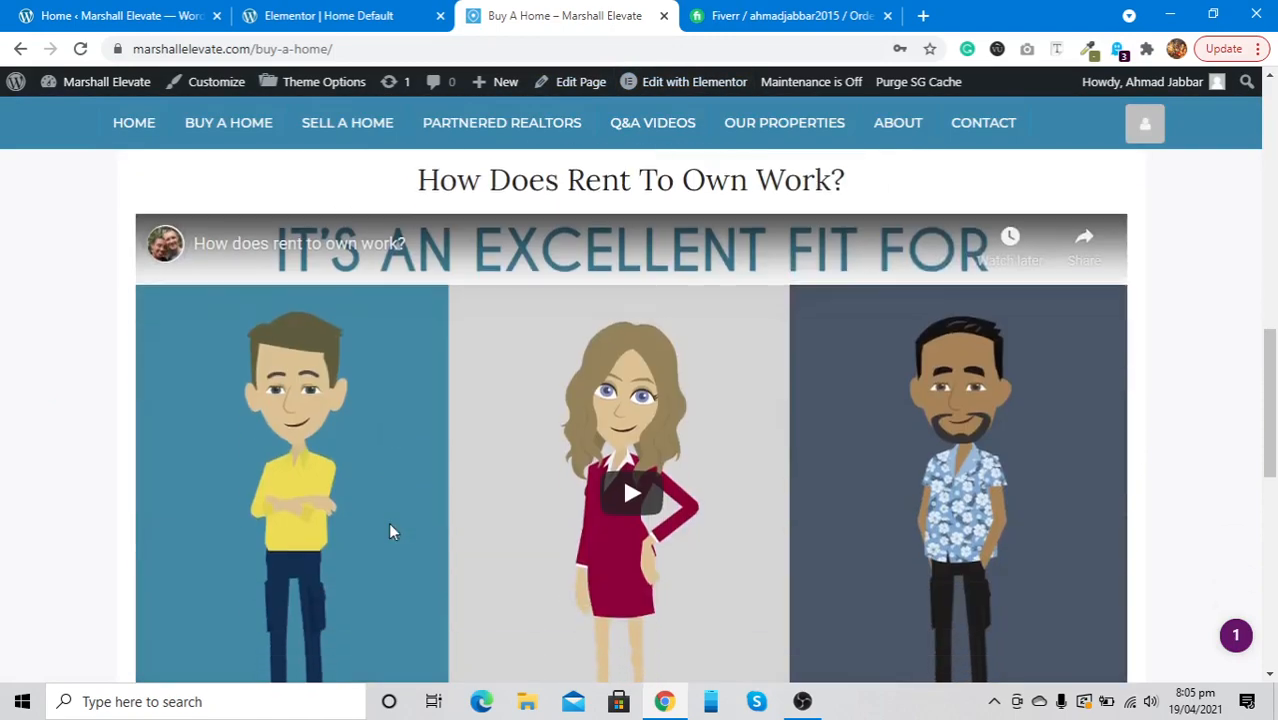
pyautogui.scroll(6, 388, 522)
pyautogui.scroll(-2, 391, 523)
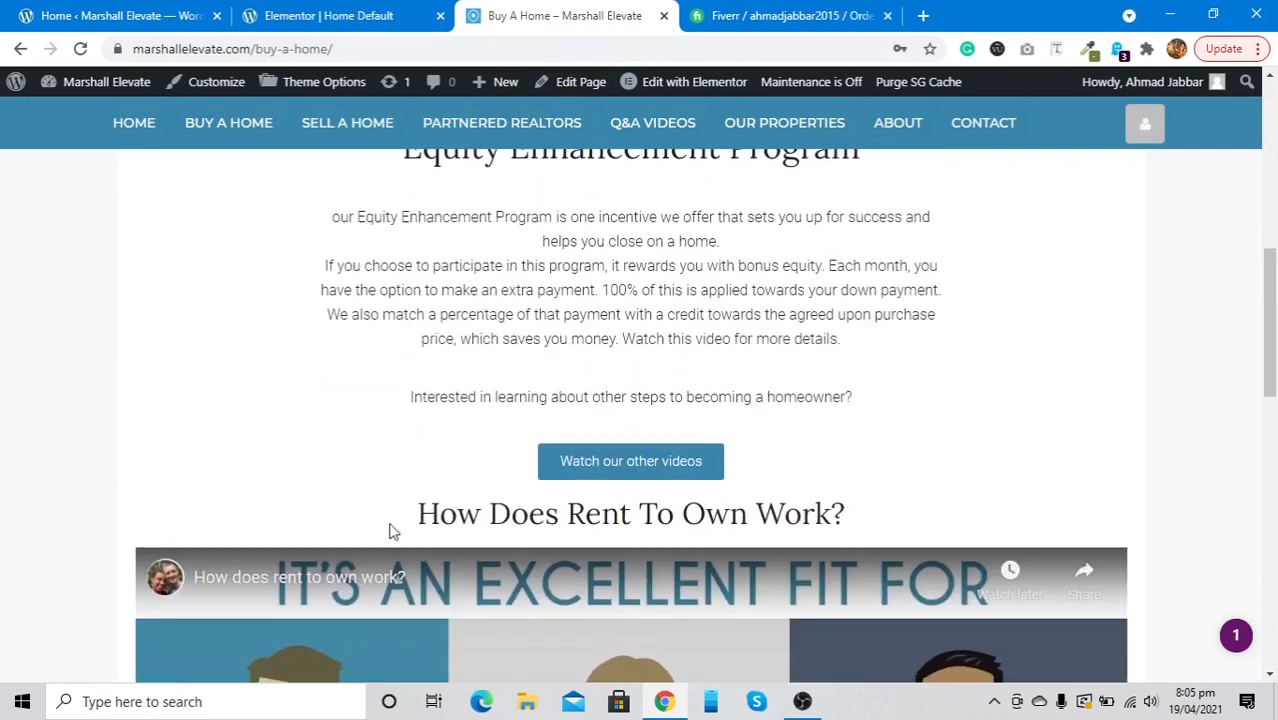
pyautogui.scroll(-15, 620, 370)
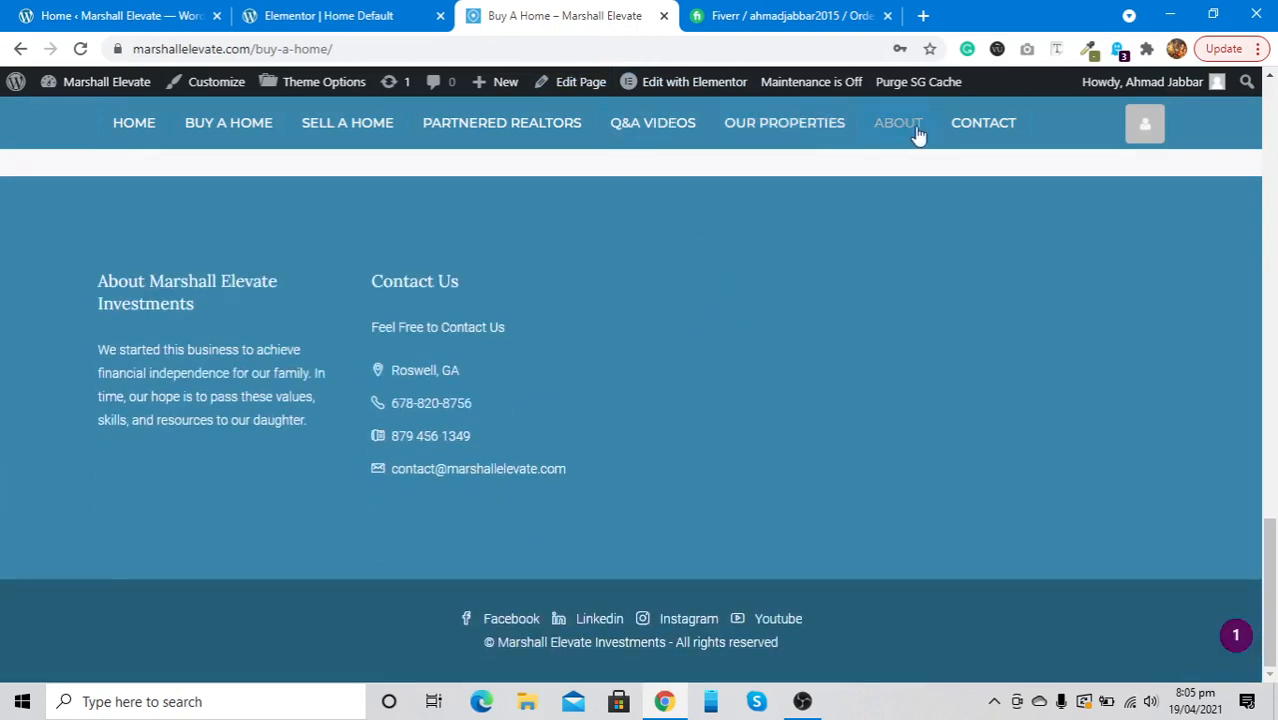
# Step: Go to the site's Contact page and open it for editing in Elementor
pyautogui.click(970, 135)
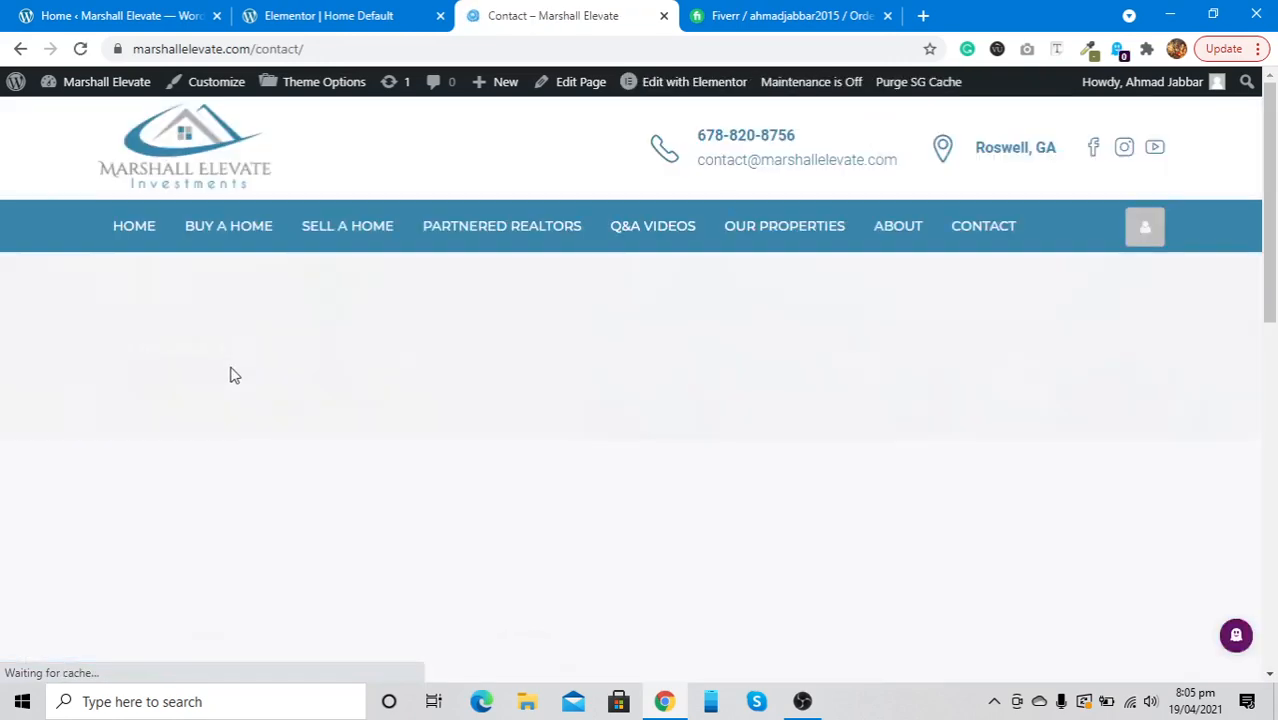
pyautogui.scroll(-3, 230, 365)
pyautogui.scroll(1, 232, 375)
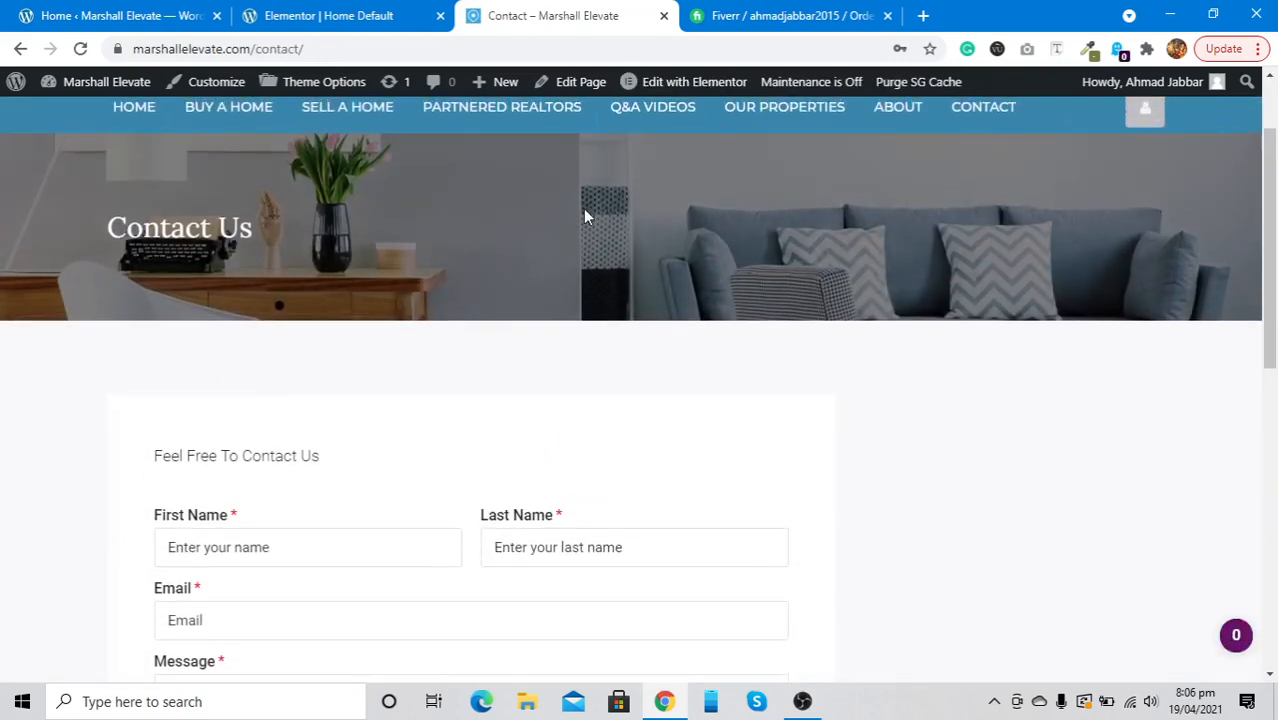
pyautogui.click(677, 98)
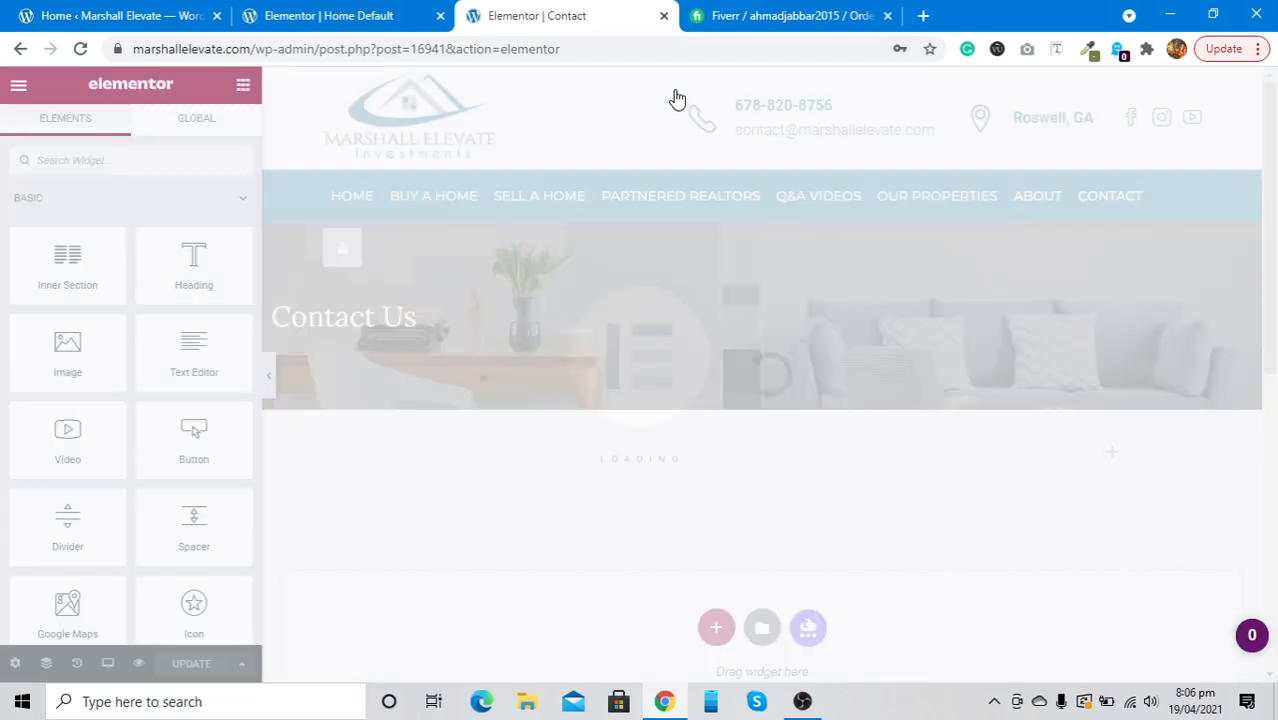
# Step: Open the Contact Form widget's email settings and examine the recipient, subject, Cc and Bcc fields at a magnified view
pyautogui.scroll(-3, 679, 382)
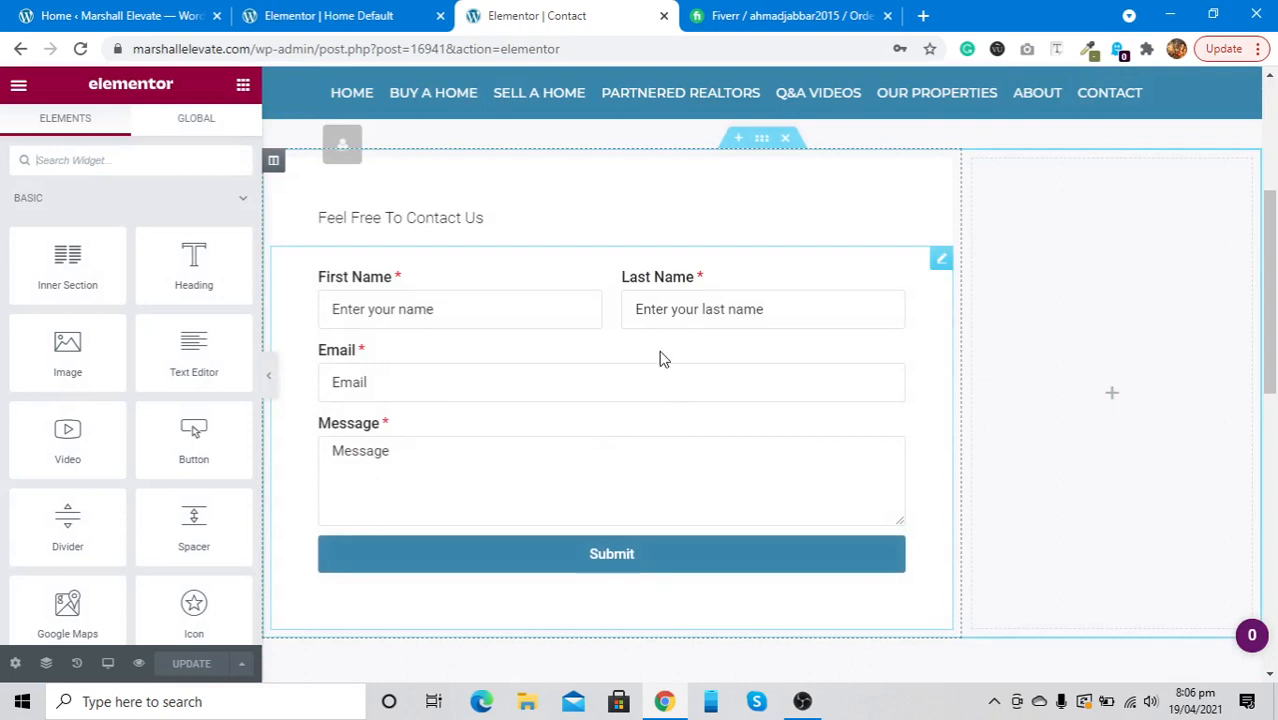
pyautogui.click(660, 358)
pyautogui.scroll(-5, 91, 428)
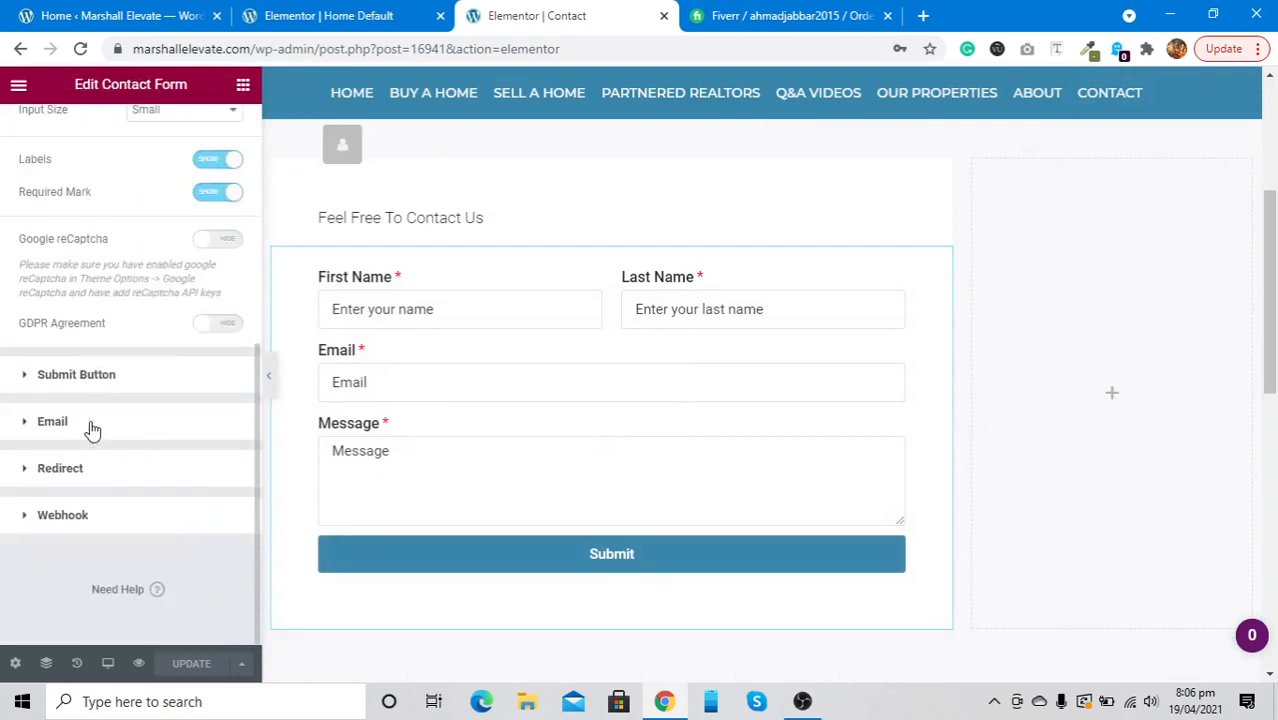
pyautogui.click(55, 423)
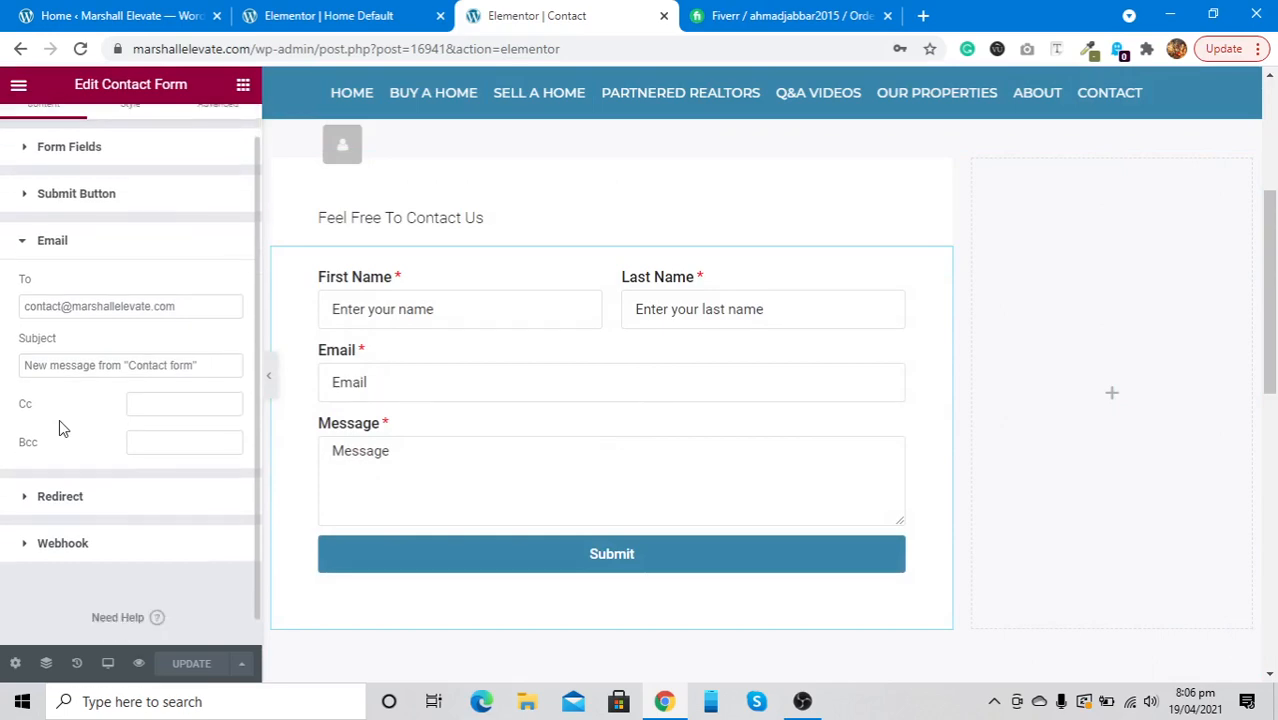
pyautogui.hotkey('ctrl', '+')
pyautogui.hotkey('ctrl', '+')
pyautogui.hotkey('ctrl', '+')
pyautogui.hotkey('ctrl', '+')
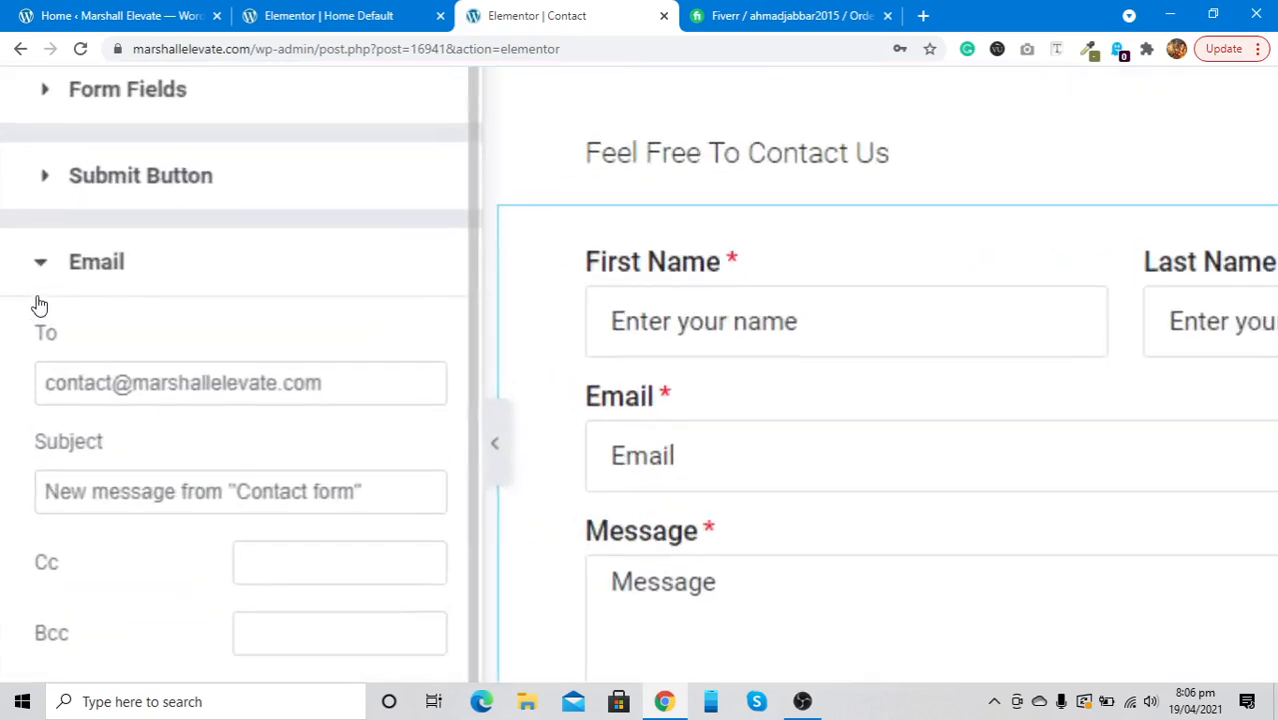
pyautogui.hotkey('ctrl', '0')
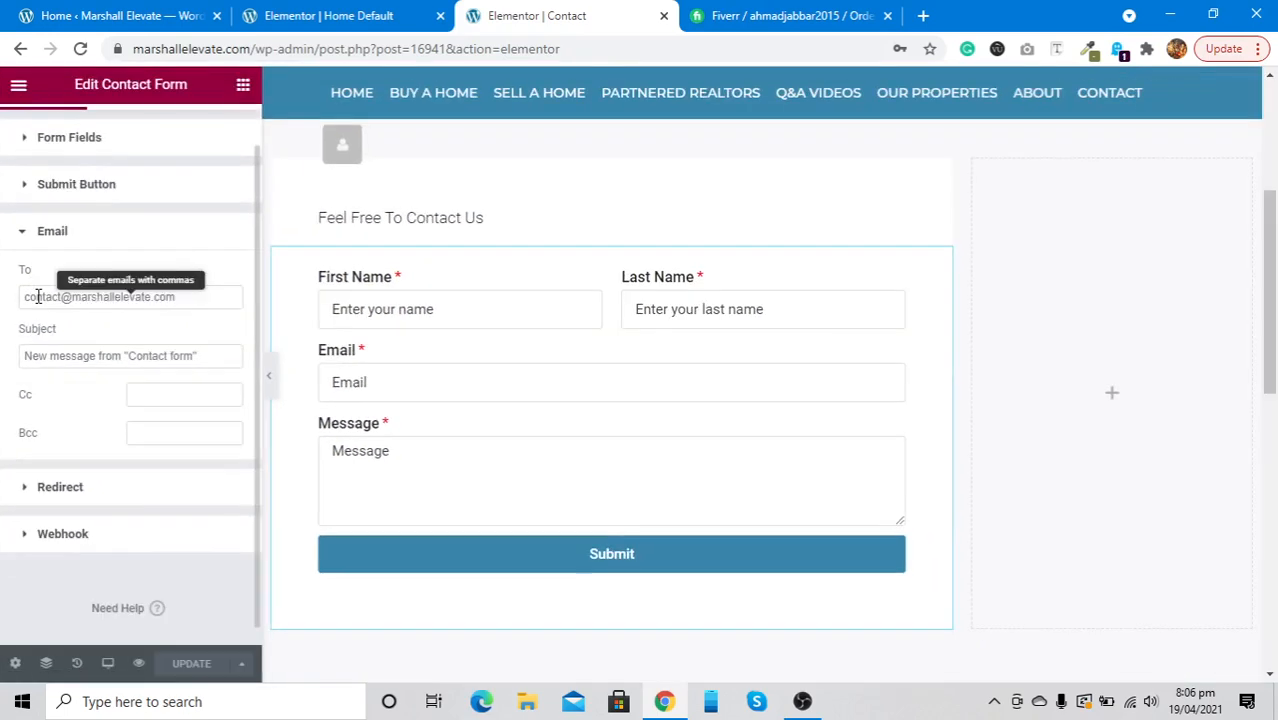
# Step: Look over the Contact page's banner and form, including with the editor panel hidden, and close the page's editor
pyautogui.scroll(3, 340, 455)
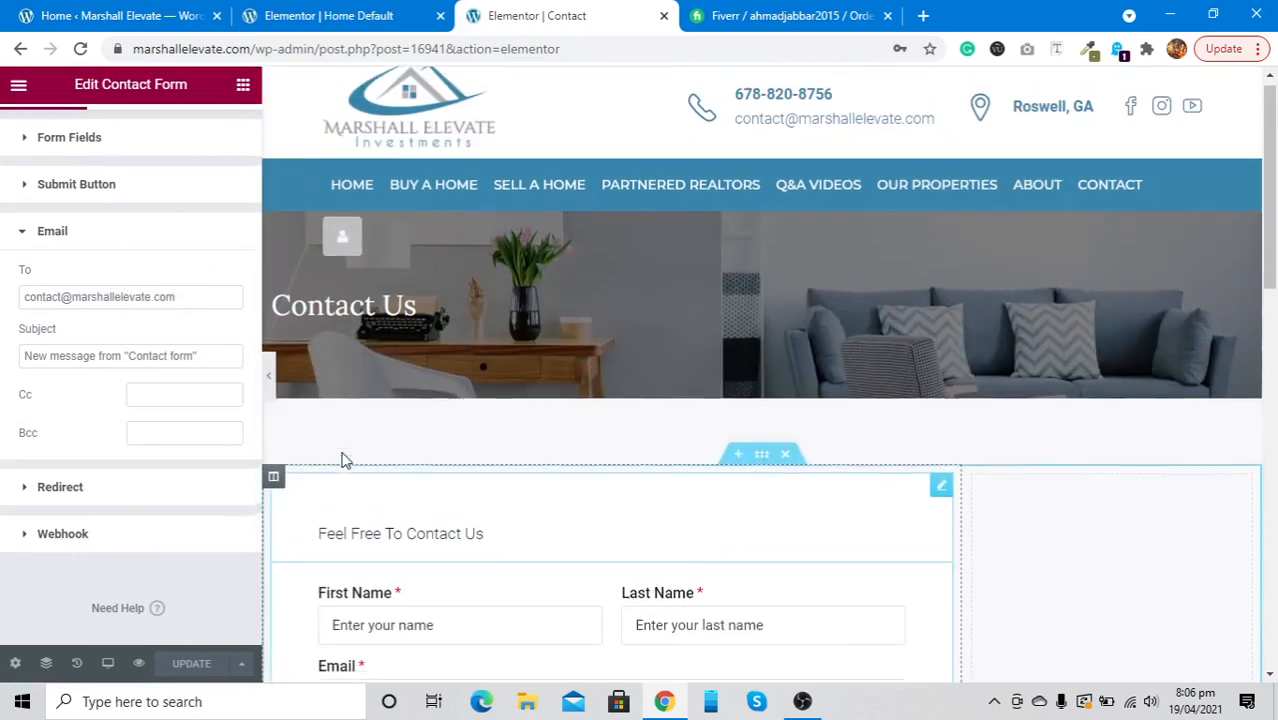
pyautogui.scroll(-6, 340, 455)
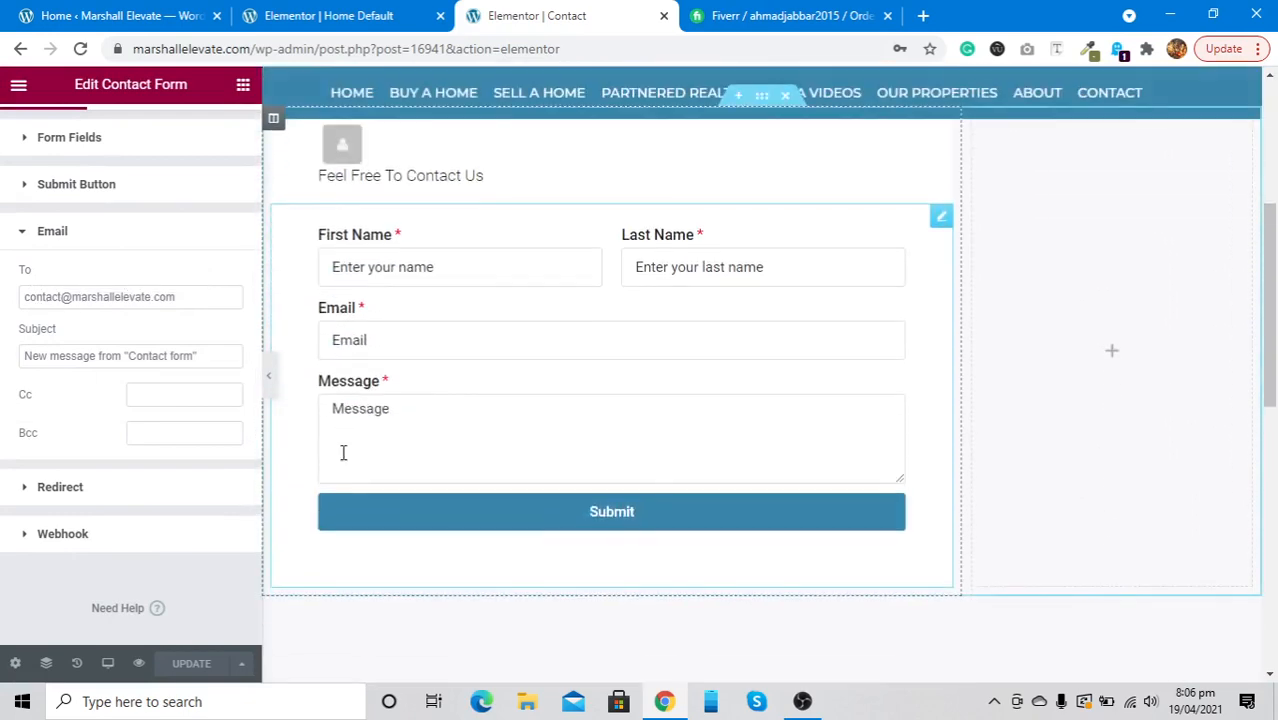
pyautogui.scroll(2, 340, 457)
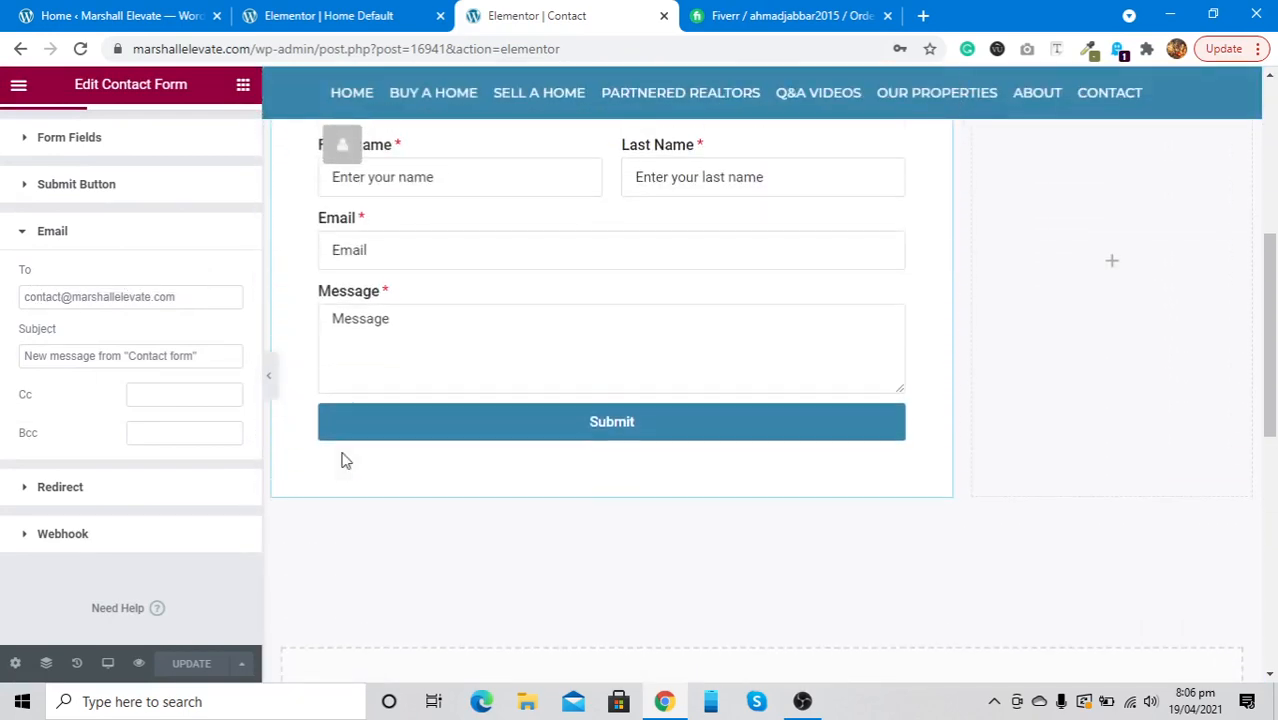
pyautogui.click(268, 377)
pyautogui.scroll(2, 271, 386)
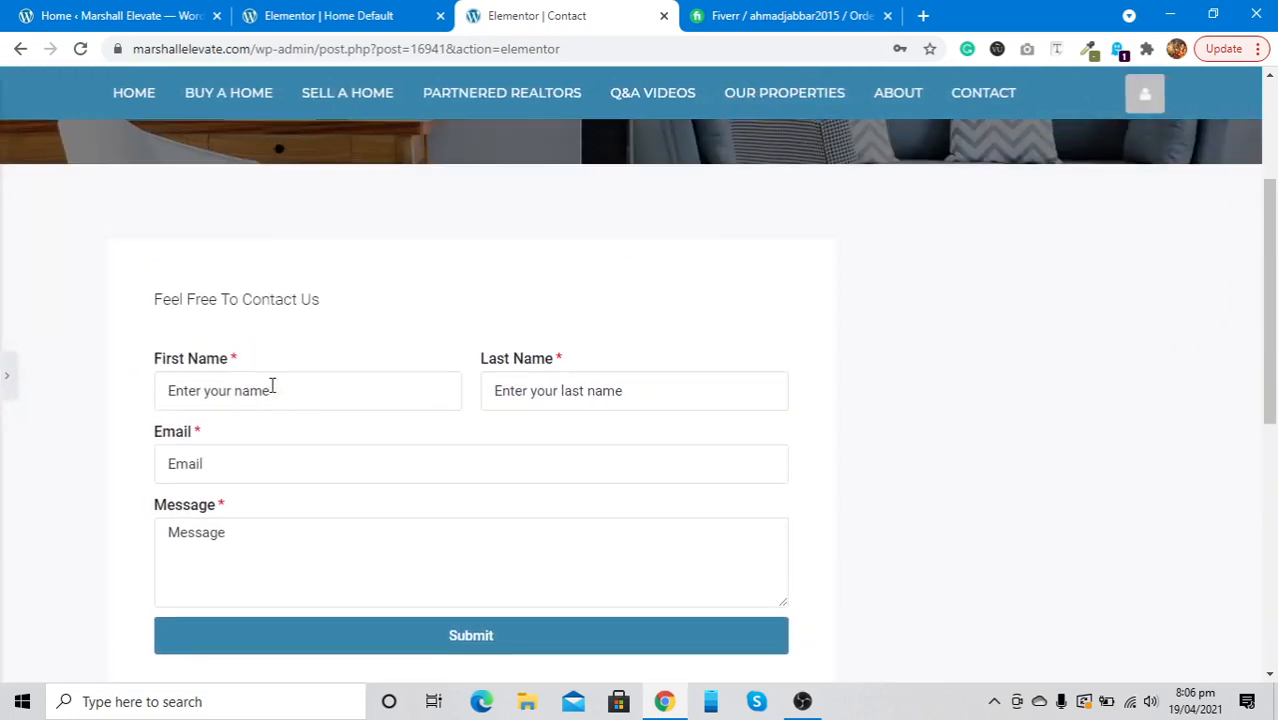
pyautogui.scroll(-1, 271, 386)
pyautogui.scroll(4, 271, 386)
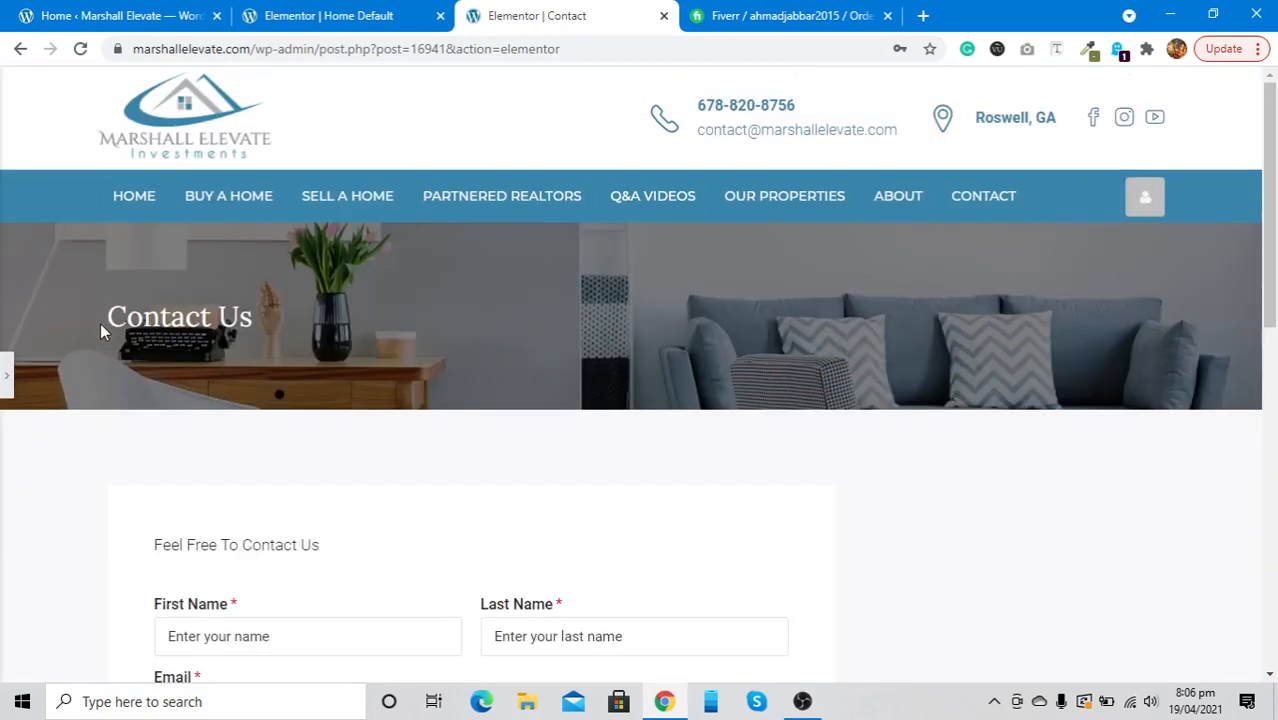
pyautogui.click(662, 17)
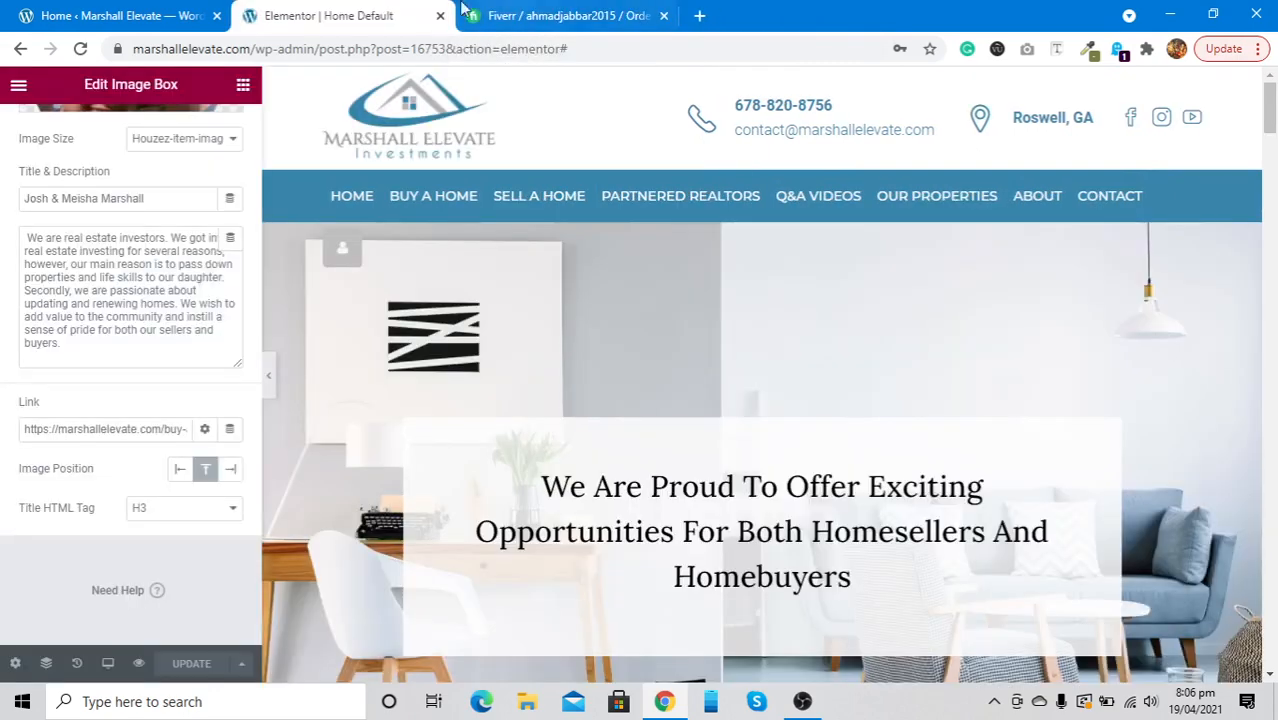
# Step: Preview the homepage again, open the Q&A Videos page from it and view that page's content
pyautogui.click(138, 664)
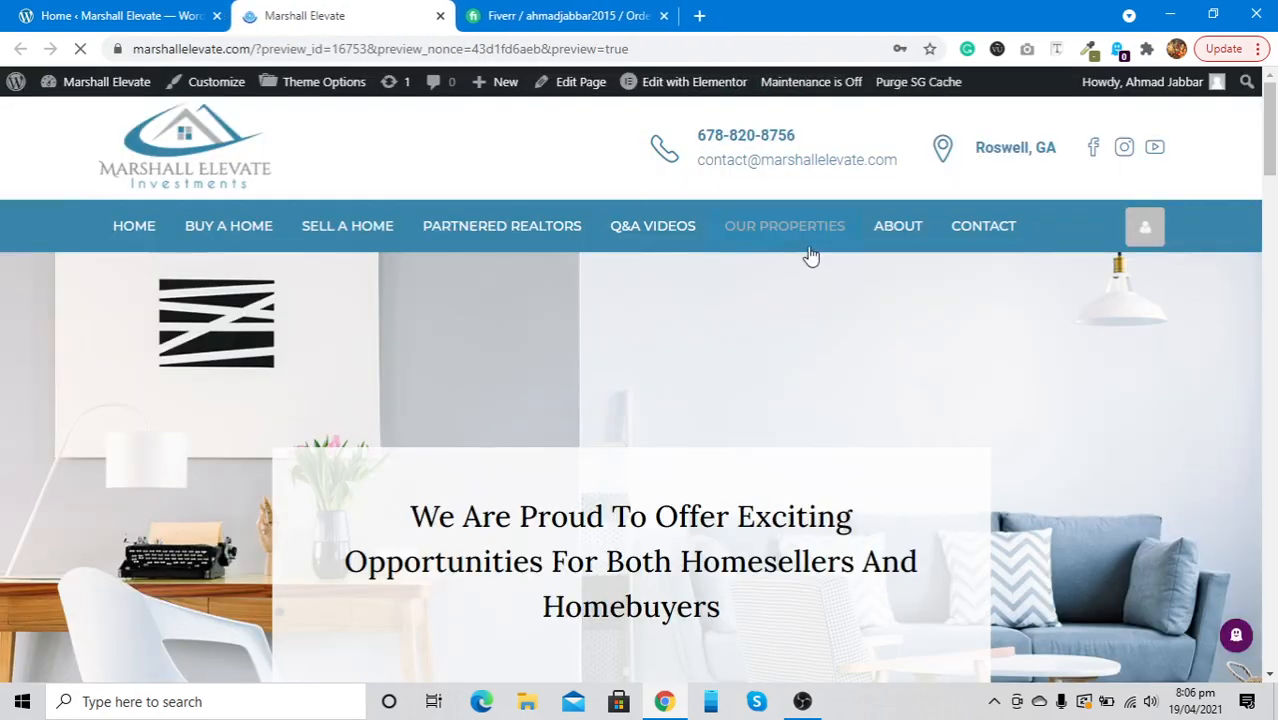
pyautogui.click(642, 224)
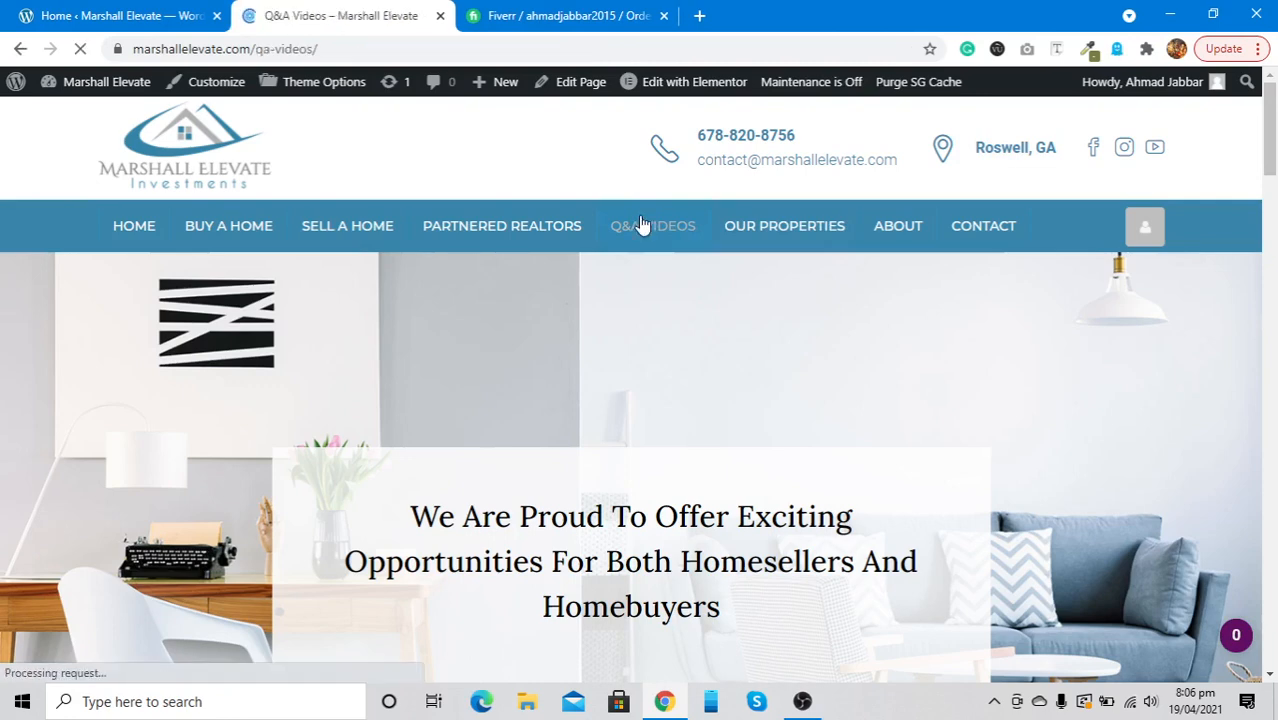
pyautogui.scroll(-5, 533, 445)
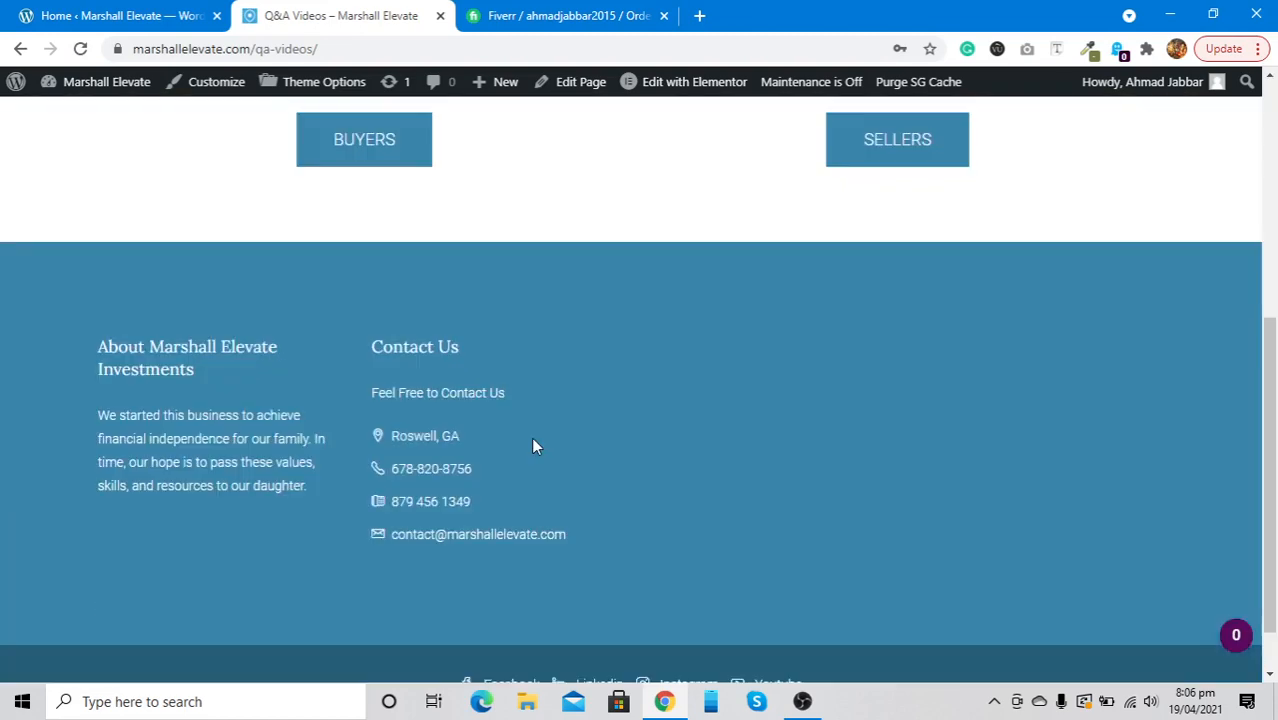
# Step: Go to the Buyers Q&A page from the Q&A Videos page and open it for editing in Elementor
pyautogui.scroll(2, 533, 445)
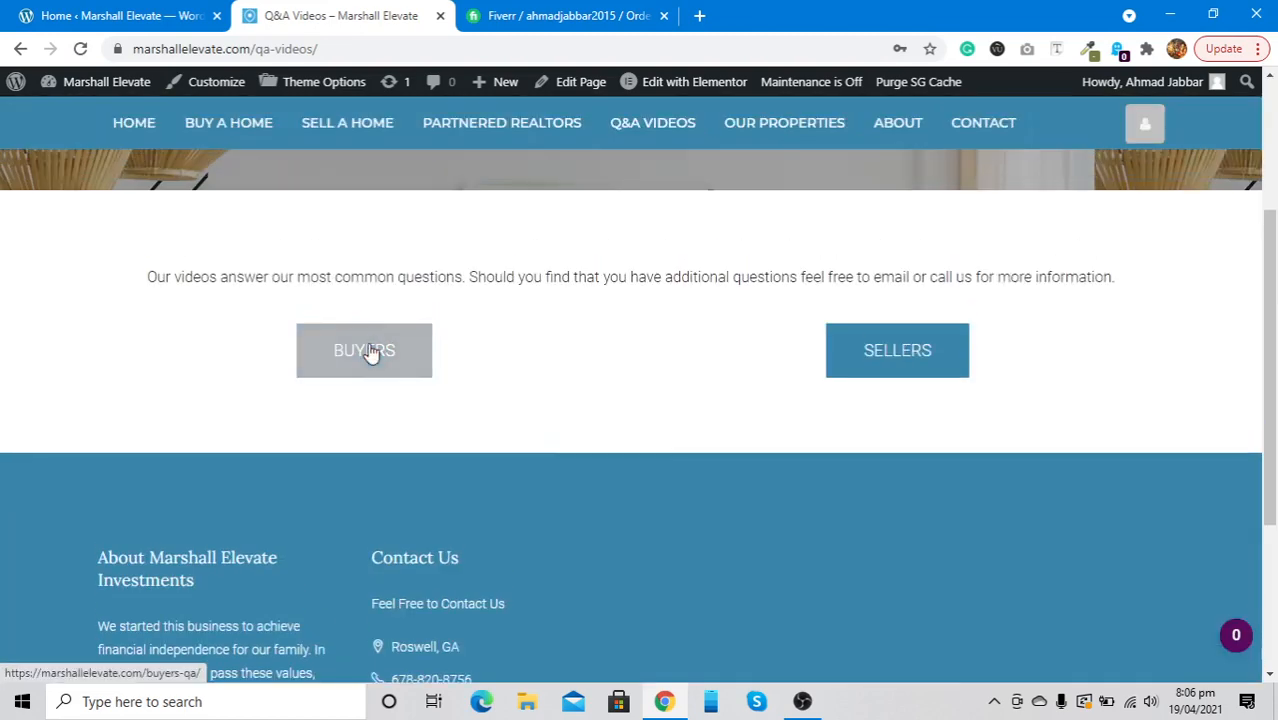
pyautogui.click(371, 353)
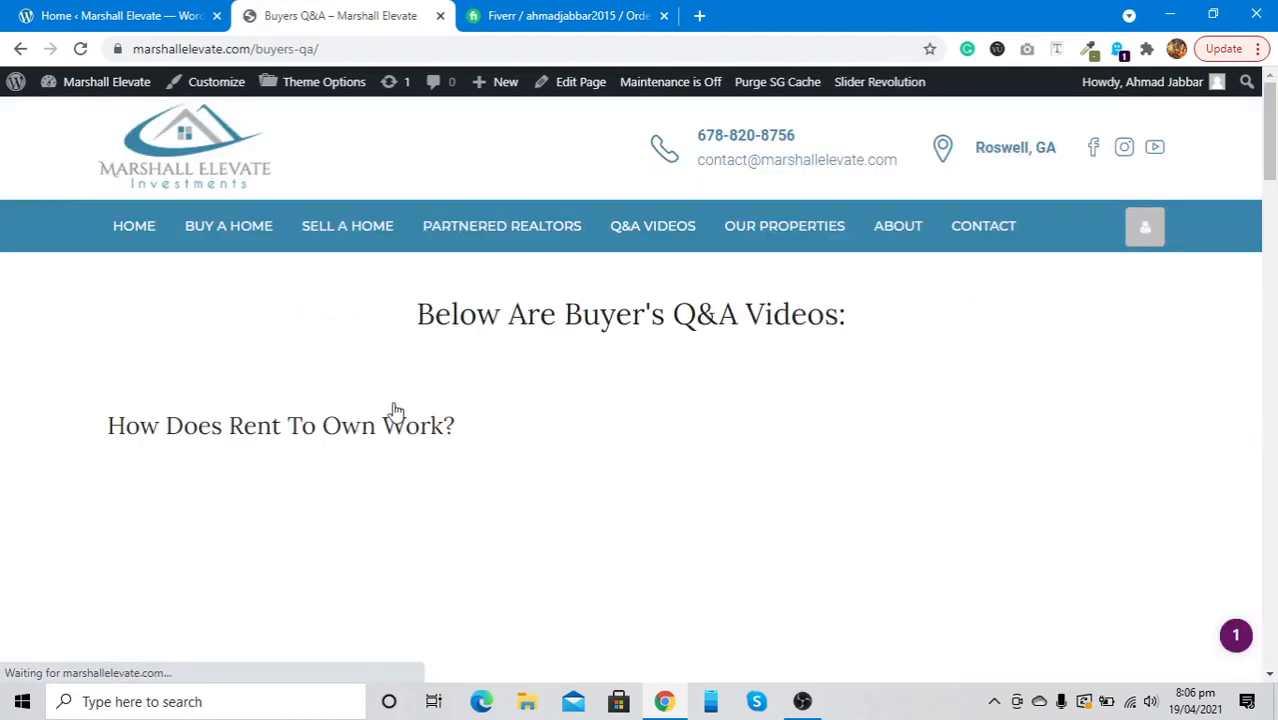
pyautogui.scroll(-6, 404, 450)
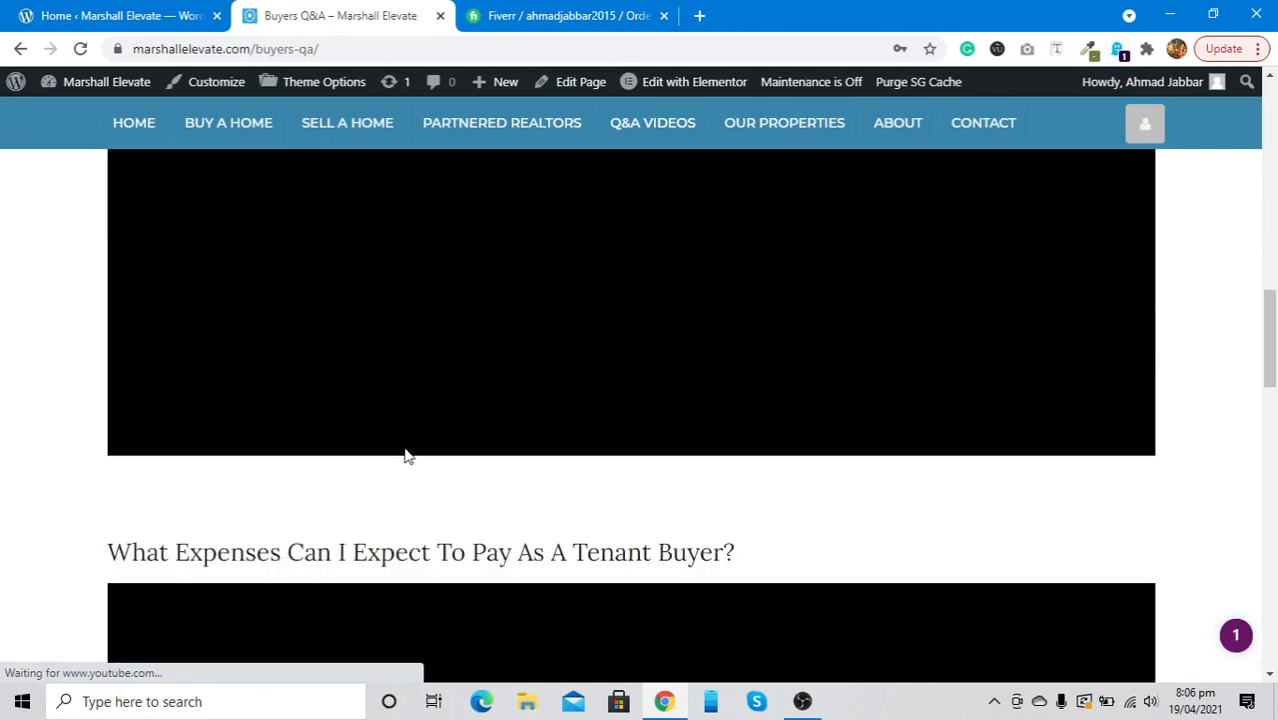
pyautogui.scroll(10, 404, 455)
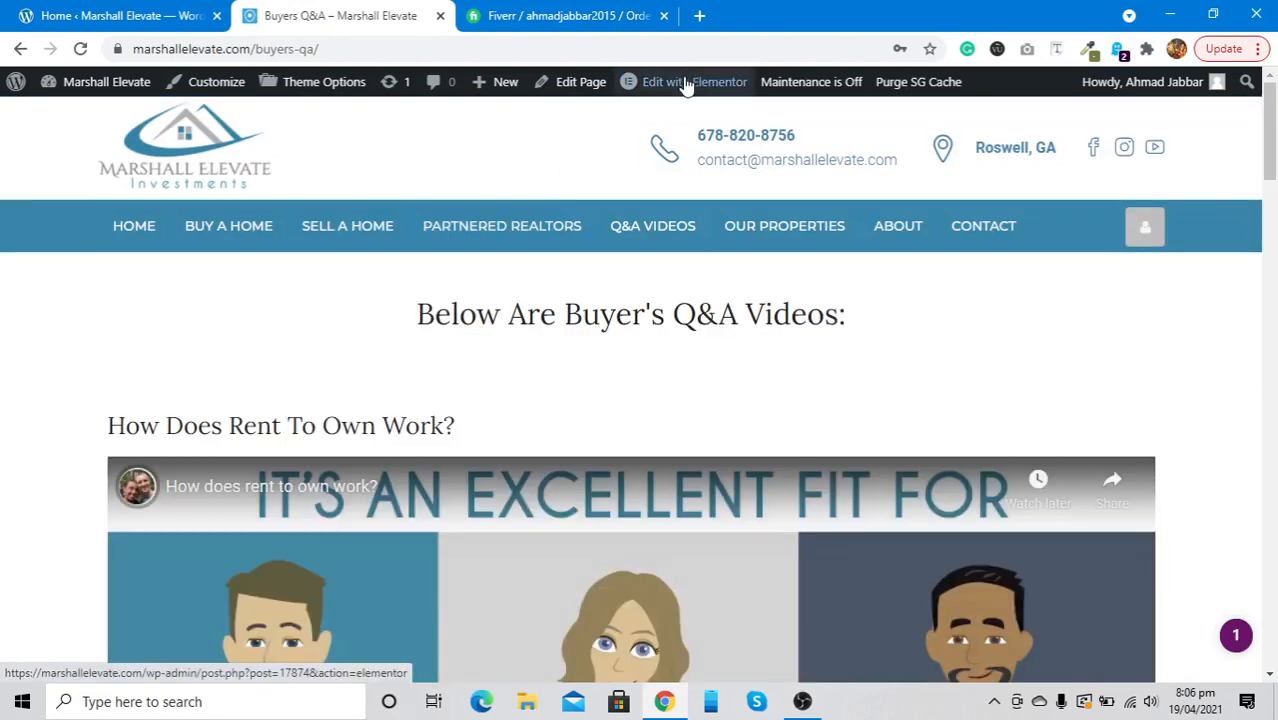
pyautogui.click(687, 82)
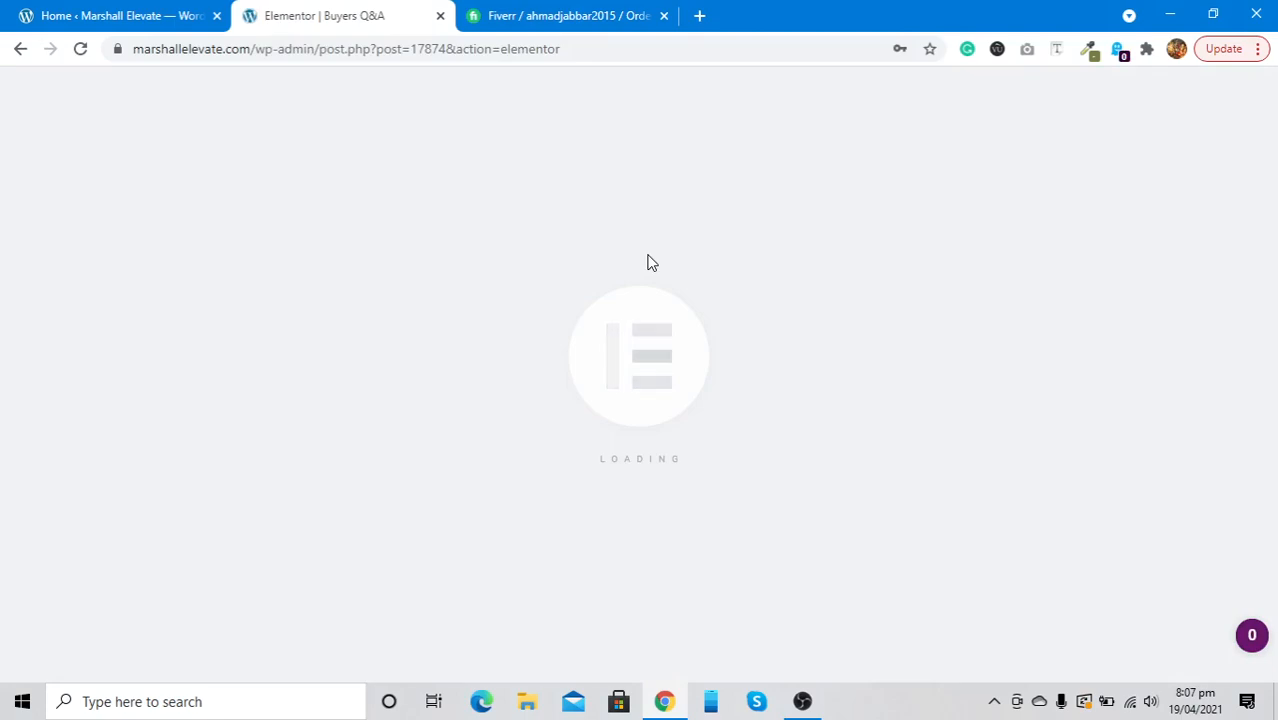
# Step: Add a Heading widget below the page's last video, "How Does Equity Enhancement Work?", and a Video widget under that heading
pyautogui.scroll(-3, 648, 263)
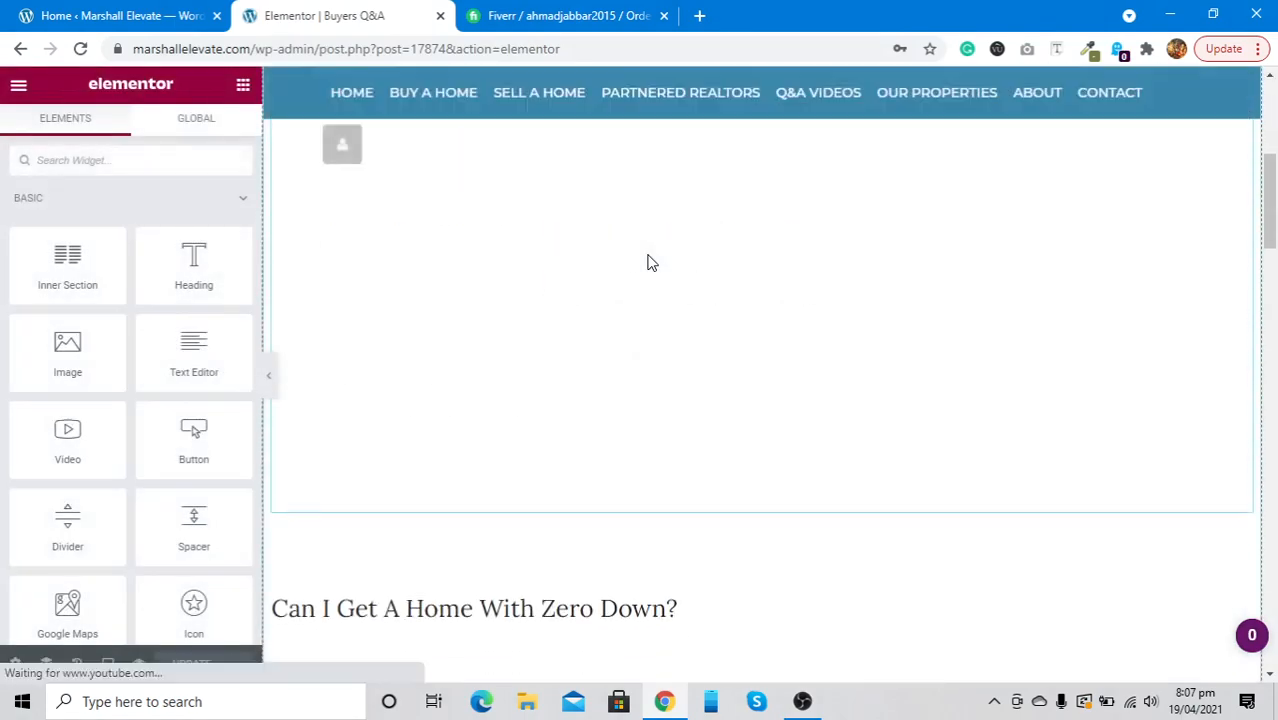
pyautogui.scroll(-10, 648, 263)
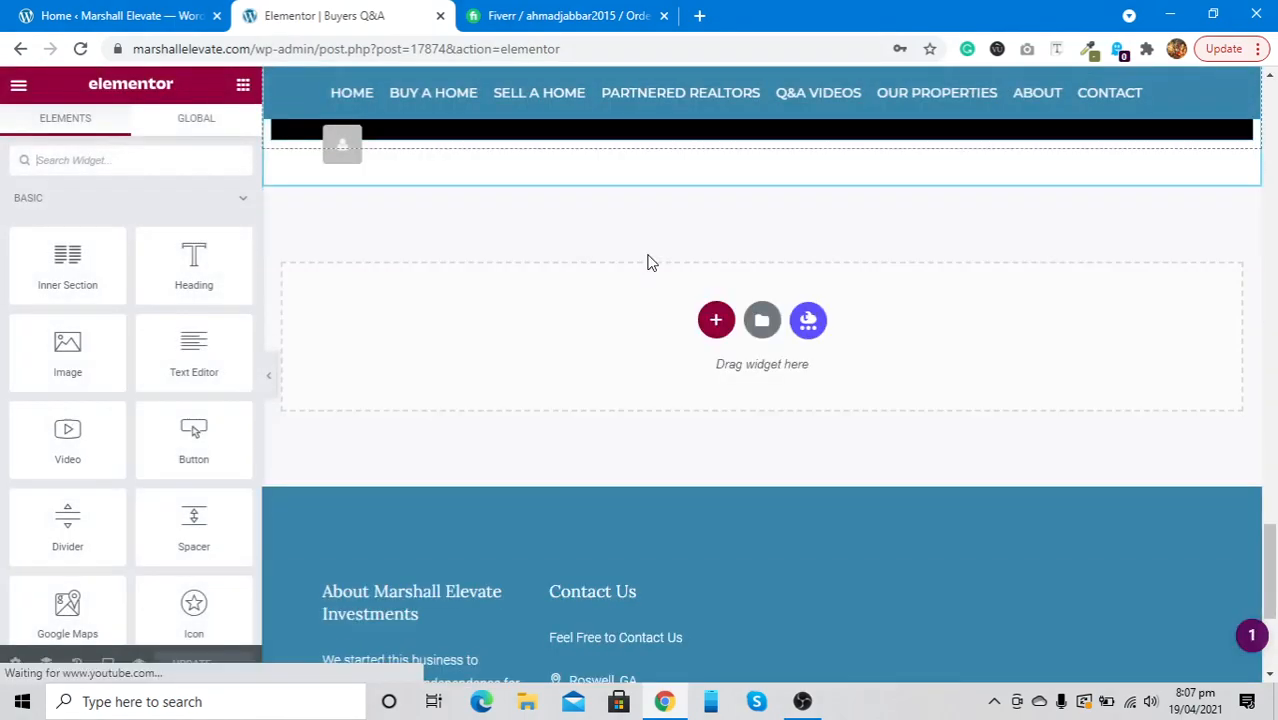
pyautogui.scroll(8, 648, 262)
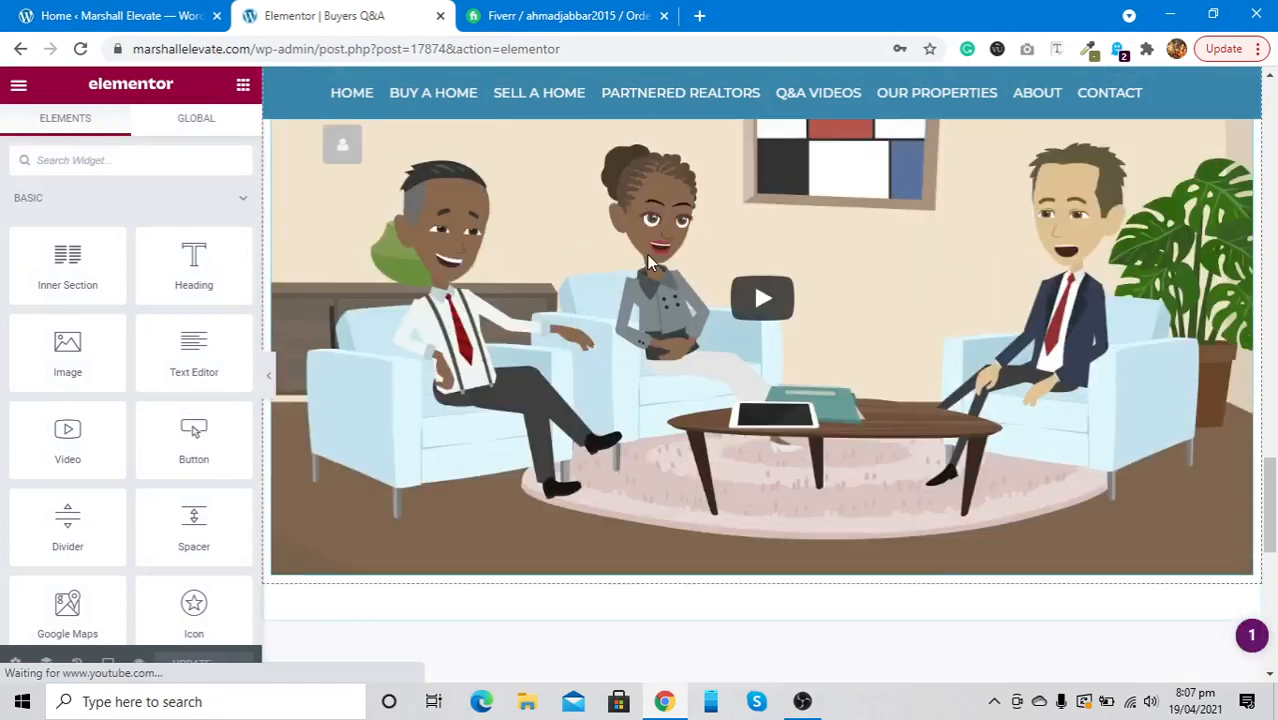
pyautogui.scroll(1, 648, 263)
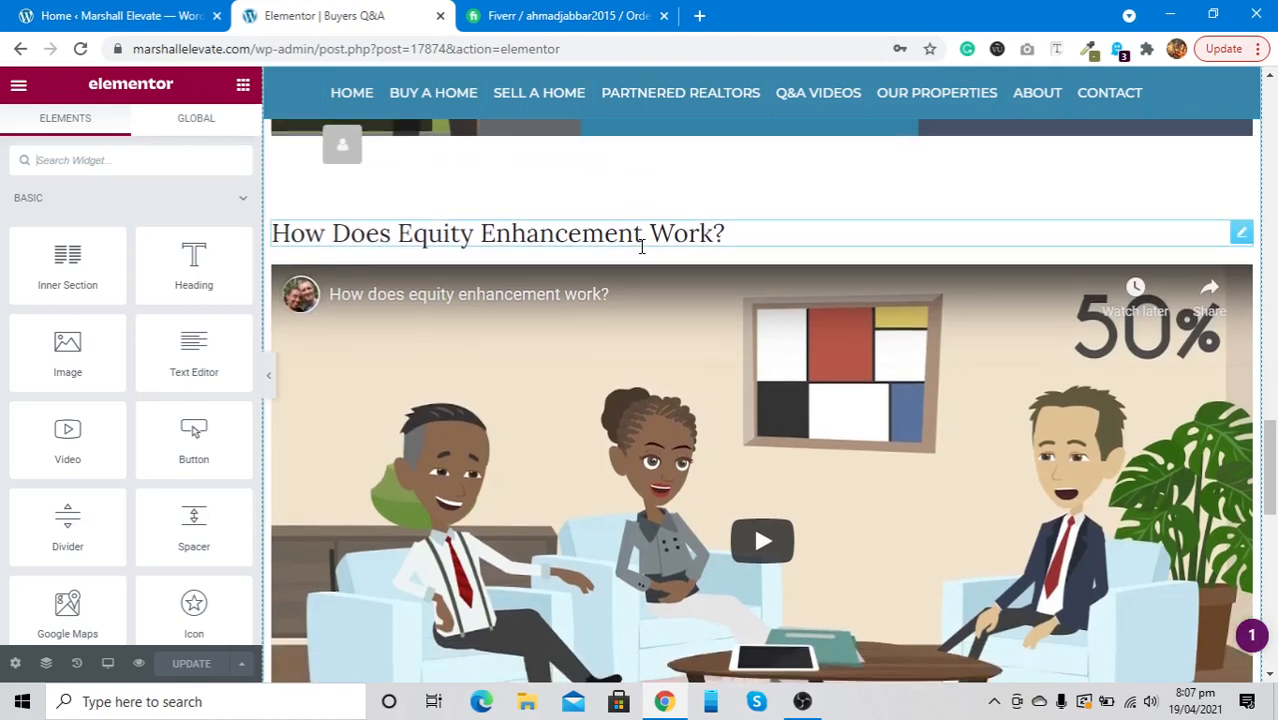
pyautogui.scroll(-1, 642, 246)
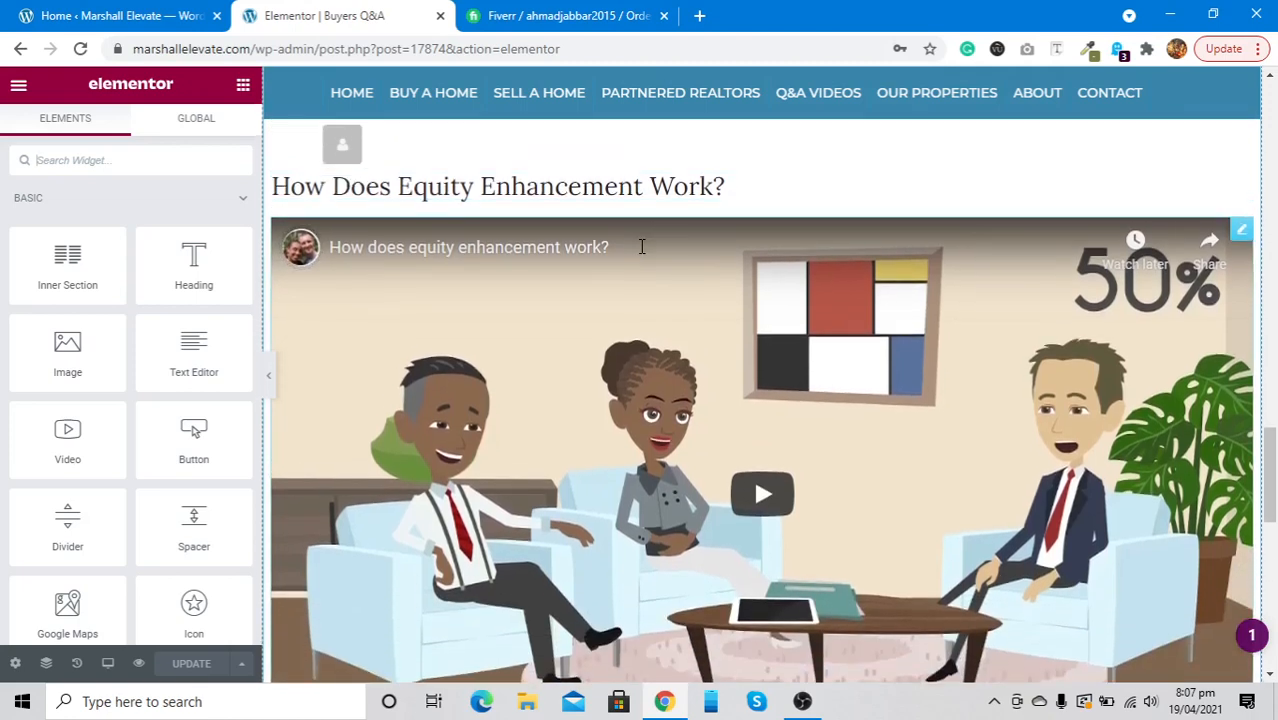
pyautogui.scroll(-4, 642, 246)
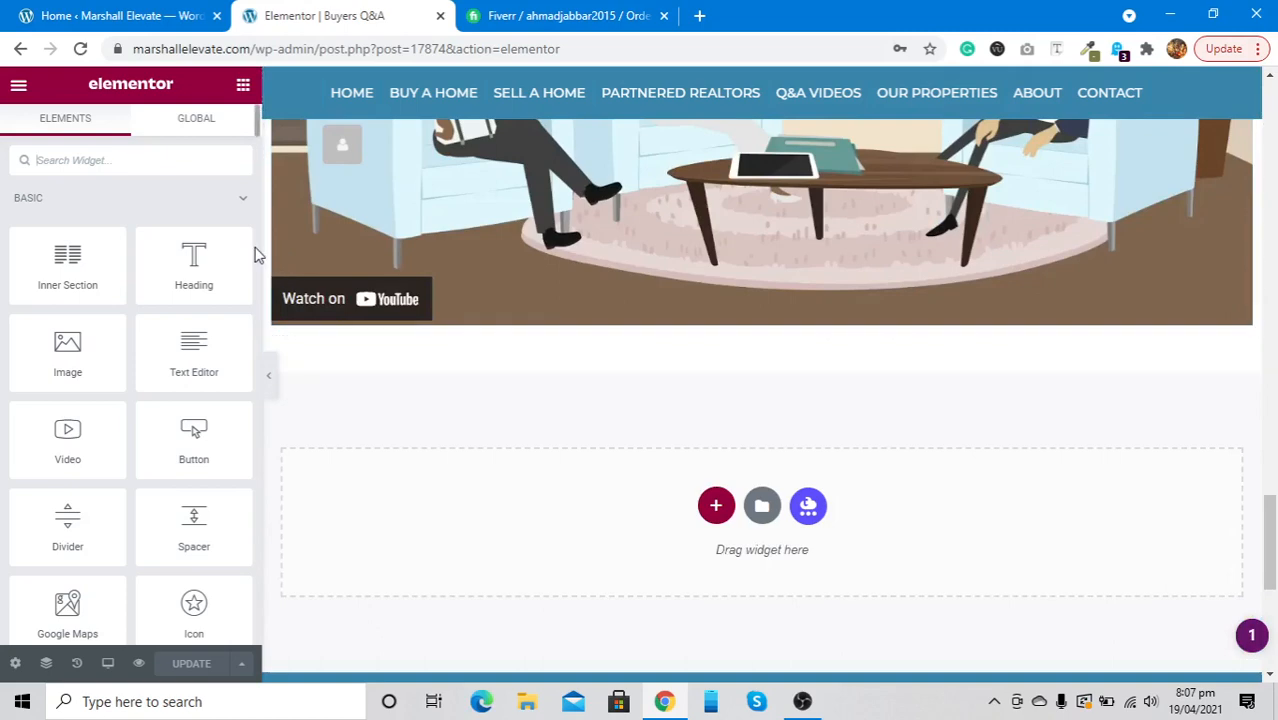
pyautogui.moveTo(216, 258); pyautogui.dragTo(394, 325)
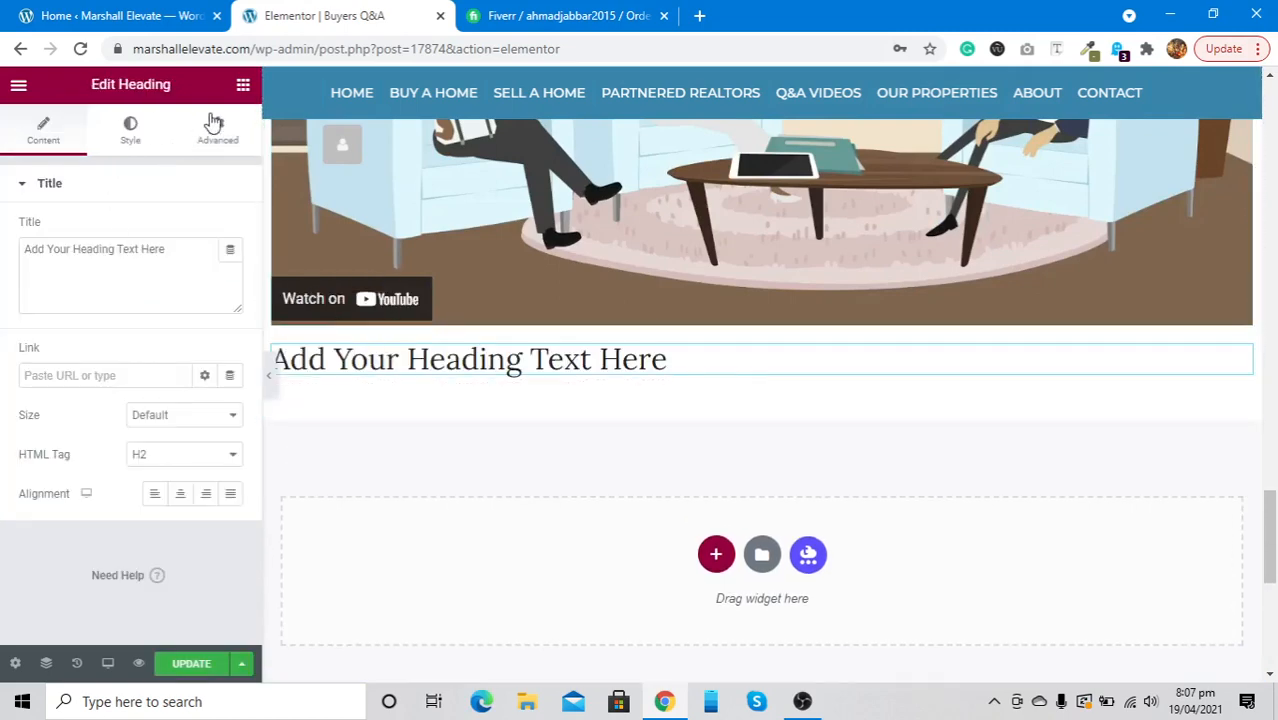
pyautogui.click(242, 84)
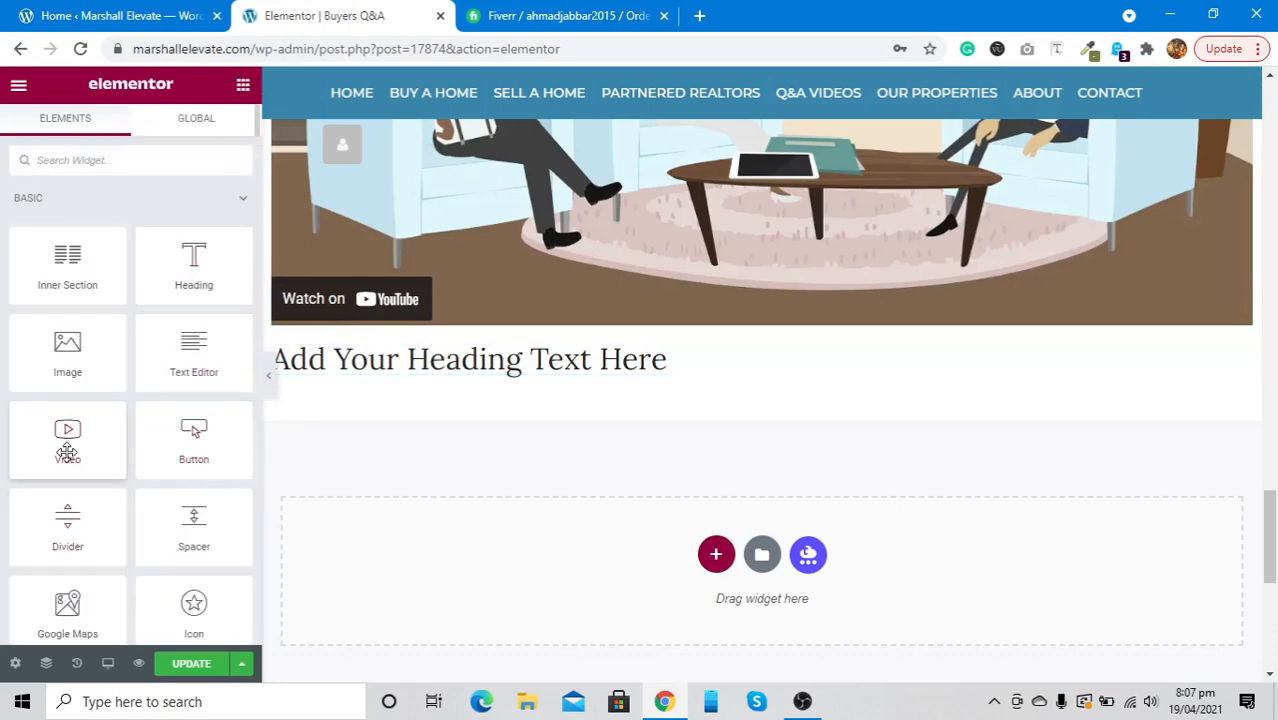
pyautogui.moveTo(67, 452); pyautogui.dragTo(425, 380)
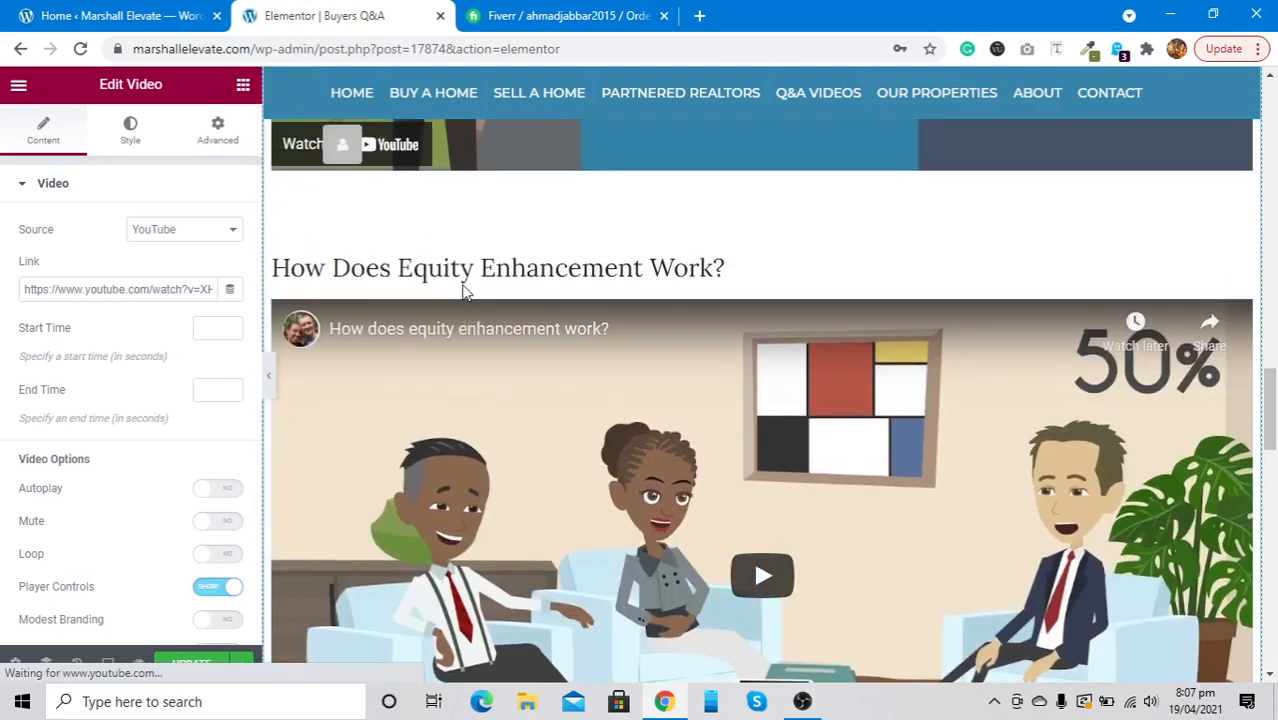
# Step: Copy the "How Does Equity Enhancement Work?" heading and apply its style to the placeholder heading below the video
pyautogui.rightClick(457, 274)
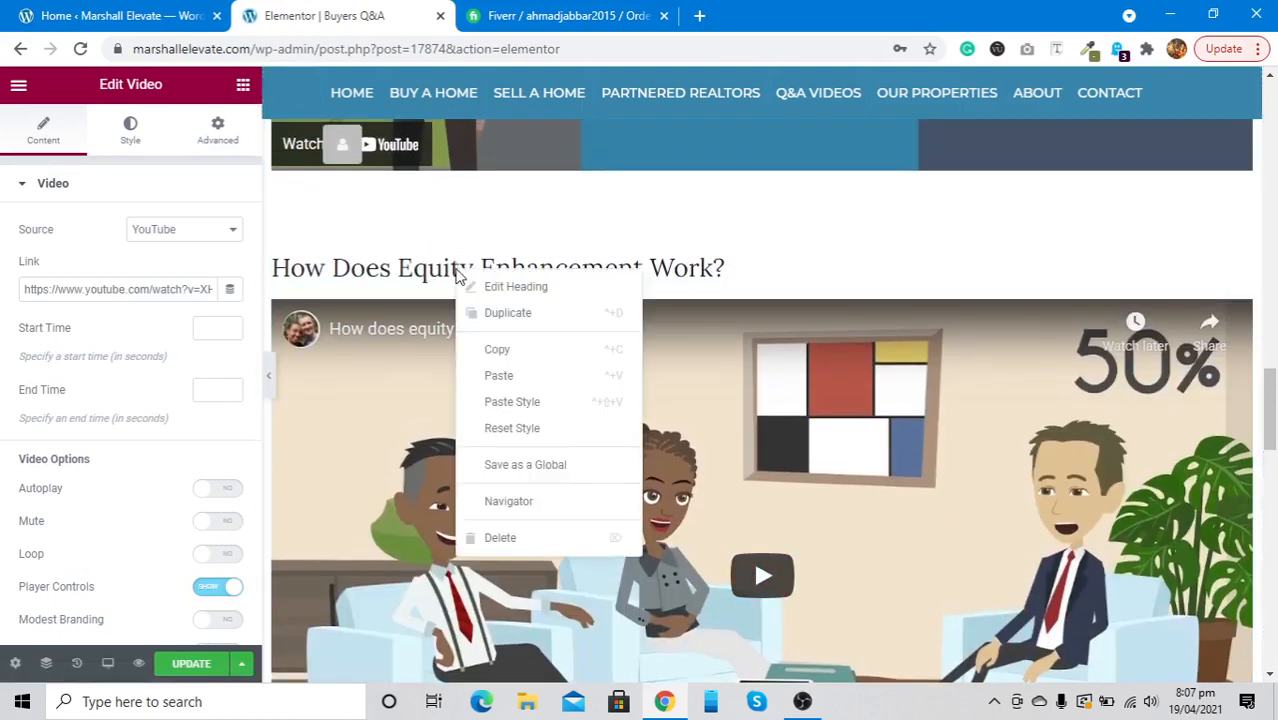
pyautogui.click(479, 349)
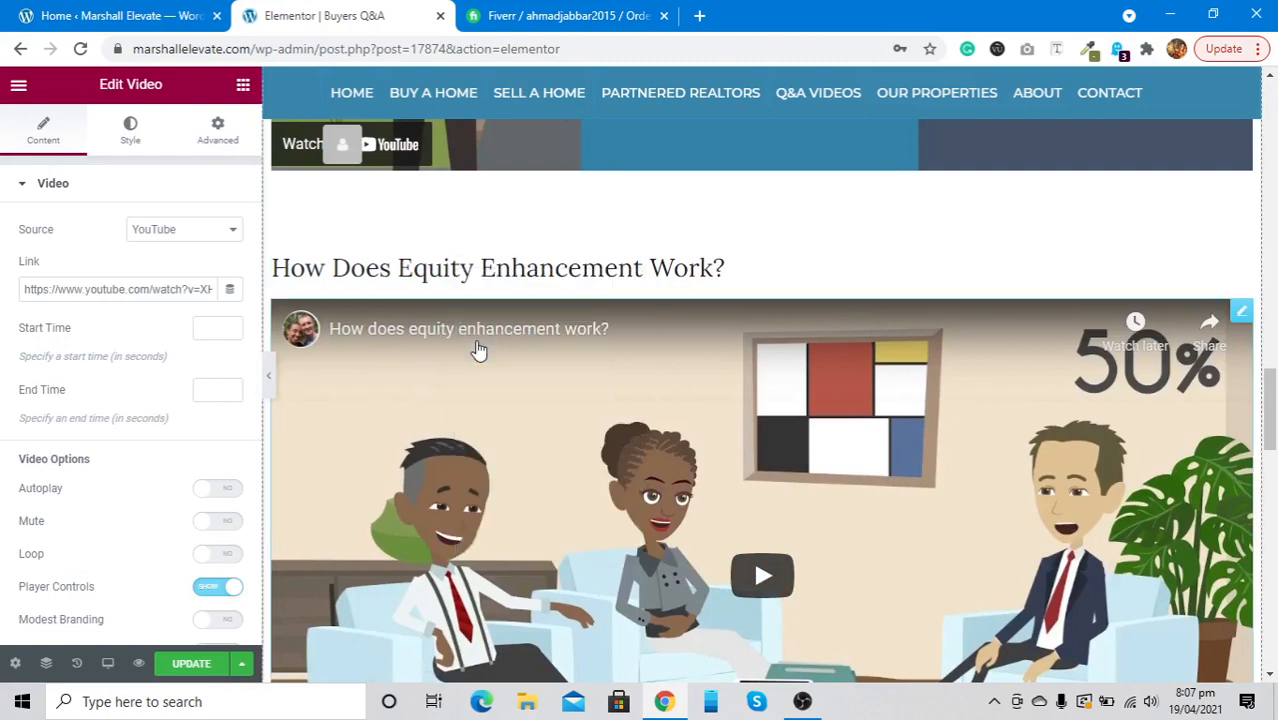
pyautogui.scroll(-4, 479, 352)
pyautogui.scroll(-3, 479, 349)
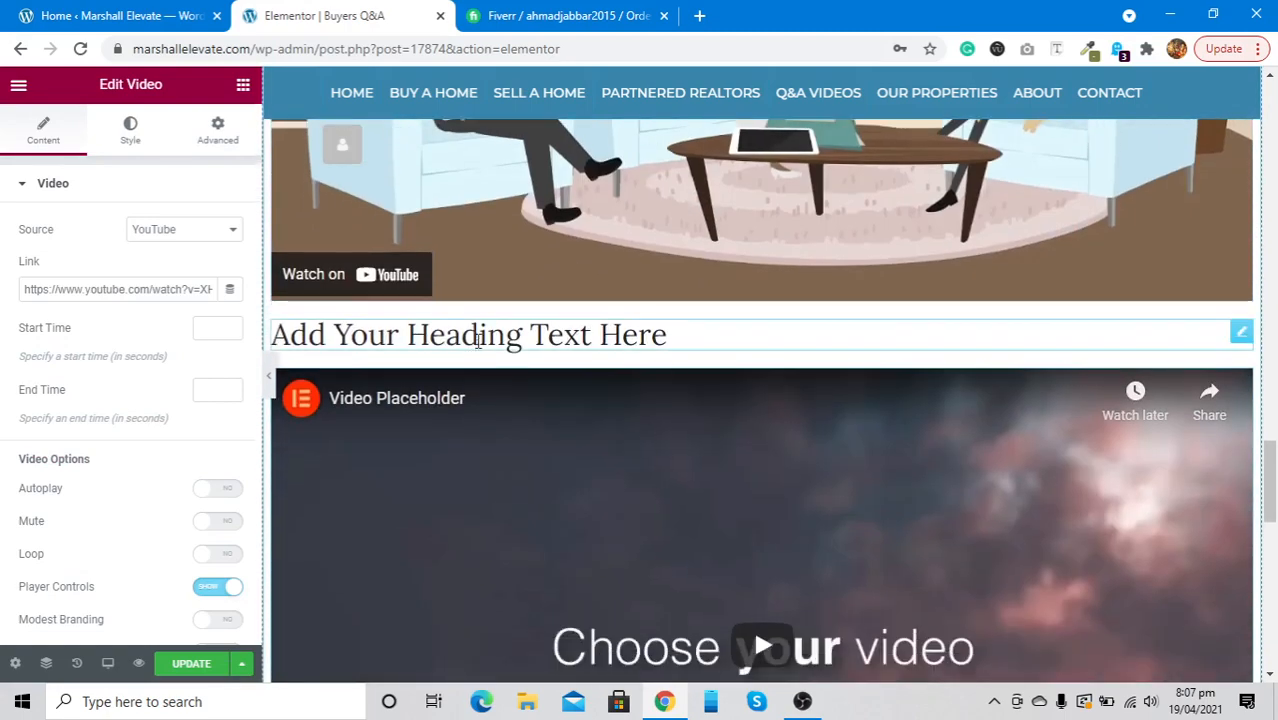
pyautogui.rightClick(479, 349)
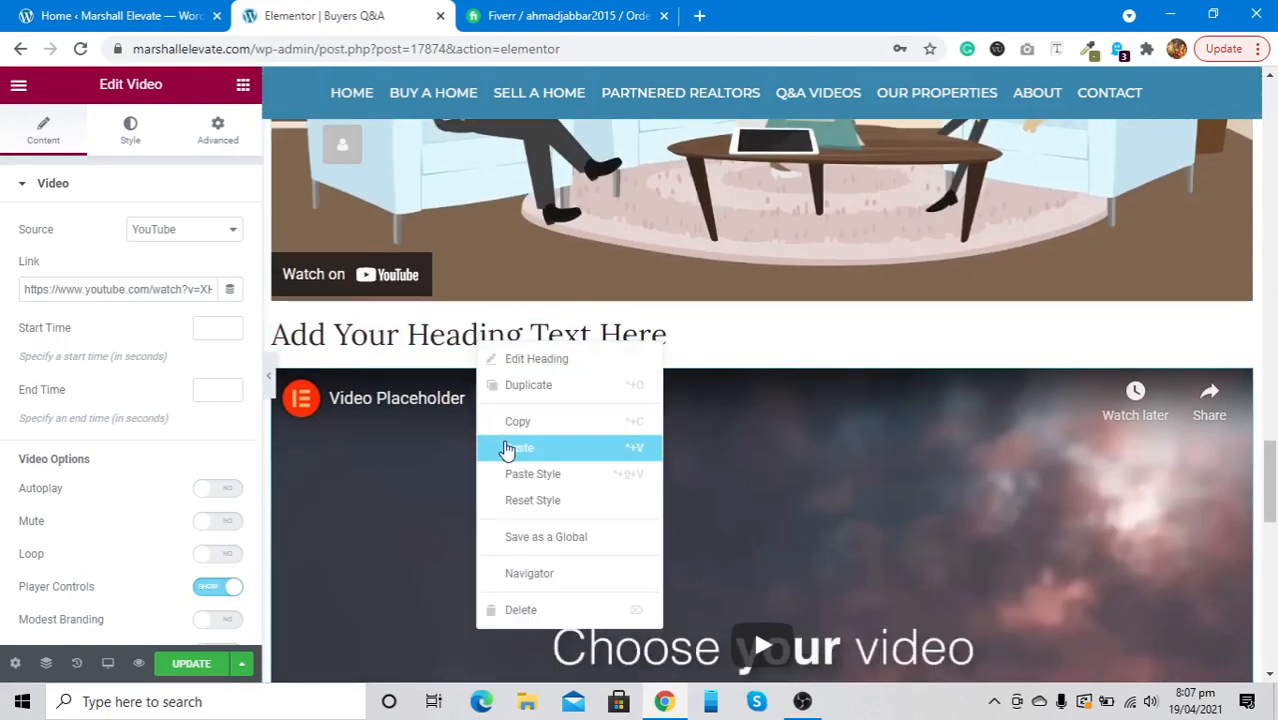
pyautogui.click(507, 476)
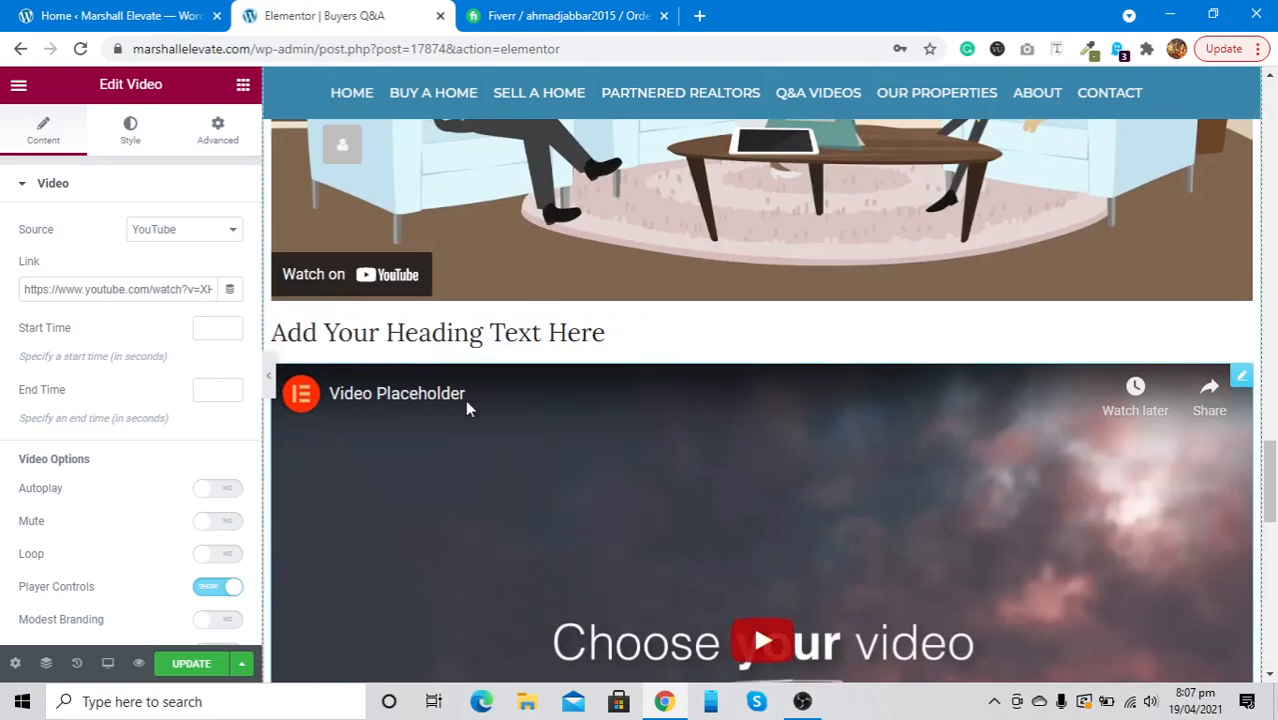
pyautogui.scroll(-2, 455, 333)
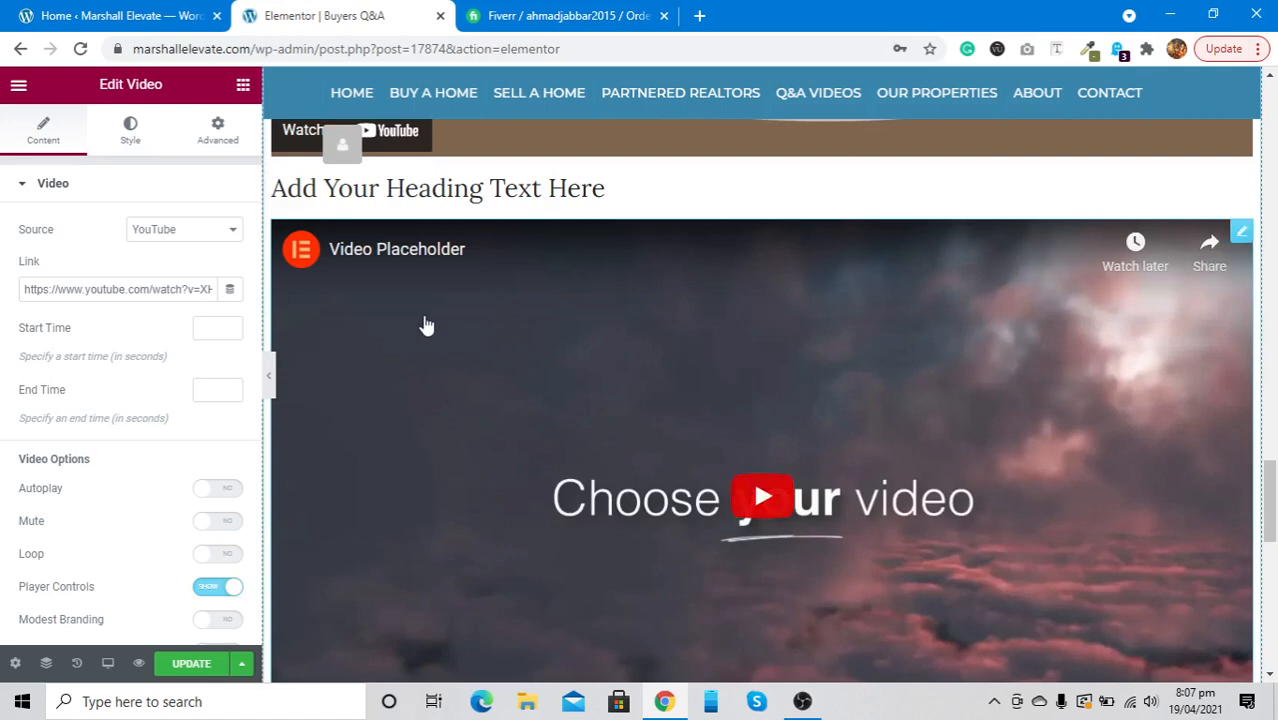
# Step: Review the new video's link and options, turn on its image overlay and use 206-1.jpg from the media library as the overlay
pyautogui.tripleClick(82, 288)
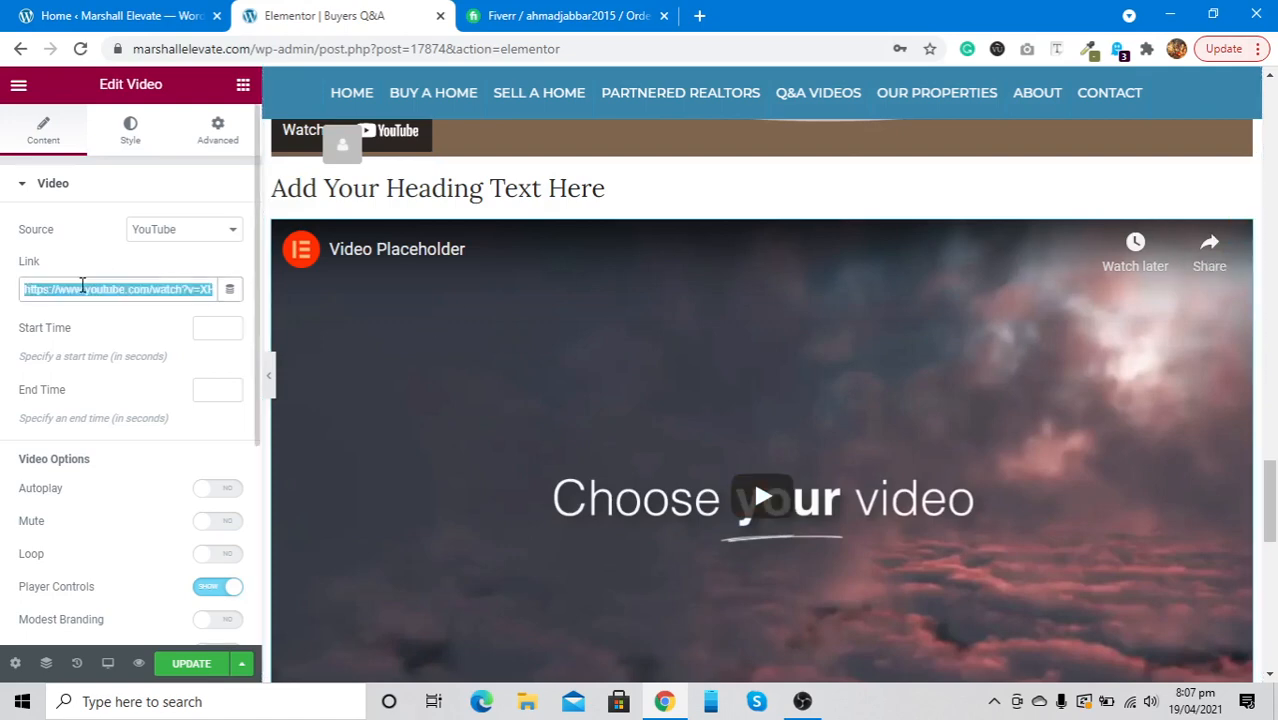
pyautogui.scroll(-3, 85, 463)
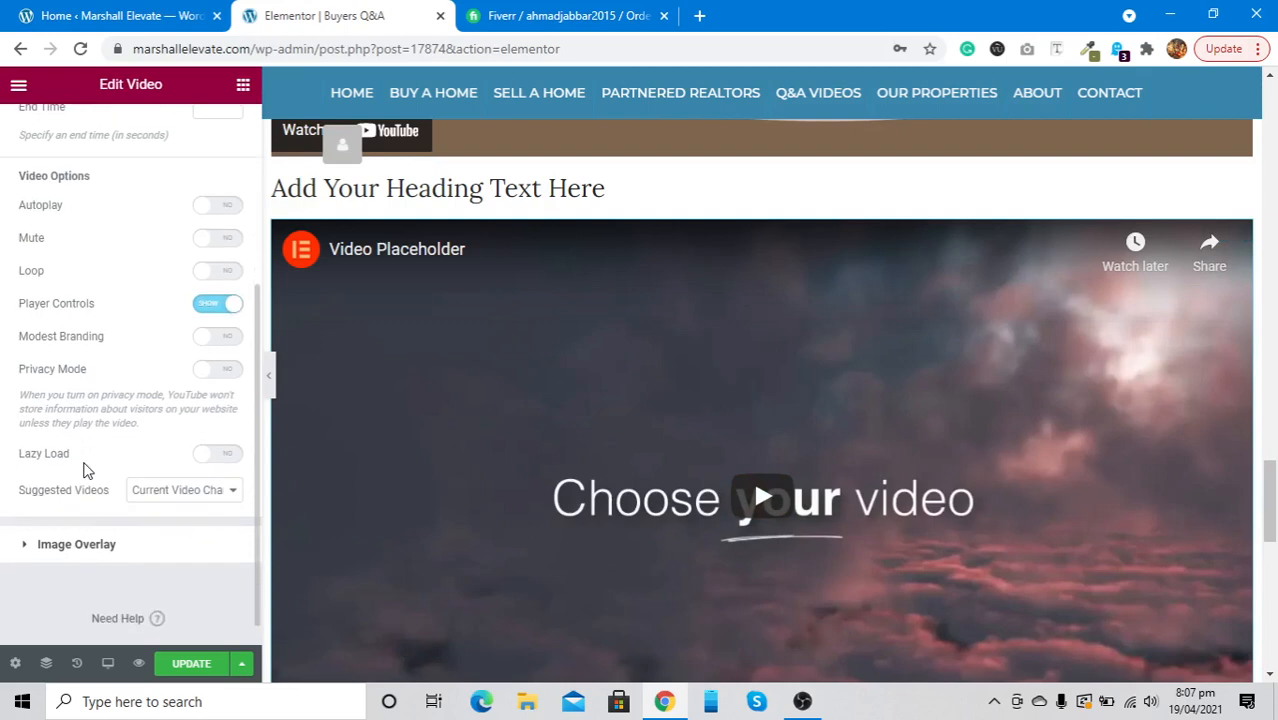
pyautogui.scroll(1, 85, 468)
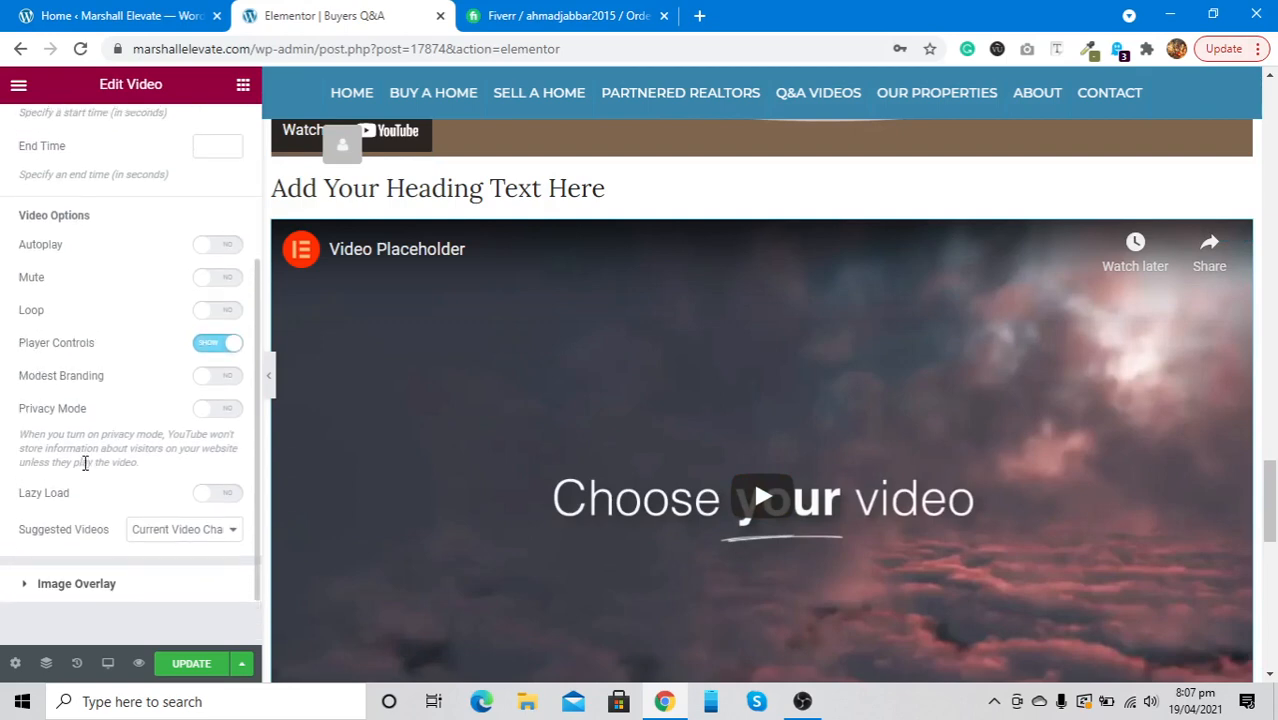
pyautogui.click(101, 588)
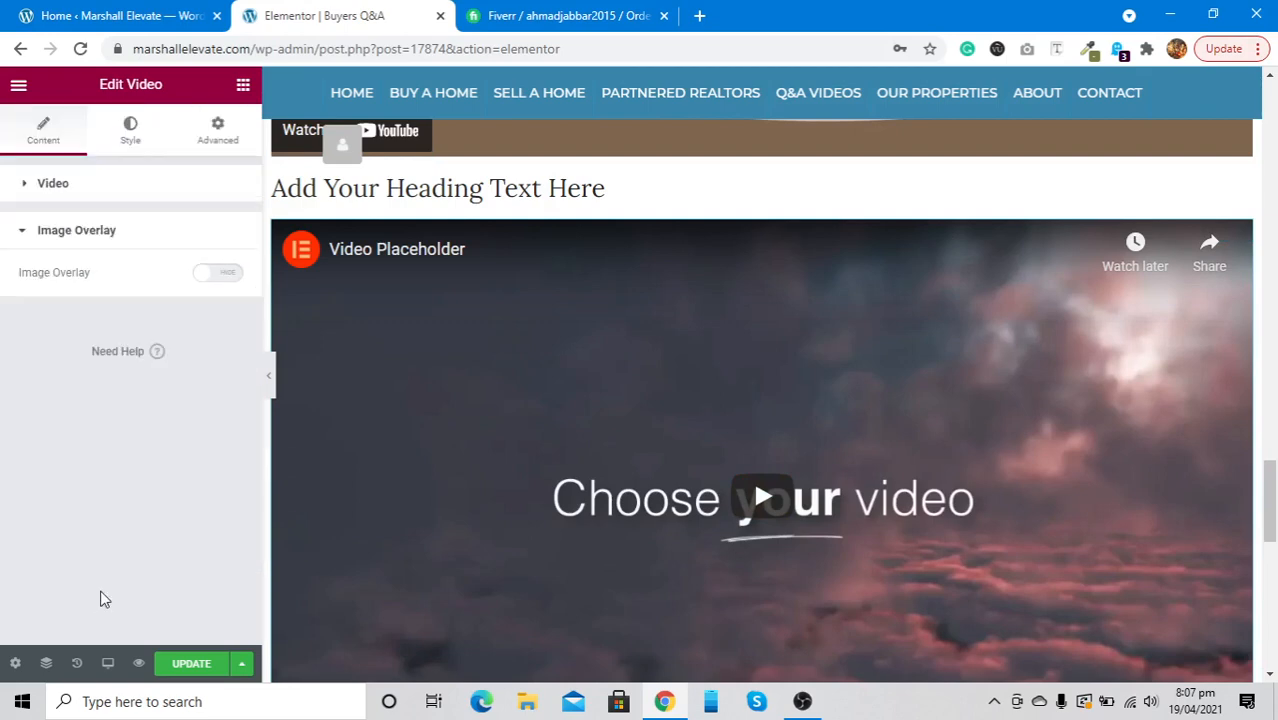
pyautogui.click(222, 273)
pyautogui.click(134, 376)
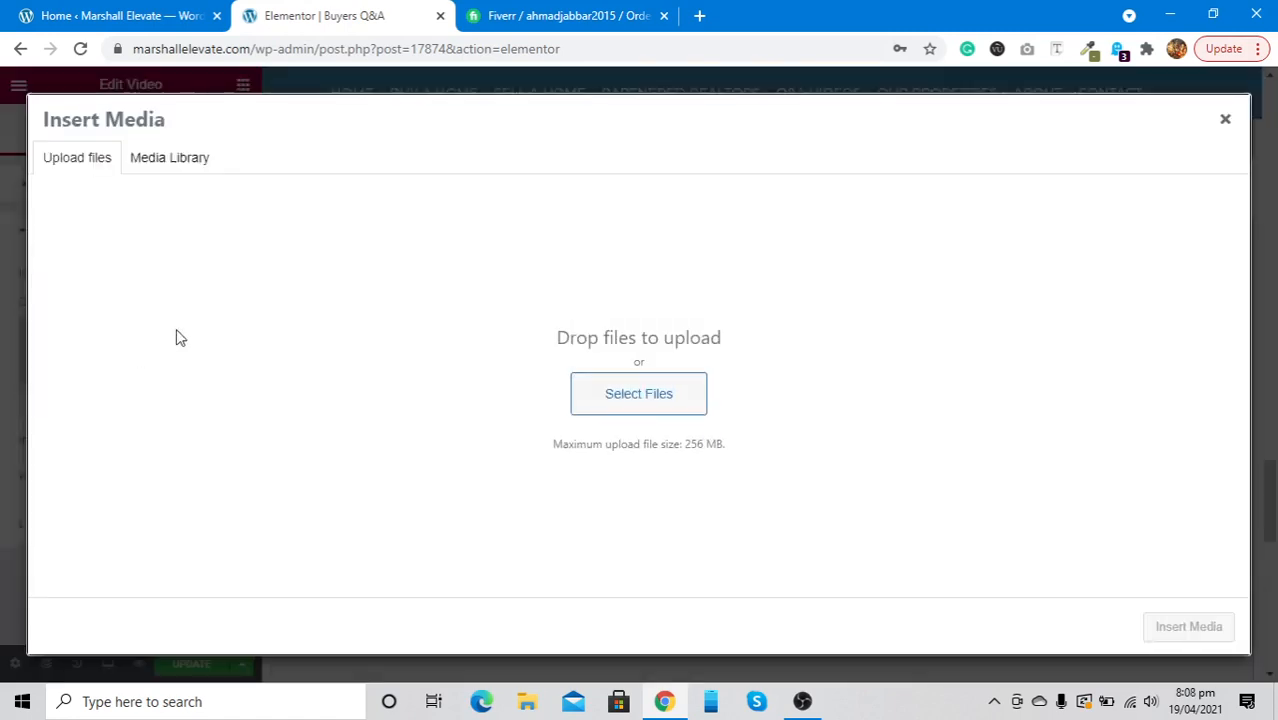
pyautogui.click(175, 159)
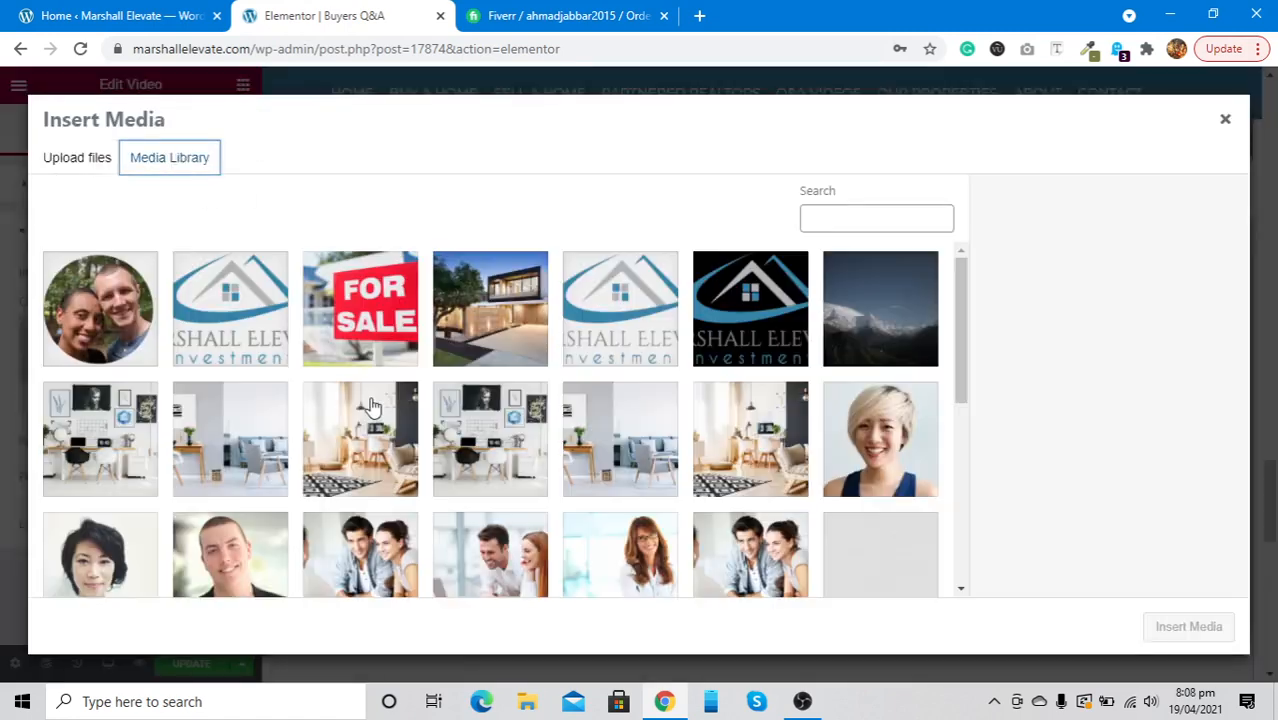
pyautogui.click(370, 405)
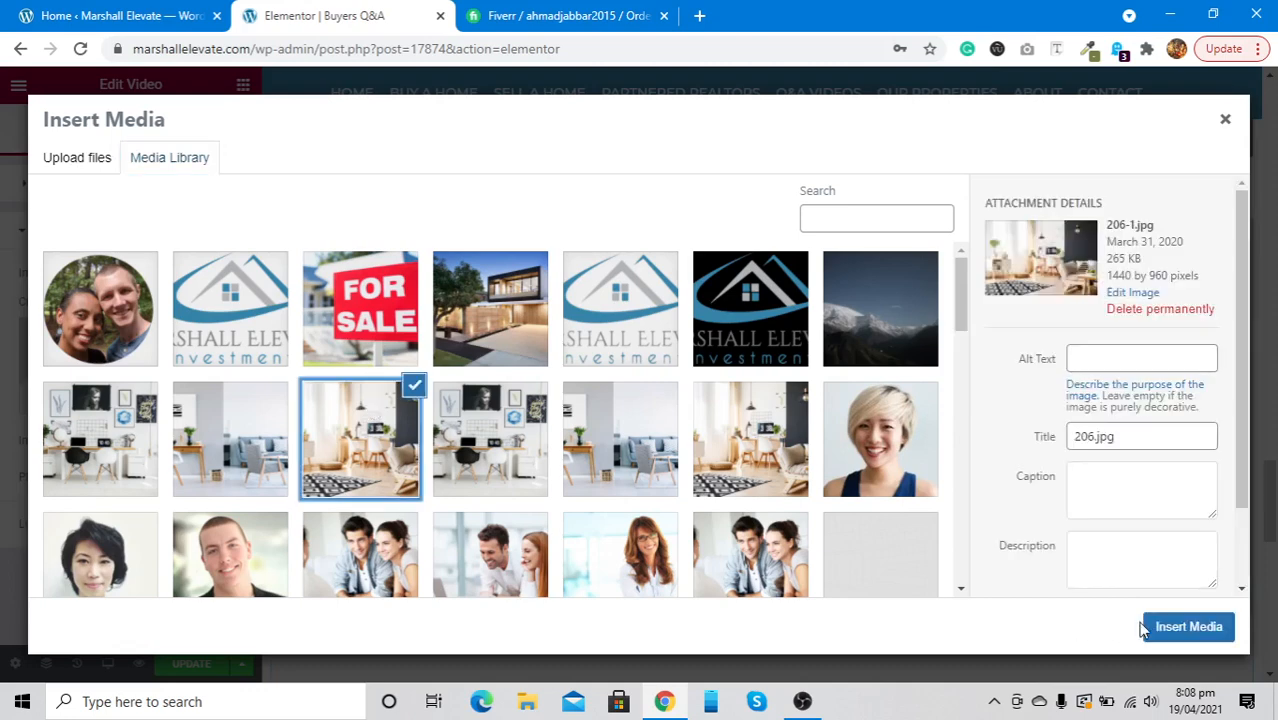
pyautogui.click(1188, 627)
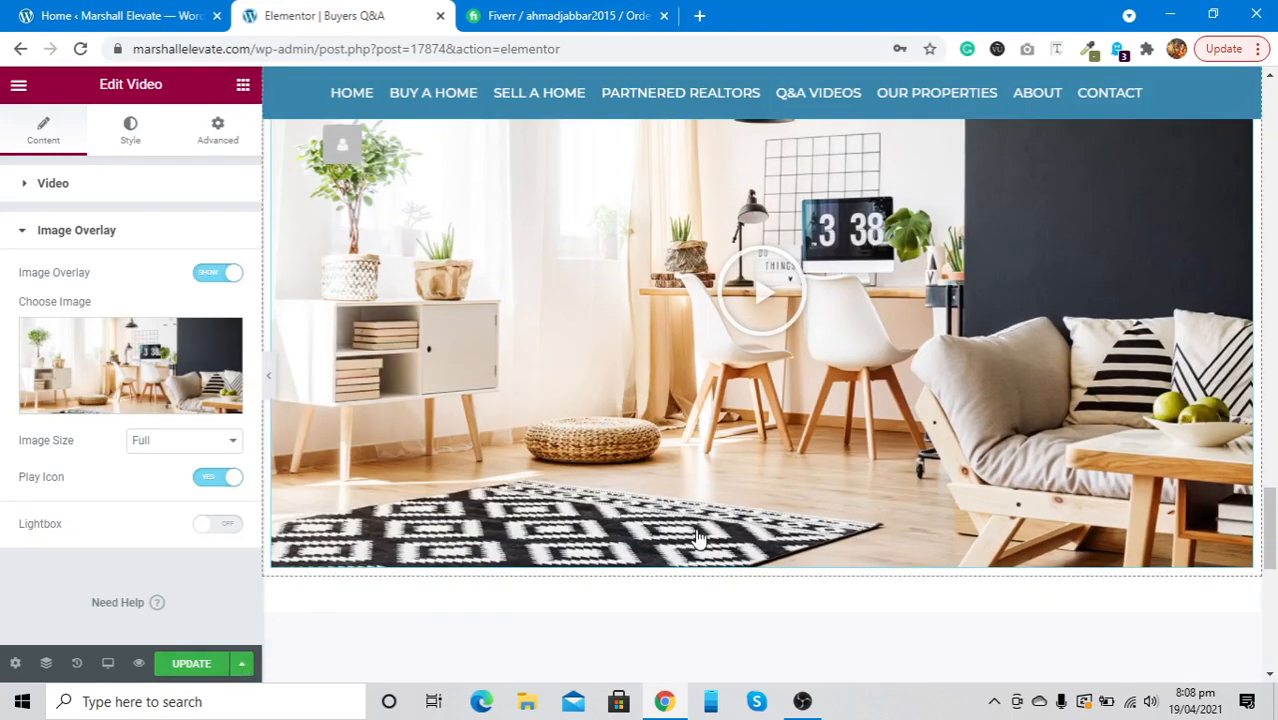
# Step: Delete the placeholder heading and the new video with the image overlay below it
pyautogui.scroll(3, 698, 538)
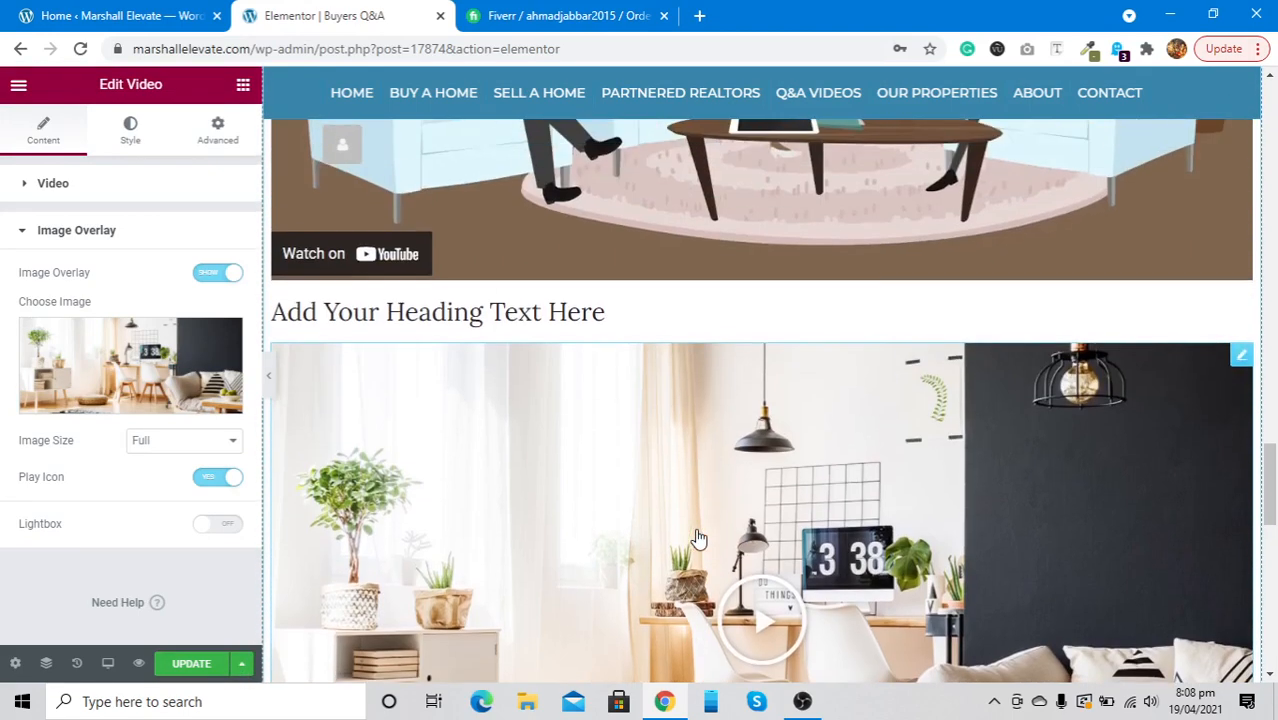
pyautogui.rightClick(556, 315)
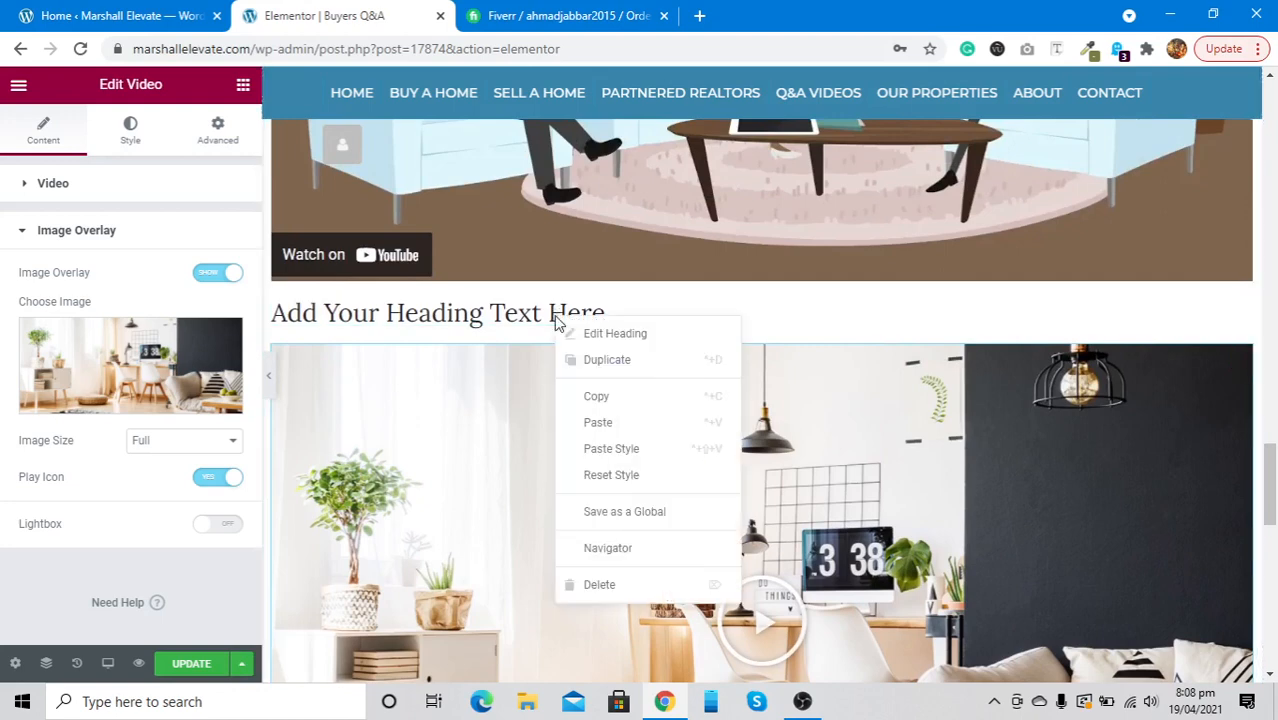
pyautogui.click(594, 590)
pyautogui.rightClick(1246, 313)
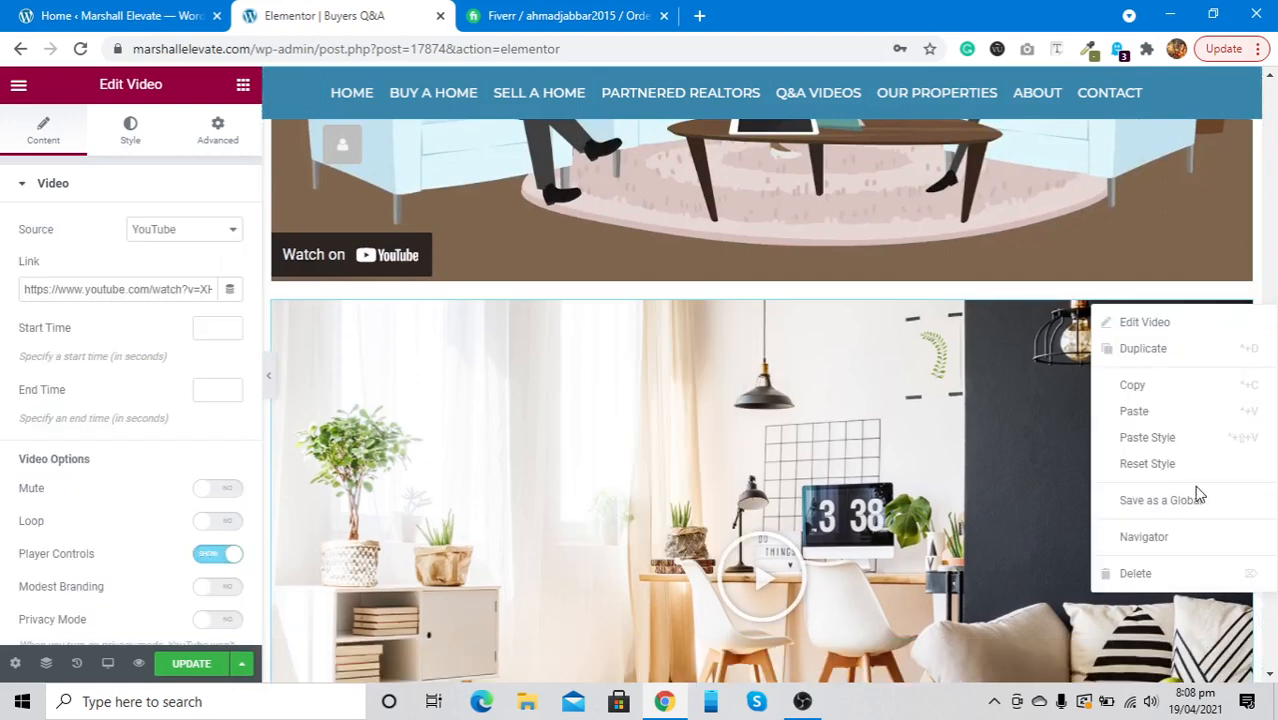
pyautogui.click(1166, 572)
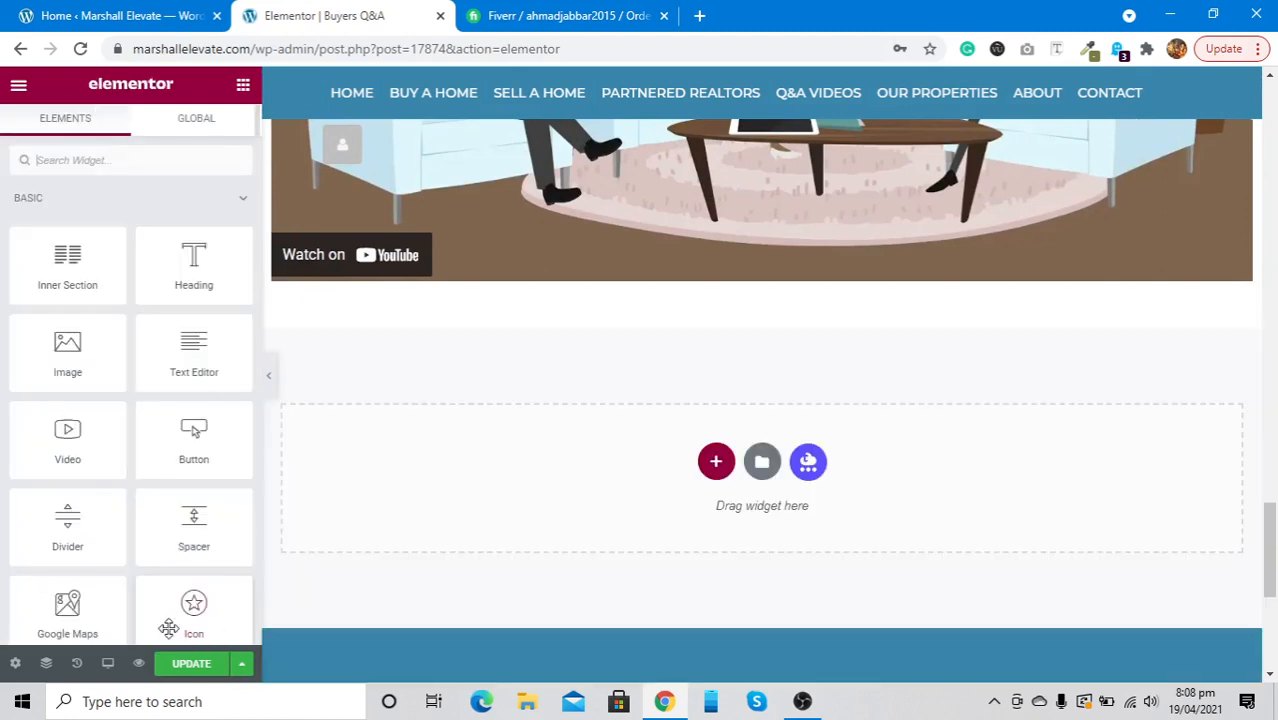
# Step: Save the Buyers Q&A page, hide the editor panel and view the page up to its header
pyautogui.click(186, 670)
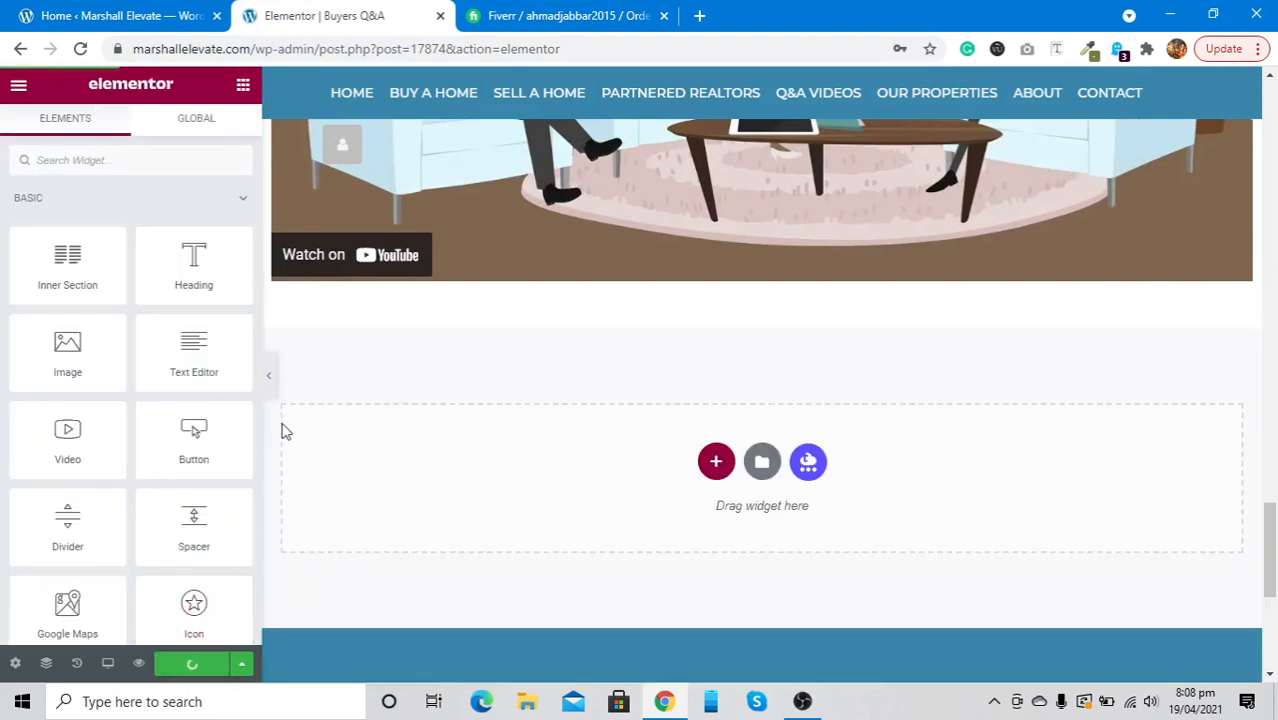
pyautogui.click(270, 377)
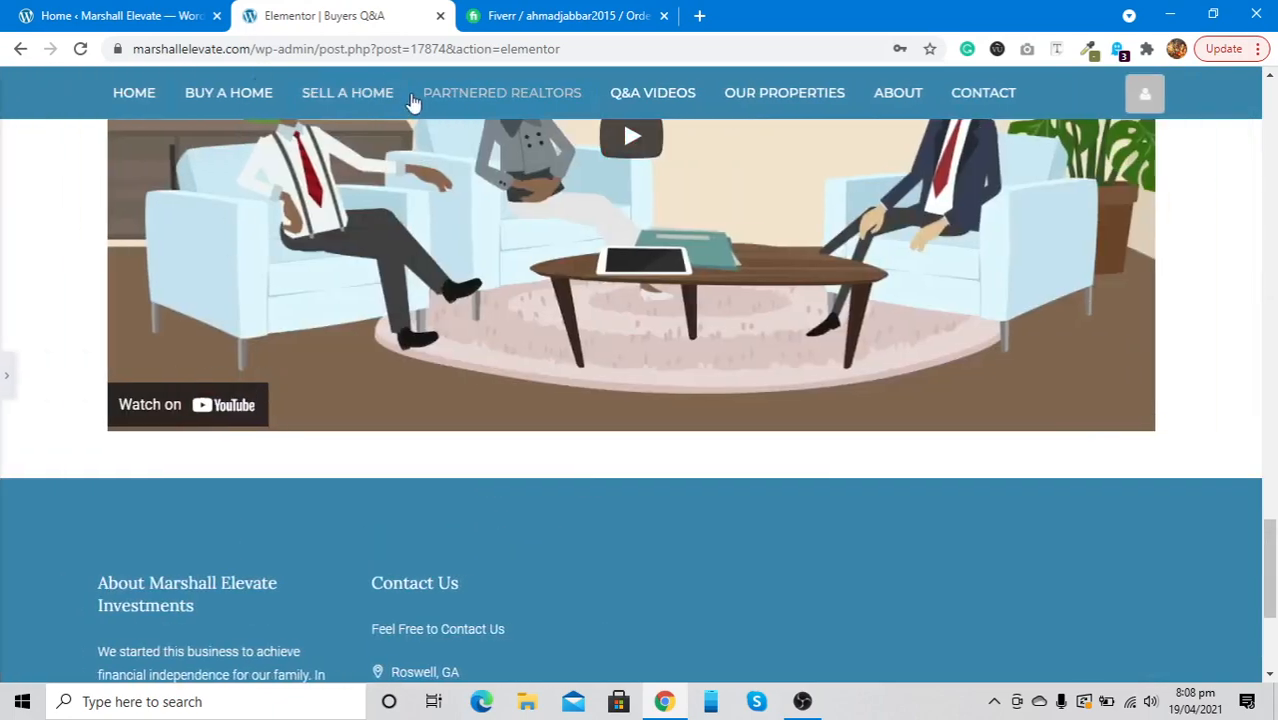
pyautogui.scroll(10, 478, 167)
pyautogui.scroll(5, 478, 167)
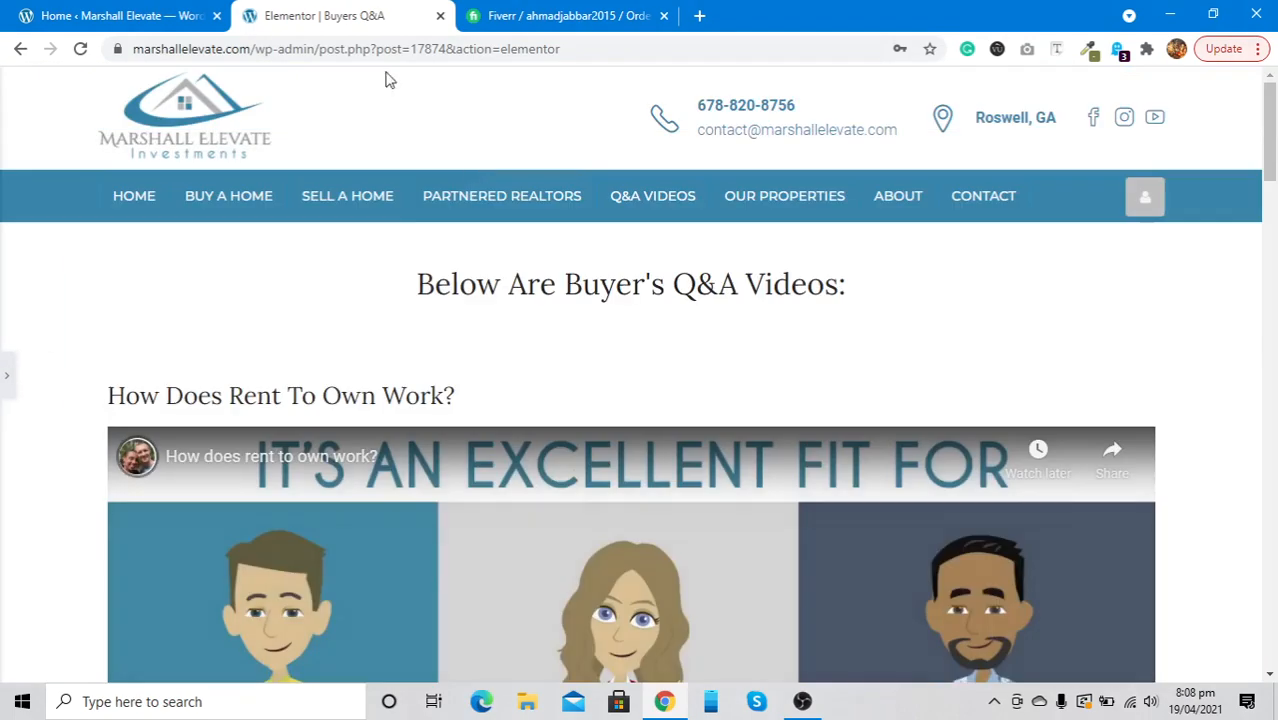
# Step: Load the live marshallelevate.com homepage in place of the Buyers Q&A editor and view its Our Properties page down to the login/register link
pyautogui.click(257, 49)
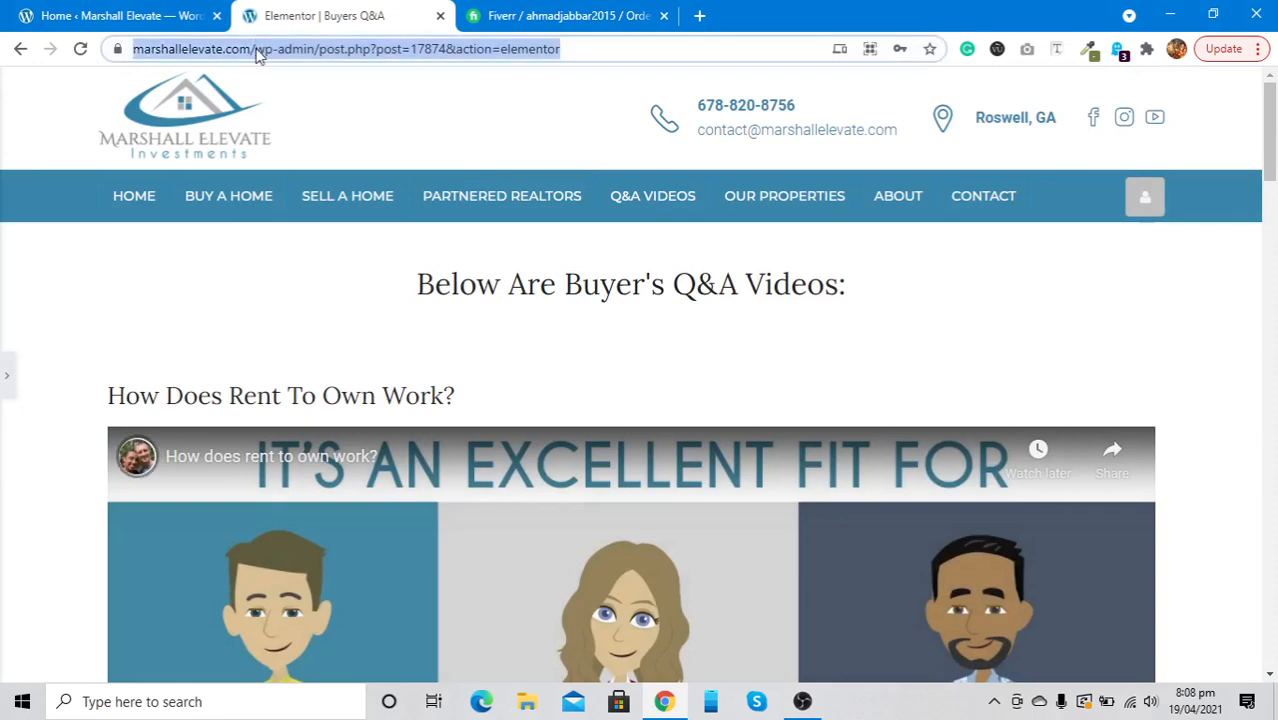
pyautogui.click(257, 49)
pyautogui.hotkey('shift', 'End')
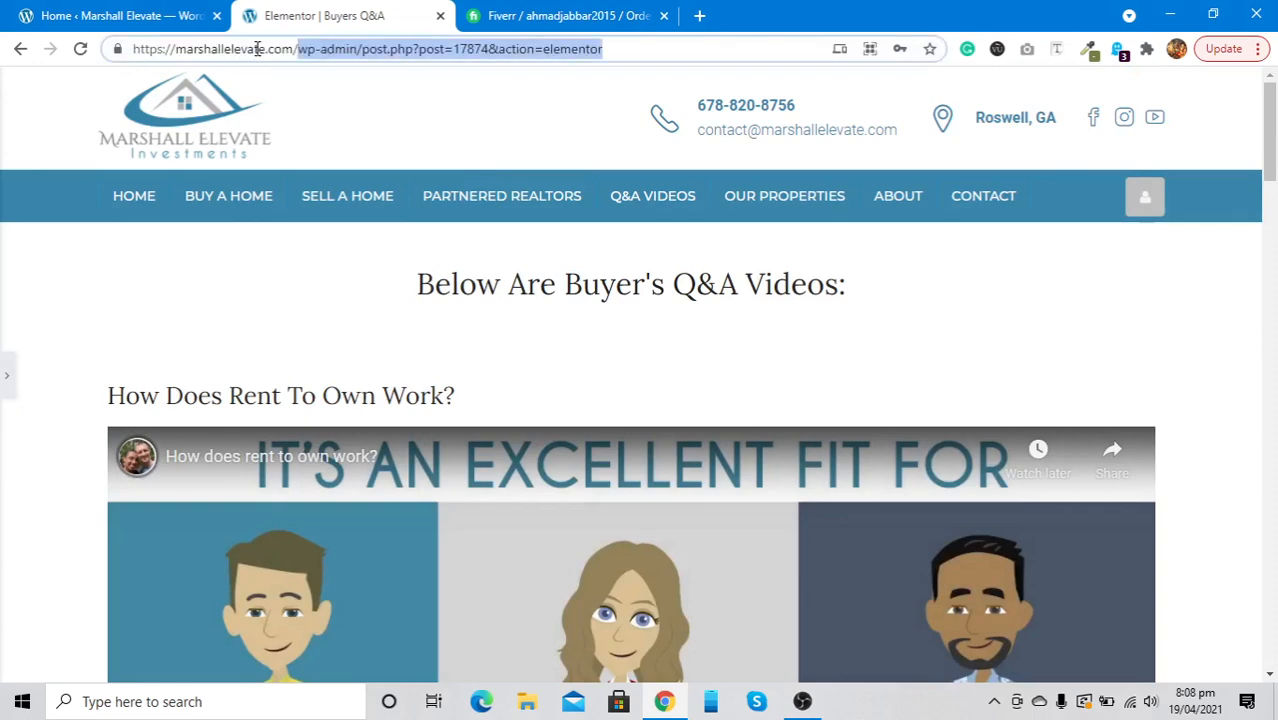
pyautogui.press('Delete')
pyautogui.press('Return')
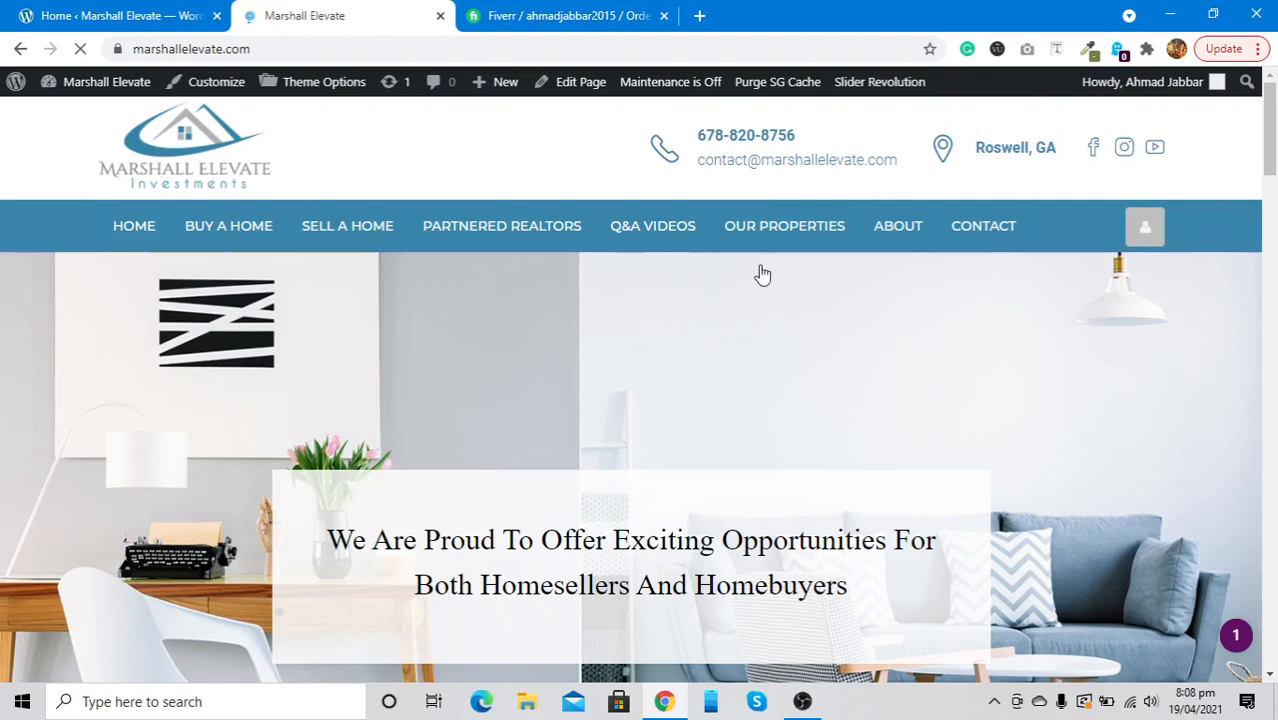
pyautogui.click(788, 230)
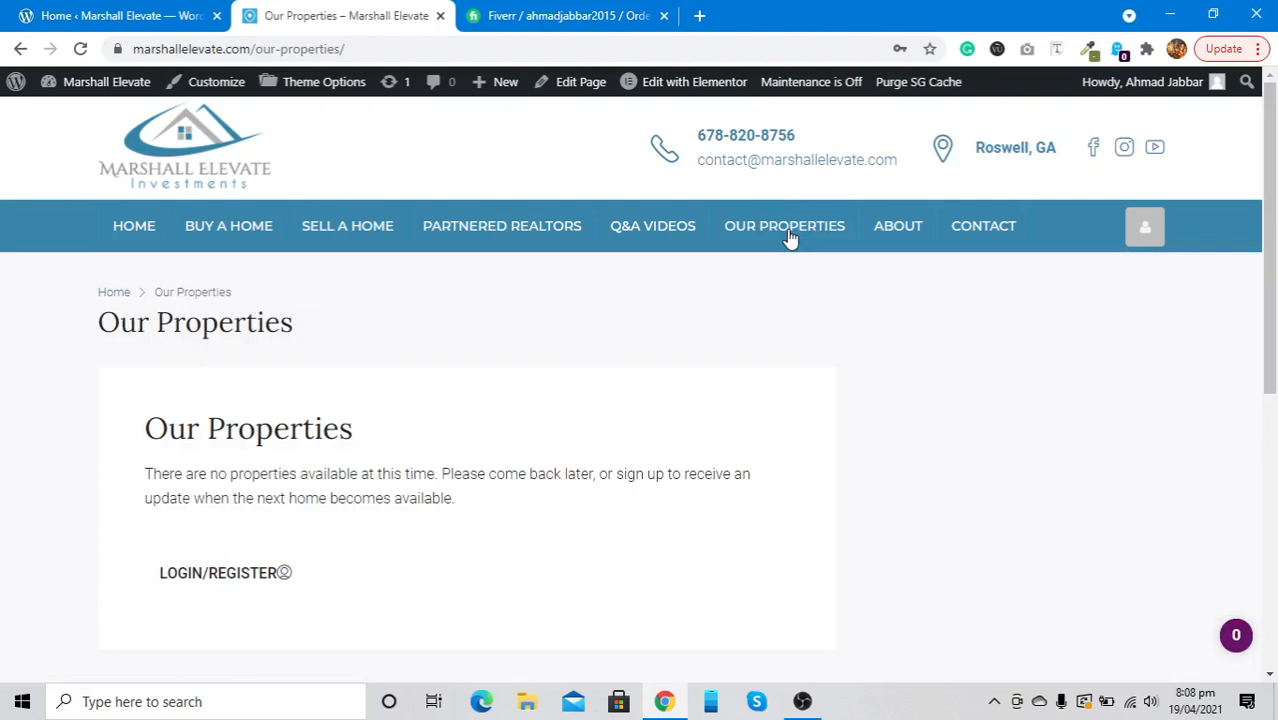
pyautogui.scroll(-2, 604, 356)
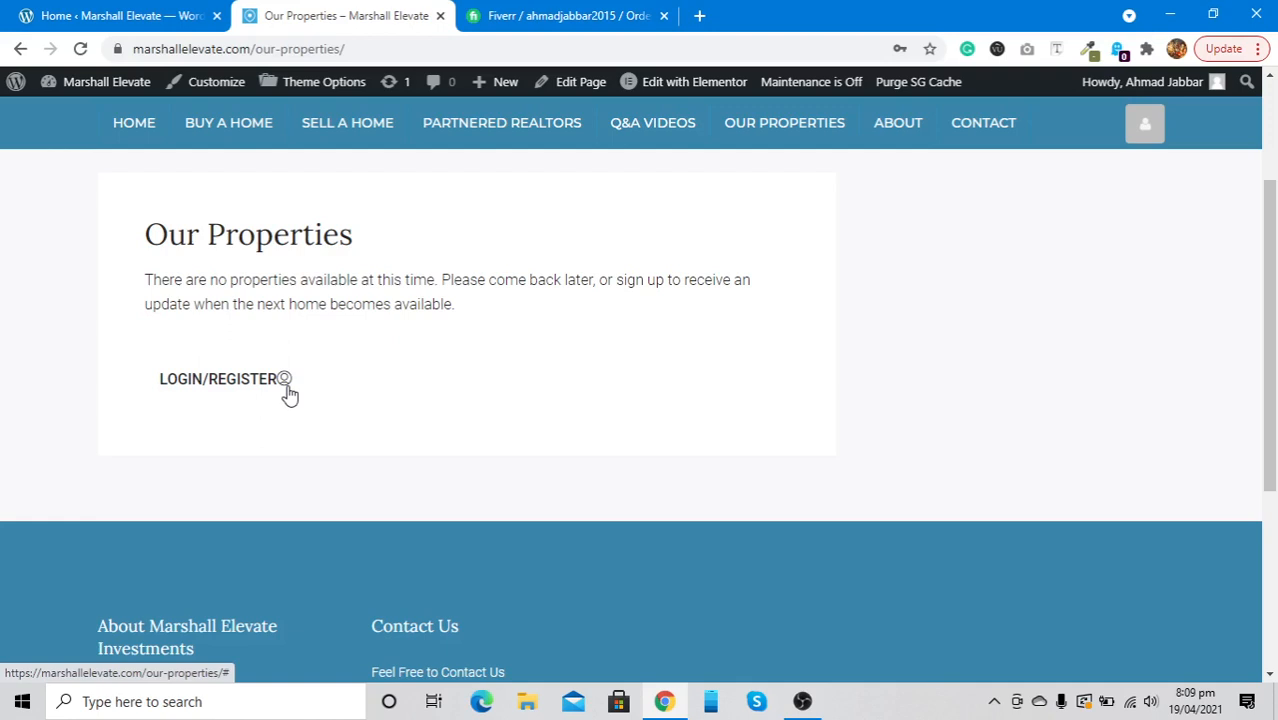
# Step: Open imodernluxury.com in a new tab, view the site down to its footer, and close the tab
pyautogui.click(699, 17)
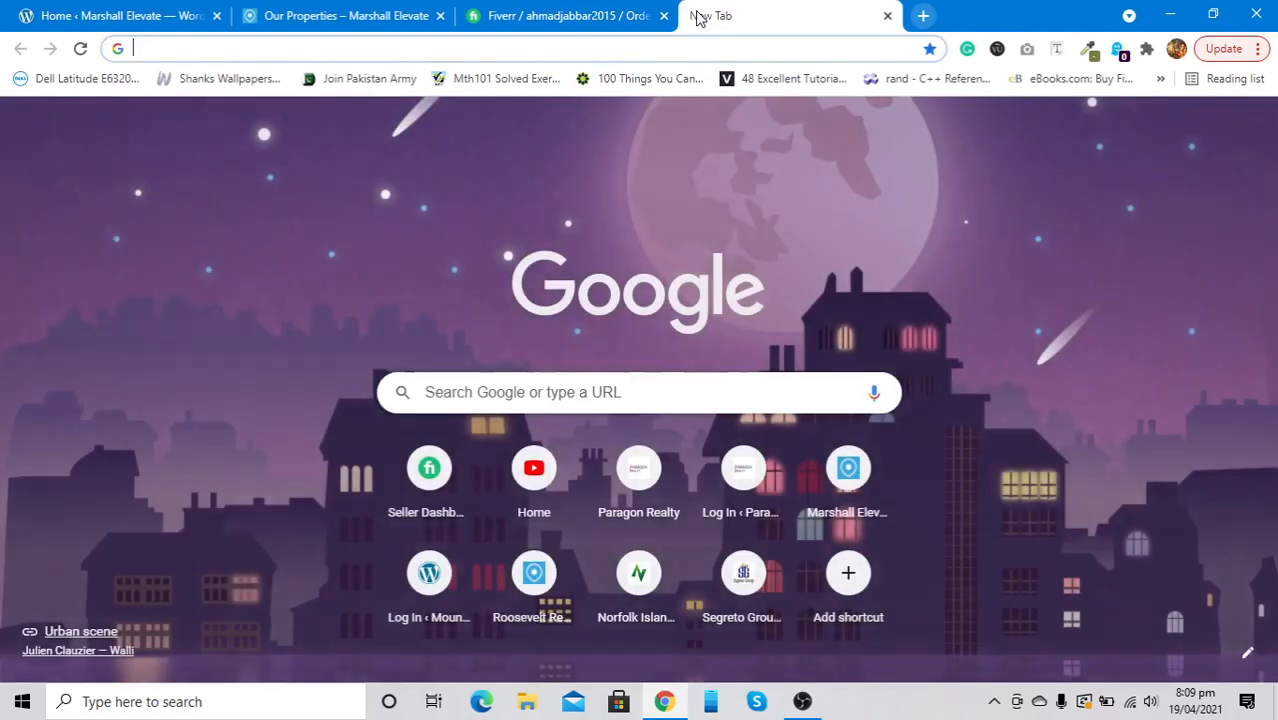
pyautogui.write('im')
pyautogui.press('Return')
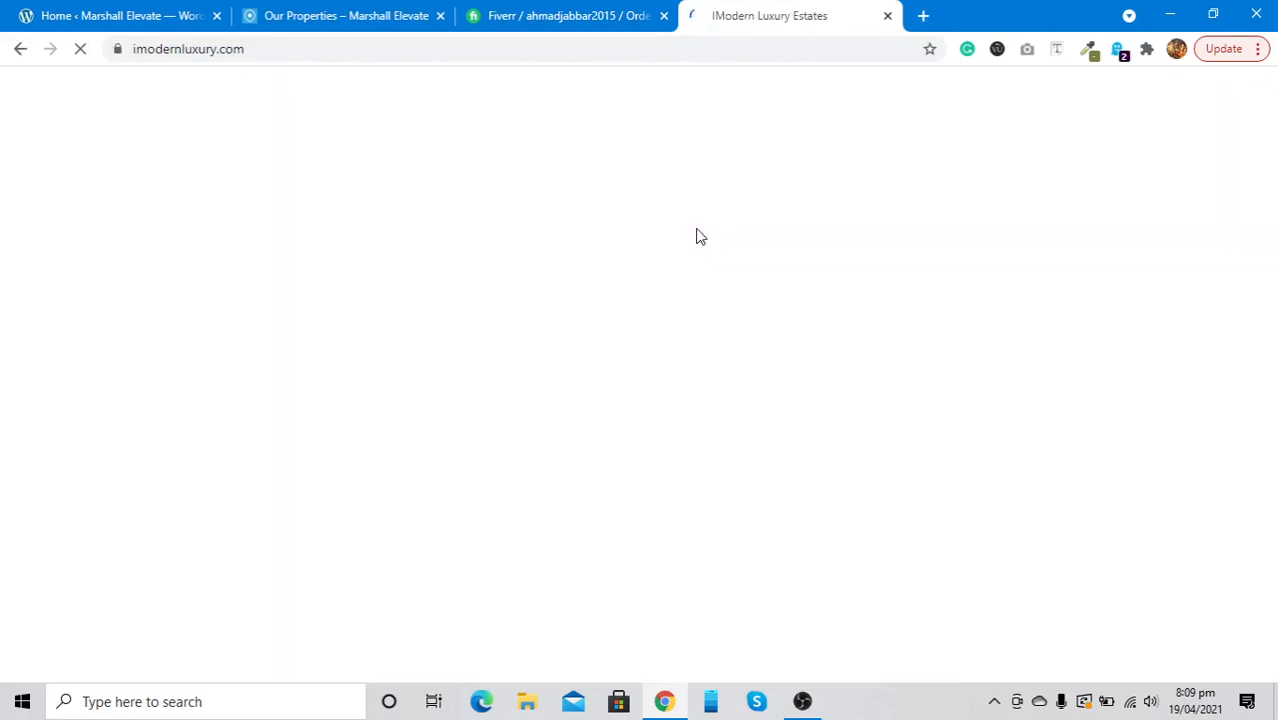
pyautogui.scroll(-5, 697, 232)
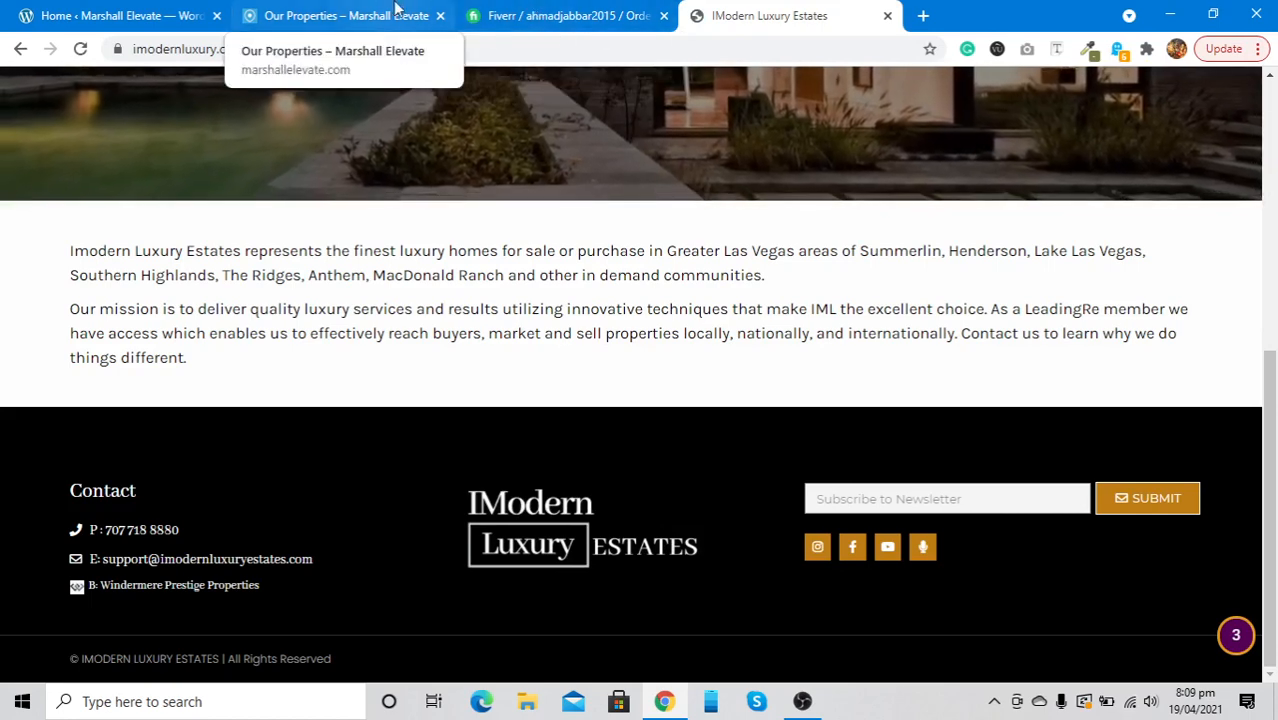
pyautogui.click(886, 15)
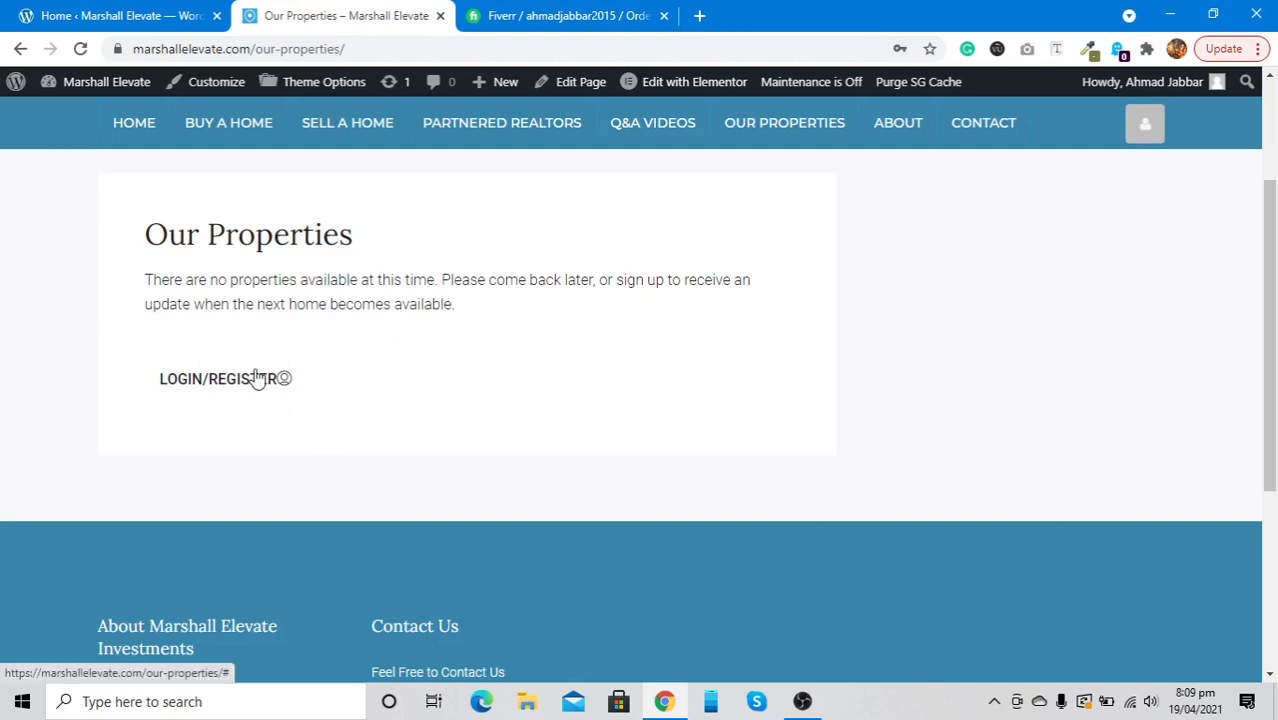
# Step: Open the Our Properties page for editing with Elementor and view its content down to the empty widget area
pyautogui.moveTo(677, 87)
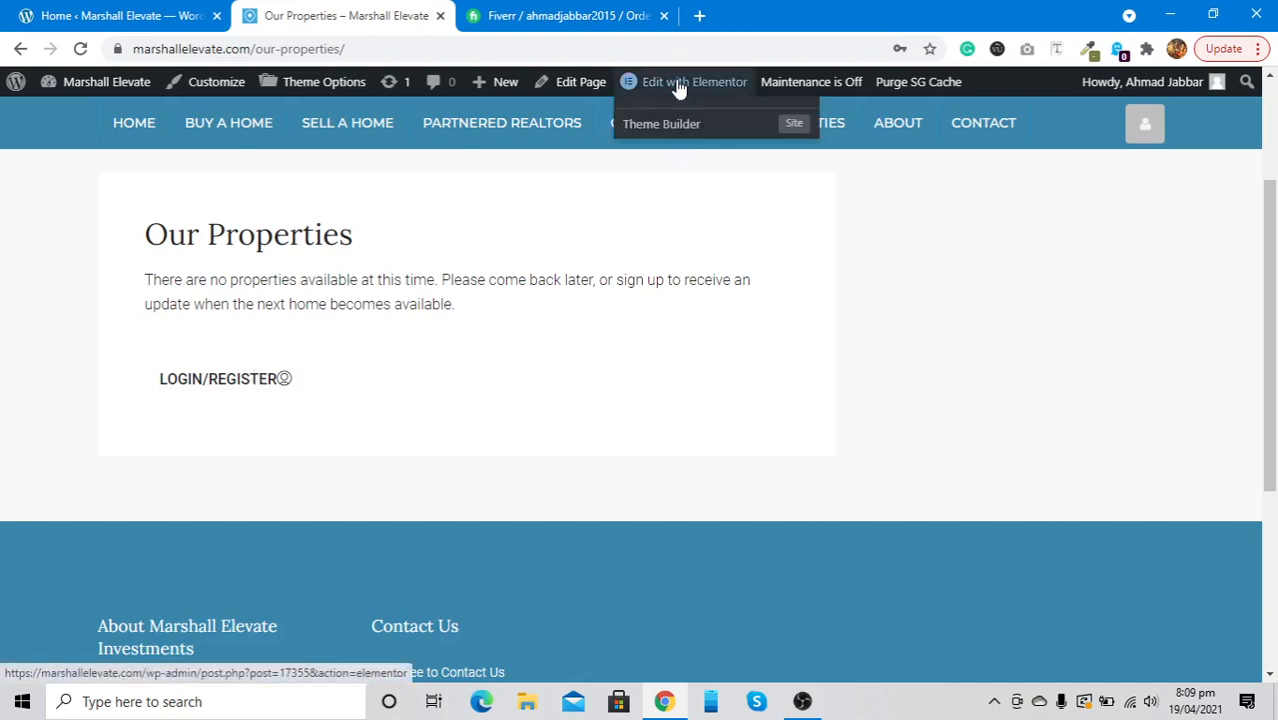
pyautogui.click(677, 87)
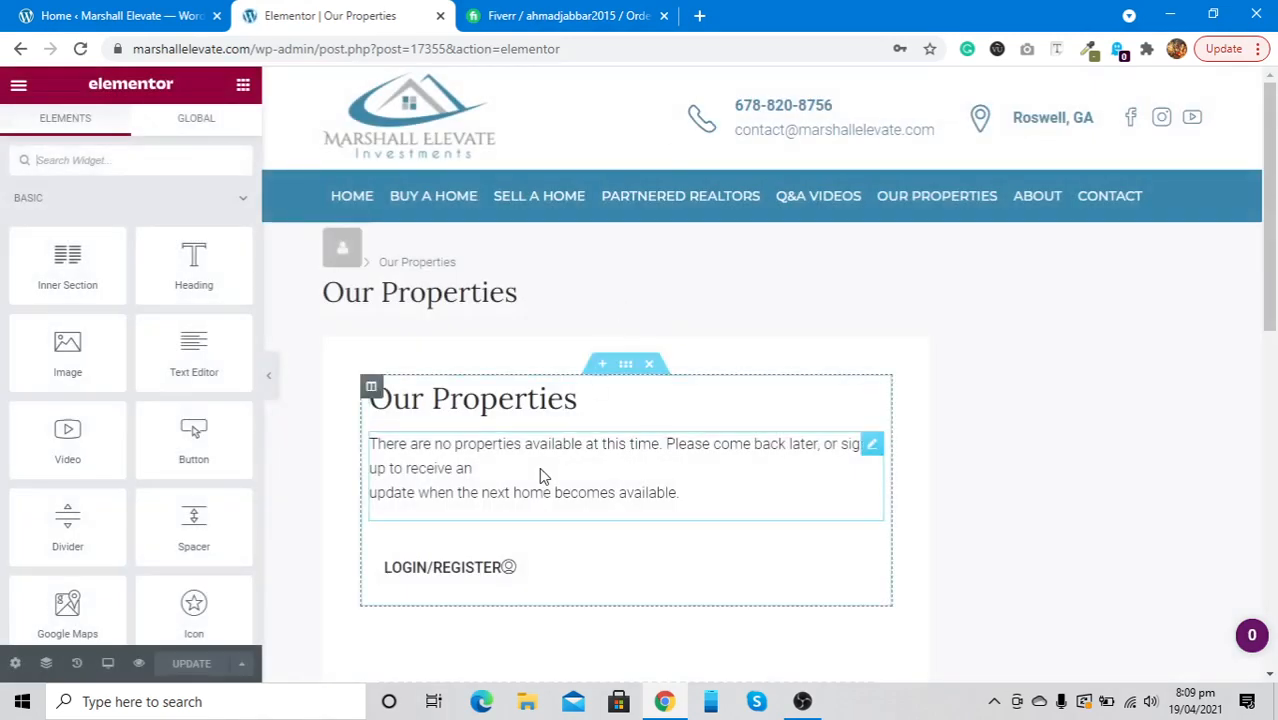
pyautogui.scroll(-3, 539, 476)
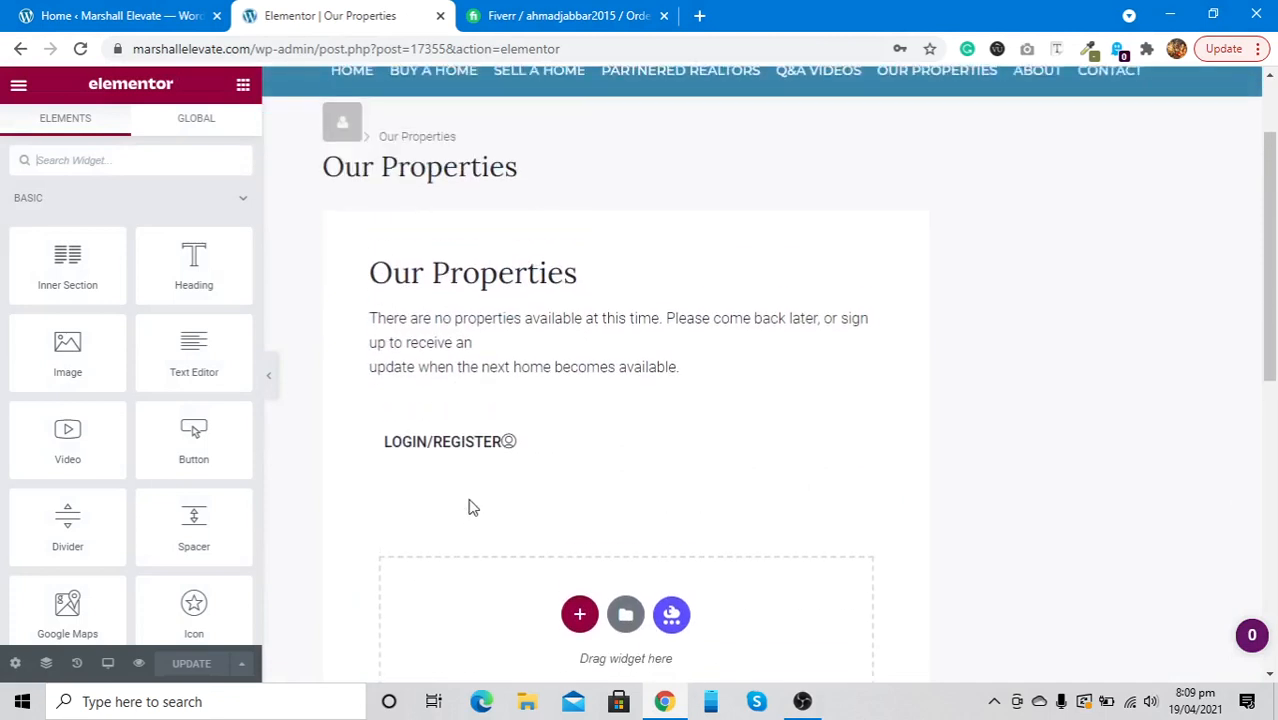
# Step: Set the Our Properties page layout to Elementor Full Width and update the page
pyautogui.click(15, 665)
pyautogui.click(174, 530)
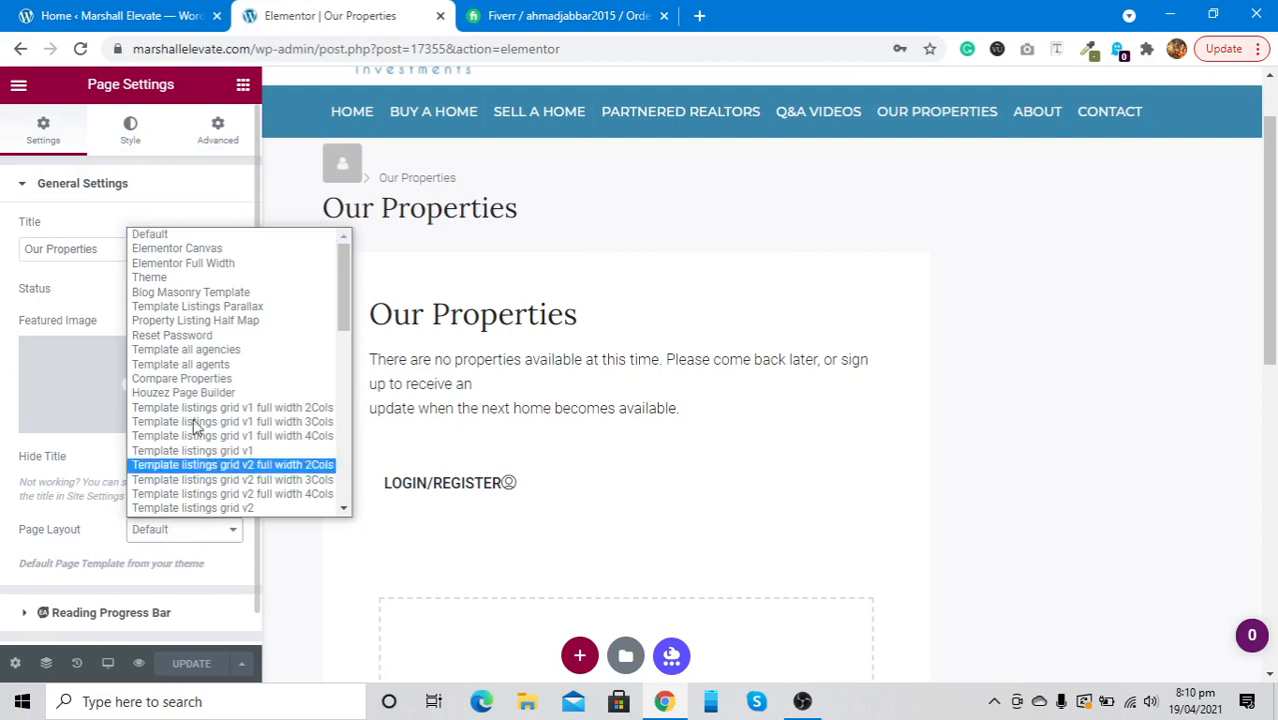
pyautogui.click(200, 263)
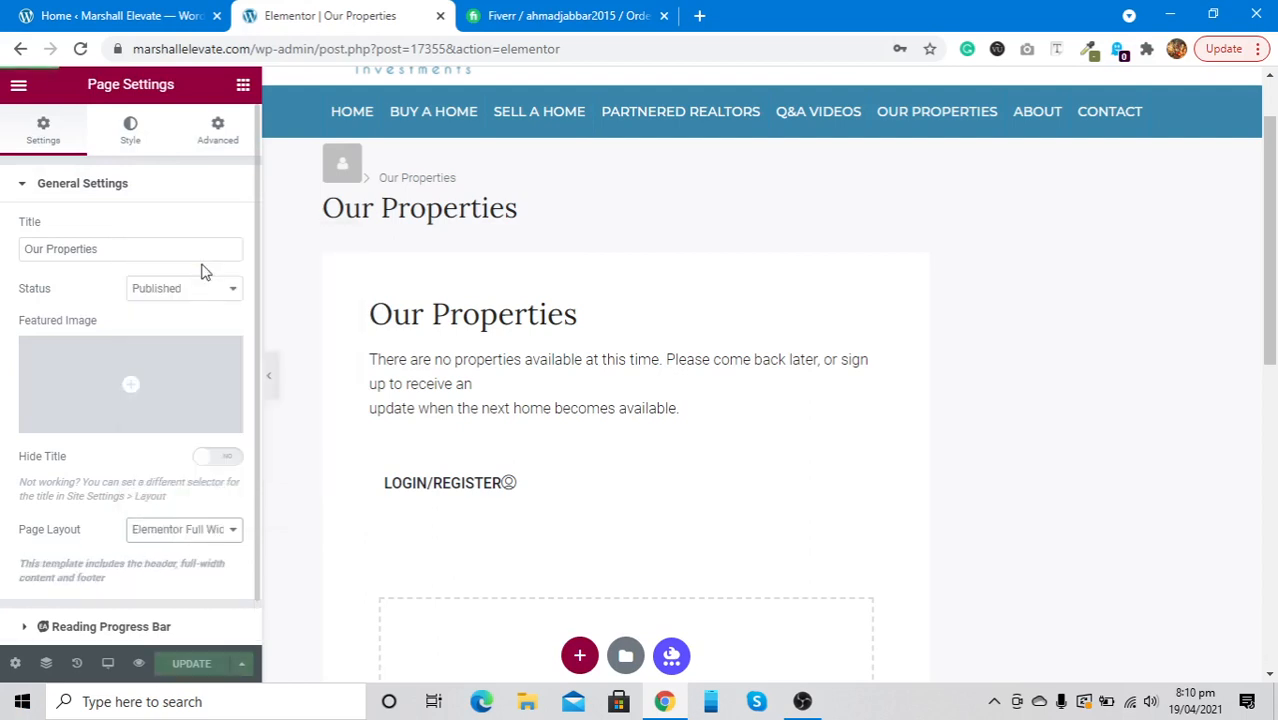
pyautogui.click(188, 668)
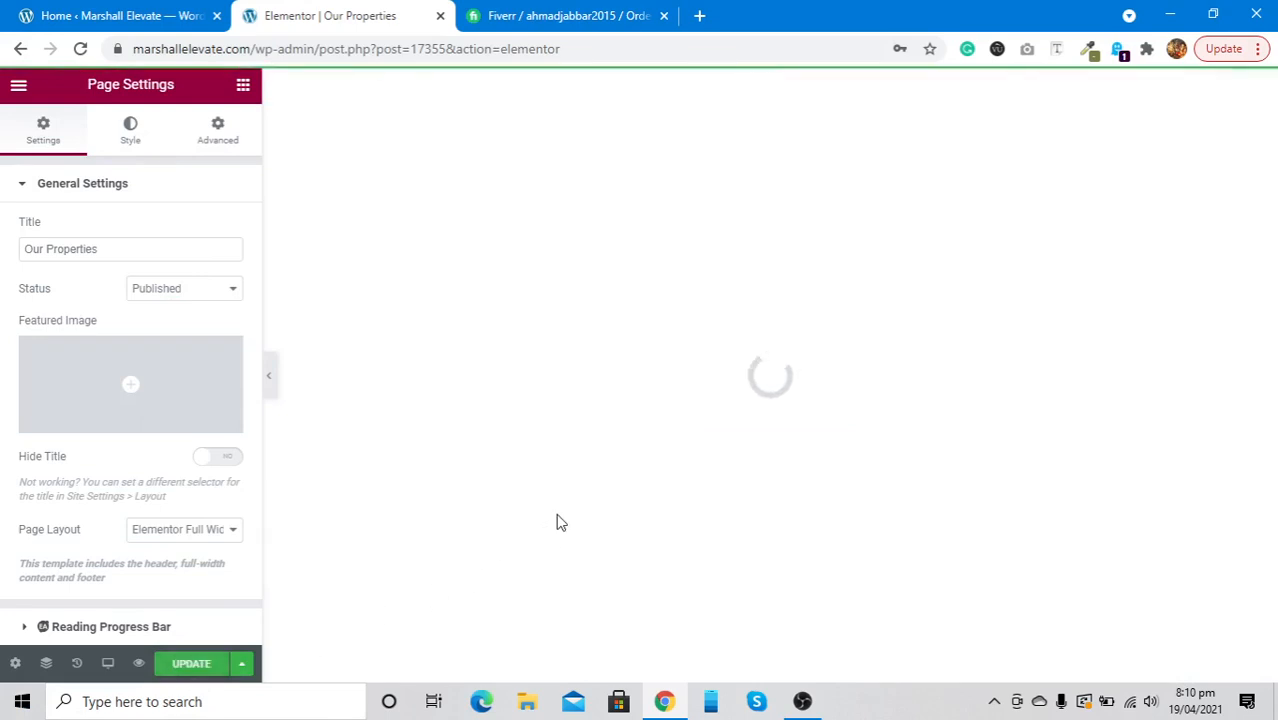
pyautogui.scroll(2, 560, 522)
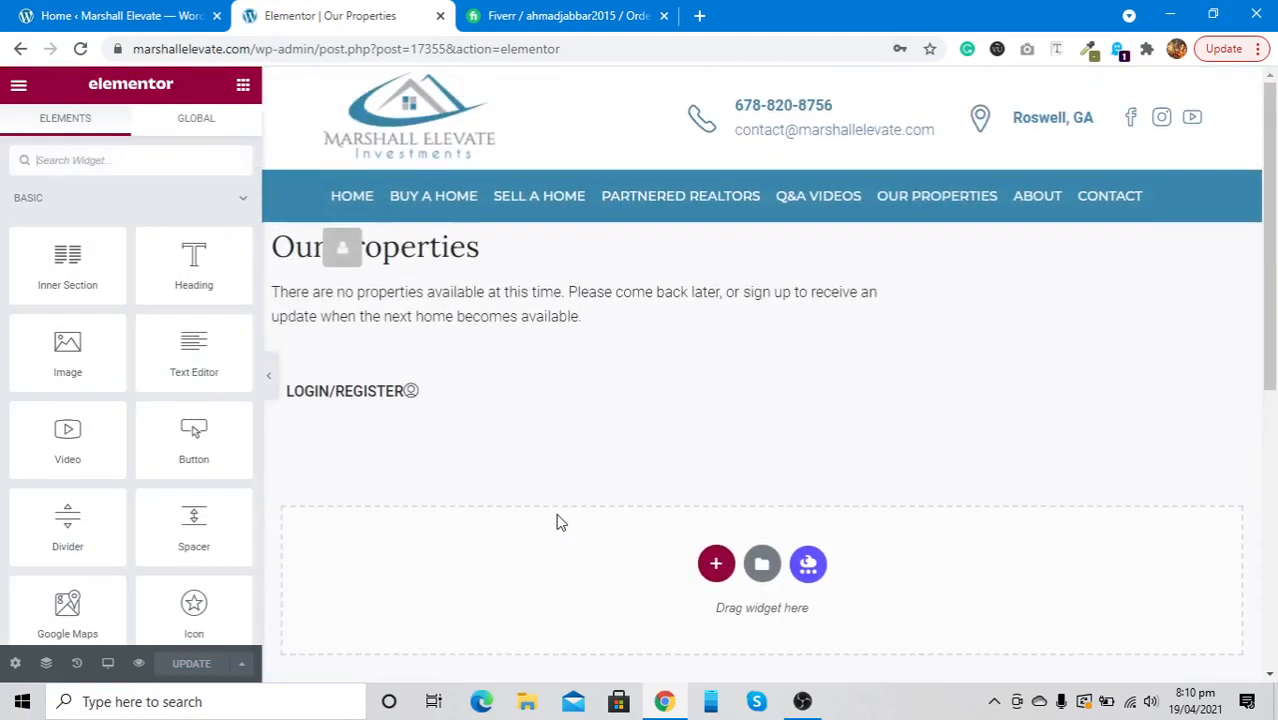
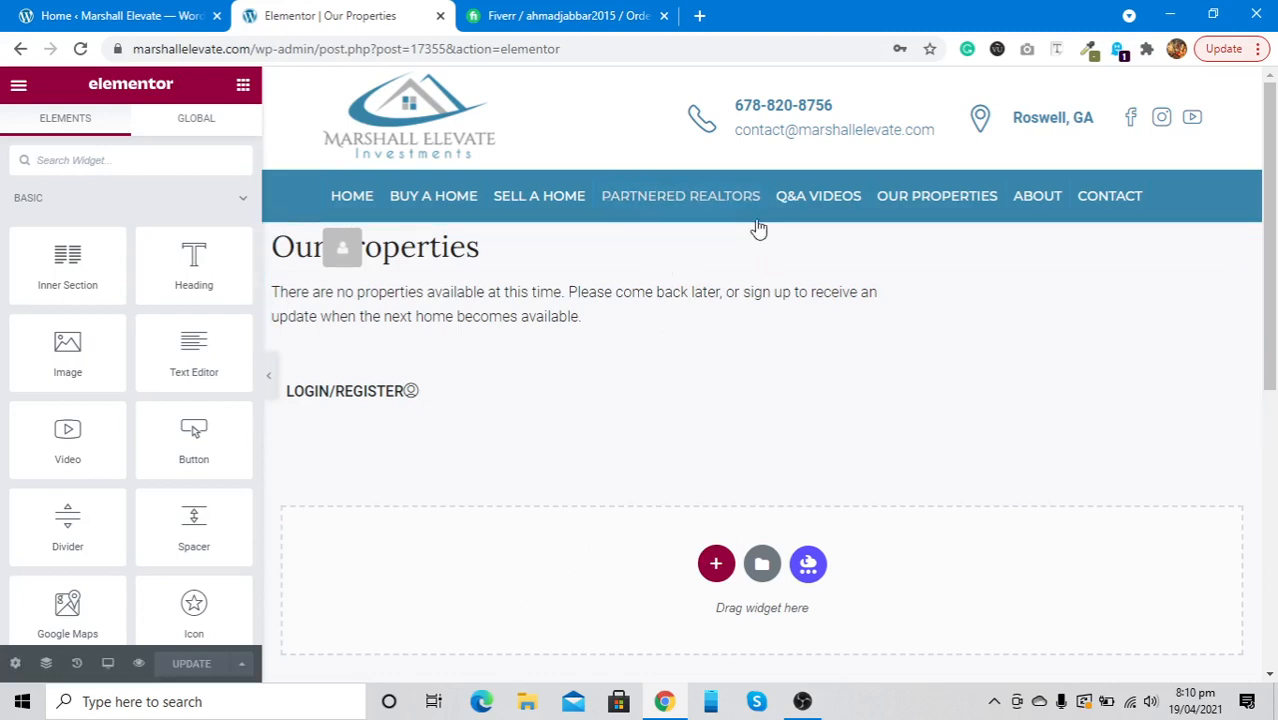
# Step: Give the Our Properties section a classic background with colour #fff, and duplicate the section
pyautogui.click(47, 664)
pyautogui.click(990, 166)
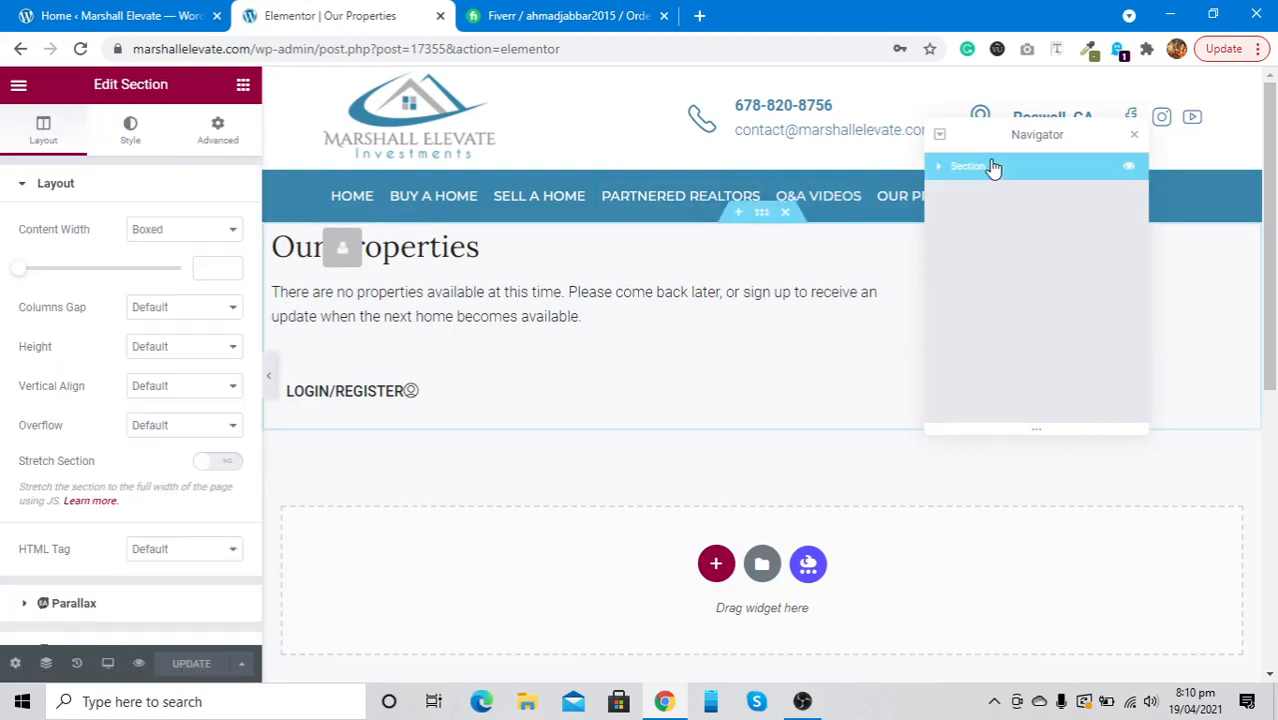
pyautogui.click(140, 148)
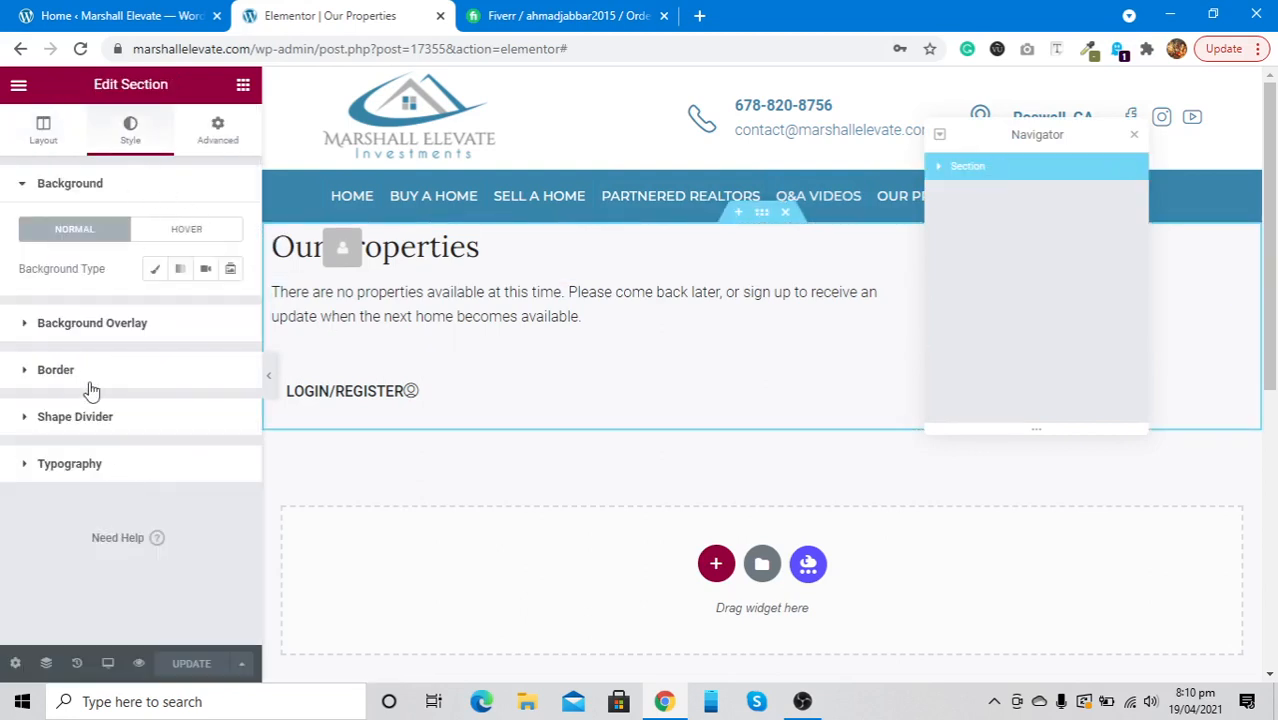
pyautogui.click(155, 268)
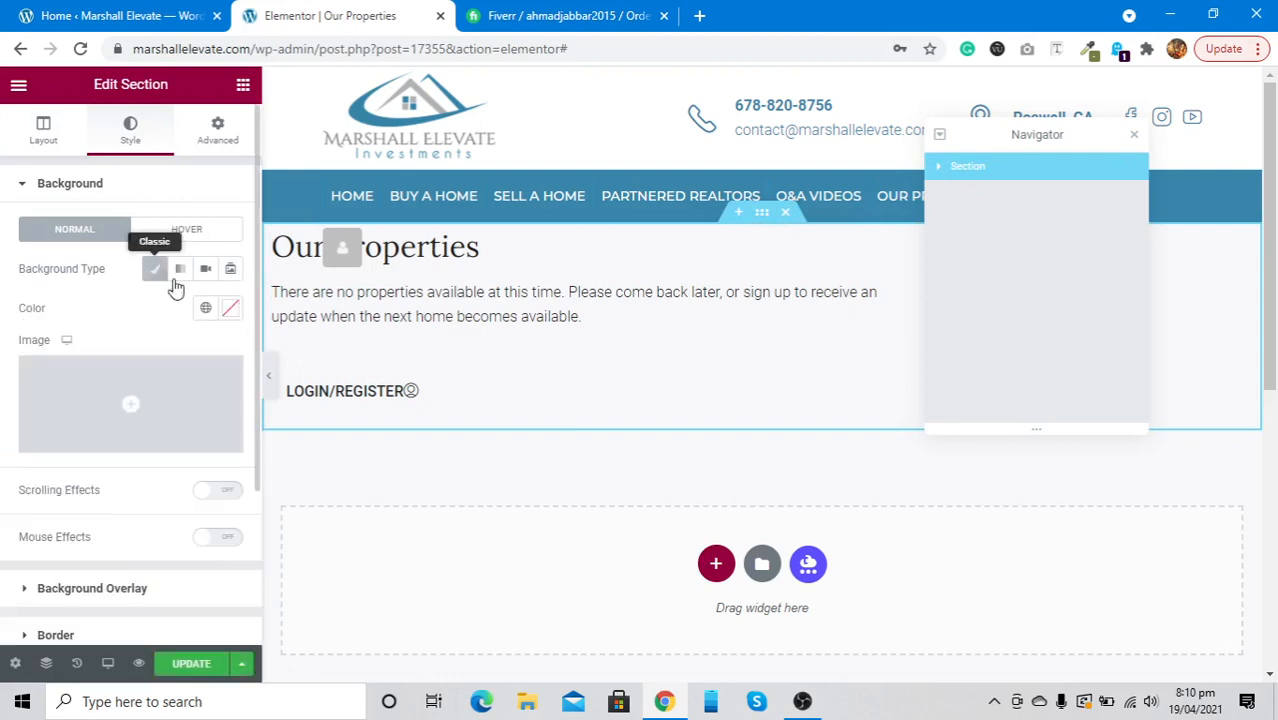
pyautogui.click(231, 309)
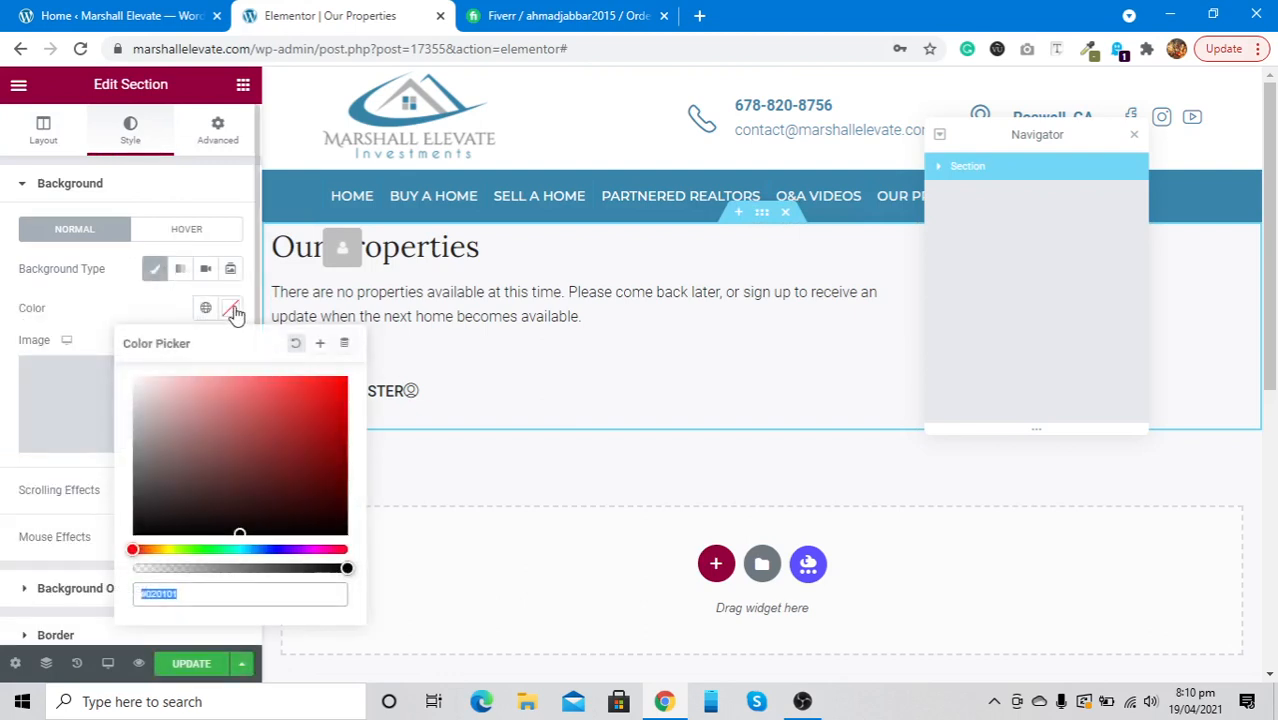
pyautogui.write('#fff')
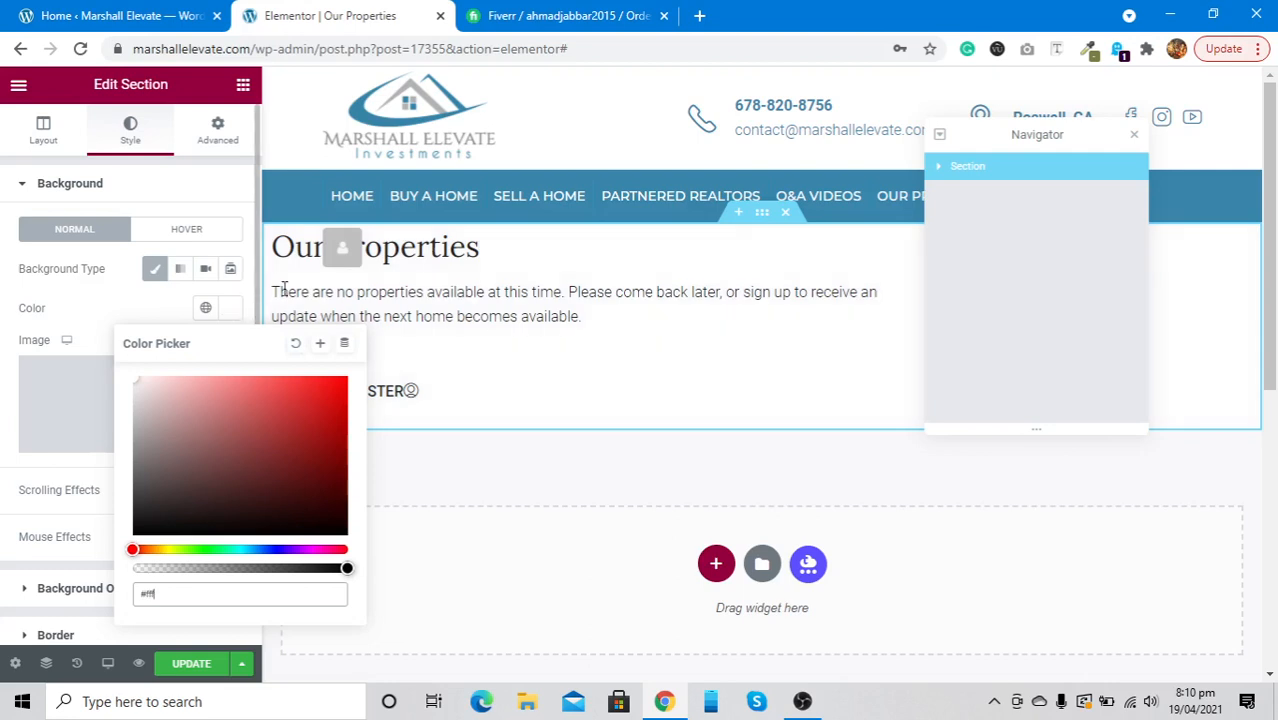
pyautogui.rightClick(766, 222)
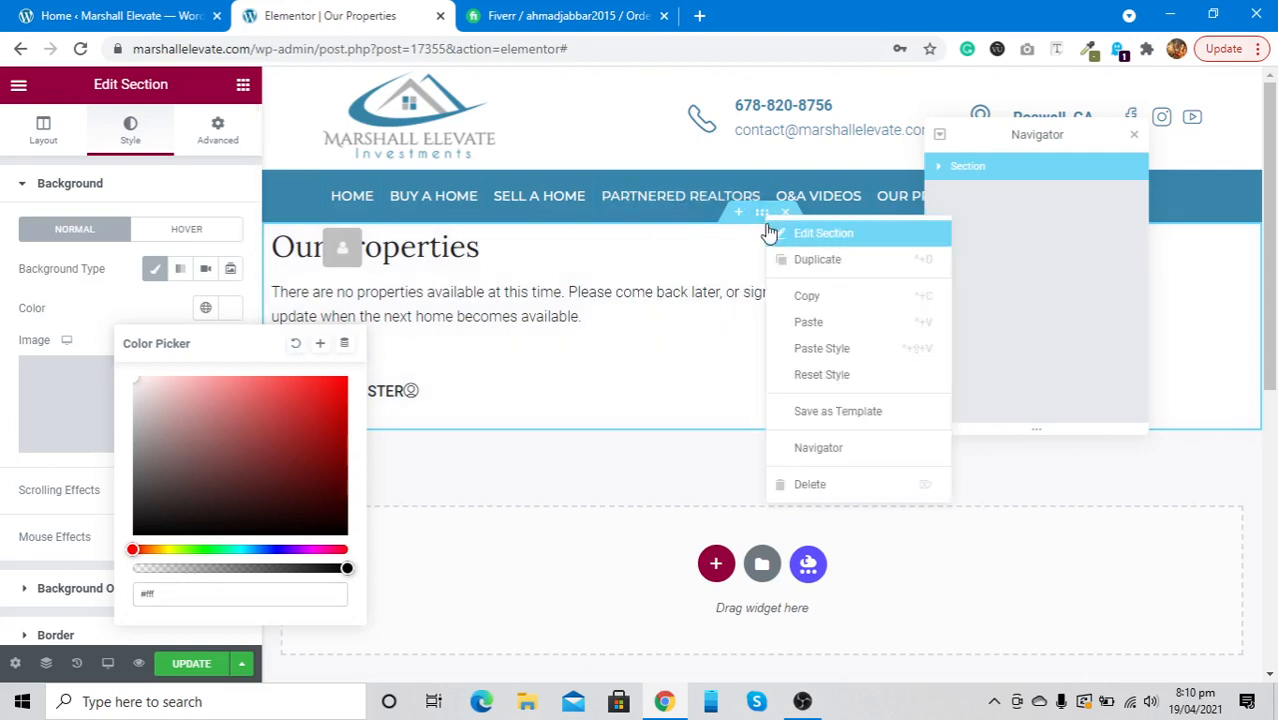
pyautogui.click(779, 257)
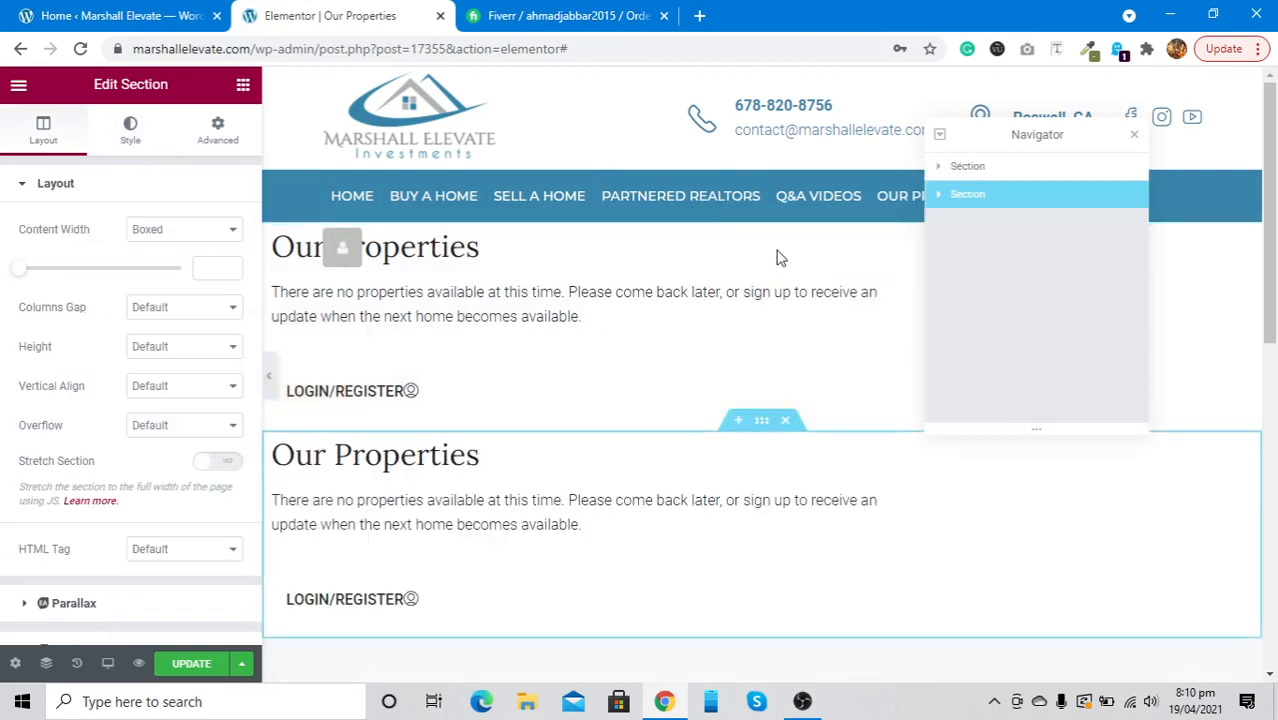
# Step: Use 206-1.jpg from the media library as the first section's background image and set its position to Center Center
pyautogui.click(960, 170)
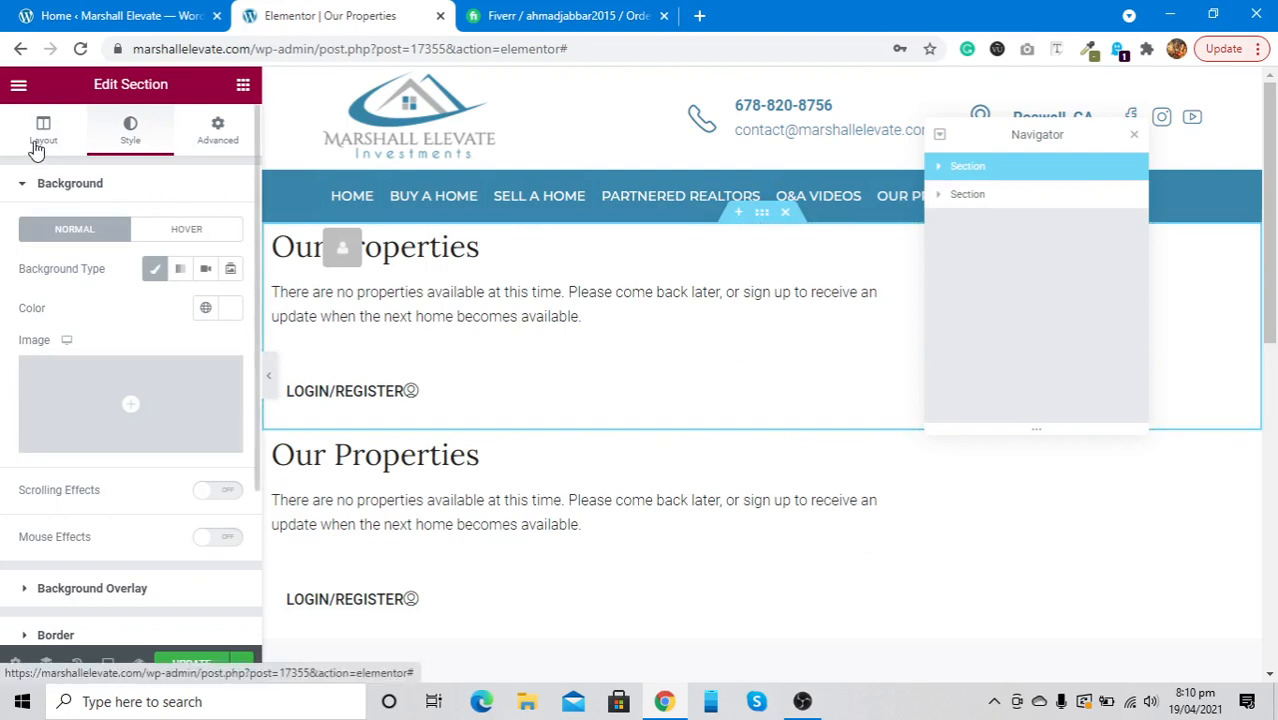
pyautogui.click(113, 440)
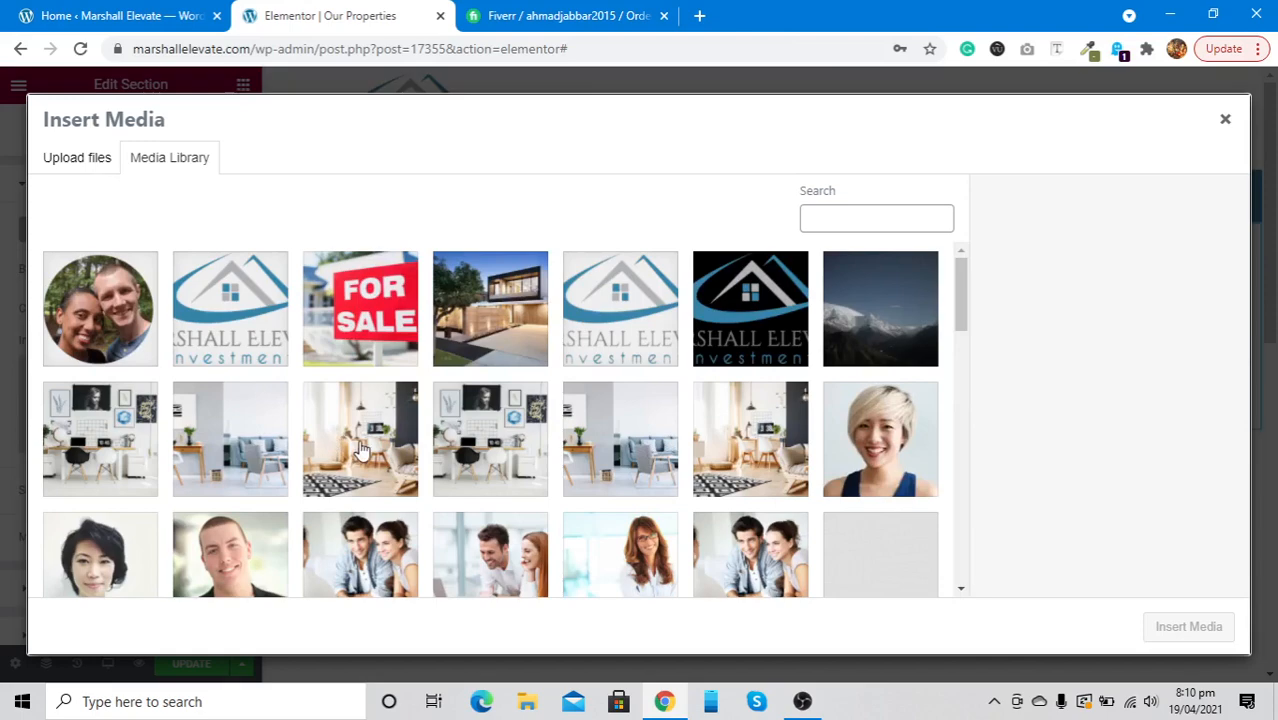
pyautogui.click(361, 450)
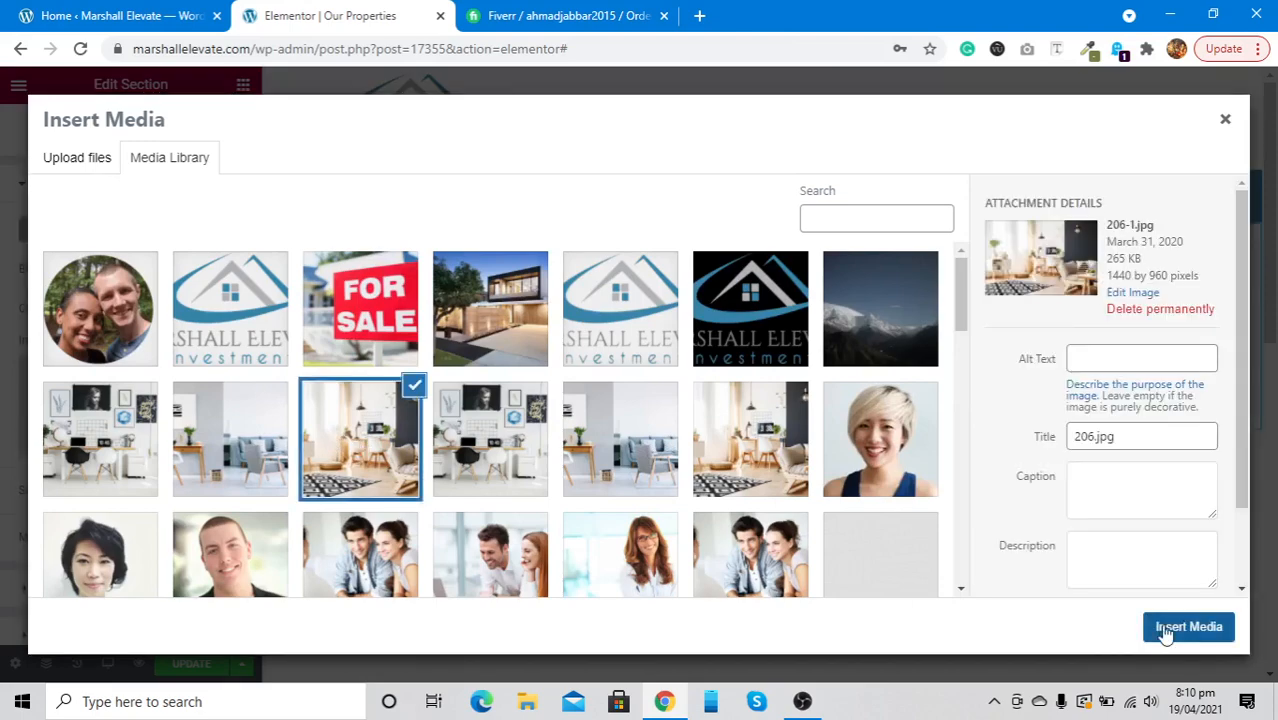
pyautogui.click(1162, 632)
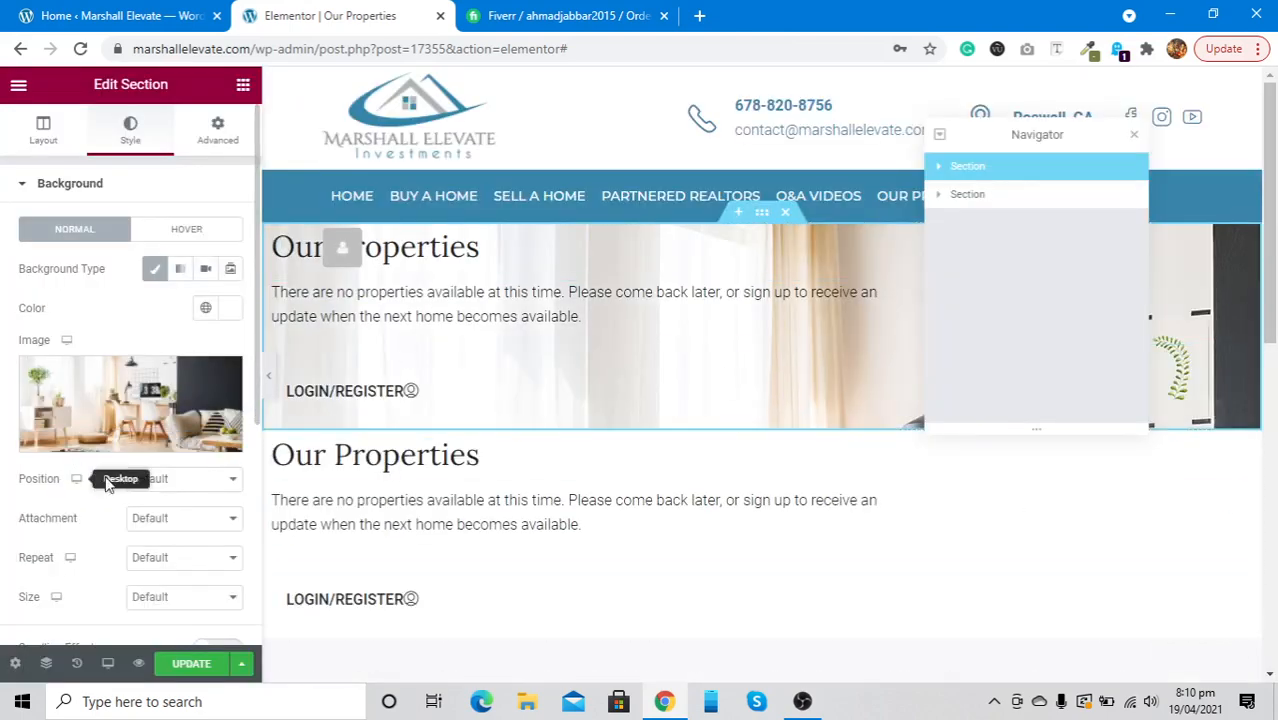
pyautogui.click(151, 479)
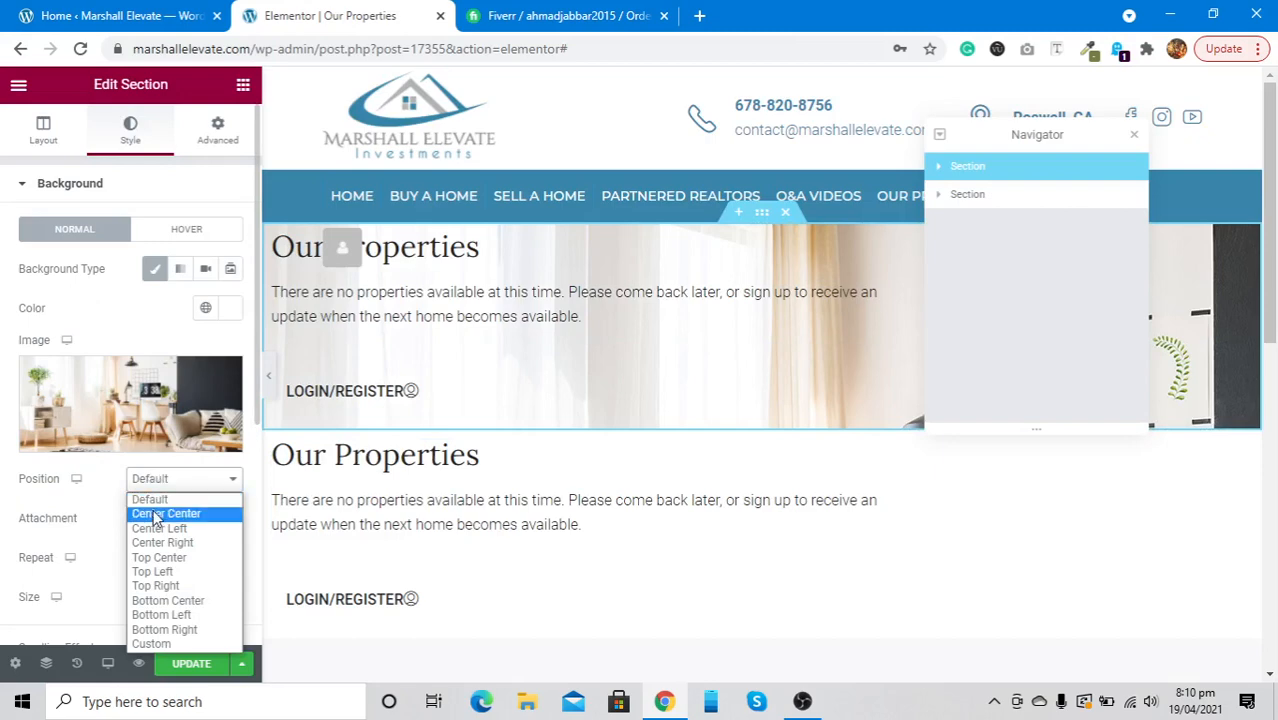
pyautogui.click(154, 516)
pyautogui.scroll(-1, 8, 523)
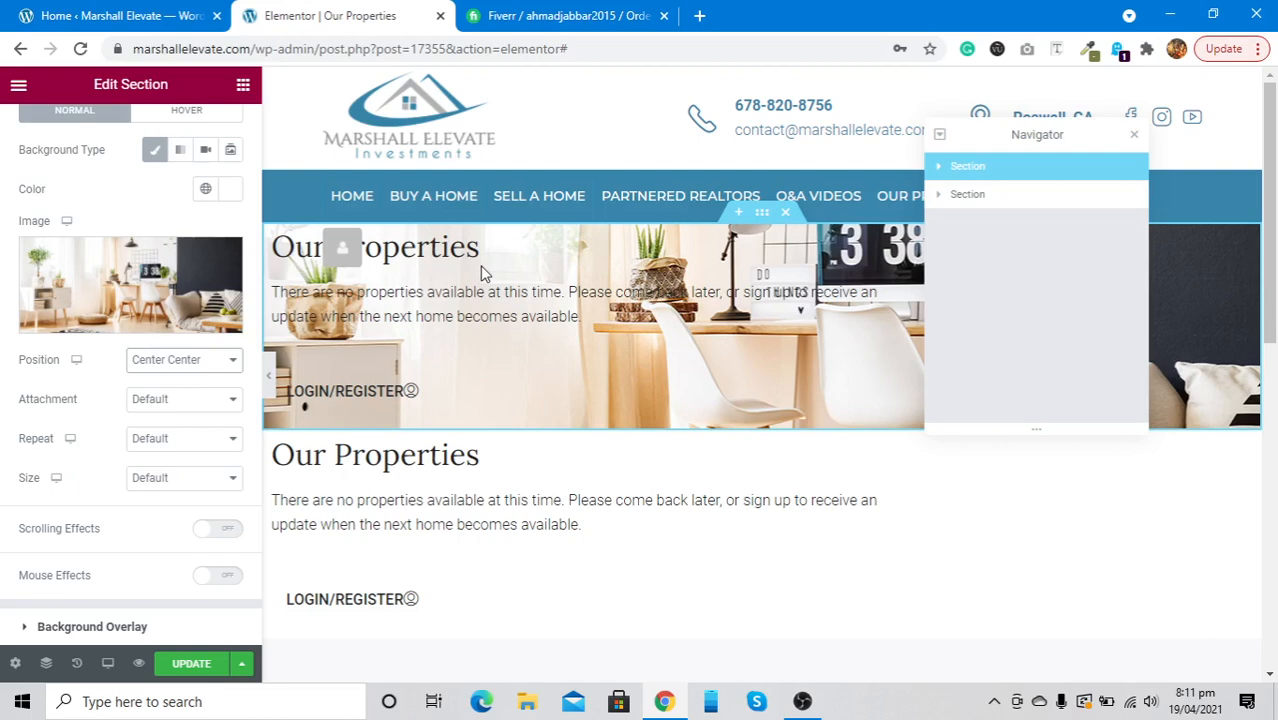
pyautogui.click(800, 699)
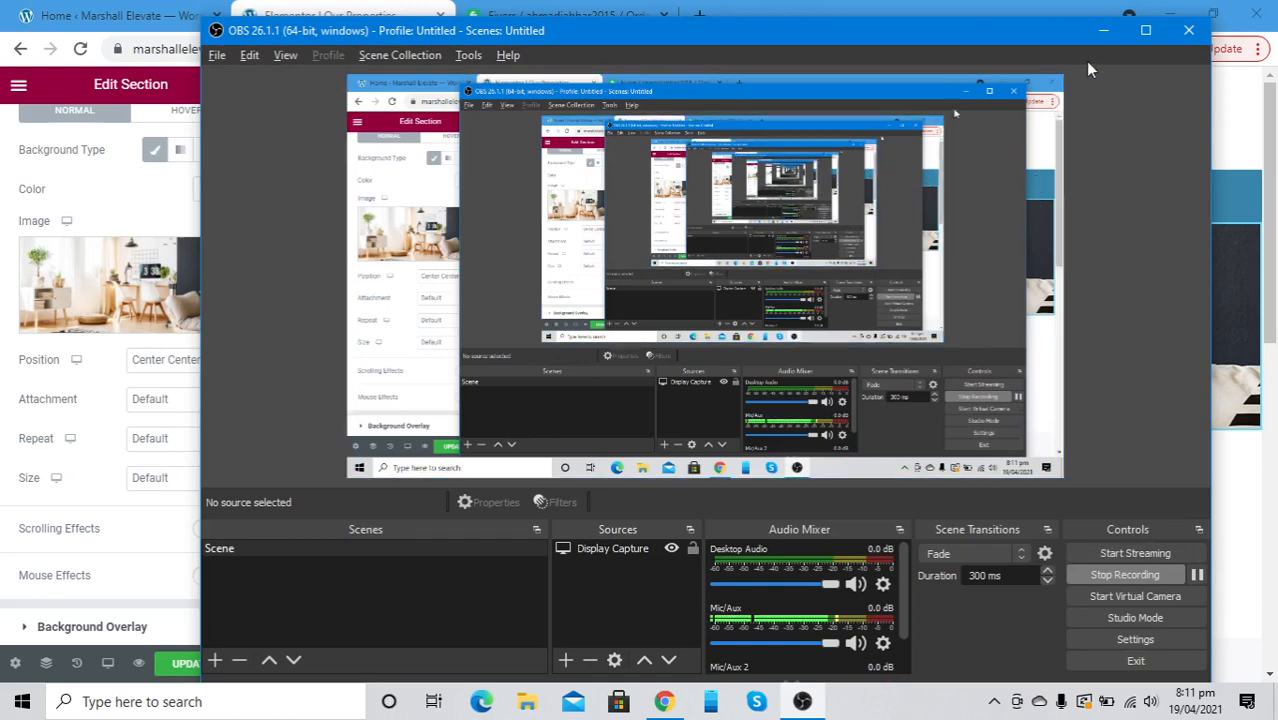
pyautogui.click(1102, 31)
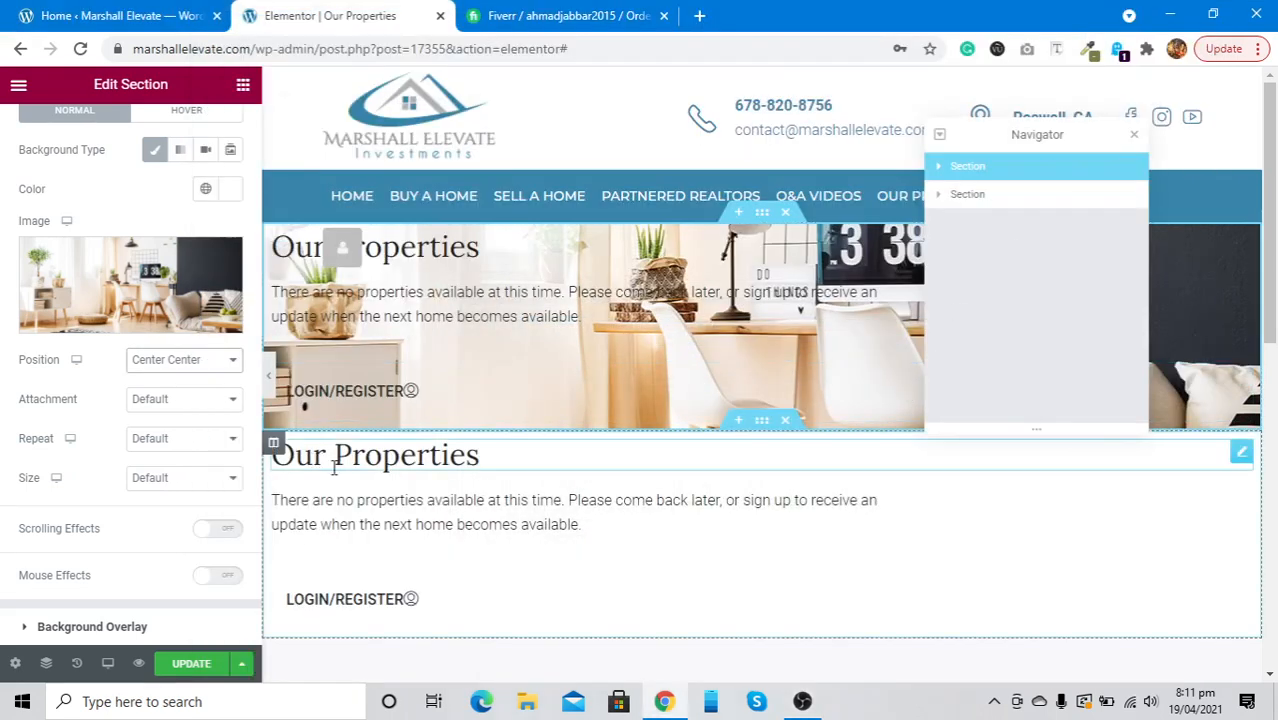
pyautogui.moveTo(802, 701)
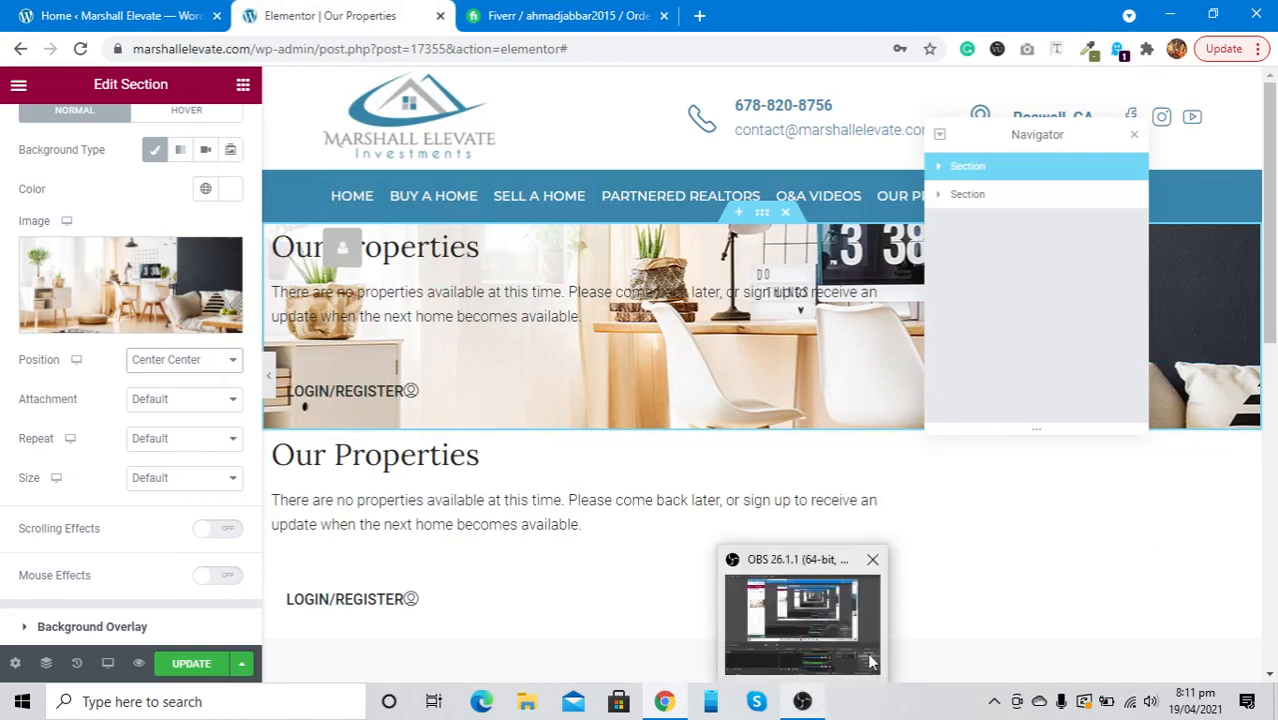
pyautogui.click(853, 635)
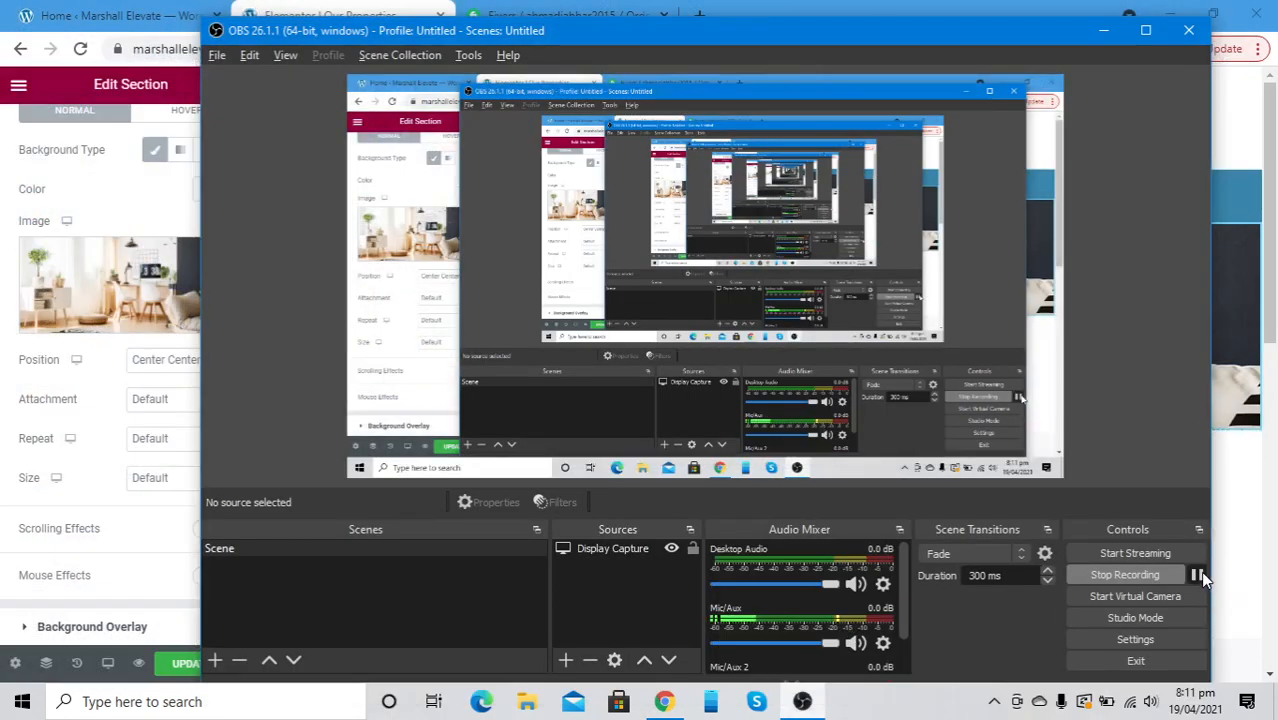
pyautogui.click(1197, 575)
pyautogui.click(1103, 30)
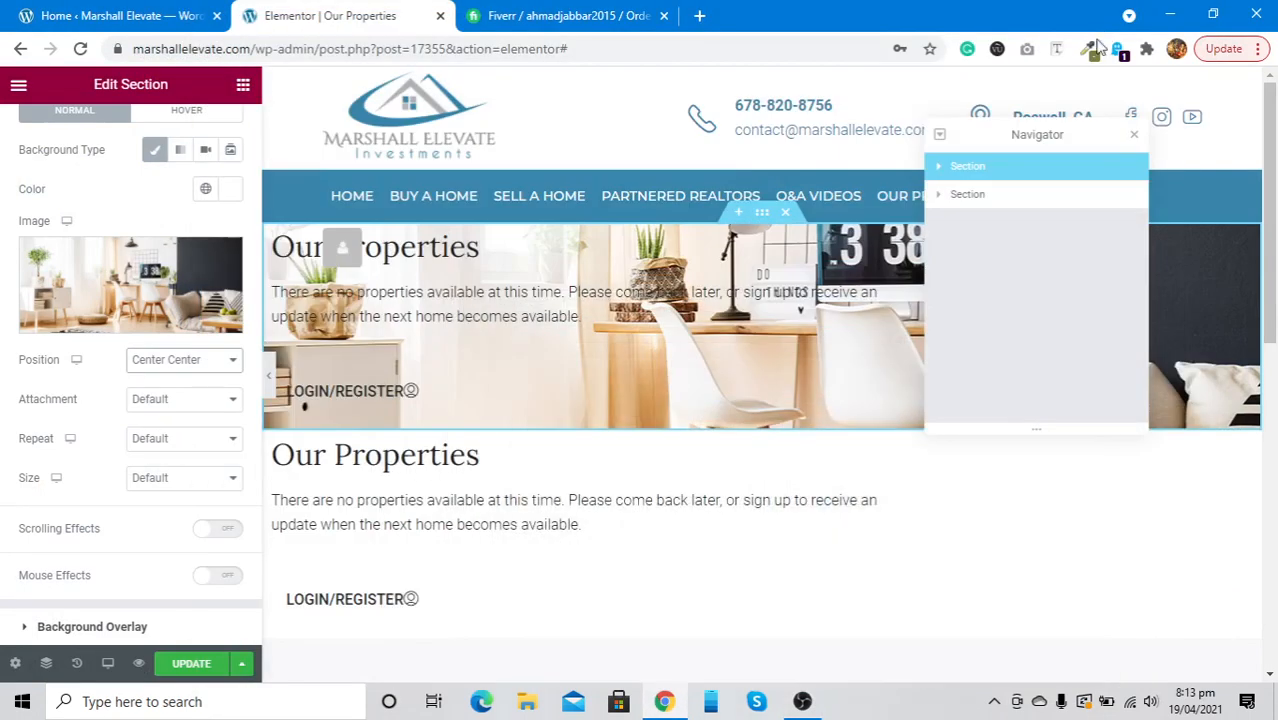
# Step: Delete the Our Properties section that has the background image and close the page's Elementor editor
pyautogui.click(785, 213)
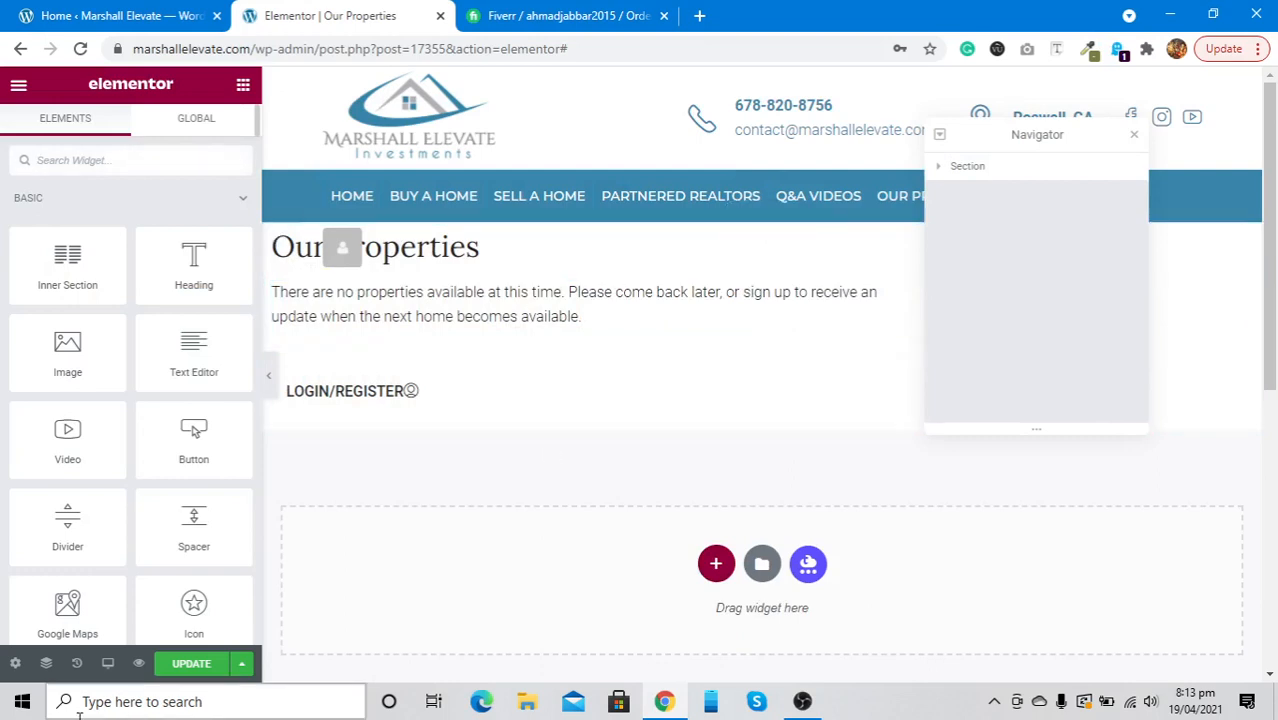
pyautogui.click(441, 17)
pyautogui.click(731, 155)
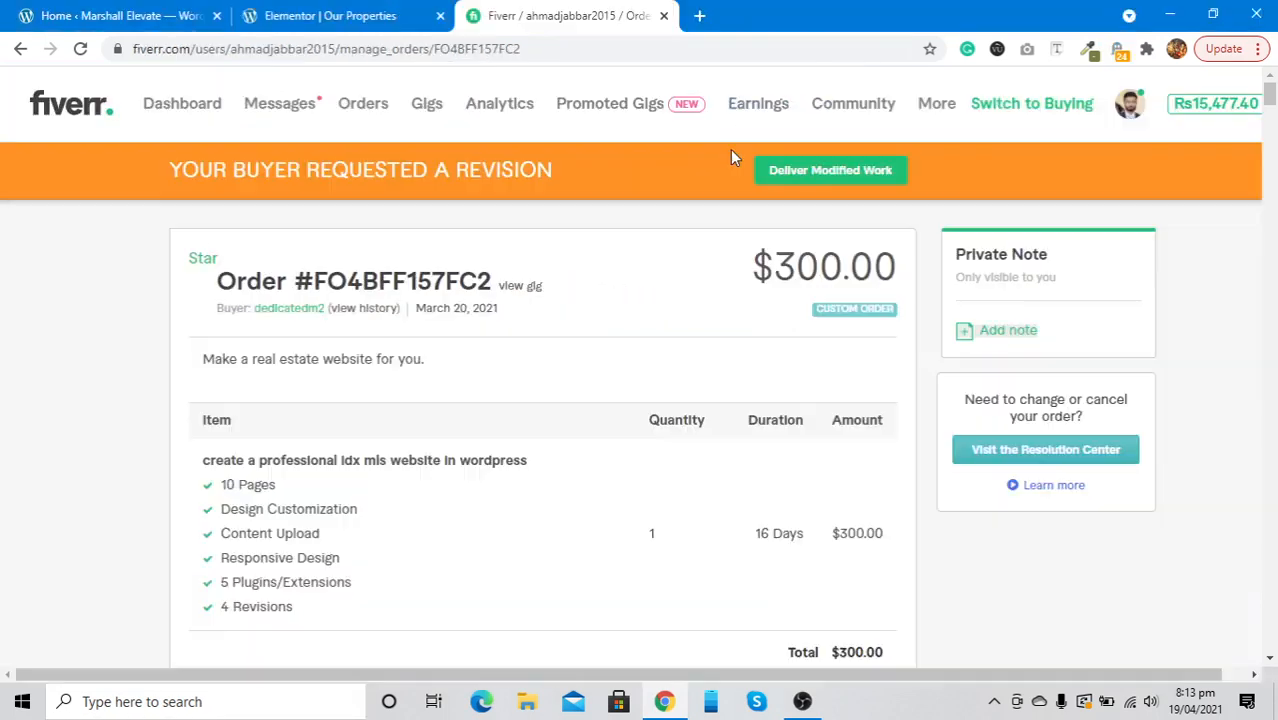
# Step: Open the live Marshall Elevate site in a new browser tab from the dashboard and go to its Our Properties page
pyautogui.click(72, 10)
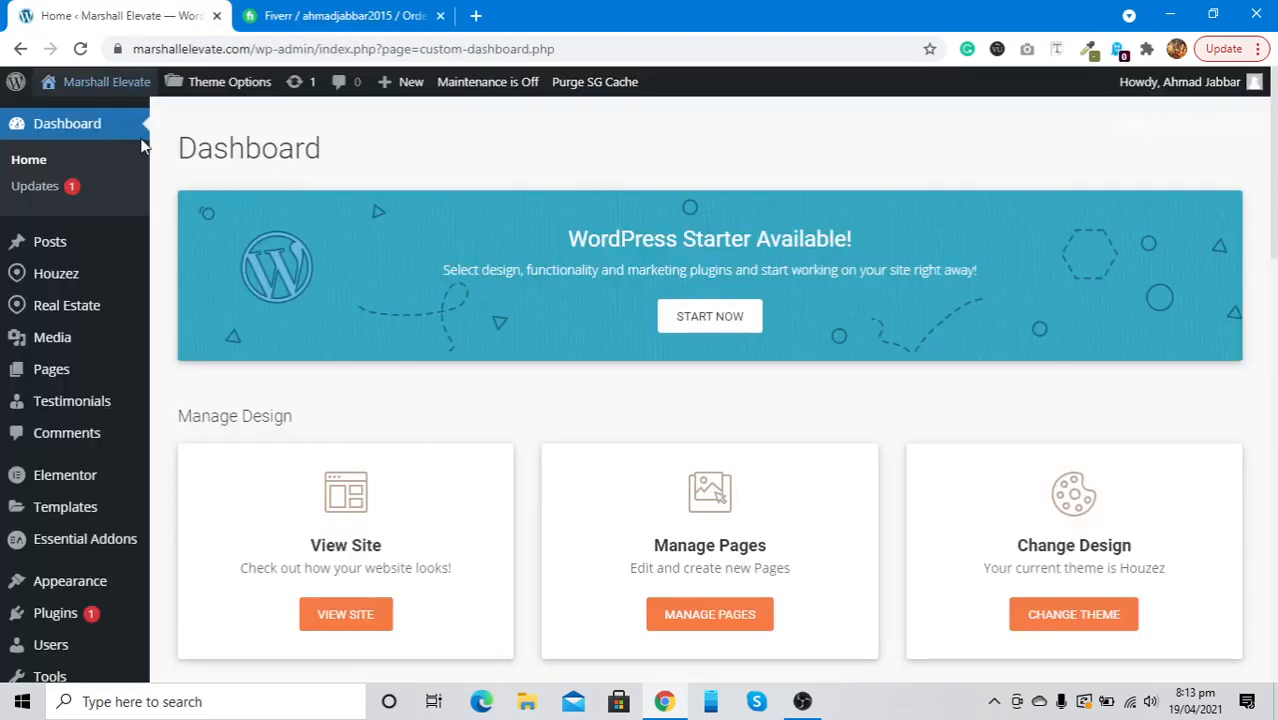
pyautogui.rightClick(91, 82)
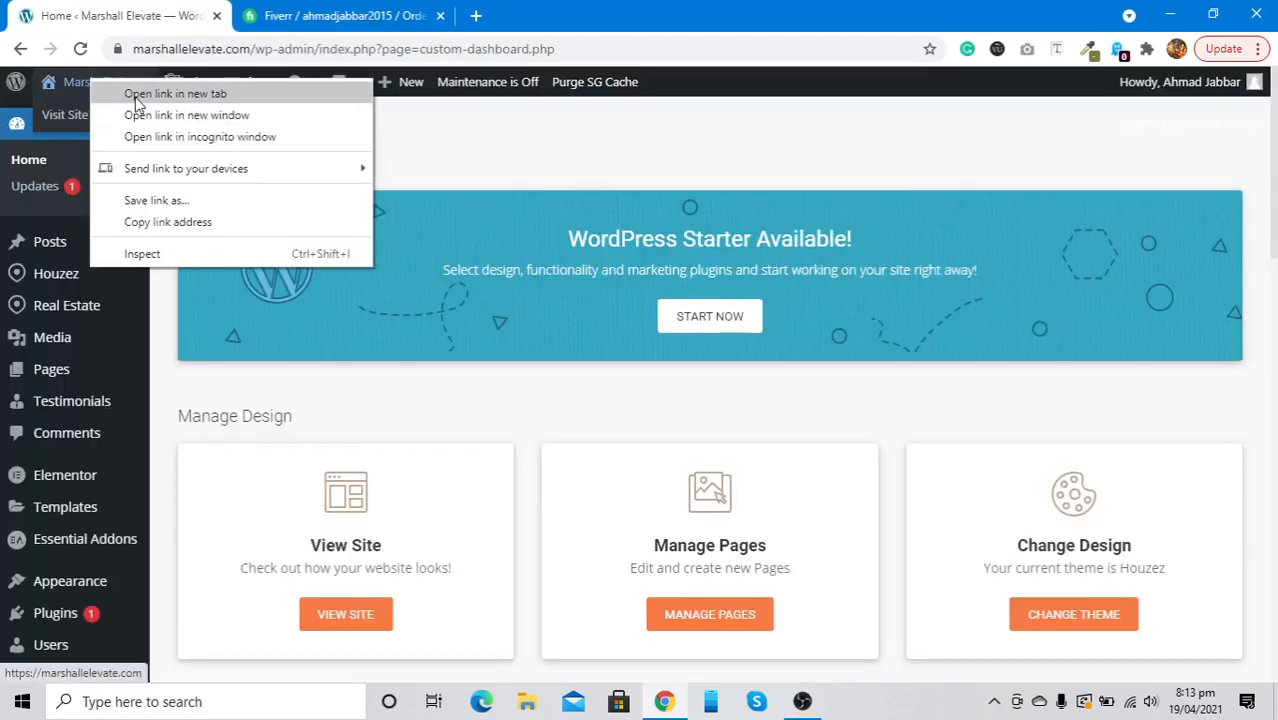
pyautogui.click(136, 97)
pyautogui.click(347, 9)
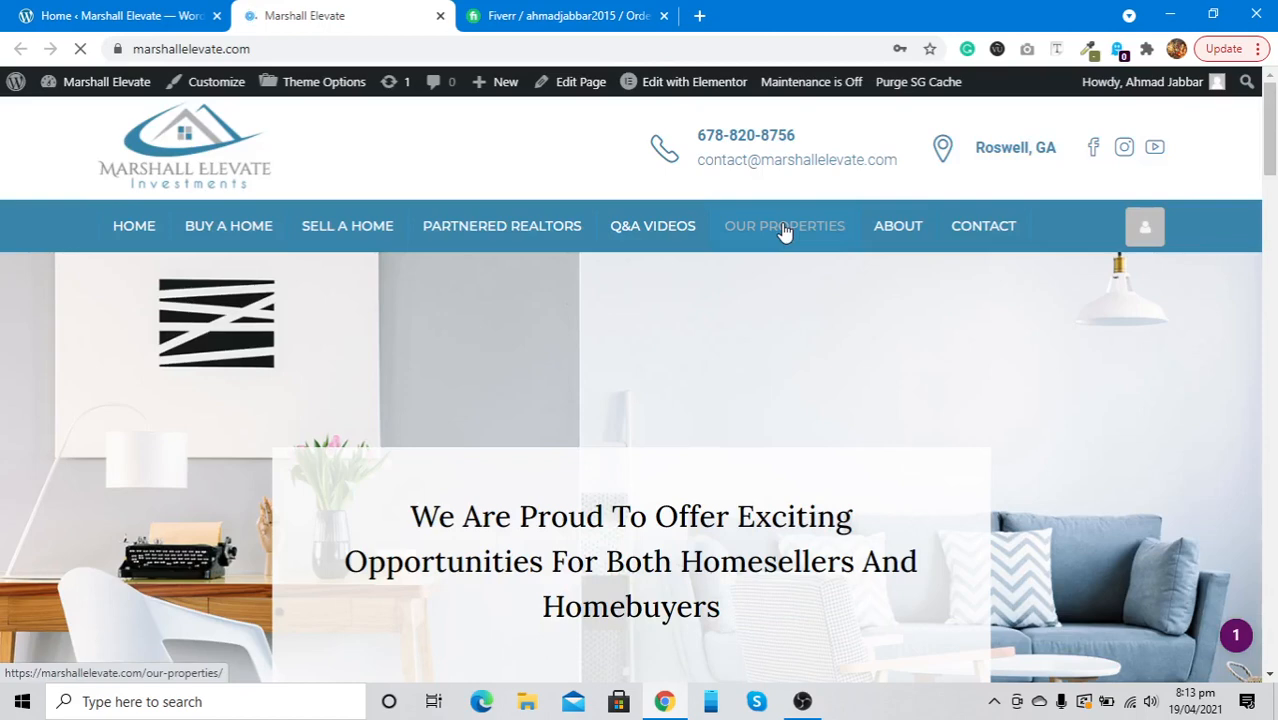
pyautogui.click(785, 228)
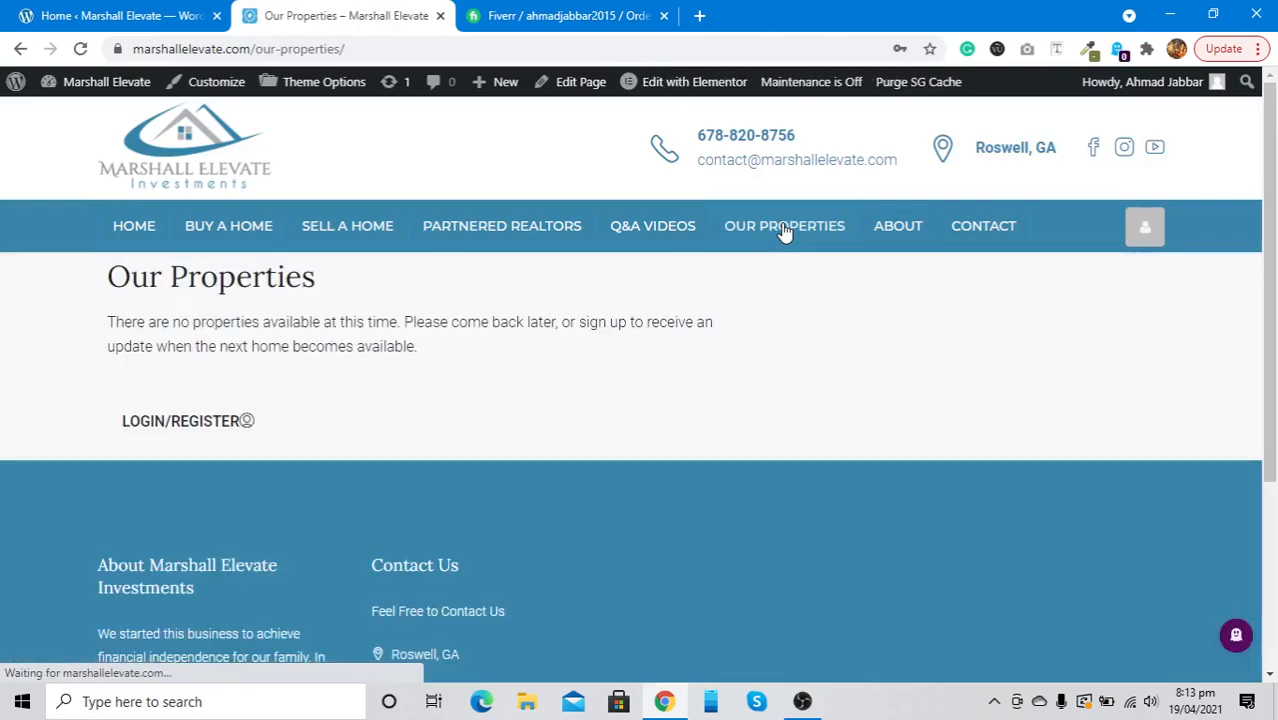
# Step: Edit the Our Properties page in WordPress, set its template to Default template and update the page
pyautogui.click(565, 92)
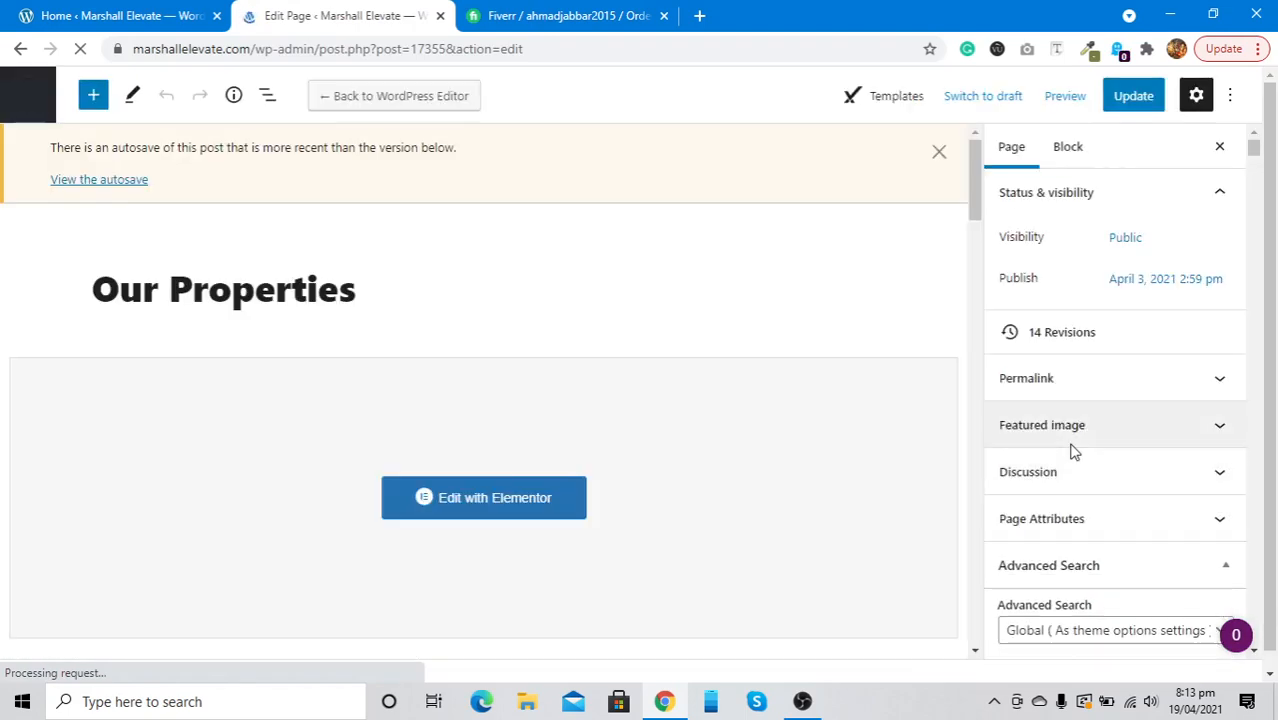
pyautogui.scroll(-2, 1072, 448)
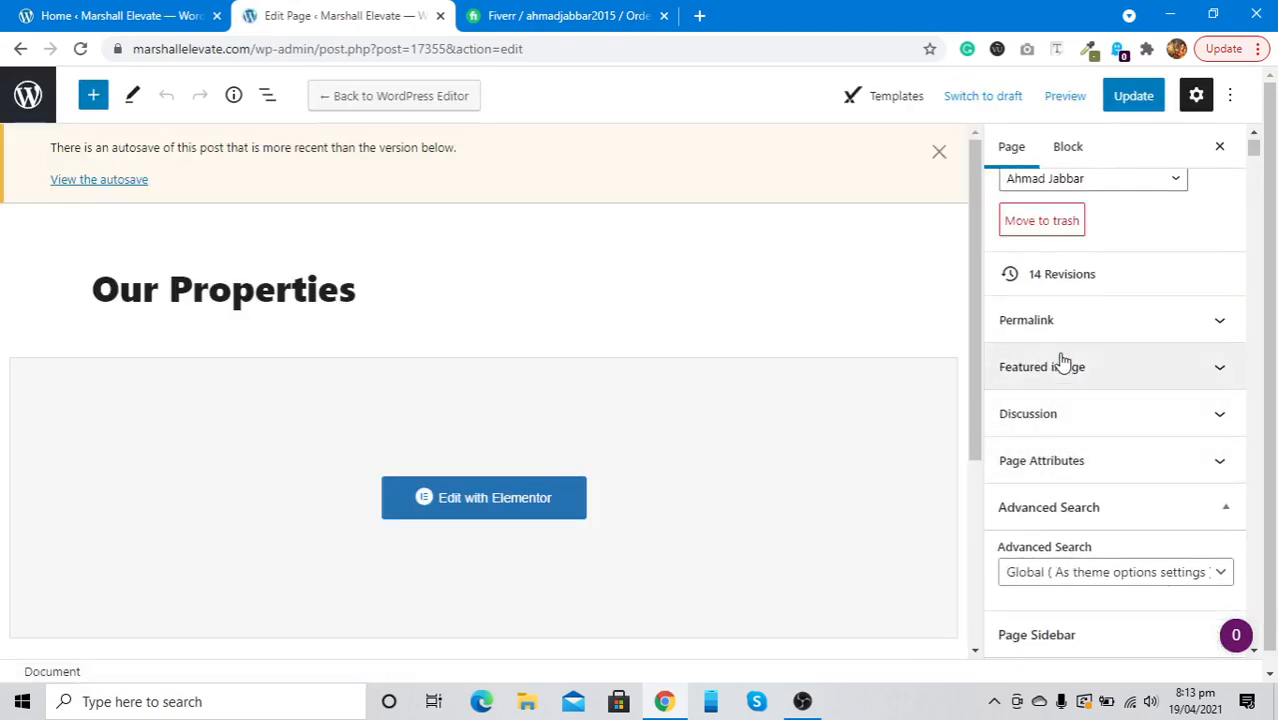
pyautogui.click(1064, 460)
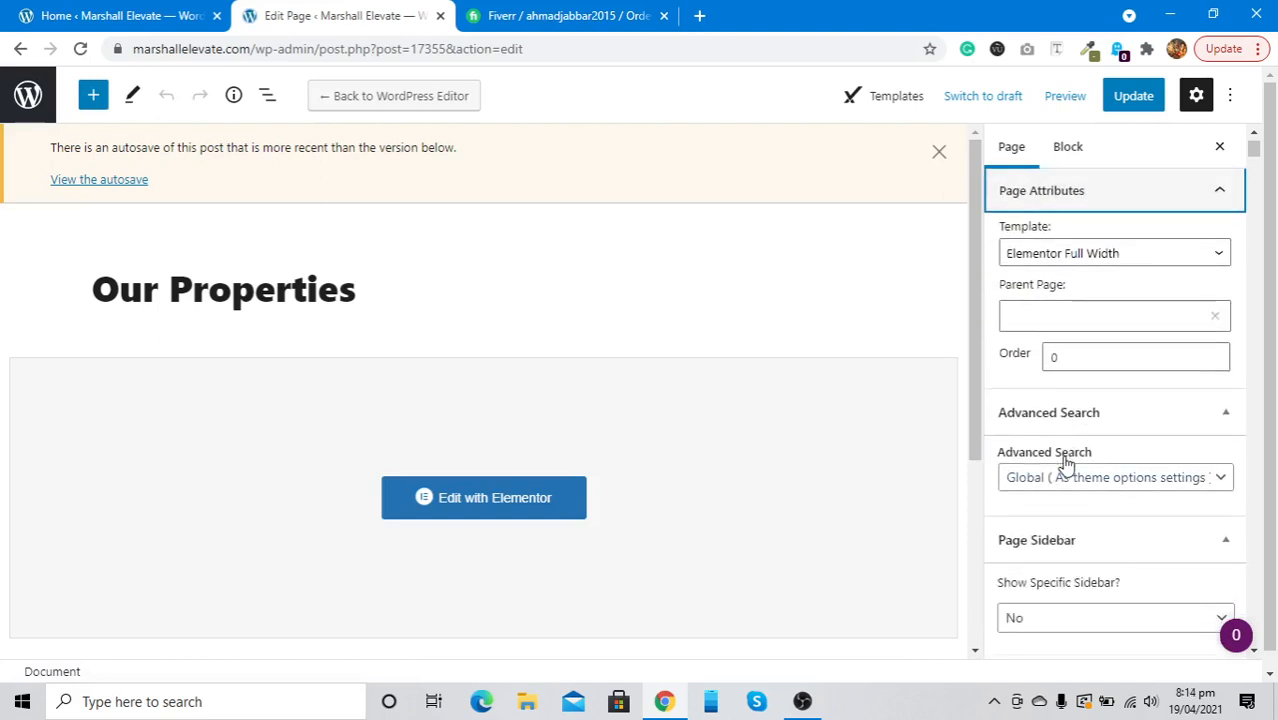
pyautogui.click(1046, 259)
pyautogui.click(1046, 279)
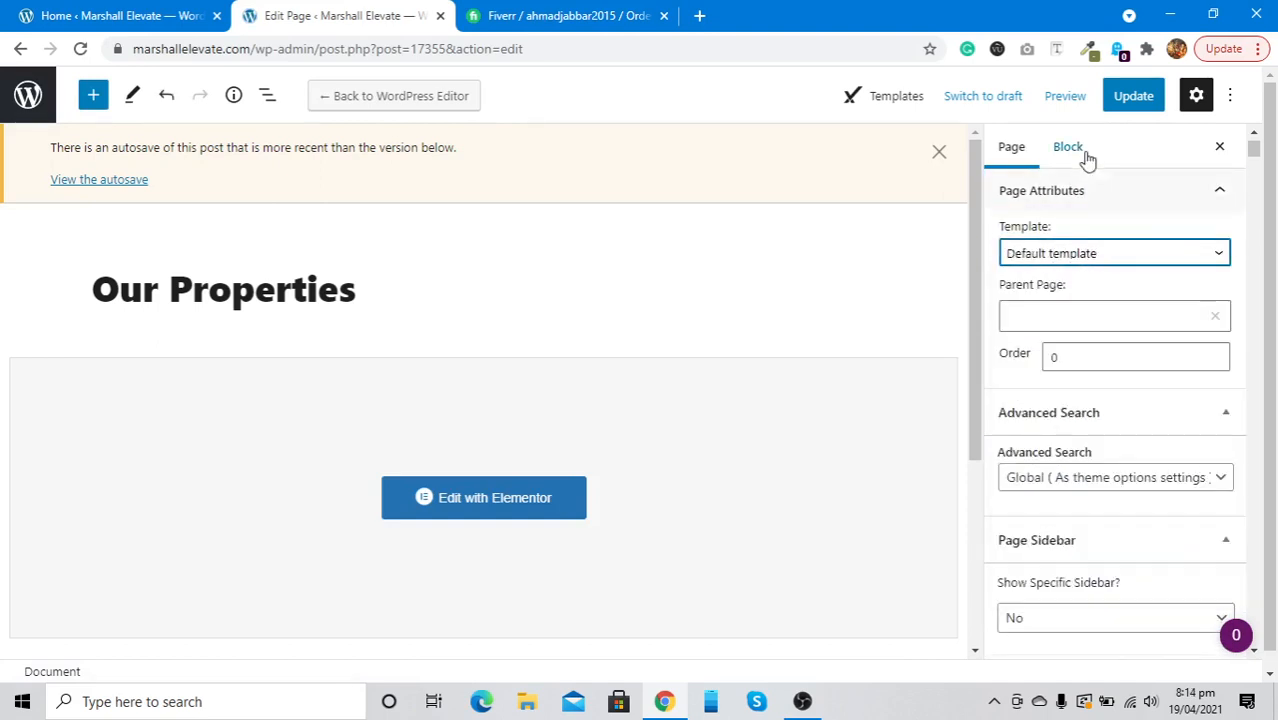
pyautogui.click(1131, 95)
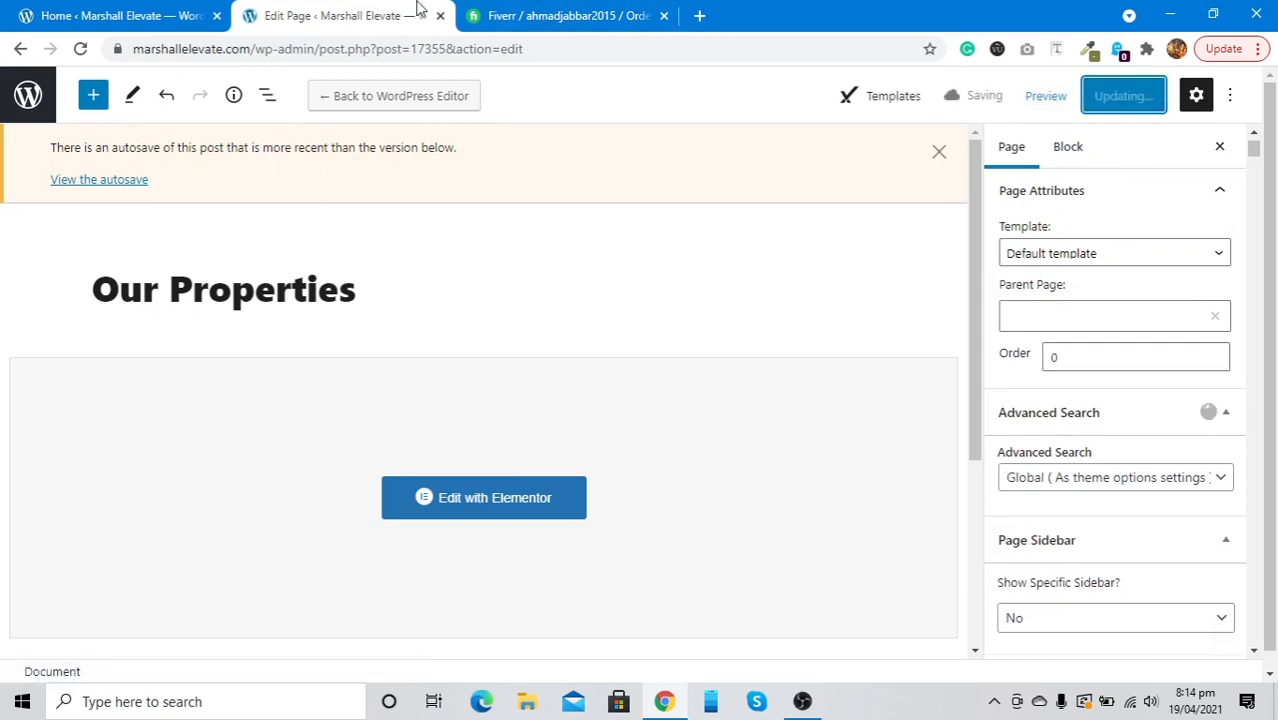
pyautogui.click(92, 12)
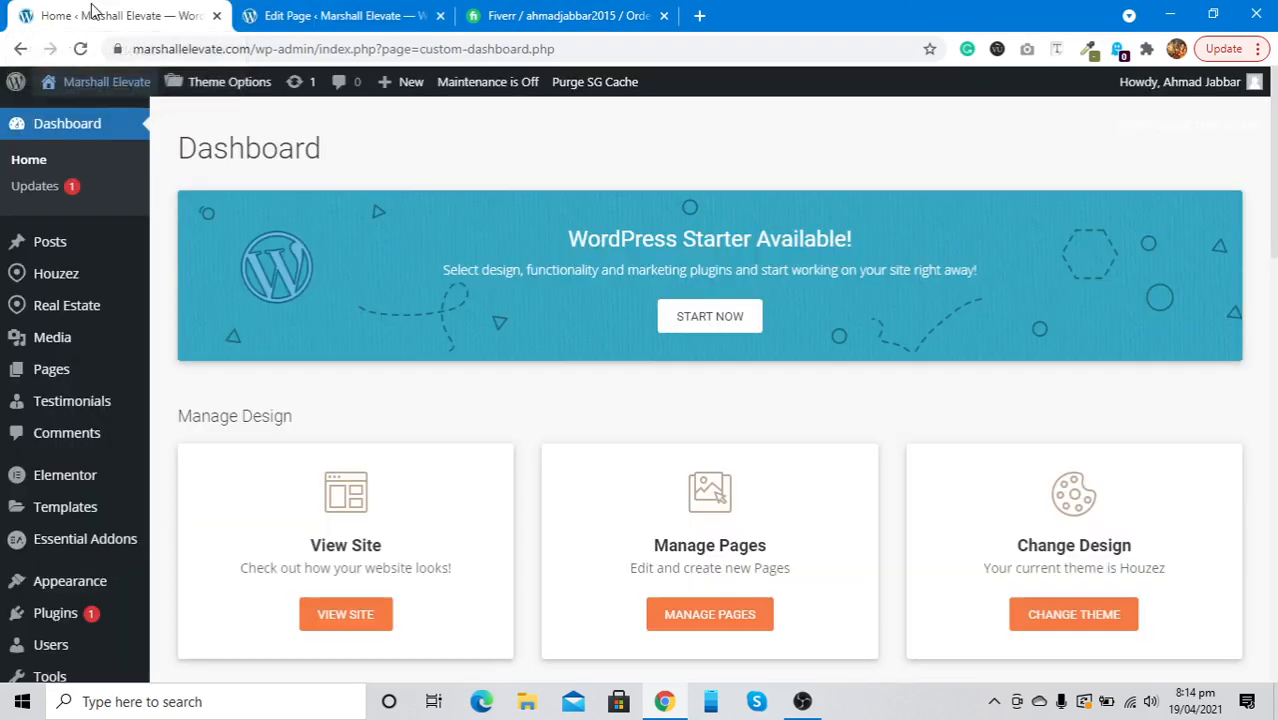
pyautogui.click(287, 17)
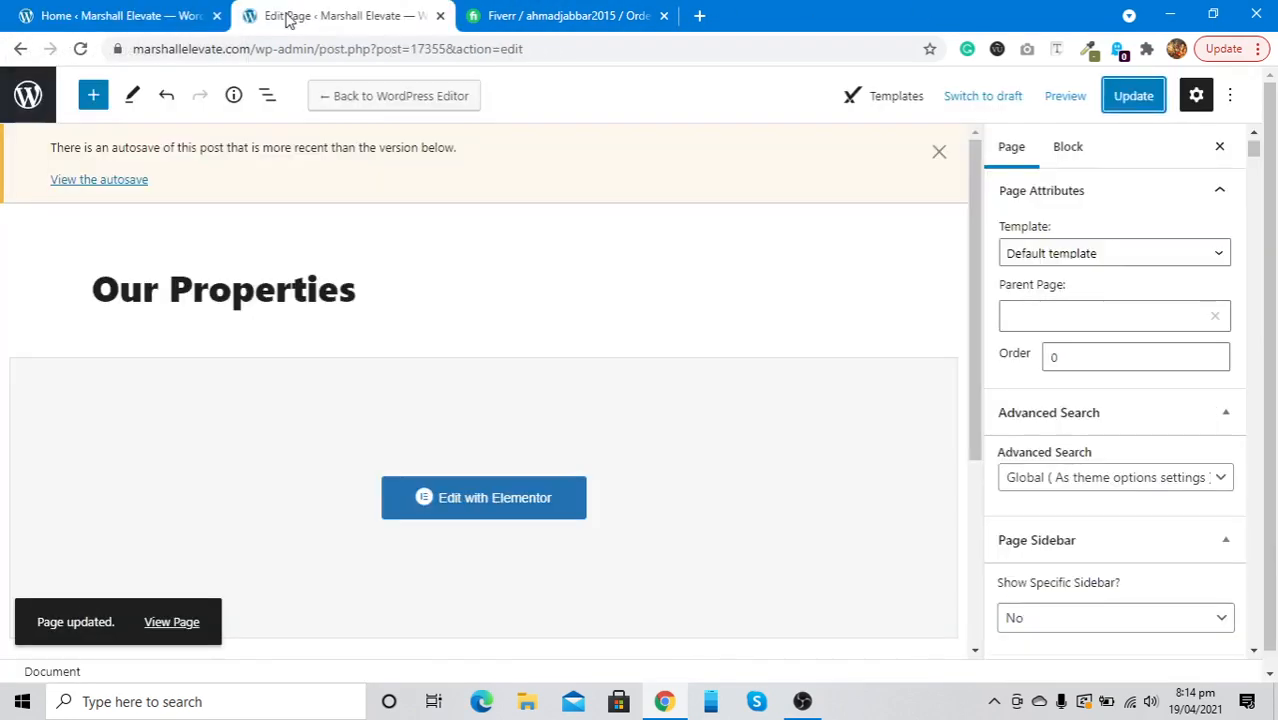
# Step: Leave the page editor for the pages list, visit the live site and view its About page
pyautogui.click(26, 116)
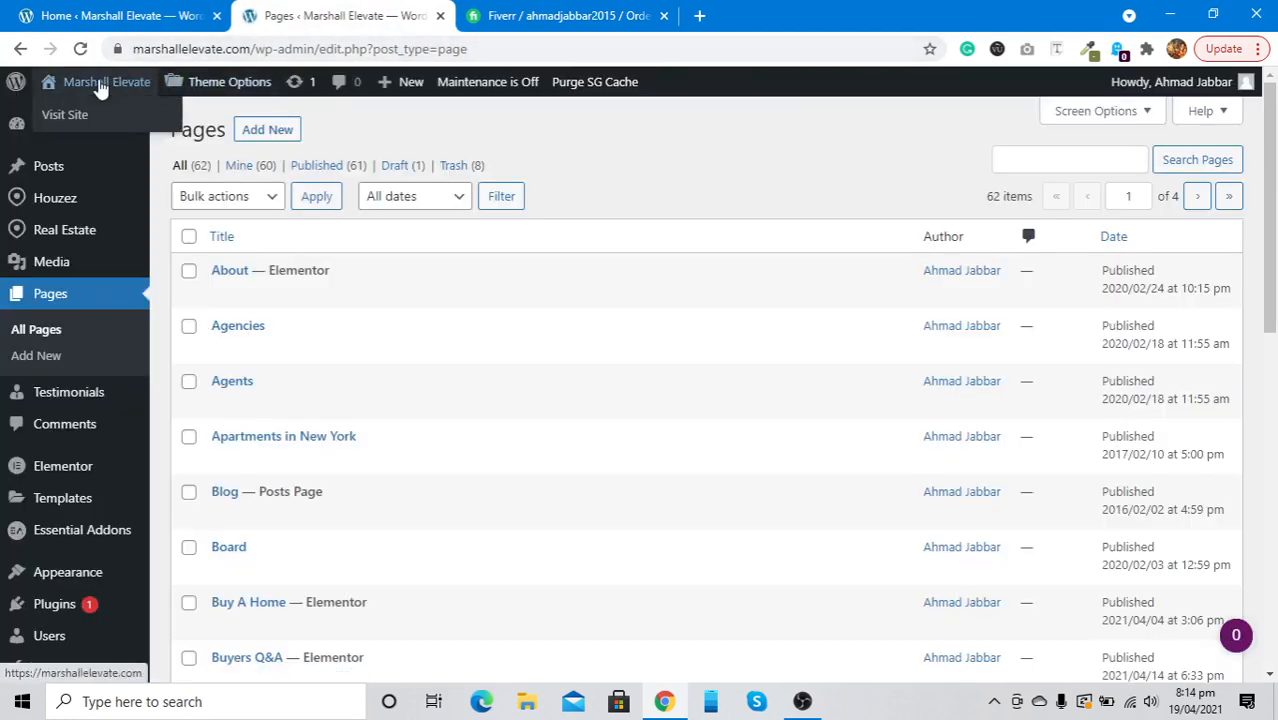
pyautogui.click(104, 83)
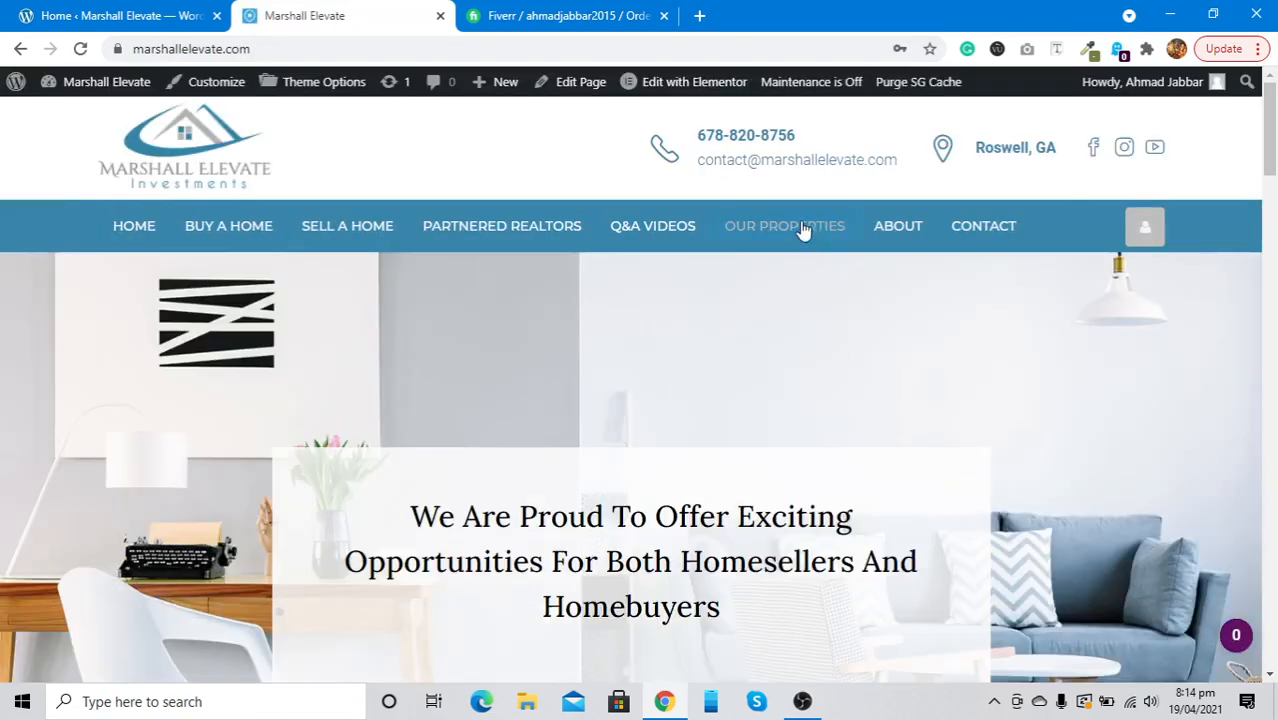
pyautogui.click(888, 224)
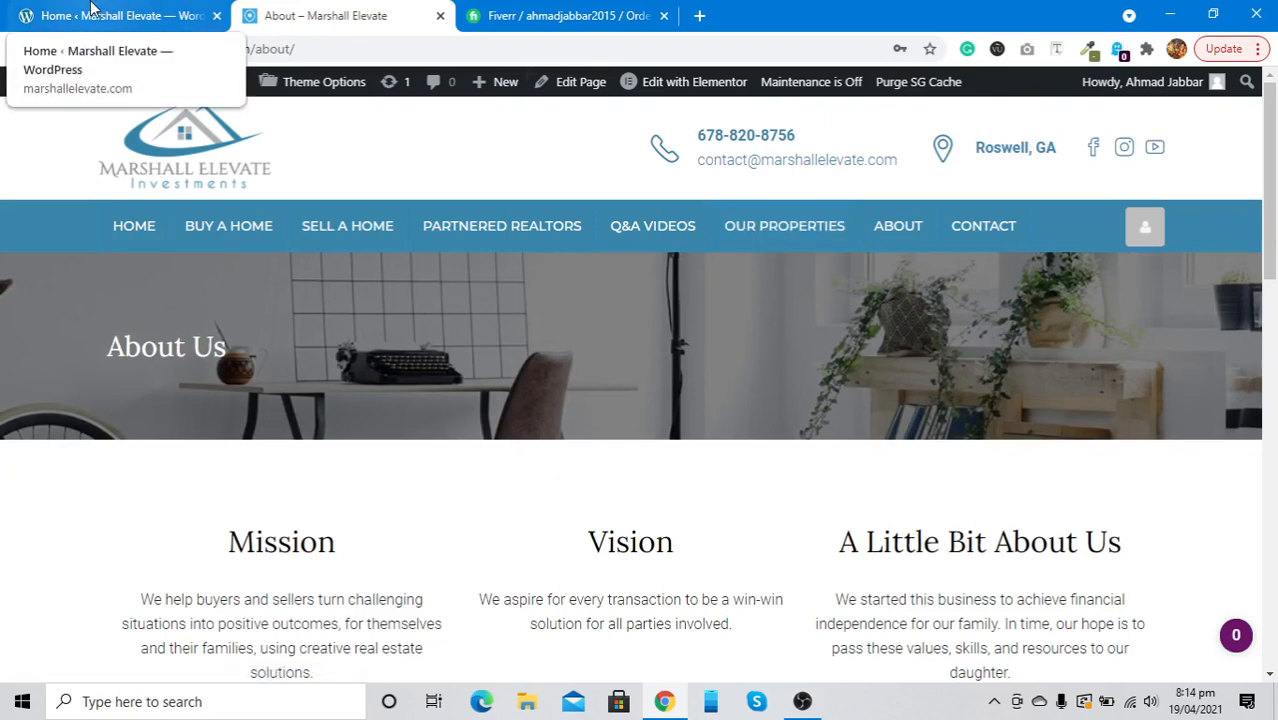
# Step: Open the WordPress Pages list in a new browser tab from the dashboard and switch to it
pyautogui.click(90, 8)
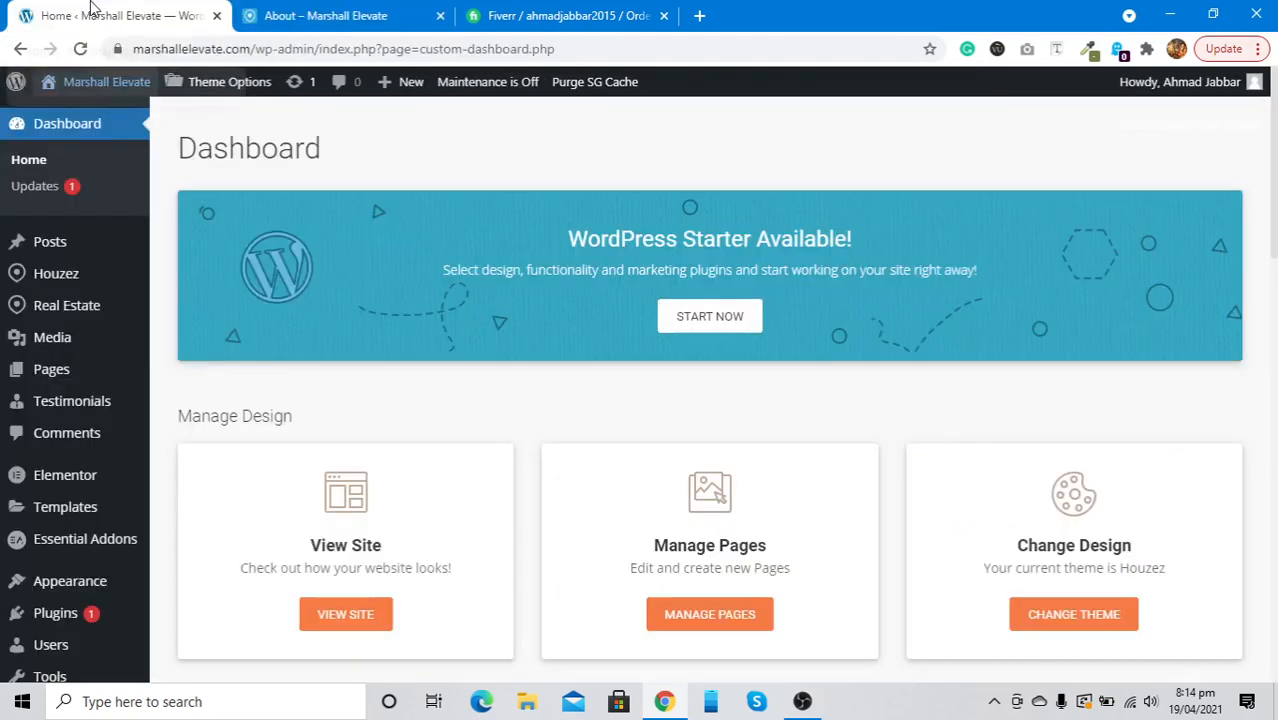
pyautogui.rightClick(61, 368)
pyautogui.click(145, 373)
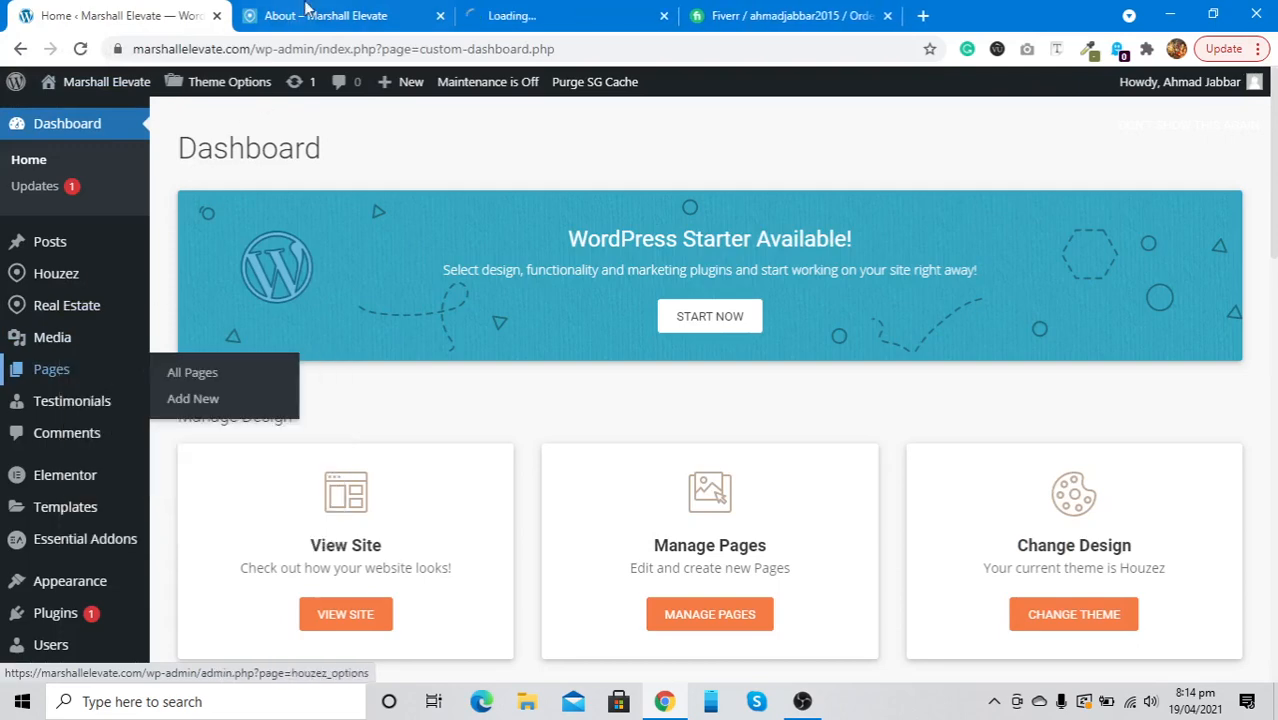
pyautogui.click(570, 10)
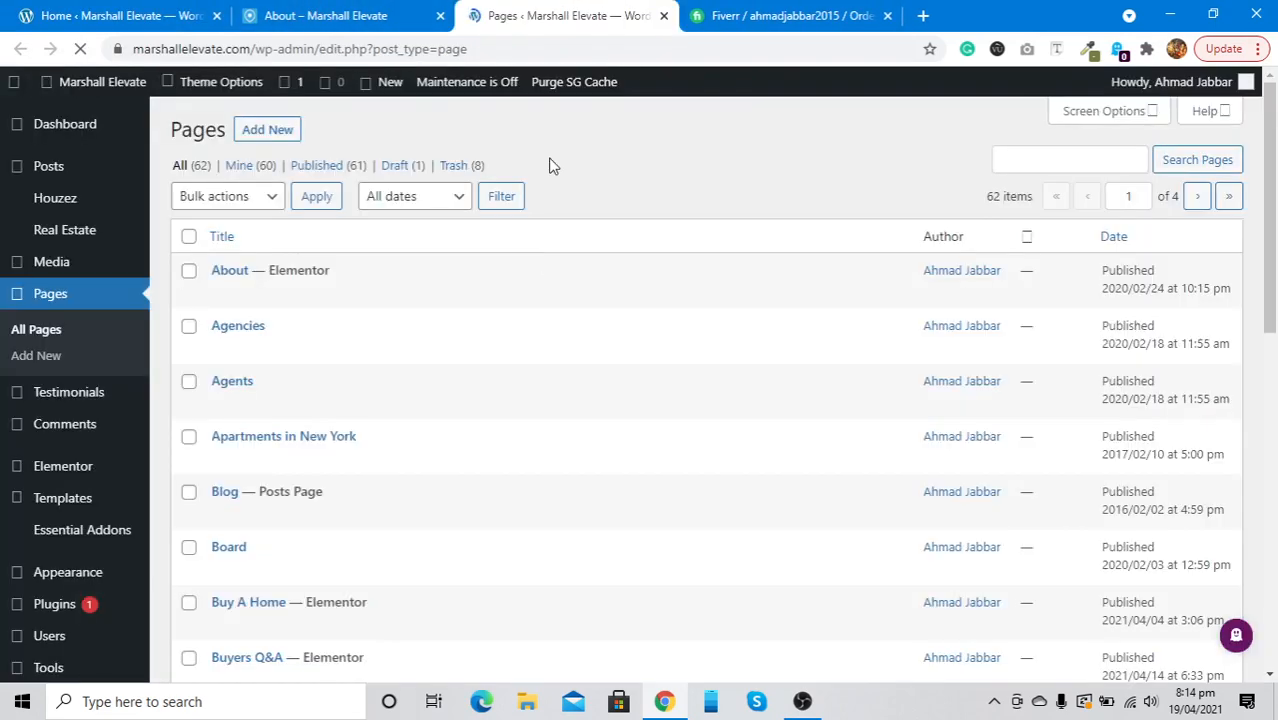
# Step: Find the Grid Full Width page in the pages list and view it in a new browser tab
pyautogui.scroll(-3, 545, 262)
pyautogui.scroll(-5, 545, 260)
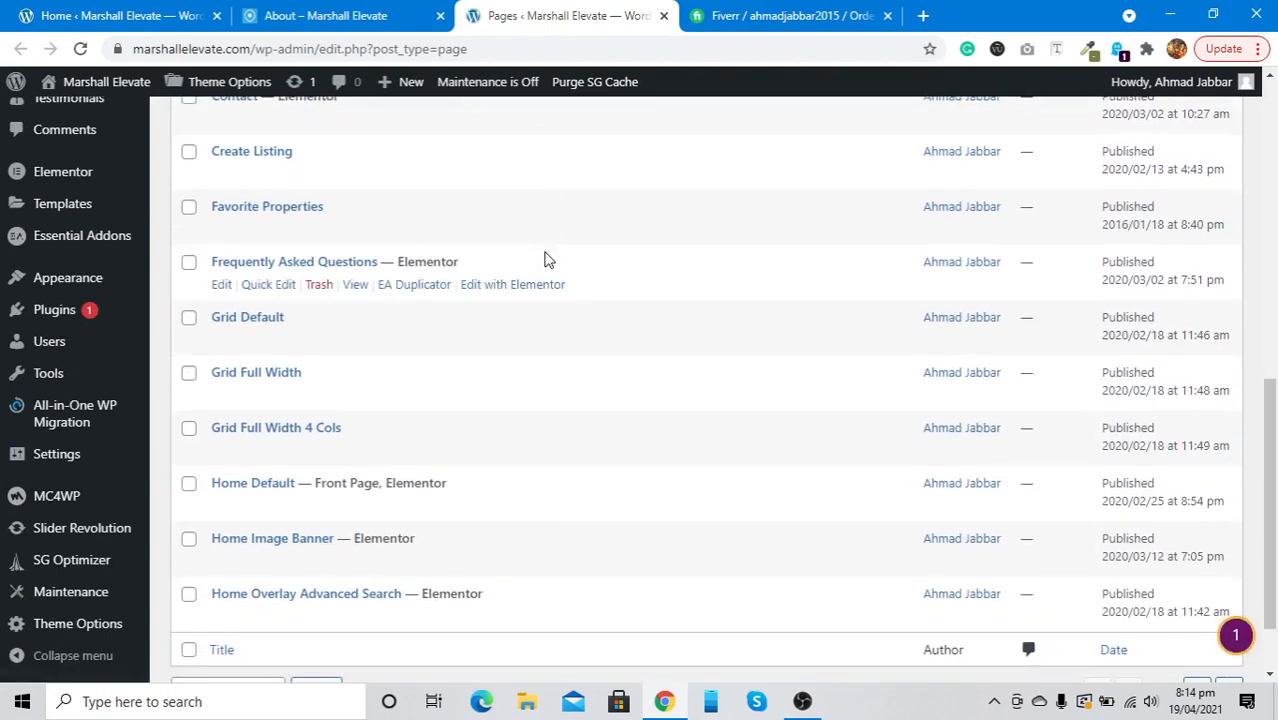
pyautogui.scroll(-2, 545, 260)
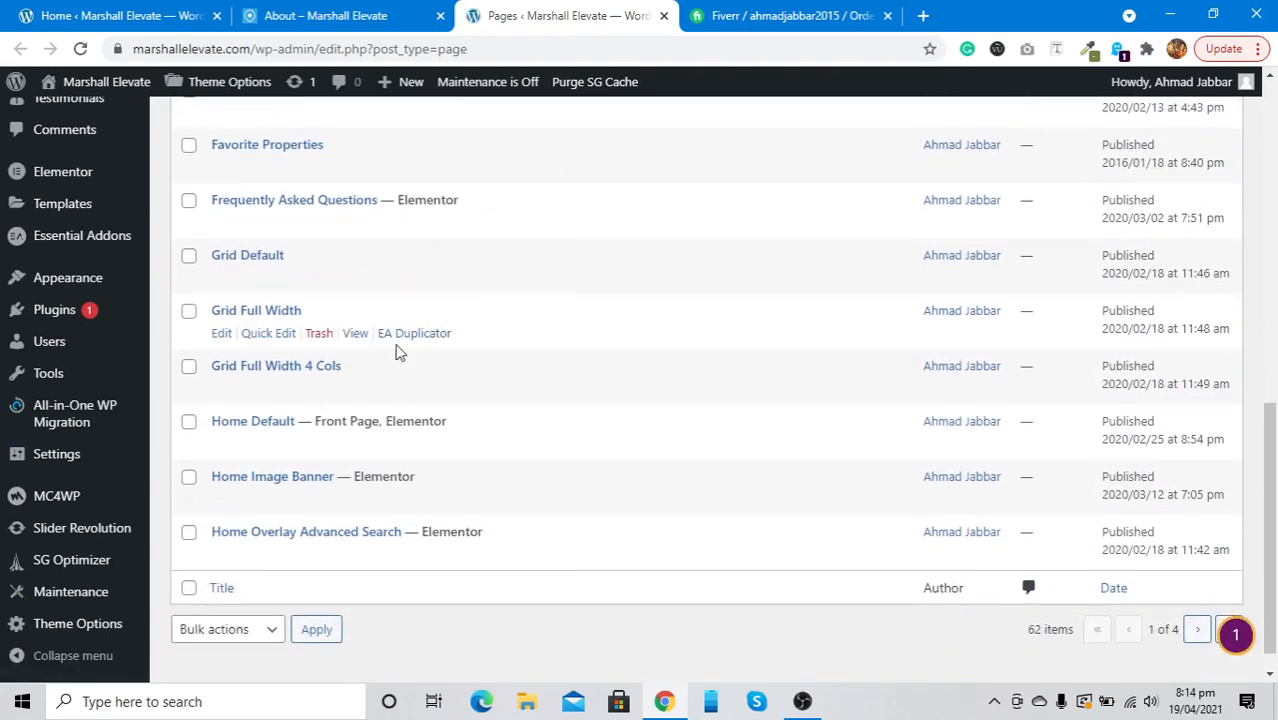
pyautogui.rightClick(352, 336)
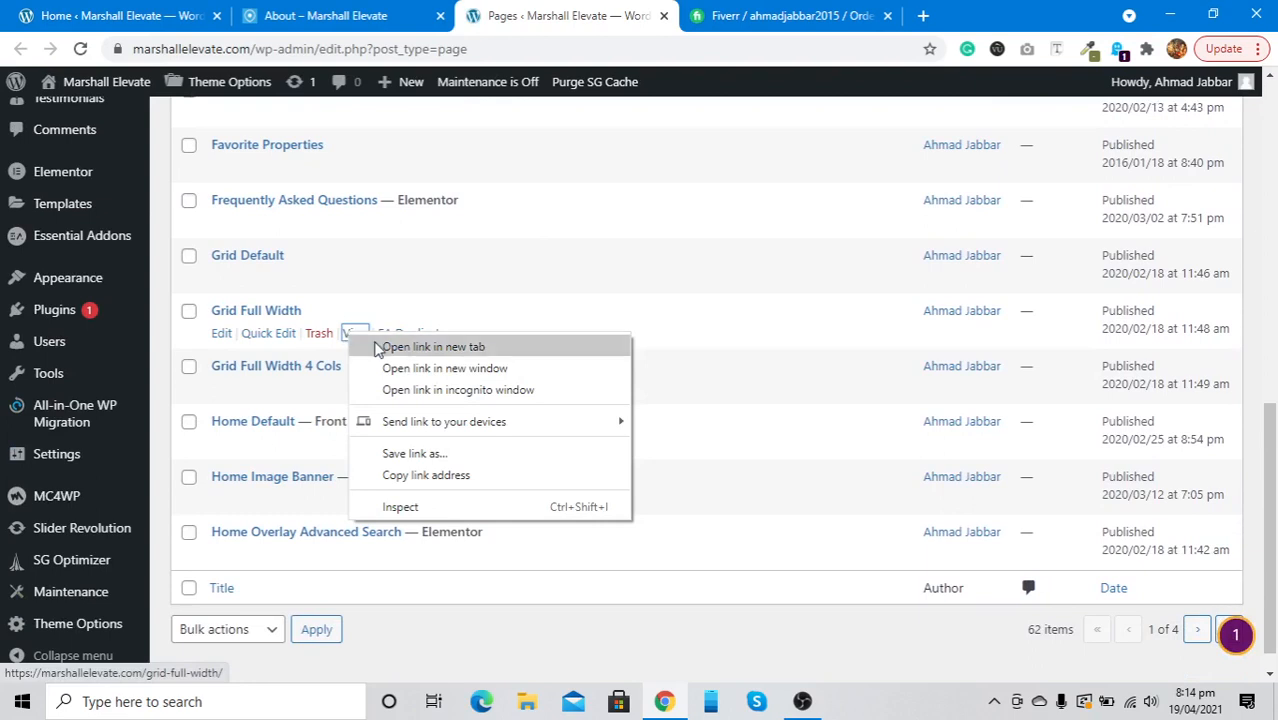
pyautogui.click(378, 347)
pyautogui.click(700, 10)
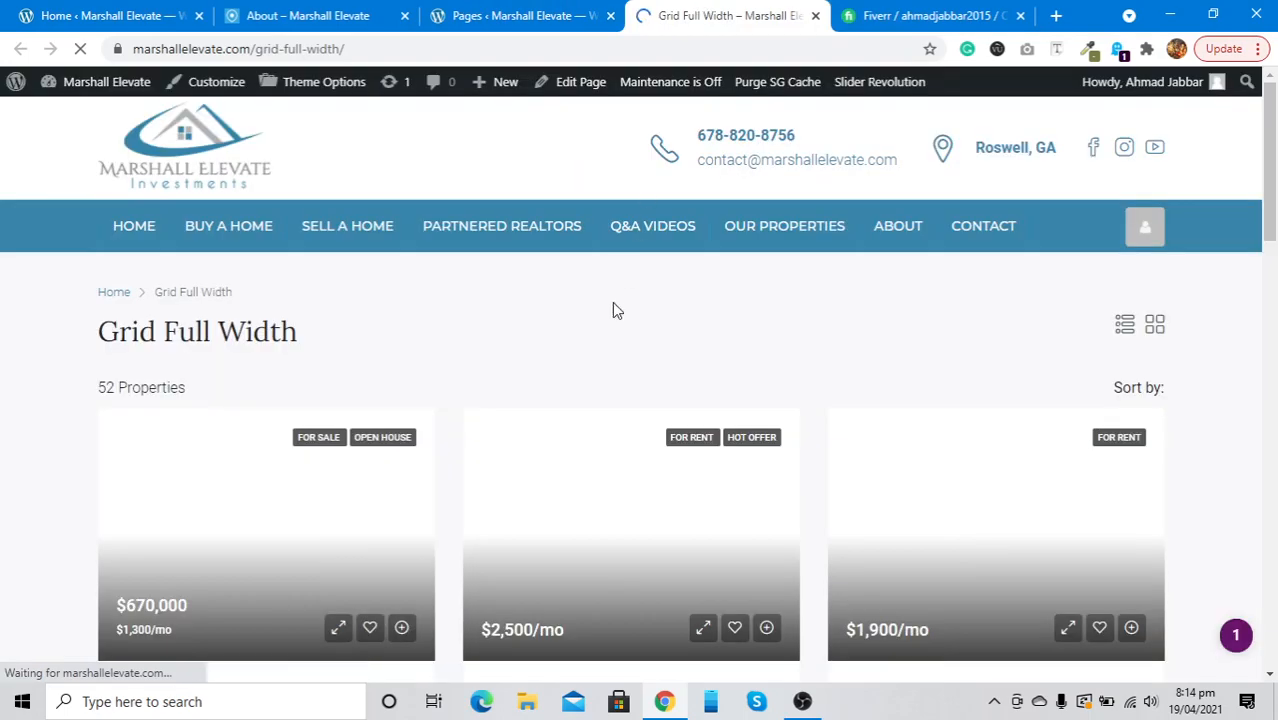
# Step: Examine the property listings on the Grid Full Width page down to the footer, including results page 3
pyautogui.scroll(-3, 577, 421)
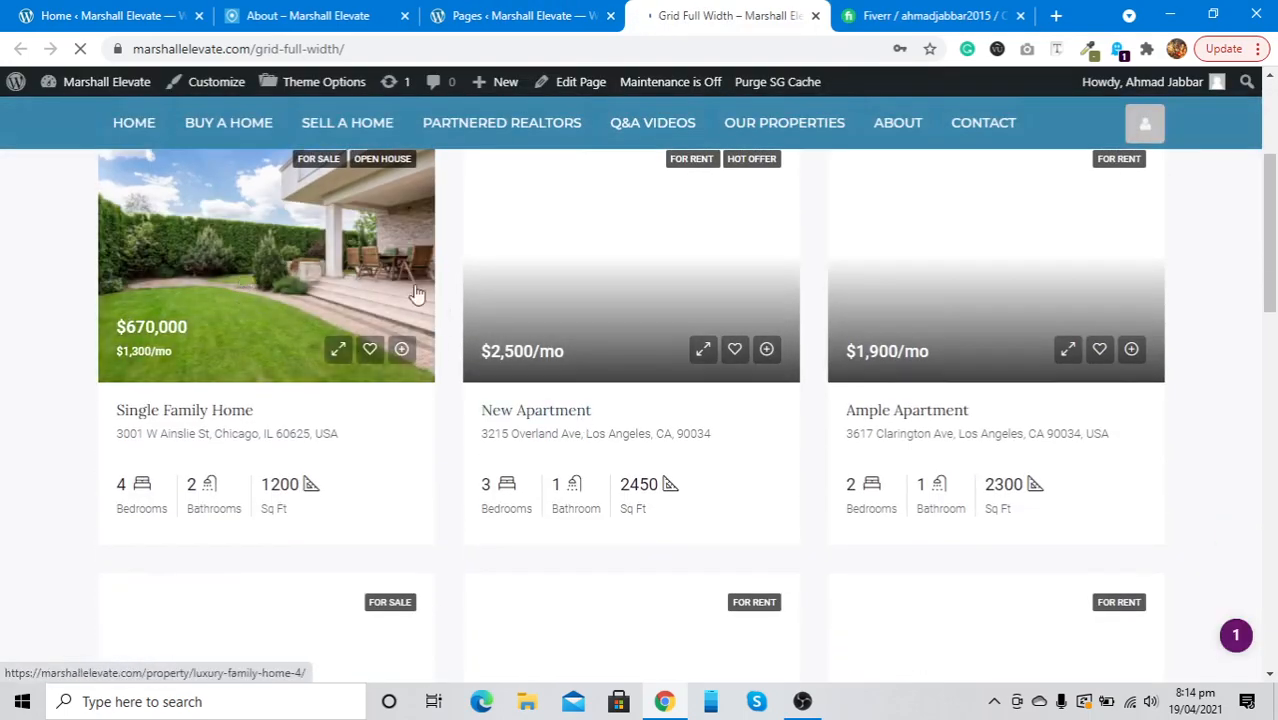
pyautogui.scroll(3, 434, 262)
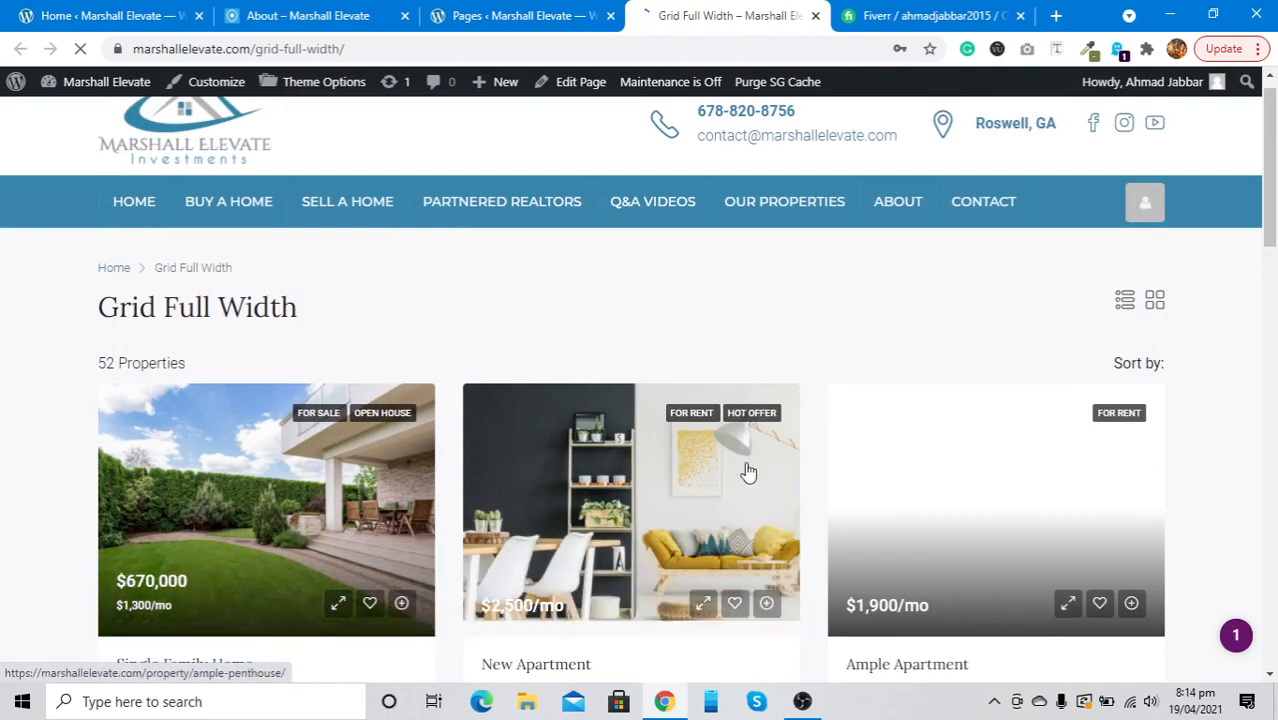
pyautogui.scroll(-8, 748, 472)
pyautogui.scroll(-7, 754, 472)
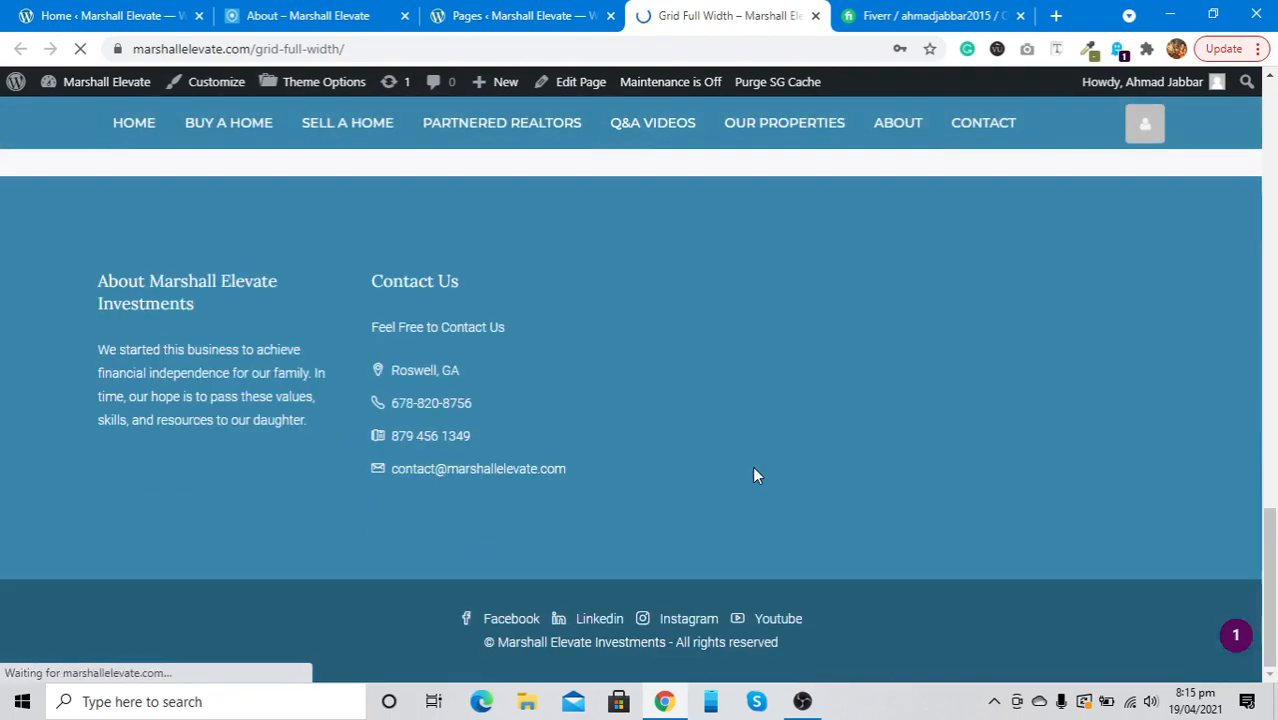
pyautogui.scroll(4, 754, 472)
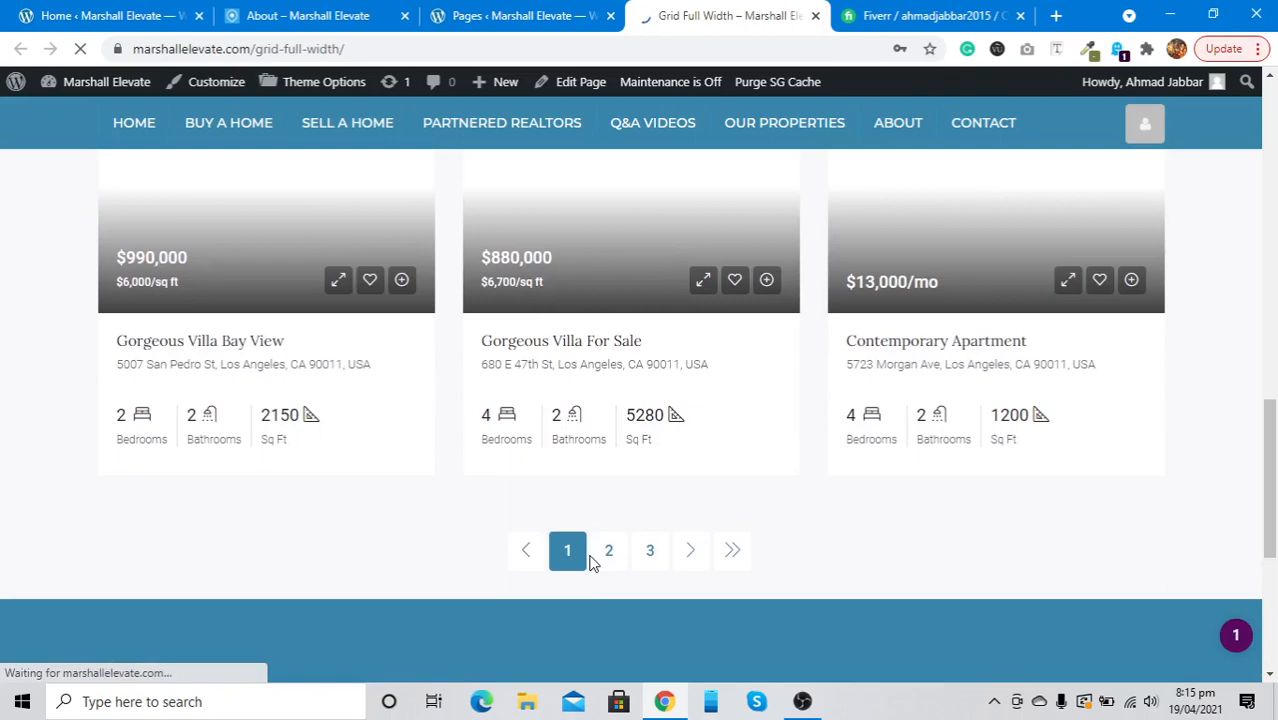
pyautogui.click(651, 558)
pyautogui.scroll(10, 649, 551)
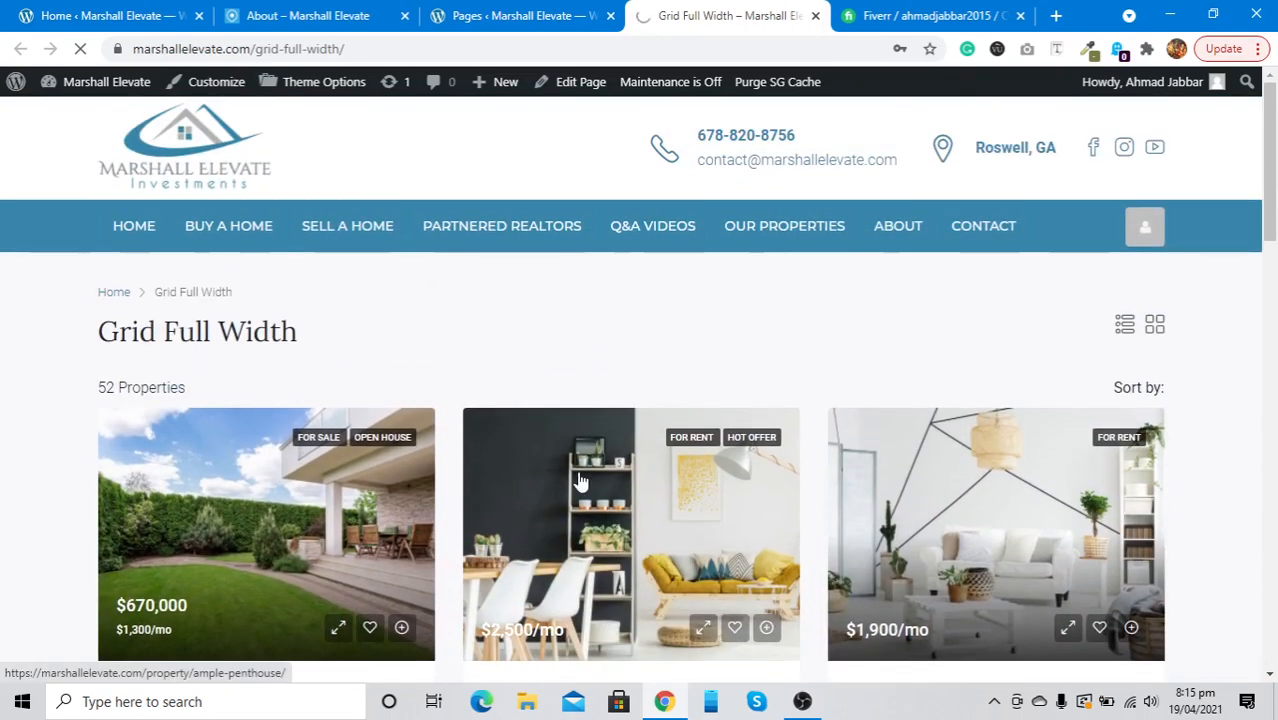
pyautogui.scroll(-8, 579, 486)
pyautogui.scroll(5, 580, 480)
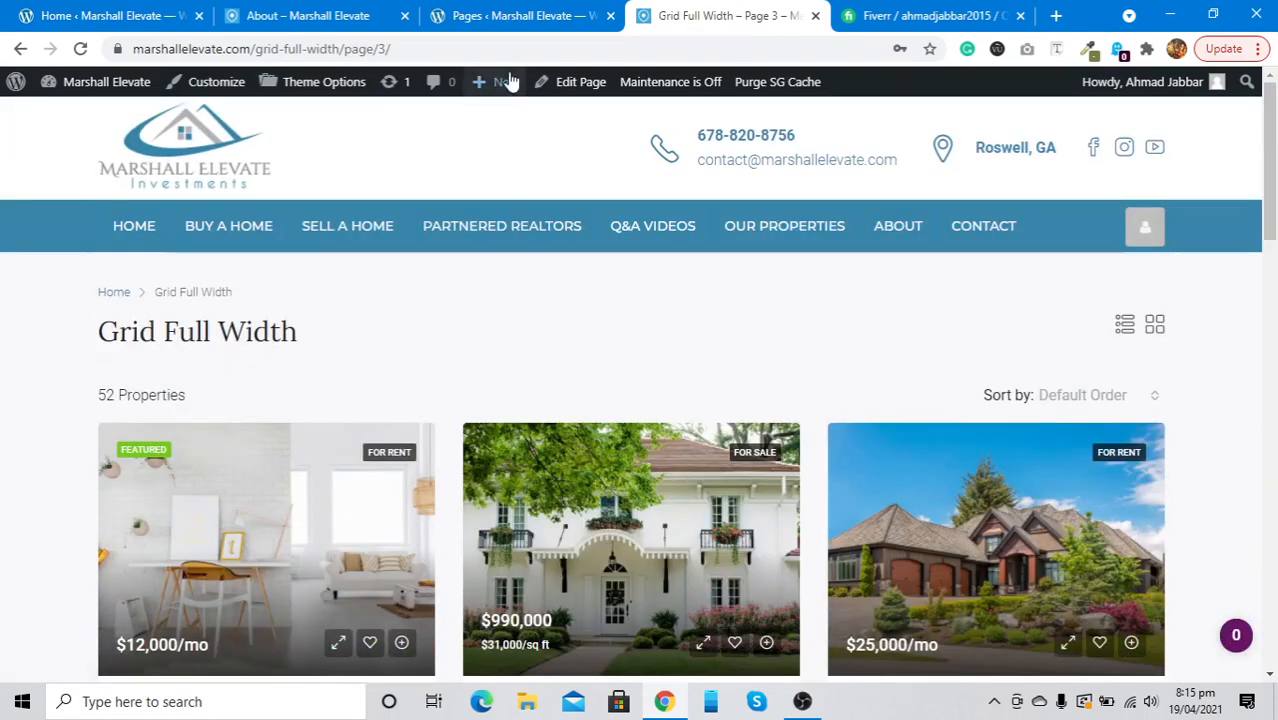
# Step: Open the Grid Full Width page for editing and clear its URL slug in the permalink settings
pyautogui.click(576, 81)
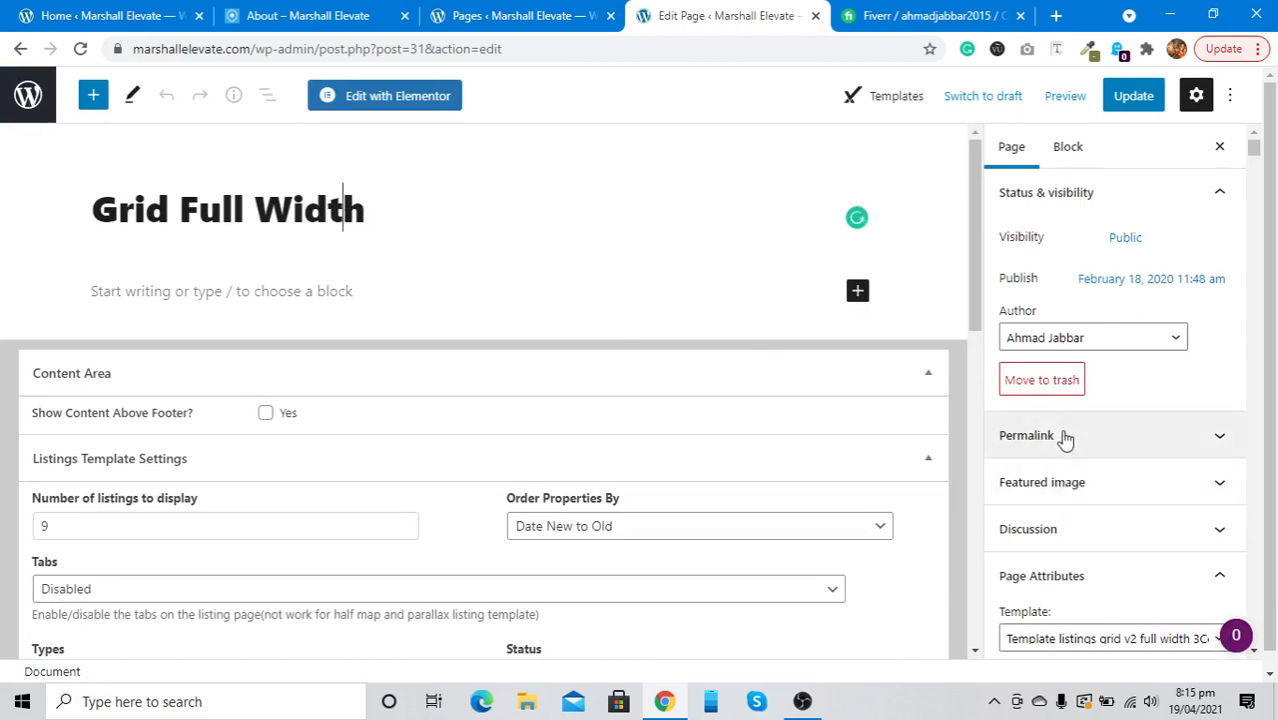
pyautogui.click(1061, 436)
pyautogui.click(1064, 500)
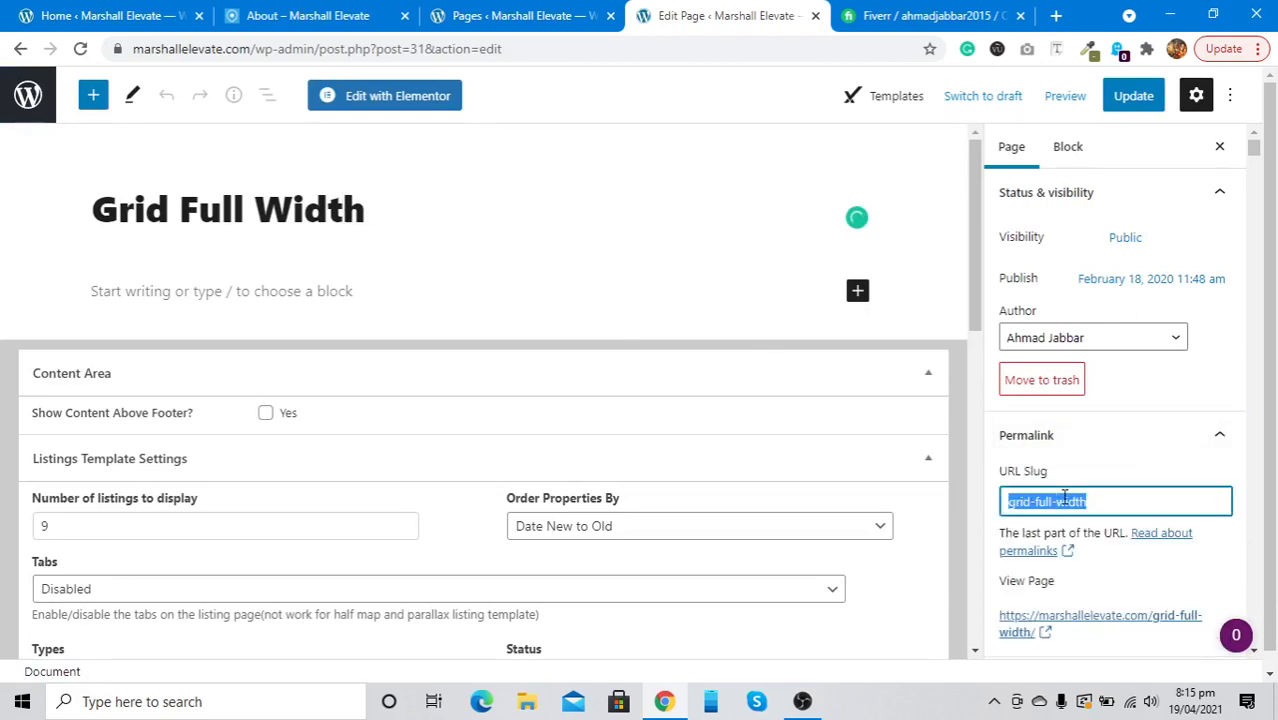
pyautogui.press('BackSpace')
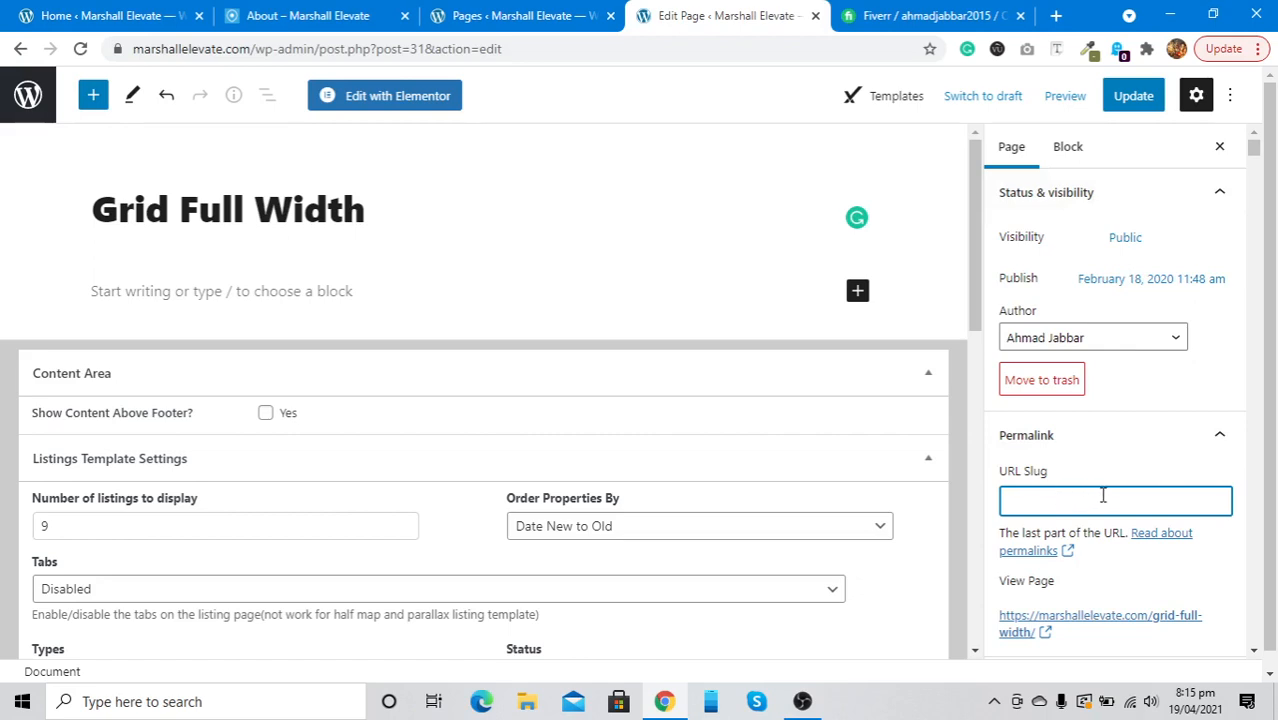
# Step: Set the number of listings to display to 15 and enable the listing tabs in the Listings Template Settings
pyautogui.scroll(-2, 1102, 498)
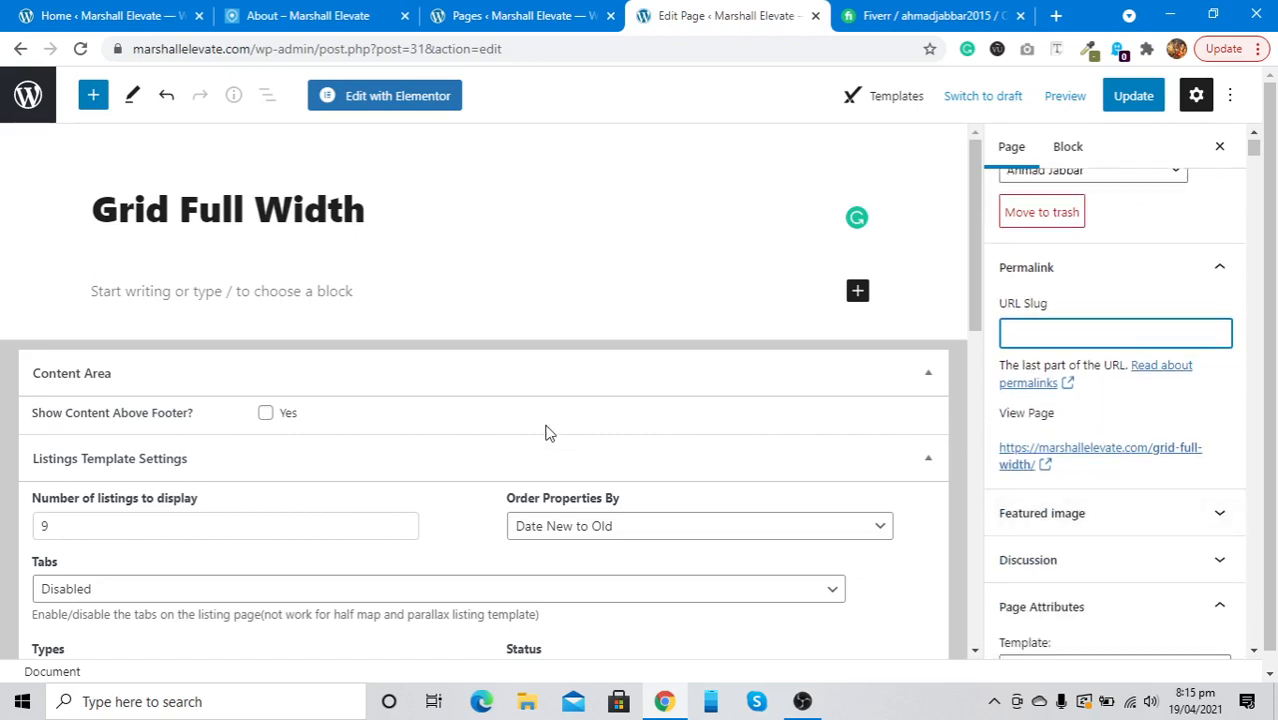
pyautogui.scroll(-2, 548, 434)
pyautogui.click(166, 369)
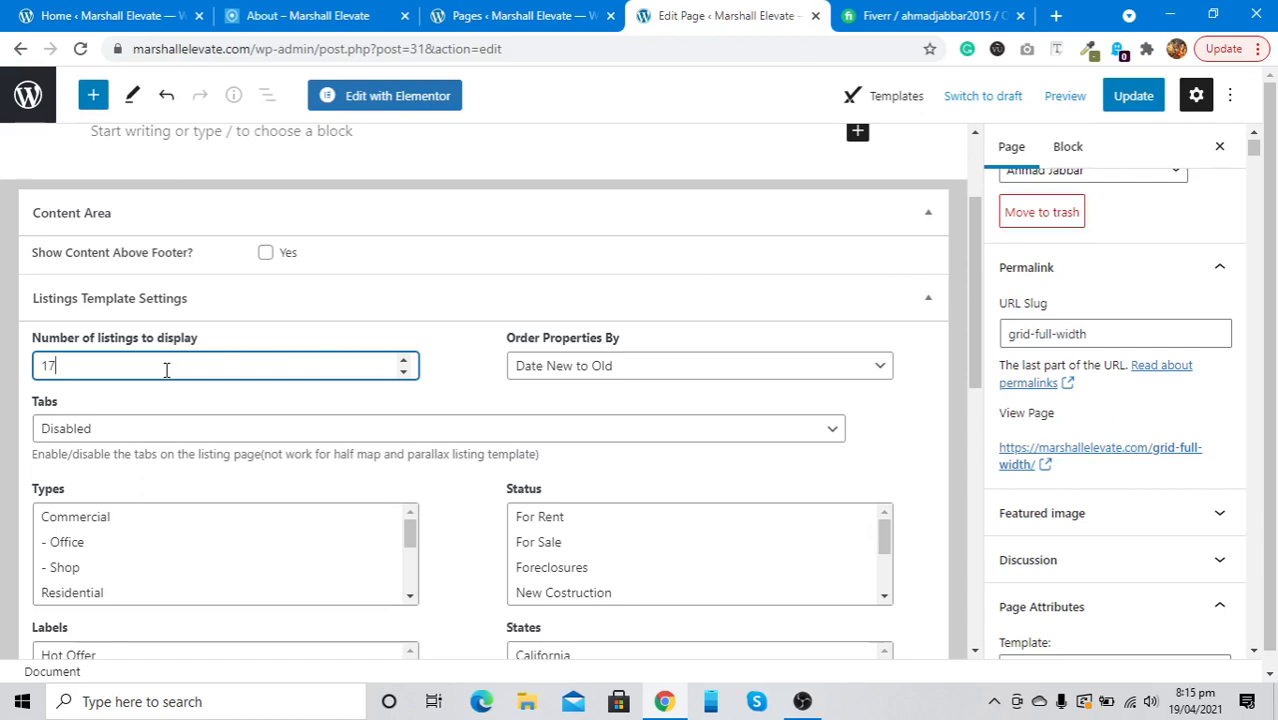
pyautogui.click(168, 431)
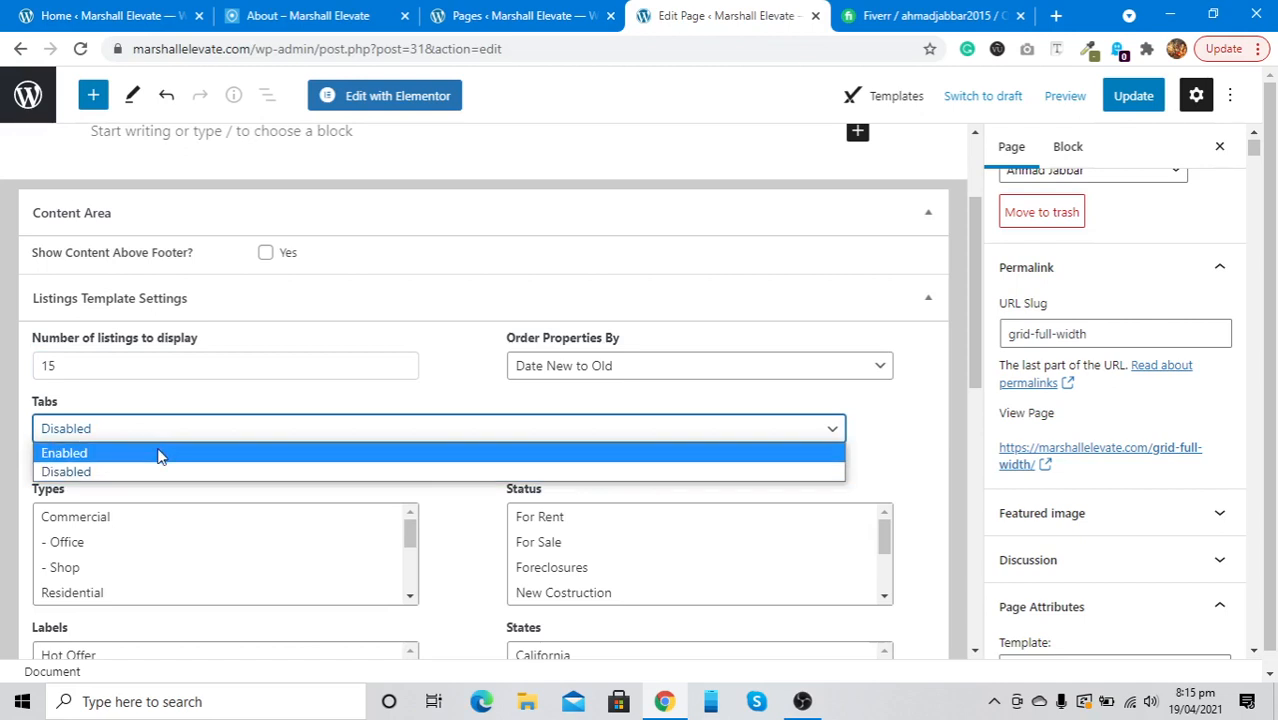
pyautogui.click(160, 455)
# Step: Examine the listing filter options for types, status, labels, states, cities, areas and features
pyautogui.scroll(-1, 158, 451)
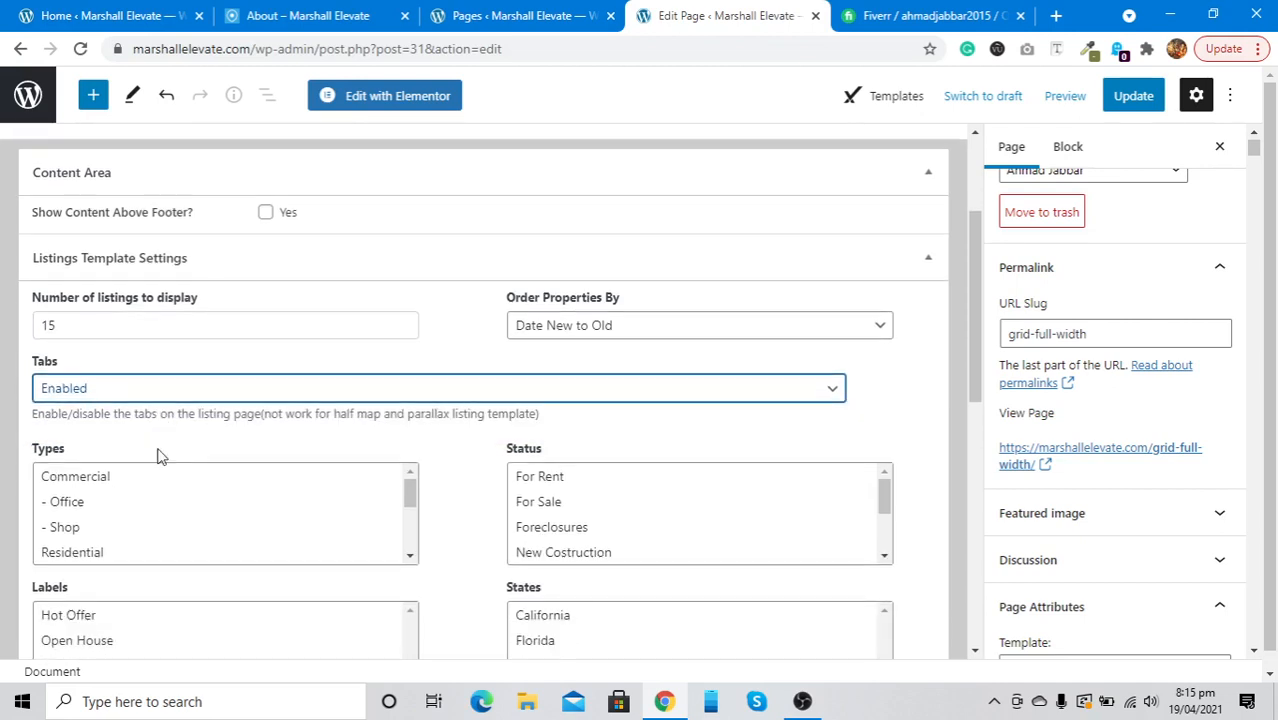
pyautogui.scroll(-1, 160, 456)
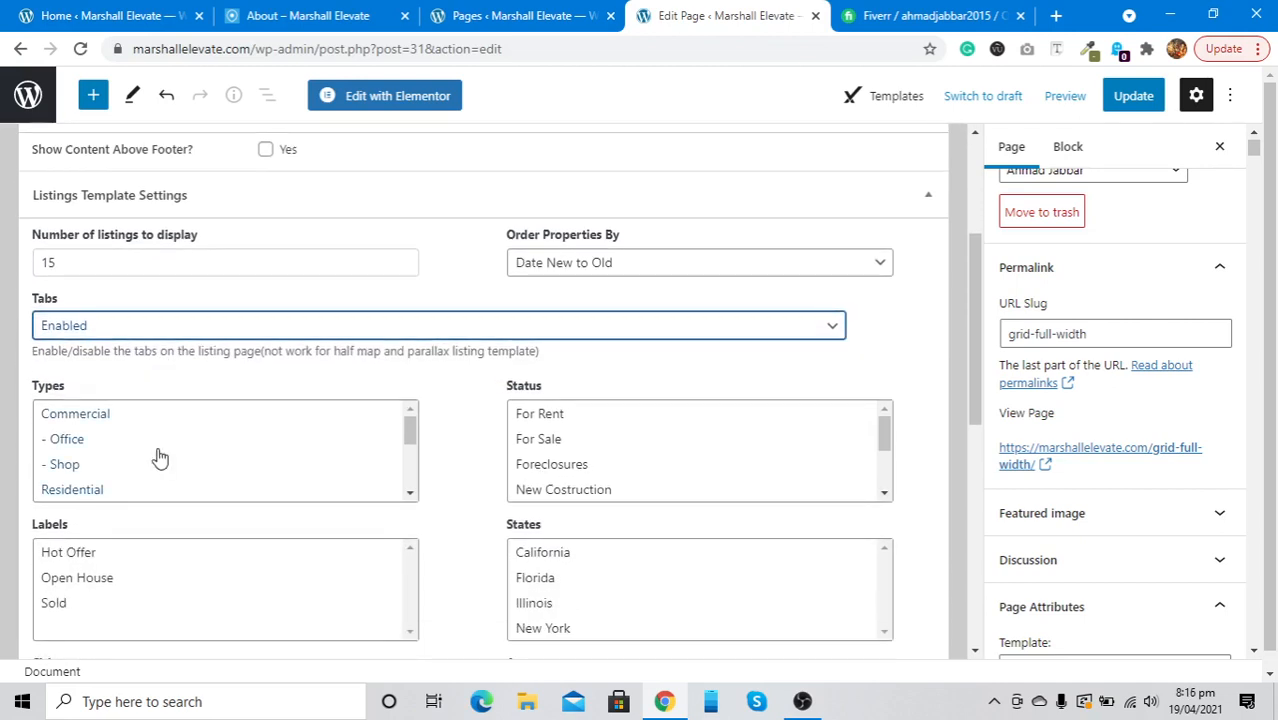
pyautogui.scroll(-3, 158, 455)
pyautogui.scroll(3, 157, 454)
pyautogui.scroll(-1, 145, 397)
pyautogui.scroll(-2, 145, 402)
pyautogui.scroll(-3, 123, 334)
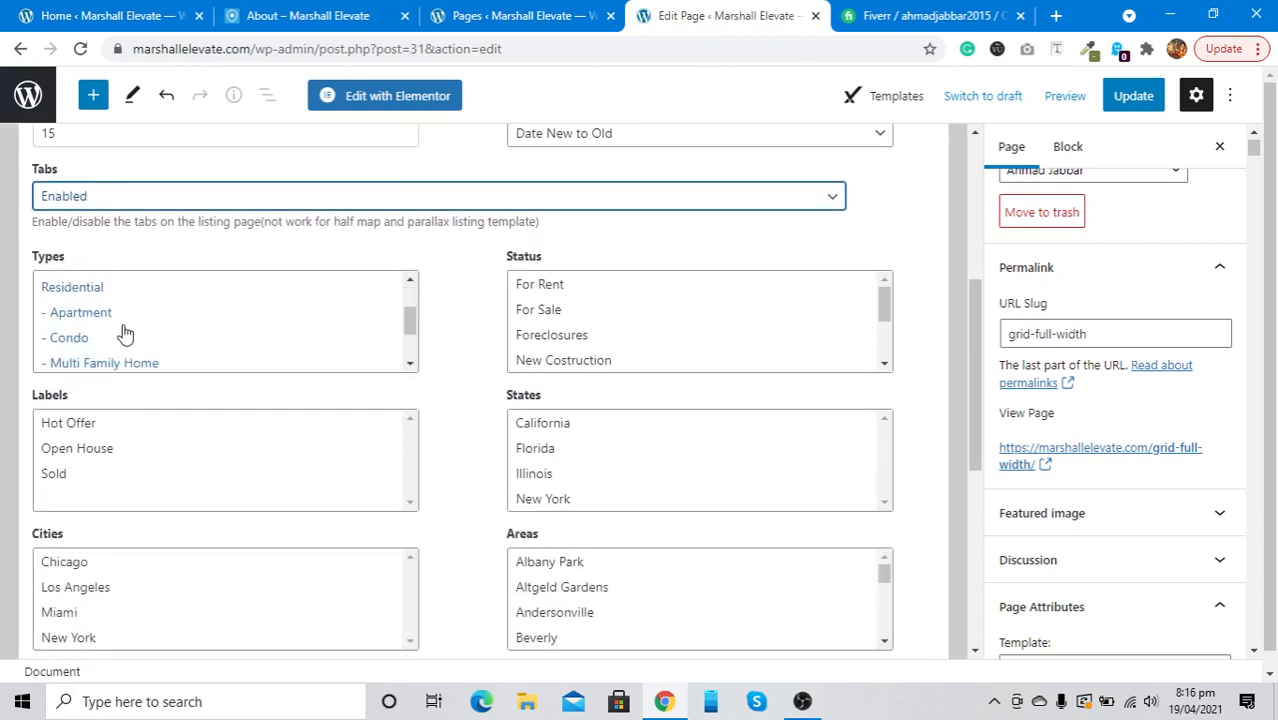
pyautogui.scroll(-1, 123, 334)
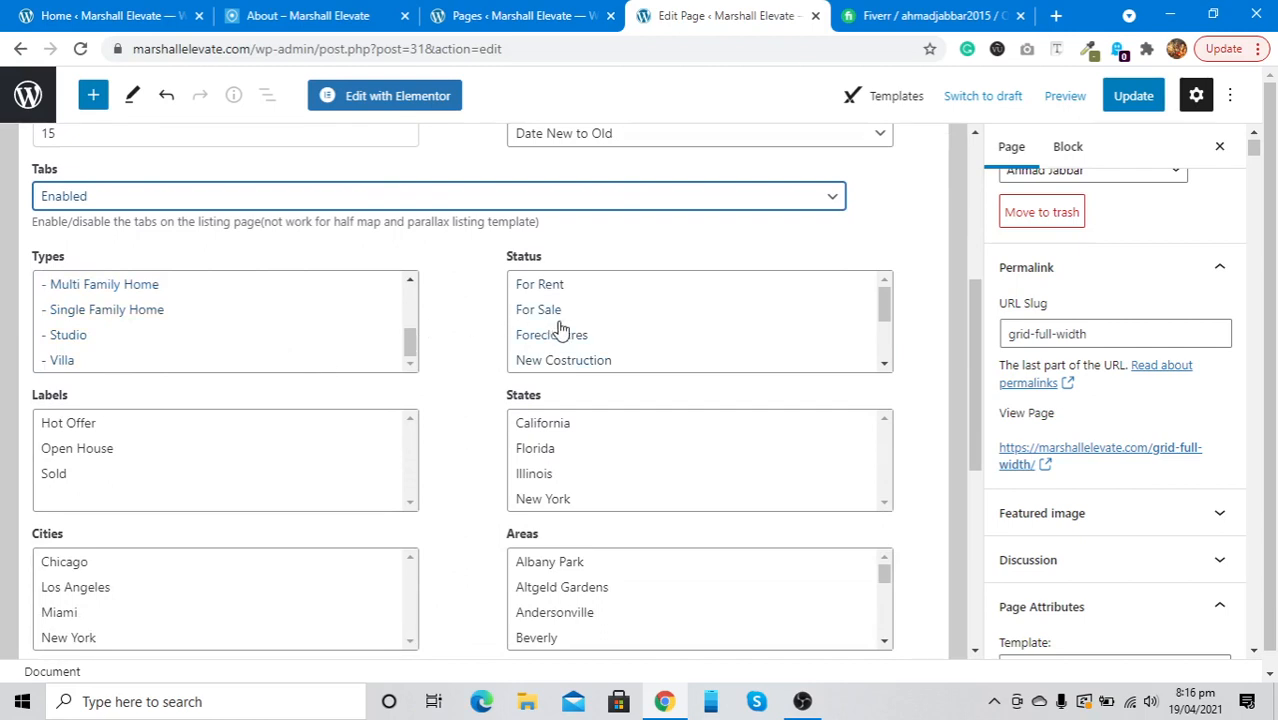
pyautogui.scroll(-2, 562, 334)
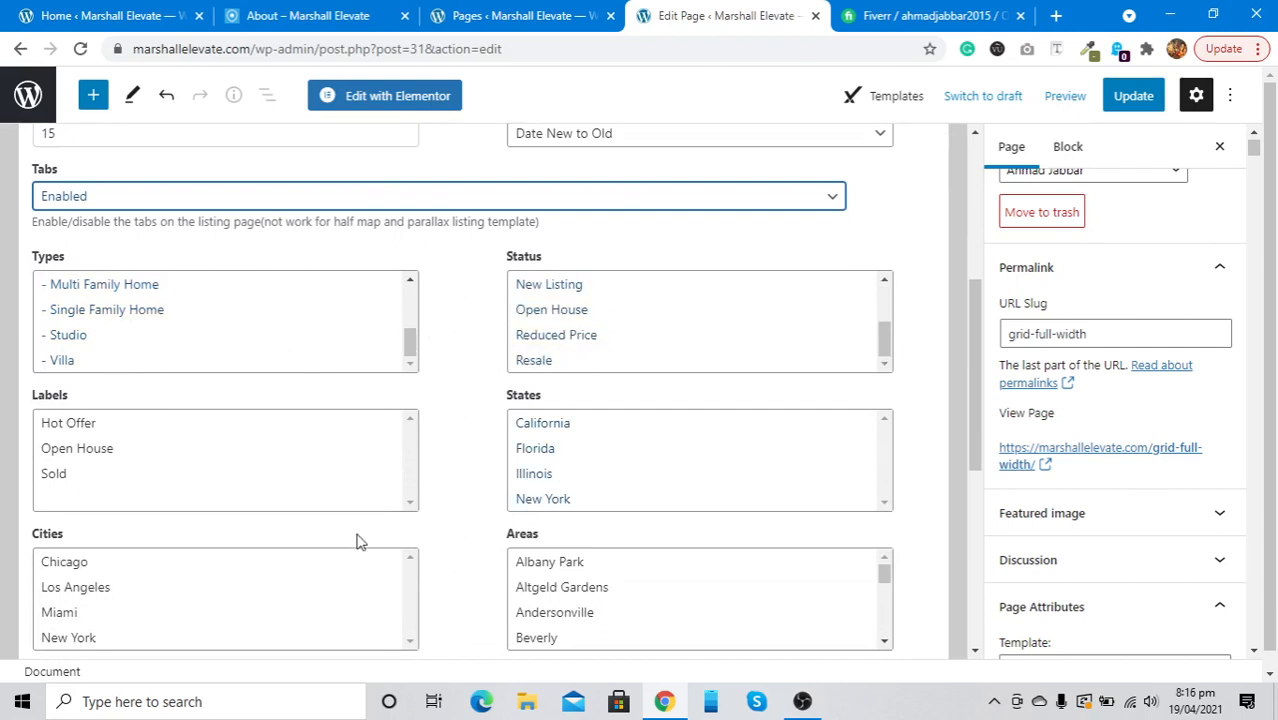
pyautogui.scroll(-3, 359, 536)
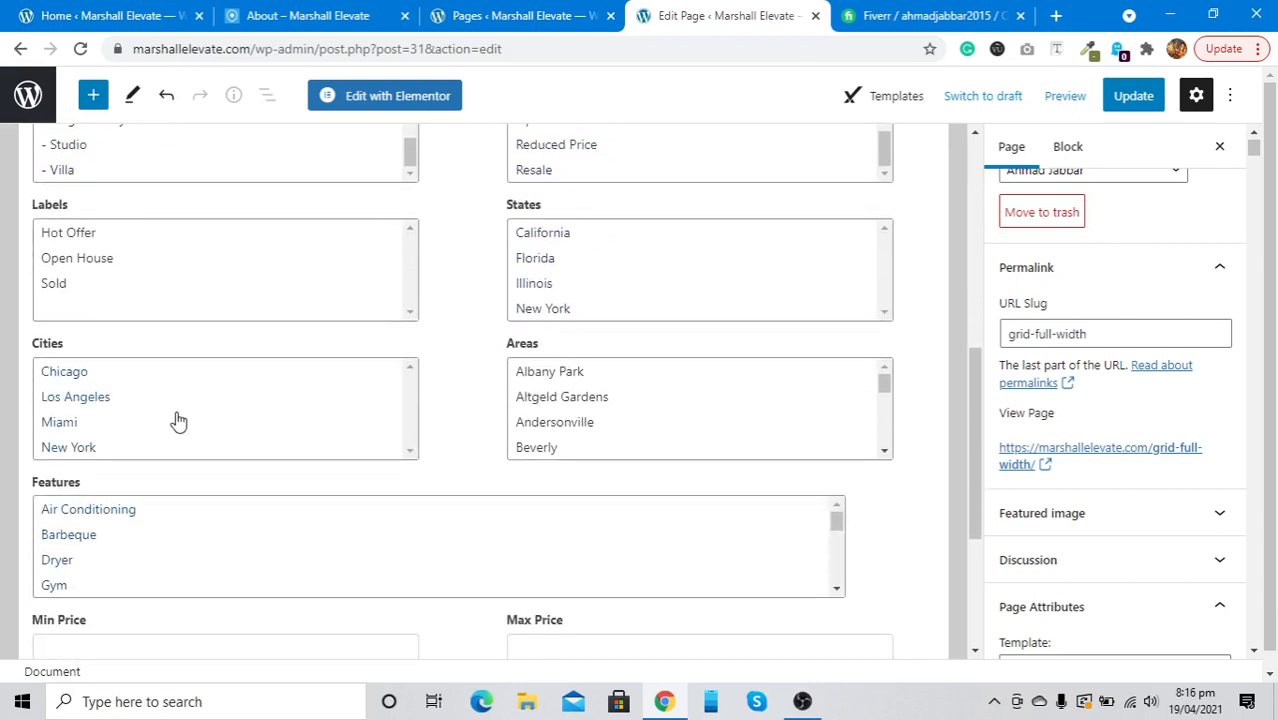
pyautogui.scroll(-2, 178, 421)
pyautogui.scroll(4, 178, 421)
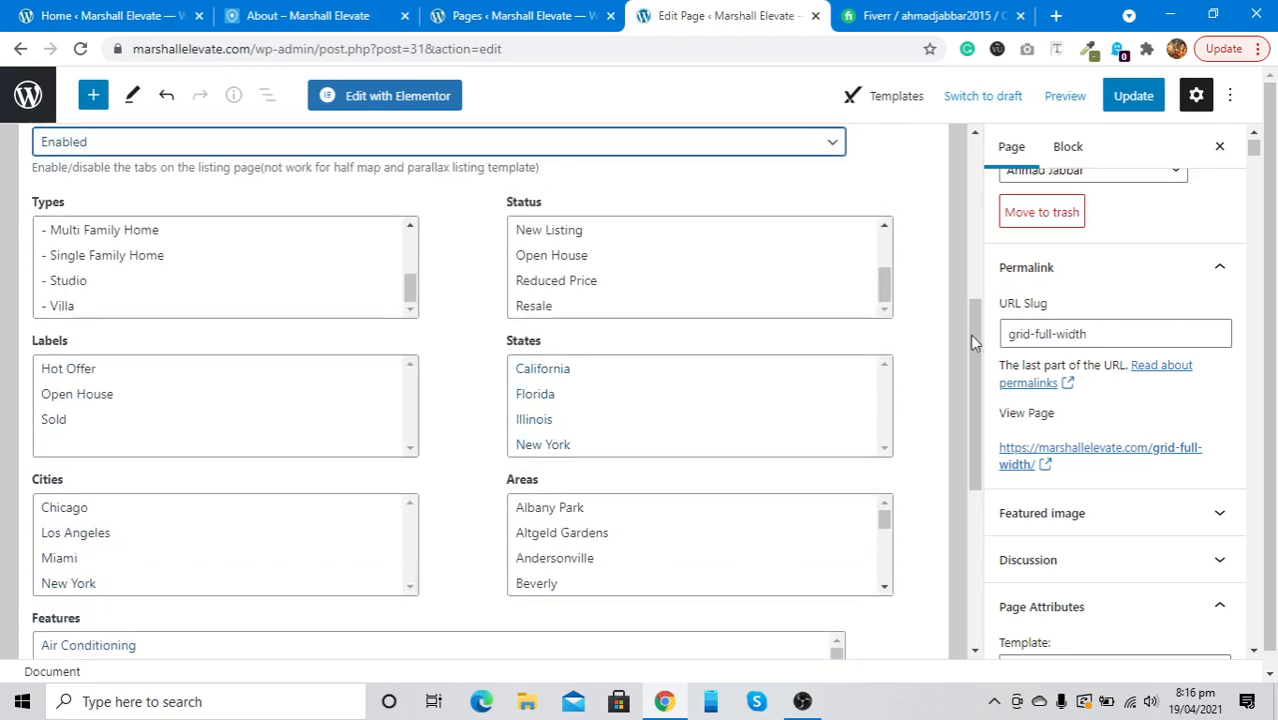
# Step: Look through the page's document settings, from status and visibility down to the Slider Revolution options
pyautogui.scroll(2, 1026, 320)
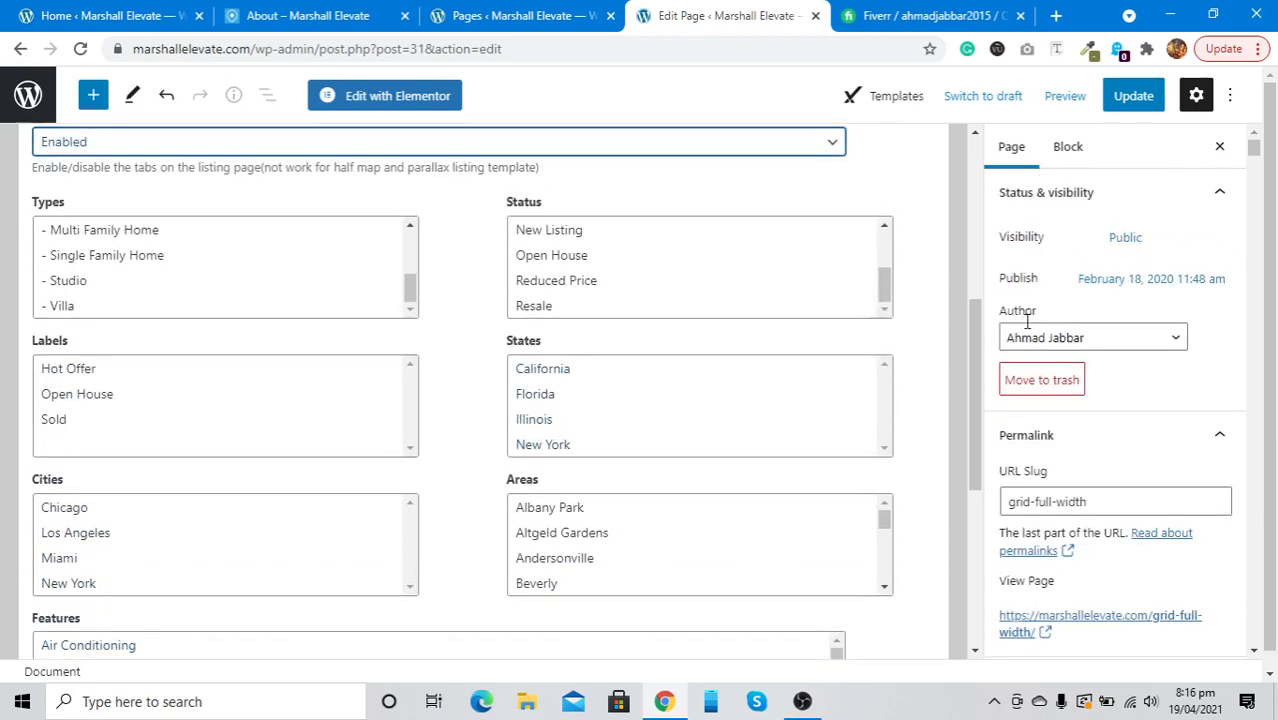
pyautogui.scroll(-1, 1028, 328)
pyautogui.scroll(1, 1028, 328)
pyautogui.scroll(-8, 1026, 328)
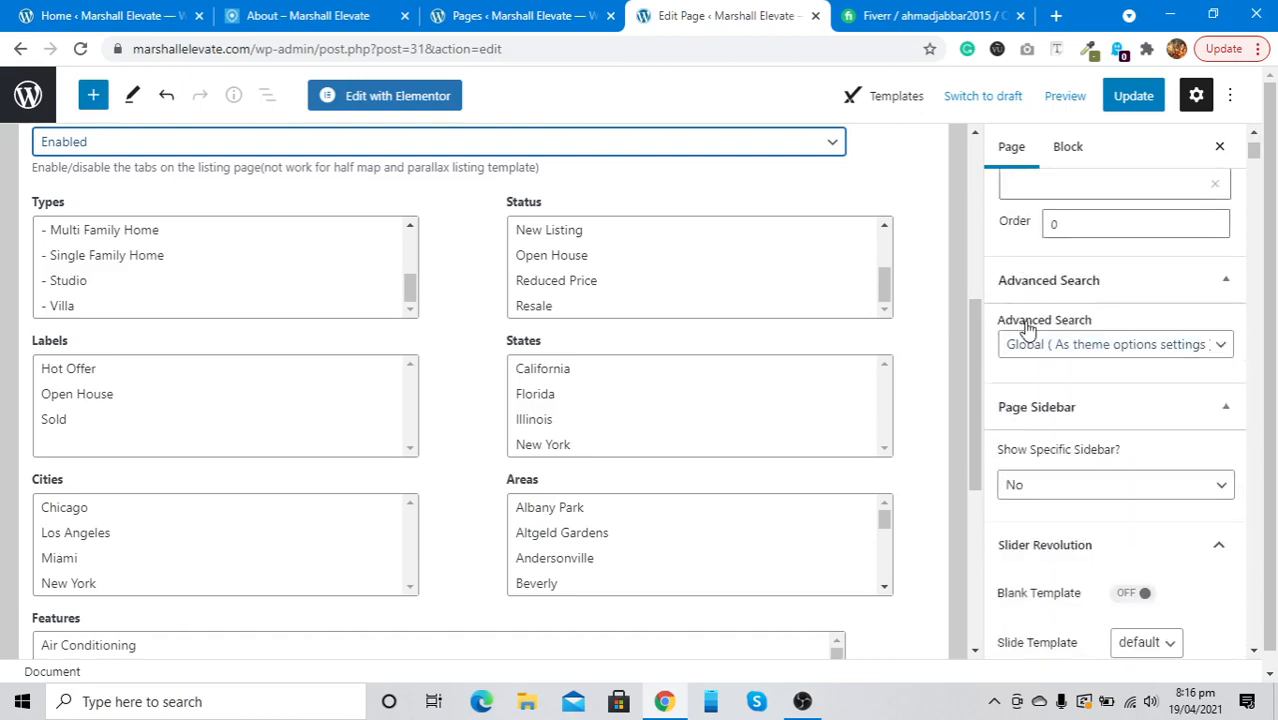
pyautogui.scroll(6, 1028, 330)
pyautogui.scroll(2, 1028, 328)
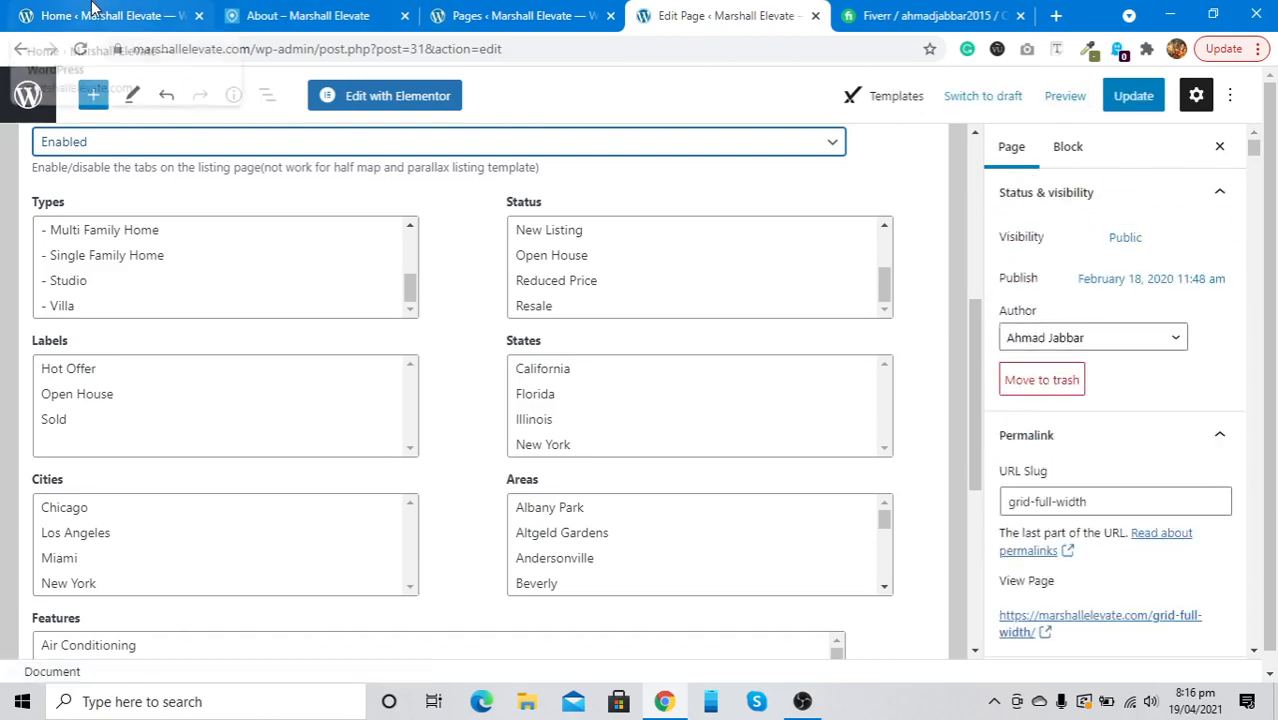
pyautogui.click(93, 12)
pyautogui.click(696, 14)
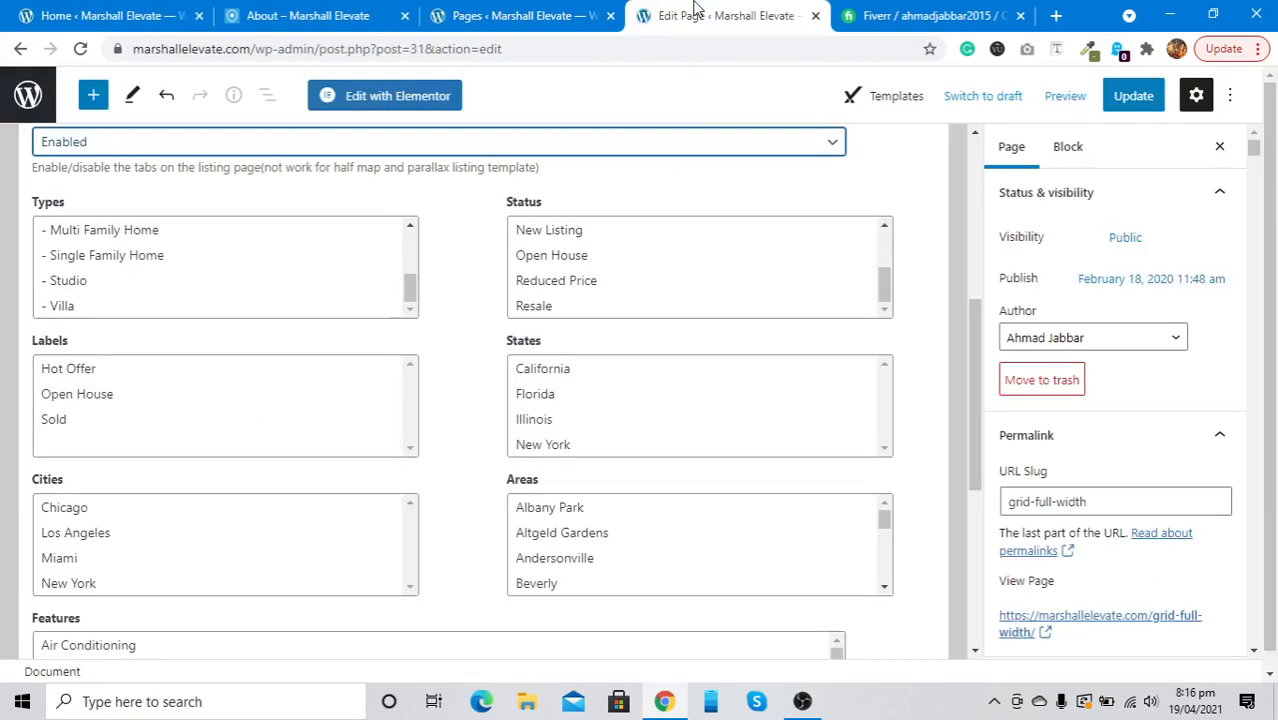
pyautogui.scroll(5, 466, 382)
pyautogui.scroll(-4, 466, 386)
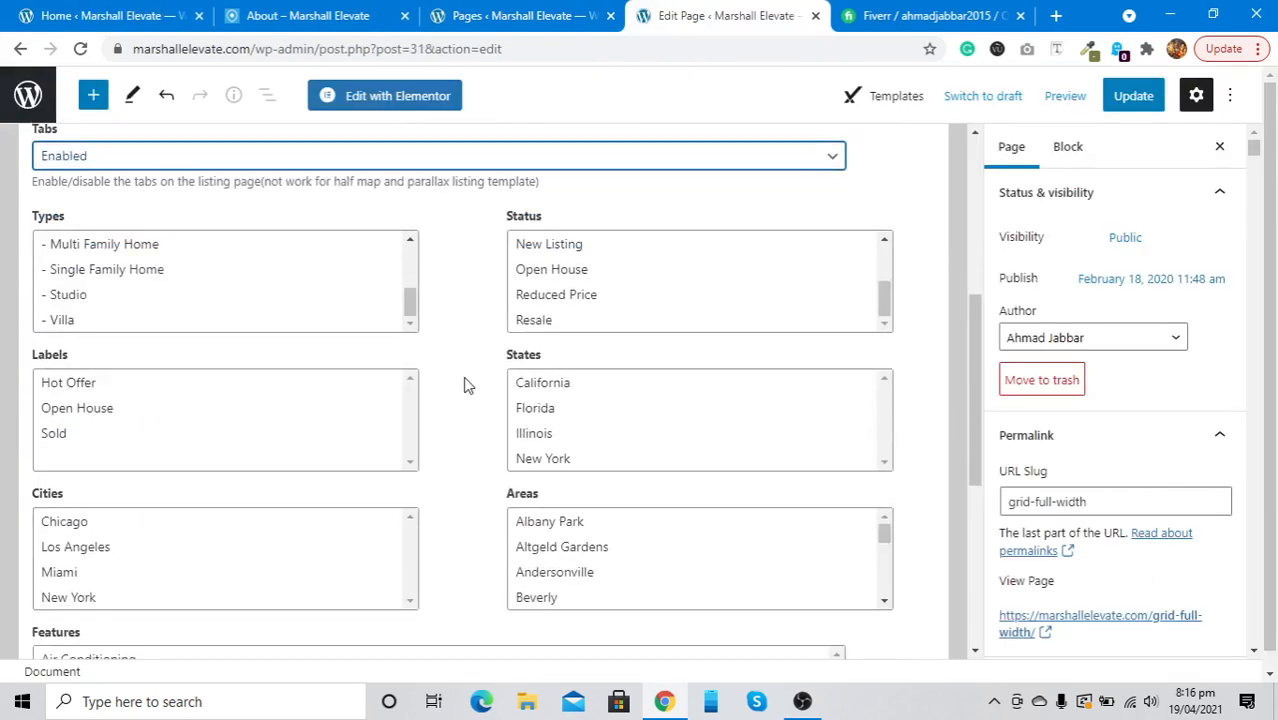
pyautogui.click(500, 10)
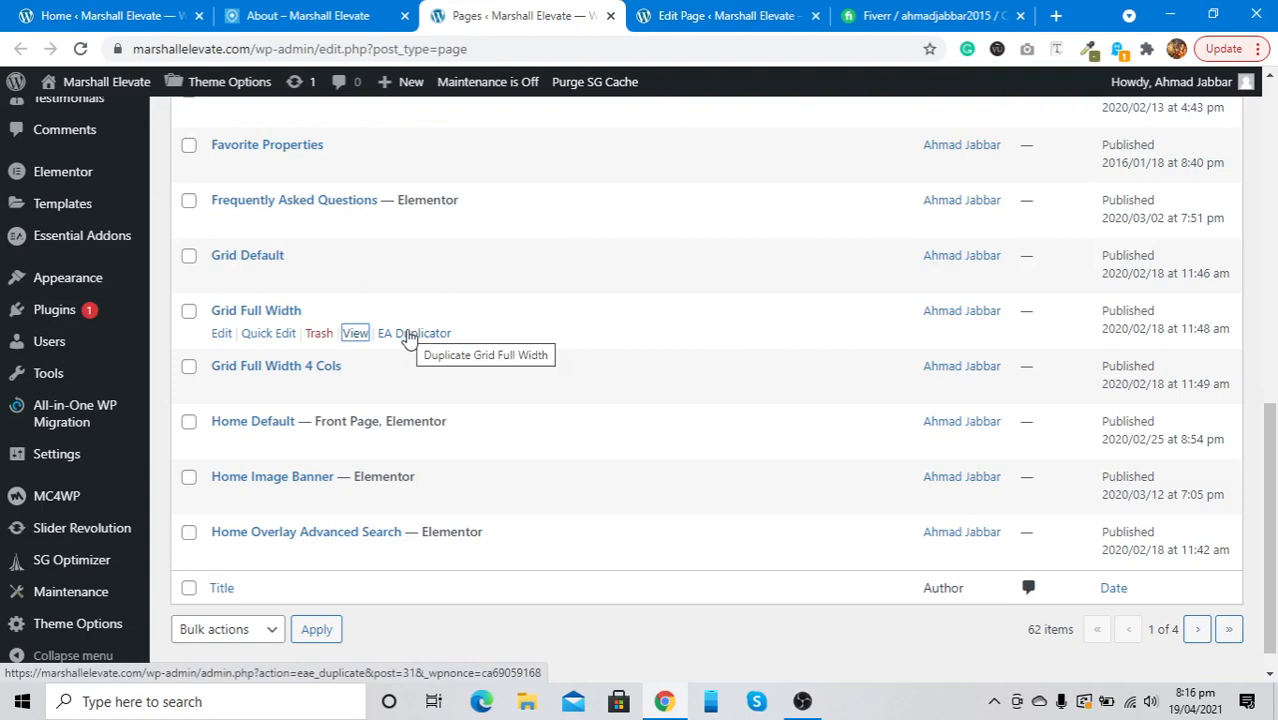
pyautogui.click(716, 15)
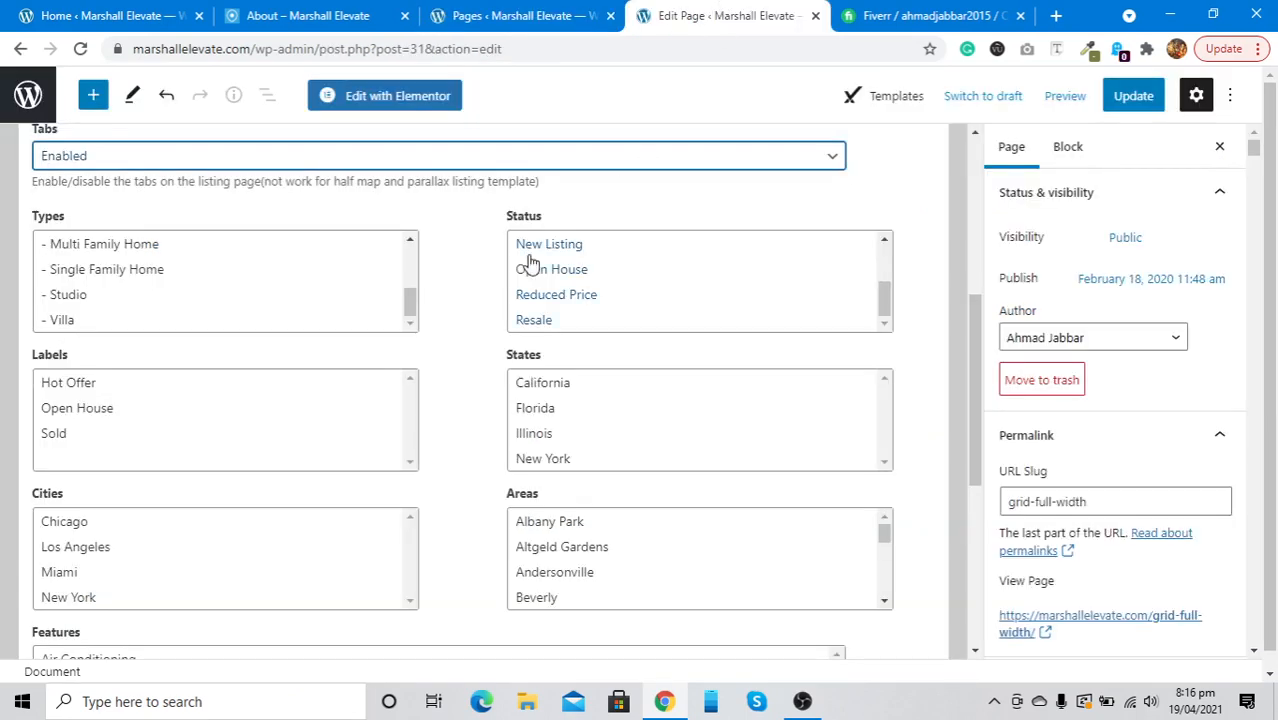
pyautogui.scroll(5, 451, 300)
# Step: Return to the Pages list and filter it to show only draft pages
pyautogui.click(510, 15)
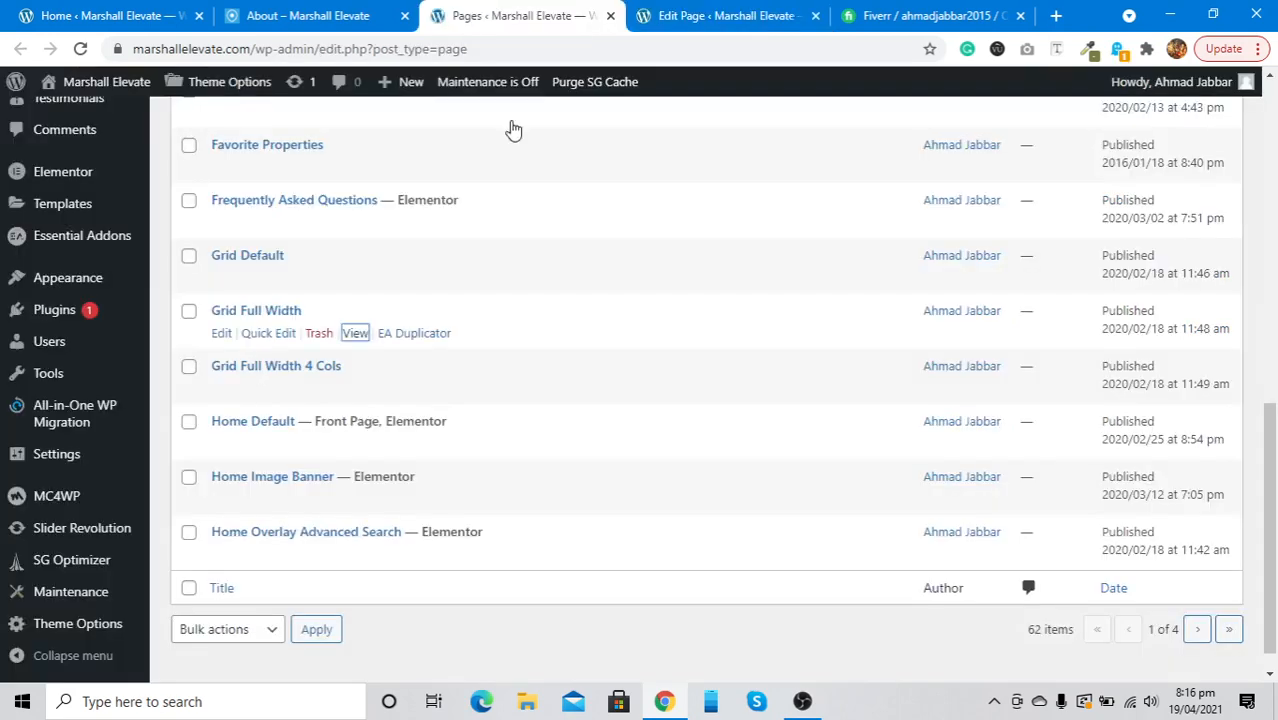
pyautogui.scroll(10, 483, 508)
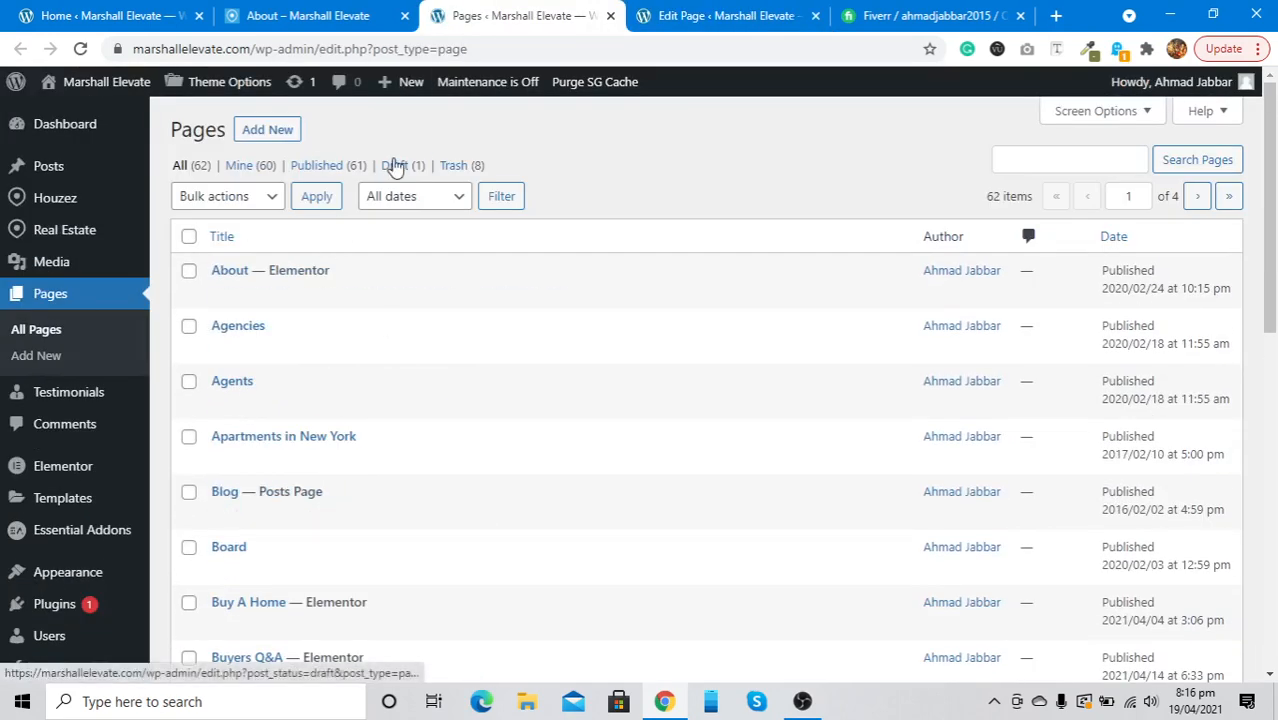
pyautogui.click(396, 166)
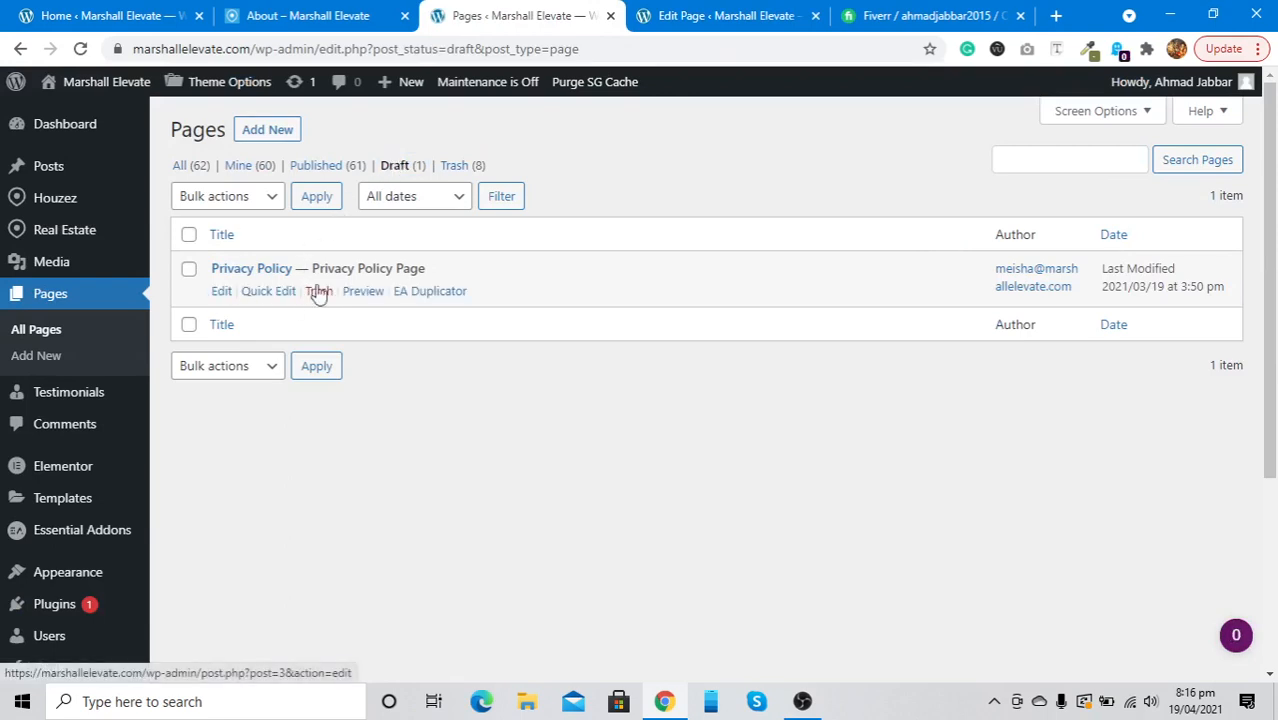
# Step: Go back to the Grid Full Width editor and select New York in the Cities filter of the listing settings
pyautogui.click(712, 12)
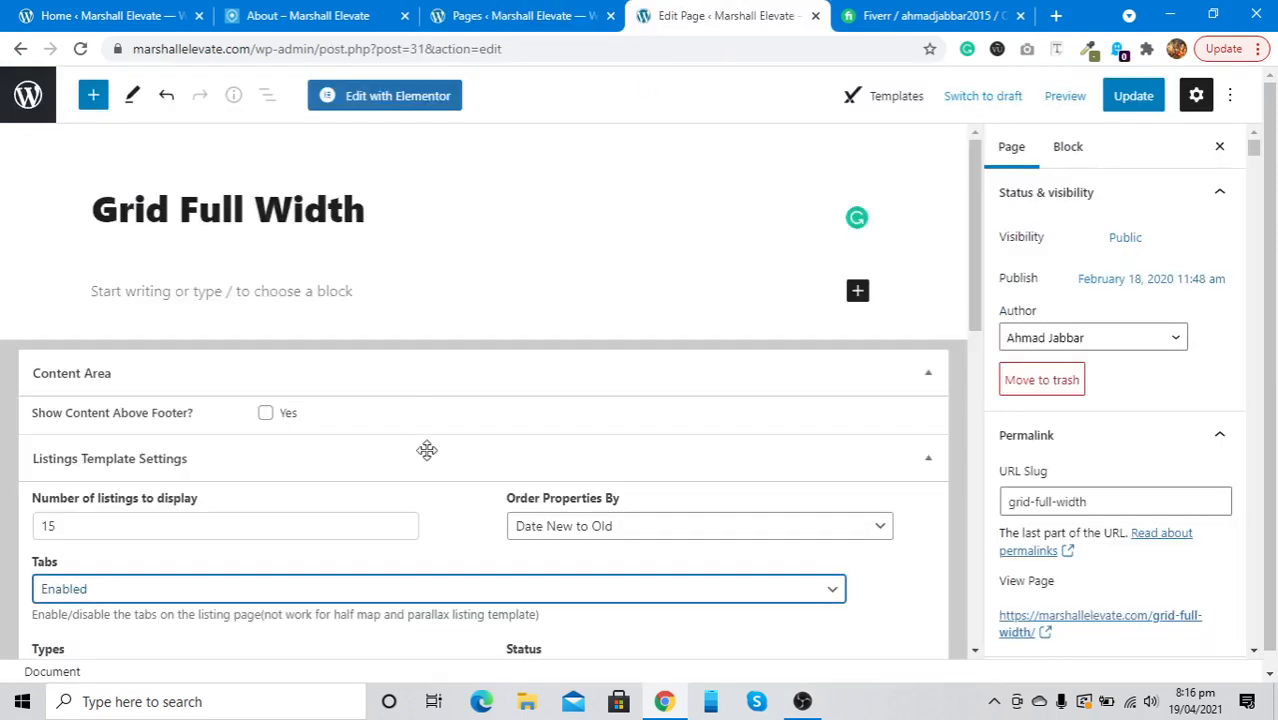
pyautogui.scroll(-5, 426, 458)
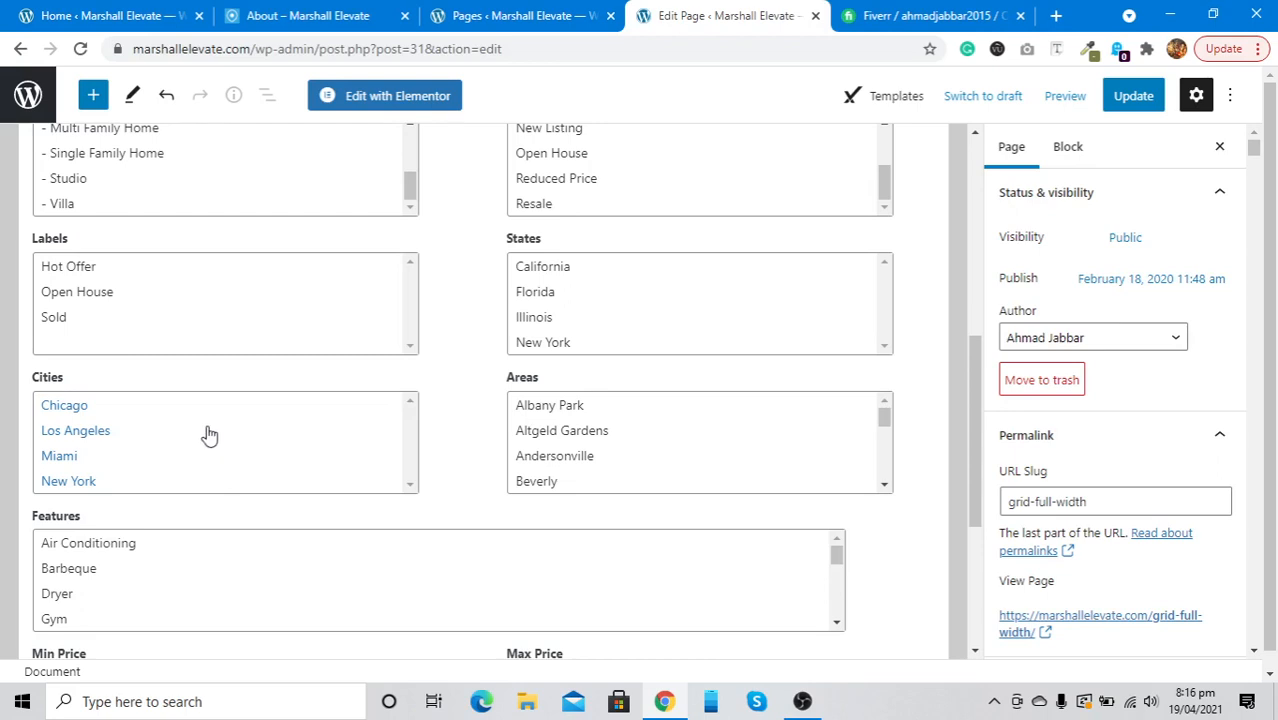
pyautogui.click(209, 434)
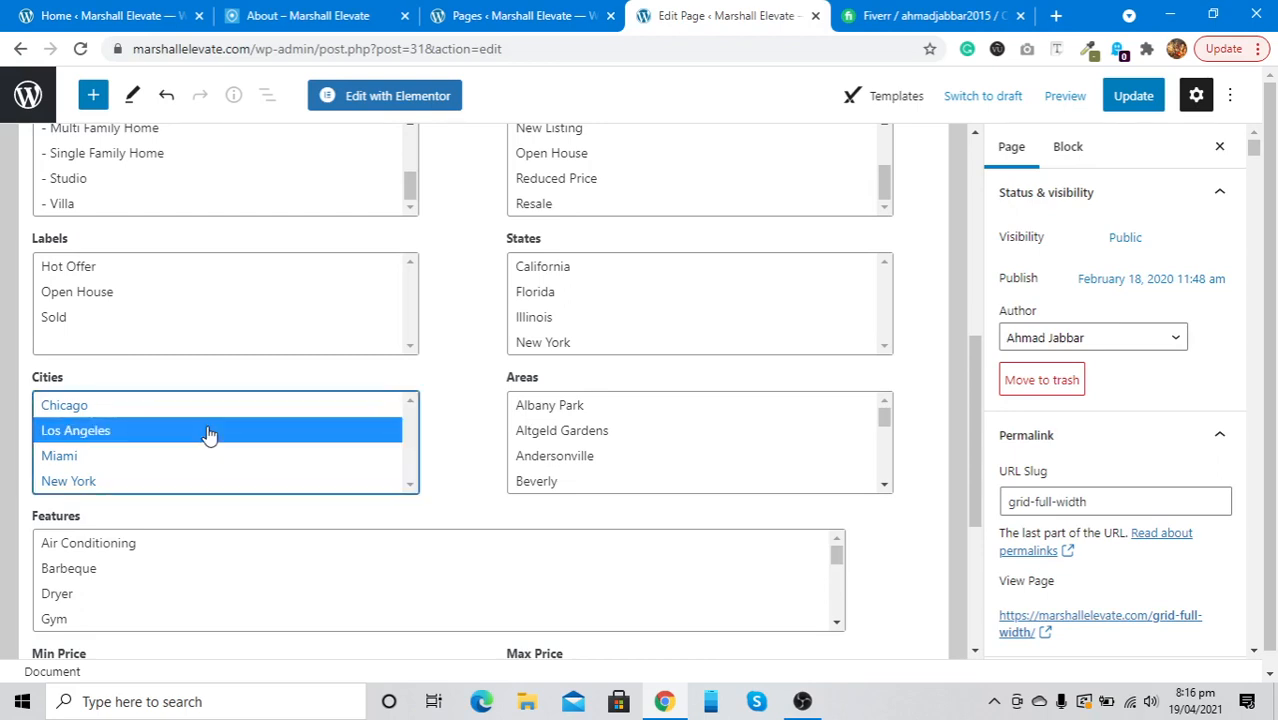
pyautogui.scroll(-2, 185, 447)
pyautogui.scroll(1, 185, 447)
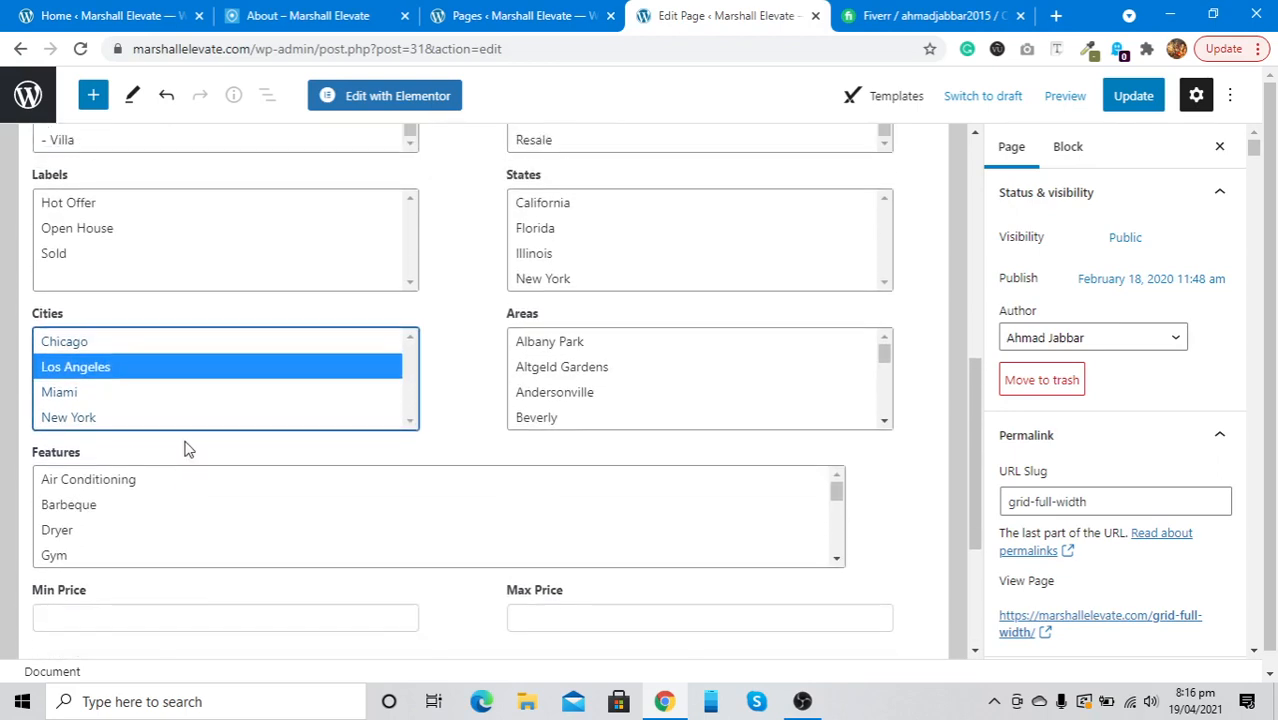
pyautogui.scroll(-1, 177, 410)
pyautogui.scroll(2, 177, 410)
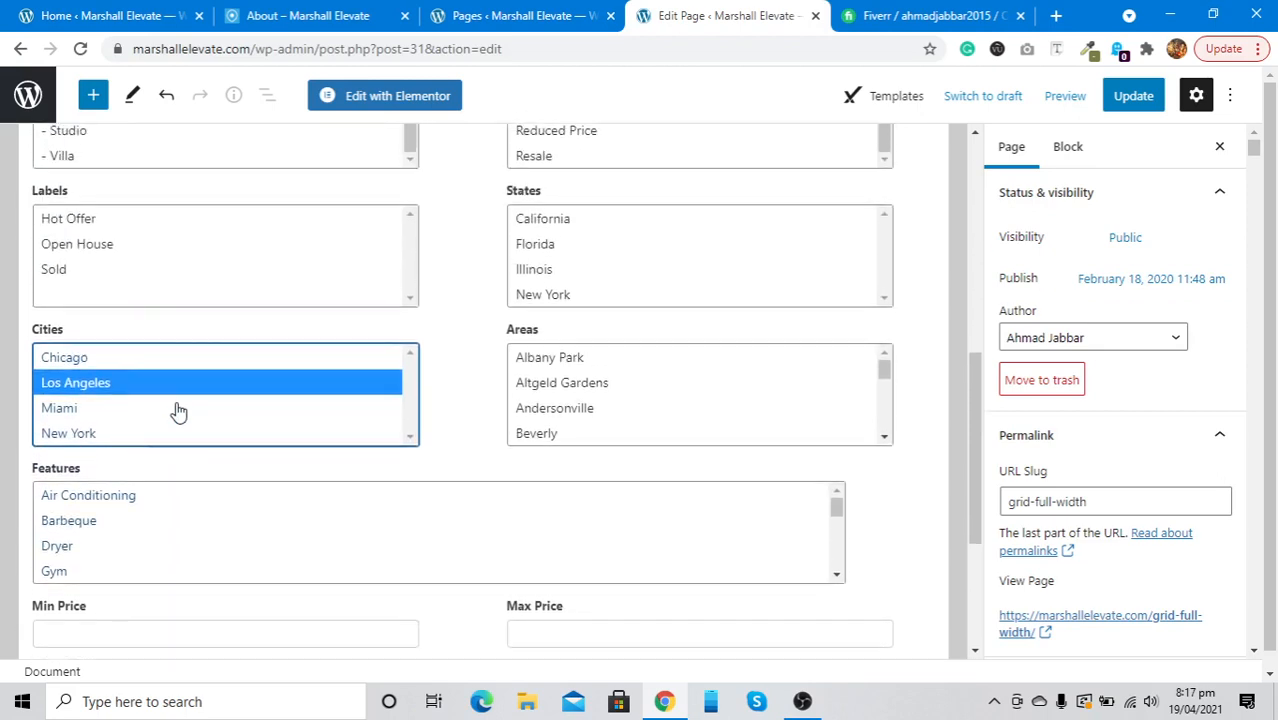
pyautogui.click(167, 364)
pyautogui.click(163, 389)
pyautogui.click(157, 420)
pyautogui.click(150, 443)
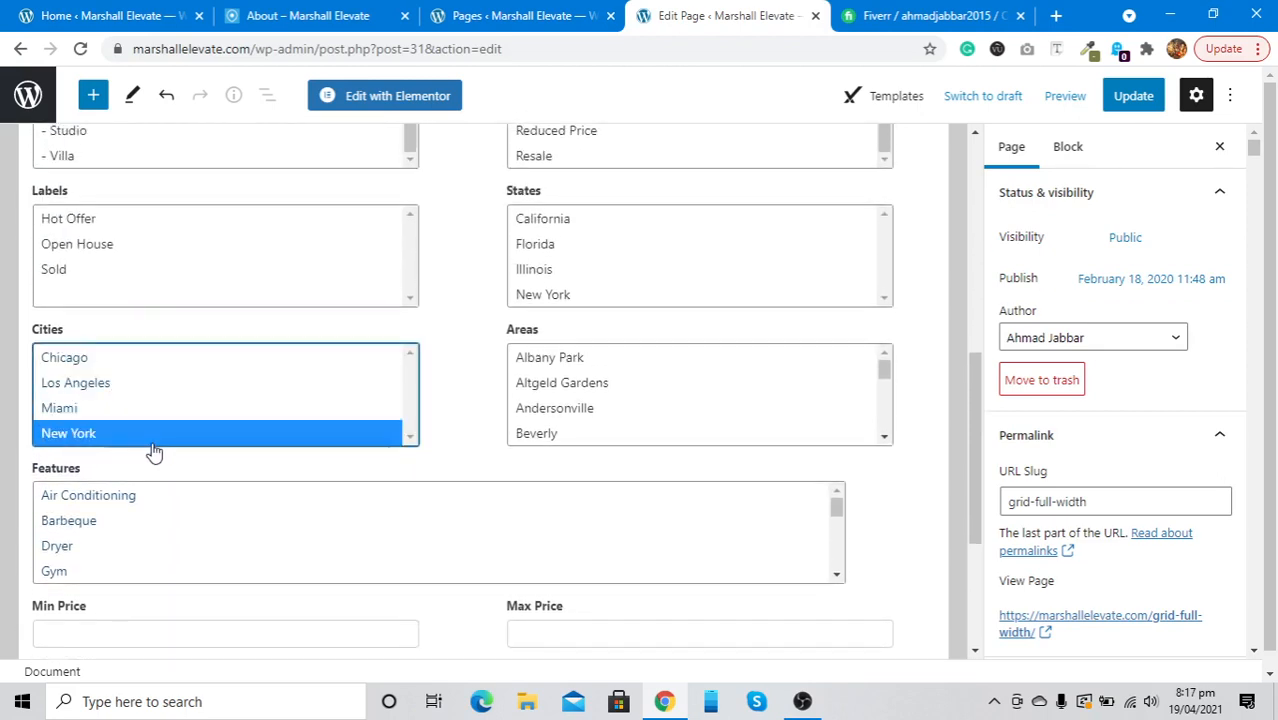
# Step: Save the changes to the Grid Full Width page and view the published page
pyautogui.scroll(-2, 154, 452)
pyautogui.scroll(-1, 152, 451)
pyautogui.scroll(2, 151, 440)
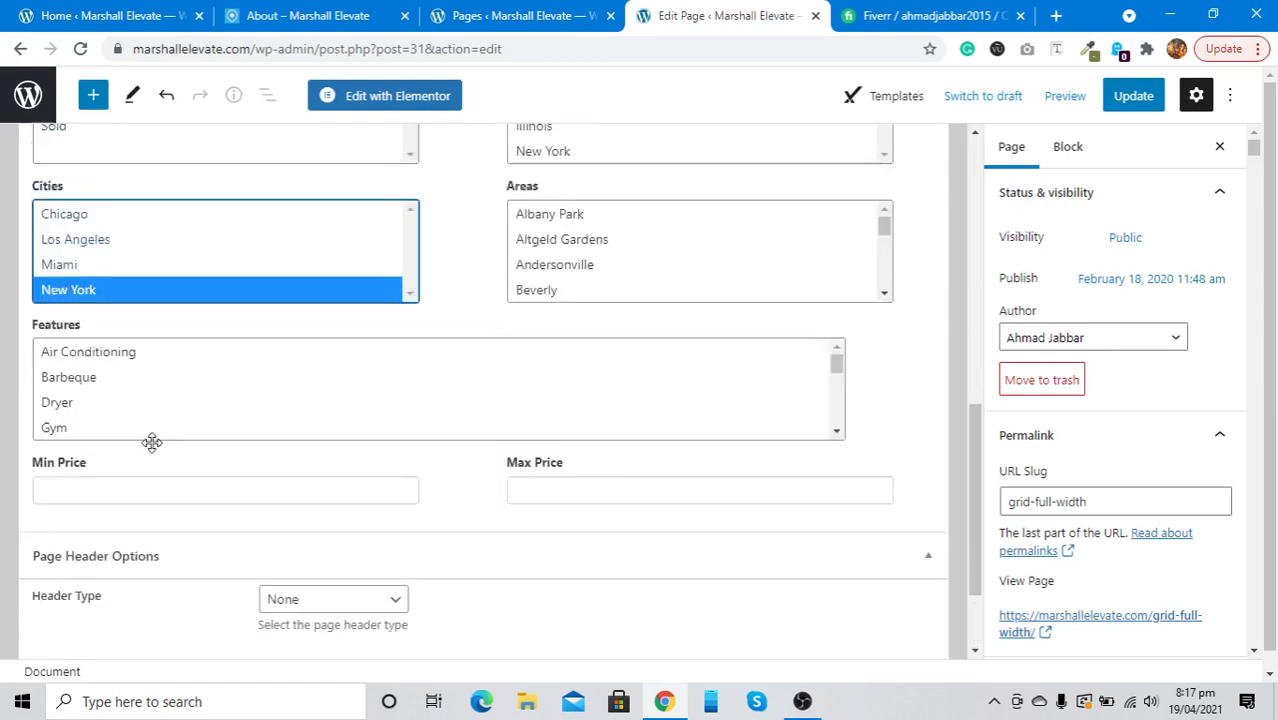
pyautogui.click(1133, 95)
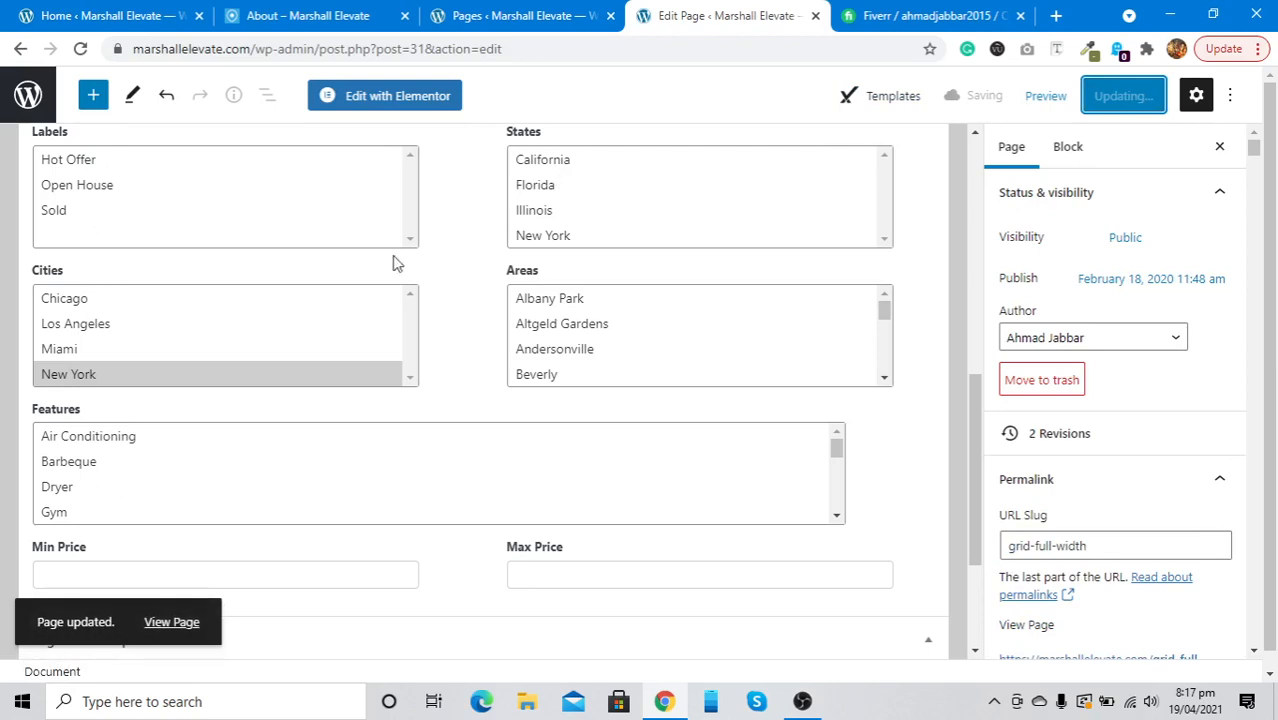
pyautogui.rightClick(181, 617)
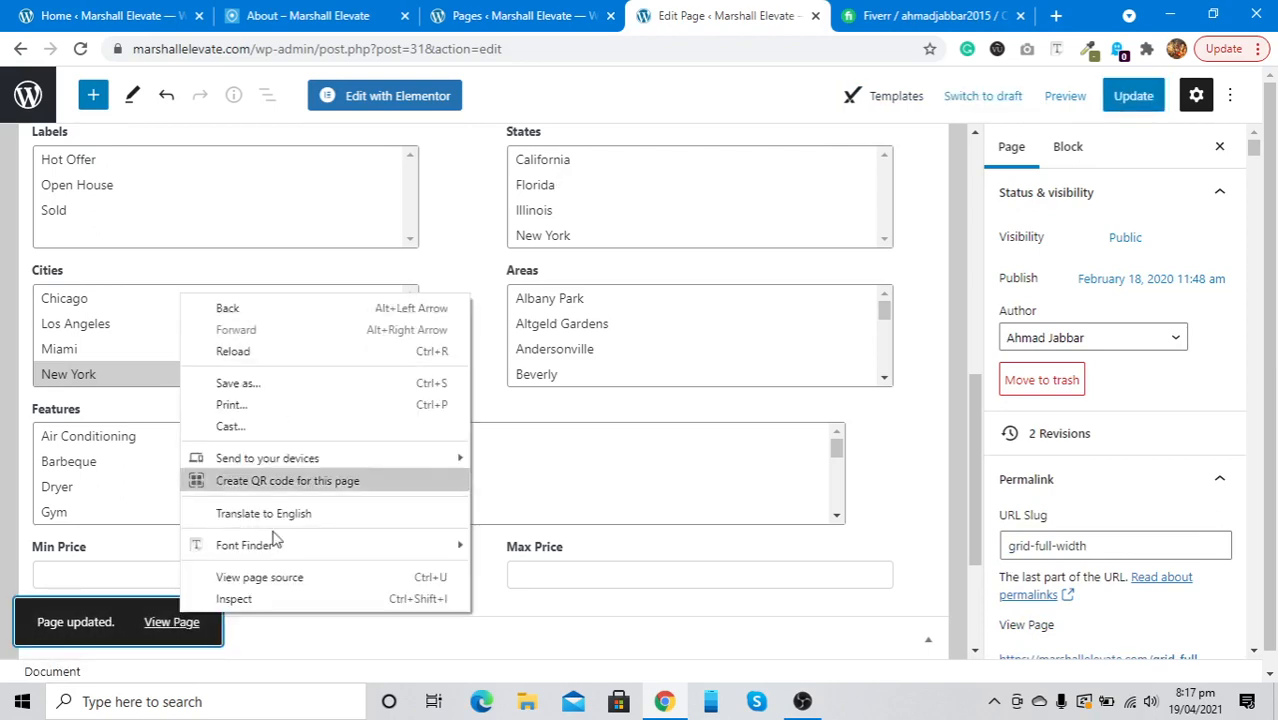
pyautogui.click(171, 622)
pyautogui.click(171, 622)
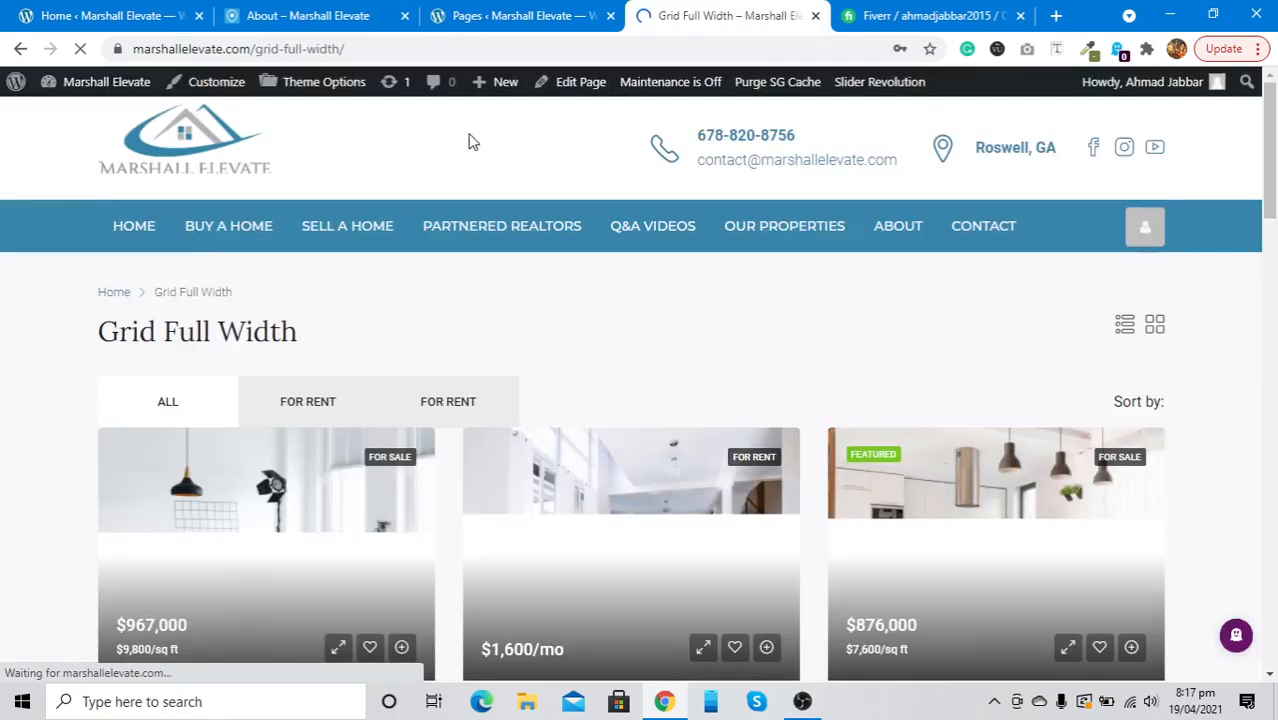
# Step: Check the property grid on the published page and open its two For Rent tabs
pyautogui.scroll(-3, 448, 365)
pyautogui.scroll(1, 448, 365)
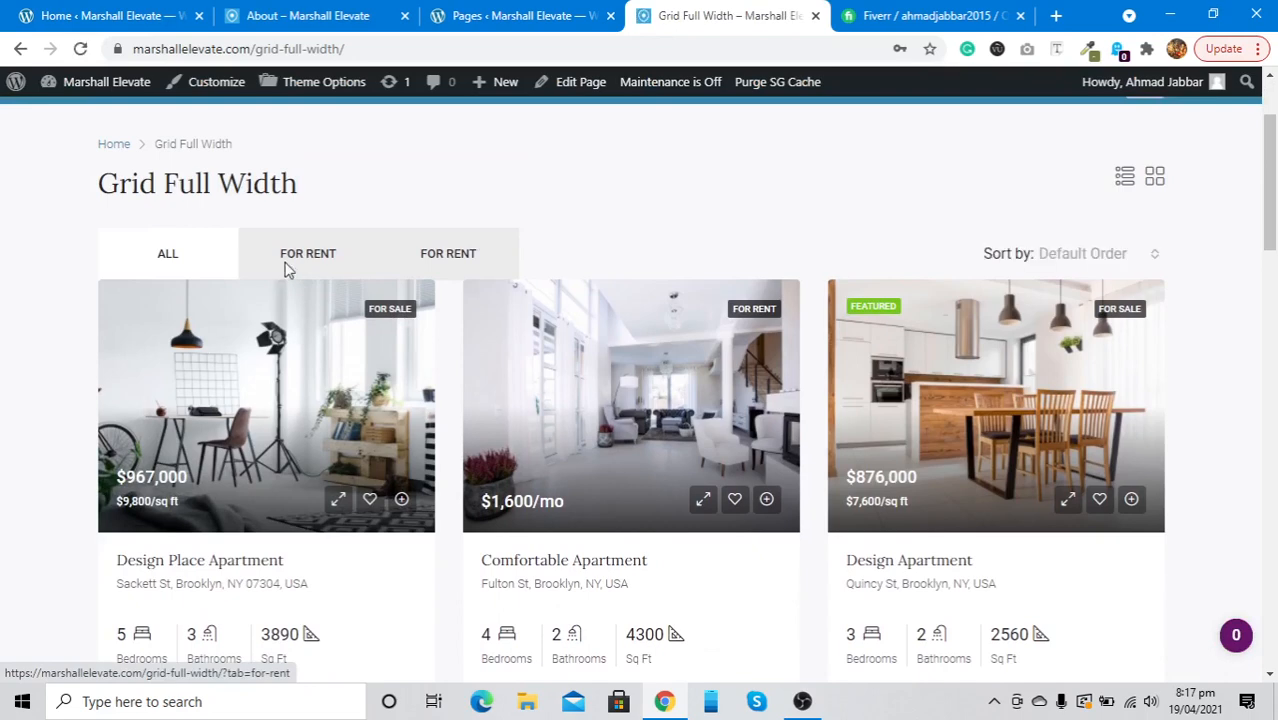
pyautogui.click(446, 262)
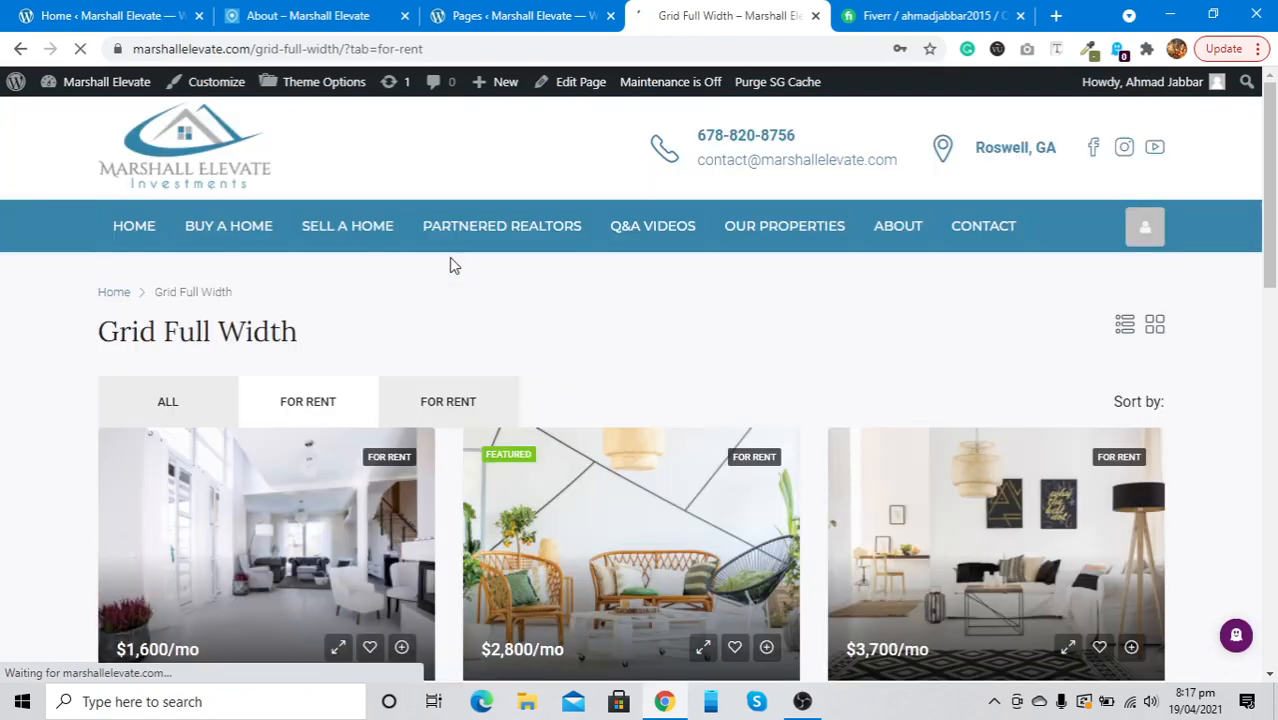
pyautogui.click(448, 406)
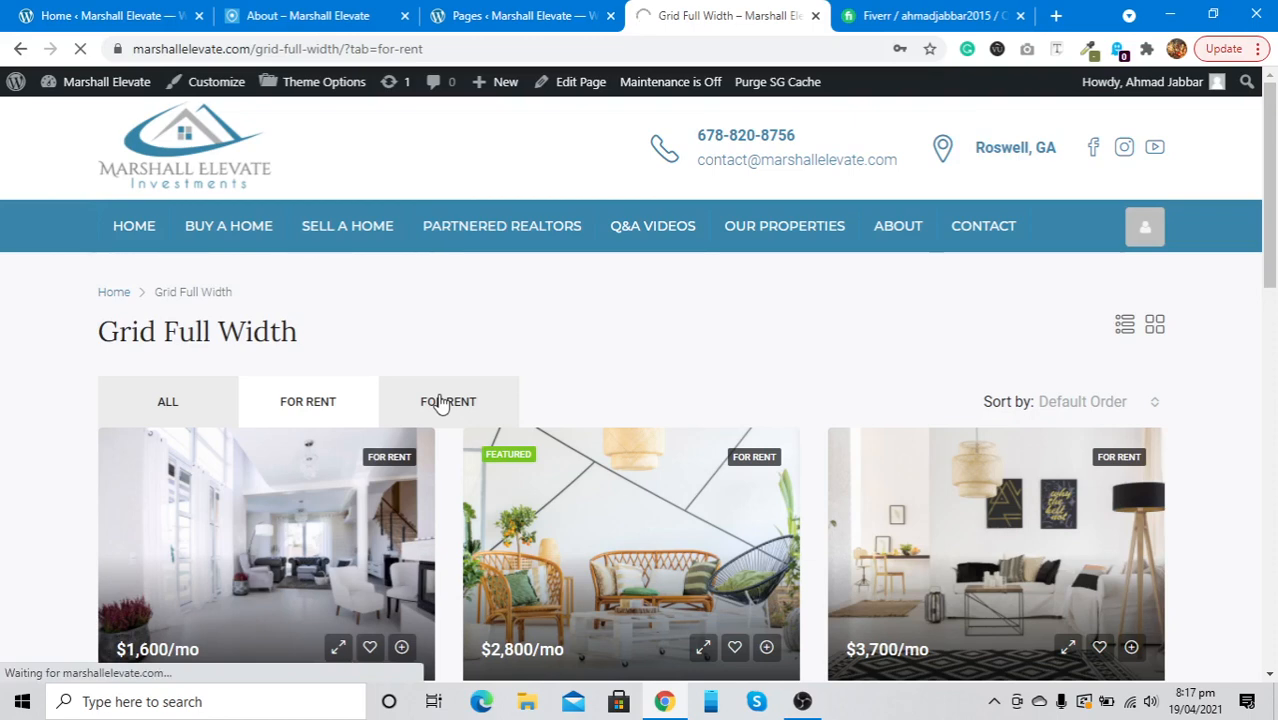
# Step: Reopen the Grid Full Width page for editing and review its listing template settings, including the tabs option and property filters
pyautogui.click(573, 84)
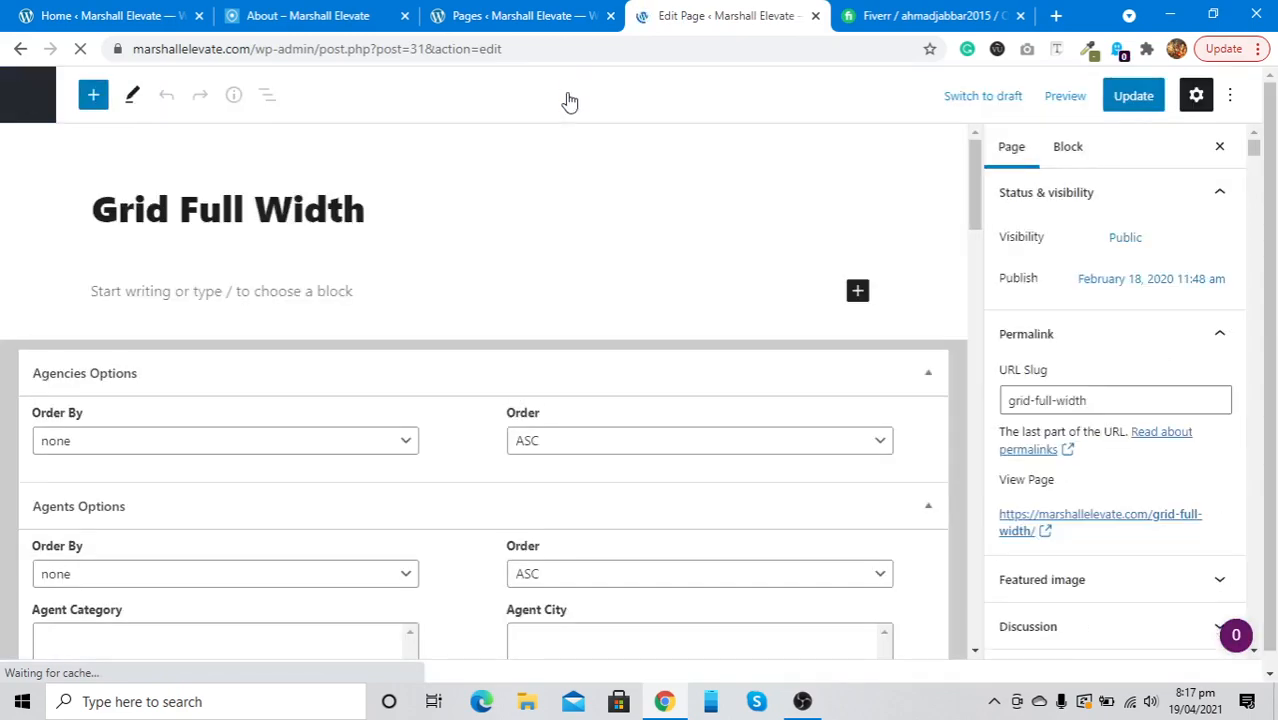
pyautogui.scroll(-5, 452, 519)
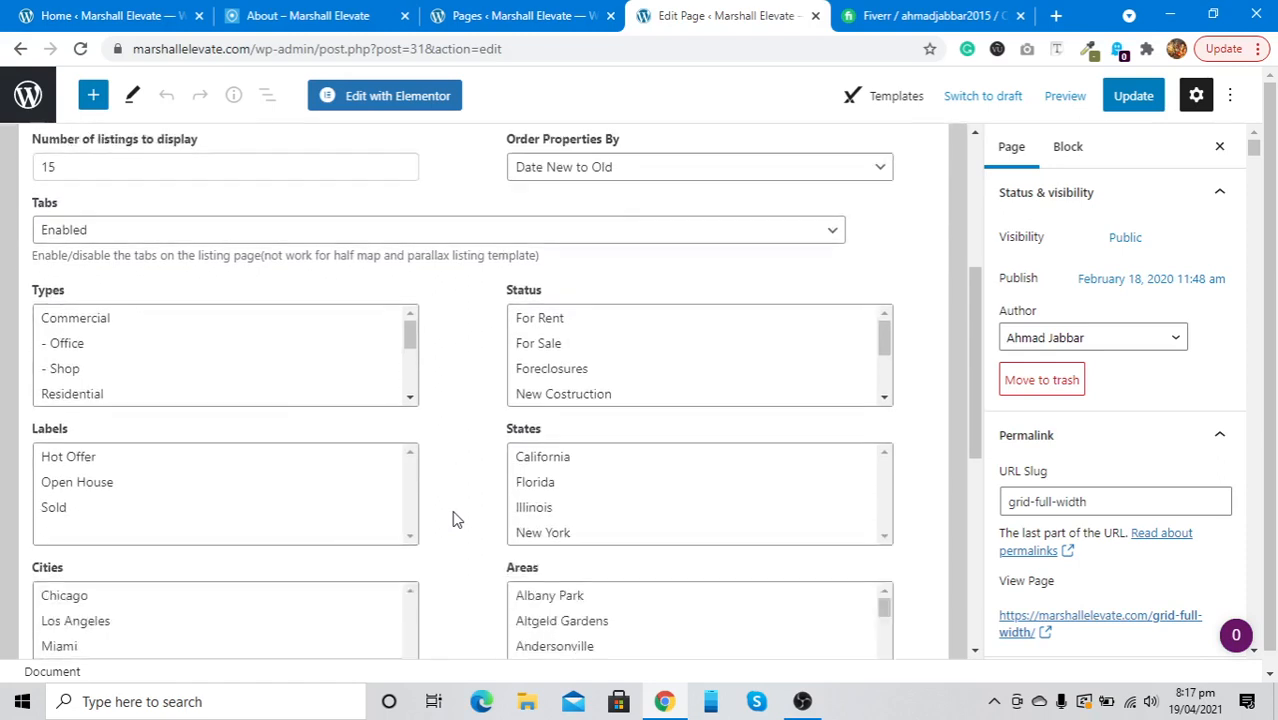
pyautogui.scroll(-2, 452, 519)
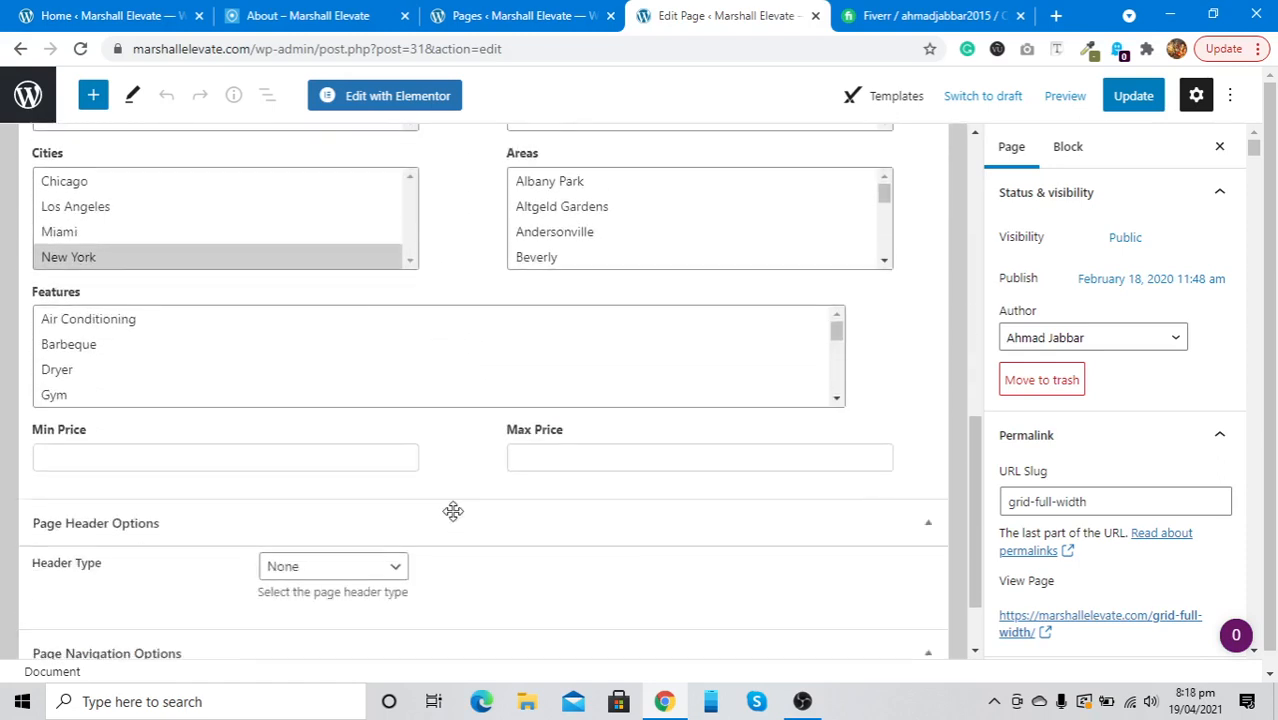
pyautogui.scroll(4, 453, 513)
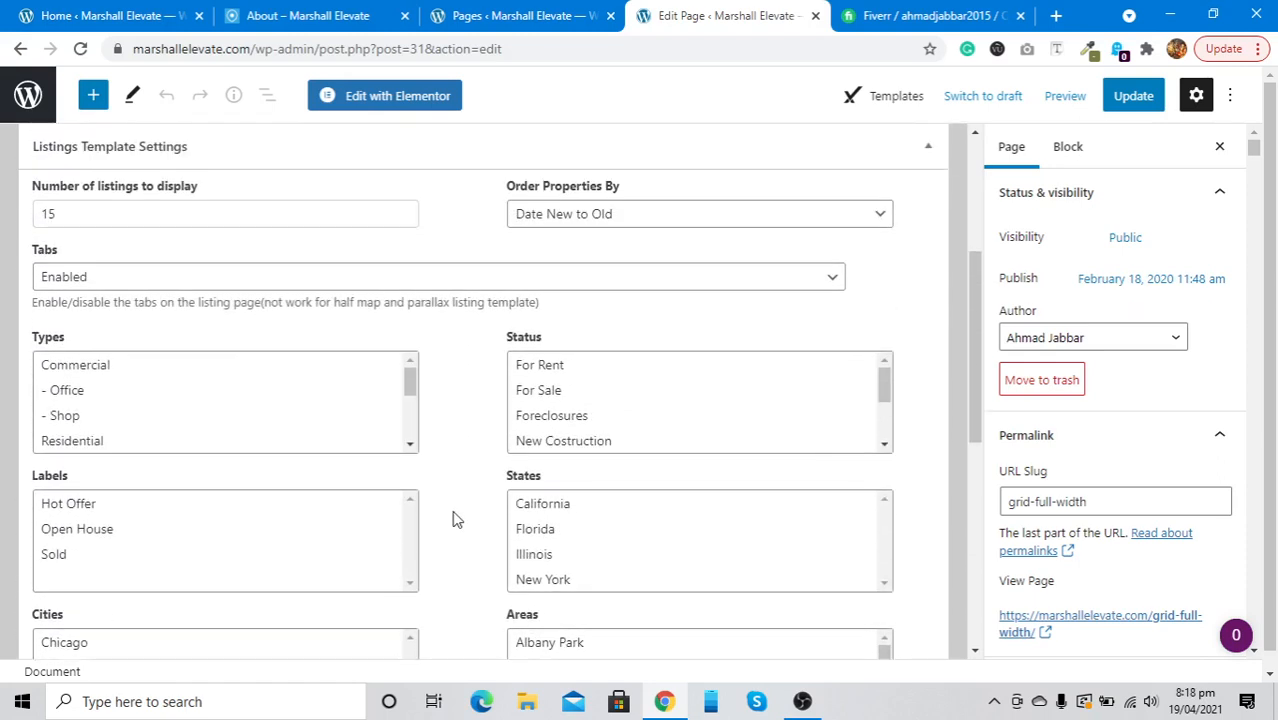
pyautogui.click(459, 286)
pyautogui.click(457, 285)
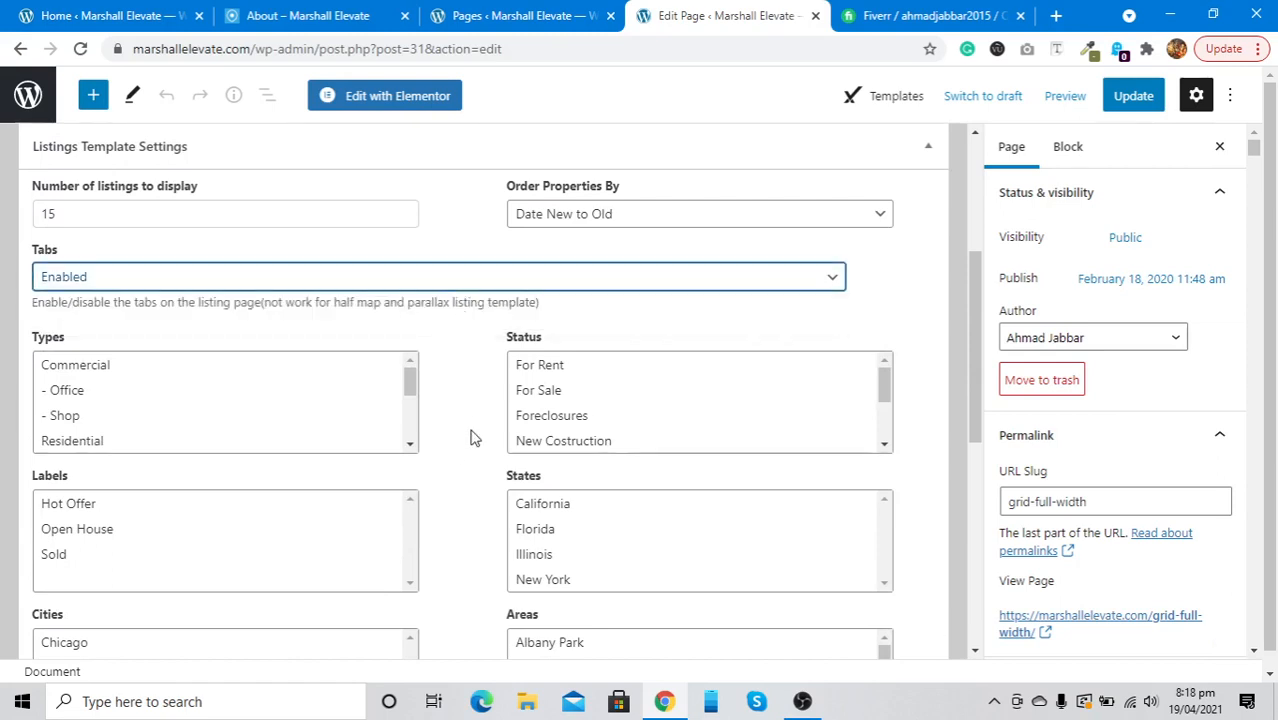
pyautogui.scroll(-1, 474, 437)
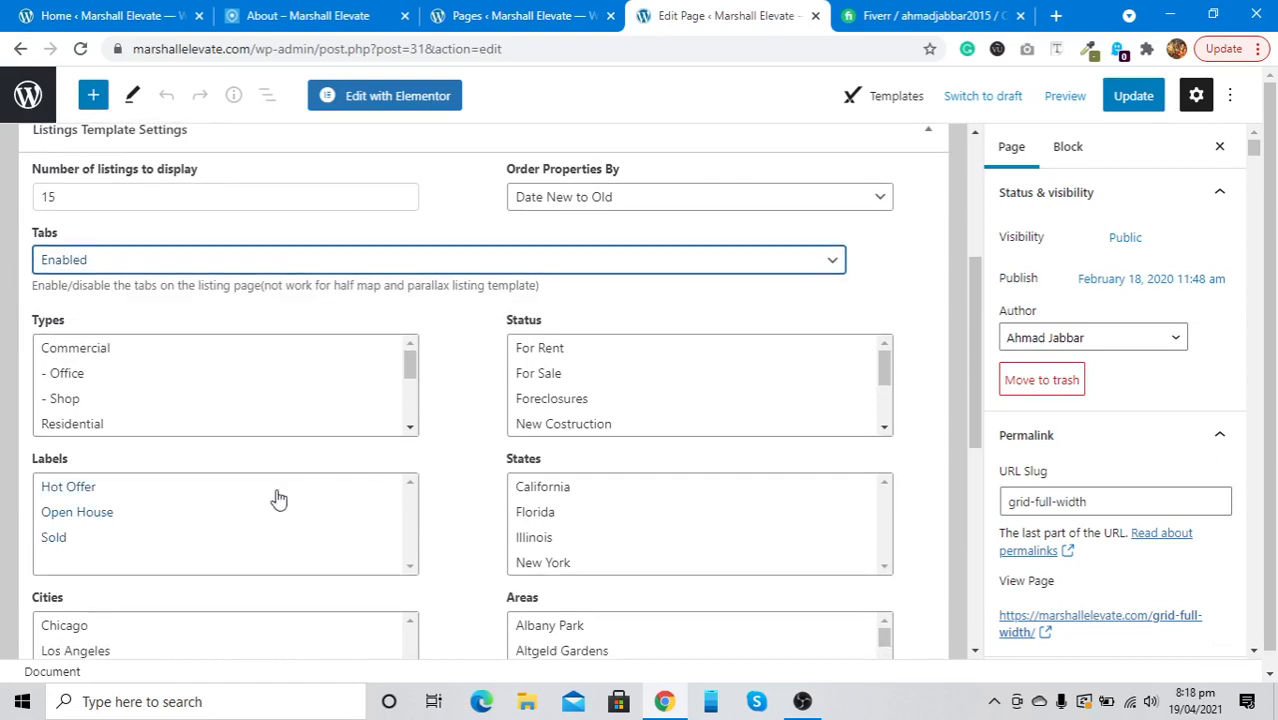
pyautogui.scroll(-2, 278, 497)
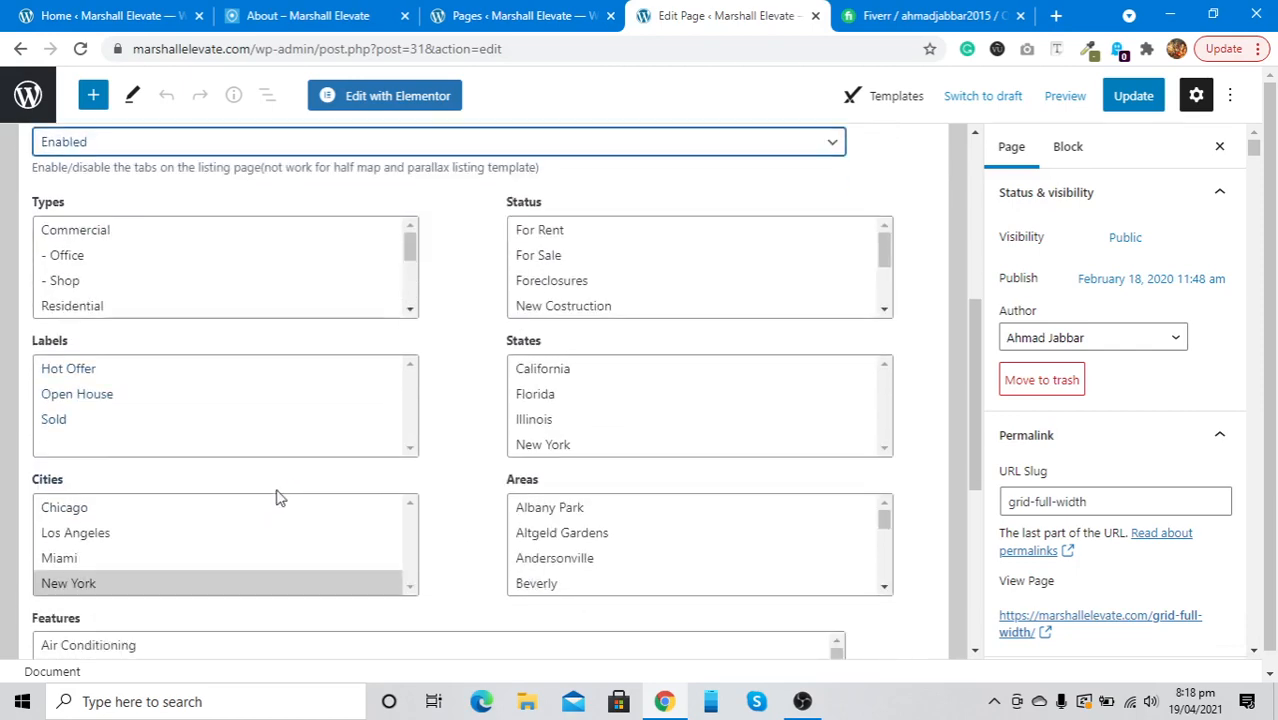
pyautogui.scroll(-2, 278, 497)
pyautogui.scroll(5, 278, 497)
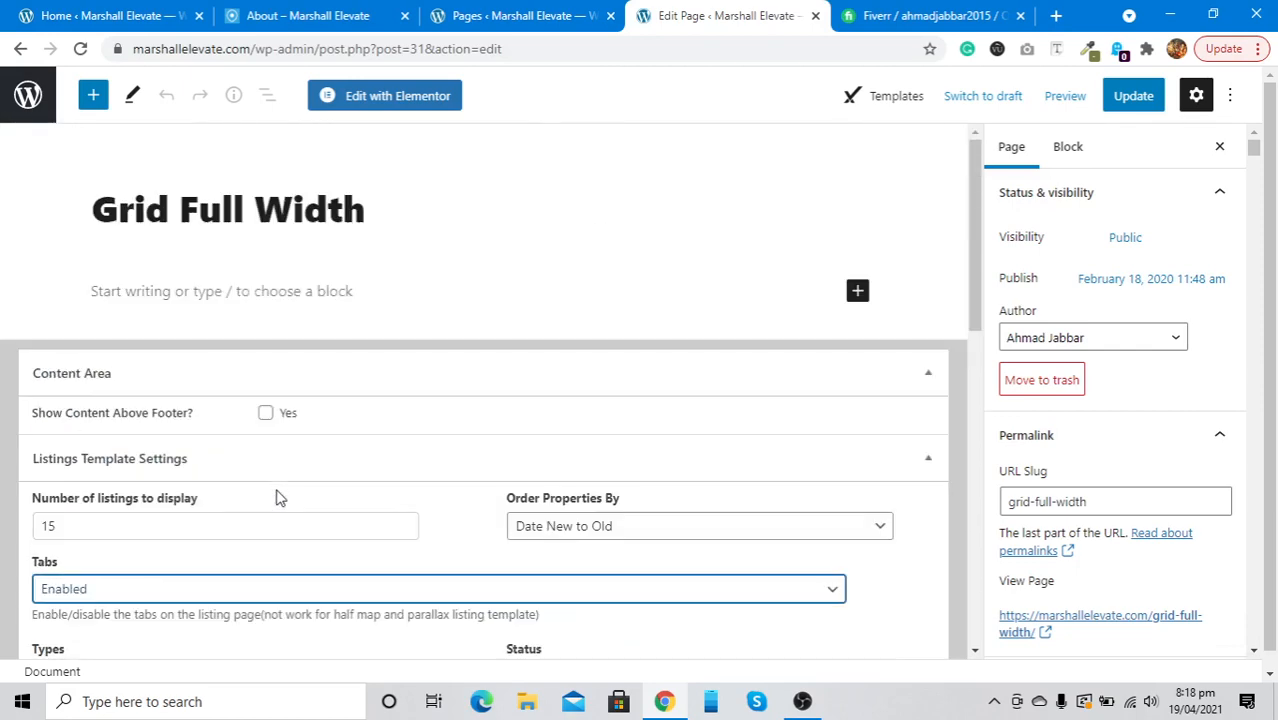
# Step: Set Tabs to Disabled in the Listings Template Settings and update the Grid Full Width page
pyautogui.scroll(-3, 302, 412)
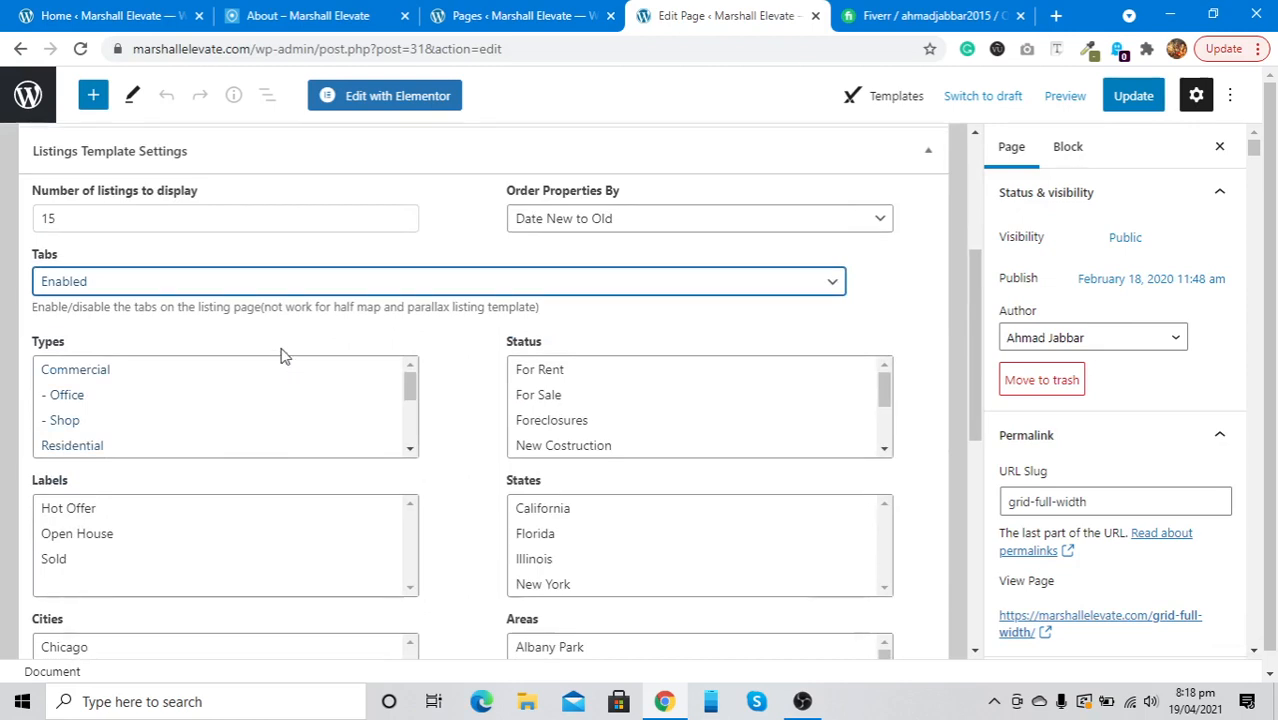
pyautogui.click(265, 287)
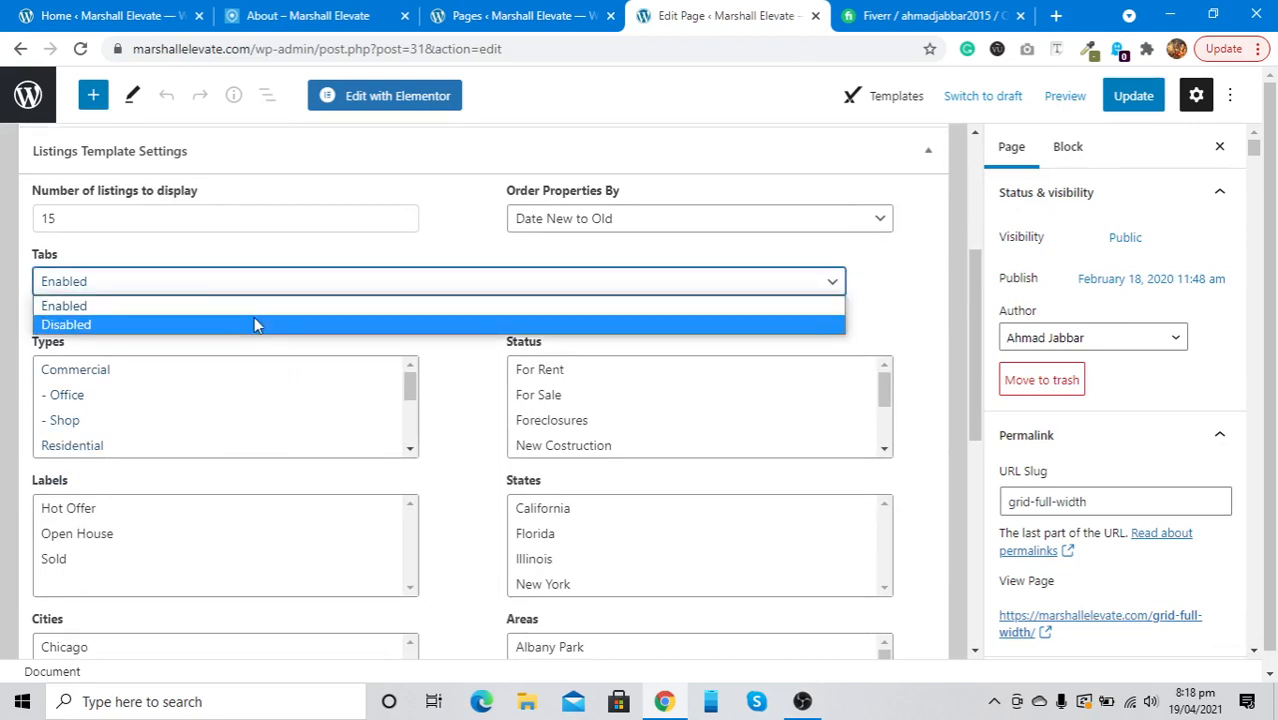
pyautogui.click(254, 322)
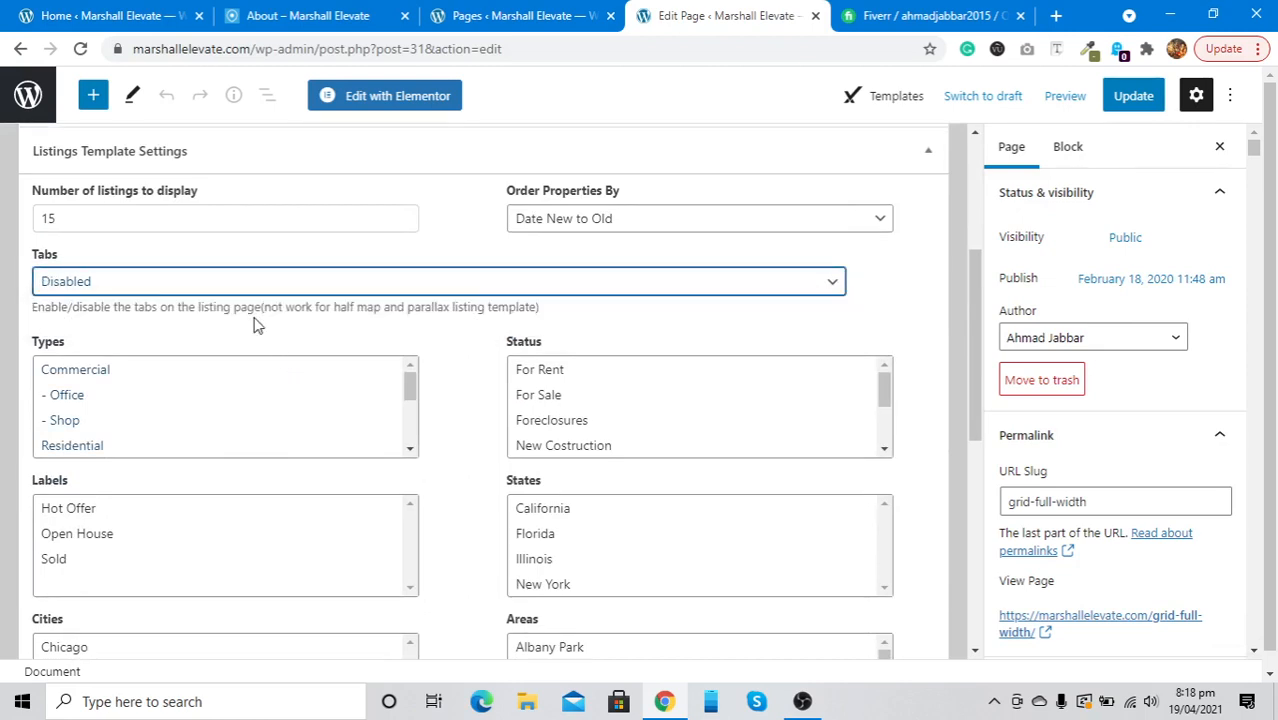
pyautogui.click(1137, 103)
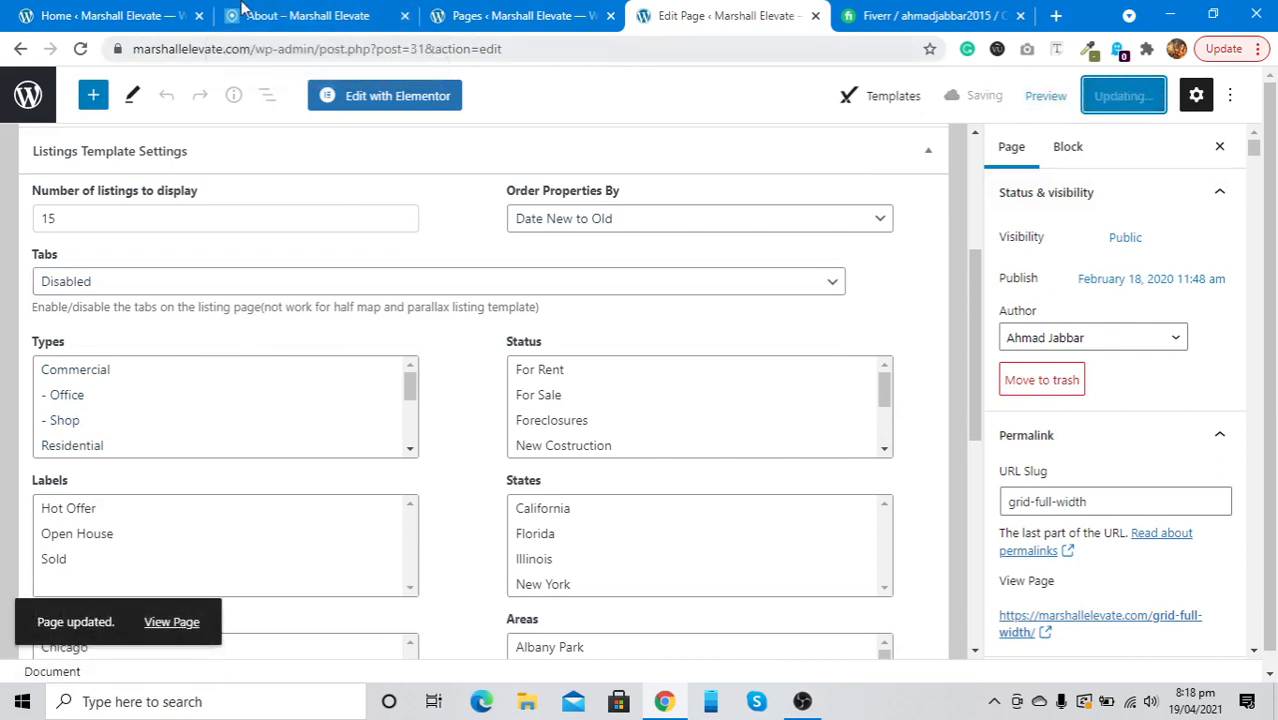
# Step: Switch to the published About page and examine its mission, vision and Meet Our Team sections down to the footer
pyautogui.click(28, 12)
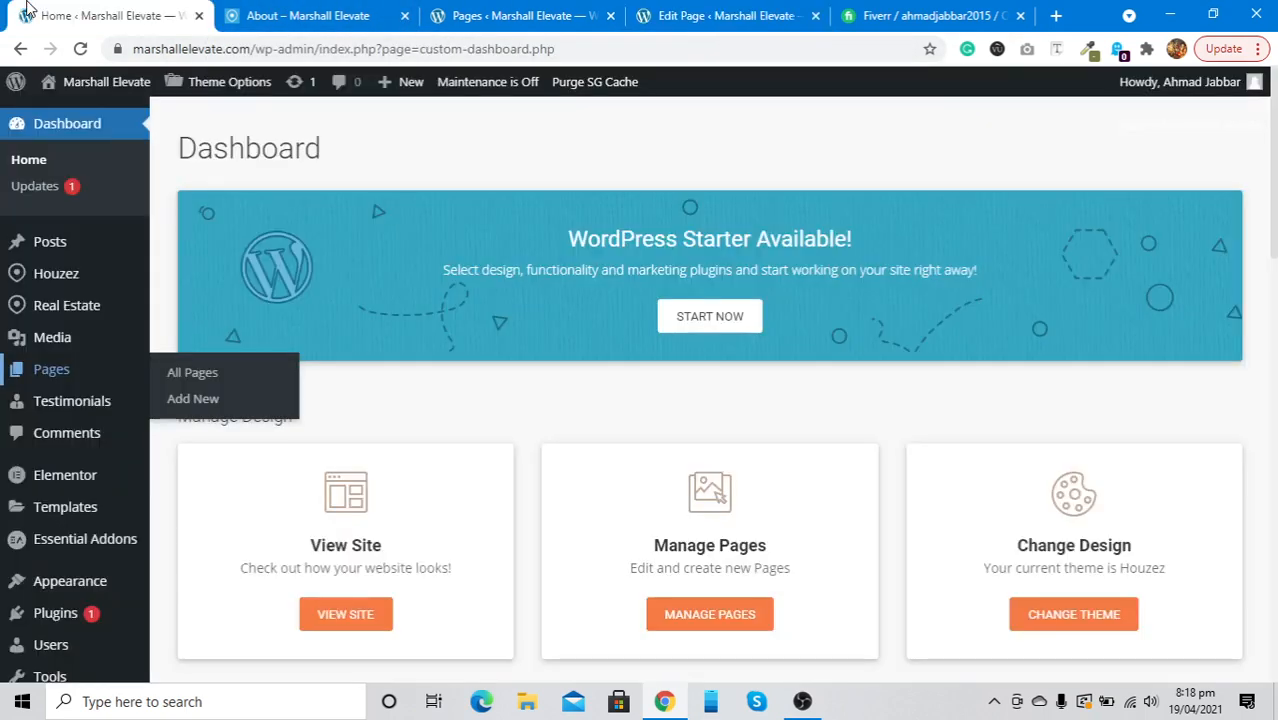
pyautogui.click(362, 10)
pyautogui.scroll(-15, 433, 263)
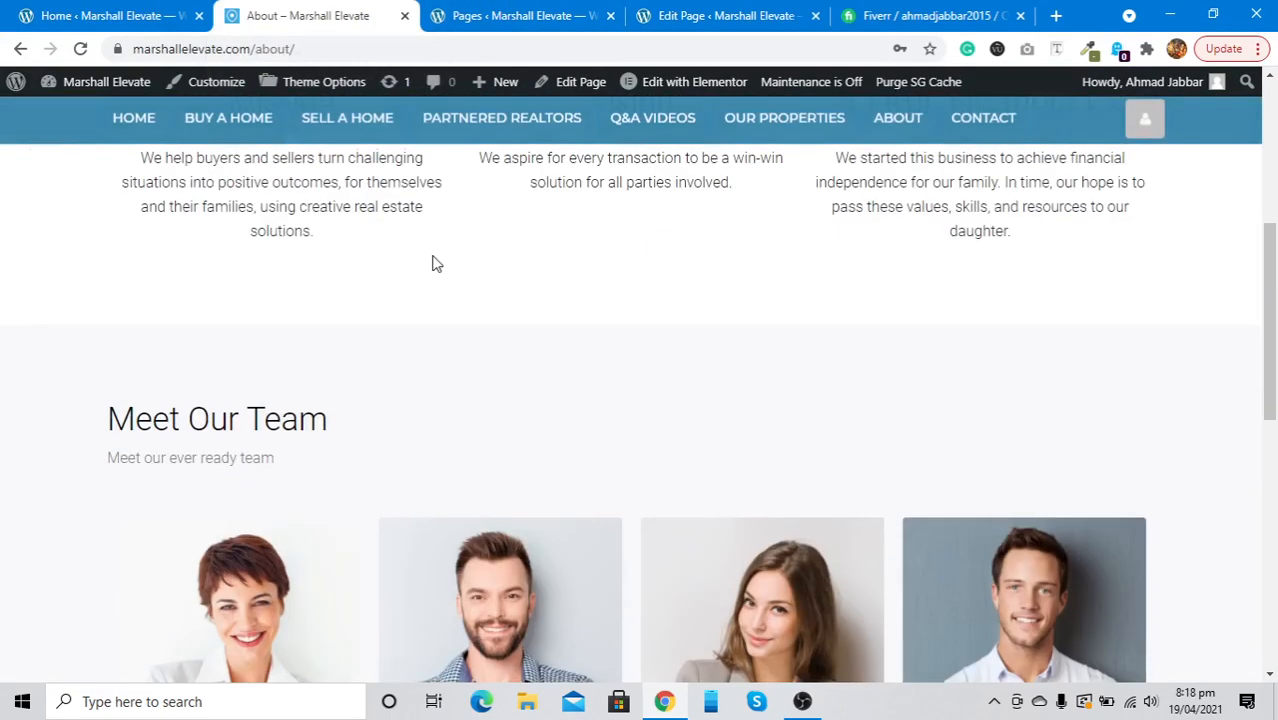
pyautogui.scroll(15, 433, 263)
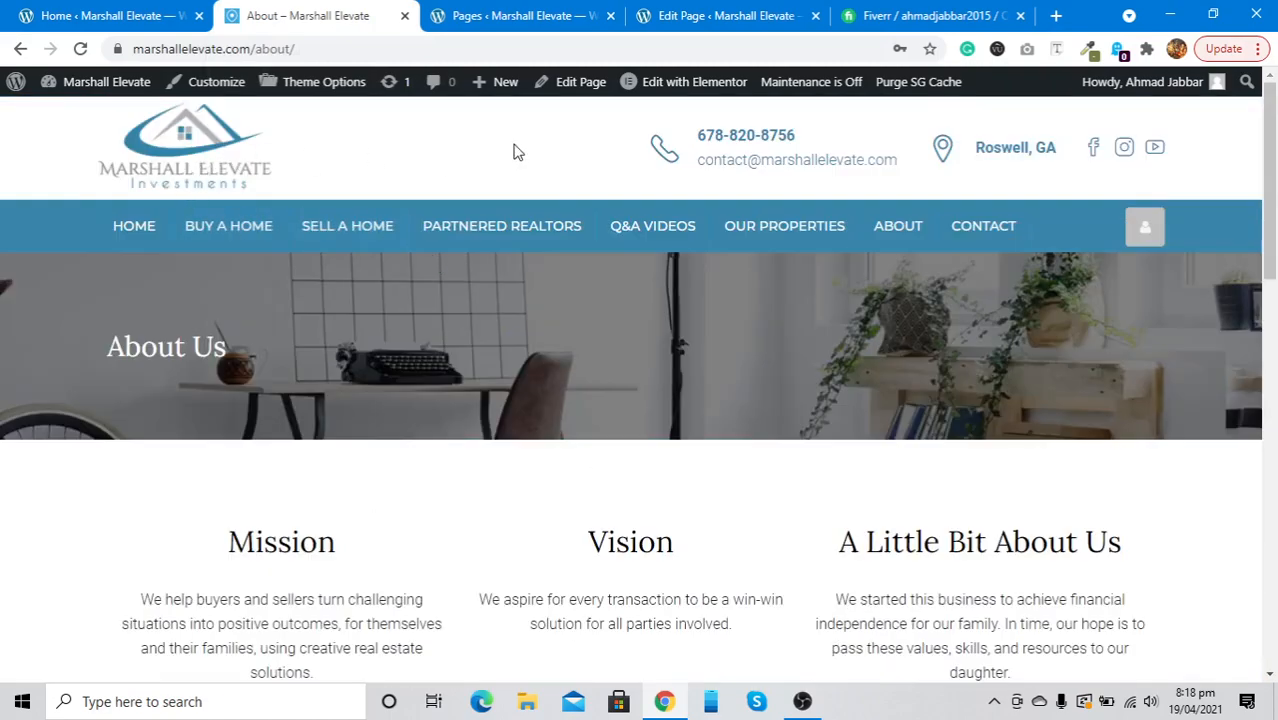
pyautogui.scroll(-15, 440, 430)
pyautogui.scroll(15, 440, 430)
pyautogui.scroll(-10, 466, 242)
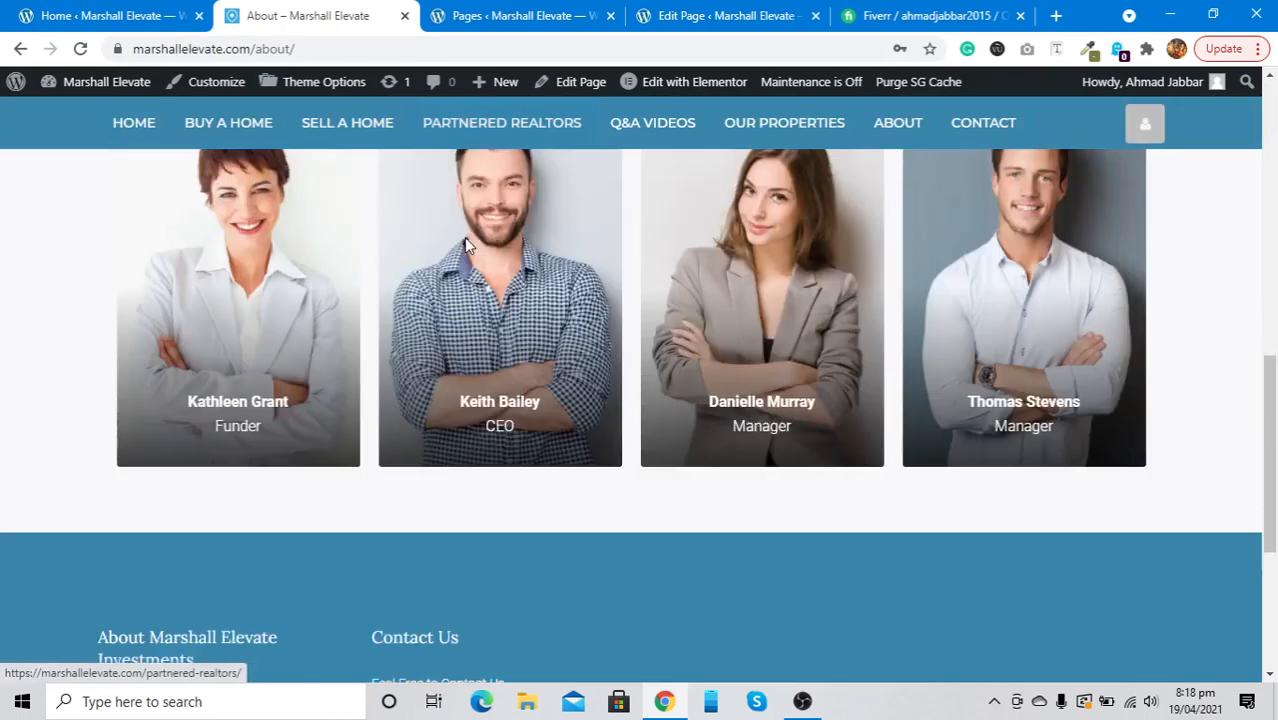
pyautogui.scroll(-3, 464, 237)
pyautogui.scroll(3, 389, 412)
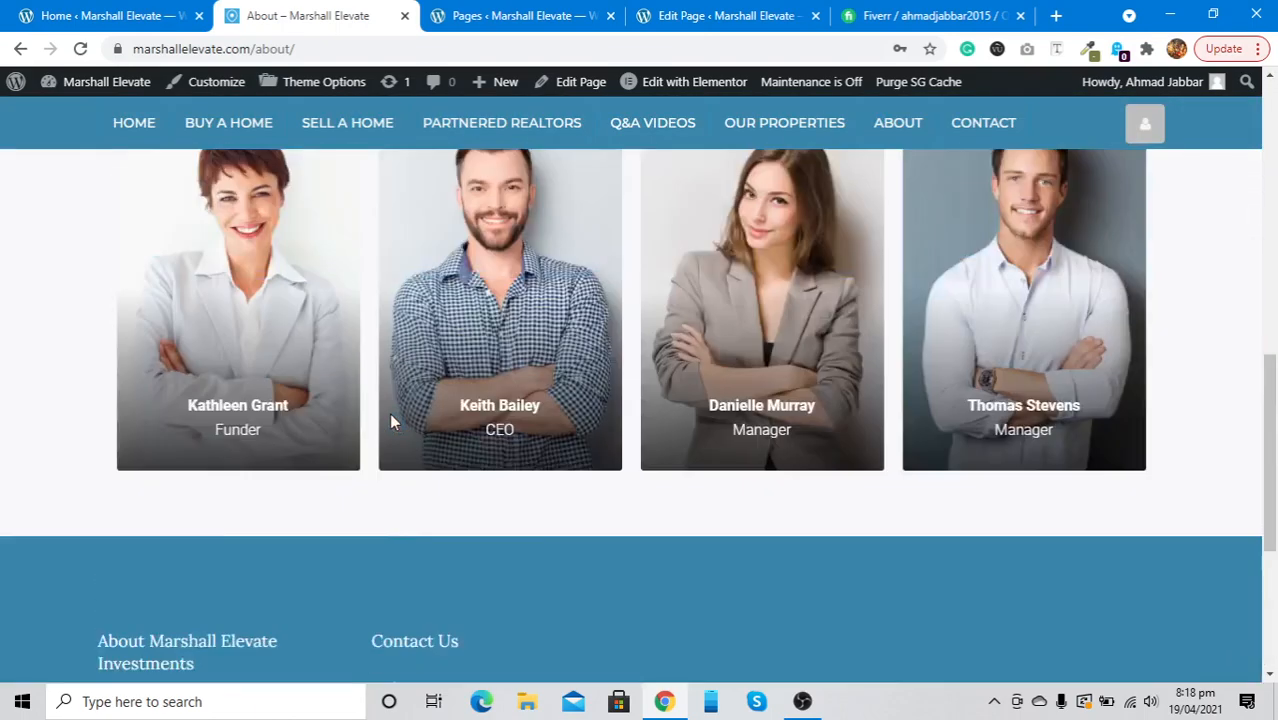
# Step: Open the site's menu management screen from the About page
pyautogui.scroll(10, 389, 420)
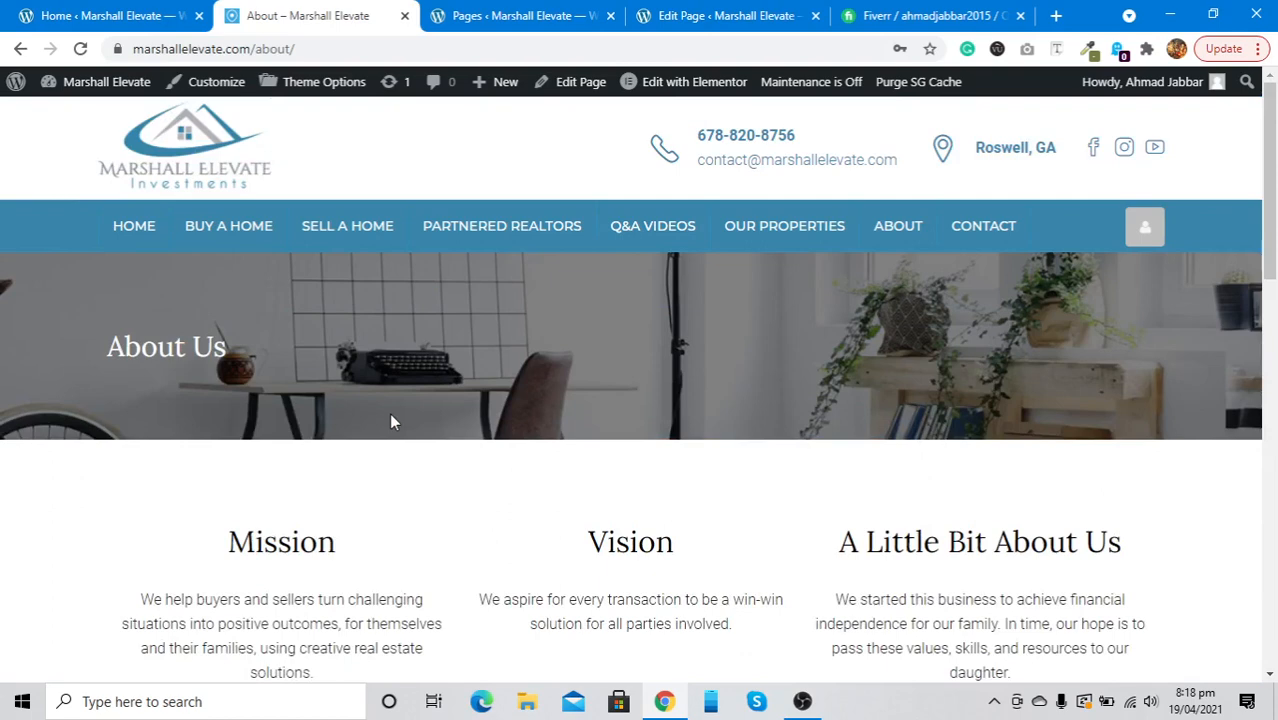
pyautogui.moveTo(129, 95)
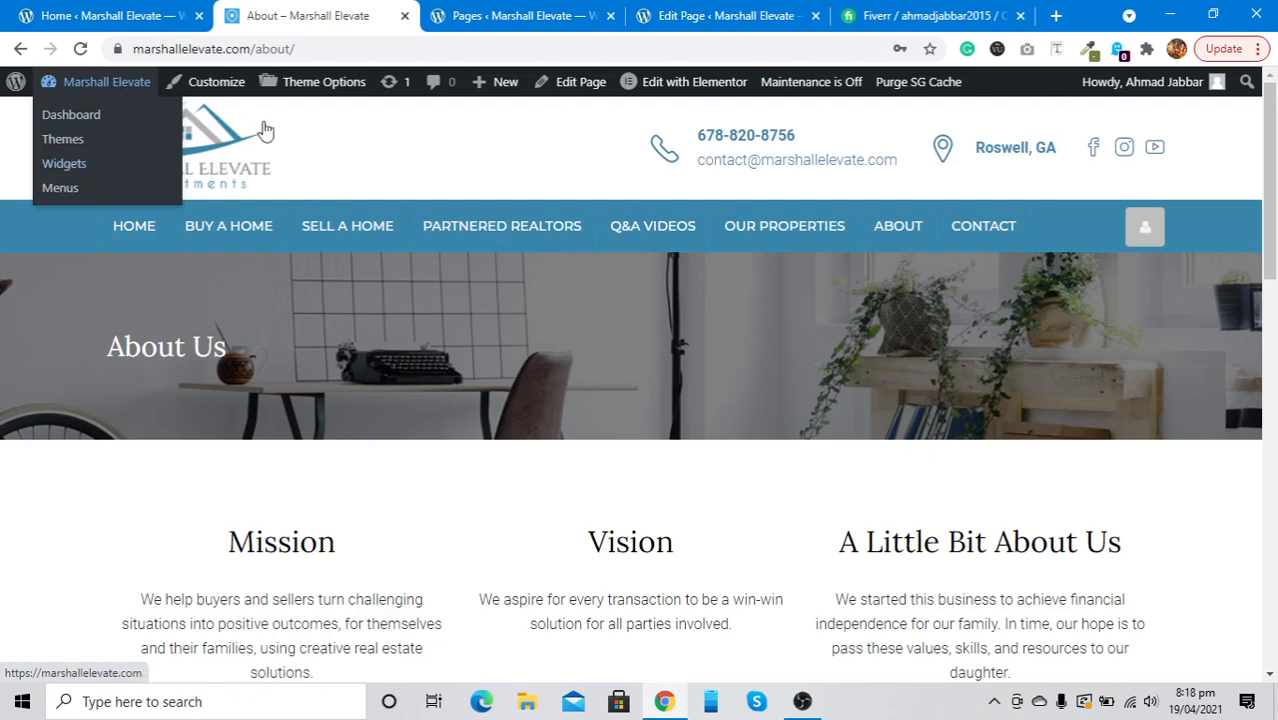
pyautogui.moveTo(90, 82)
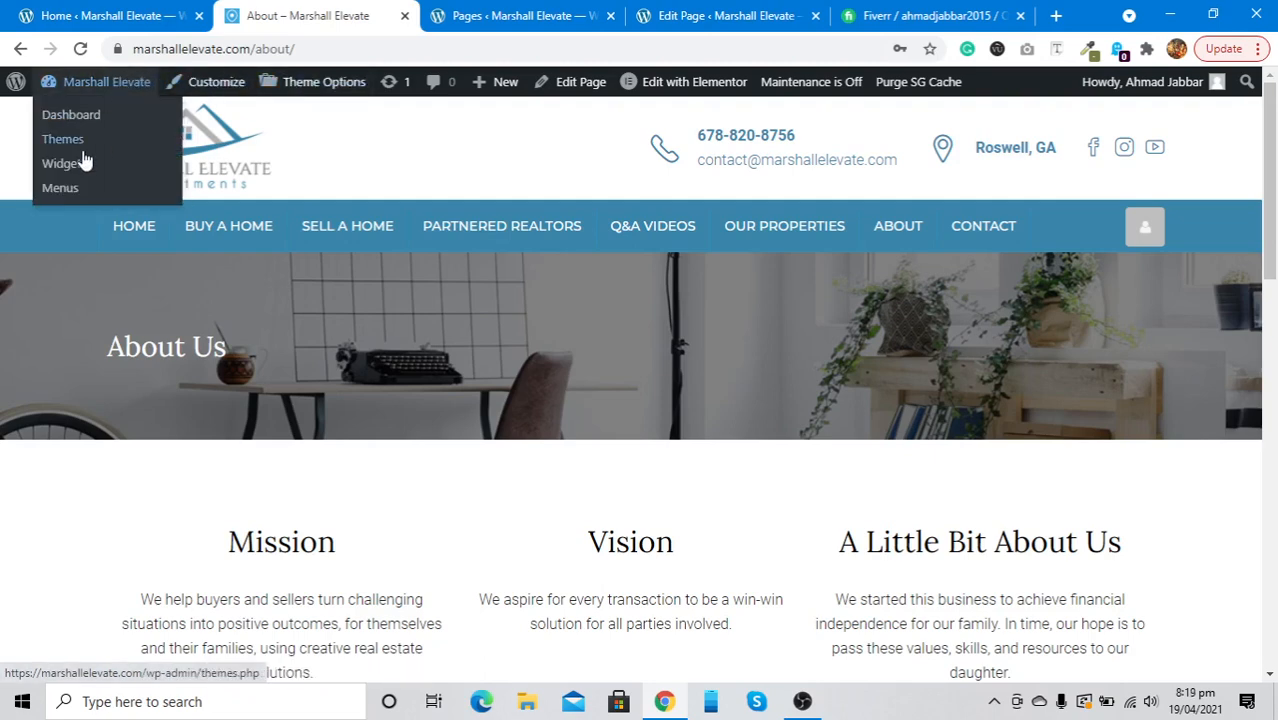
pyautogui.click(62, 190)
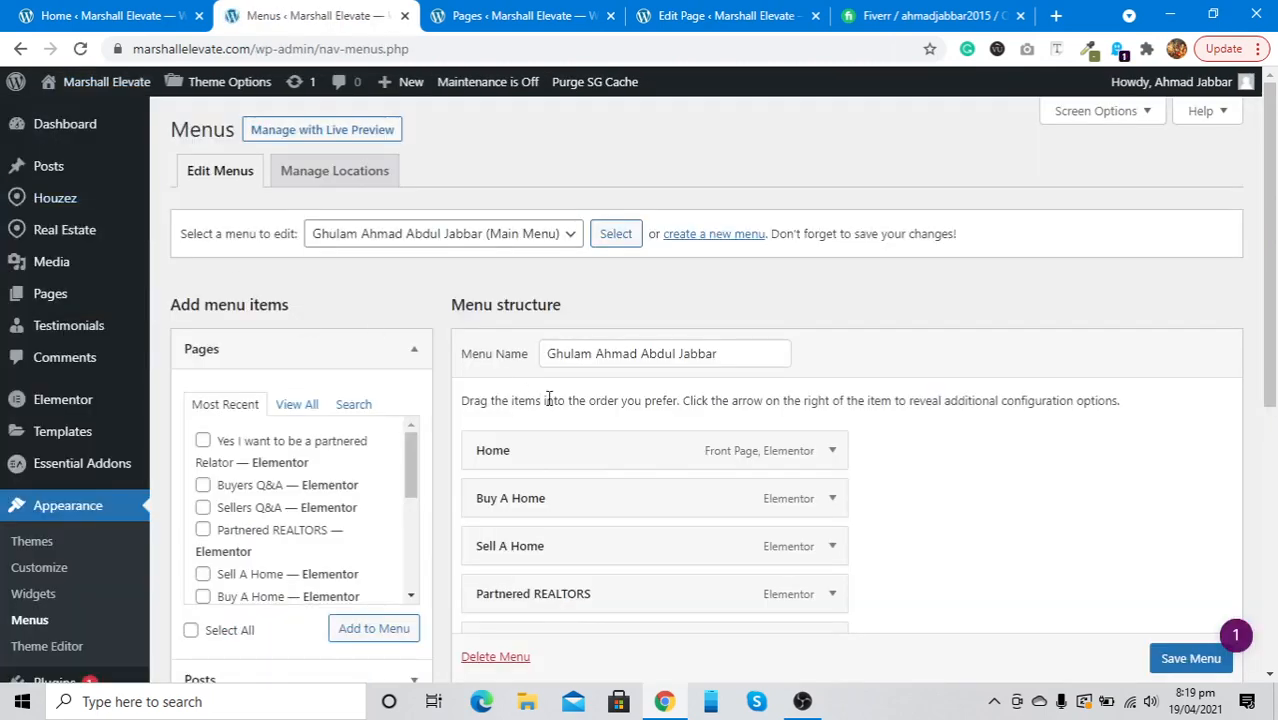
# Step: Examine the main menu's name, its item order and the display location settings
pyautogui.scroll(-2, 548, 400)
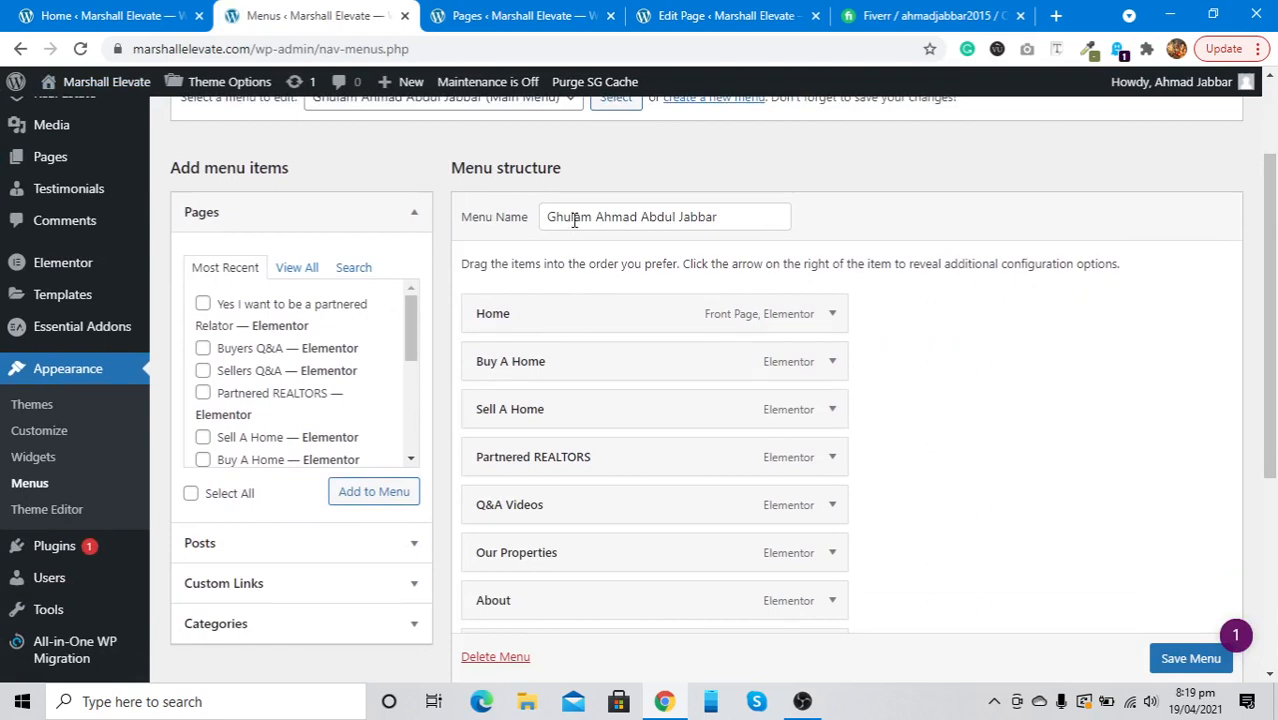
pyautogui.click(574, 220)
pyautogui.hotkey('ctrl', 'a')
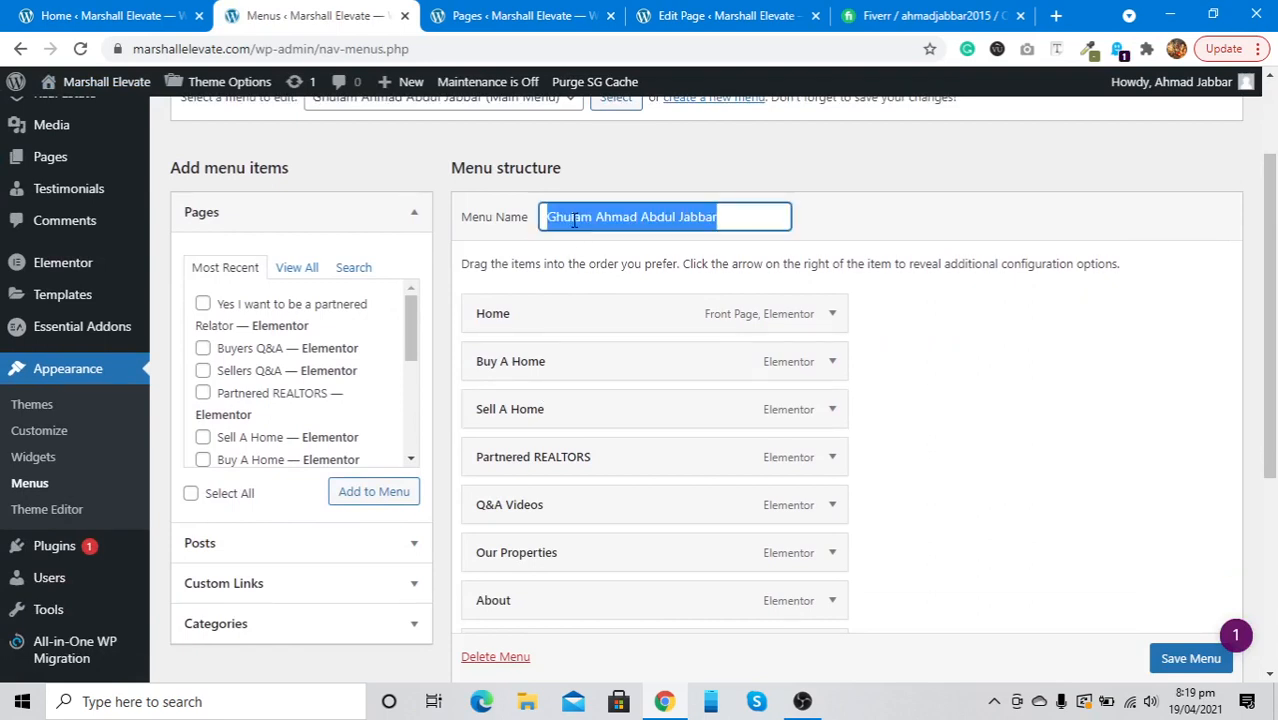
pyautogui.click(572, 246)
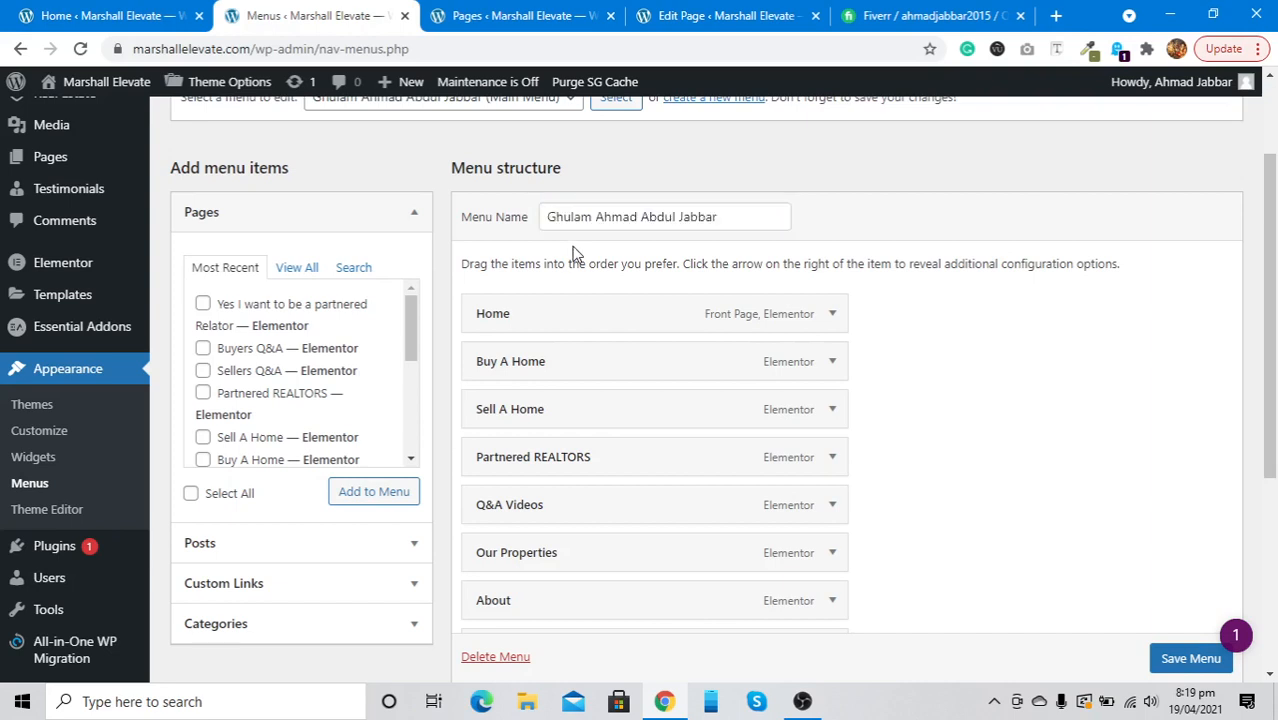
pyautogui.scroll(-2, 572, 246)
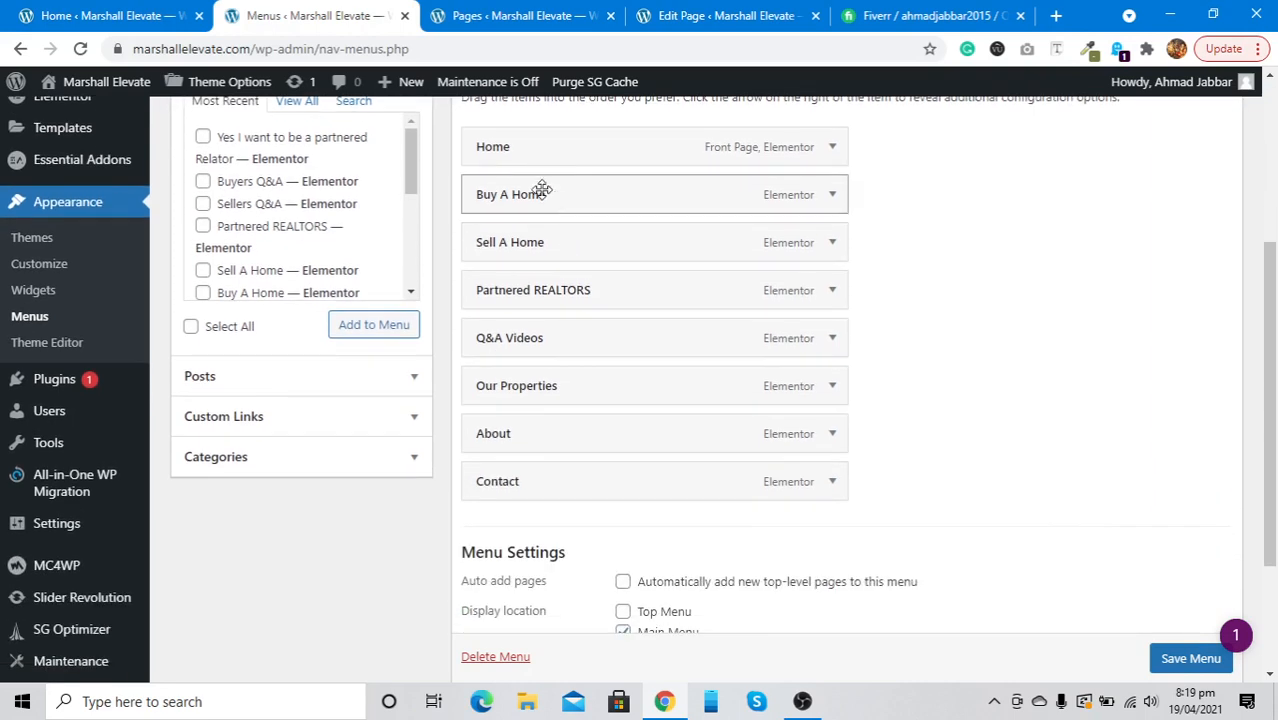
pyautogui.scroll(1, 508, 146)
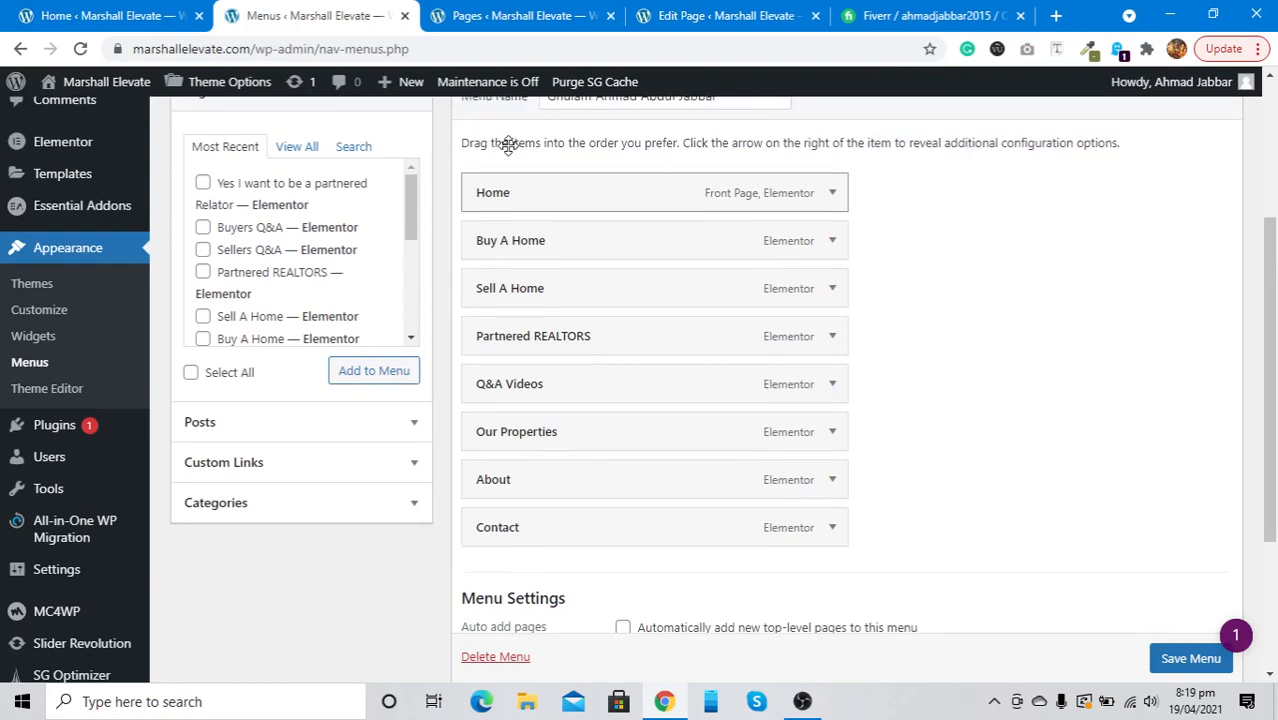
pyautogui.scroll(-2, 498, 174)
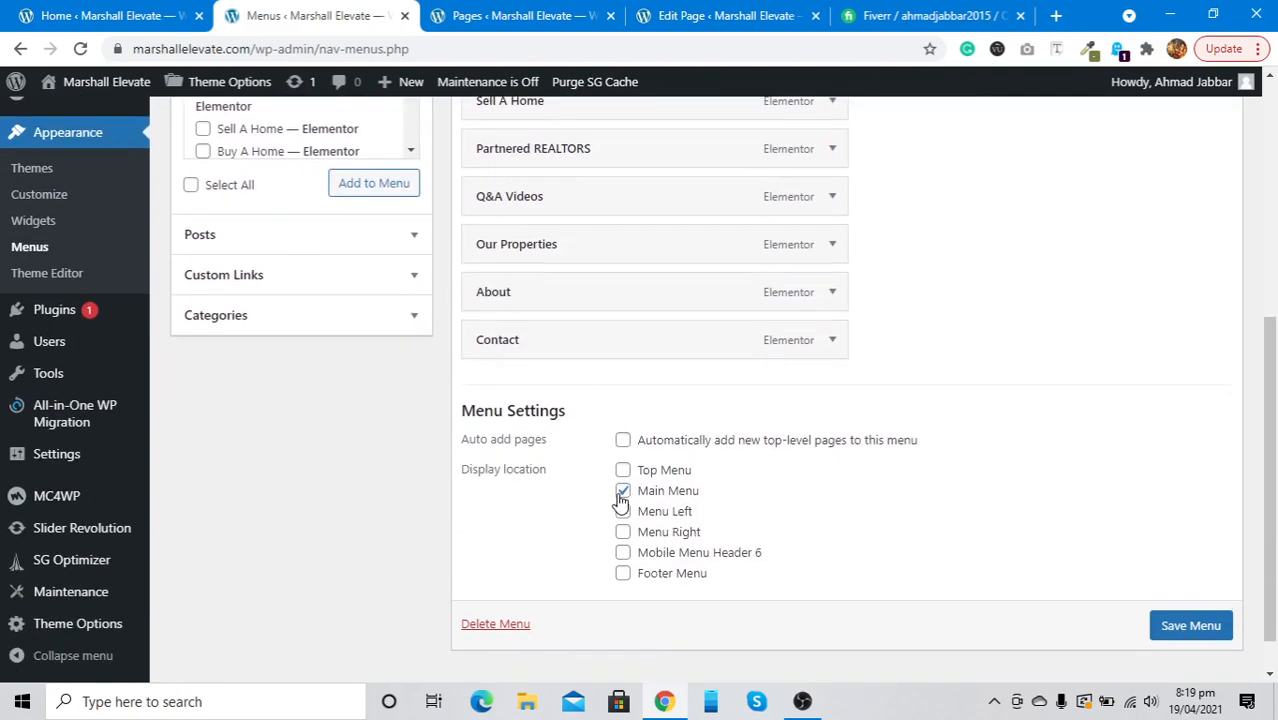
pyautogui.scroll(3, 562, 417)
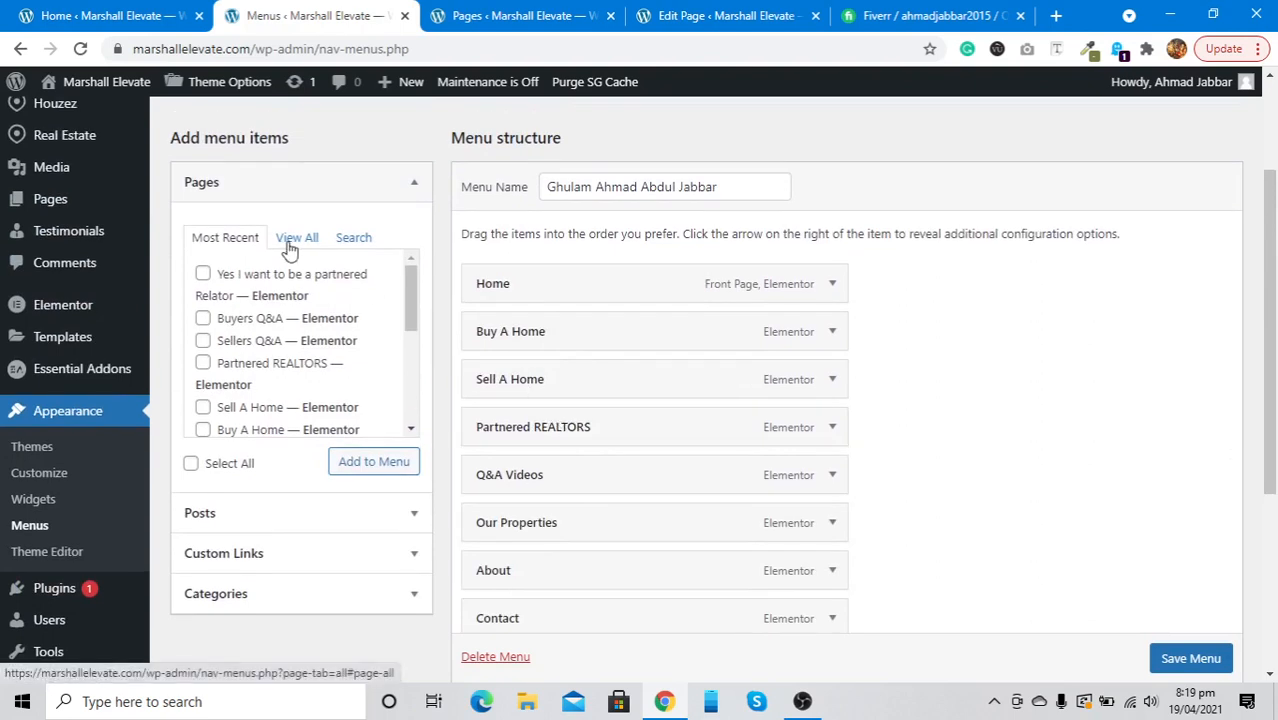
# Step: Search the pages available for the menu for "grid" and look through the results
pyautogui.click(352, 240)
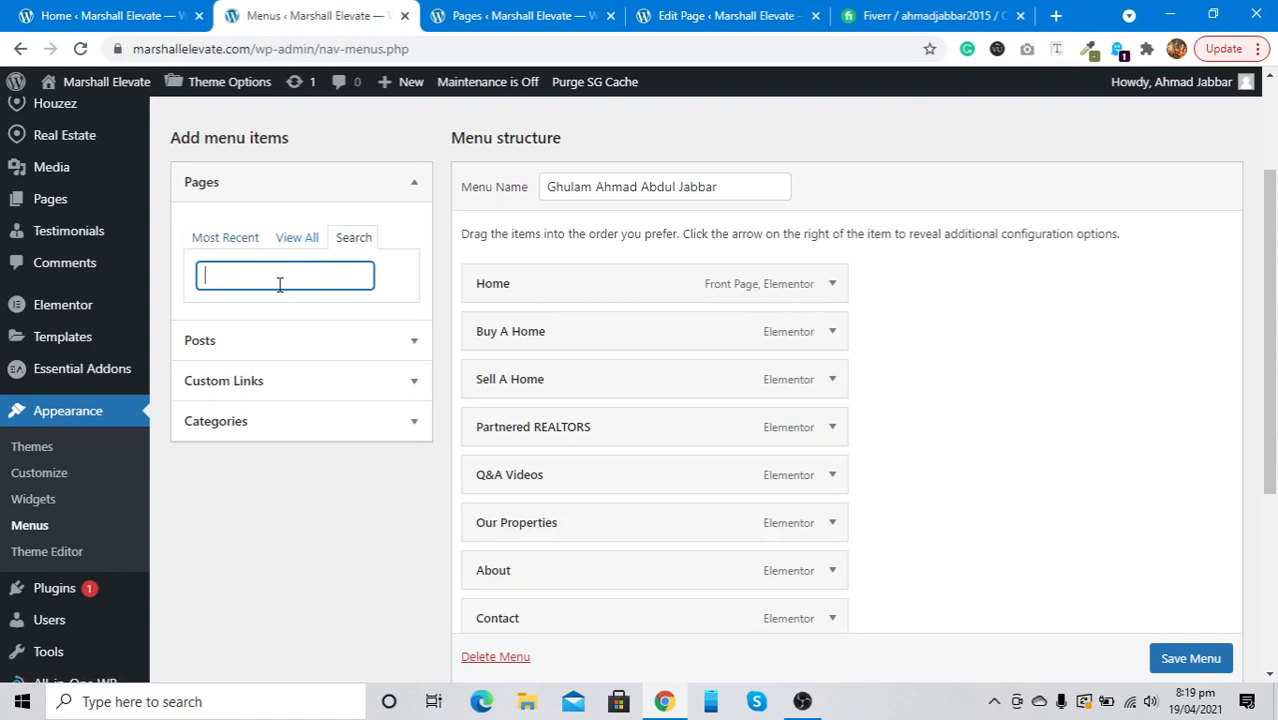
pyautogui.write('grid')
pyautogui.scroll(-2, 268, 345)
pyautogui.scroll(-1, 258, 360)
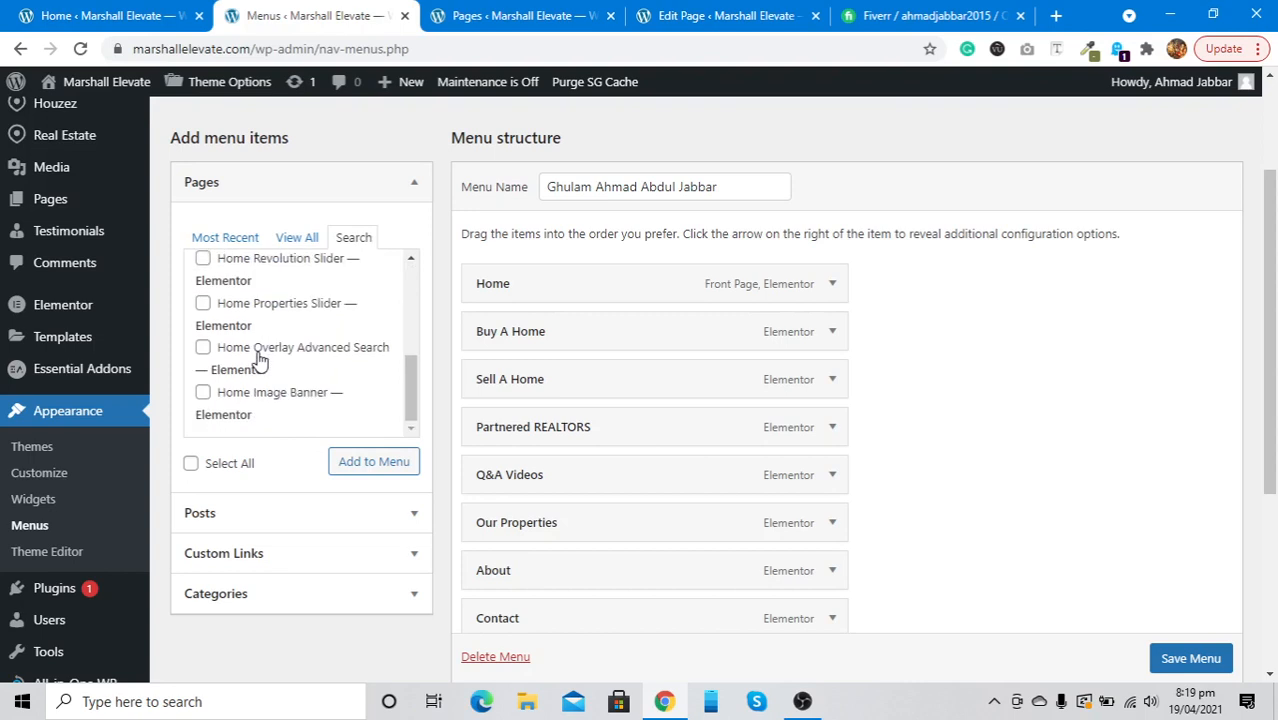
pyautogui.scroll(4, 258, 360)
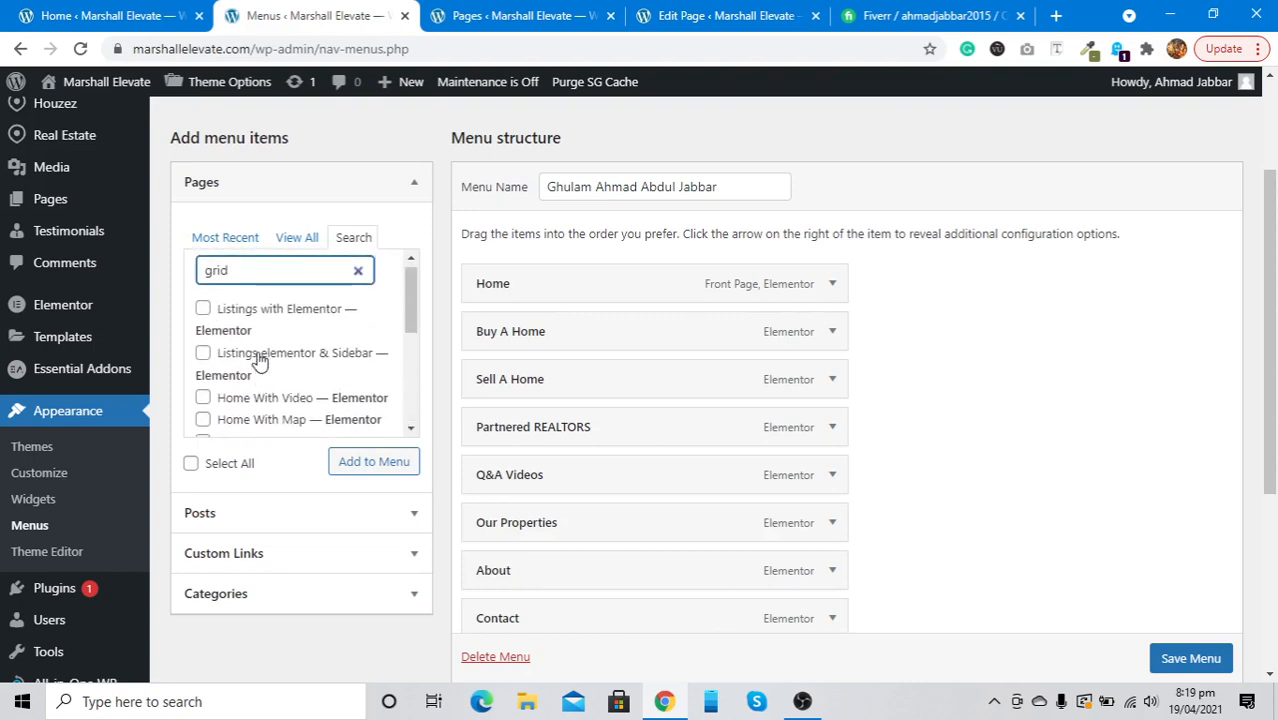
pyautogui.scroll(-2, 245, 380)
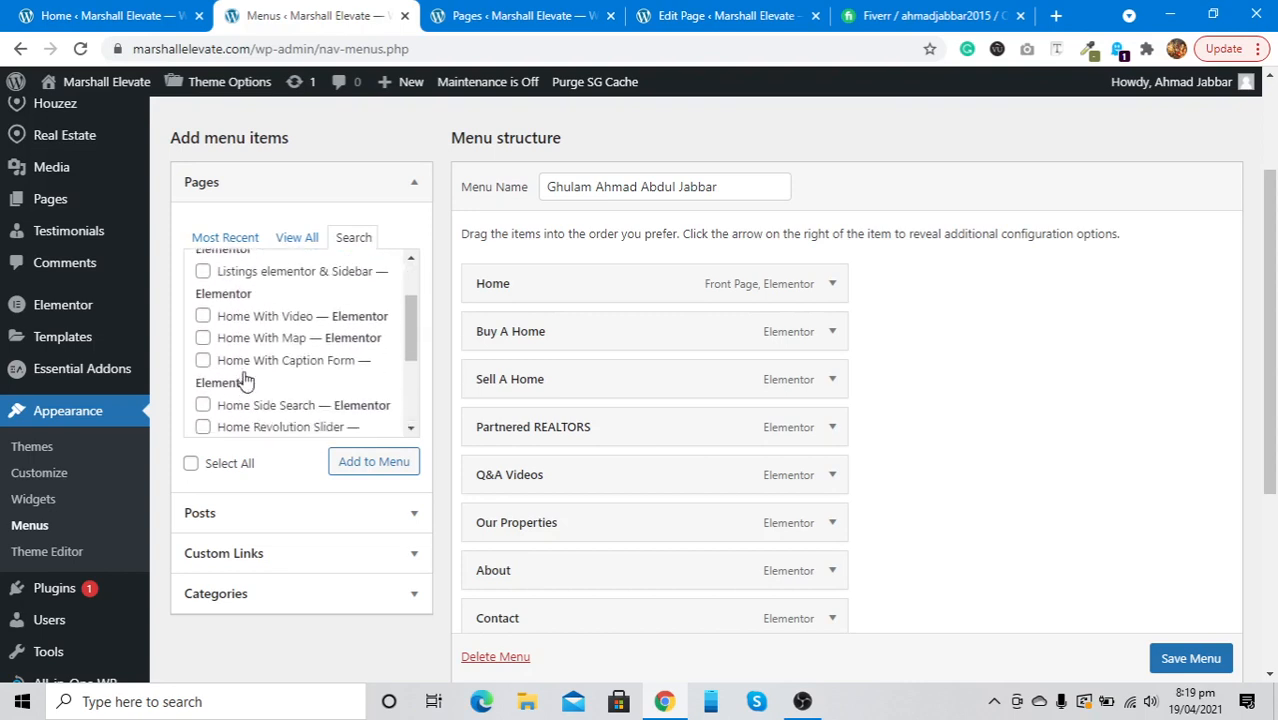
pyautogui.scroll(-3, 245, 380)
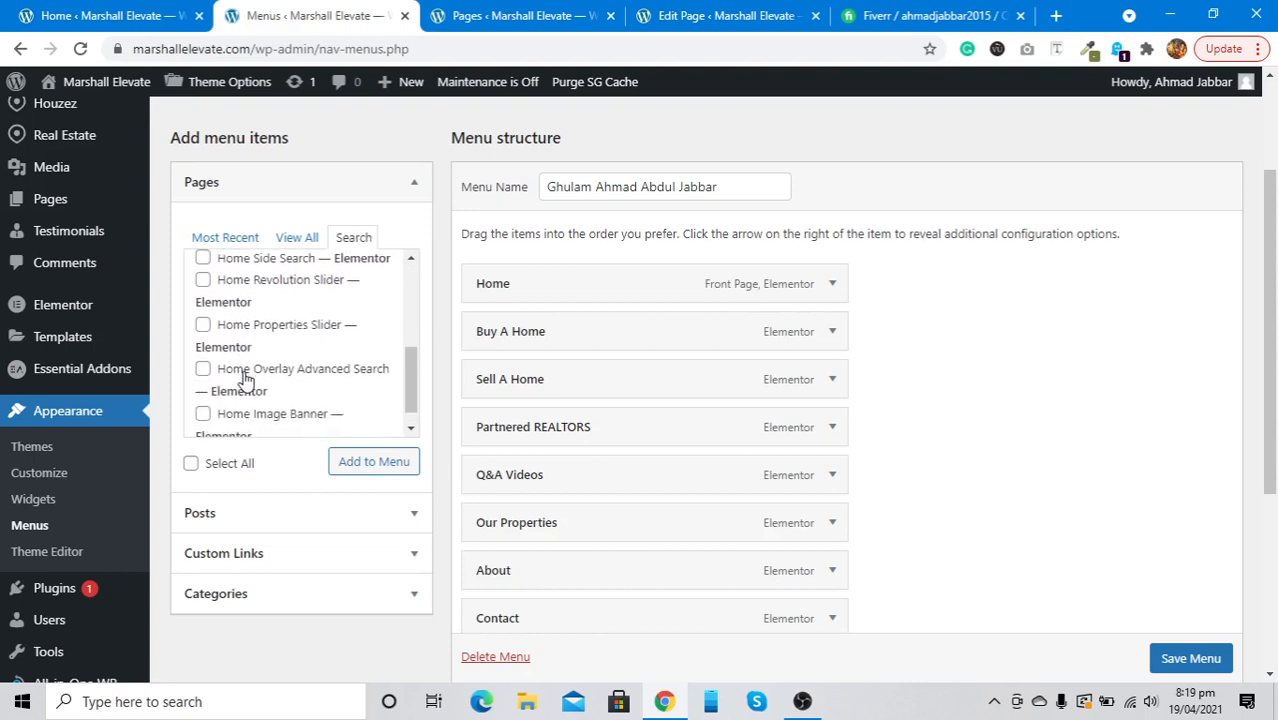
pyautogui.scroll(-1, 245, 380)
pyautogui.scroll(5, 245, 380)
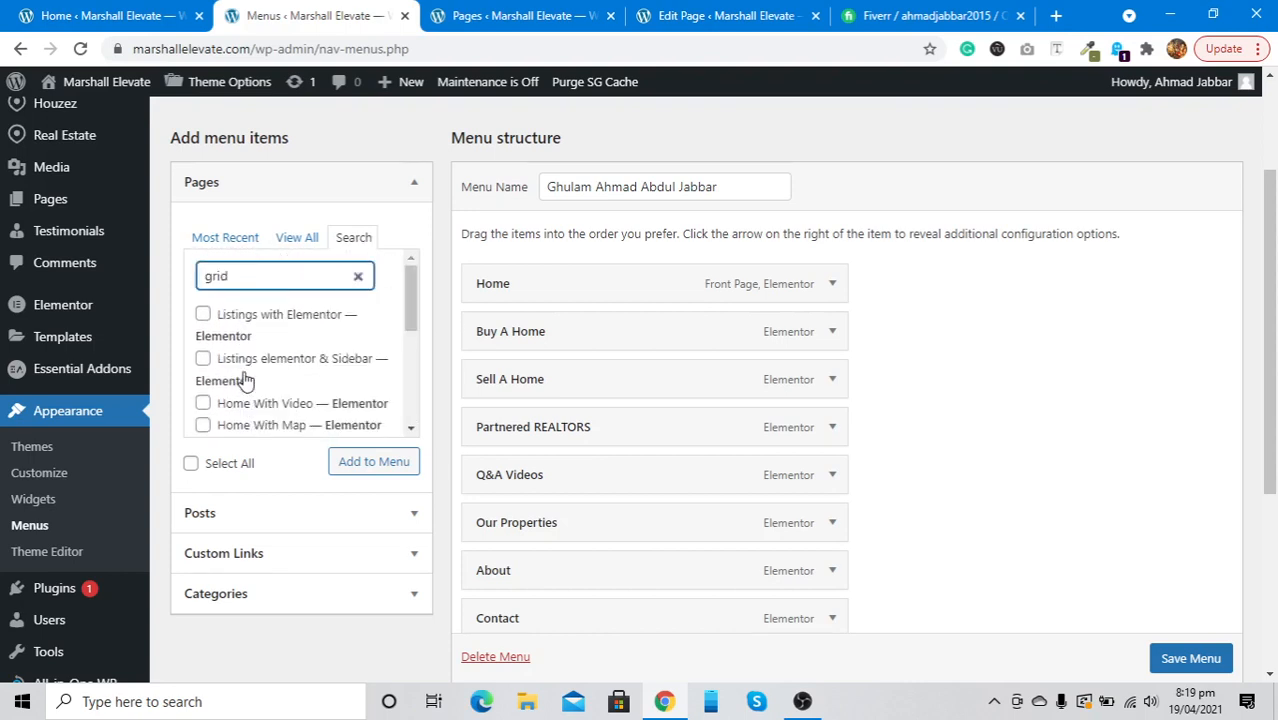
# Step: Add the Q&A Videos page from the full page list to the menu structure
pyautogui.click(298, 240)
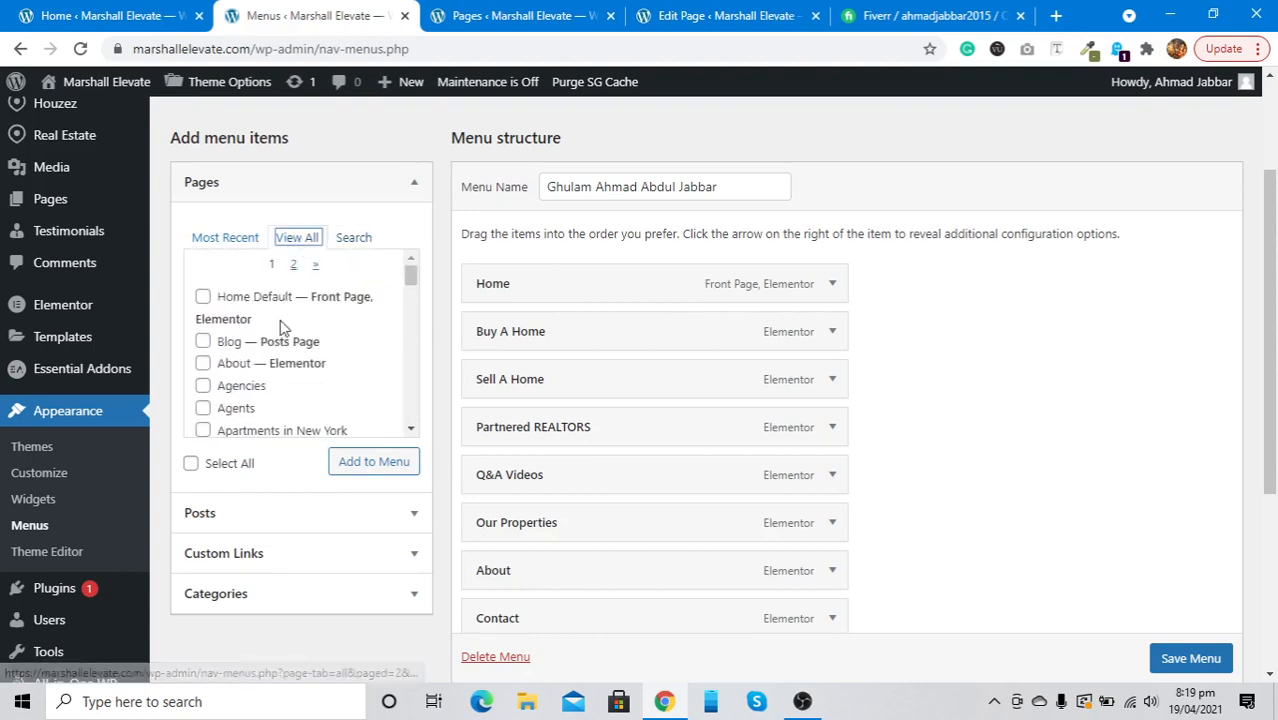
pyautogui.scroll(-10, 282, 330)
pyautogui.scroll(-10, 282, 330)
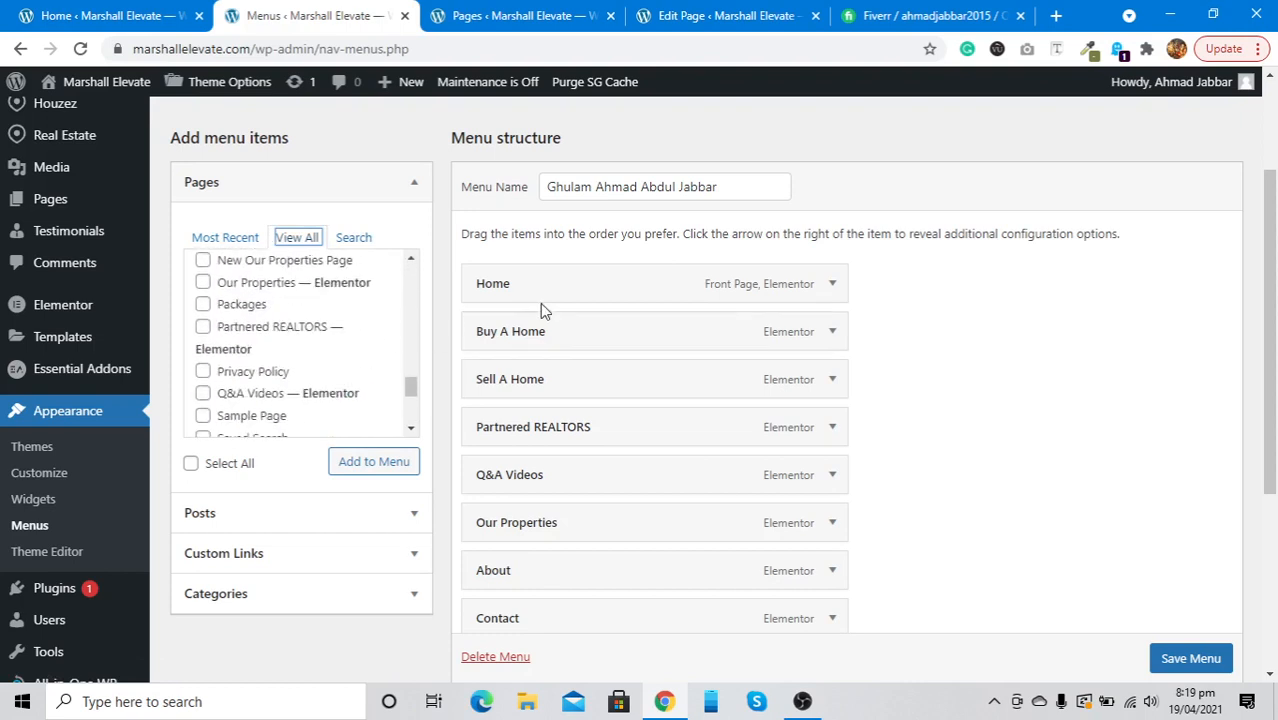
pyautogui.click(245, 396)
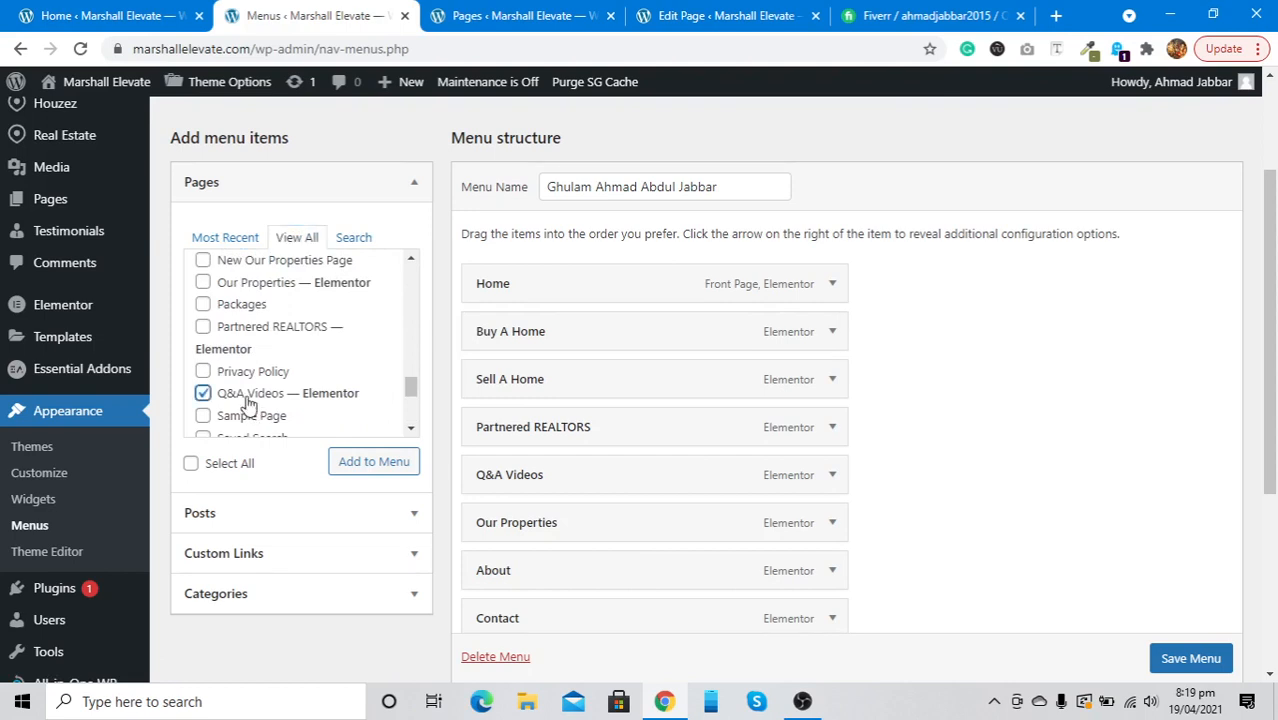
pyautogui.click(365, 470)
# Step: Nest the newly added Q&A Videos item under Contact as a sub item and save the menu
pyautogui.scroll(-3, 1040, 400)
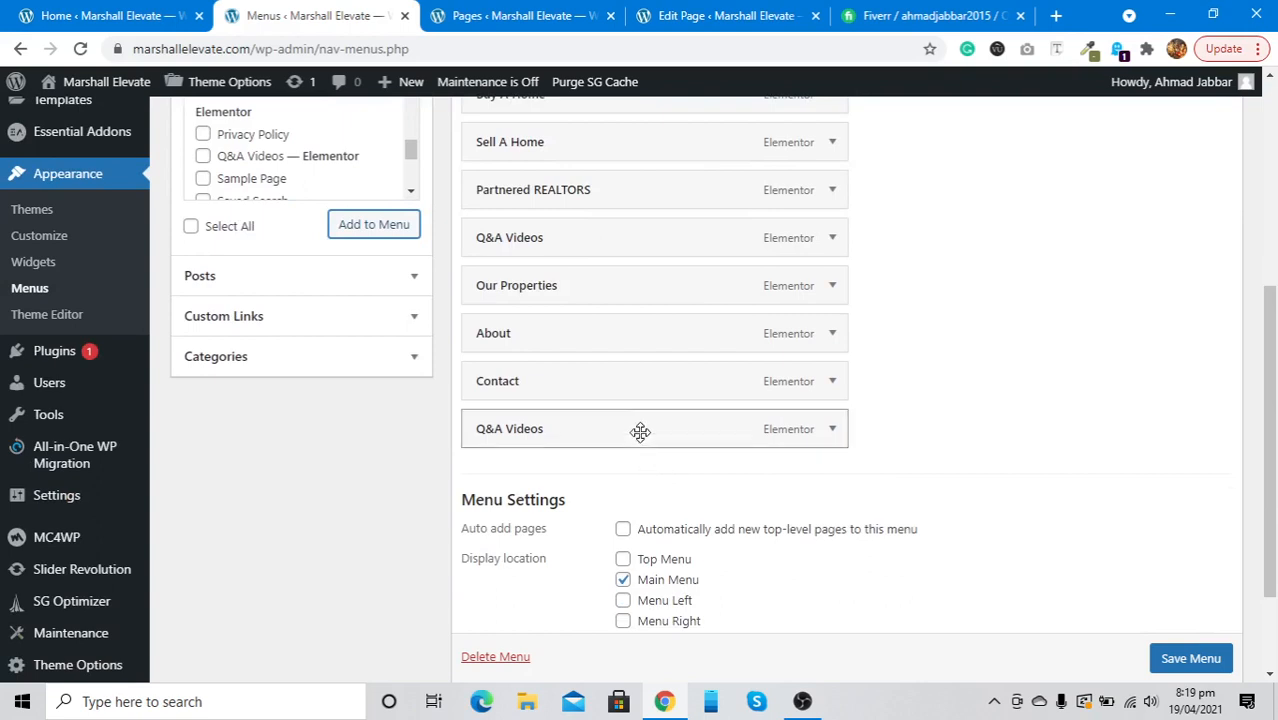
pyautogui.moveTo(640, 430); pyautogui.dragTo(783, 427)
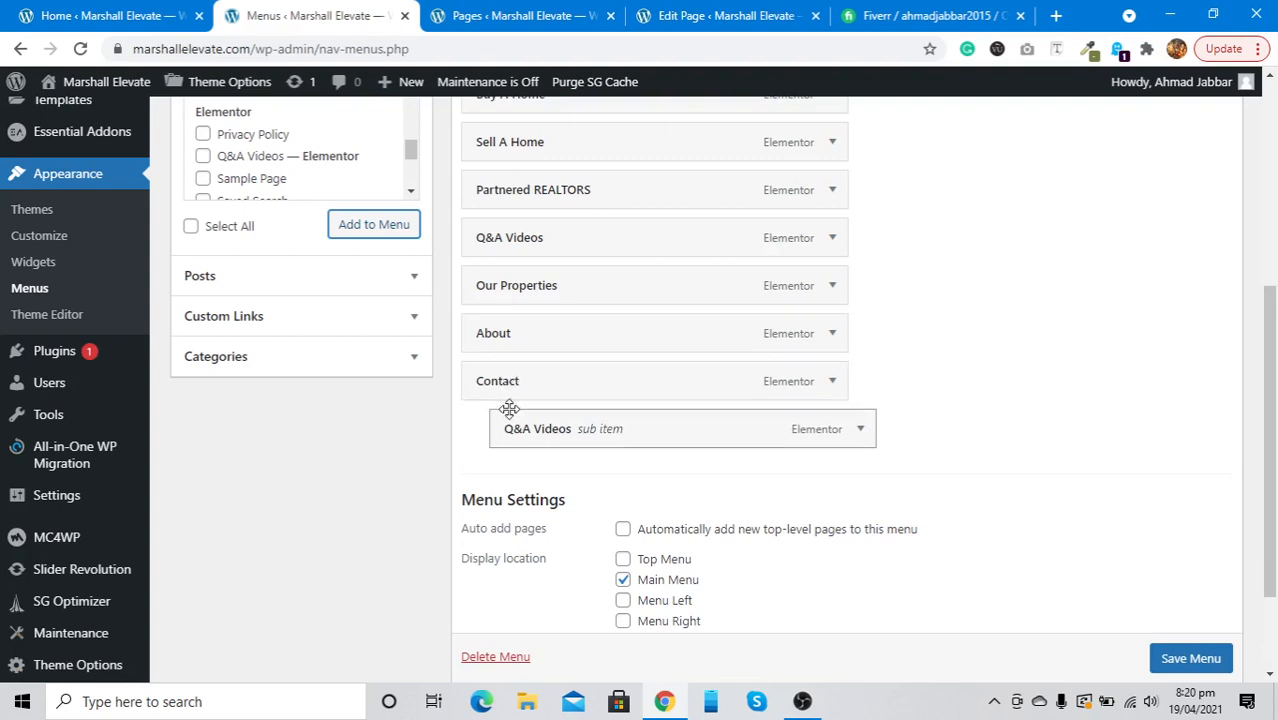
pyautogui.scroll(-1, 1200, 660)
pyautogui.click(1195, 658)
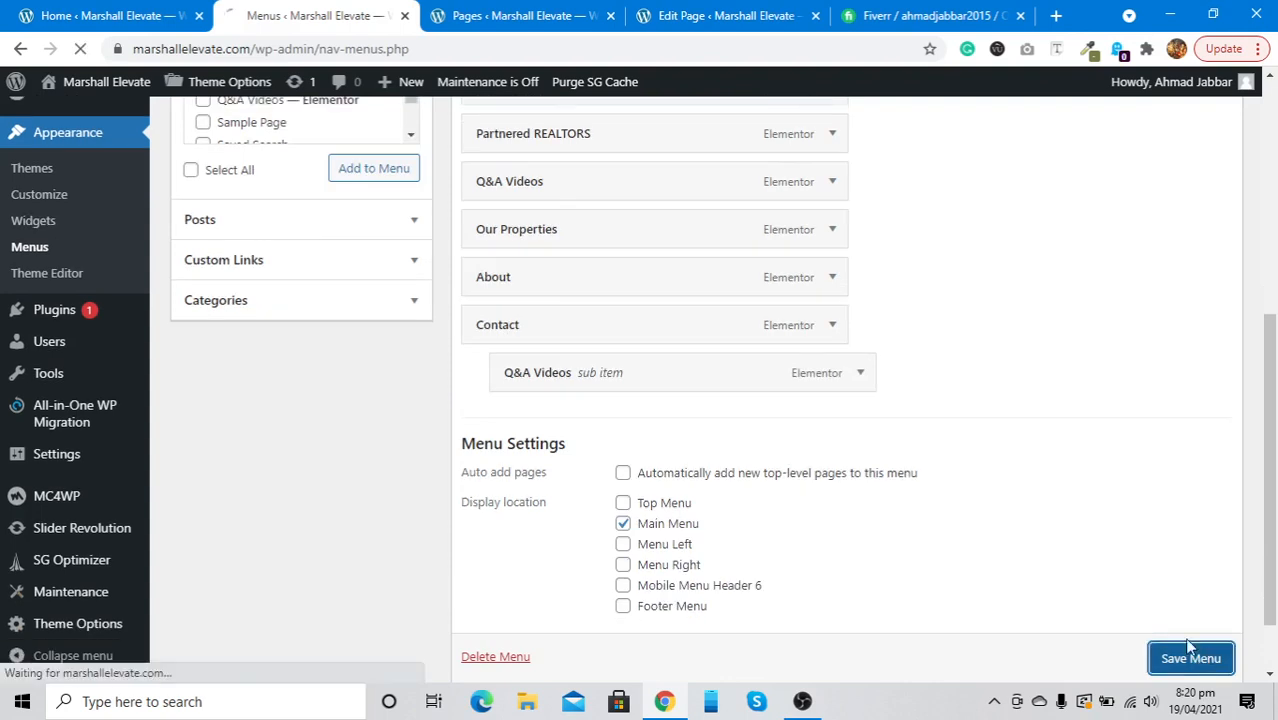
# Step: Open the live homepage in the Pages browser tab and check the submenu under Contact
pyautogui.click(510, 10)
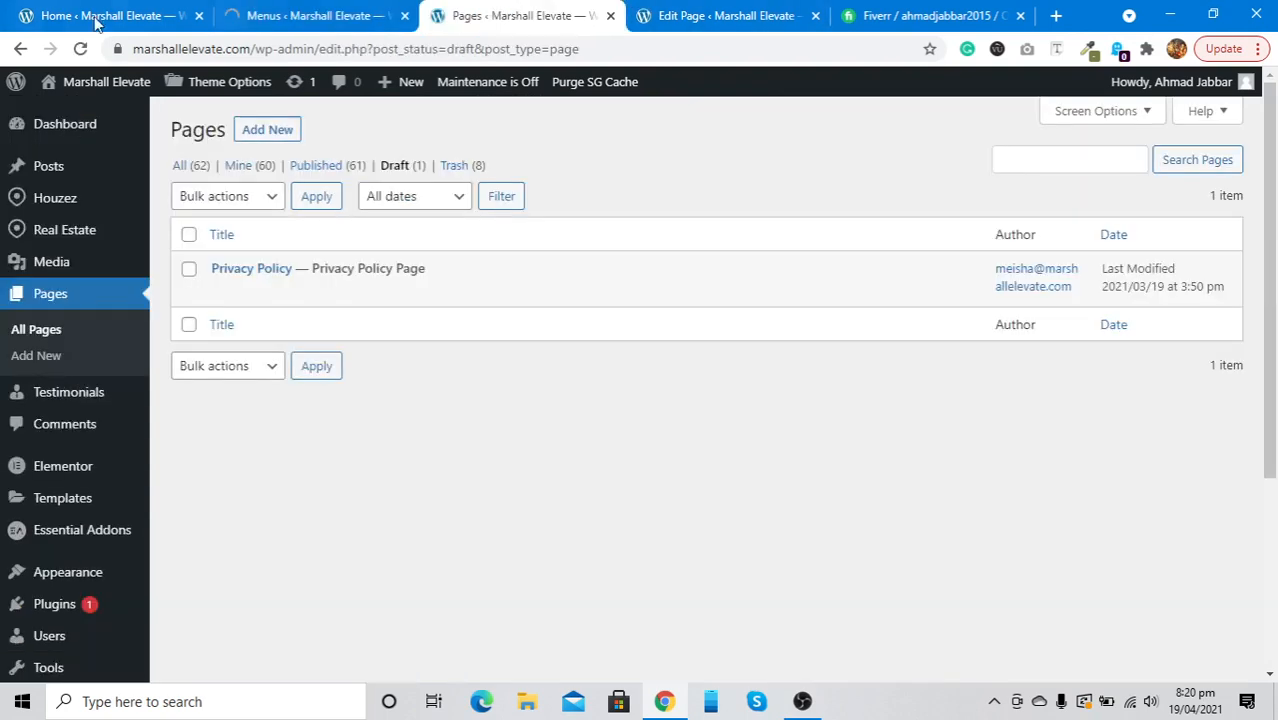
pyautogui.click(69, 89)
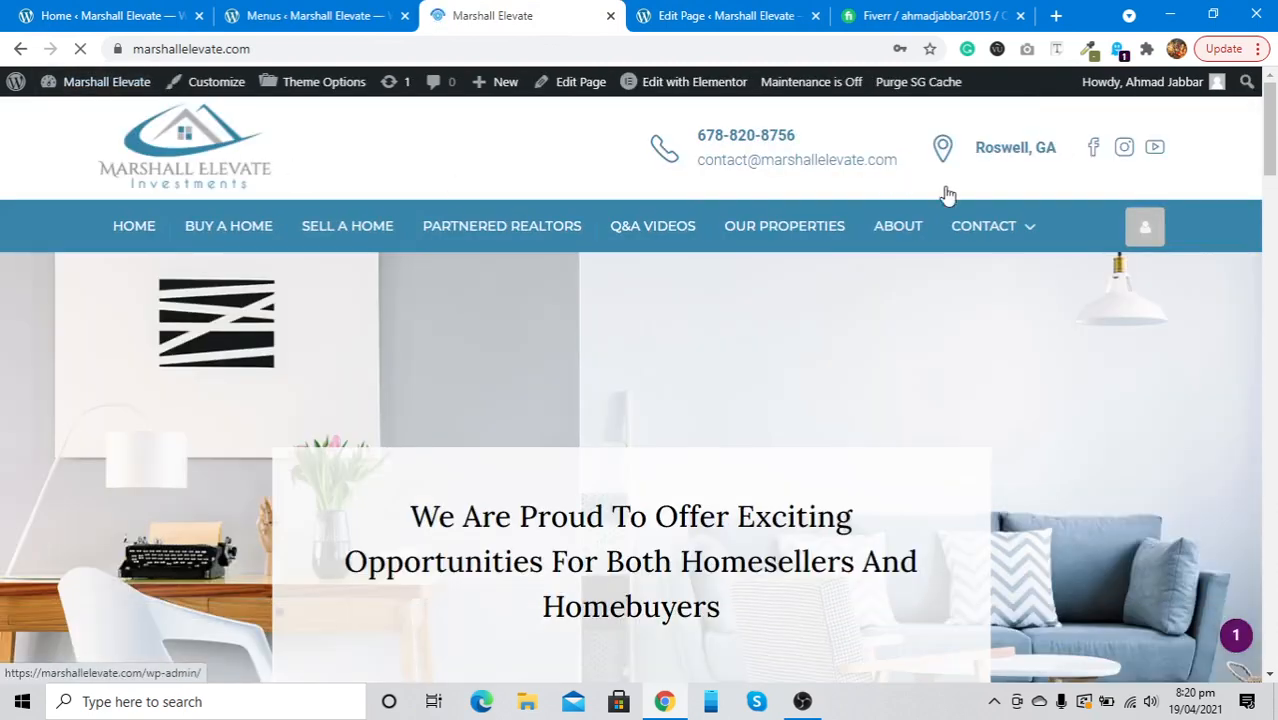
pyautogui.moveTo(1014, 229)
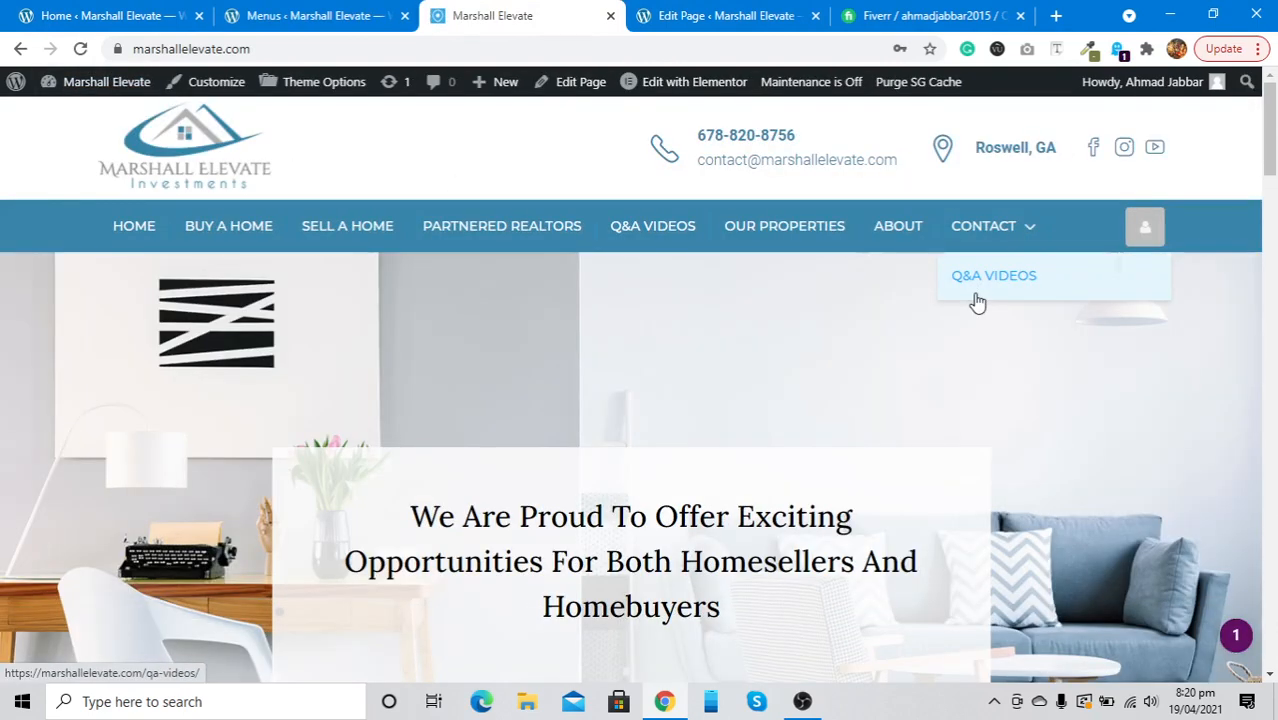
# Step: Remove the Q&A Videos sub item under Contact from the menu and save the menu
pyautogui.click(268, 17)
pyautogui.scroll(-10, 580, 314)
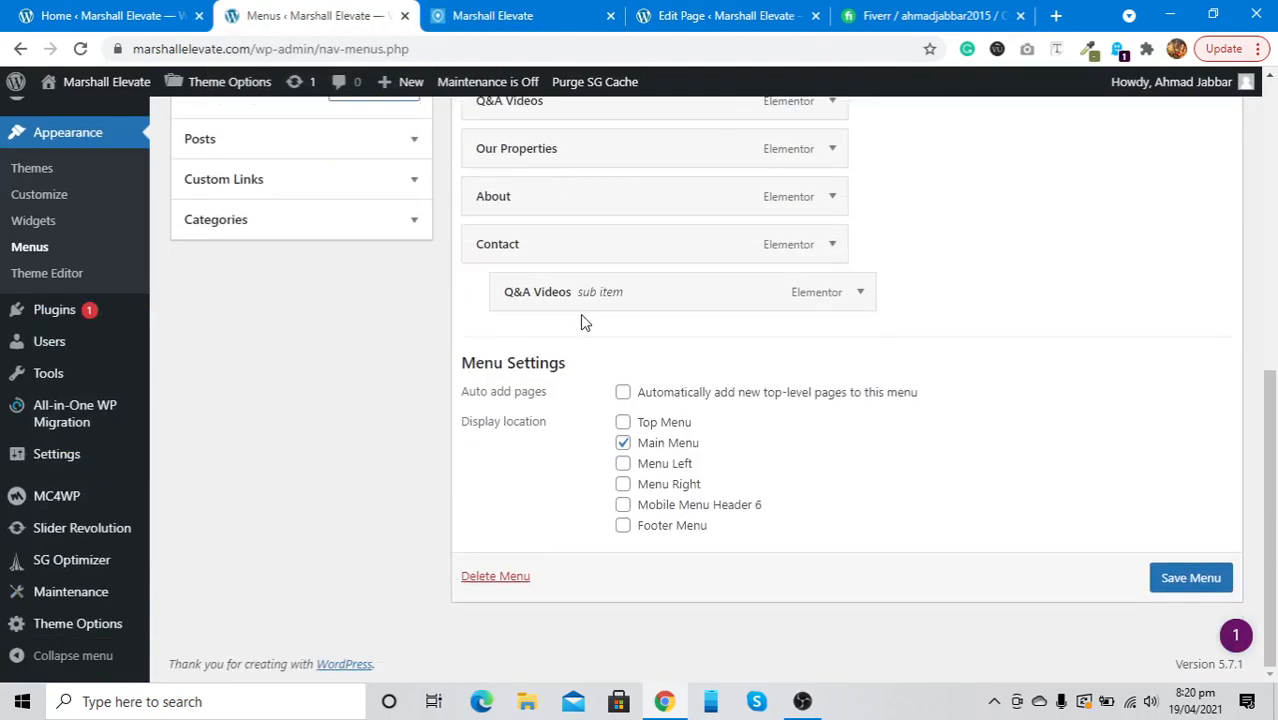
pyautogui.click(855, 298)
pyautogui.click(522, 465)
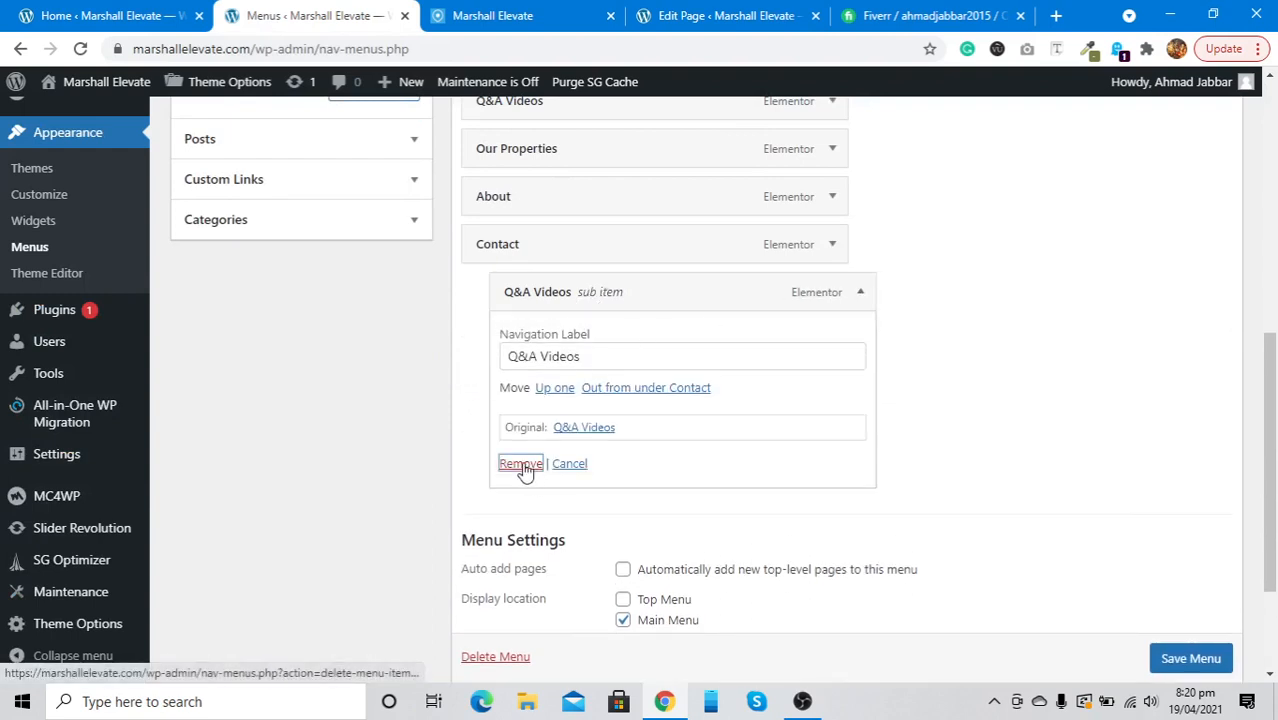
pyautogui.click(1184, 575)
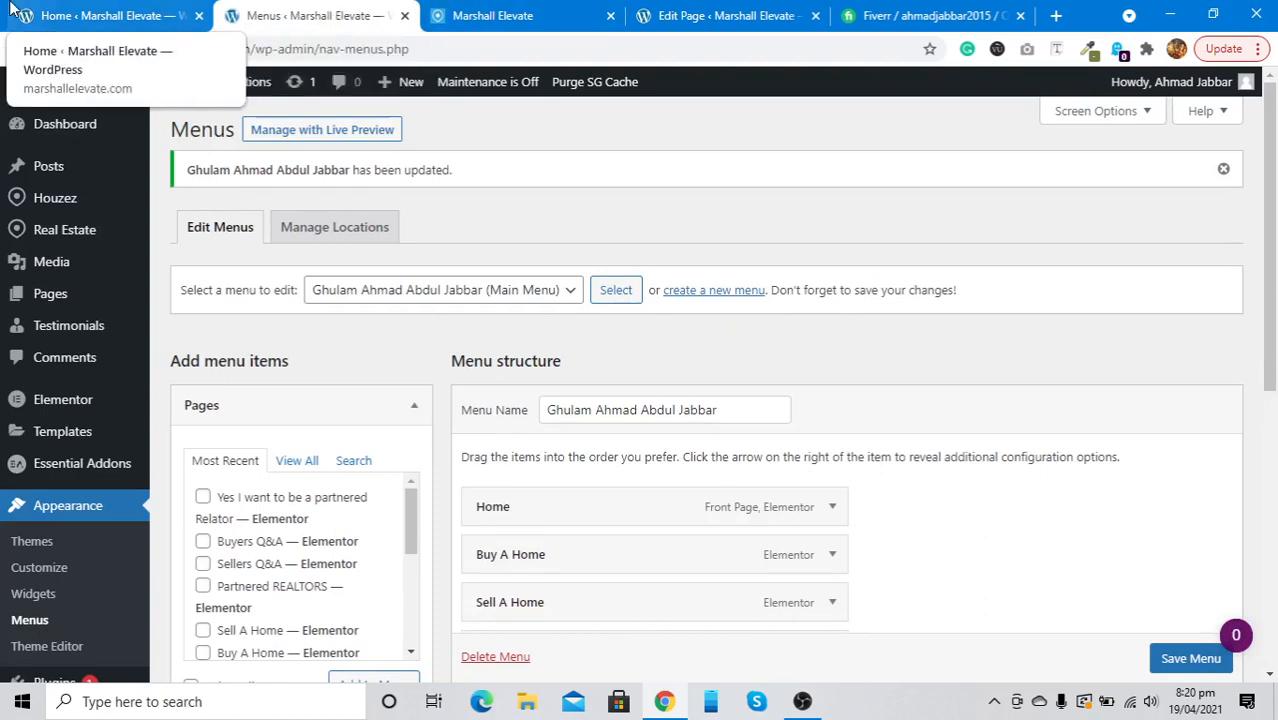
# Step: View the footer at the end of the live homepage
pyautogui.click(480, 15)
pyautogui.scroll(-1, 568, 523)
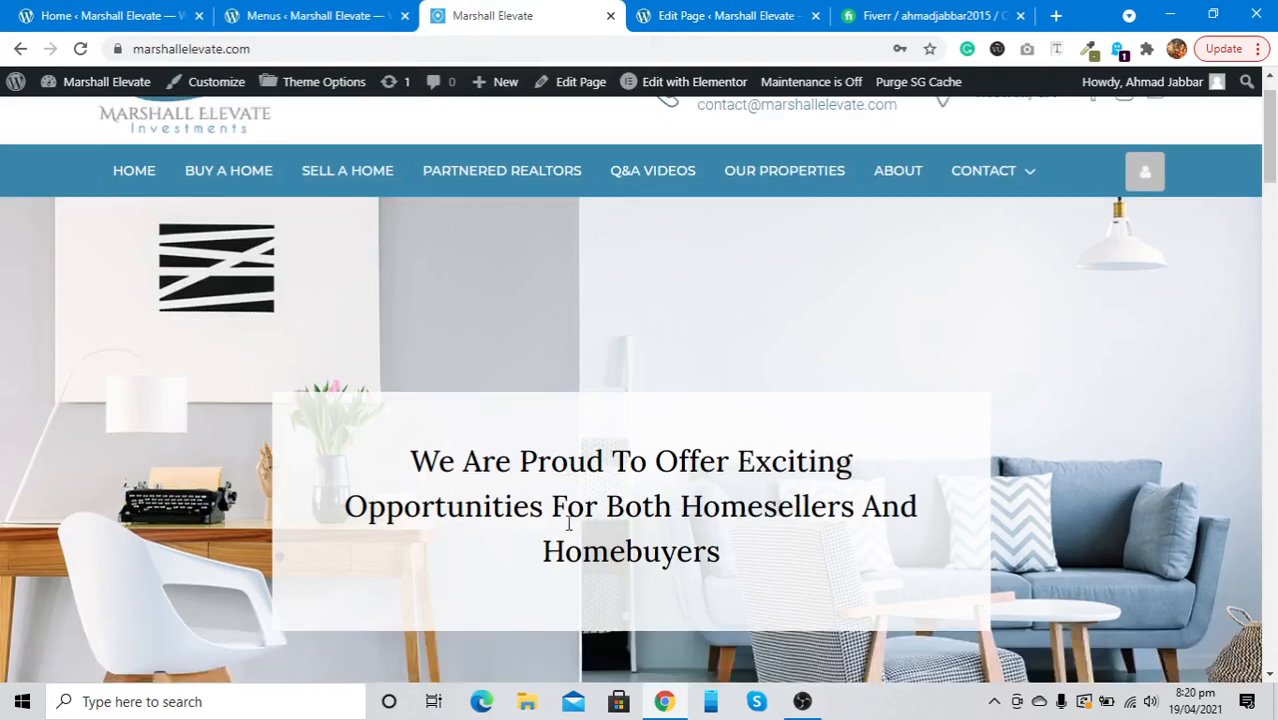
pyautogui.scroll(-15, 568, 523)
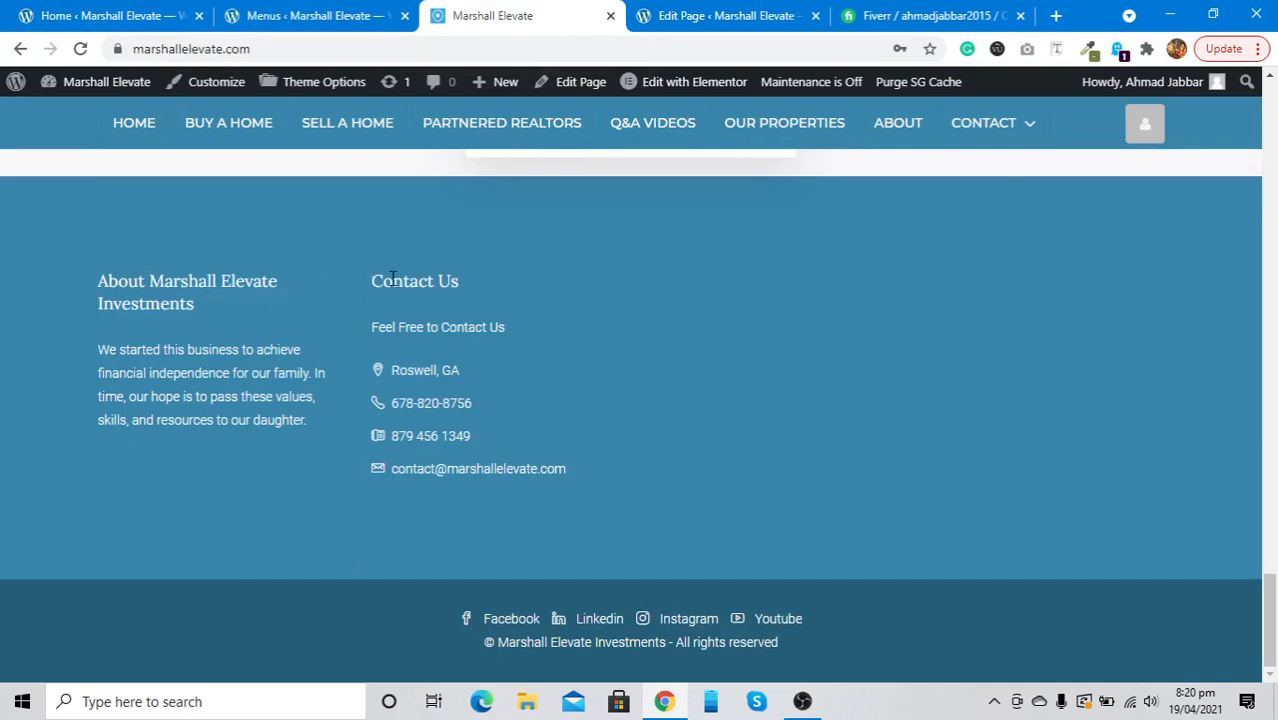
pyautogui.click(25, 12)
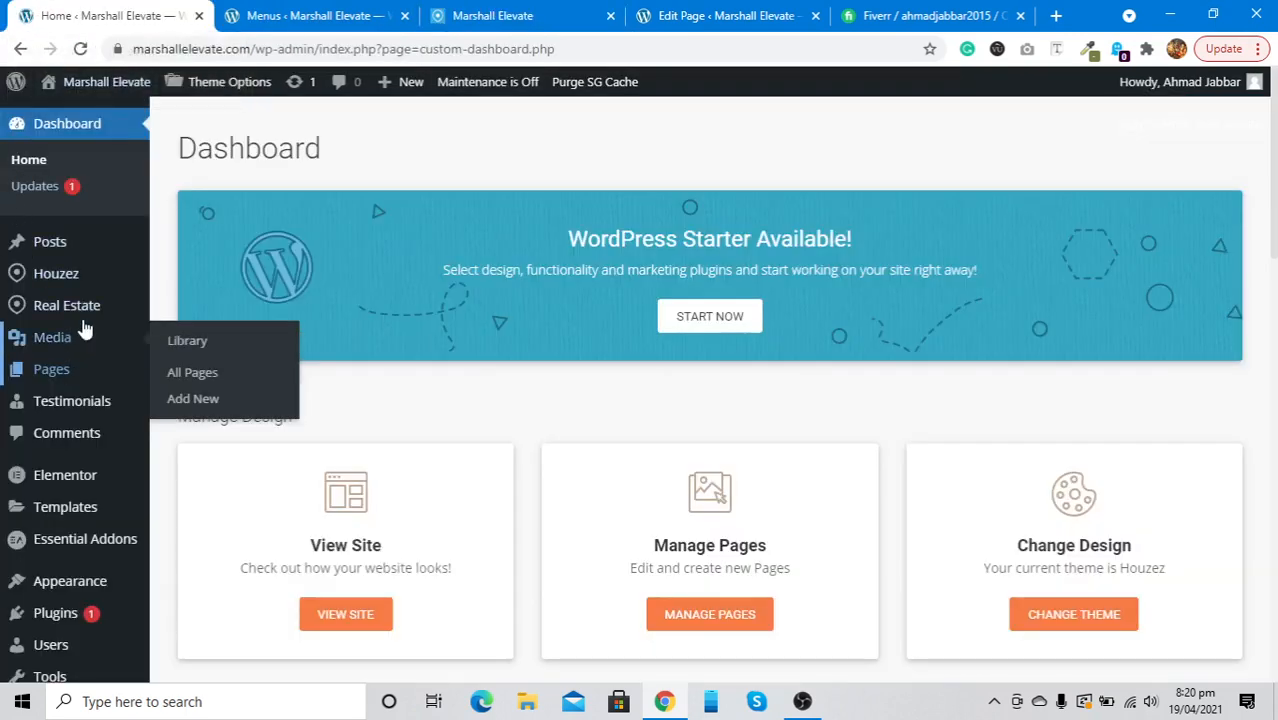
pyautogui.click(327, 8)
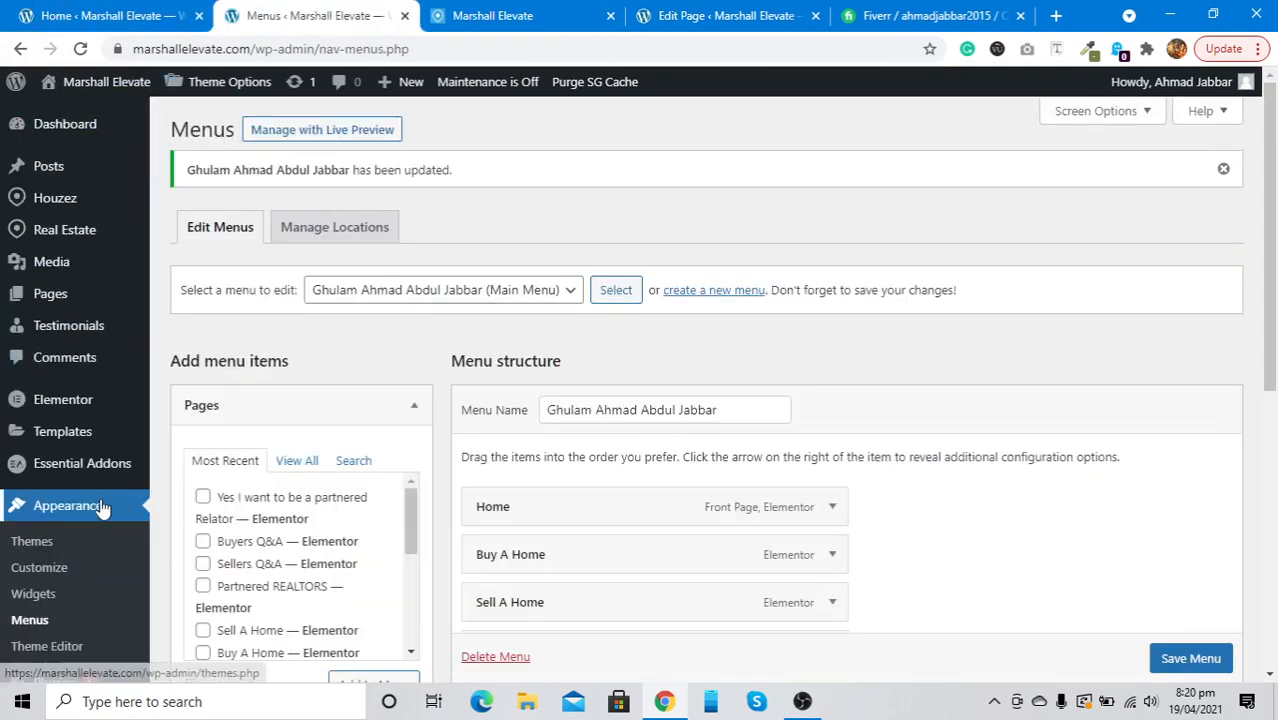
pyautogui.scroll(-3, 60, 505)
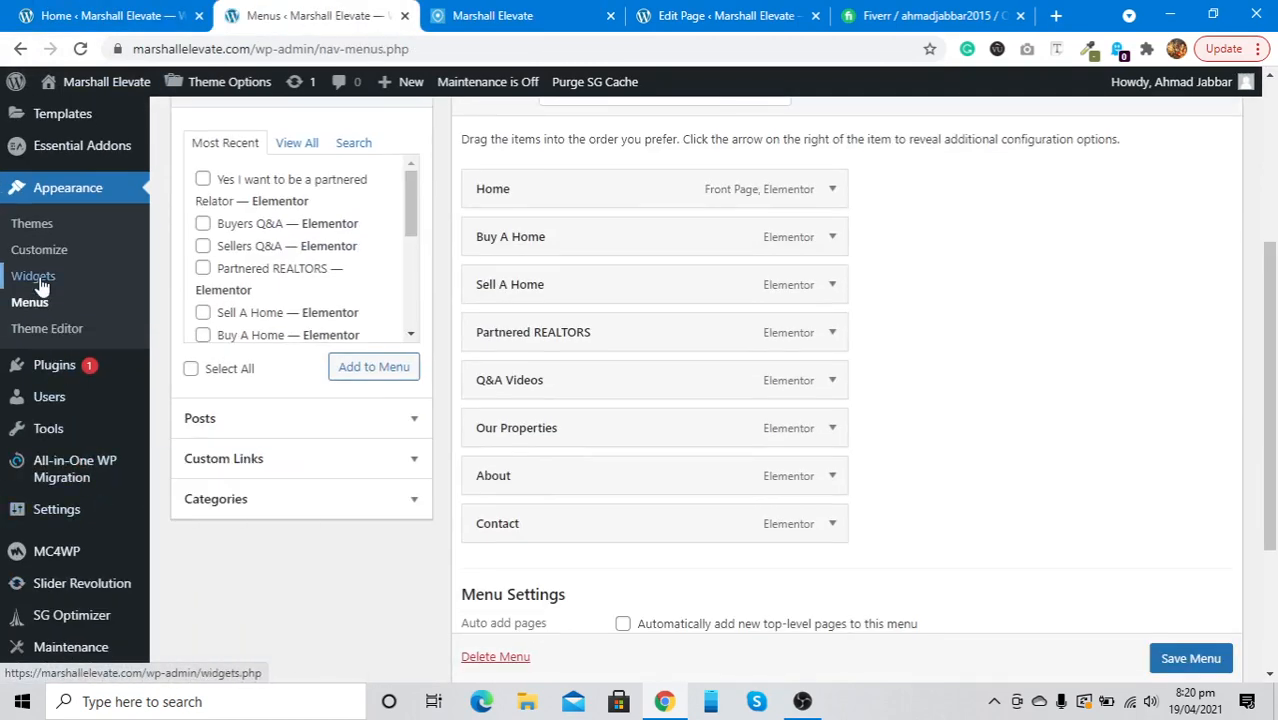
pyautogui.scroll(3, 40, 287)
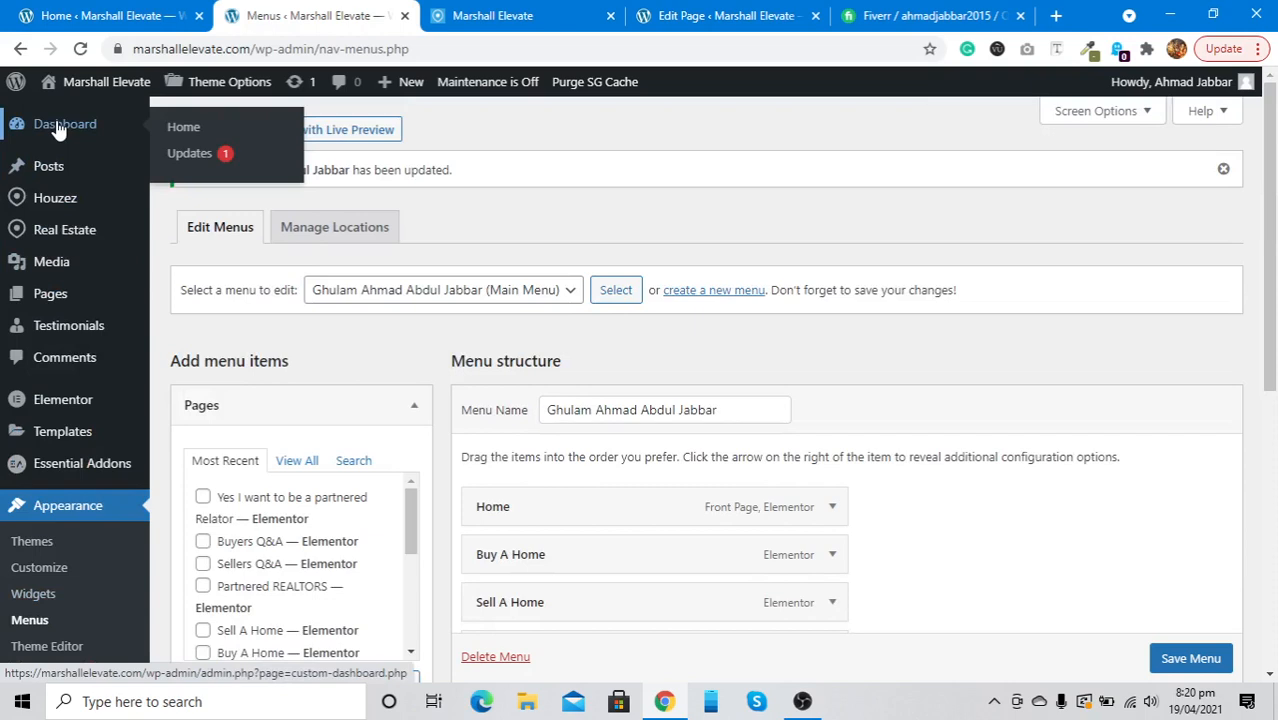
# Step: Open the site's Widgets settings and bring the footer areas into view
pyautogui.scroll(-2, 29, 513)
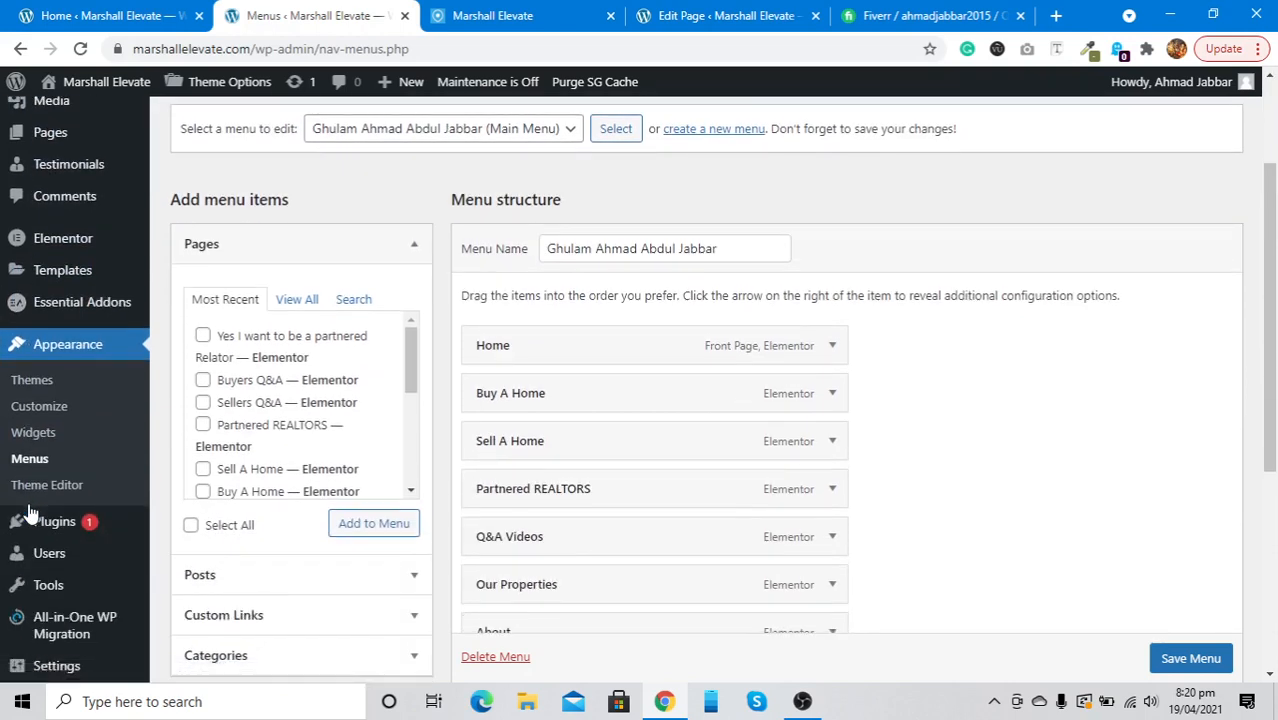
pyautogui.click(29, 436)
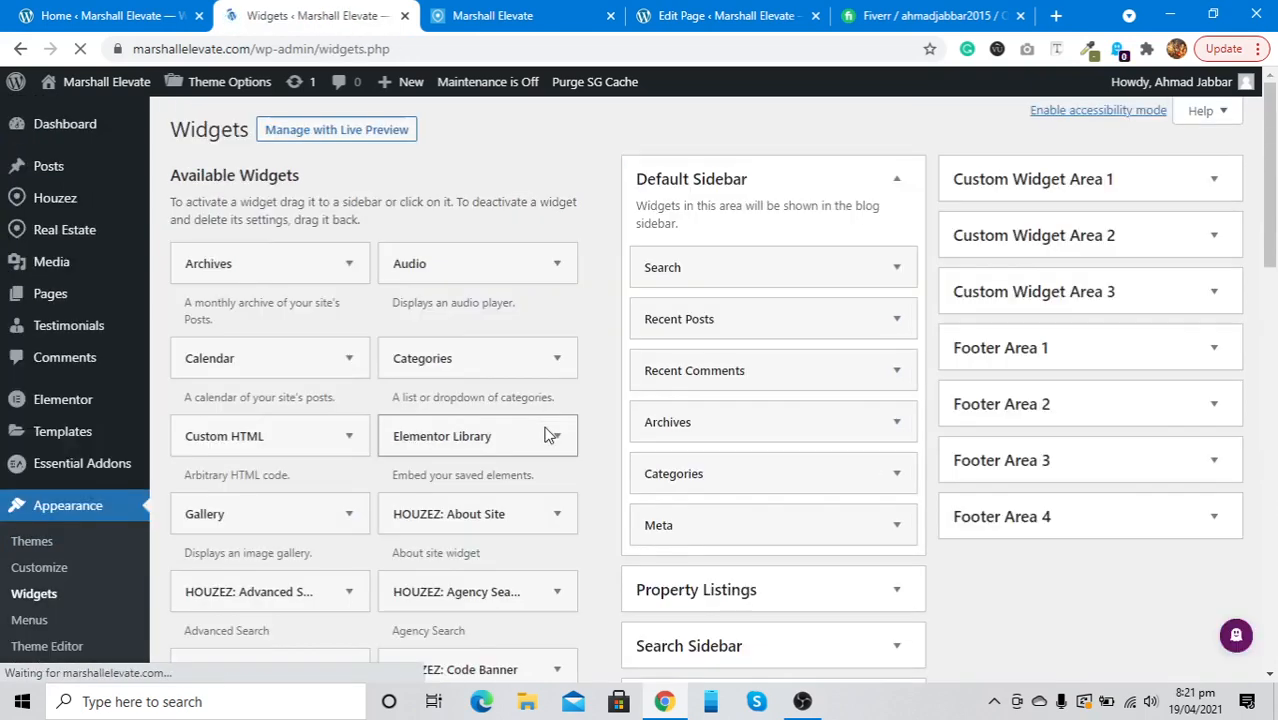
pyautogui.scroll(-1, 1053, 405)
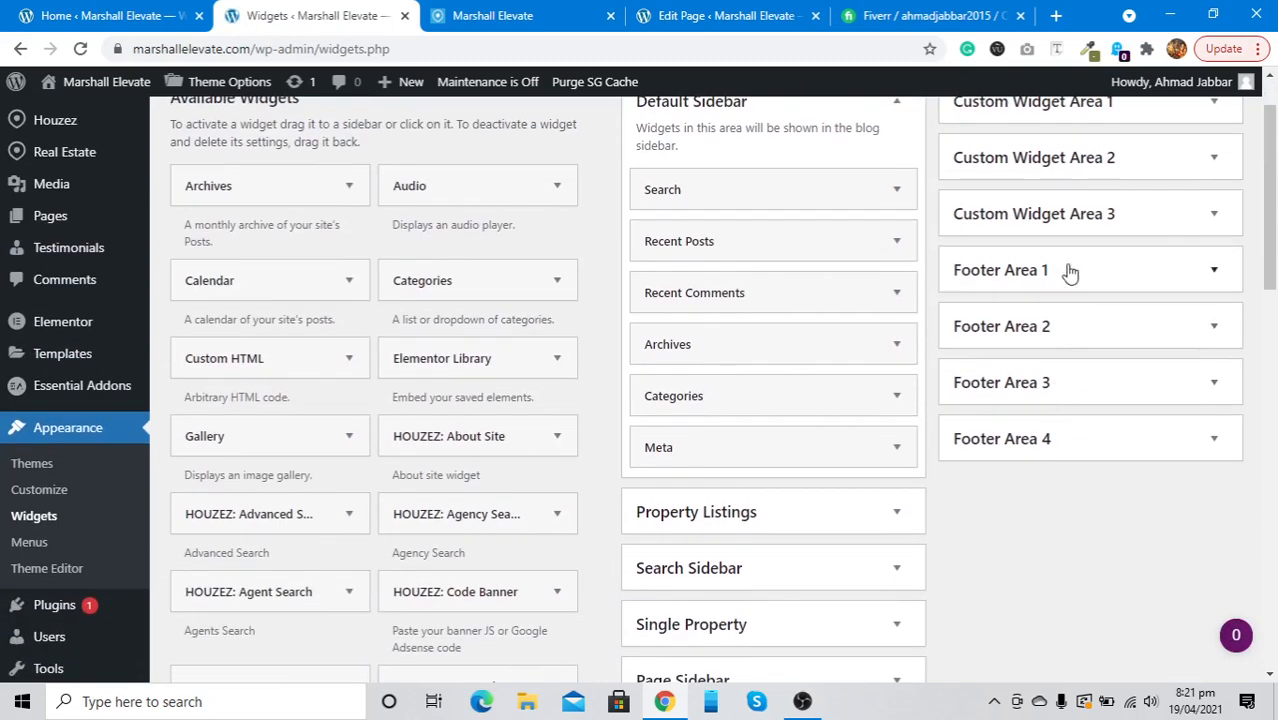
# Step: Check the footer and header on the live homepage and return to the Widgets settings
pyautogui.click(482, 15)
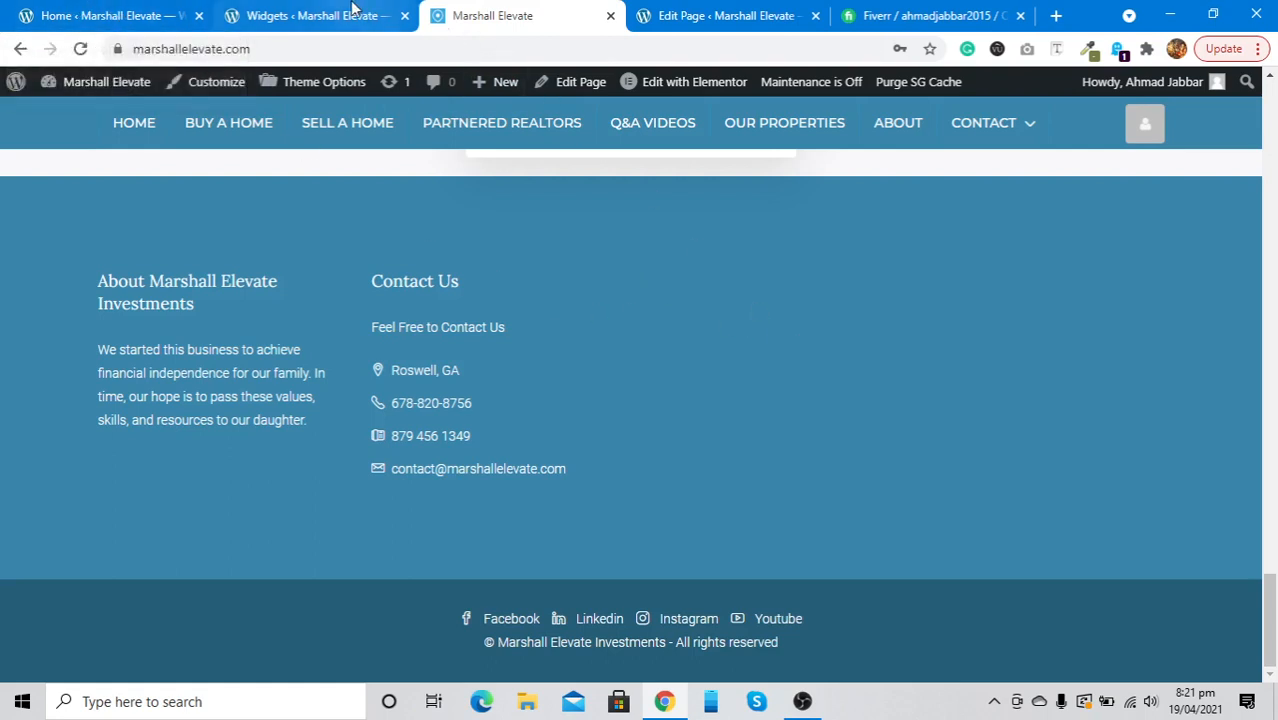
pyautogui.scroll(20, 370, 285)
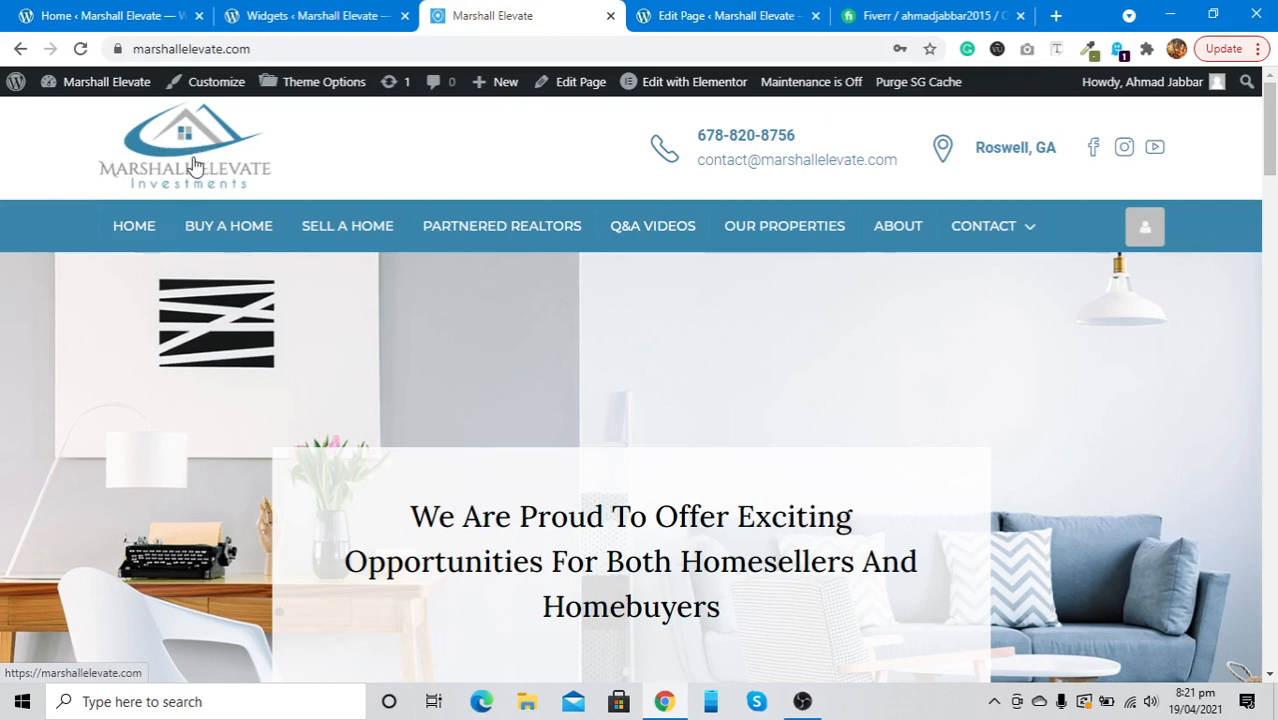
pyautogui.click(89, 9)
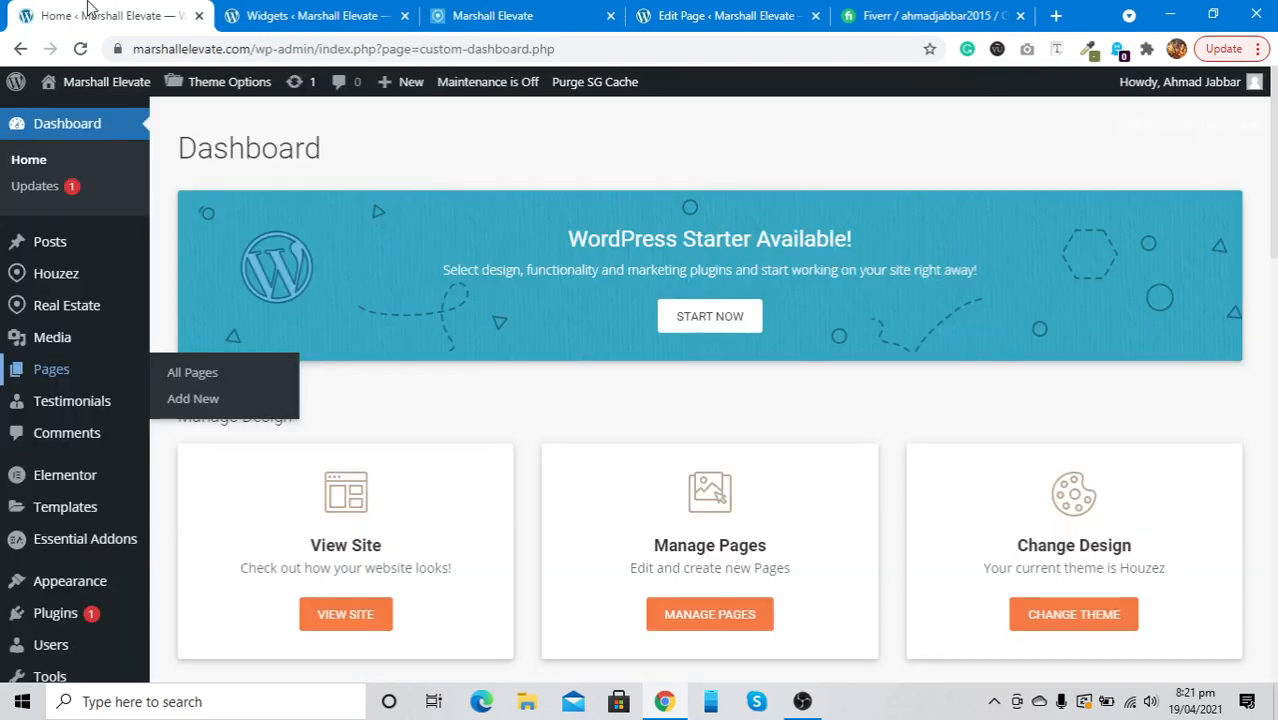
pyautogui.click(254, 15)
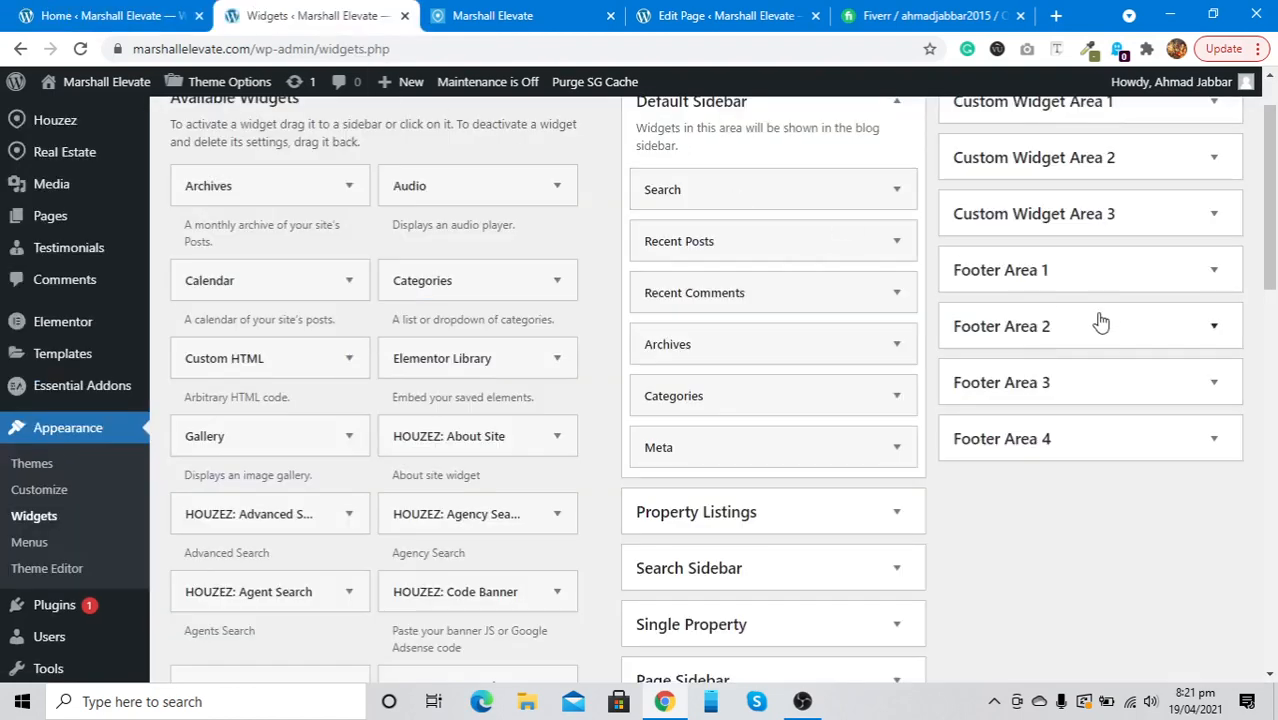
# Step: Expand the About Site widget in Footer Area 1 and enlarge its Text box to show the full text
pyautogui.click(1098, 280)
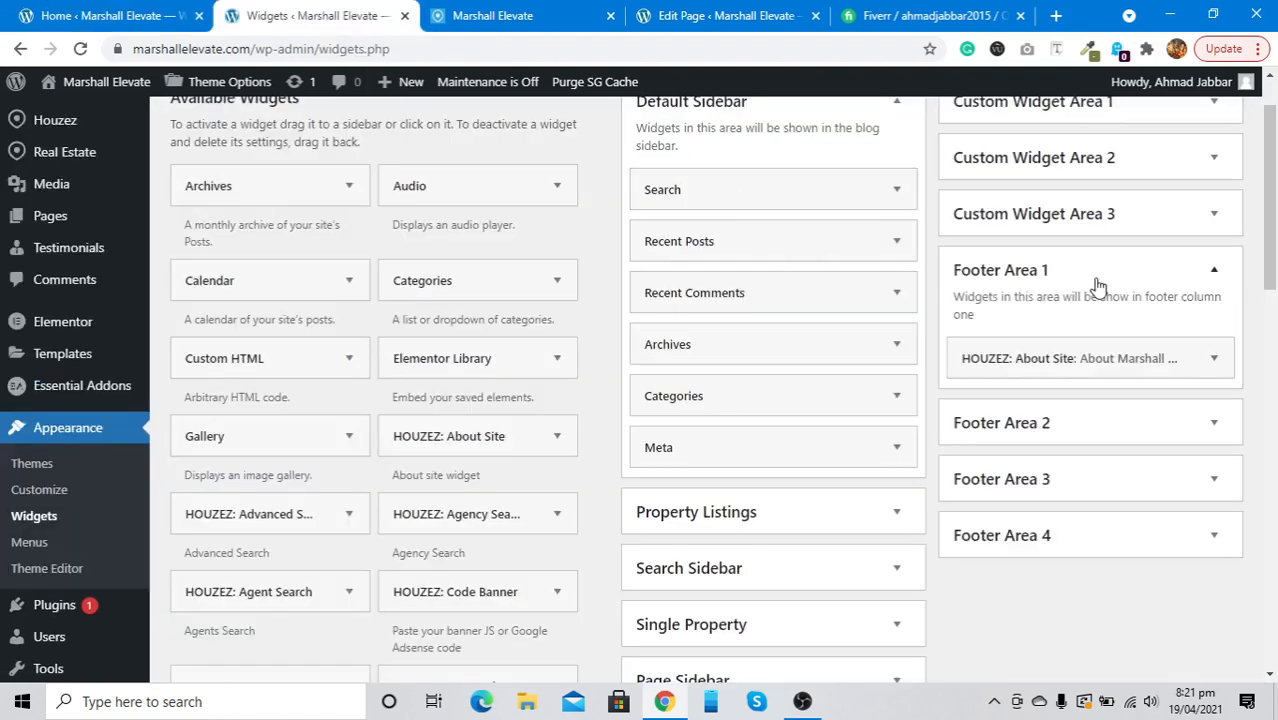
pyautogui.click(1117, 352)
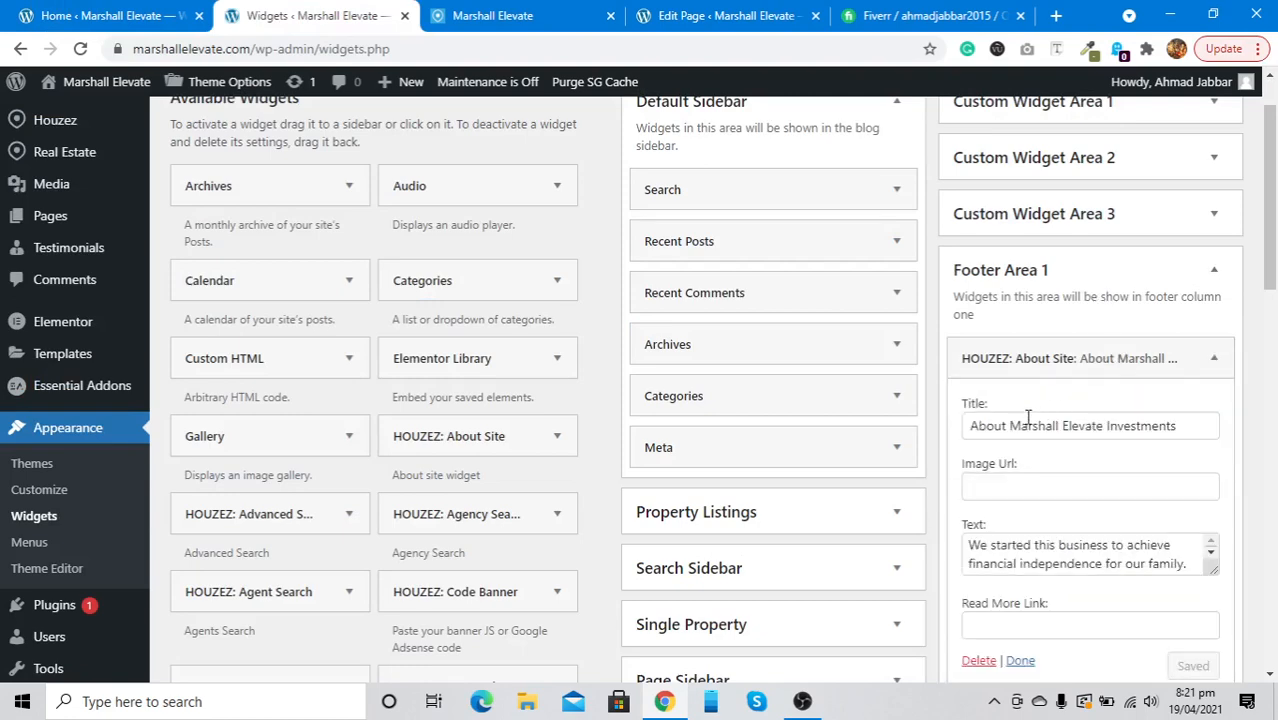
pyautogui.scroll(-2, 997, 419)
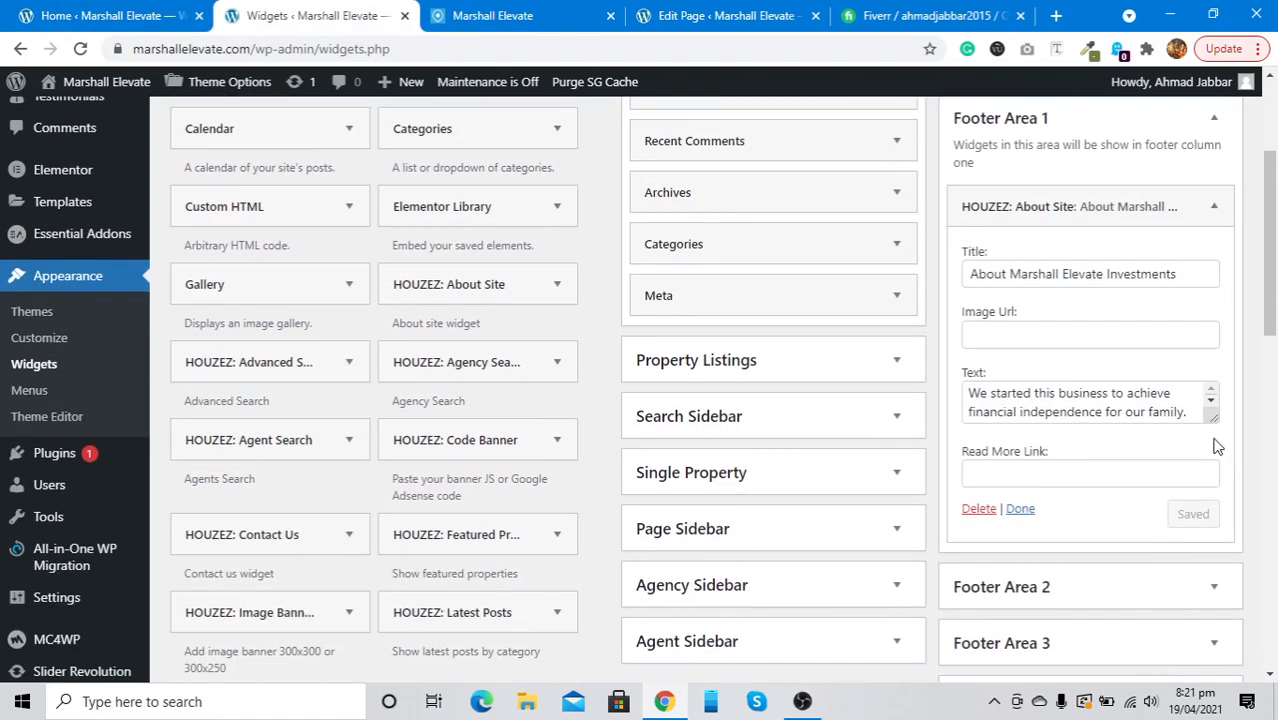
pyautogui.moveTo(1213, 418); pyautogui.dragTo(1210, 538)
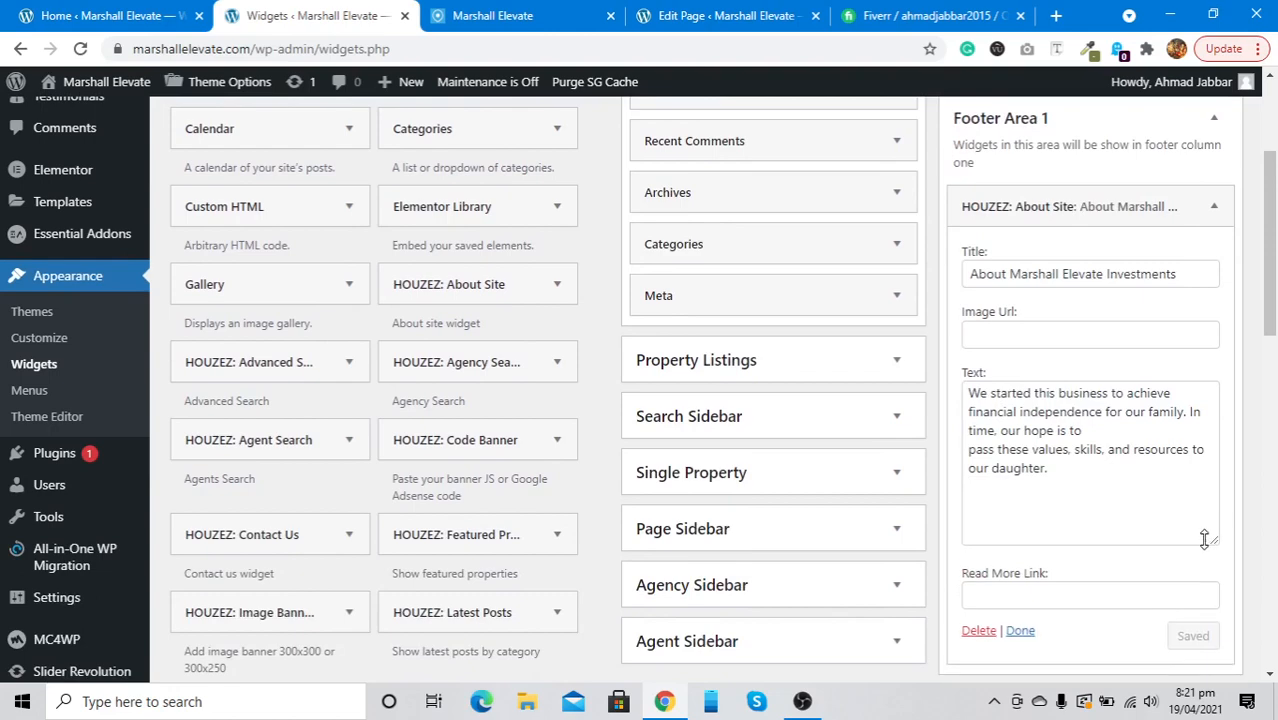
pyautogui.scroll(-1, 1078, 510)
pyautogui.click(1043, 485)
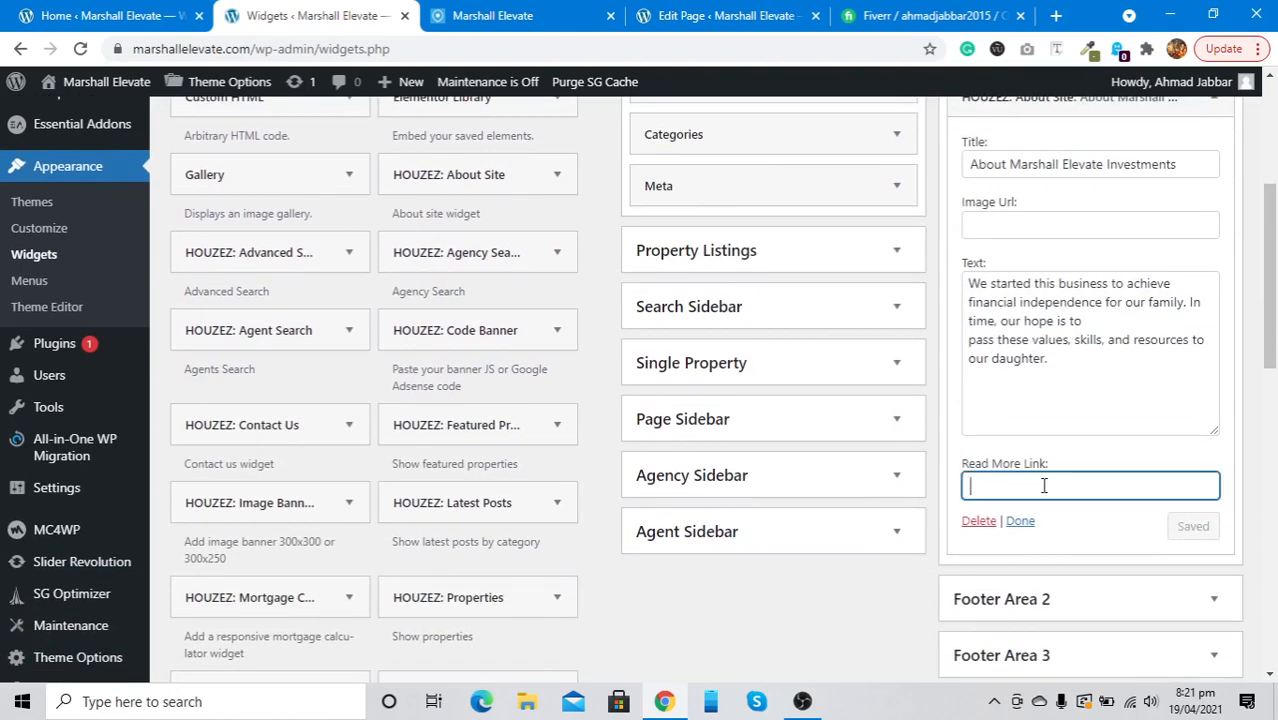
pyautogui.click(512, 14)
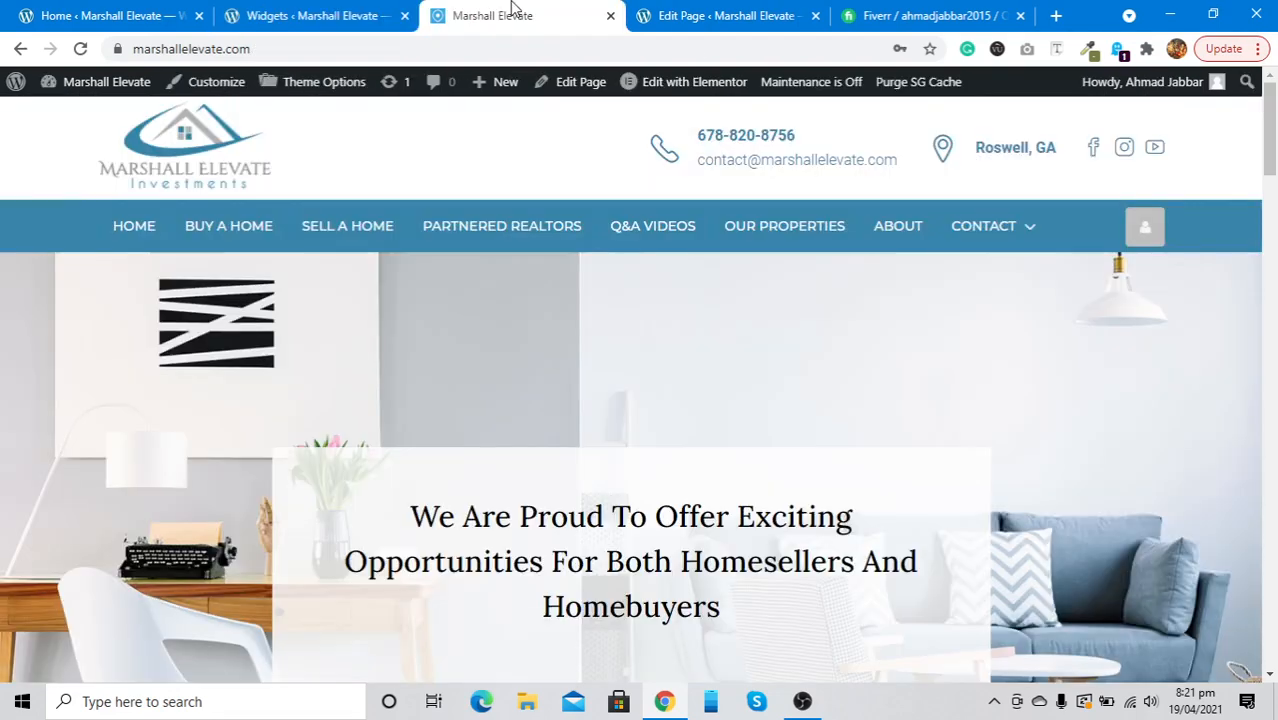
pyautogui.rightClick(885, 224)
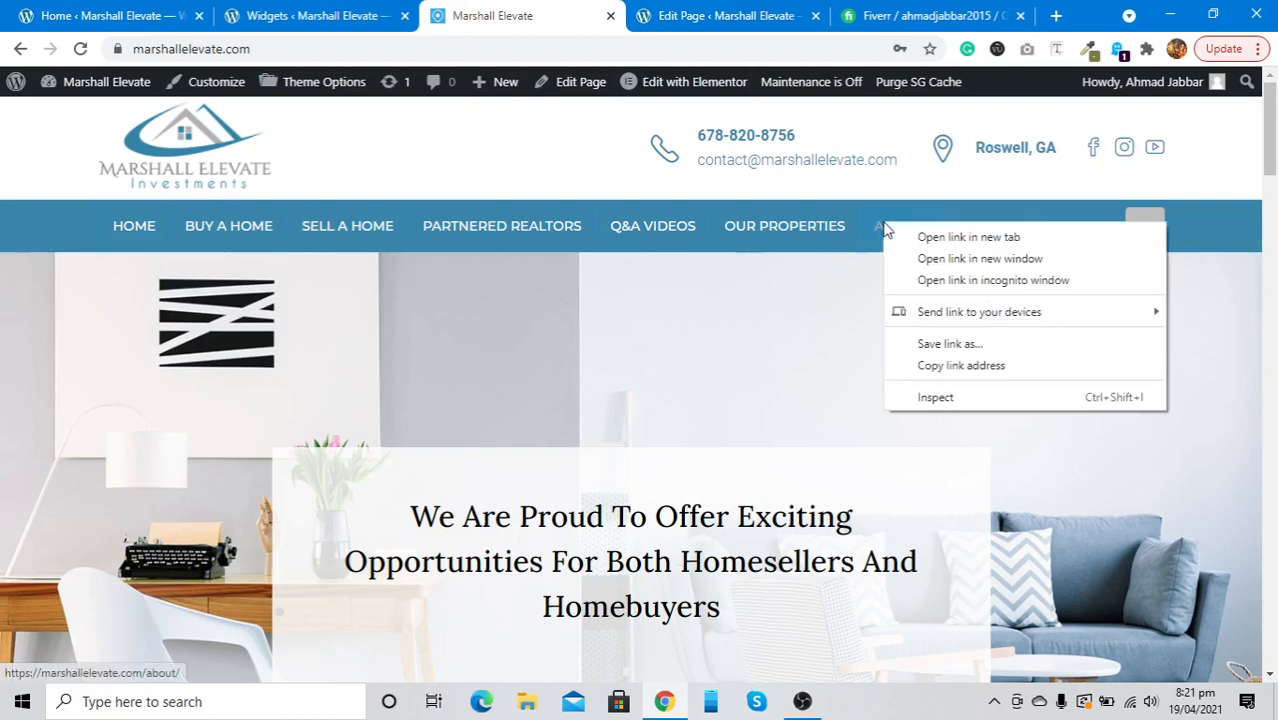
pyautogui.click(927, 375)
pyautogui.click(370, 13)
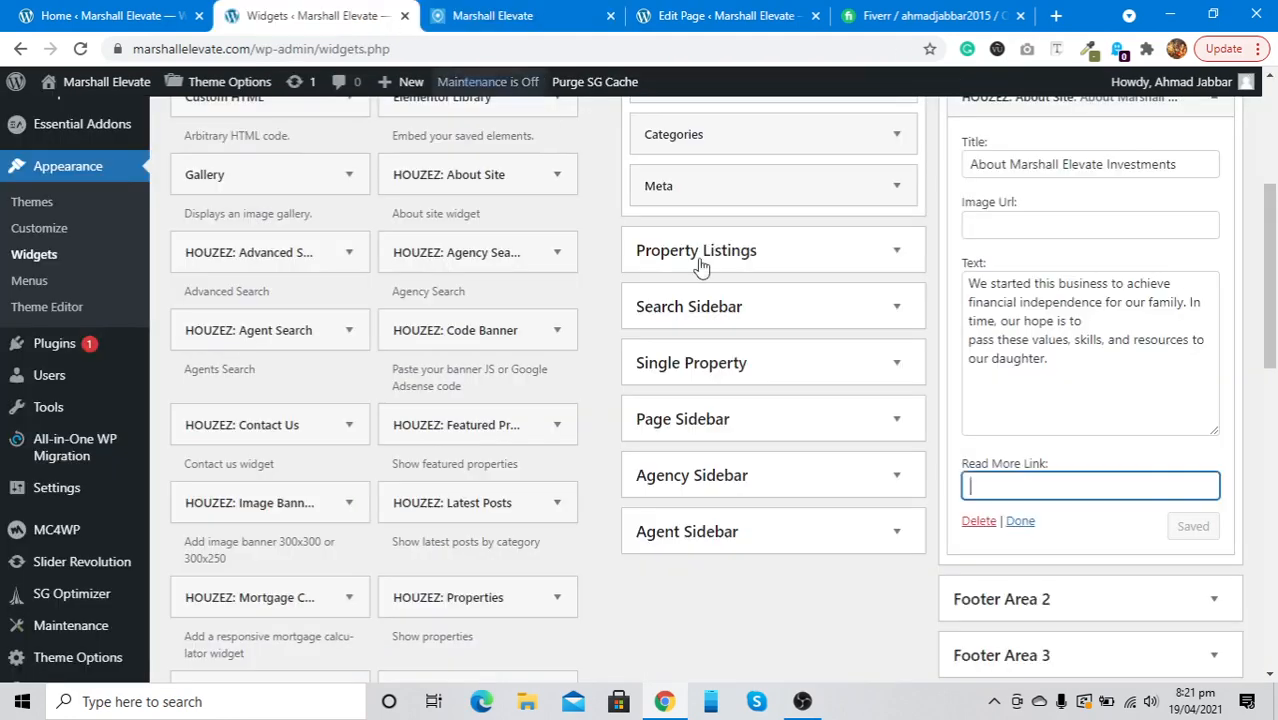
pyautogui.rightClick(1002, 490)
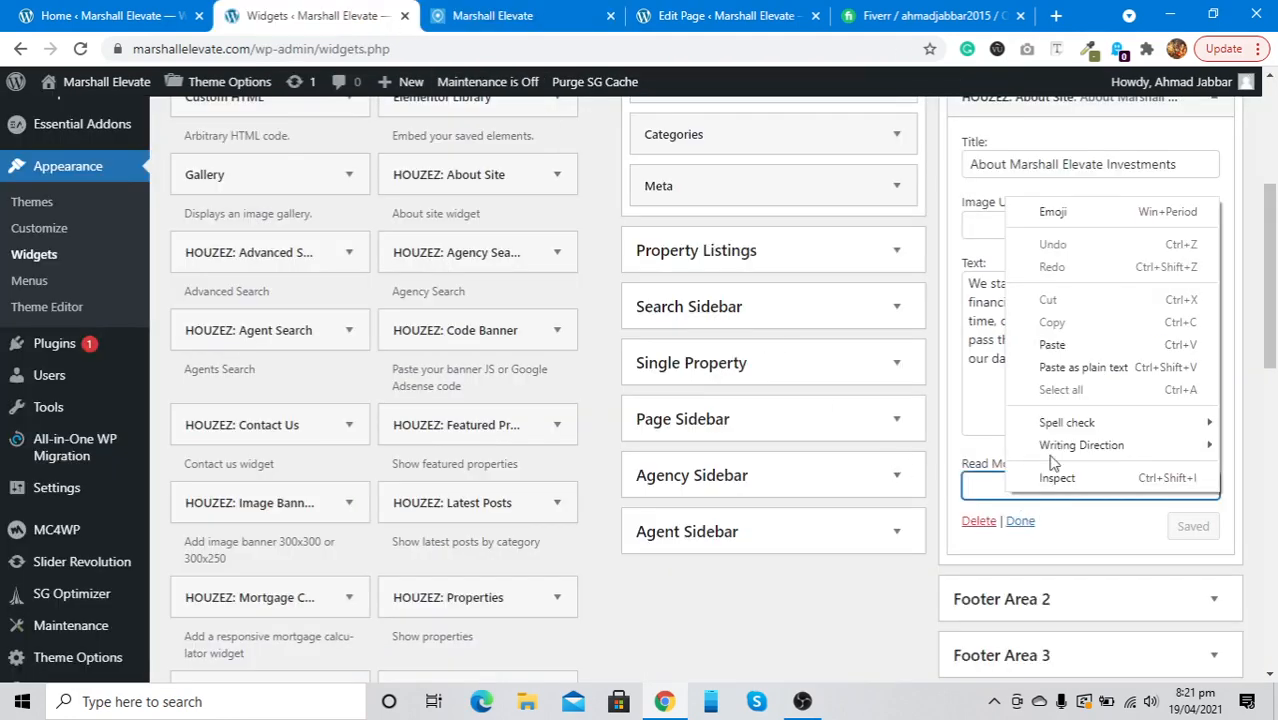
pyautogui.click(1050, 344)
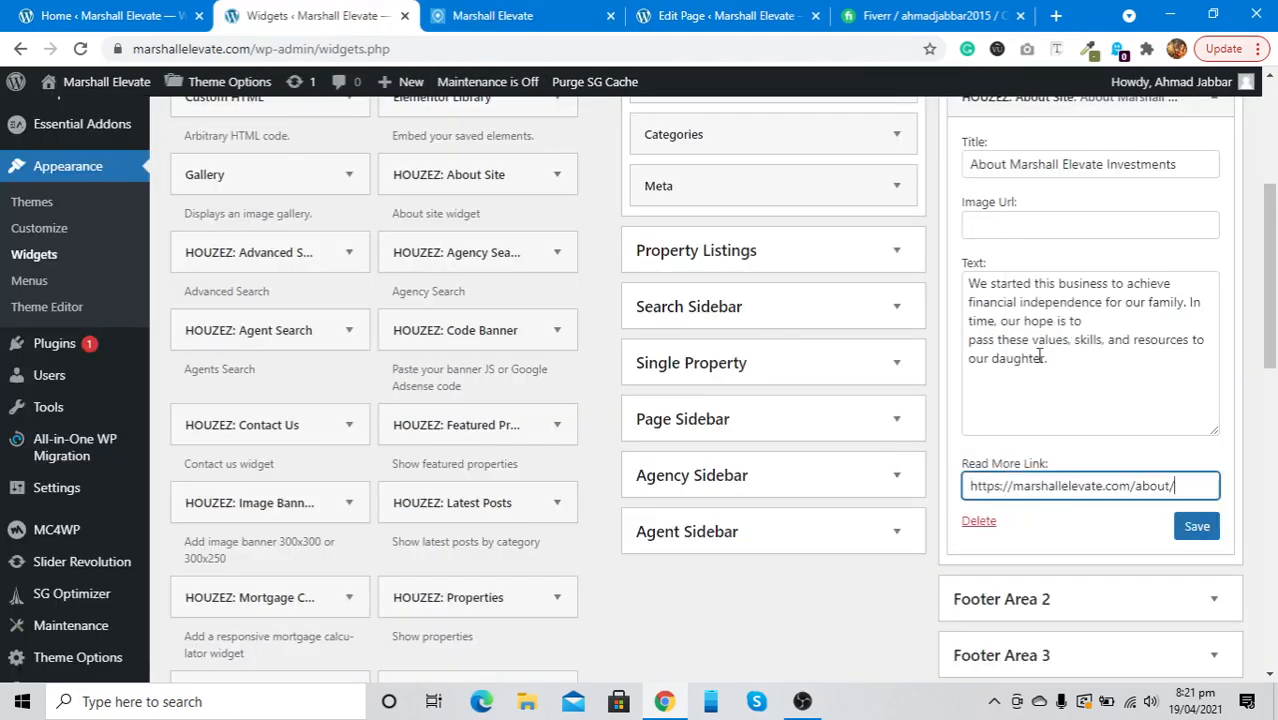
pyautogui.click(1197, 530)
# Step: Expand the Contact Us widget in Footer Area 2 and review its contact fields
pyautogui.click(1212, 598)
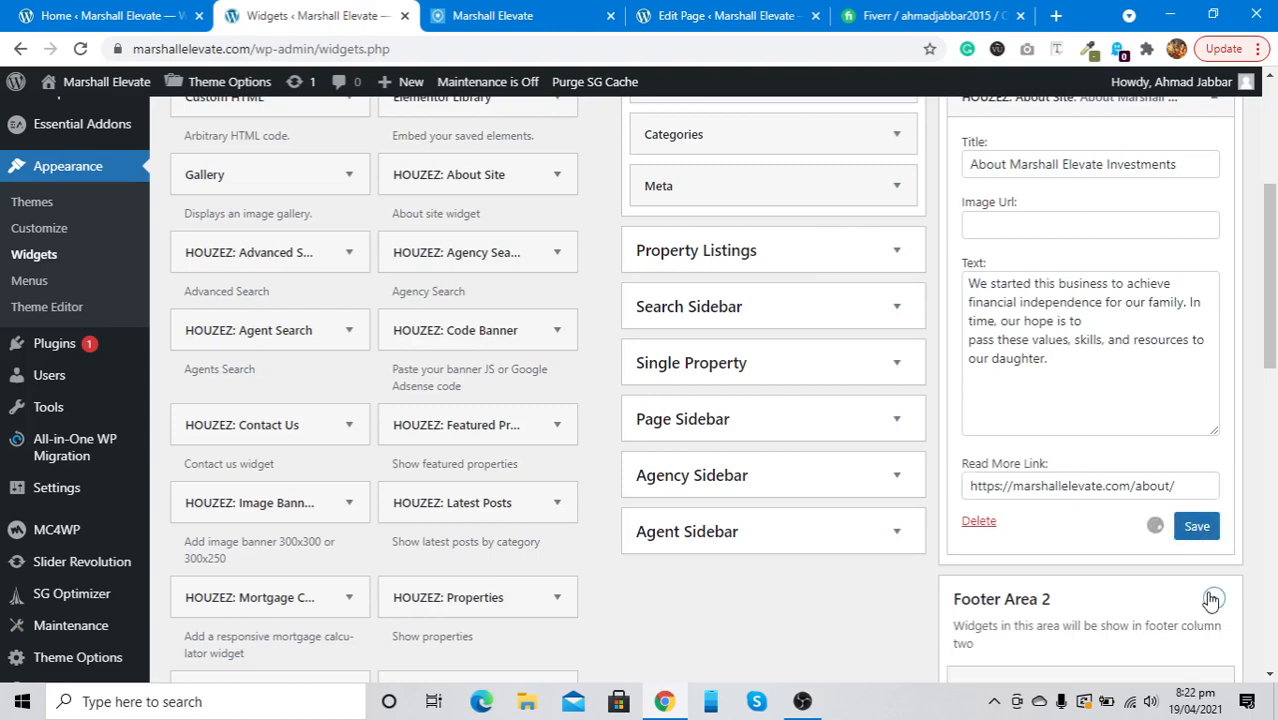
pyautogui.scroll(-3, 1212, 598)
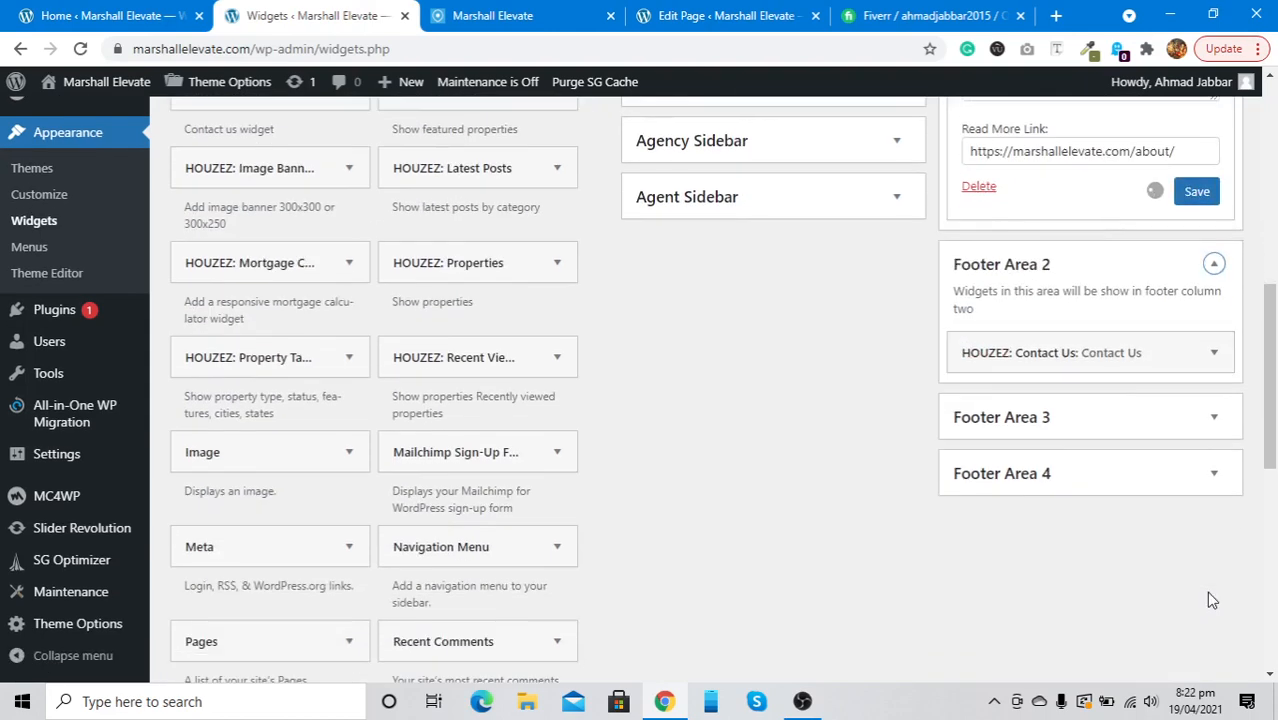
pyautogui.click(1229, 366)
pyautogui.scroll(-2, 1115, 482)
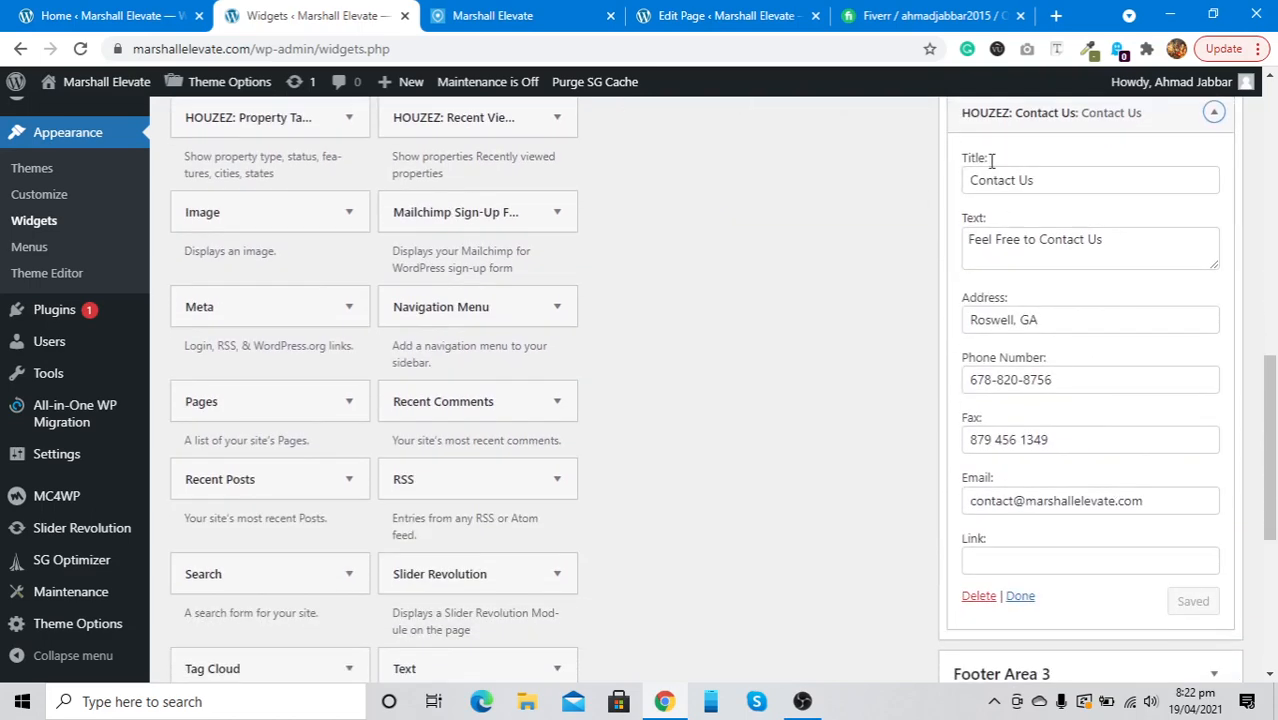
pyautogui.scroll(-1, 1015, 290)
pyautogui.scroll(1, 1009, 324)
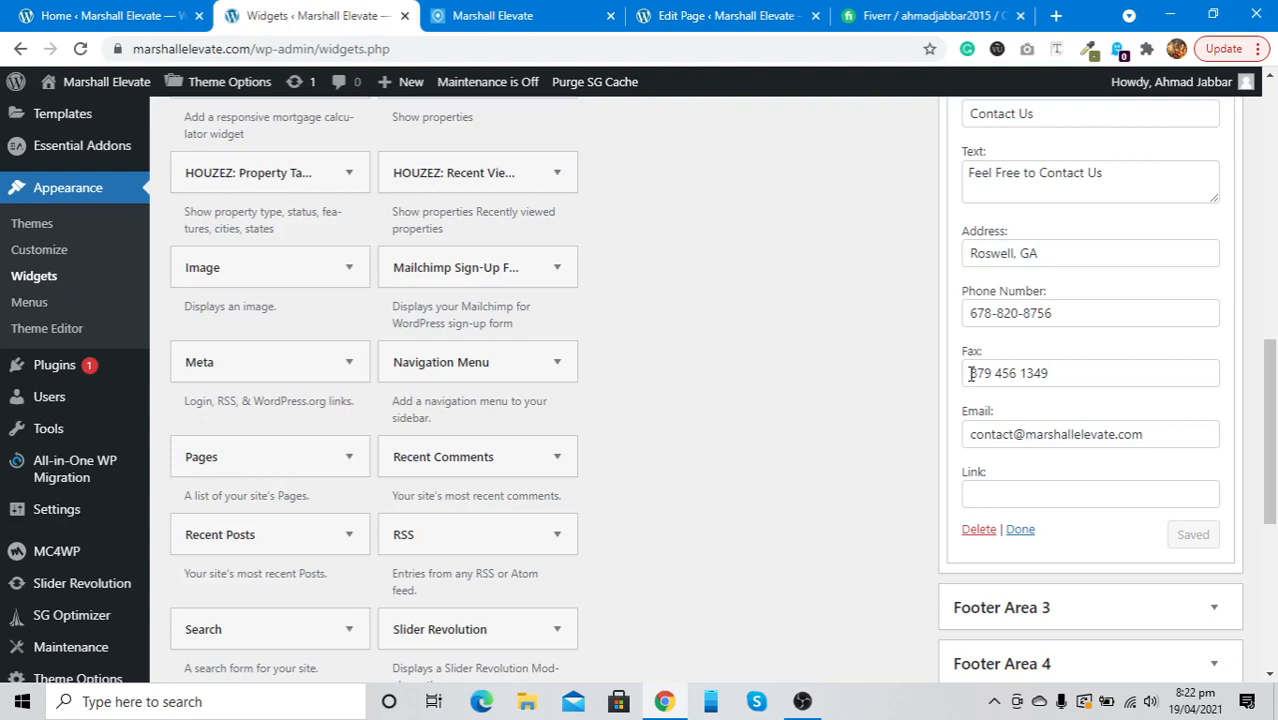
# Step: Inspect the phone line in the live homepage's footer and select its icon and number markup in the HTML
pyautogui.click(460, 15)
pyautogui.scroll(-15, 463, 270)
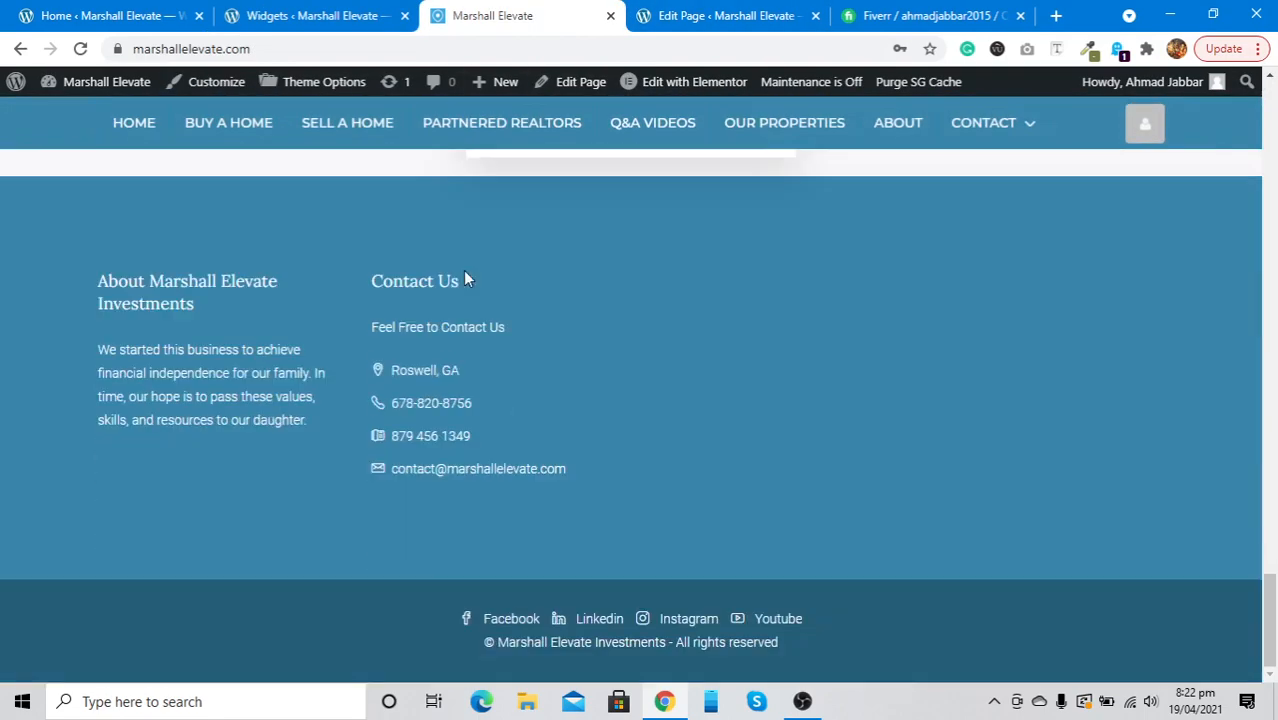
pyautogui.rightClick(386, 404)
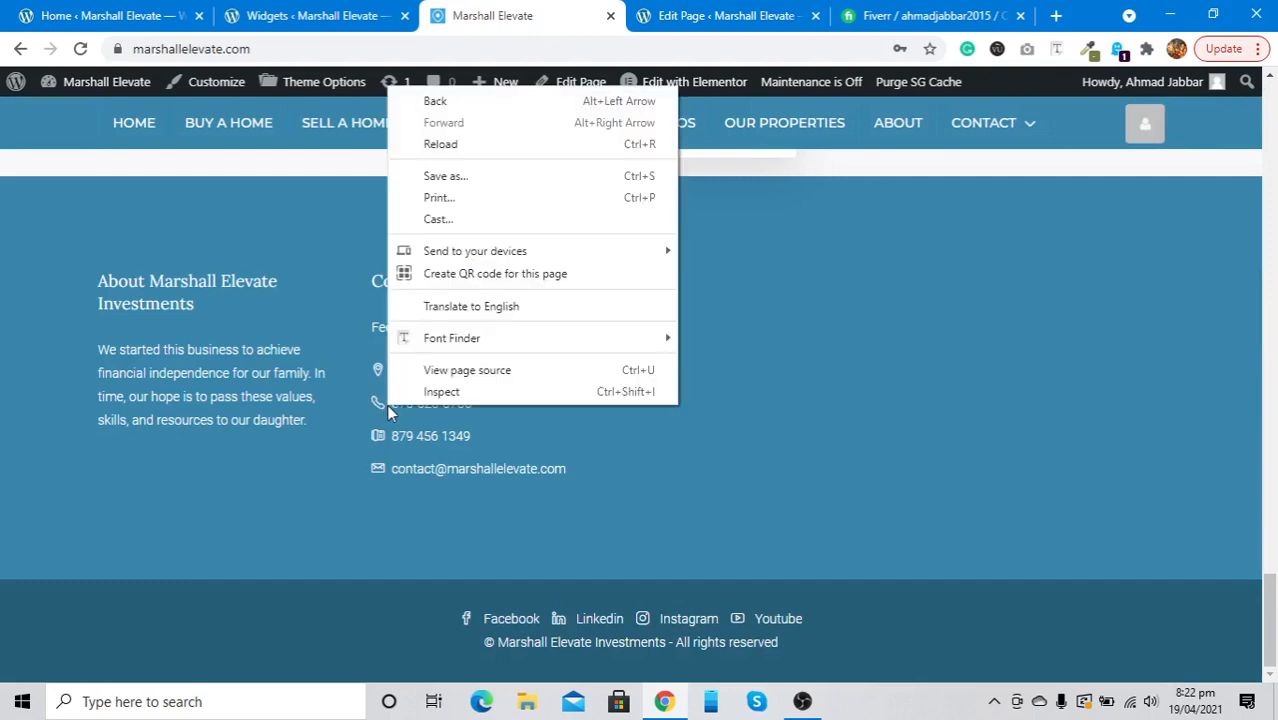
pyautogui.click(404, 390)
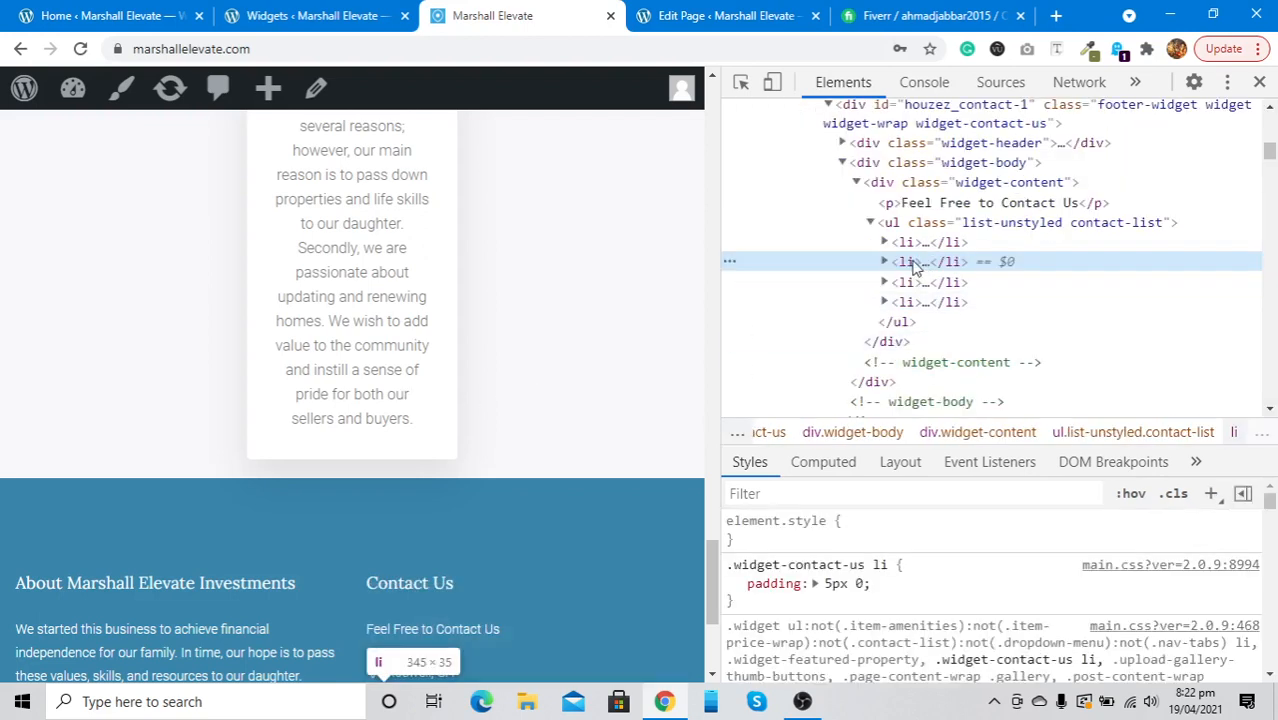
pyautogui.press('F2')
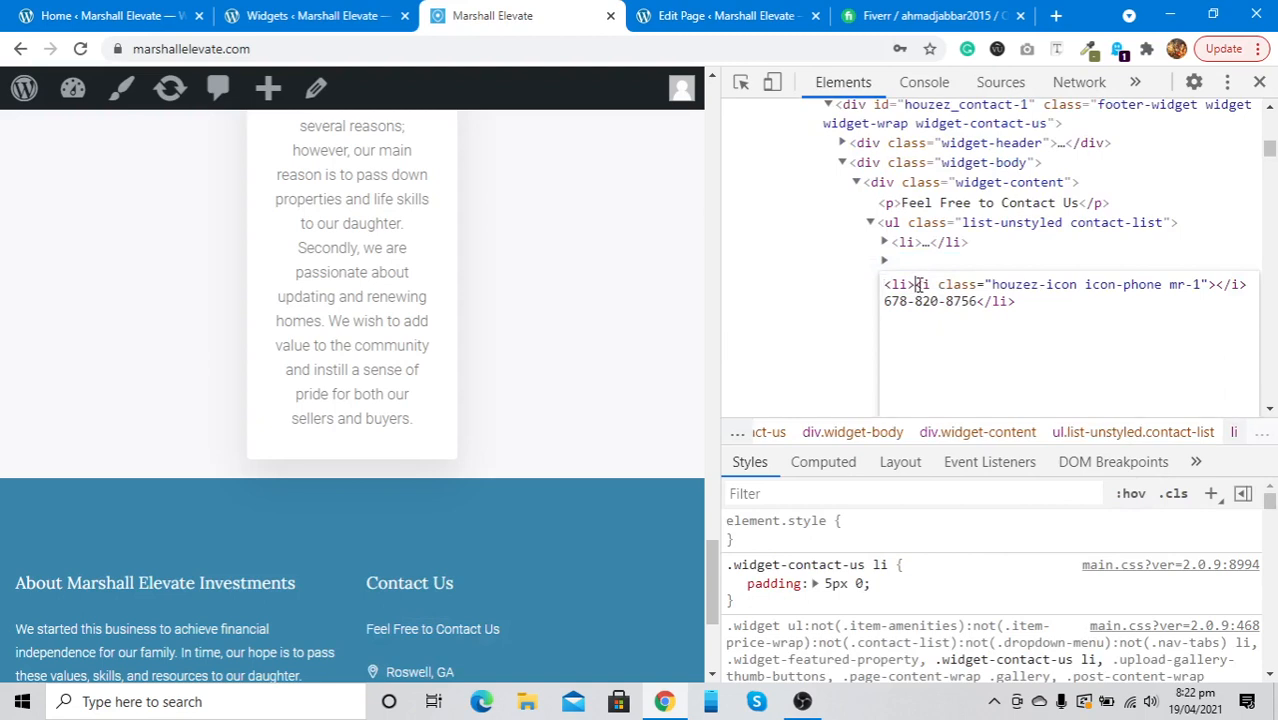
pyautogui.hotkey('shift', 'Down')
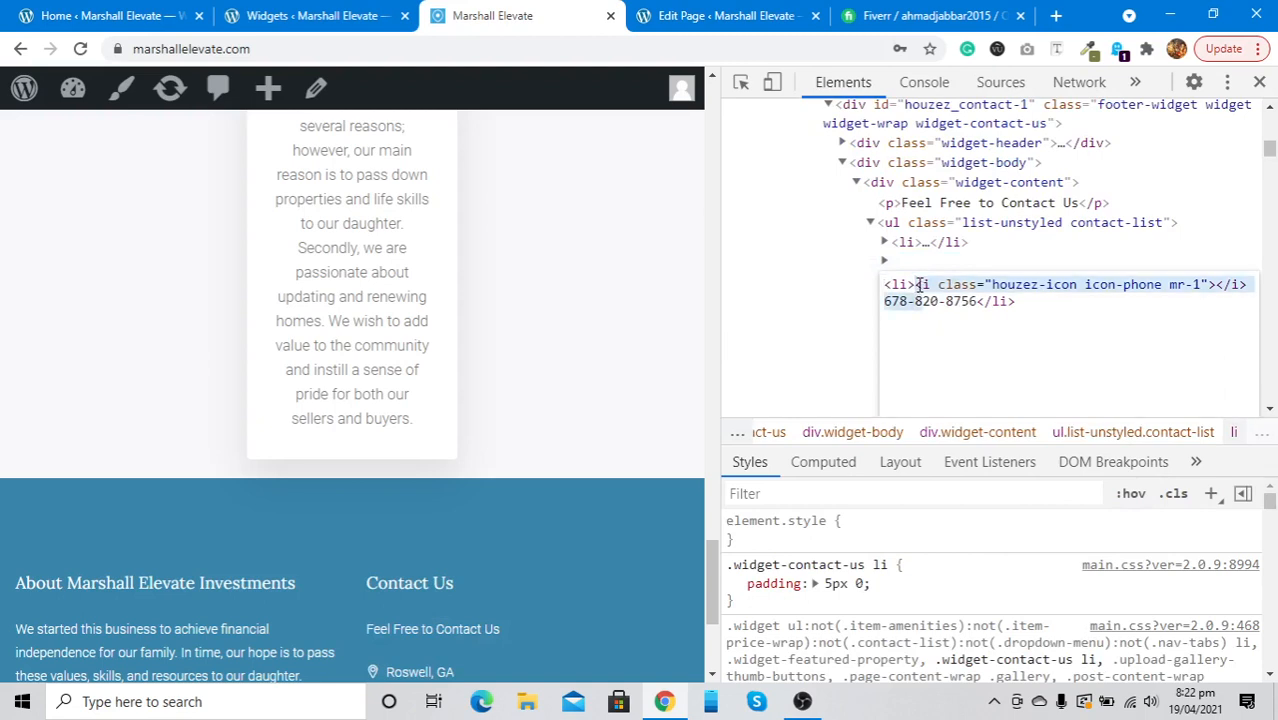
pyautogui.hotkey('shift', 'Right')
pyautogui.hotkey('shift', 'Right')
pyautogui.hotkey('shift', 'Right')
pyautogui.hotkey('shift', 'Right')
pyautogui.hotkey('shift', 'Right')
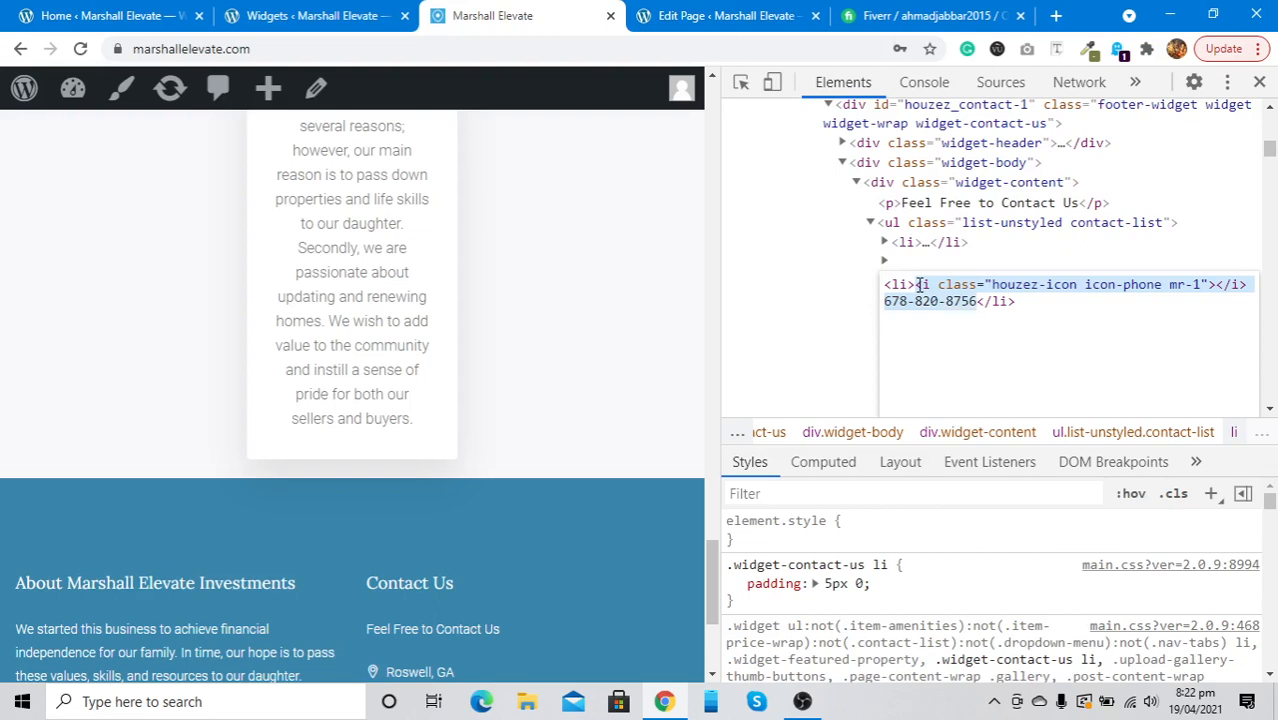
# Step: Compare the Contact Us widget's Phone Number field with the phone line in the live footer
pyautogui.click(262, 12)
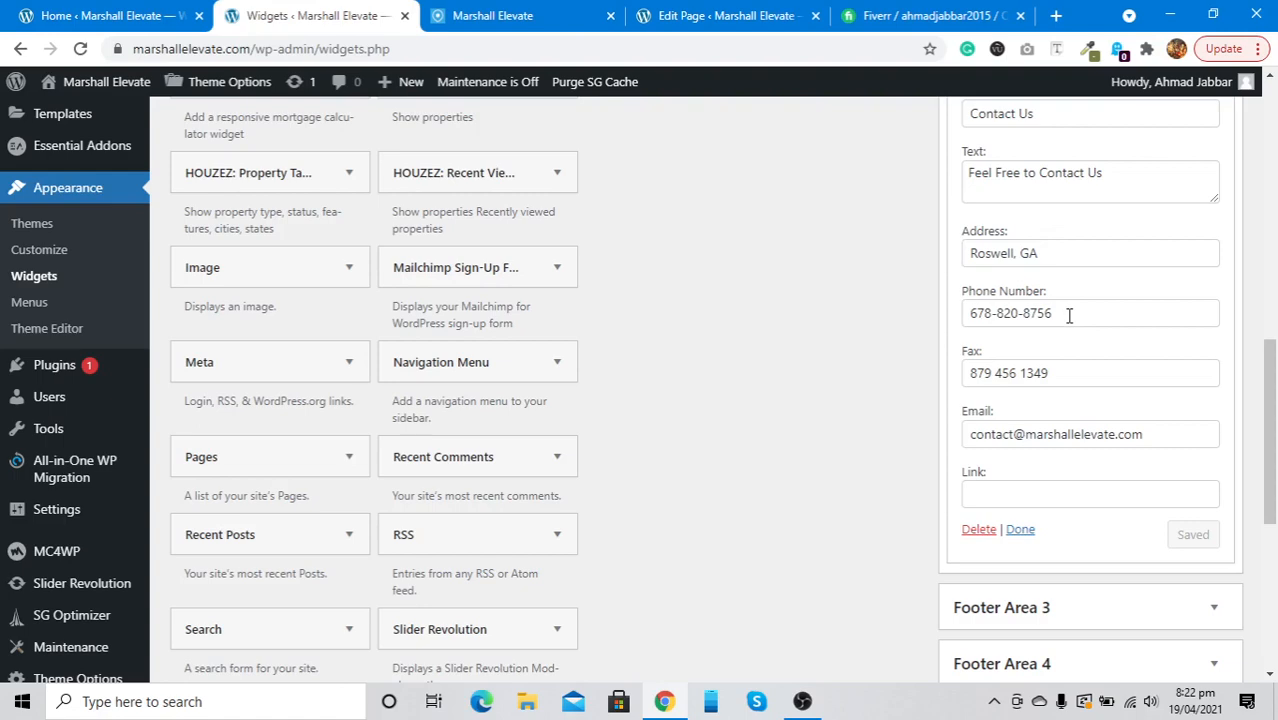
pyautogui.click(440, 10)
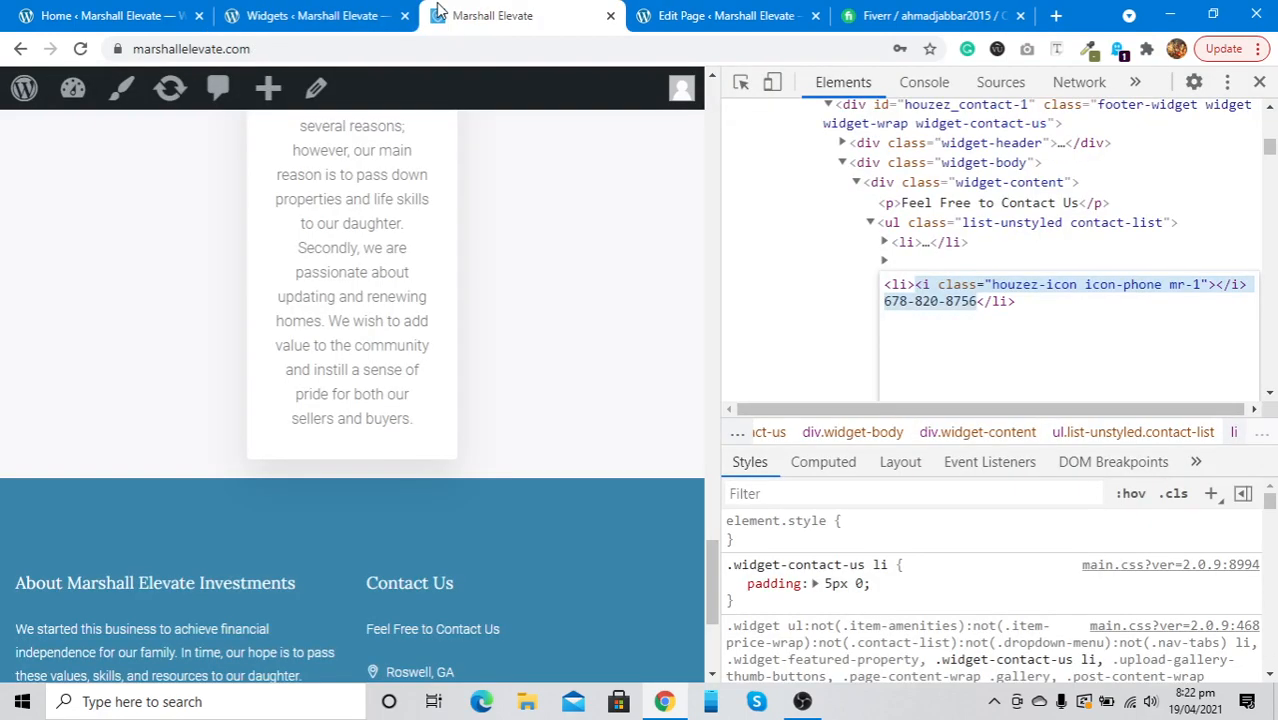
pyautogui.scroll(-2, 435, 599)
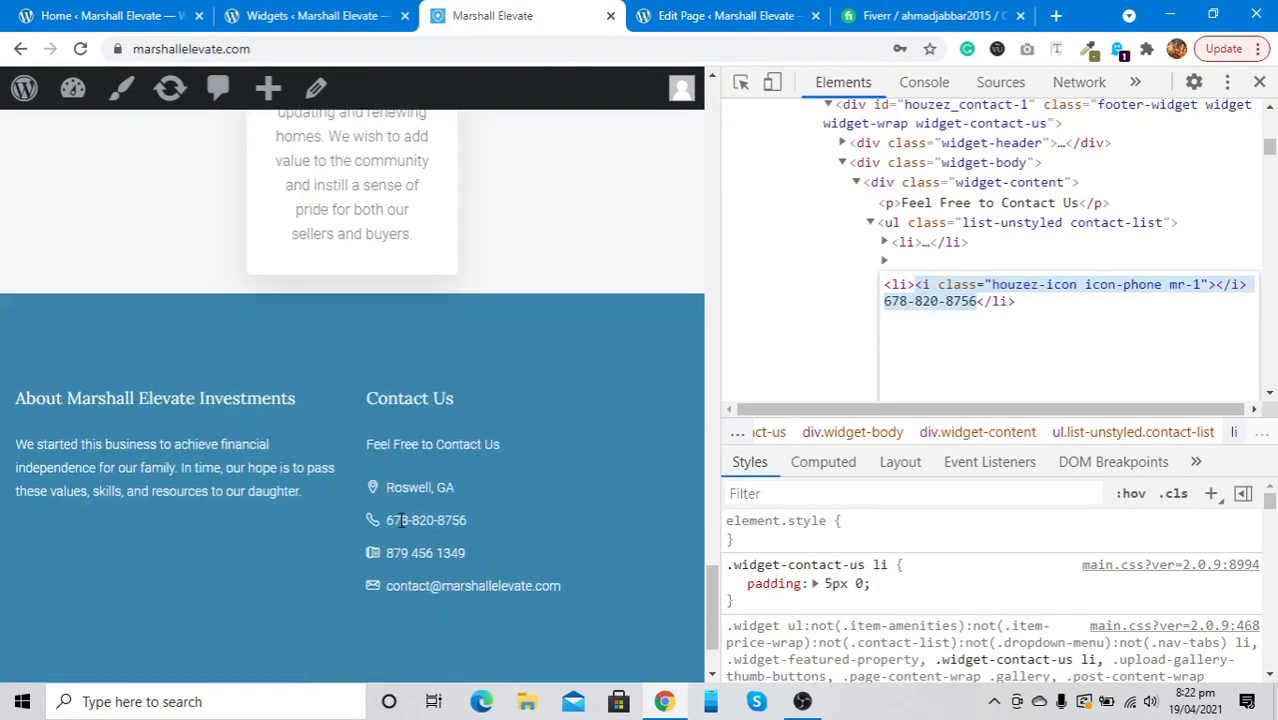
pyautogui.click(288, 22)
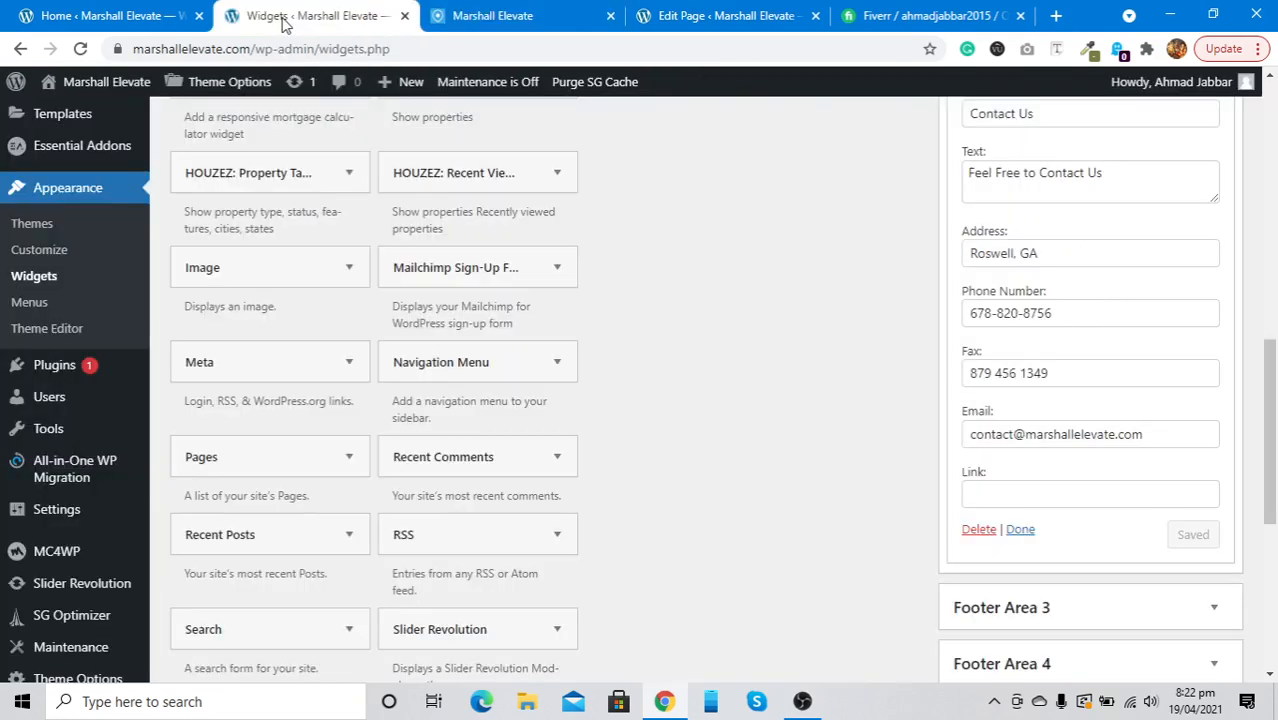
# Step: Append "or" and the number copied from the Fax field to the Contact Us widget's Phone Number, and save the widget
pyautogui.click(1100, 315)
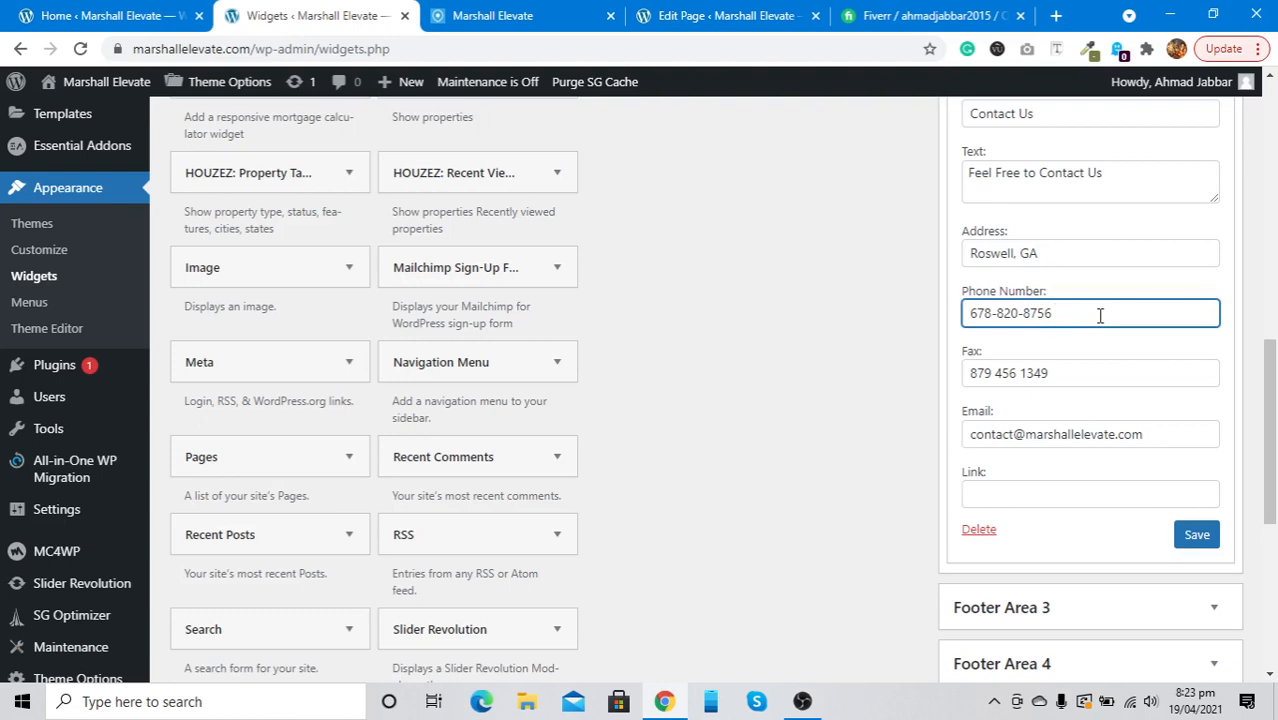
pyautogui.write('or')
pyautogui.click(1079, 378)
pyautogui.hotkey('ctrl', 'a')
pyautogui.hotkey('ctrl', 'c')
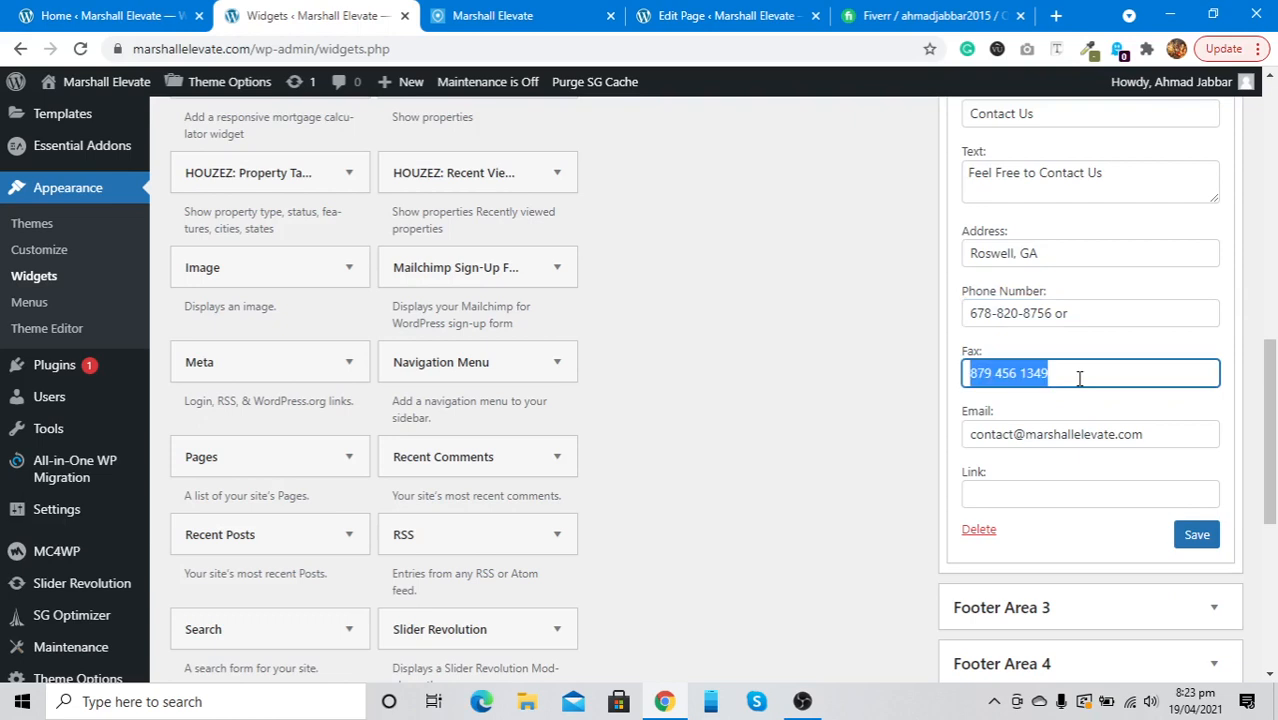
pyautogui.click(1102, 309)
pyautogui.hotkey('ctrl', 'v')
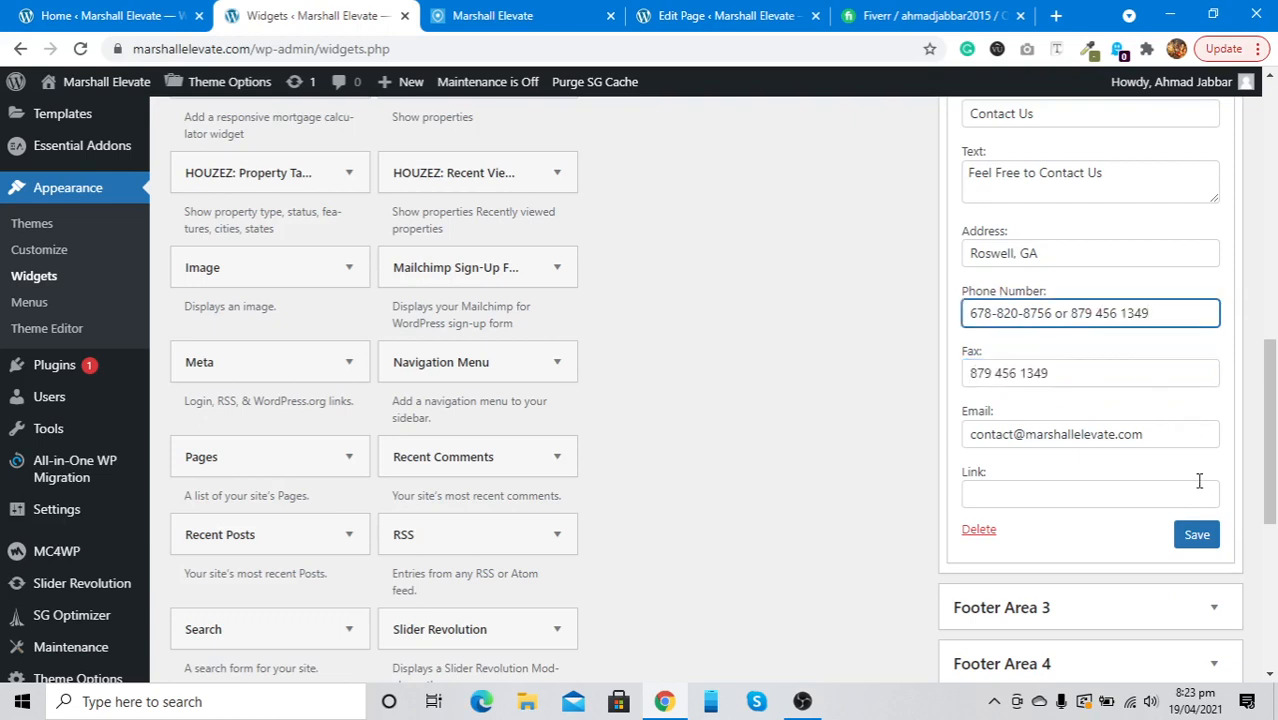
pyautogui.click(1190, 537)
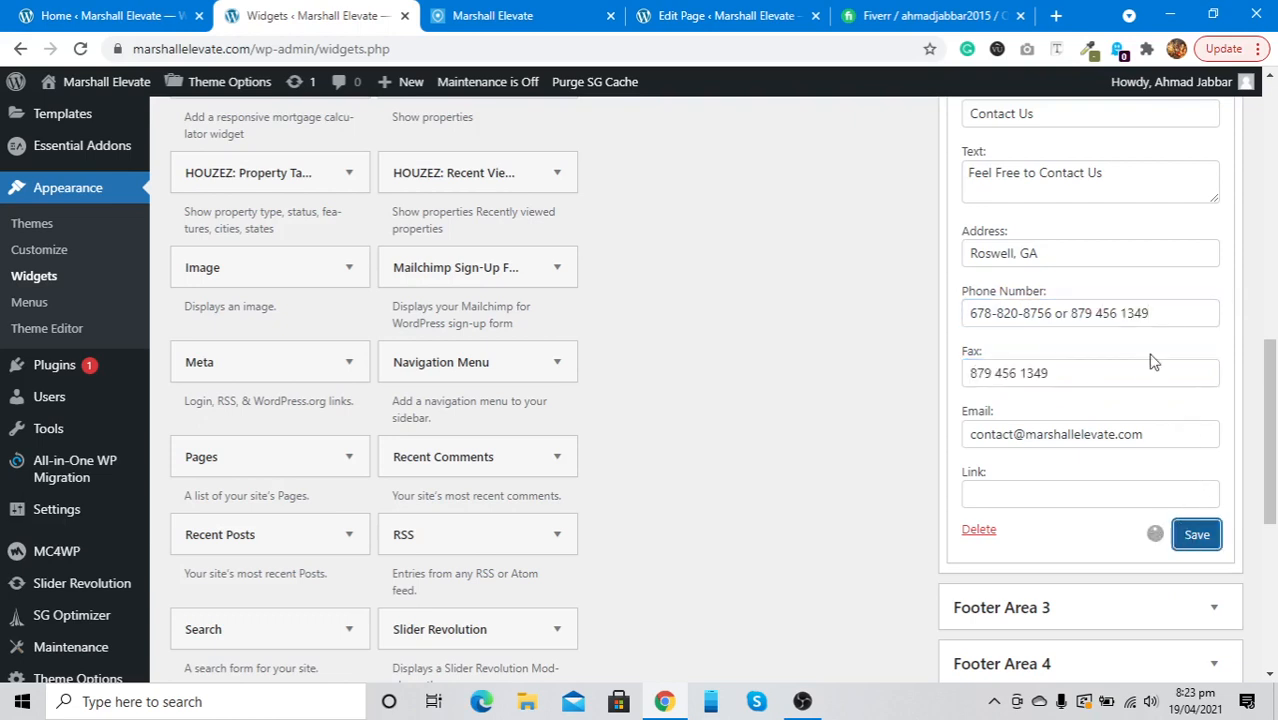
# Step: Switch to the live homepage, close the code inspector and check the phone line in the footer
pyautogui.click(512, 12)
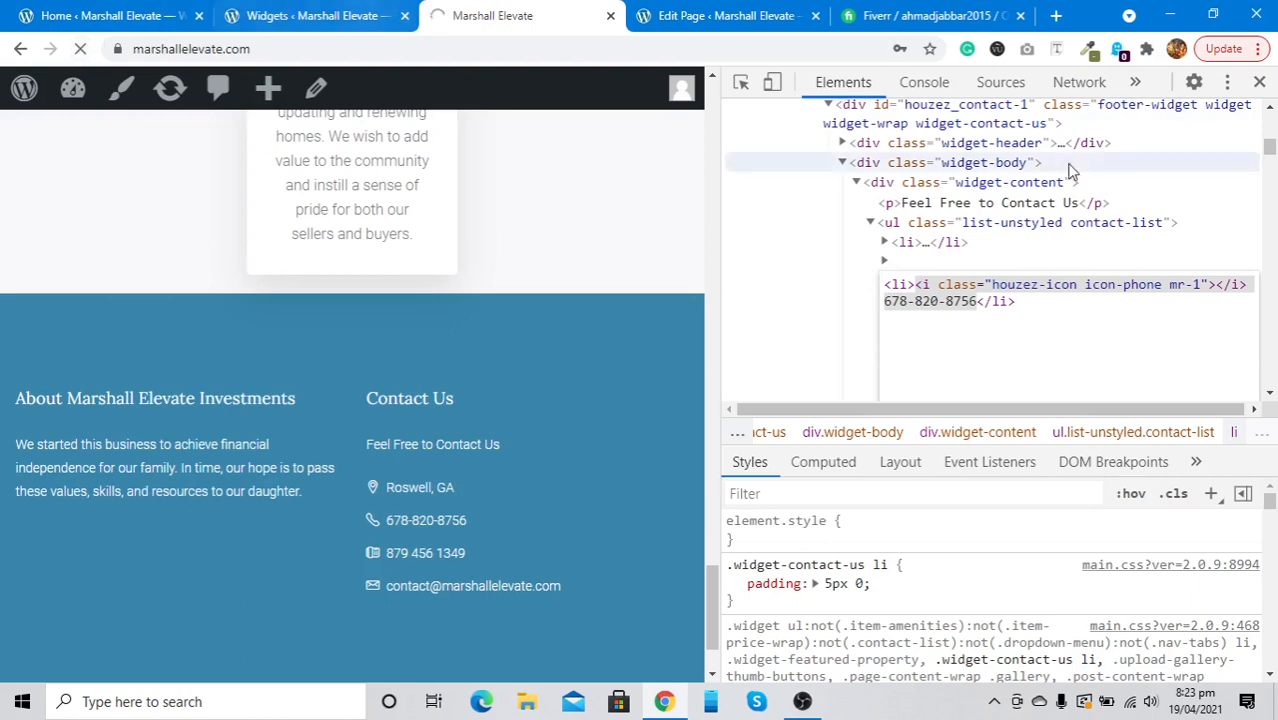
pyautogui.click(1259, 82)
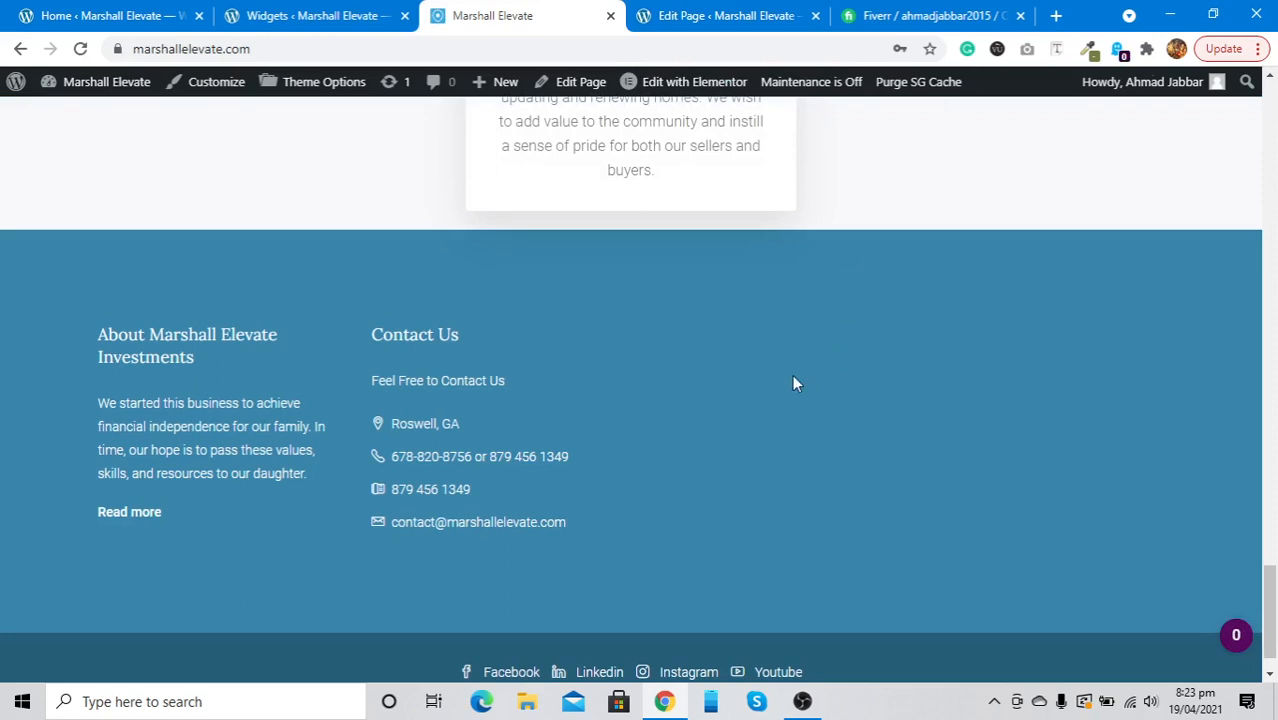
# Step: Clear the Fax field of the Contact Us widget in Footer Area 2 and save the widget
pyautogui.click(320, 15)
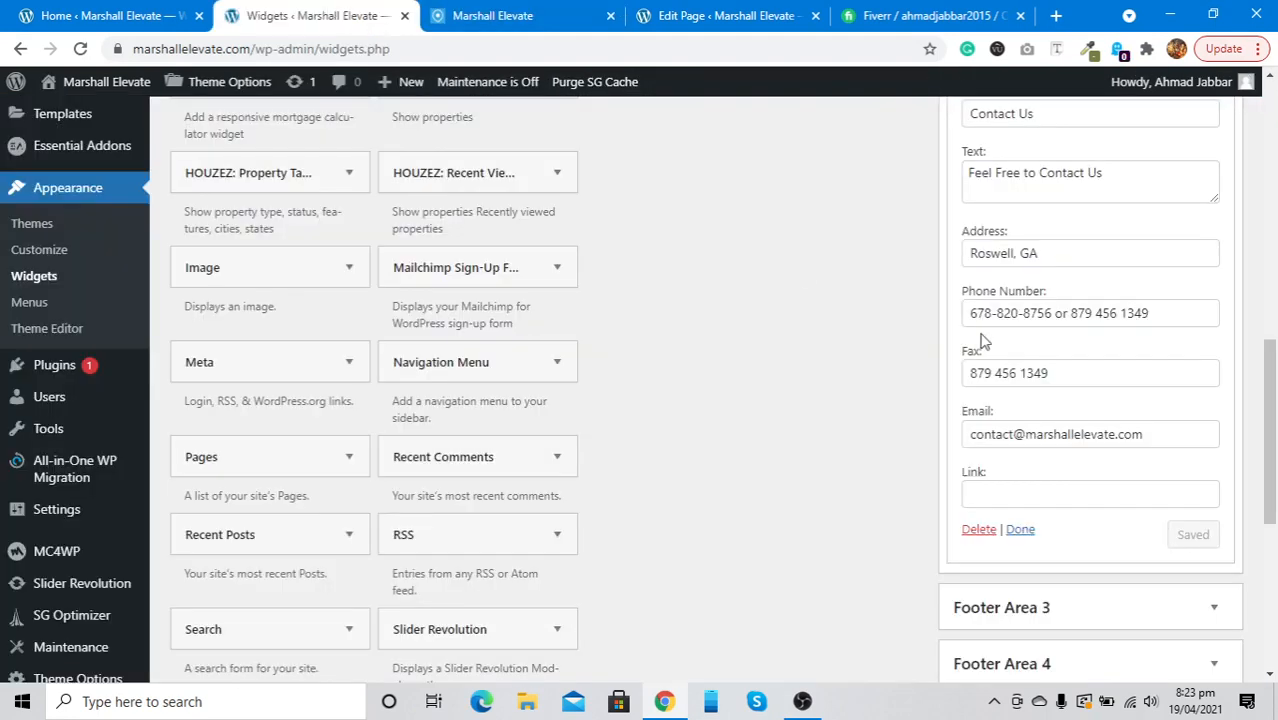
pyautogui.click(1011, 374)
pyautogui.hotkey('ctrl', 'a')
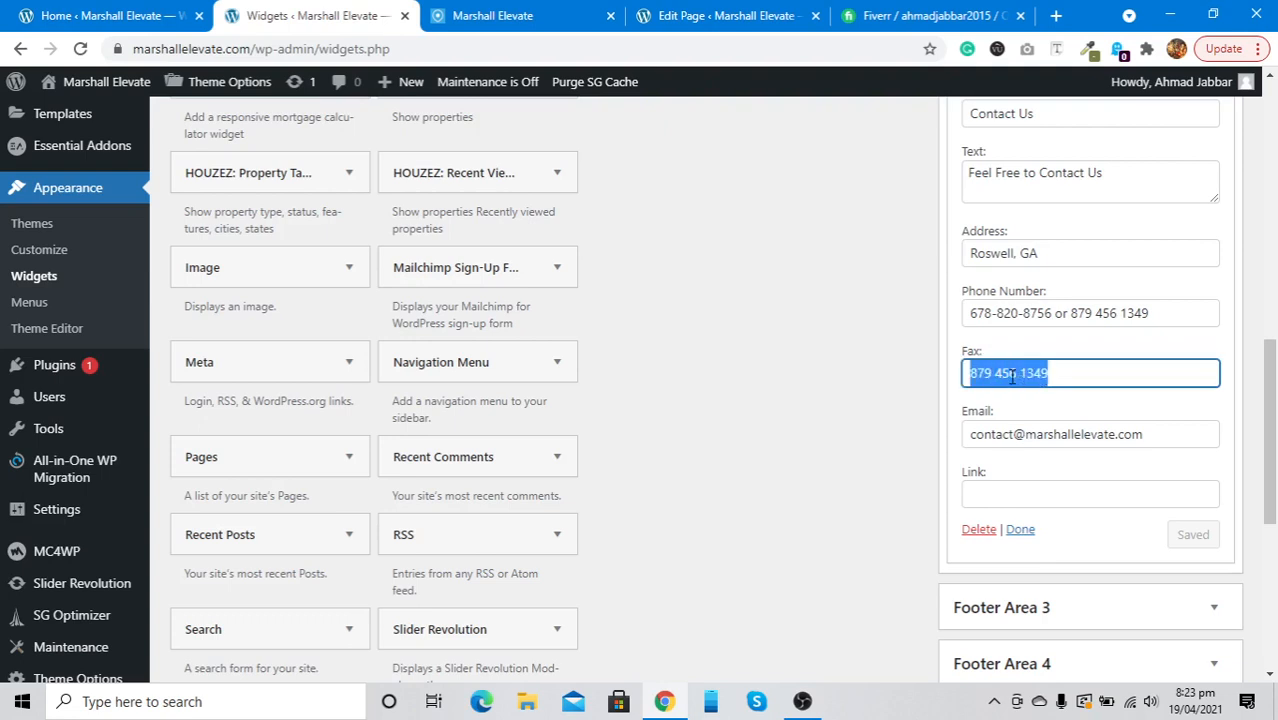
pyautogui.press('BackSpace')
pyautogui.click(1065, 313)
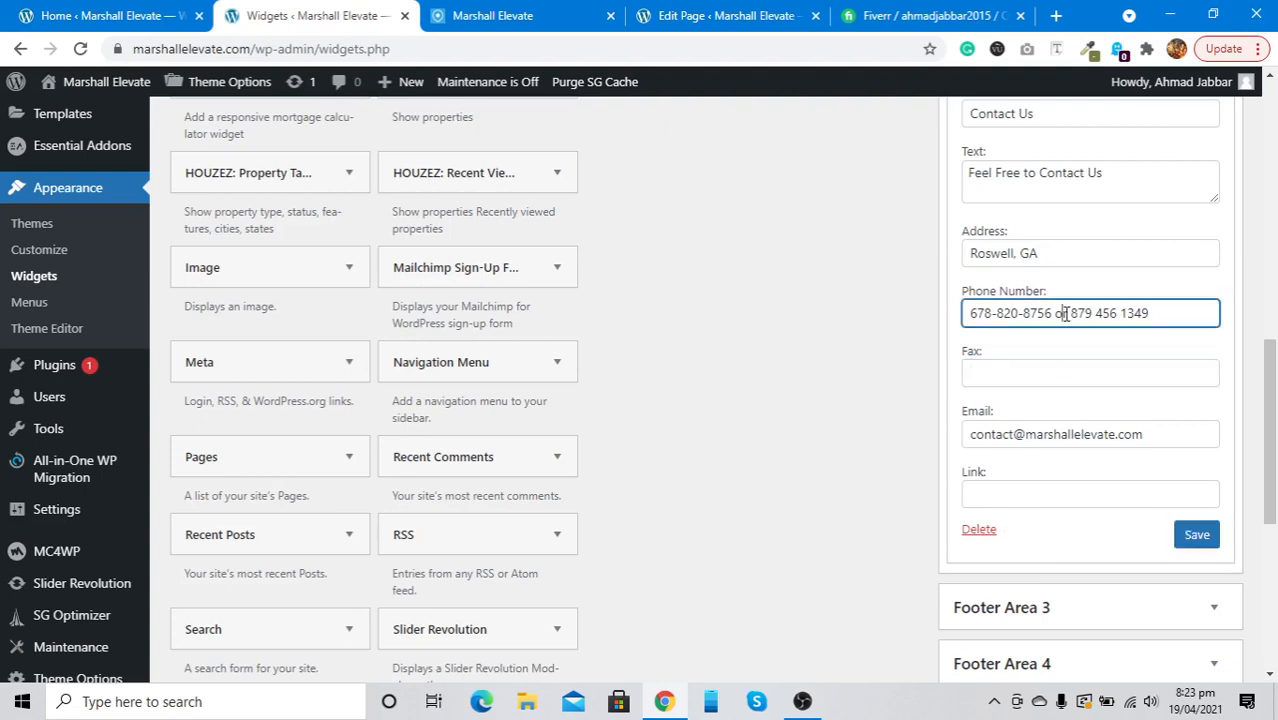
pyautogui.click(1188, 537)
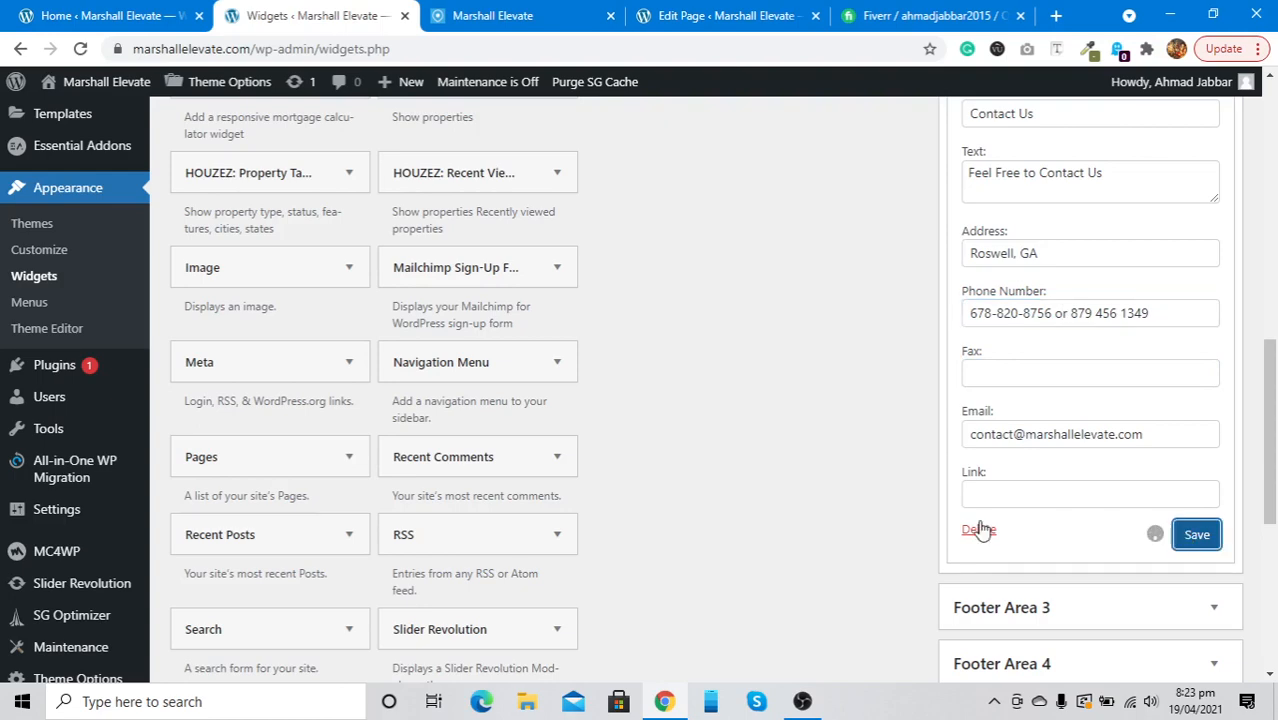
# Step: Add the HOUZEZ Image Banner widget to Footer Area 3
pyautogui.scroll(-2, 978, 527)
pyautogui.scroll(3, 460, 280)
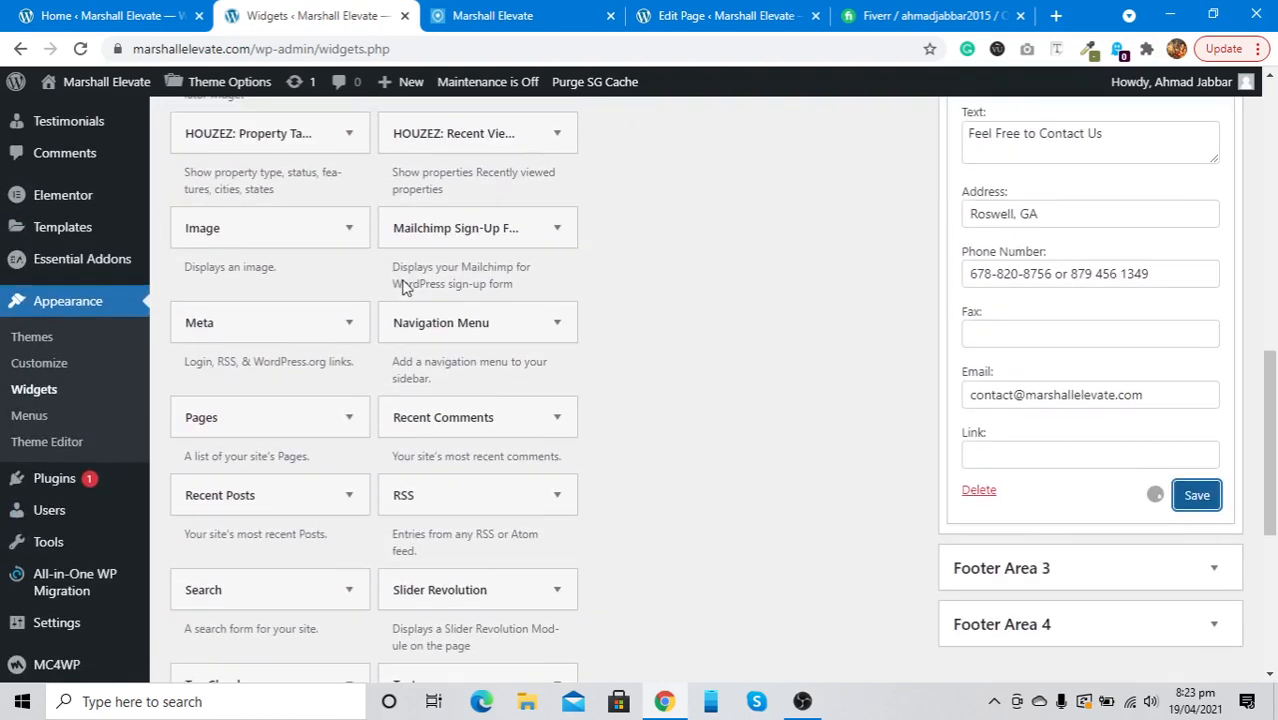
pyautogui.scroll(2, 403, 287)
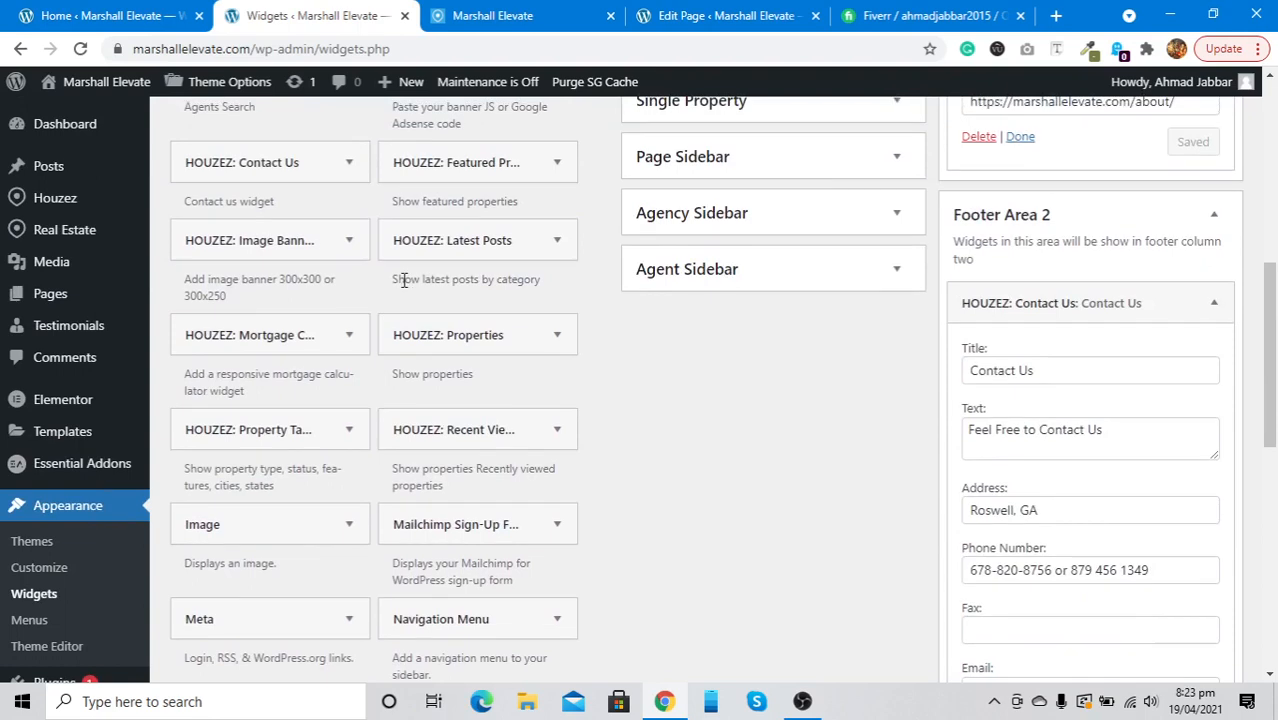
pyautogui.click(311, 245)
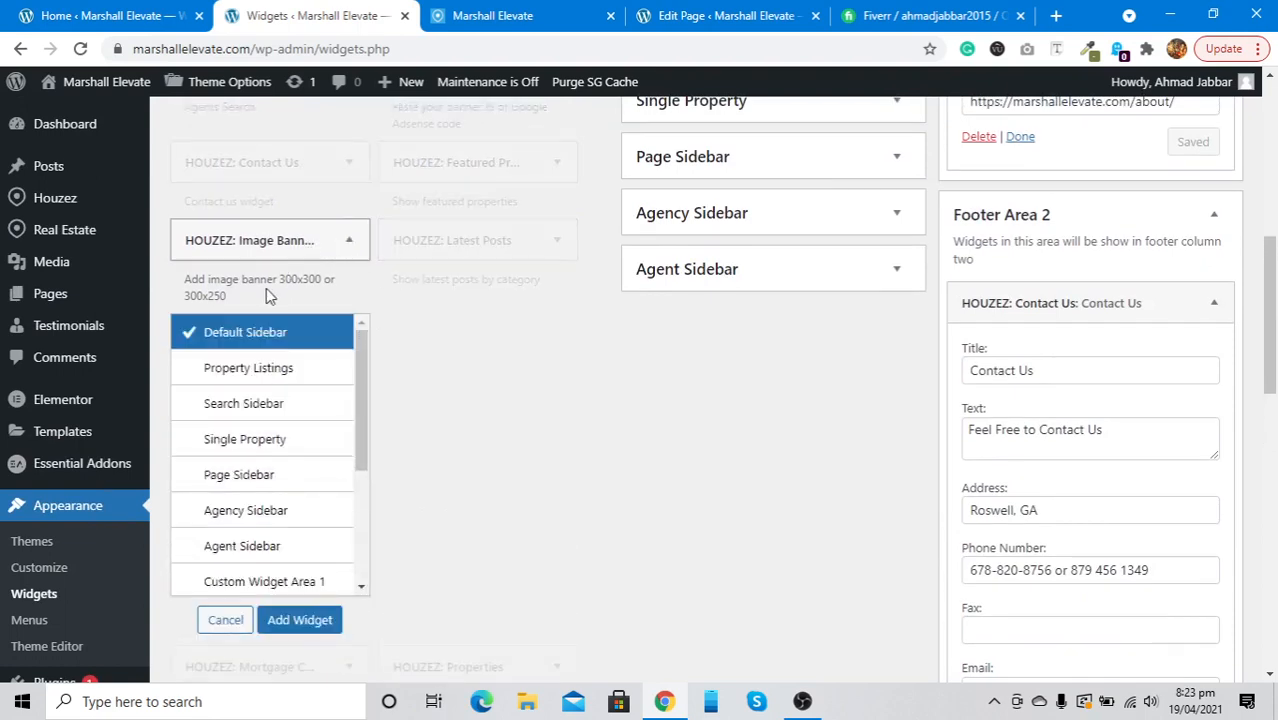
pyautogui.scroll(-1, 266, 290)
pyautogui.scroll(-3, 232, 388)
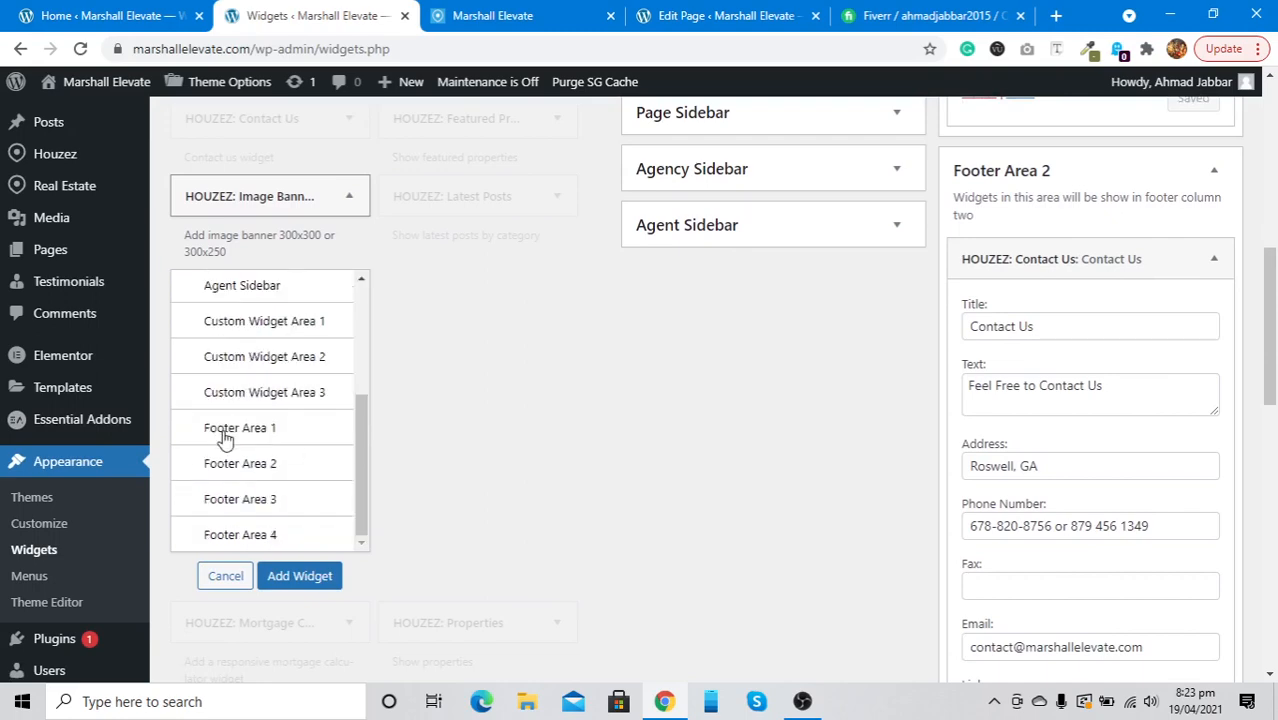
pyautogui.click(228, 503)
pyautogui.click(298, 576)
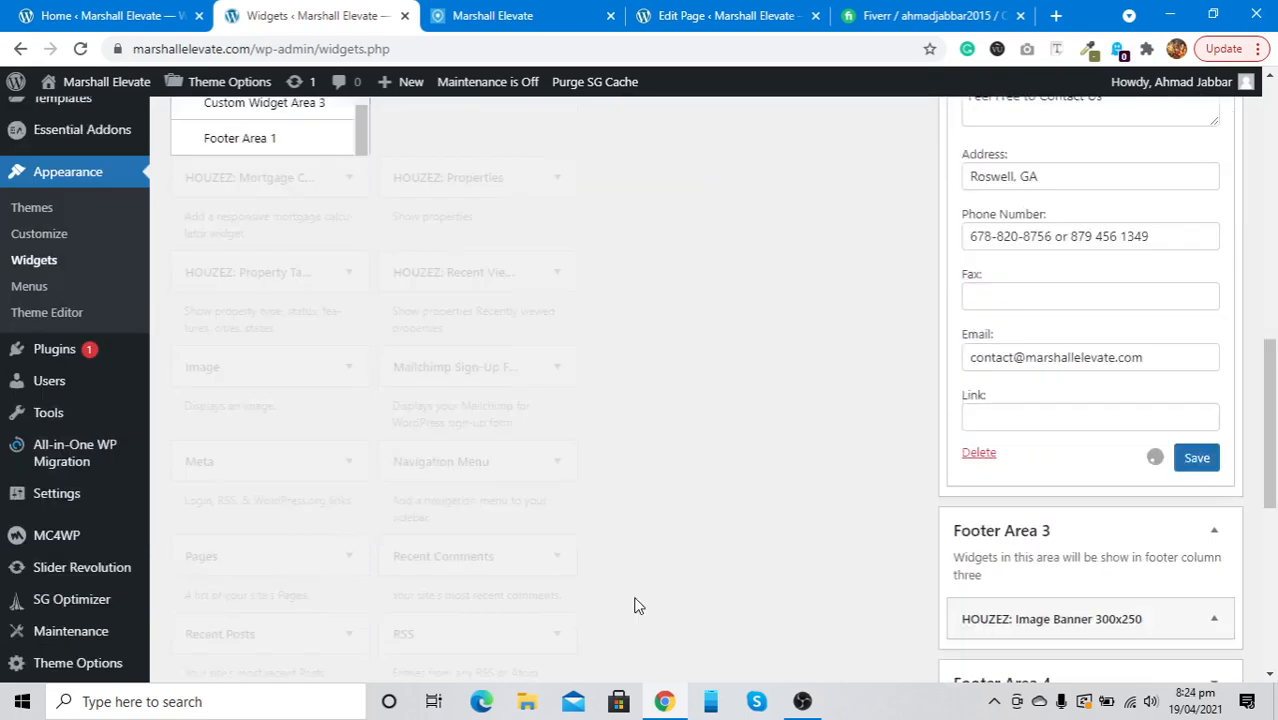
# Step: Finish editing the Contact Us widget in Footer Area 2 and collapse it
pyautogui.scroll(5, 924, 562)
pyautogui.scroll(-4, 922, 560)
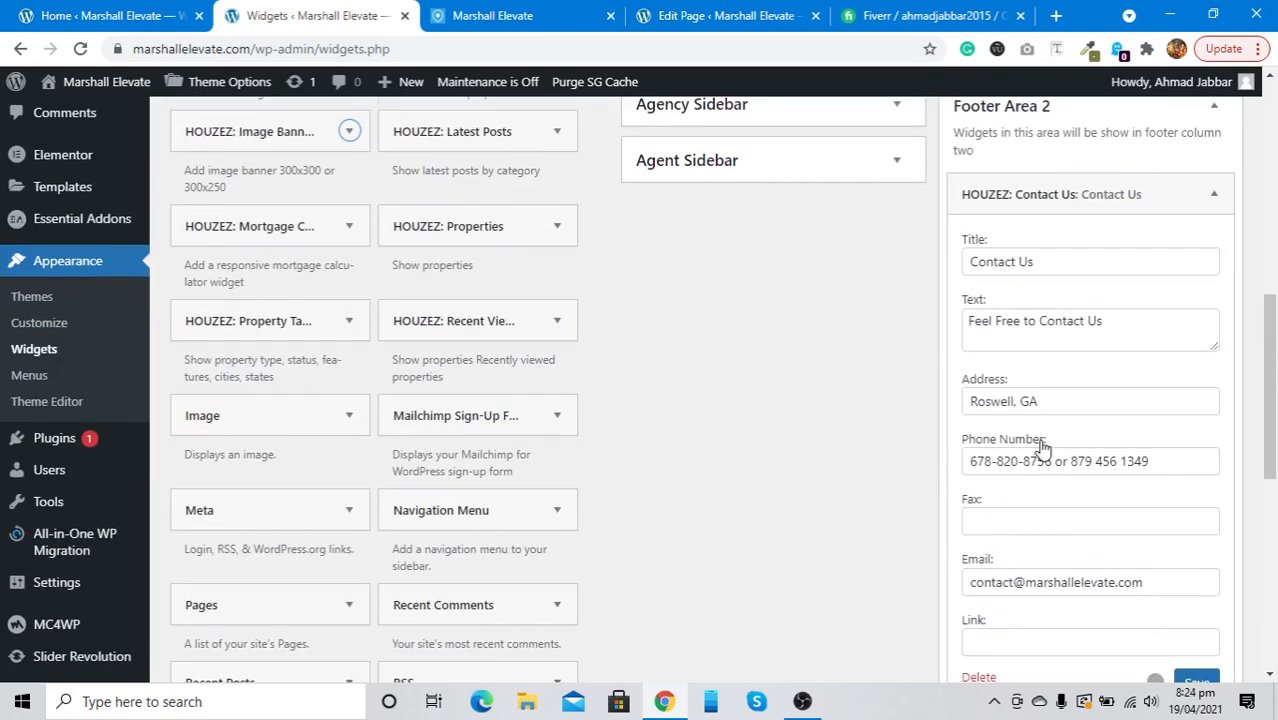
pyautogui.scroll(-6, 1040, 445)
pyautogui.click(1208, 306)
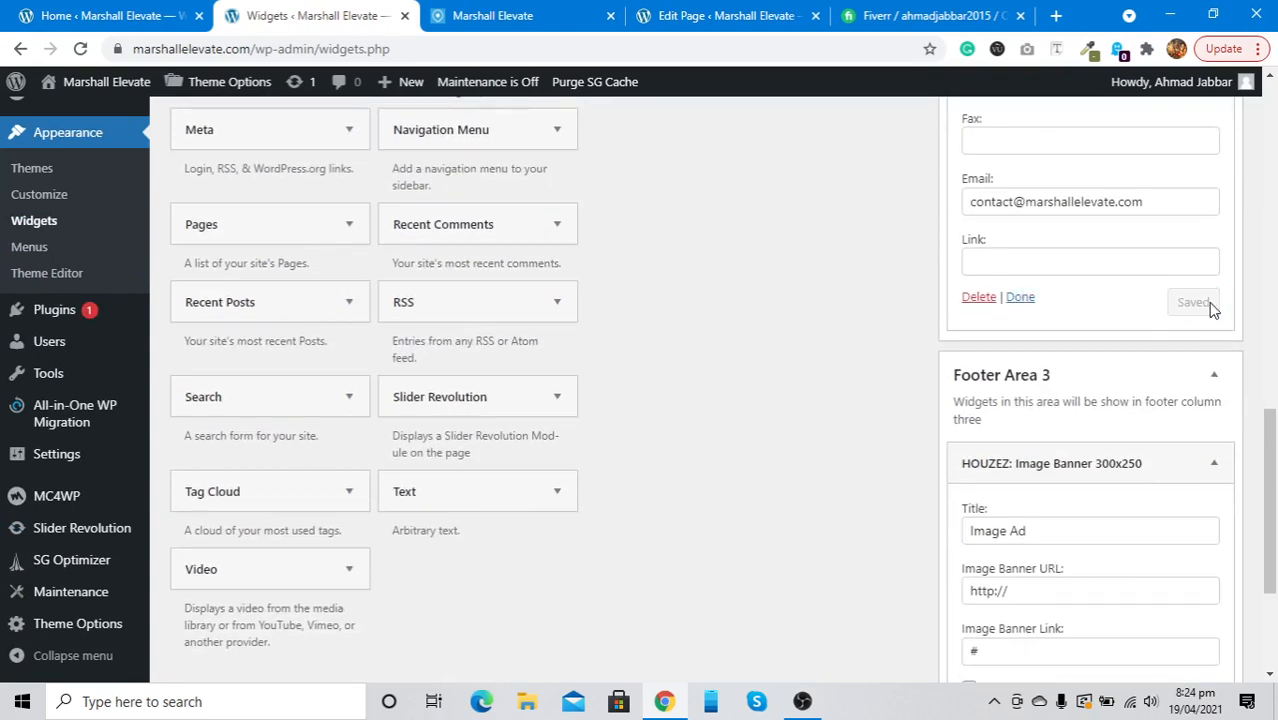
pyautogui.click(1020, 298)
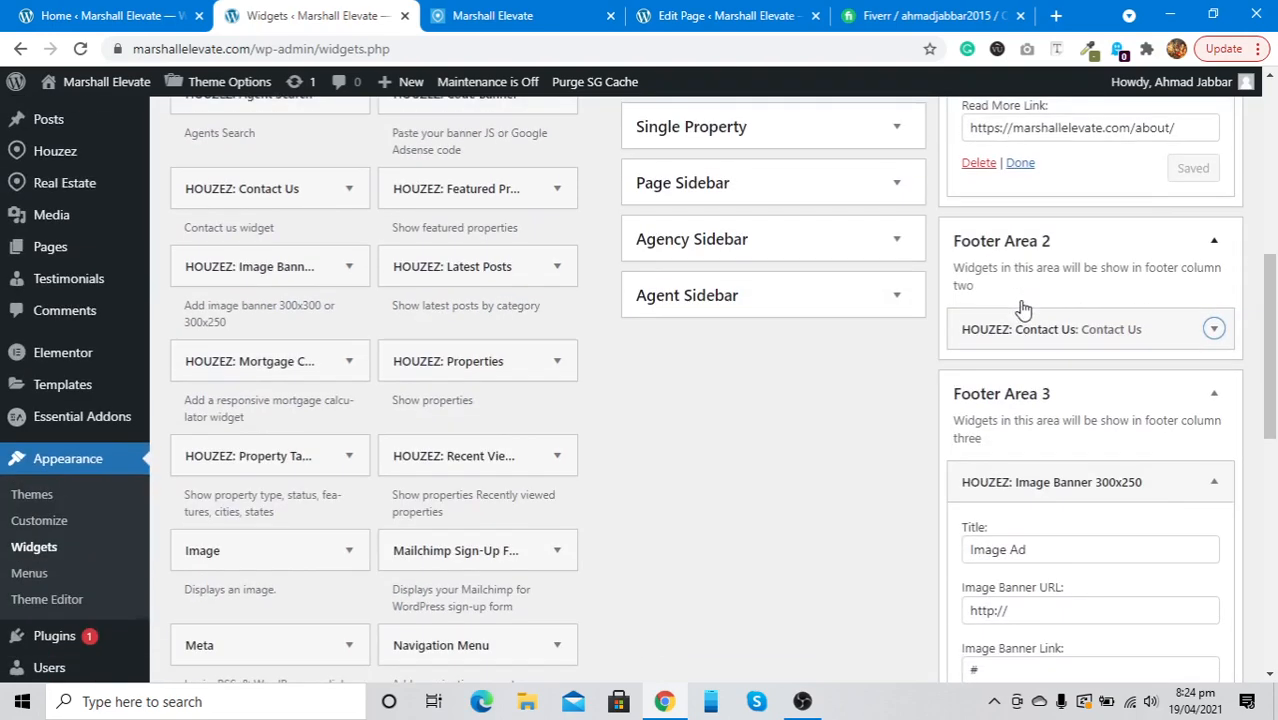
# Step: Delete the Image Banner widget from Footer Area 3
pyautogui.scroll(-2, 1020, 300)
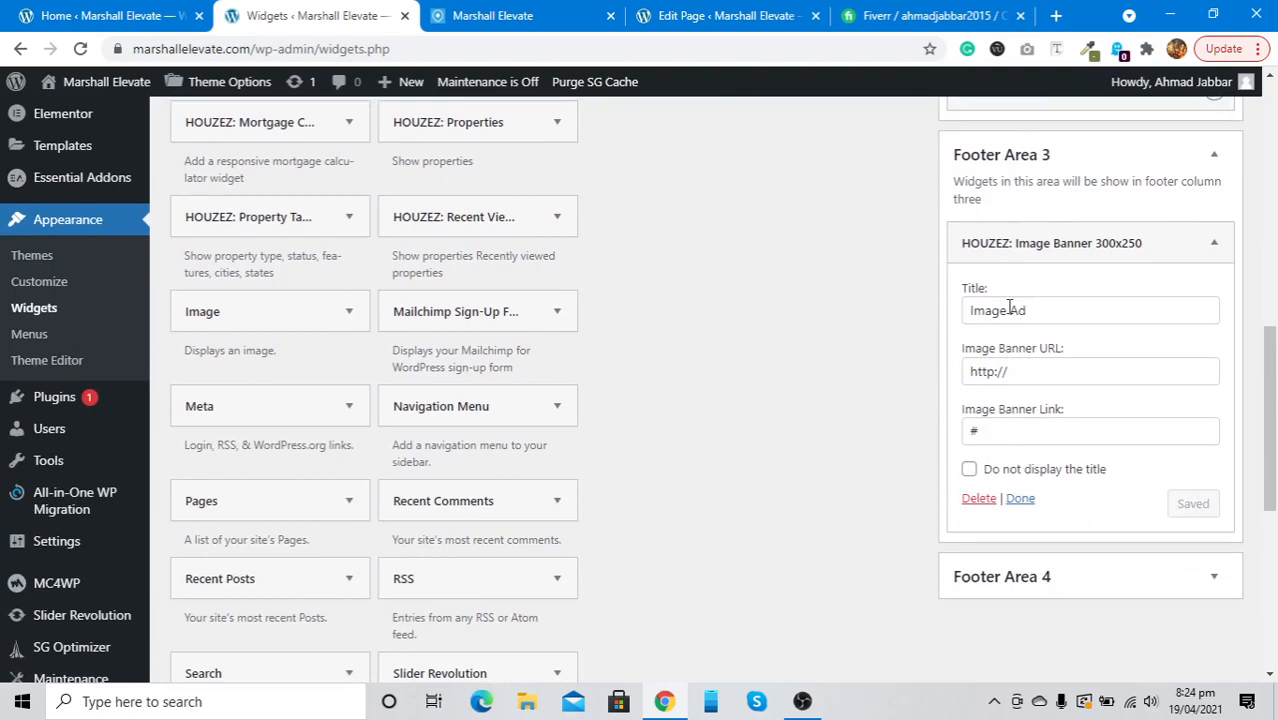
pyautogui.click(990, 500)
# Step: Find the standard Image widget among the available widgets and add it to Footer Area 3
pyautogui.scroll(5, 562, 433)
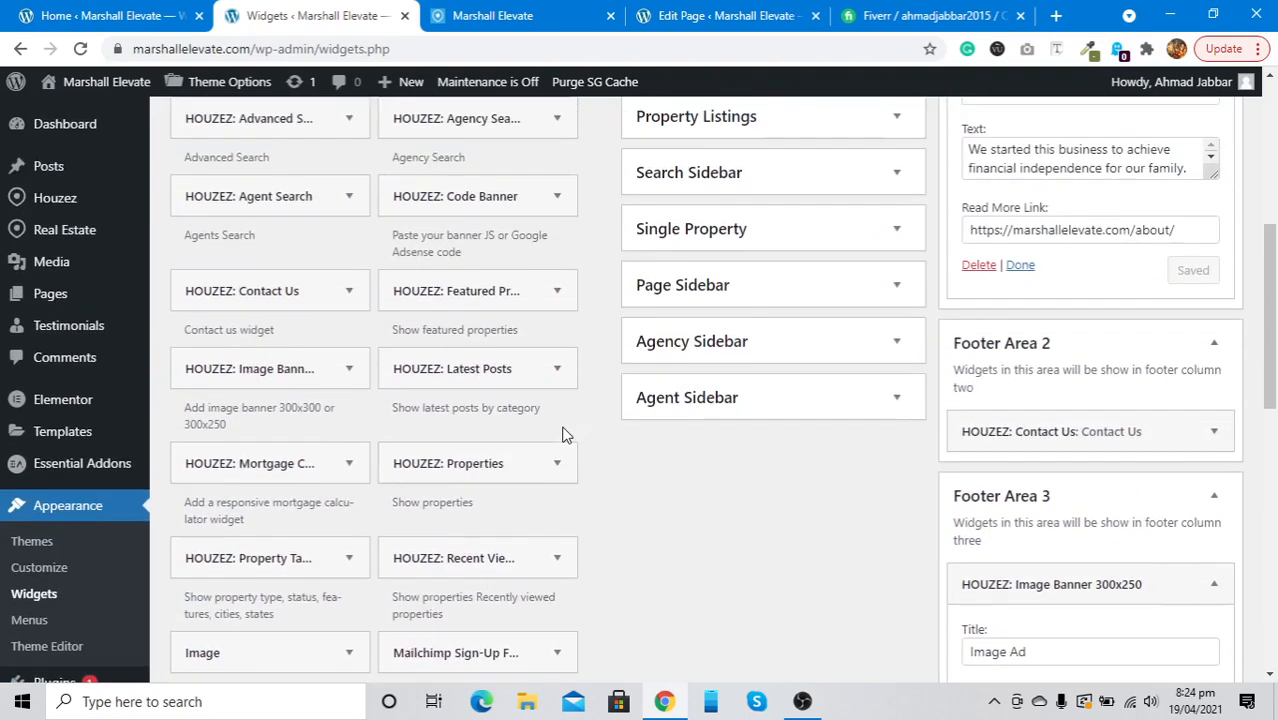
pyautogui.scroll(3, 562, 433)
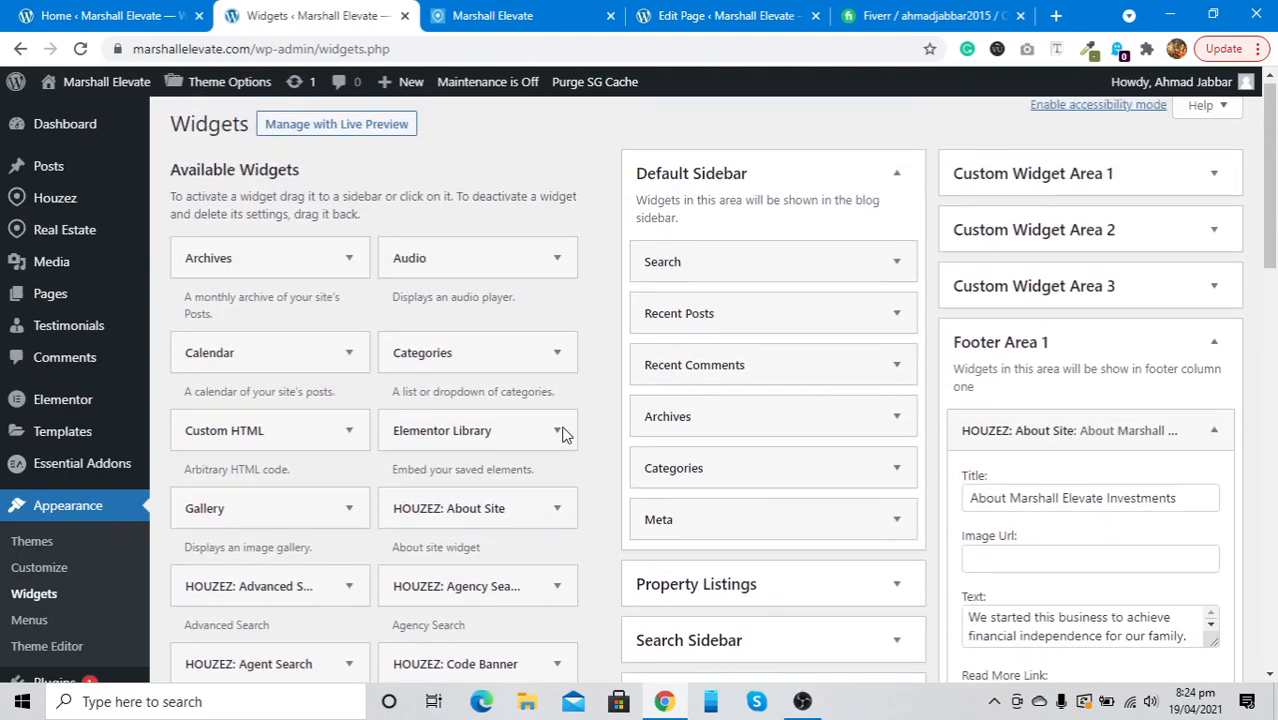
pyautogui.scroll(-2, 562, 430)
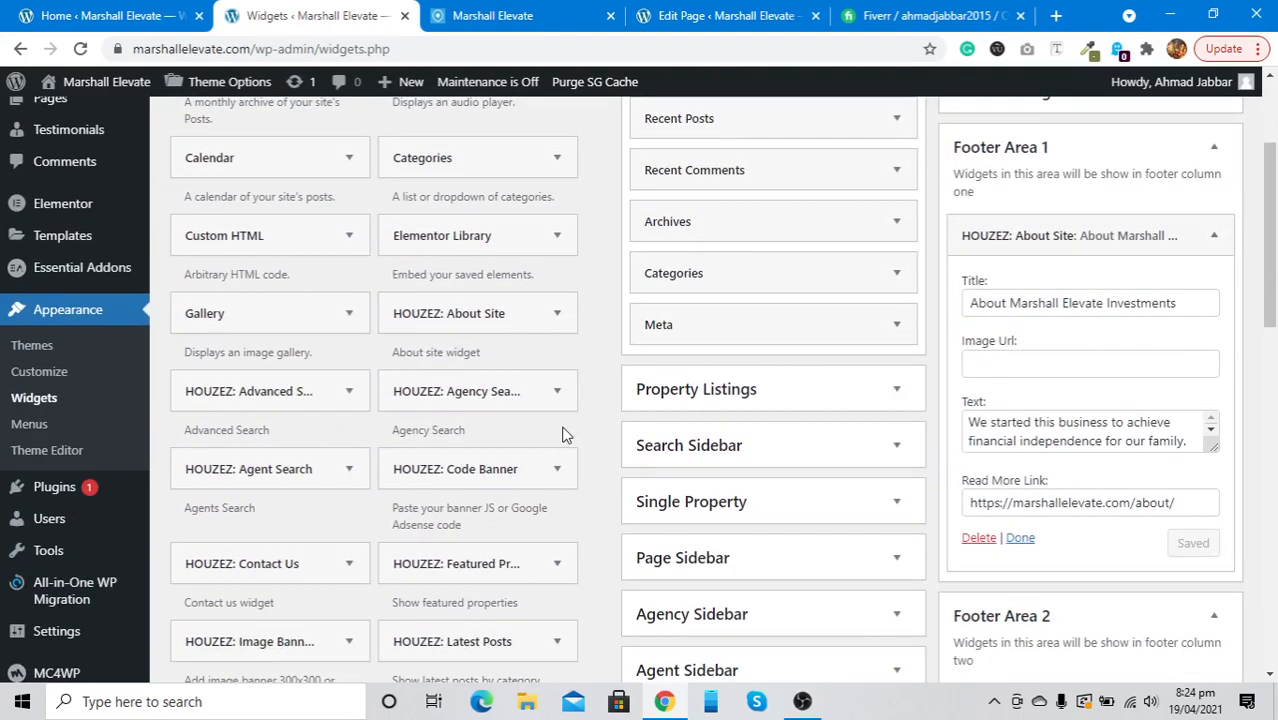
pyautogui.scroll(-2, 562, 433)
pyautogui.scroll(-1, 563, 433)
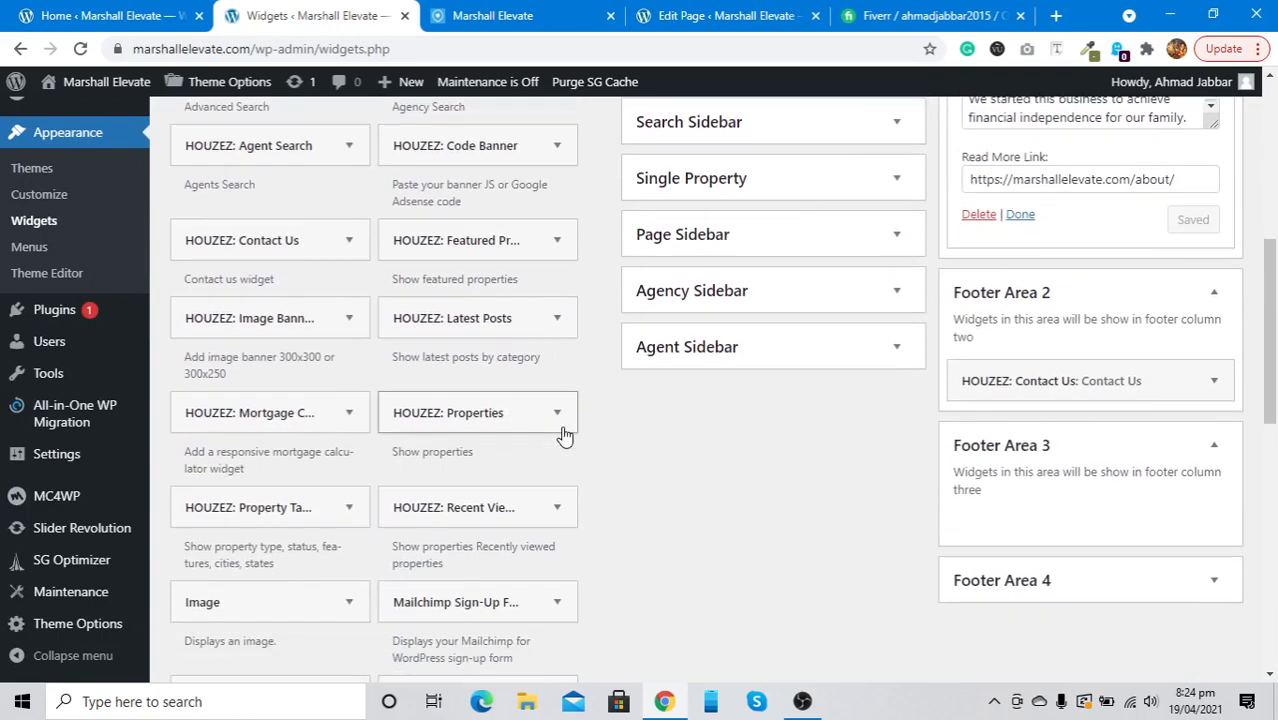
pyautogui.scroll(-1, 563, 433)
pyautogui.click(349, 533)
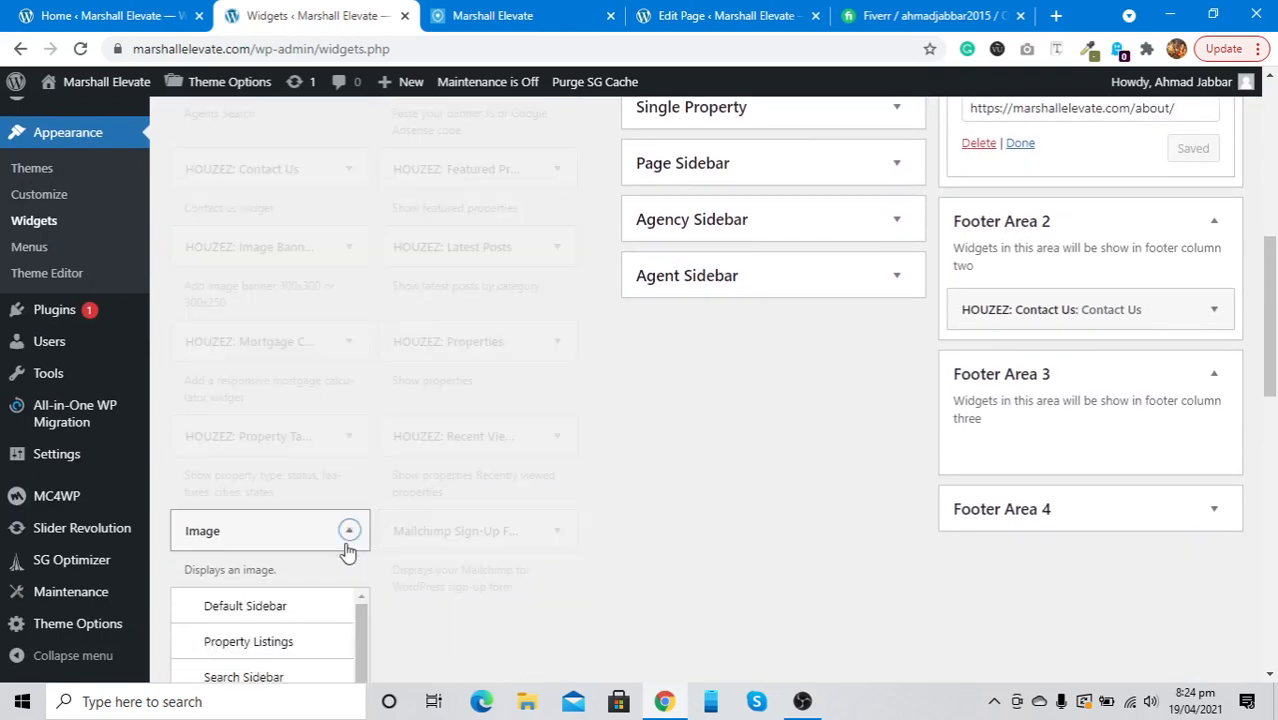
pyautogui.scroll(-5, 345, 551)
pyautogui.scroll(-2, 300, 335)
pyautogui.click(268, 338)
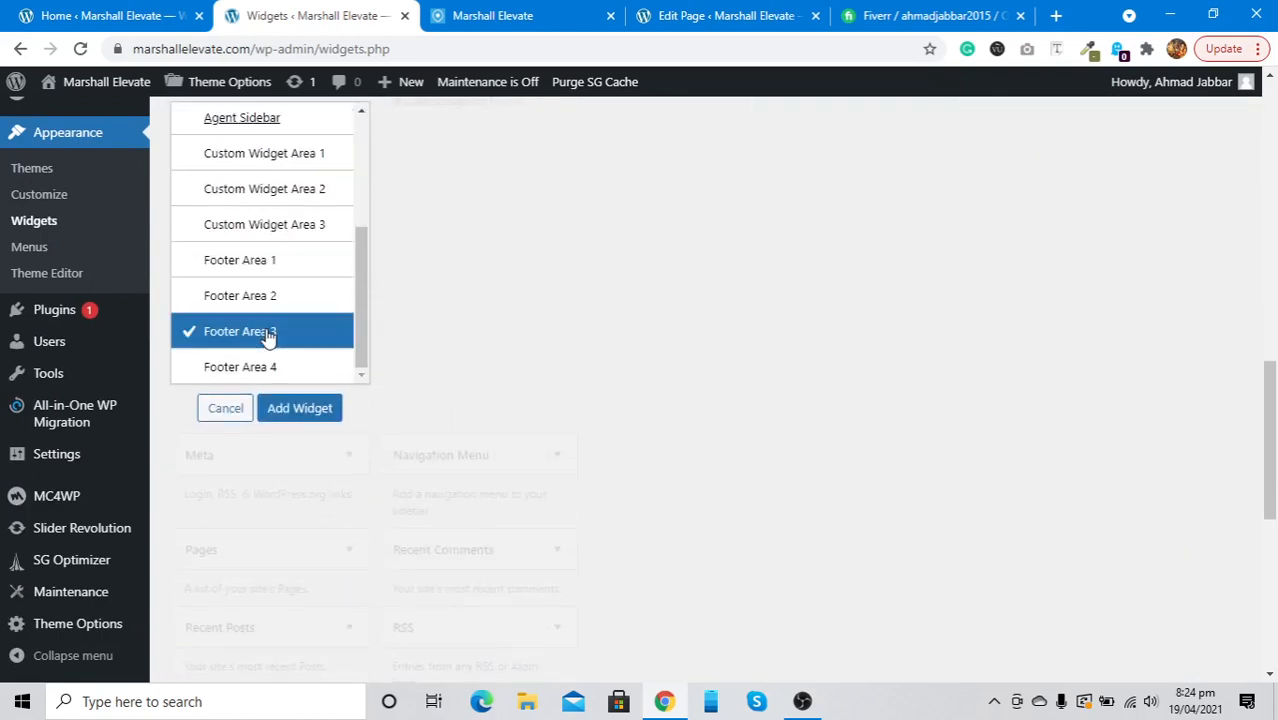
pyautogui.click(299, 409)
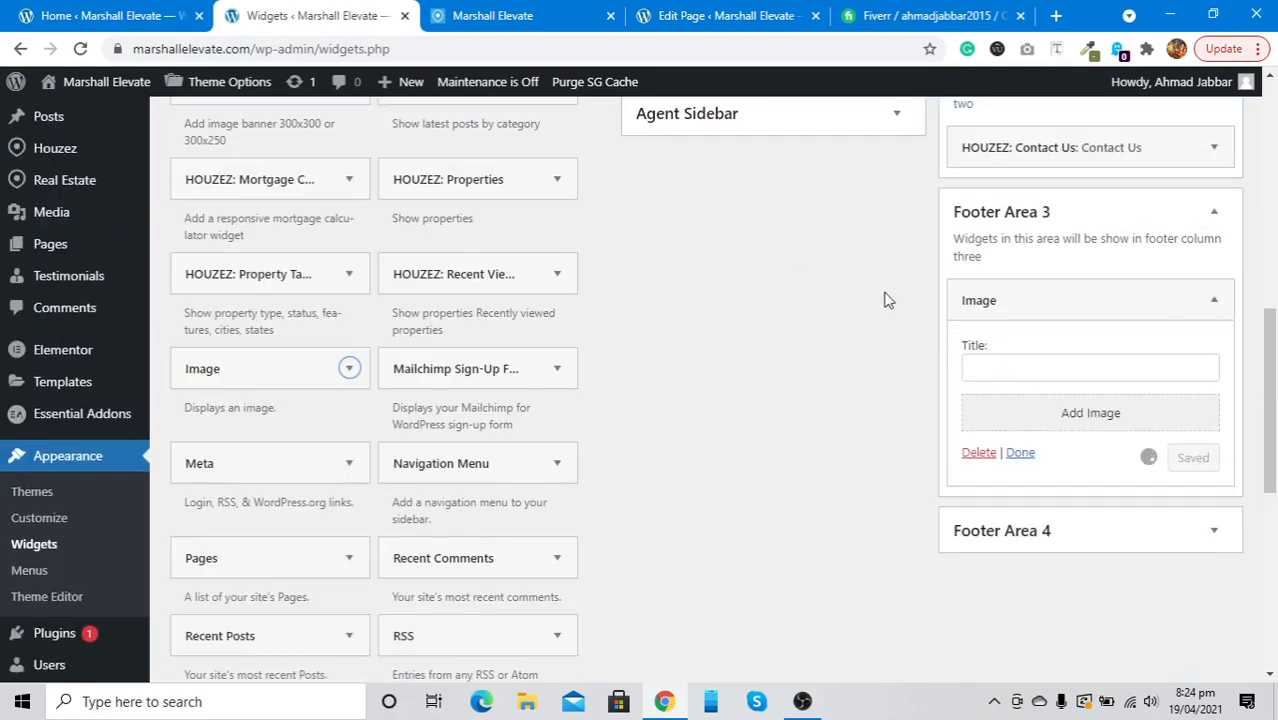
# Step: View the Image widget's media library without choosing an image, and delete the widget from Footer Area 3
pyautogui.click(977, 364)
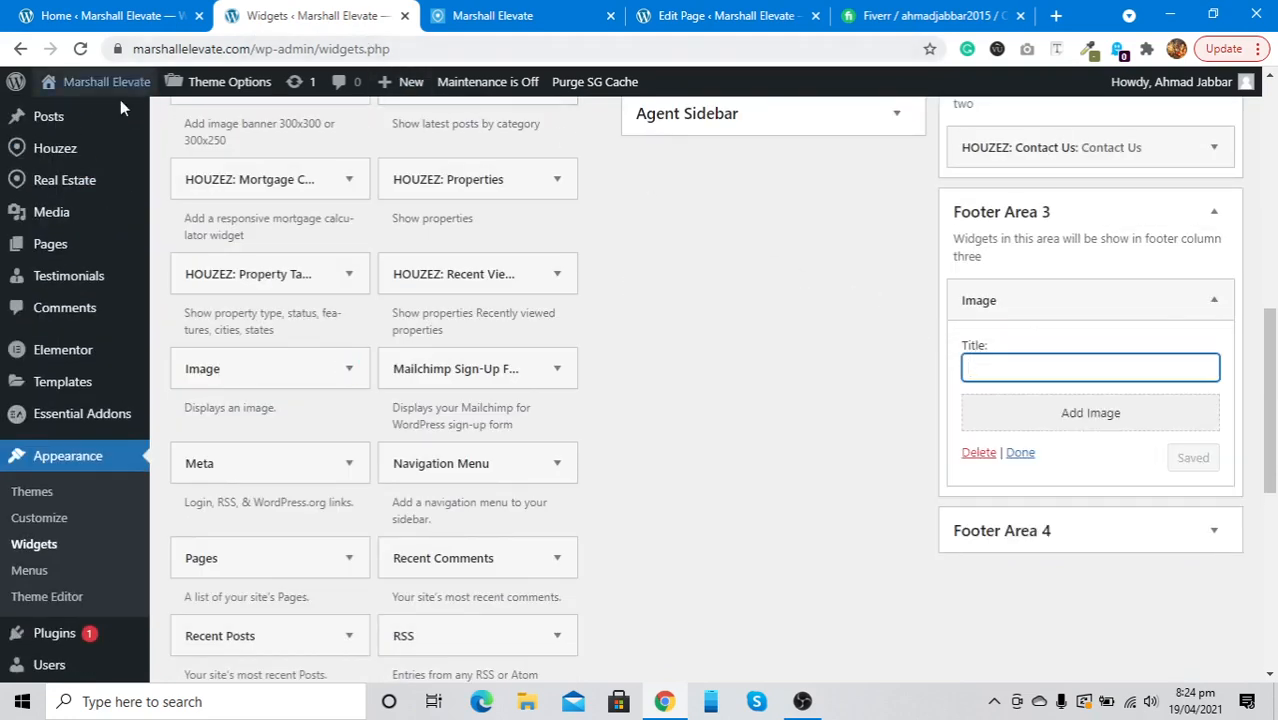
pyautogui.click(1046, 416)
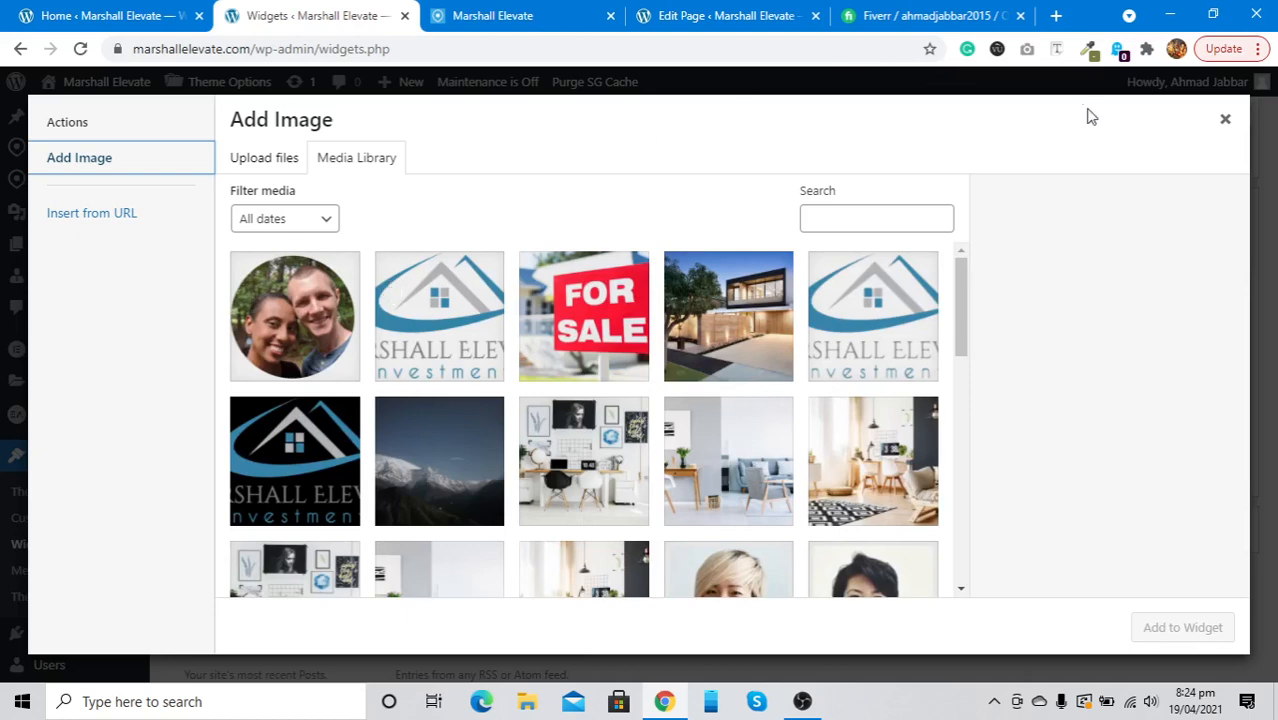
pyautogui.click(1225, 120)
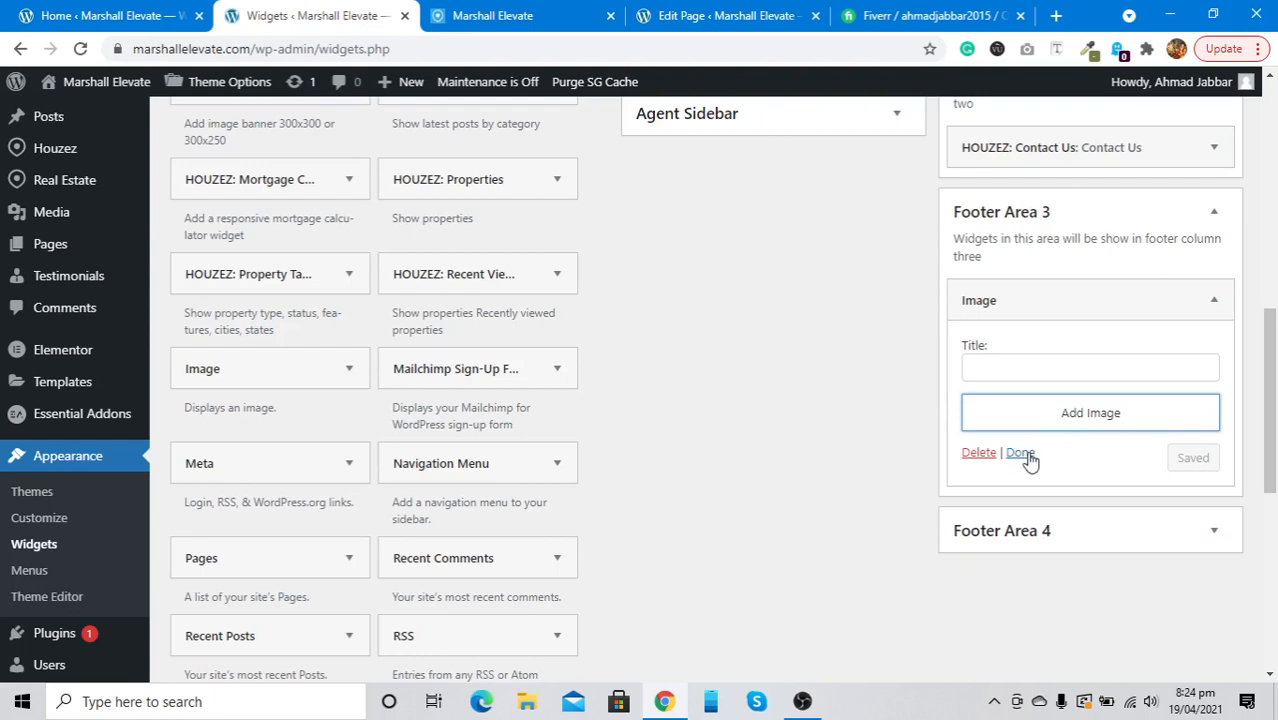
pyautogui.click(972, 461)
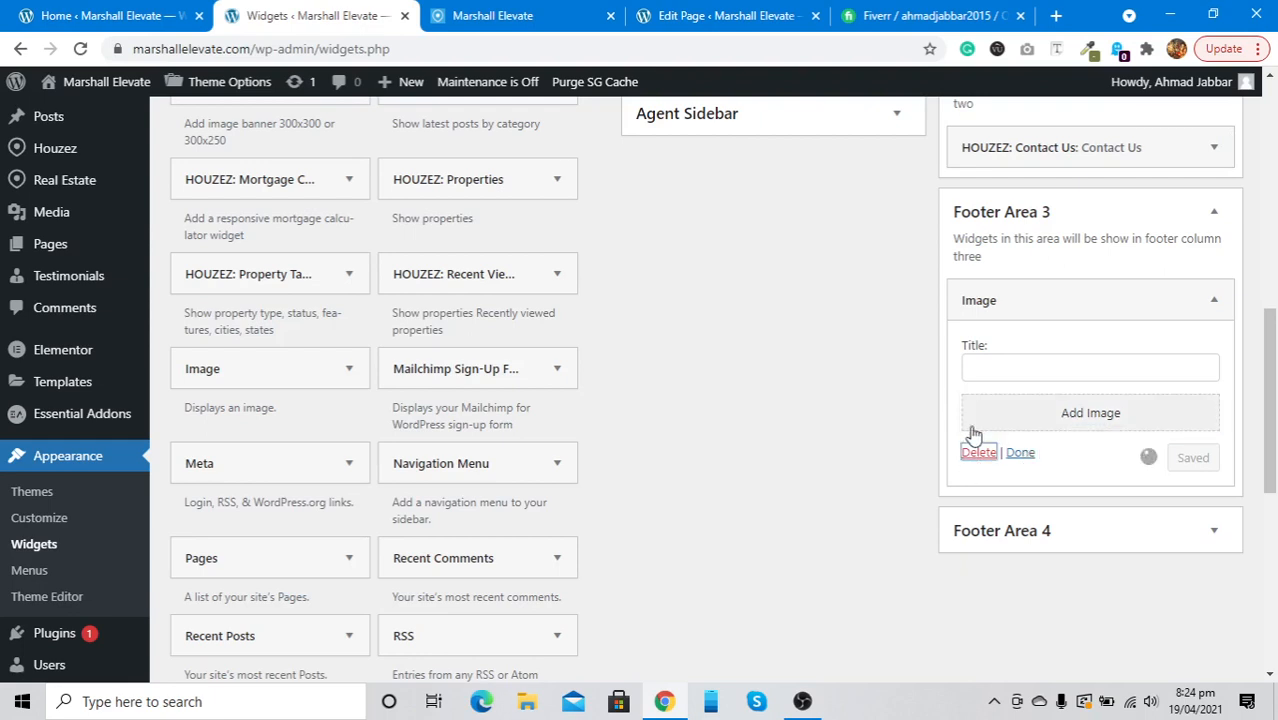
# Step: Review the live homepage's footer with its social links and the contact details in its header
pyautogui.click(474, 18)
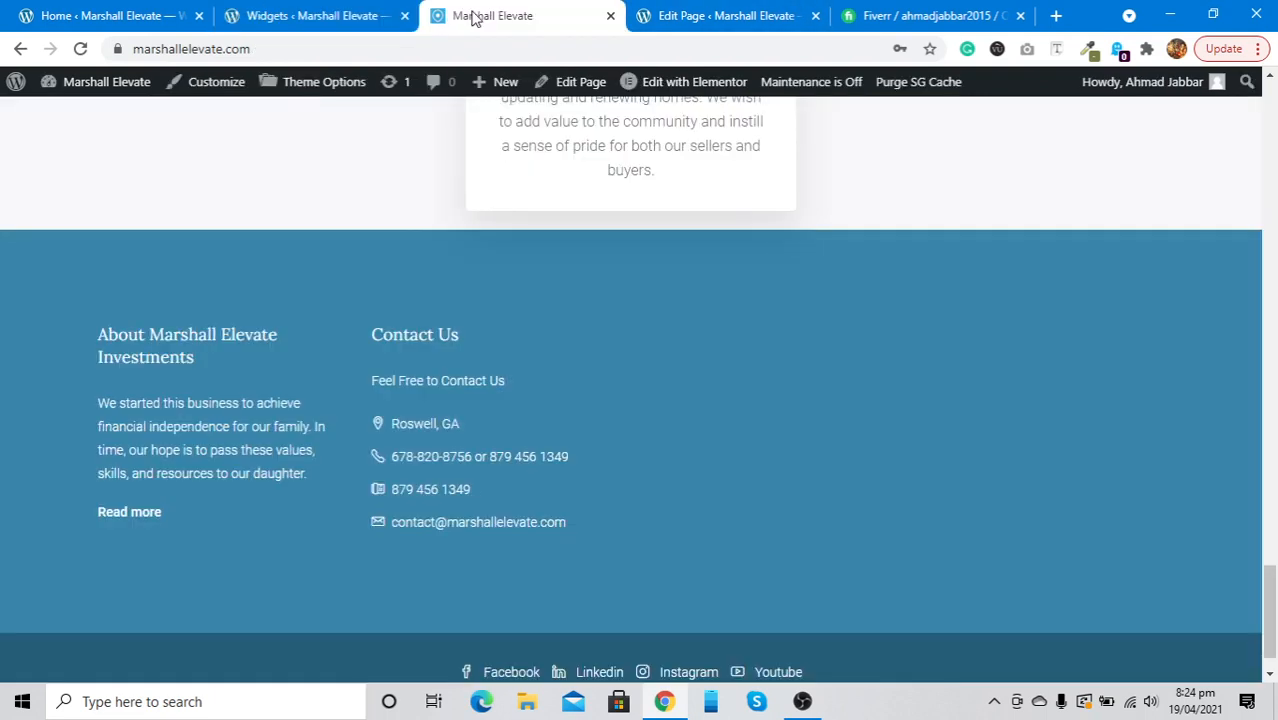
pyautogui.scroll(-1, 478, 420)
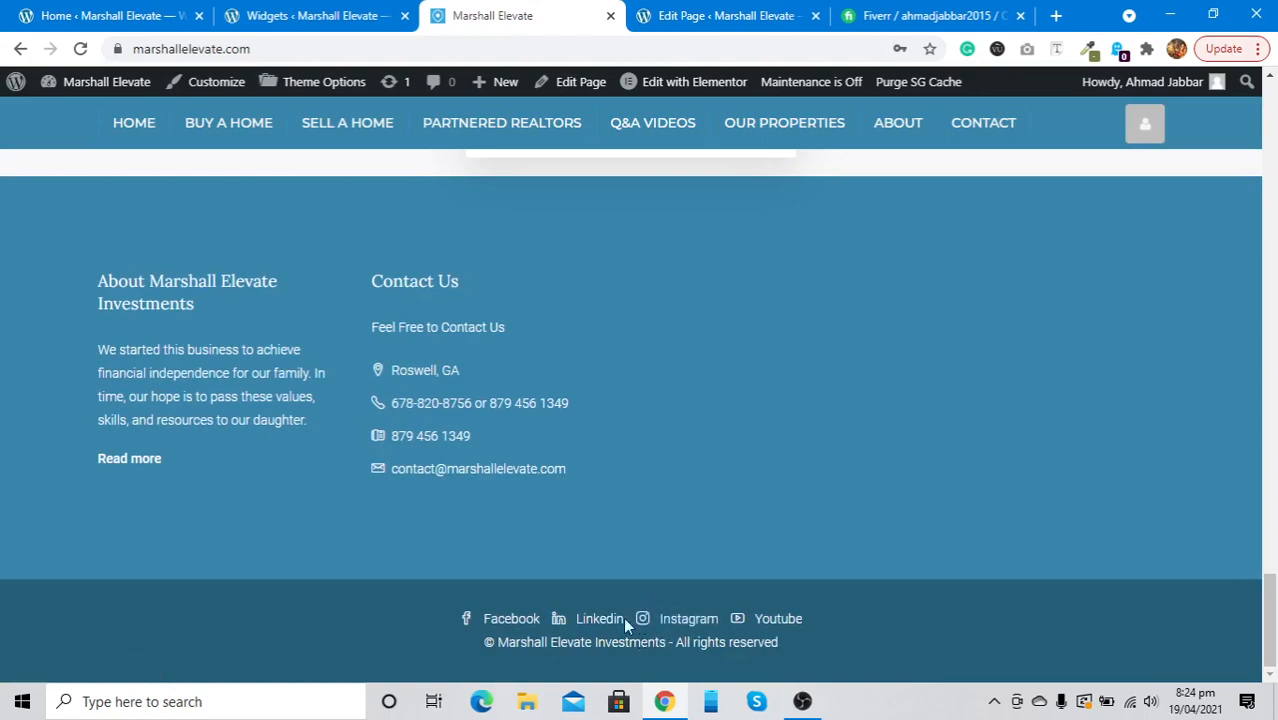
pyautogui.scroll(15, 552, 499)
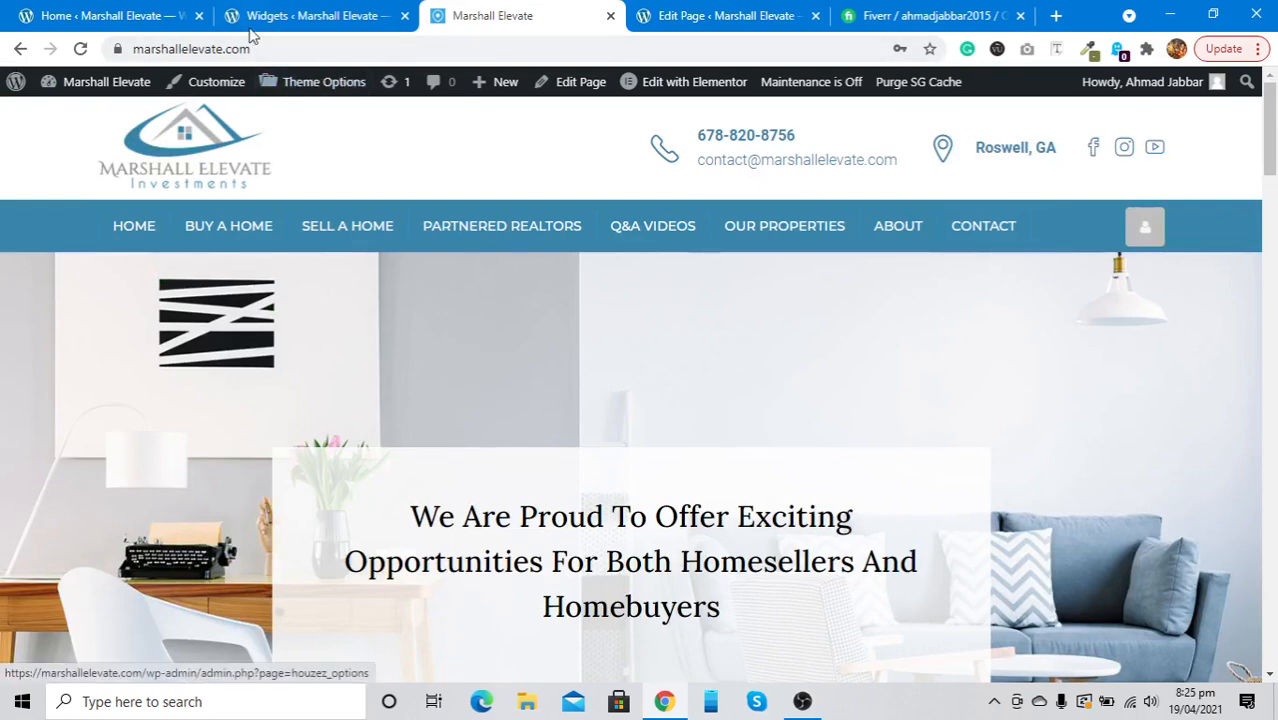
# Step: Return to the WordPress dashboard and open the Houzez Theme Options
pyautogui.click(250, 32)
pyautogui.scroll(5, 50, 165)
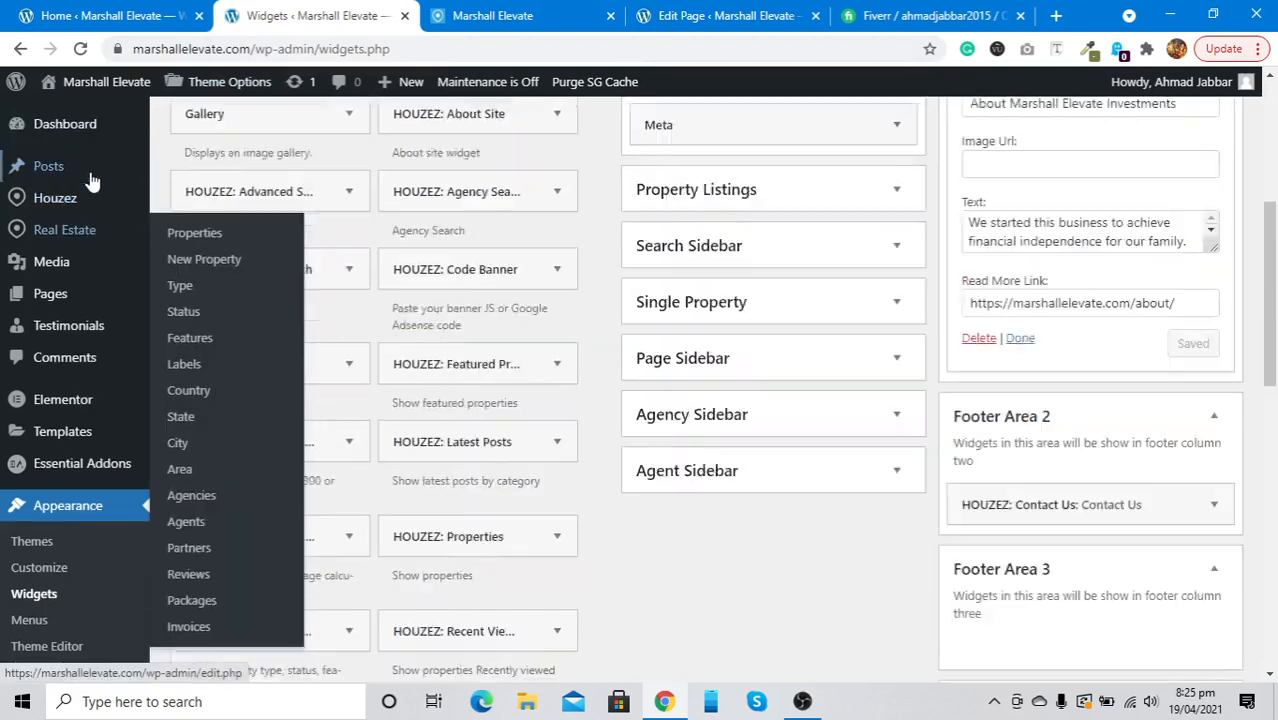
pyautogui.click(45, 130)
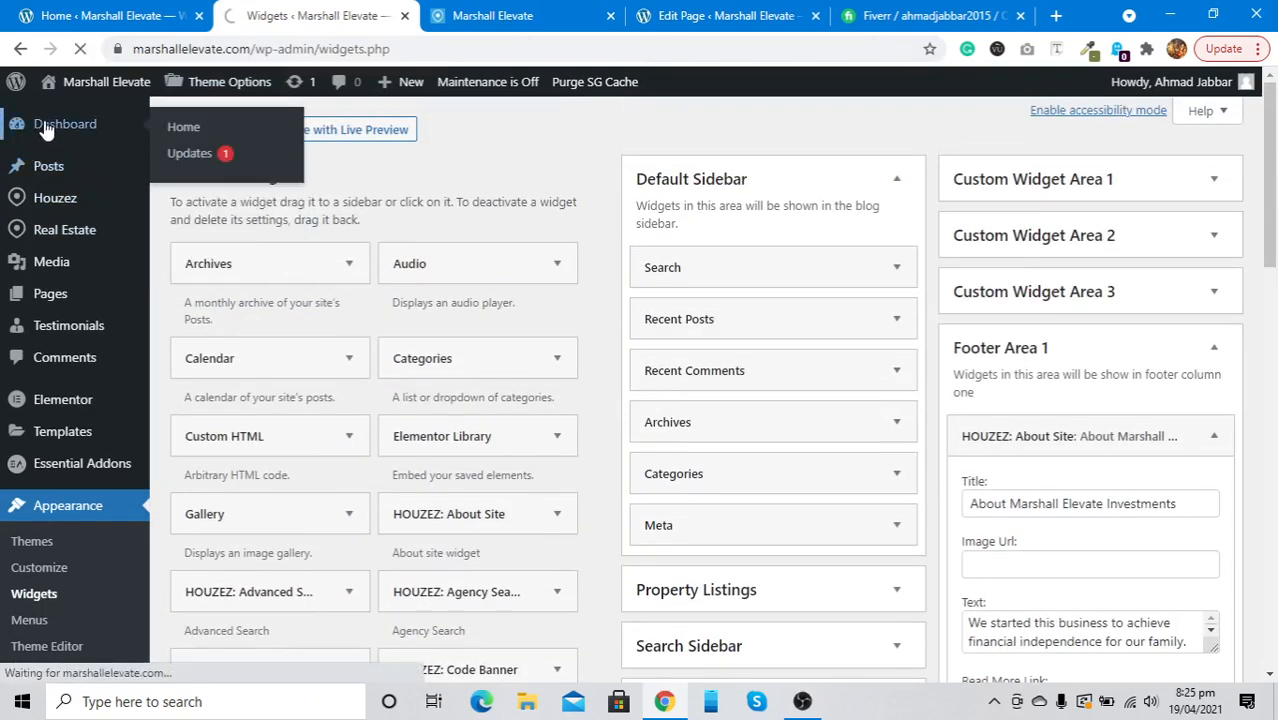
pyautogui.moveTo(207, 90)
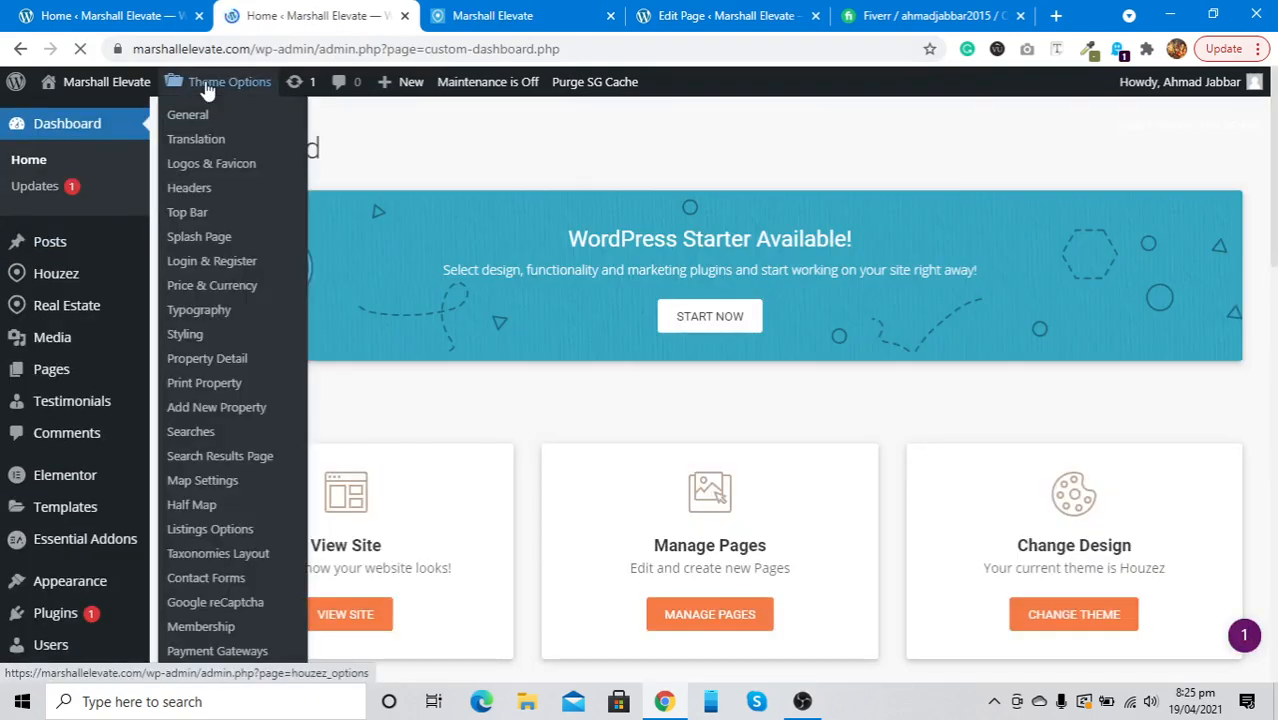
pyautogui.scroll(-3, 10, 440)
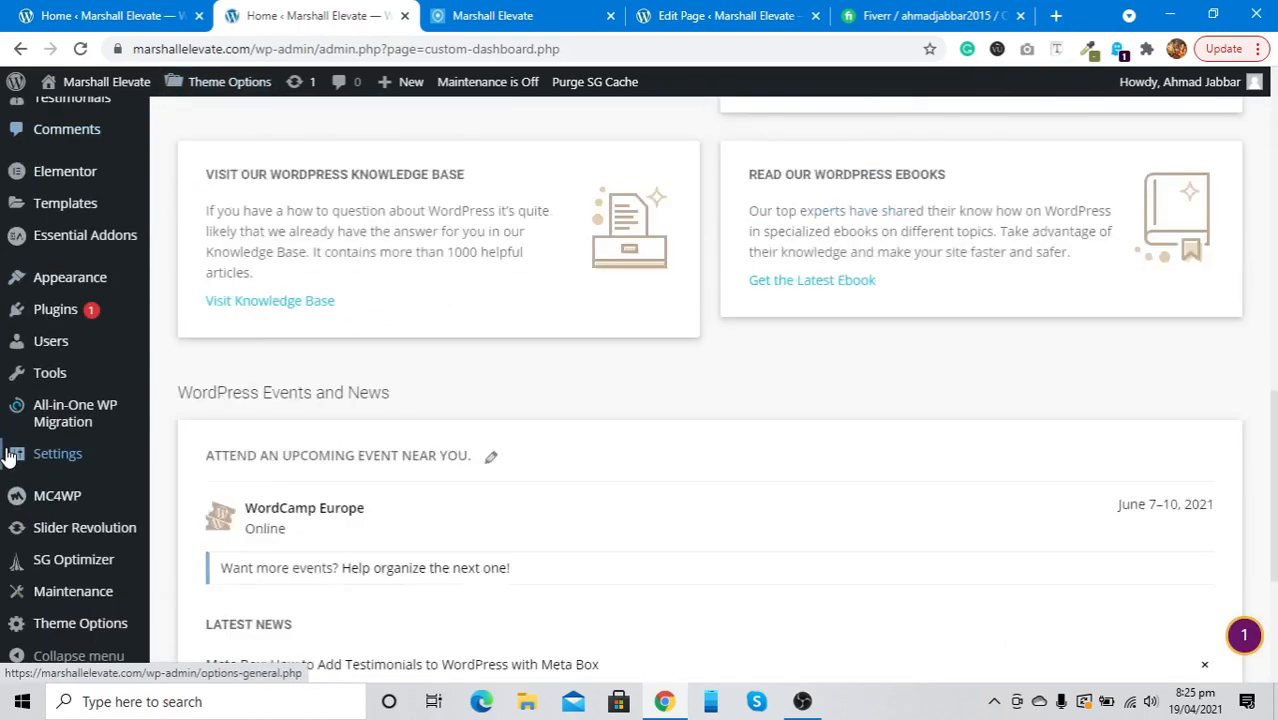
pyautogui.scroll(-3, 10, 455)
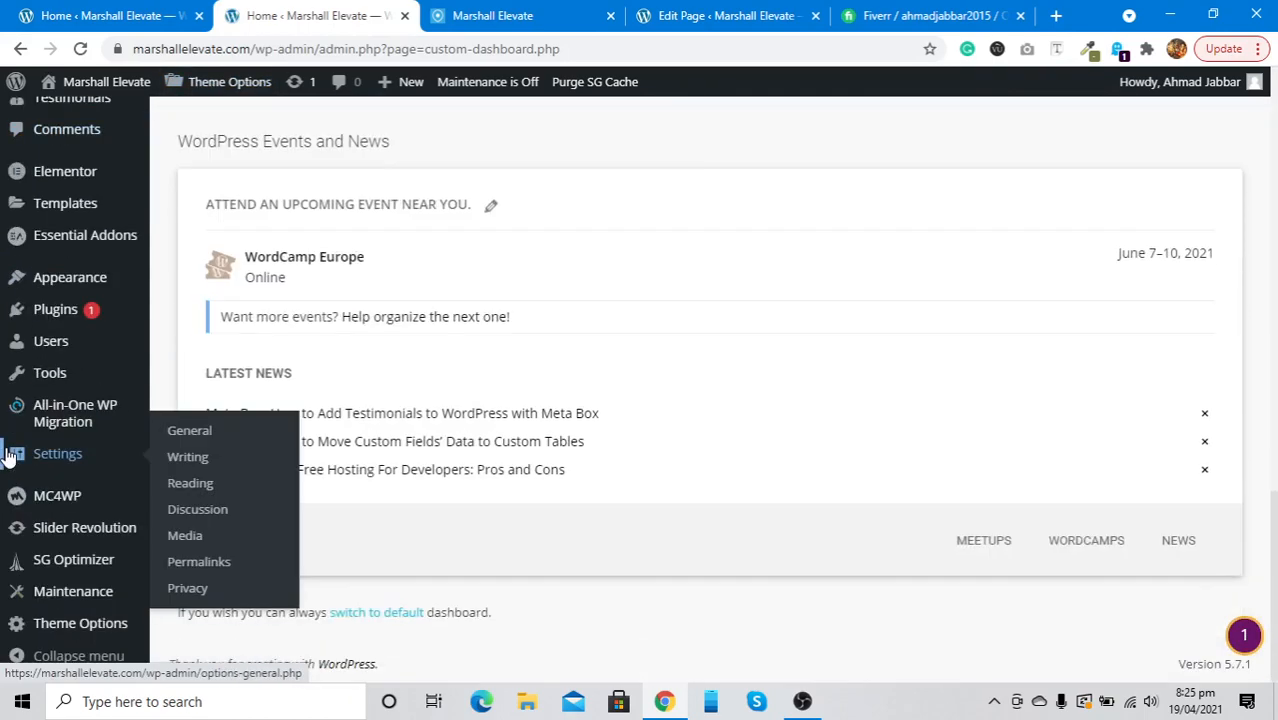
pyautogui.click(31, 627)
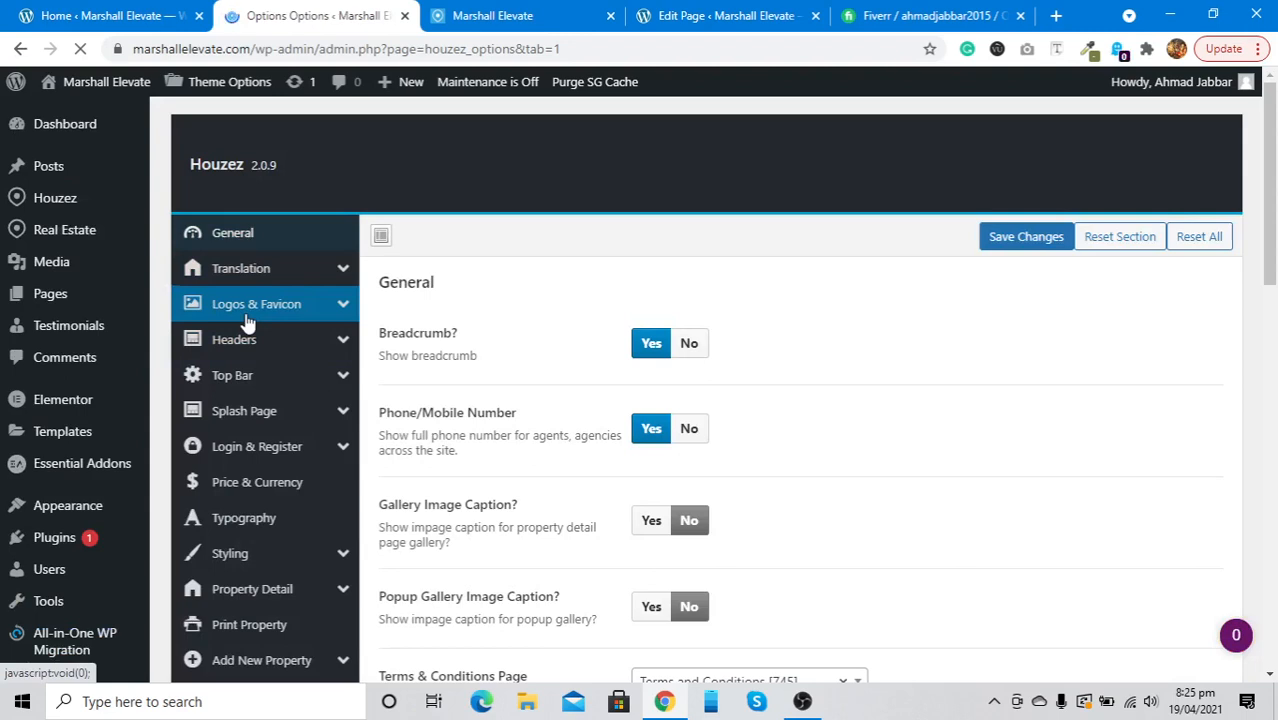
# Step: Under Logos & Favicon, replace the Mobile Logo with logo6trans-2.png from the media library
pyautogui.scroll(-1, 248, 322)
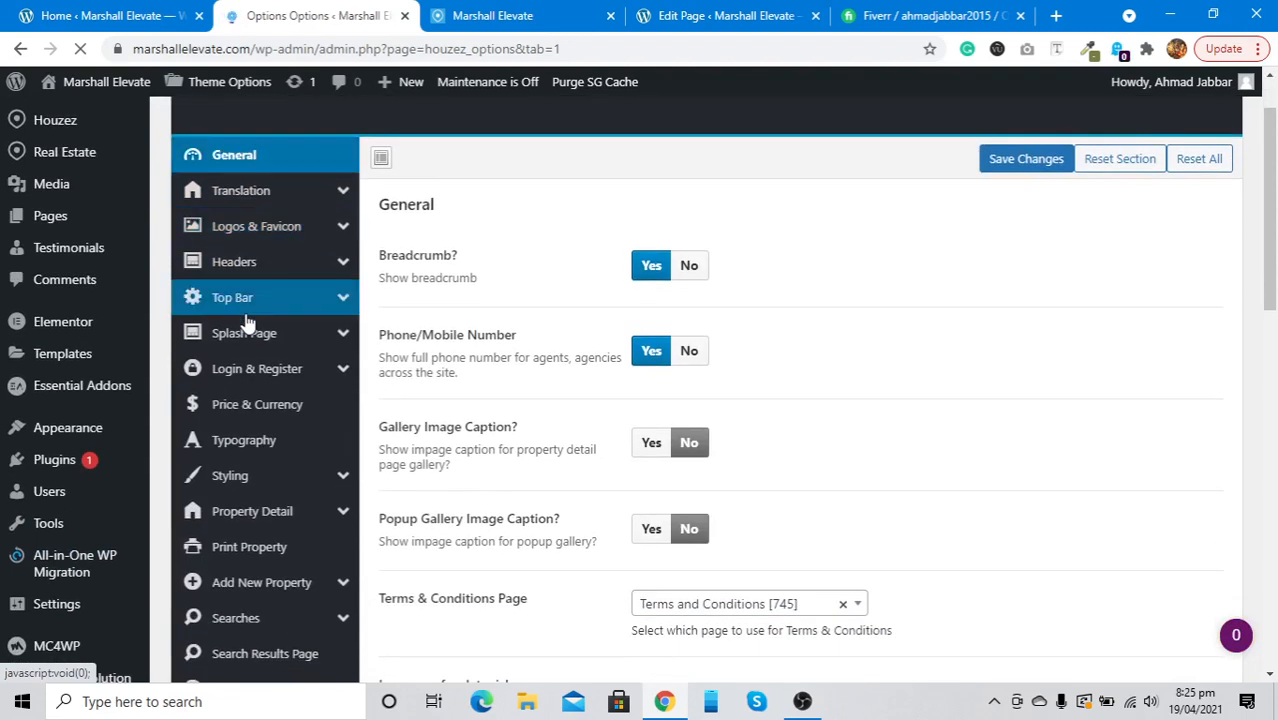
pyautogui.click(248, 236)
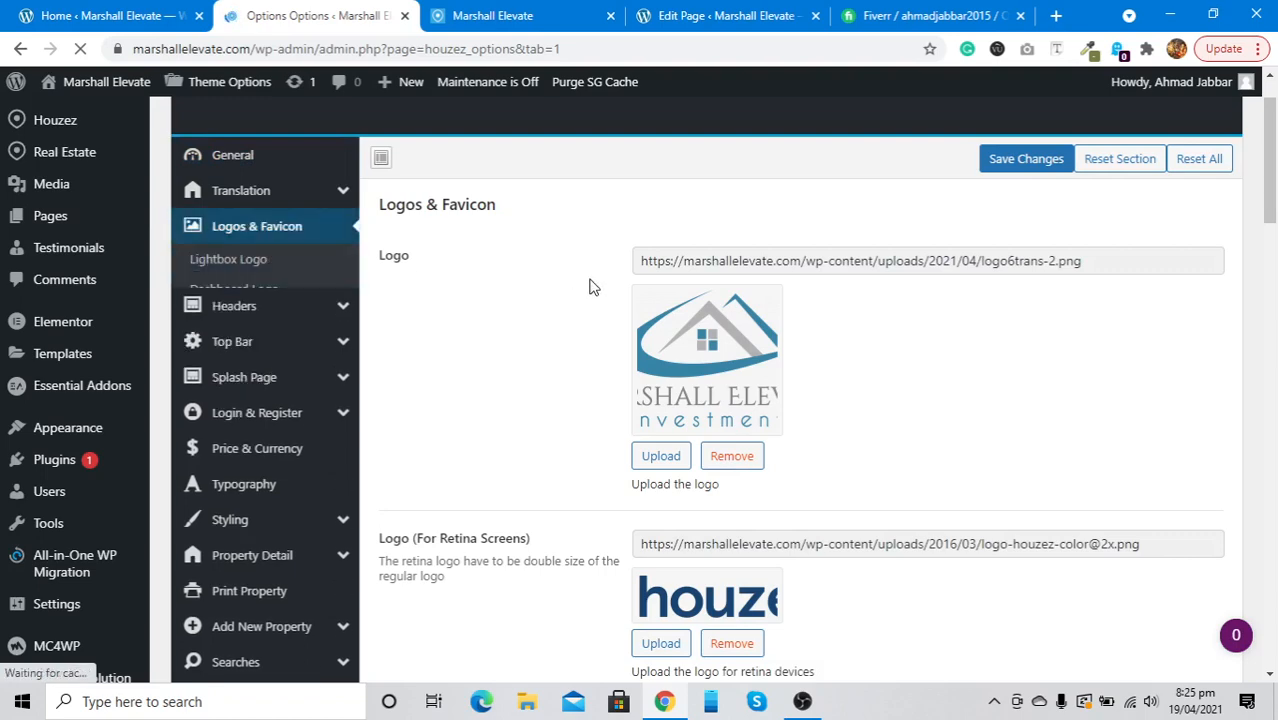
pyautogui.scroll(-3, 590, 287)
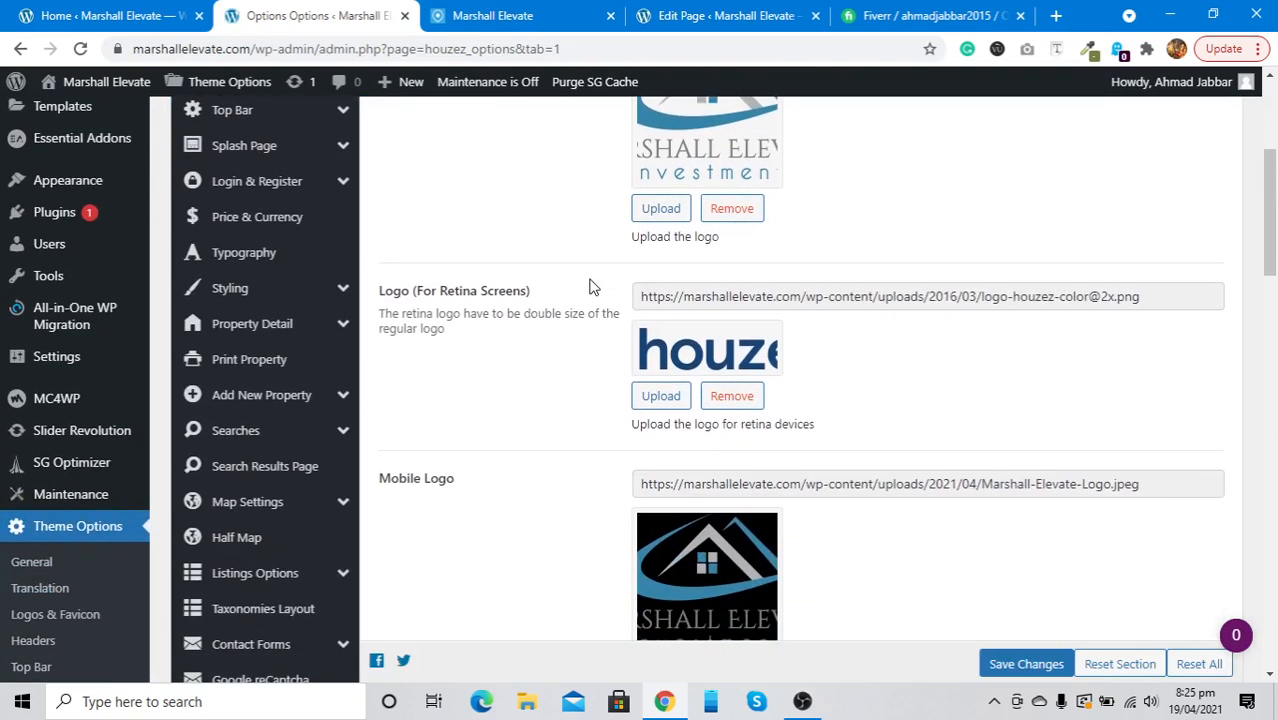
pyautogui.scroll(2, 590, 287)
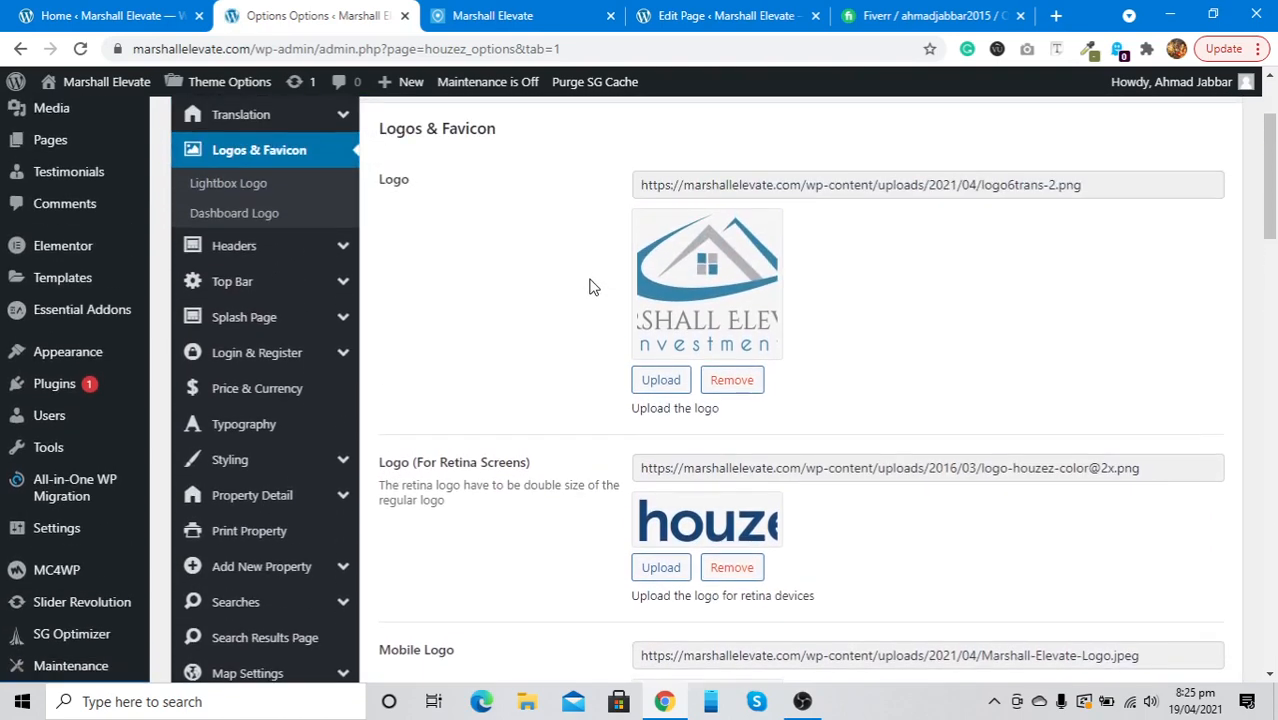
pyautogui.scroll(-3, 592, 286)
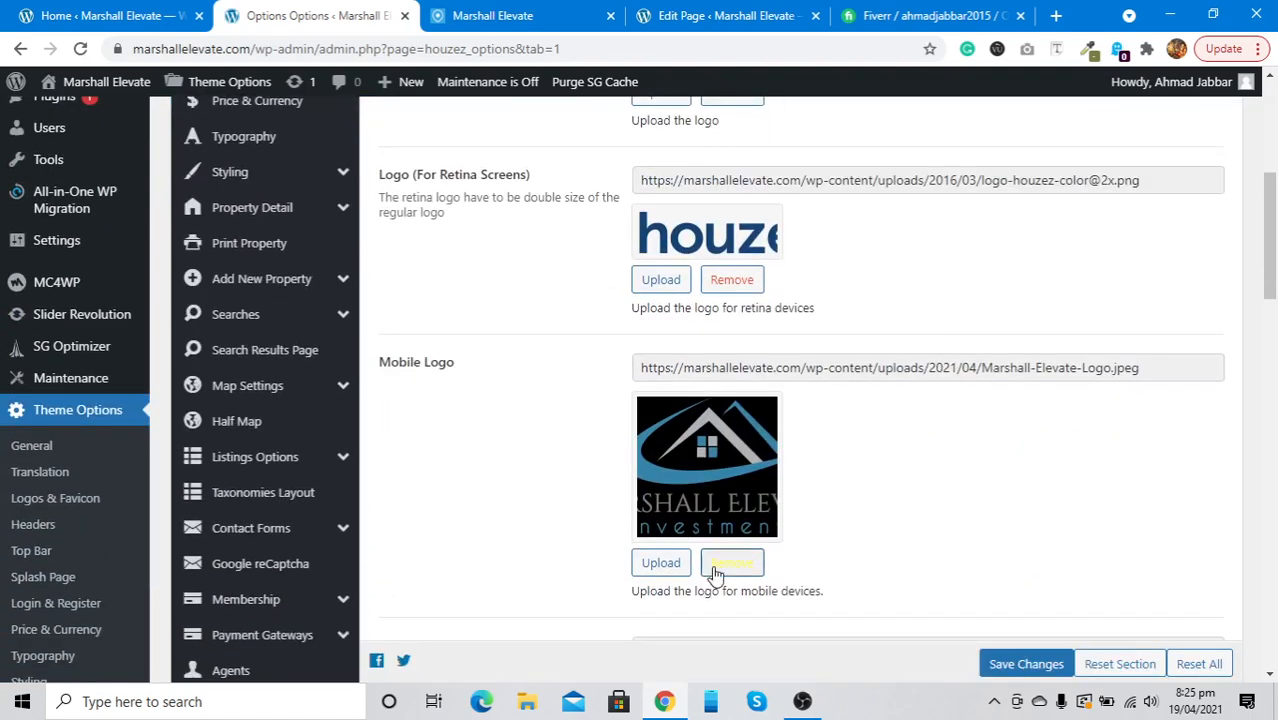
pyautogui.click(661, 563)
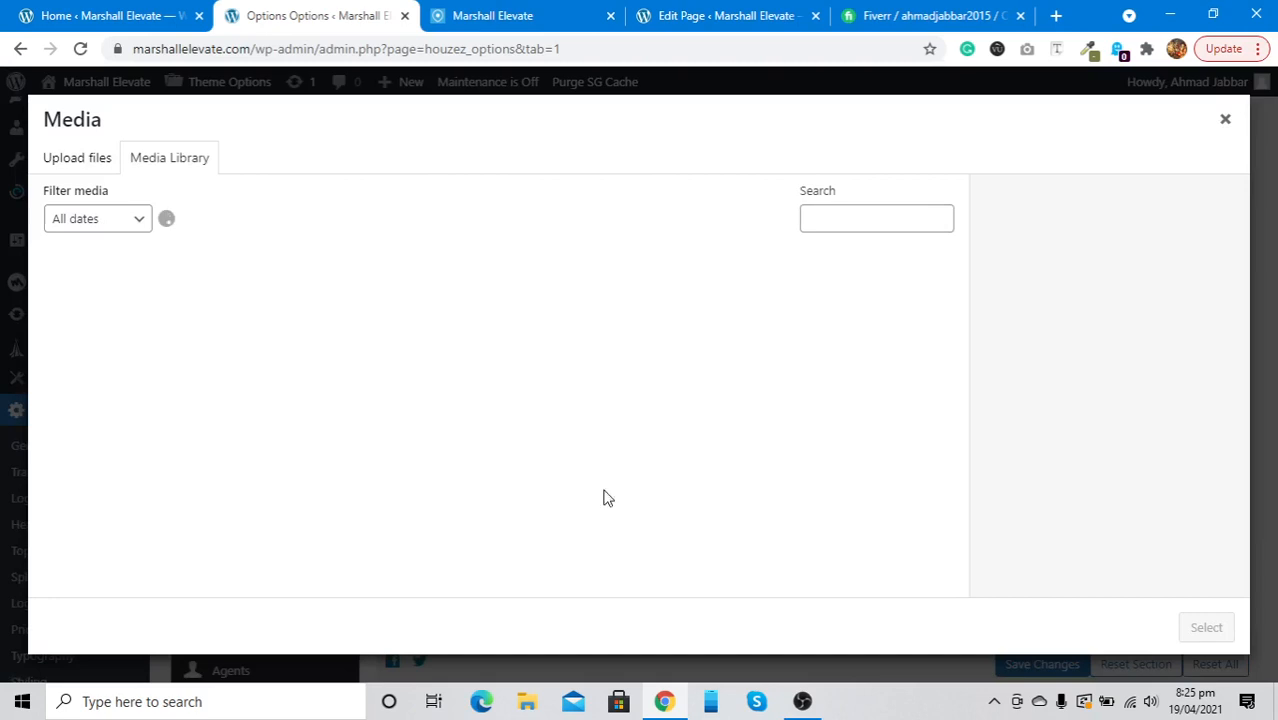
pyautogui.click(280, 258)
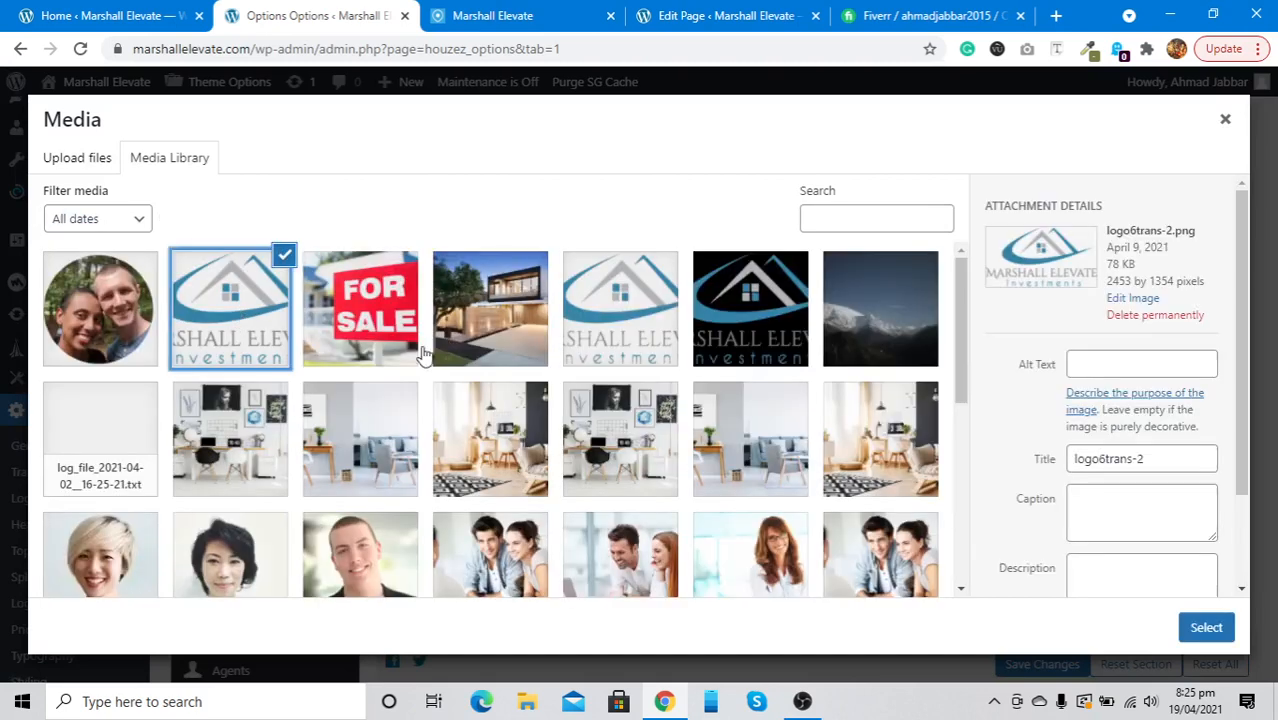
pyautogui.click(1192, 628)
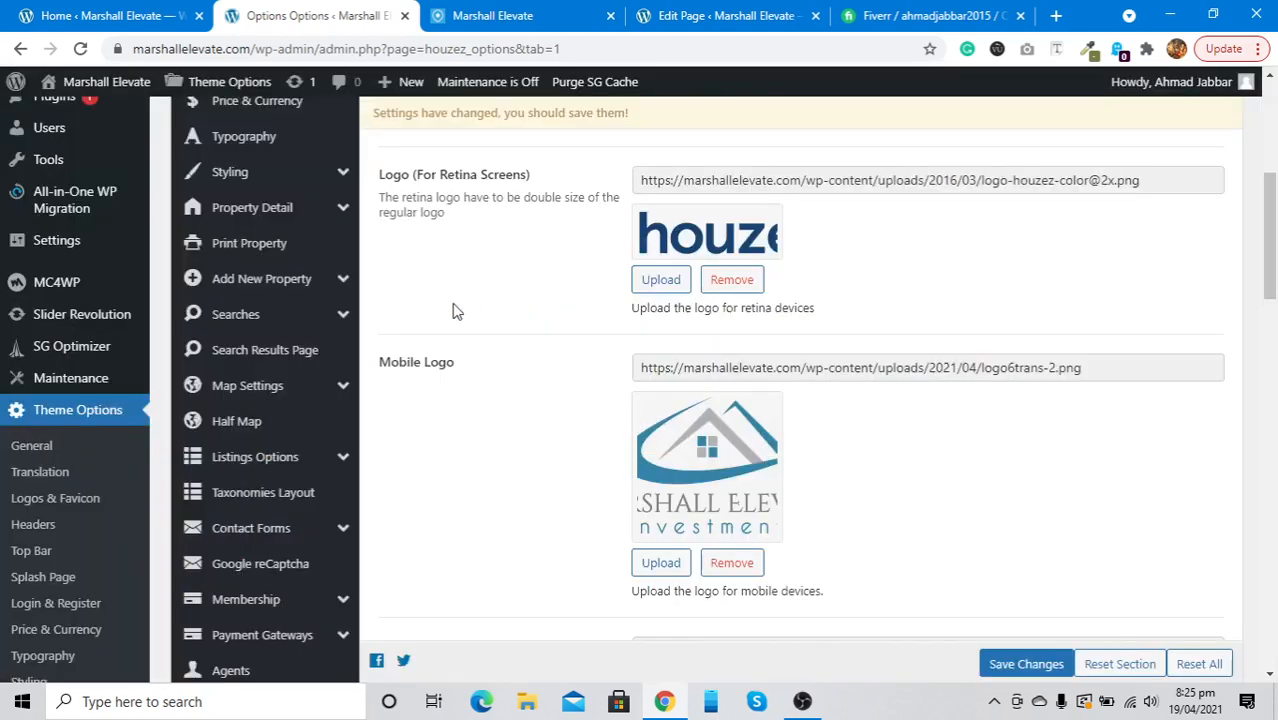
# Step: Remove the image set for Logo (For Retina Screens) without choosing a replacement
pyautogui.click(661, 281)
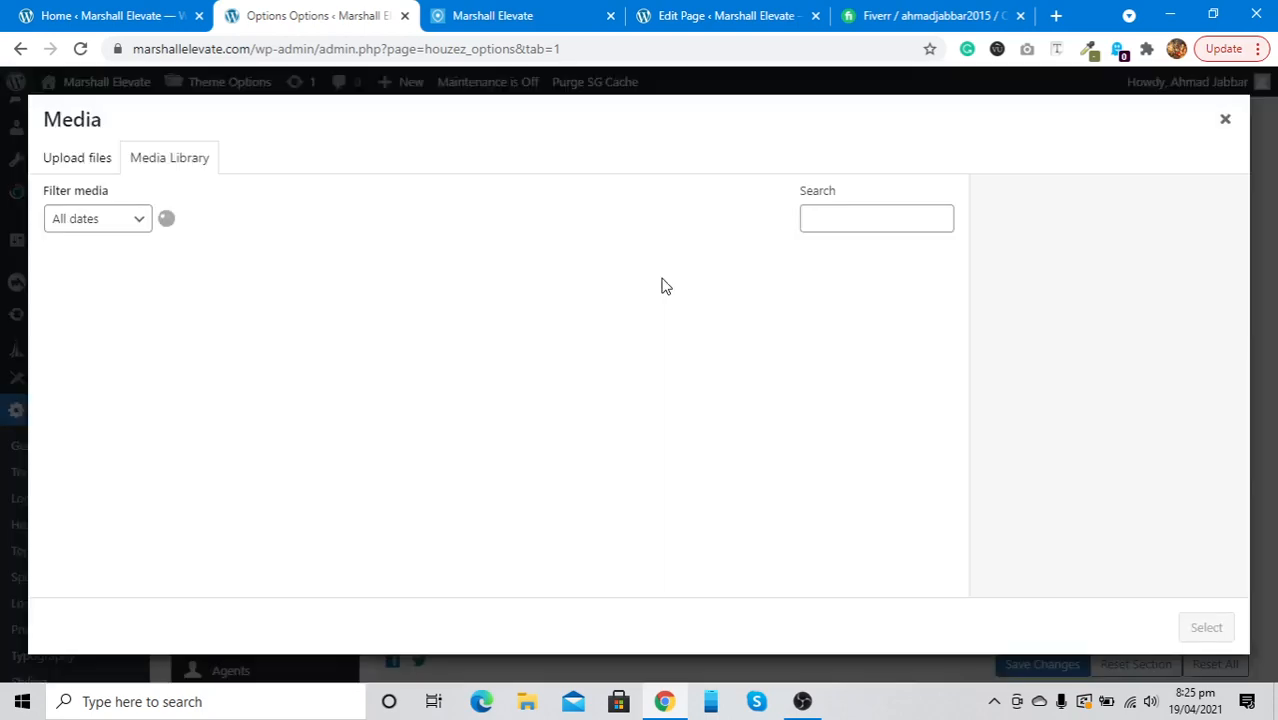
pyautogui.click(1224, 122)
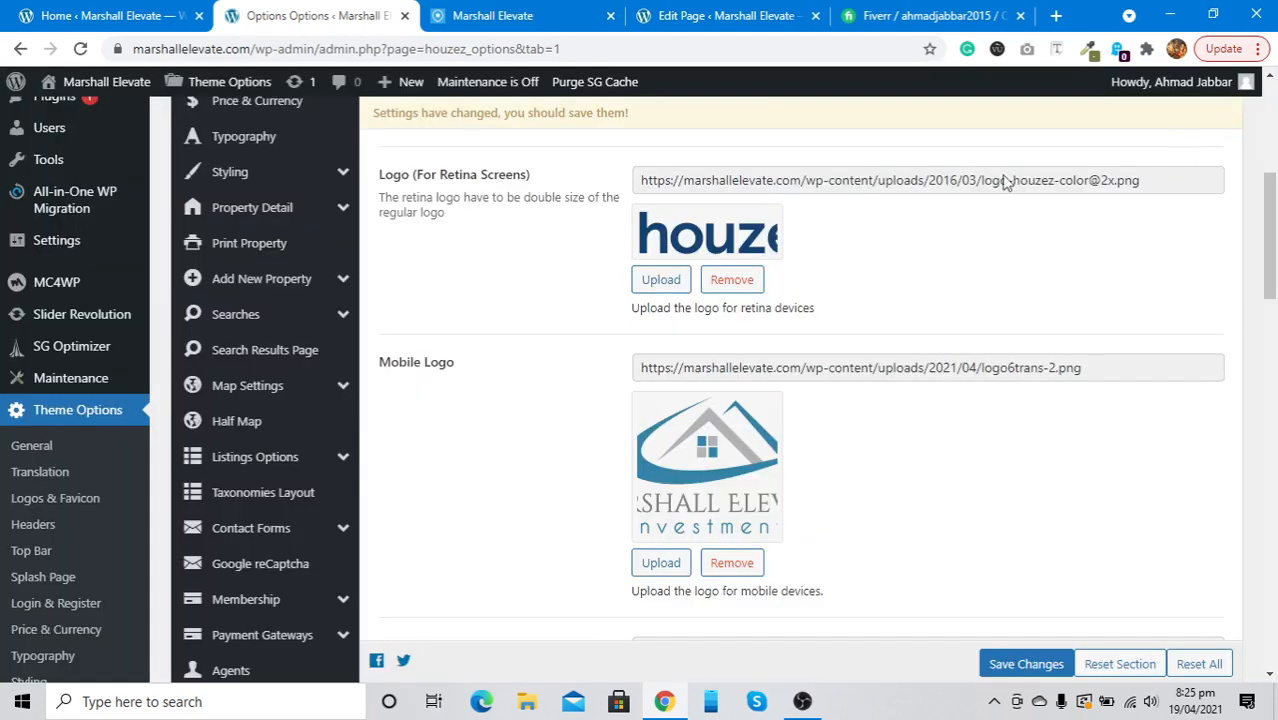
pyautogui.click(716, 281)
# Step: Remove the Splash Page & Transparent Header Logo, its retina version and the Mobile Logo (For Retina Screens)
pyautogui.scroll(-10, 594, 438)
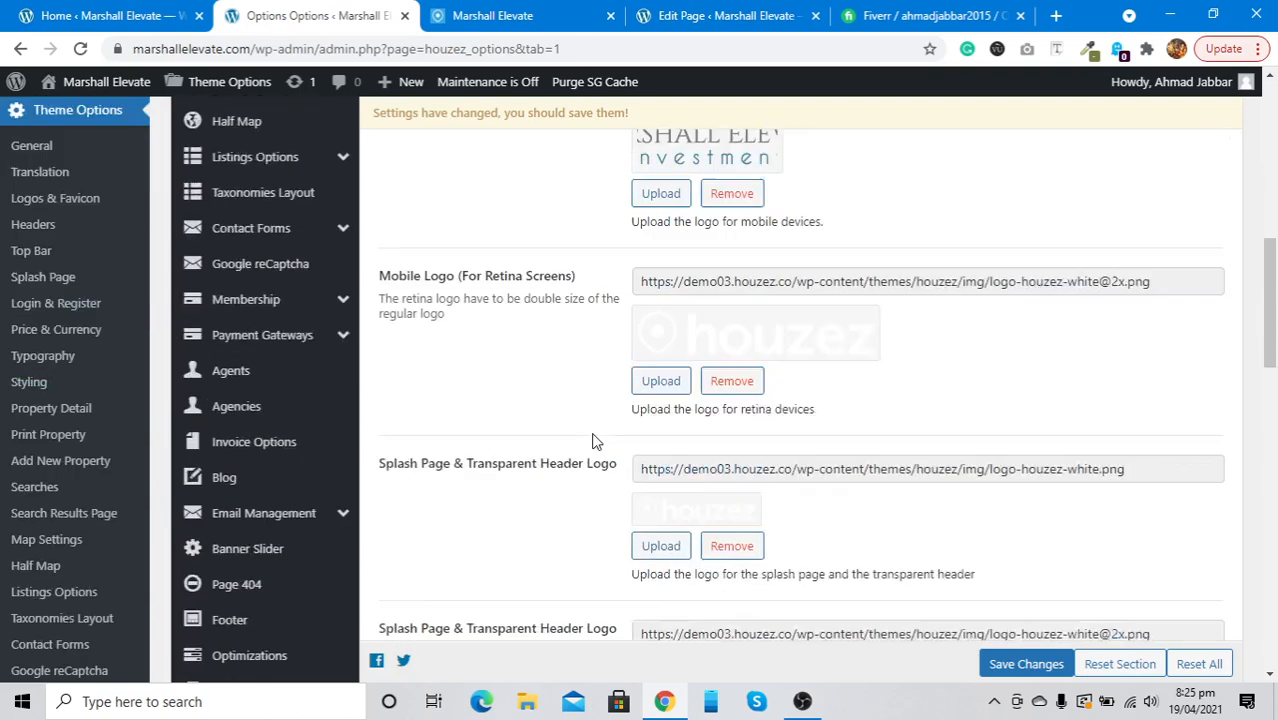
pyautogui.scroll(1, 594, 441)
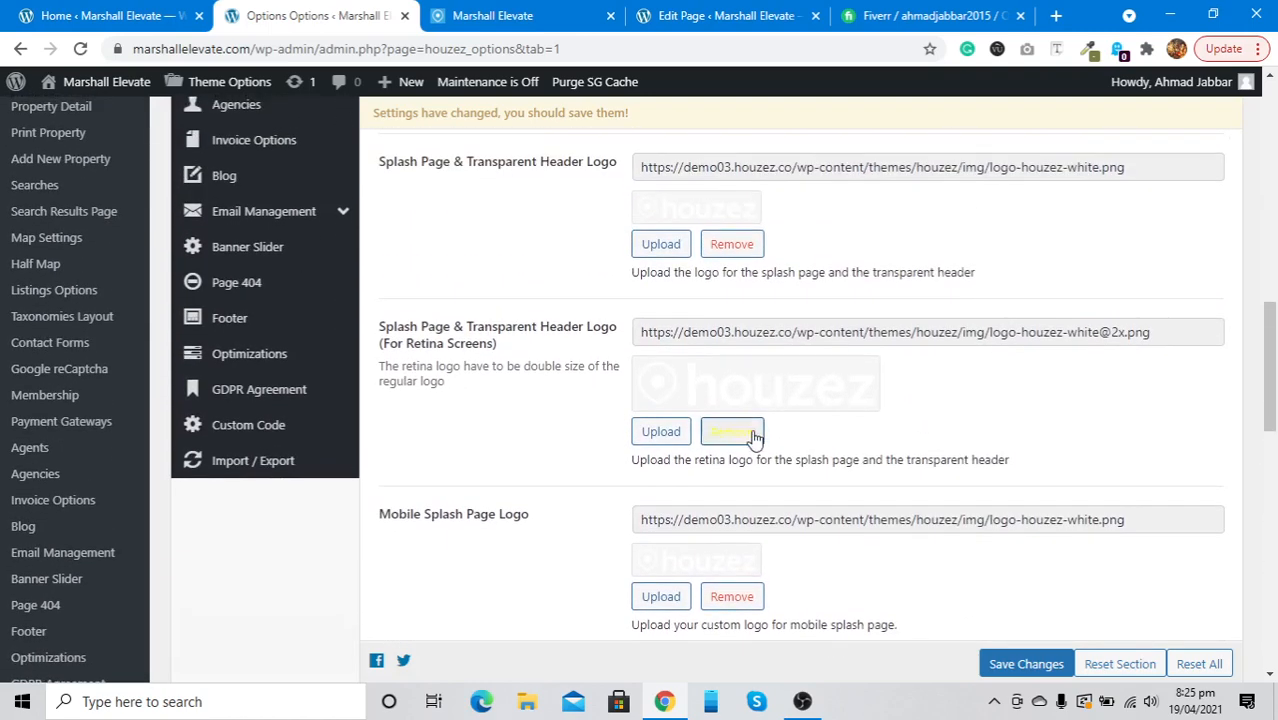
pyautogui.click(745, 431)
pyautogui.click(731, 244)
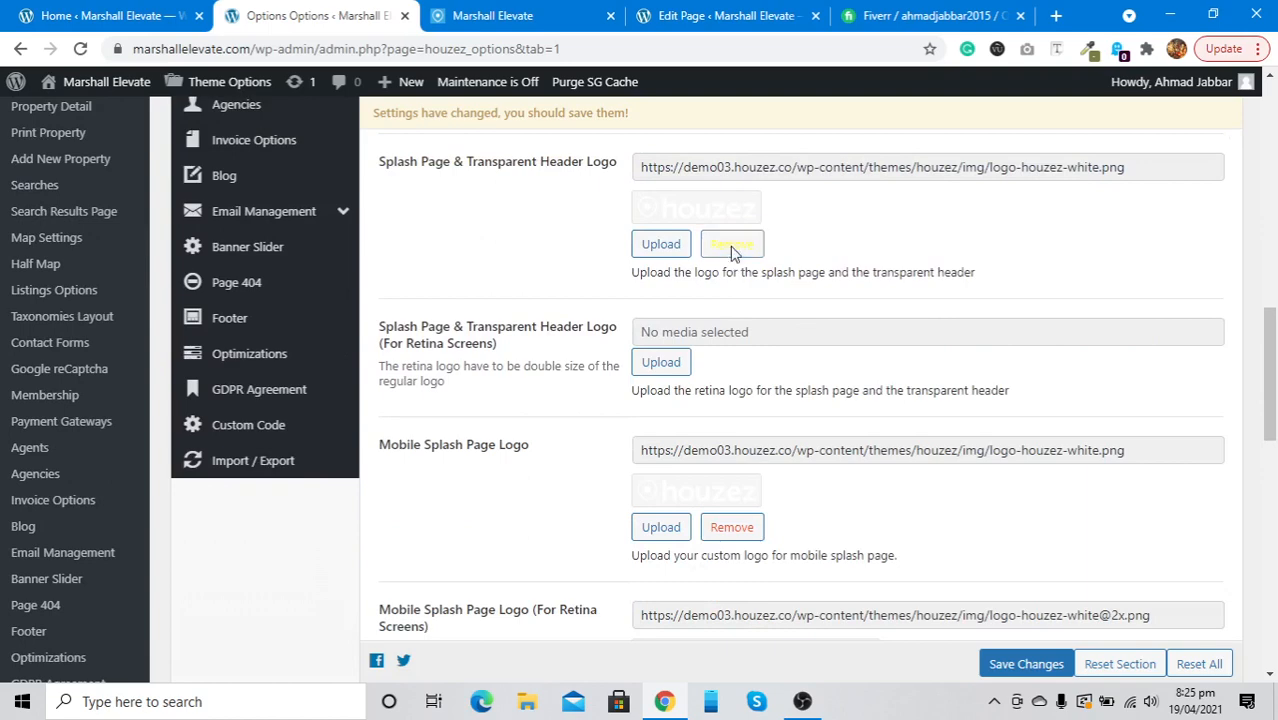
pyautogui.scroll(3, 731, 258)
pyautogui.click(731, 265)
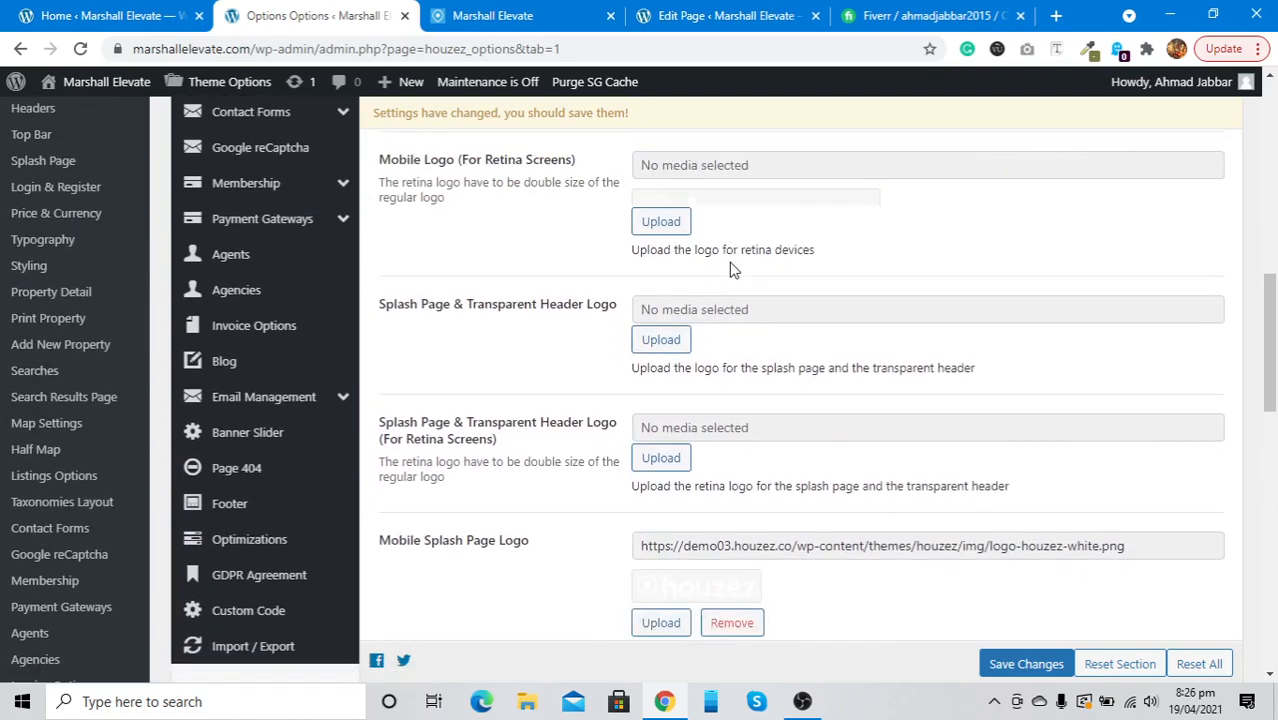
# Step: Remove the Mobile Splash Page Logo and its retina version, and save the theme option changes
pyautogui.scroll(-3, 720, 330)
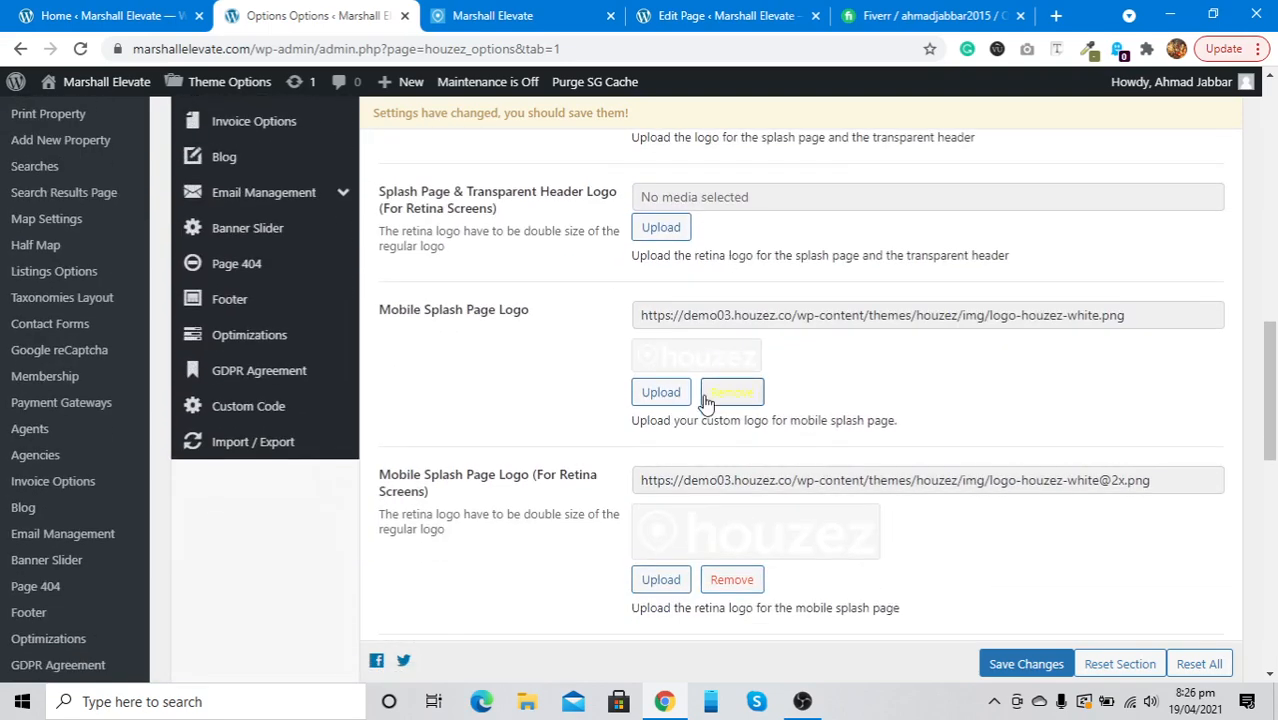
pyautogui.click(706, 398)
pyautogui.scroll(-4, 706, 395)
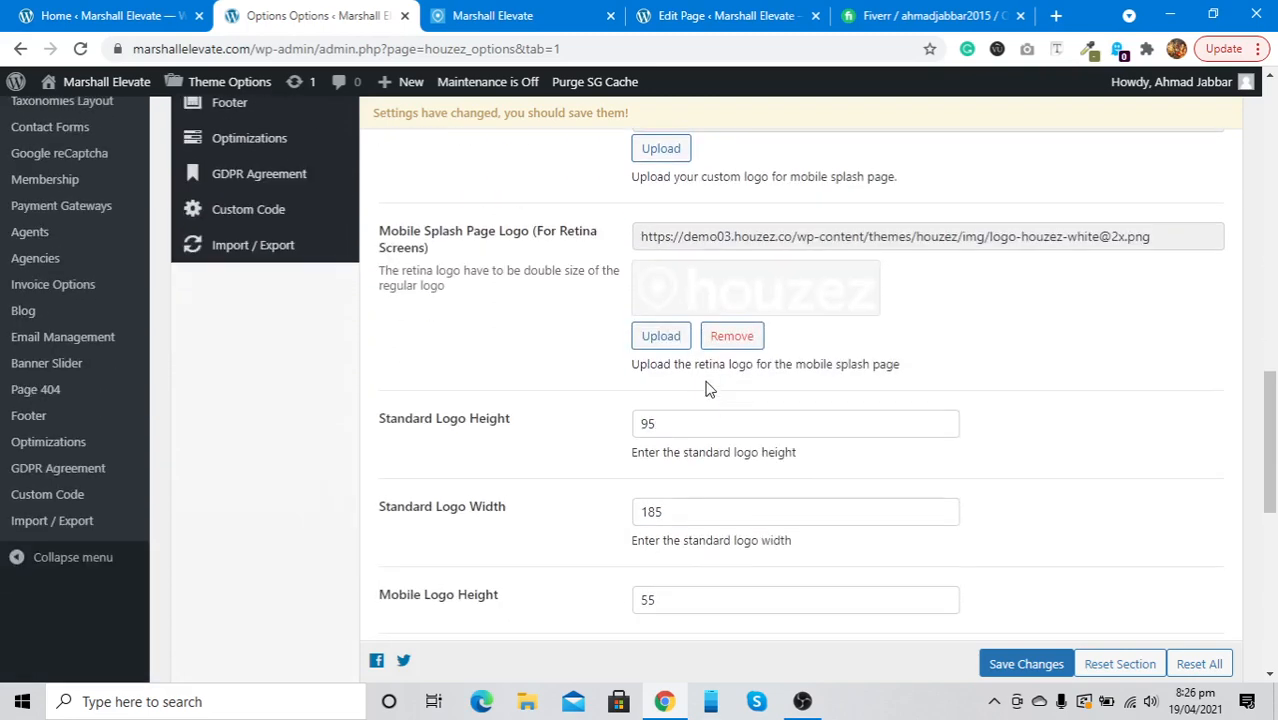
pyautogui.click(731, 336)
pyautogui.scroll(-4, 722, 340)
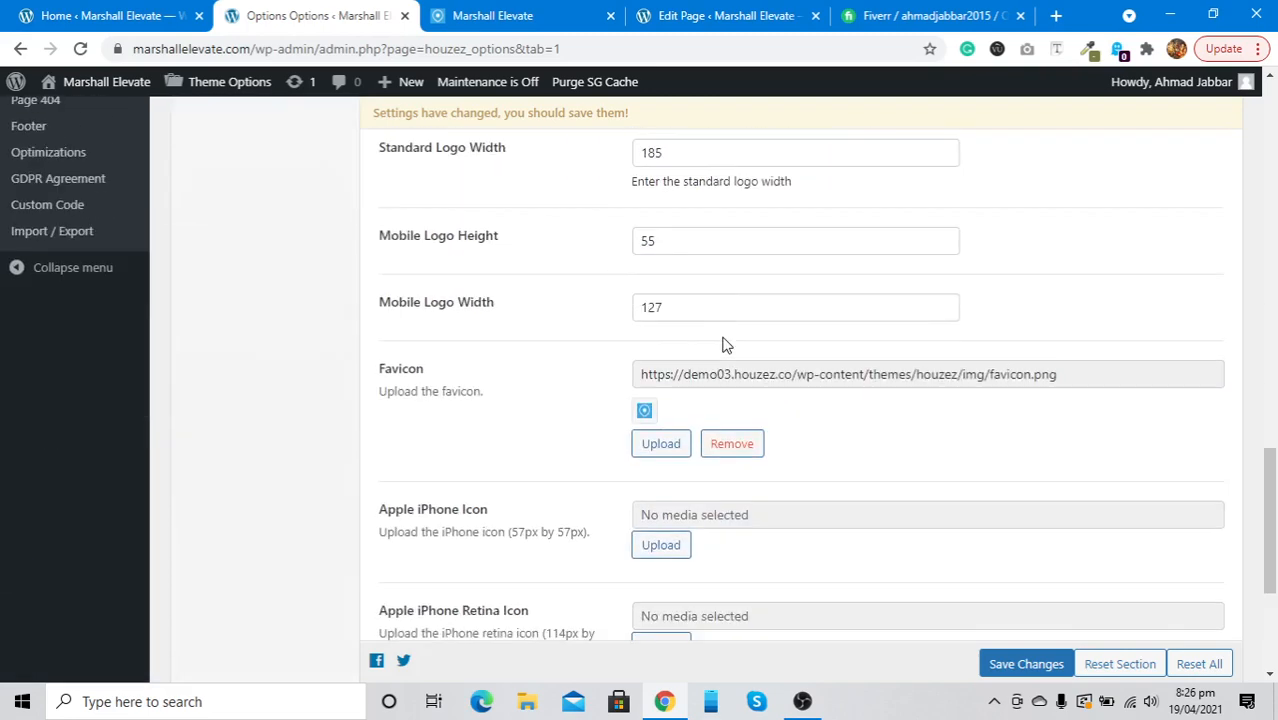
pyautogui.scroll(-3, 725, 340)
pyautogui.click(1014, 665)
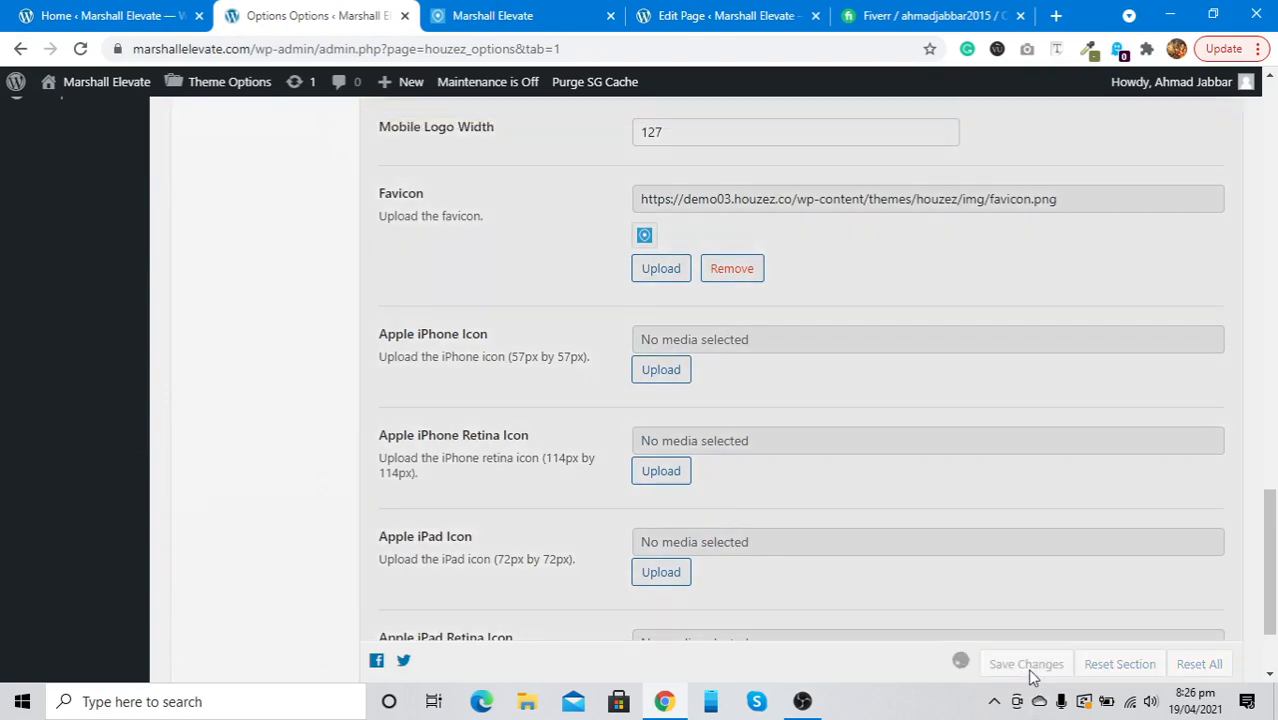
# Step: Inspect the live homepage in the responsive mobile view and reload it to check the mobile header logo
pyautogui.click(508, 15)
pyautogui.rightClick(474, 295)
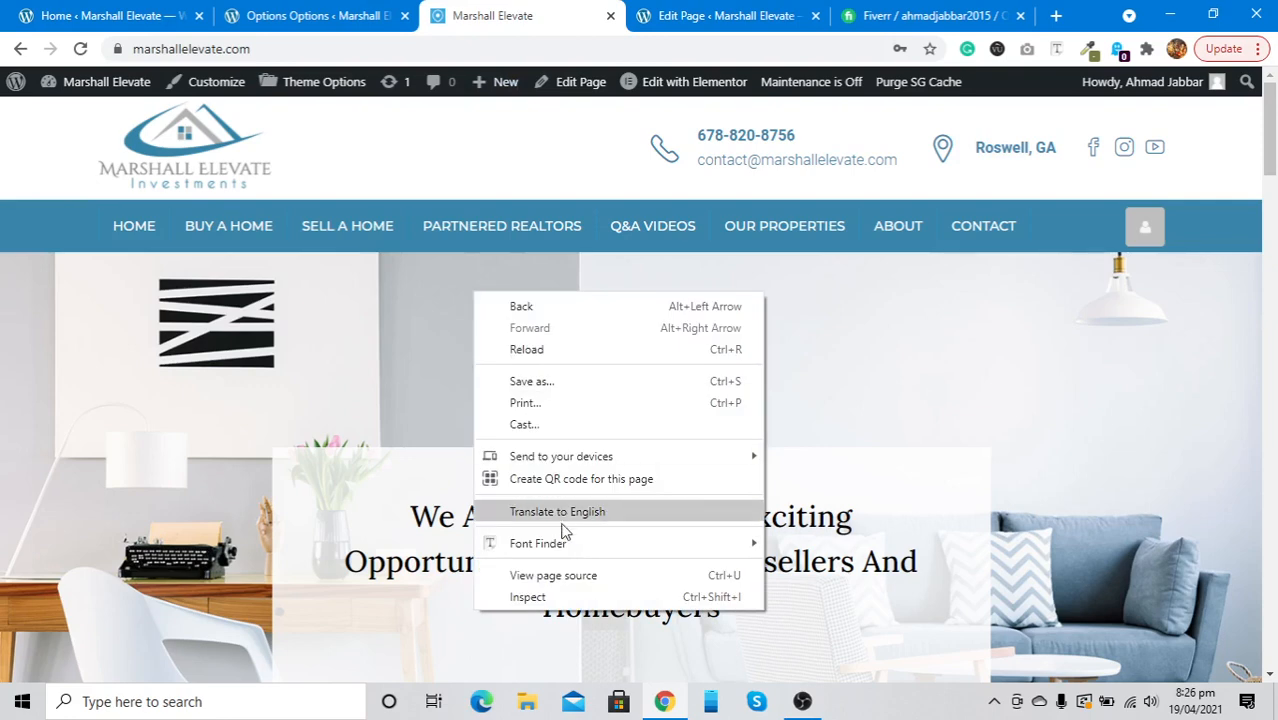
pyautogui.click(563, 599)
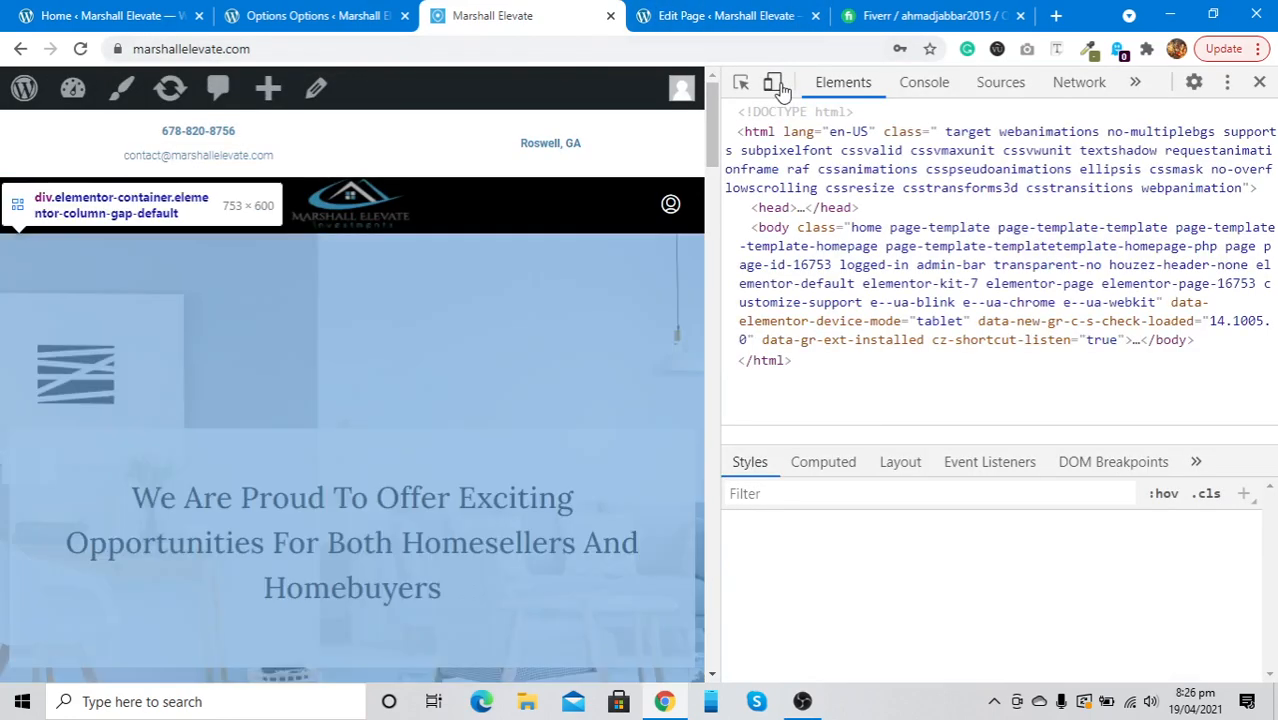
pyautogui.click(774, 84)
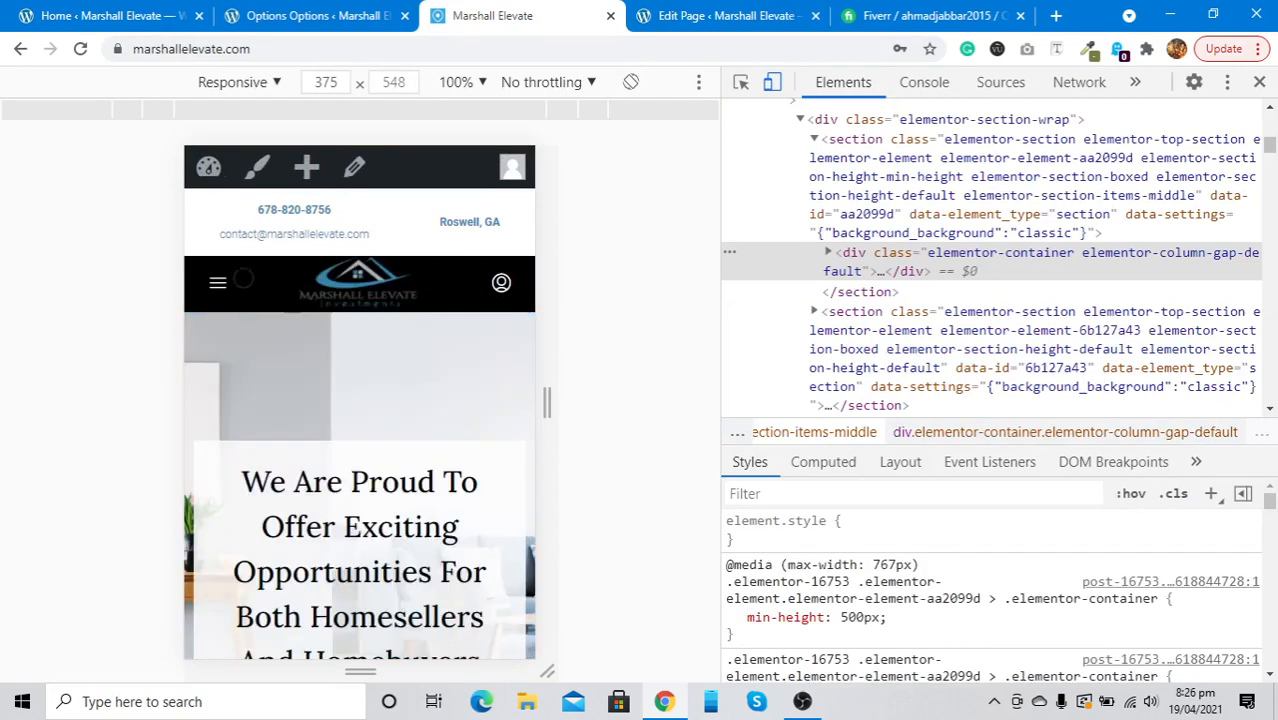
pyautogui.click(80, 49)
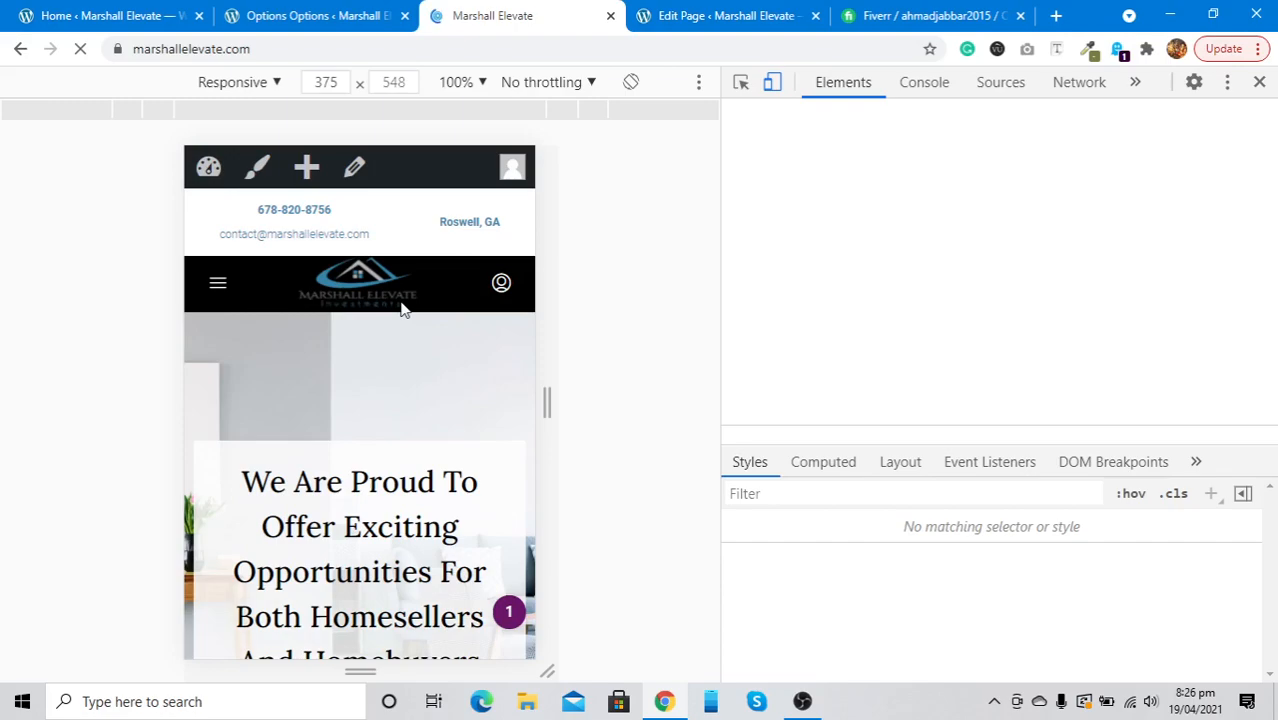
# Step: Compare the Logos & Favicon settings in Theme Options with the live site's mobile header
pyautogui.click(268, 10)
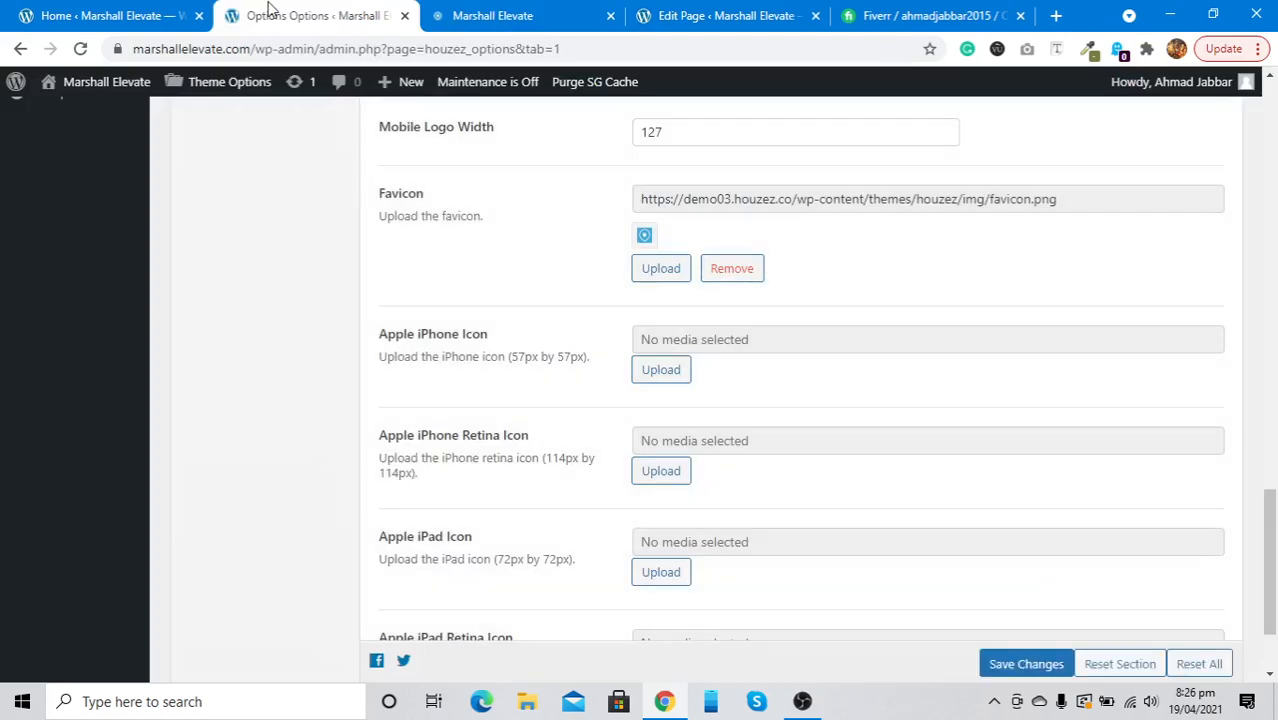
pyautogui.scroll(-1, 465, 458)
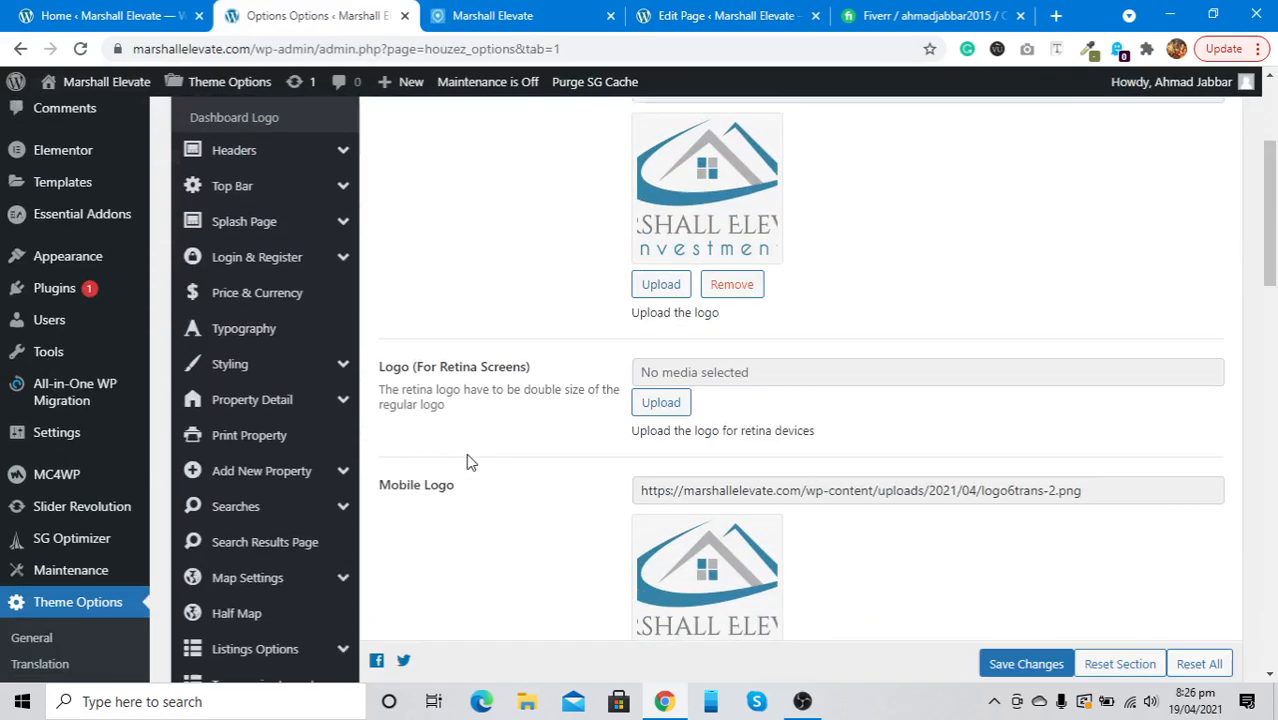
pyautogui.scroll(1, 251, 451)
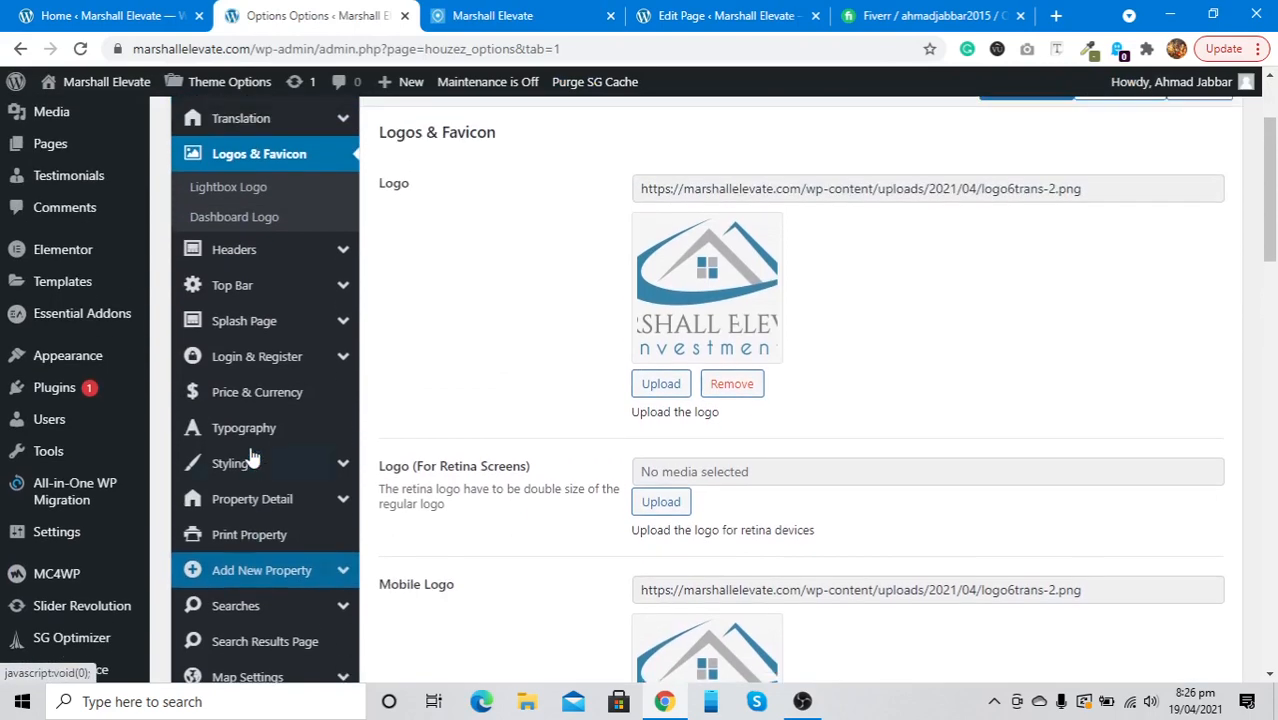
pyautogui.scroll(-2, 251, 455)
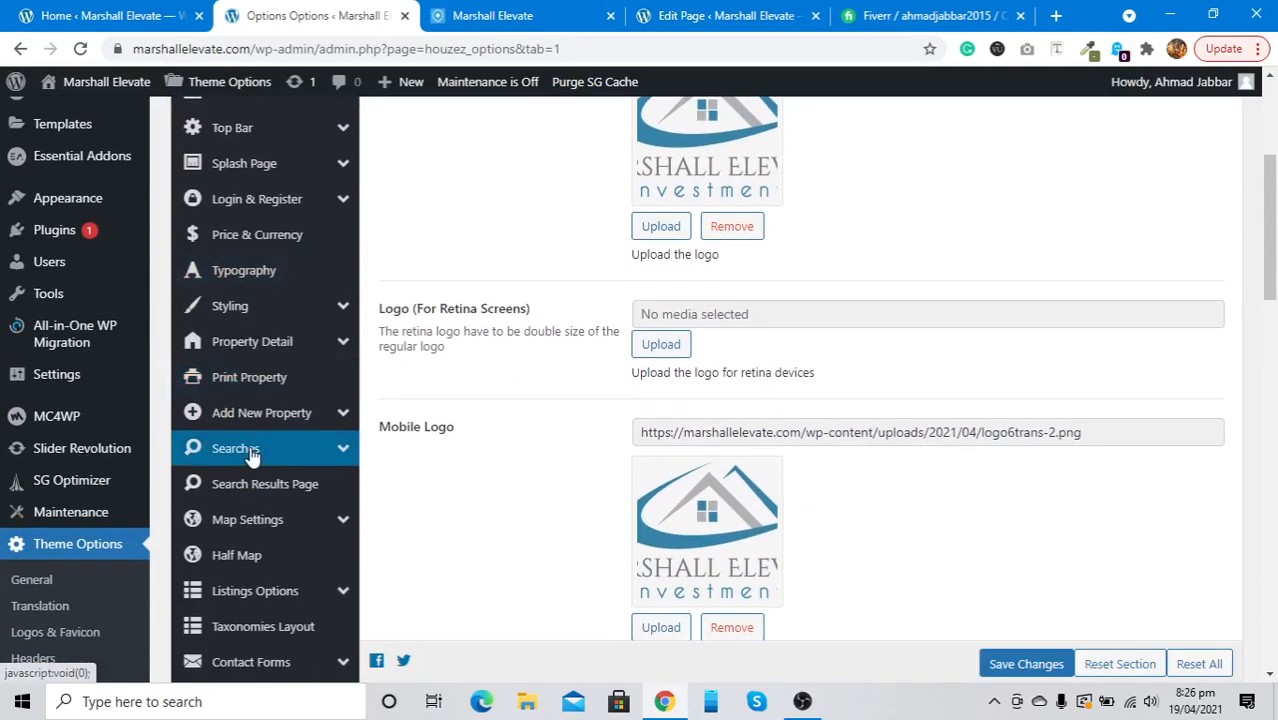
pyautogui.scroll(-1, 251, 455)
pyautogui.click(560, 15)
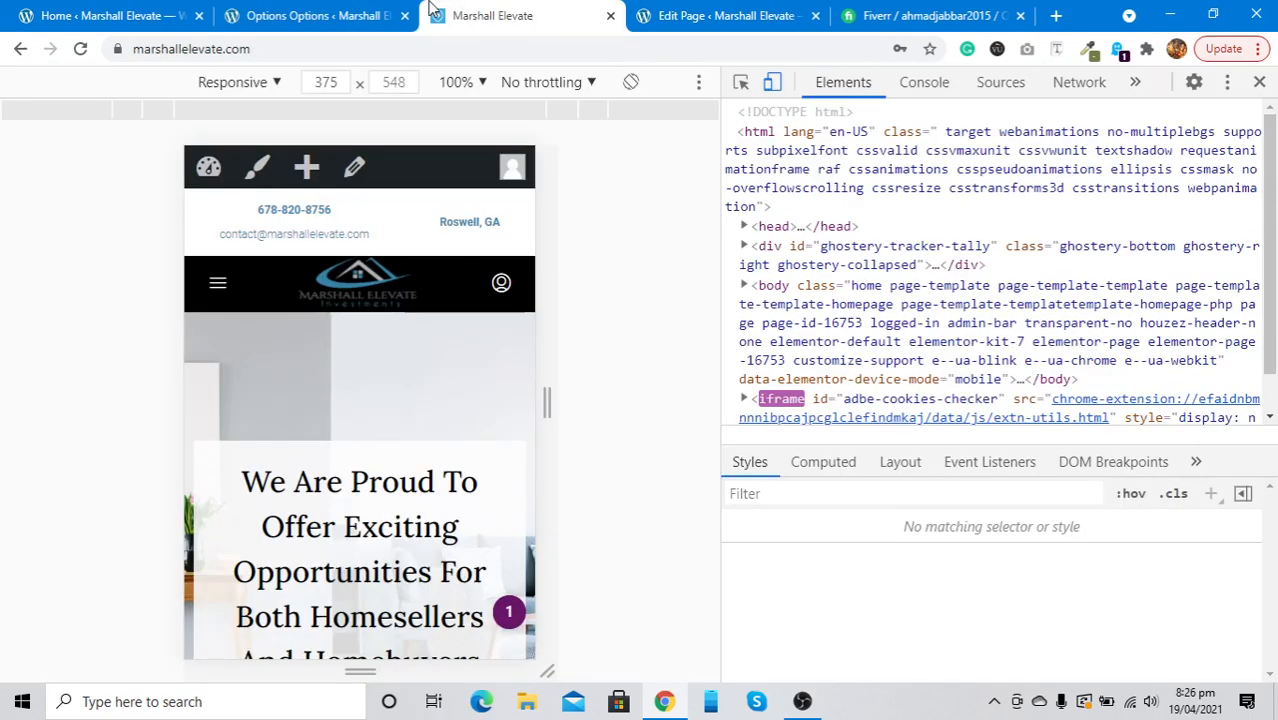
pyautogui.click(313, 12)
# Step: Open the Mobile Menu styling options and view the mobile header colour settings
pyautogui.scroll(1, 258, 440)
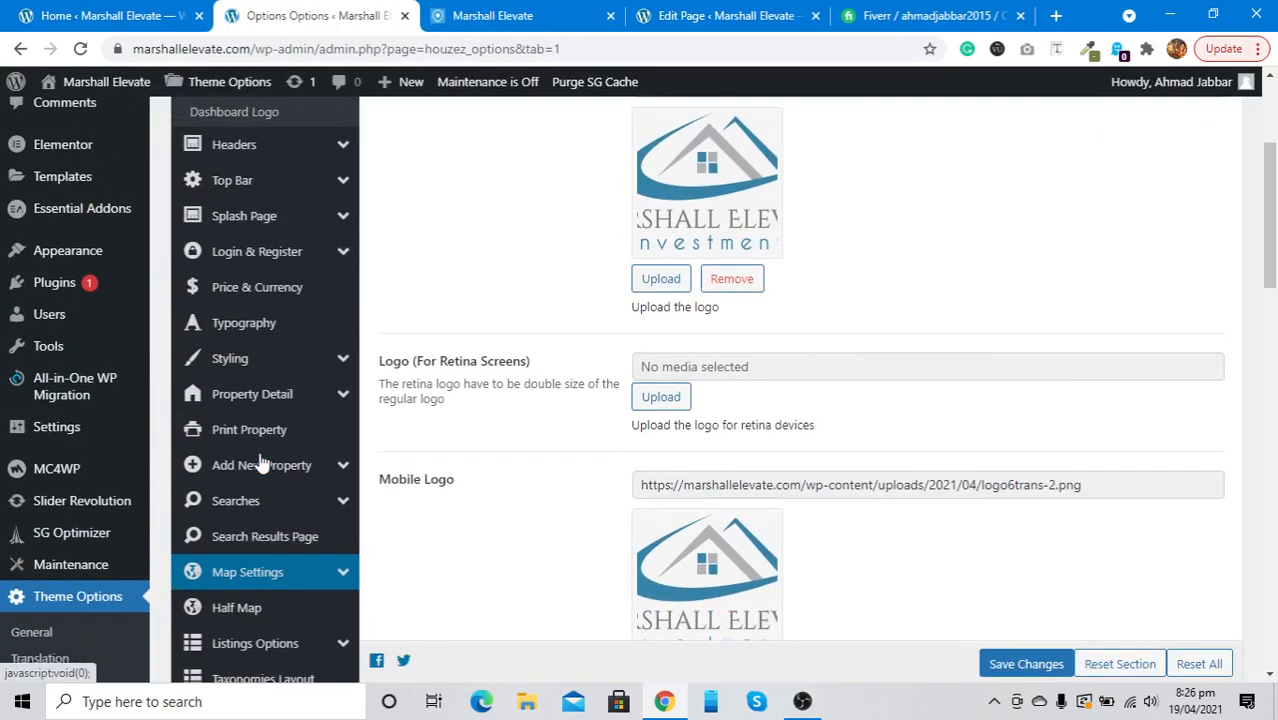
pyautogui.click(254, 404)
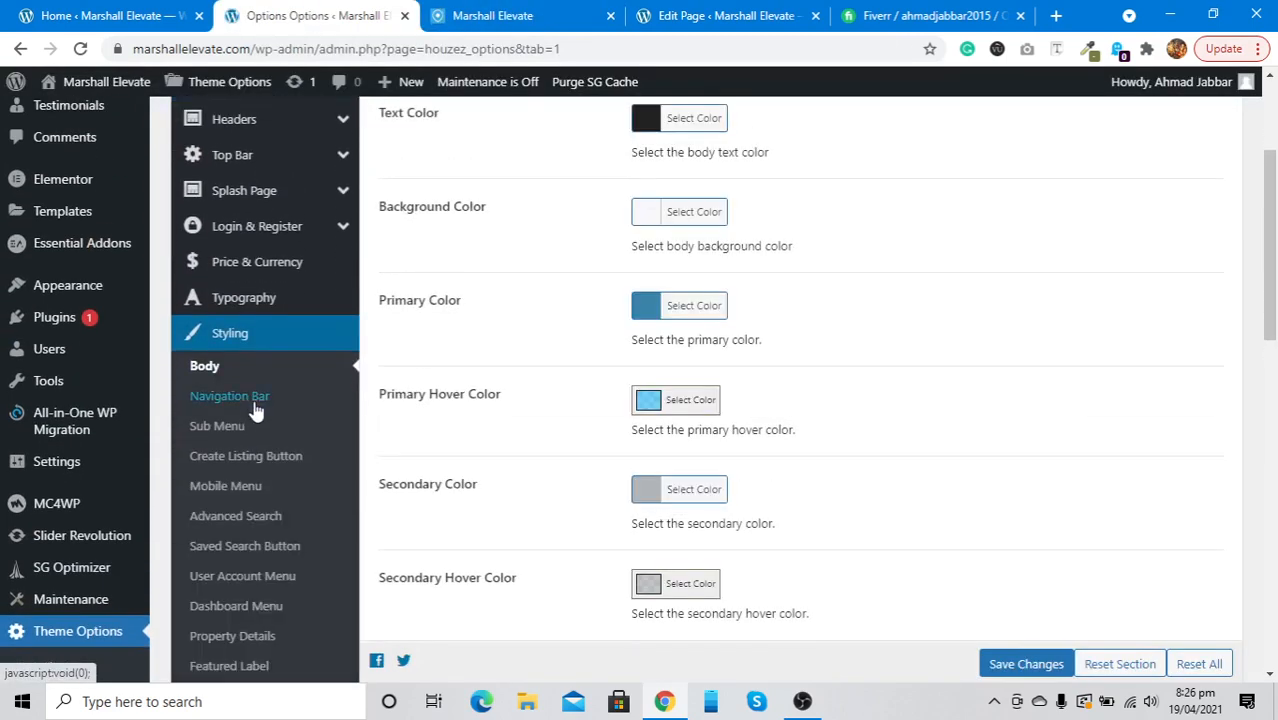
pyautogui.click(226, 486)
pyautogui.scroll(2, 672, 365)
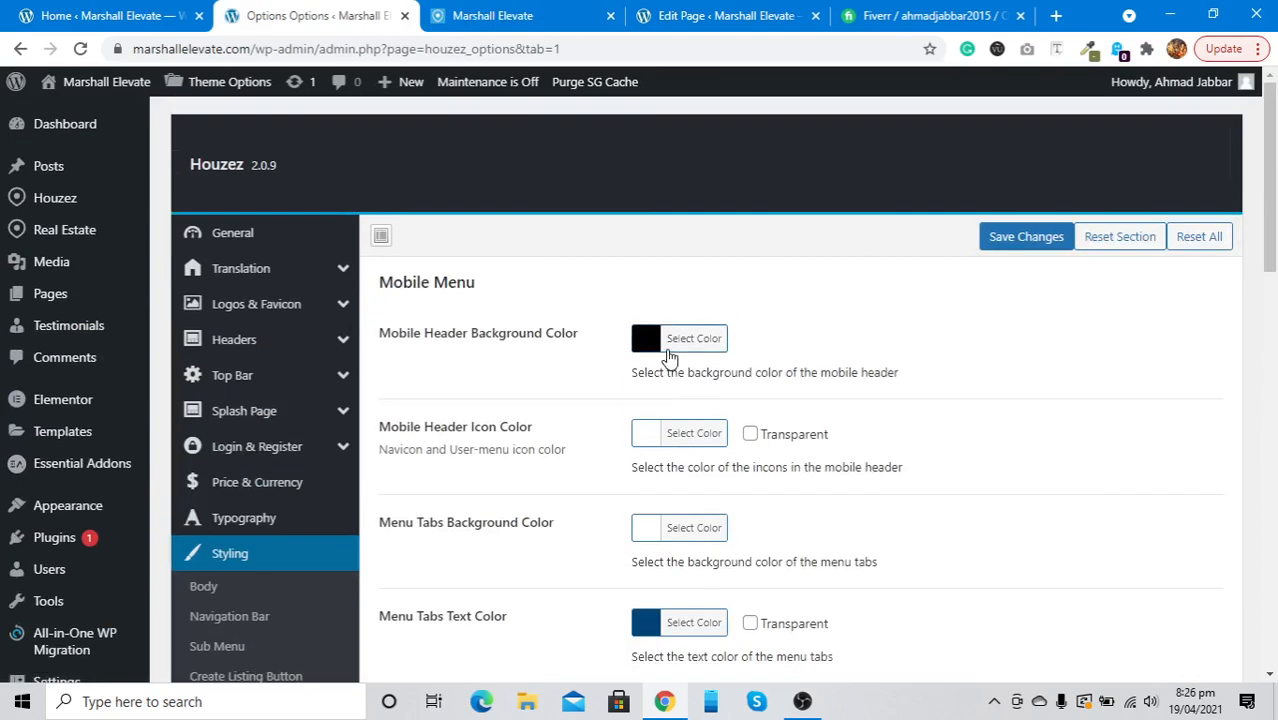
# Step: Copy the Primary Color hex code #3885ab from the Body styling options
pyautogui.scroll(-1, 300, 615)
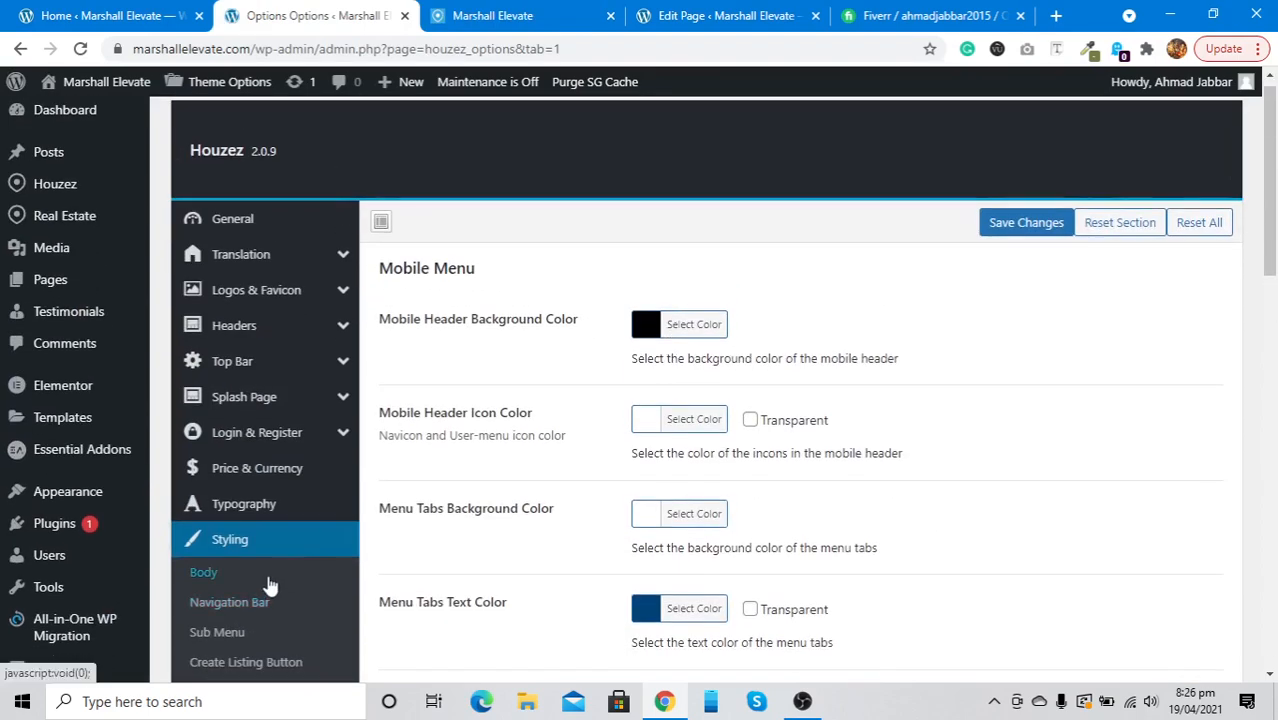
pyautogui.click(266, 578)
pyautogui.click(706, 511)
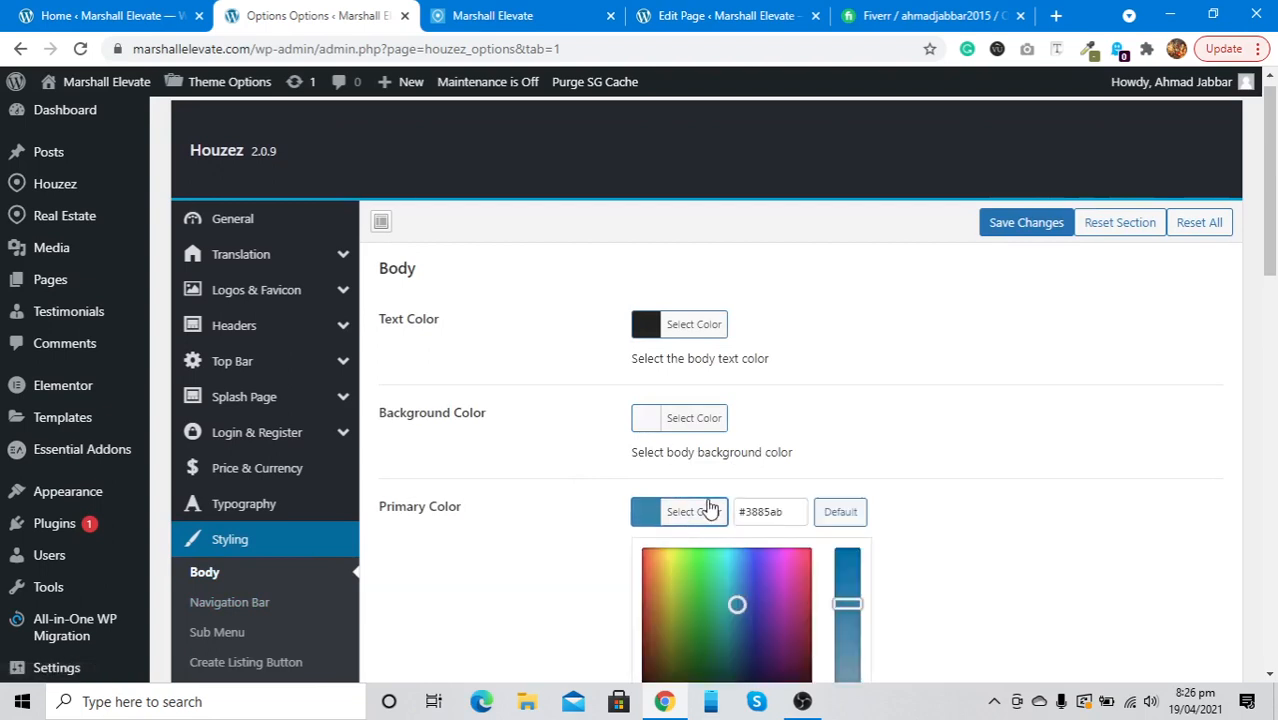
pyautogui.click(758, 511)
pyautogui.hotkey('ctrl', 'a')
pyautogui.hotkey('ctrl', 'c')
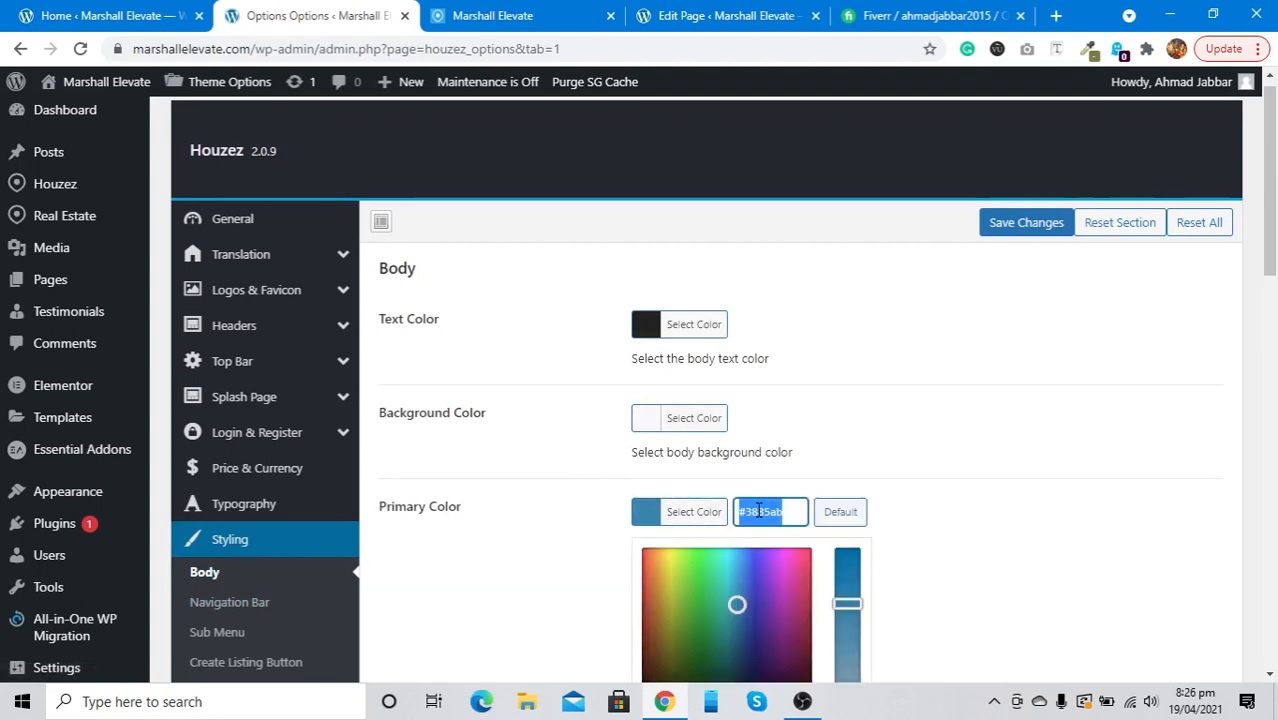
# Step: Set the Mobile Header Background Color to white in the Mobile Menu styling options
pyautogui.scroll(-2, 222, 652)
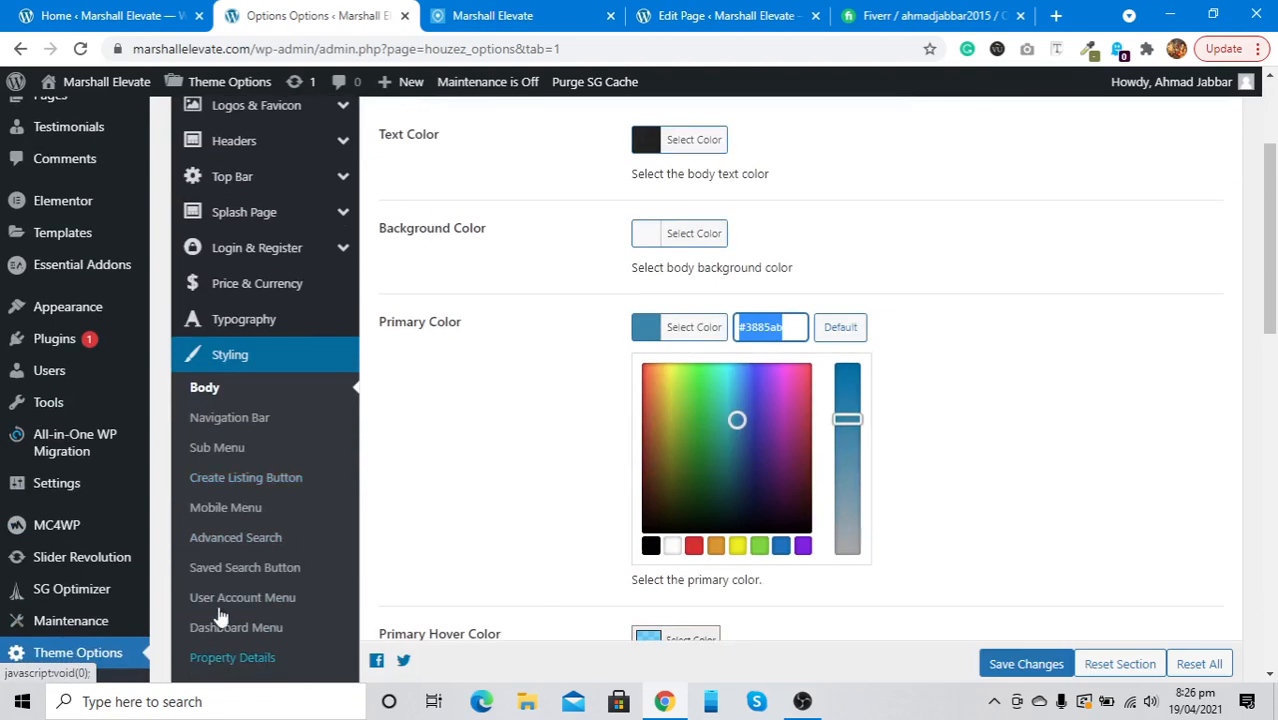
pyautogui.click(208, 518)
pyautogui.scroll(2, 640, 365)
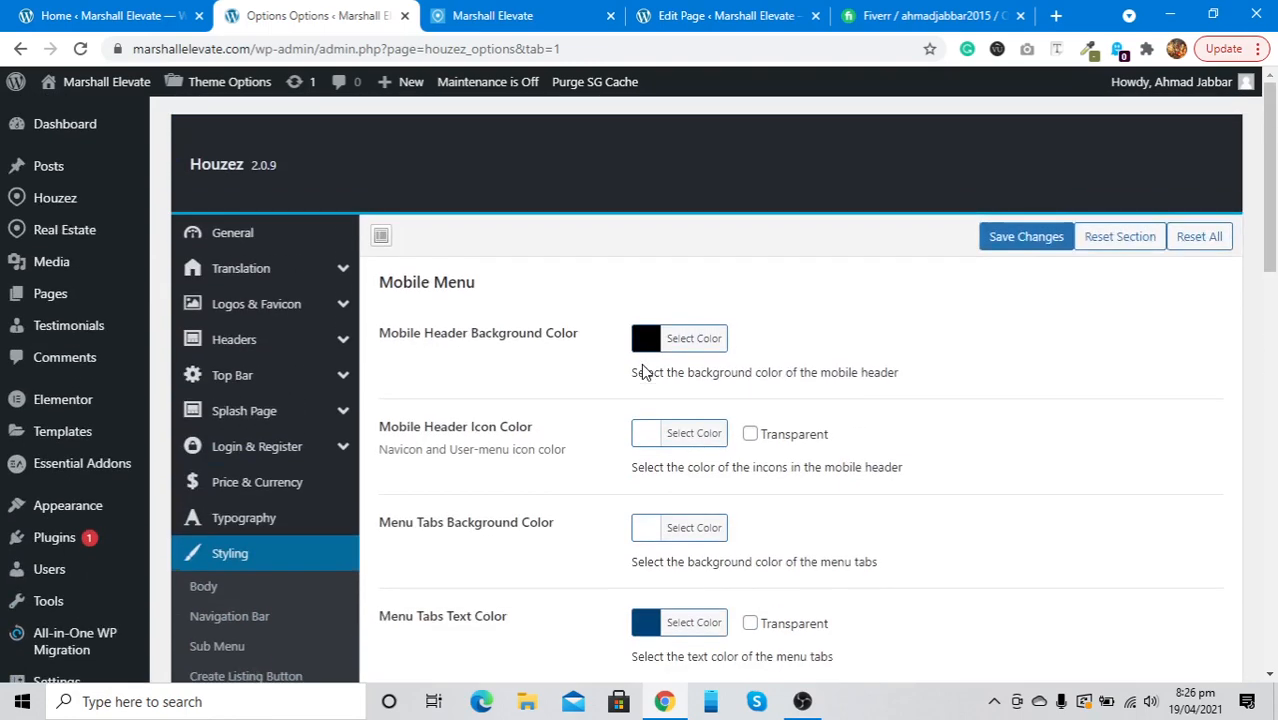
pyautogui.click(685, 341)
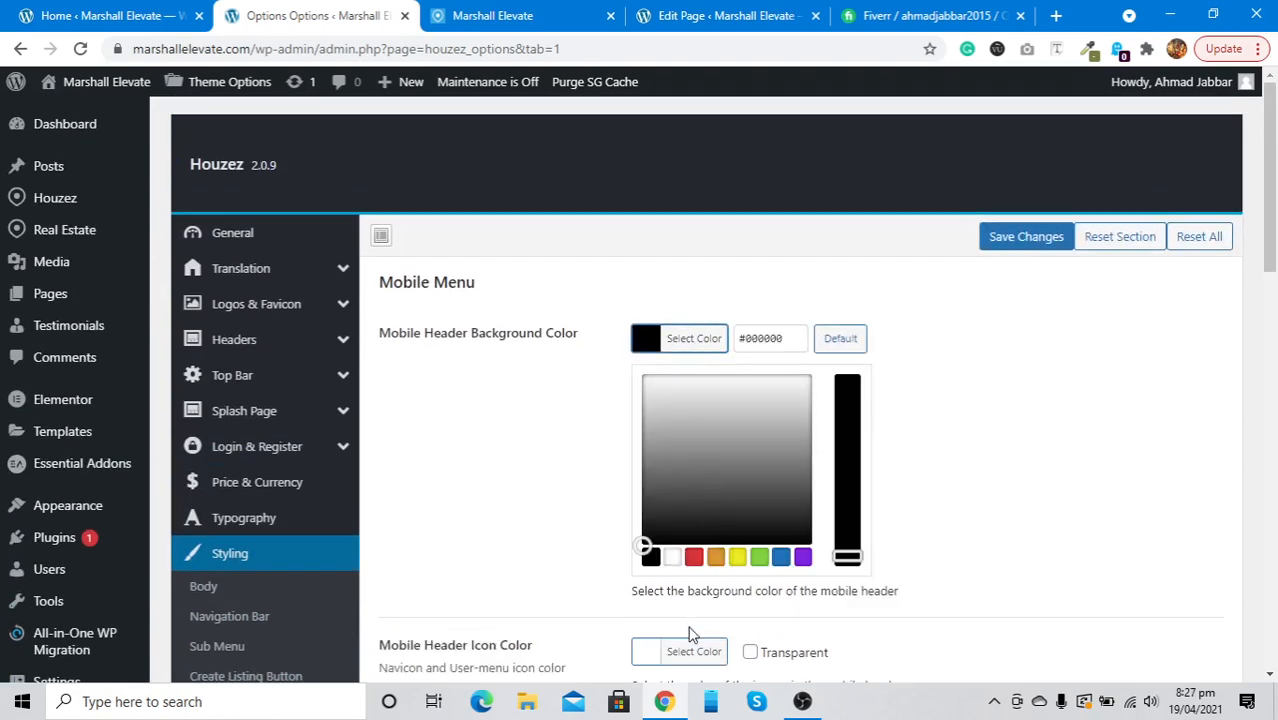
pyautogui.click(758, 338)
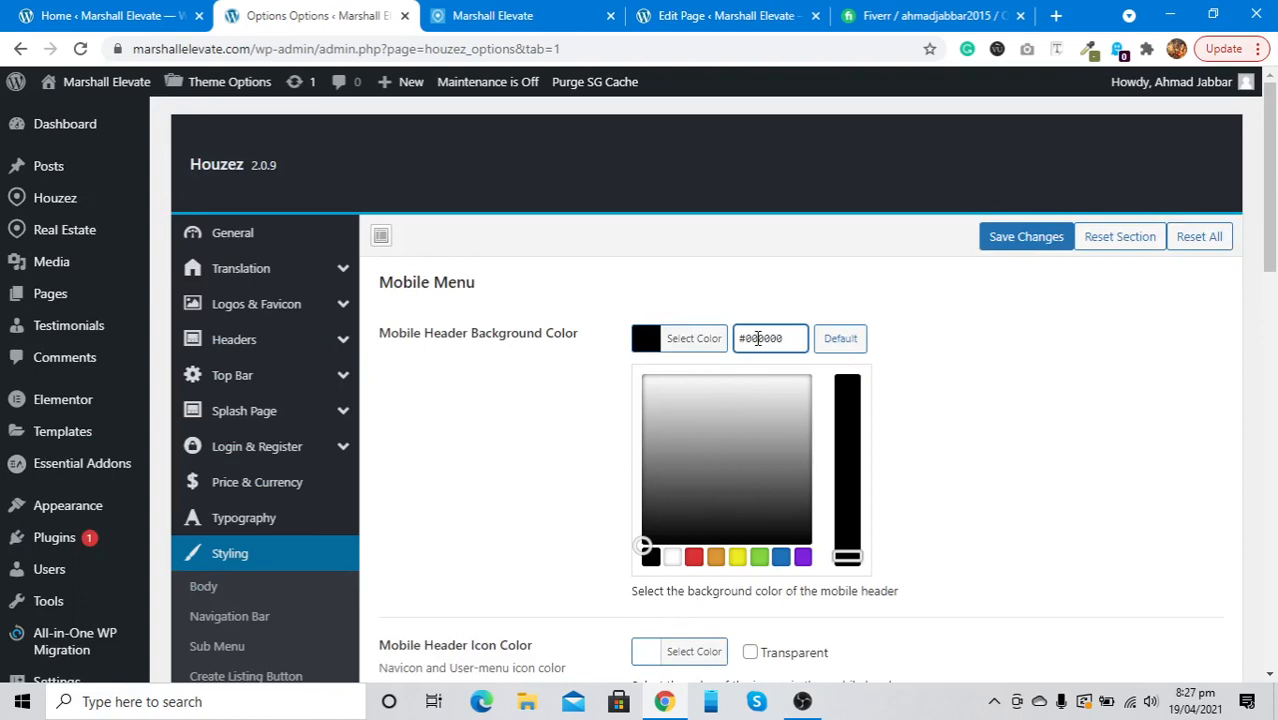
pyautogui.click(672, 557)
# Step: Set the Mobile Header Icon Color to the copied #3885ab and save the theme options
pyautogui.scroll(-2, 553, 458)
pyautogui.scroll(-2, 553, 458)
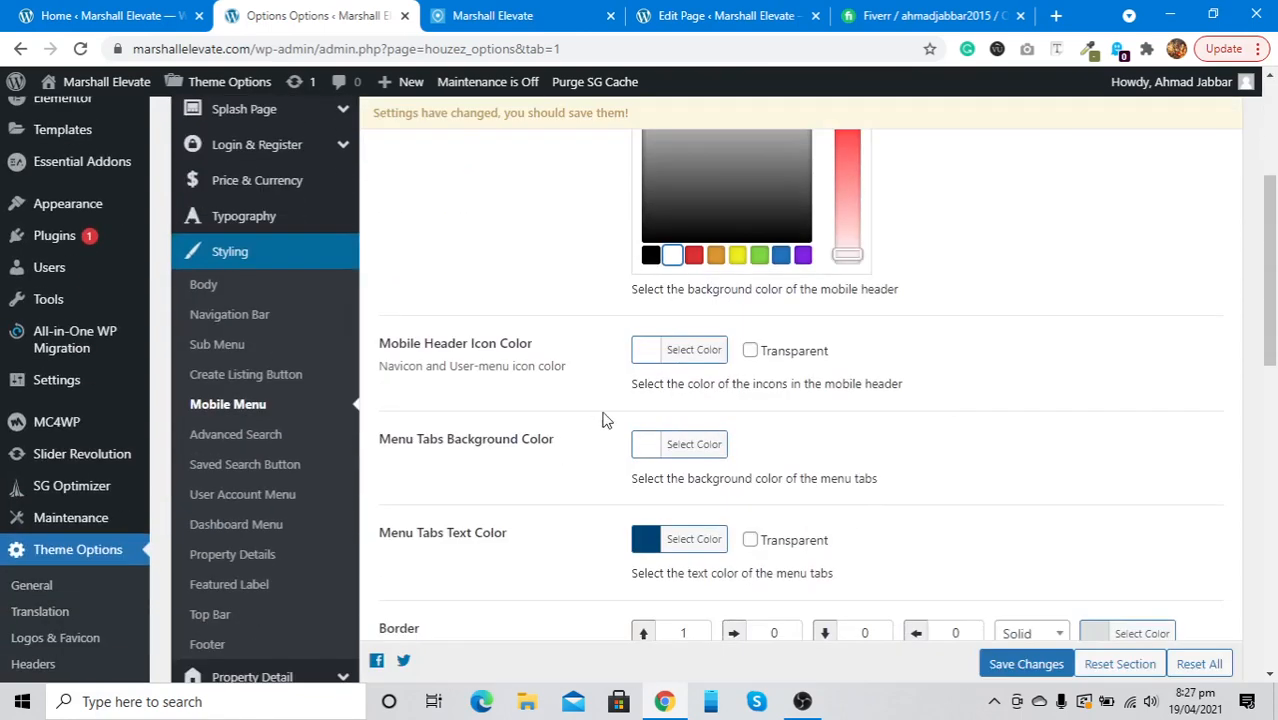
pyautogui.click(686, 360)
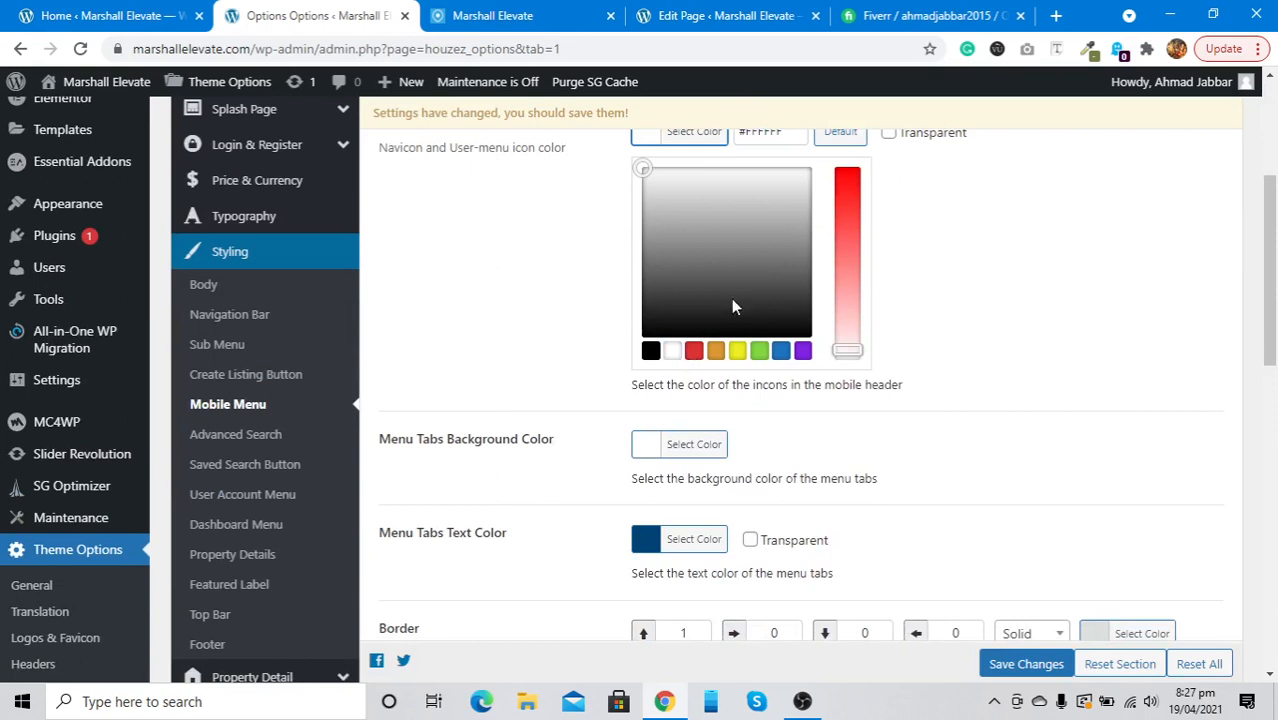
pyautogui.scroll(1, 732, 286)
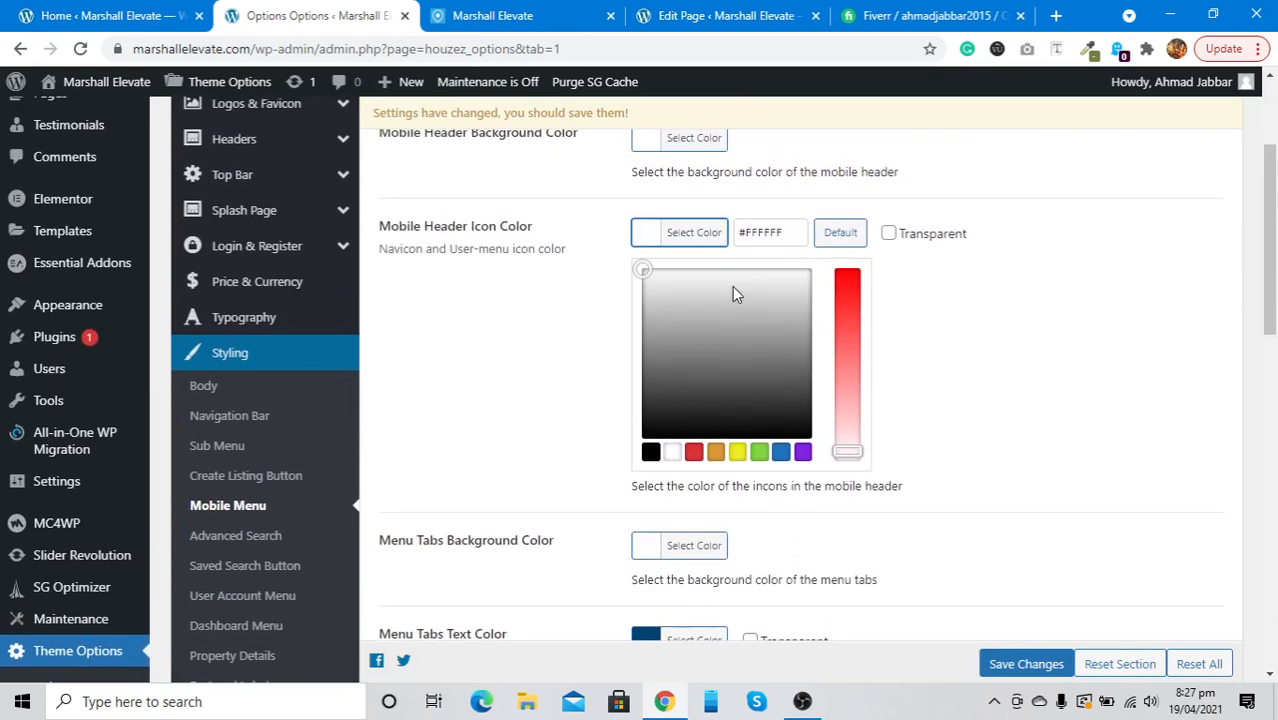
pyautogui.click(762, 233)
pyautogui.hotkey('ctrl', 'a')
pyautogui.hotkey('ctrl', 'v')
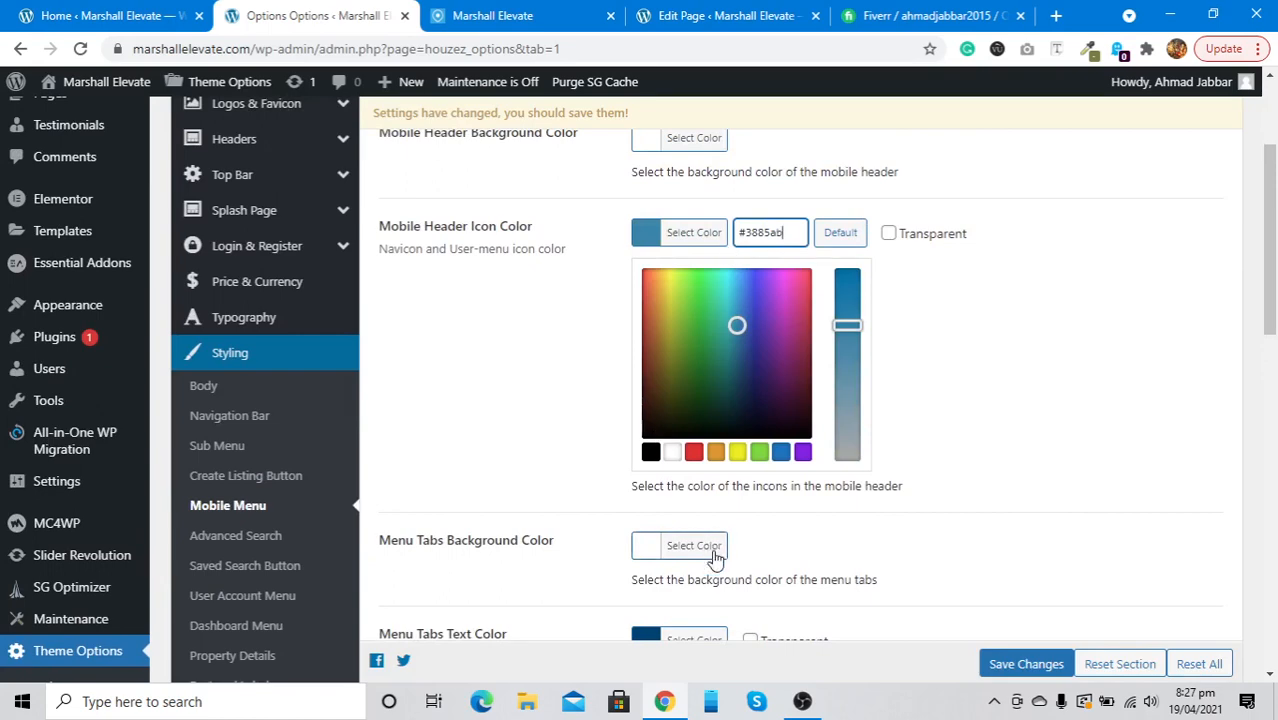
pyautogui.scroll(-2, 715, 558)
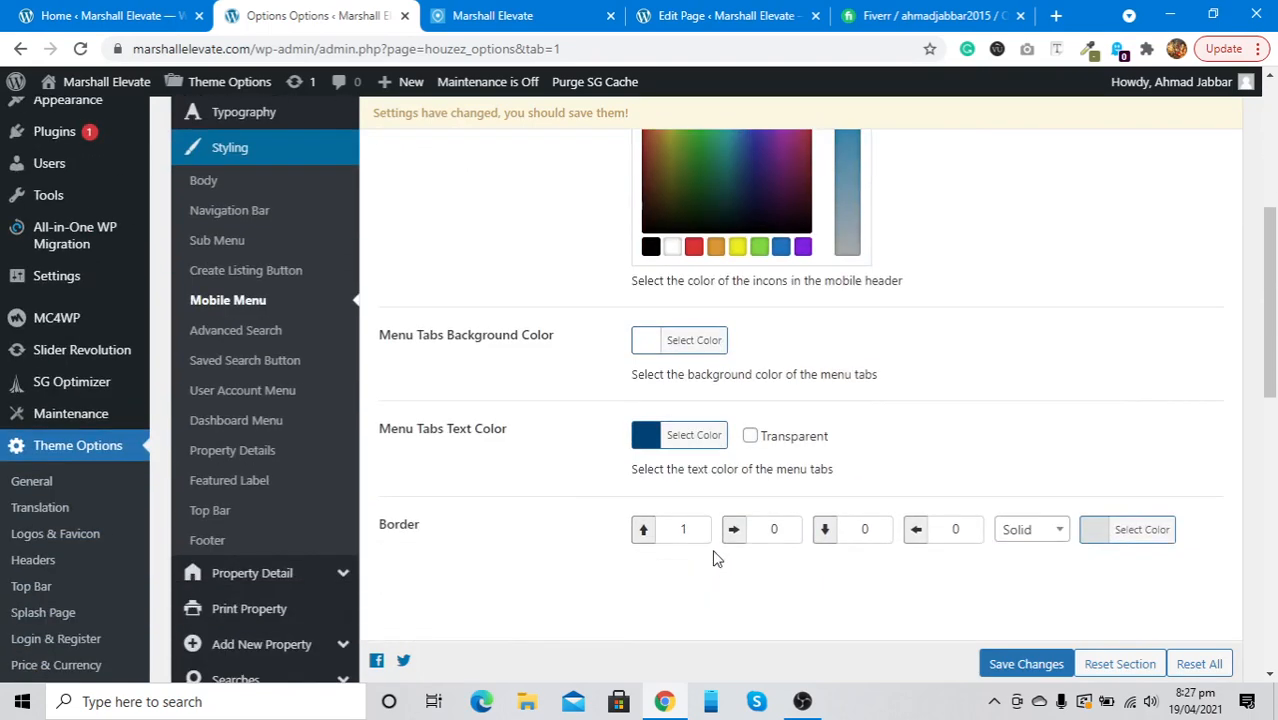
pyautogui.click(1024, 663)
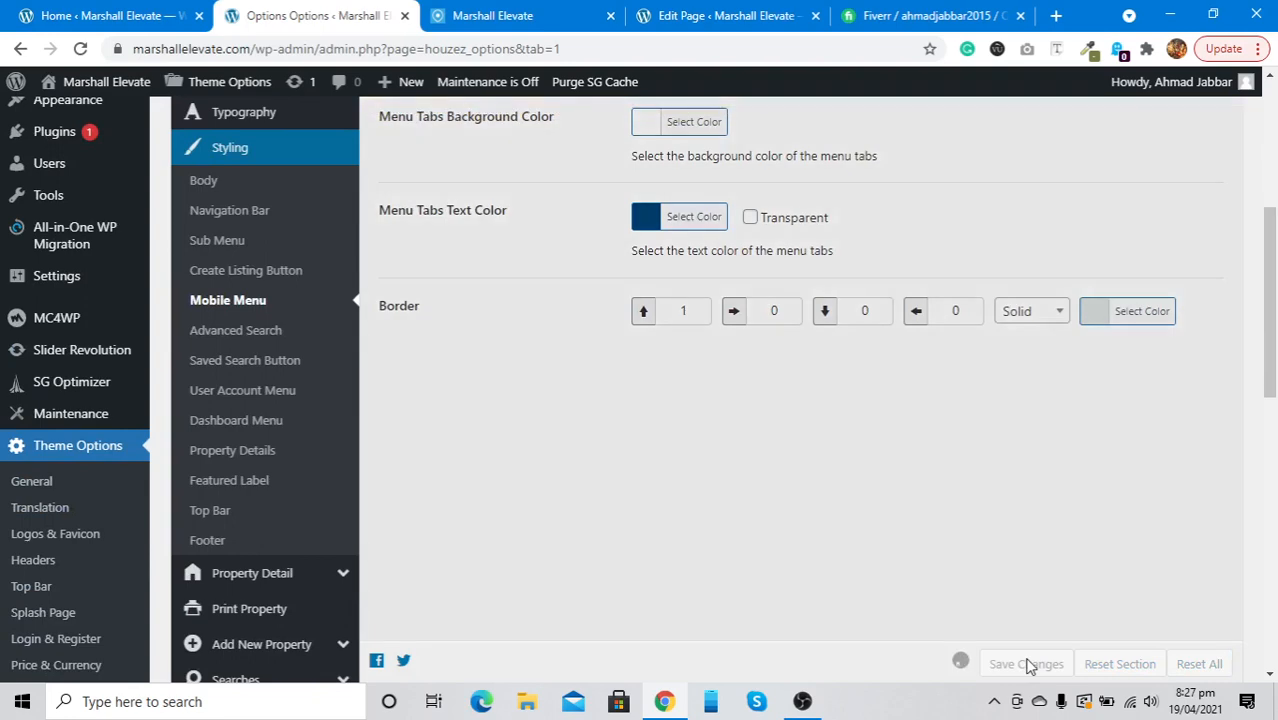
# Step: Reload the live homepage in the responsive mobile view to check the mobile header's background and icon colours
pyautogui.click(487, 12)
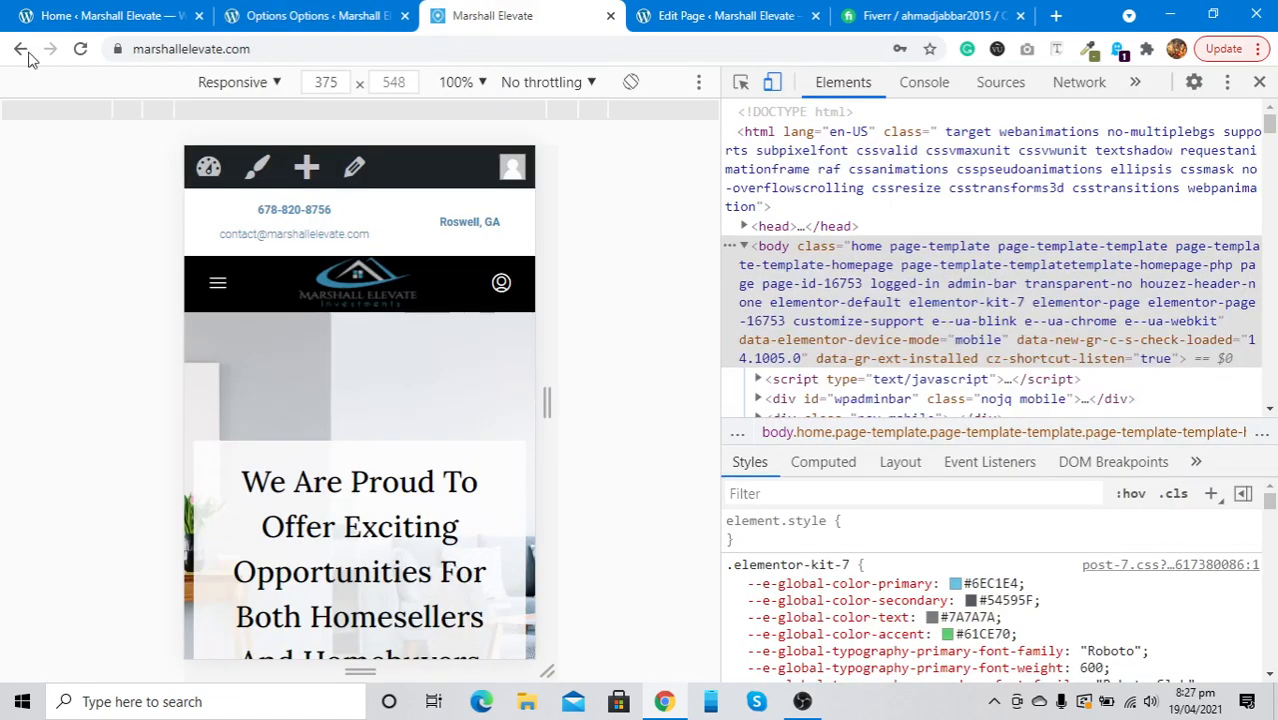
pyautogui.click(80, 49)
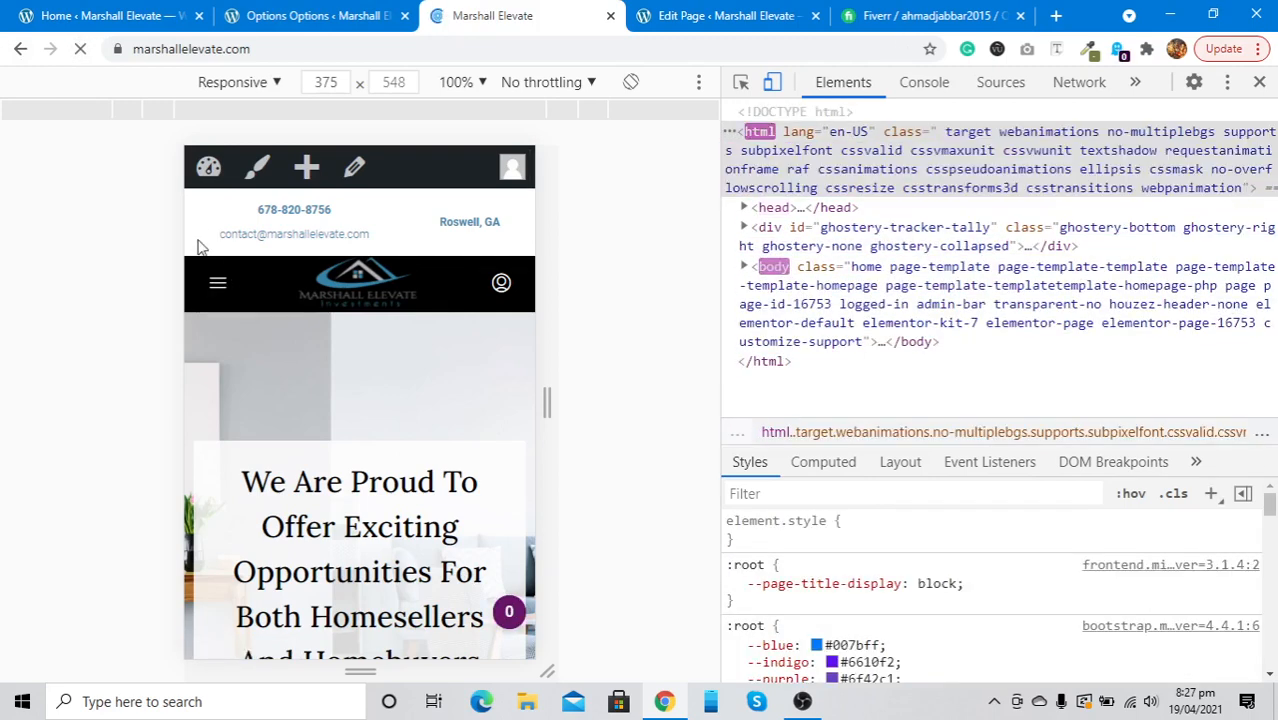
pyautogui.click(313, 12)
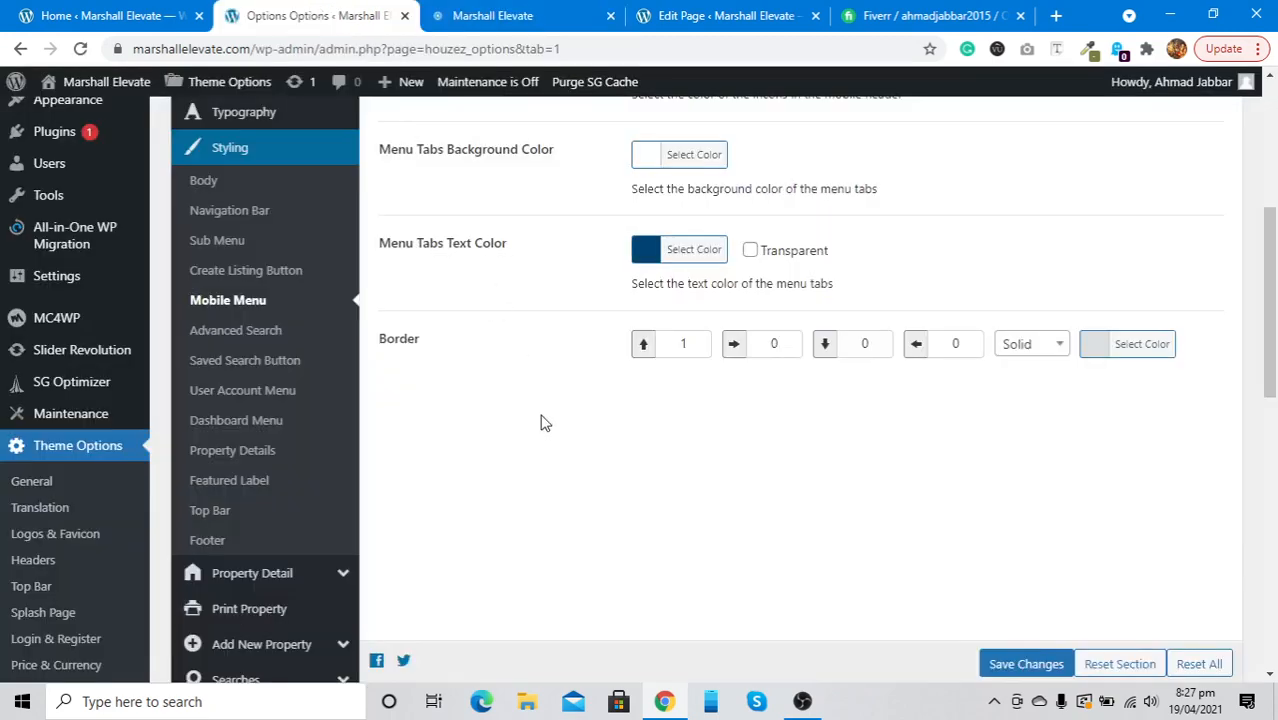
pyautogui.scroll(4, 541, 423)
pyautogui.click(557, 8)
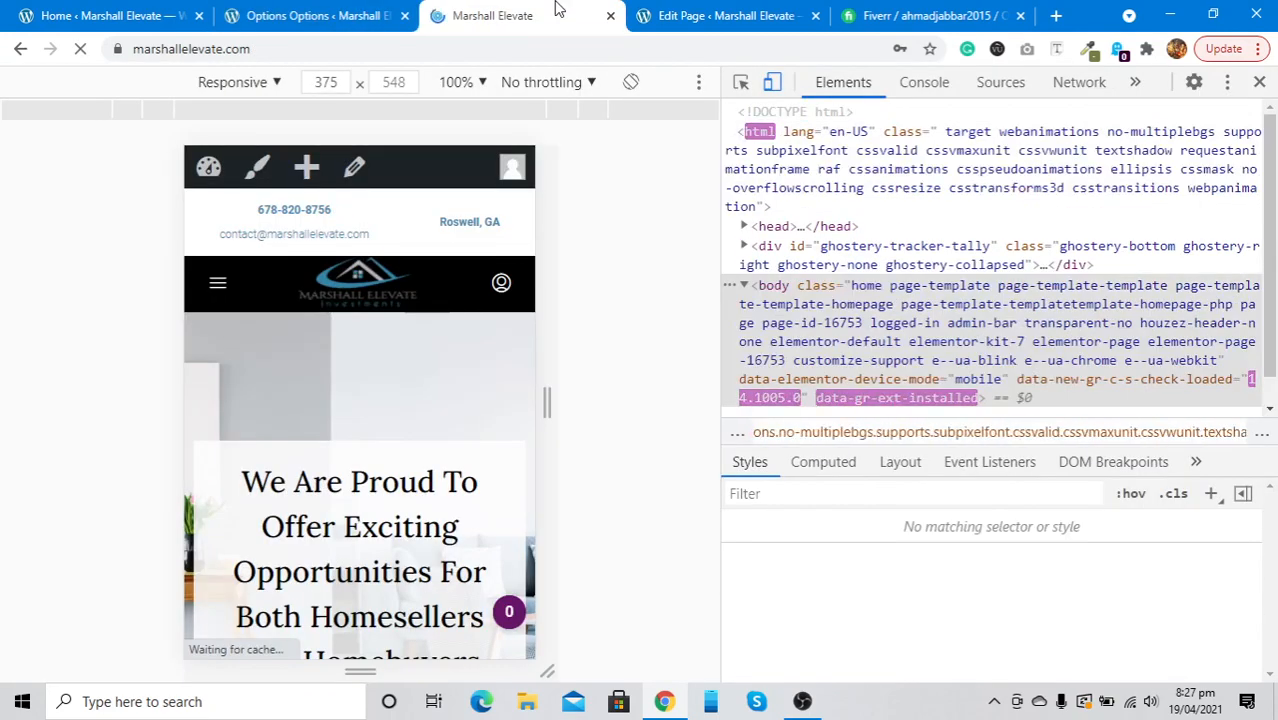
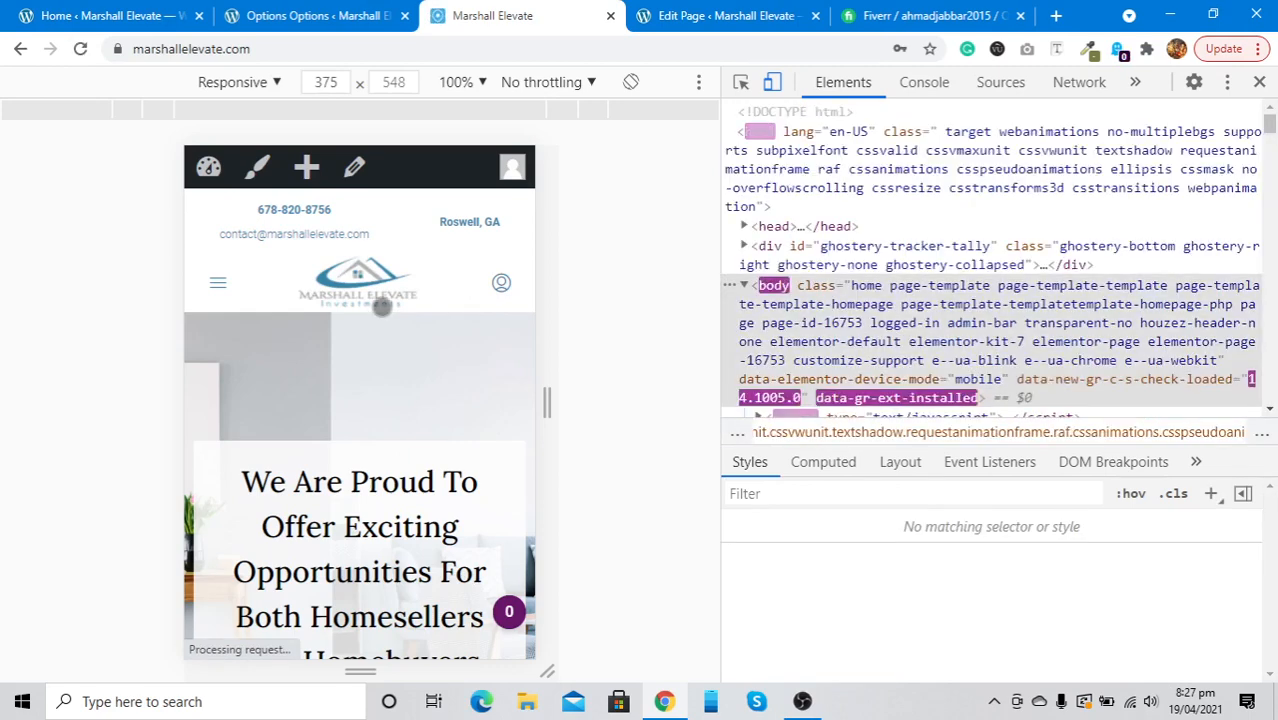
# Step: View the Create Listing Button styling options, and return the live homepage to its desktop view
pyautogui.click(319, 18)
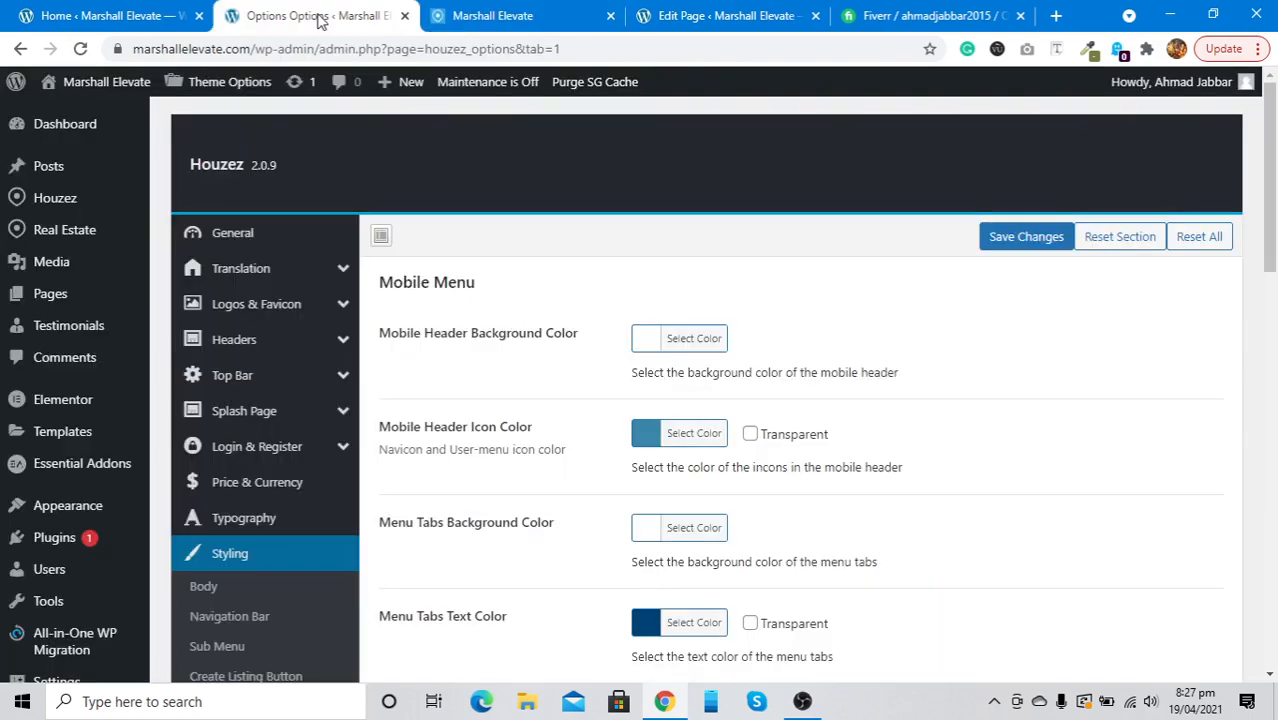
pyautogui.scroll(-2, 428, 472)
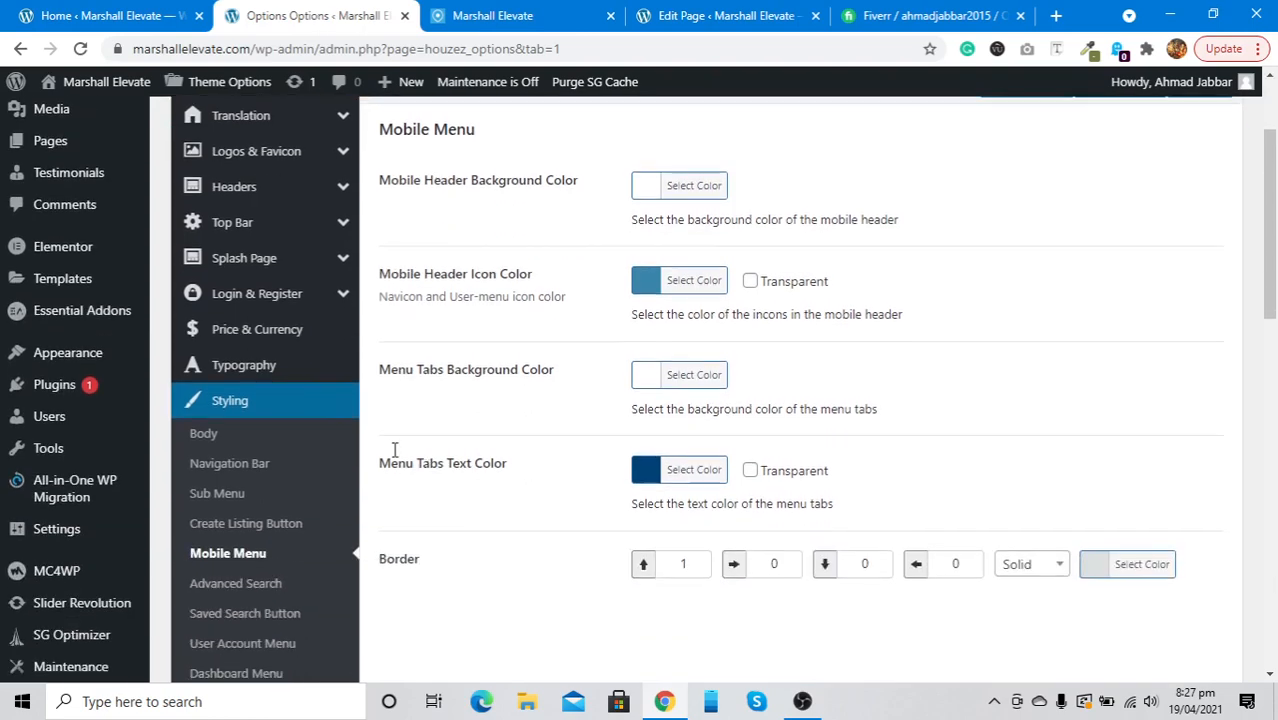
pyautogui.click(246, 529)
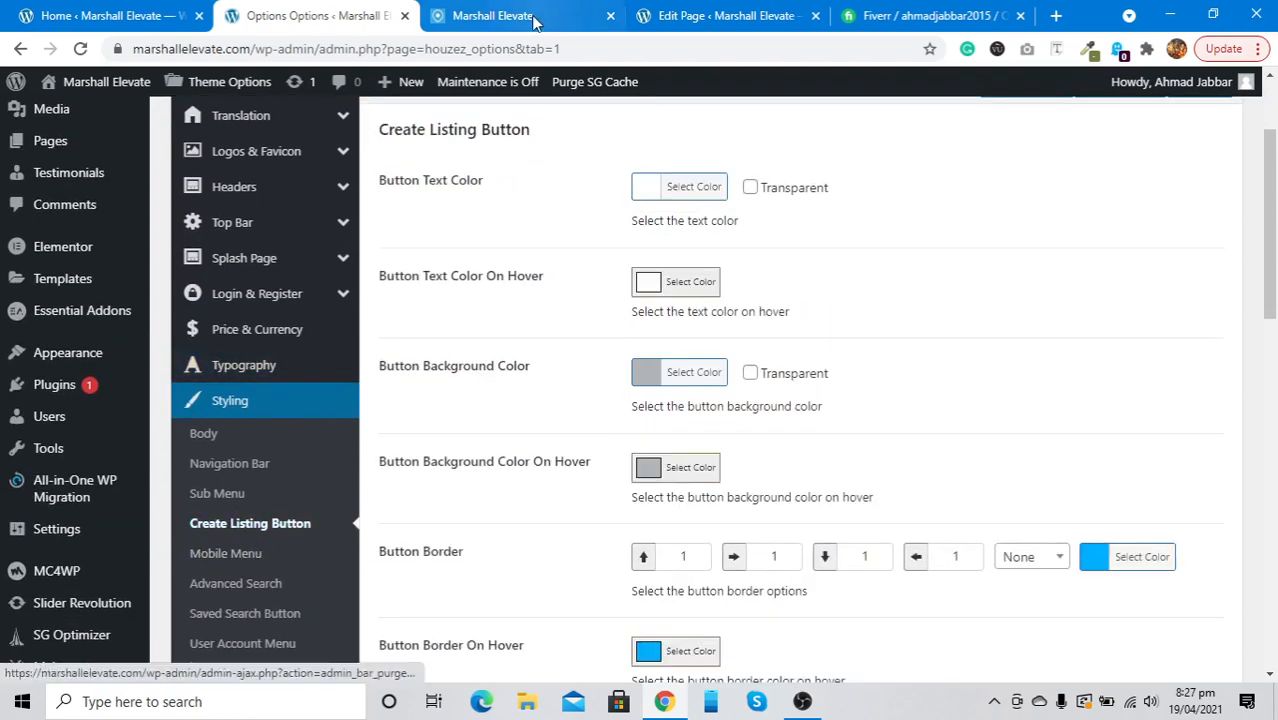
pyautogui.click(500, 16)
pyautogui.click(1259, 87)
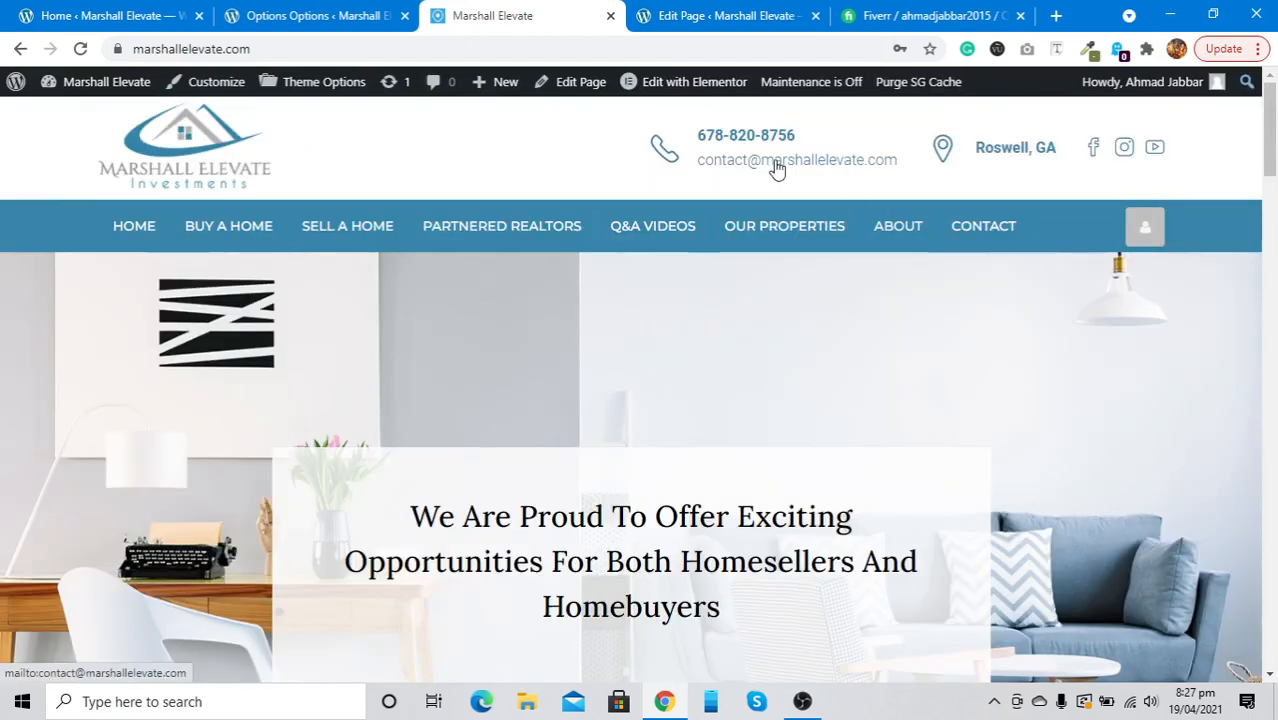
# Step: Open the Headers style options and try the Contact Information setting by disabling and re-enabling it
pyautogui.click(285, 14)
pyautogui.scroll(2, 298, 274)
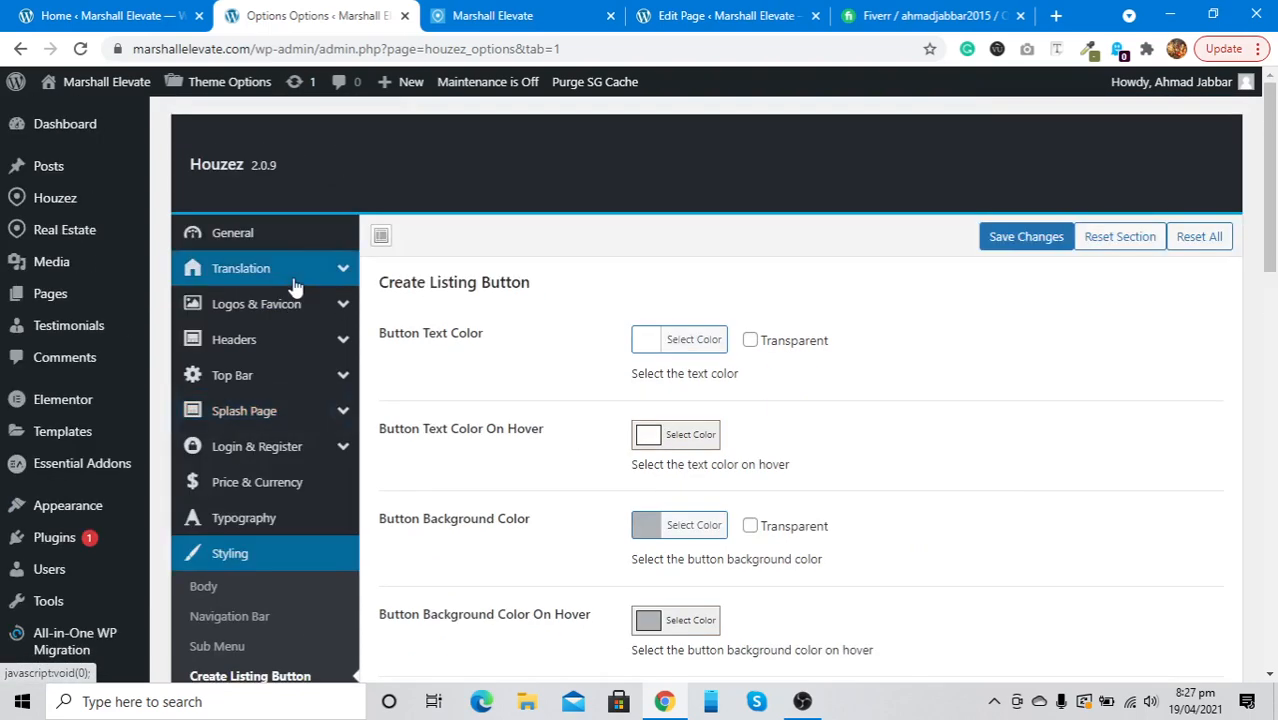
pyautogui.click(284, 347)
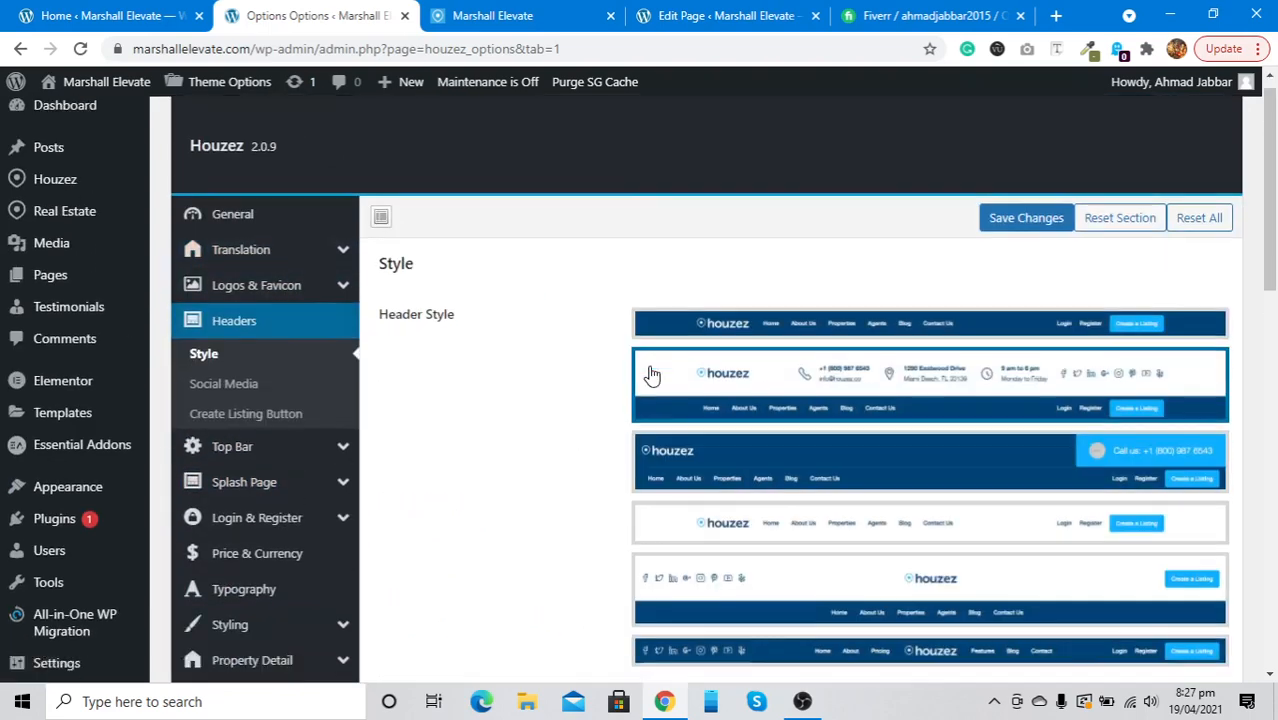
pyautogui.scroll(-10, 650, 372)
pyautogui.scroll(3, 650, 372)
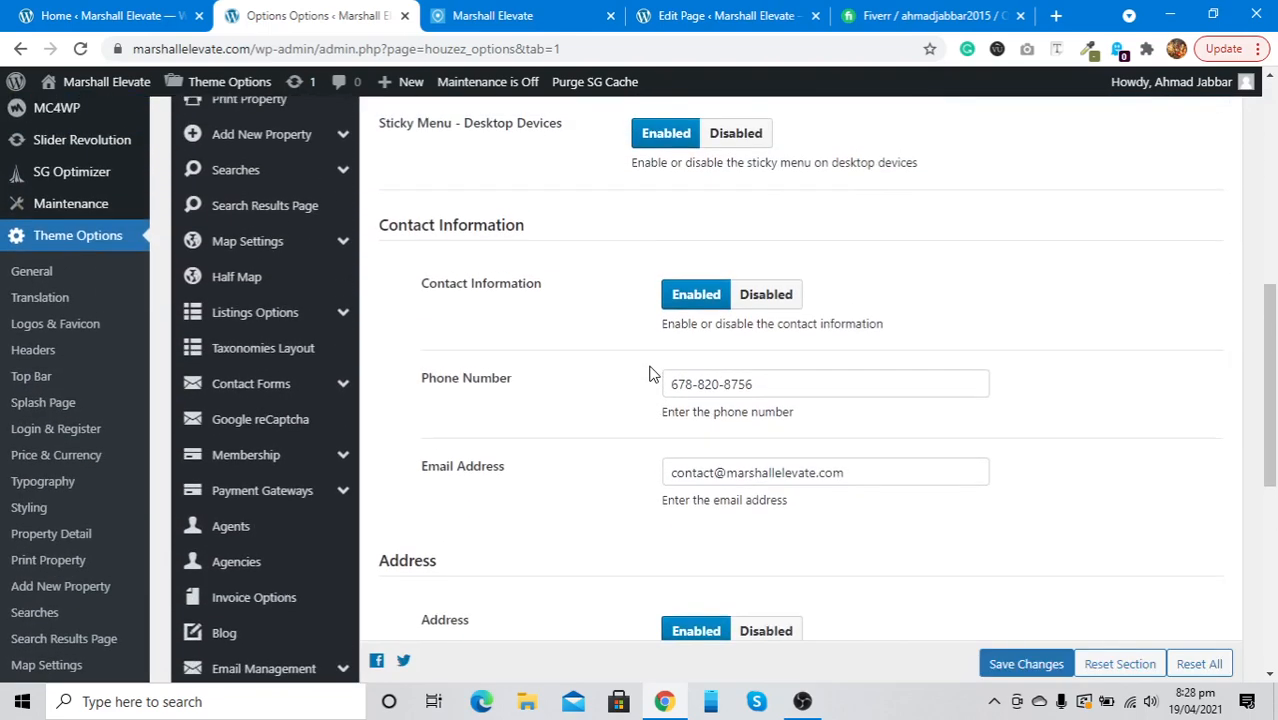
pyautogui.scroll(1, 577, 258)
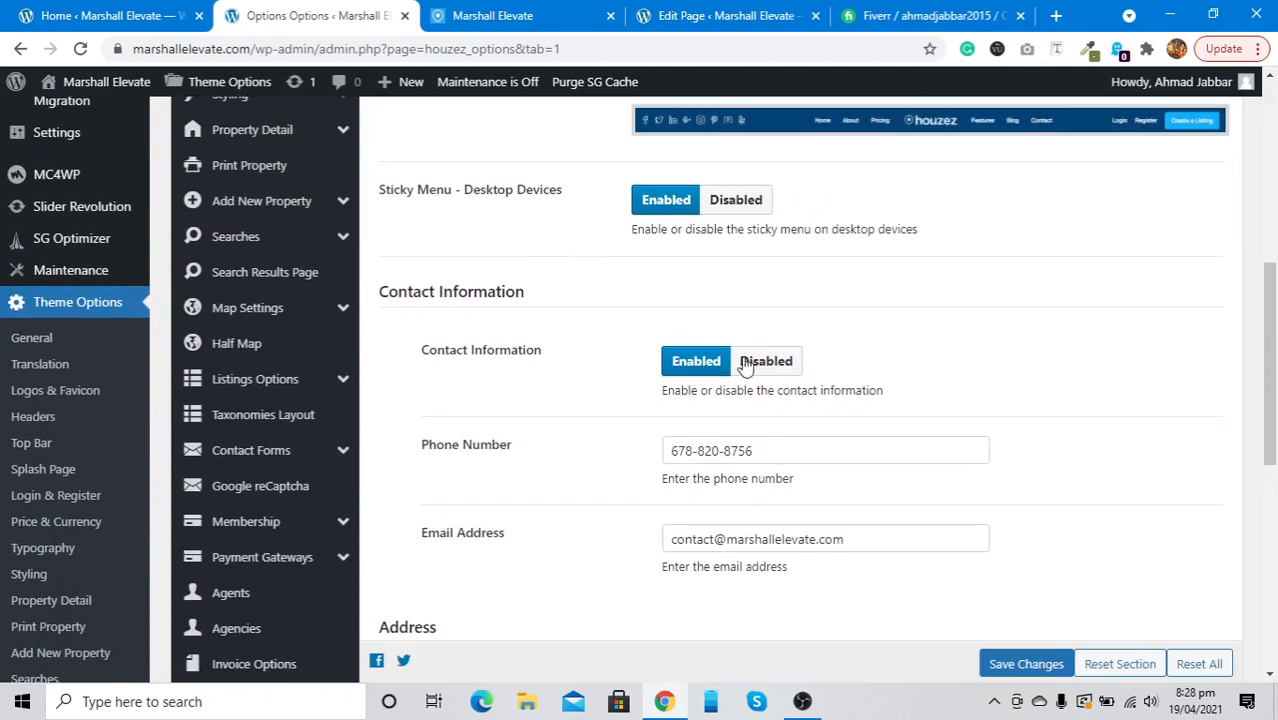
pyautogui.click(780, 361)
pyautogui.click(705, 360)
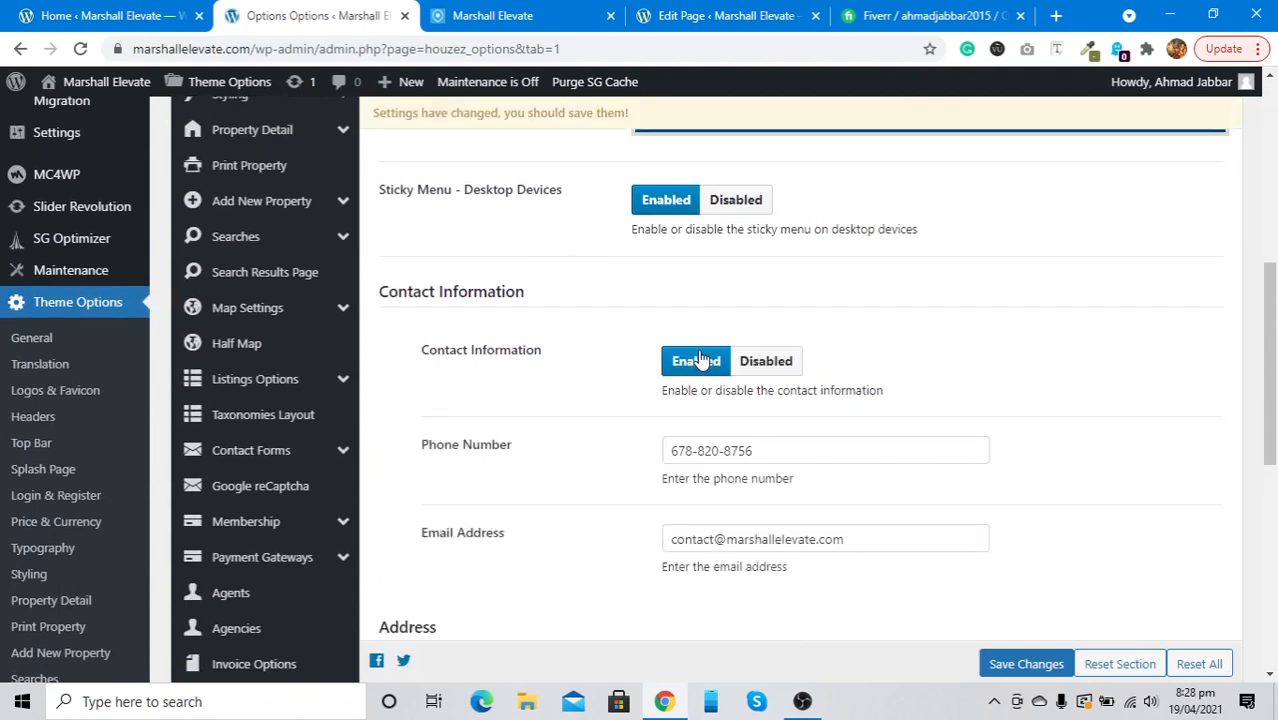
# Step: Review the header's phone number, email, address and Office Timing settings
pyautogui.scroll(-2, 700, 358)
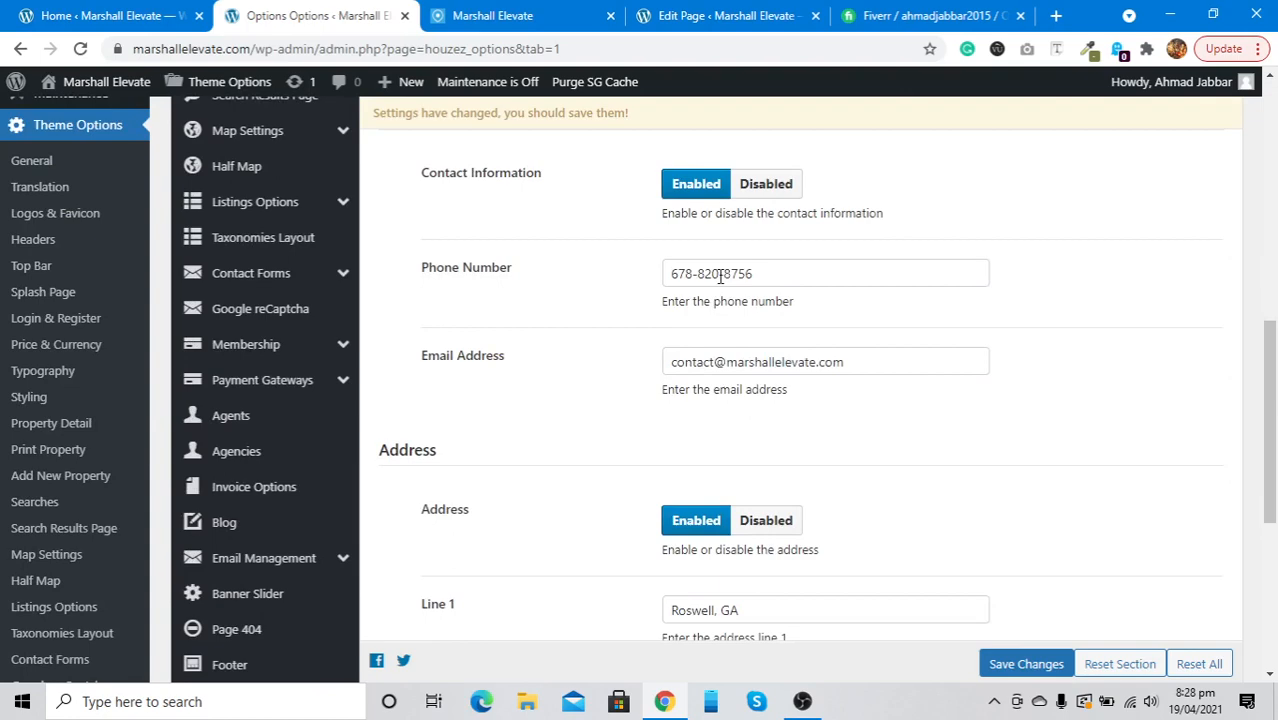
pyautogui.scroll(-3, 712, 372)
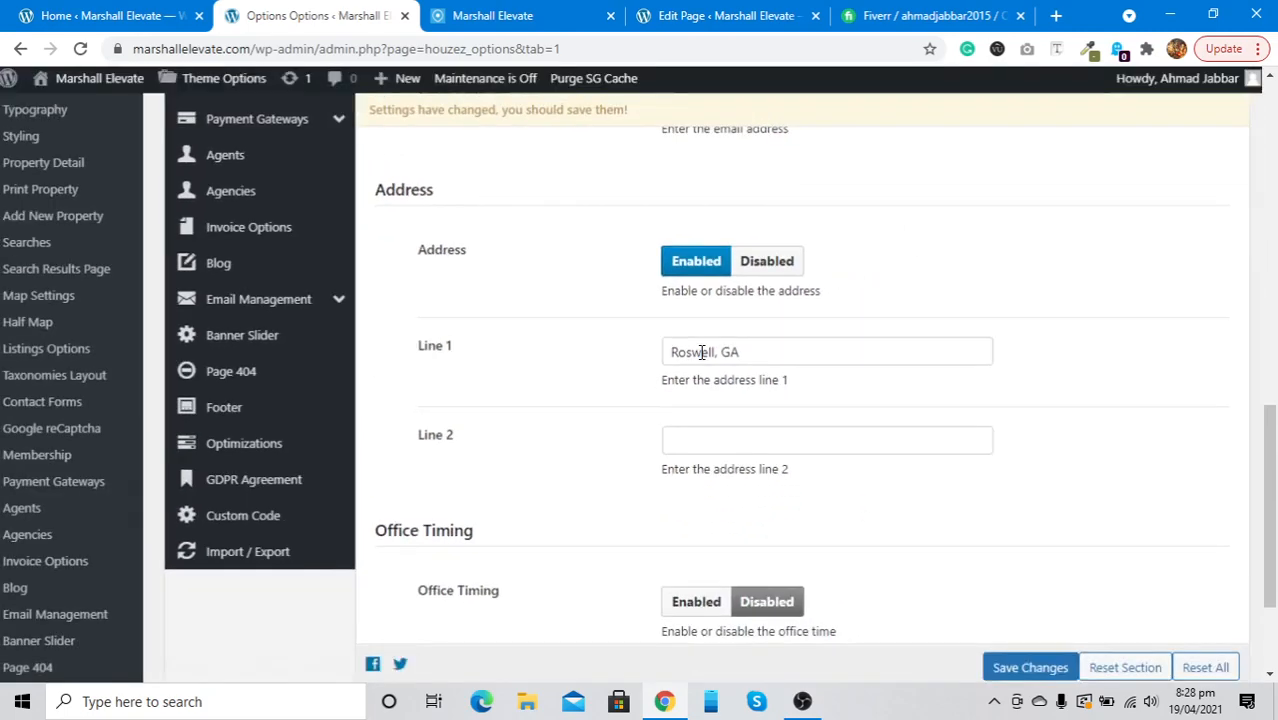
pyautogui.scroll(-1, 702, 356)
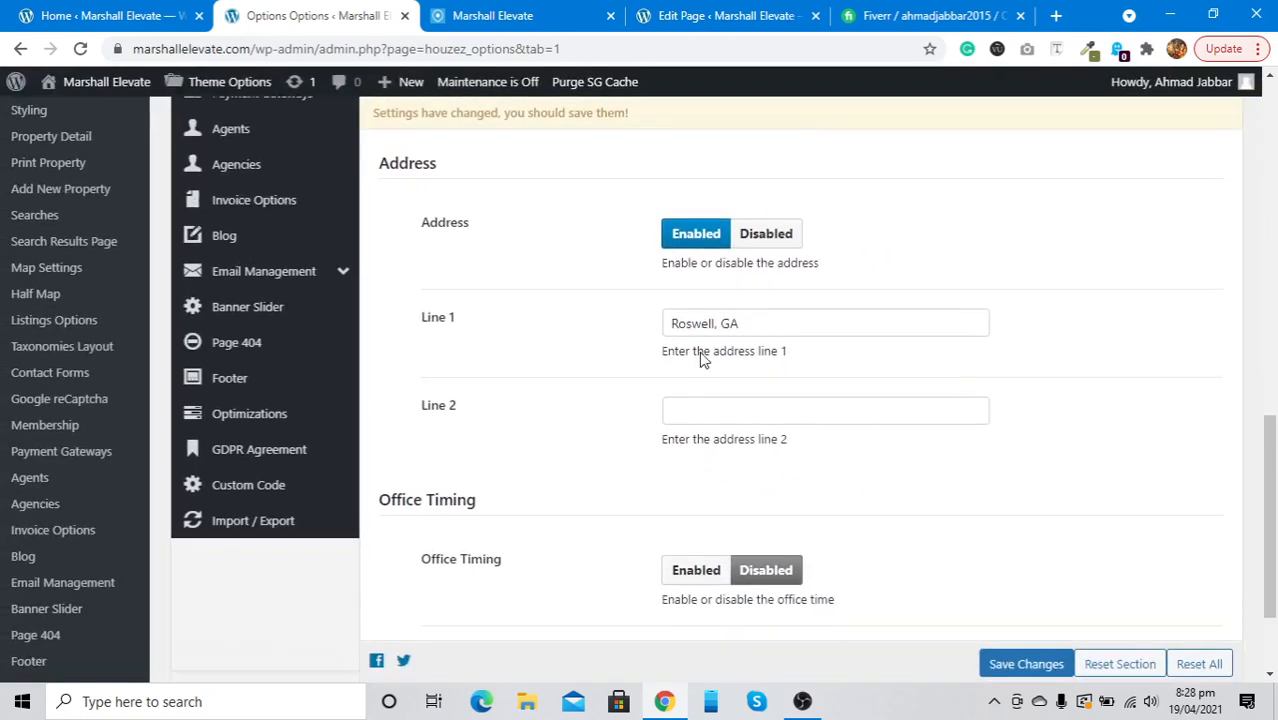
pyautogui.scroll(-1, 703, 360)
pyautogui.scroll(-2, 702, 360)
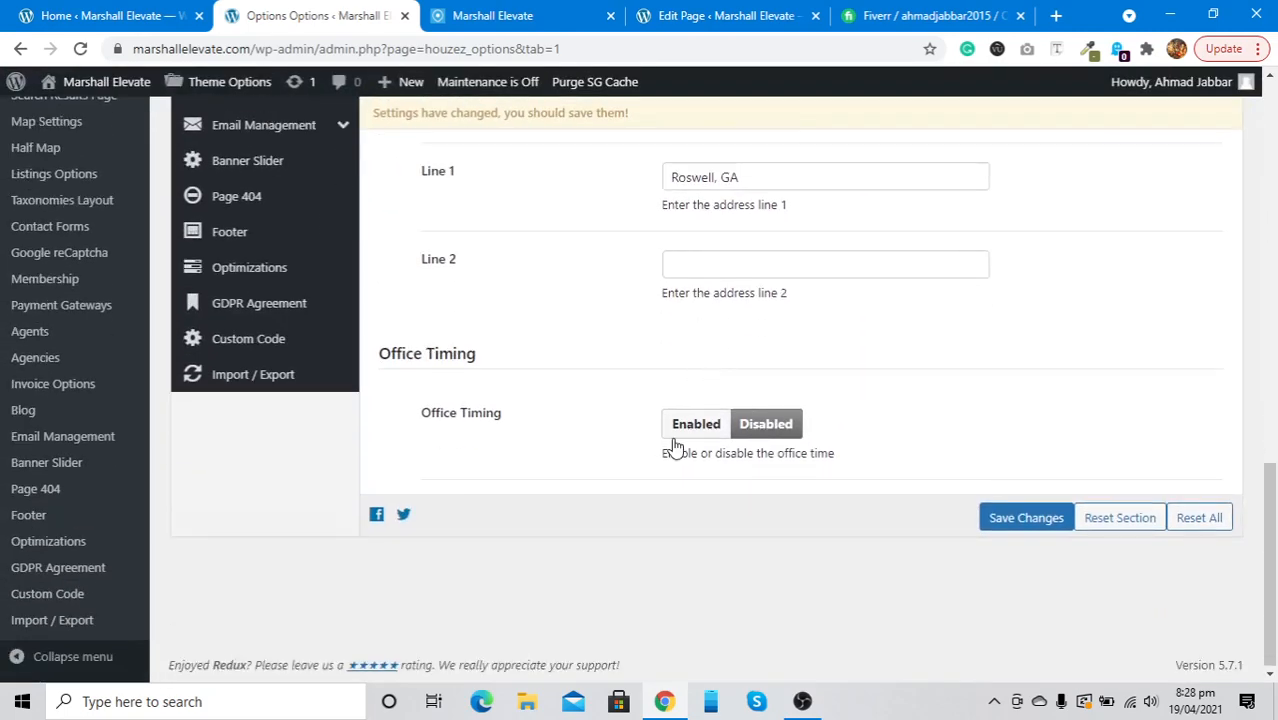
pyautogui.scroll(20, 673, 445)
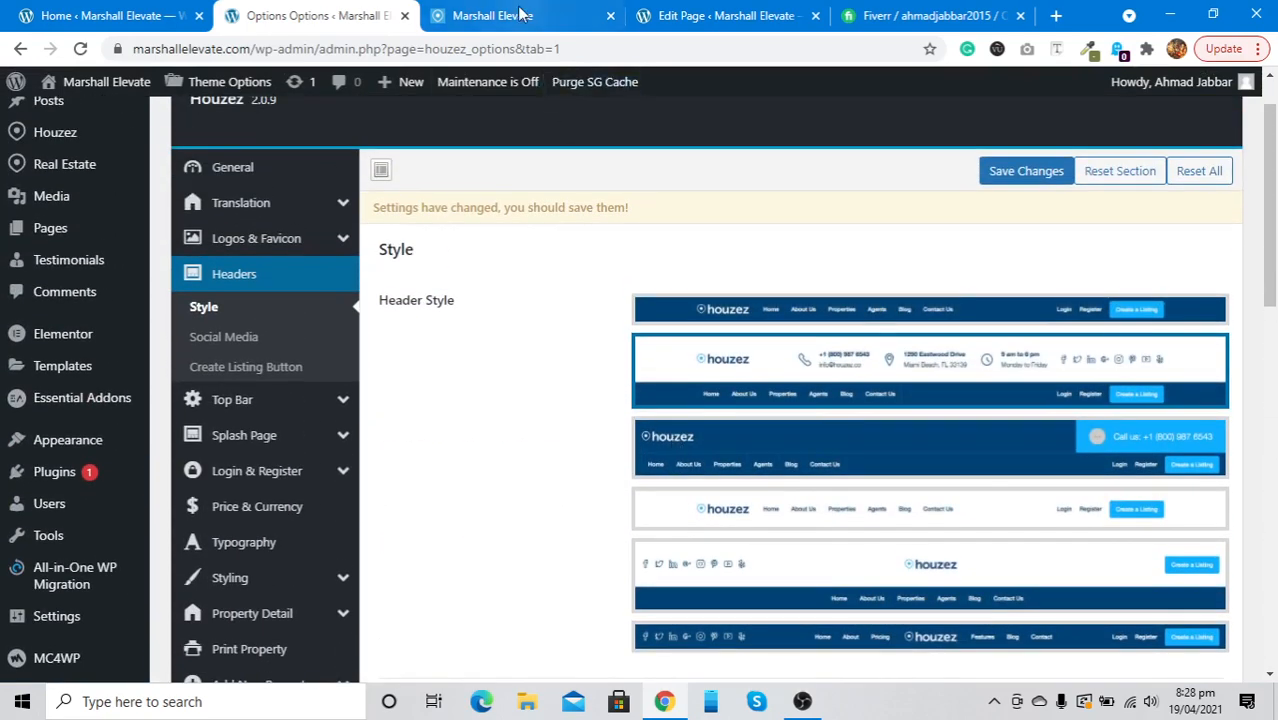
# Step: Review the header's Social Media icon setting and profile URL fields, and save the theme options
pyautogui.click(262, 336)
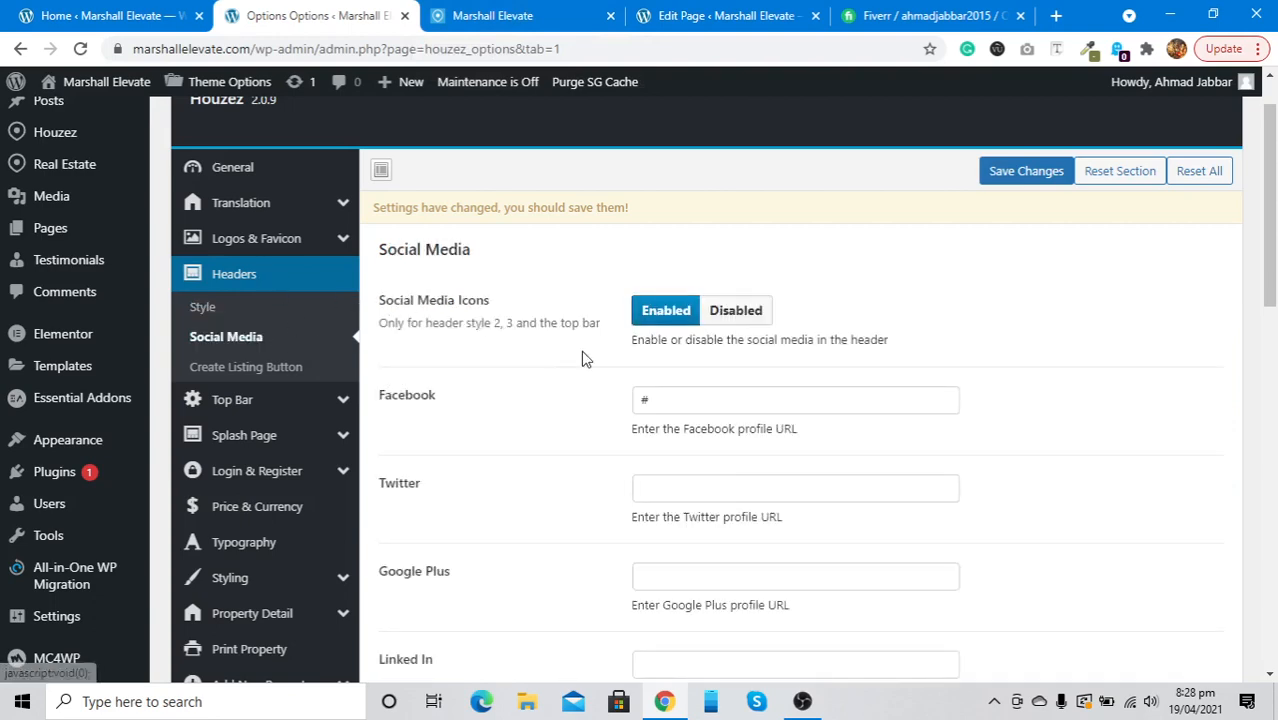
pyautogui.scroll(-2, 584, 358)
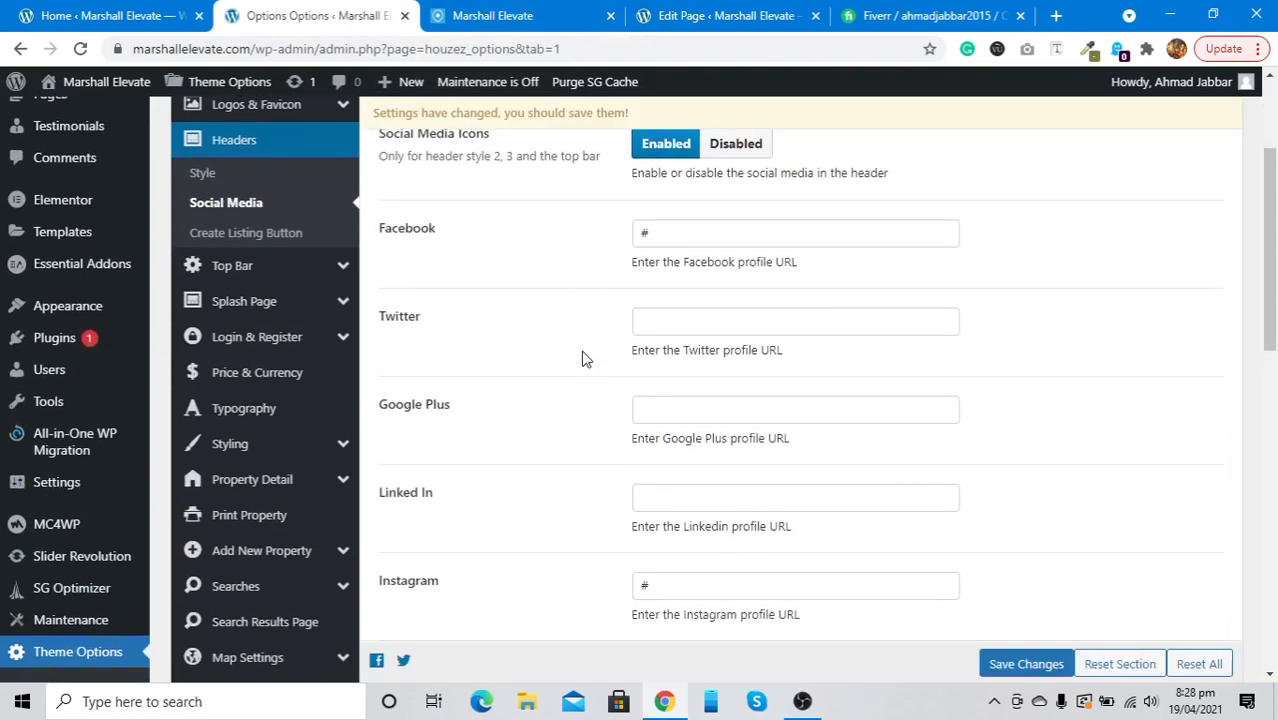
pyautogui.click(679, 236)
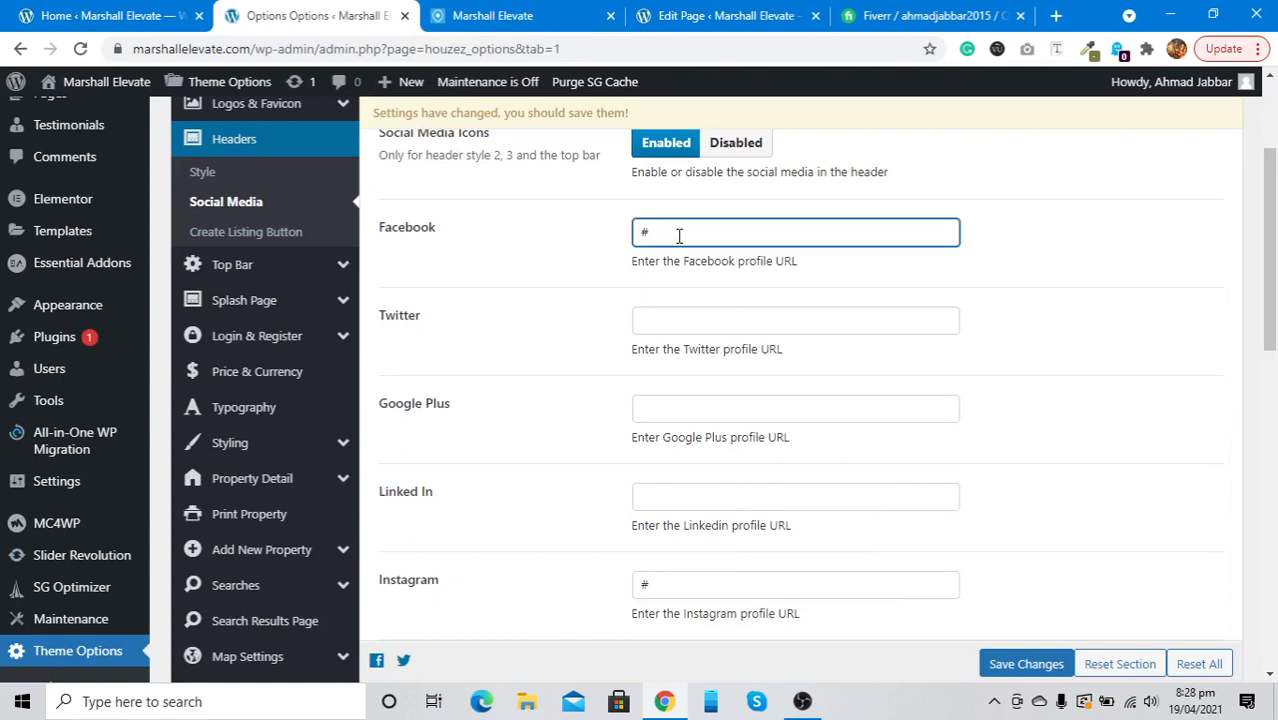
pyautogui.scroll(-1, 679, 236)
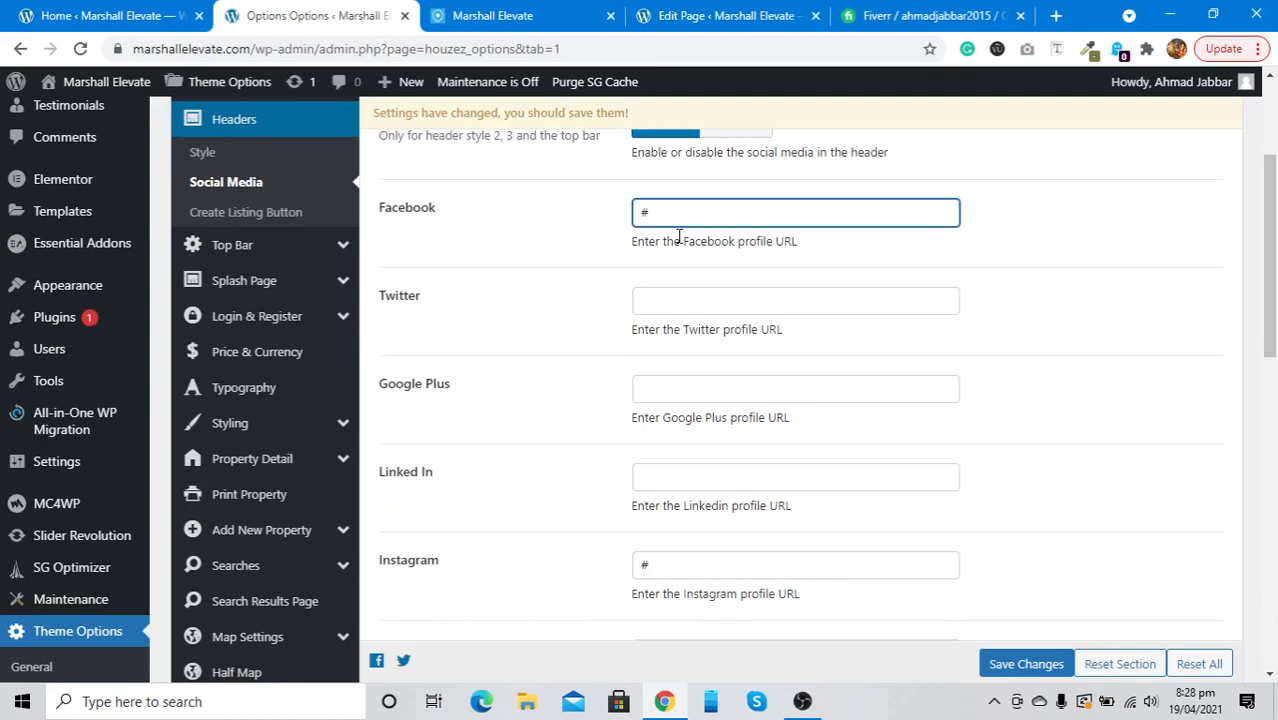
pyautogui.scroll(-3, 679, 240)
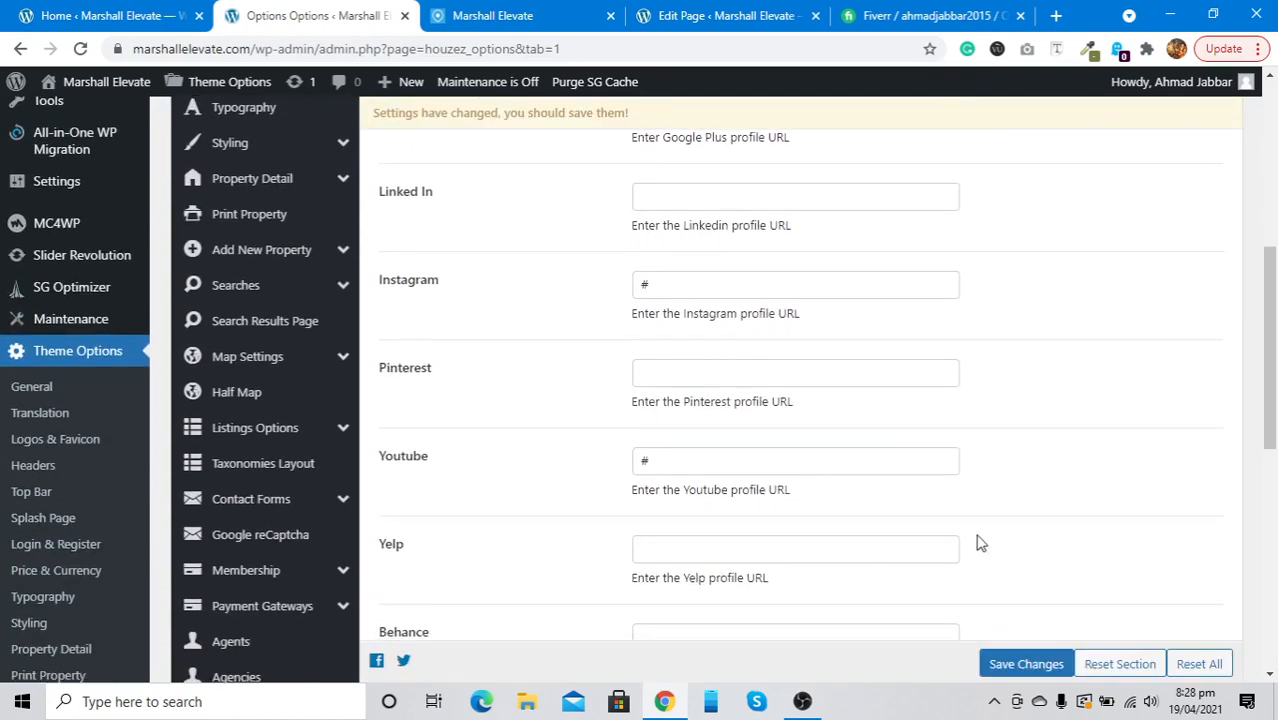
pyautogui.click(1010, 668)
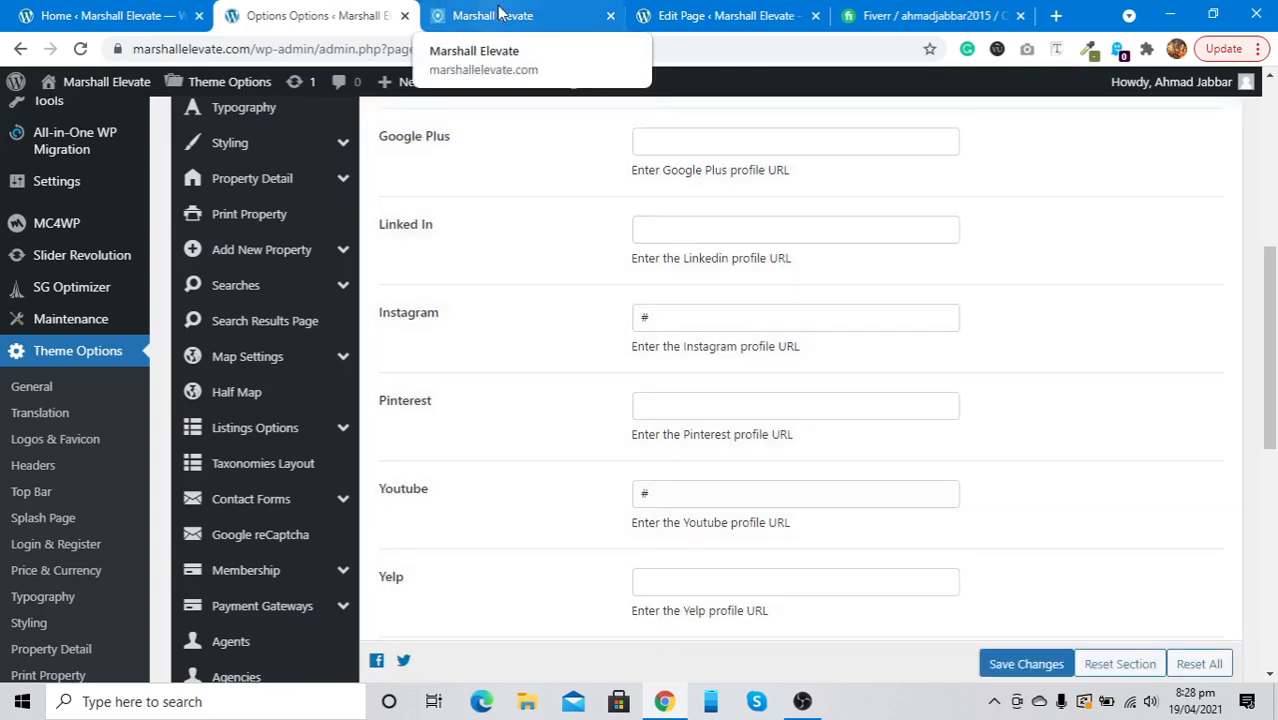
# Step: Save the header's social media options with the Linked In profile URL left empty, and reload the live homepage to check the icons
pyautogui.scroll(2, 508, 286)
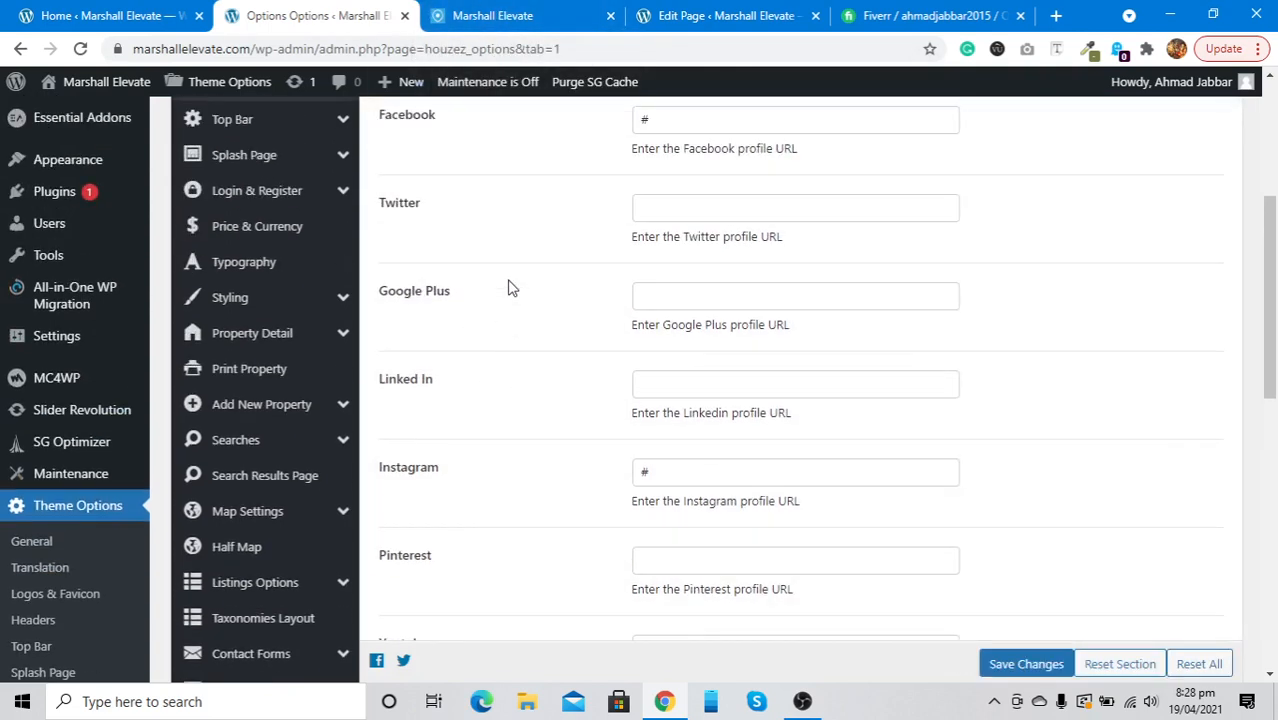
pyautogui.scroll(-1, 508, 287)
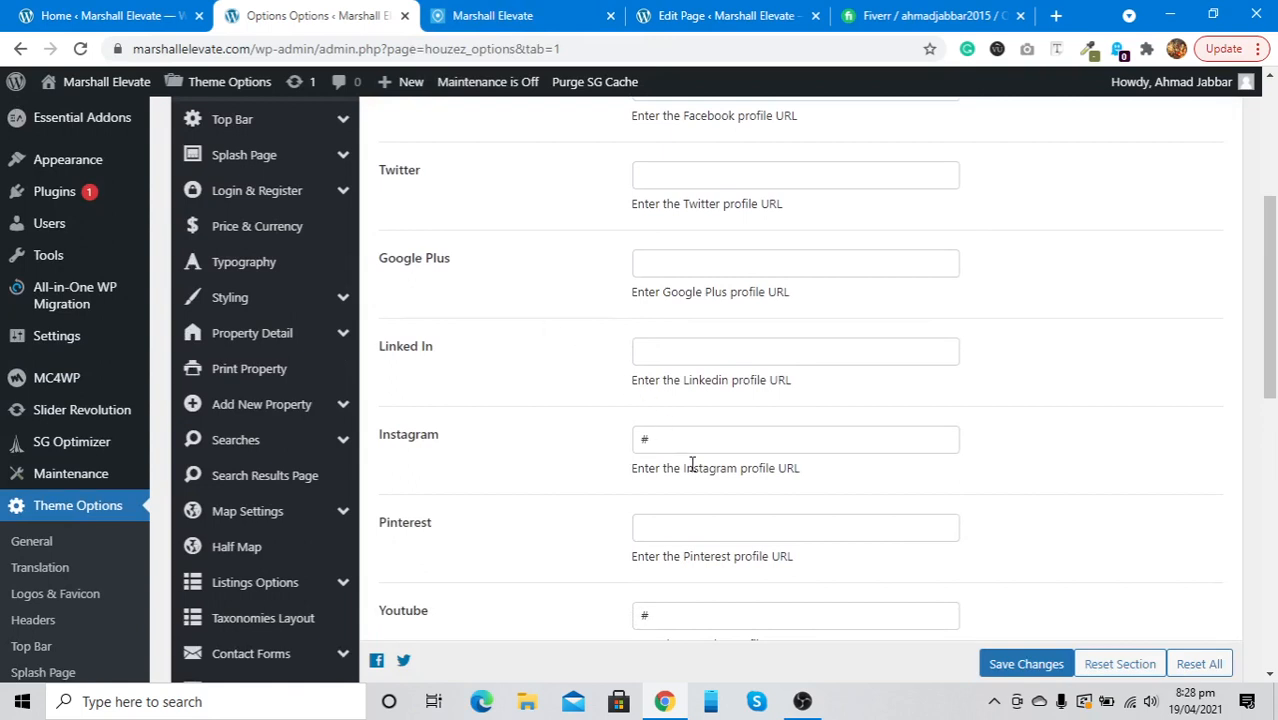
pyautogui.click(668, 358)
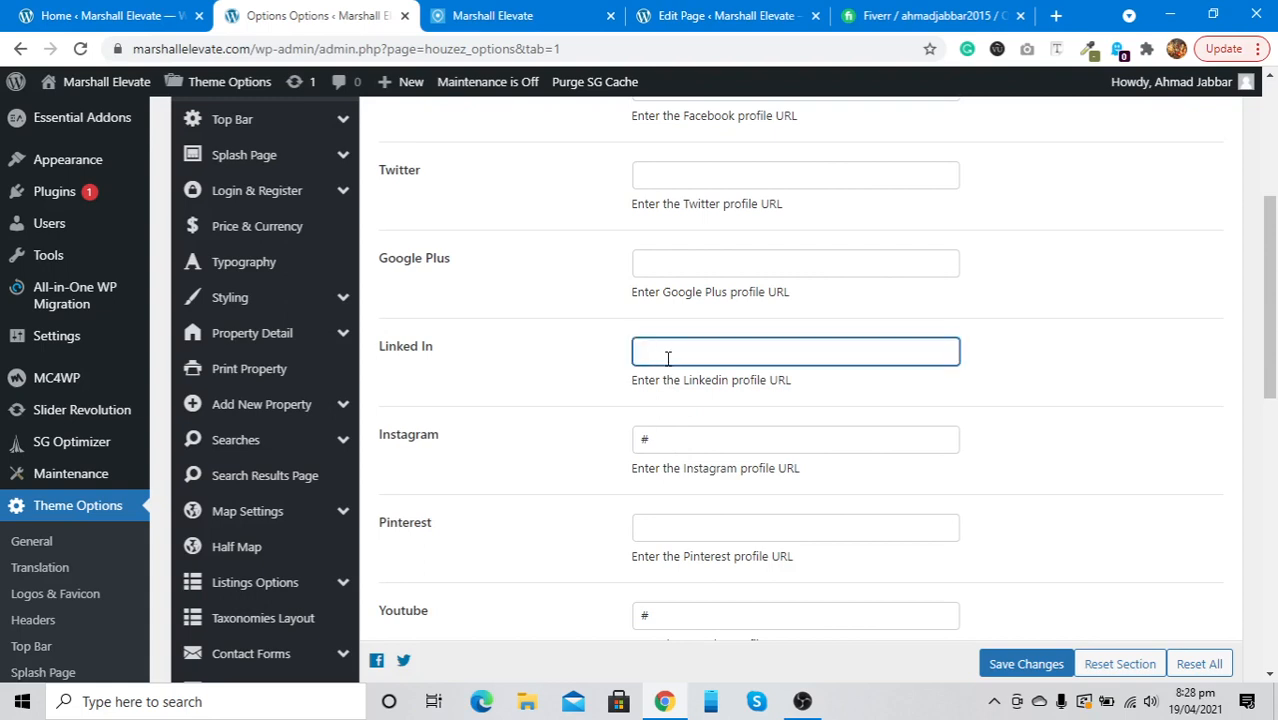
pyautogui.click(1026, 664)
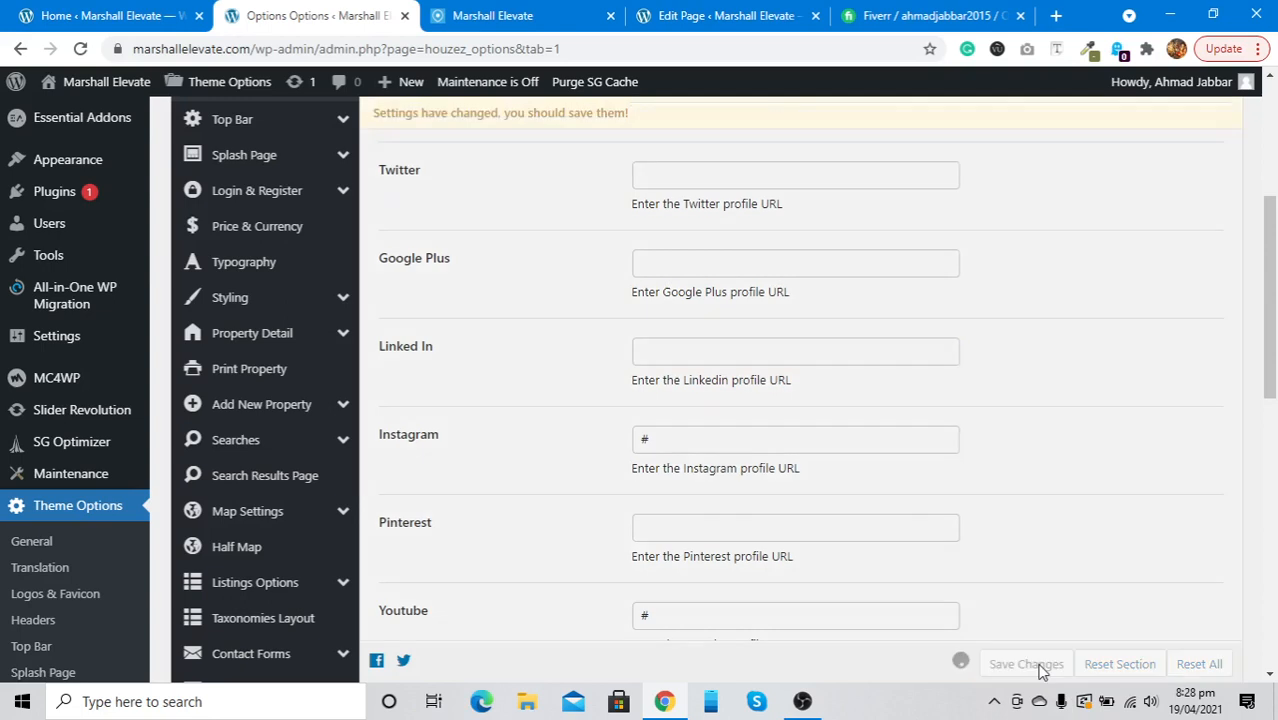
pyautogui.click(485, 15)
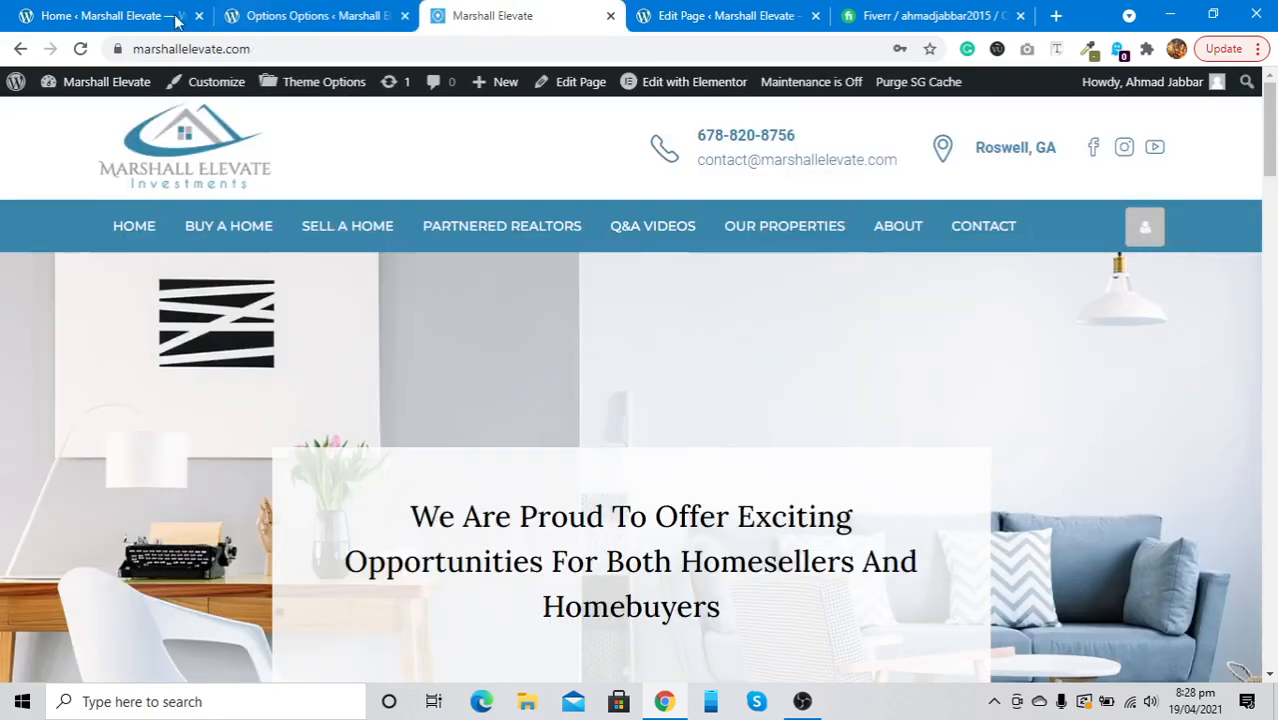
pyautogui.click(81, 50)
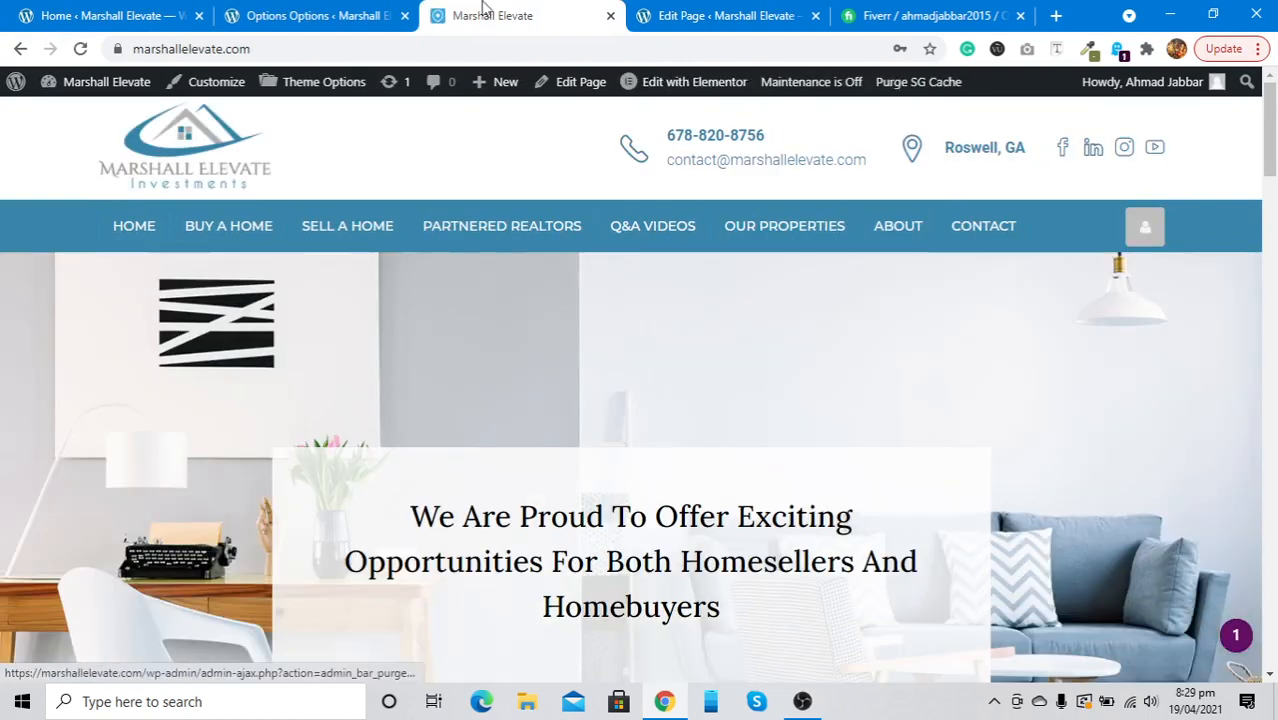
# Step: Compare the header's social profile URL fields with the live homepage, and view the contact details and social links in its footer
pyautogui.click(307, 12)
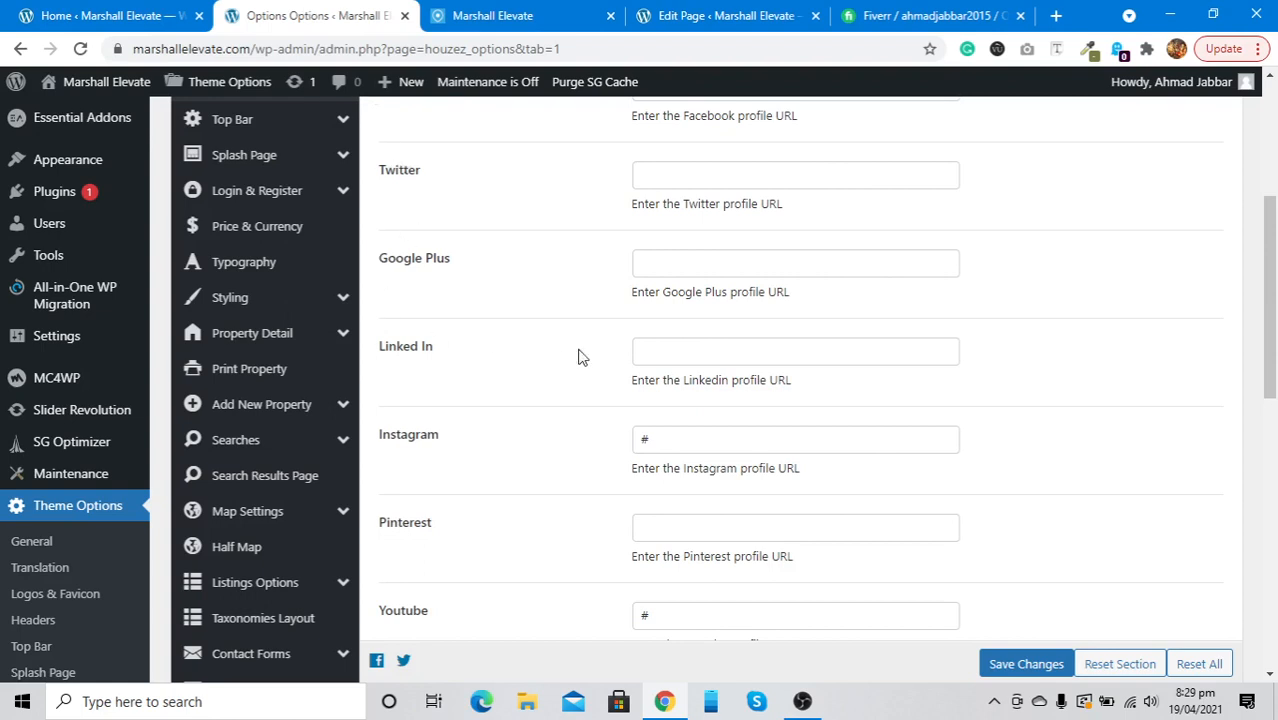
pyautogui.click(488, 15)
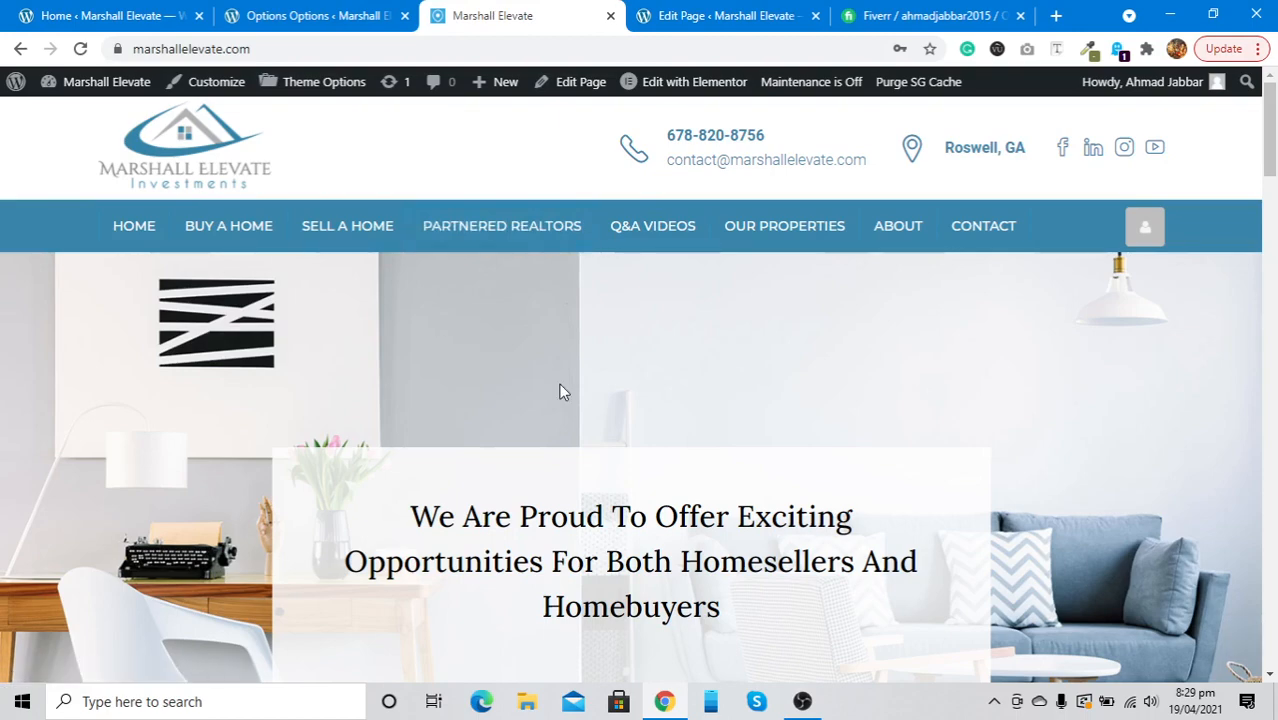
pyautogui.scroll(-4, 562, 391)
pyautogui.scroll(-10, 562, 391)
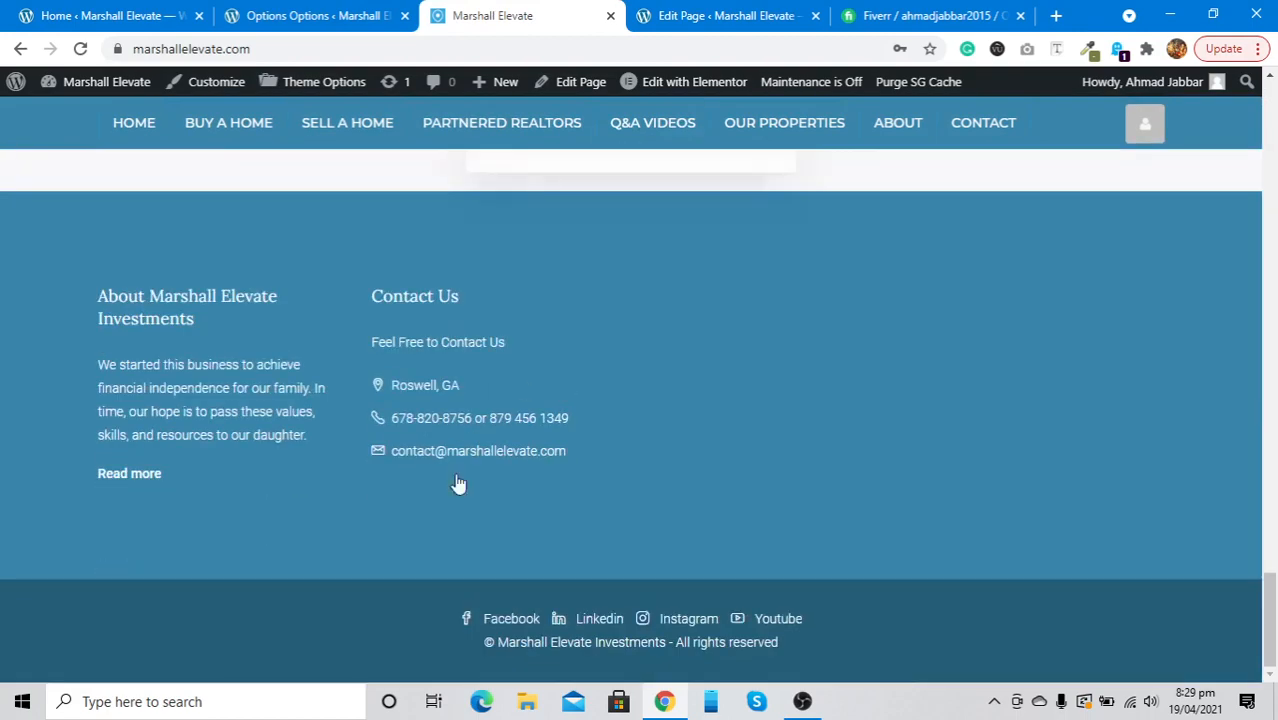
# Step: Open the Footer theme options, review the social profile URLs, copyright text and bottom version, and save the changes
pyautogui.click(322, 15)
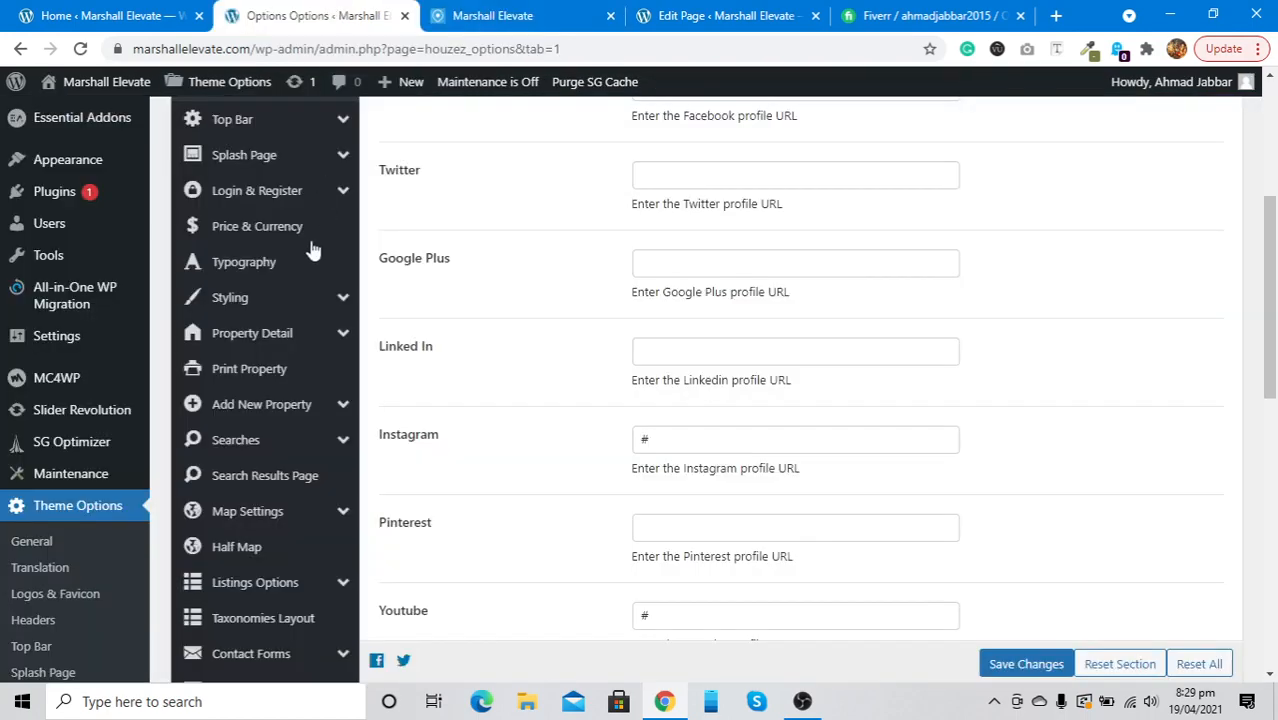
pyautogui.scroll(-4, 240, 410)
pyautogui.scroll(-4, 240, 410)
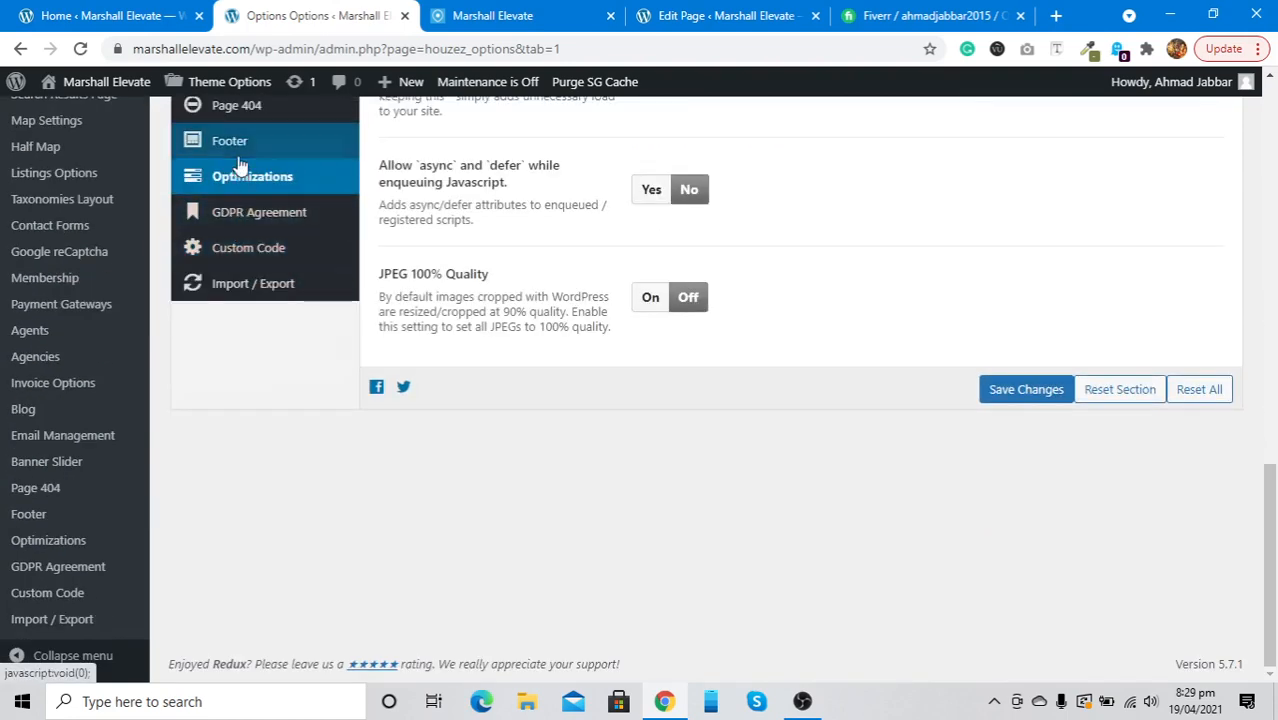
pyautogui.click(238, 157)
pyautogui.scroll(3, 568, 455)
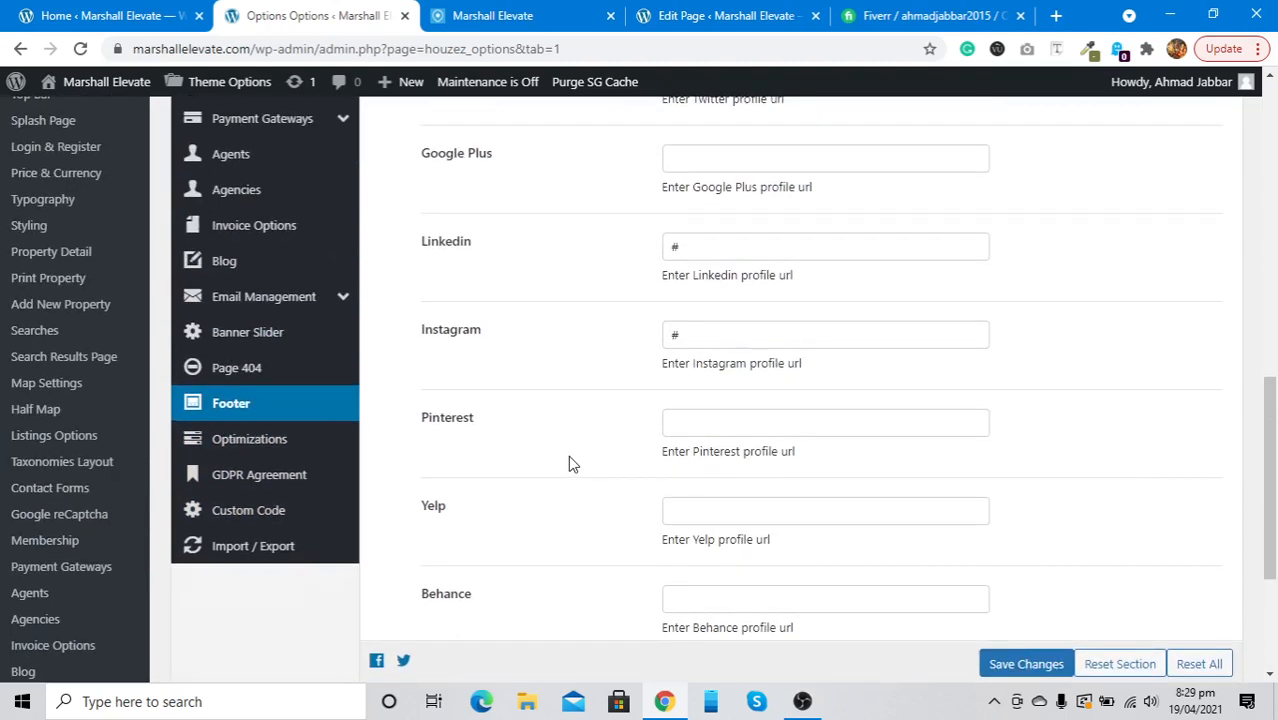
pyautogui.scroll(4, 585, 323)
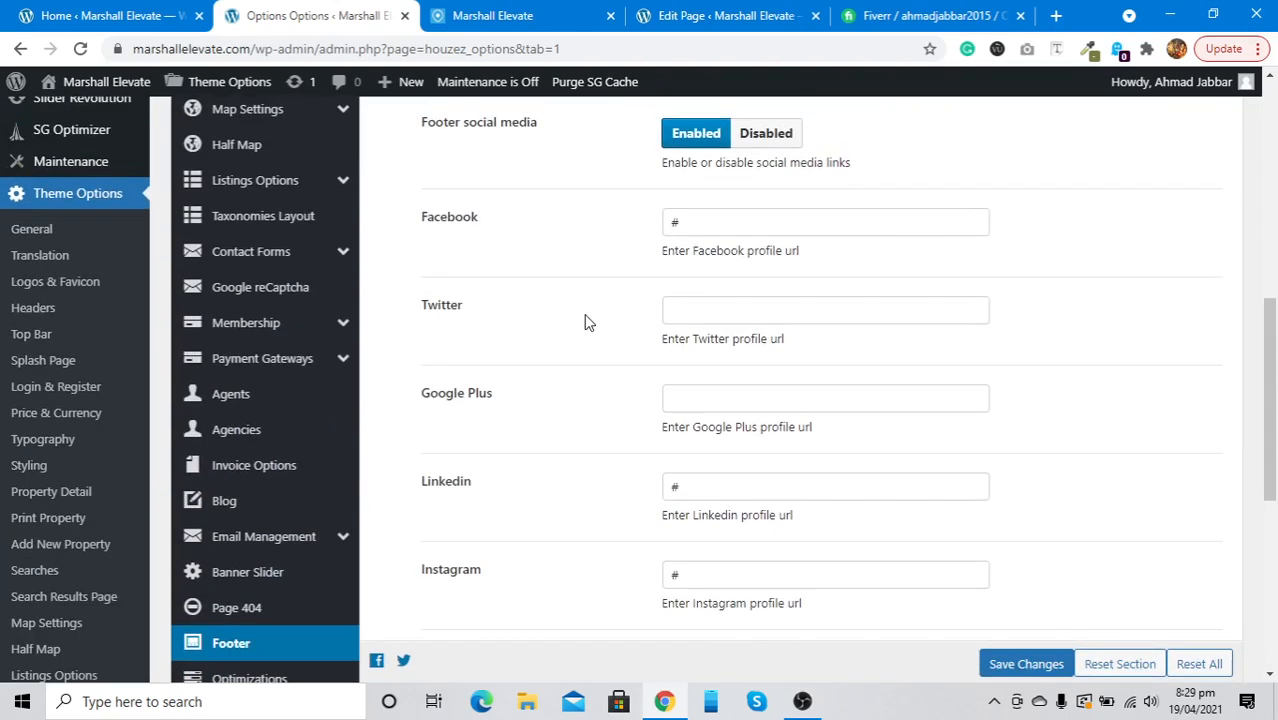
pyautogui.scroll(3, 587, 322)
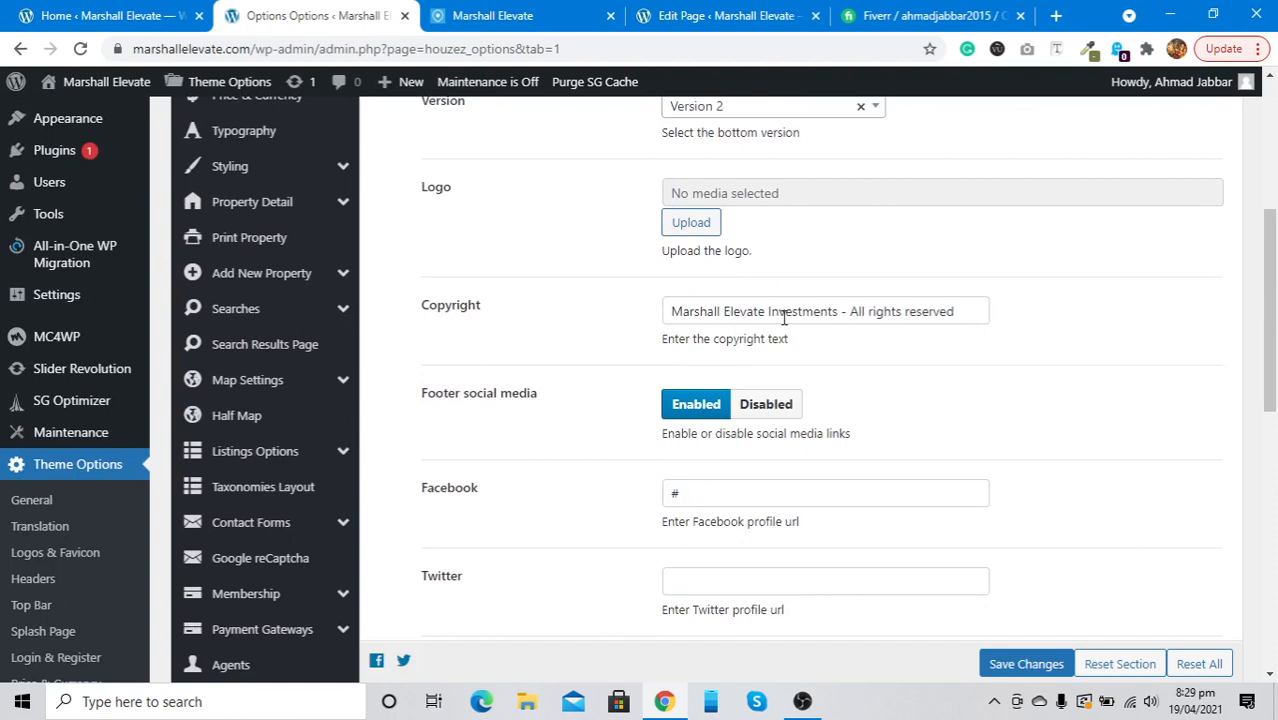
pyautogui.scroll(2, 785, 318)
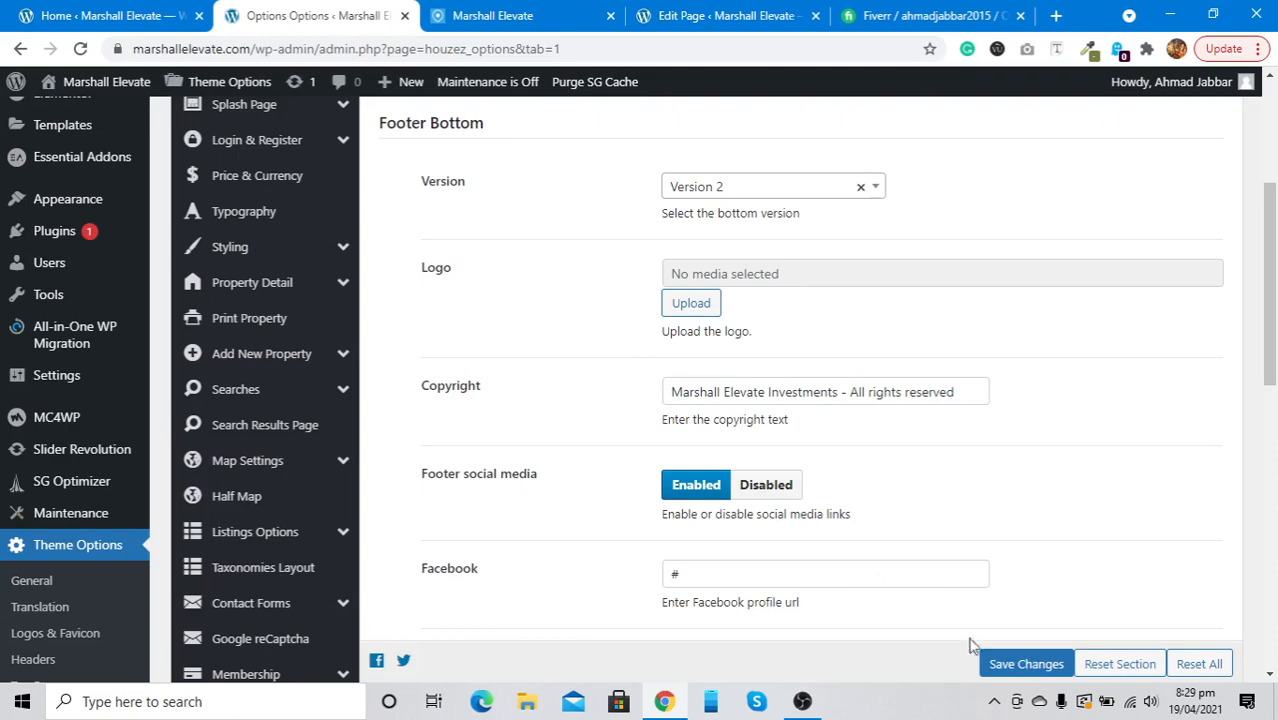
pyautogui.click(1016, 666)
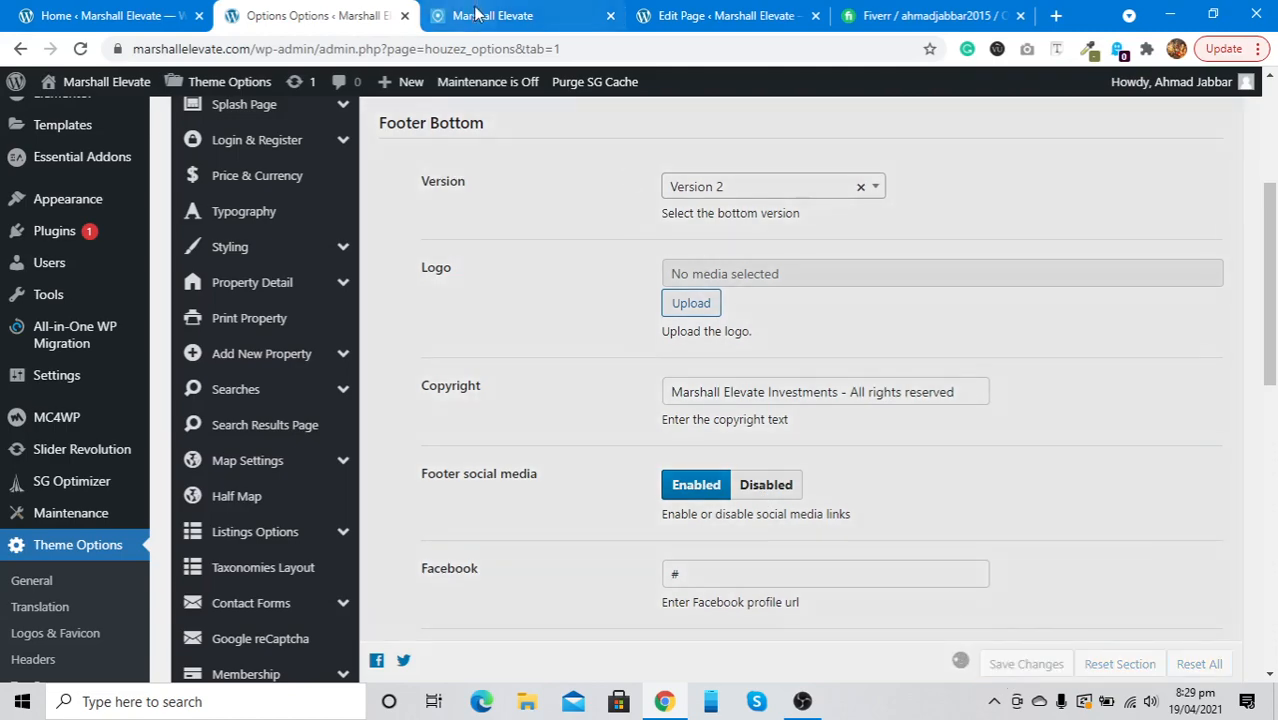
# Step: View the live homepage's header again, and open the Real Estate properties list in the site admin
pyautogui.click(477, 14)
pyautogui.scroll(20, 525, 318)
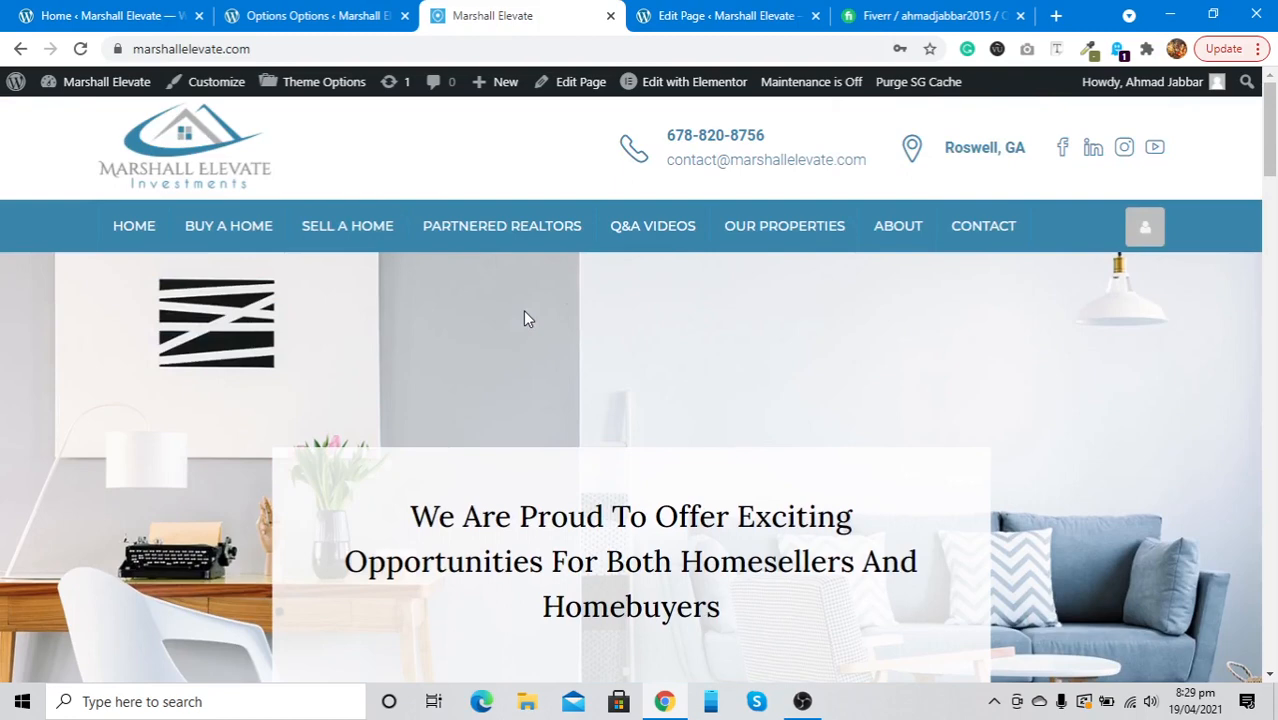
pyautogui.moveTo(665, 84)
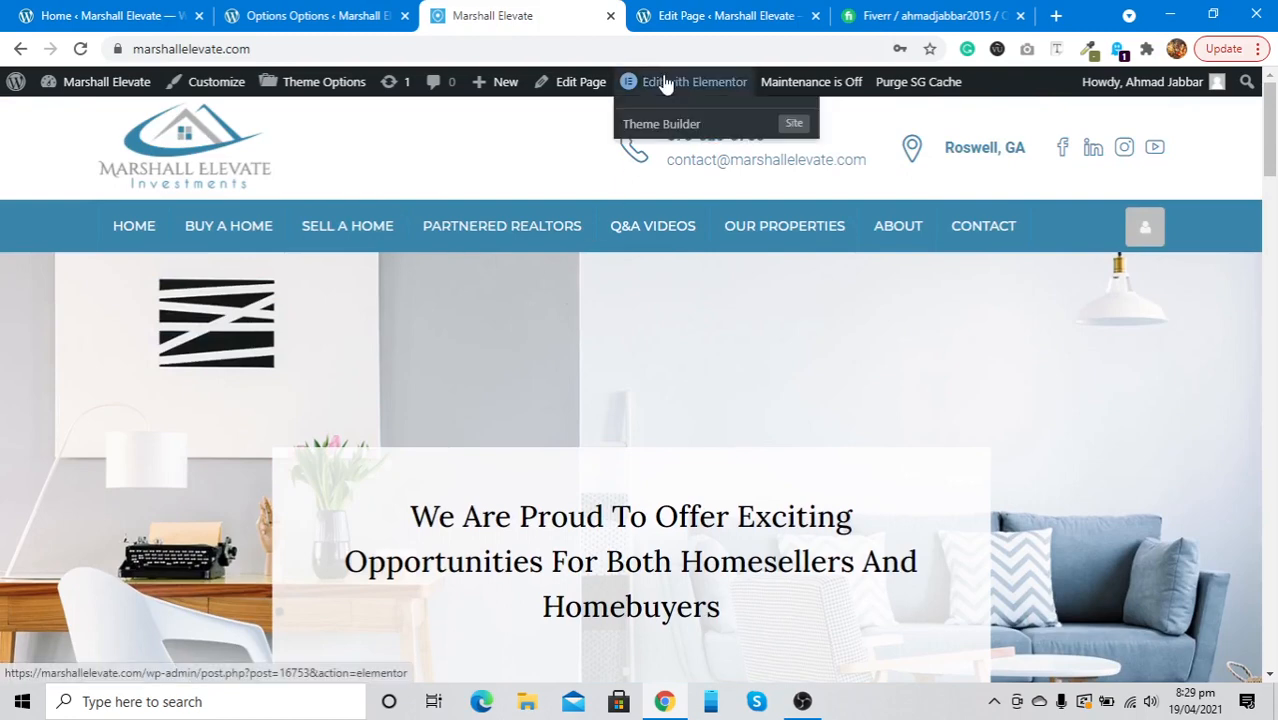
pyautogui.click(278, 14)
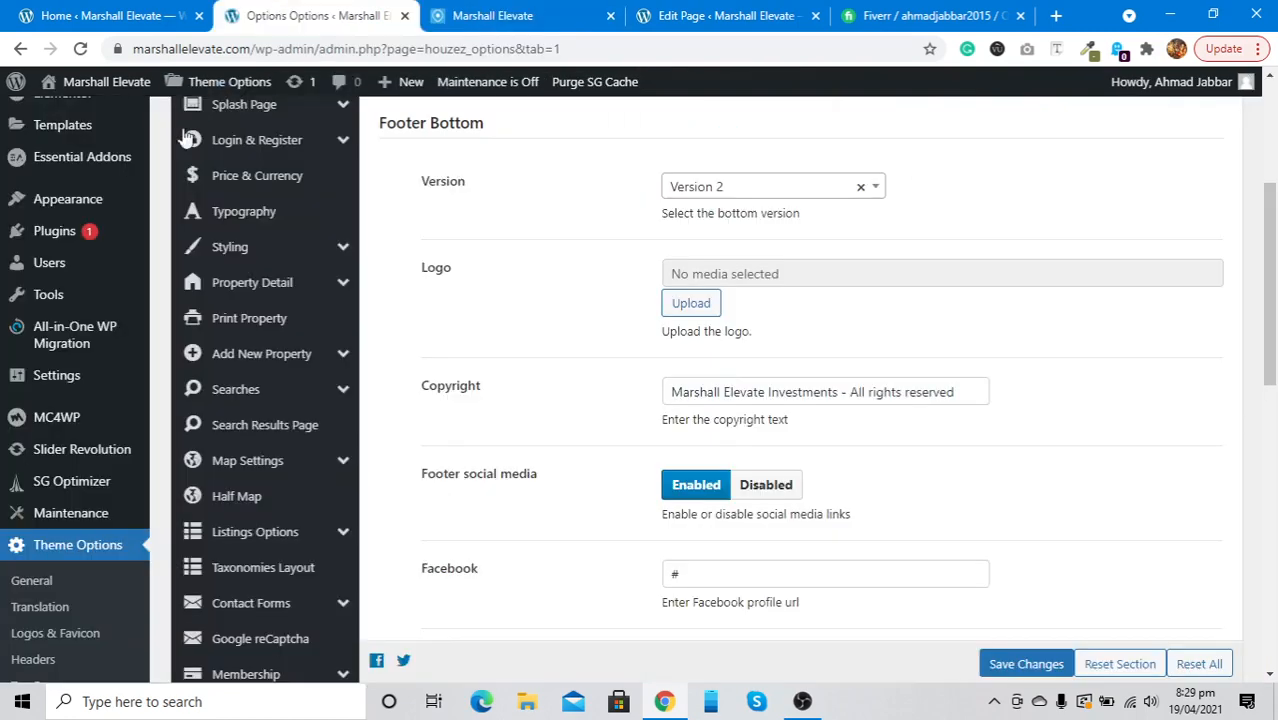
pyautogui.scroll(3, 173, 167)
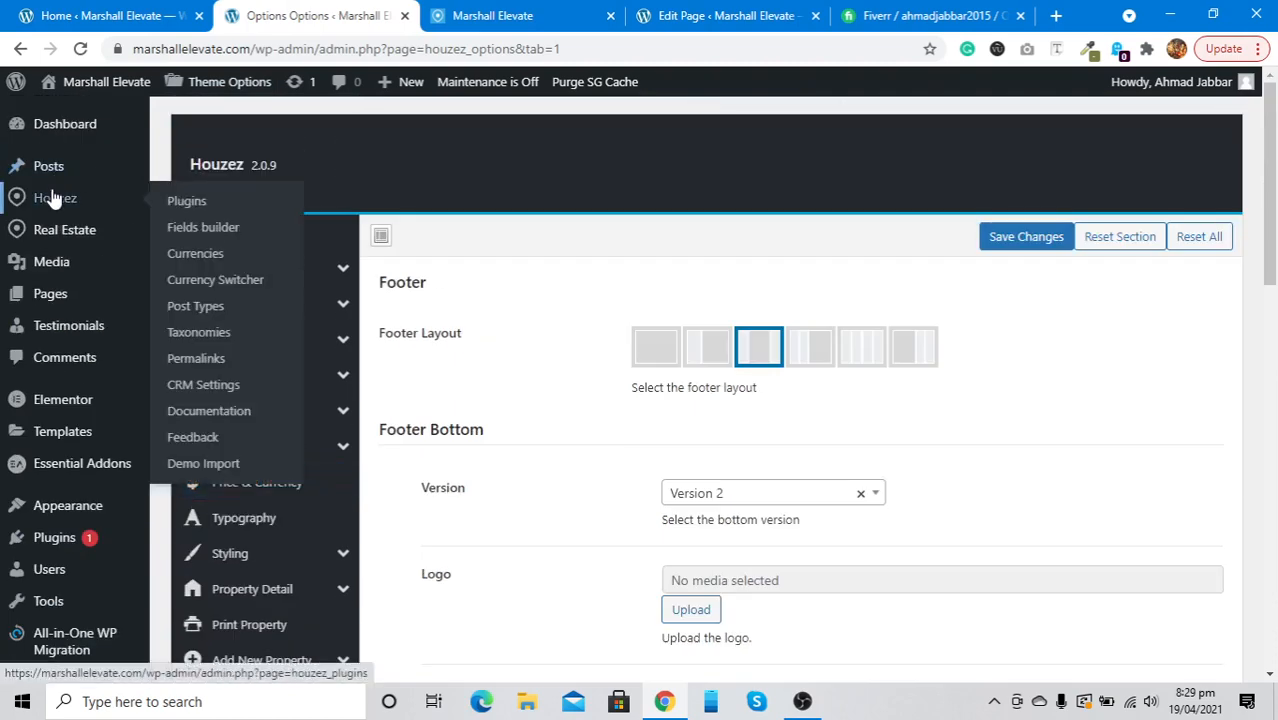
pyautogui.click(55, 227)
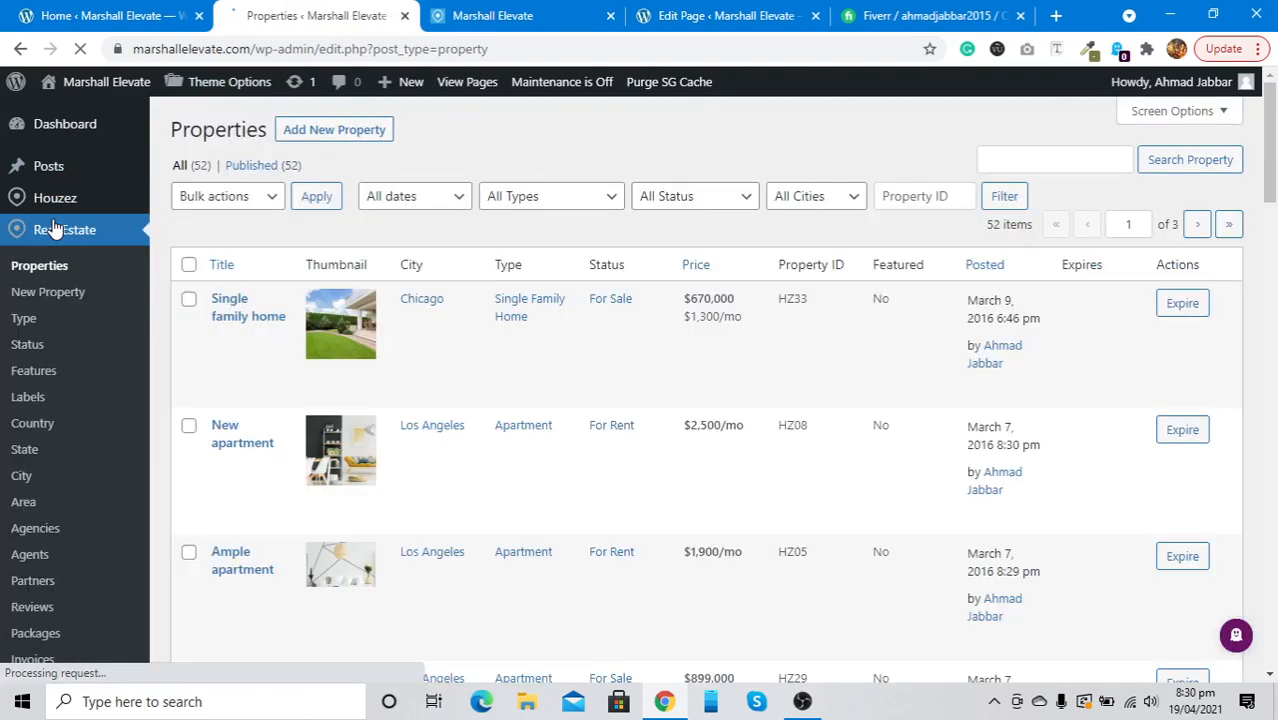
pyautogui.scroll(-1, 275, 355)
pyautogui.scroll(-1, 275, 355)
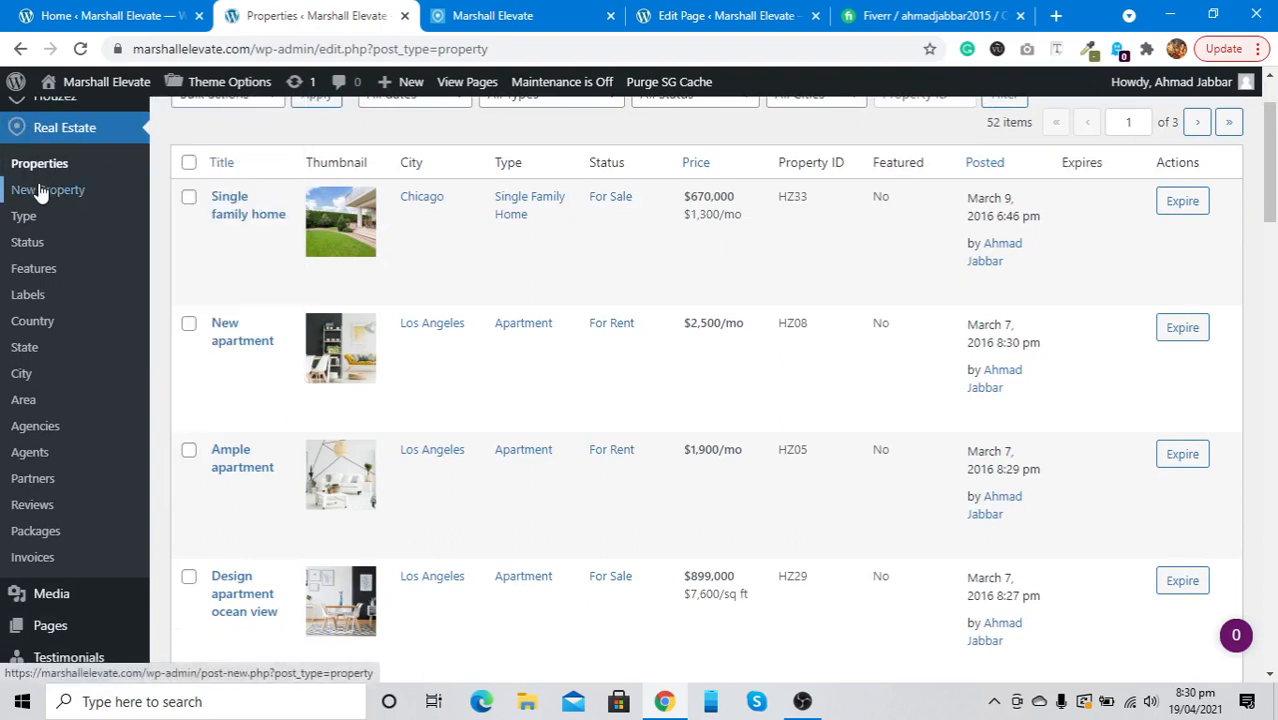
# Step: Open the property Type page and review the list of existing commercial and residential types
pyautogui.click(22, 218)
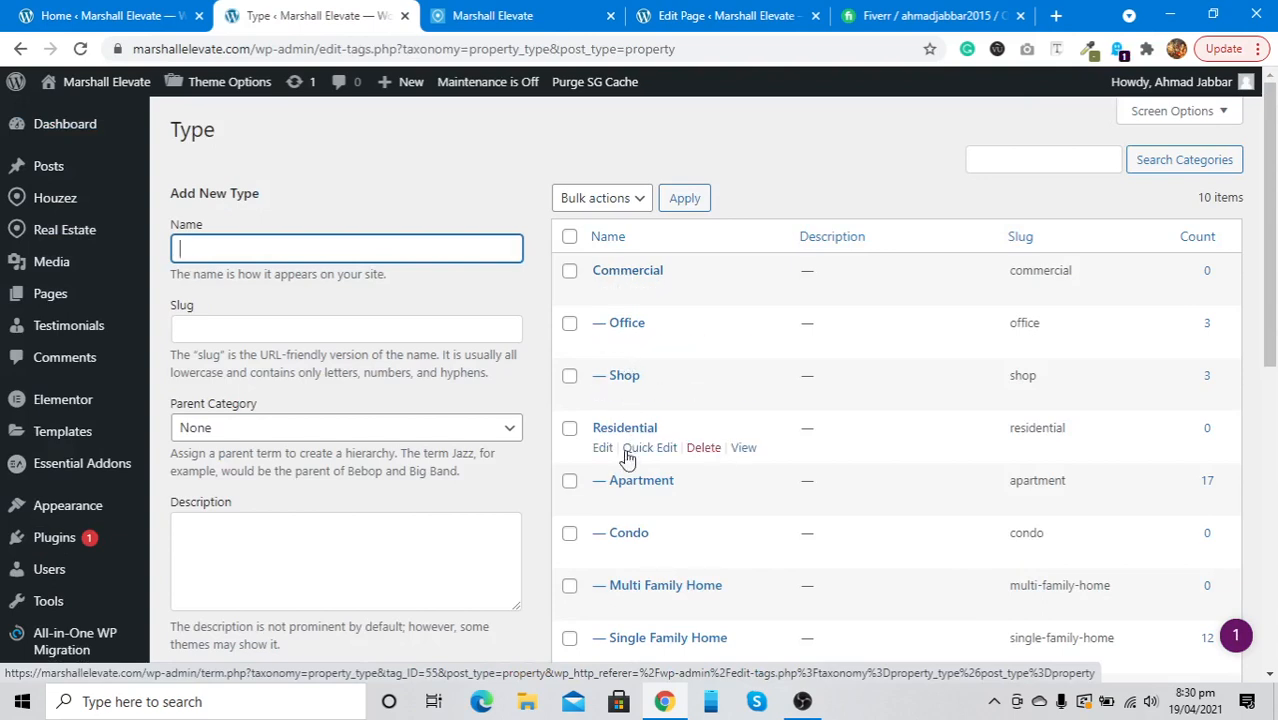
pyautogui.scroll(-2, 622, 480)
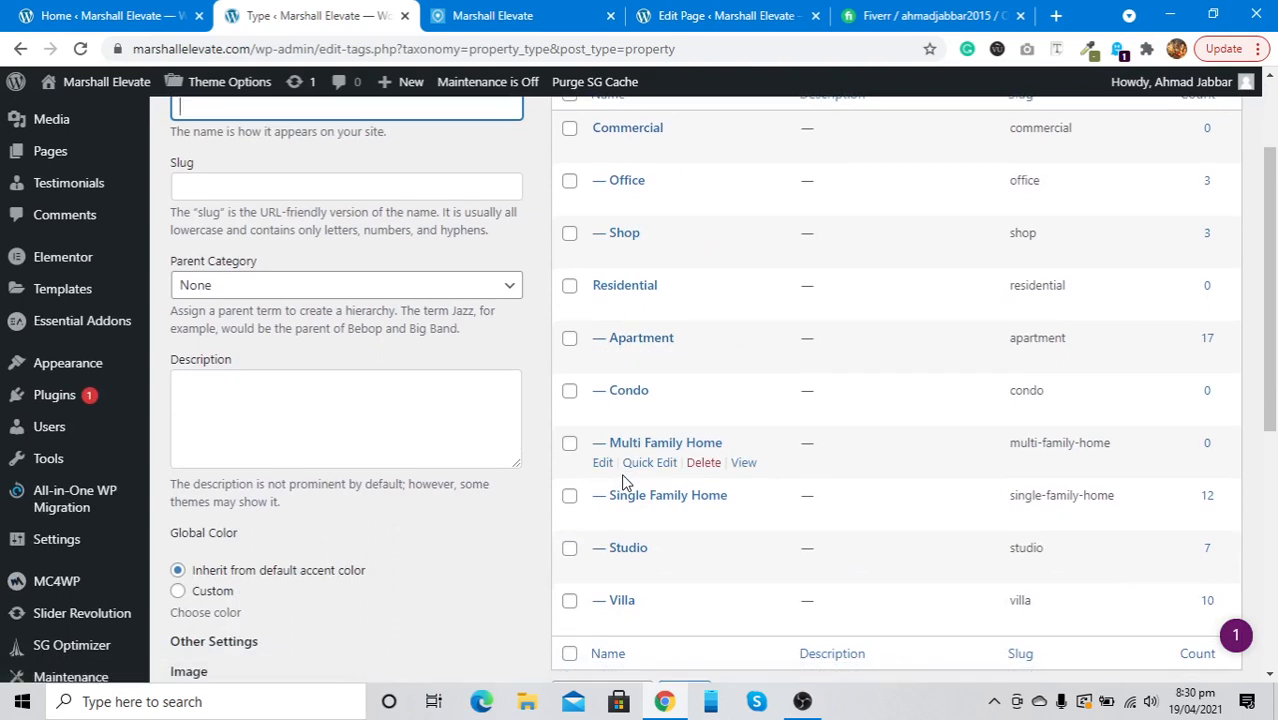
pyautogui.scroll(2, 622, 482)
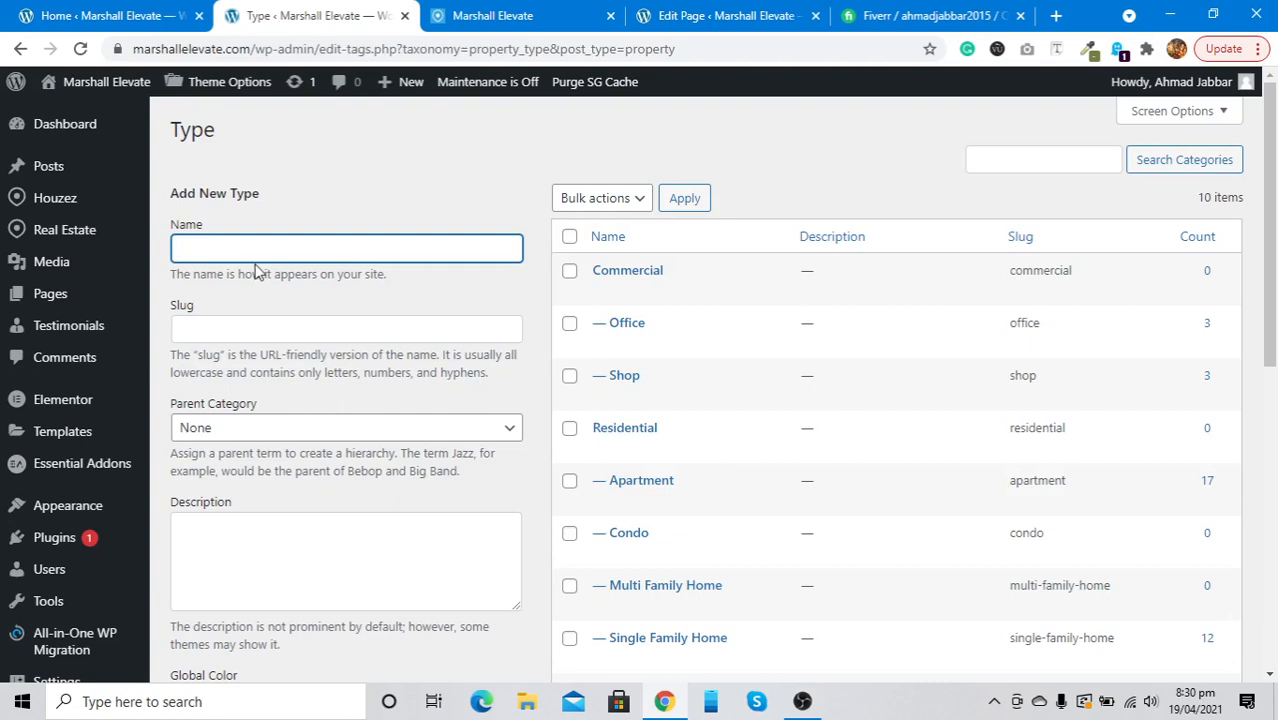
# Step: Enter "test" as the new property type's name, leave the slug empty, and view the Parent Category choices, keeping None
pyautogui.click(223, 337)
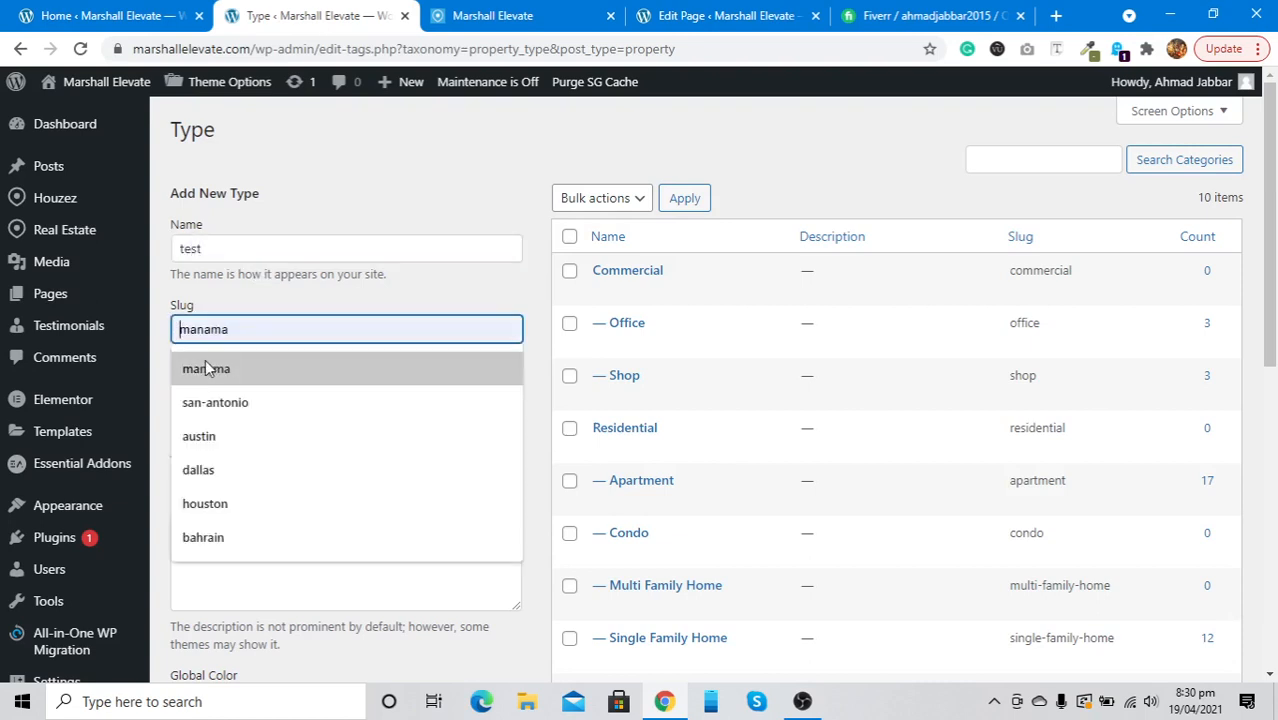
pyautogui.click(225, 288)
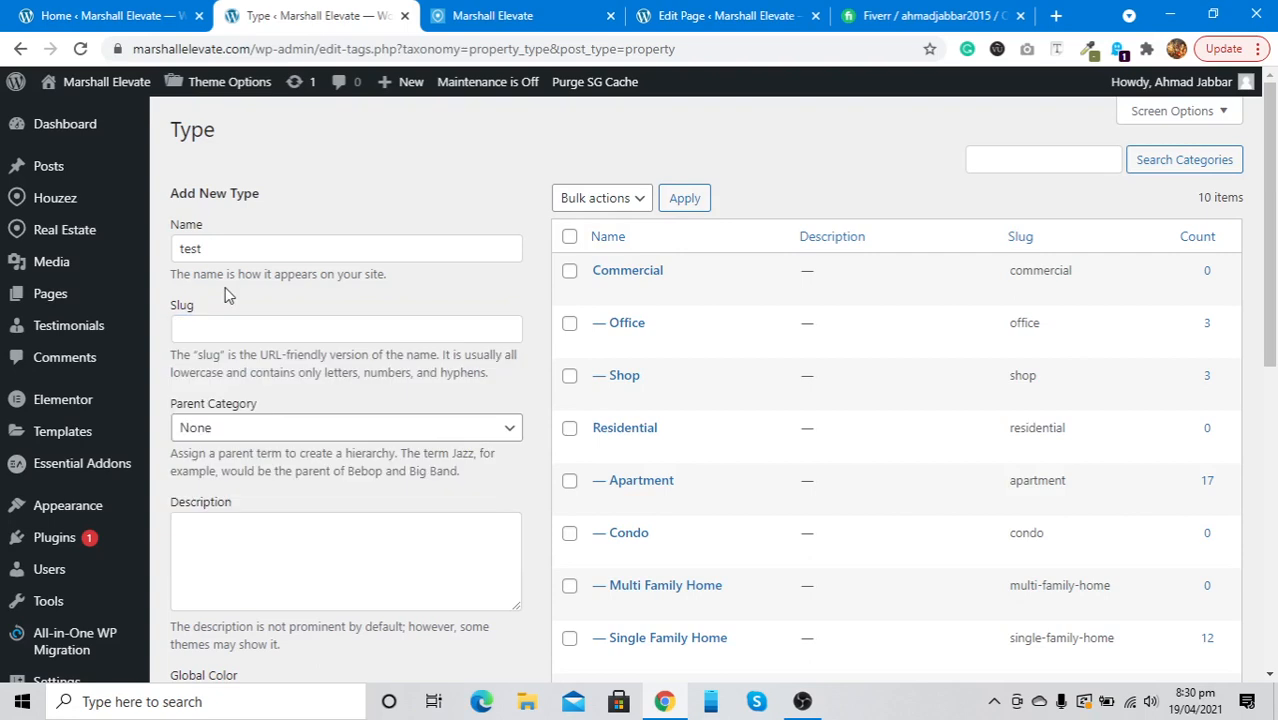
pyautogui.click(196, 430)
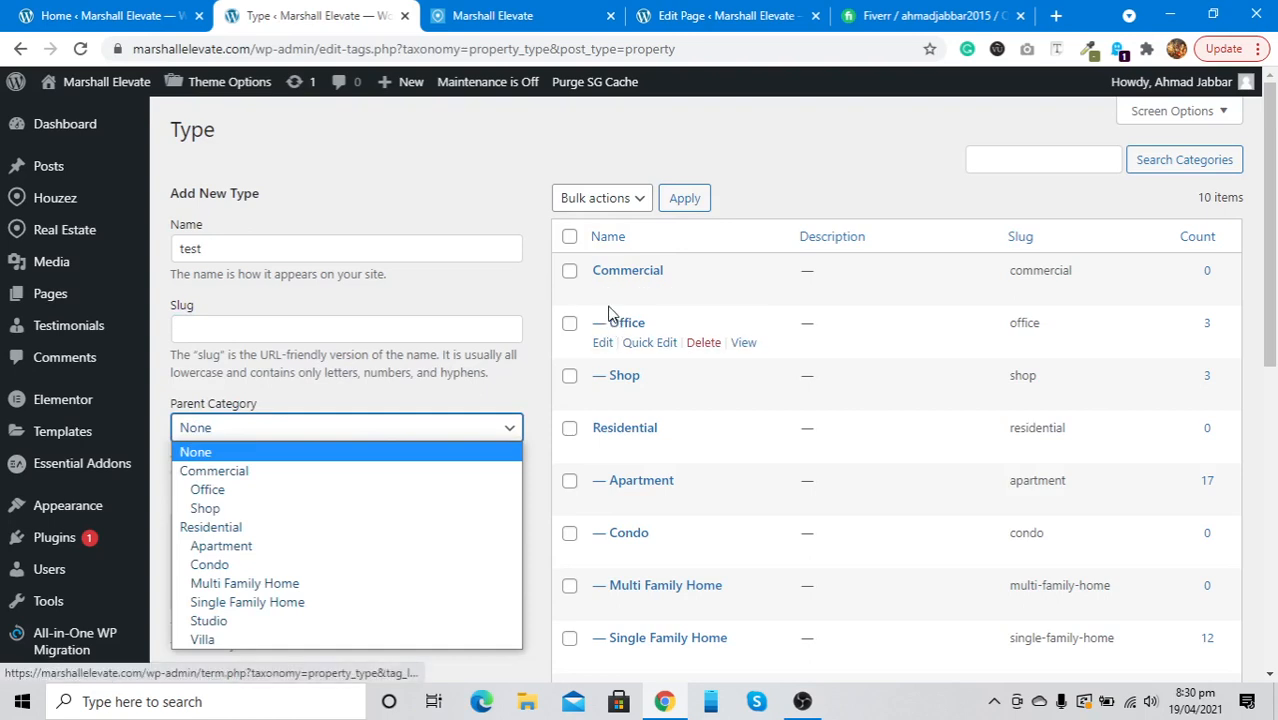
pyautogui.click(340, 370)
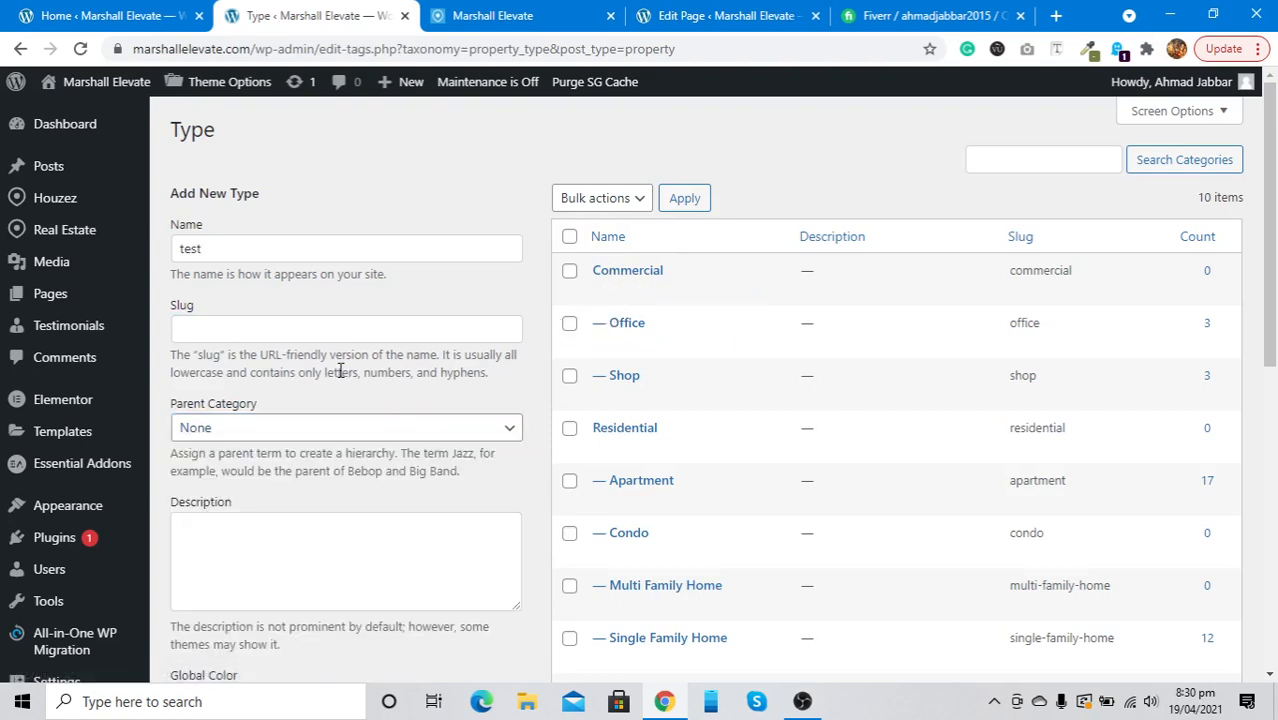
pyautogui.click(280, 433)
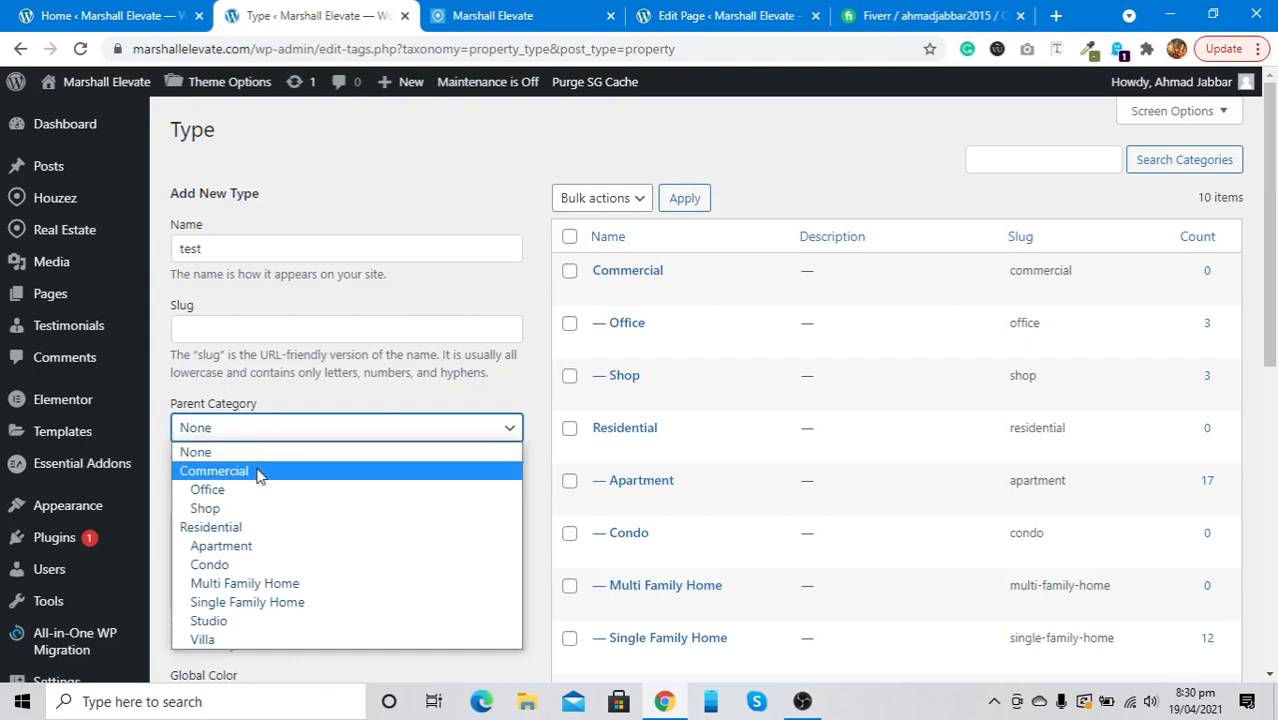
pyautogui.click(271, 359)
# Step: Examine the remaining Add New Type fields, including Description, Global Color, Image, map marker icons and Custom Link
pyautogui.scroll(-1, 268, 370)
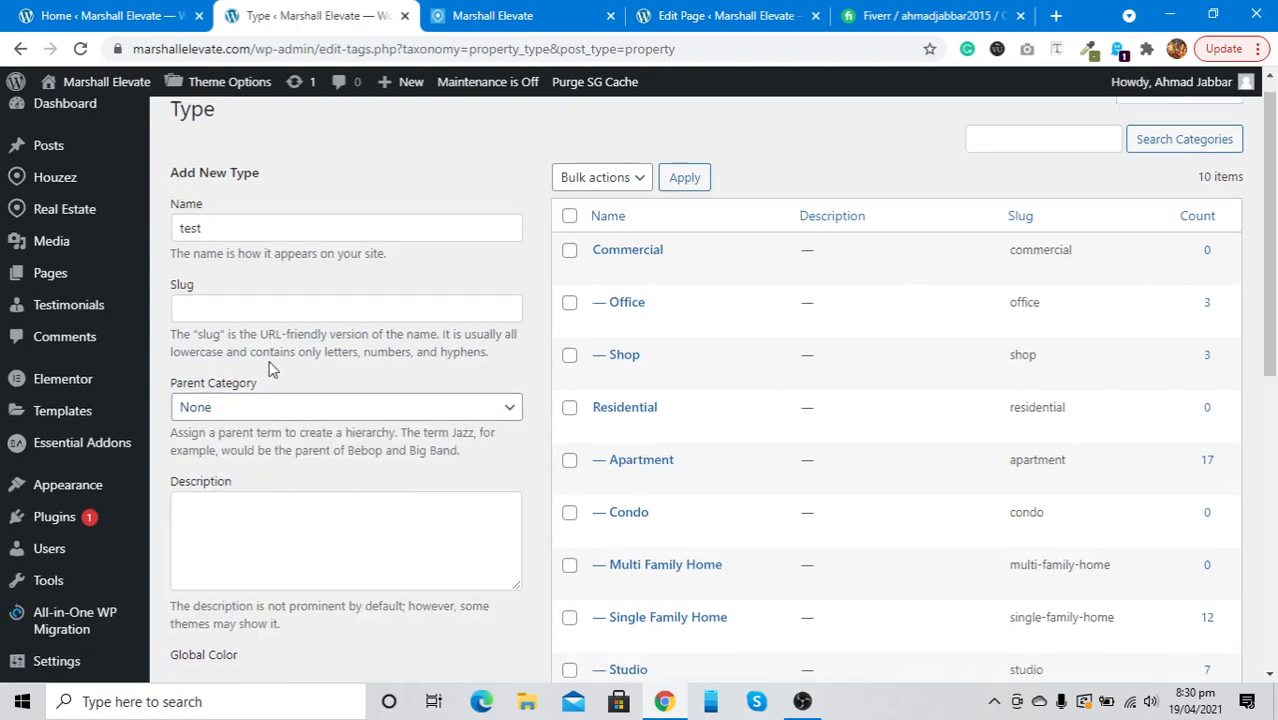
pyautogui.scroll(-2, 268, 370)
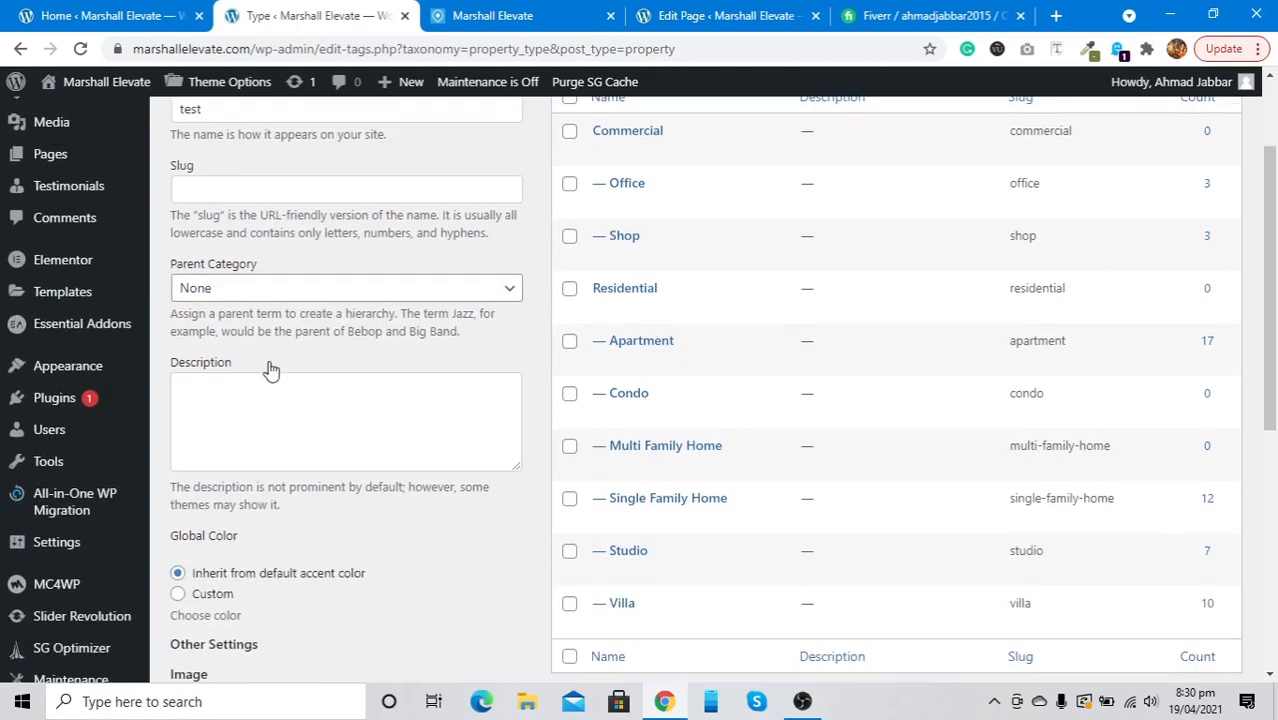
pyautogui.scroll(-4, 268, 370)
pyautogui.scroll(5, 268, 370)
pyautogui.scroll(-6, 268, 370)
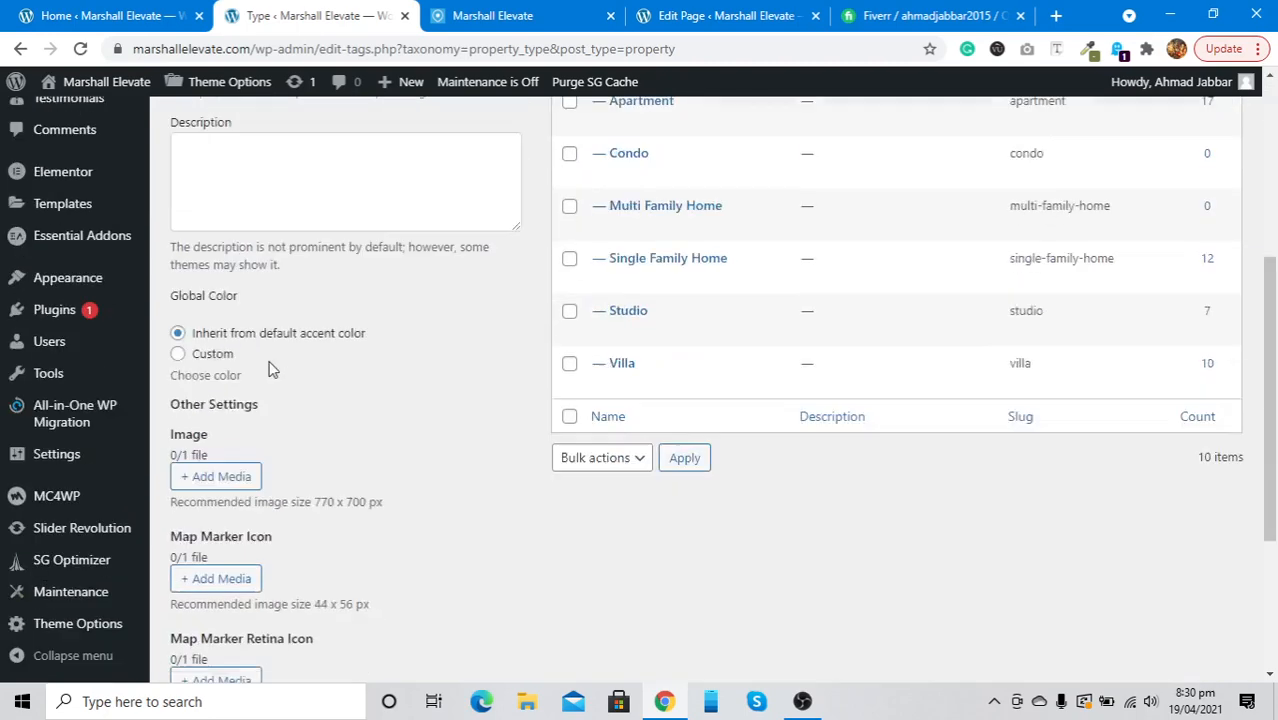
pyautogui.scroll(-3, 268, 370)
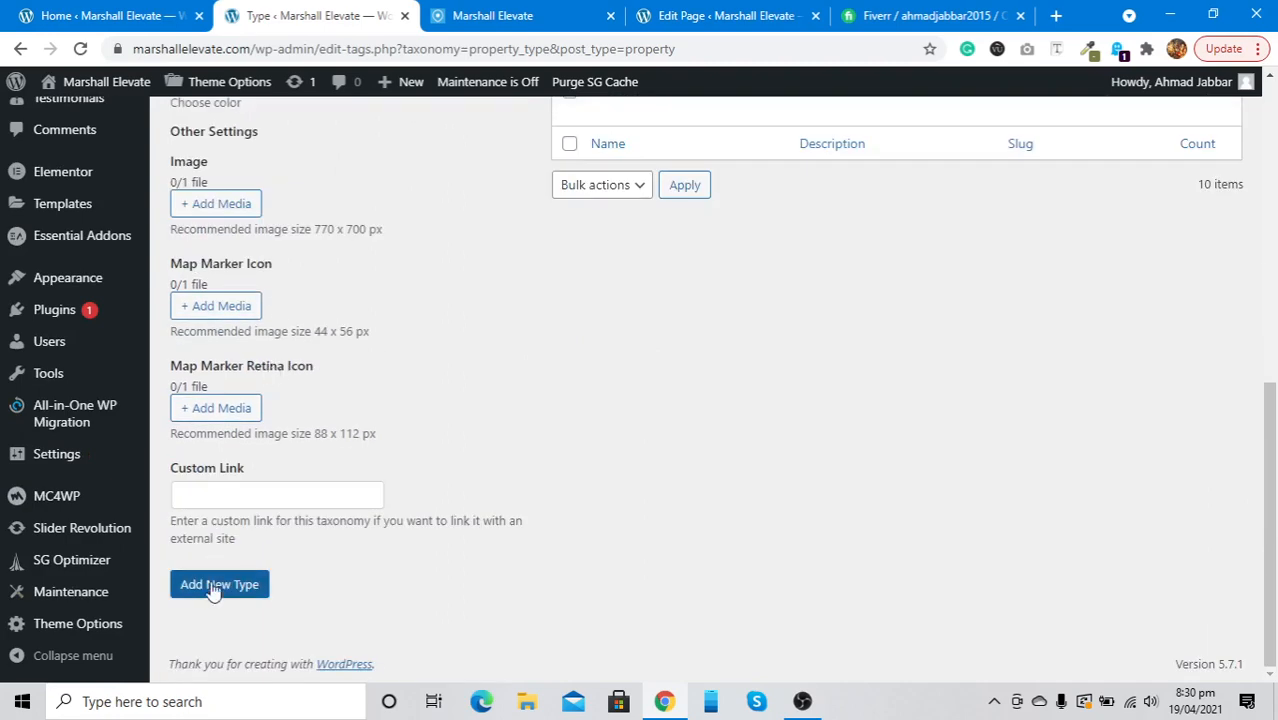
pyautogui.scroll(6, 213, 604)
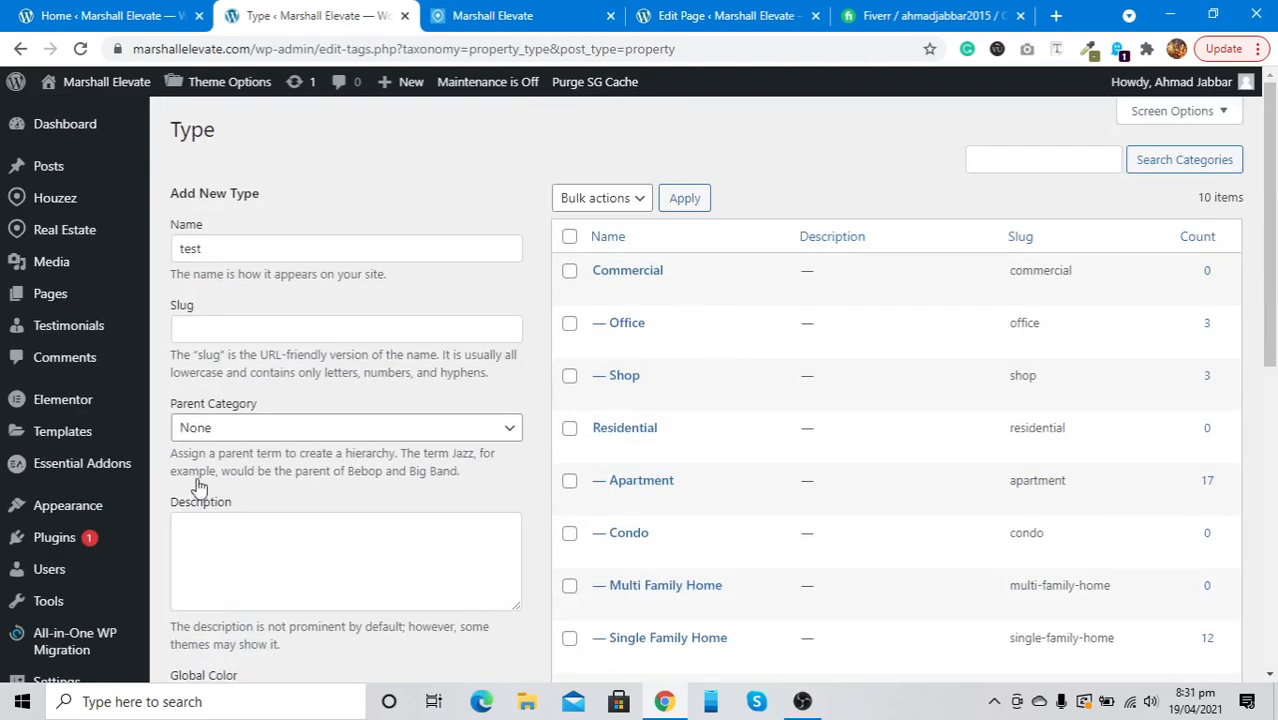
# Step: Add the "test" property type with the remaining fields left at their defaults, and permanently delete it from the type list
pyautogui.scroll(-6, 226, 334)
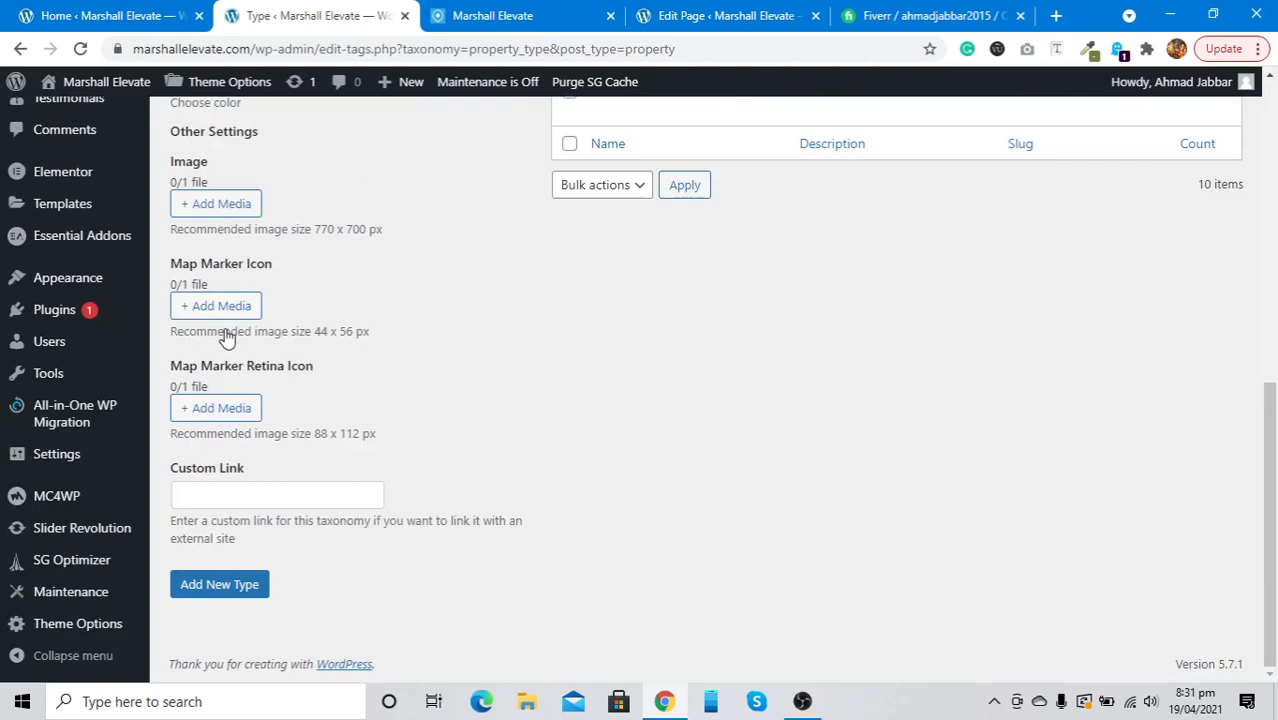
pyautogui.click(200, 585)
pyautogui.scroll(9, 551, 344)
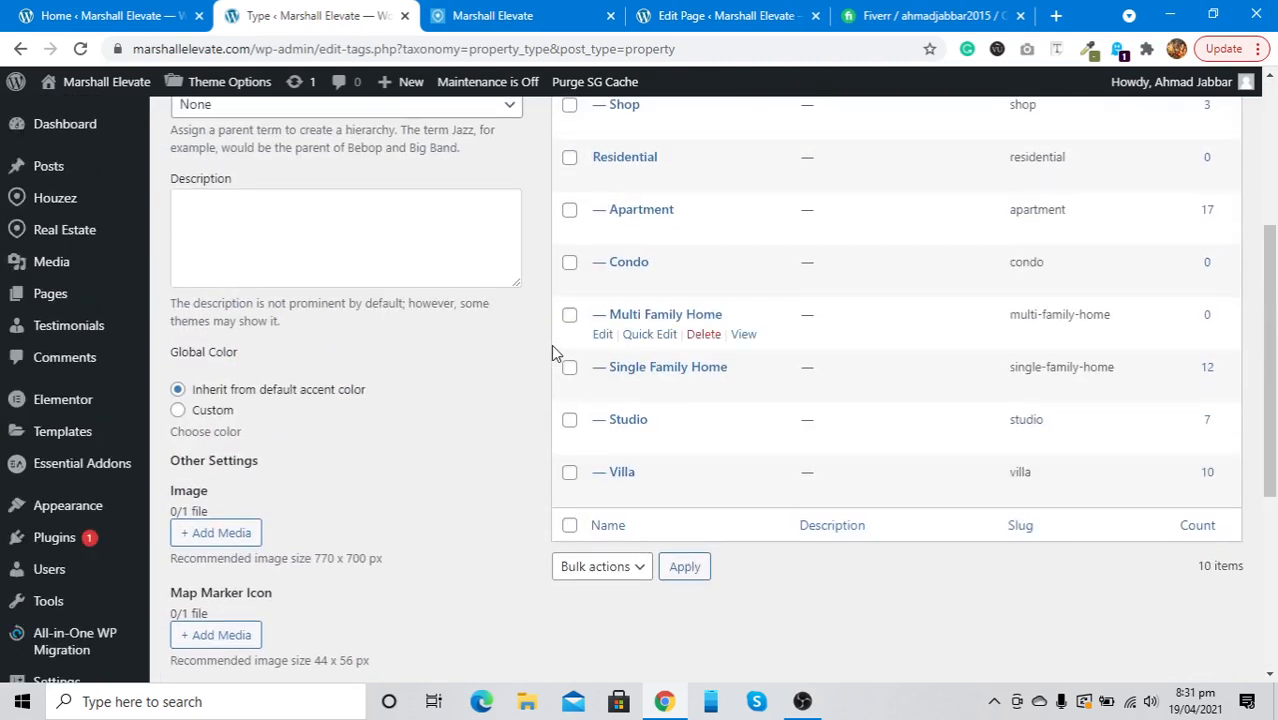
pyautogui.scroll(2, 551, 344)
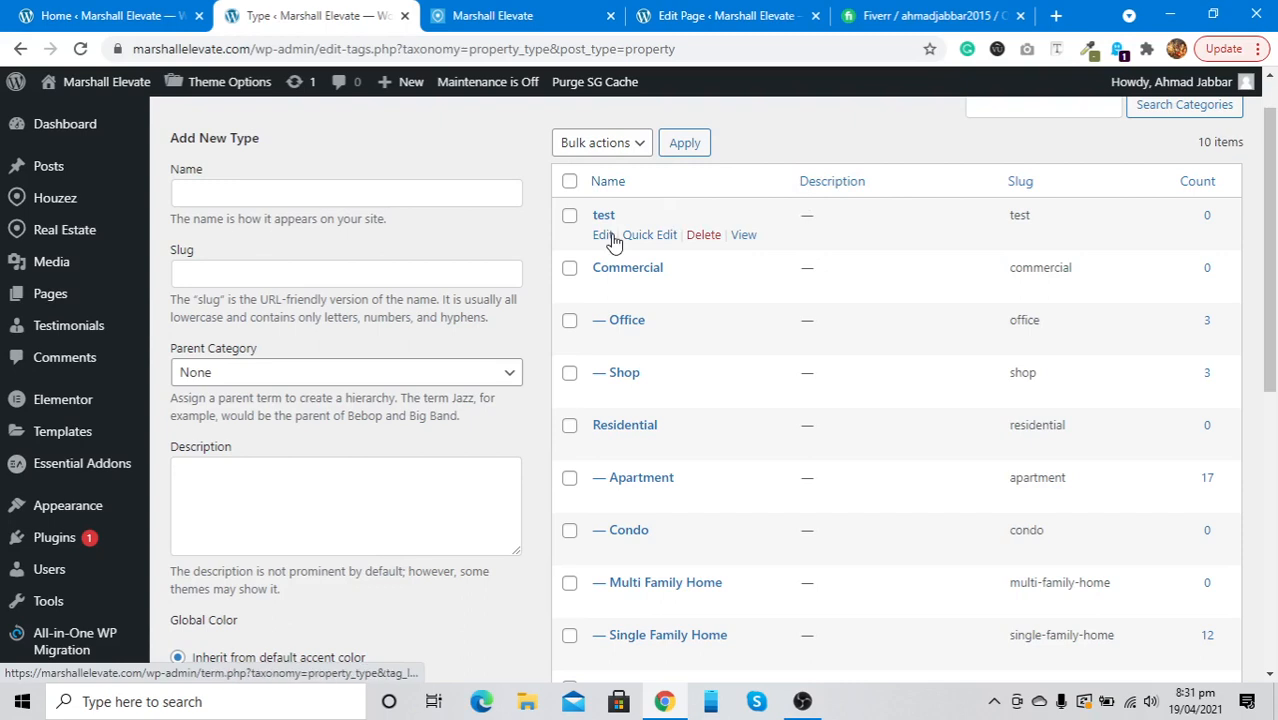
pyautogui.click(703, 236)
pyautogui.click(733, 190)
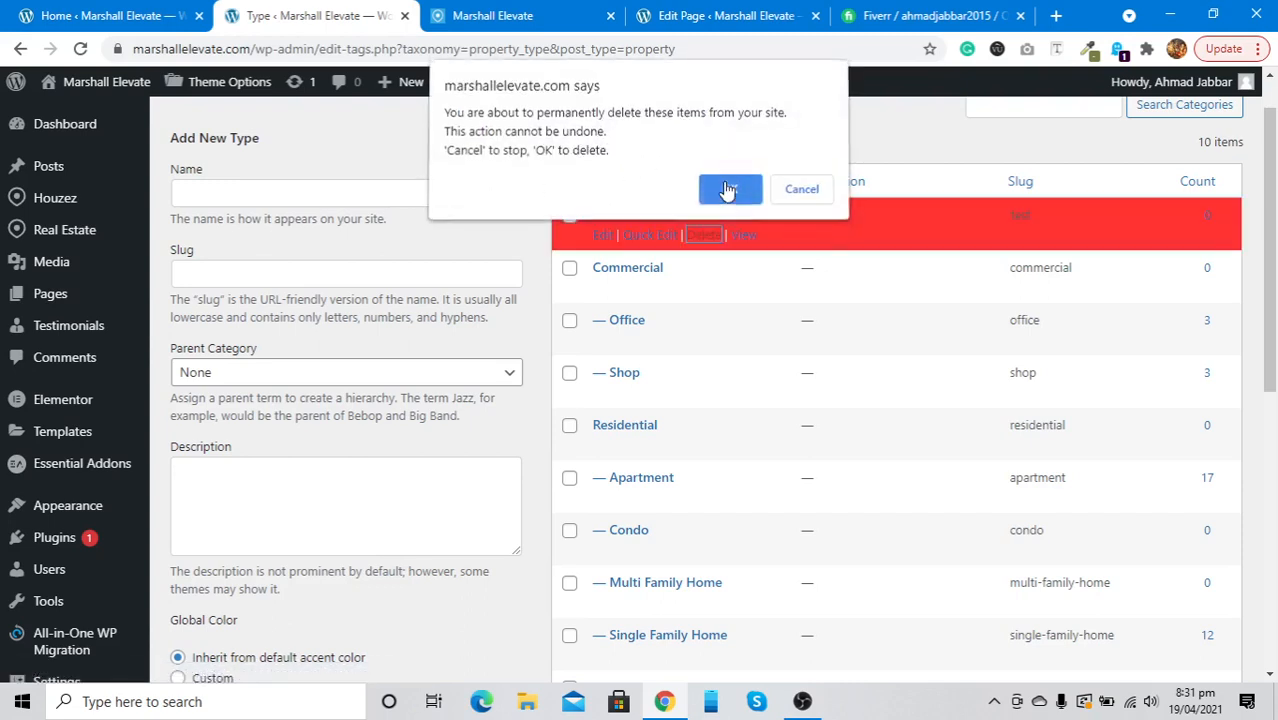
# Step: Open the property Status page and review the list of existing statuses
pyautogui.moveTo(57, 230)
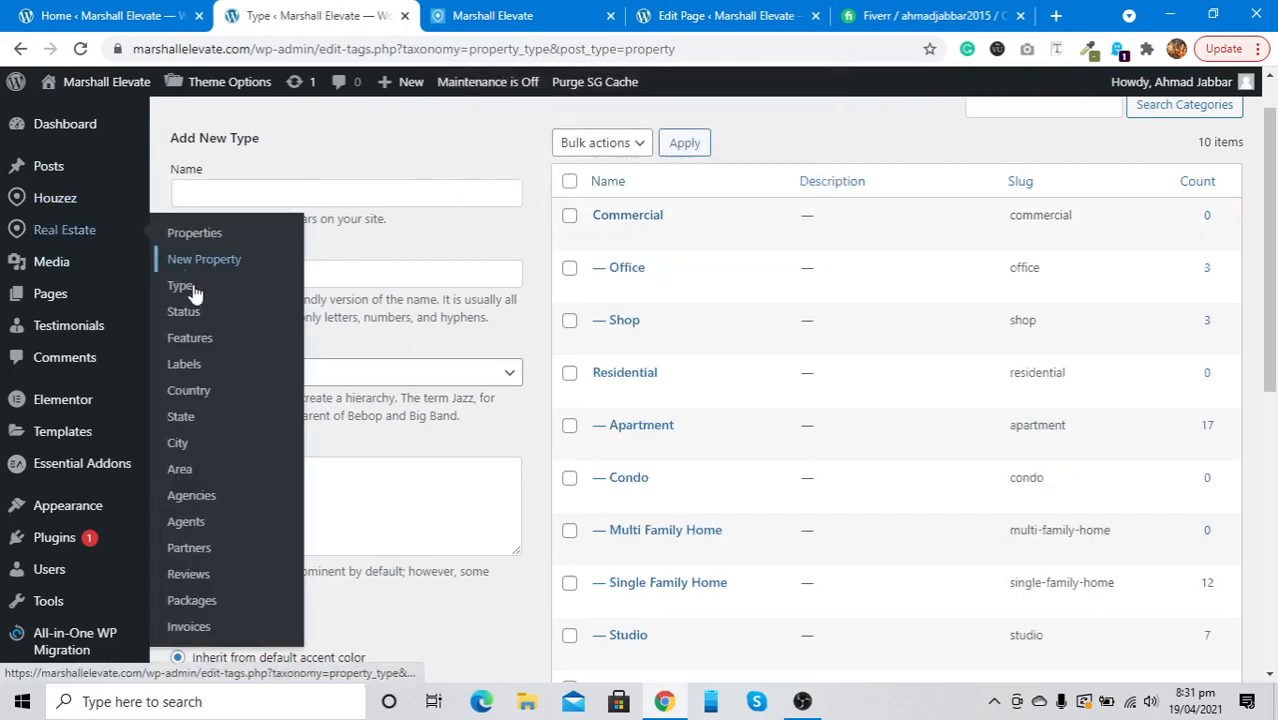
pyautogui.click(199, 321)
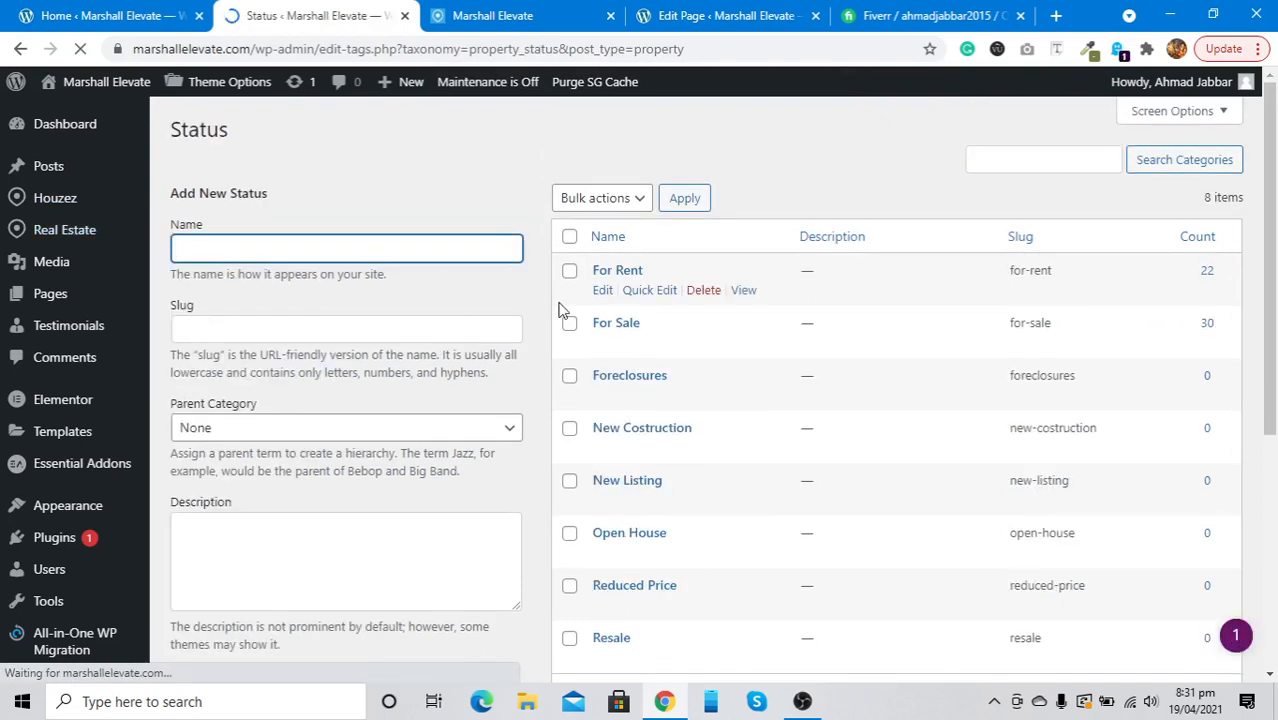
pyautogui.scroll(-3, 620, 455)
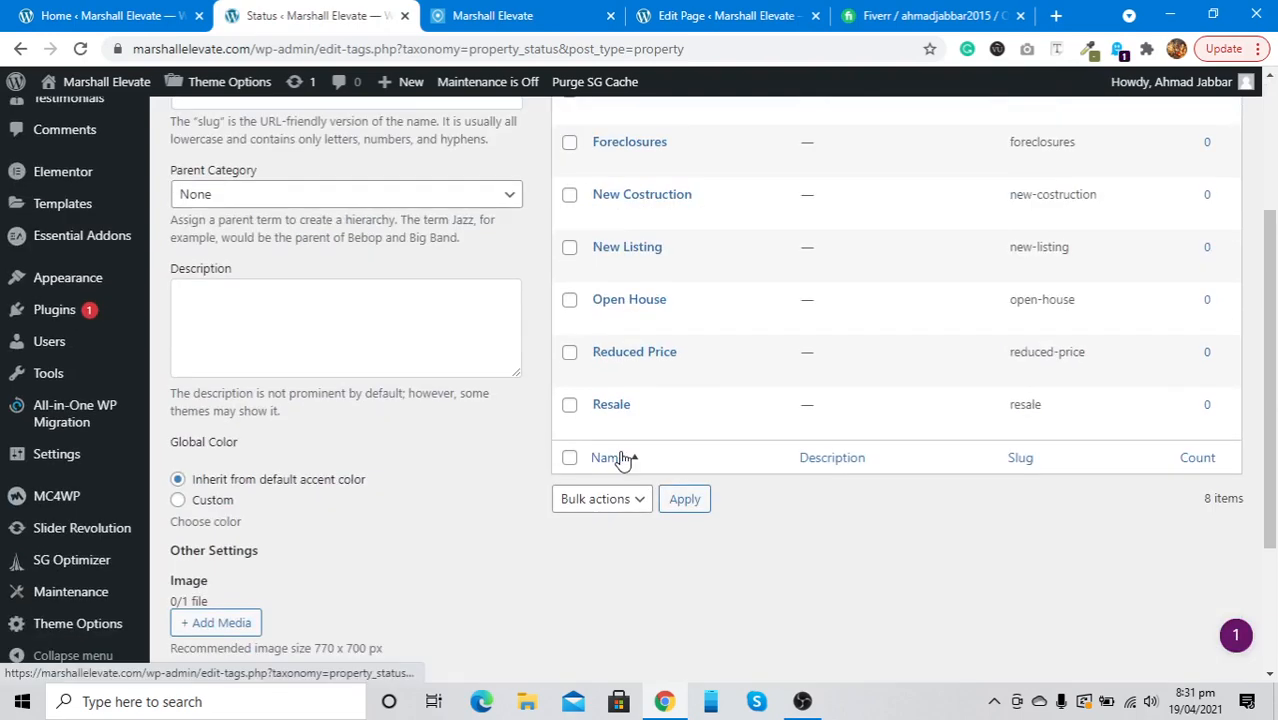
pyautogui.scroll(3, 622, 457)
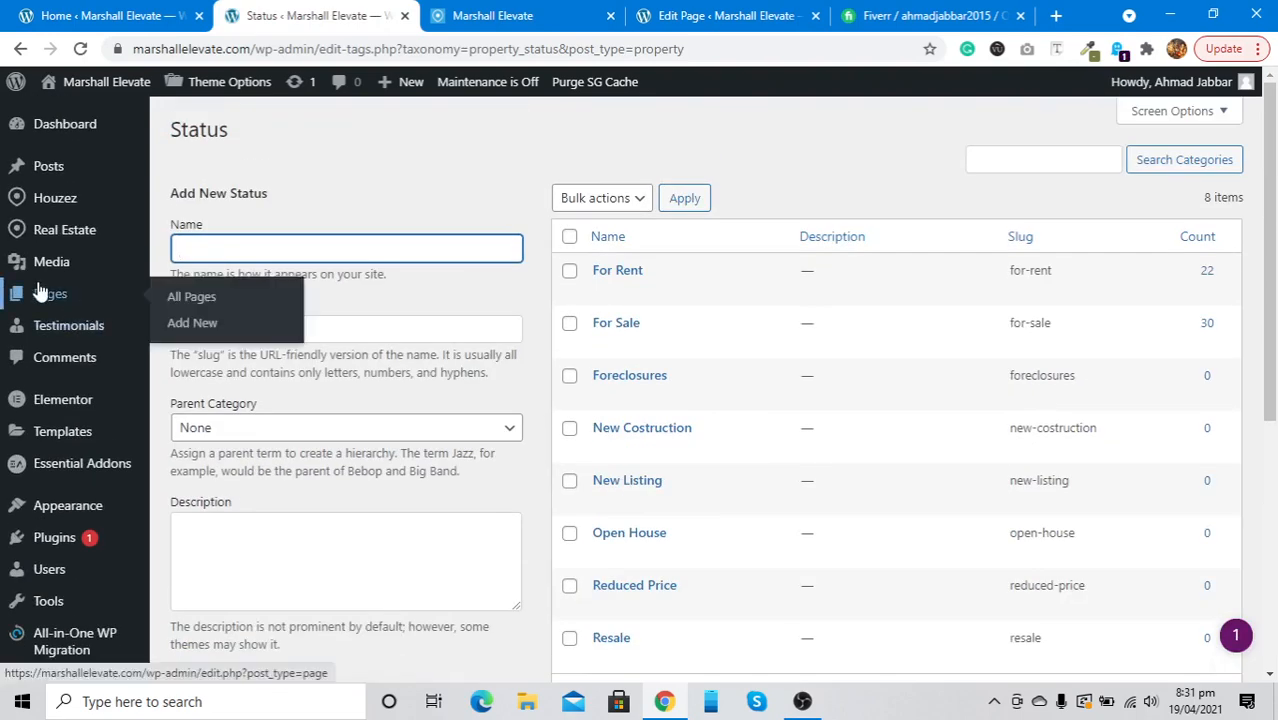
# Step: Open the property Features page and review the existing features, such as Air Conditioning, Gym and Microwave
pyautogui.moveTo(32, 238)
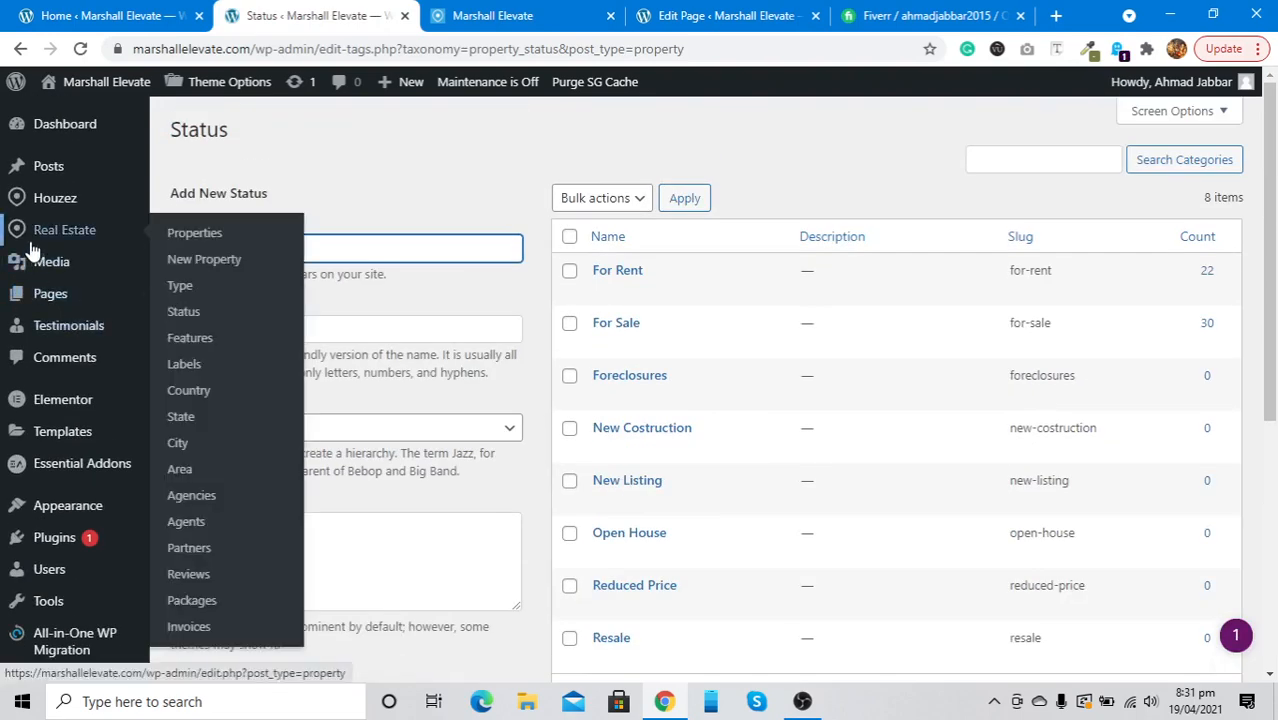
pyautogui.click(190, 339)
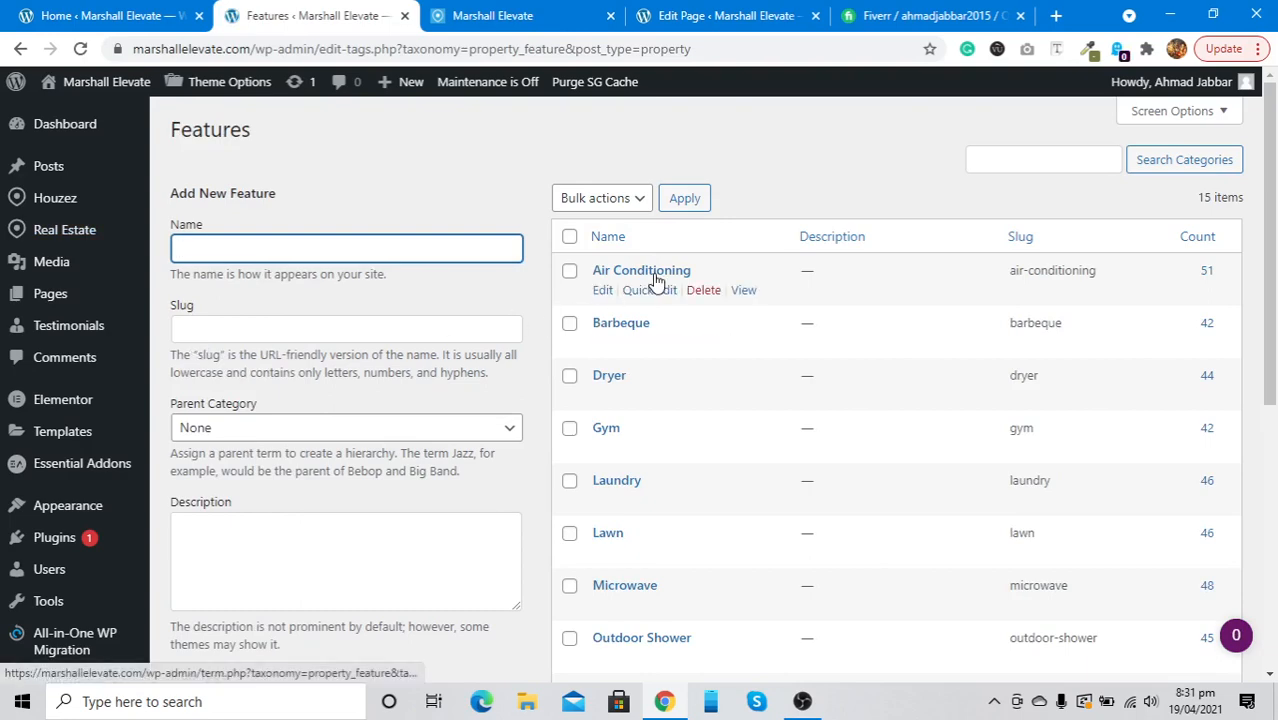
pyautogui.scroll(-2, 648, 414)
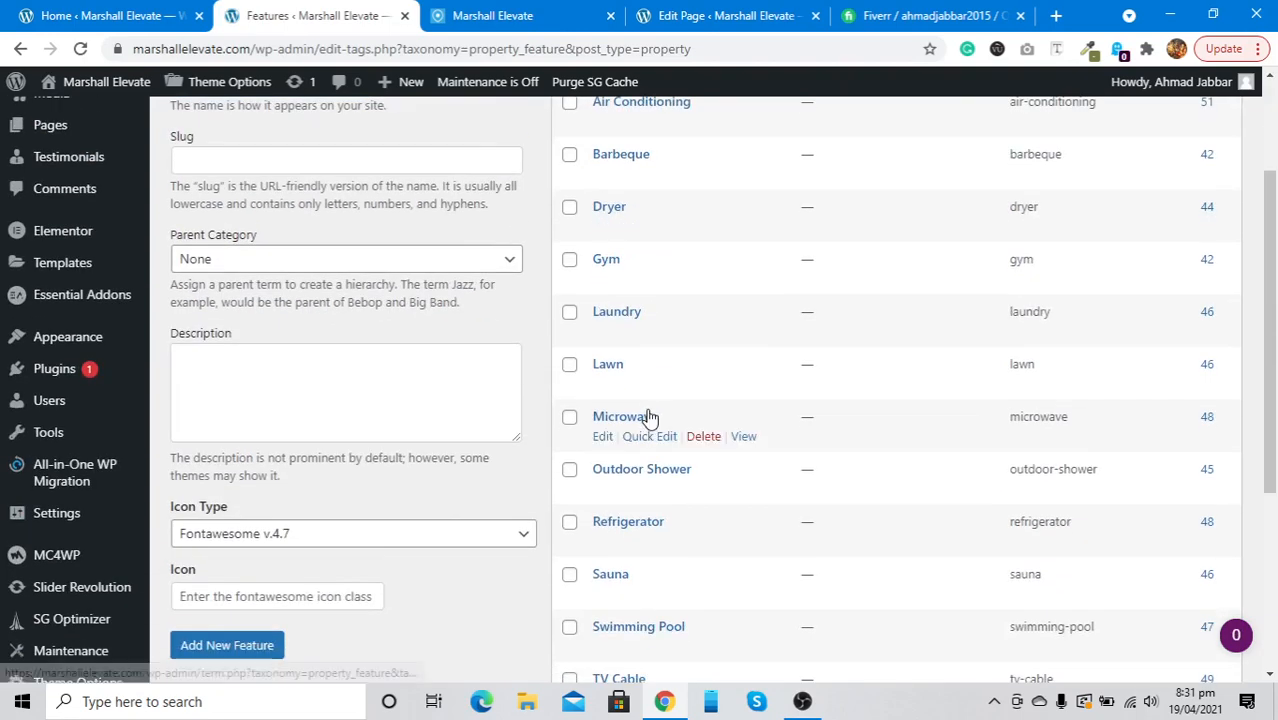
pyautogui.scroll(2, 648, 414)
# Step: View the existing property labels, and open the Country page of the Real Estate section
pyautogui.moveTo(88, 228)
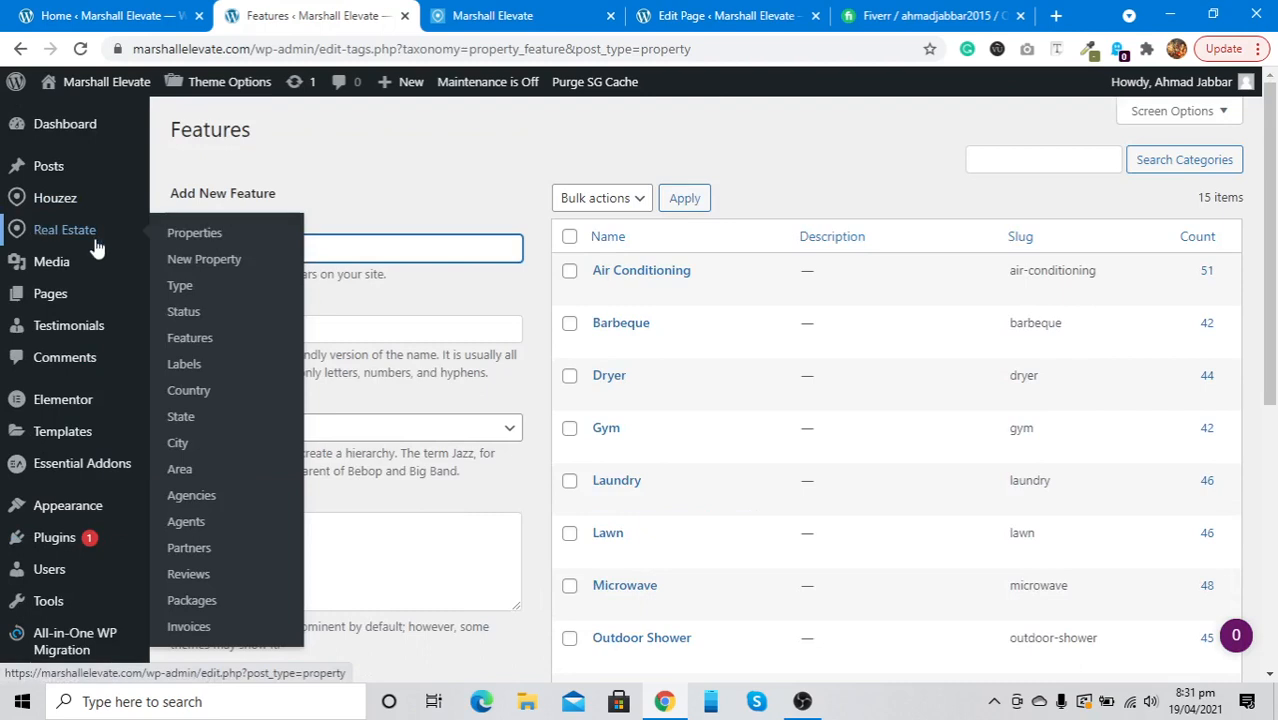
pyautogui.click(207, 366)
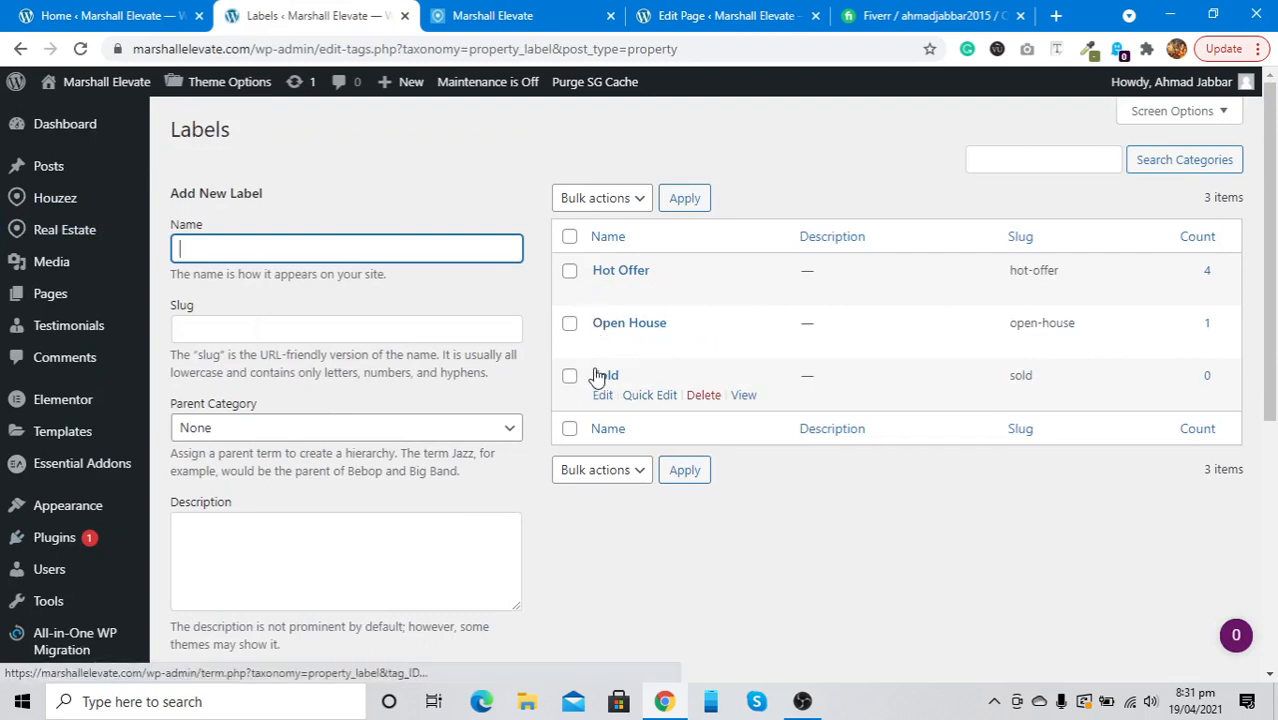
pyautogui.moveTo(33, 233)
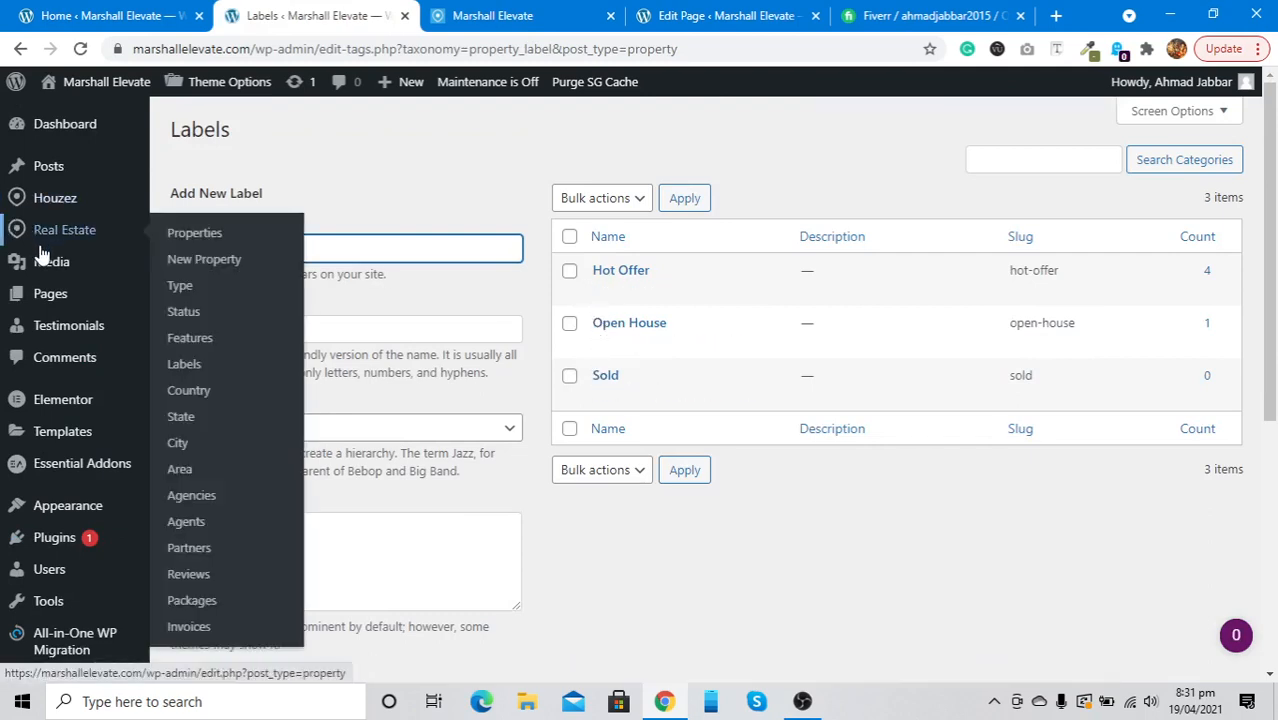
pyautogui.moveTo(41, 262)
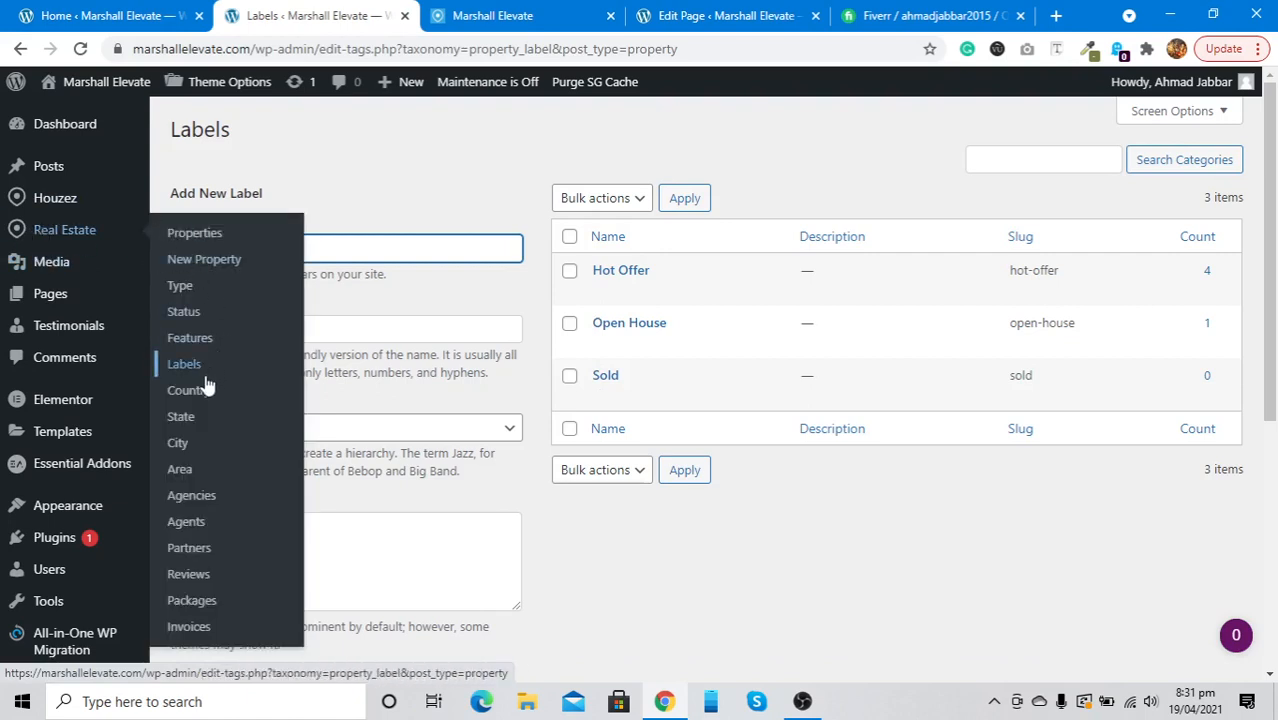
pyautogui.click(204, 391)
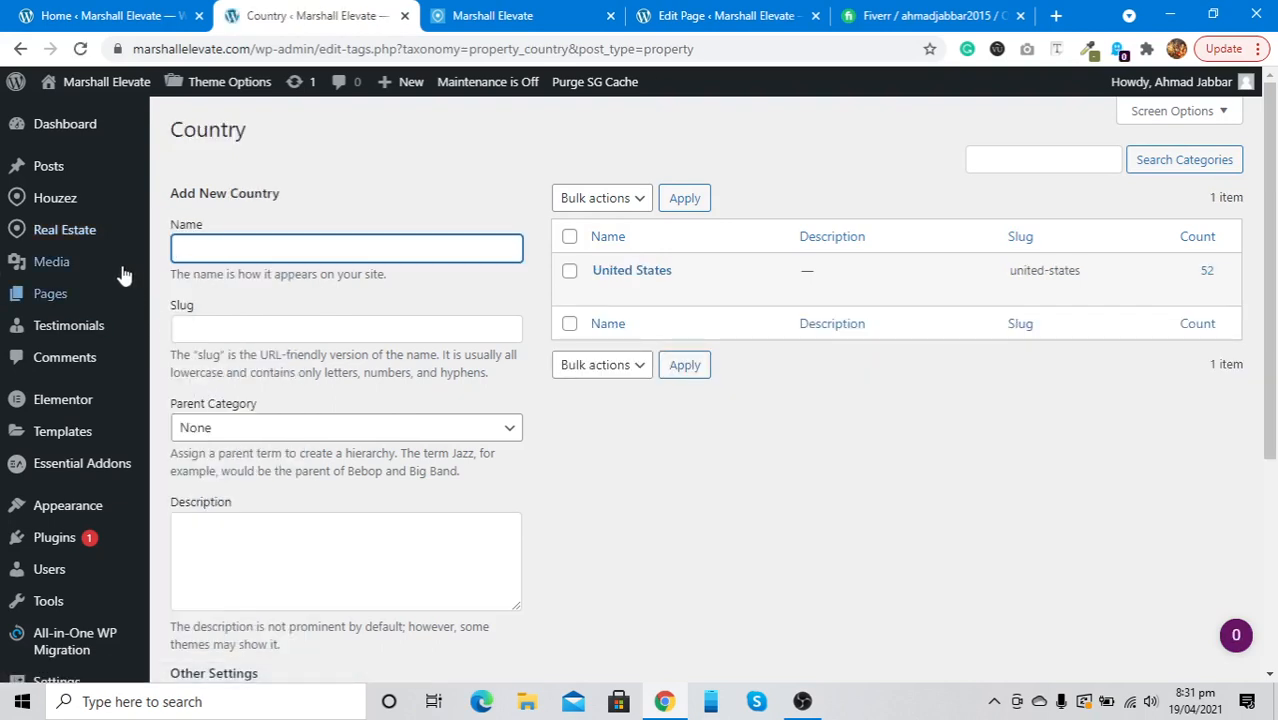
# Step: Bulk-delete the Florida, Illinois and New York property states, keeping only California
pyautogui.moveTo(110, 246)
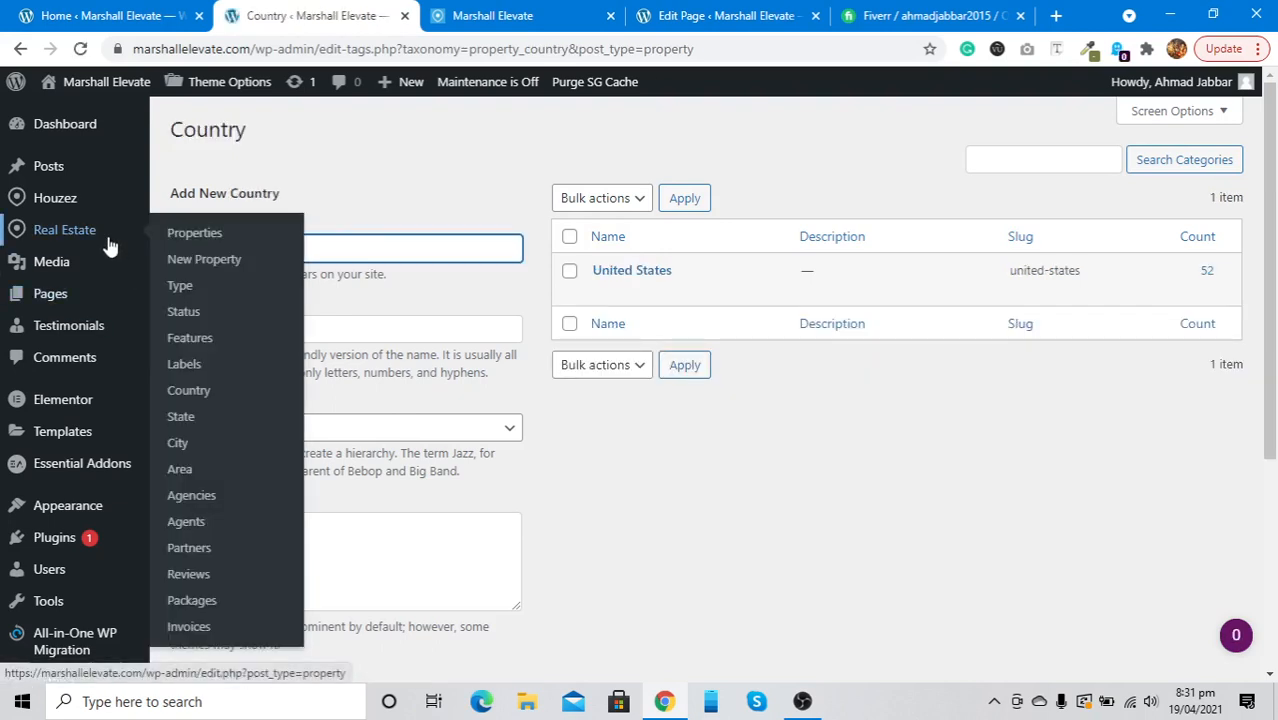
pyautogui.click(201, 424)
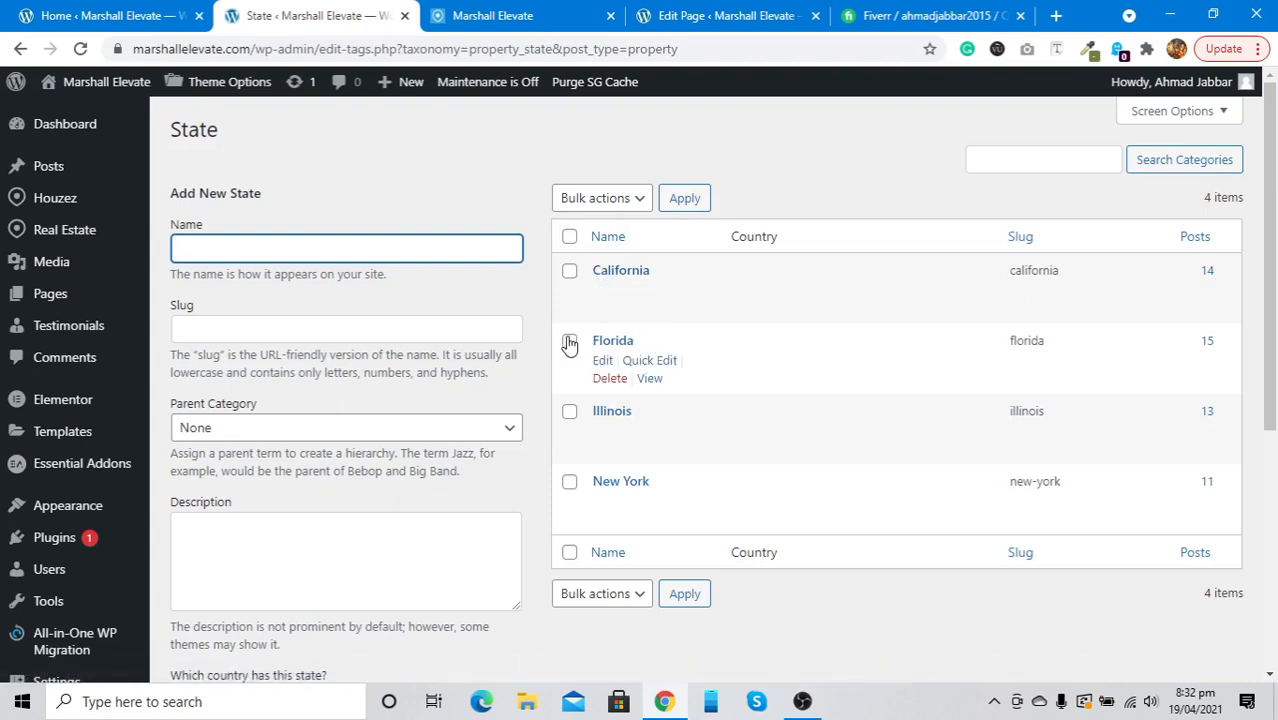
pyautogui.click(569, 237)
pyautogui.click(569, 271)
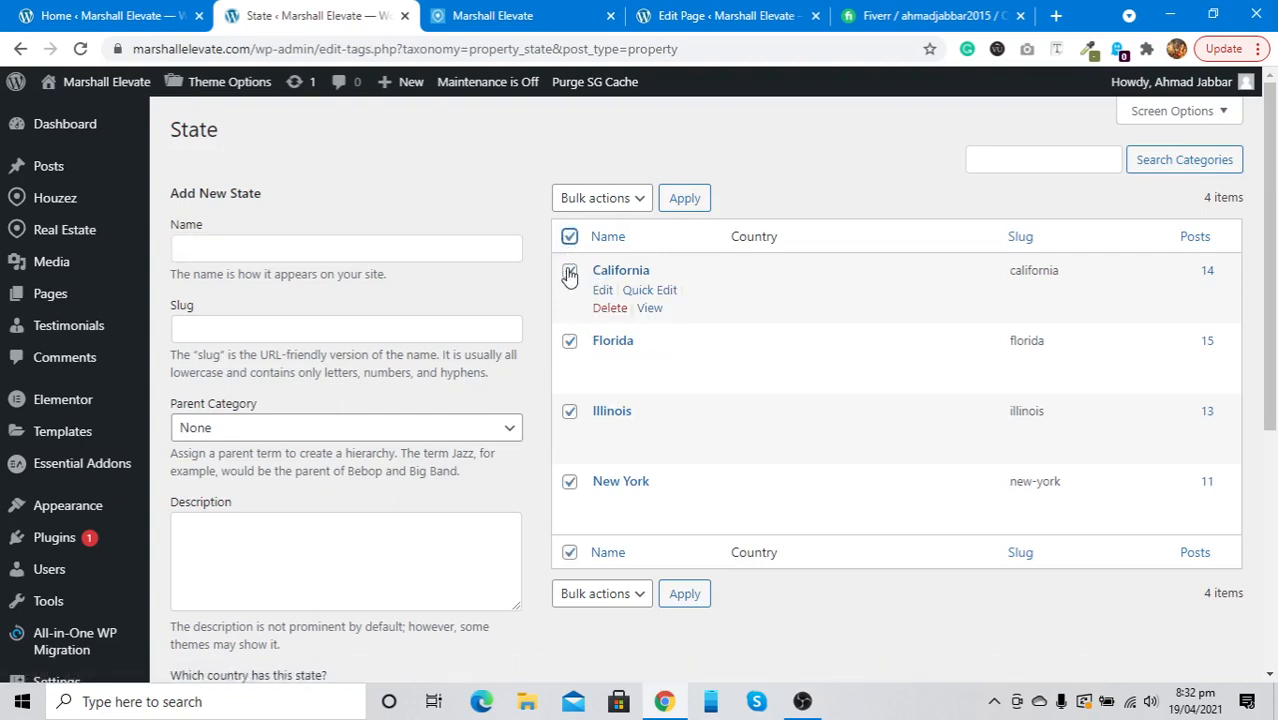
pyautogui.click(637, 592)
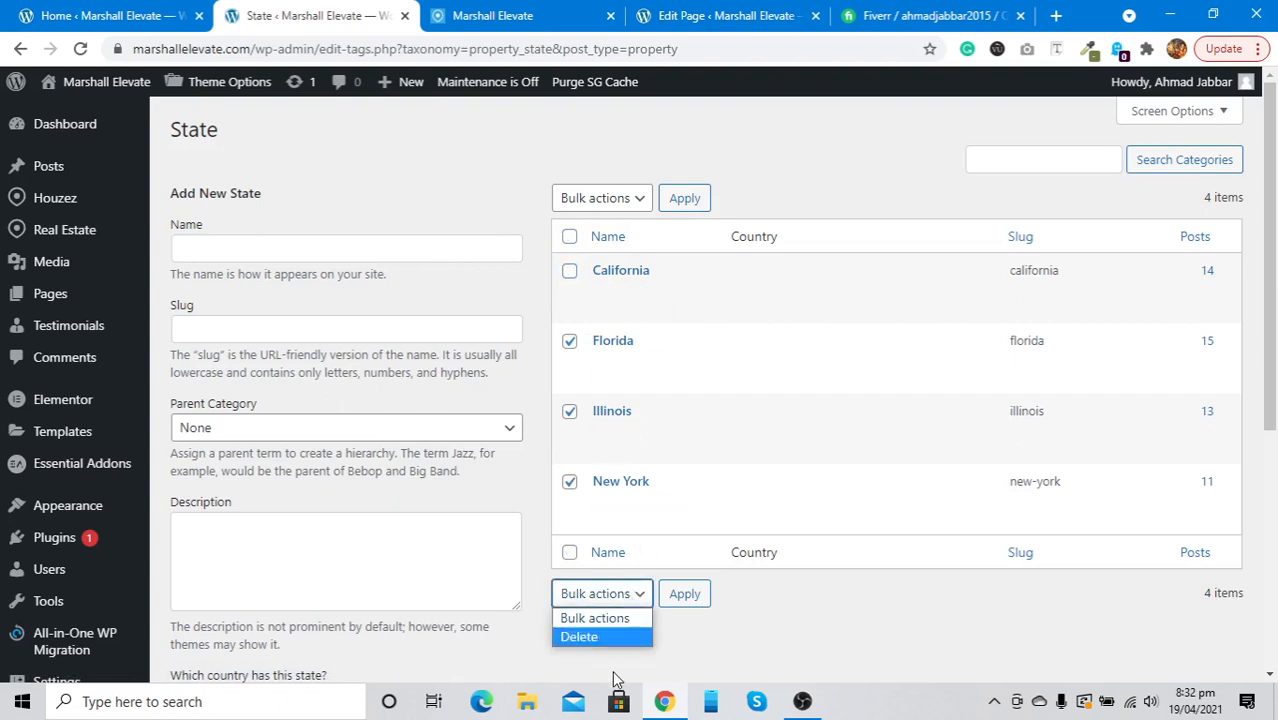
pyautogui.click(603, 643)
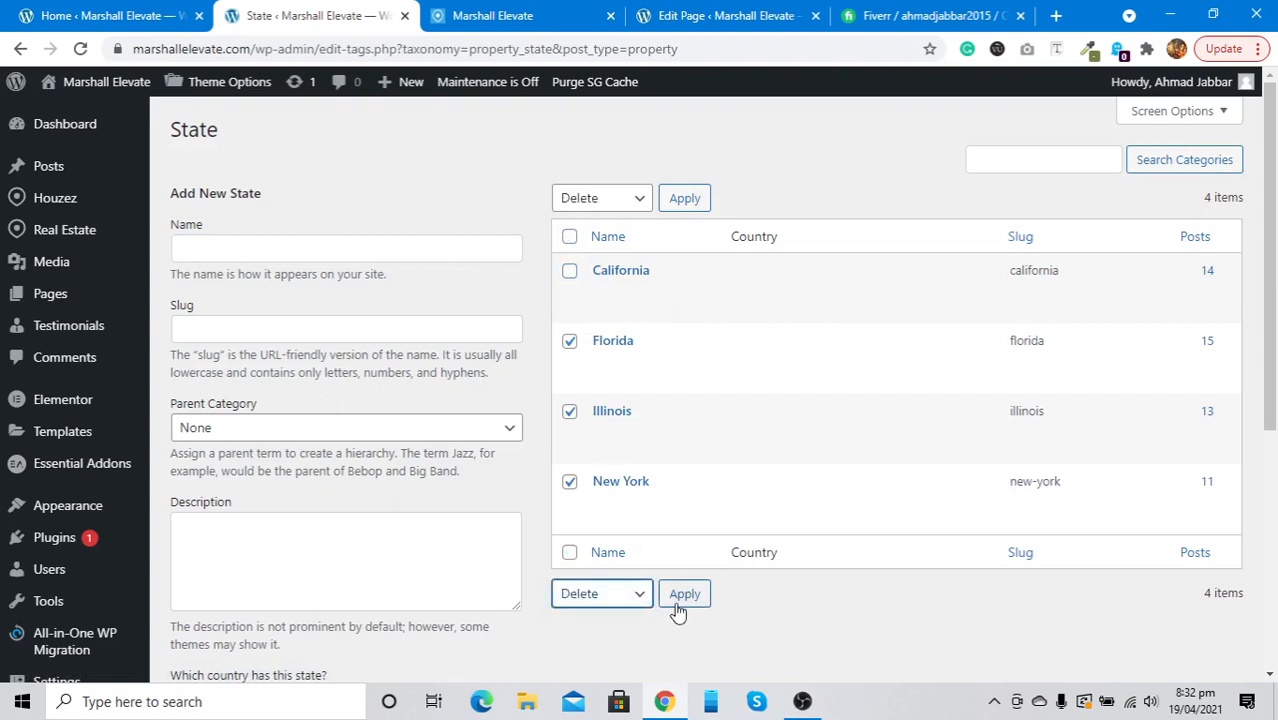
pyautogui.click(678, 600)
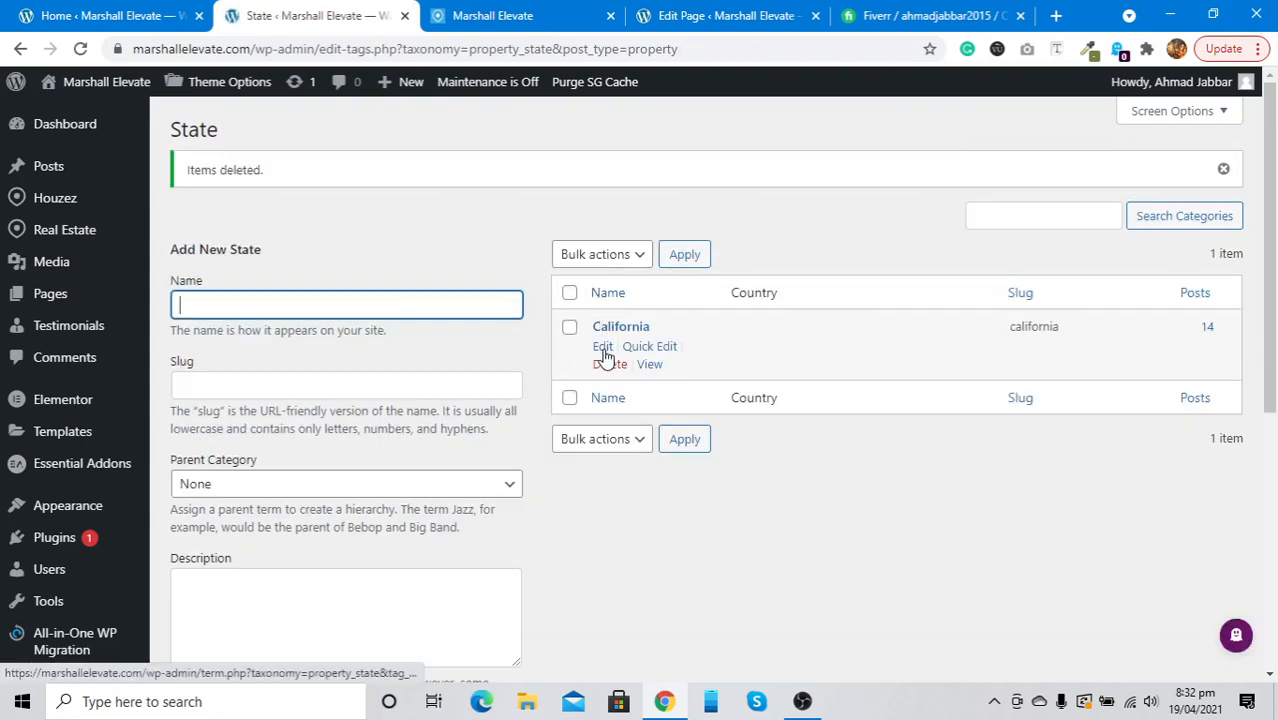
# Step: Open the California state for editing, change its name to Georgia and clear its slug
pyautogui.click(604, 350)
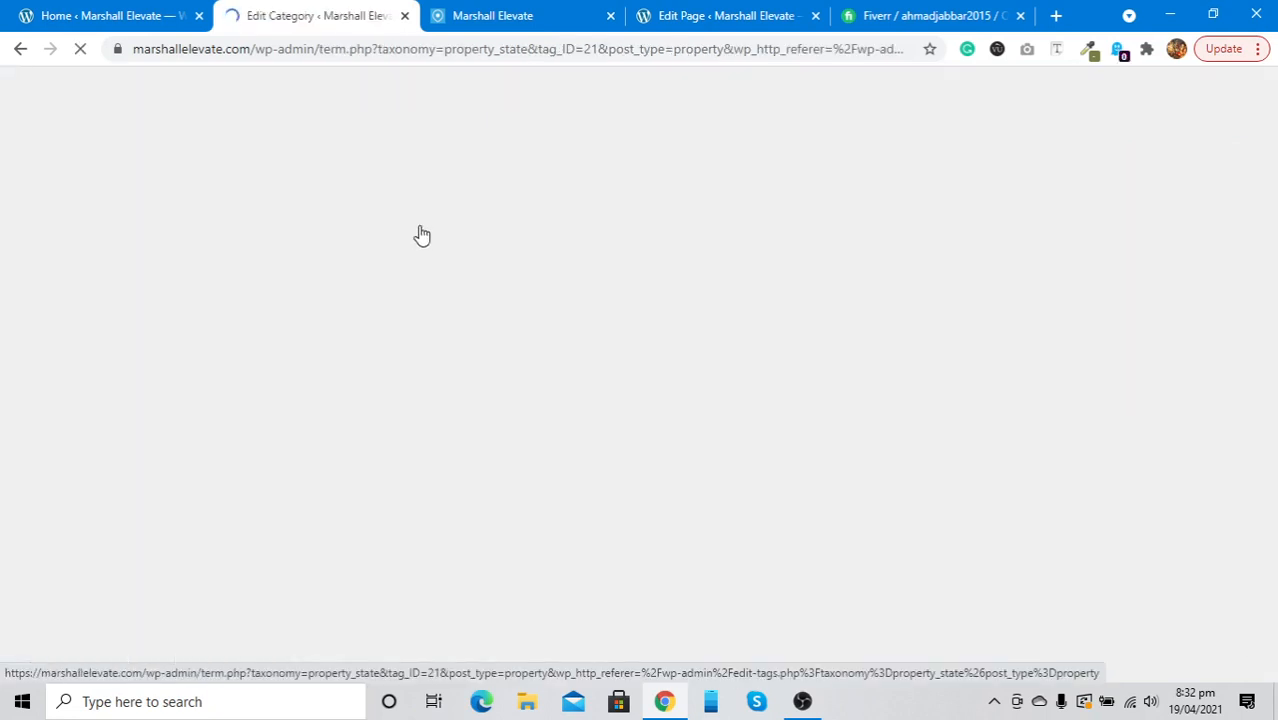
pyautogui.doubleClick(402, 184)
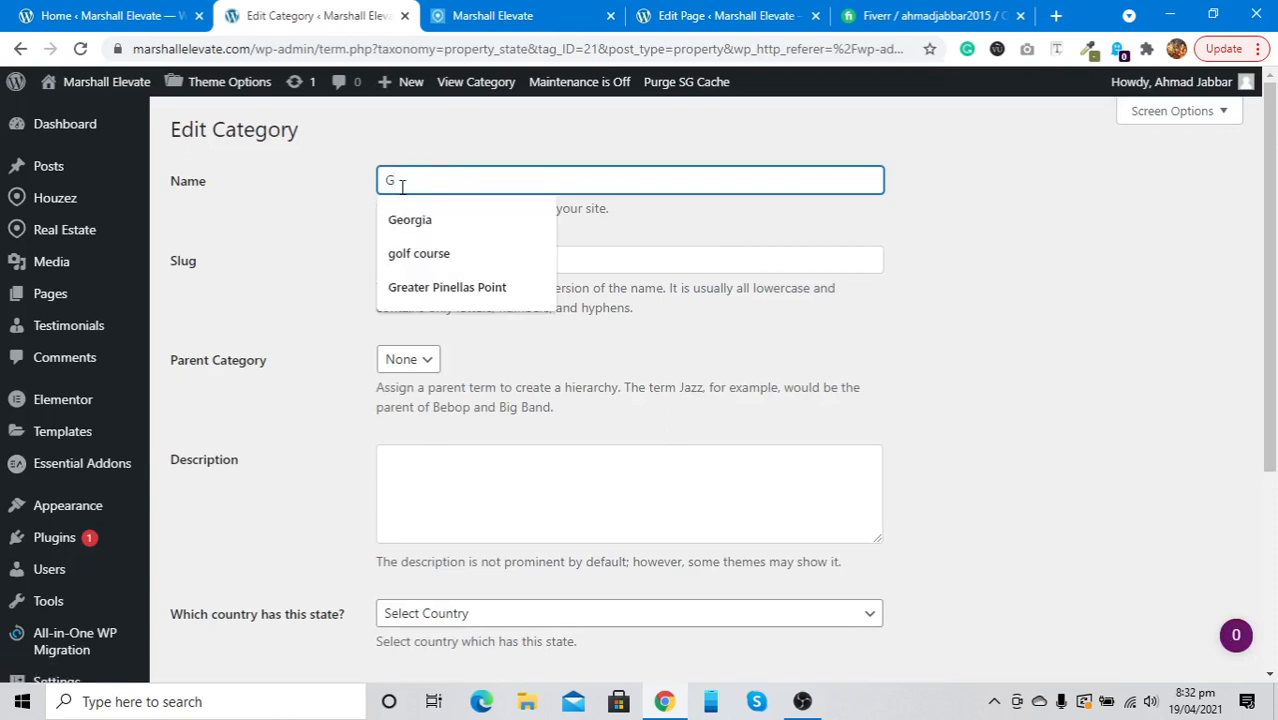
pyautogui.press('Down')
pyautogui.press('Return')
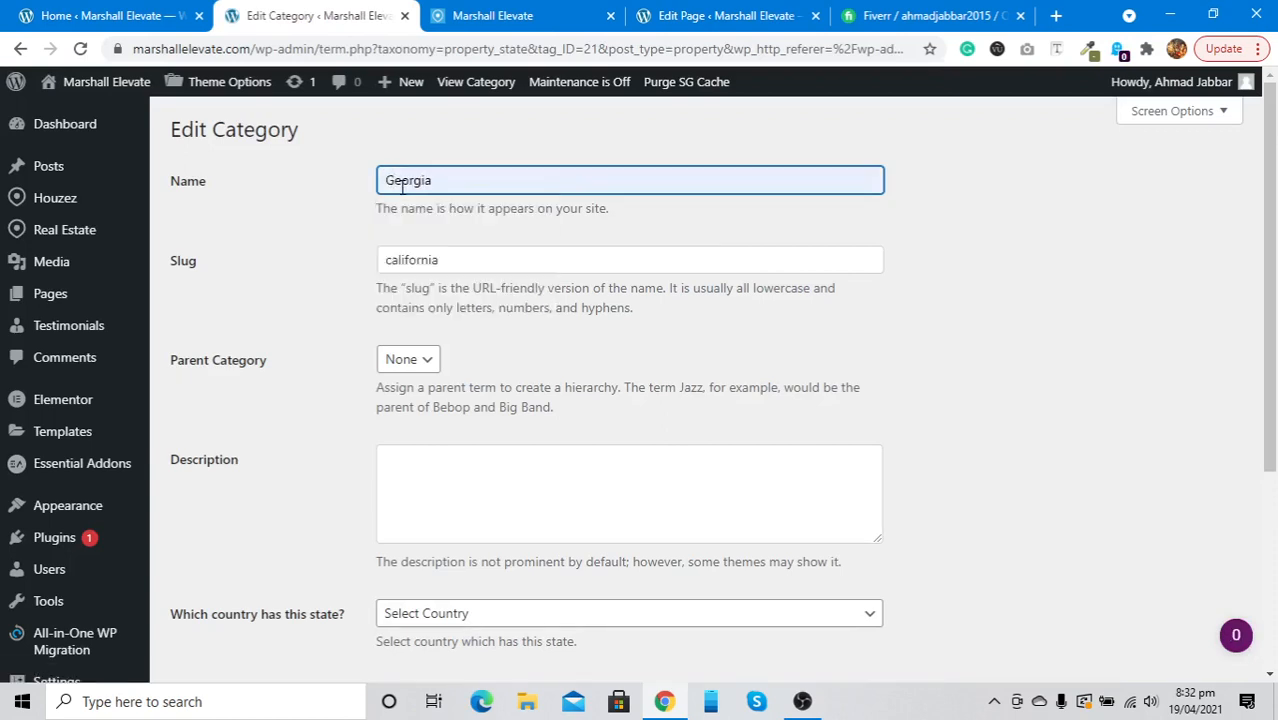
pyautogui.doubleClick(391, 257)
pyautogui.press('BackSpace')
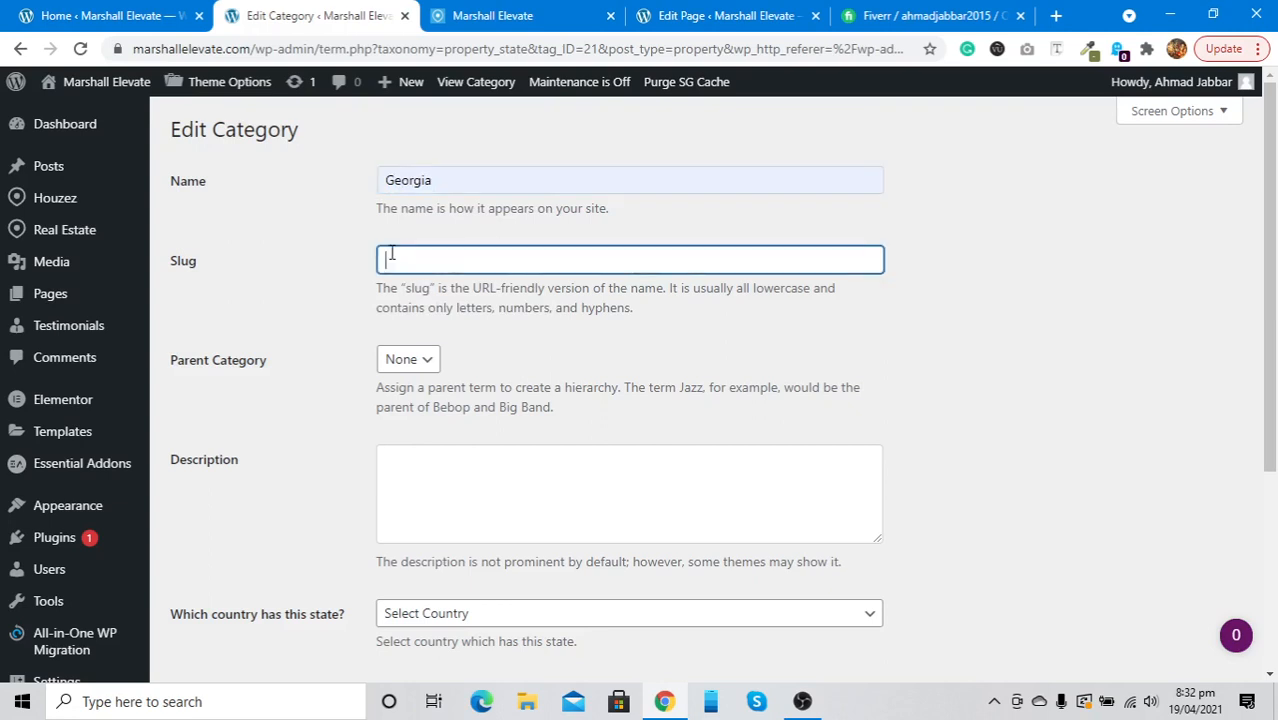
# Step: Assign the United States as the state's country and save the updated state
pyautogui.scroll(-2, 391, 256)
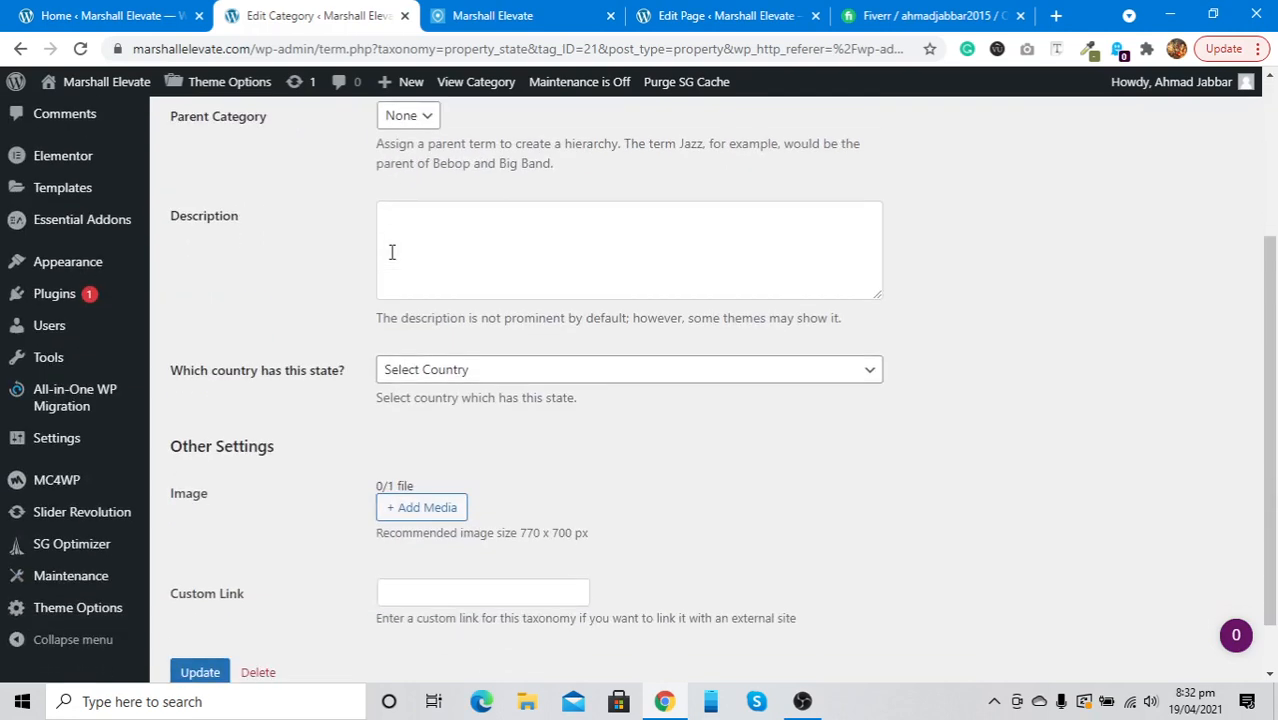
pyautogui.click(448, 369)
pyautogui.click(427, 413)
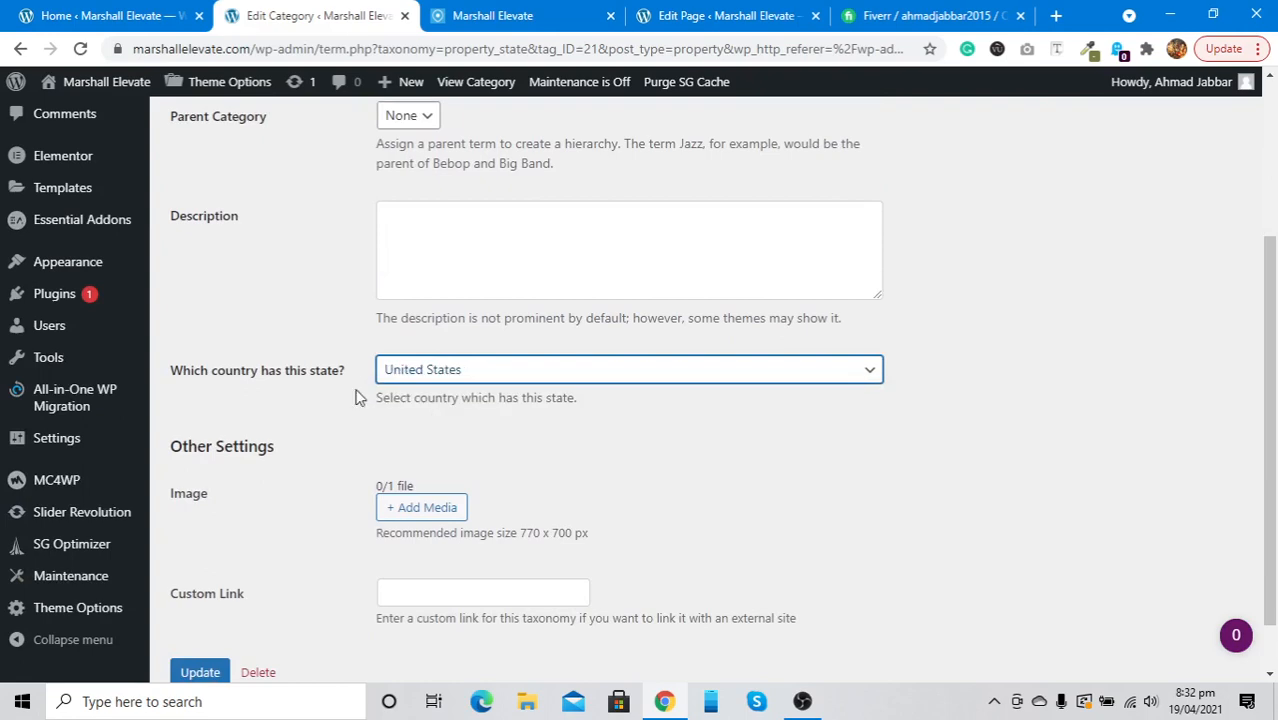
pyautogui.scroll(-1, 322, 397)
pyautogui.click(199, 611)
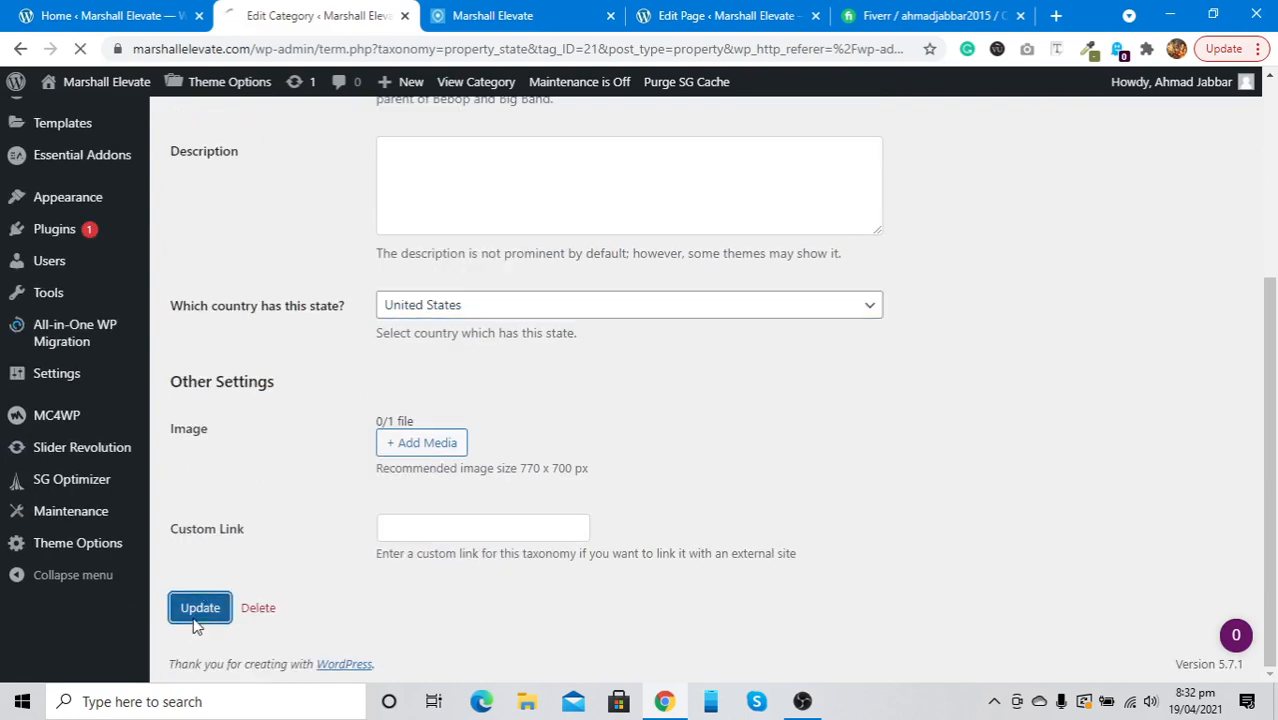
pyautogui.scroll(5, 277, 408)
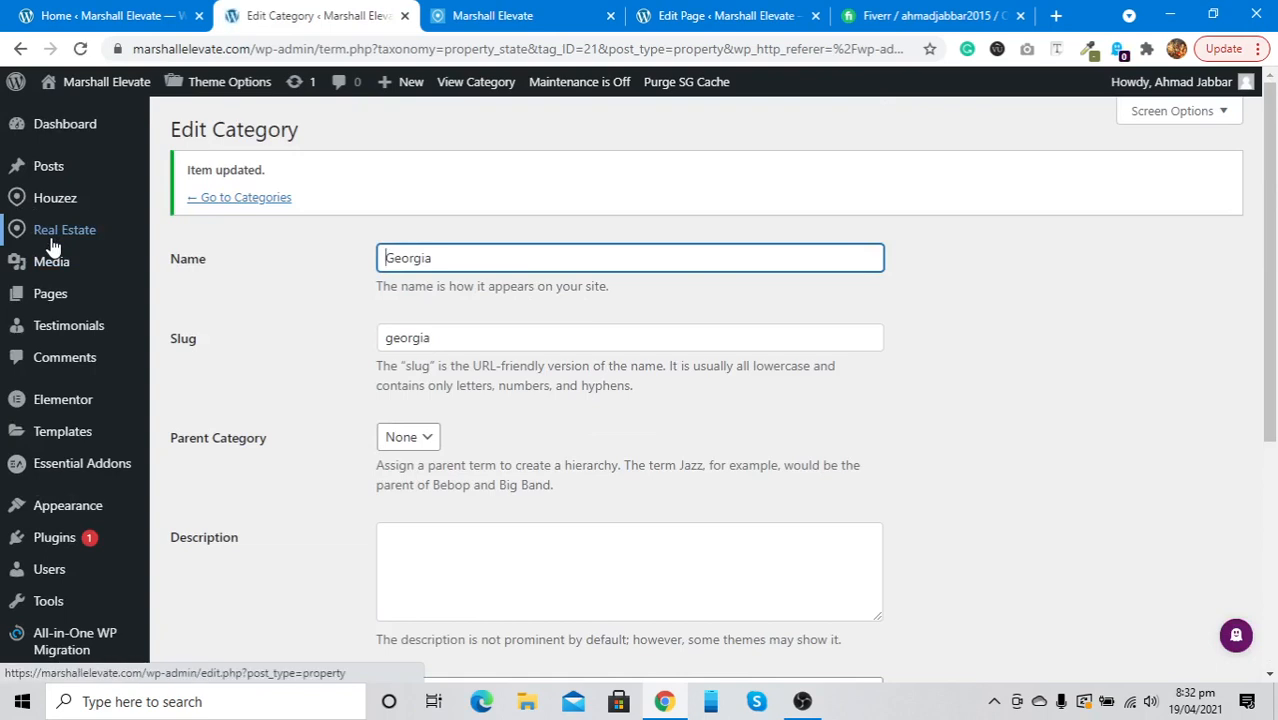
# Step: Open the property Area page and review the list of existing areas and the remaining Real Estate sections
pyautogui.click(53, 246)
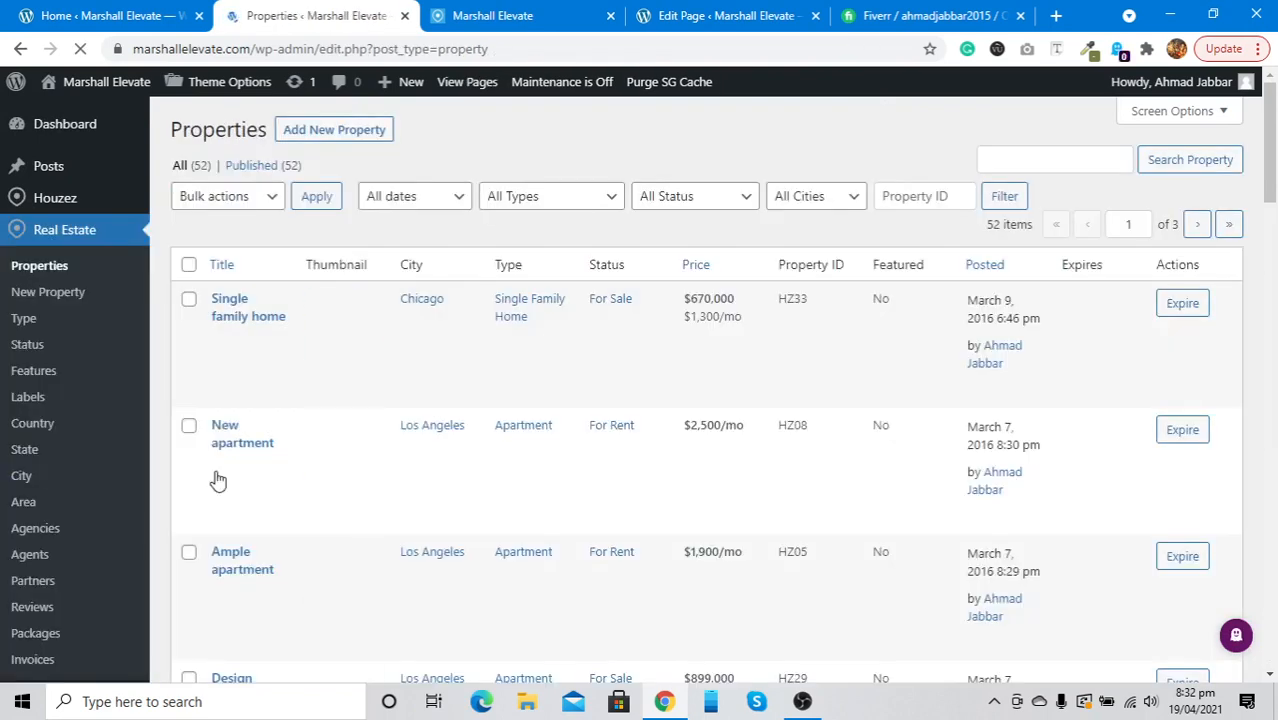
pyautogui.click(48, 512)
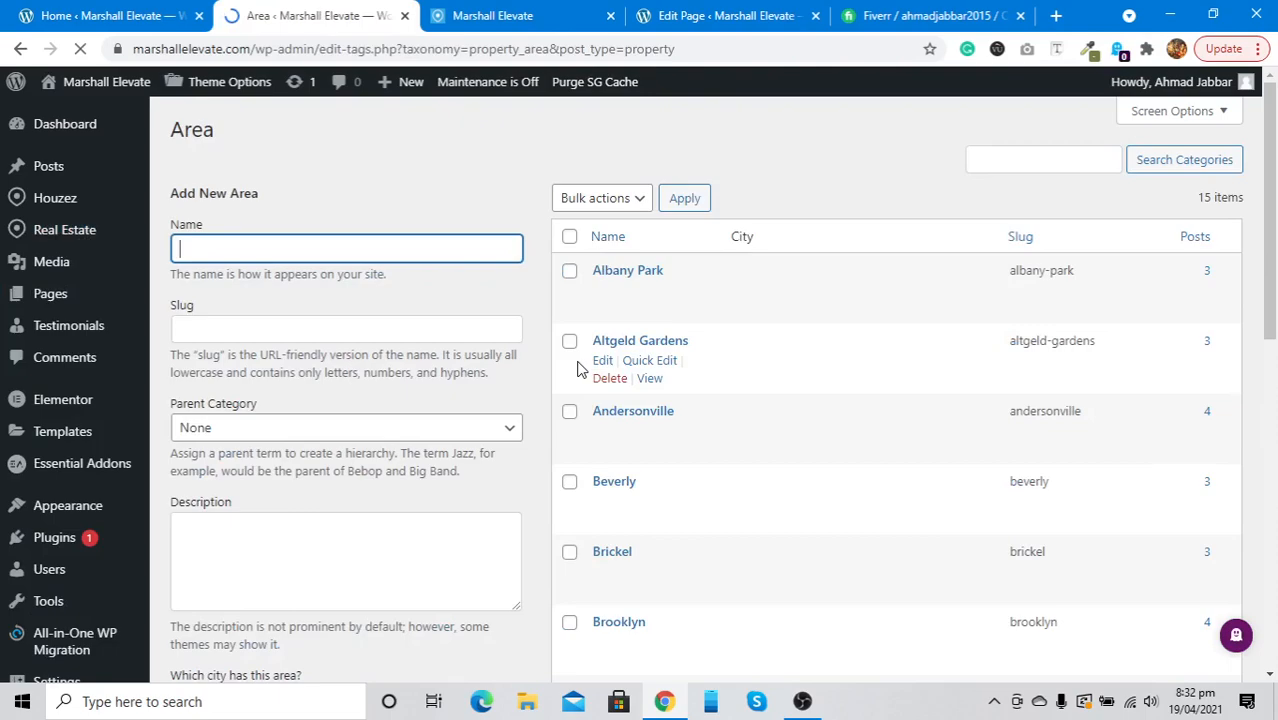
pyautogui.scroll(-4, 653, 300)
pyautogui.scroll(4, 653, 300)
pyautogui.scroll(-1, 655, 302)
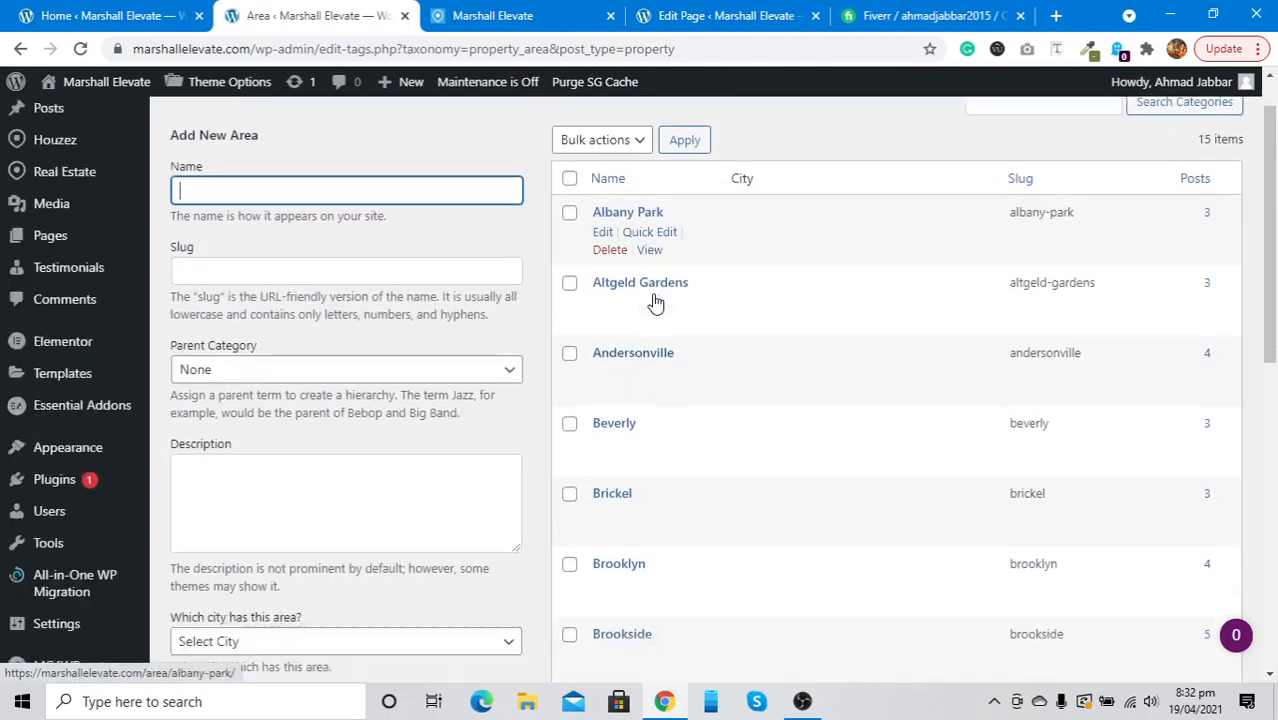
pyautogui.scroll(-6, 652, 300)
pyautogui.scroll(7, 650, 300)
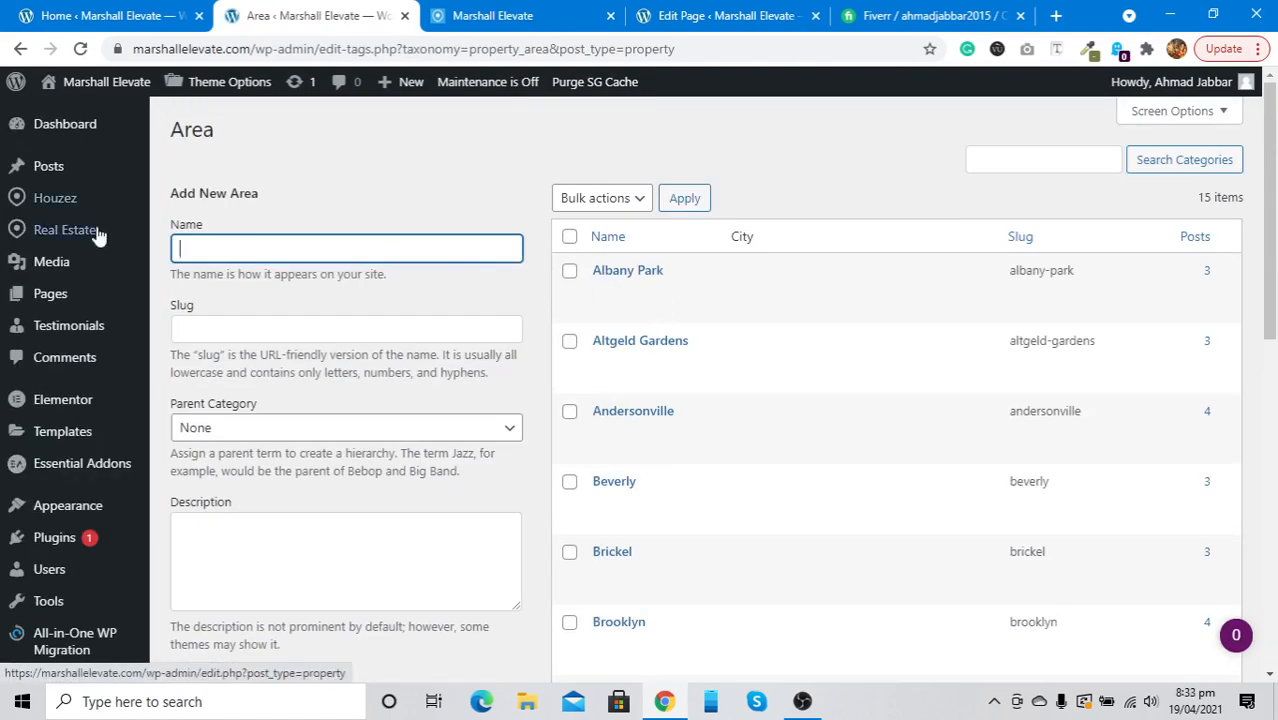
pyautogui.moveTo(97, 230)
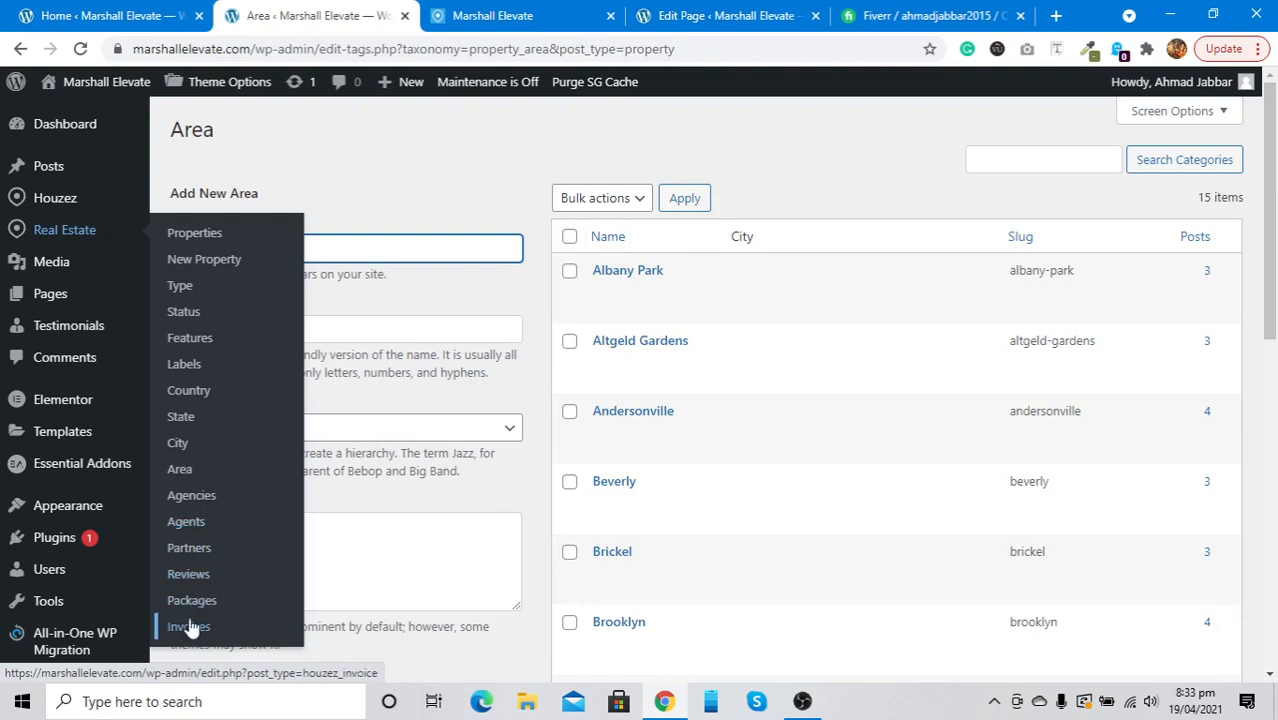
# Step: Open the Agencies list, and in the first browser tab open Properties and view the Single family home listing in a new tab
pyautogui.click(195, 496)
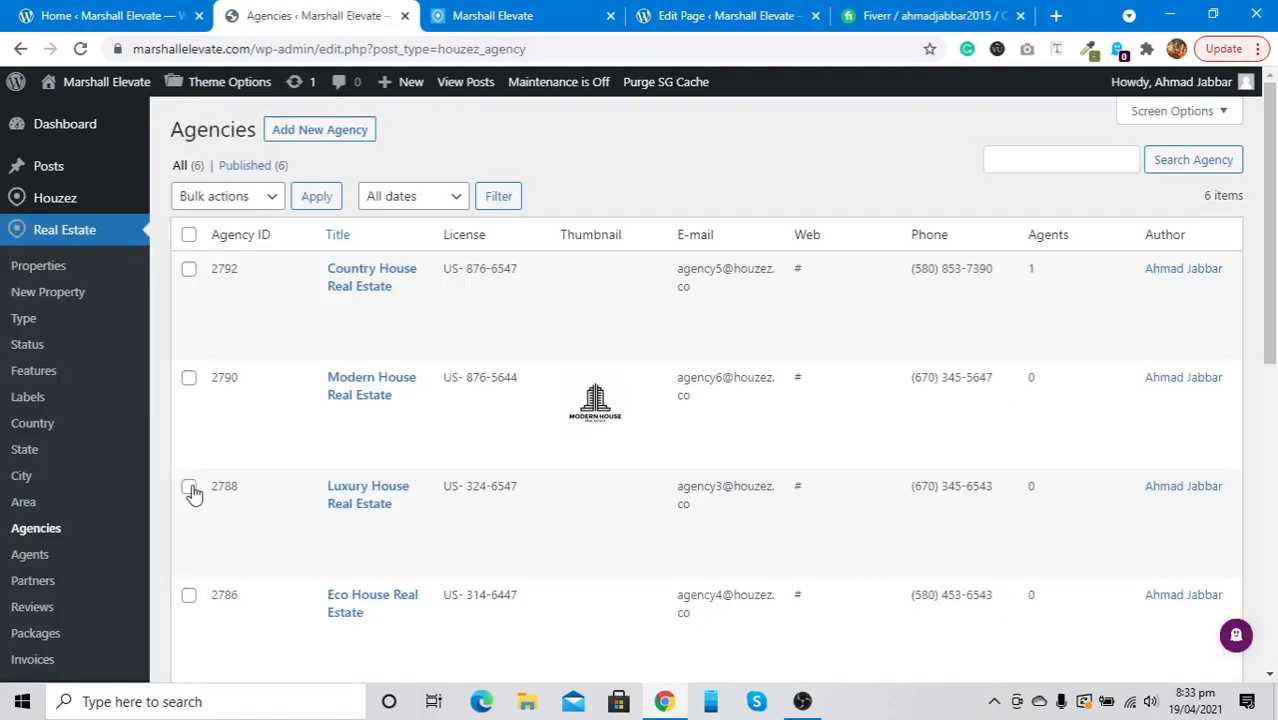
pyautogui.click(50, 12)
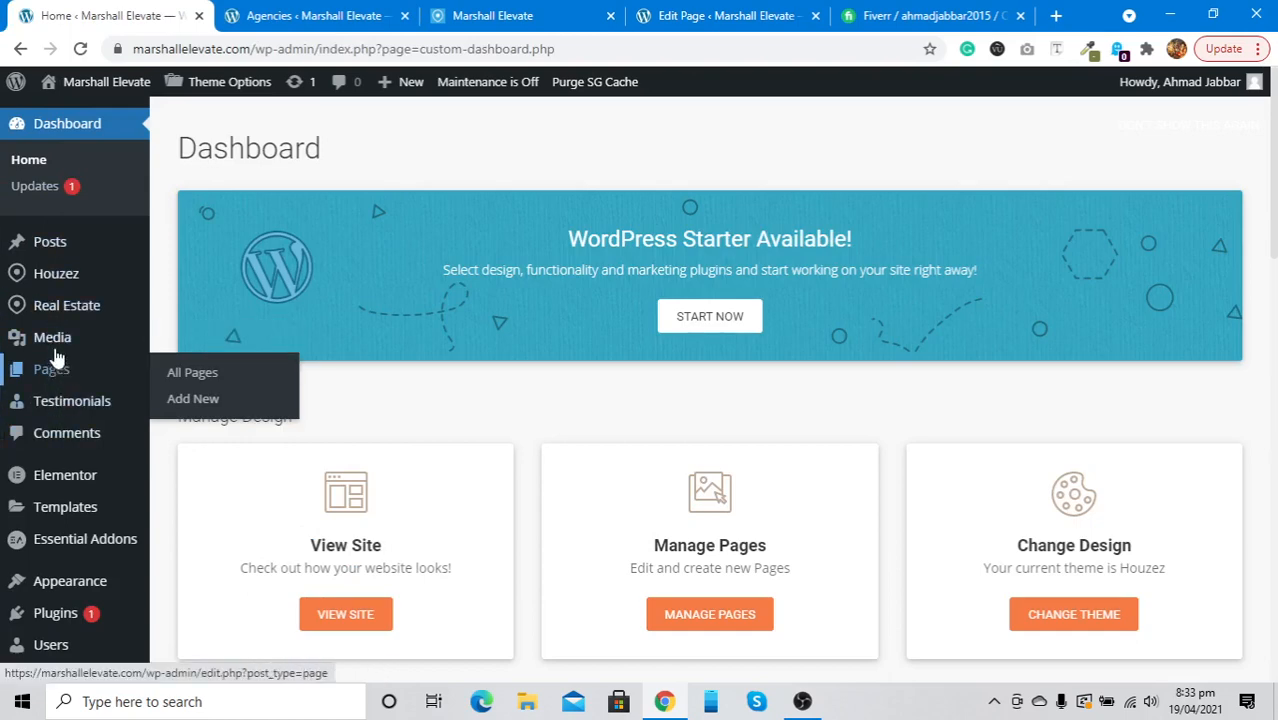
pyautogui.moveTo(52, 310)
pyautogui.click(207, 243)
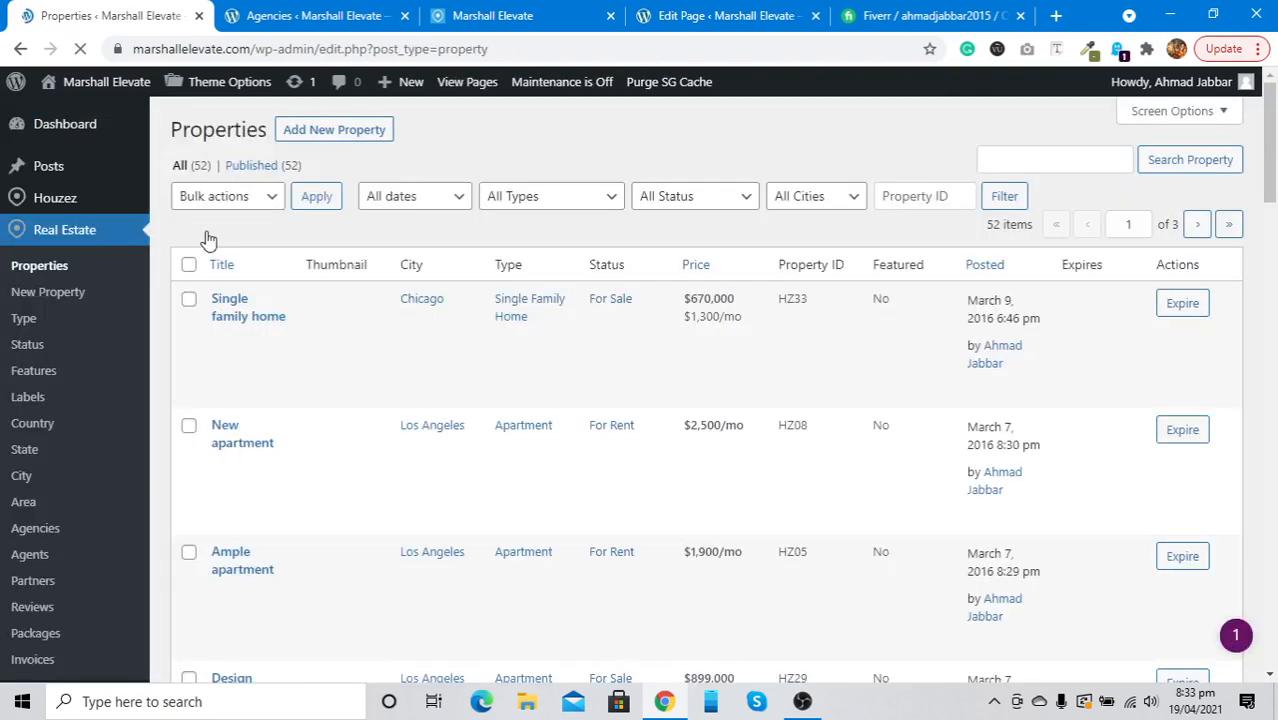
pyautogui.moveTo(408, 348)
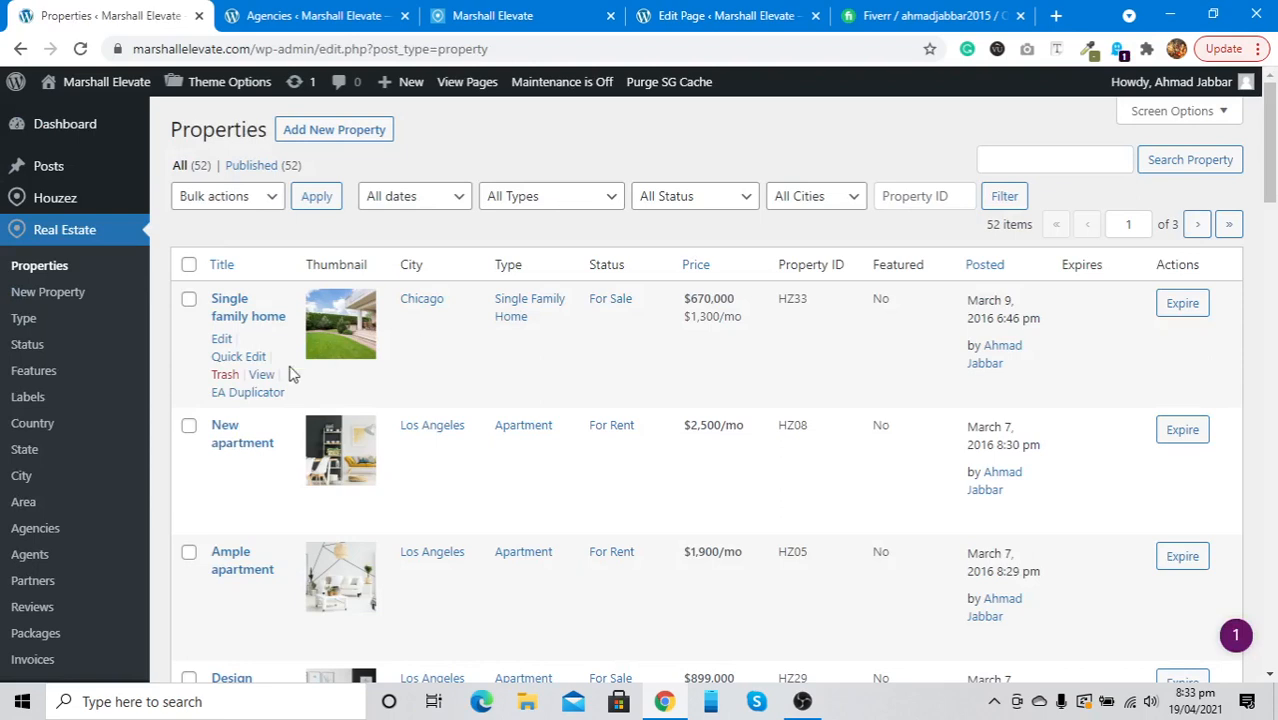
pyautogui.rightClick(260, 377)
pyautogui.click(300, 383)
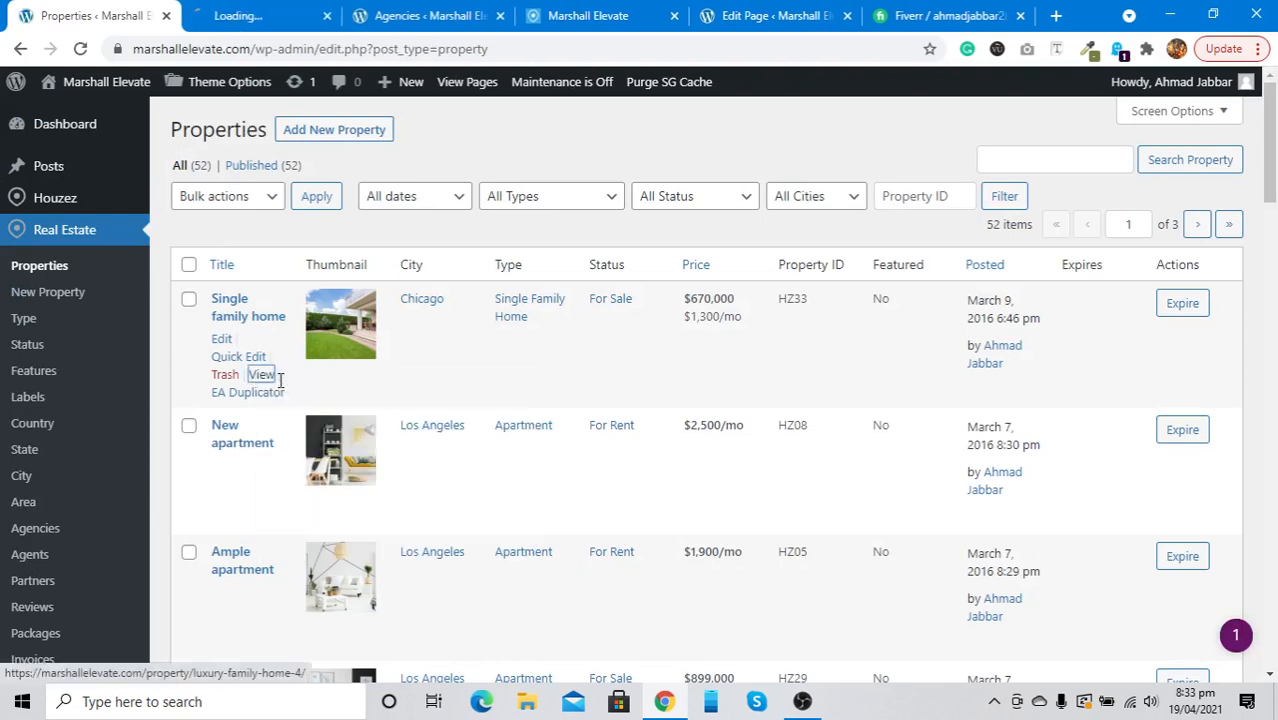
pyautogui.click(254, 10)
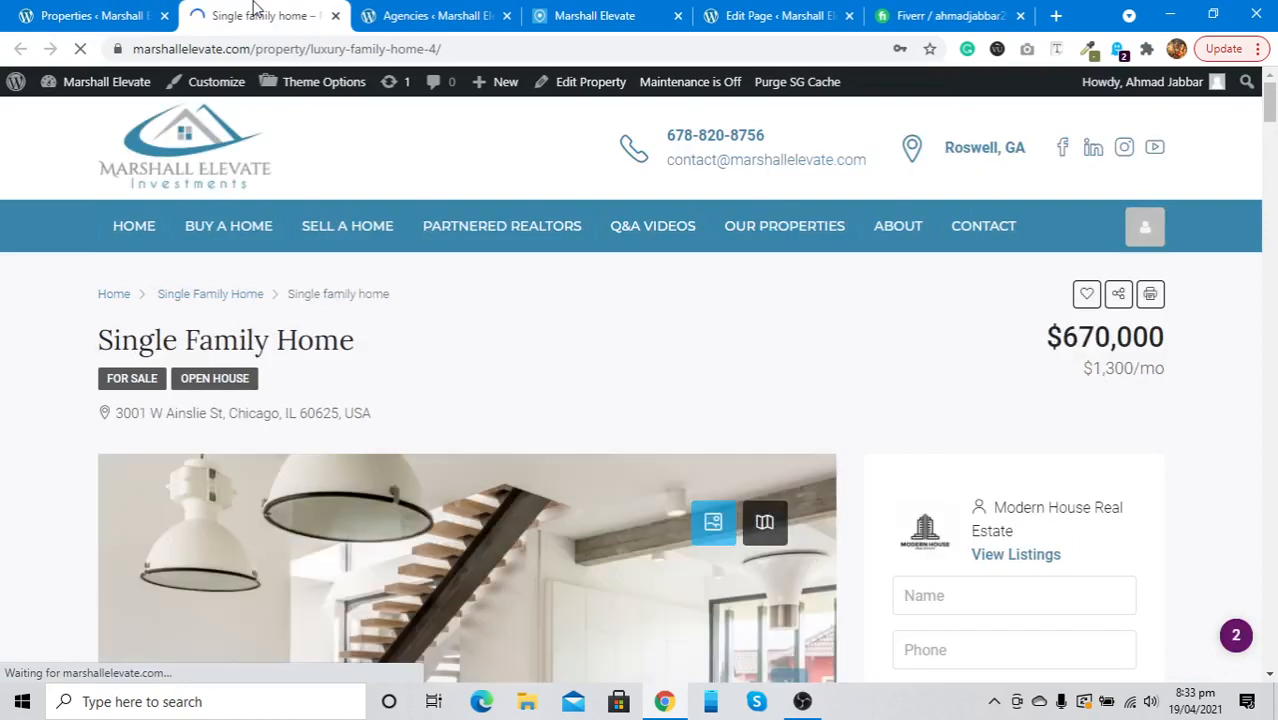
# Step: Examine the agency block and contact form on the Single family home page and compare the agency with the Agencies list
pyautogui.scroll(-3, 932, 438)
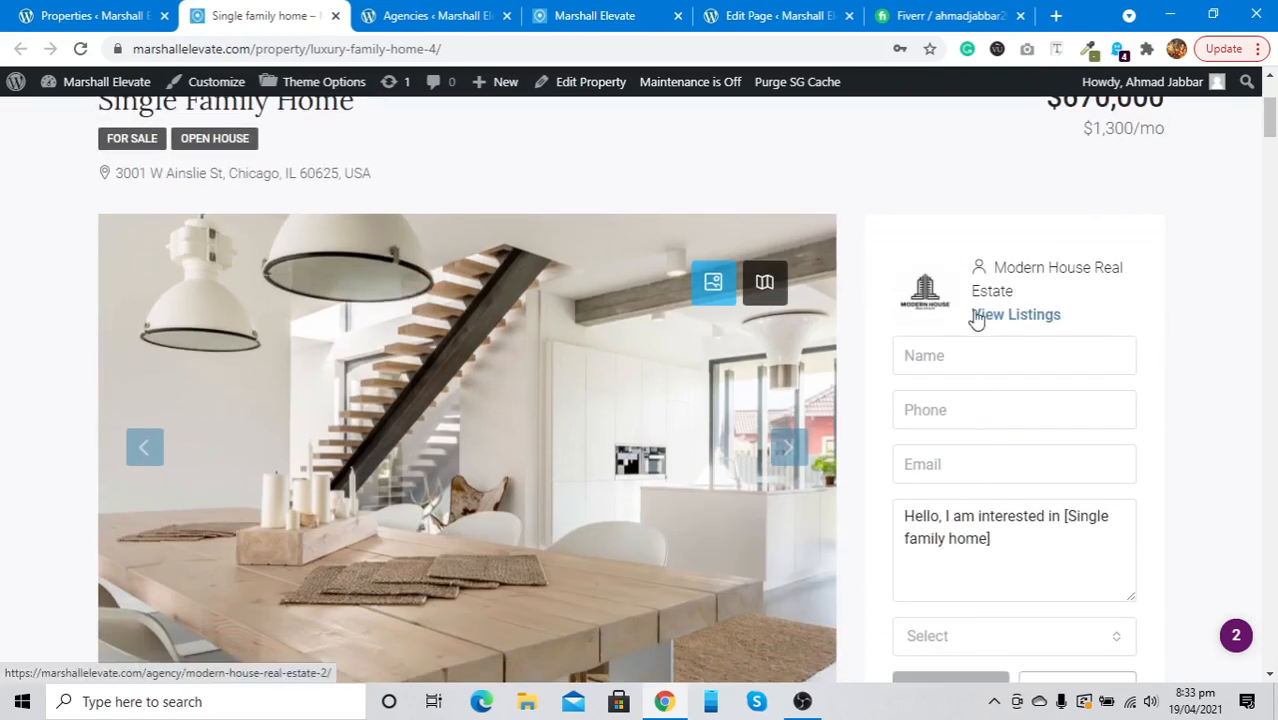
pyautogui.scroll(-3, 930, 302)
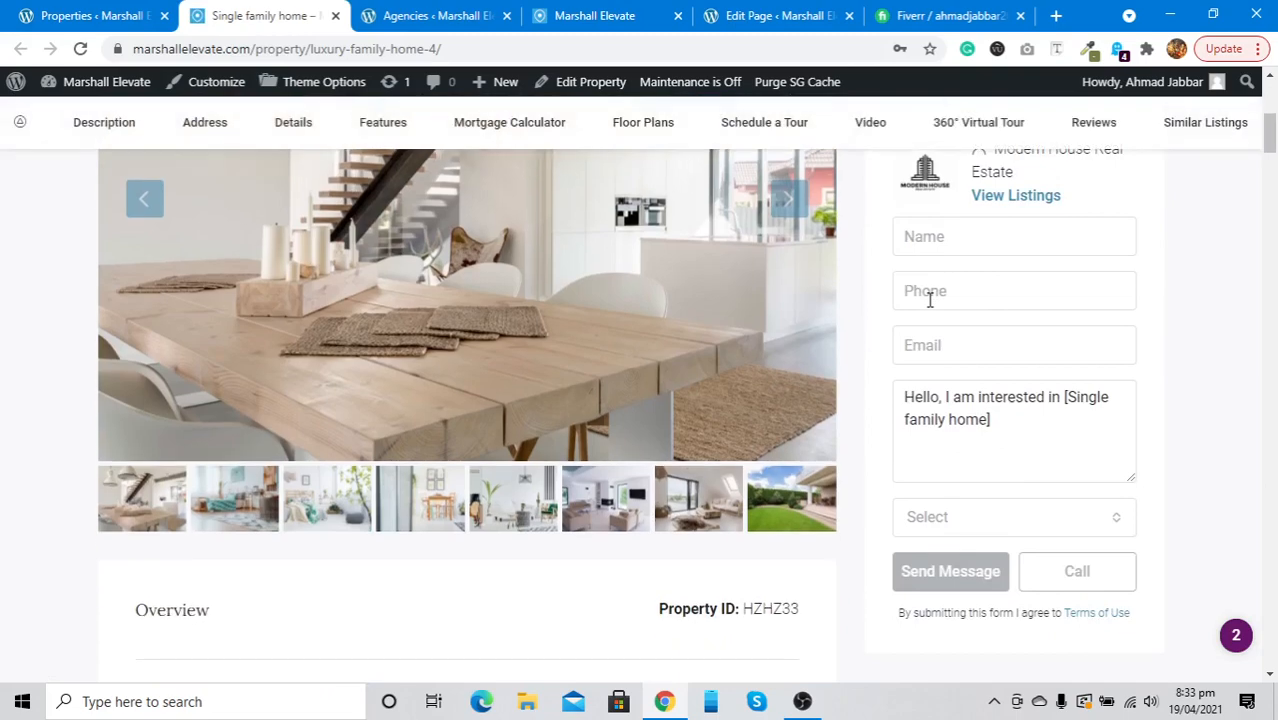
pyautogui.scroll(-8, 930, 300)
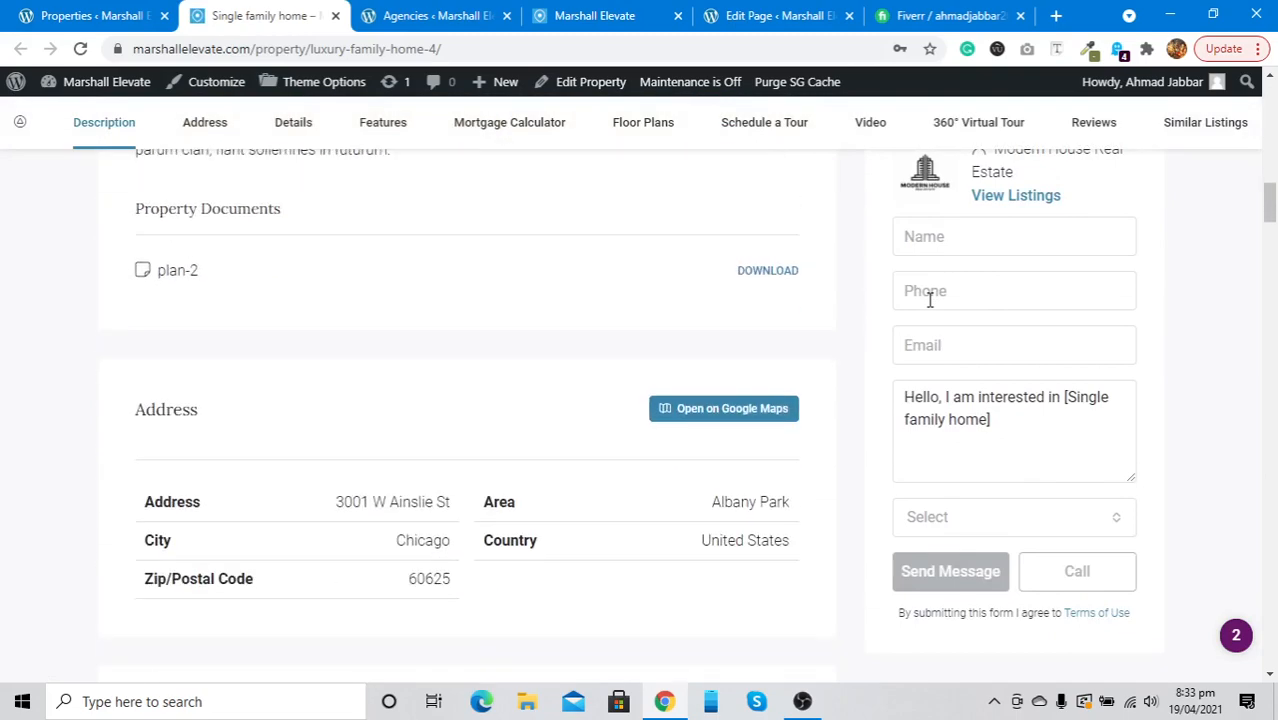
pyautogui.scroll(1, 939, 222)
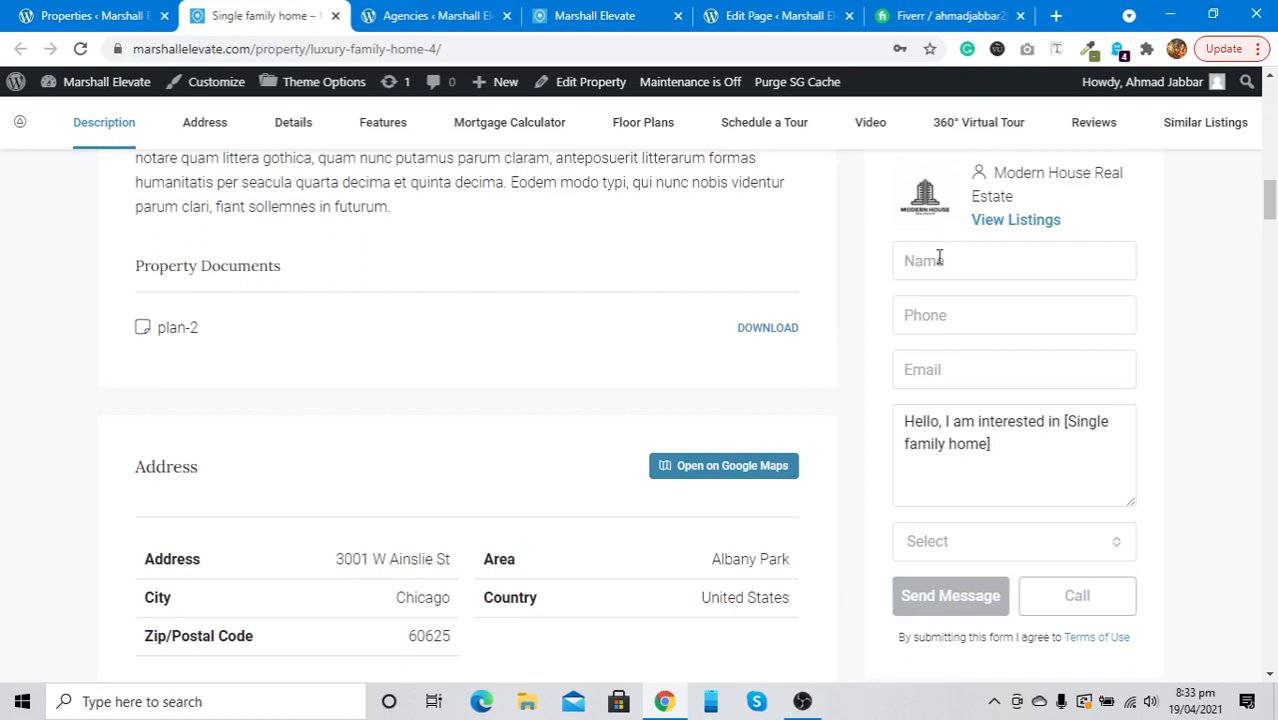
pyautogui.click(939, 260)
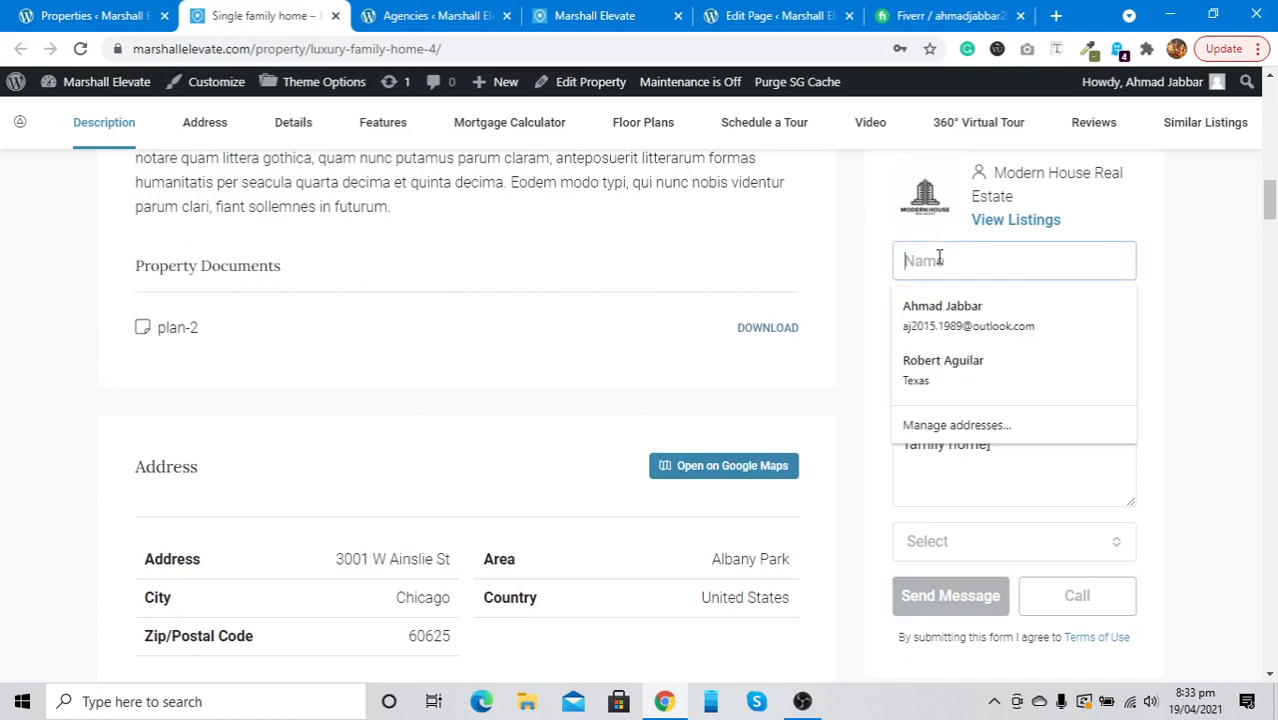
pyautogui.rightClick(868, 310)
pyautogui.scroll(15, 744, 392)
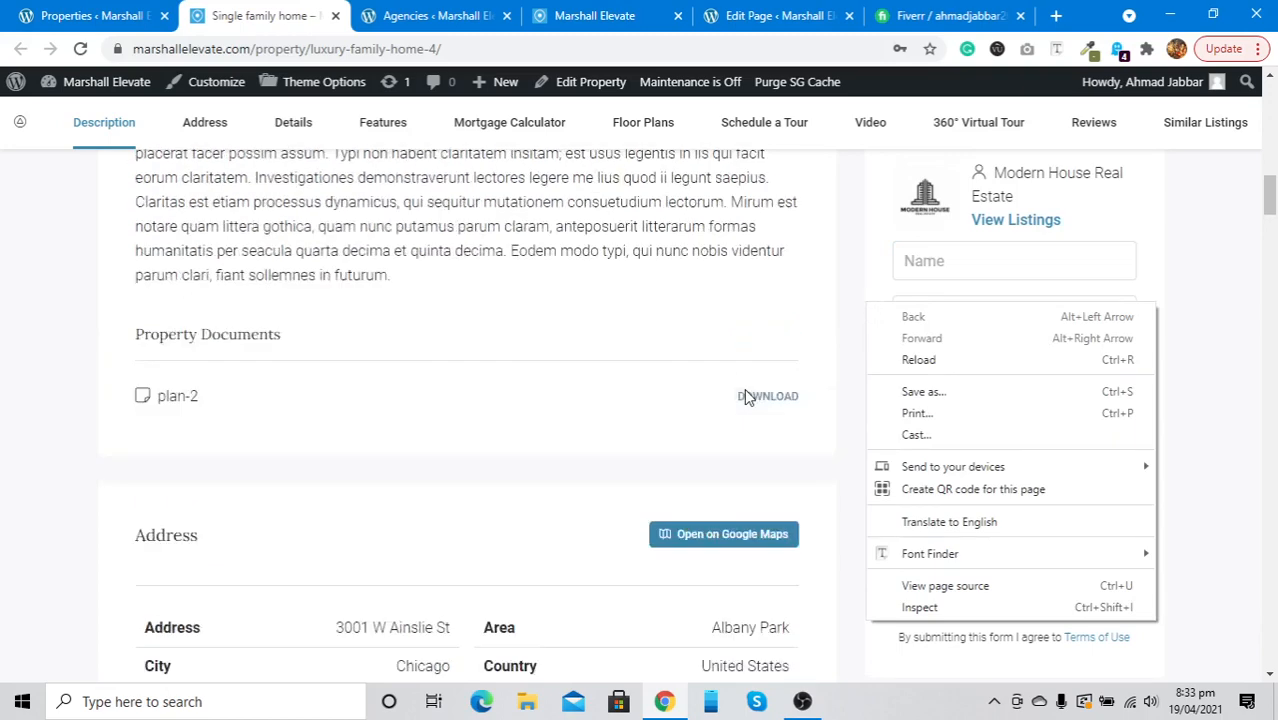
pyautogui.scroll(-3, 761, 380)
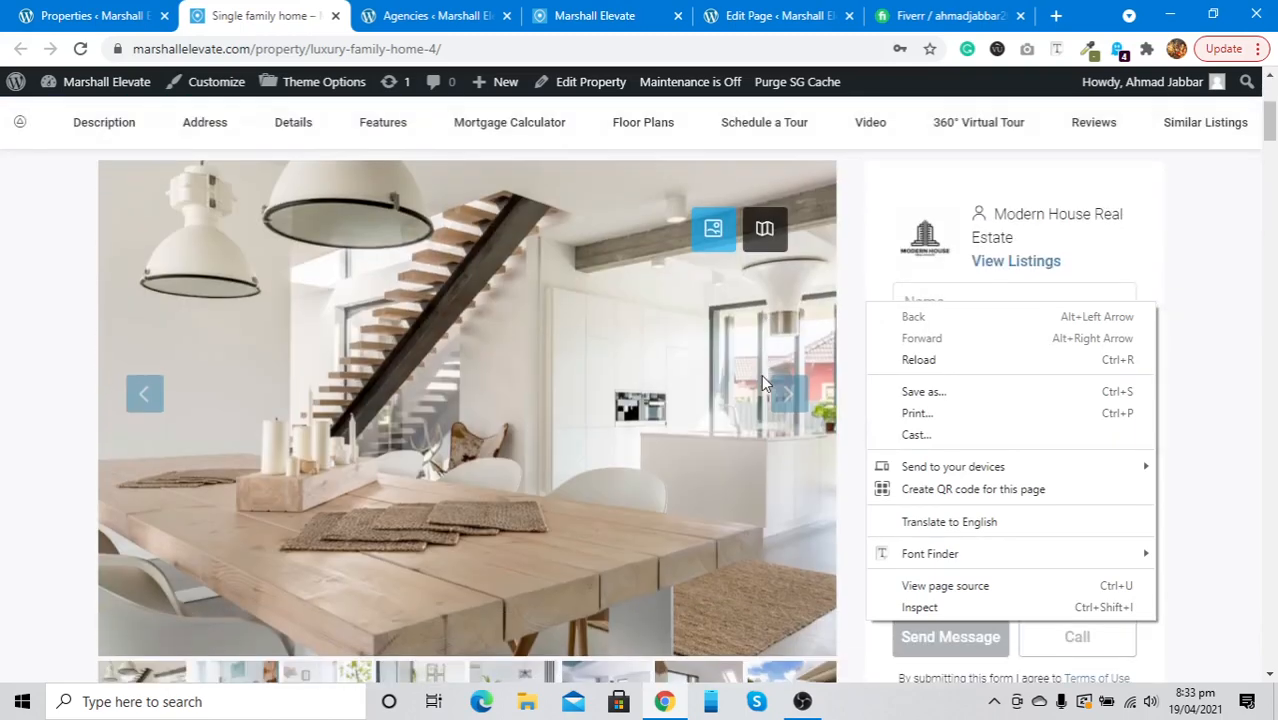
pyautogui.click(905, 218)
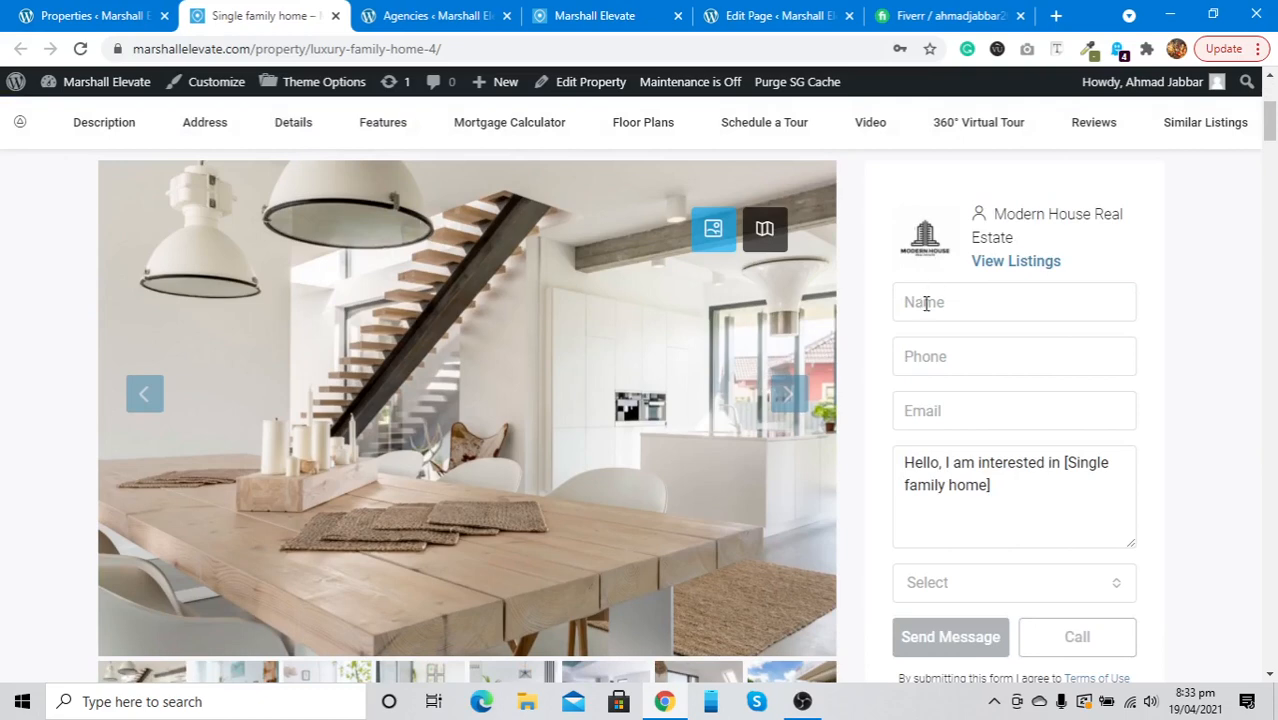
pyautogui.click(437, 15)
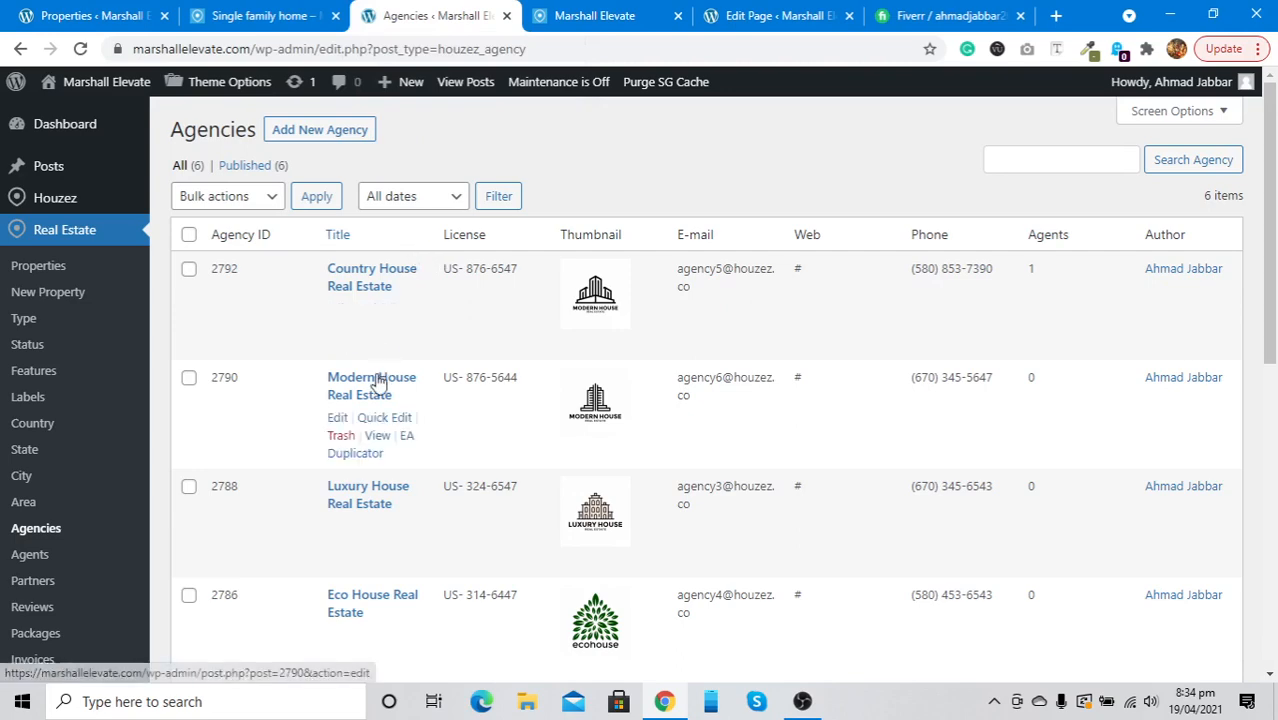
pyautogui.click(283, 10)
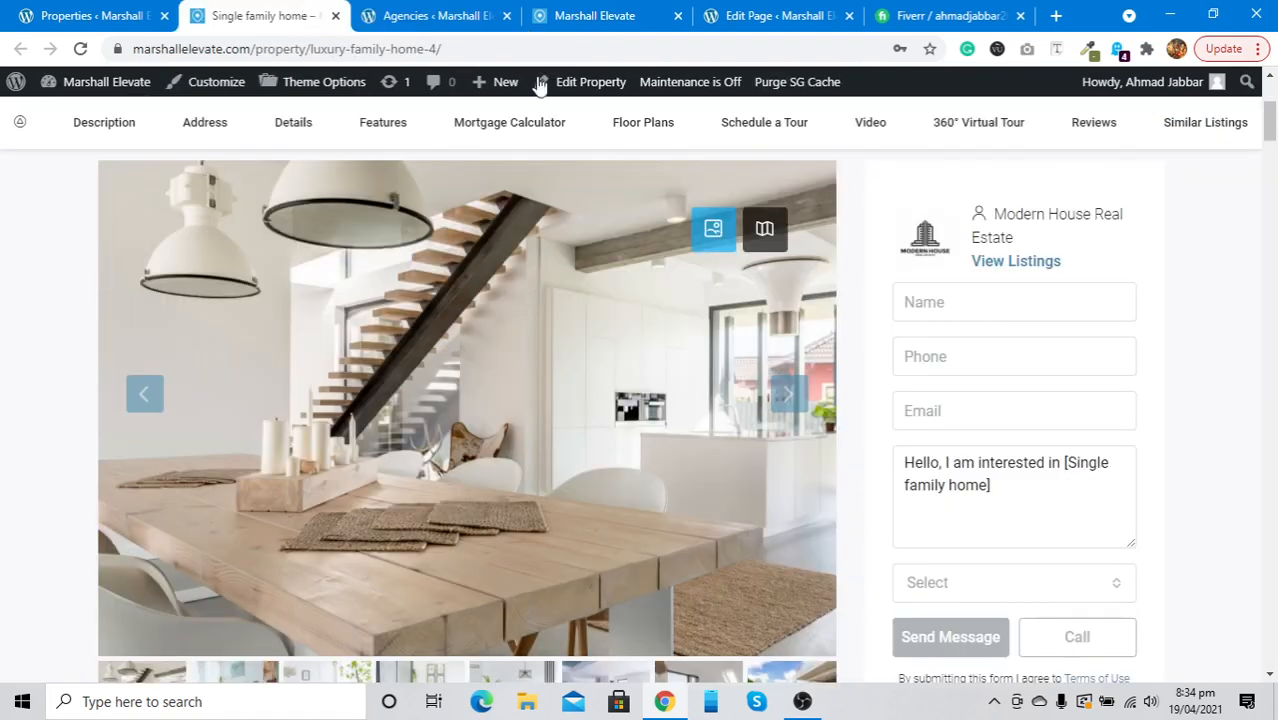
pyautogui.click(418, 12)
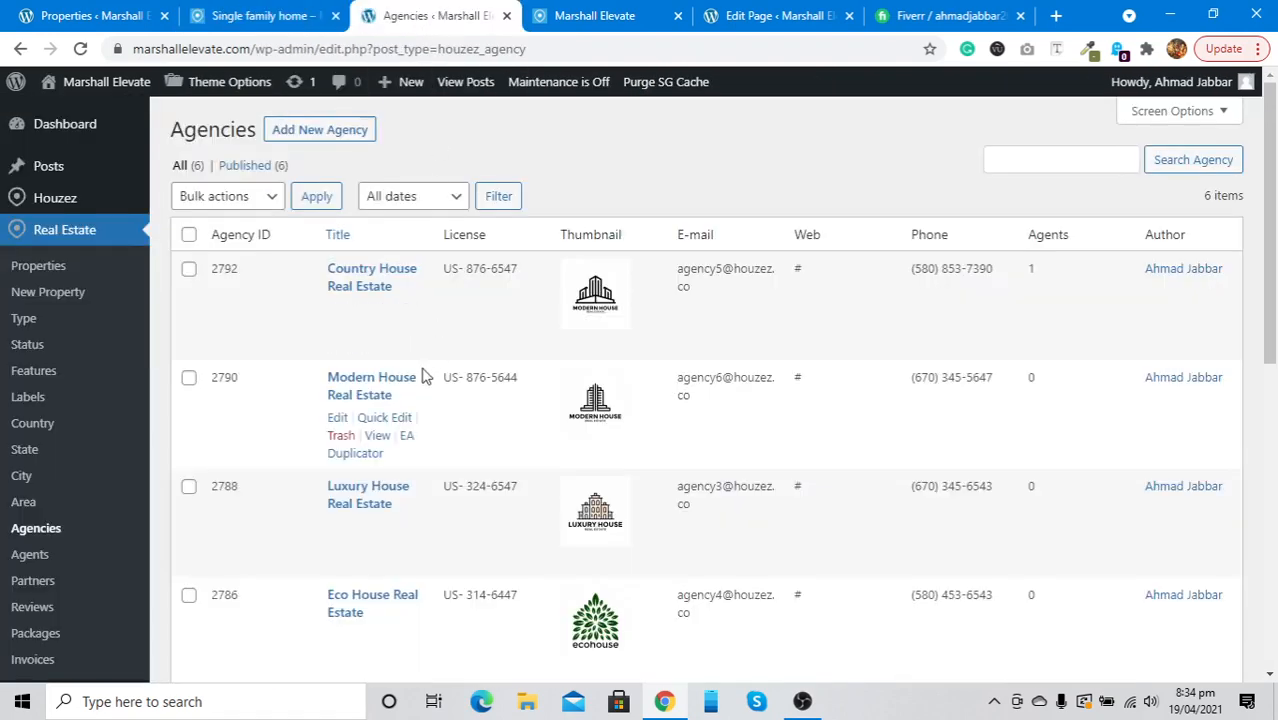
# Step: Bulk-move all agencies to the trash except Country House Real Estate and the Modern House Real Estate entry with agency ID 2790
pyautogui.click(188, 270)
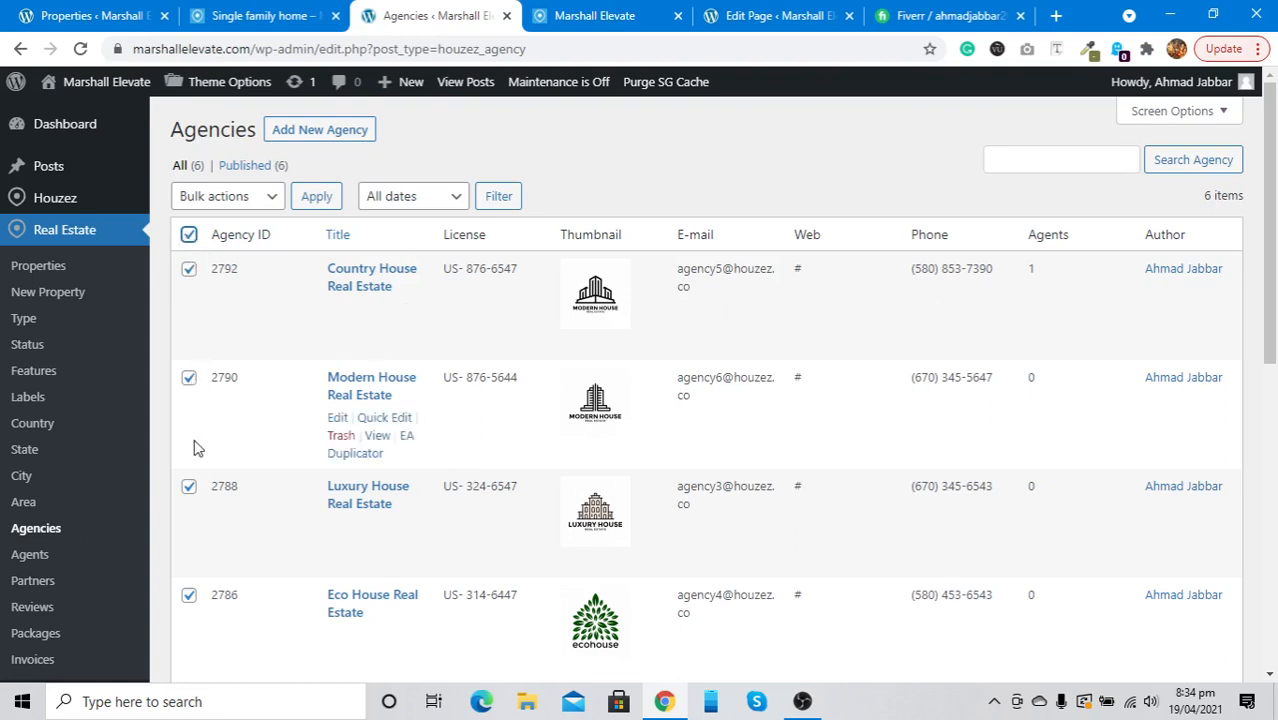
pyautogui.click(189, 487)
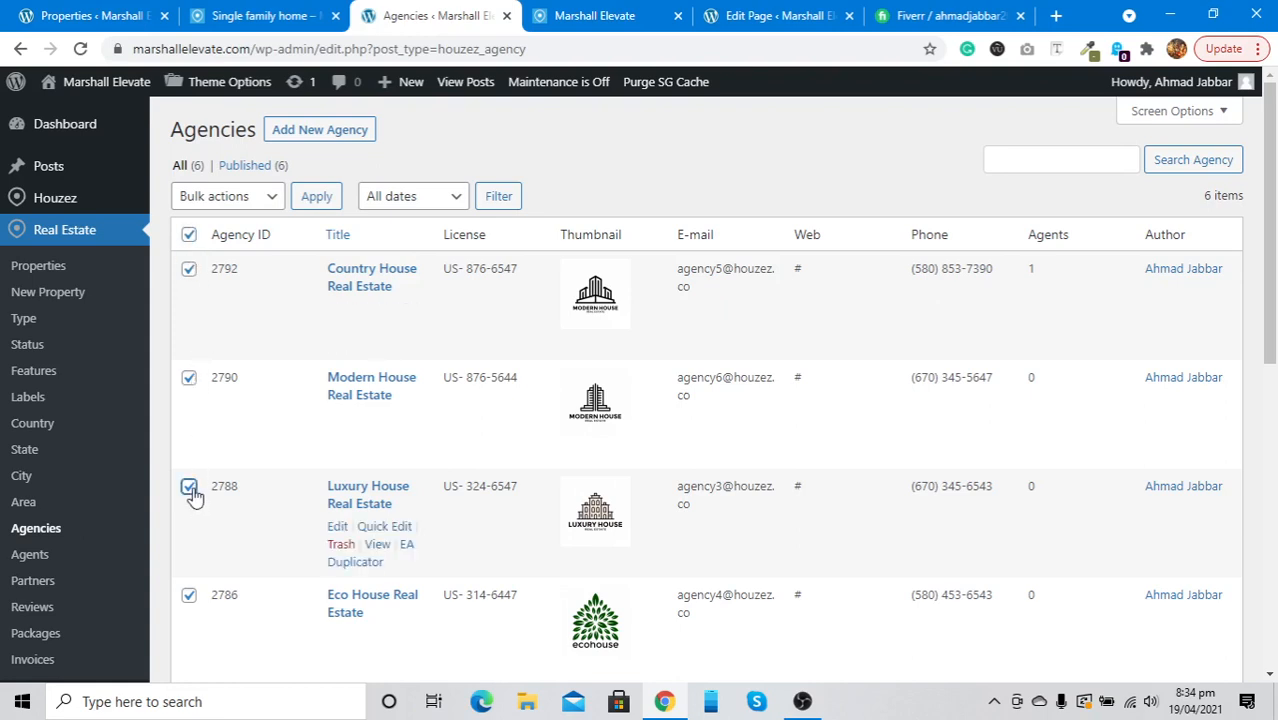
pyautogui.click(189, 597)
pyautogui.scroll(-2, 190, 597)
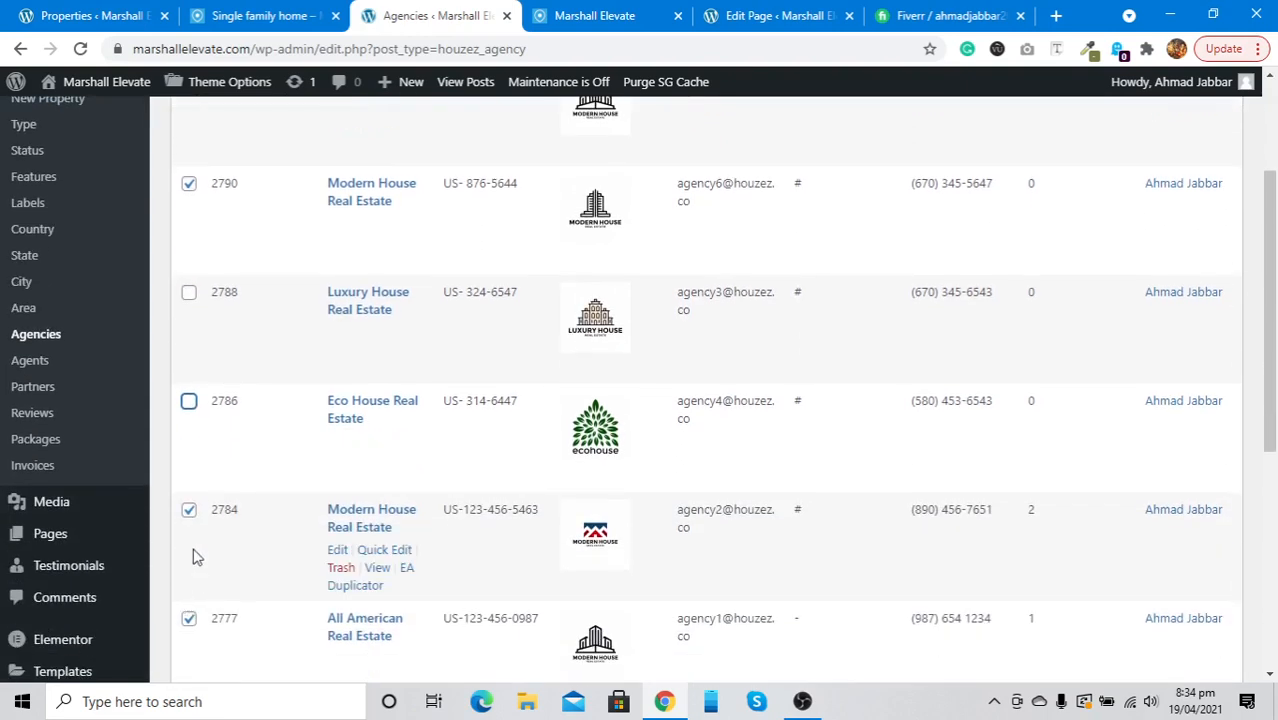
pyautogui.scroll(1, 191, 366)
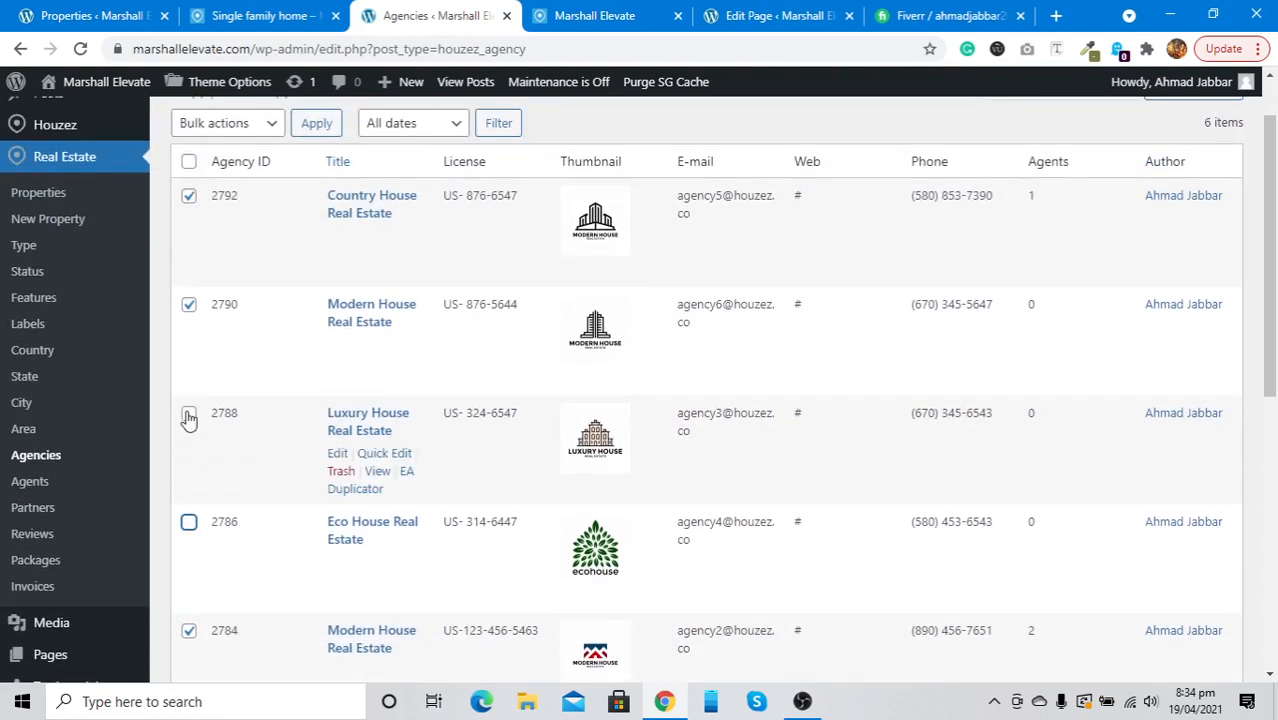
pyautogui.click(189, 416)
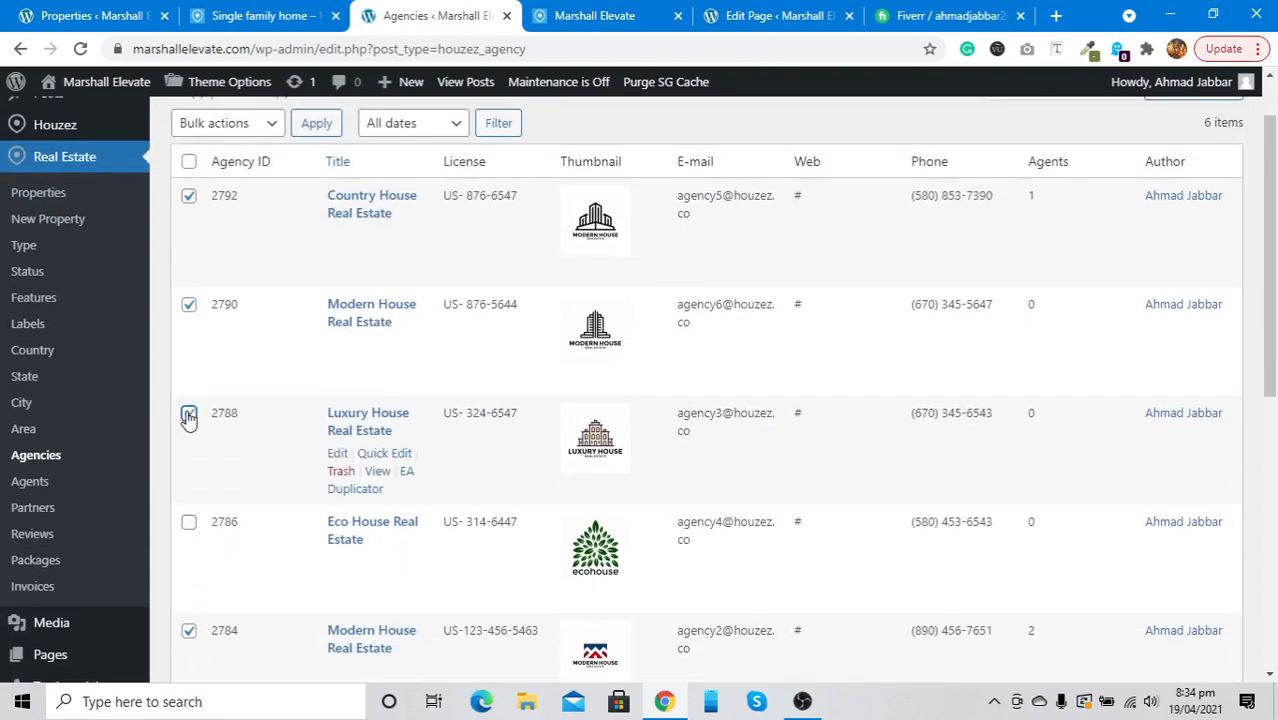
pyautogui.click(189, 523)
pyautogui.click(189, 305)
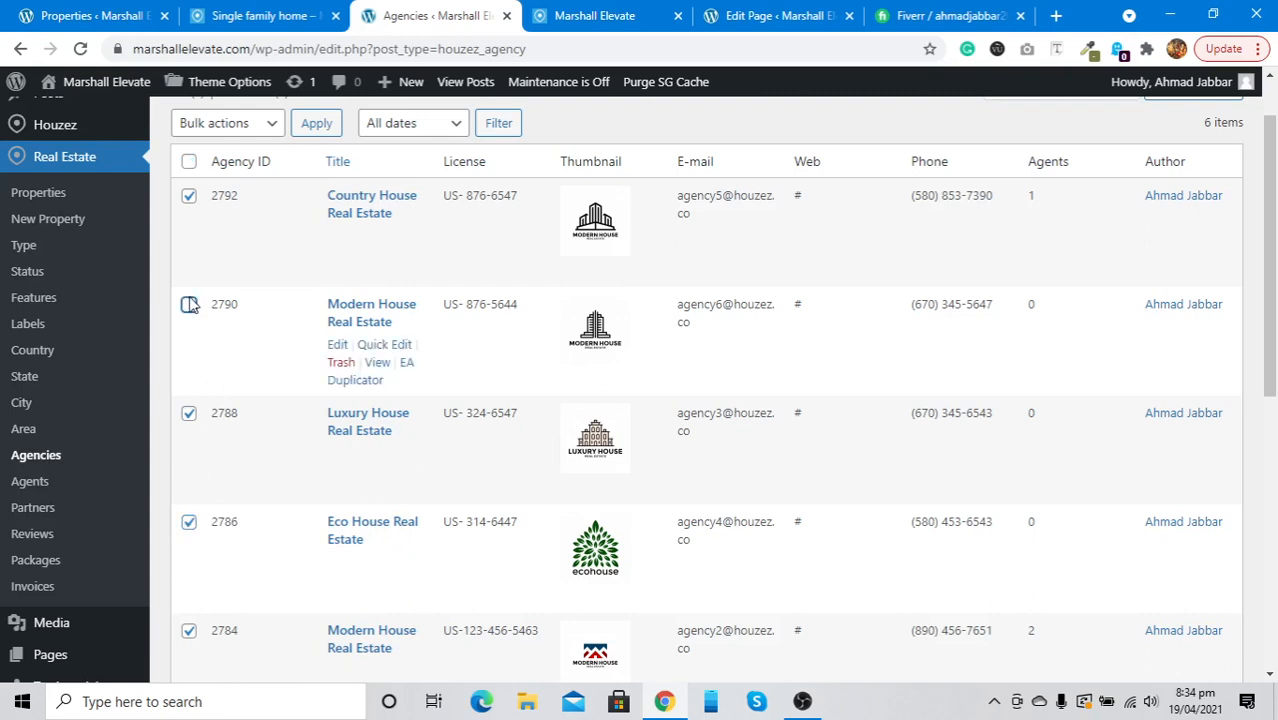
pyautogui.click(189, 197)
pyautogui.click(216, 126)
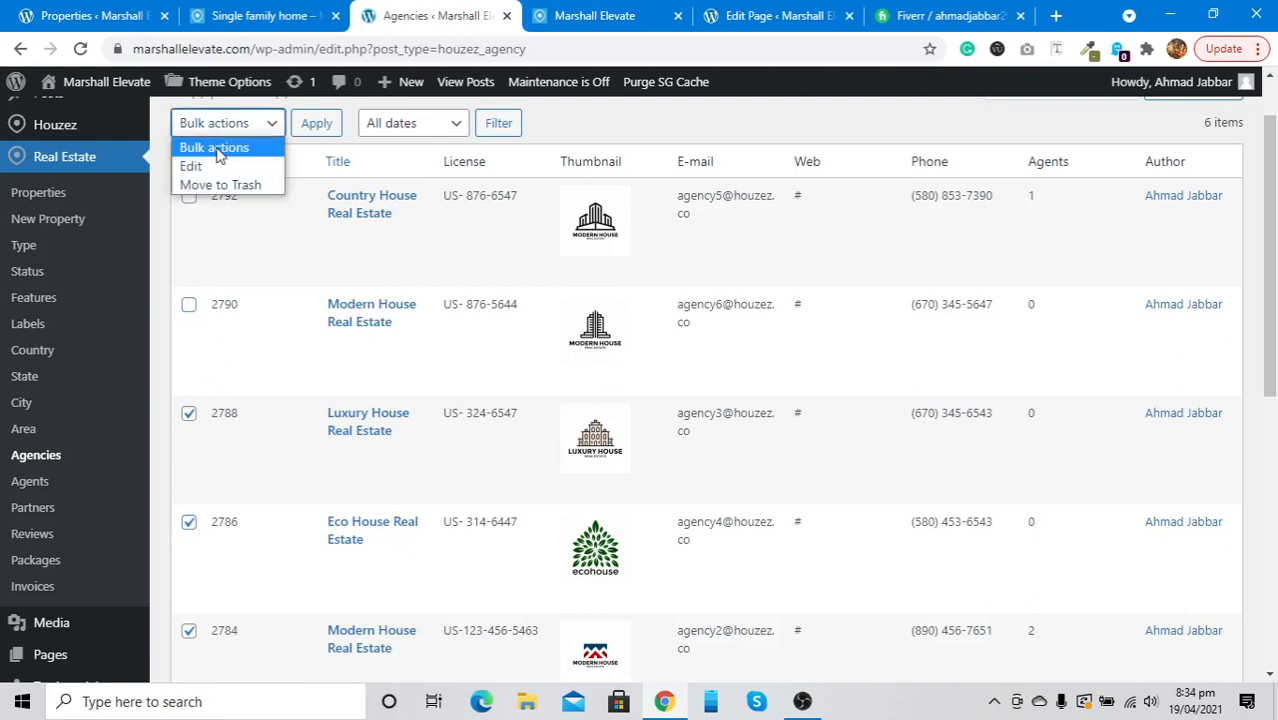
pyautogui.click(222, 187)
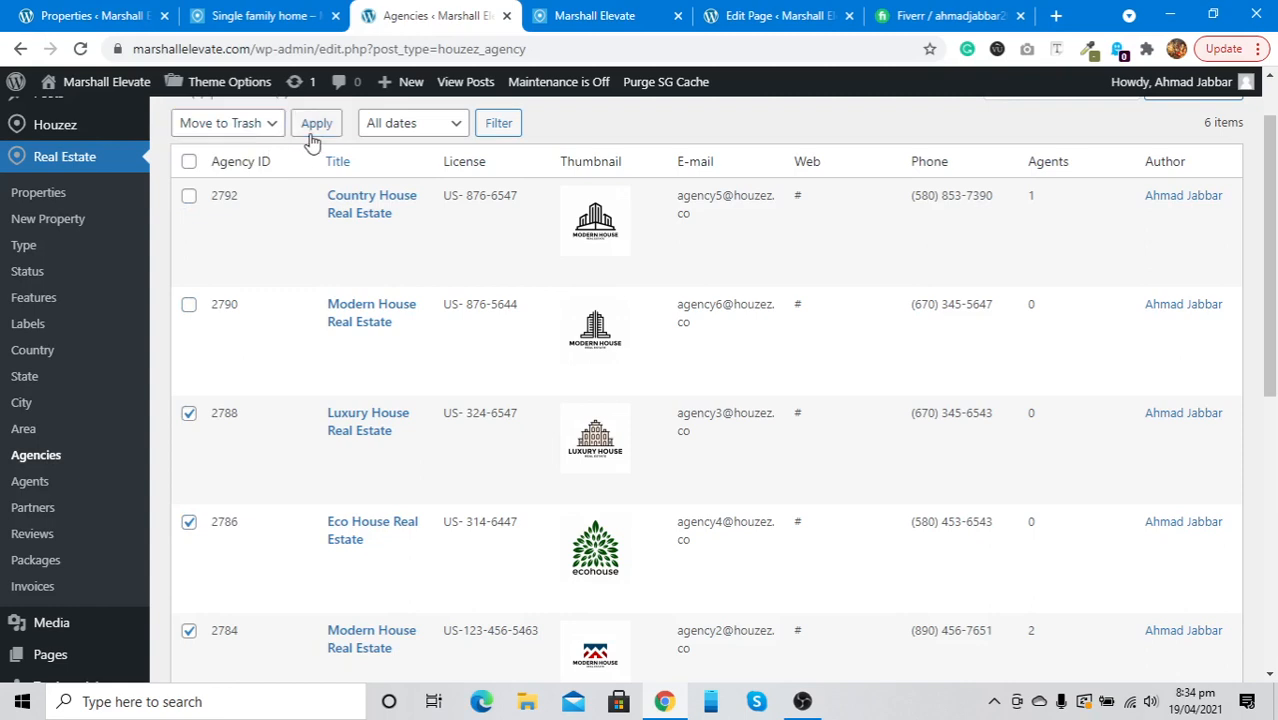
pyautogui.click(312, 131)
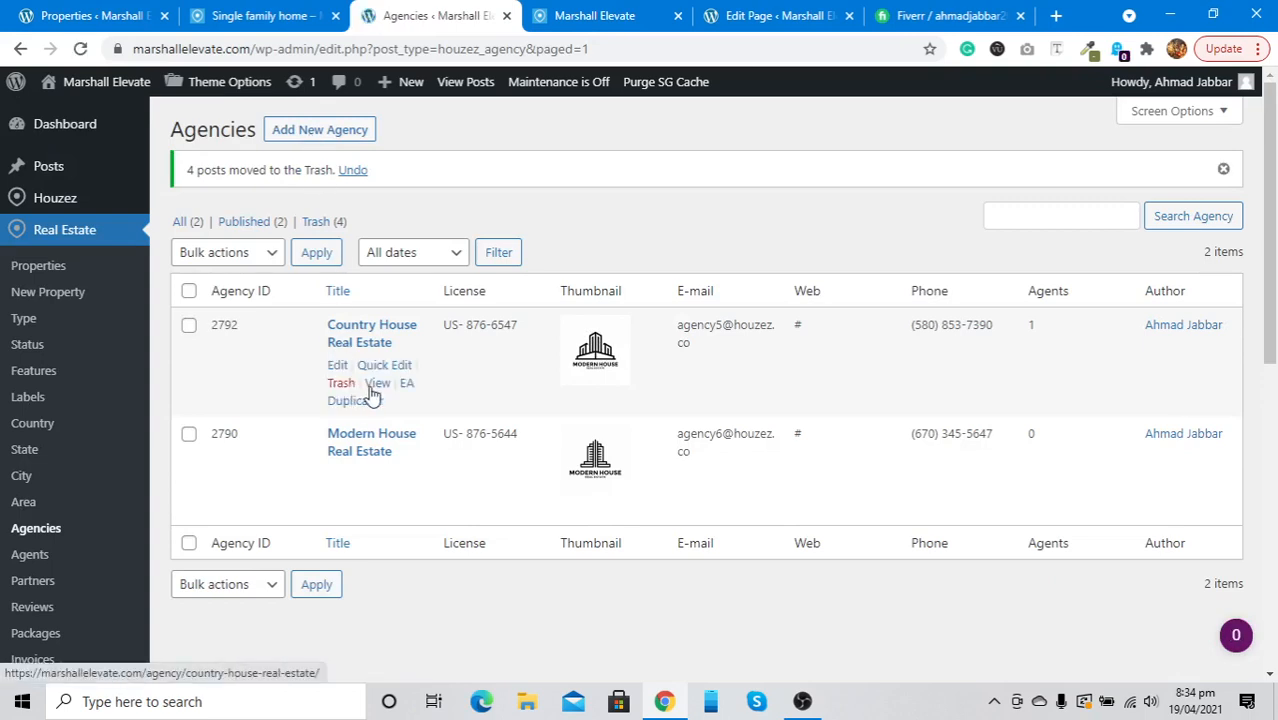
# Step: View the Country House Real Estate agency's public page in a new tab and examine its details and property type, status and city charts
pyautogui.rightClick(373, 384)
pyautogui.click(455, 395)
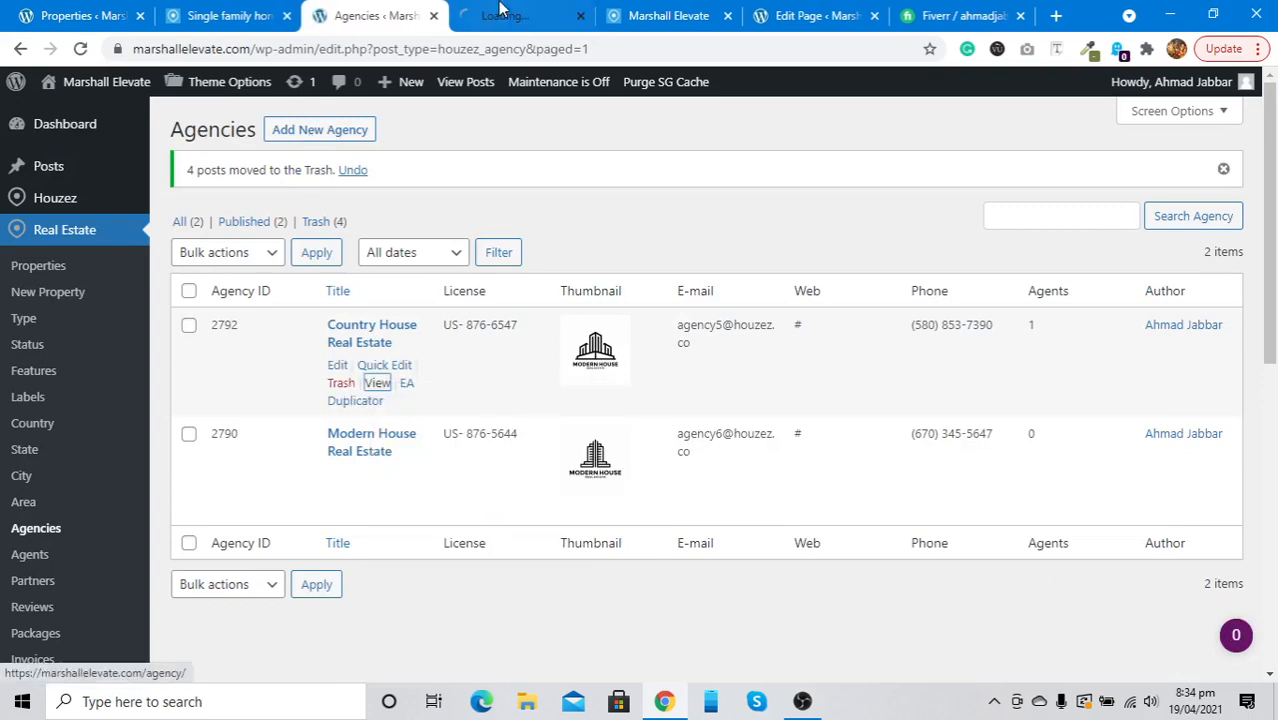
pyautogui.click(500, 12)
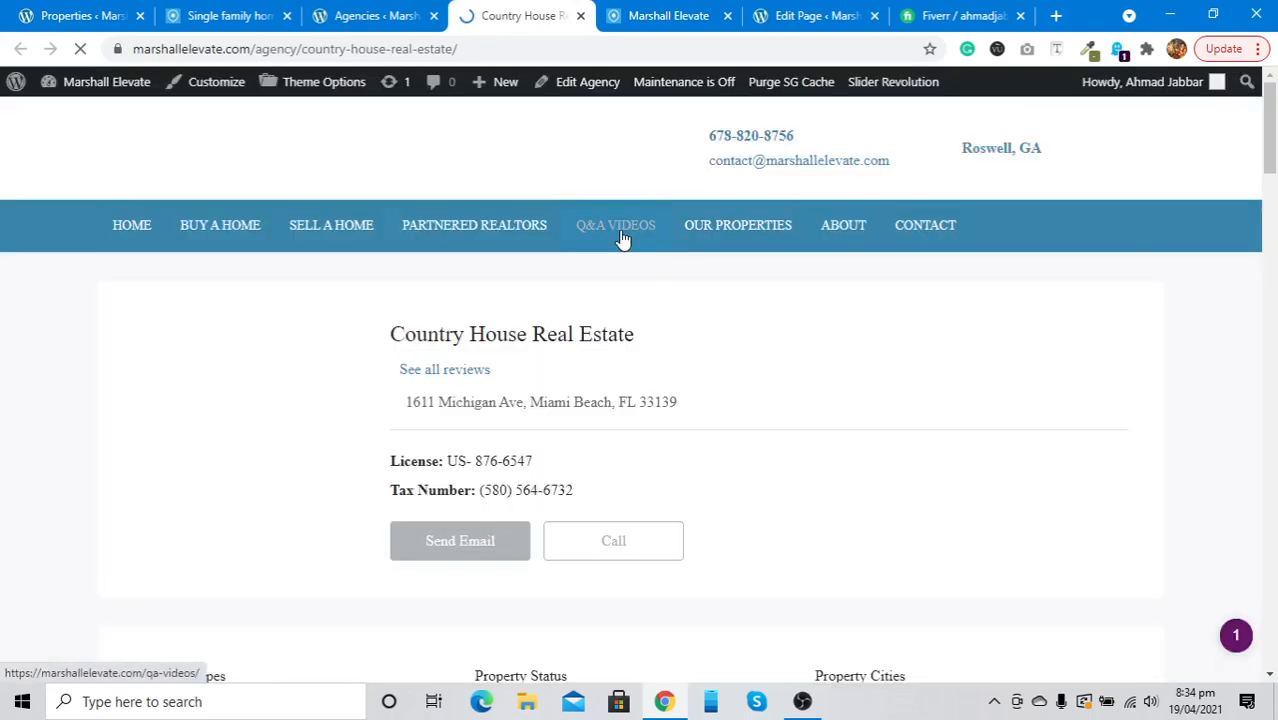
pyautogui.scroll(-2, 599, 433)
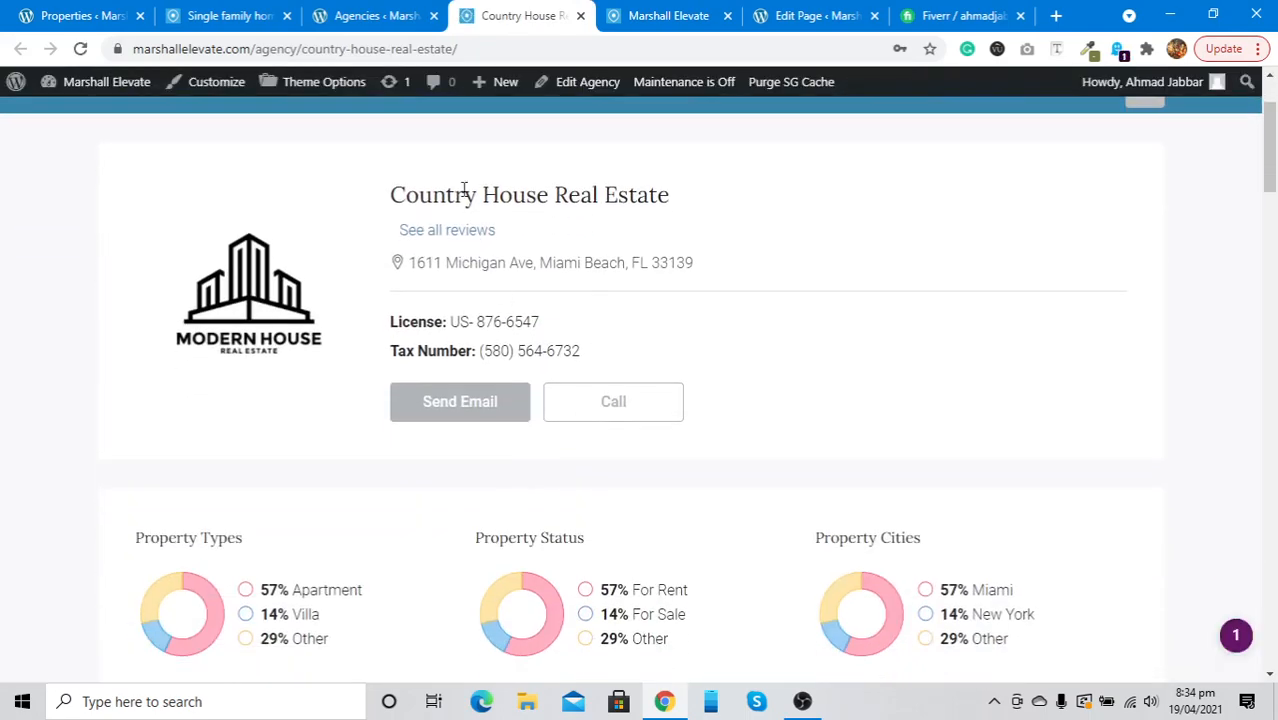
pyautogui.scroll(-3, 517, 243)
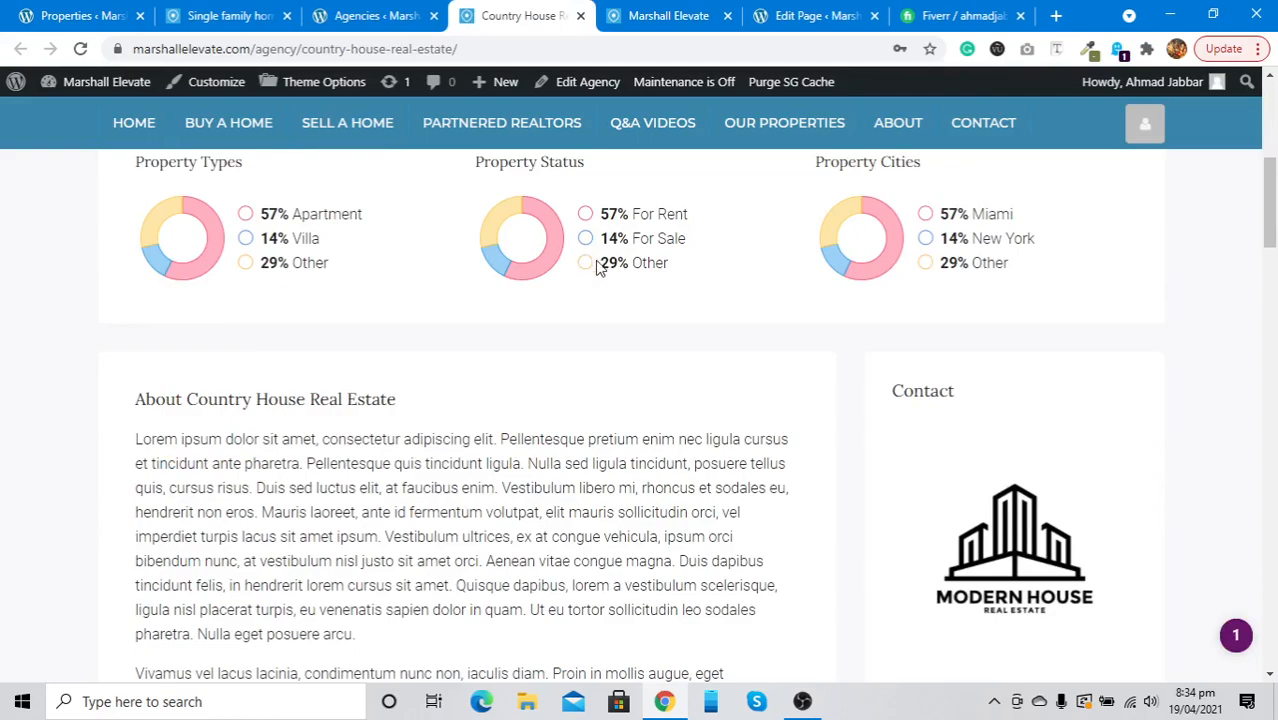
pyautogui.scroll(-1, 910, 252)
pyautogui.scroll(1, 910, 254)
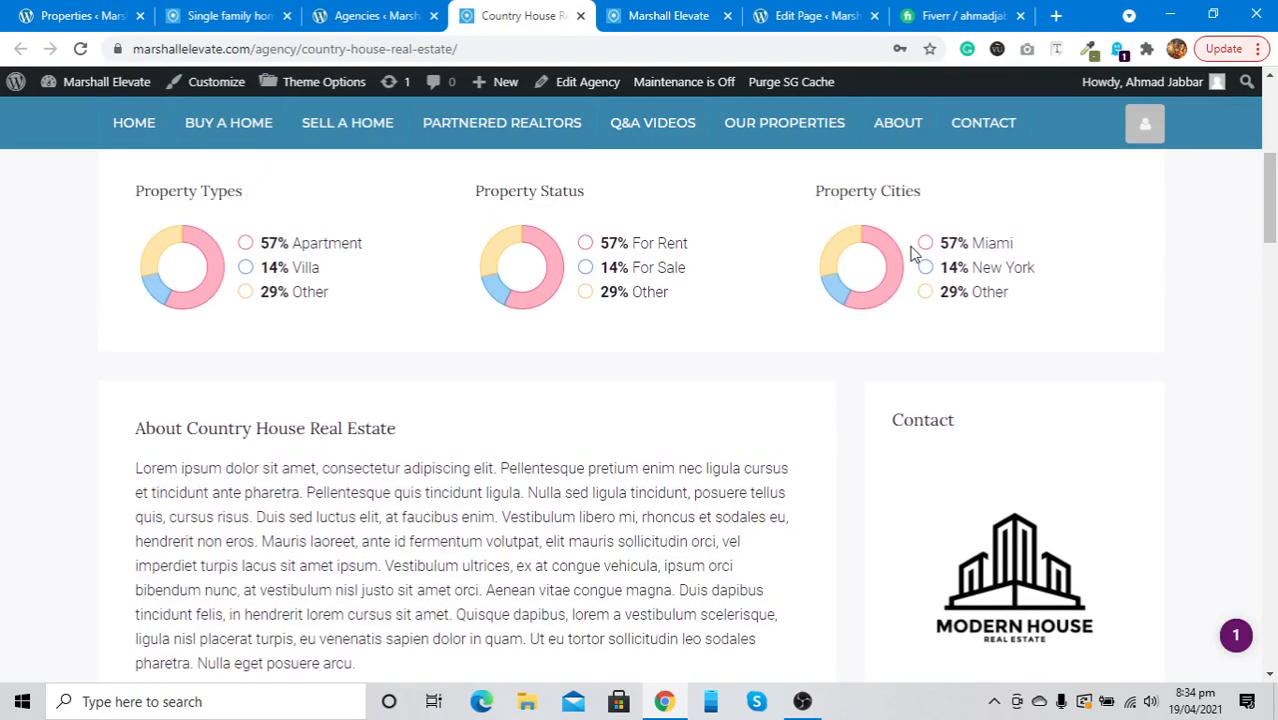
# Step: Review the agency page's description, contact details, listings and agents, and return to the Agencies list
pyautogui.scroll(-3, 910, 252)
pyautogui.scroll(1, 910, 252)
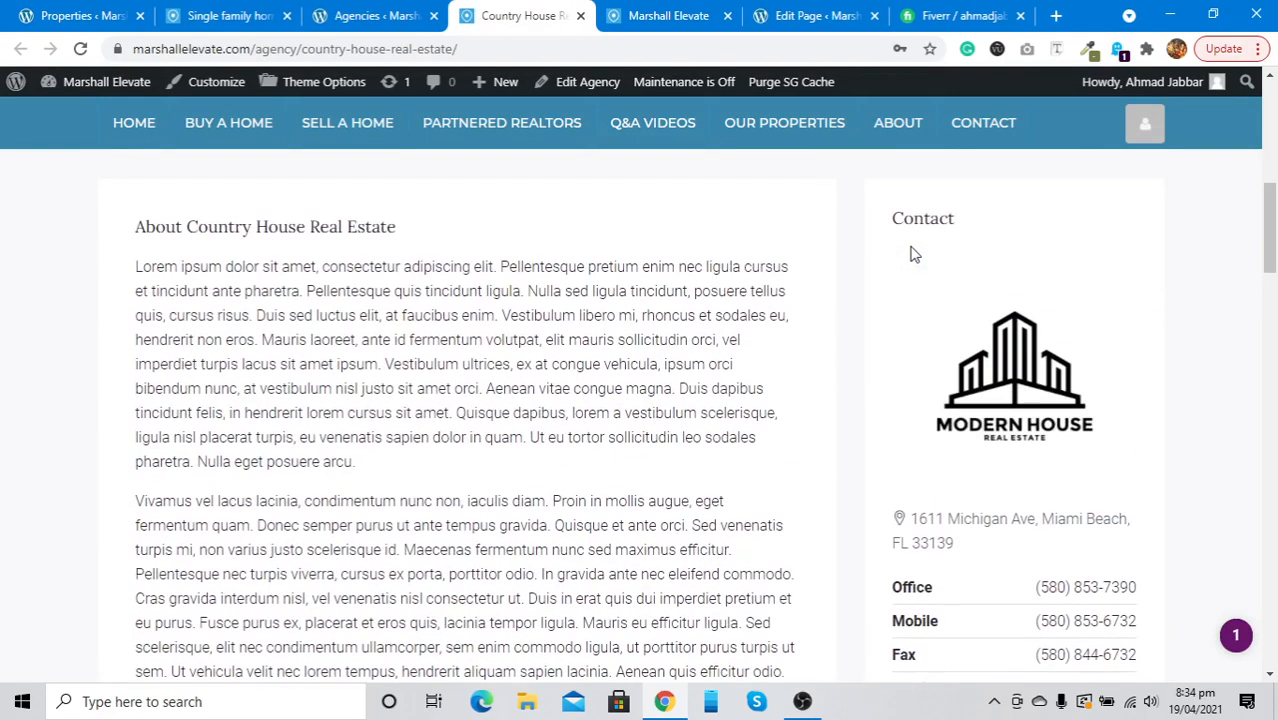
pyautogui.scroll(-2, 910, 252)
pyautogui.scroll(-4, 912, 252)
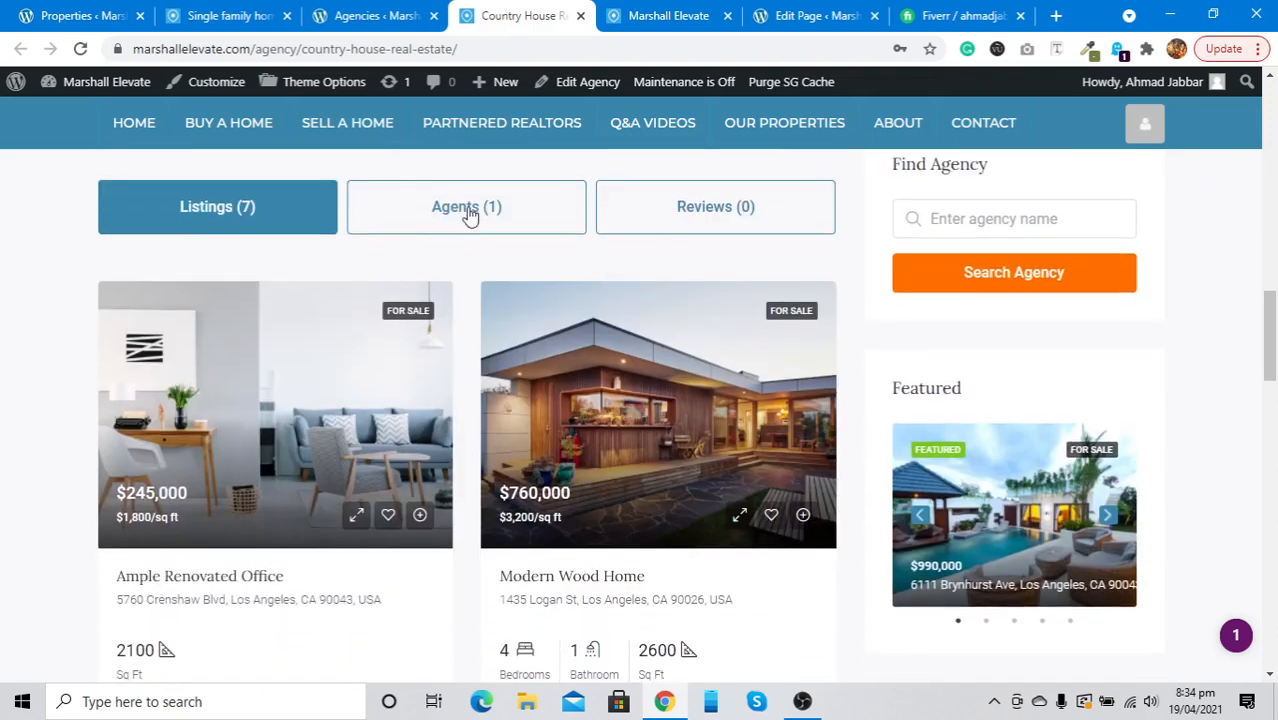
pyautogui.click(472, 206)
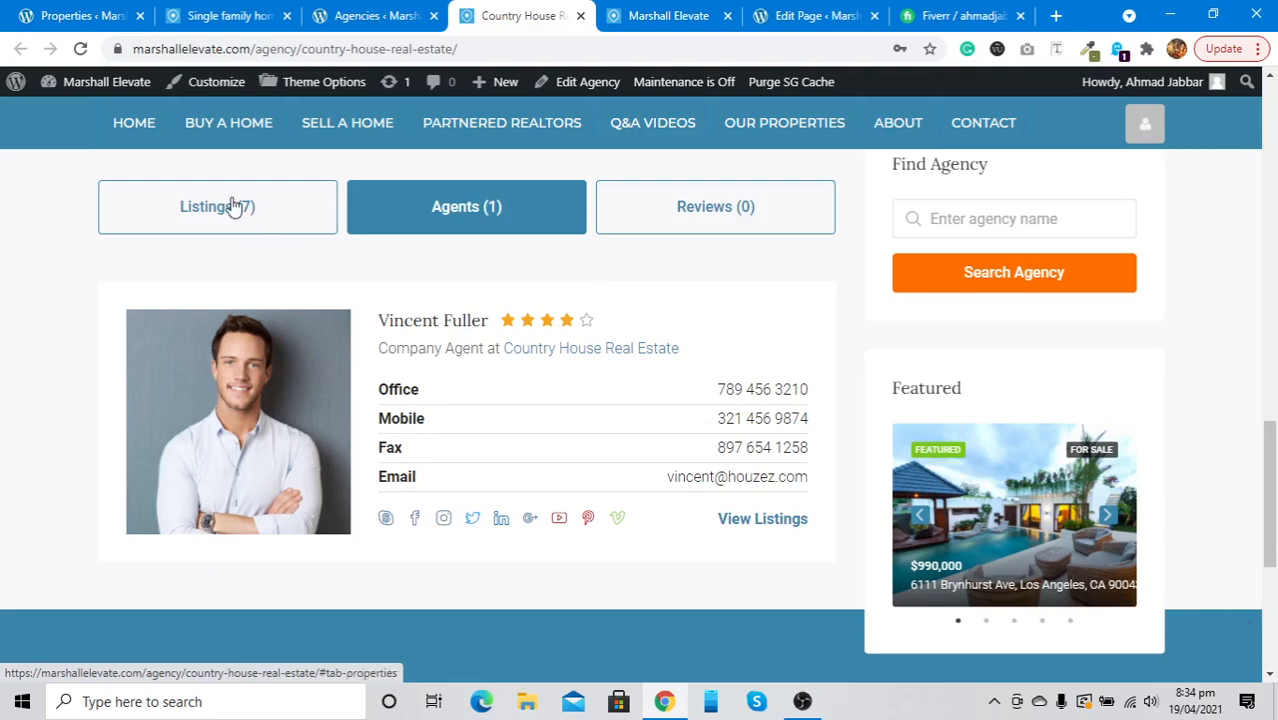
pyautogui.click(350, 14)
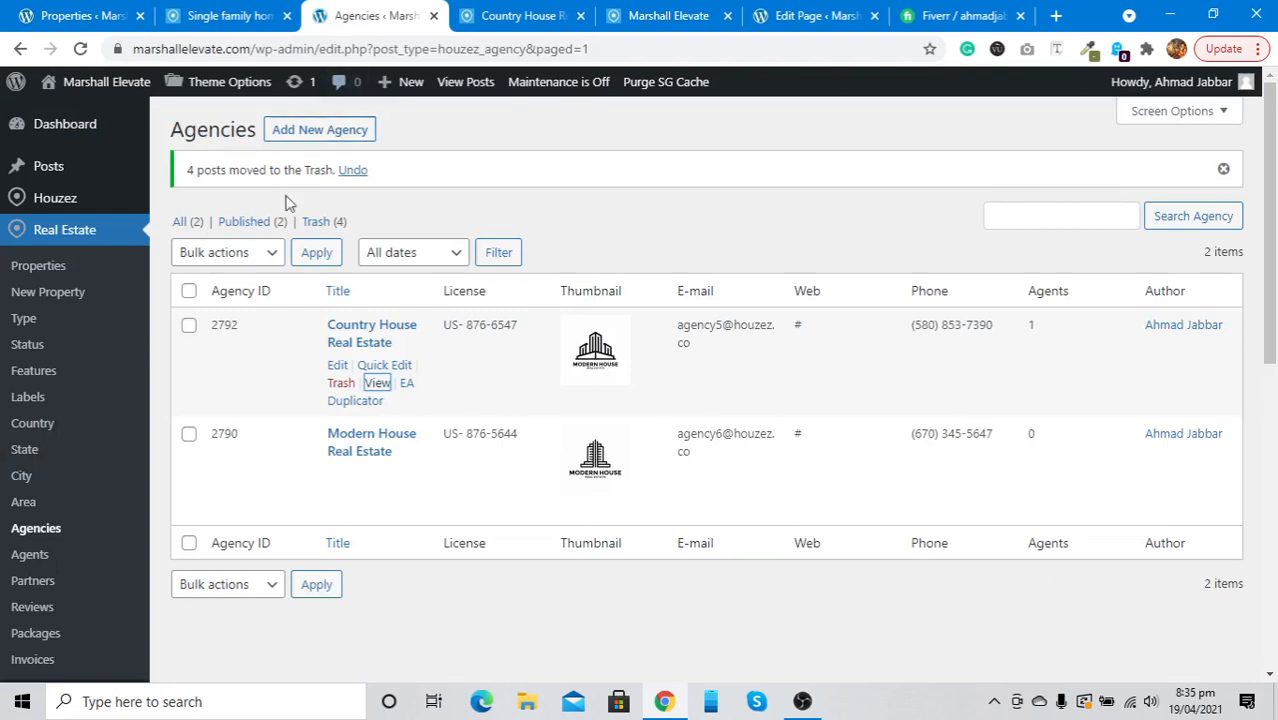
# Step: Open the Agents list and compare it with the agent on the Country House Real Estate page and the site's home page
pyautogui.click(55, 565)
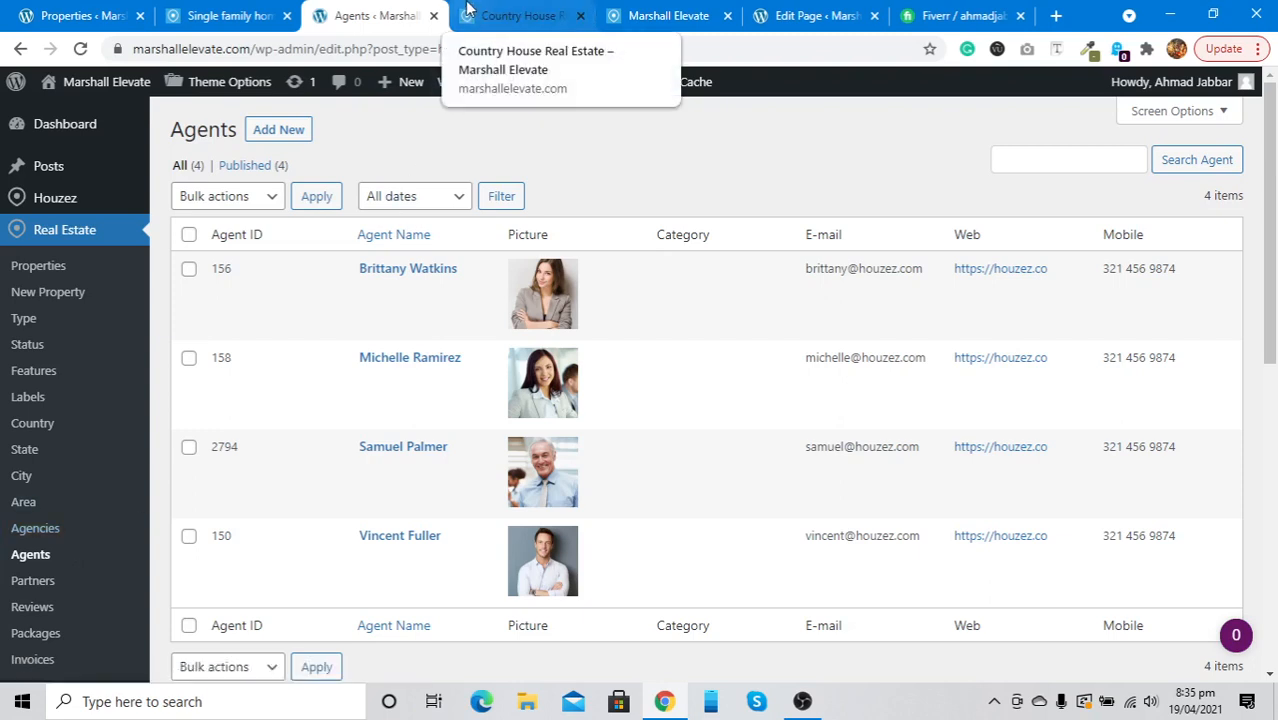
pyautogui.click(467, 8)
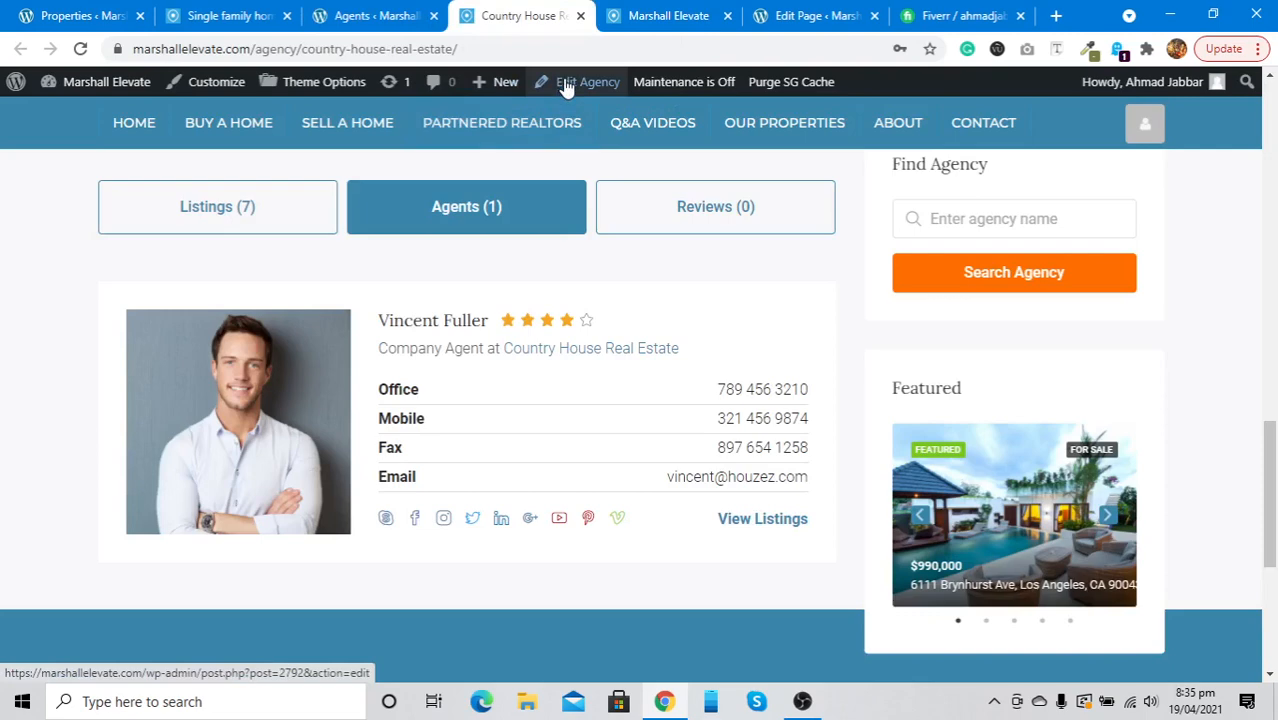
pyautogui.click(660, 16)
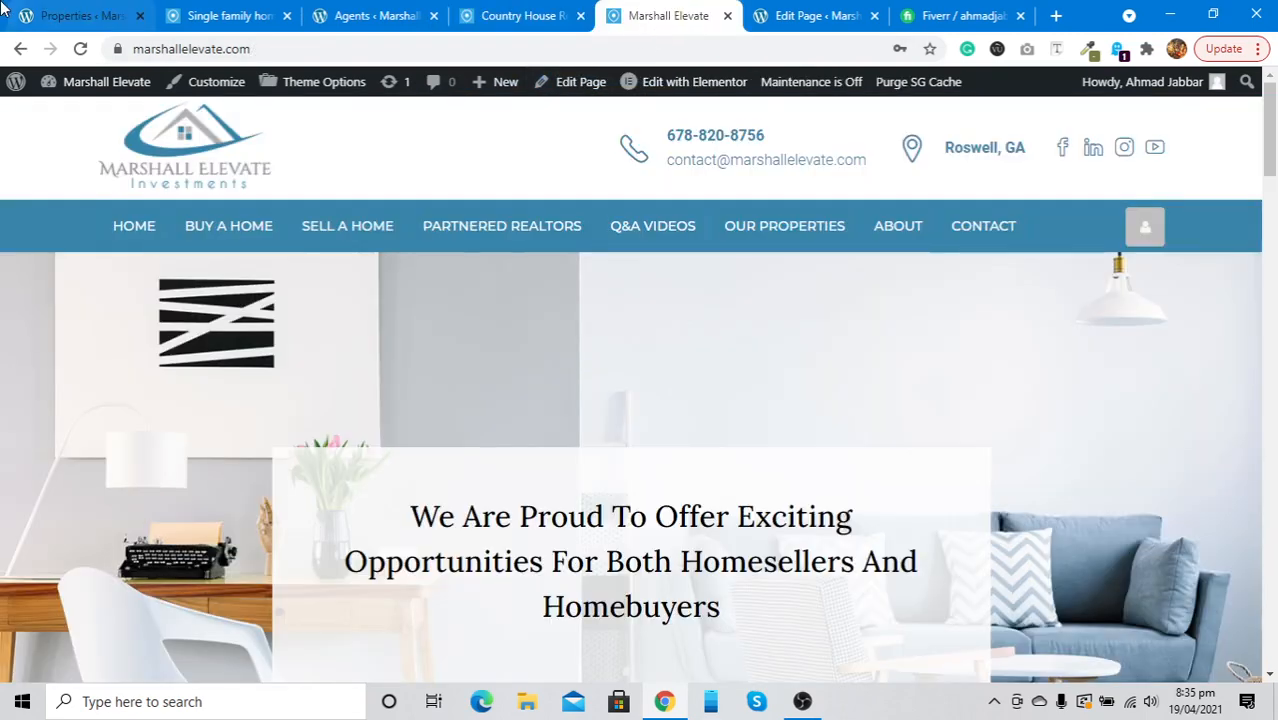
# Step: Open the Single family home property for editing and set its contact information to Agent Info, checking the chosen agent against the Agents list
pyautogui.click(75, 8)
pyautogui.click(205, 14)
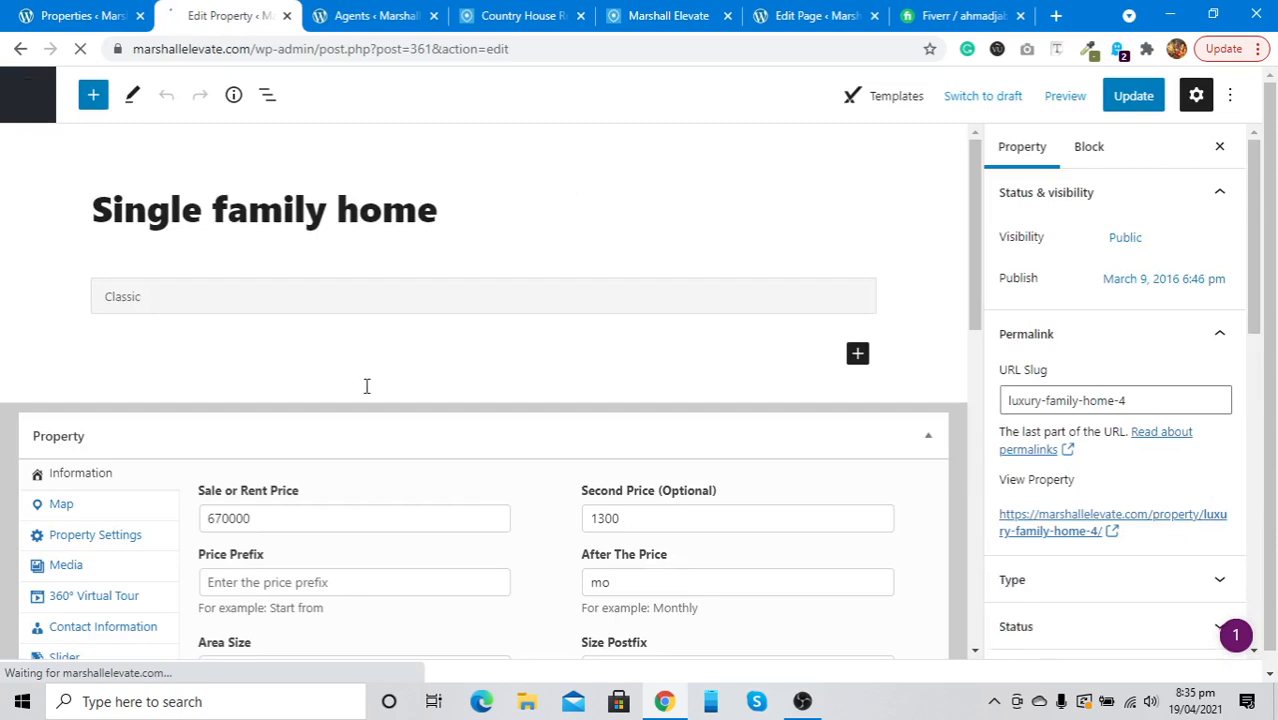
pyautogui.scroll(-3, 365, 382)
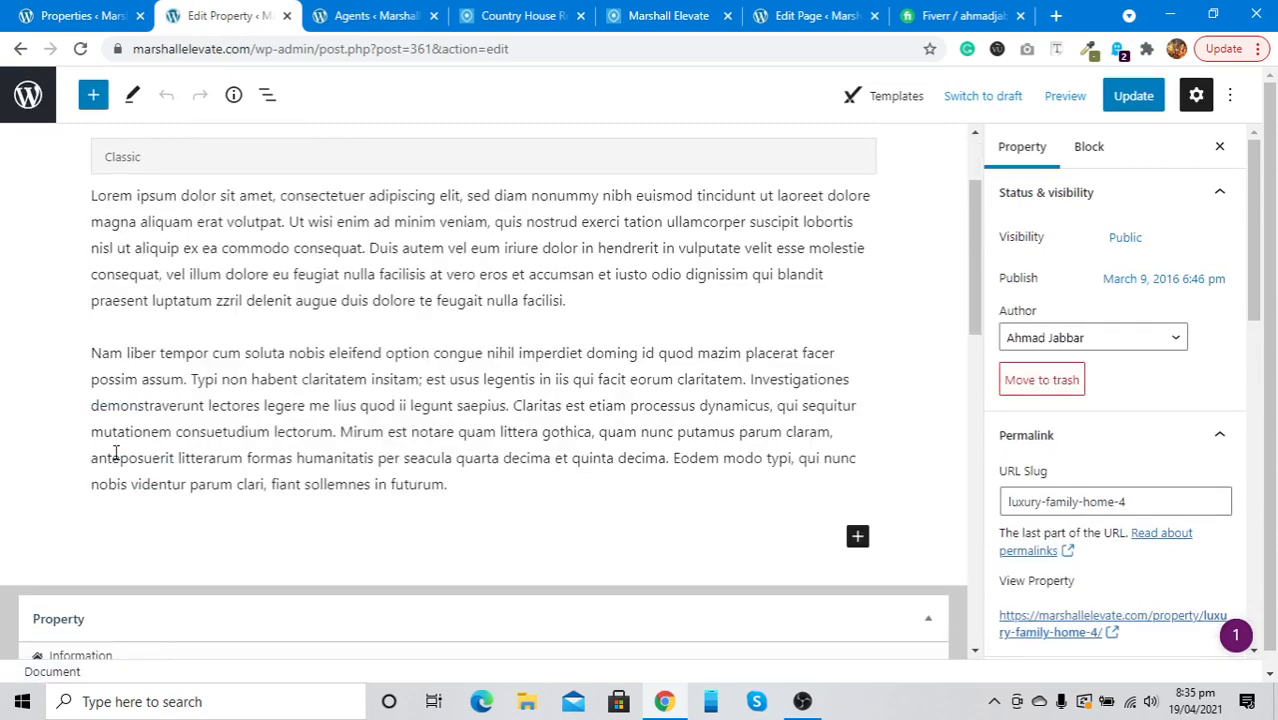
pyautogui.scroll(-5, 115, 453)
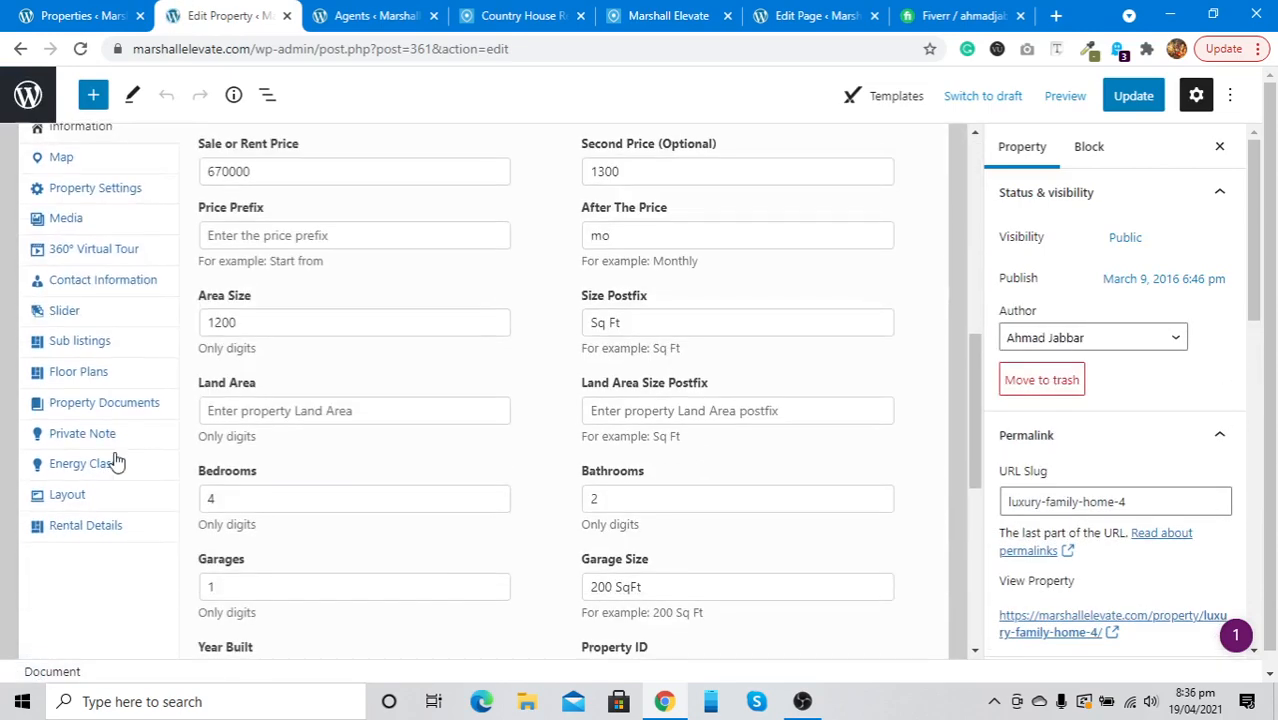
pyautogui.click(97, 279)
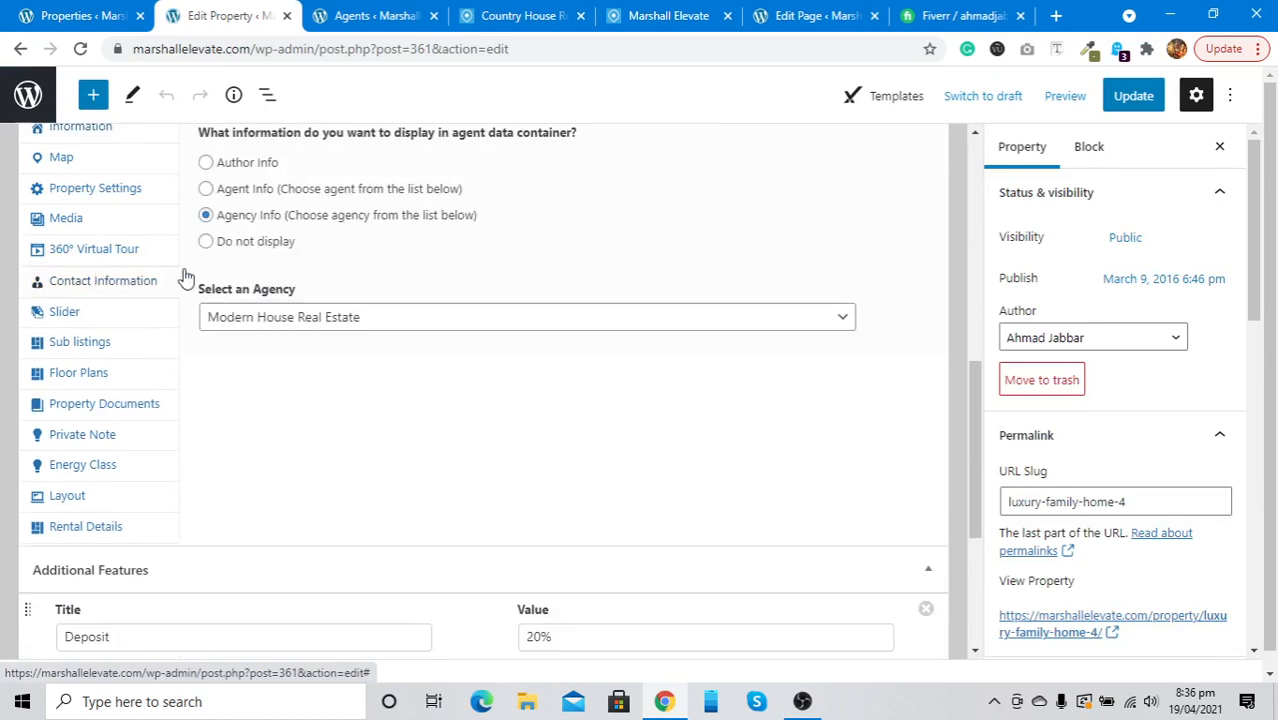
pyautogui.click(222, 198)
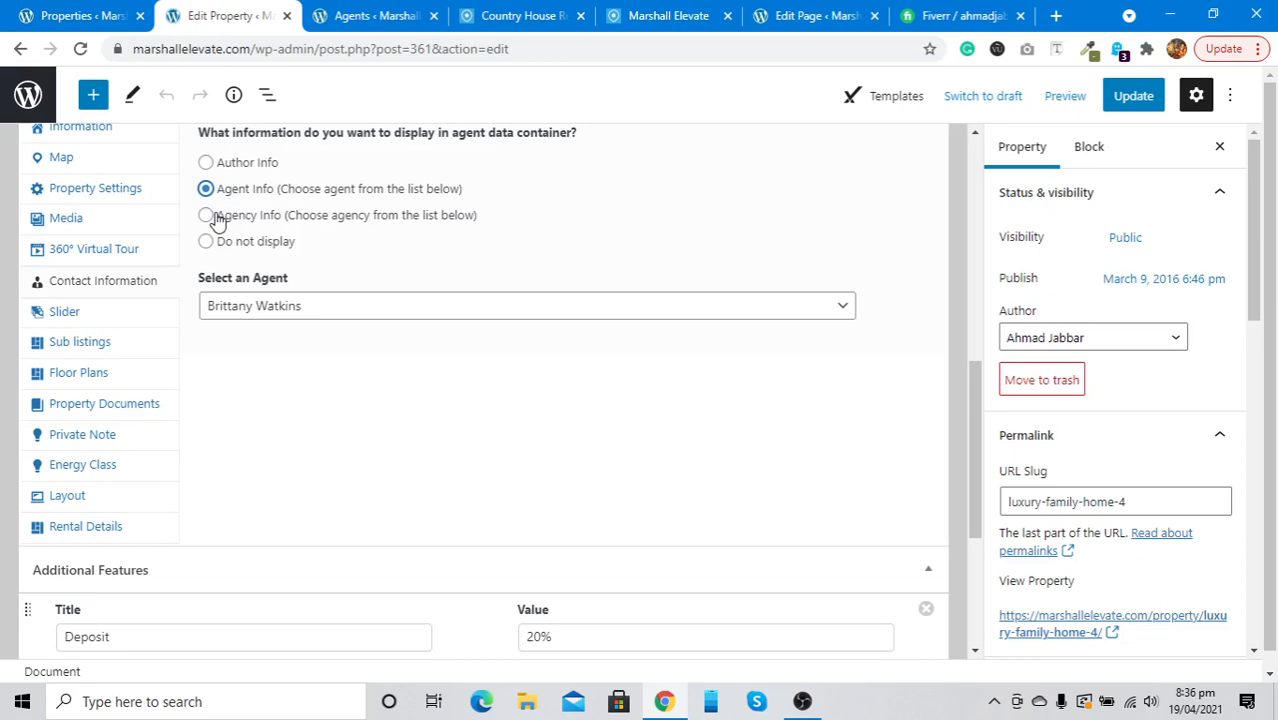
pyautogui.click(327, 8)
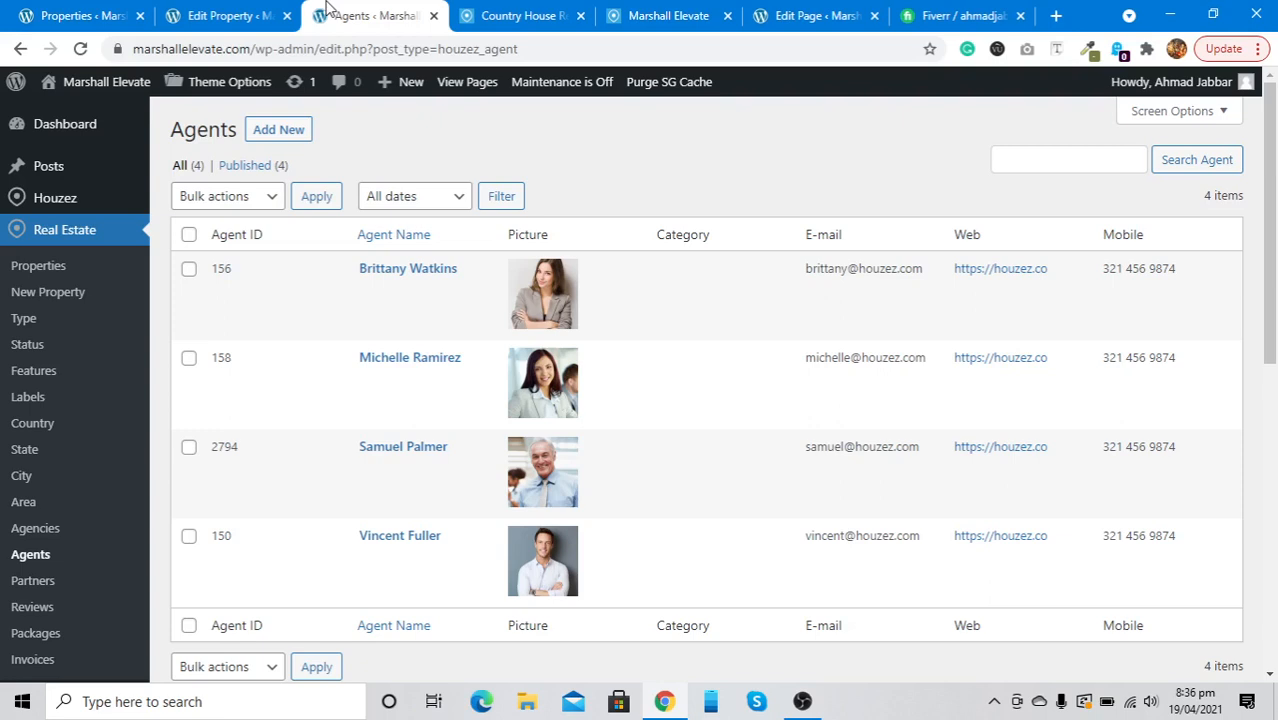
pyautogui.hotkey('ctrl', 'shift', 'Tab')
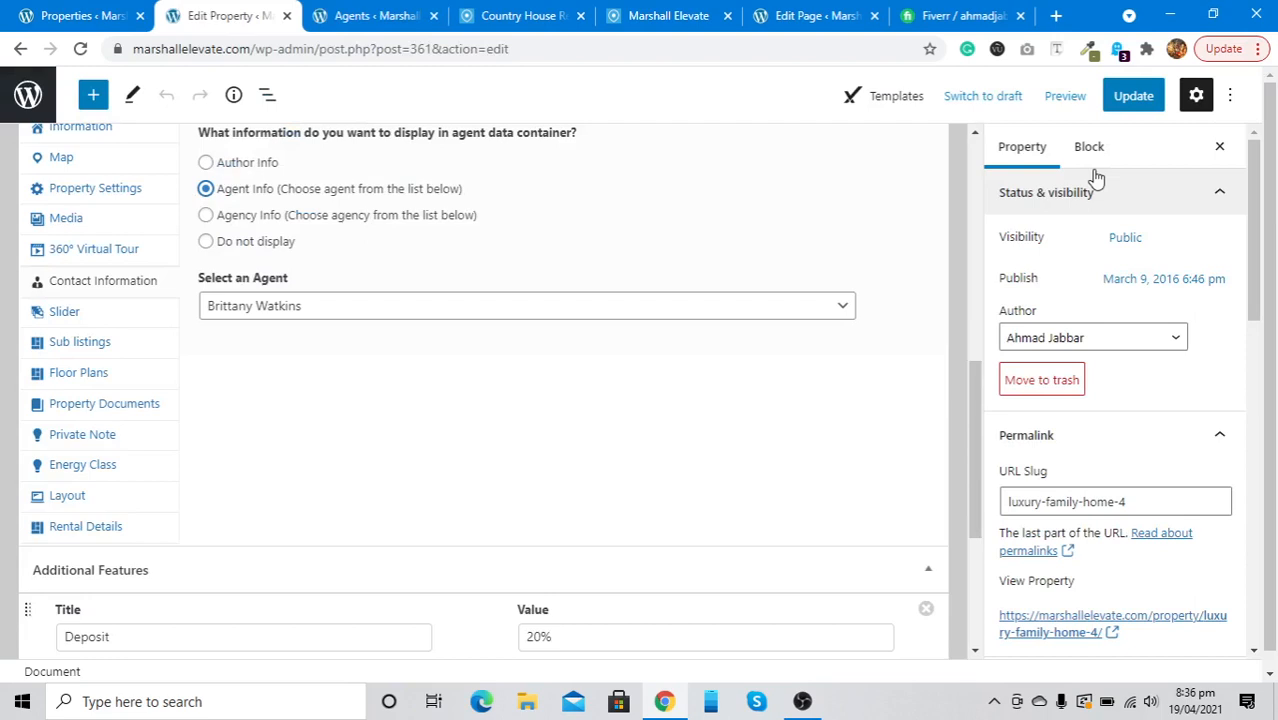
# Step: Update the Single family home property and view its public page in a new tab
pyautogui.rightClick(178, 621)
pyautogui.click(250, 447)
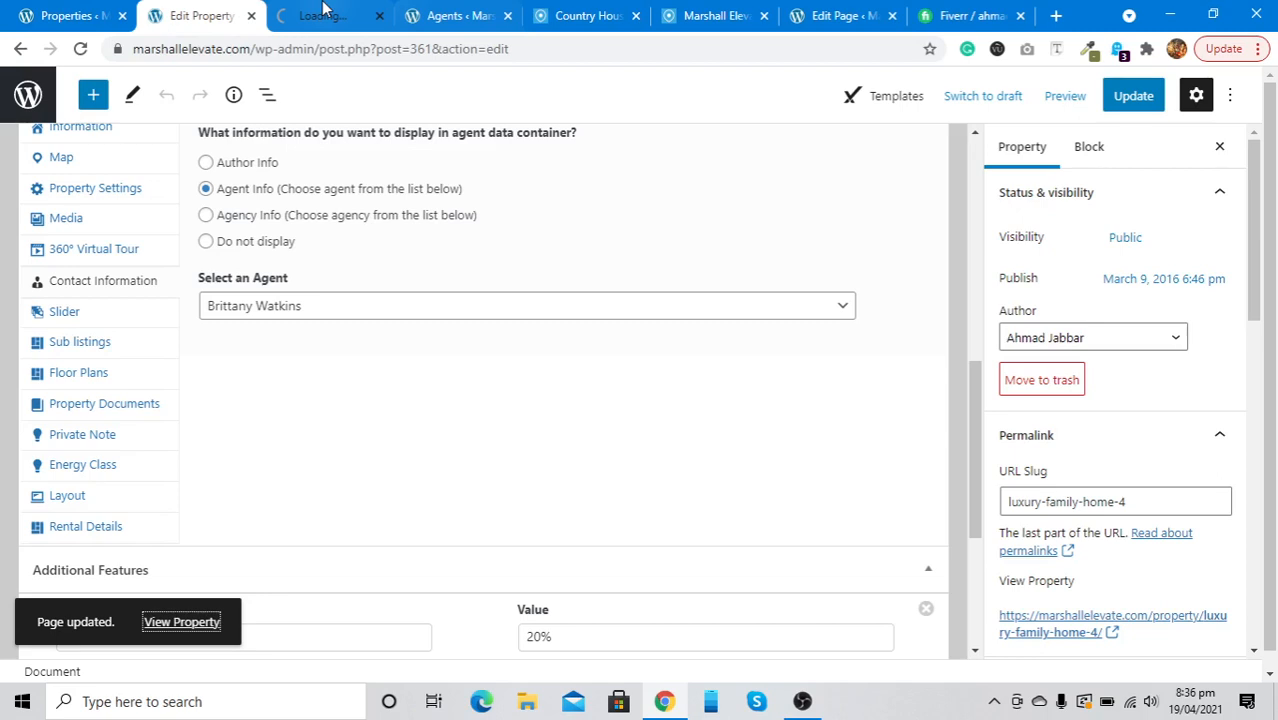
pyautogui.click(322, 12)
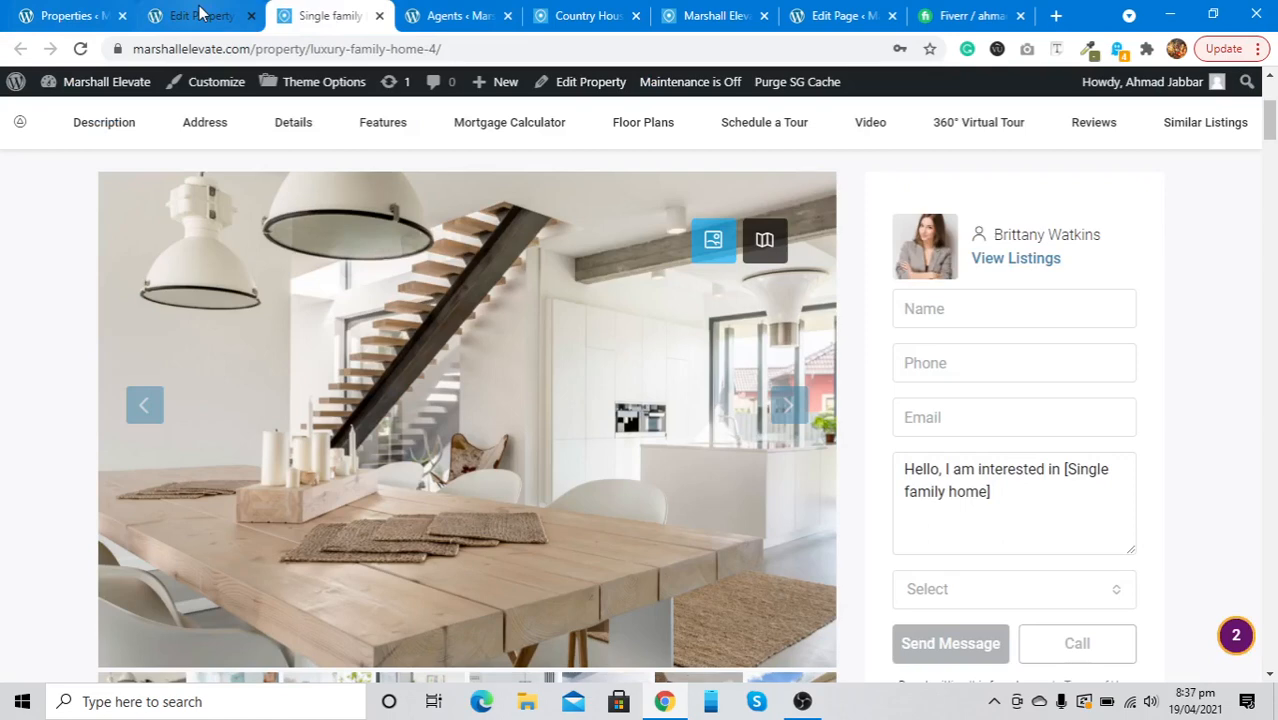
# Step: Bulk-move all agents to the trash except the first one in the Agents list
pyautogui.click(452, 15)
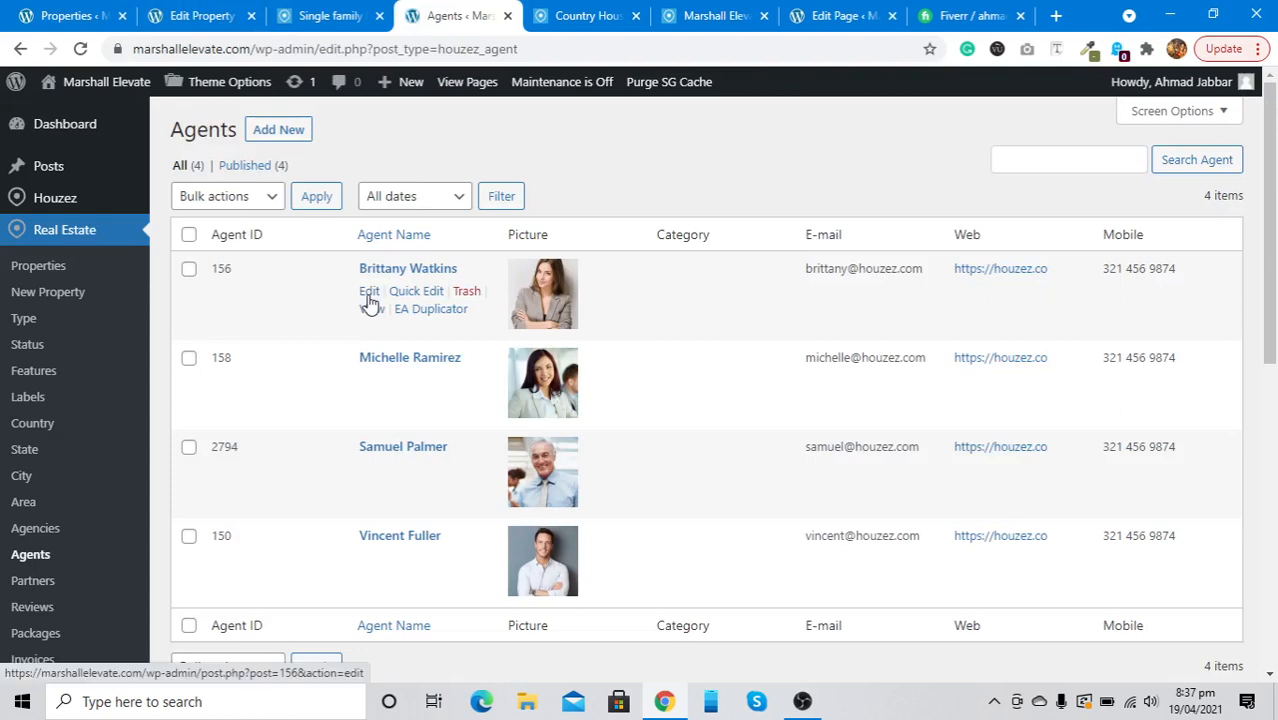
pyautogui.click(189, 358)
pyautogui.click(188, 447)
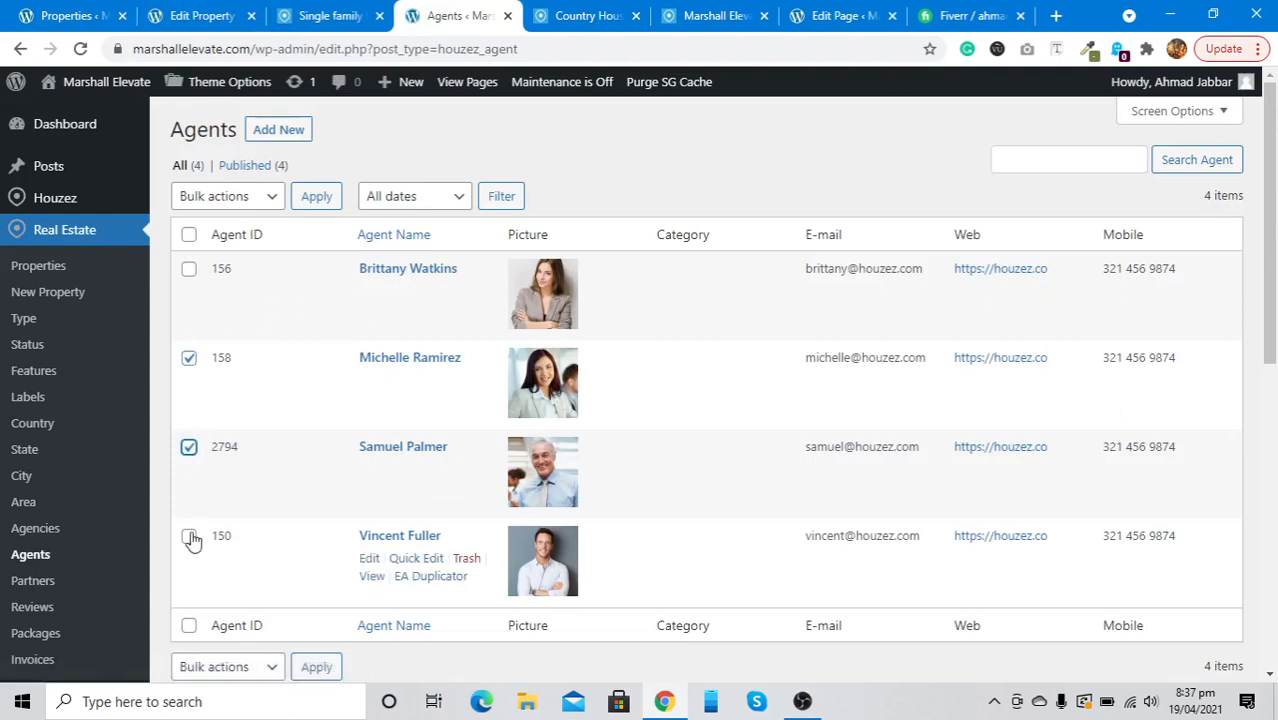
pyautogui.click(190, 538)
pyautogui.click(212, 668)
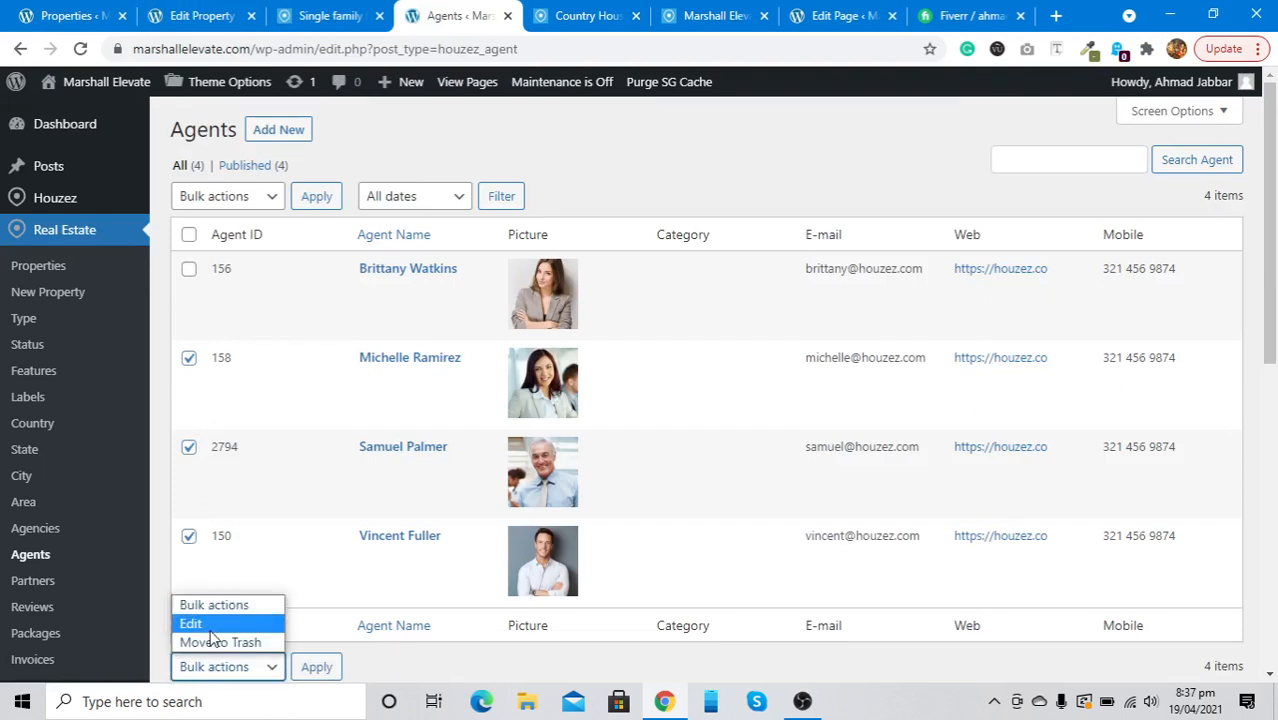
pyautogui.click(220, 643)
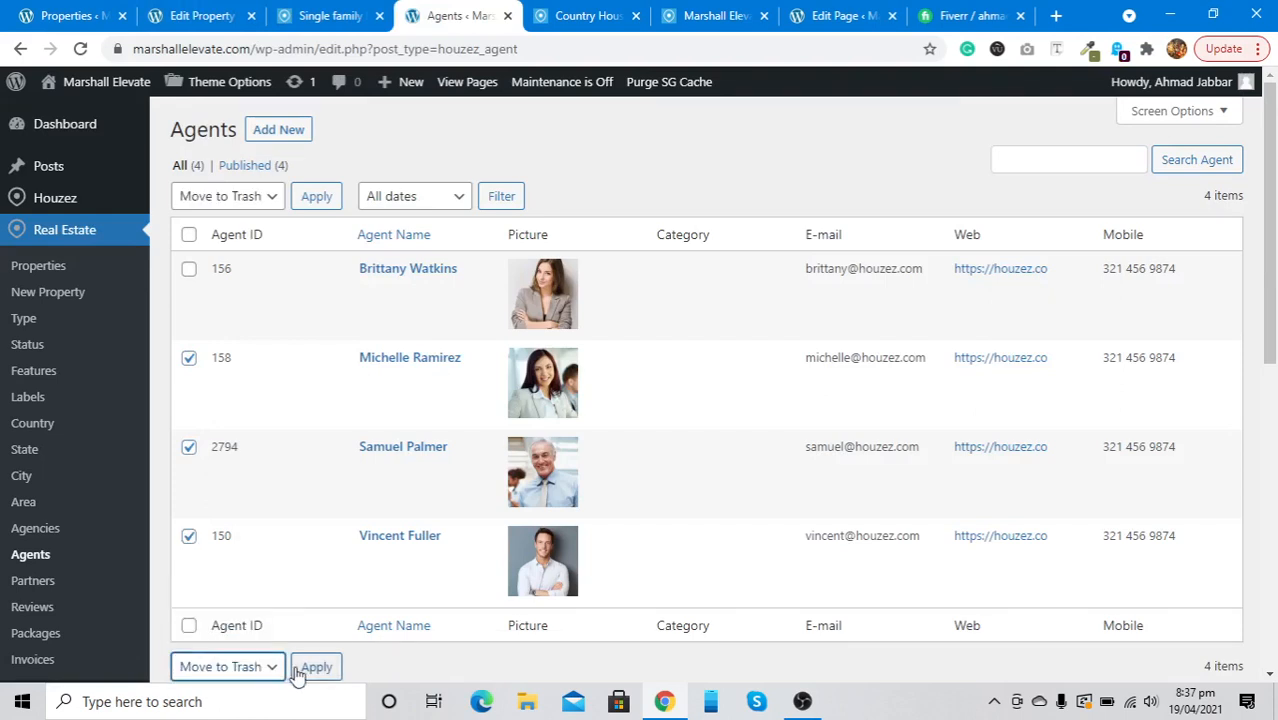
pyautogui.click(302, 667)
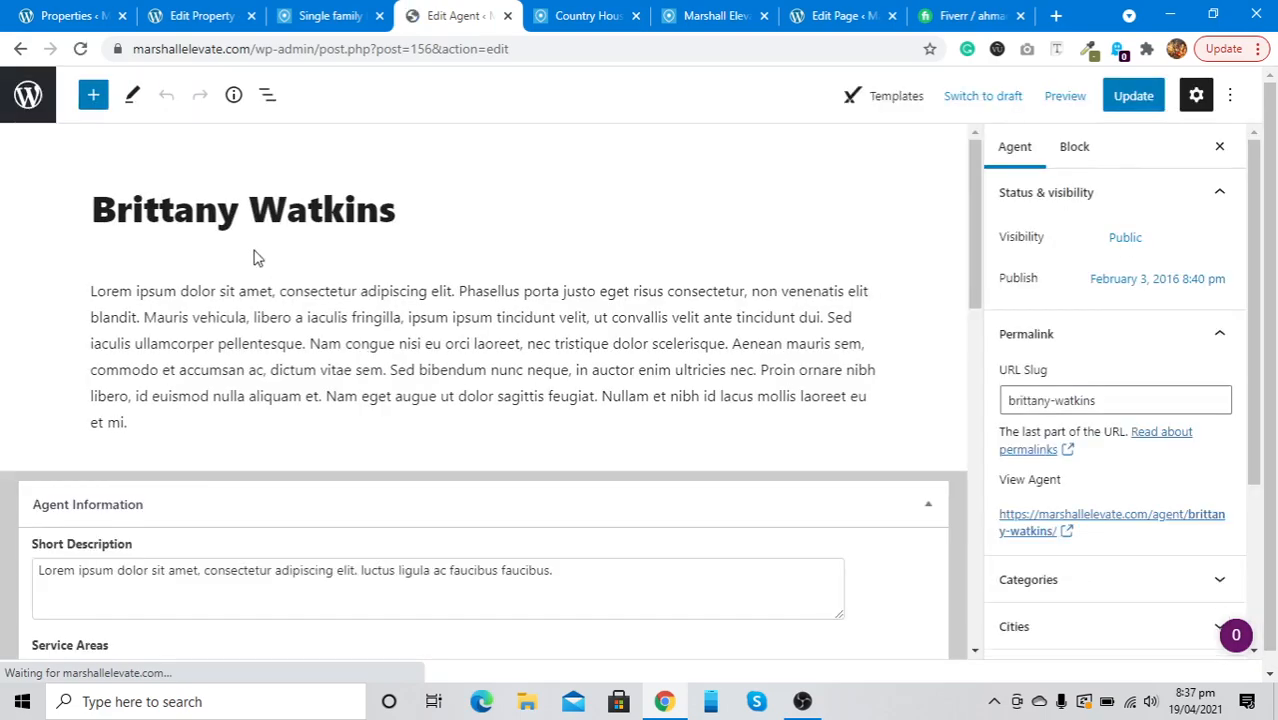
# Step: Open the remaining agent for editing and clear its Service Areas and Specialties
pyautogui.scroll(-1, 205, 220)
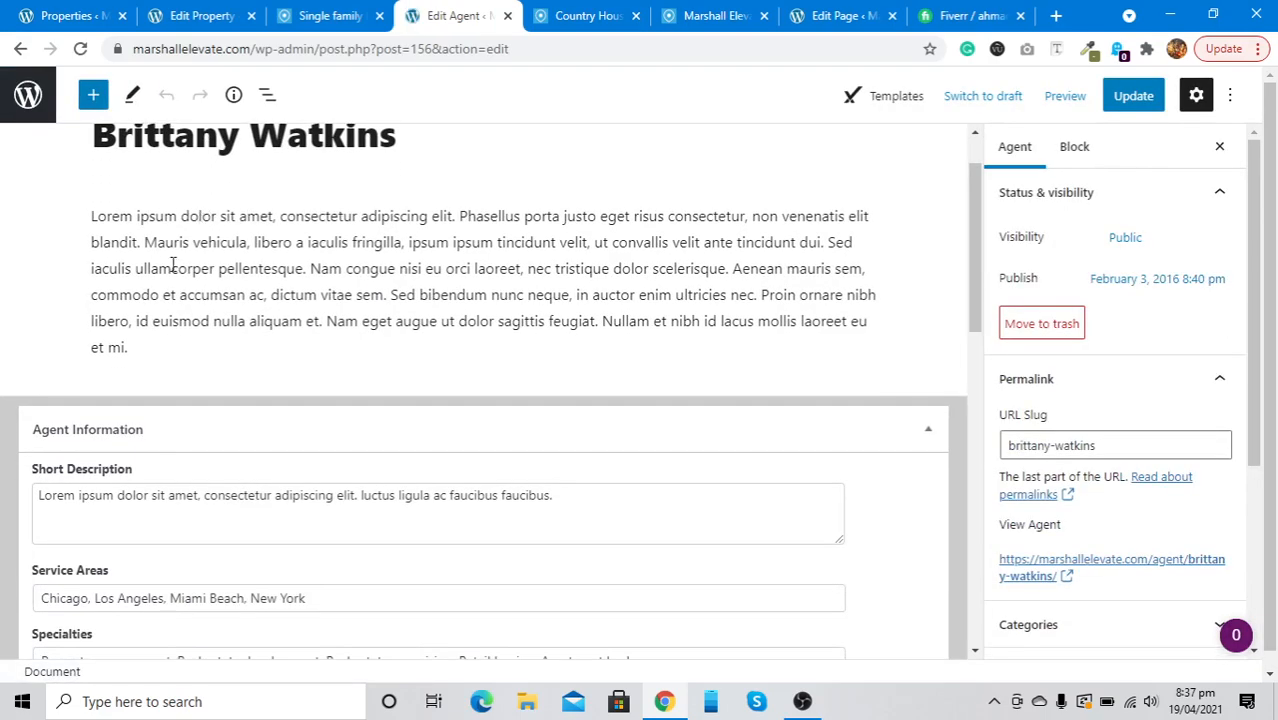
pyautogui.scroll(-2, 152, 222)
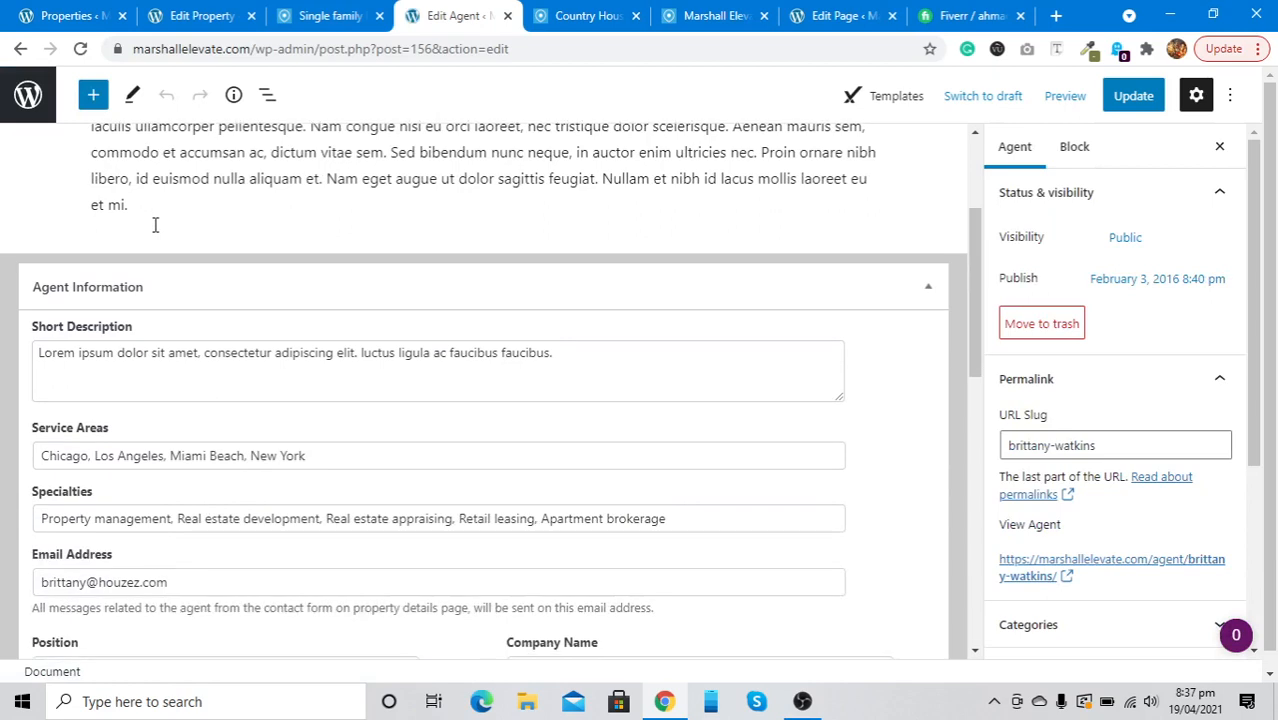
pyautogui.scroll(-2, 125, 392)
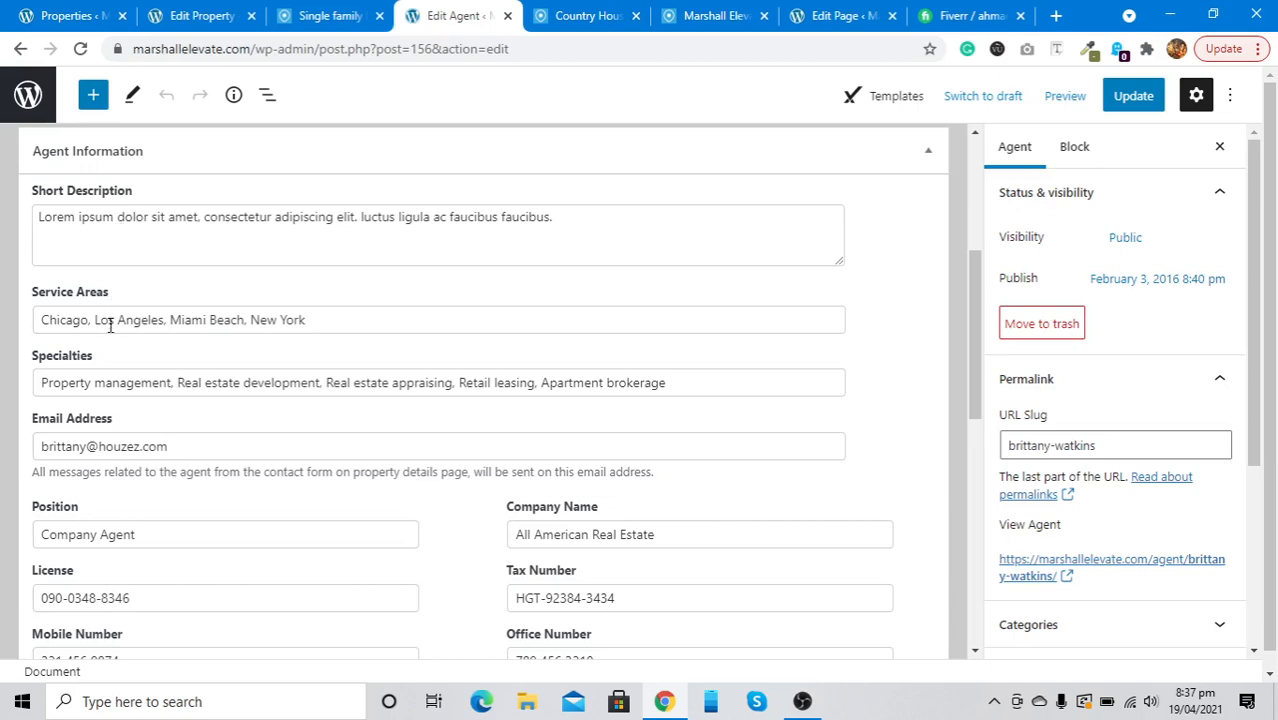
pyautogui.scroll(-1, 110, 316)
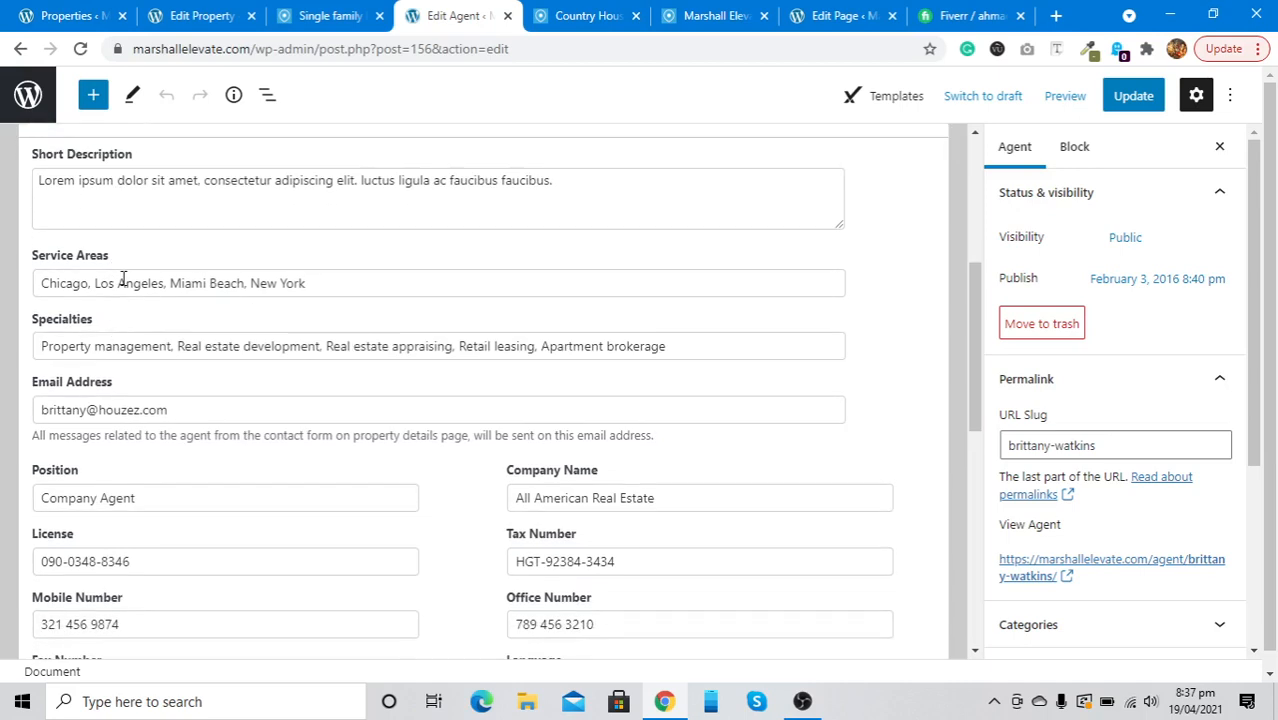
pyautogui.tripleClick(123, 280)
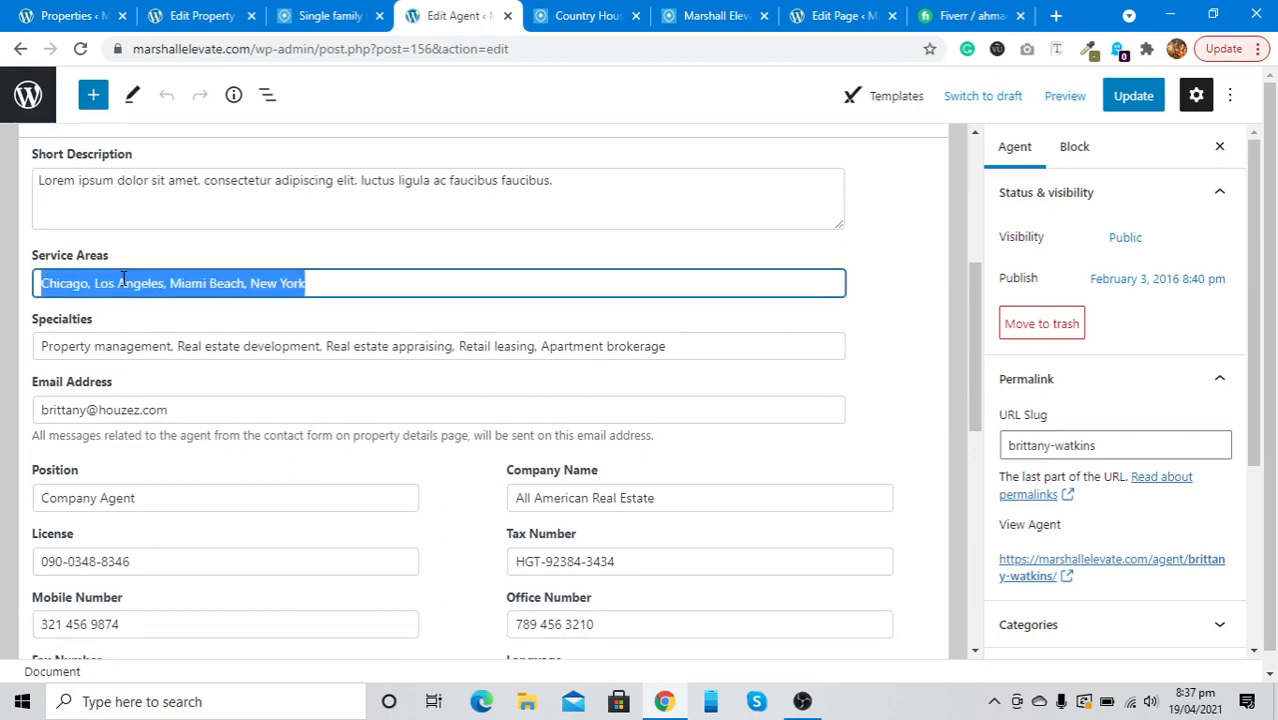
pyautogui.press('BackSpace')
pyautogui.tripleClick(123, 344)
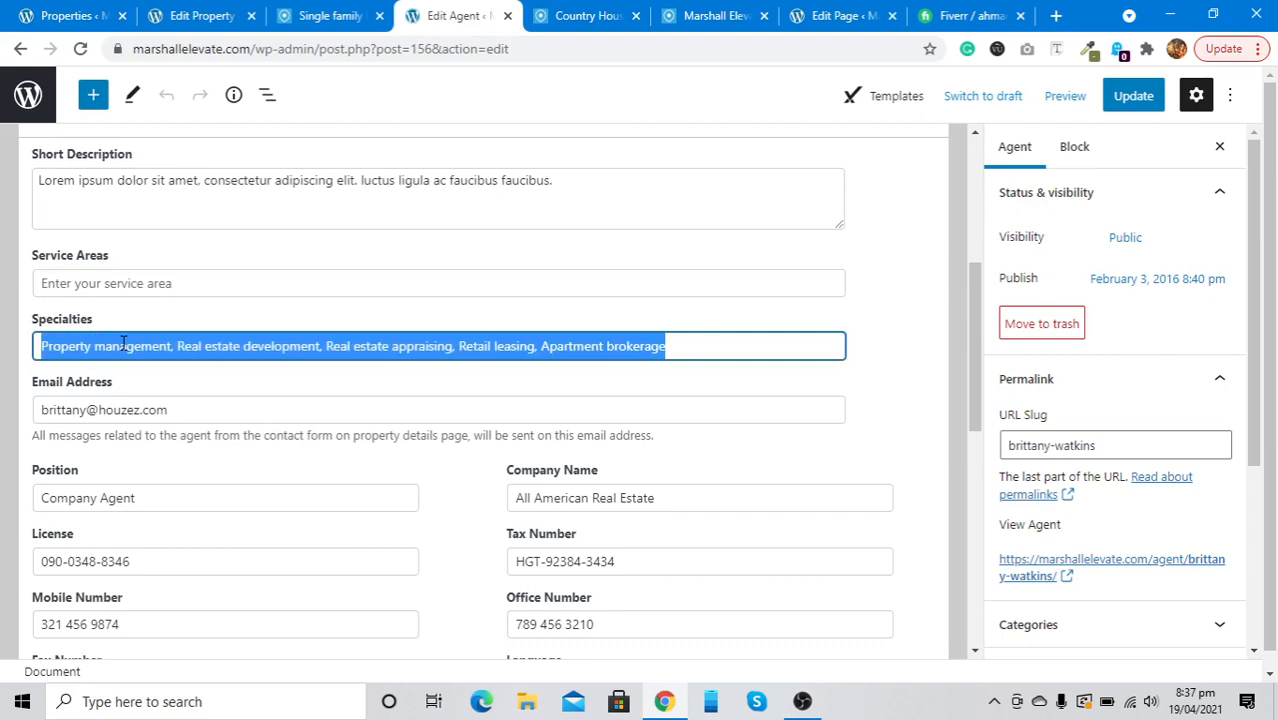
pyautogui.press('BackSpace')
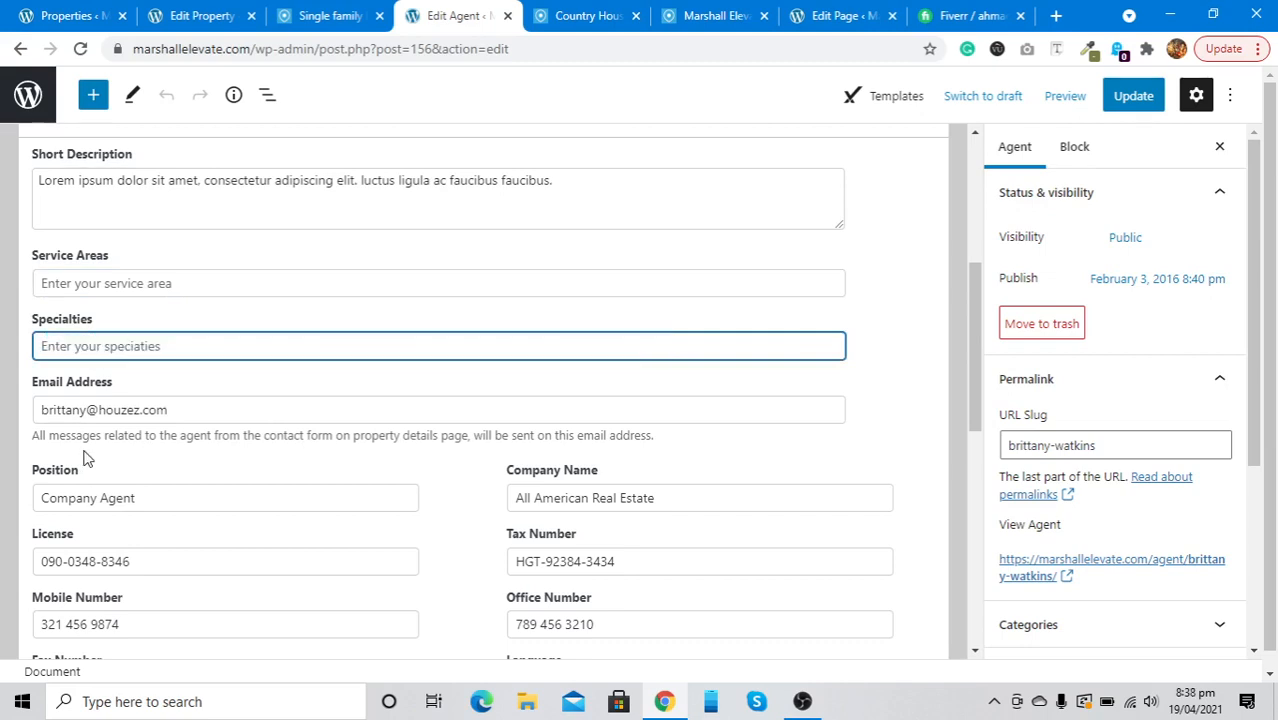
pyautogui.tripleClick(125, 412)
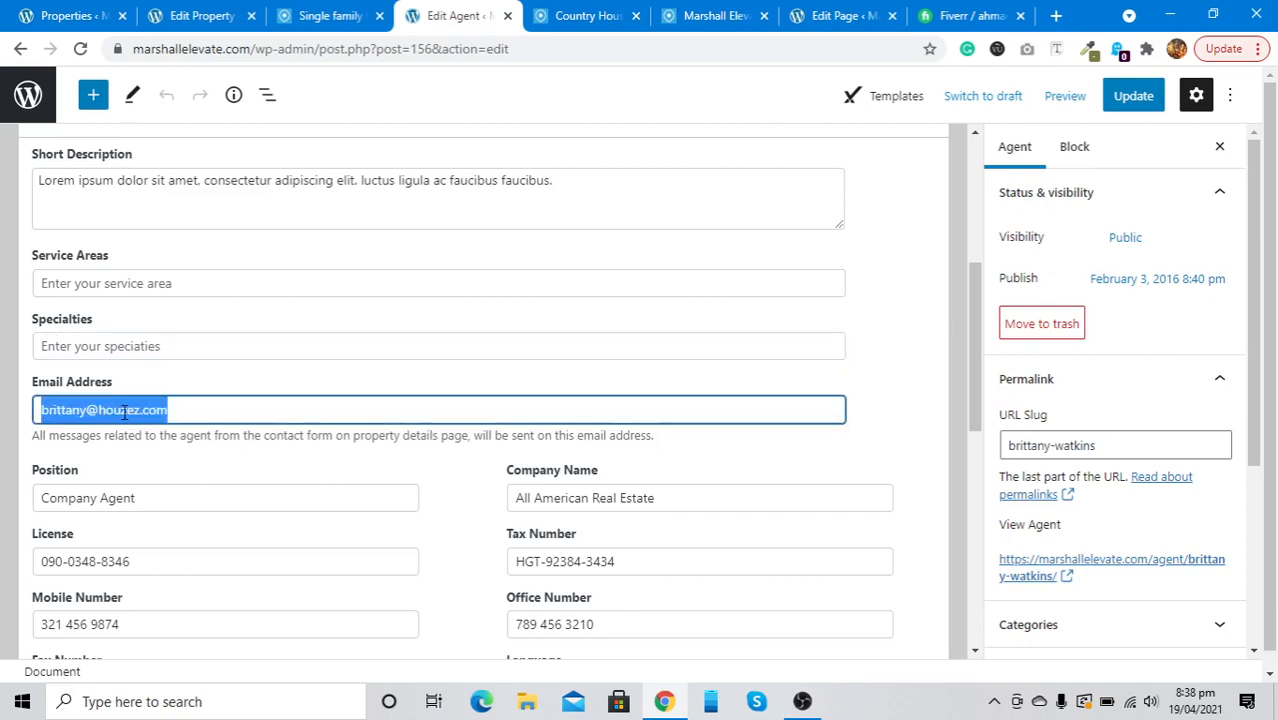
pyautogui.rightClick(123, 412)
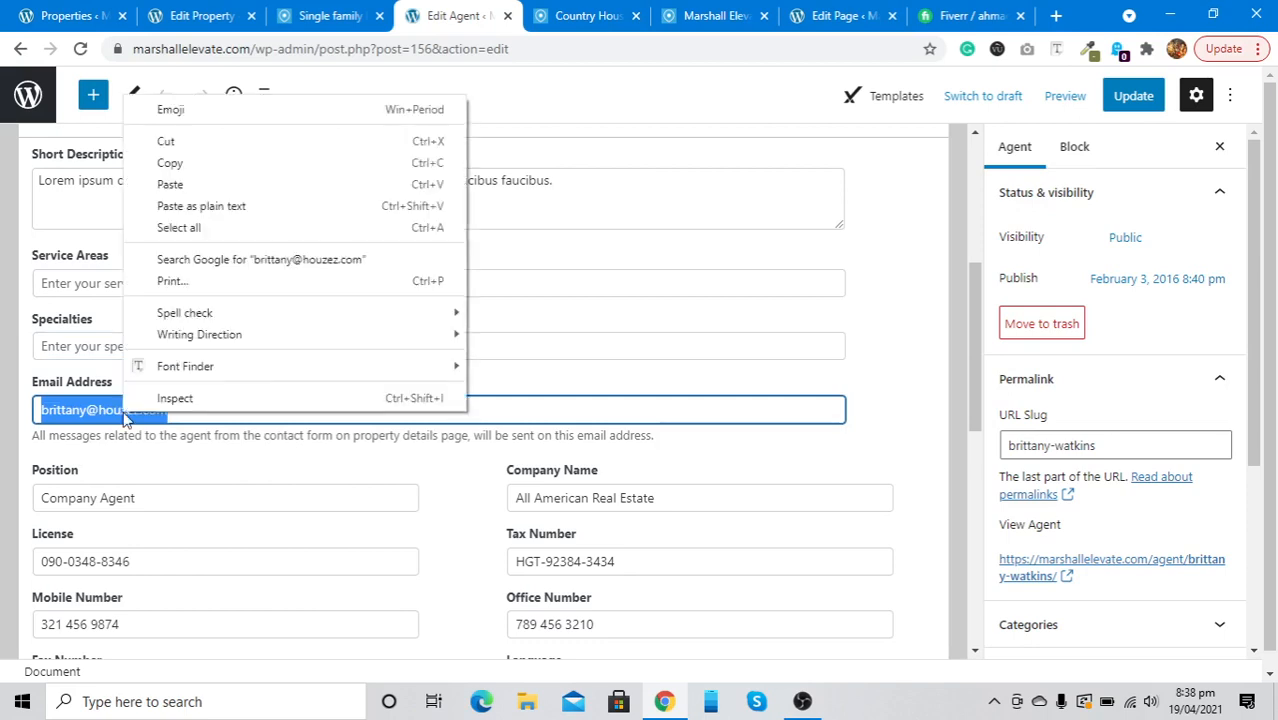
pyautogui.click(123, 412)
pyautogui.tripleClick(123, 412)
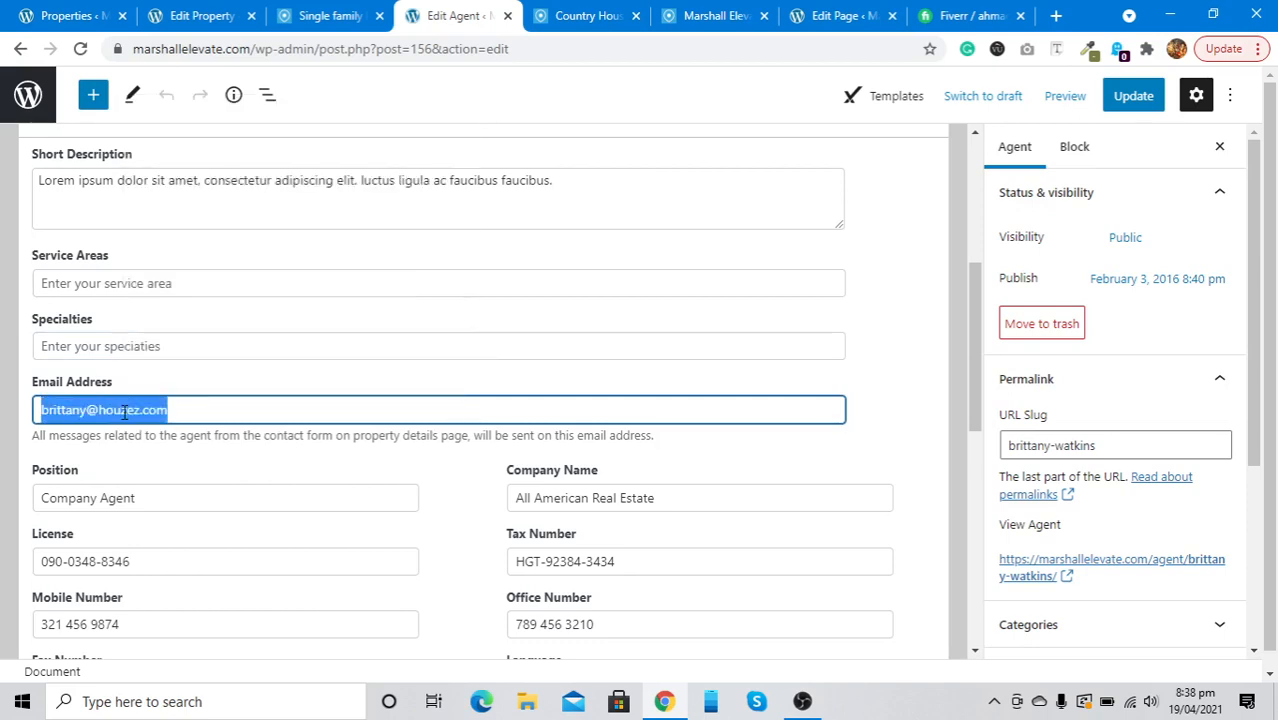
pyautogui.press('super+v')
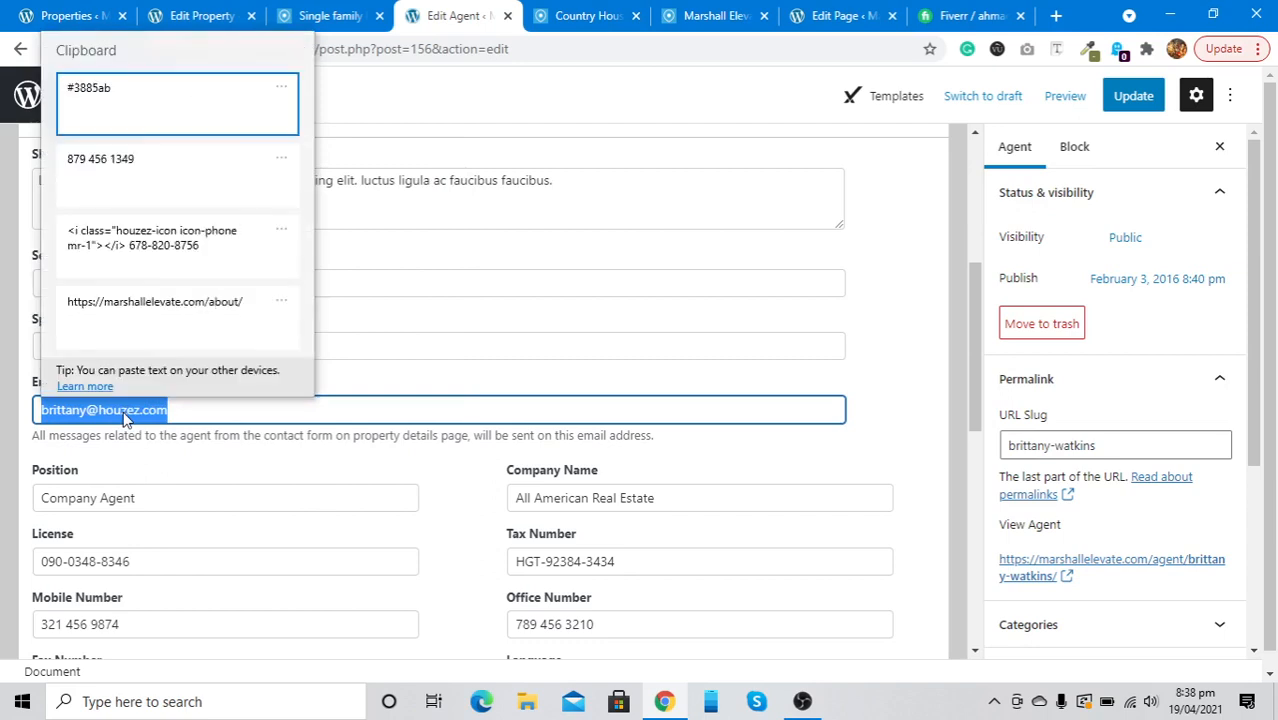
pyautogui.scroll(-2, 140, 228)
pyautogui.scroll(-3, 140, 228)
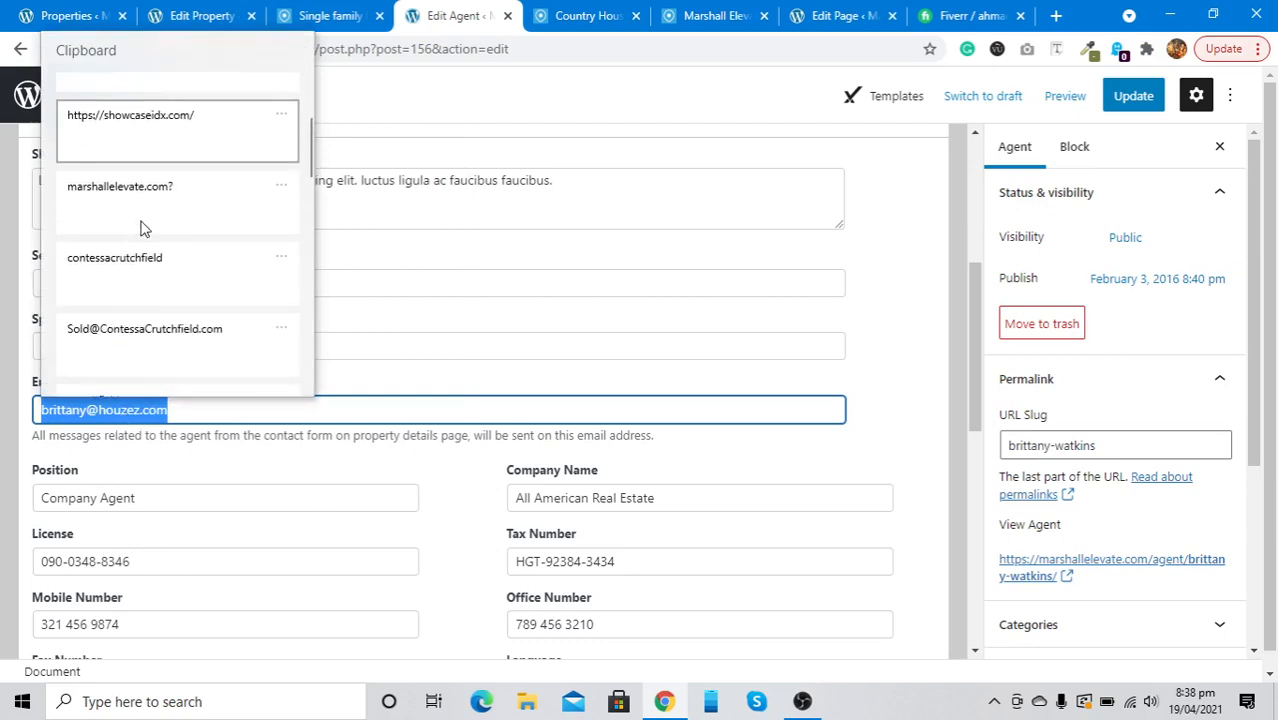
pyautogui.scroll(-6, 140, 228)
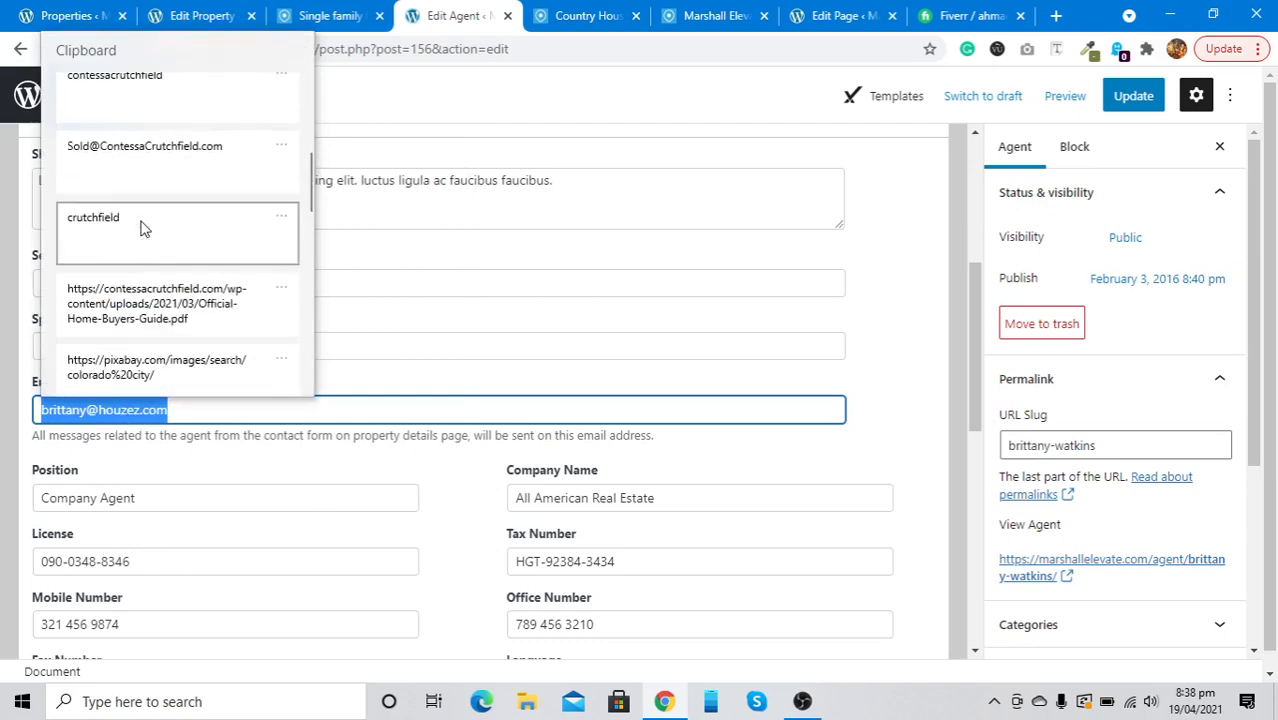
pyautogui.click(322, 8)
# Step: Copy the site's contact e-mail from the header of the Single family home page and paste it as the agent's Email Address
pyautogui.click(320, 8)
pyautogui.scroll(-10, 333, 320)
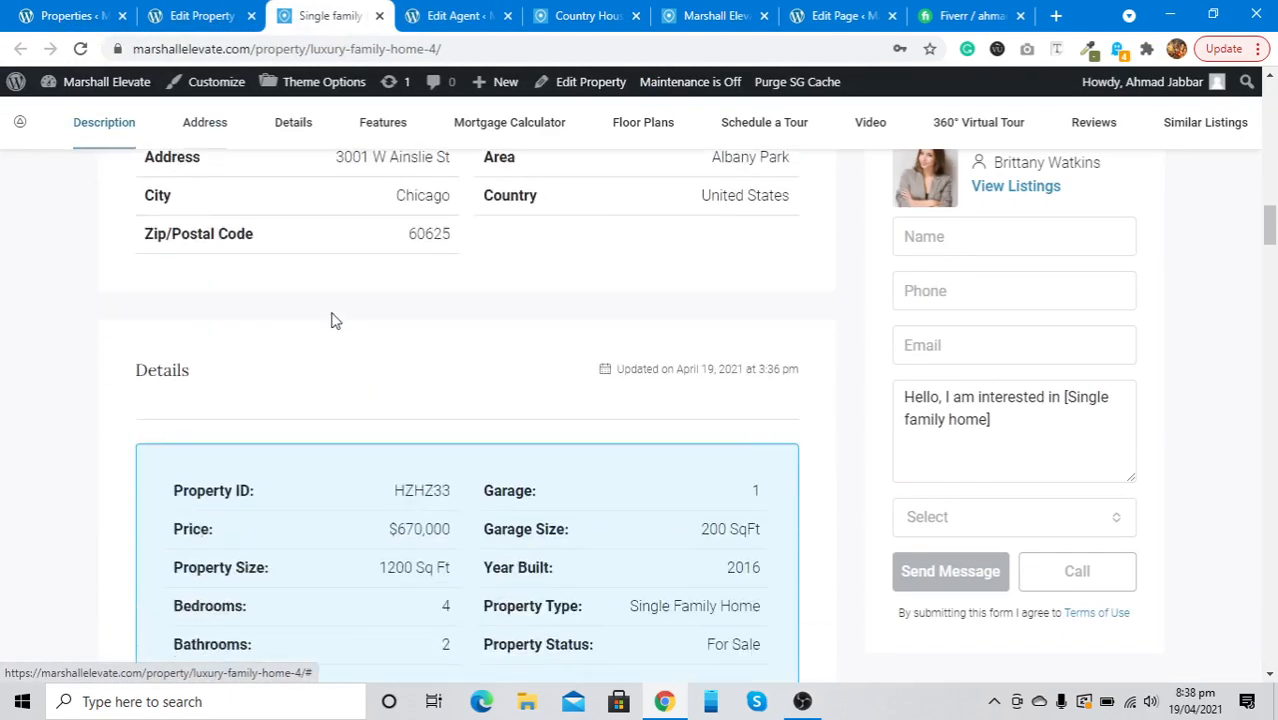
pyautogui.scroll(13, 333, 320)
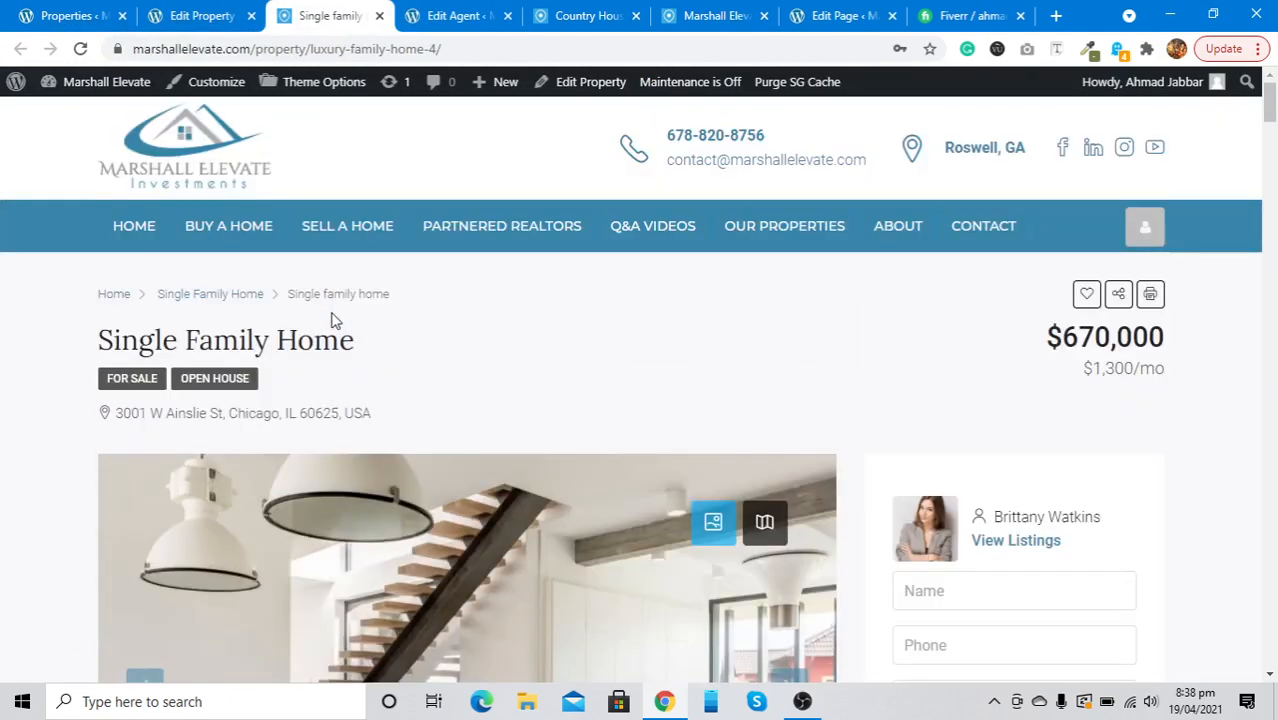
pyautogui.rightClick(684, 160)
pyautogui.click(740, 300)
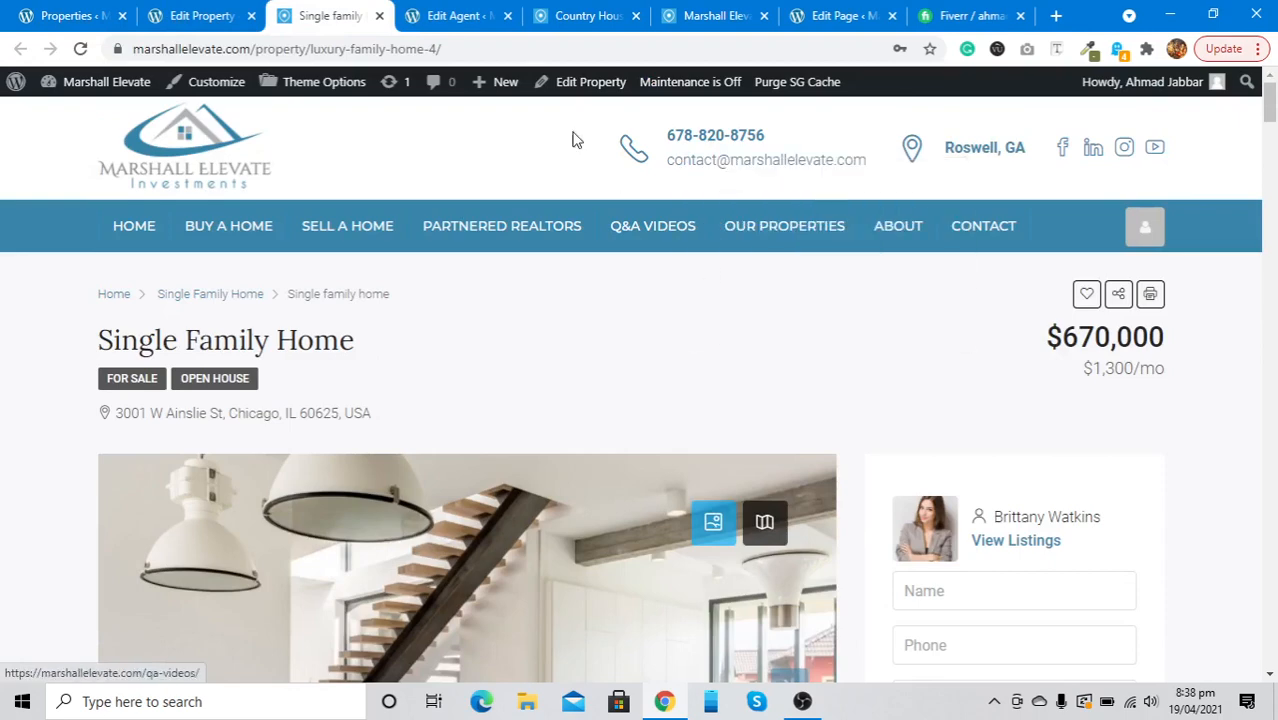
pyautogui.click(445, 12)
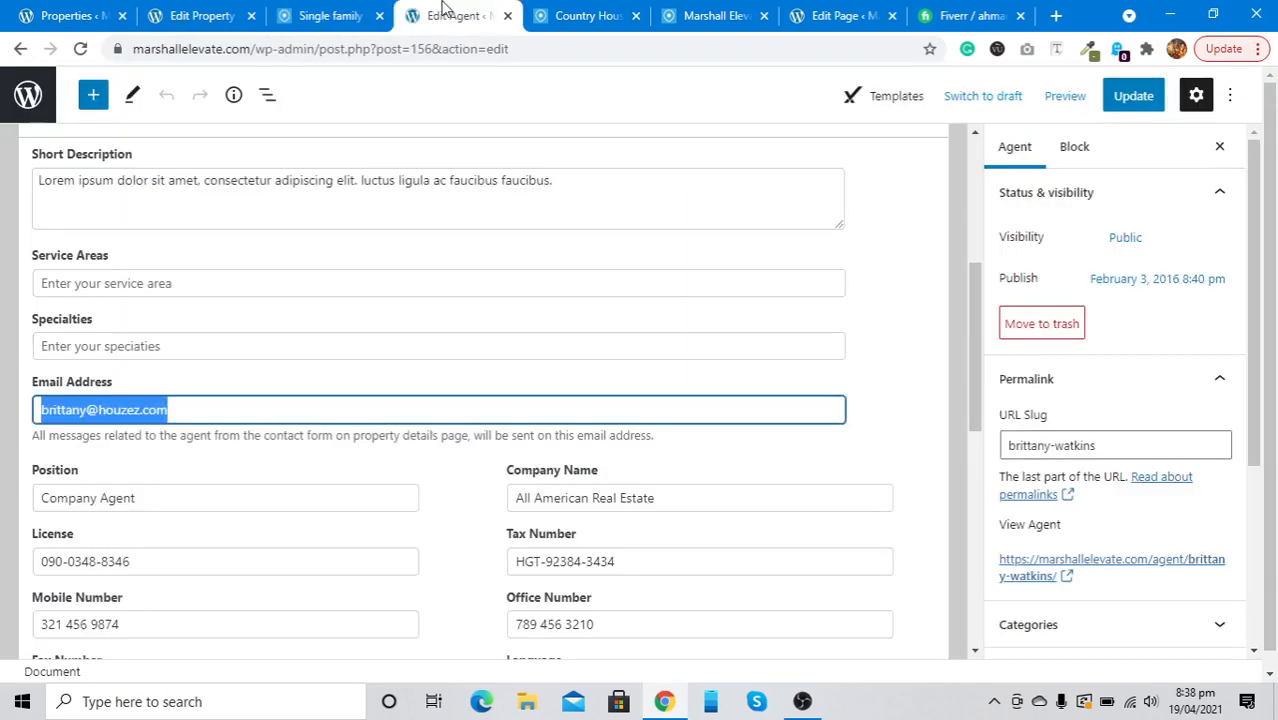
pyautogui.rightClick(155, 408)
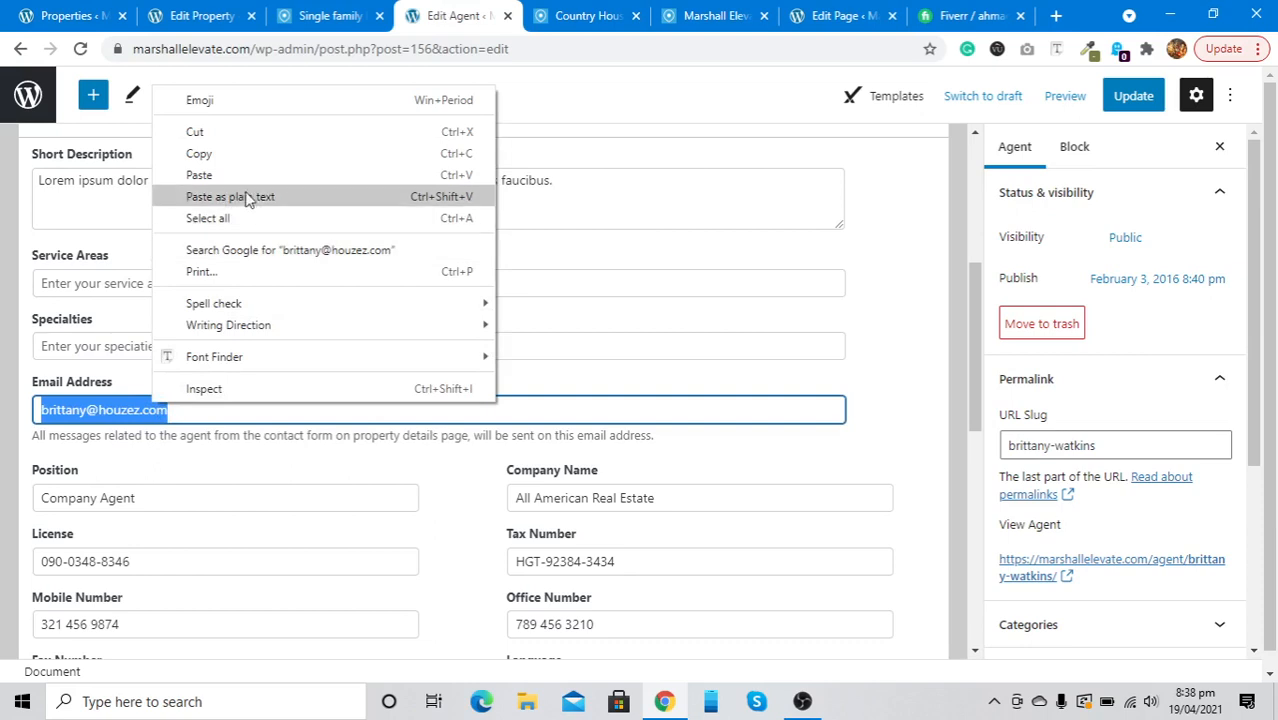
pyautogui.click(244, 175)
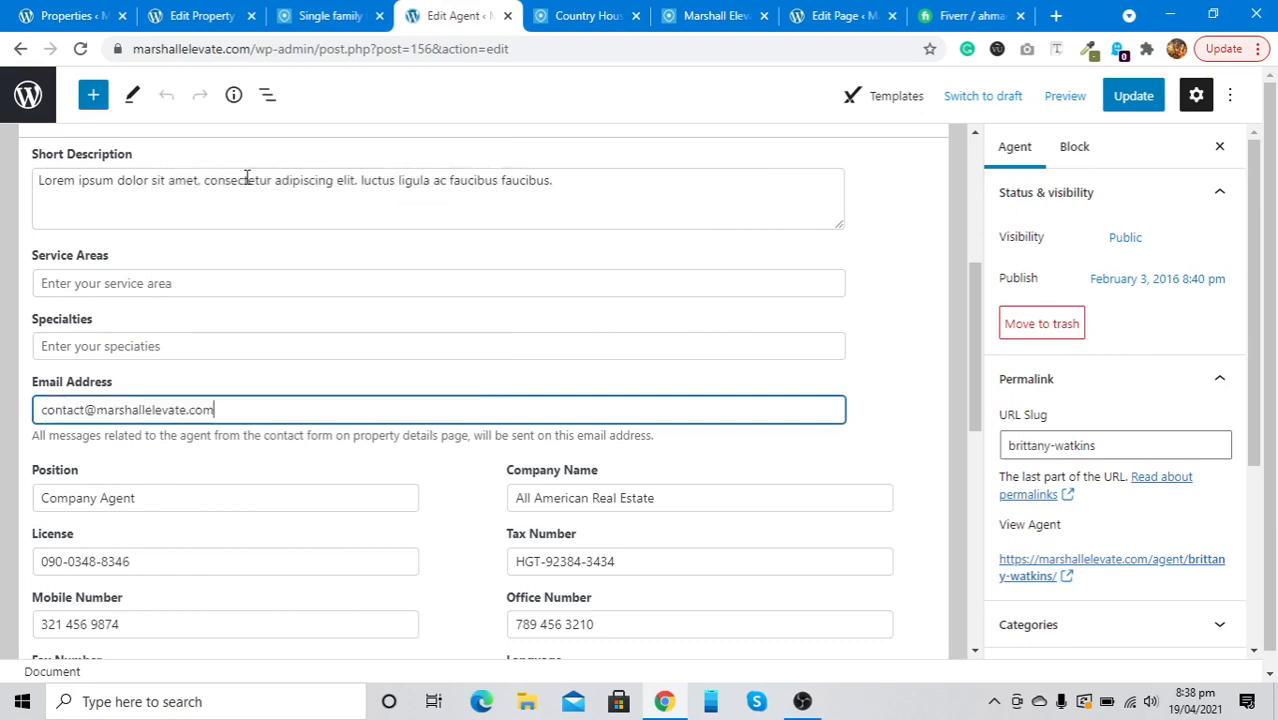
# Step: Review the agent's description and Agent Information fields, from Position and Company Name through the phone, address and social URLs
pyautogui.click(171, 492)
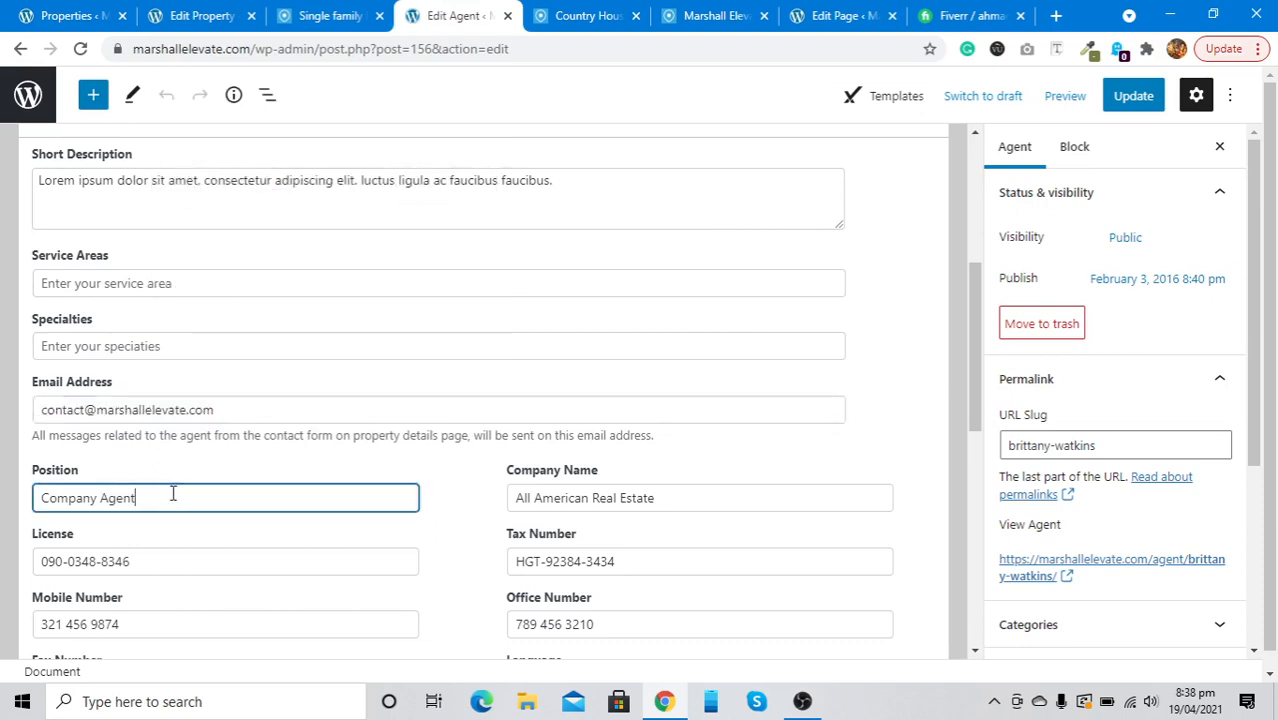
pyautogui.scroll(-5, 393, 558)
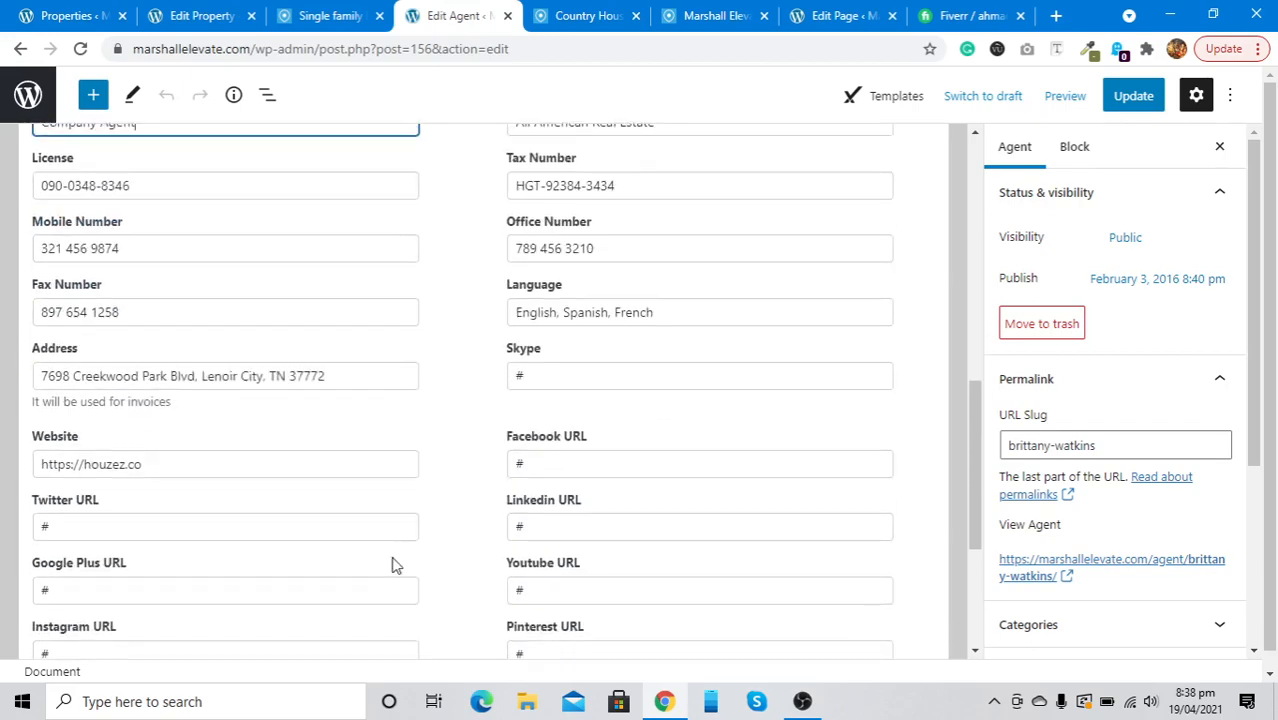
pyautogui.scroll(4, 393, 558)
pyautogui.scroll(-2, 393, 558)
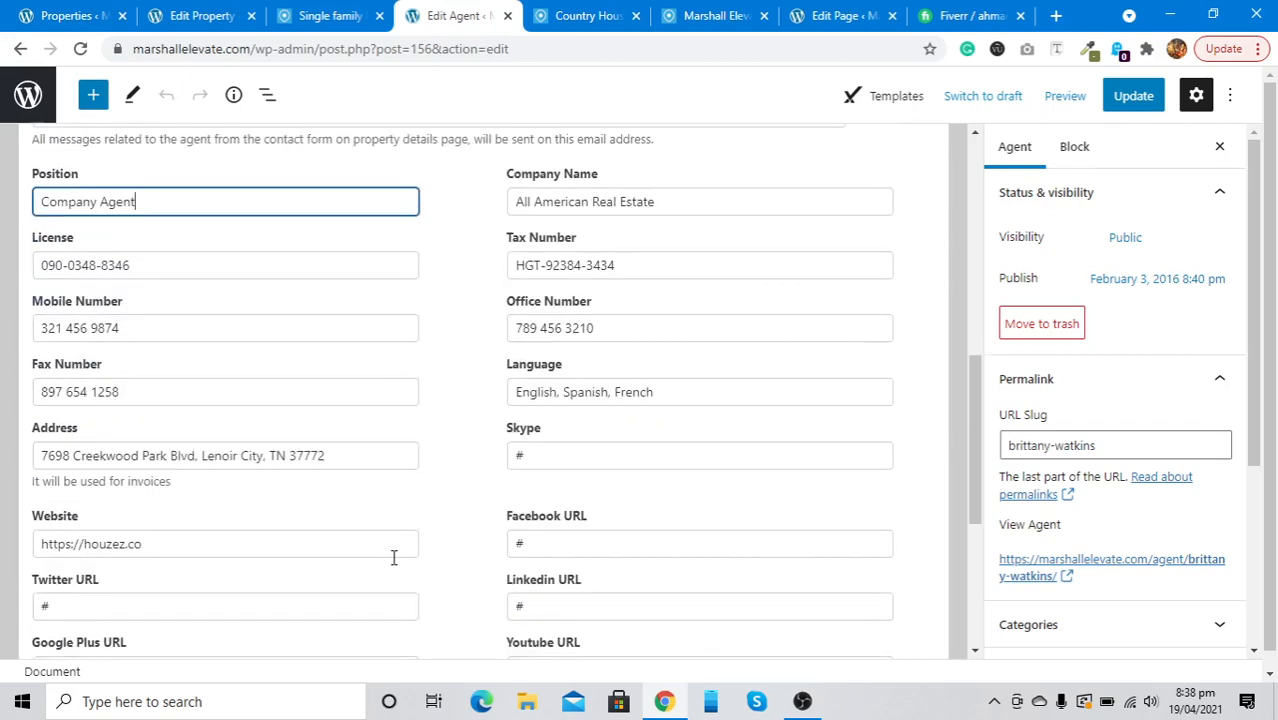
pyautogui.scroll(8, 393, 558)
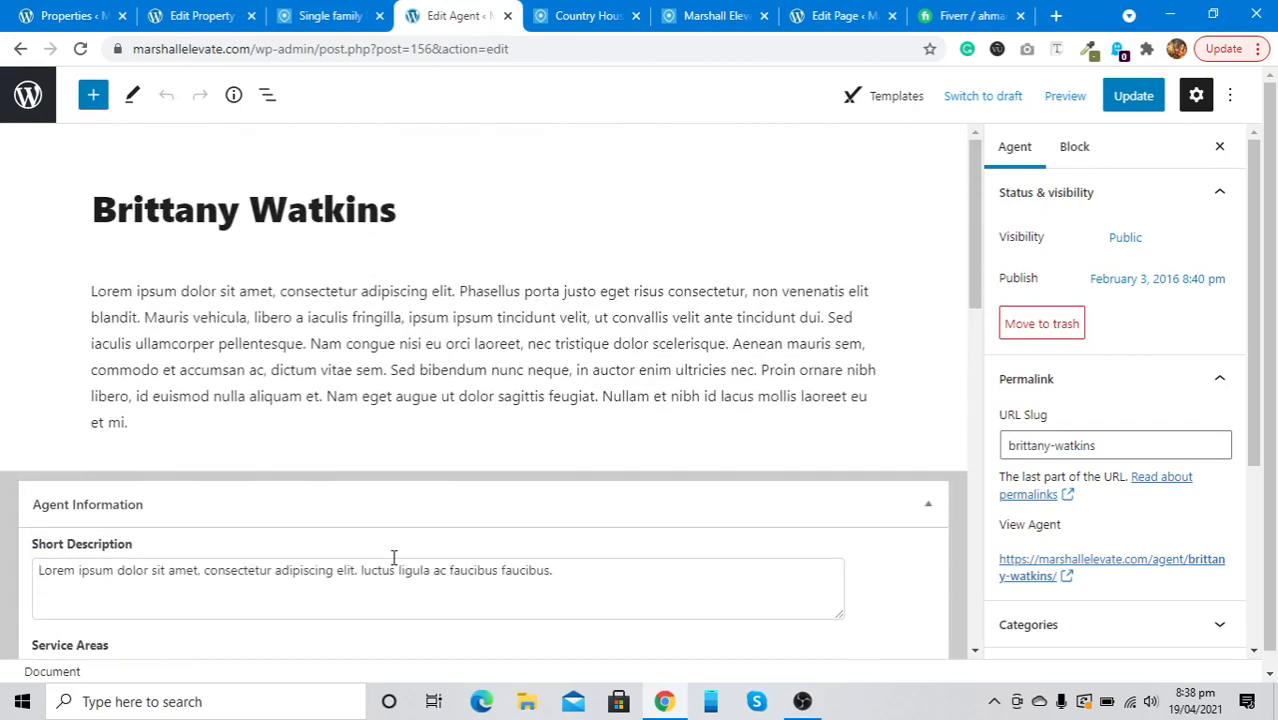
pyautogui.scroll(-3, 248, 551)
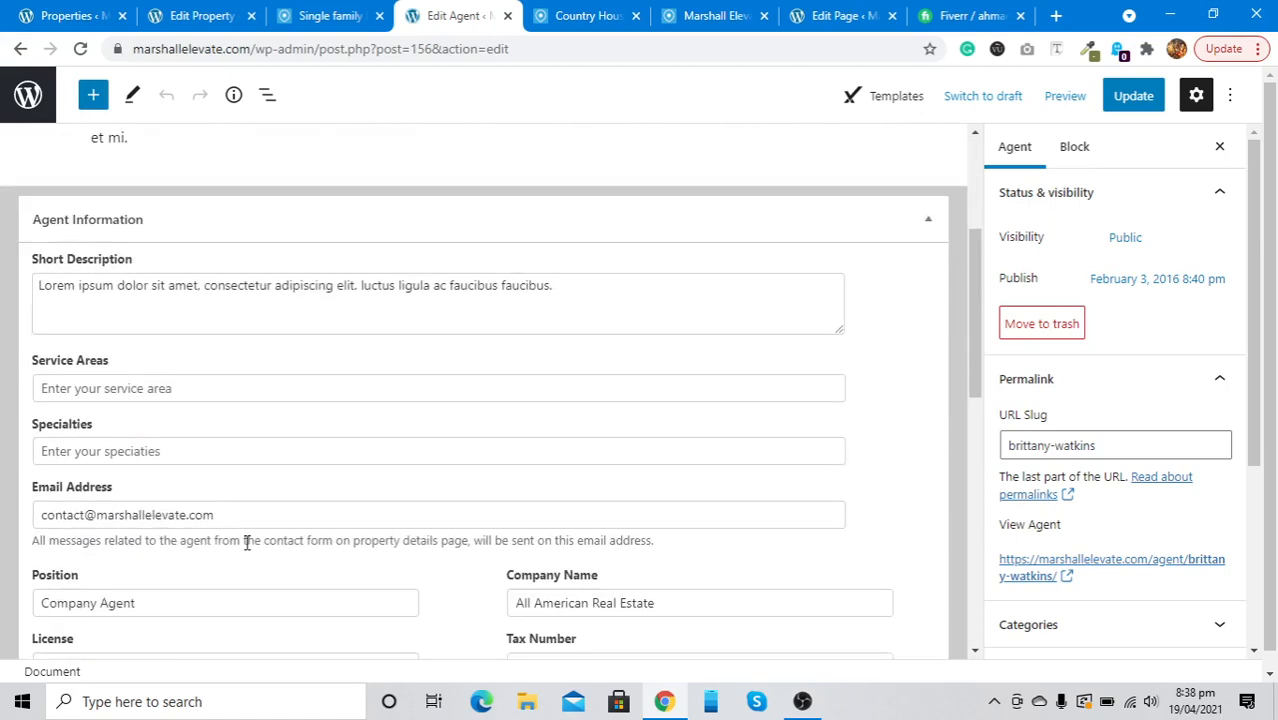
pyautogui.scroll(2, 247, 543)
pyautogui.scroll(-4, 247, 543)
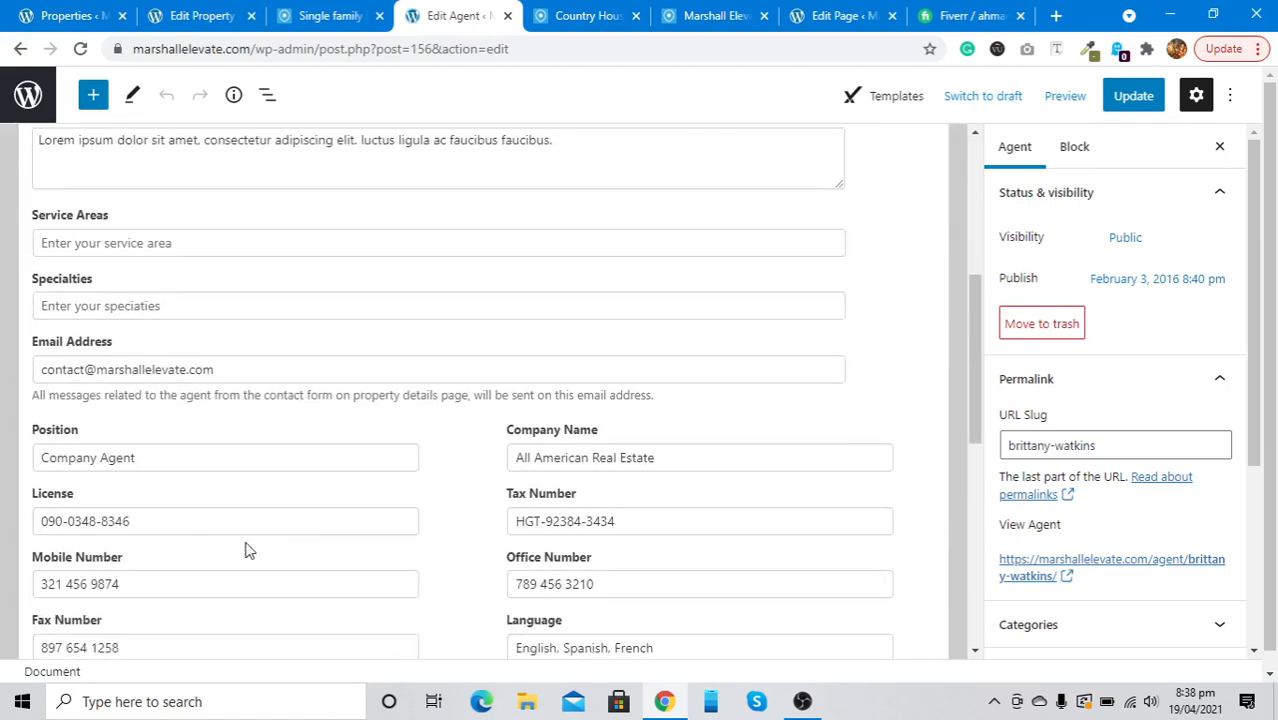
pyautogui.scroll(5, 248, 551)
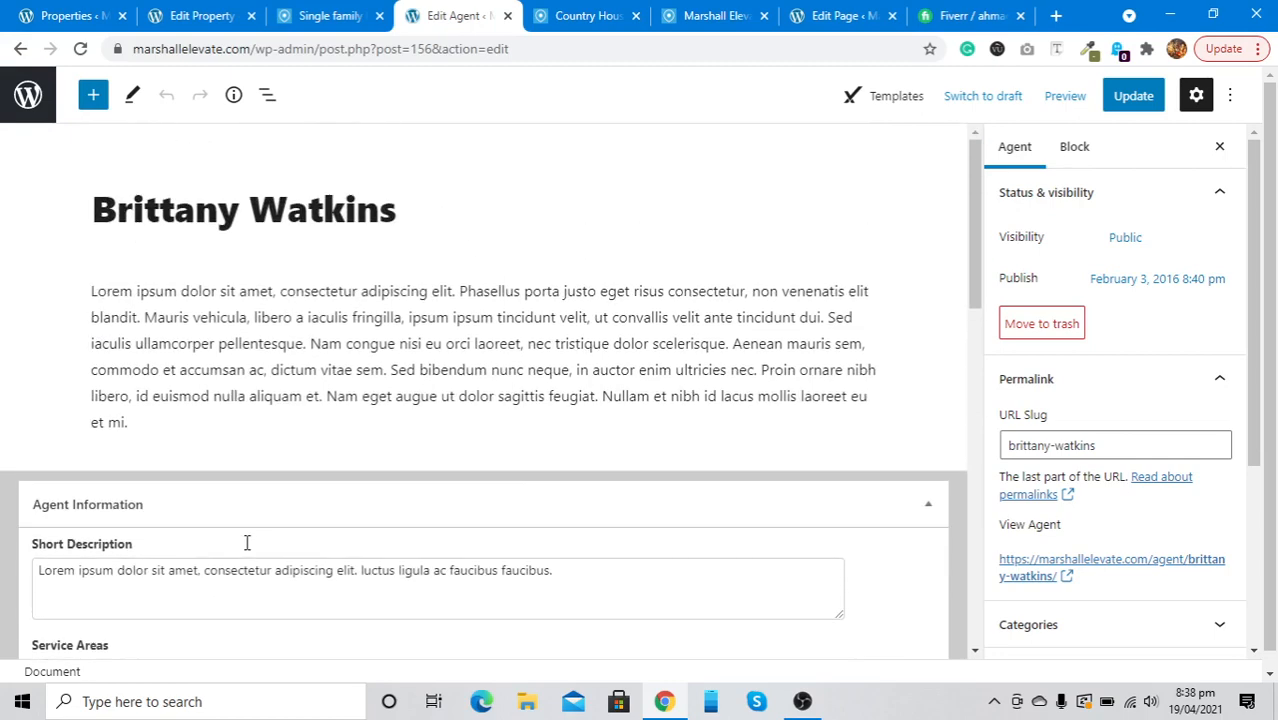
pyautogui.scroll(-5, 205, 227)
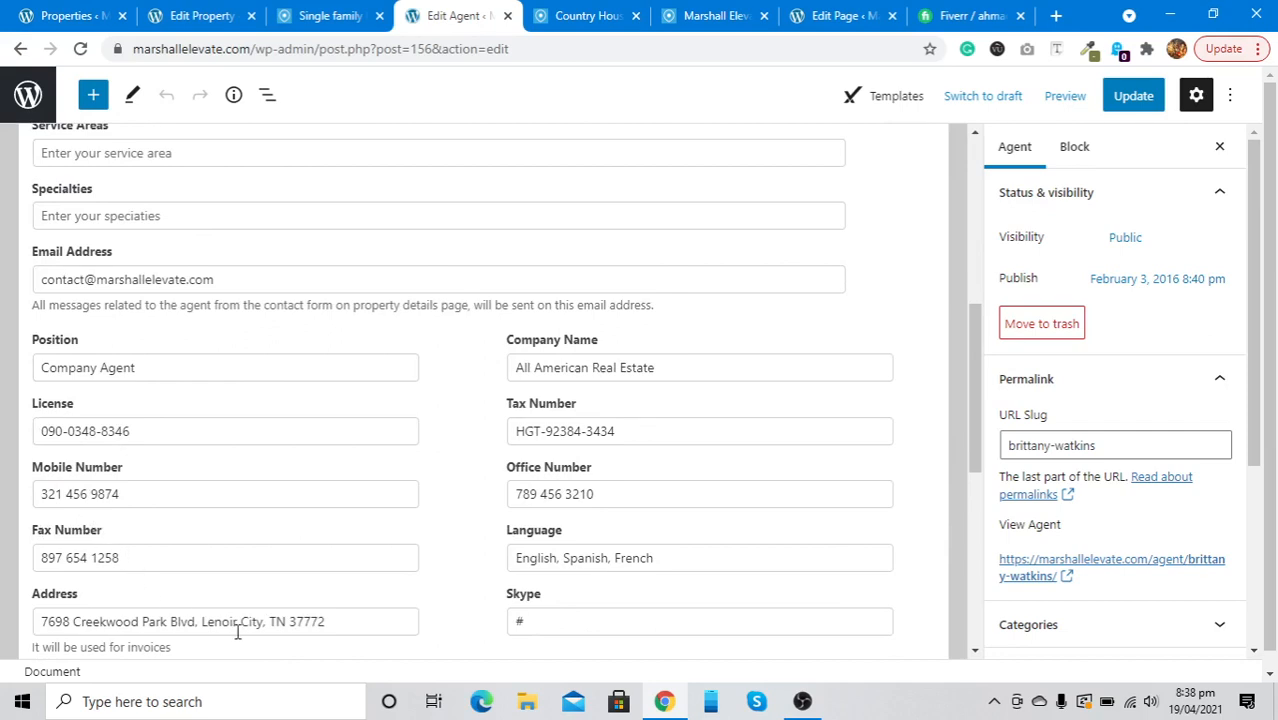
pyautogui.scroll(-3, 237, 632)
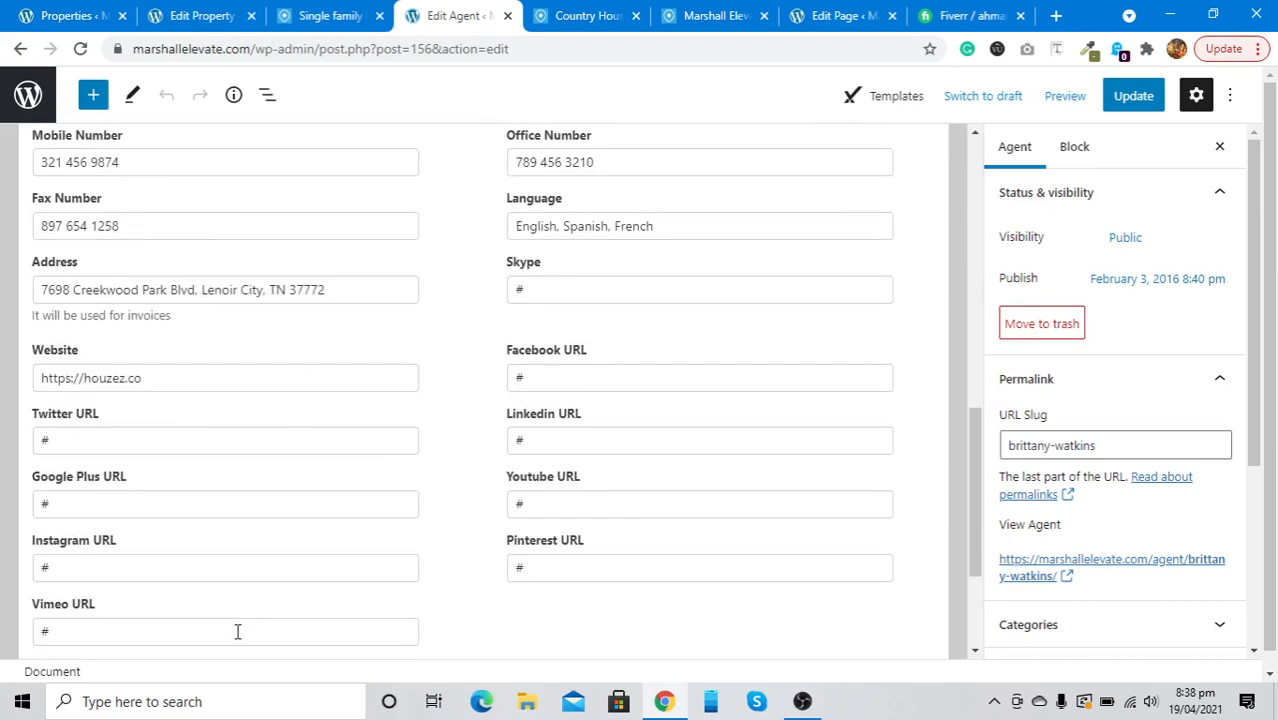
# Step: Clear the Website URL in the agent's information
pyautogui.scroll(-1, 100, 463)
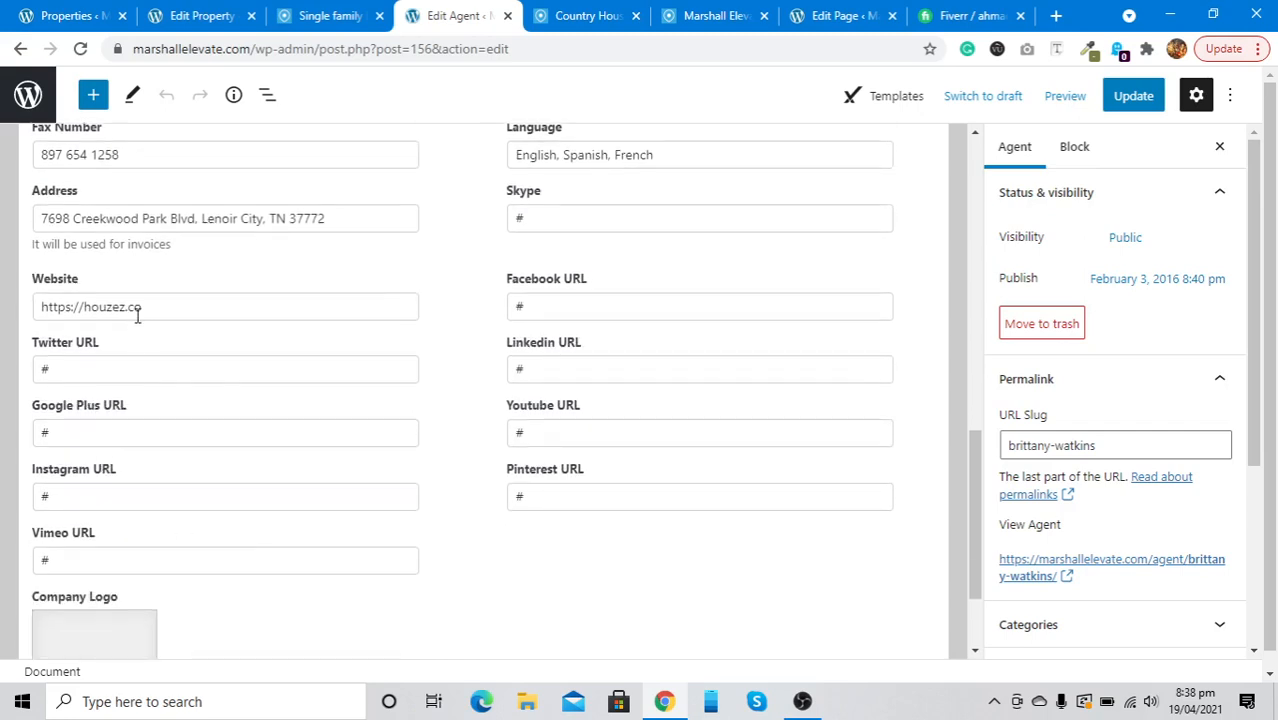
pyautogui.click(137, 315)
pyautogui.hotkey('ctrl', 'a')
pyautogui.press('BackSpace')
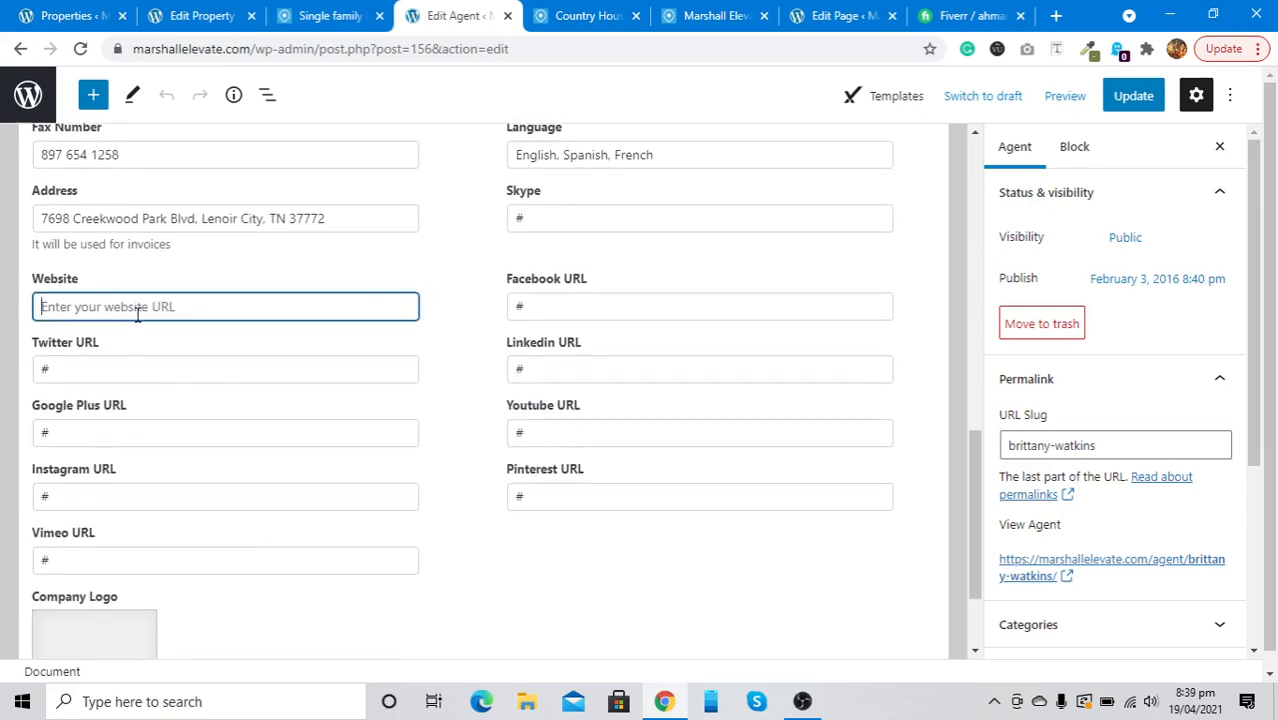
pyautogui.click(138, 370)
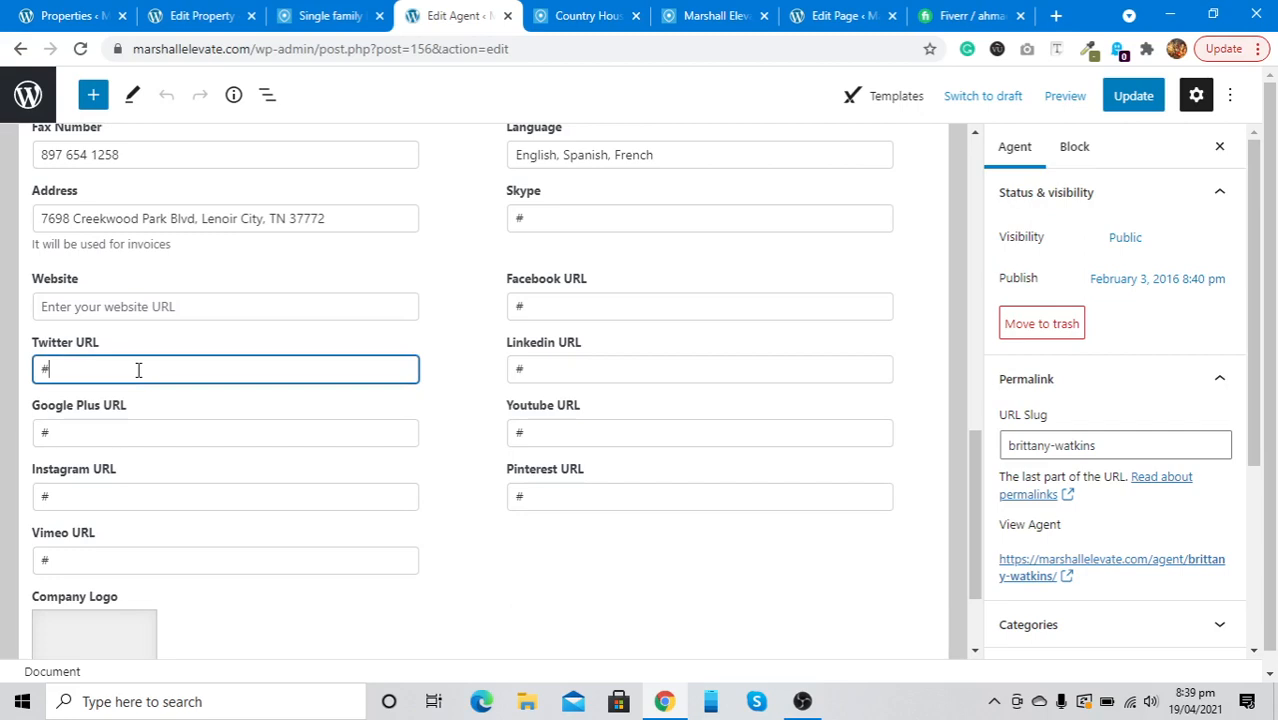
# Step: Open the Media Library for the agent's Company Logo
pyautogui.scroll(-2, 138, 370)
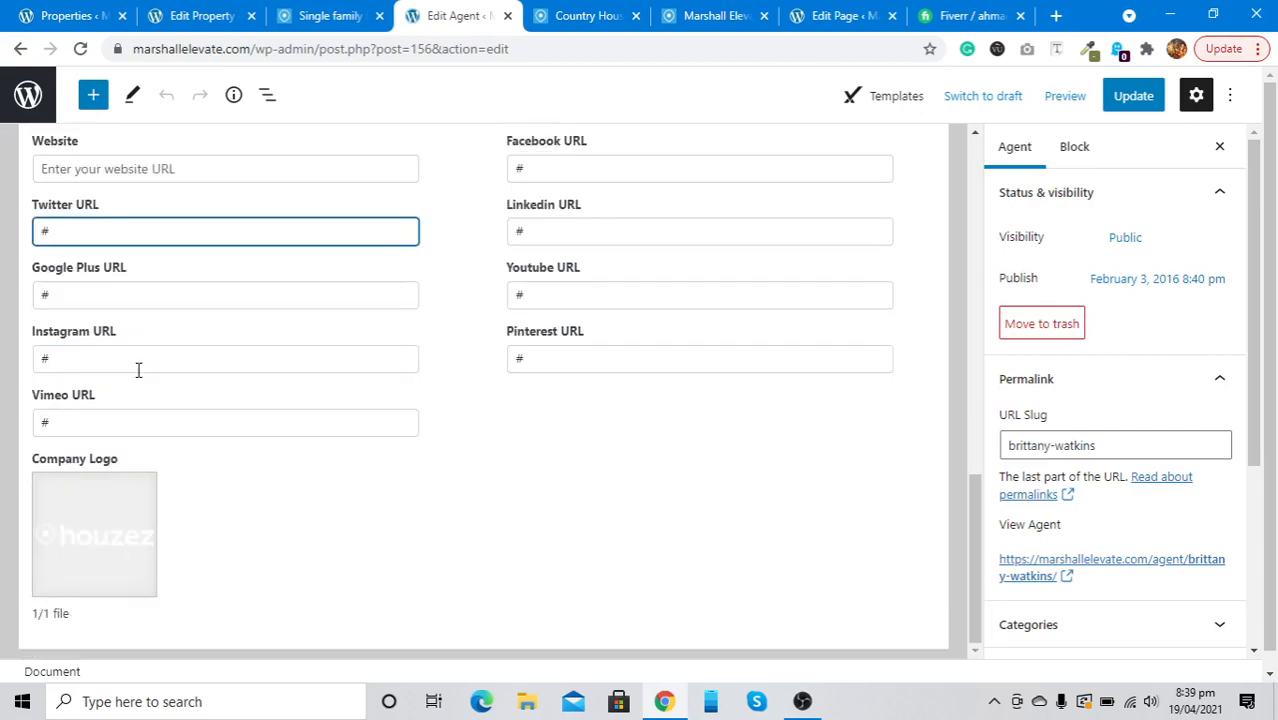
pyautogui.click(59, 521)
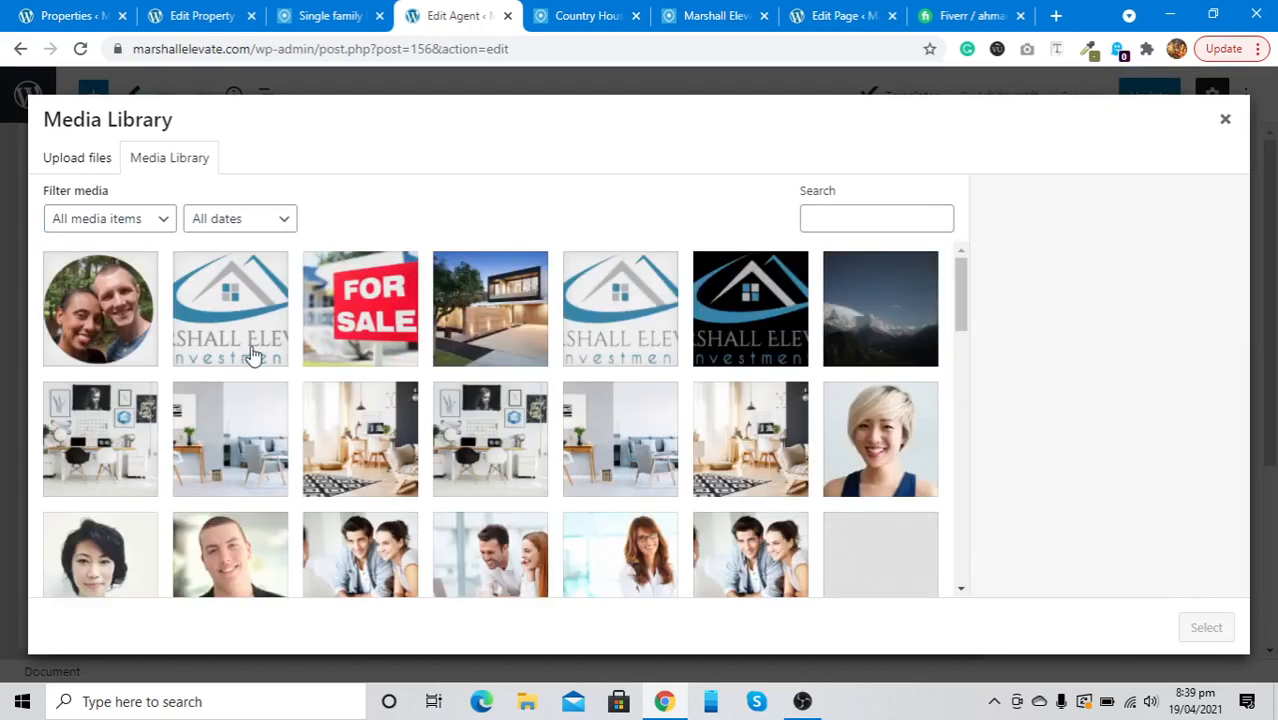
# Step: Set the agent's company logo to logo6trans-2.png from the media library and update the agent entry
pyautogui.click(252, 356)
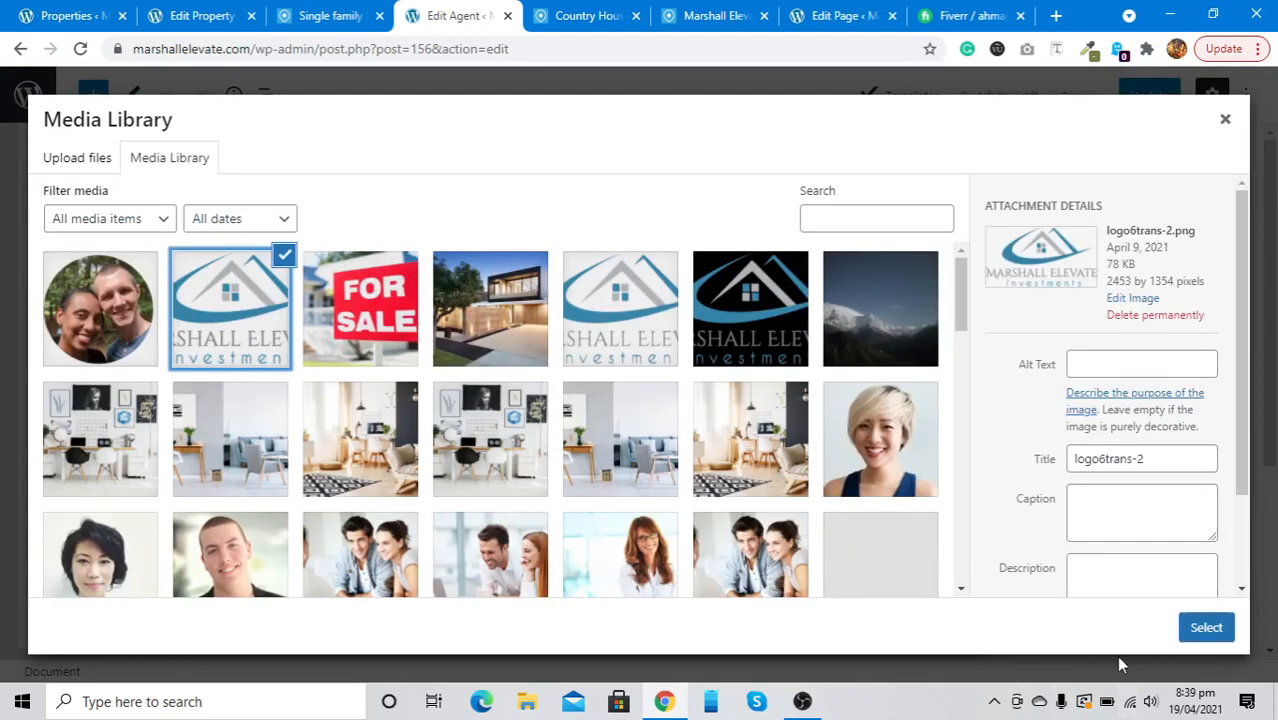
pyautogui.click(1196, 628)
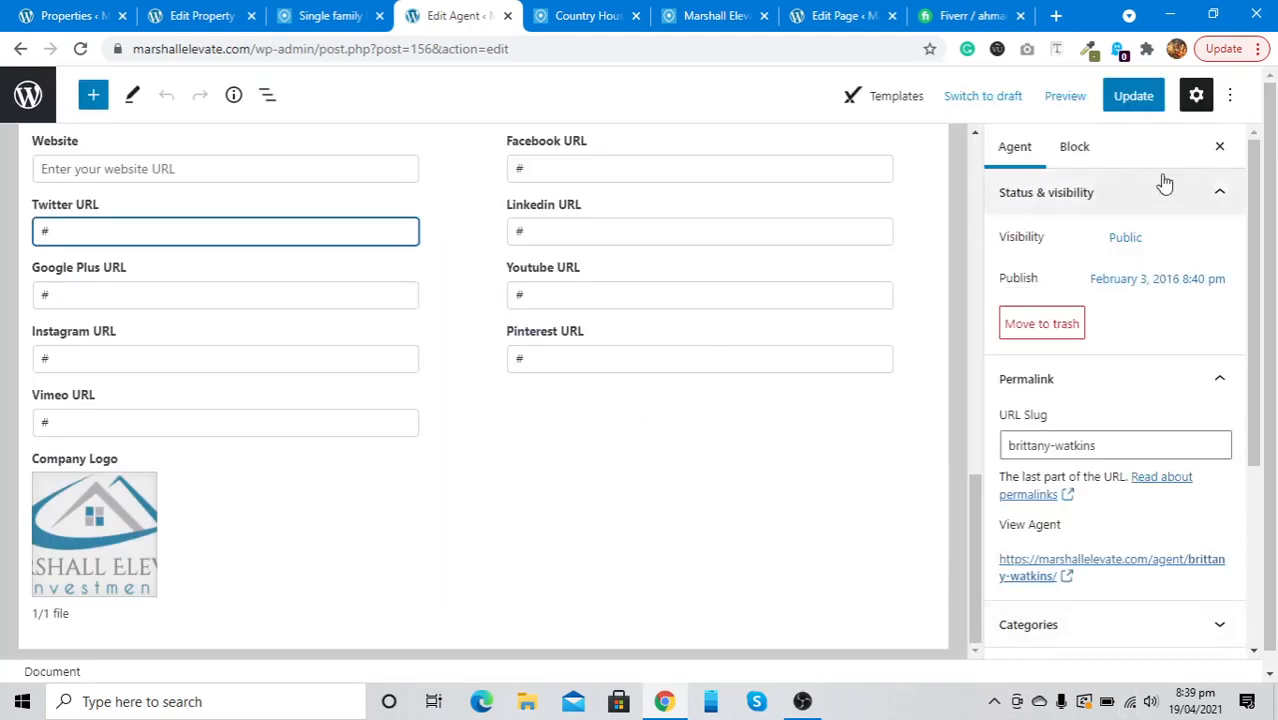
pyautogui.click(1119, 102)
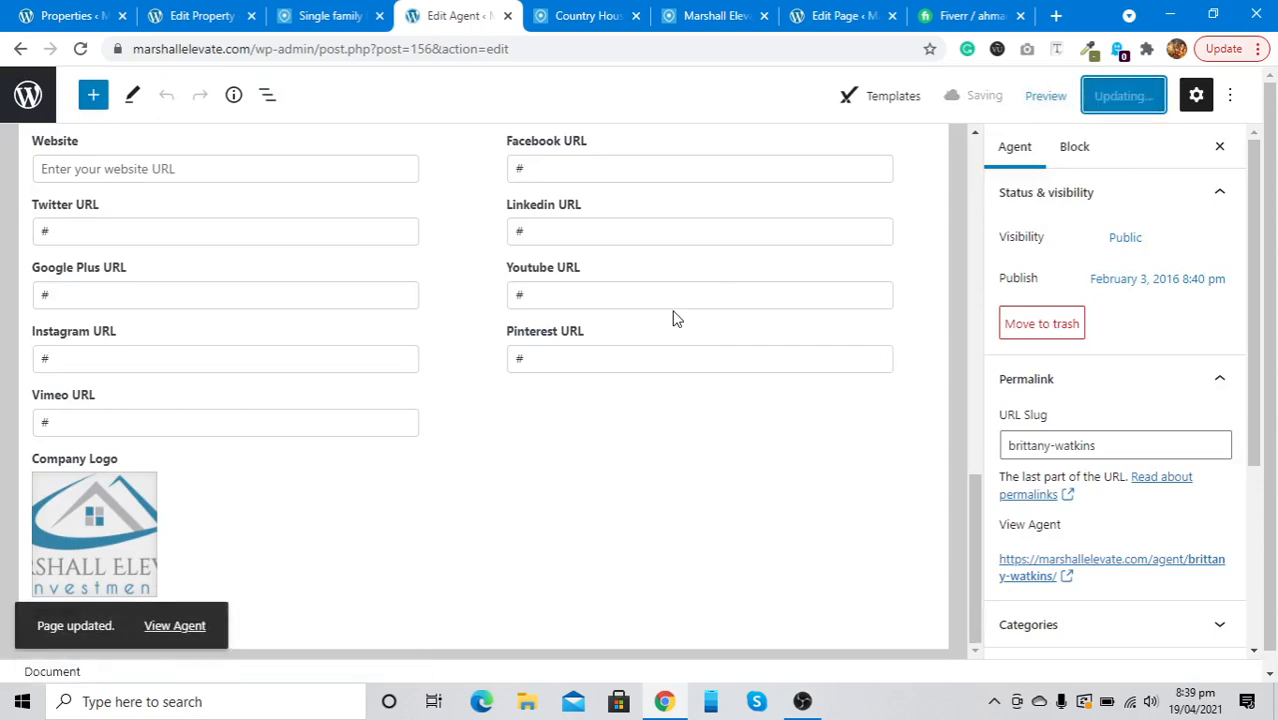
# Step: Look over the agent's saved information and settings, and open the agent's public page in a new browser tab
pyautogui.scroll(3, 673, 318)
pyautogui.scroll(2, 673, 318)
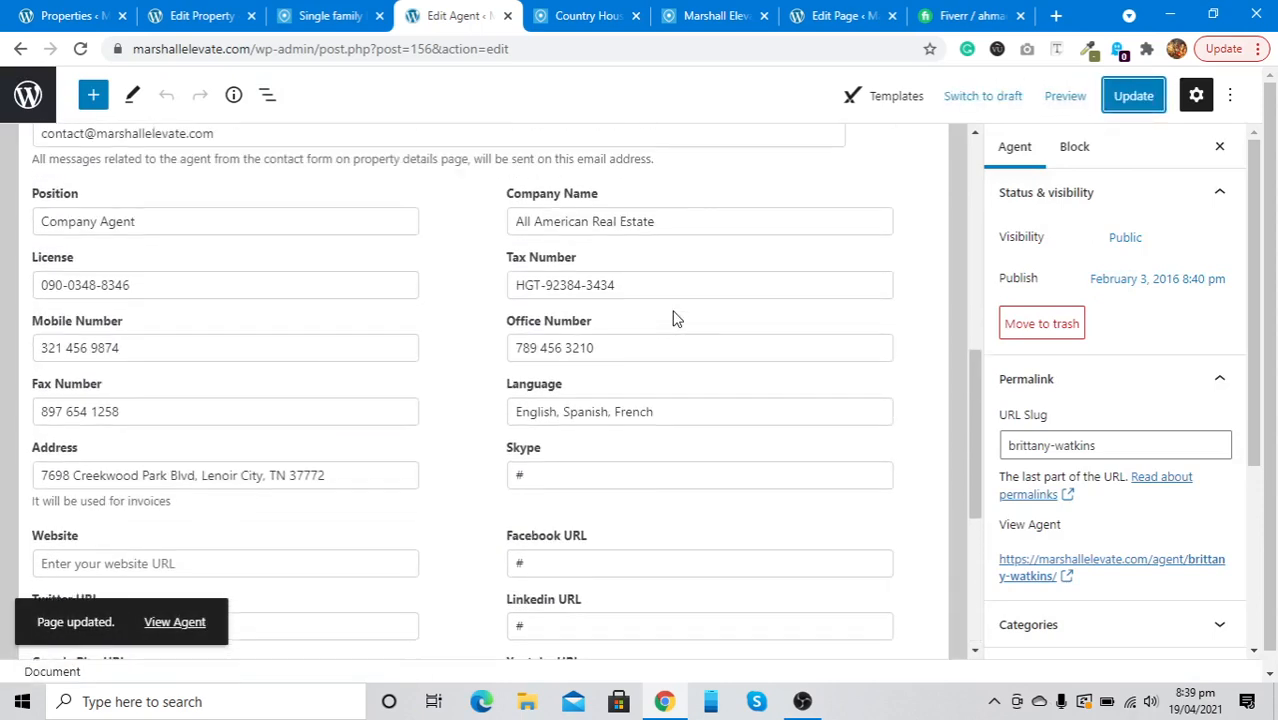
pyautogui.scroll(-3, 1104, 424)
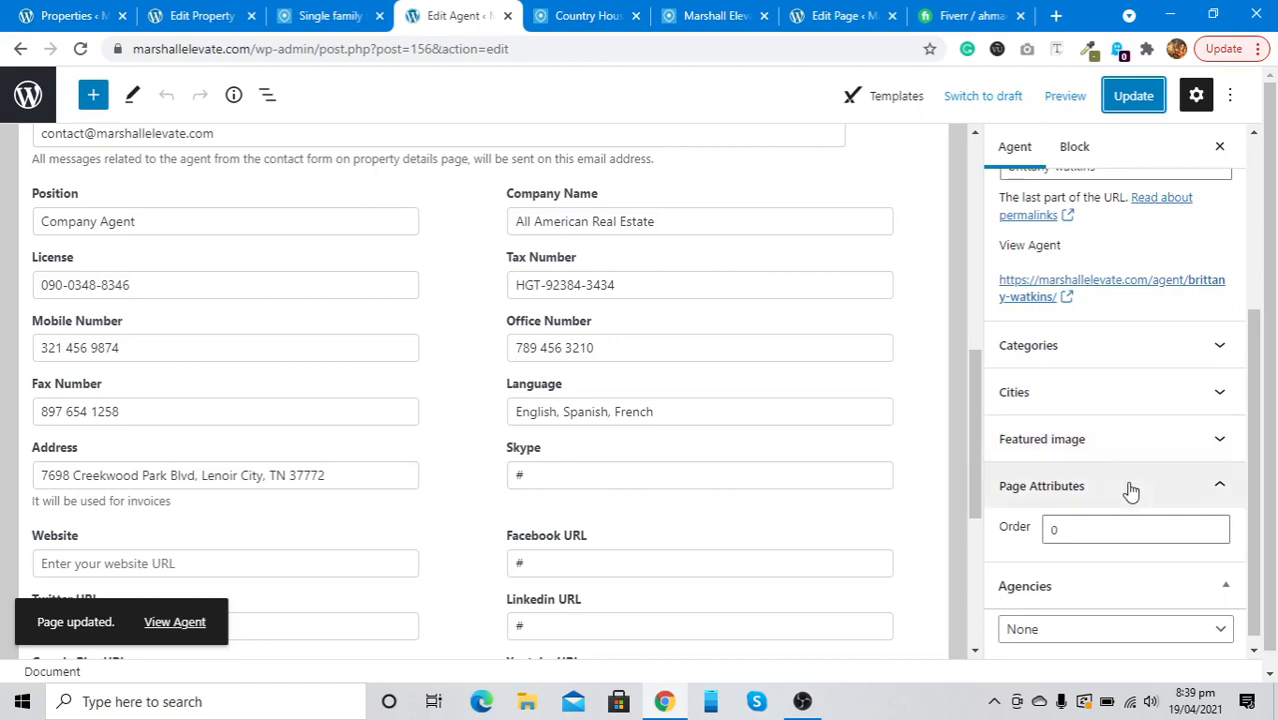
pyautogui.scroll(-1, 1133, 488)
pyautogui.scroll(7, 739, 362)
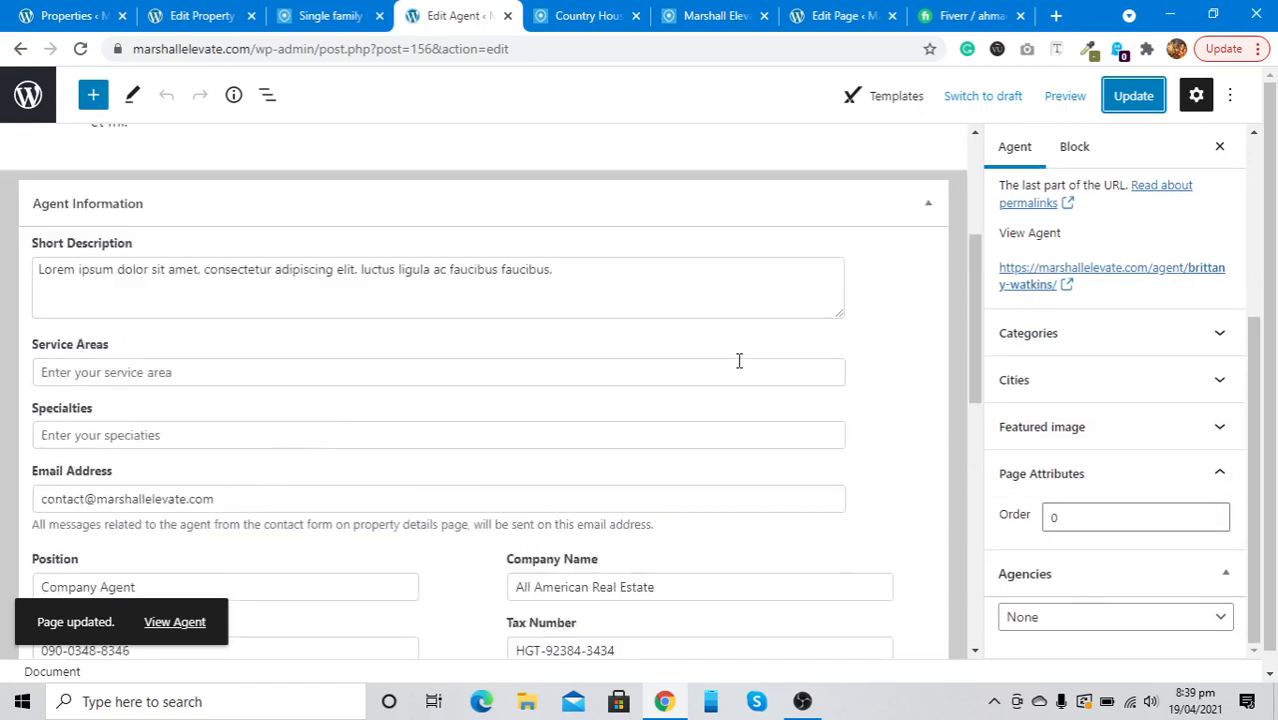
pyautogui.rightClick(175, 621)
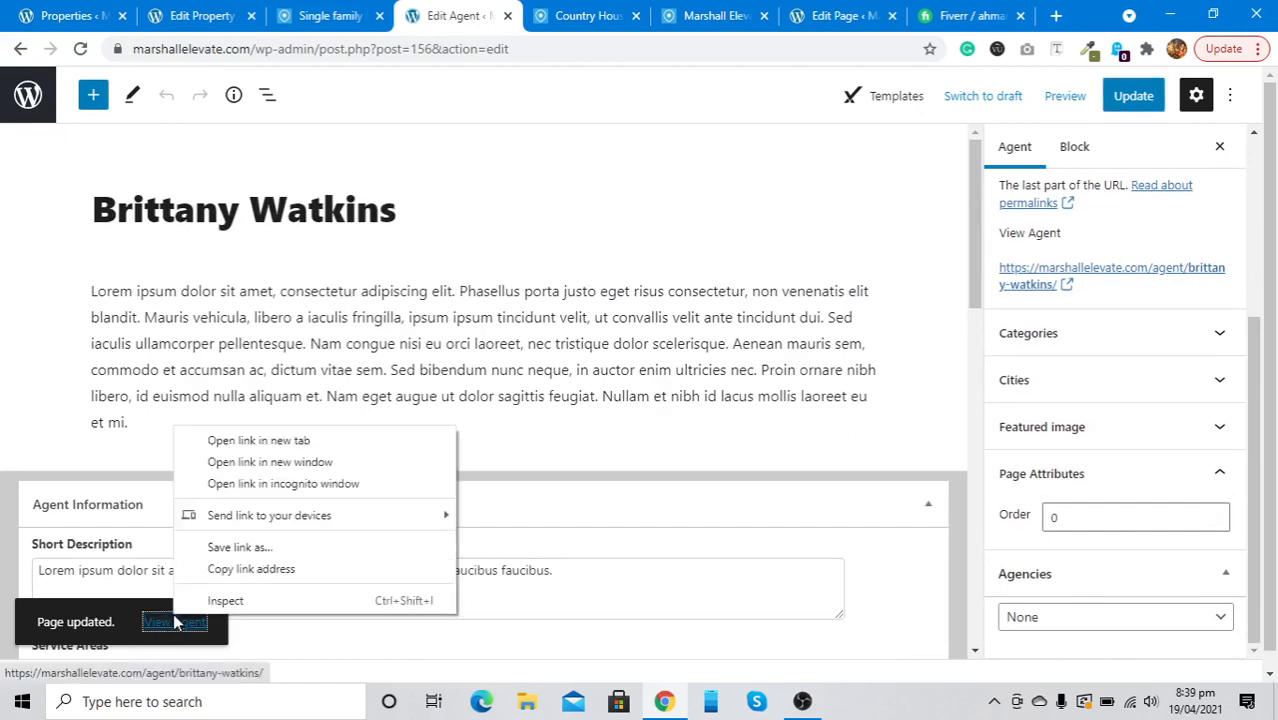
pyautogui.click(228, 441)
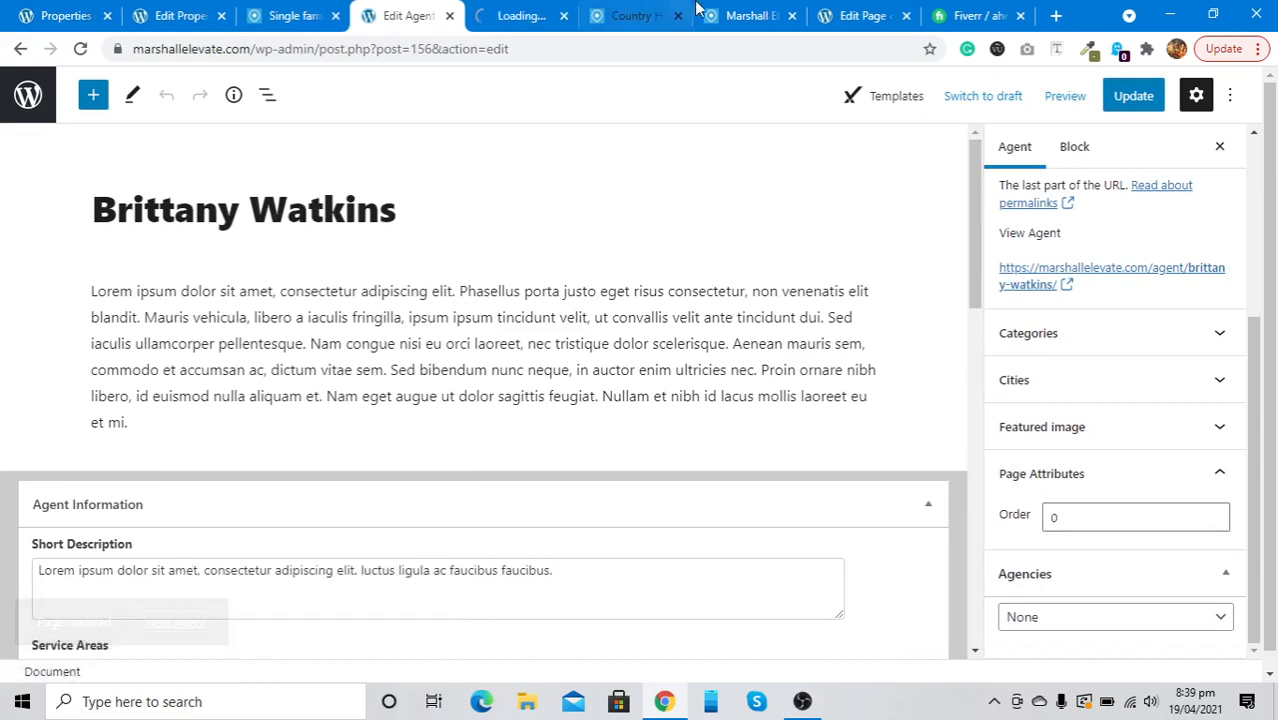
pyautogui.click(513, 10)
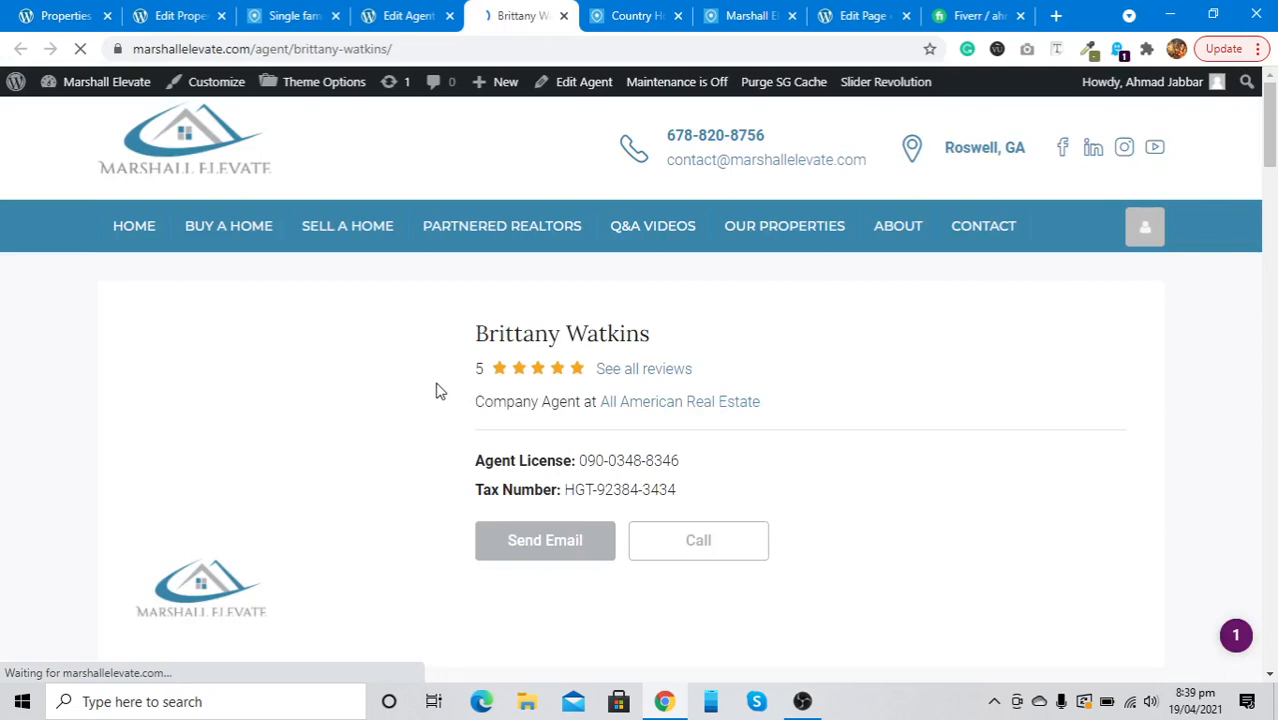
# Step: Examine the agent's public page, including the company logo on the photo, the property listings and the contact details
pyautogui.scroll(-1, 319, 293)
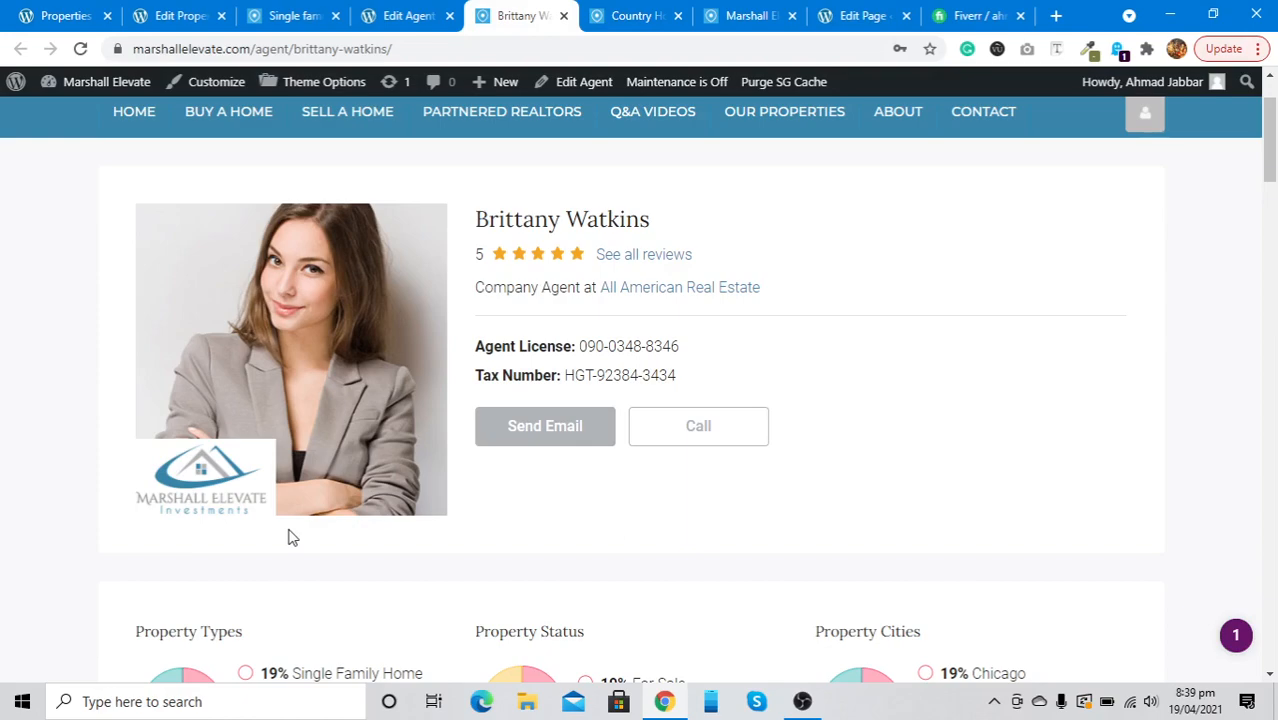
pyautogui.scroll(-4, 291, 538)
pyautogui.scroll(-10, 588, 328)
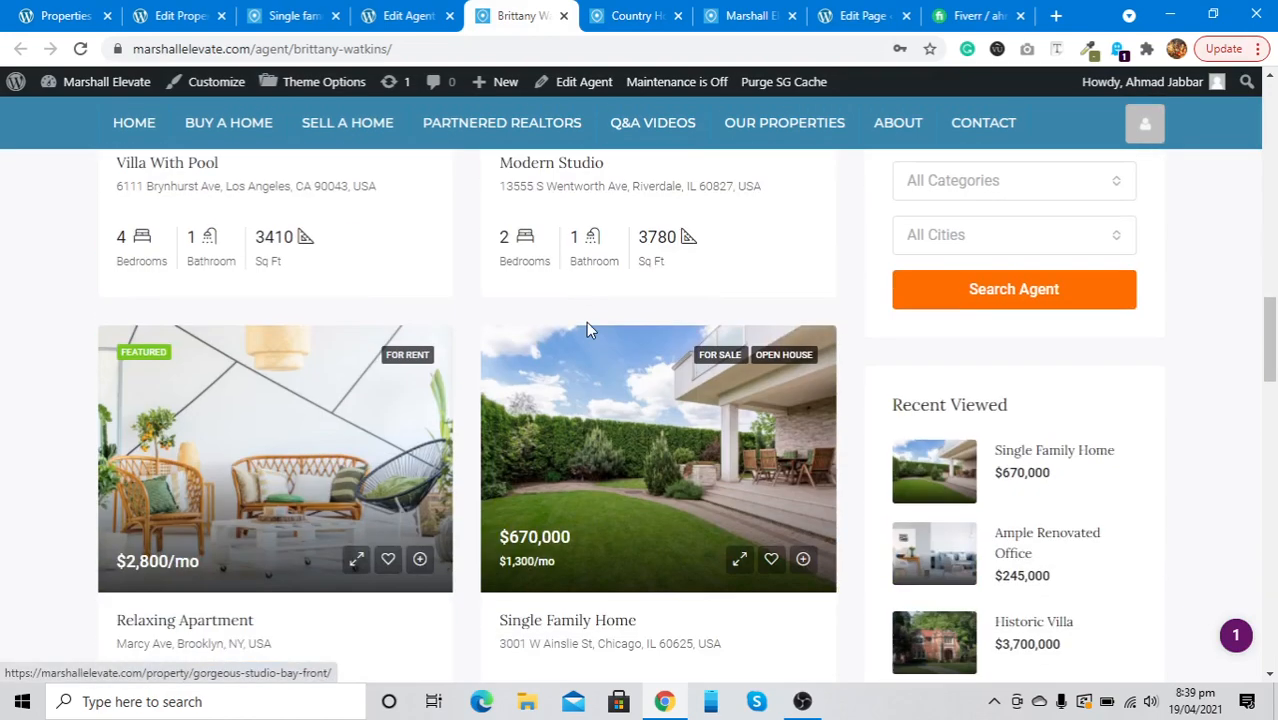
pyautogui.scroll(4, 588, 330)
pyautogui.scroll(-20, 588, 330)
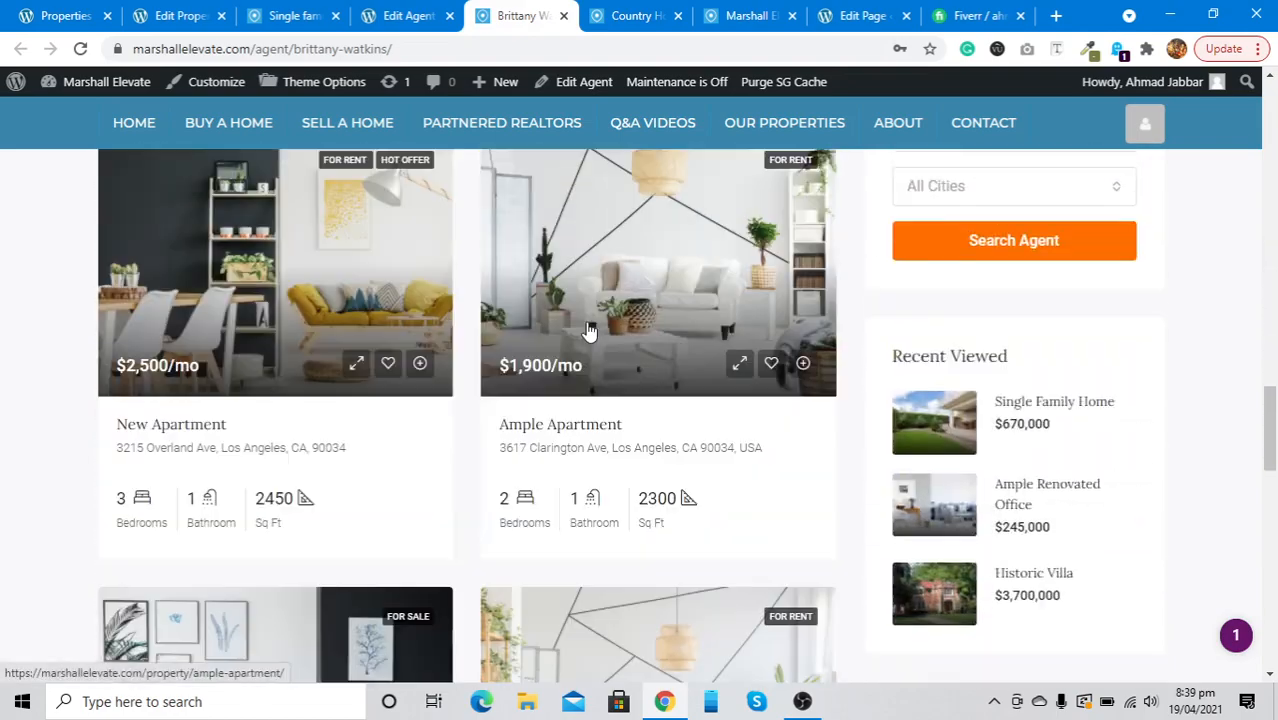
pyautogui.scroll(10, 588, 330)
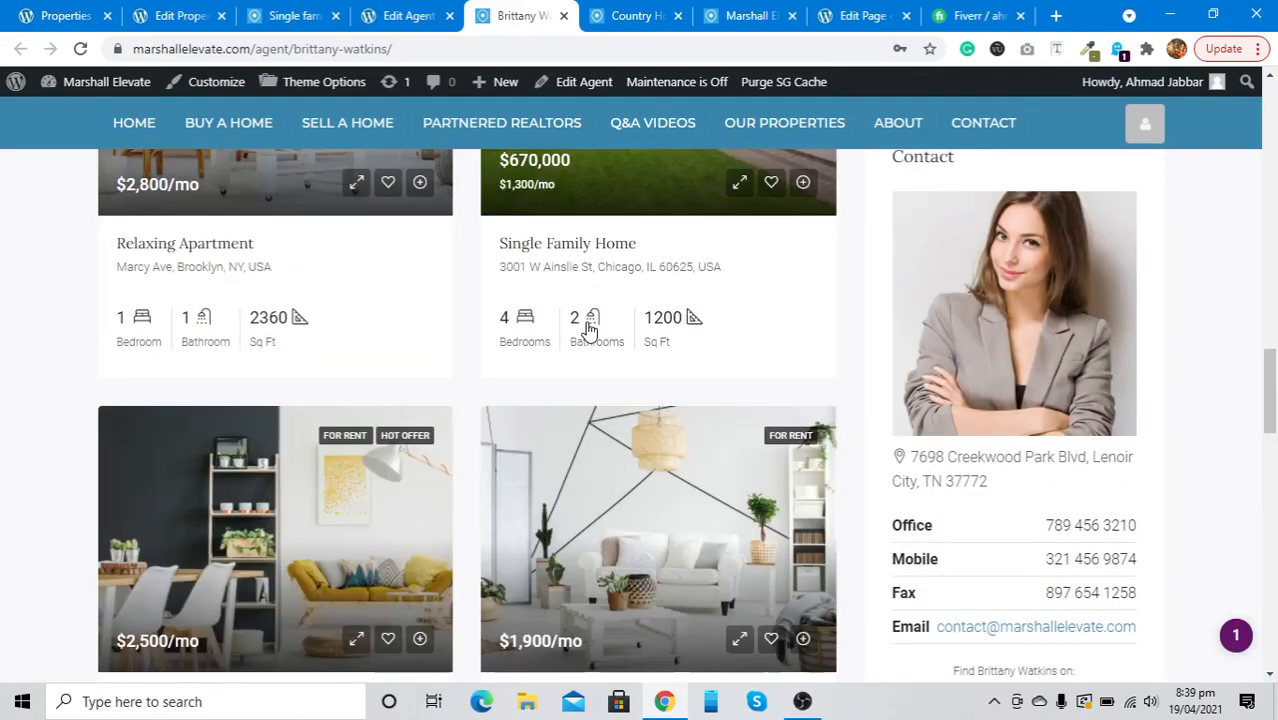
pyautogui.scroll(10, 588, 328)
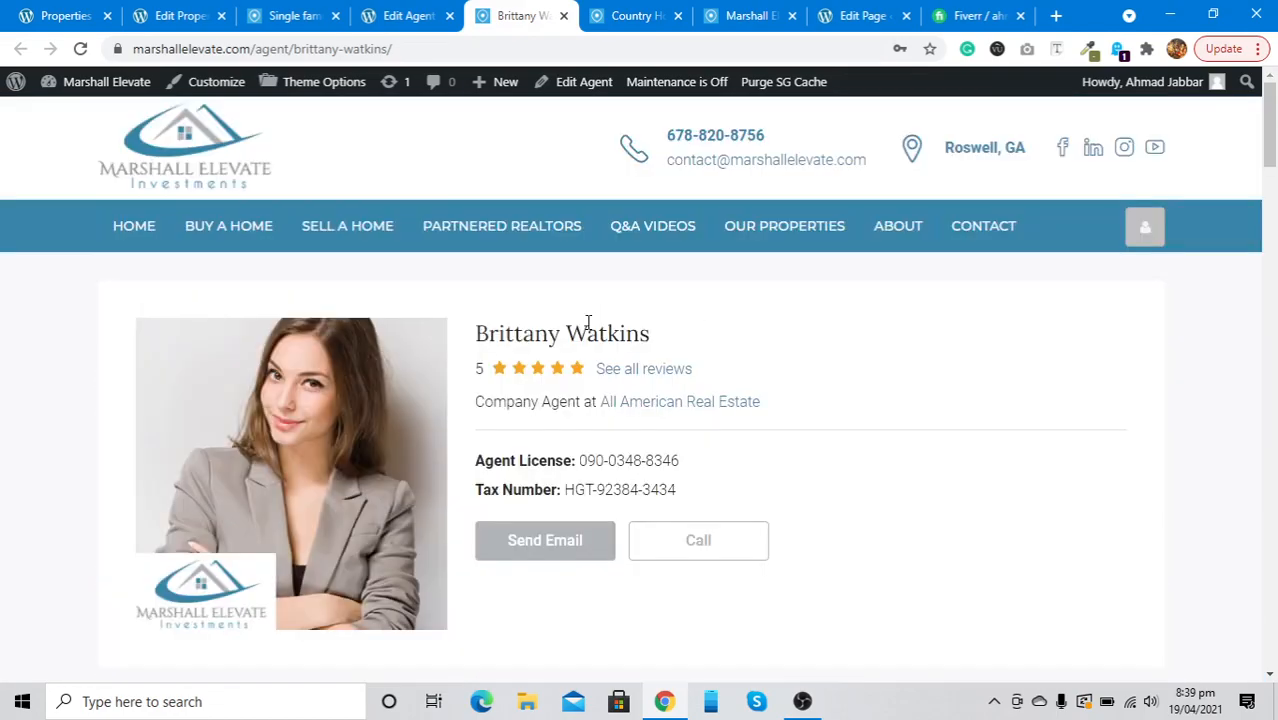
# Step: Review the public Single Family Home property page, including its agent contact form, description, tour scheduling, video and virtual tour sections
pyautogui.click(615, 14)
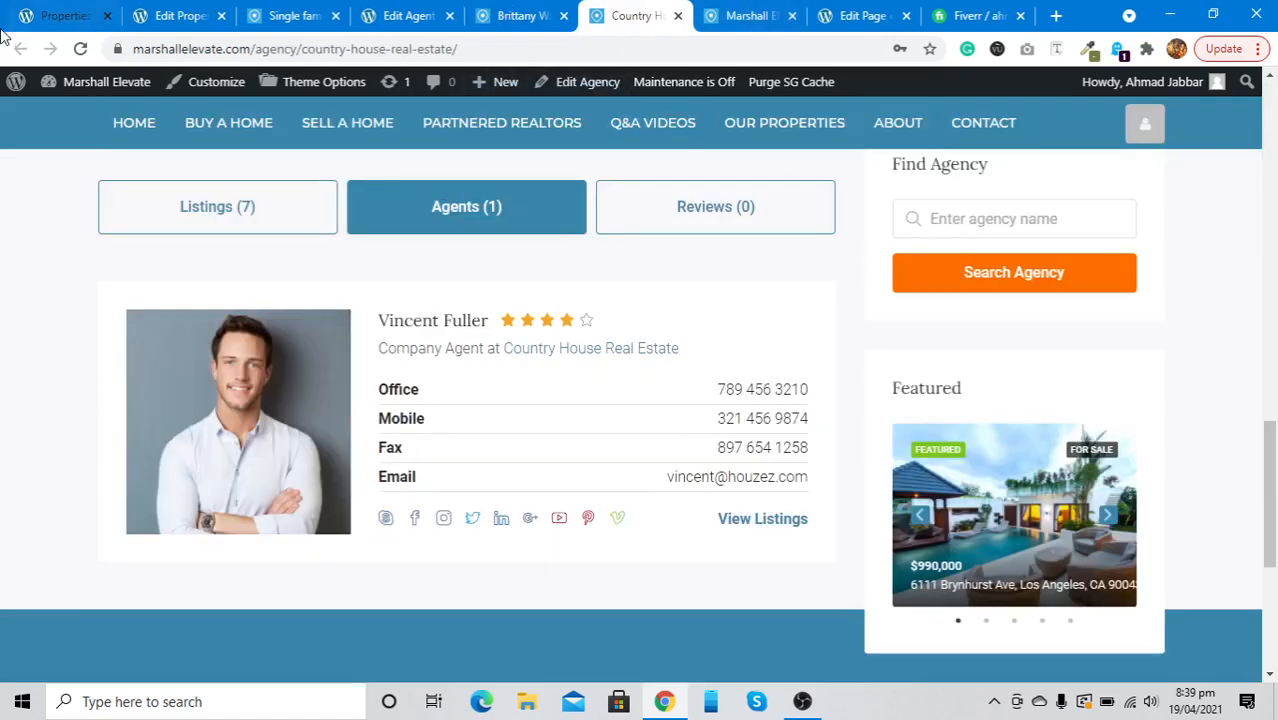
pyautogui.click(287, 12)
pyautogui.scroll(-3, 805, 488)
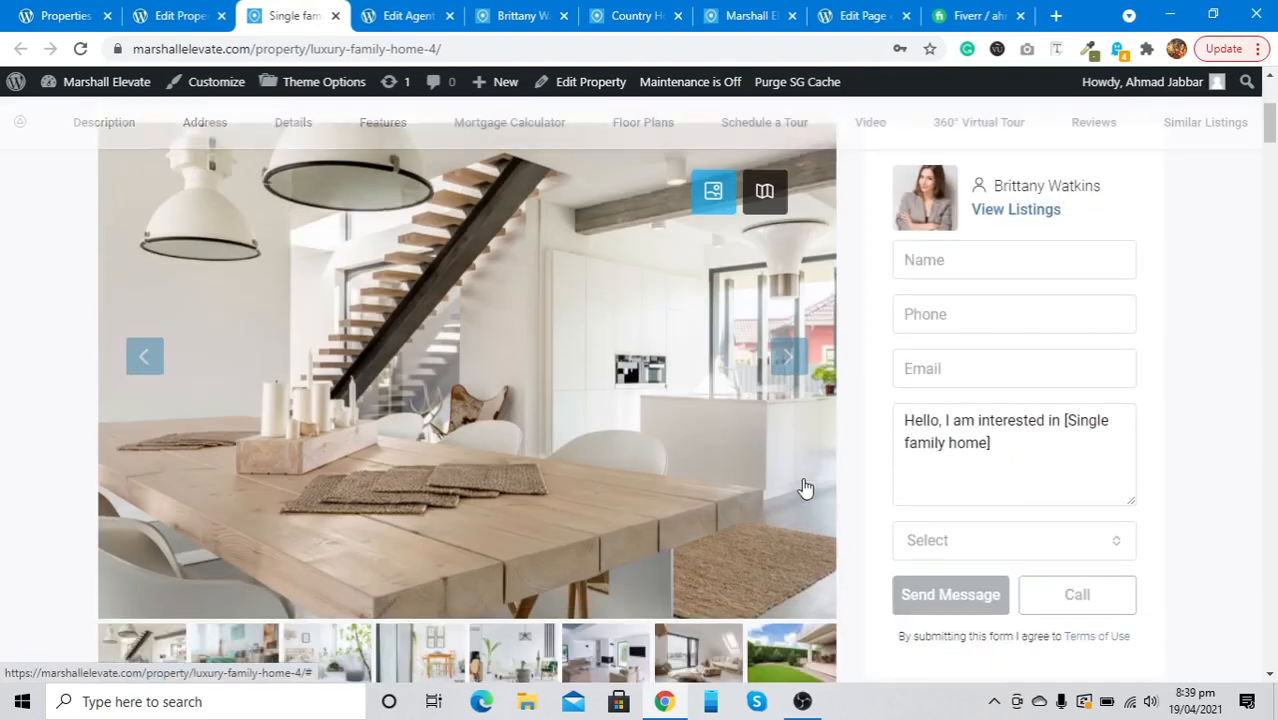
pyautogui.click(959, 267)
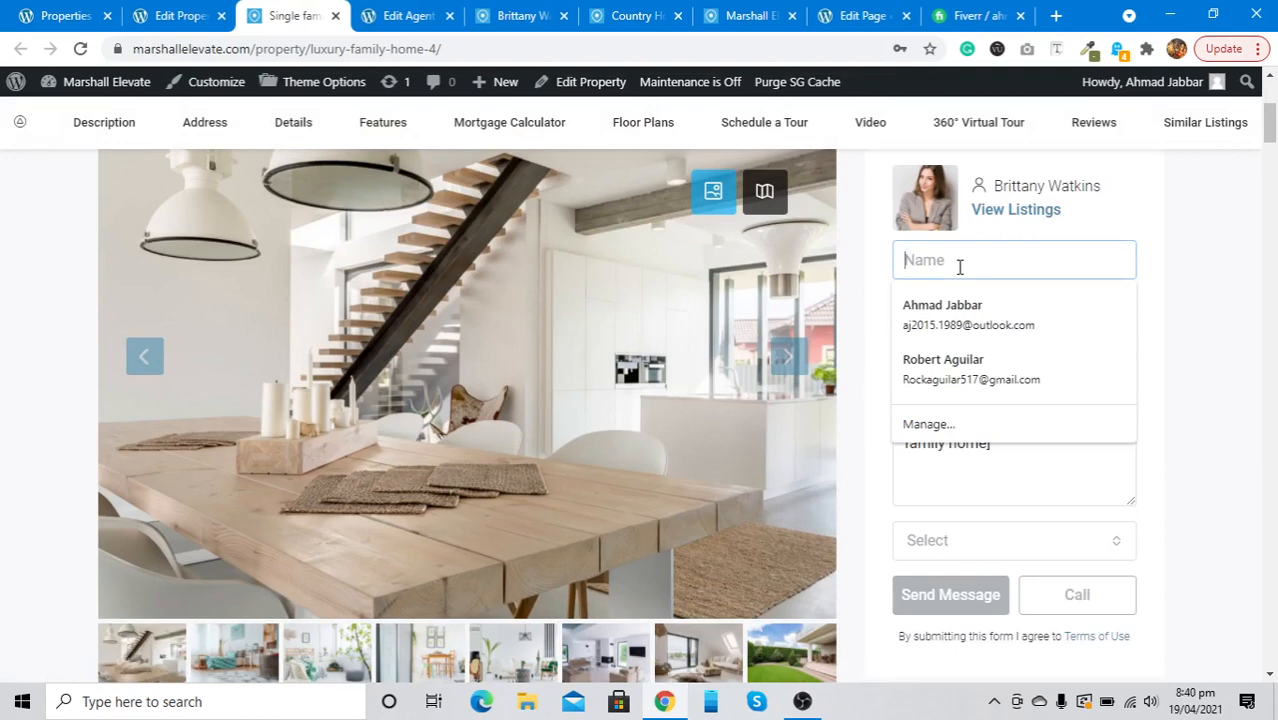
pyautogui.scroll(-15, 645, 510)
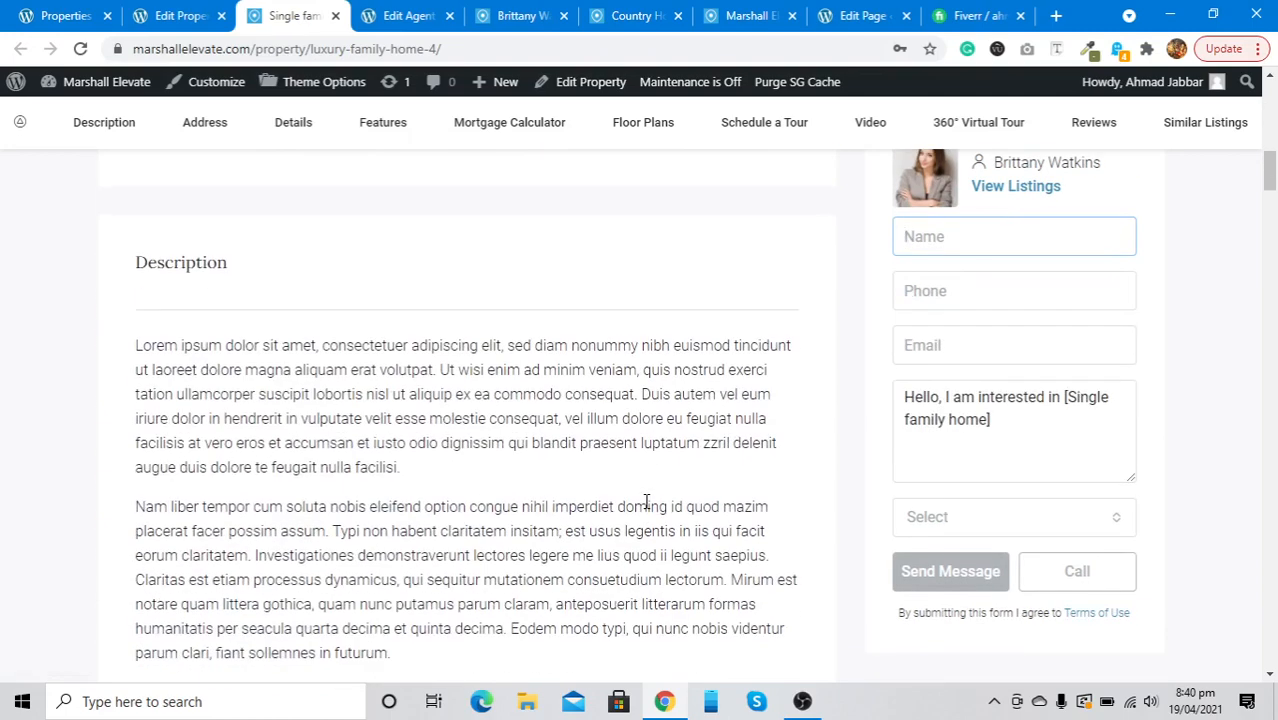
pyautogui.scroll(-15, 646, 501)
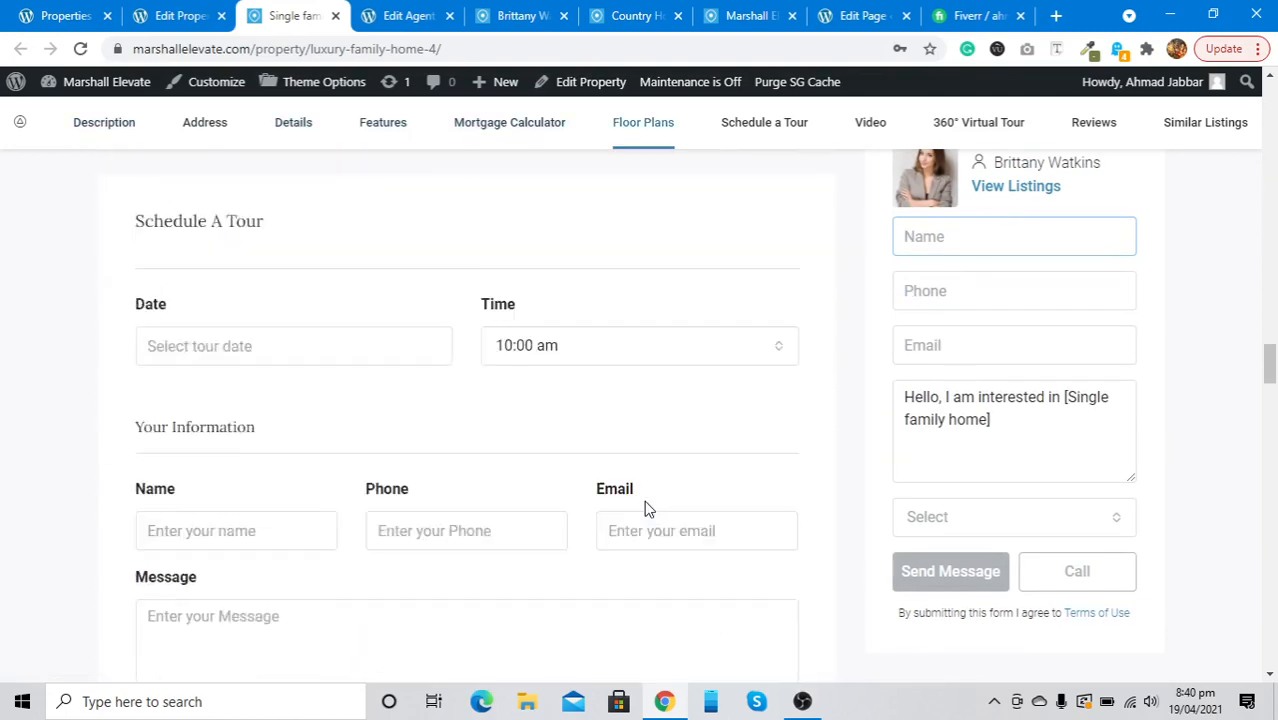
pyautogui.scroll(-2, 644, 509)
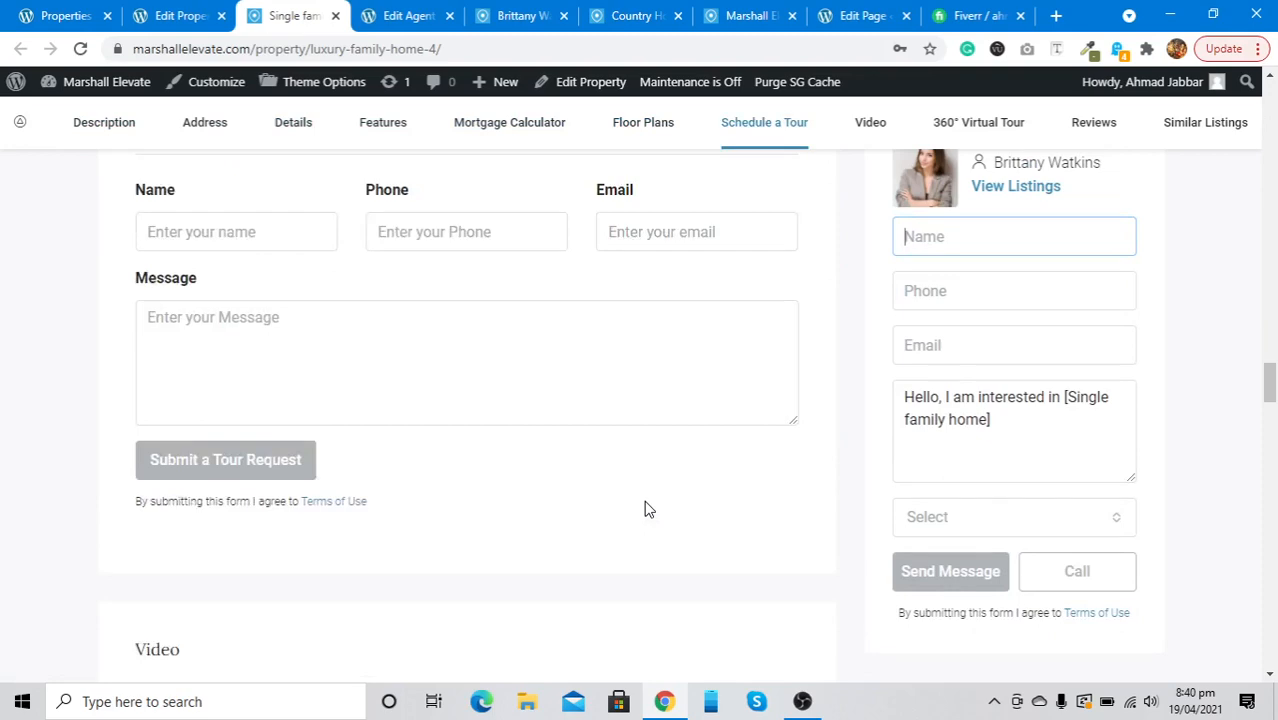
pyautogui.scroll(-8, 644, 509)
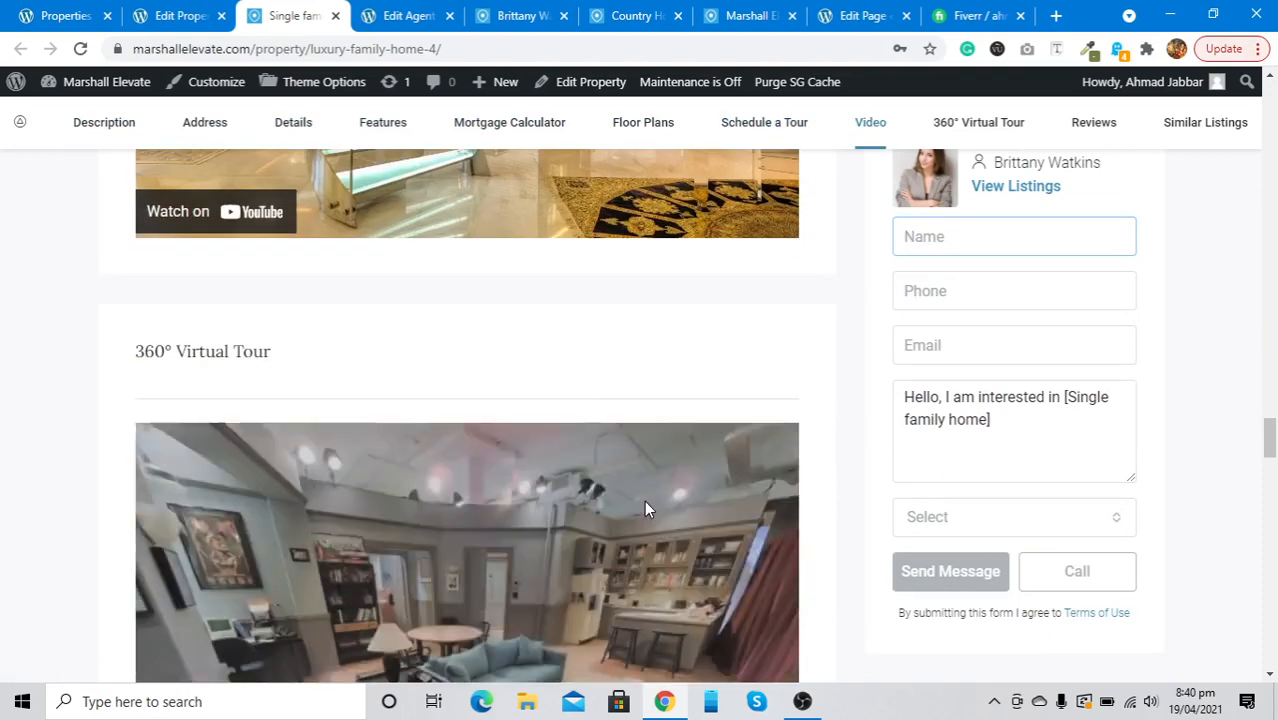
pyautogui.scroll(15, 646, 336)
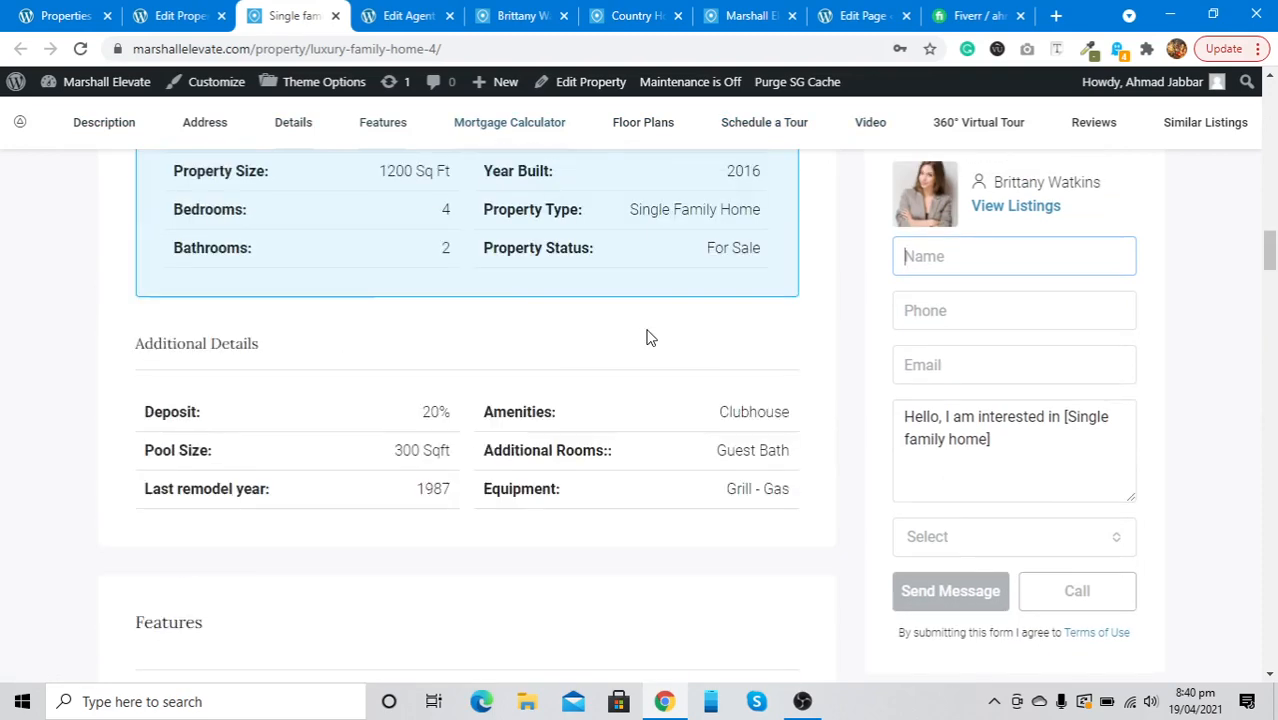
pyautogui.scroll(10, 648, 336)
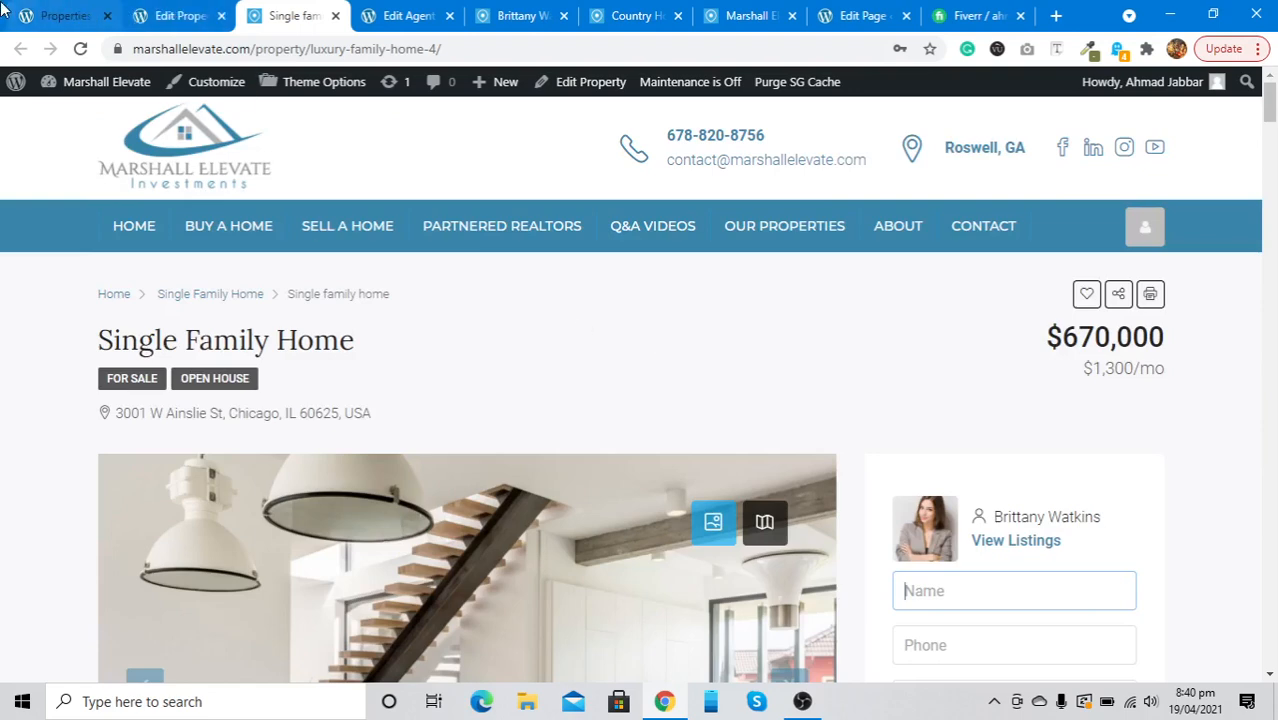
# Step: Open the Single family home property from the Properties list for editing in a new browser tab
pyautogui.click(55, 15)
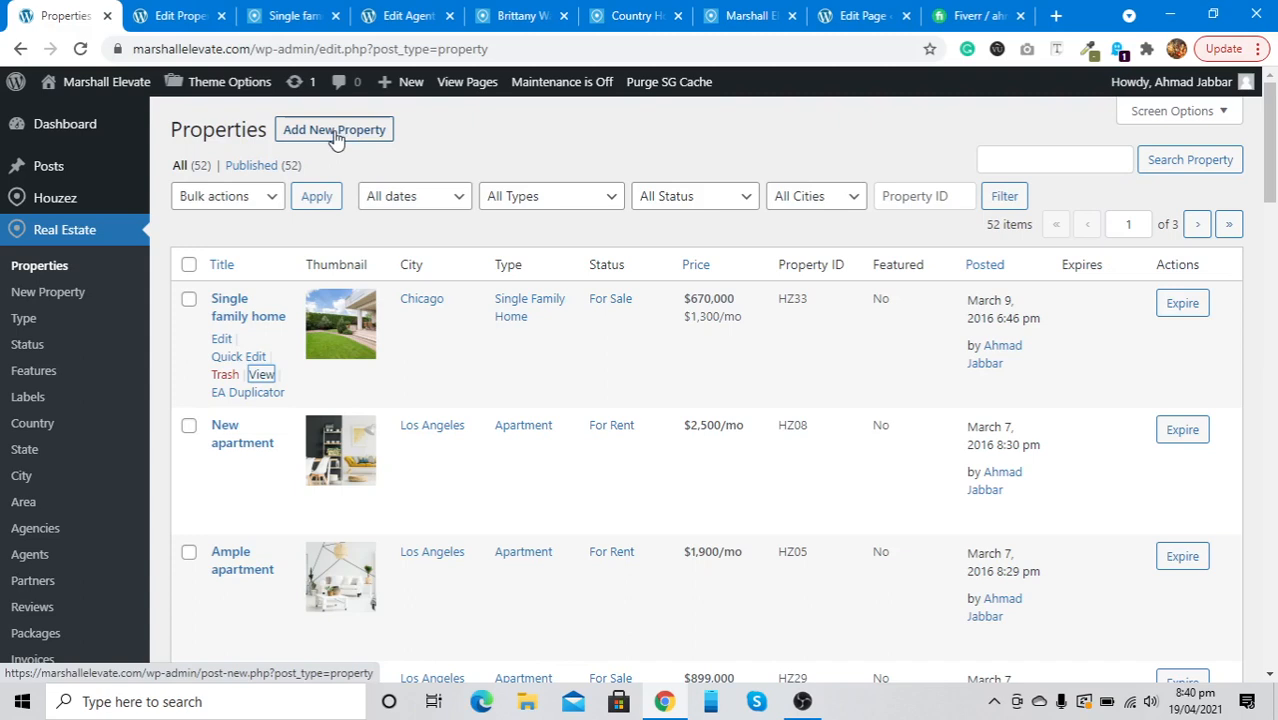
pyautogui.rightClick(224, 341)
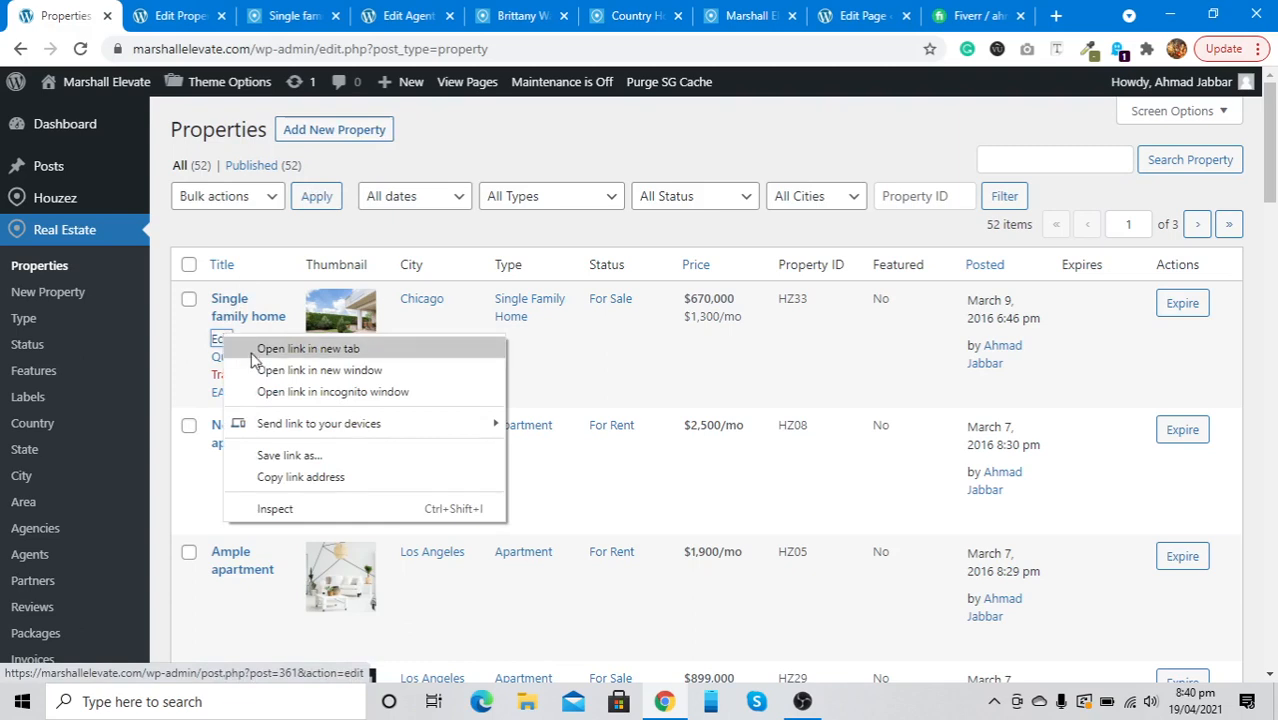
pyautogui.click(253, 355)
pyautogui.scroll(-2, 228, 293)
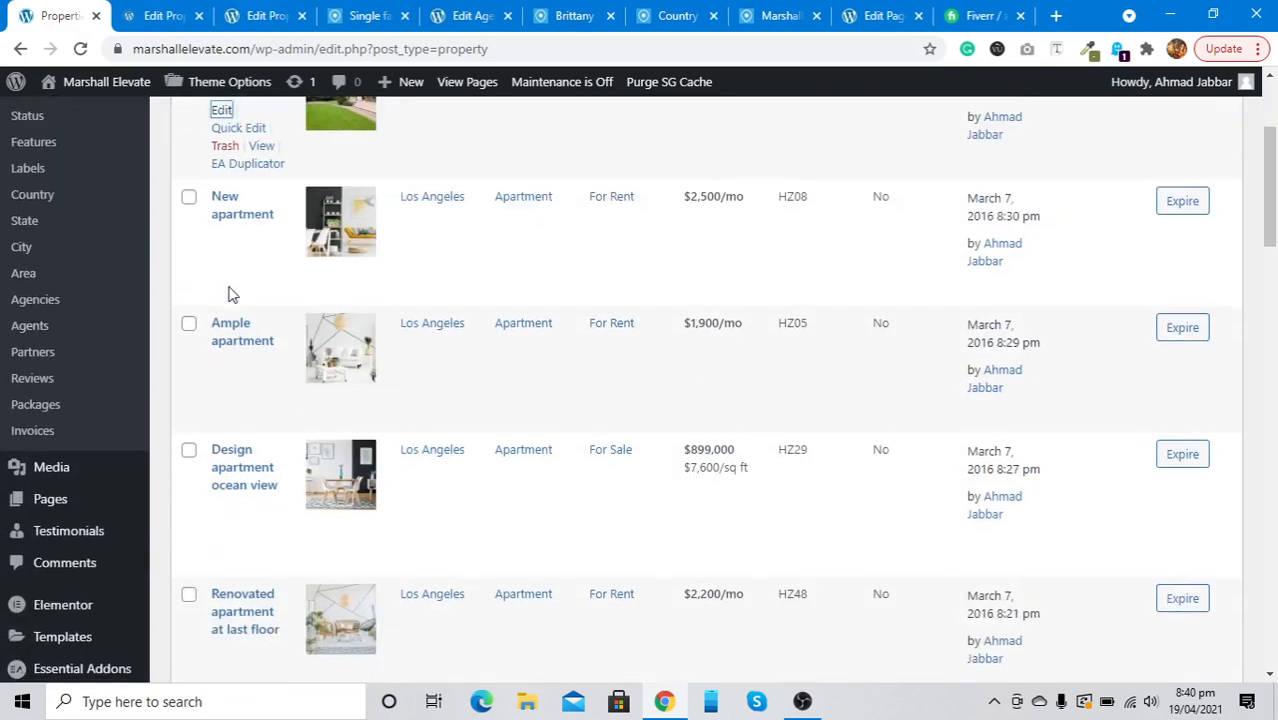
pyautogui.moveTo(228, 293)
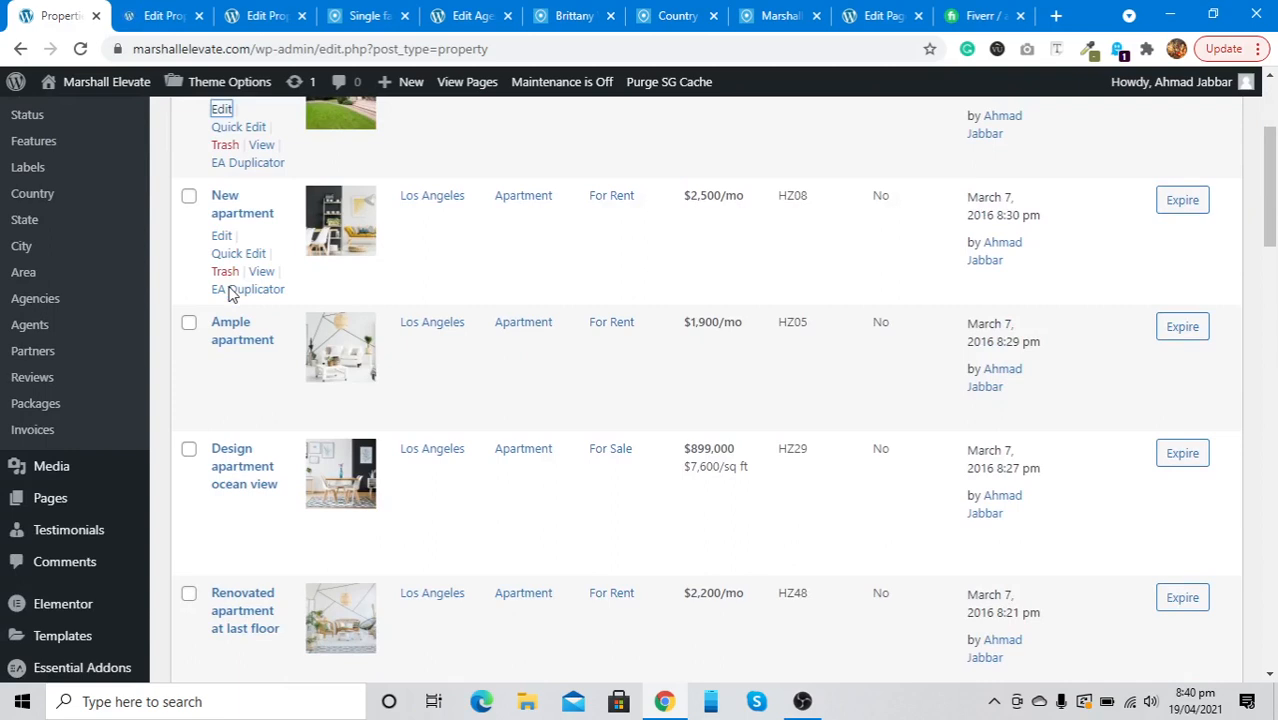
pyautogui.click(163, 12)
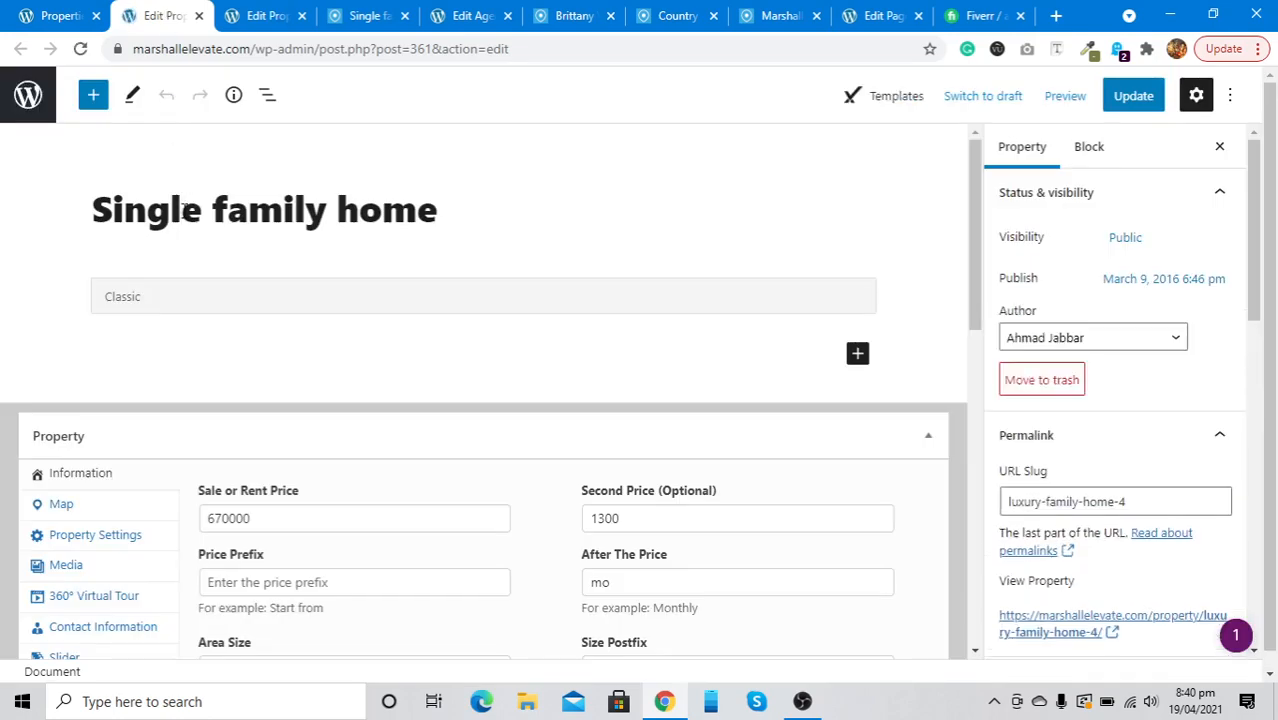
# Step: Clear the Second Price and After The Price values in the Single family home's property information
pyautogui.scroll(-1, 184, 206)
pyautogui.click(164, 262)
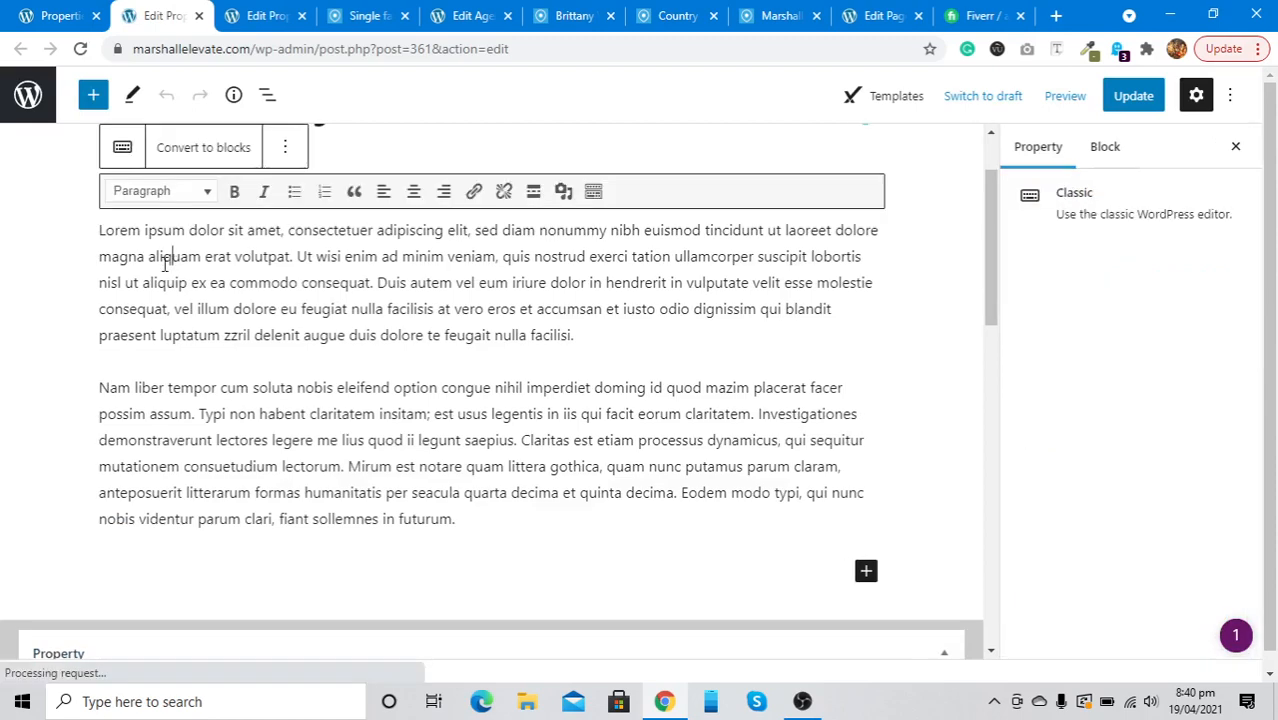
pyautogui.scroll(-3, 164, 262)
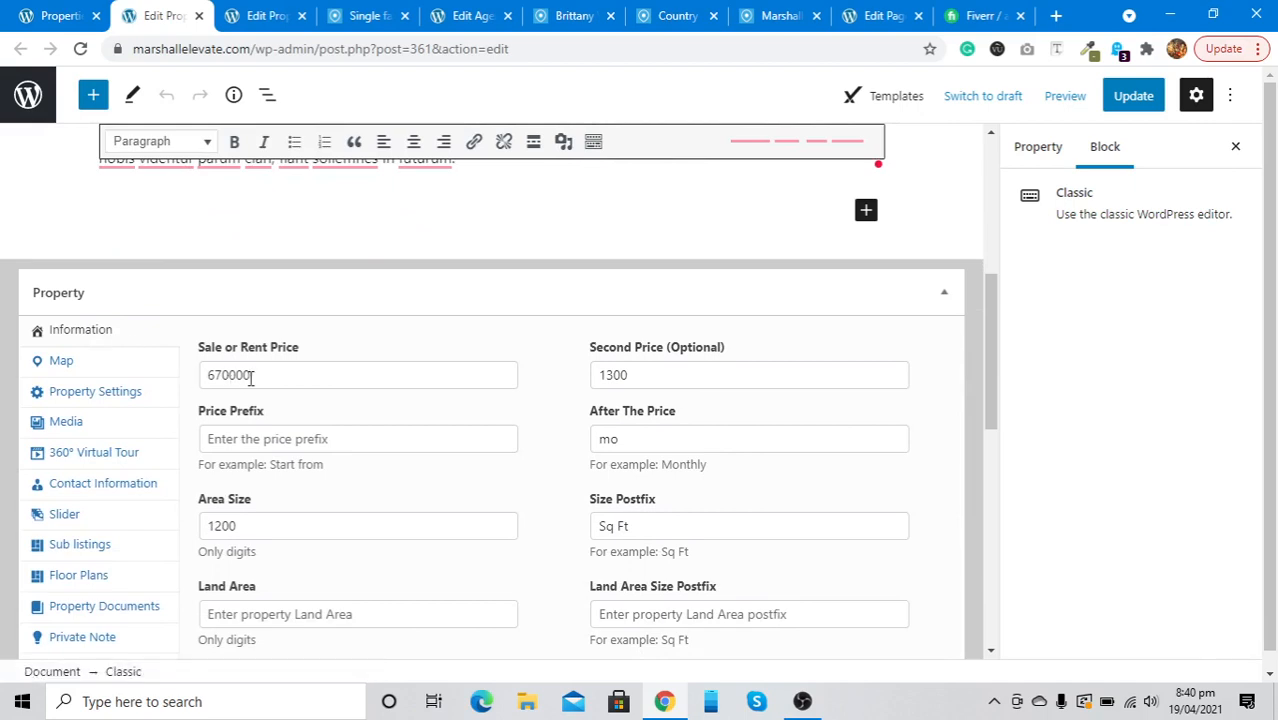
pyautogui.doubleClick(614, 376)
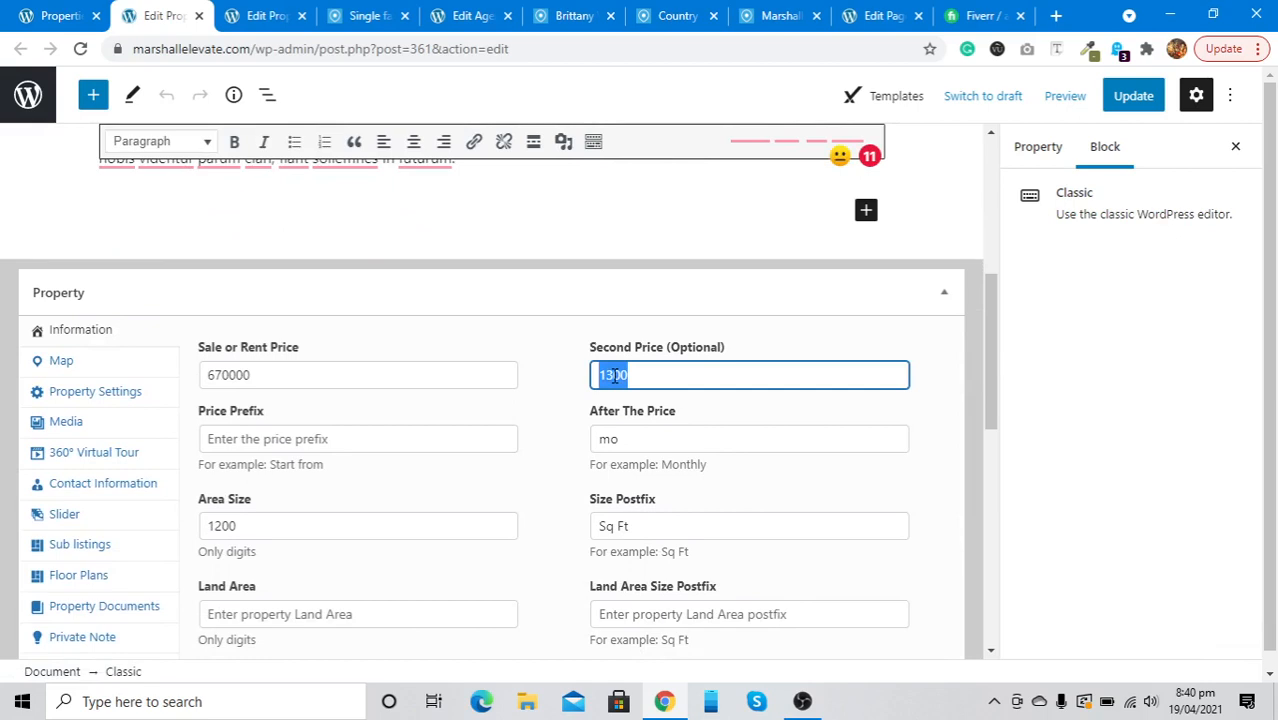
pyautogui.press('BackSpace')
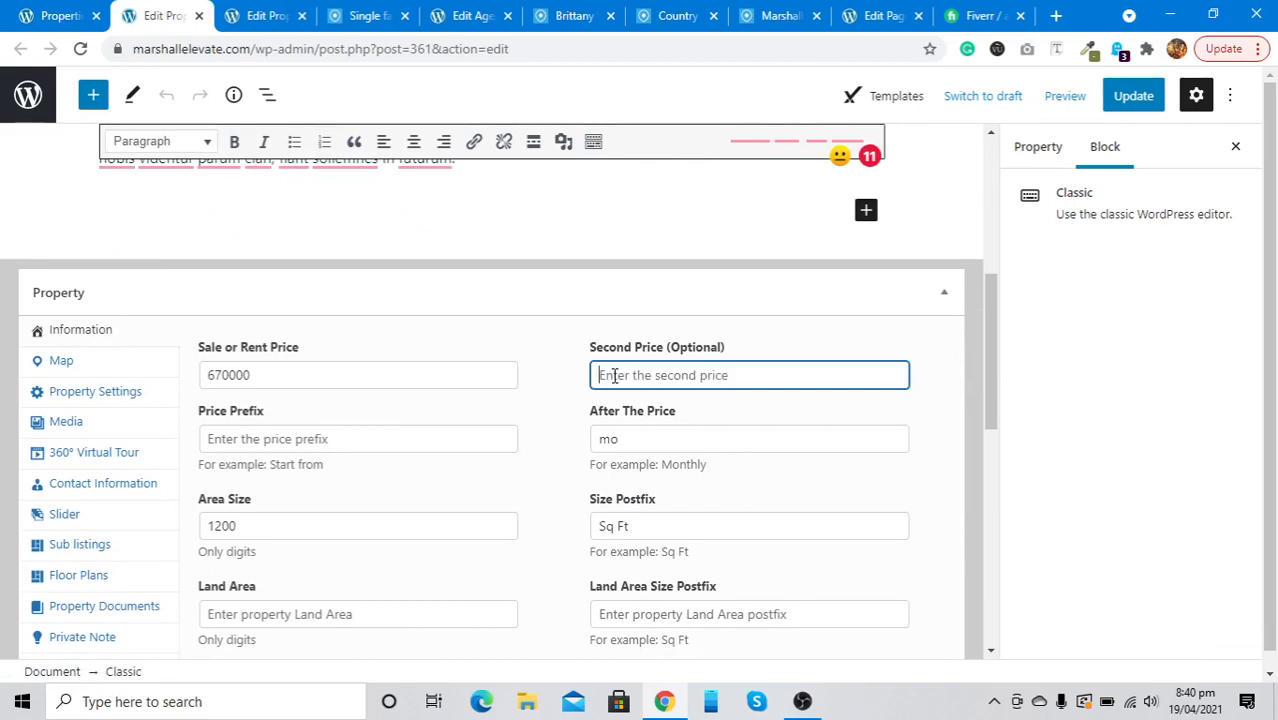
pyautogui.click(634, 445)
pyautogui.press('BackSpace')
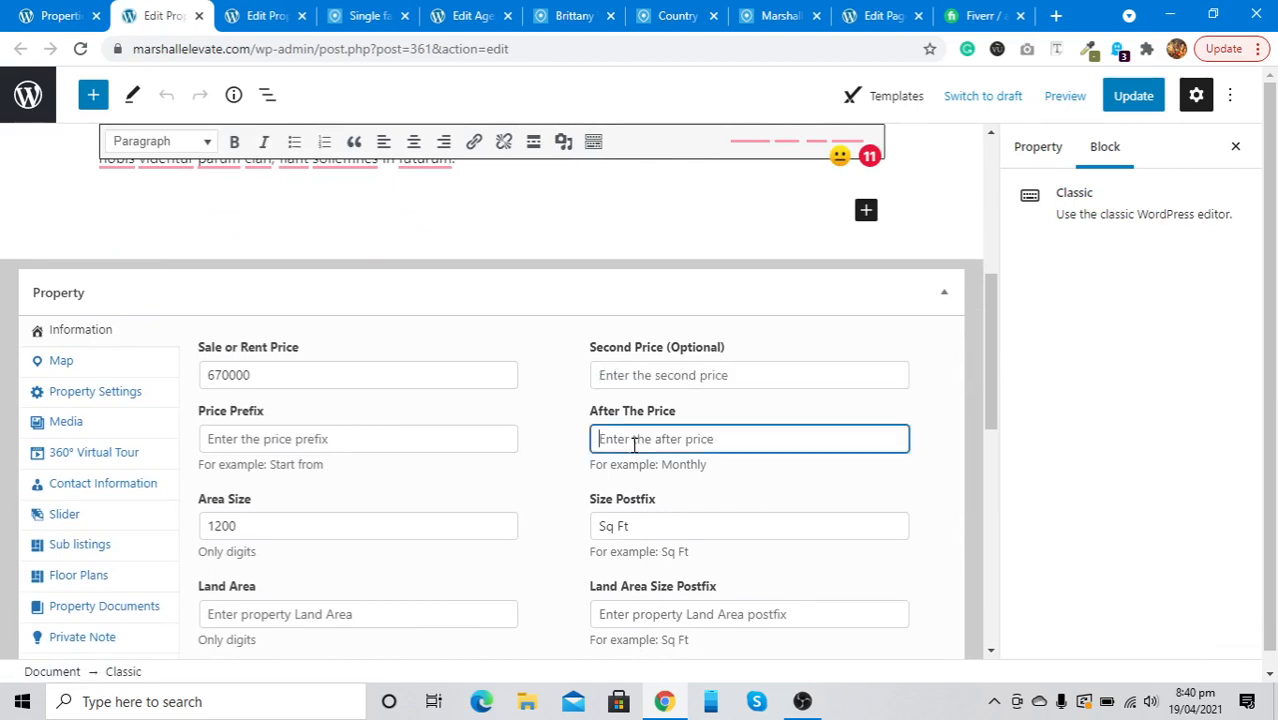
# Step: Review the area, bedroom, bathroom, garage, year built and property ID fields of the Single family home, and open its map settings
pyautogui.scroll(-2, 634, 445)
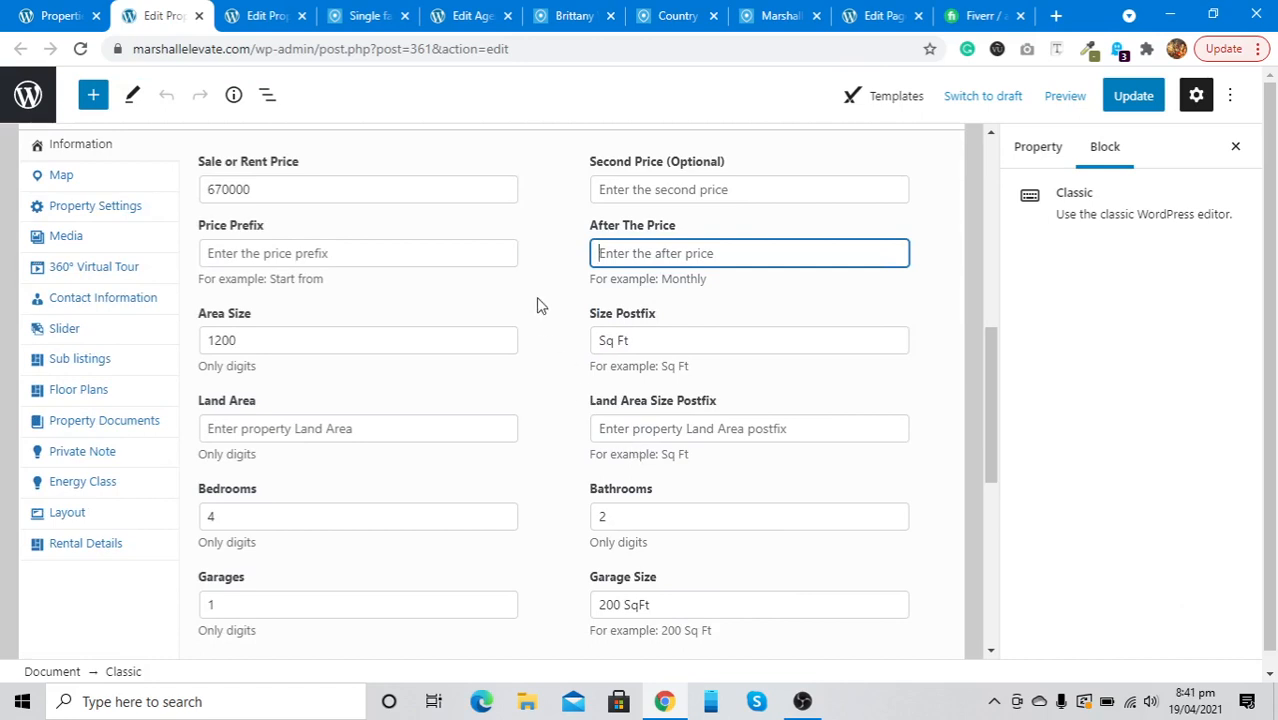
pyautogui.click(287, 340)
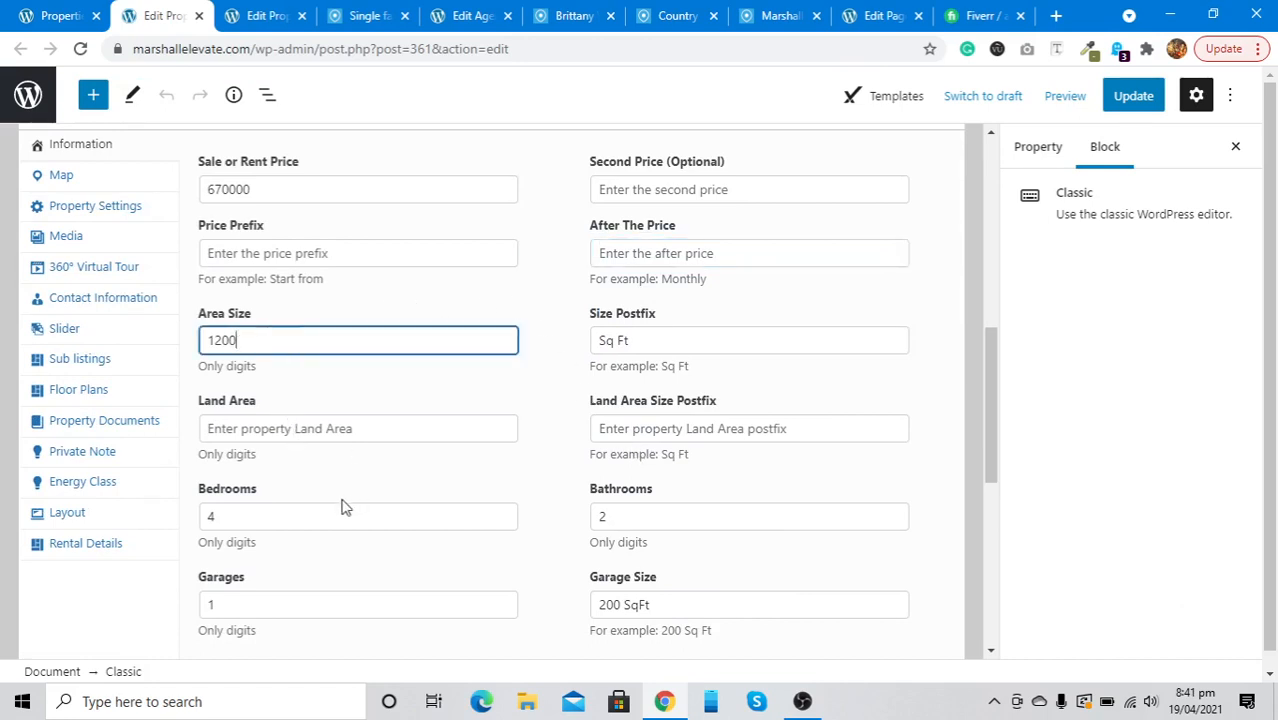
pyautogui.scroll(-2, 342, 505)
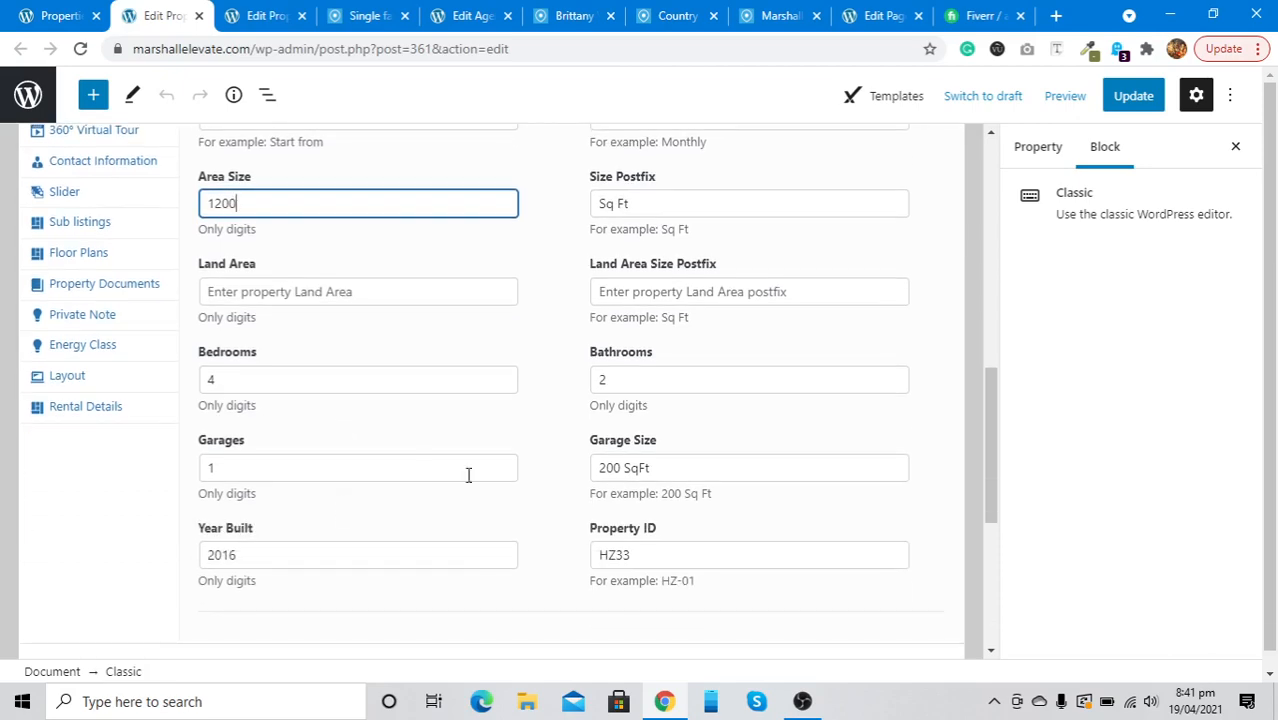
pyautogui.scroll(-3, 341, 460)
pyautogui.scroll(6, 340, 462)
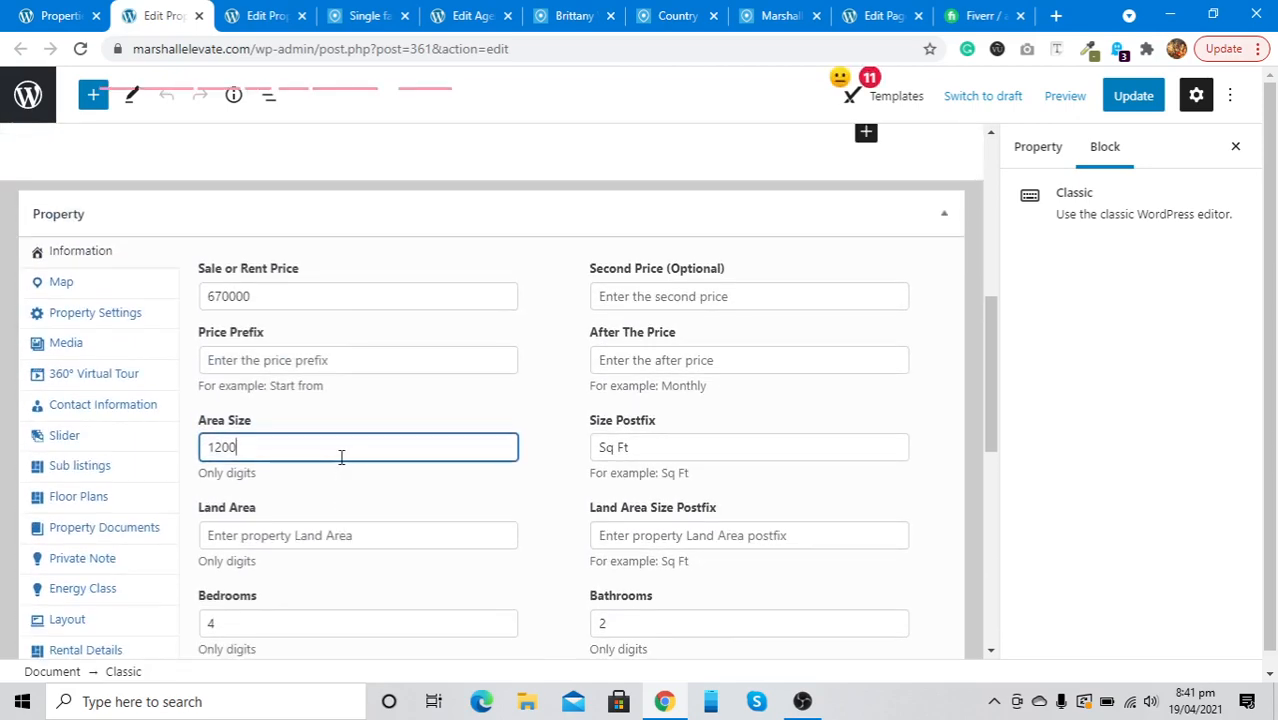
pyautogui.click(88, 290)
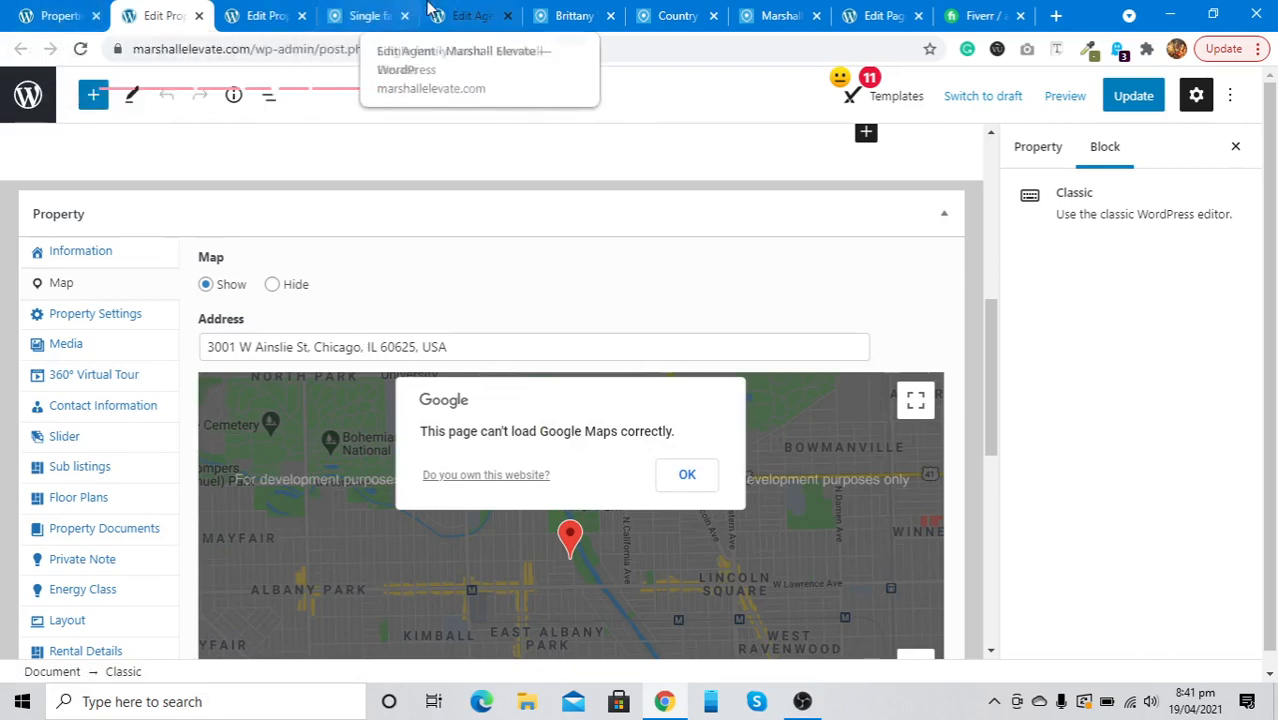
# Step: Set the site's Map System to Open Street Map in the theme options' Map Settings and save the changes
pyautogui.click(366, 16)
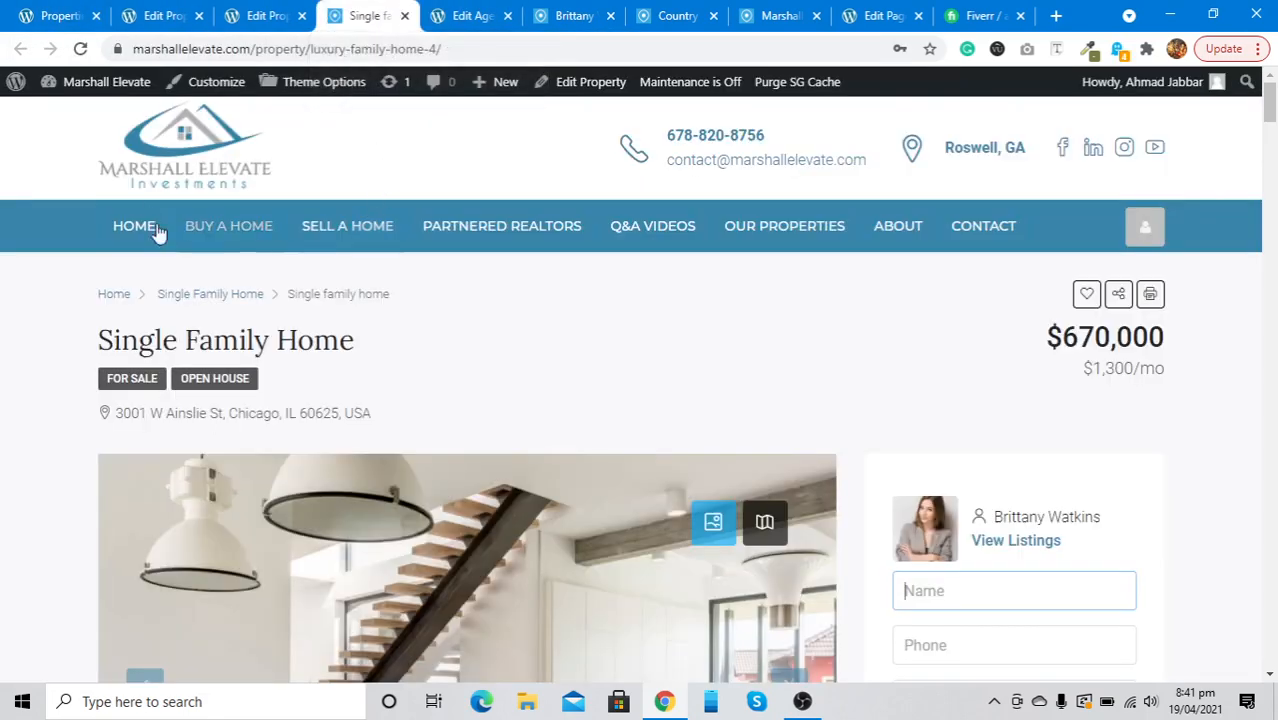
pyautogui.click(307, 97)
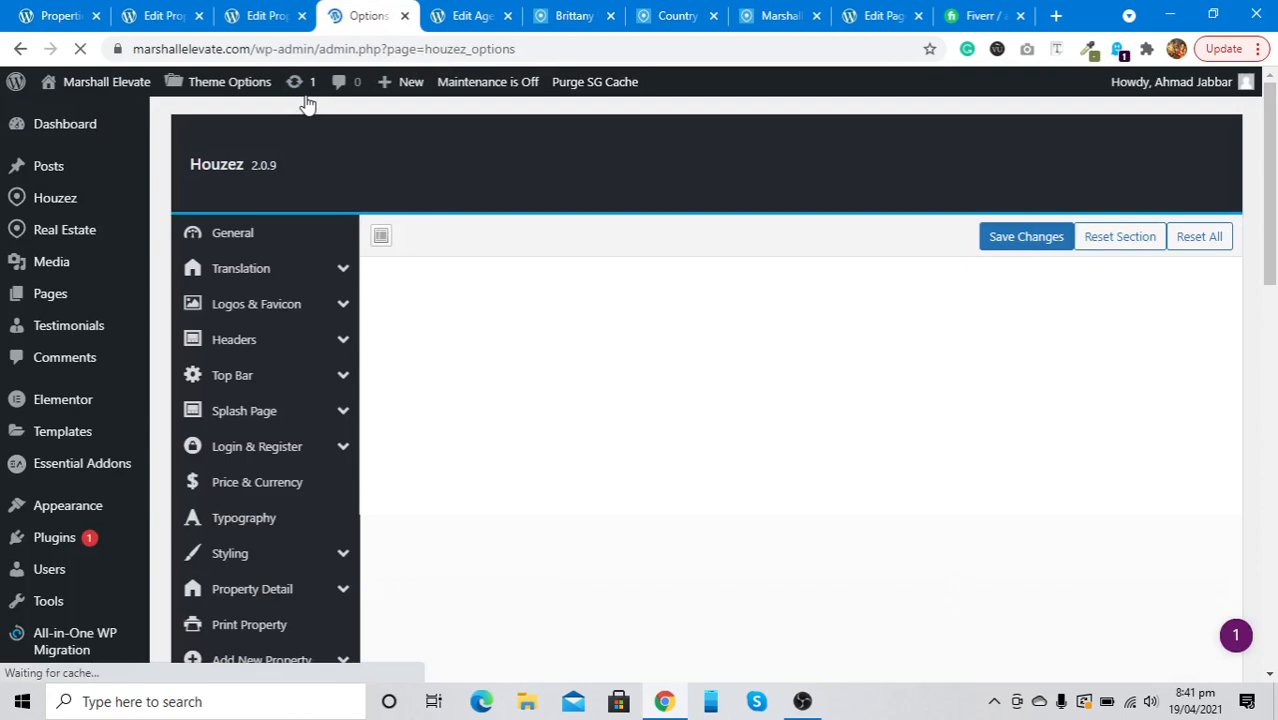
pyautogui.scroll(-5, 285, 403)
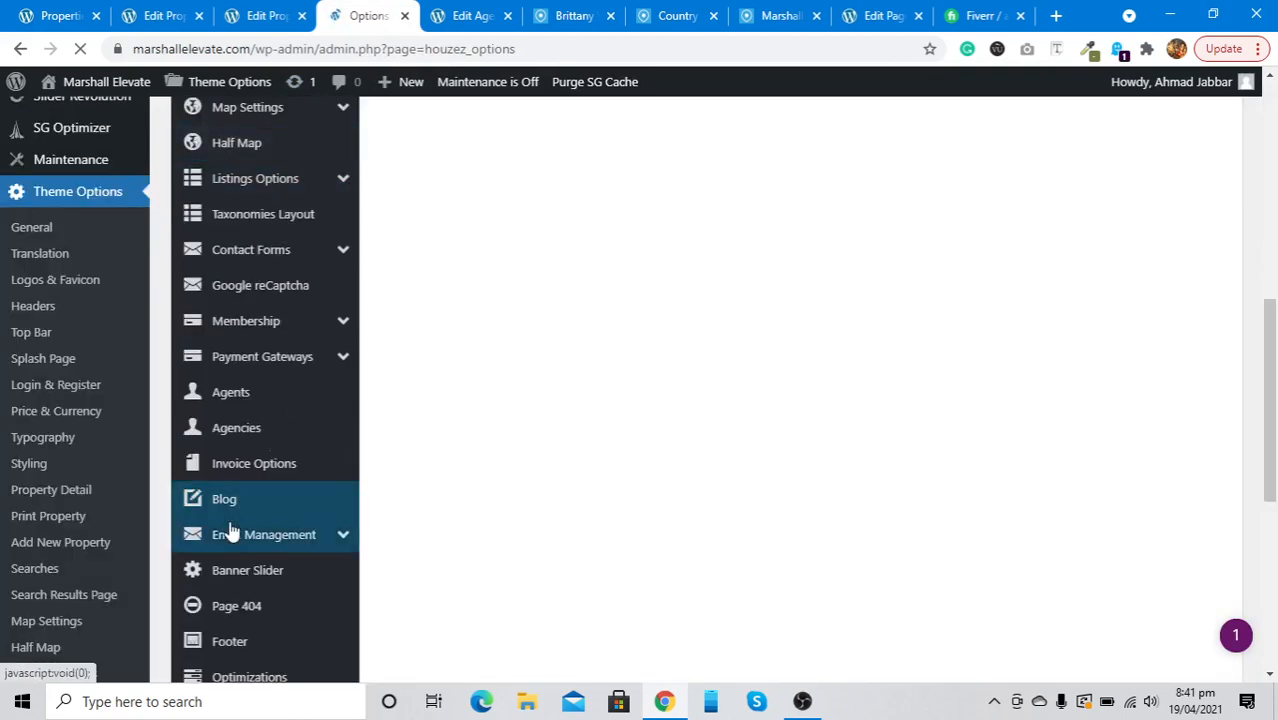
pyautogui.click(277, 529)
pyautogui.click(232, 531)
pyautogui.click(229, 531)
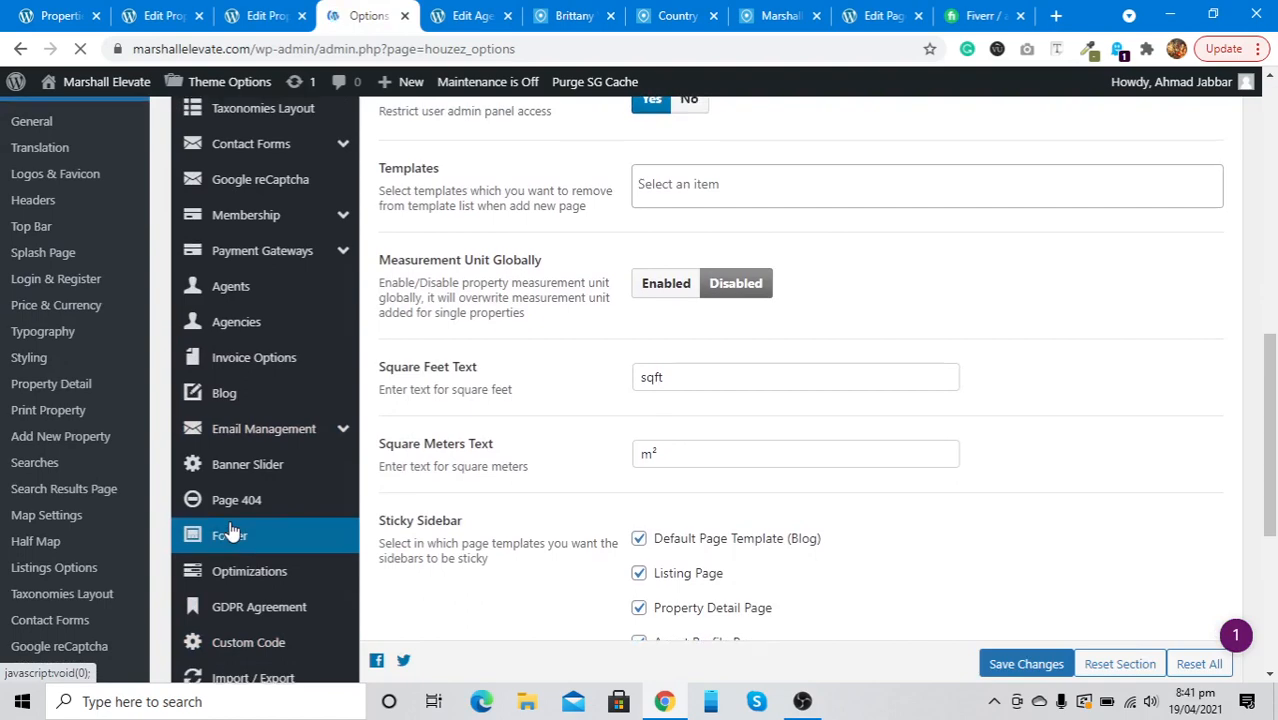
pyautogui.scroll(2, 229, 535)
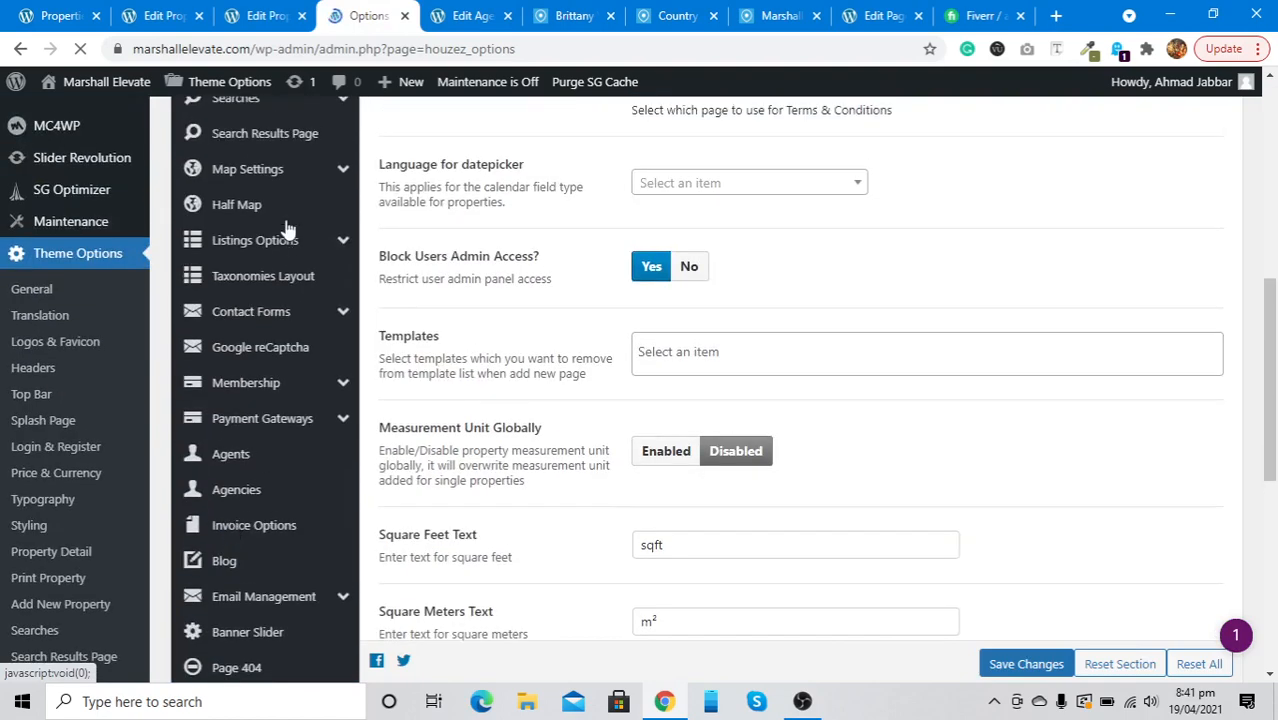
pyautogui.click(278, 176)
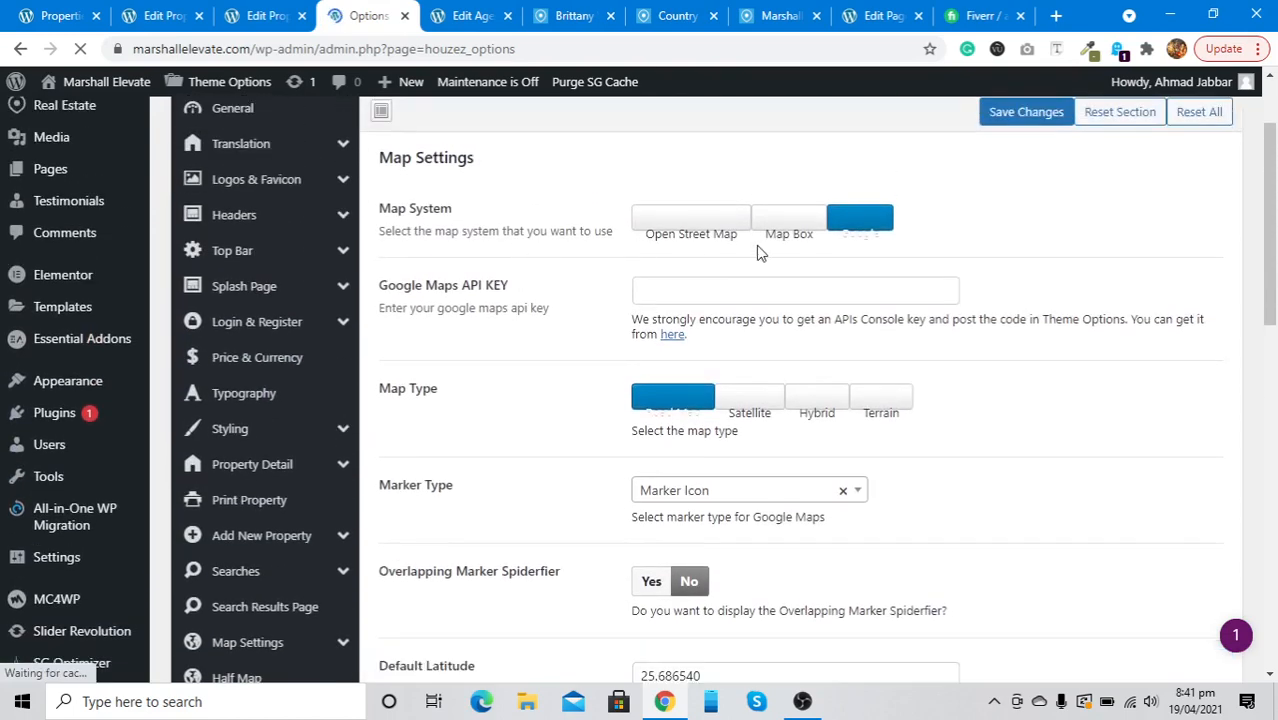
pyautogui.click(739, 216)
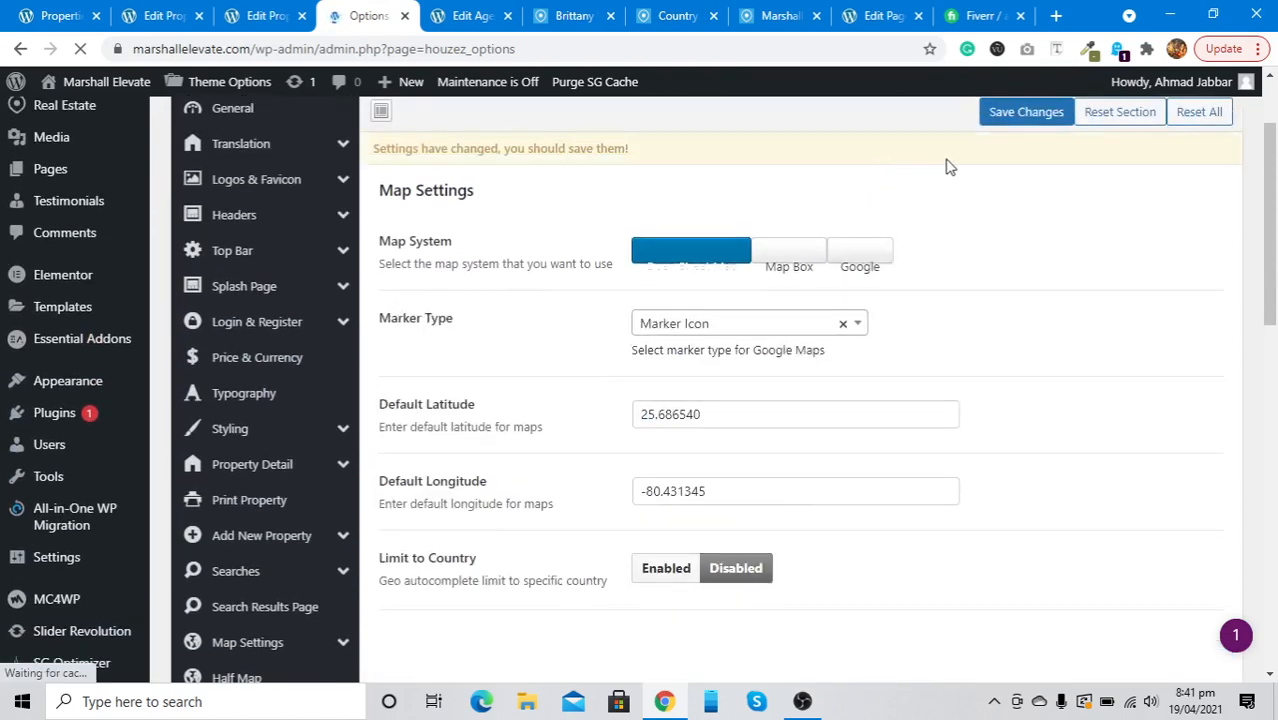
pyautogui.click(1026, 113)
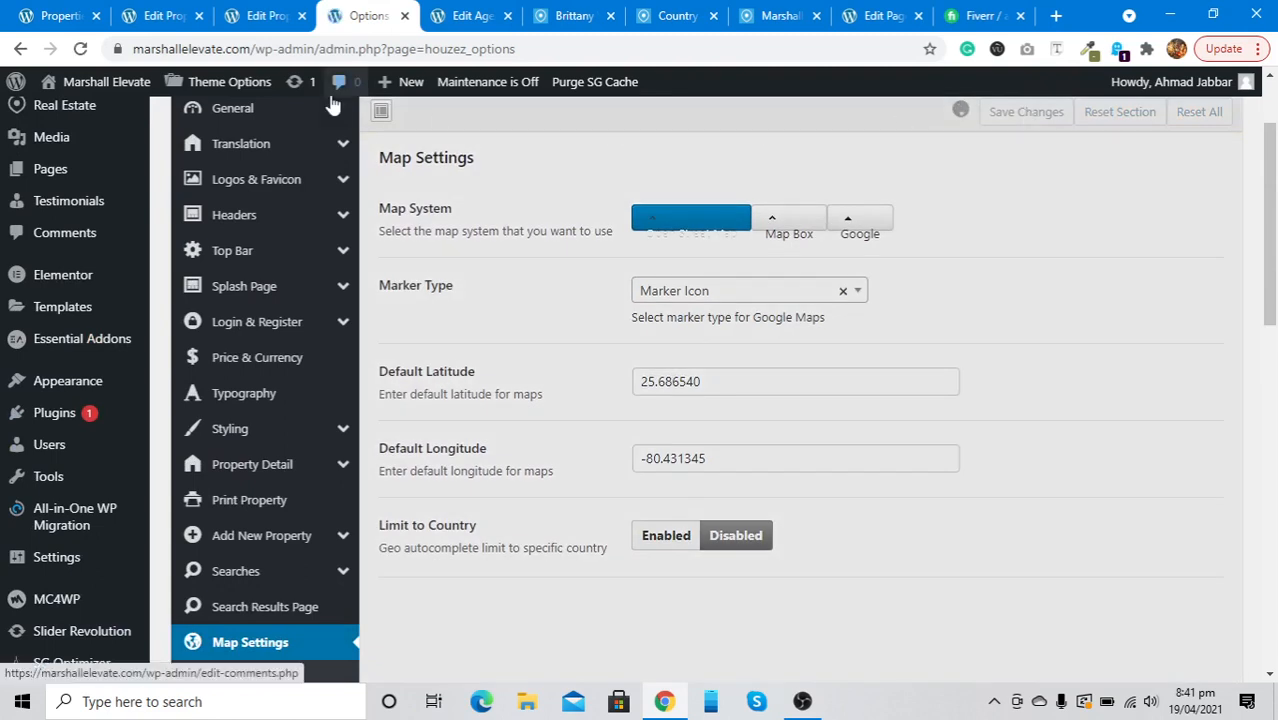
# Step: Close the duplicate Single family home editor tab and reload the remaining property editor
pyautogui.click(250, 16)
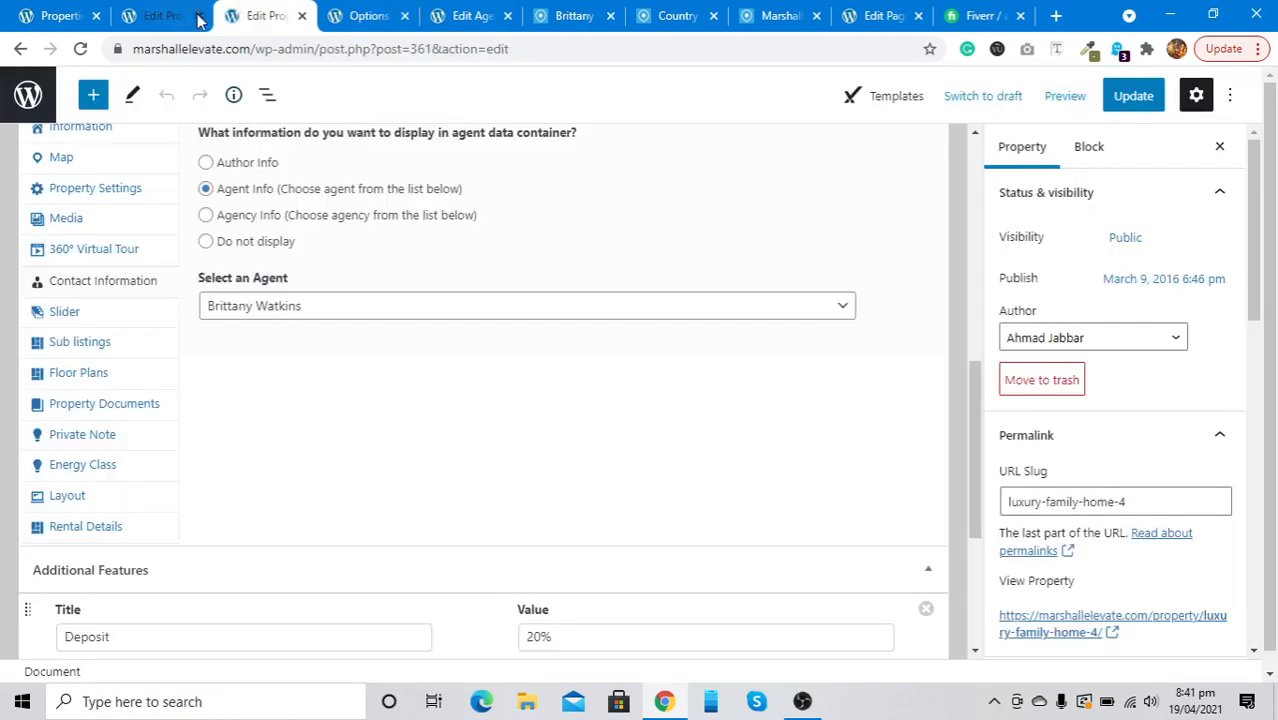
pyautogui.click(301, 17)
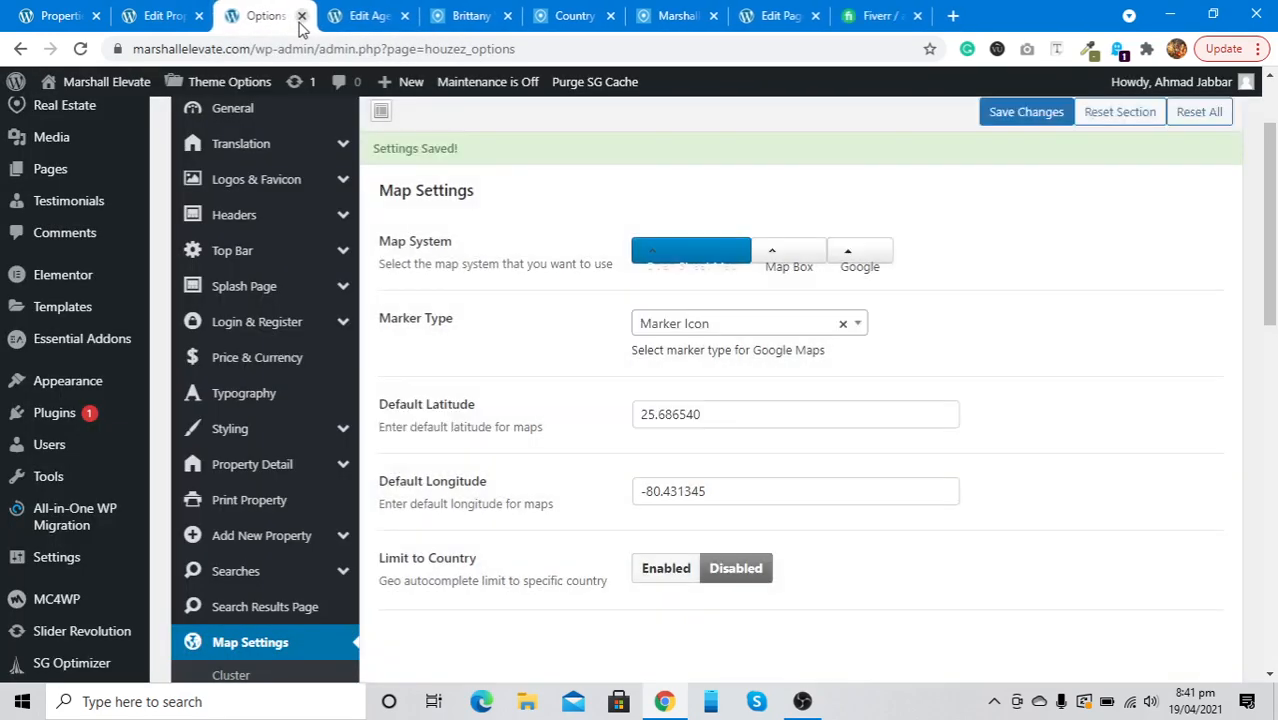
pyautogui.click(170, 16)
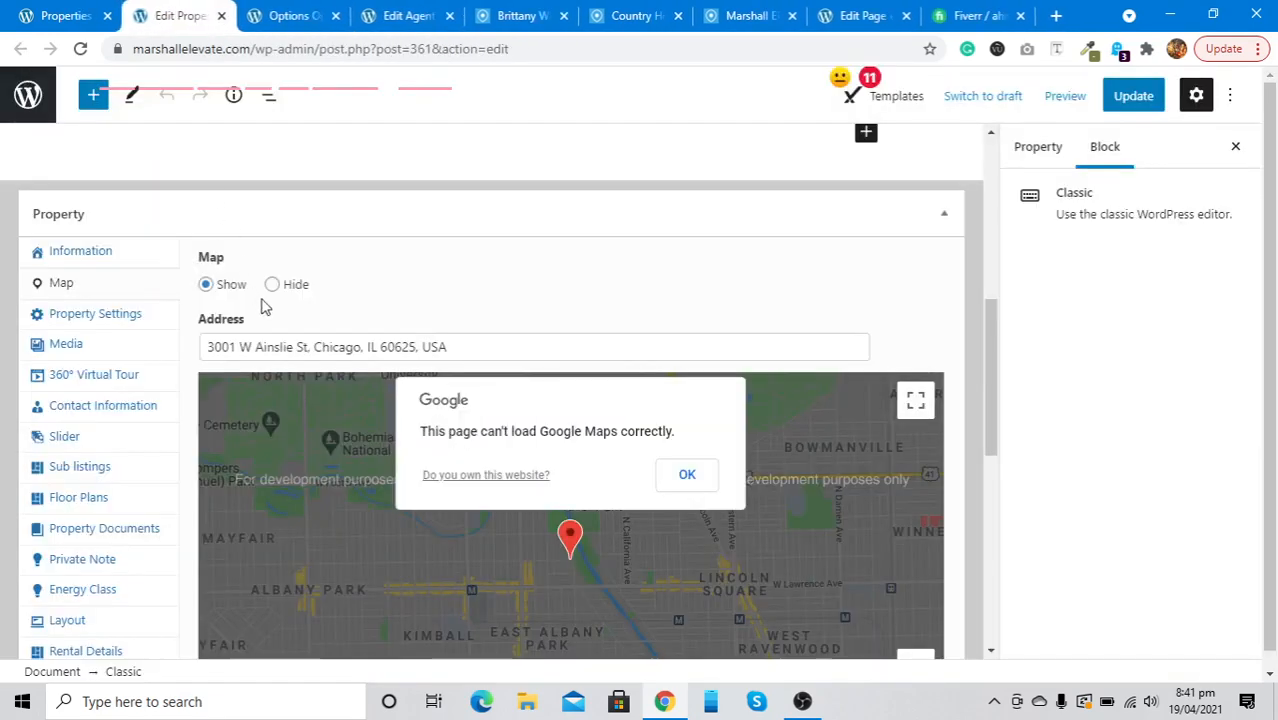
pyautogui.click(80, 50)
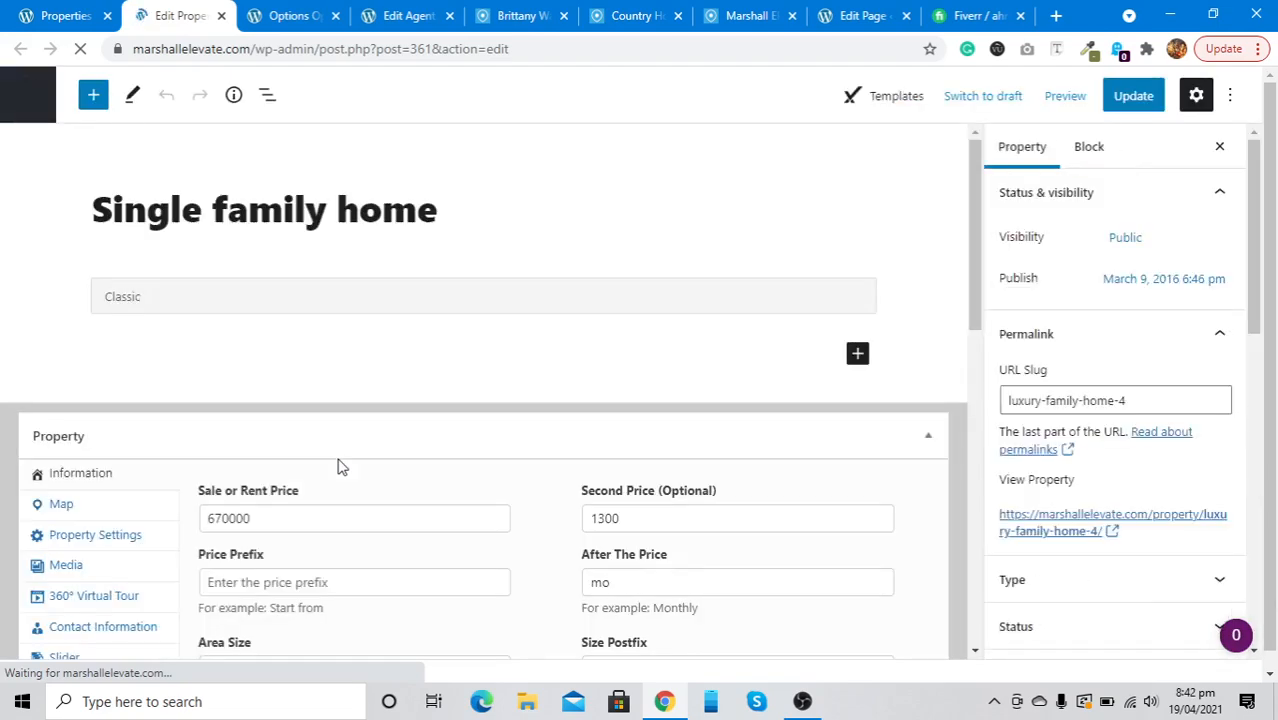
# Step: Open the property's map settings and examine the marked location on the map at different zoom levels
pyautogui.scroll(-4, 338, 466)
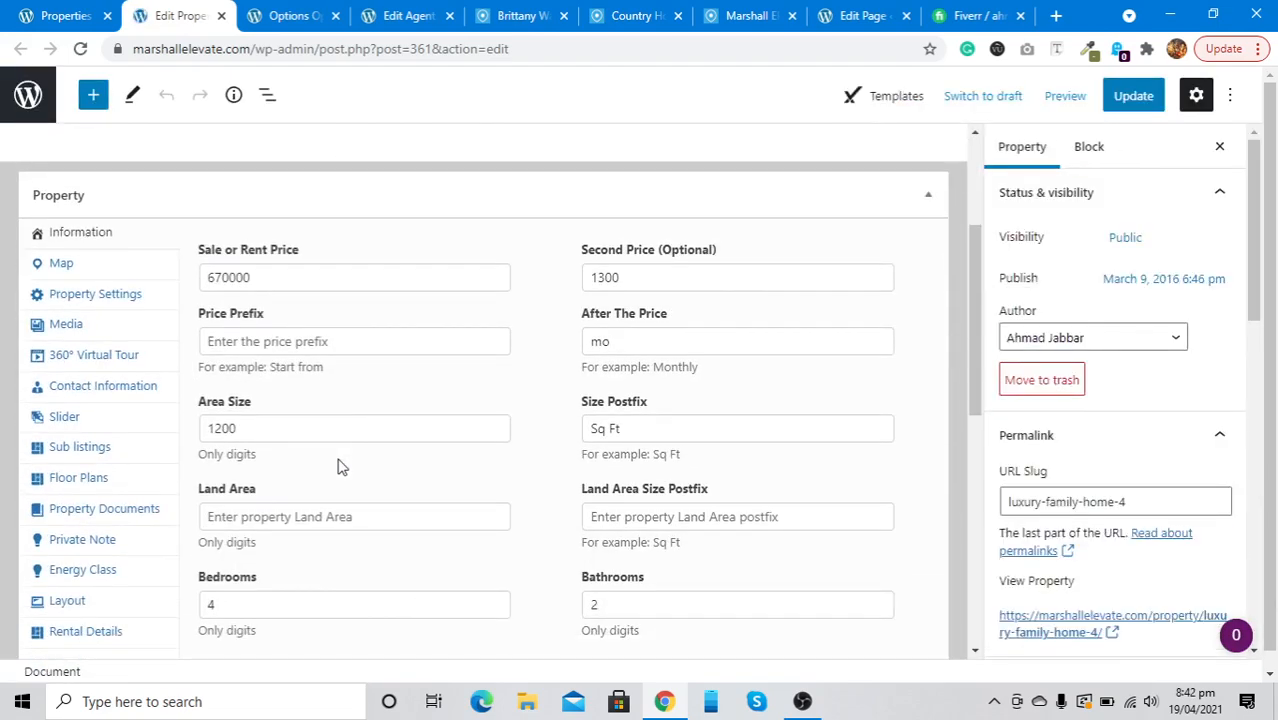
pyautogui.click(131, 296)
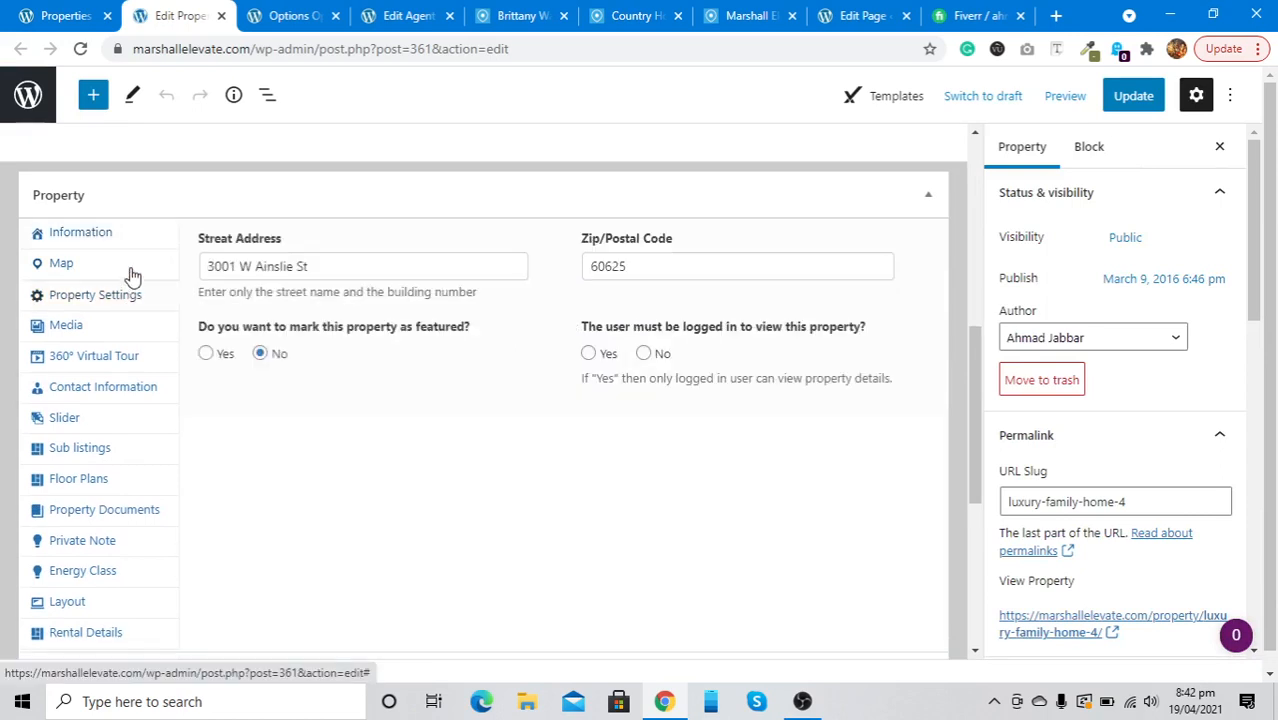
pyautogui.click(133, 274)
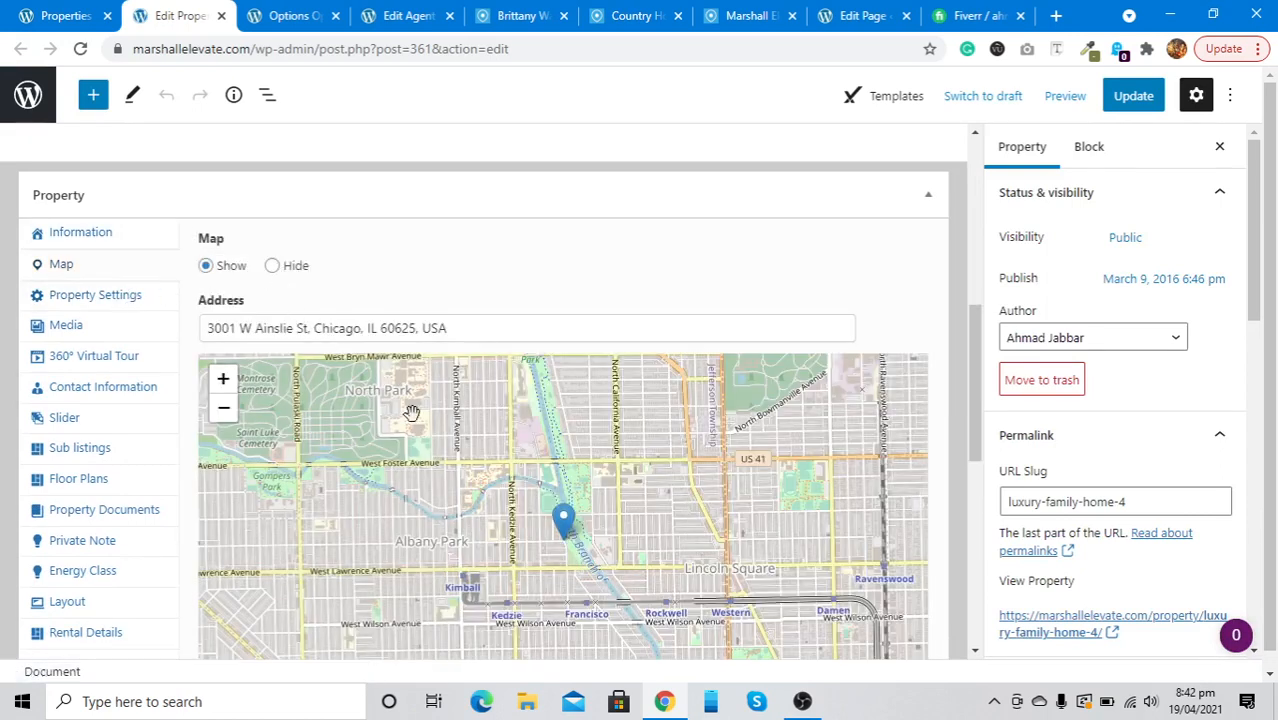
pyautogui.scroll(-2, 385, 479)
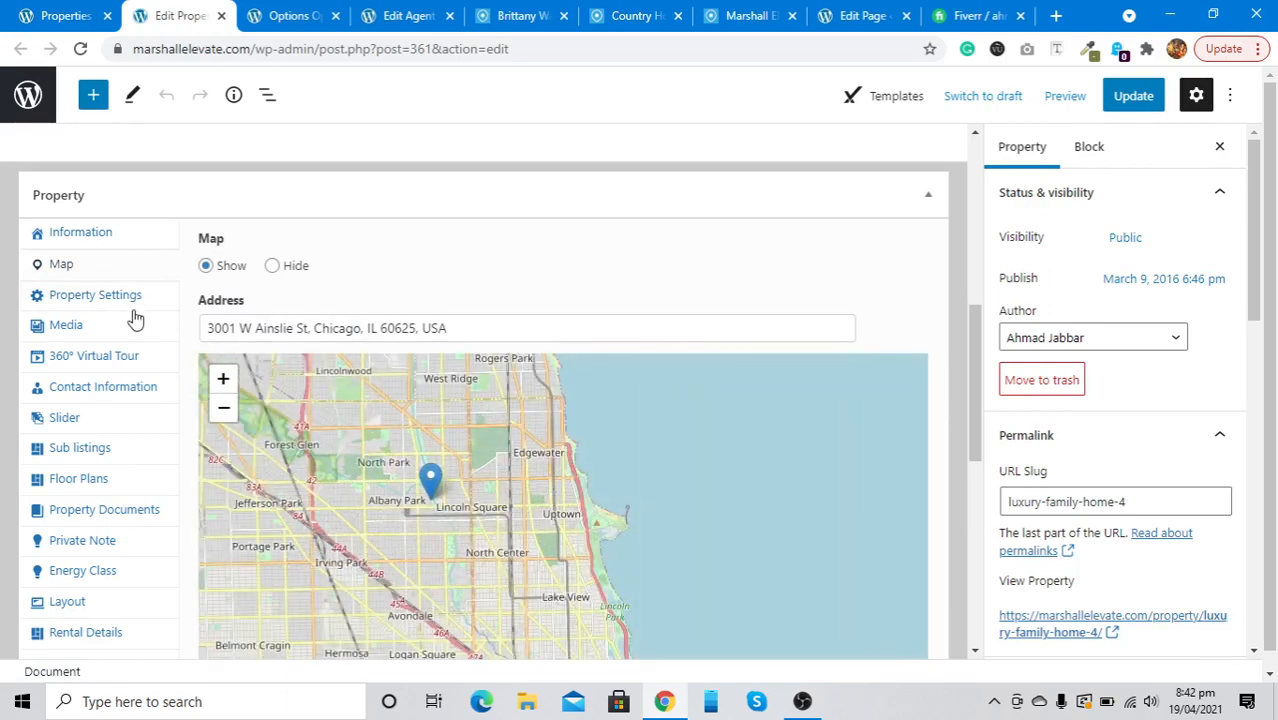
pyautogui.scroll(-1, 394, 502)
pyautogui.scroll(1, 389, 501)
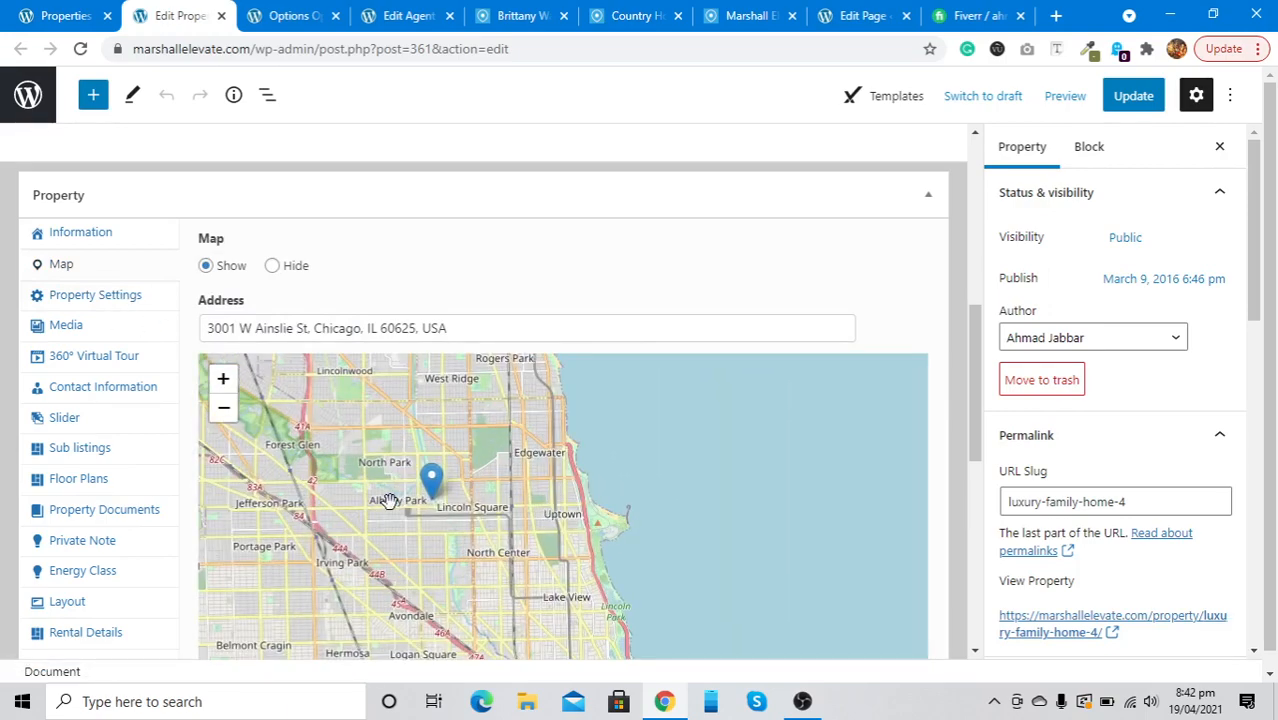
pyautogui.scroll(1, 389, 501)
pyautogui.scroll(1, 389, 501)
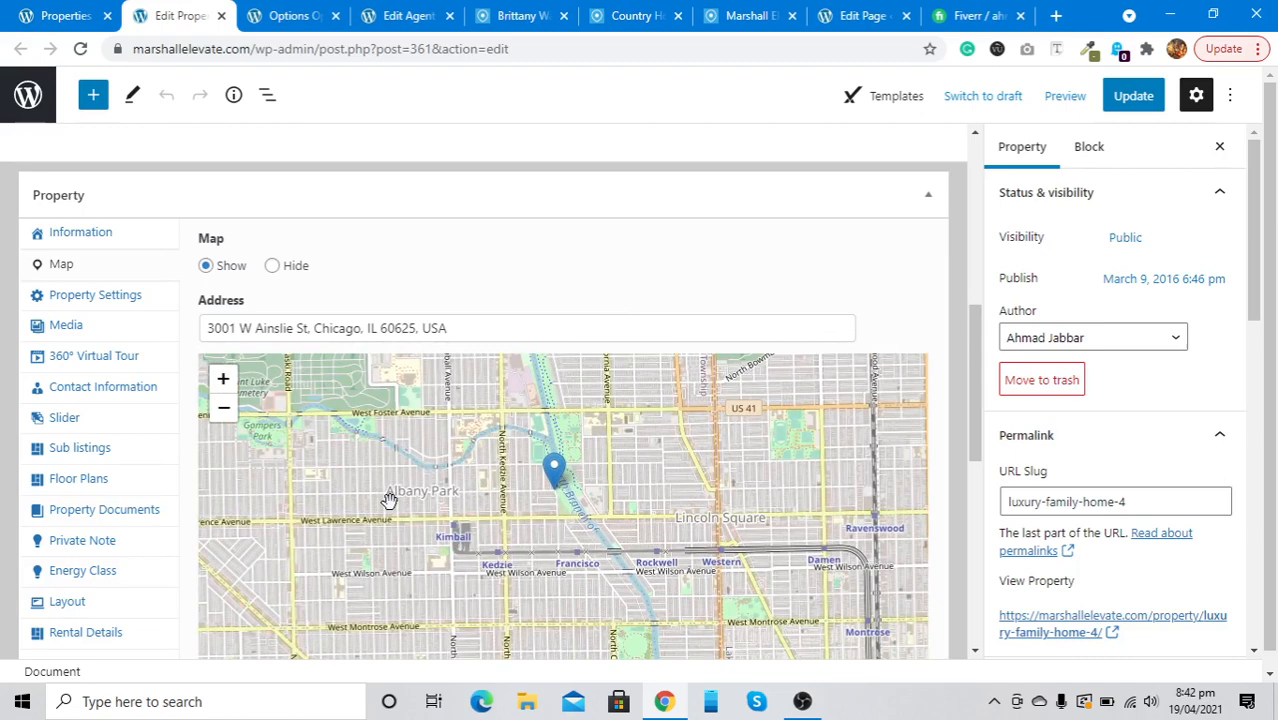
# Step: Review the property's media settings, including the uploaded photo gallery and the Video URL
pyautogui.click(95, 295)
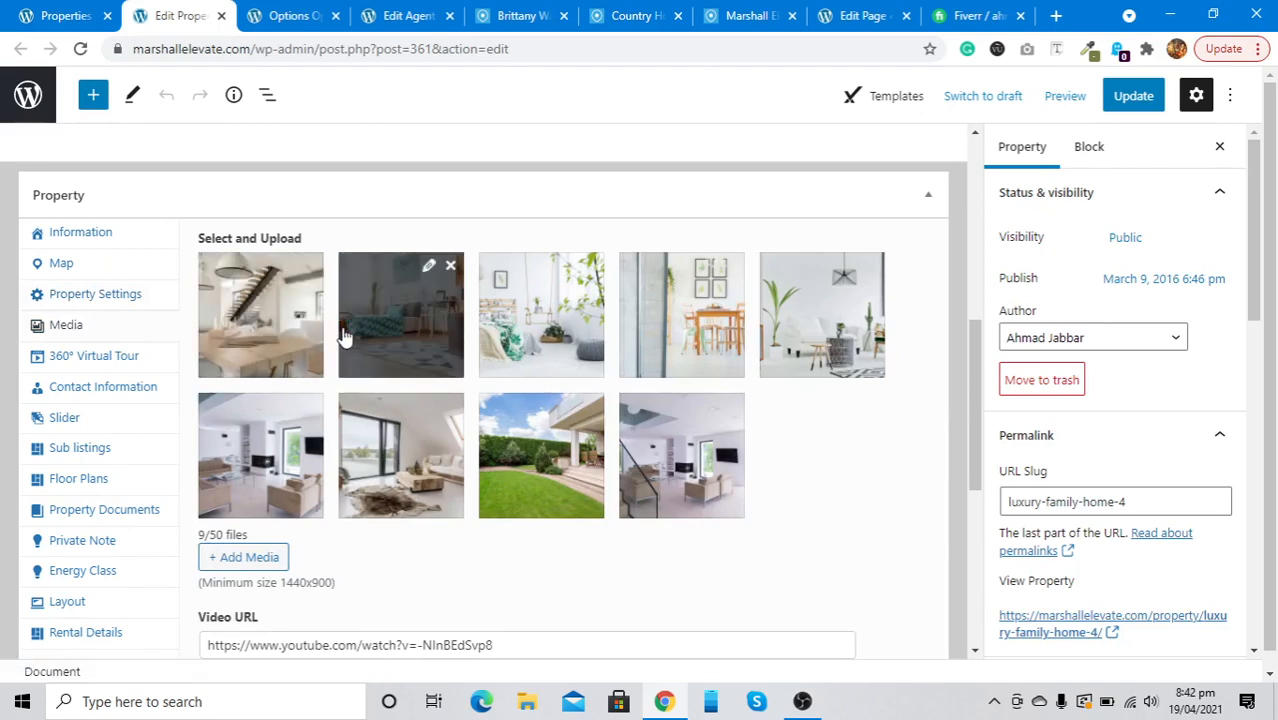
pyautogui.moveTo(277, 355)
pyautogui.scroll(-2, 277, 355)
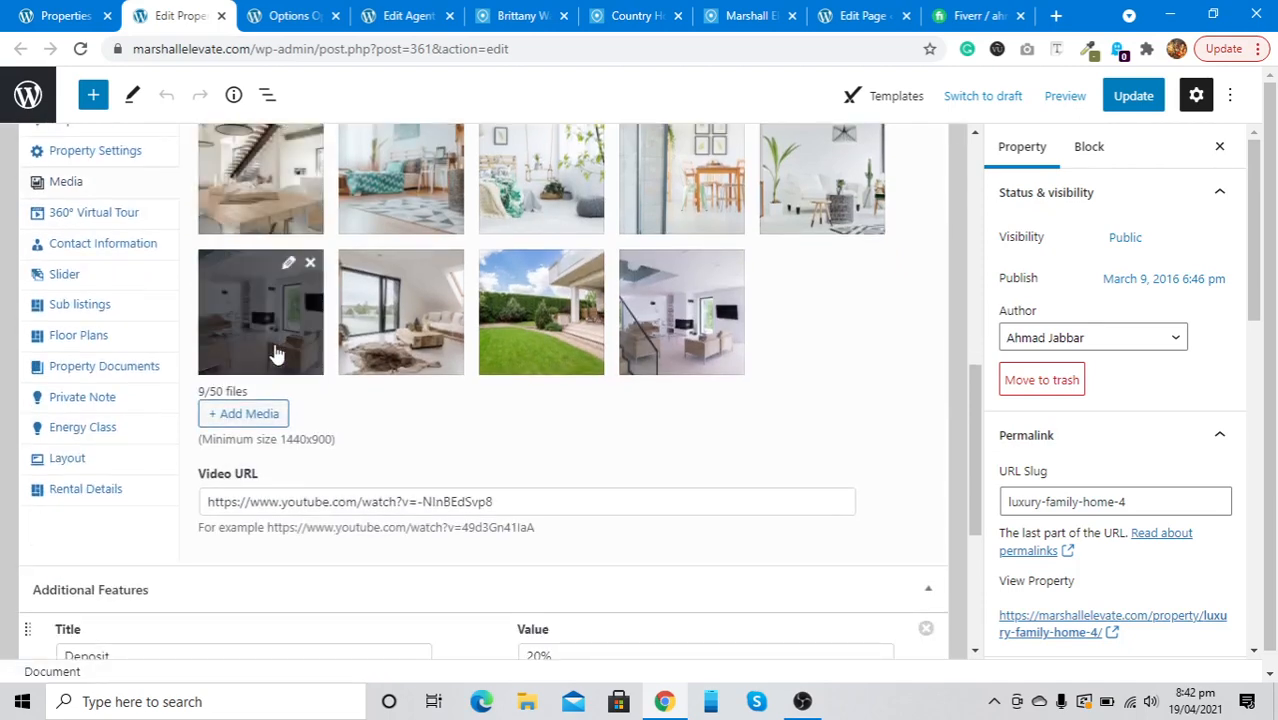
pyautogui.scroll(1, 277, 350)
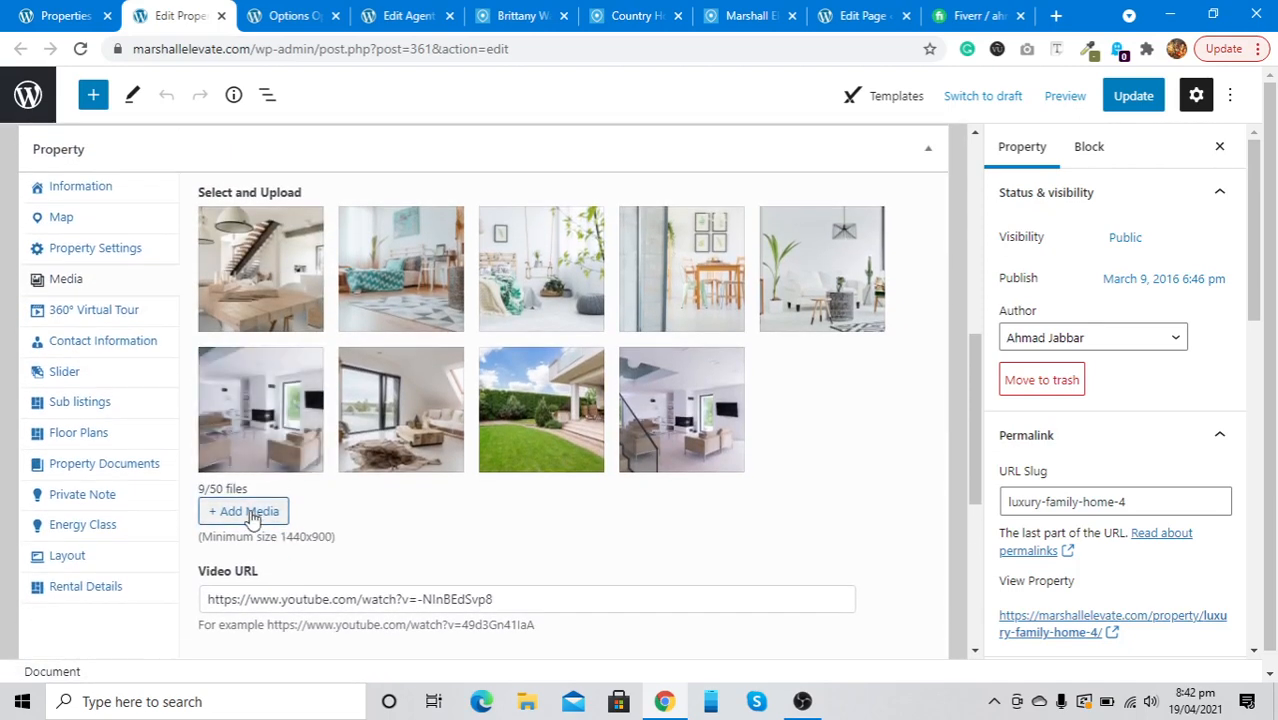
pyautogui.moveTo(253, 298)
pyautogui.moveTo(253, 298)
pyautogui.mouseDown()
pyautogui.moveTo(485, 322)
pyautogui.moveTo(228, 320)
pyautogui.moveTo(250, 316)
pyautogui.mouseUp()
pyautogui.scroll(-2, 237, 595)
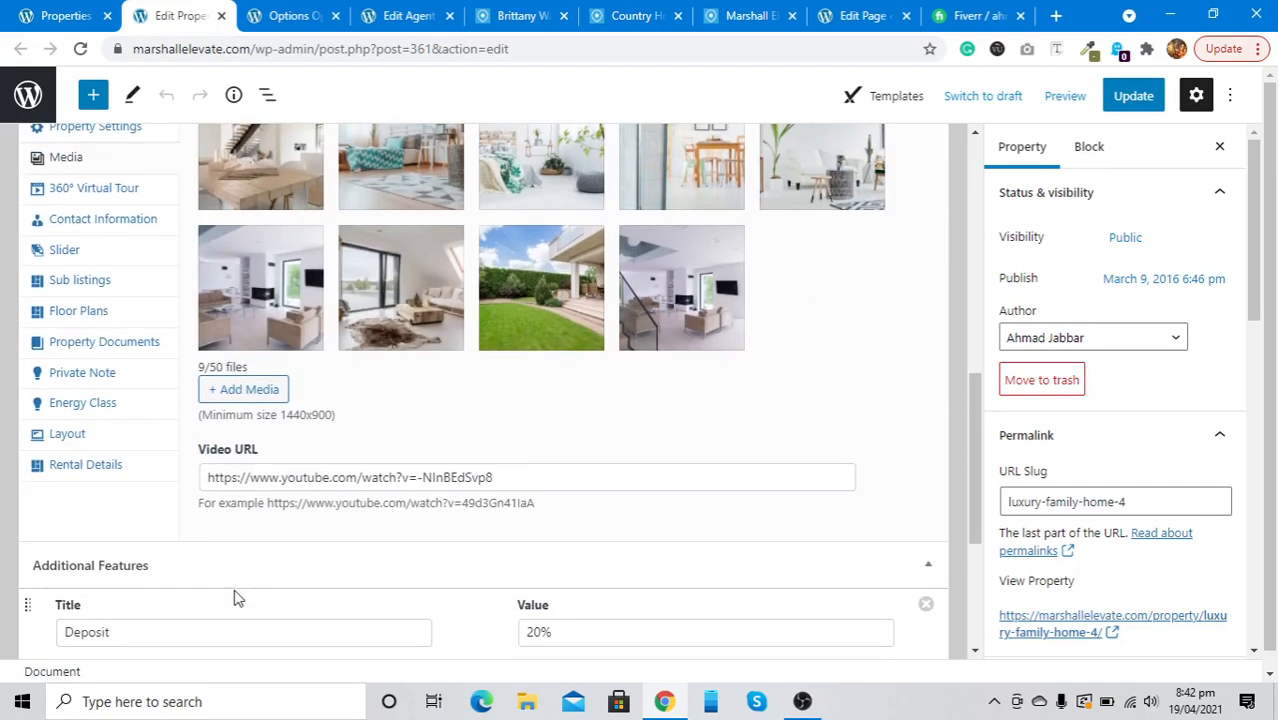
pyautogui.tripleClick(235, 479)
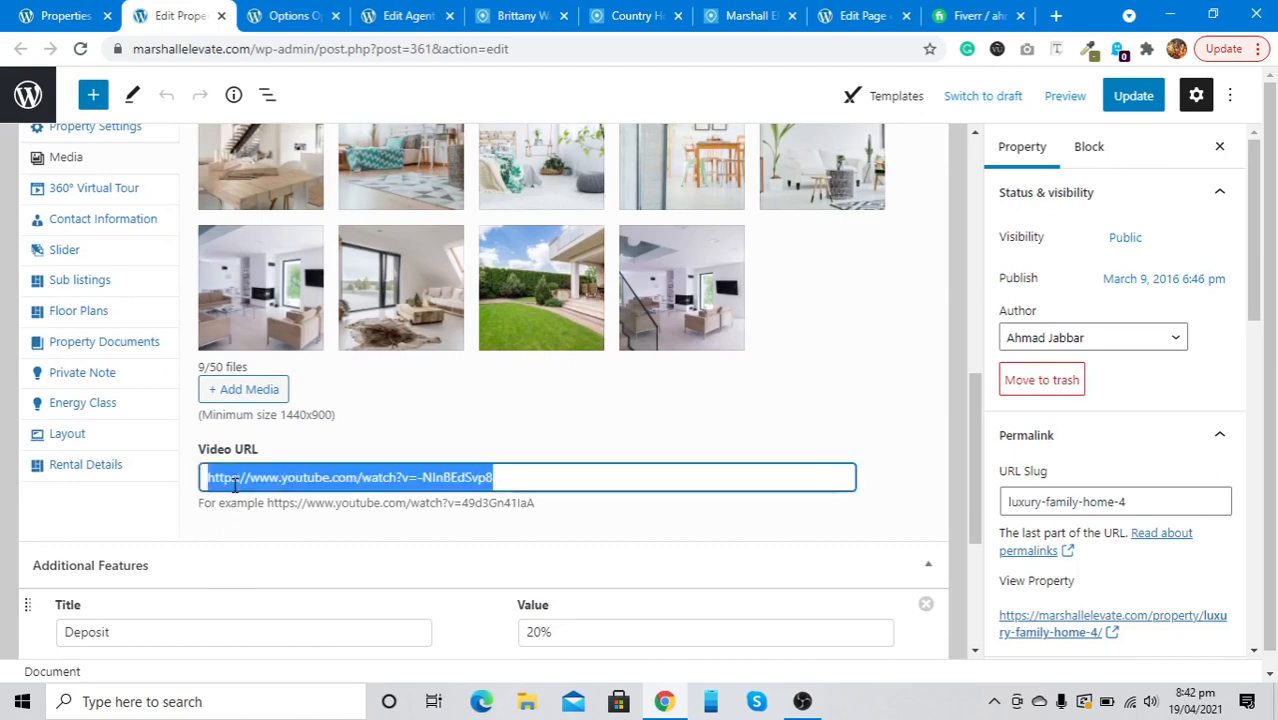
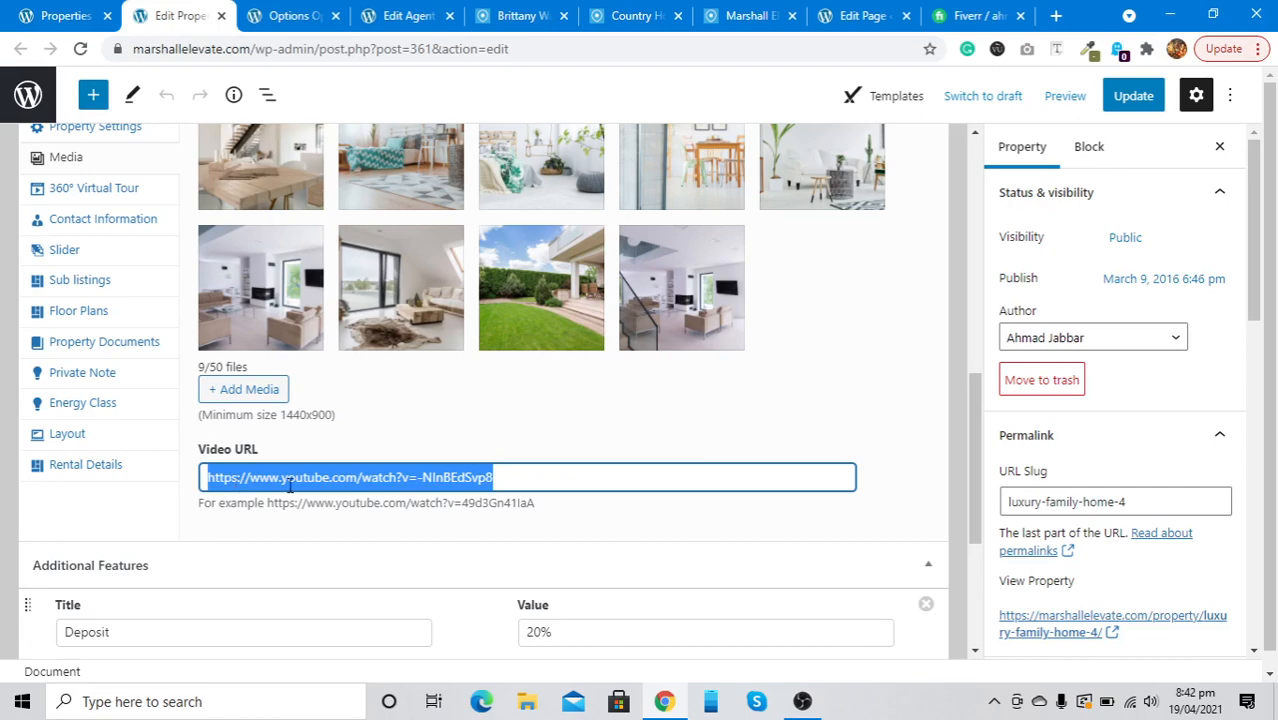
# Step: Clear the iframe embed code from the property's 360° Virtual Tour
pyautogui.scroll(2, 289, 482)
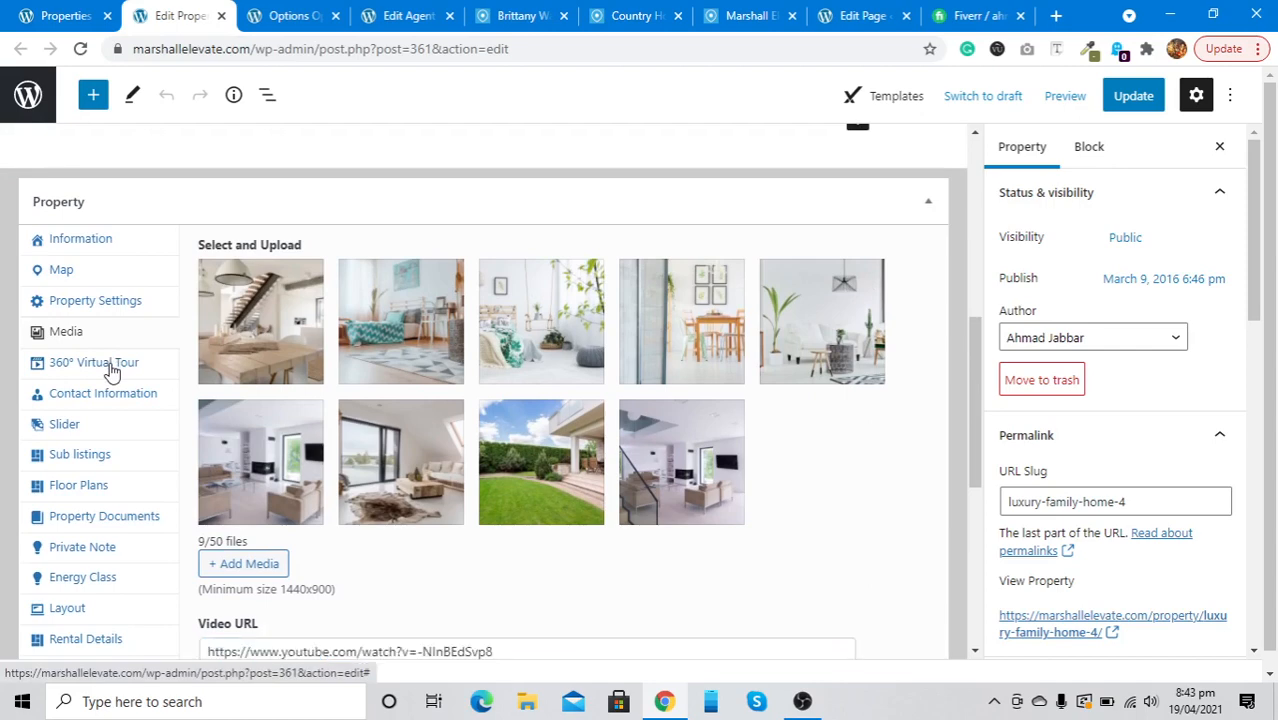
pyautogui.click(112, 366)
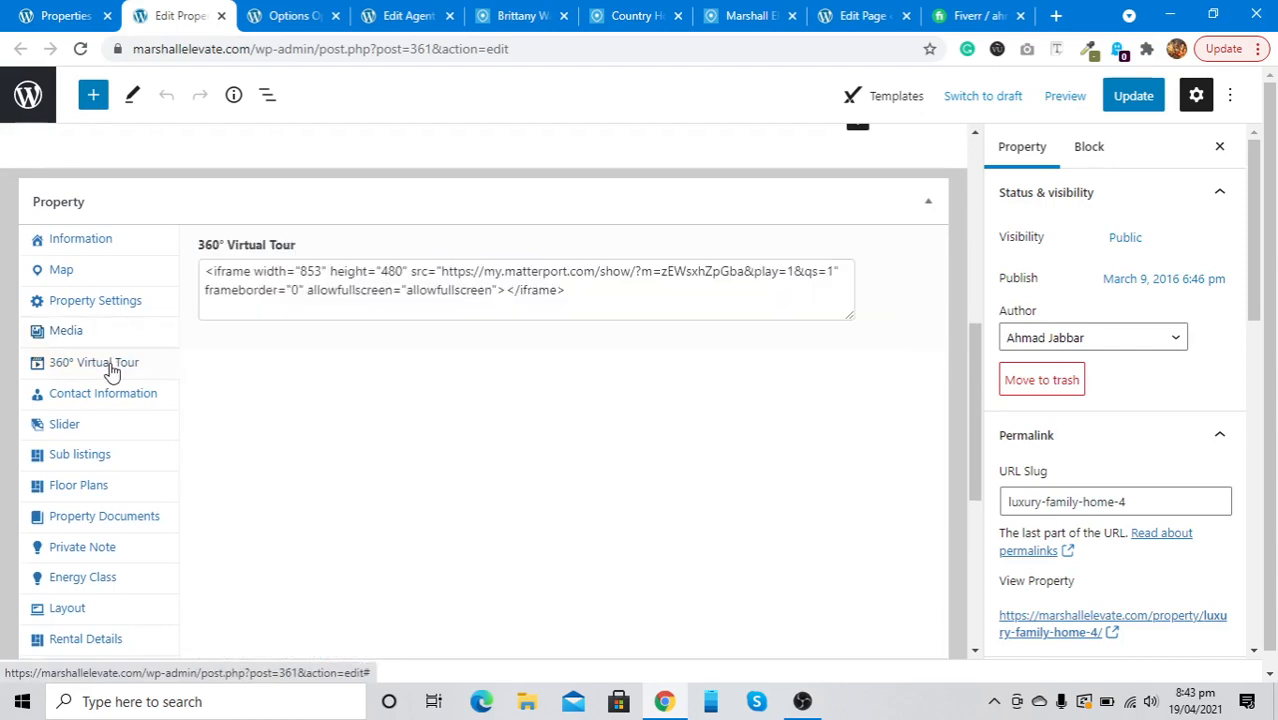
pyautogui.tripleClick(271, 284)
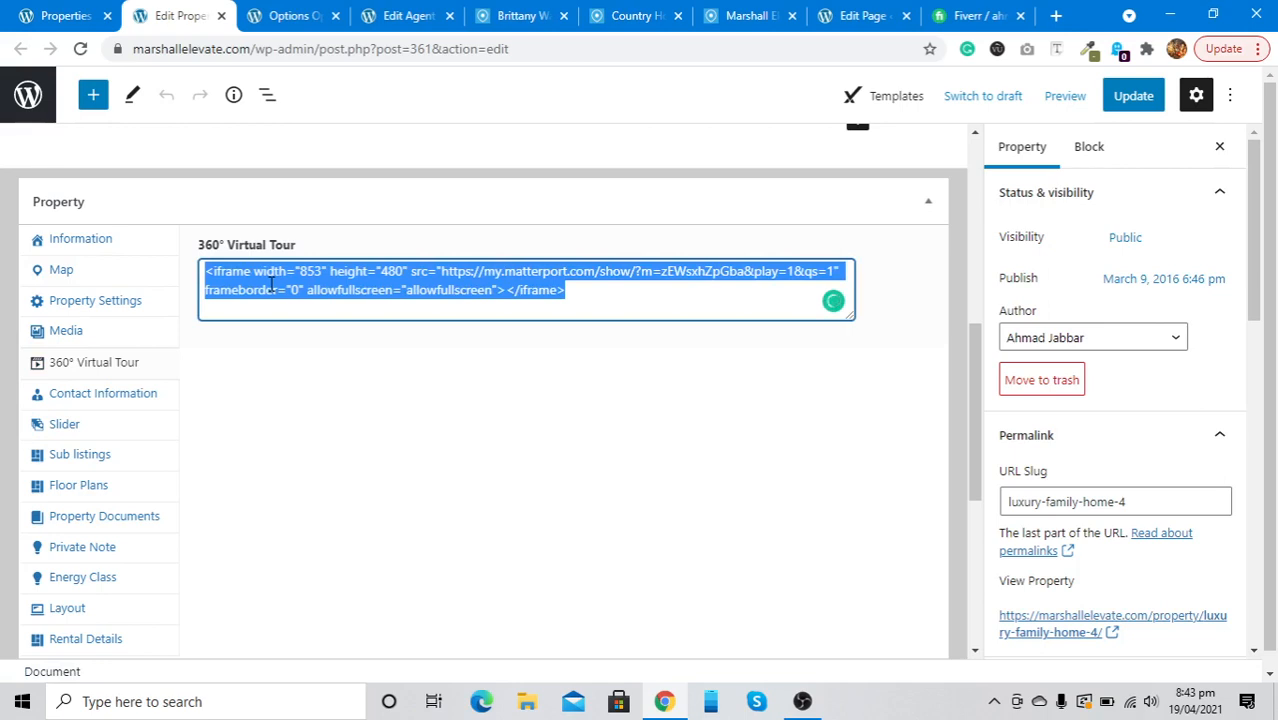
pyautogui.press('BackSpace')
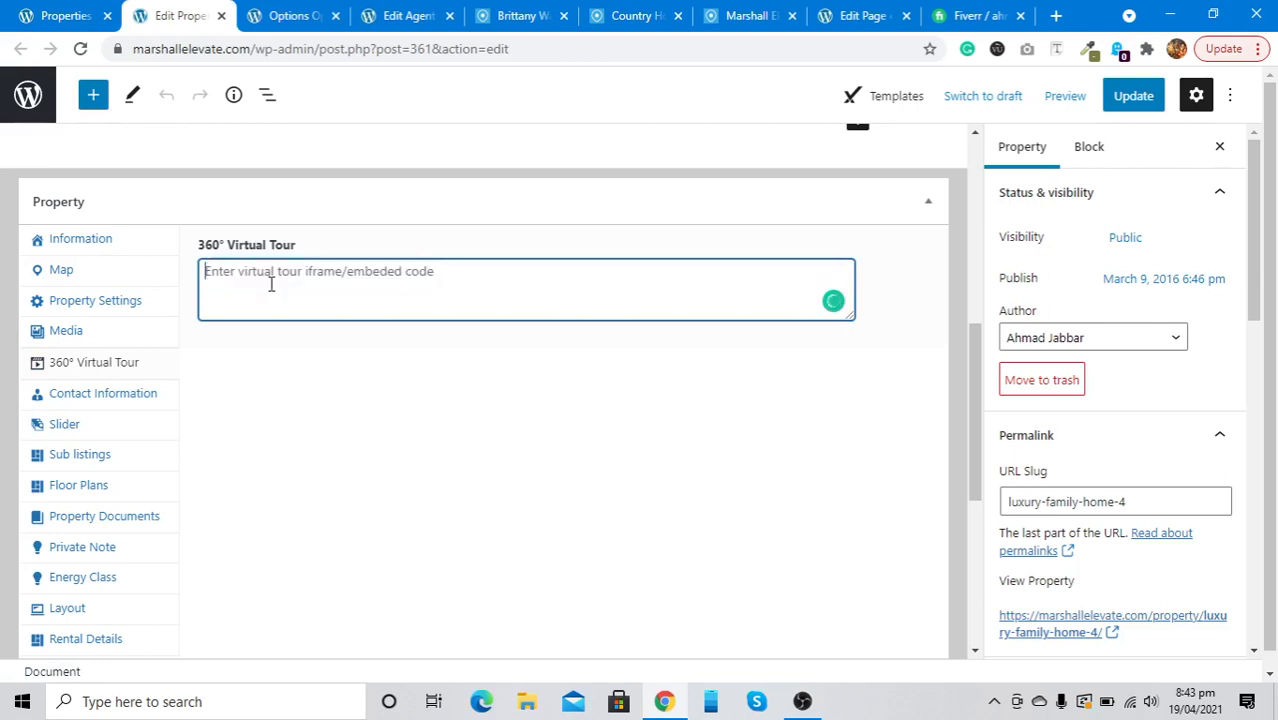
# Step: Open the property's contact information and review the agent display options and the available agents
pyautogui.click(104, 393)
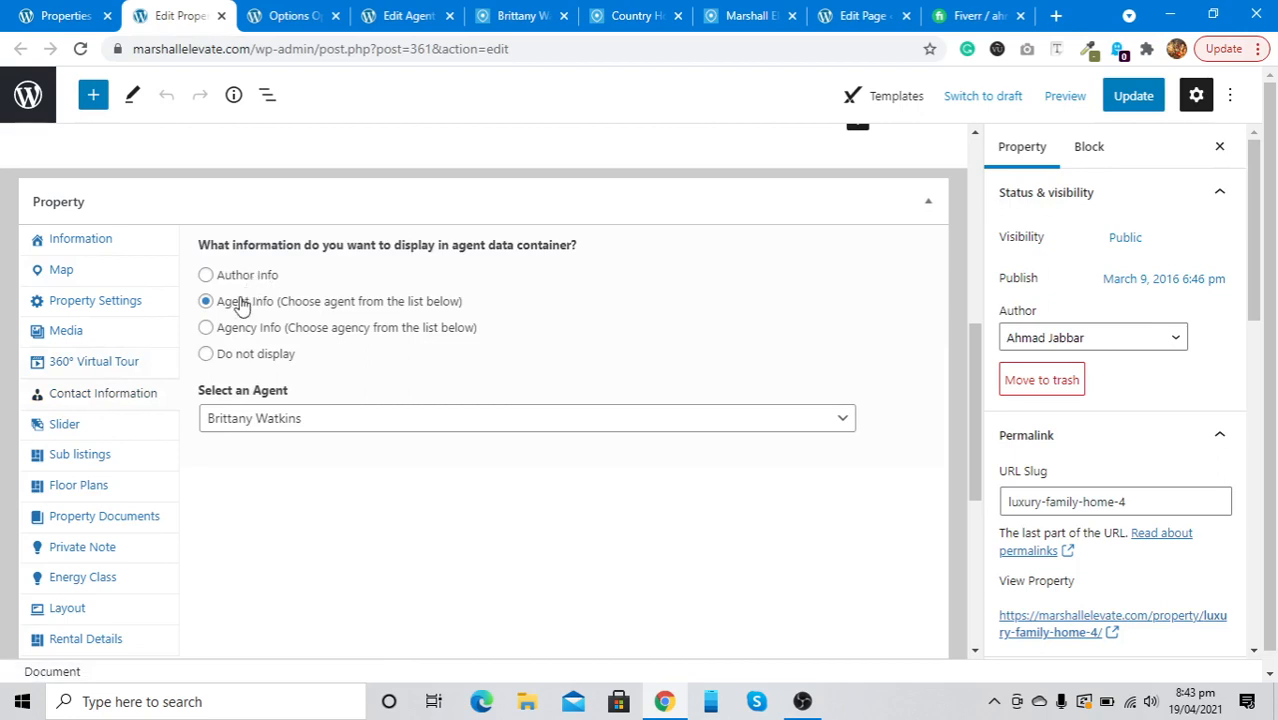
pyautogui.click(245, 415)
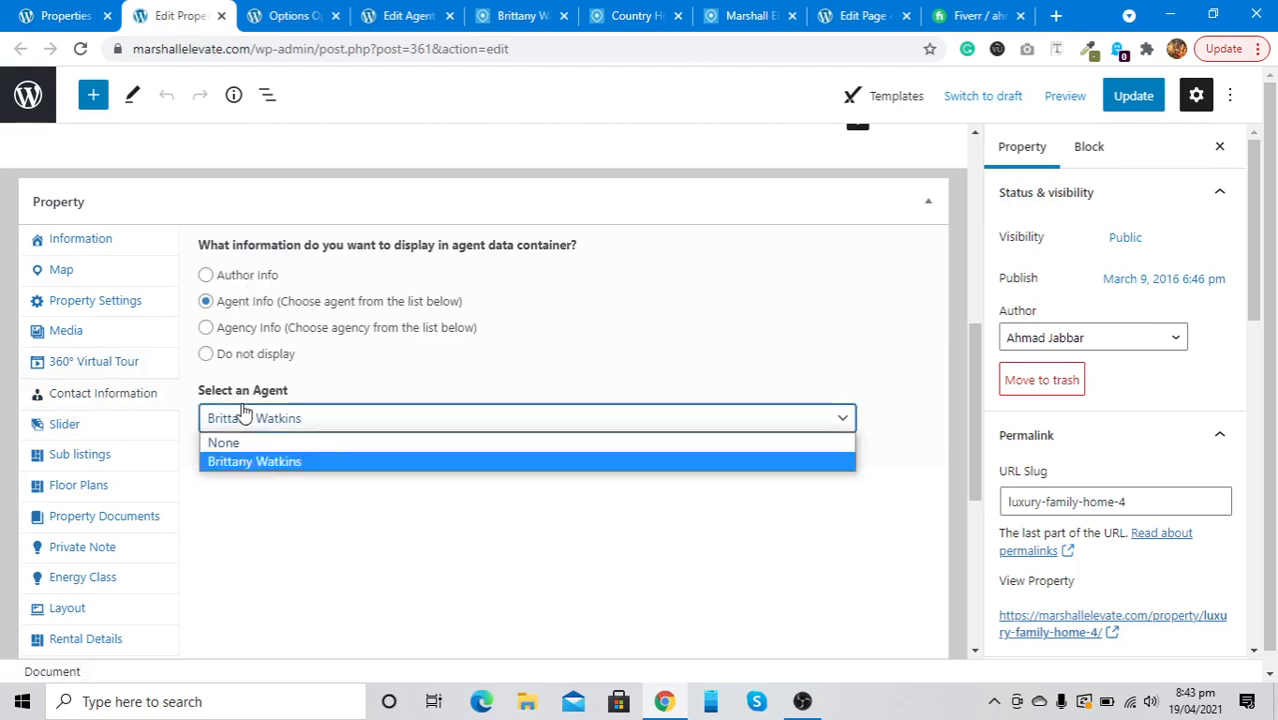
pyautogui.click(244, 413)
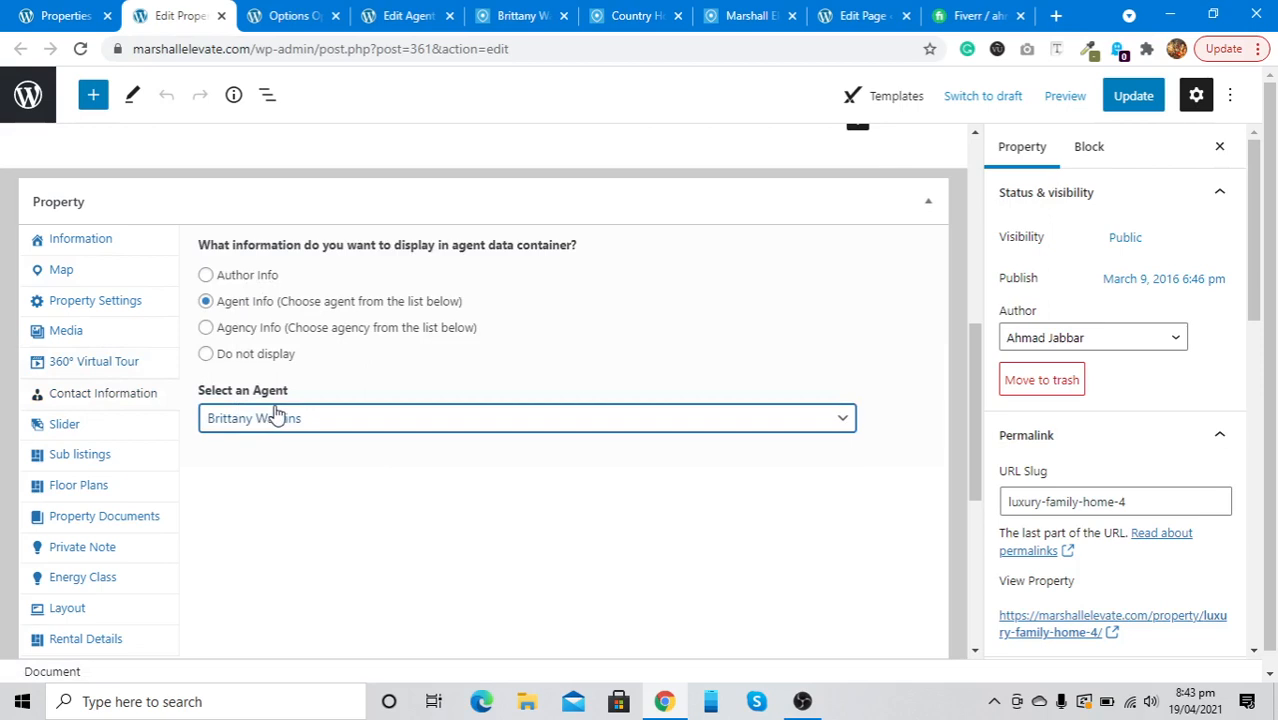
# Step: Review the property's slider settings and the fields for sub listings
pyautogui.click(98, 436)
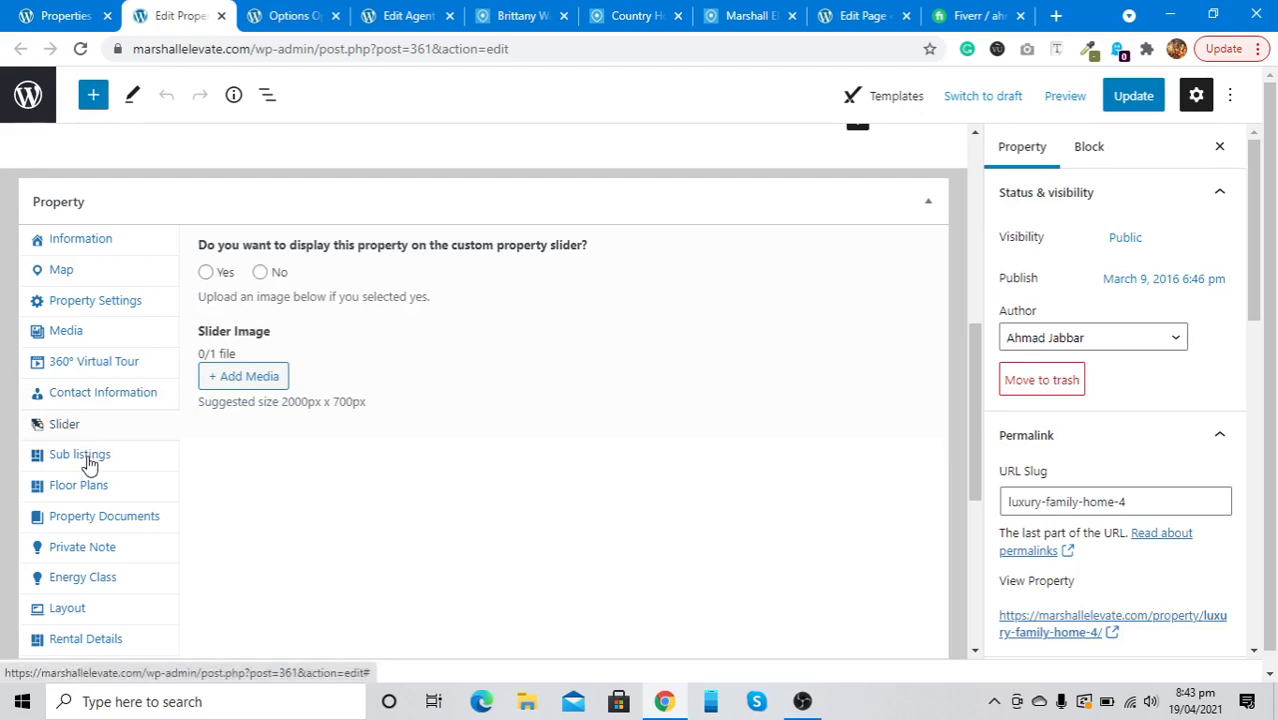
pyautogui.click(86, 460)
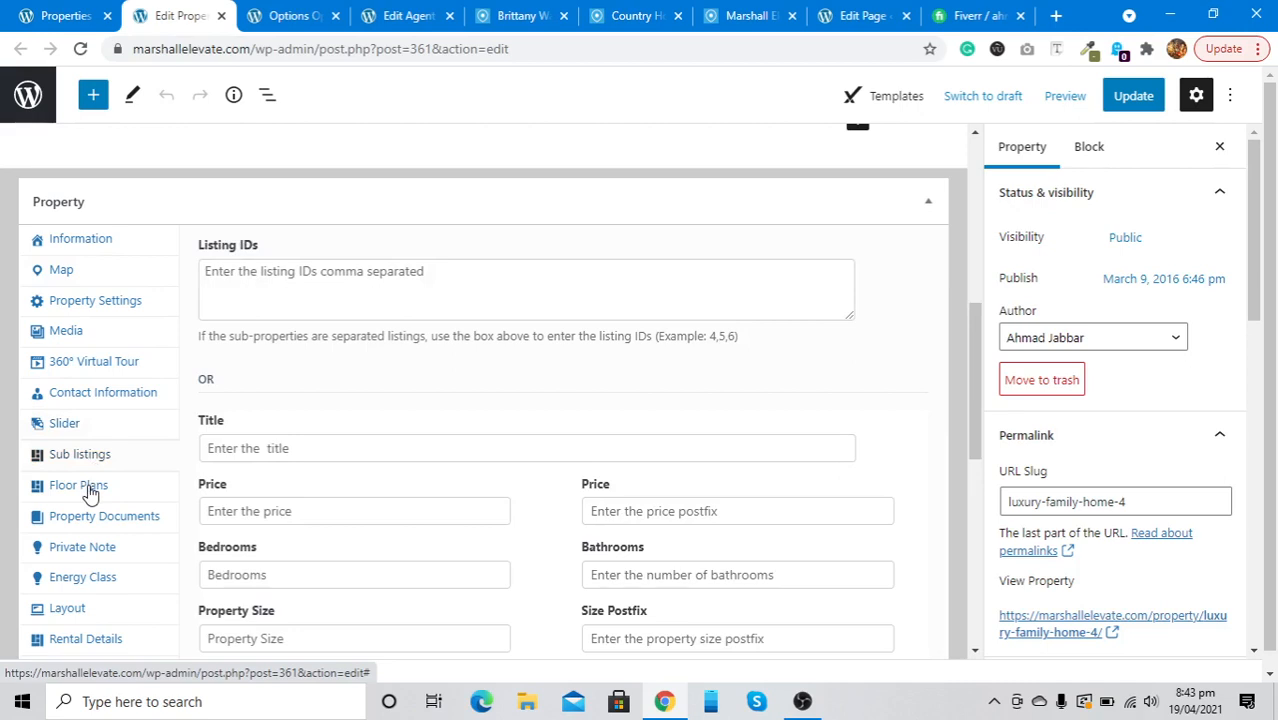
pyautogui.scroll(-2, 275, 403)
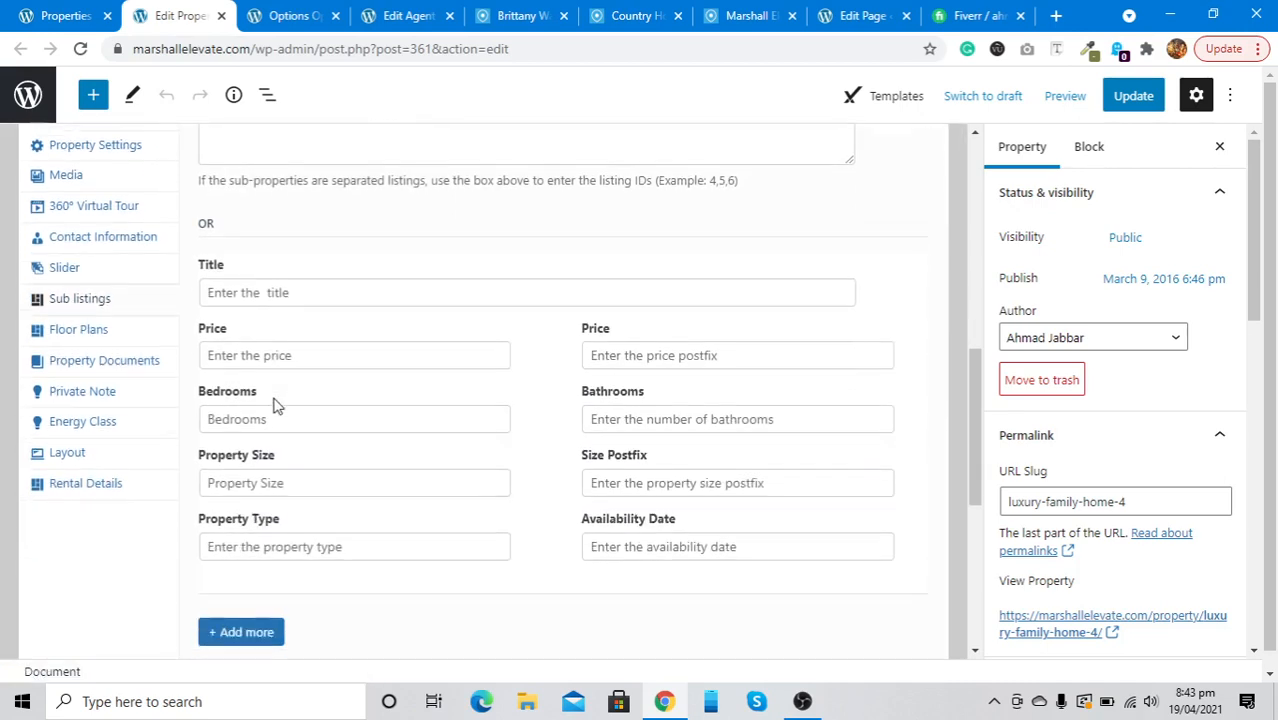
pyautogui.scroll(2, 275, 403)
# Step: Open the property's floor plans and remove the First Floor plan
pyautogui.click(86, 438)
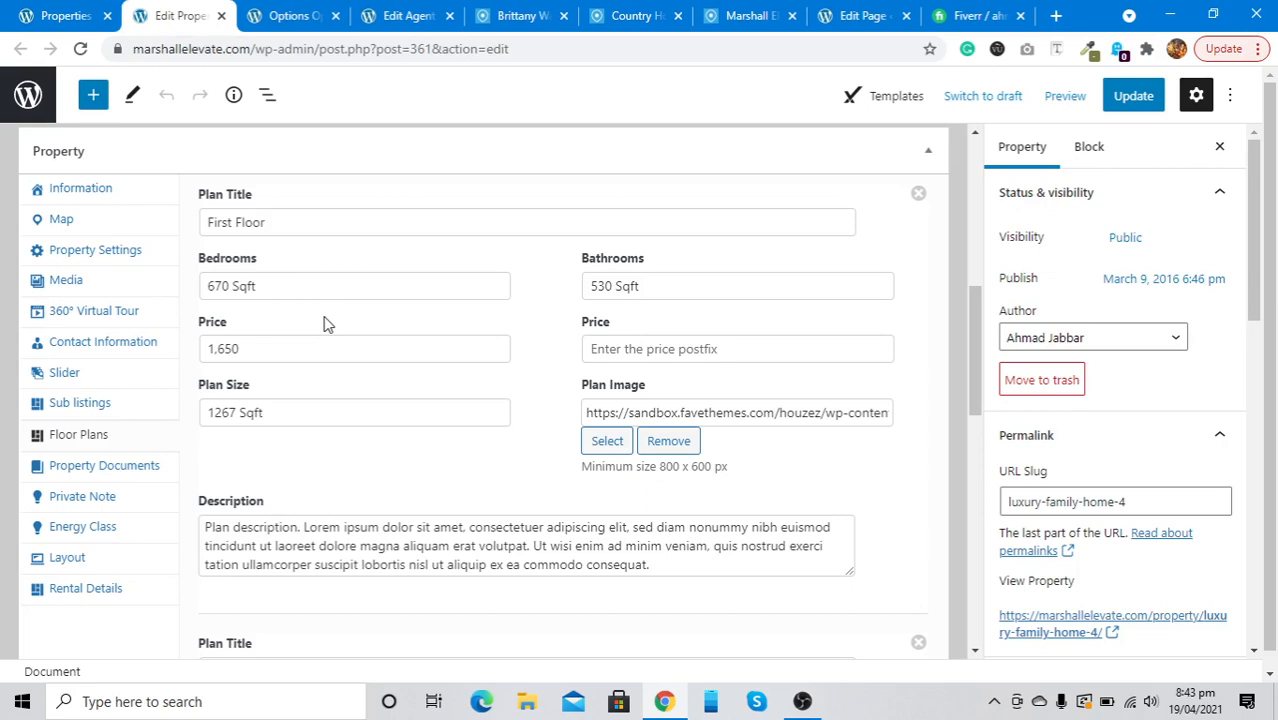
pyautogui.scroll(-1, 316, 260)
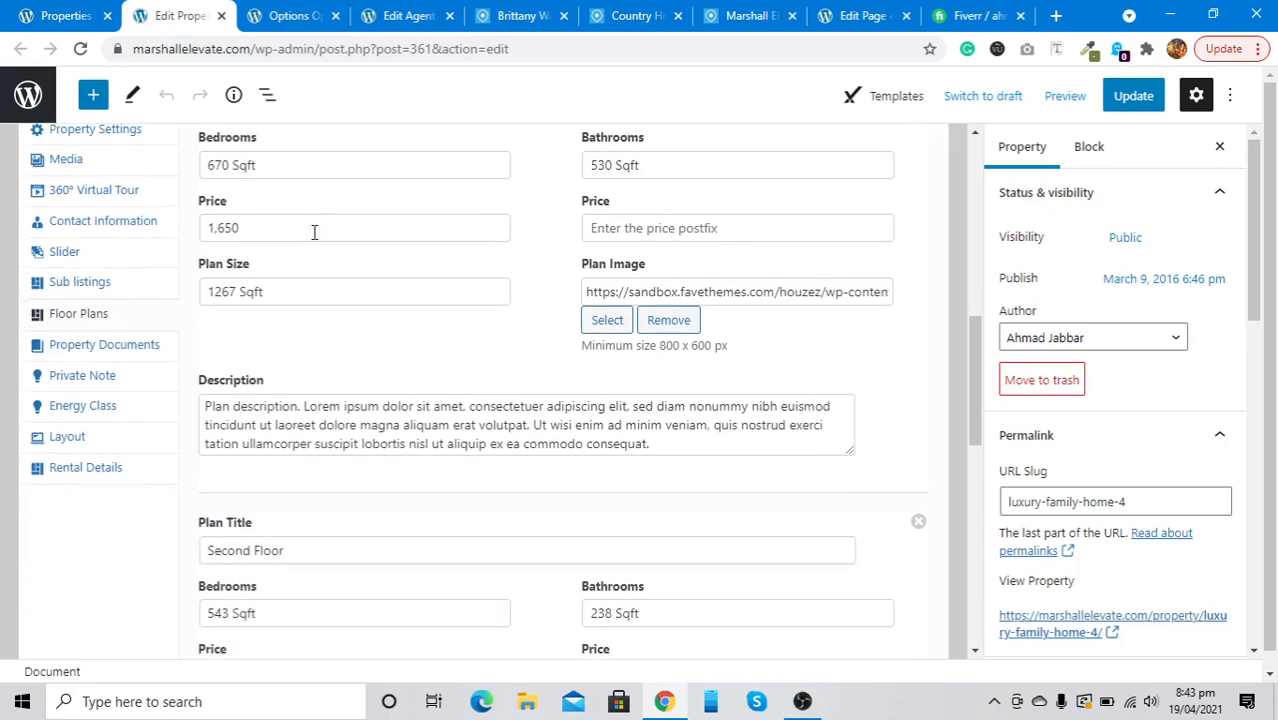
pyautogui.scroll(1, 314, 240)
pyautogui.doubleClick(309, 206)
pyautogui.hotkey('ctrl', 'a')
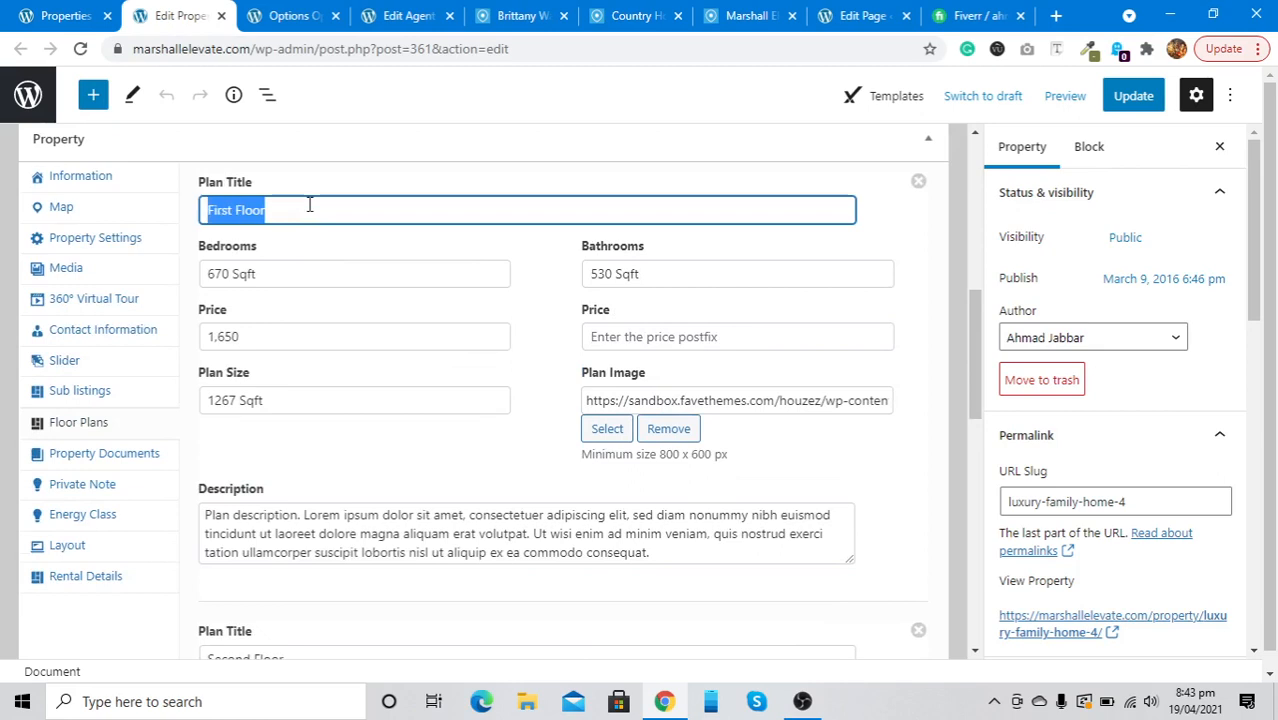
pyautogui.press('BackSpace')
pyautogui.click(661, 262)
pyautogui.hotkey('ctrl', 'shift', 'Left')
pyautogui.hotkey('ctrl', 'shift', 'Left')
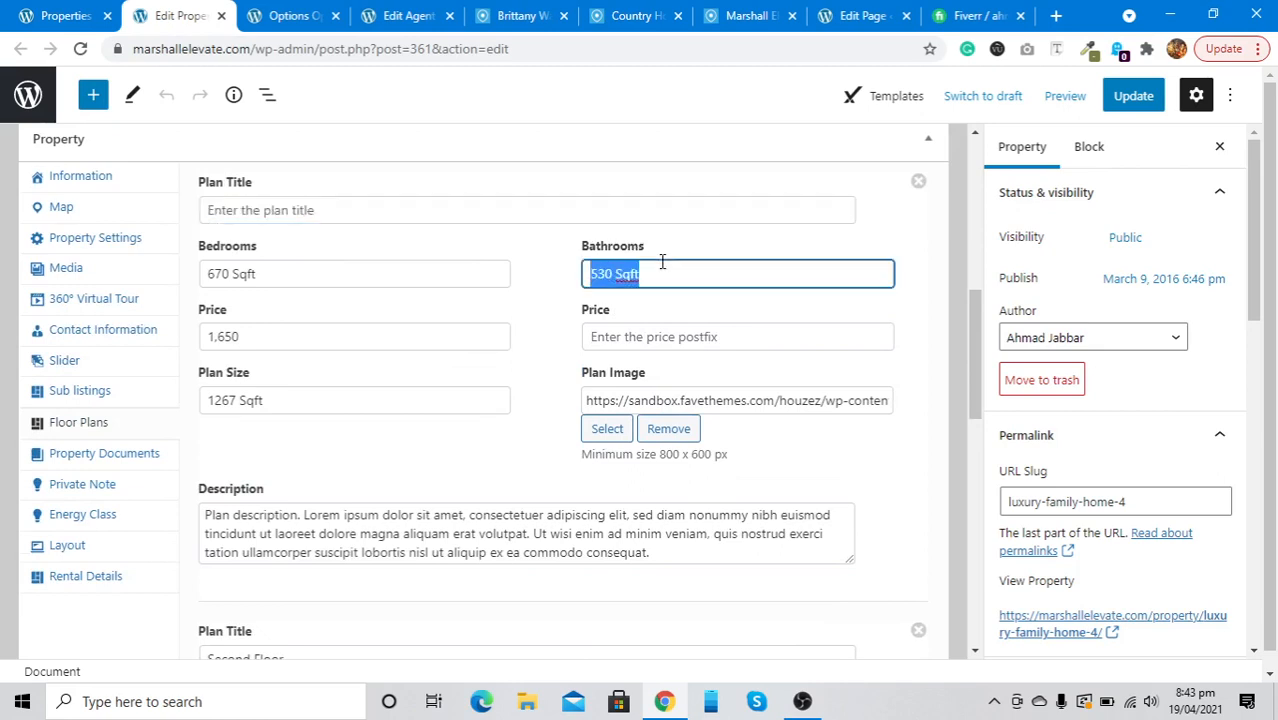
pyautogui.click(919, 183)
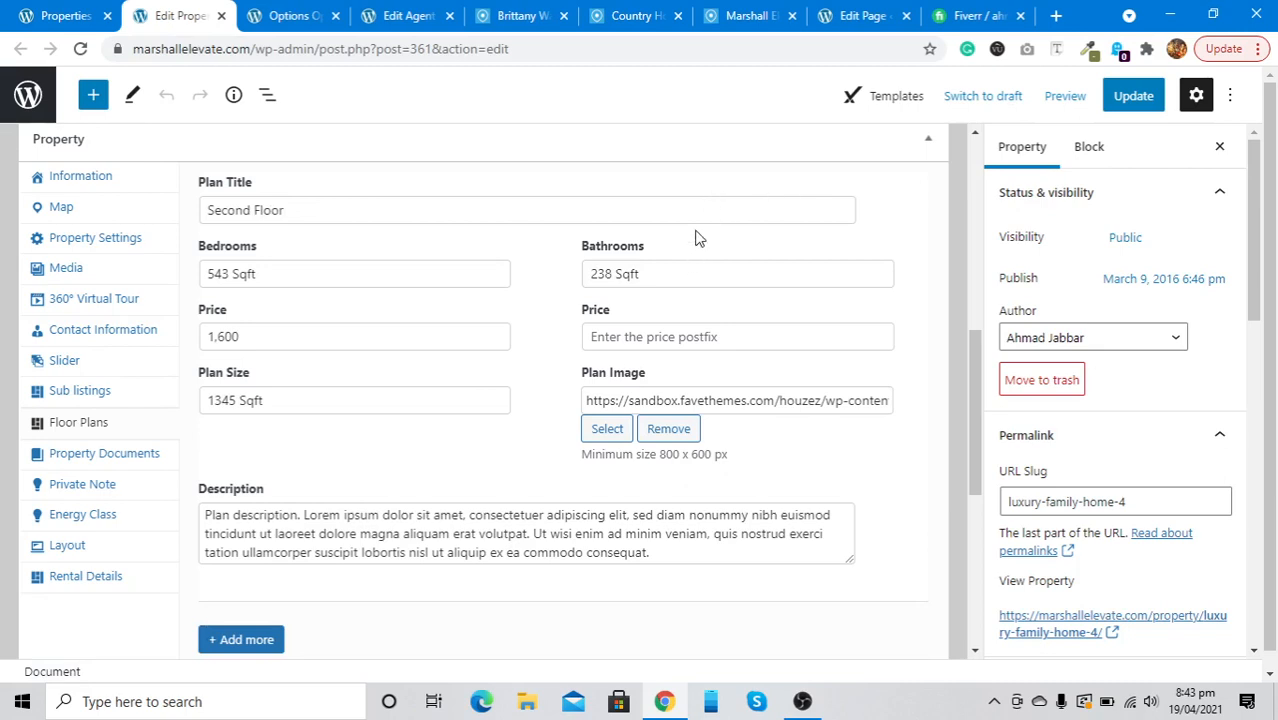
# Step: Clear the plan title and bathrooms value of the Second Floor plan
pyautogui.click(669, 208)
pyautogui.hotkey('ctrl', 'shift', 'Left')
pyautogui.hotkey('ctrl', 'shift', 'Left')
pyautogui.press('BackSpace')
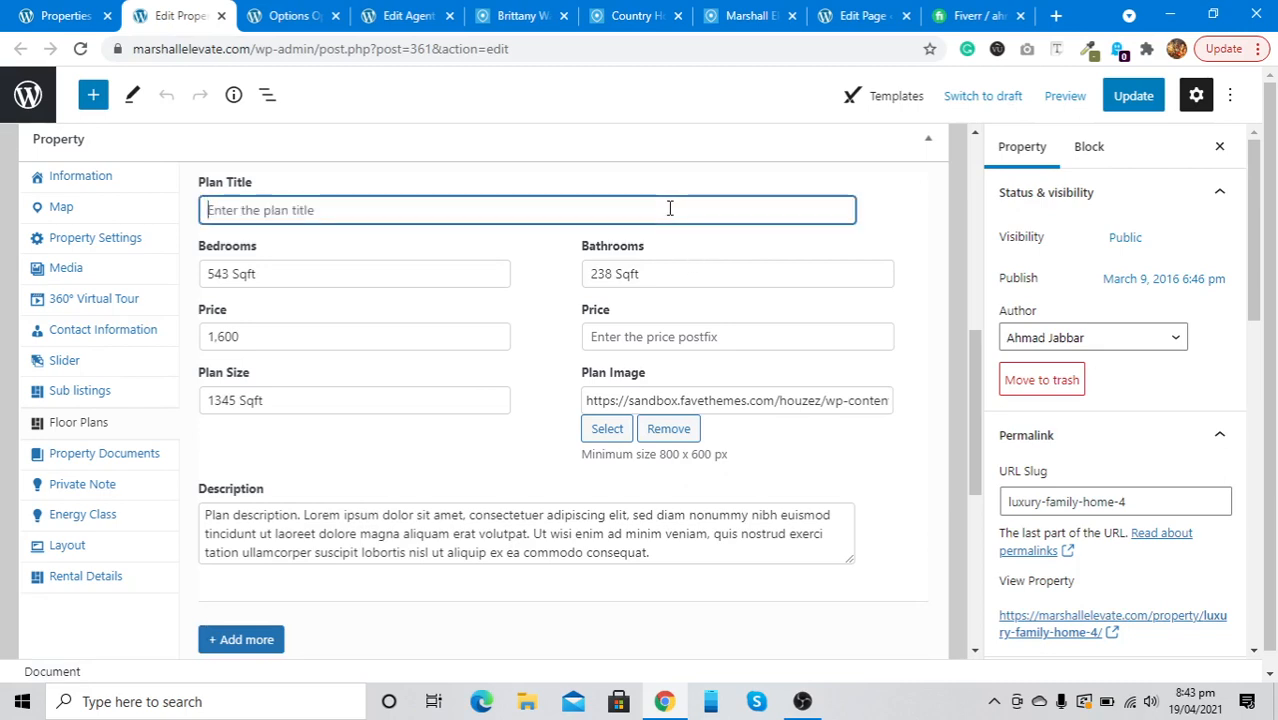
pyautogui.click(692, 281)
pyautogui.hotkey('ctrl', 'shift', 'Left')
pyautogui.hotkey('ctrl', 'shift', 'Left')
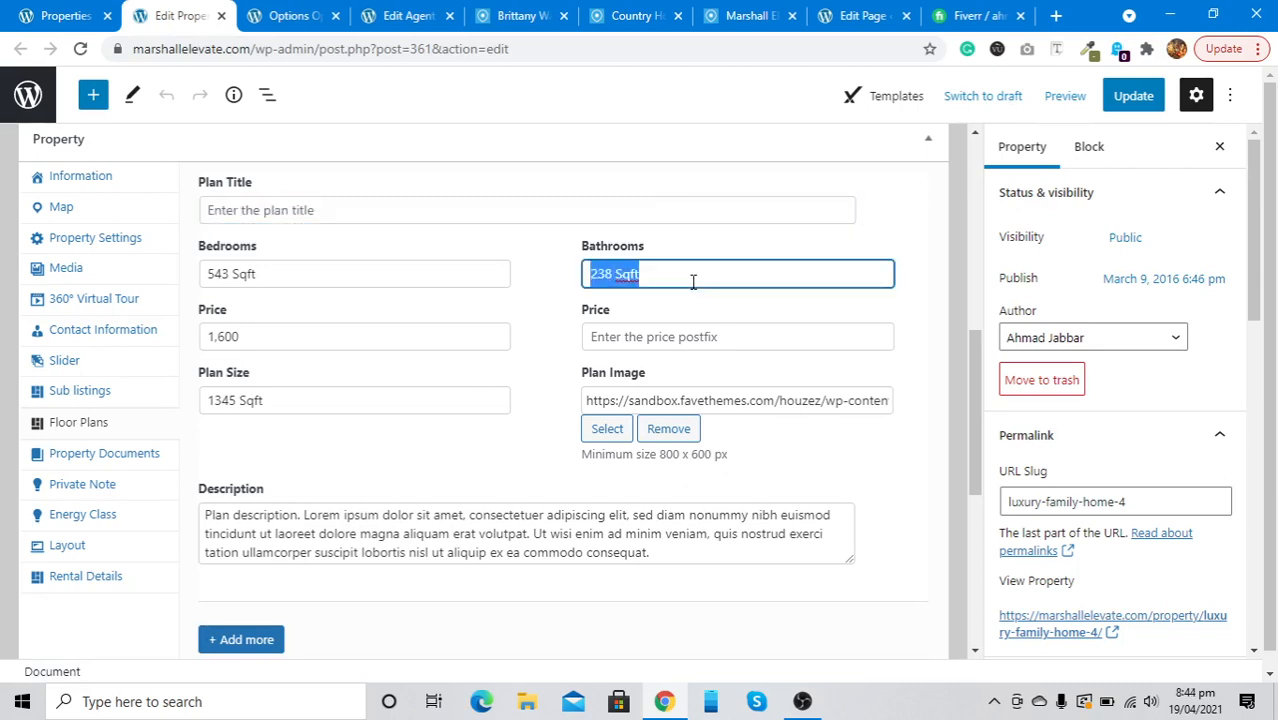
pyautogui.press('BackSpace')
pyautogui.click(694, 338)
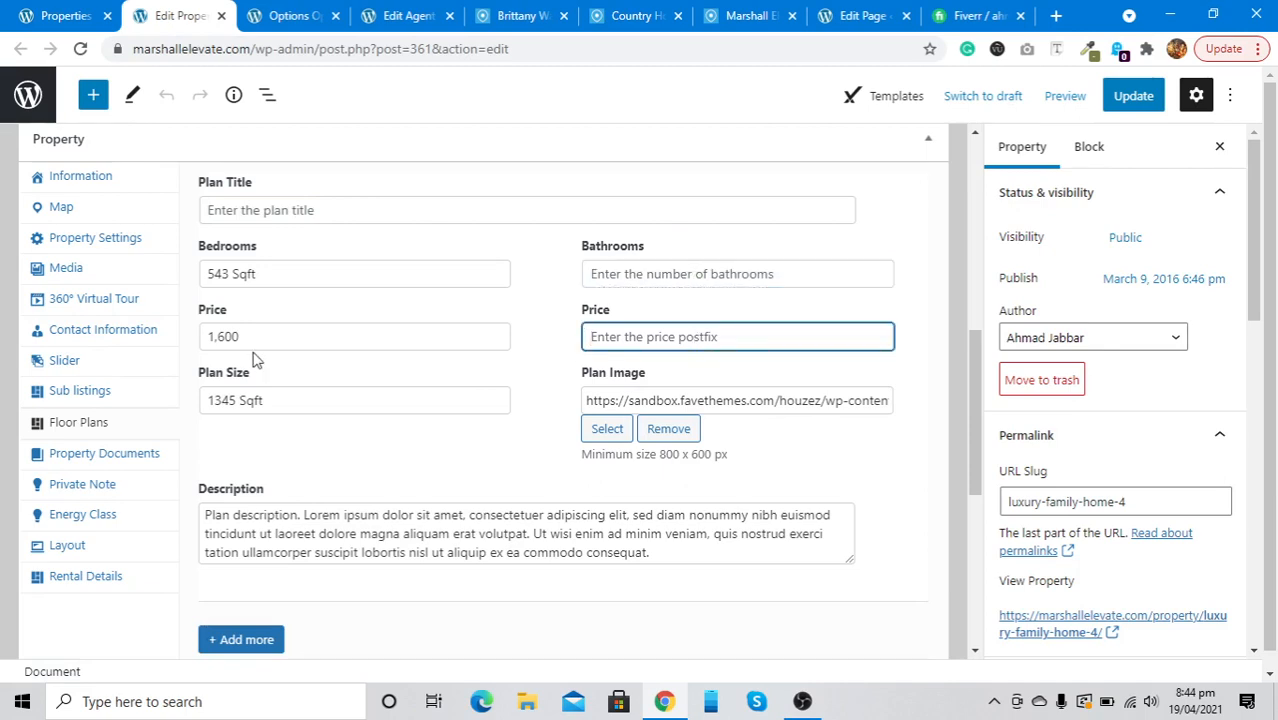
# Step: Clear the remaining floor plan's bedrooms, price and plan size values
pyautogui.click(240, 270)
pyautogui.hotkey('ctrl', 'shift', 'Left')
pyautogui.hotkey('ctrl', 'shift', 'Left')
pyautogui.press('BackSpace')
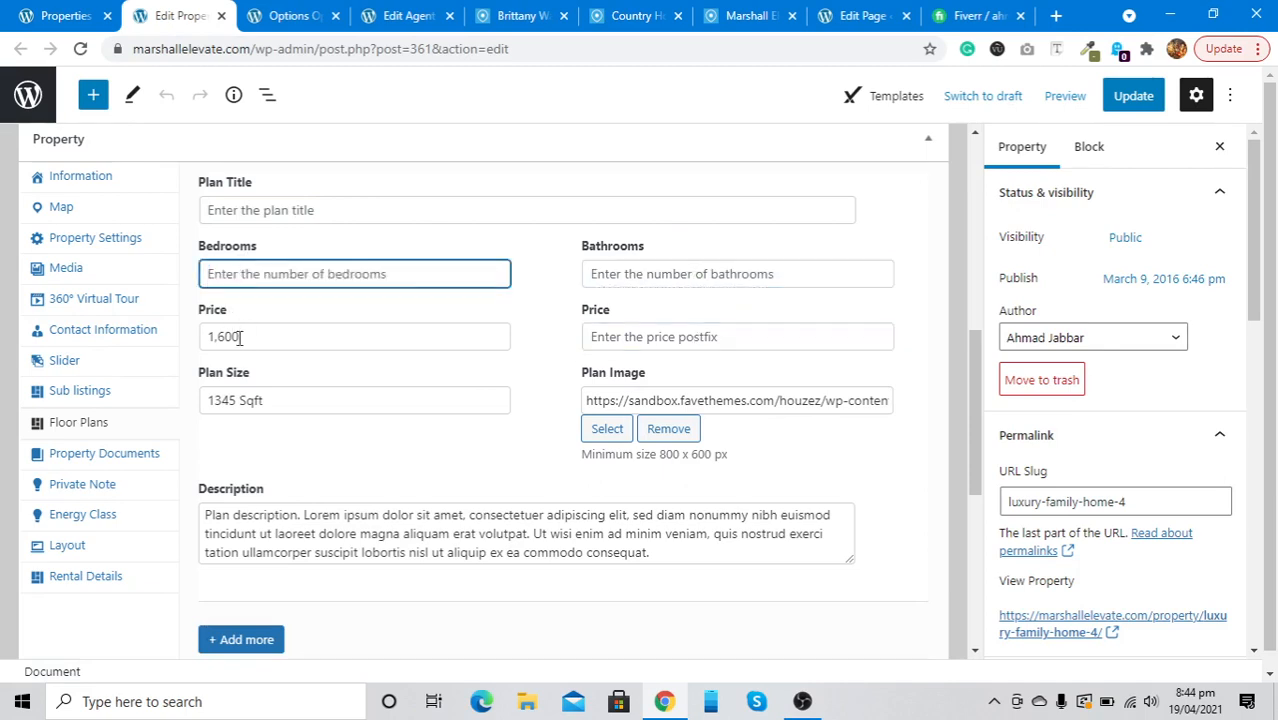
pyautogui.click(240, 340)
pyautogui.hotkey('ctrl', 'shift', 'Left')
pyautogui.hotkey('ctrl', 'shift', 'Left')
pyautogui.press('BackSpace')
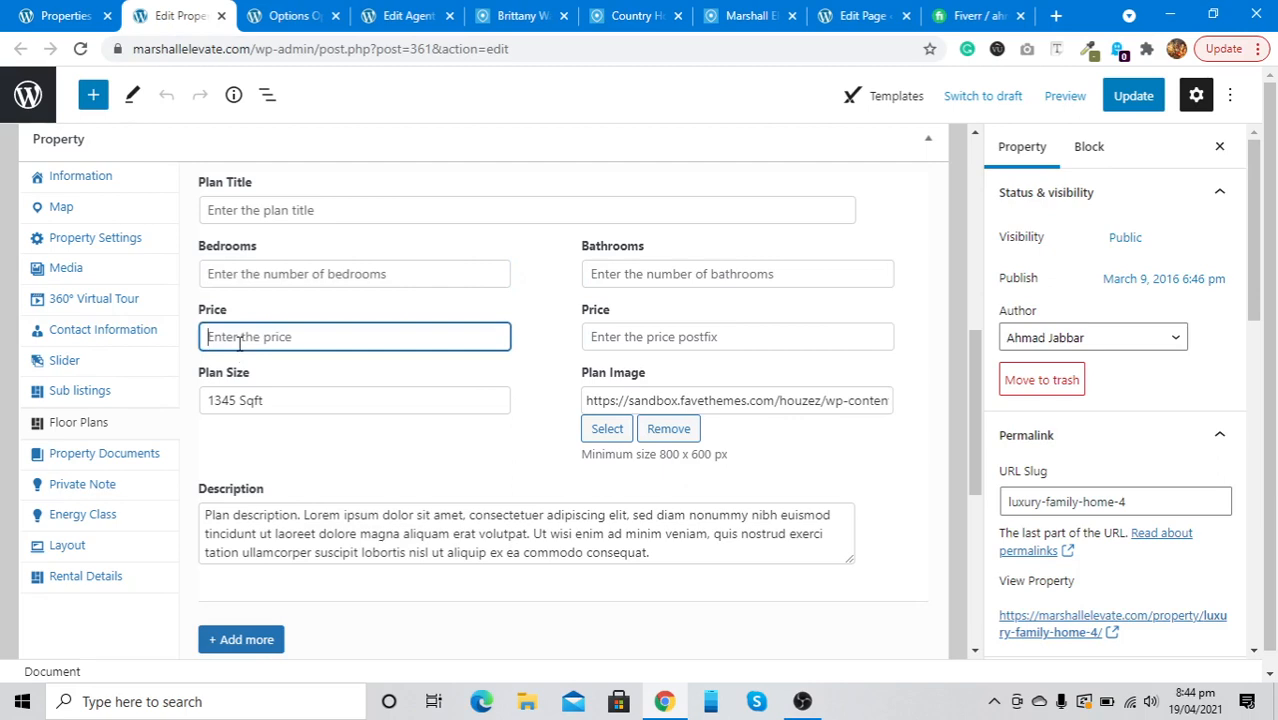
pyautogui.click(264, 408)
pyautogui.hotkey('ctrl', 'shift', 'Left')
pyautogui.hotkey('ctrl', 'shift', 'Left')
pyautogui.press('BackSpace')
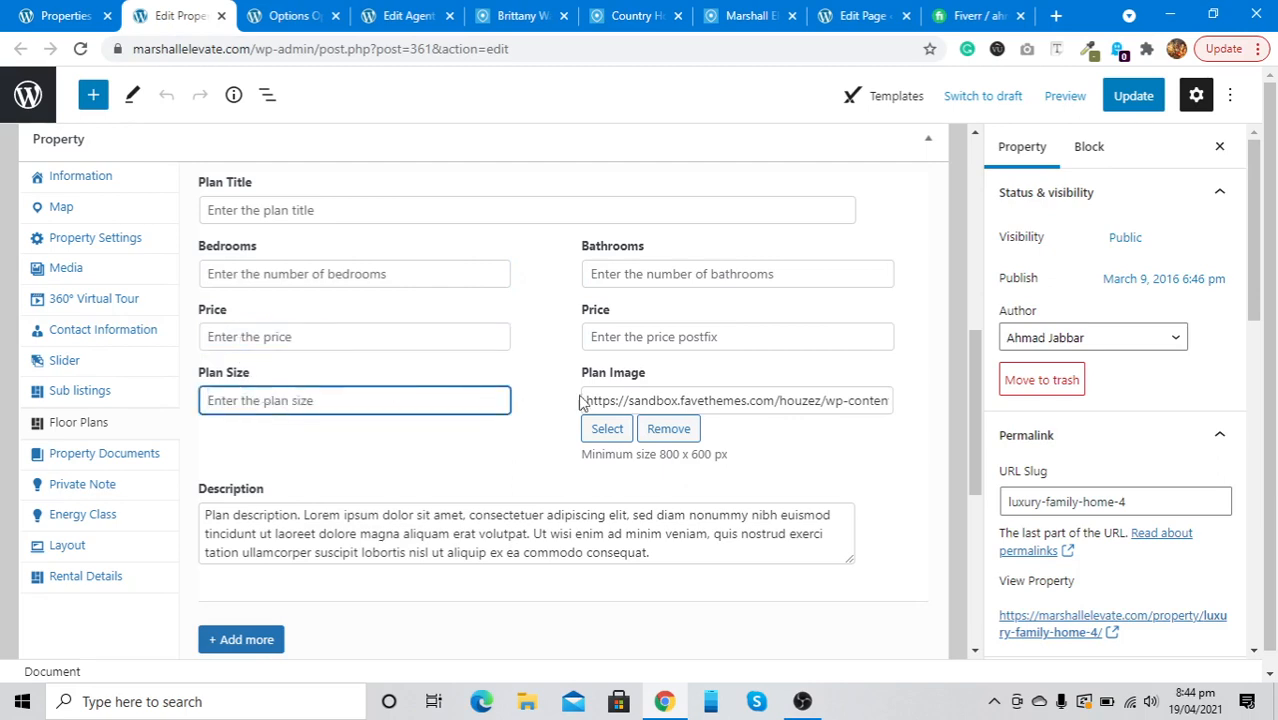
# Step: Clear the floor plan's image URL and its description text
pyautogui.click(648, 398)
pyautogui.hotkey('ctrl', 'a')
pyautogui.press('BackSpace')
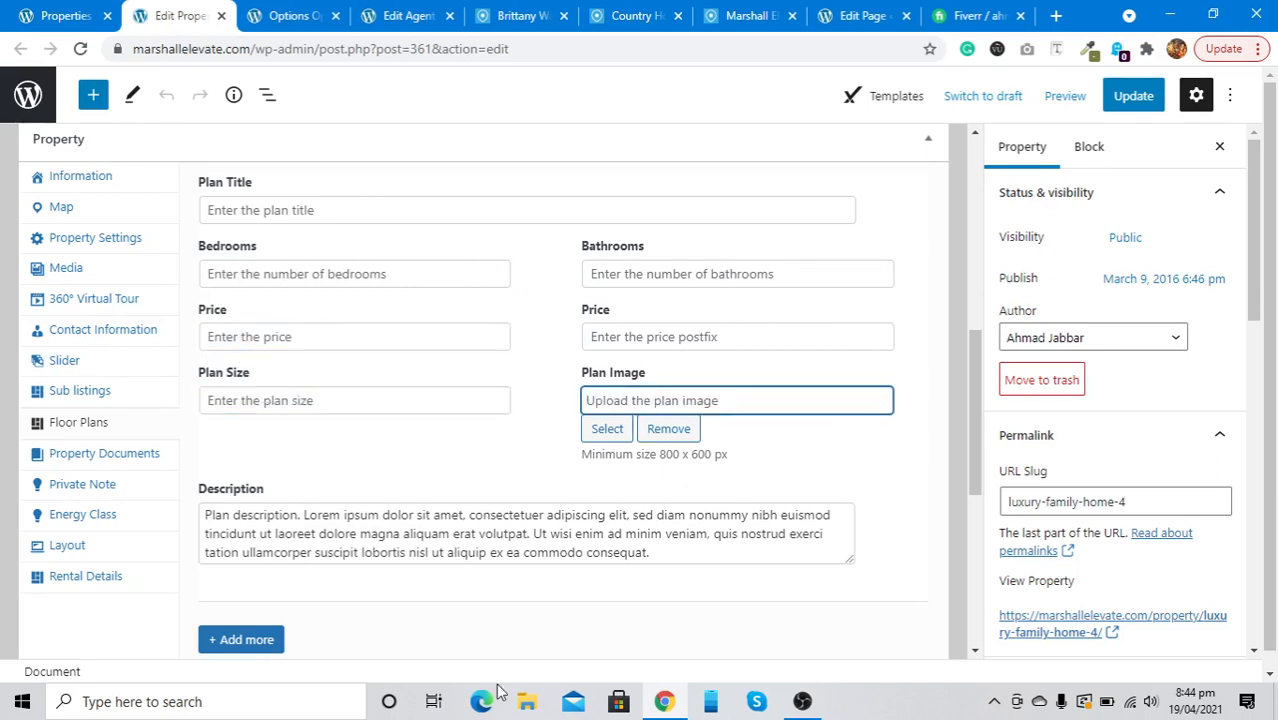
pyautogui.doubleClick(490, 533)
pyautogui.hotkey('ctrl', 'a')
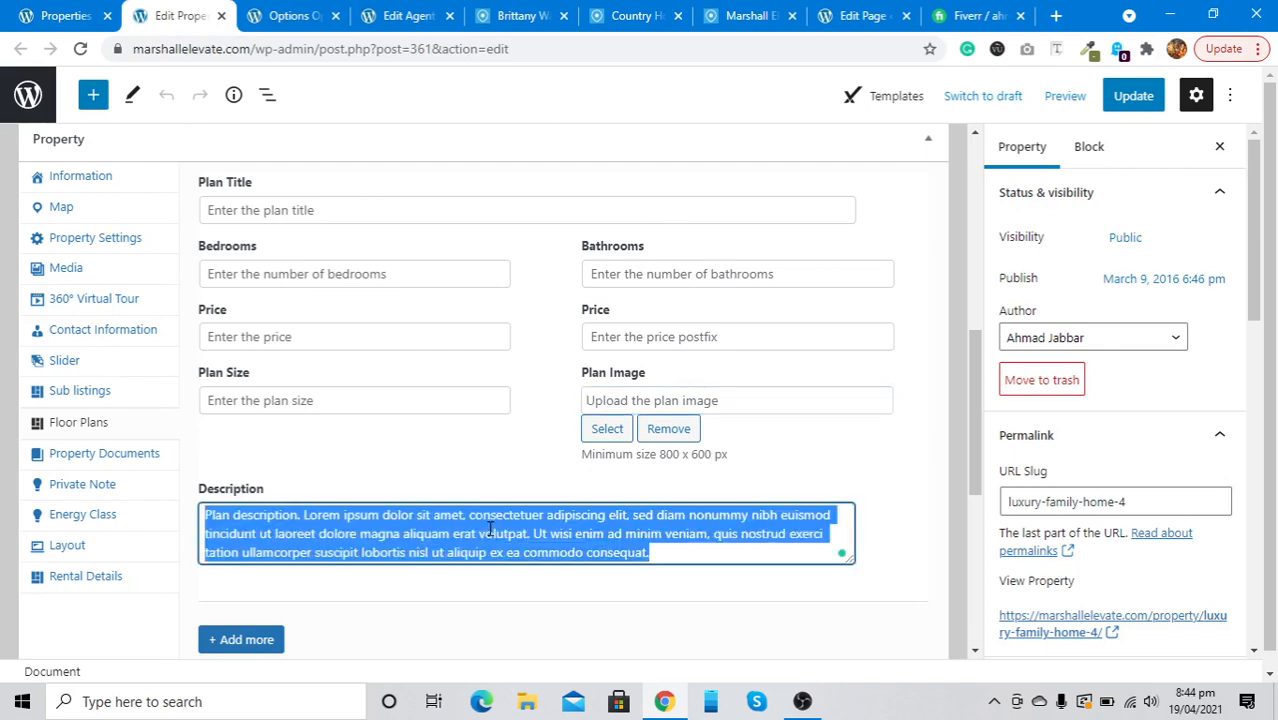
pyautogui.press('BackSpace')
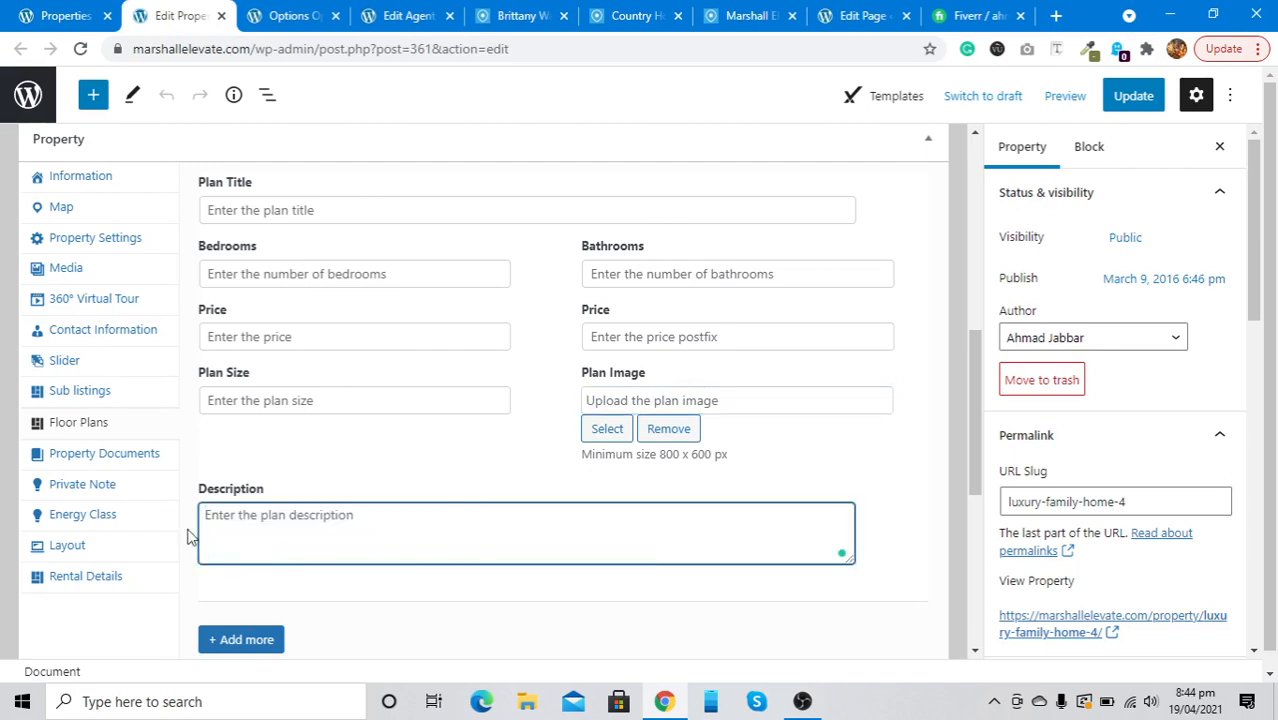
# Step: Review the property's documents, private note and energy class settings, including the list of energy class options
pyautogui.click(130, 456)
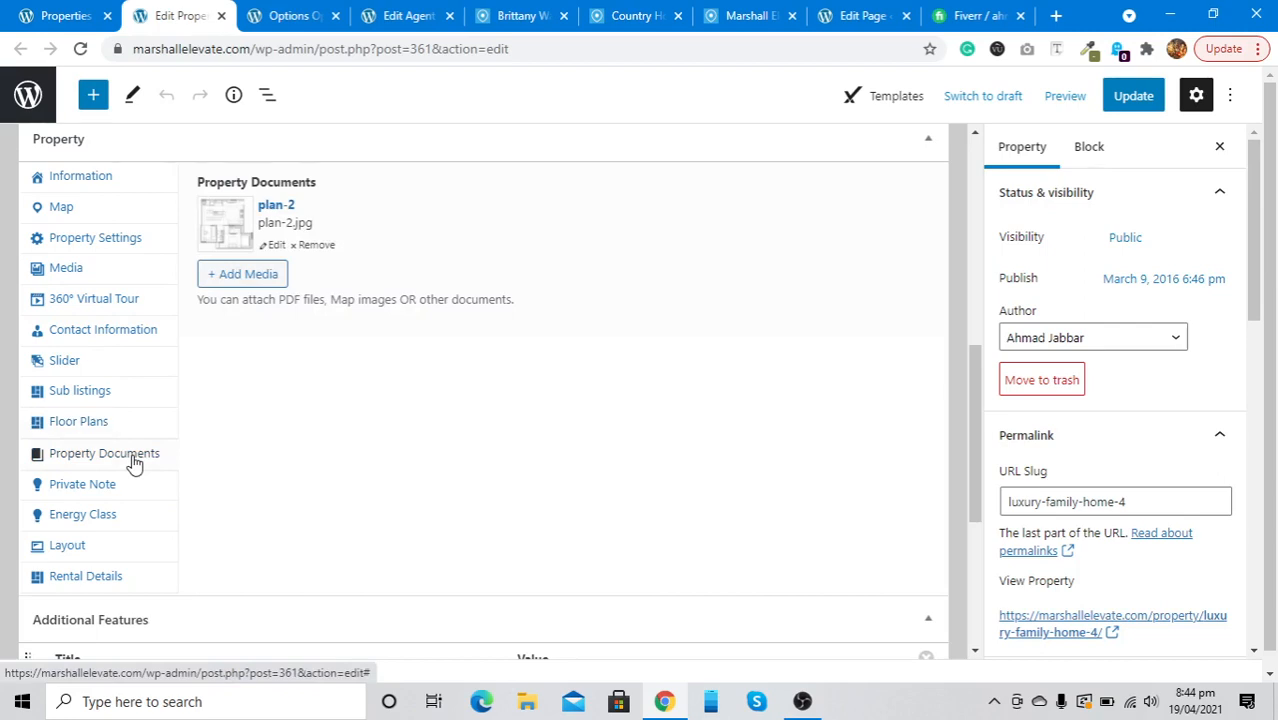
pyautogui.click(98, 487)
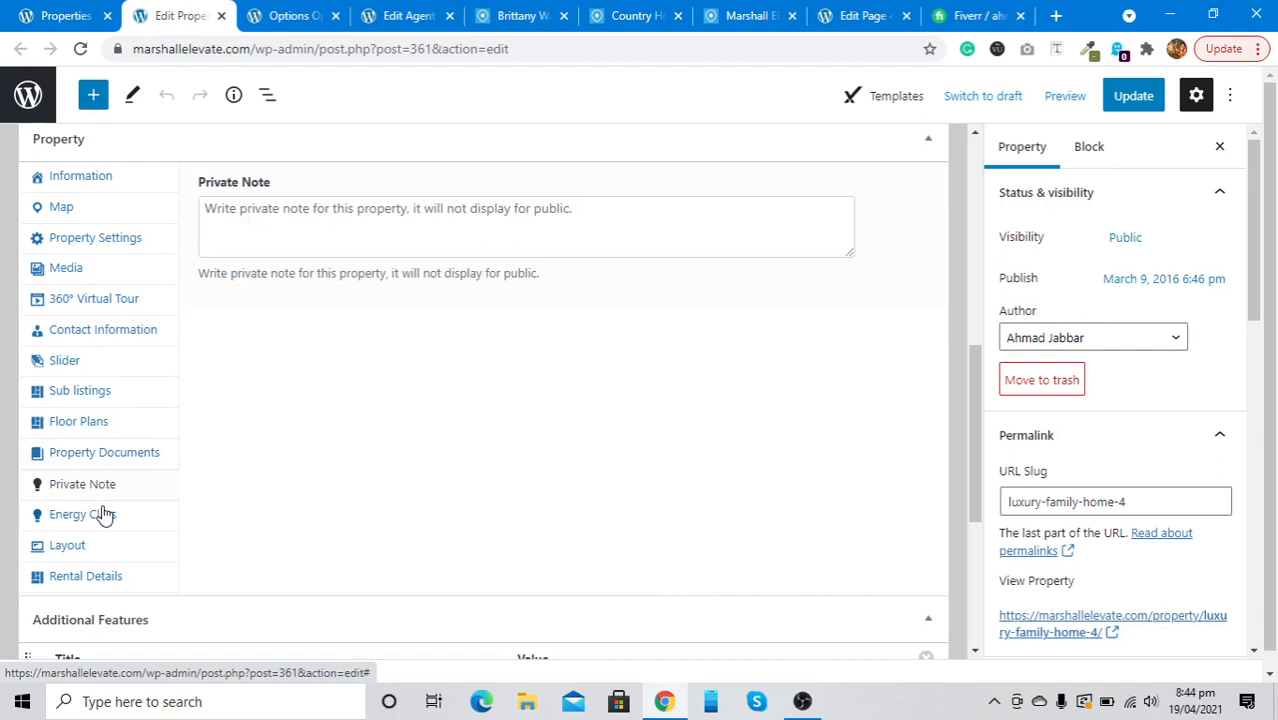
pyautogui.click(100, 515)
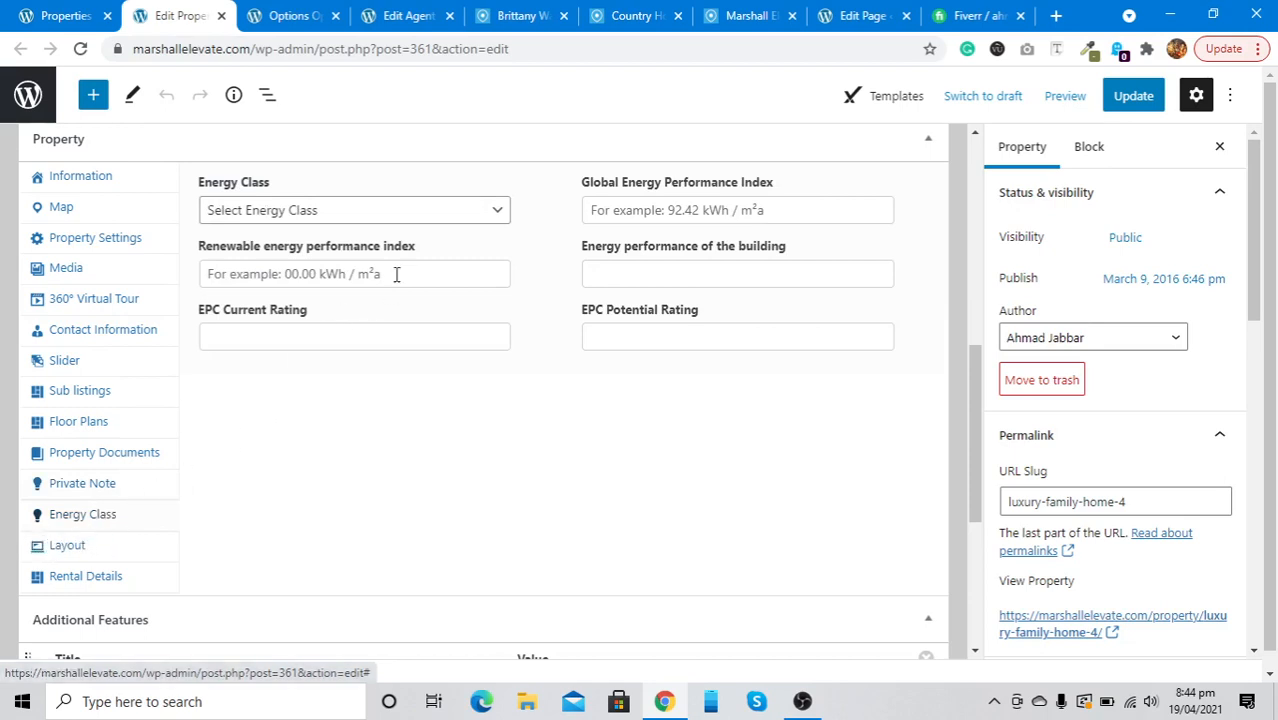
pyautogui.click(399, 219)
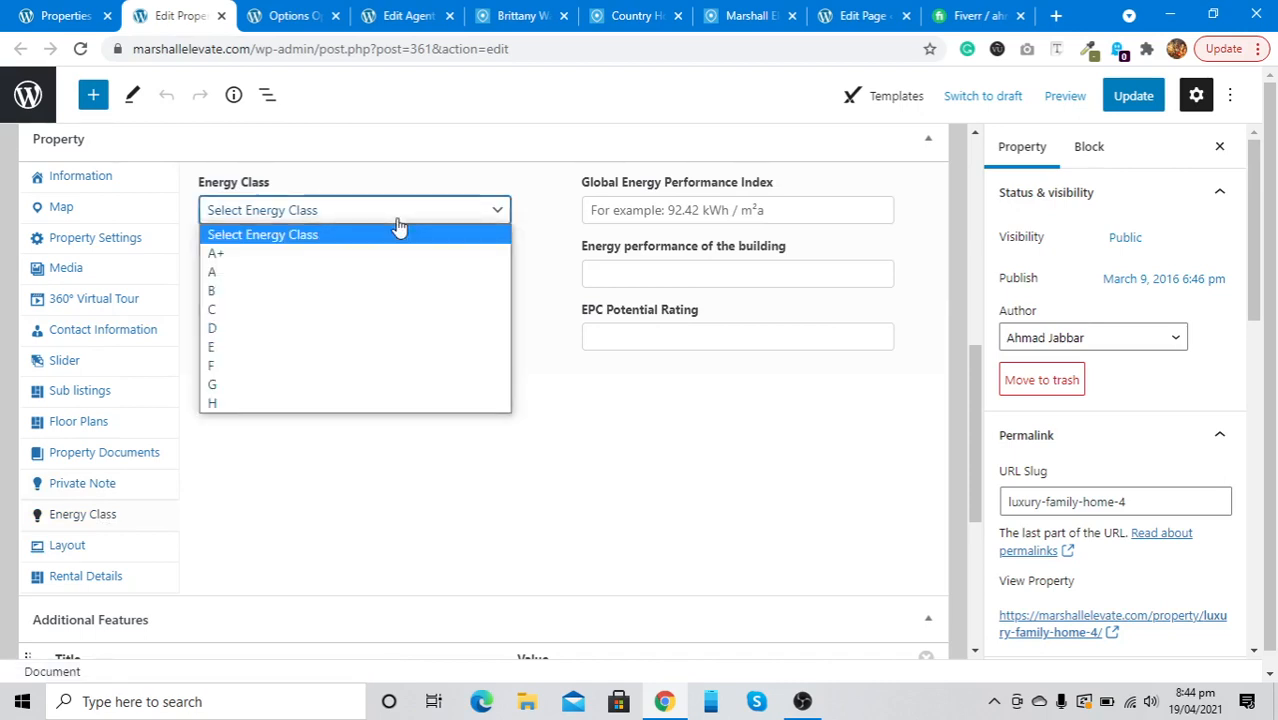
pyautogui.click(396, 219)
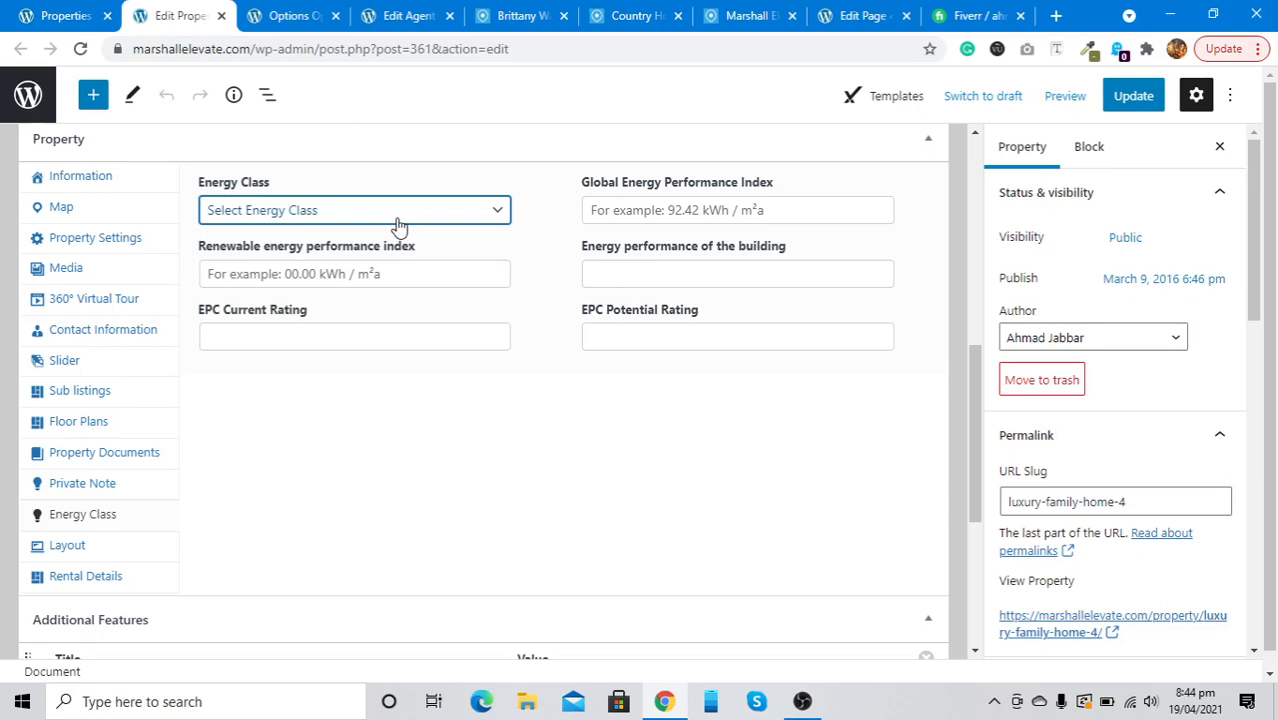
# Step: Review the property's layout settings for the top type and content layout
pyautogui.click(90, 544)
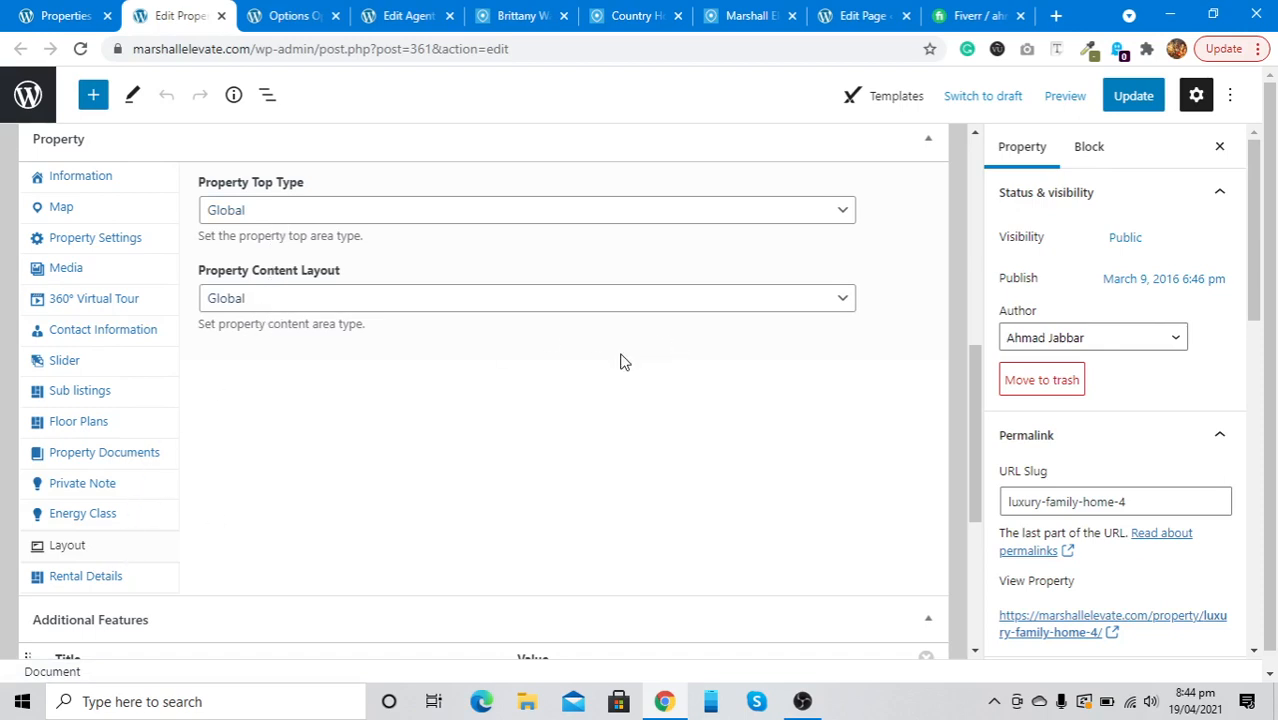
pyautogui.scroll(-1, 620, 361)
pyautogui.scroll(1, 620, 361)
# Step: Add an empty title and value row to the property's Additional Features
pyautogui.scroll(-3, 620, 361)
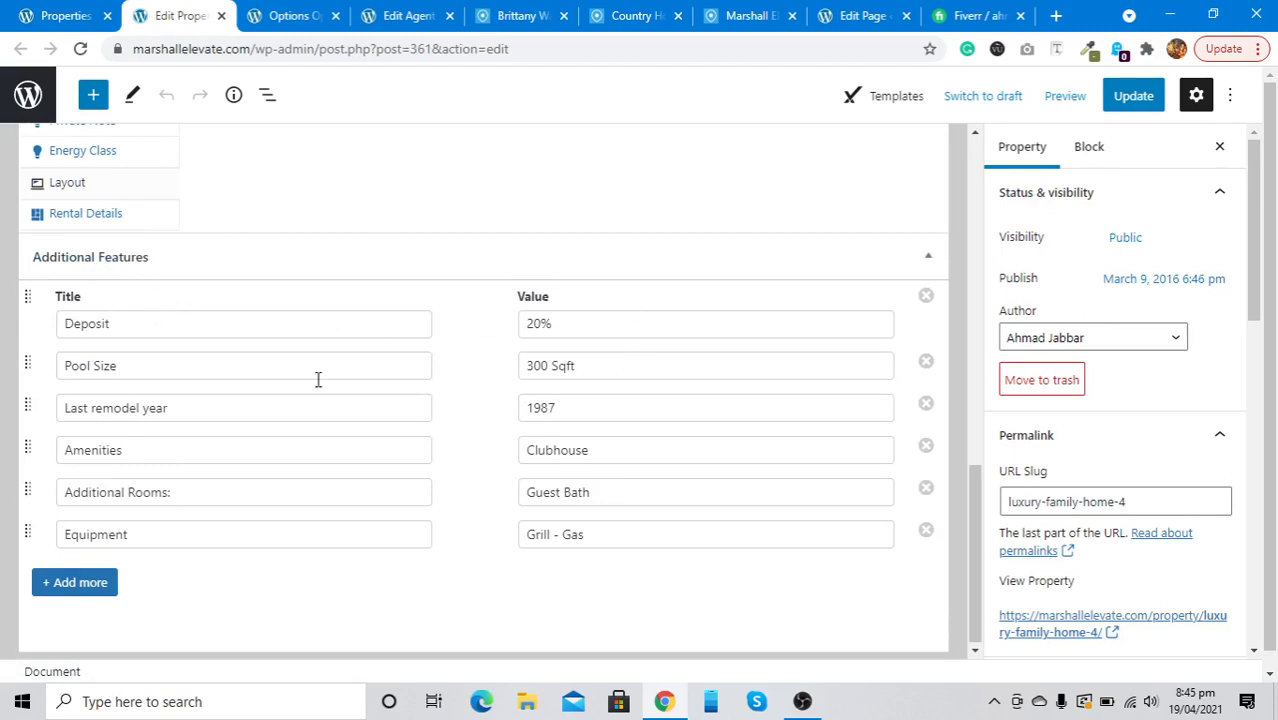
pyautogui.click(63, 583)
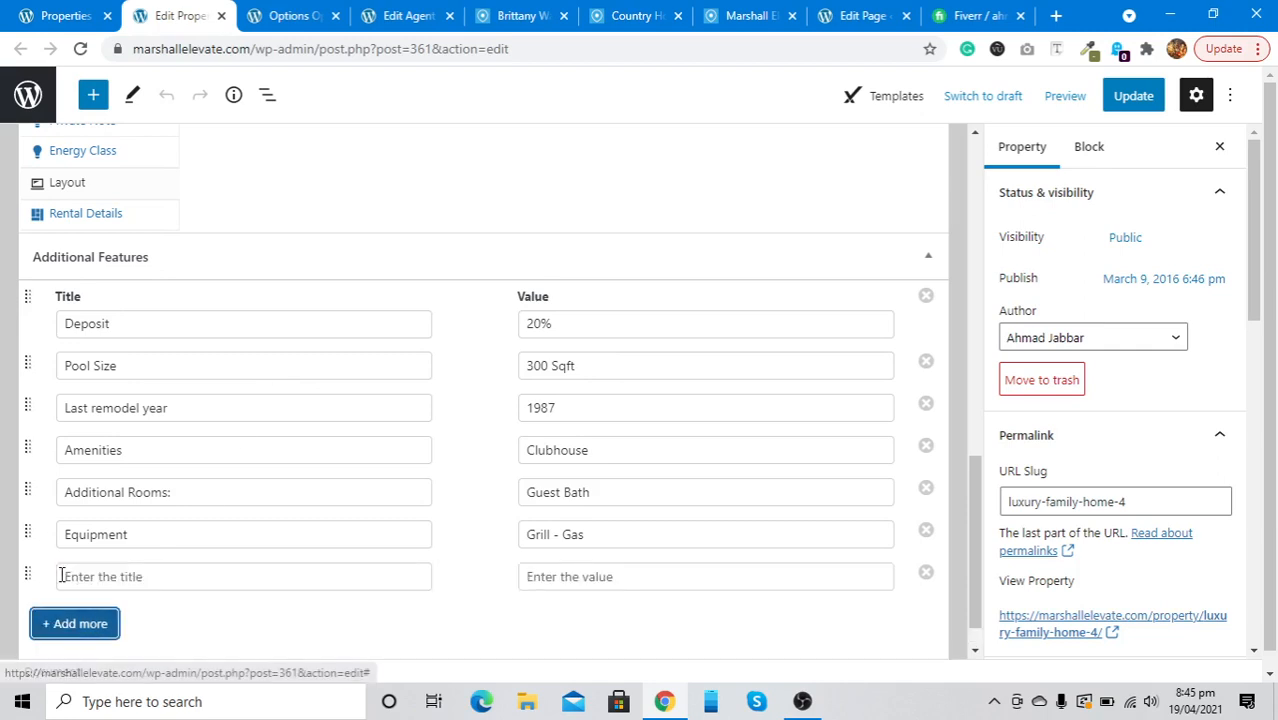
pyautogui.click(169, 587)
pyautogui.click(581, 566)
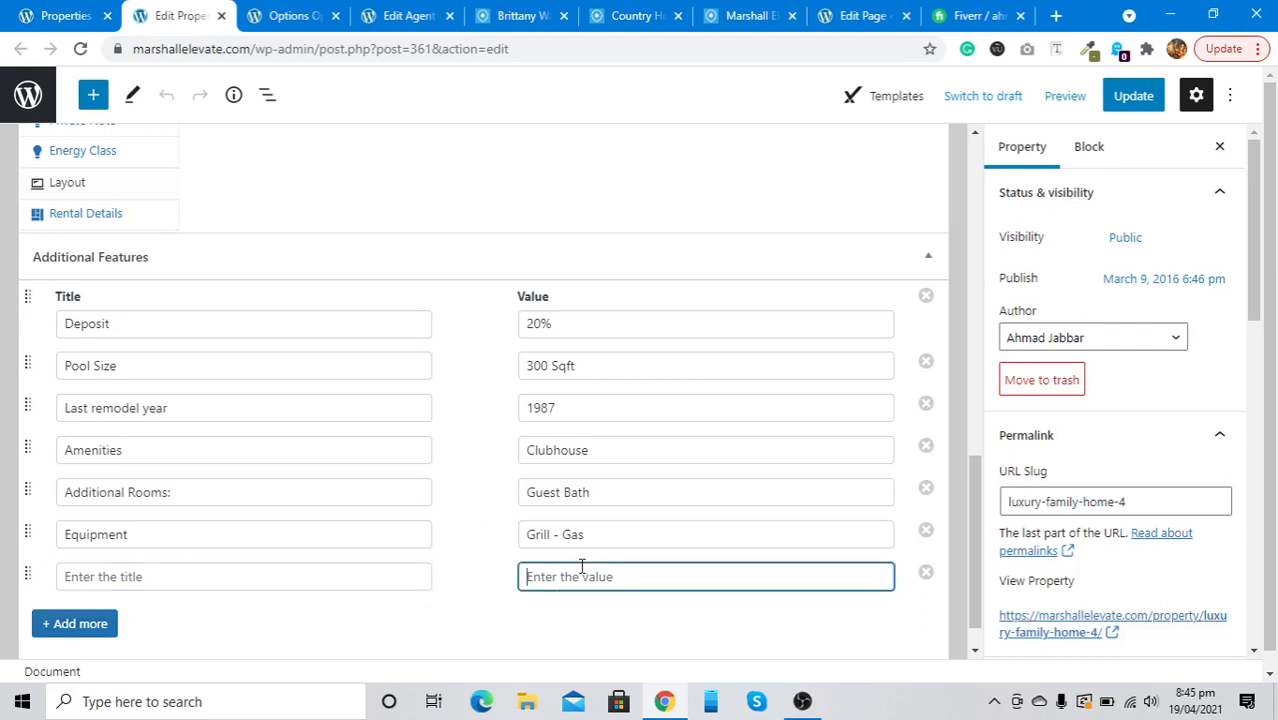
# Step: Open the Single Family Home listing from the agent's public page and examine its Additional Details section
pyautogui.click(518, 15)
pyautogui.scroll(-3, 289, 334)
pyautogui.scroll(-10, 289, 327)
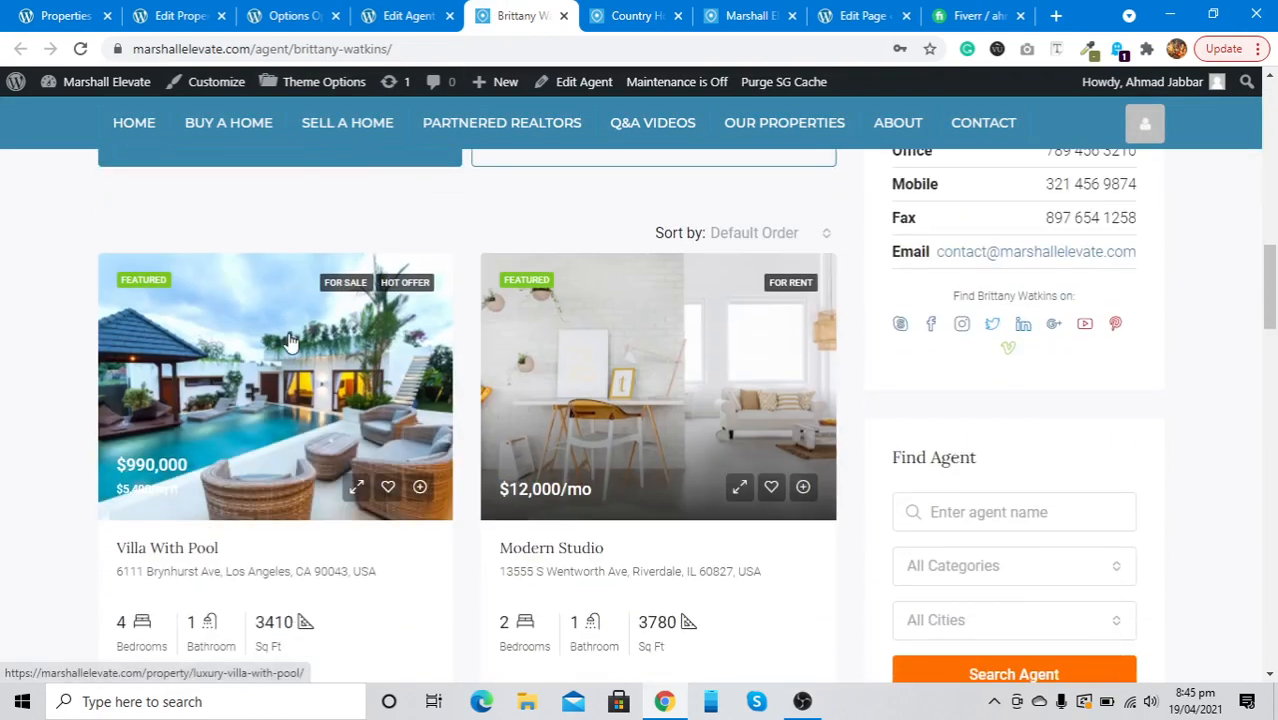
pyautogui.scroll(-6, 289, 341)
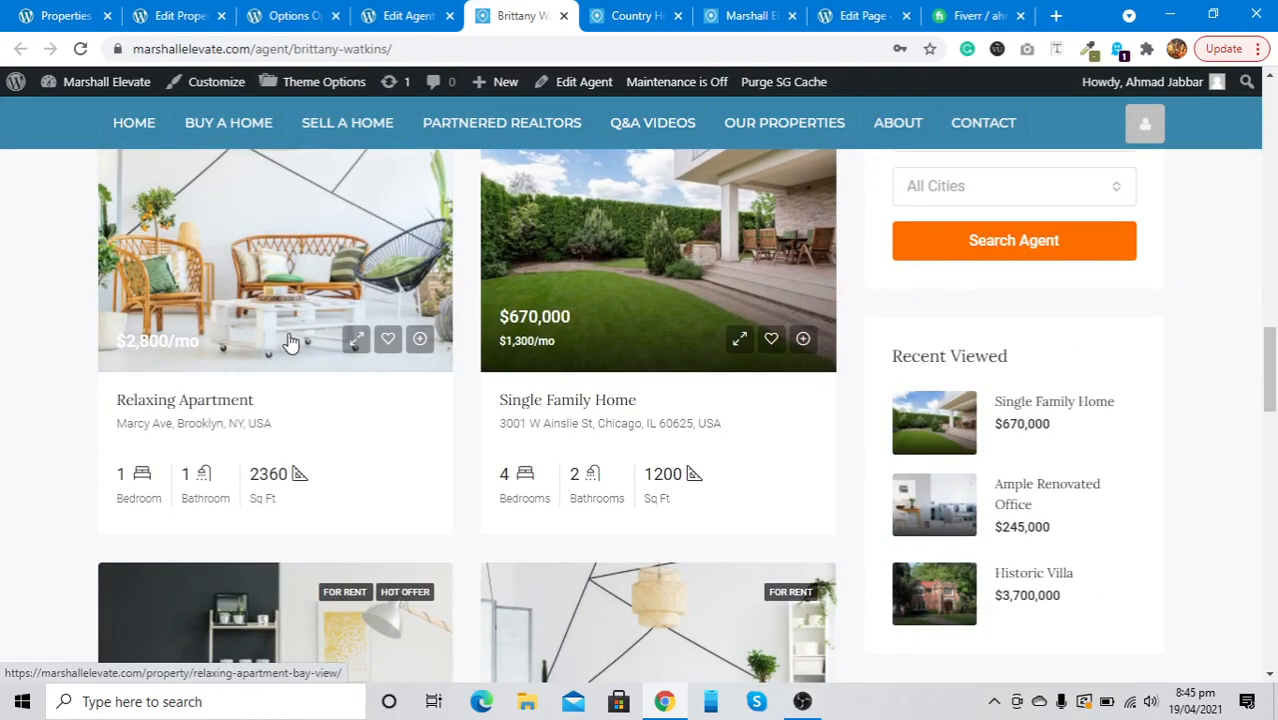
pyautogui.click(711, 243)
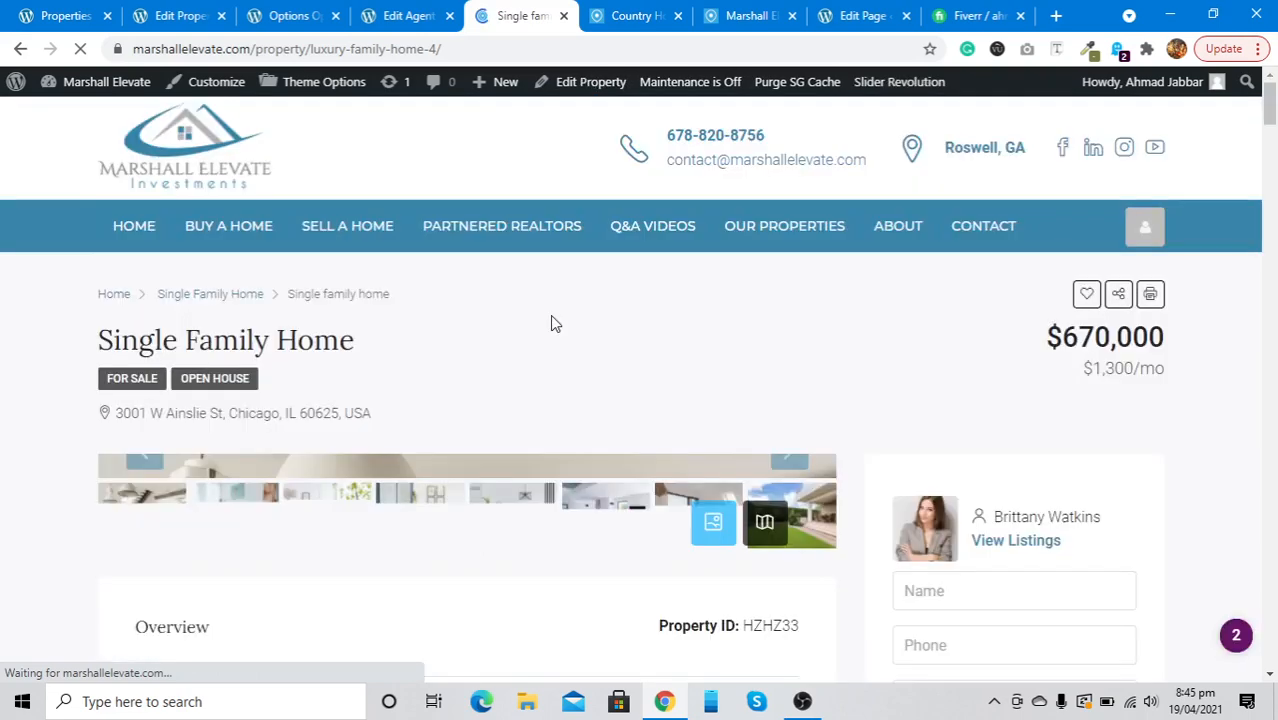
pyautogui.scroll(-5, 550, 315)
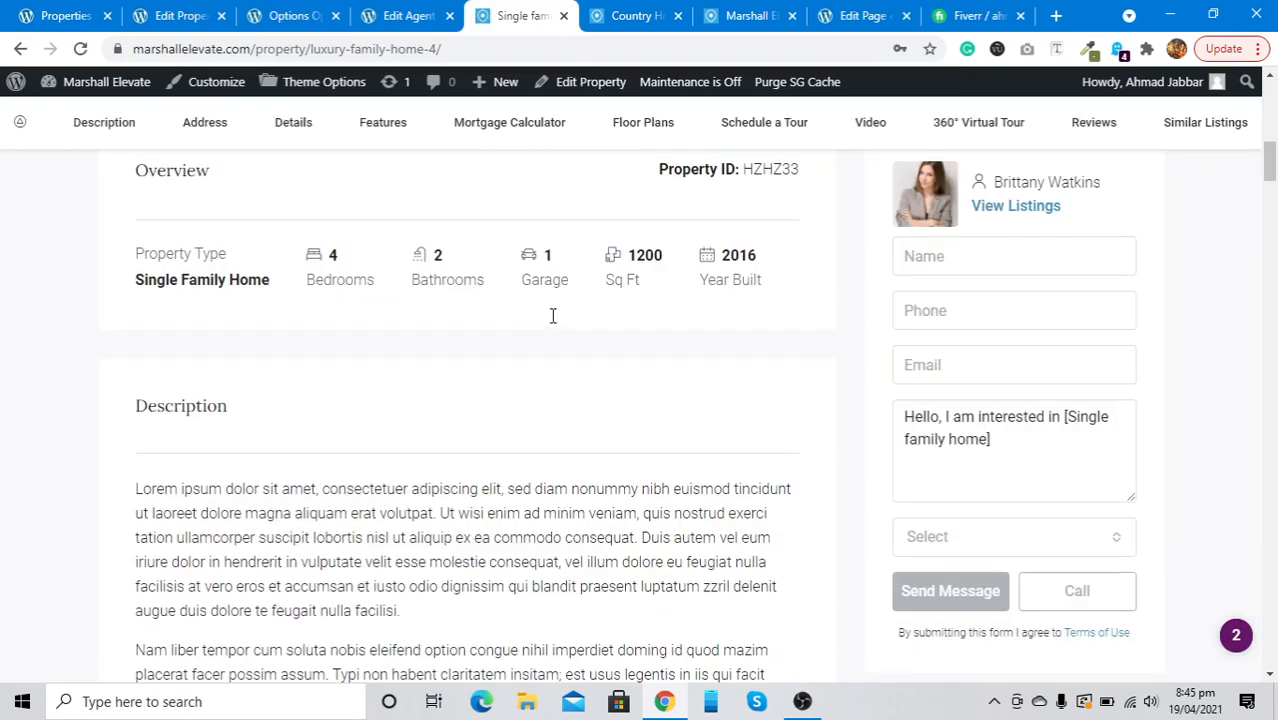
pyautogui.scroll(-12, 552, 316)
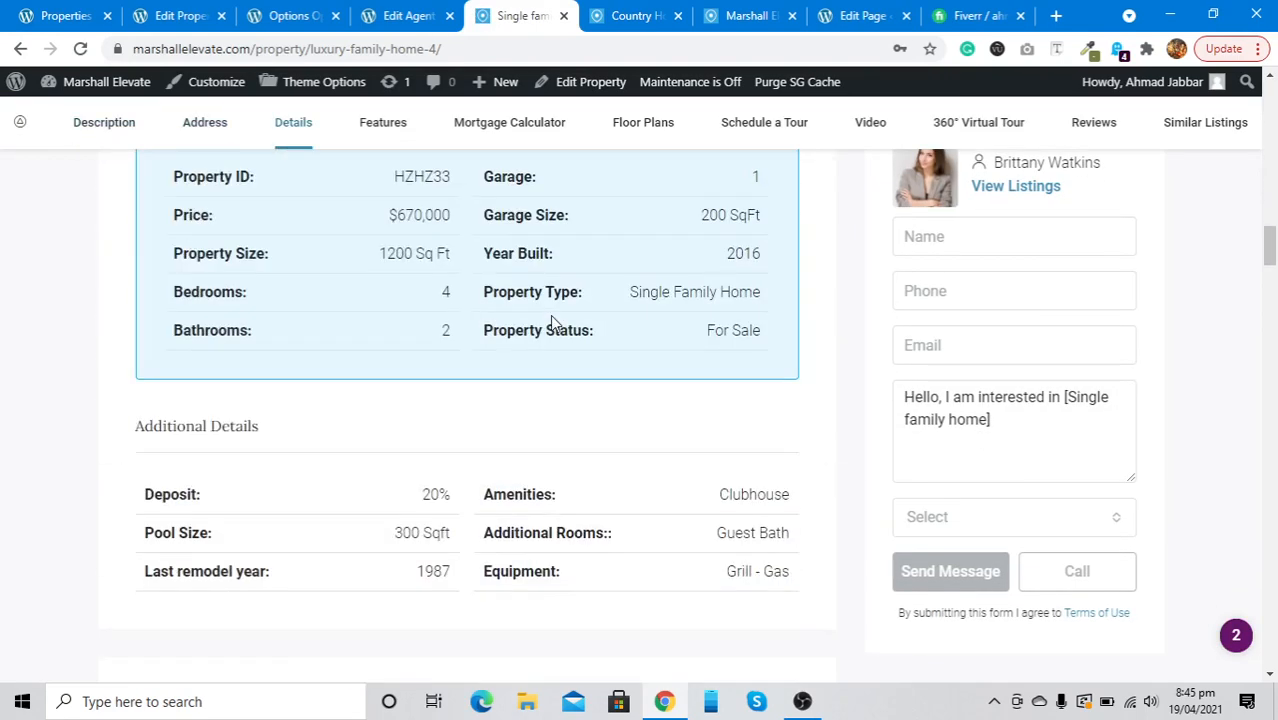
pyautogui.scroll(1, 550, 315)
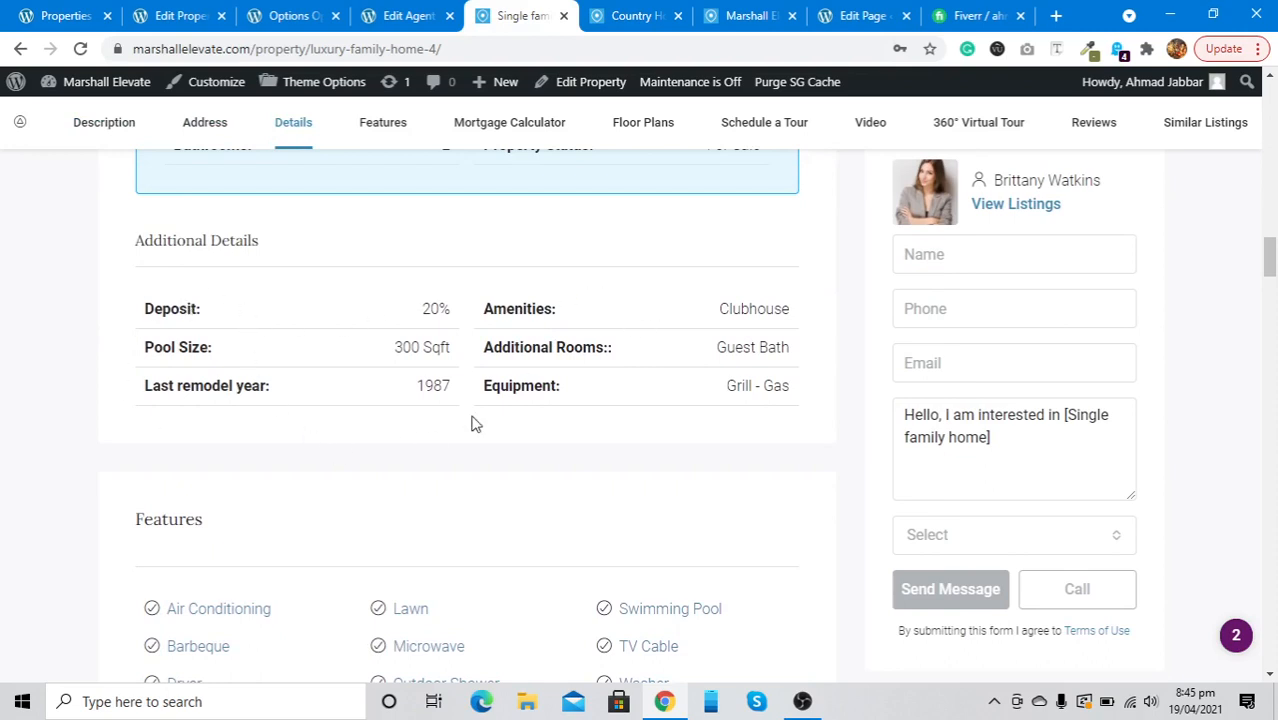
# Step: Return to the Single family home property editor and review the Type and Status options in the property settings
pyautogui.scroll(-1, 330, 378)
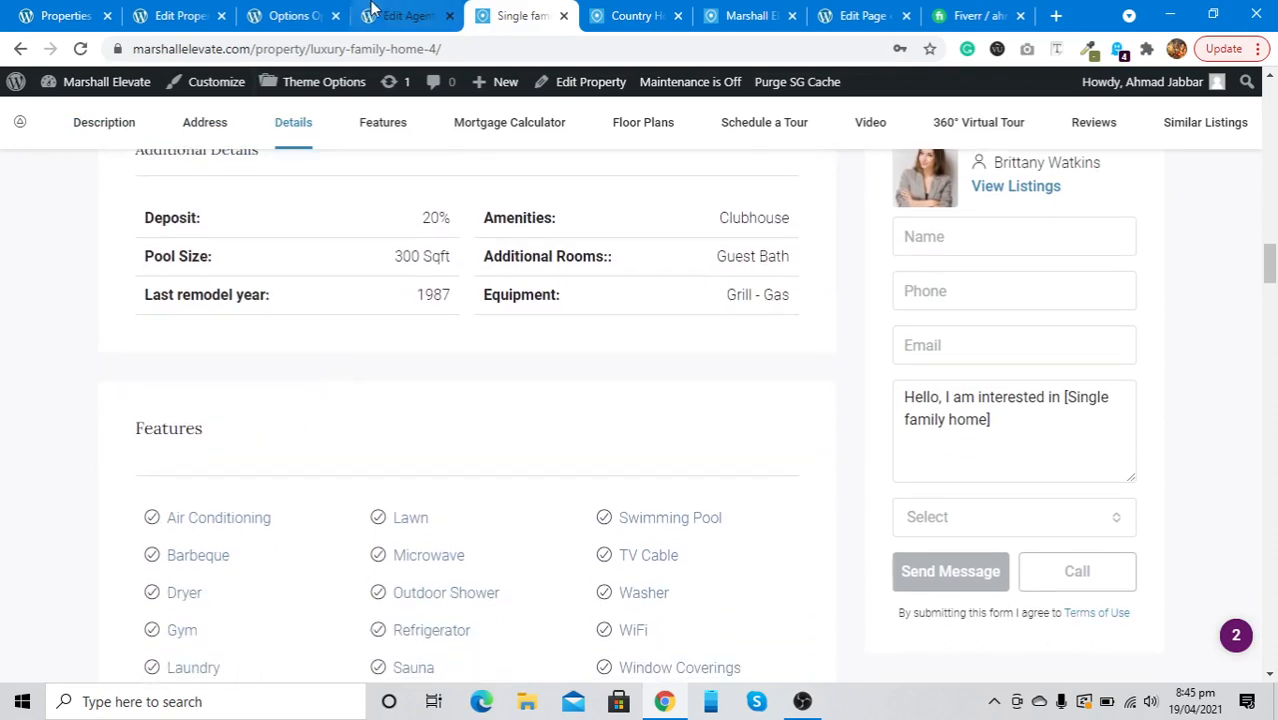
pyautogui.click(192, 14)
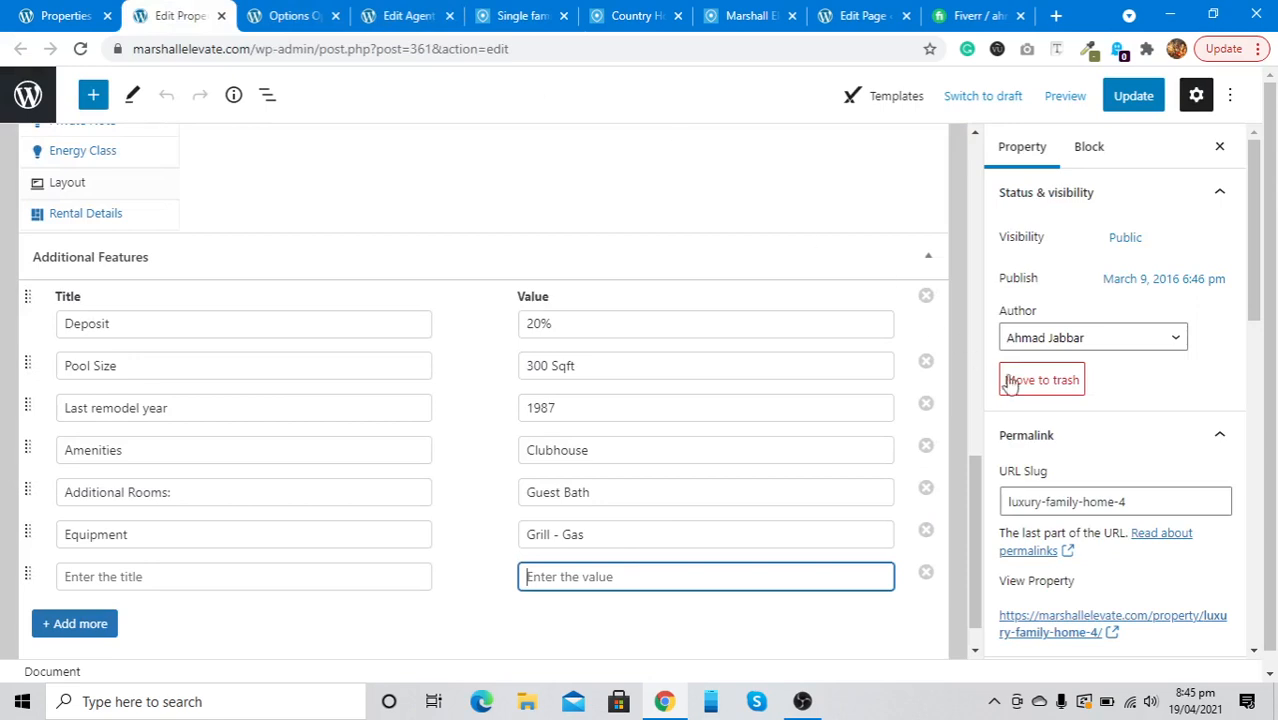
pyautogui.scroll(-8, 1122, 460)
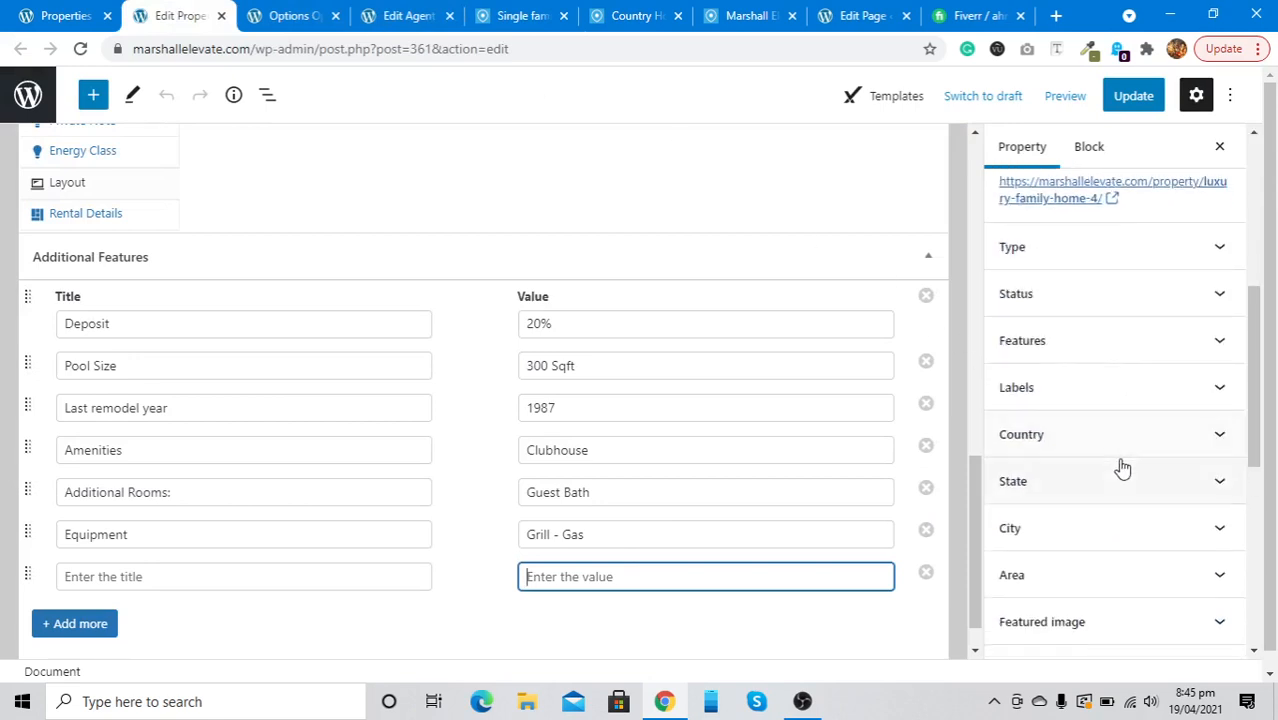
pyautogui.scroll(2, 1122, 467)
pyautogui.scroll(-1, 1122, 467)
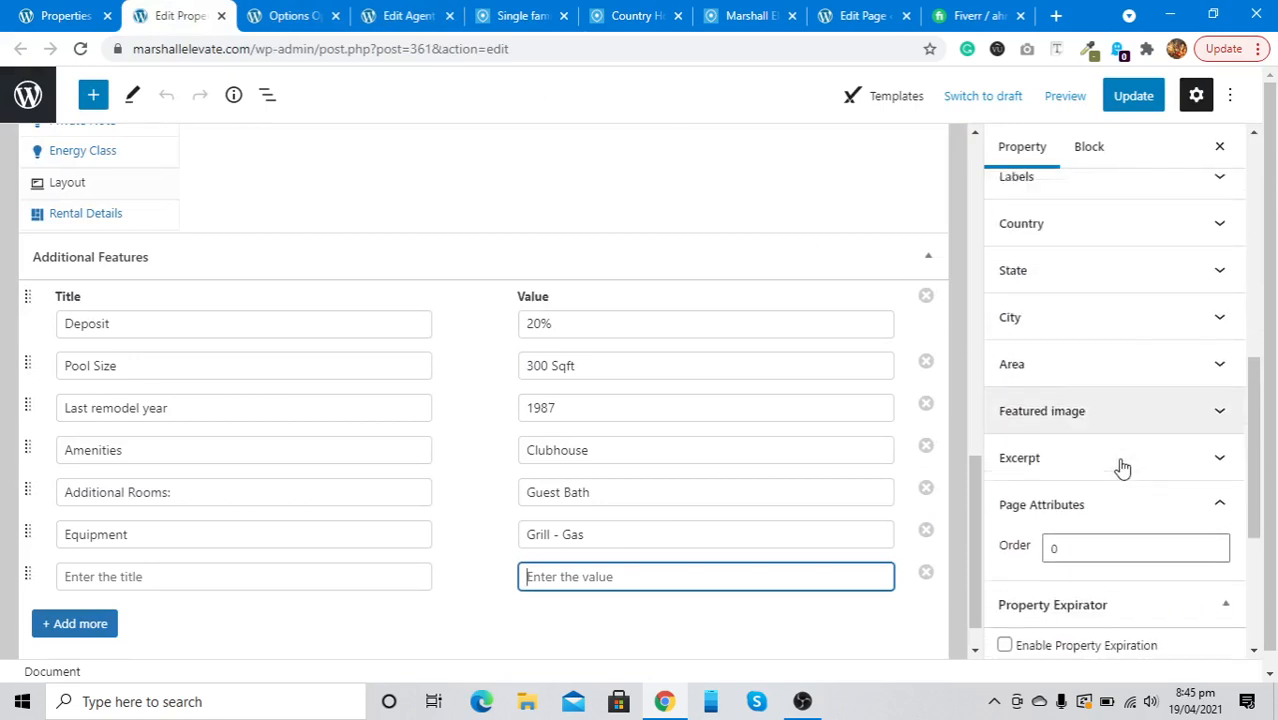
pyautogui.scroll(2, 1122, 467)
pyautogui.scroll(1, 1093, 248)
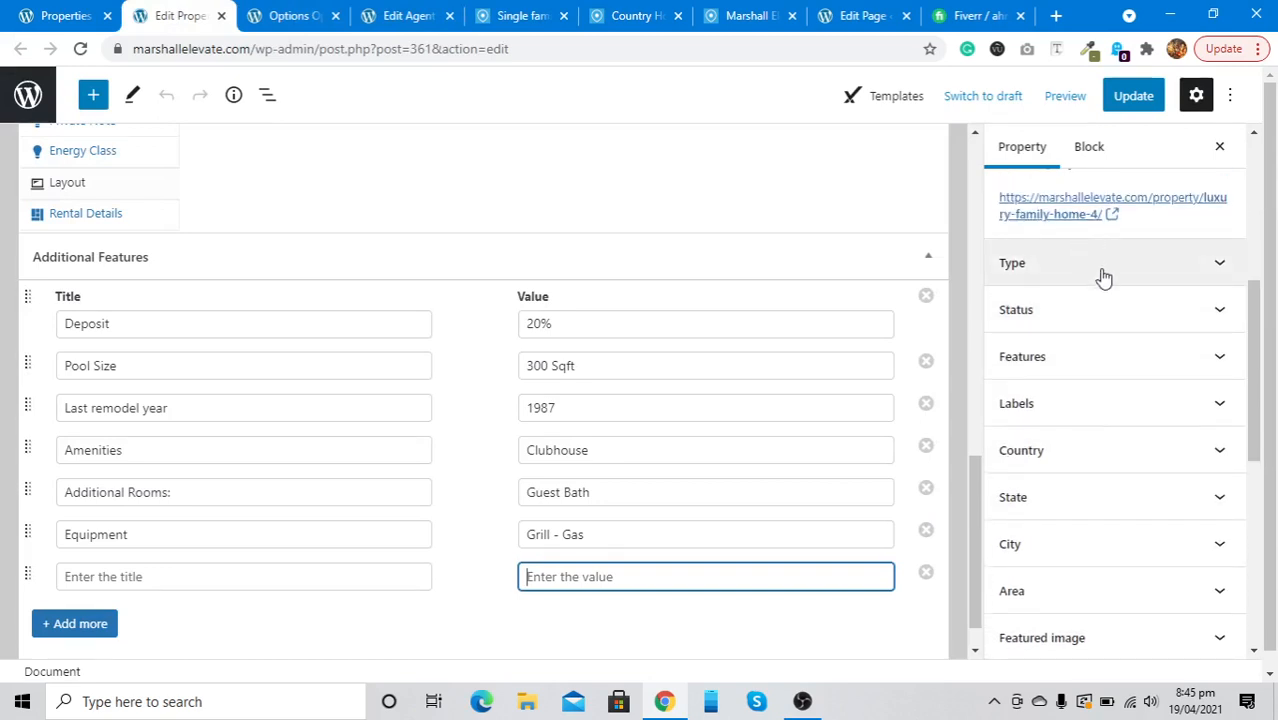
pyautogui.click(1103, 277)
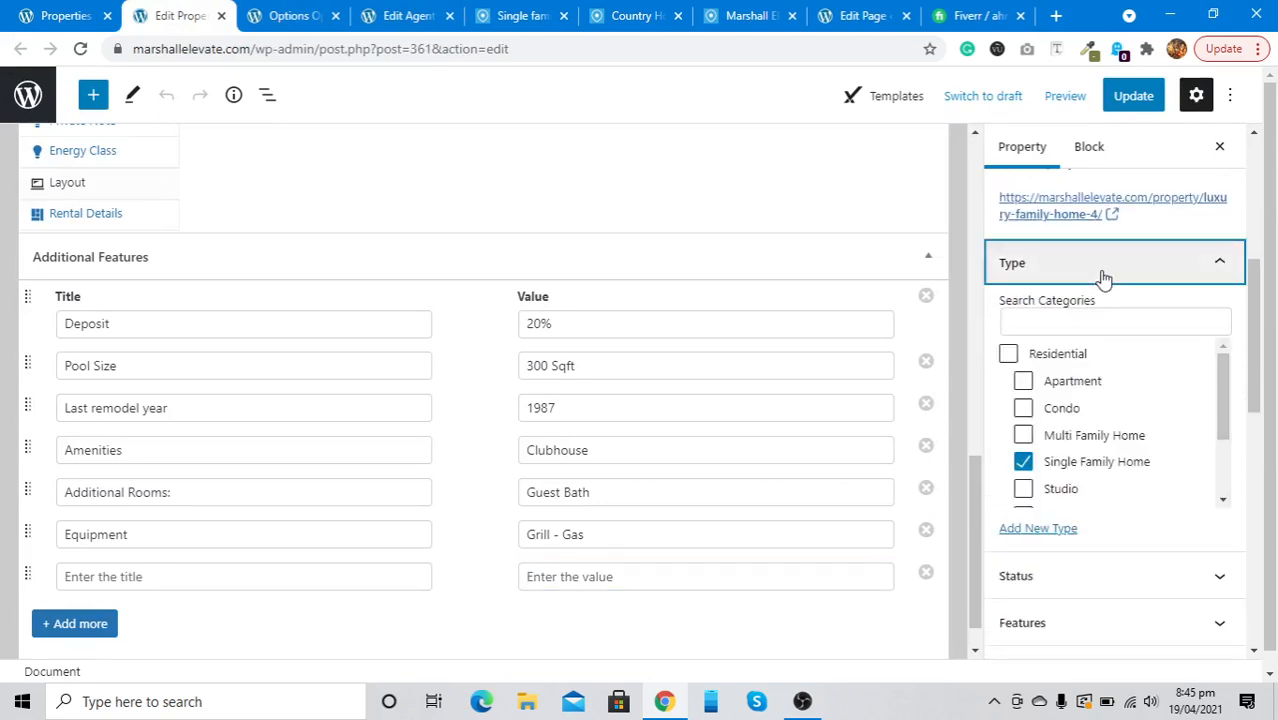
pyautogui.click(1103, 277)
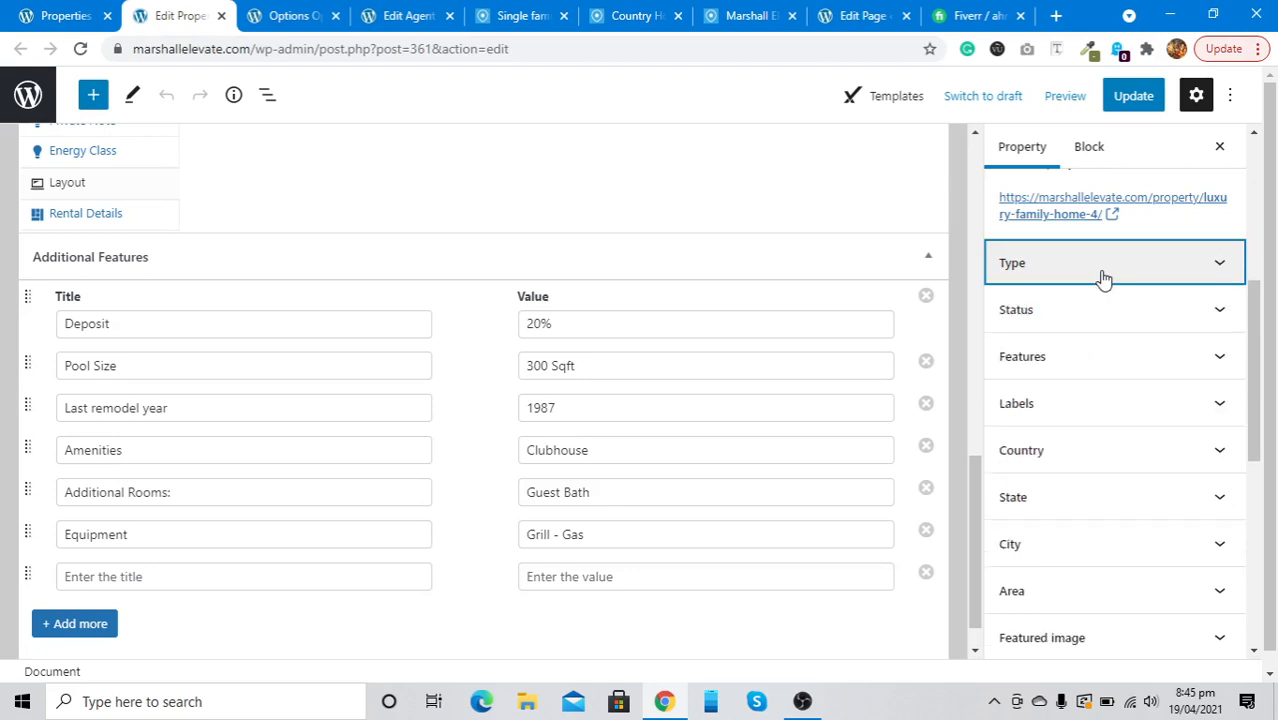
pyautogui.click(1100, 328)
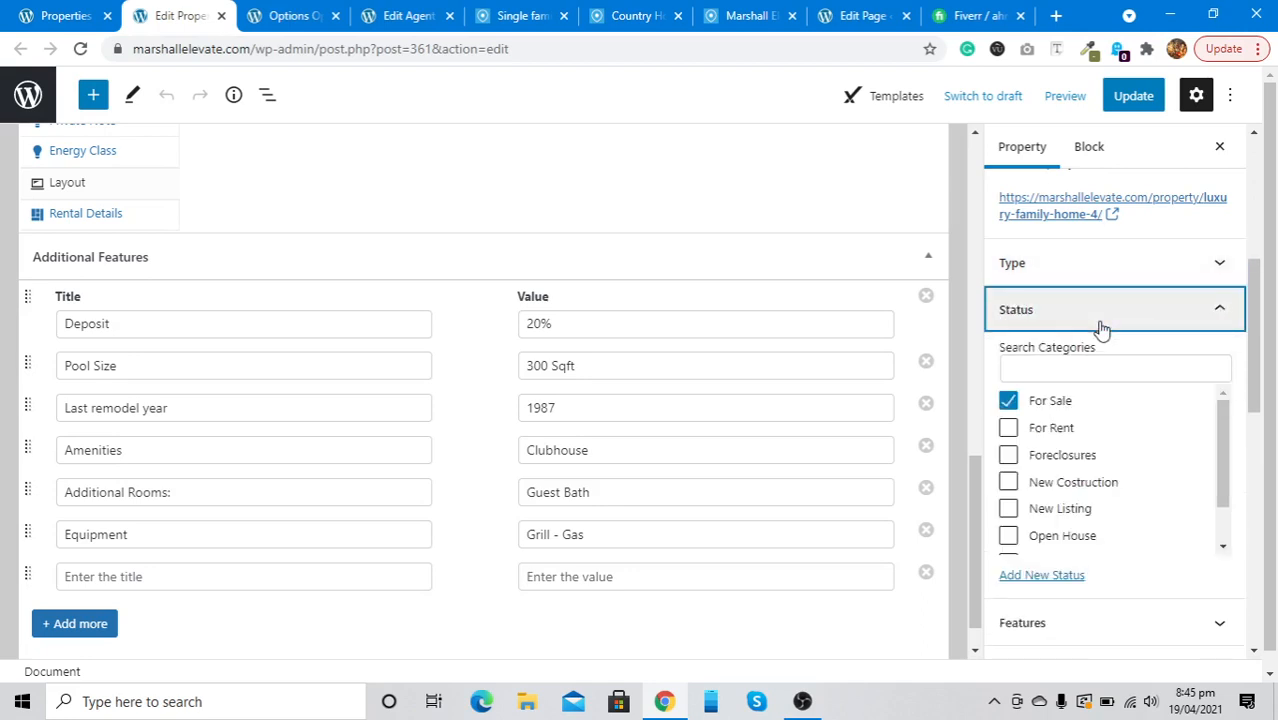
pyautogui.click(1100, 328)
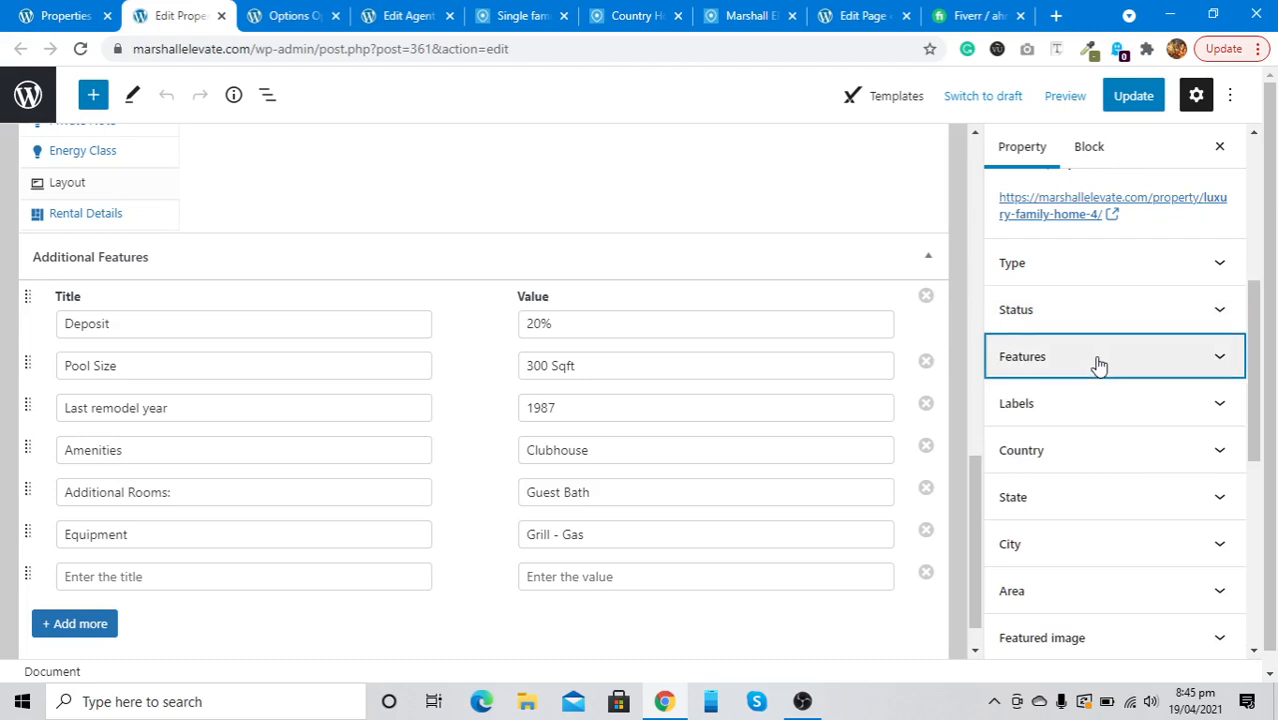
# Step: Review the list of Features assigned to the property
pyautogui.click(1099, 364)
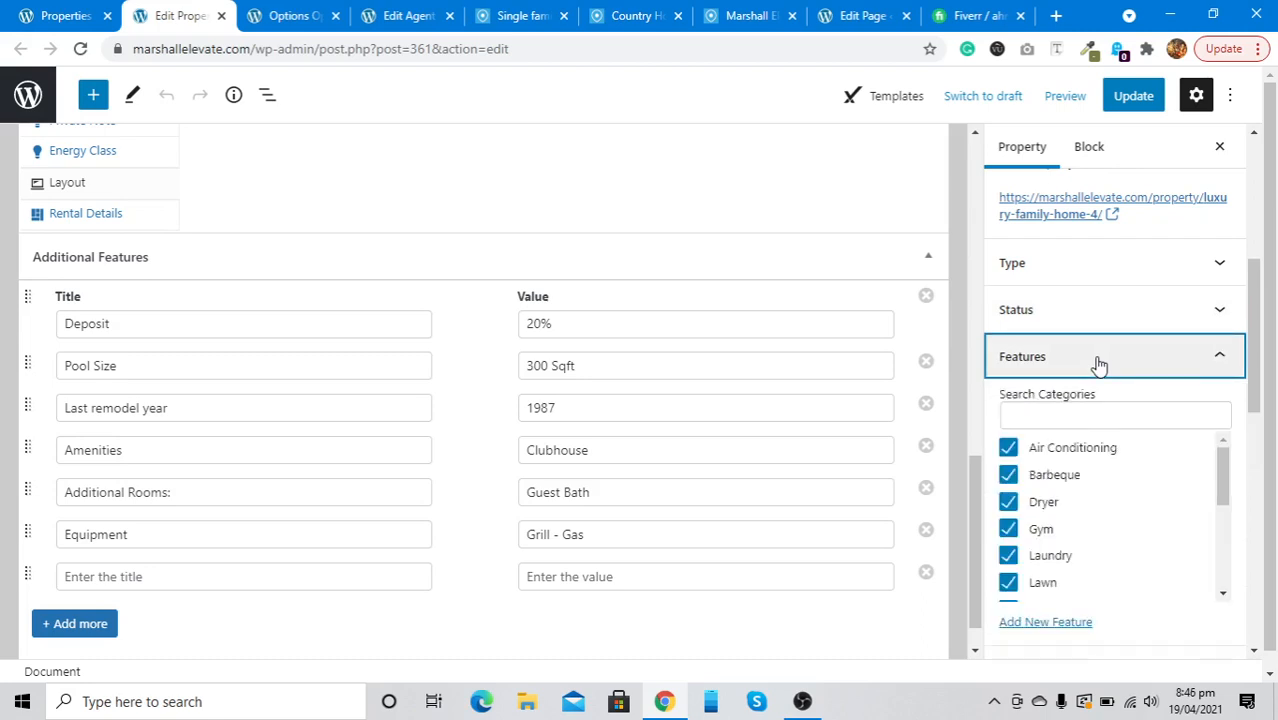
pyautogui.click(1099, 364)
pyautogui.click(1099, 364)
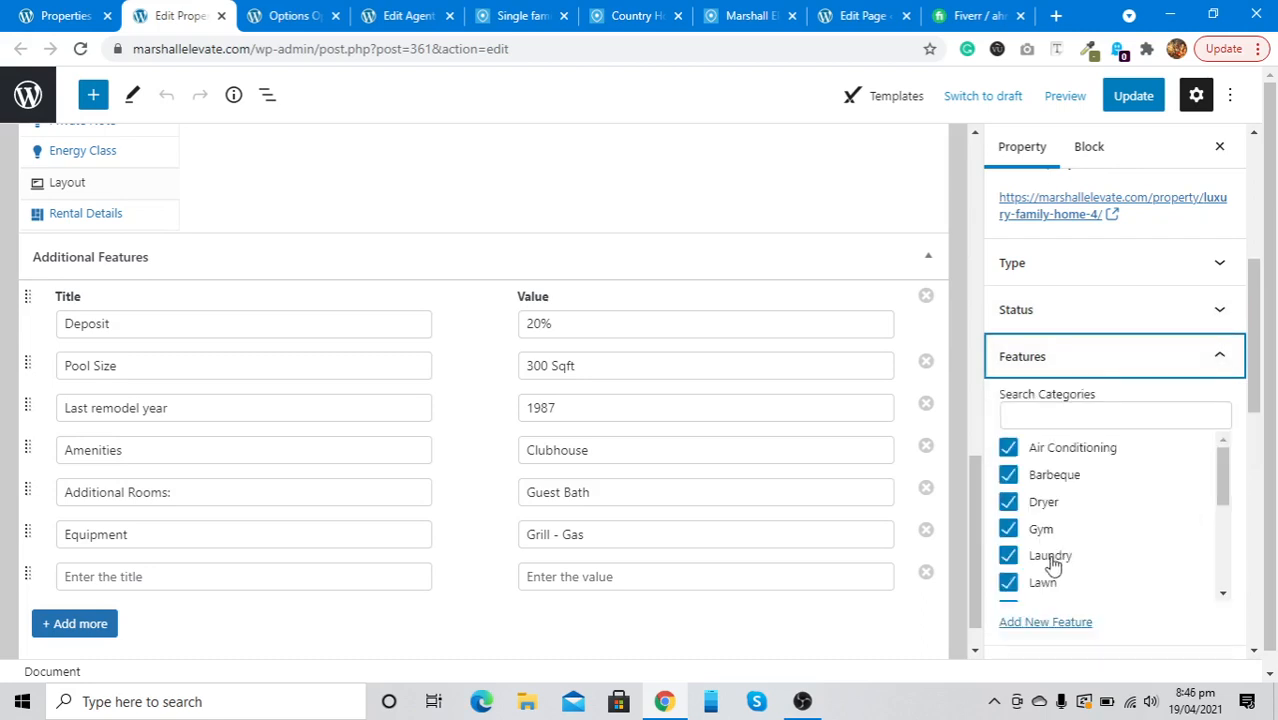
pyautogui.click(1054, 374)
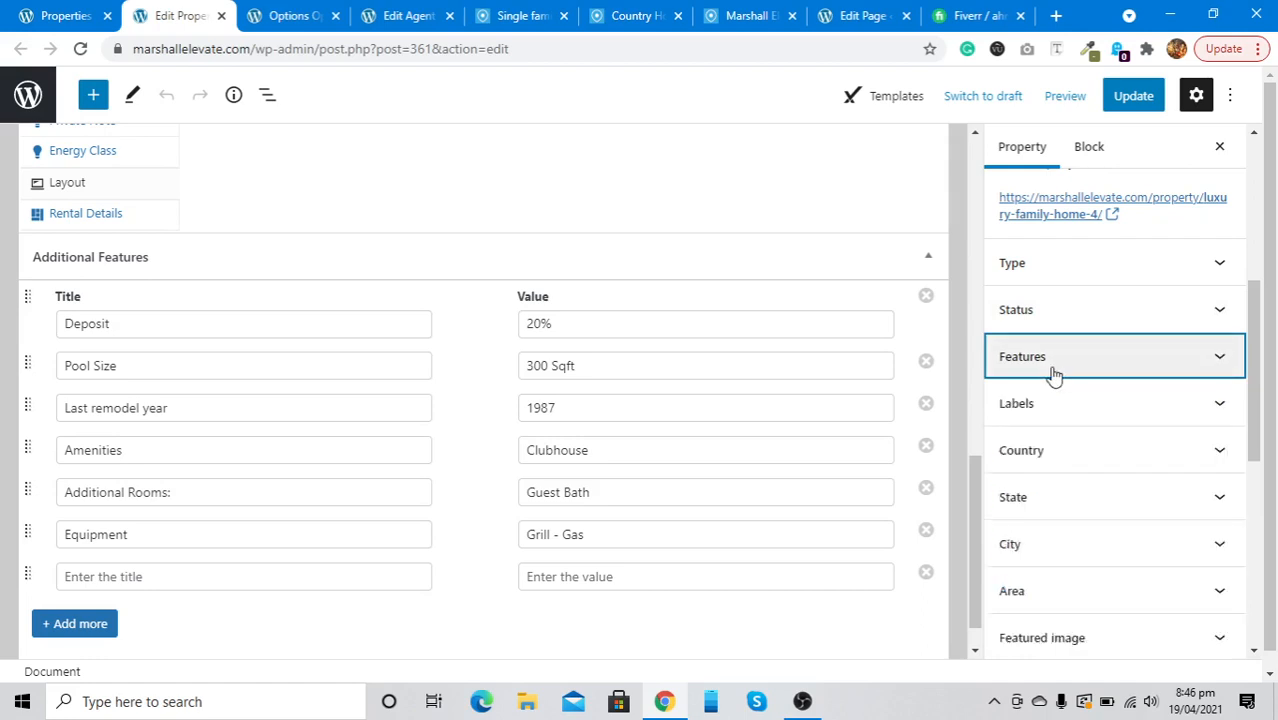
# Step: Check the property's Labels section and expand the Excerpt section
pyautogui.scroll(-3, 1053, 374)
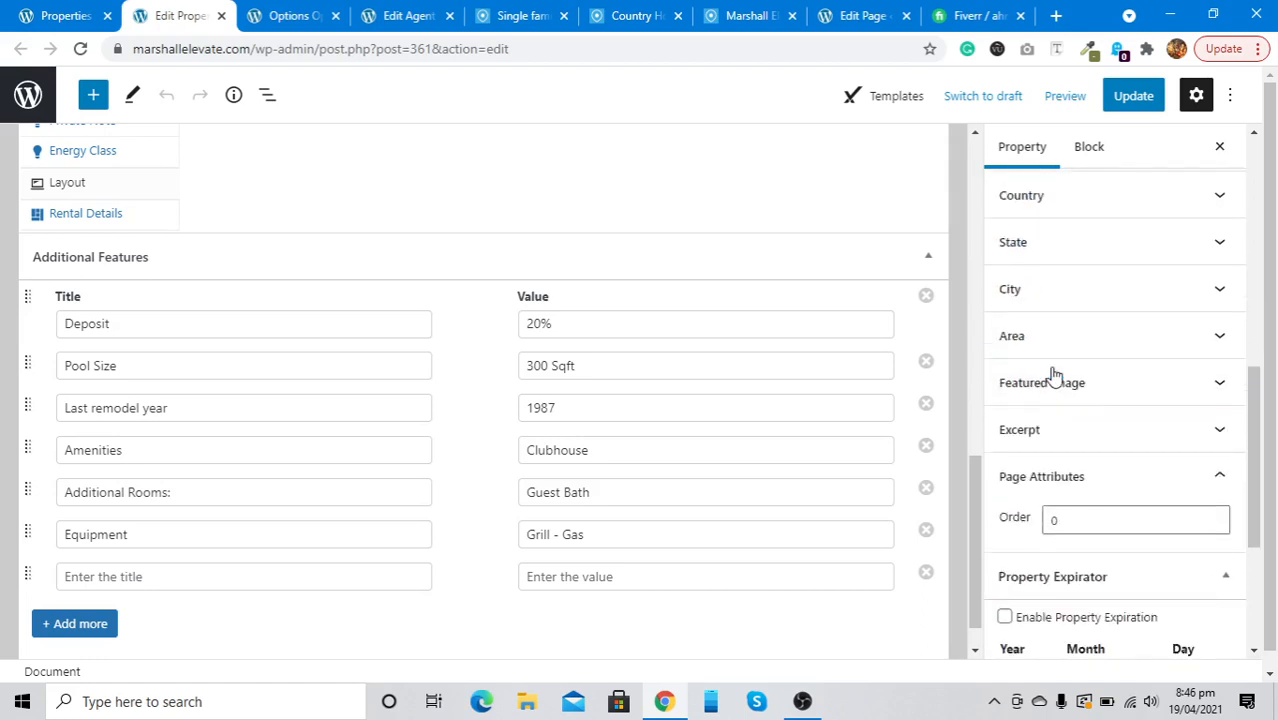
pyautogui.scroll(1, 1045, 300)
pyautogui.click(1033, 251)
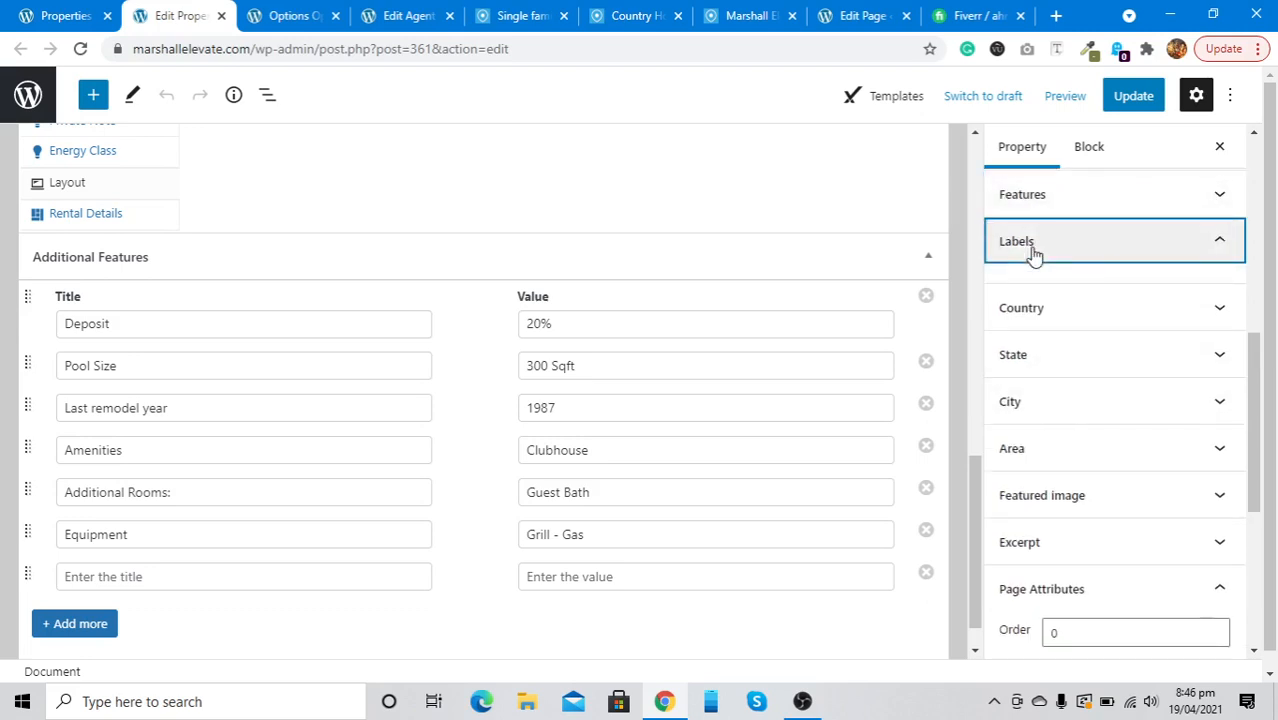
pyautogui.click(1033, 251)
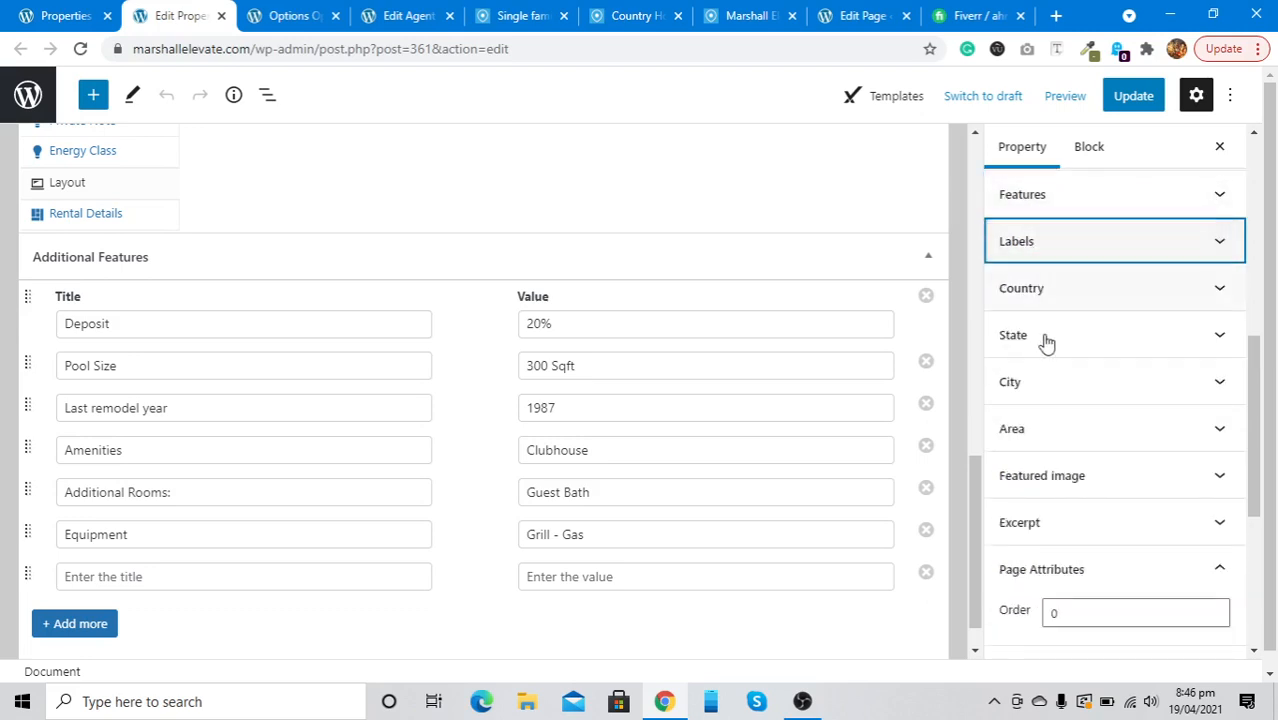
pyautogui.click(1057, 512)
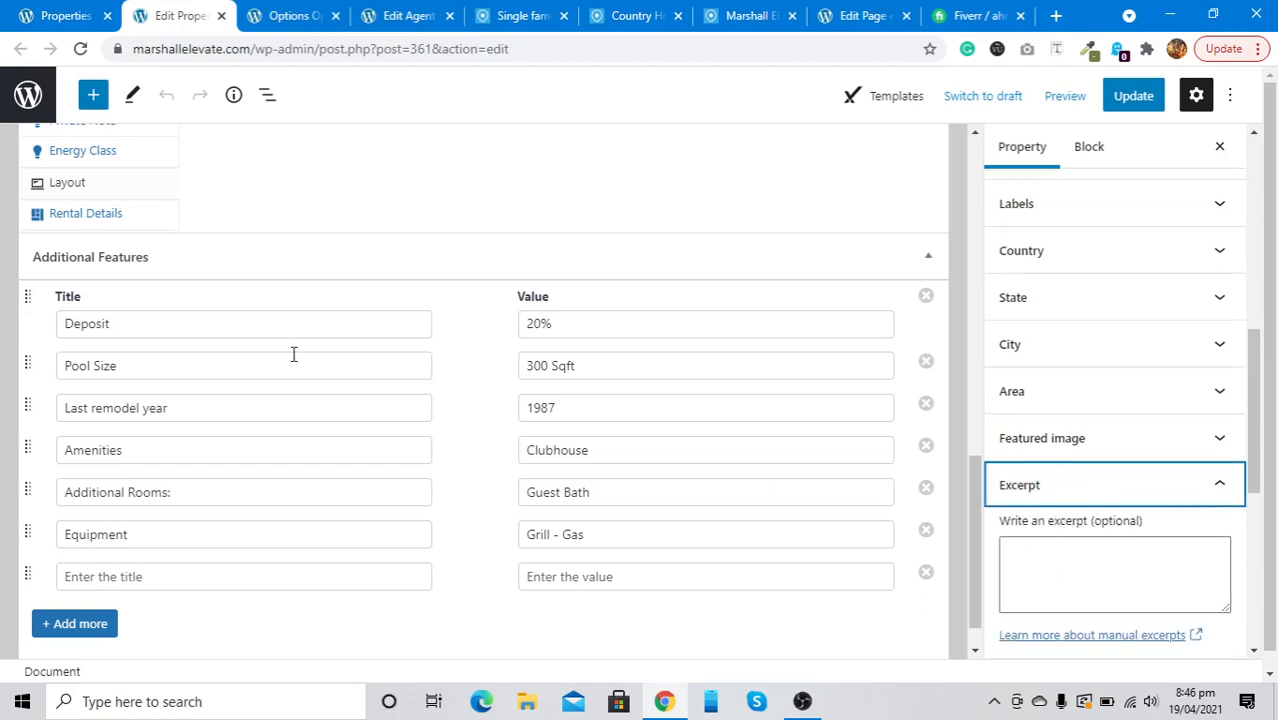
# Step: Review the property's expiration and payment status settings, collapsing the Property Expirator and Paid Submission sections
pyautogui.scroll(15, 291, 354)
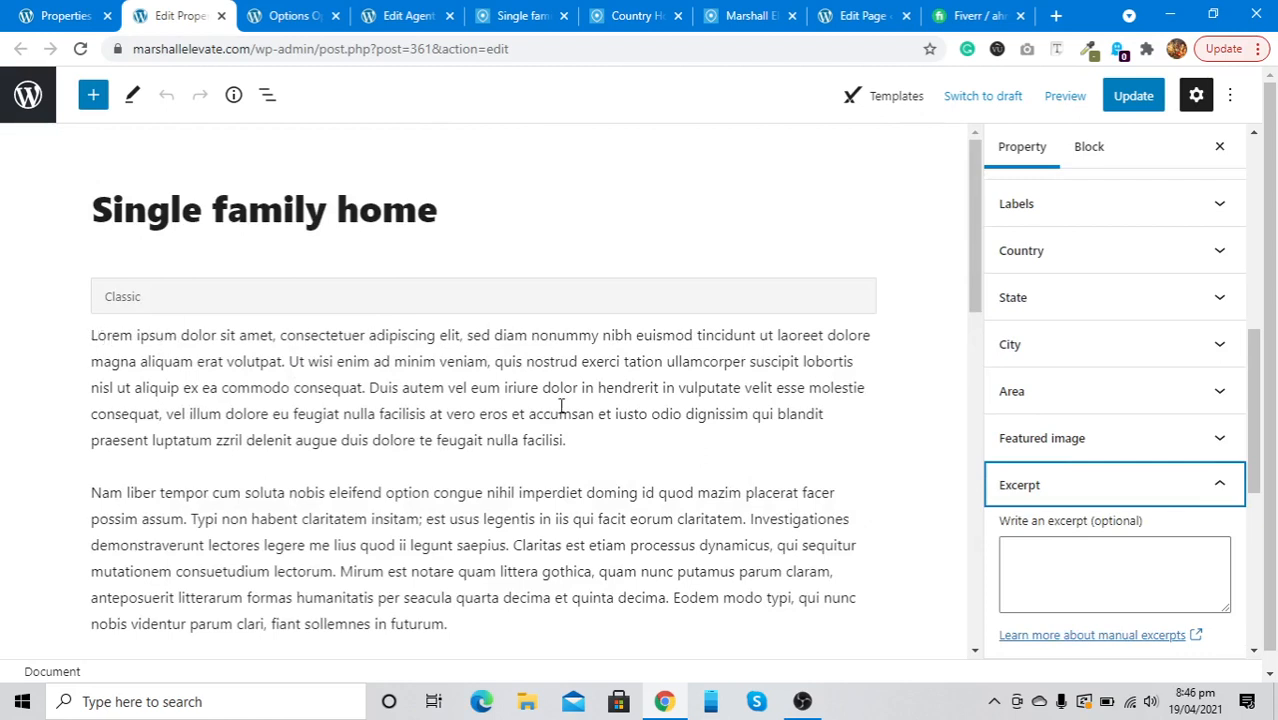
pyautogui.scroll(-4, 1107, 545)
pyautogui.scroll(-1, 1107, 552)
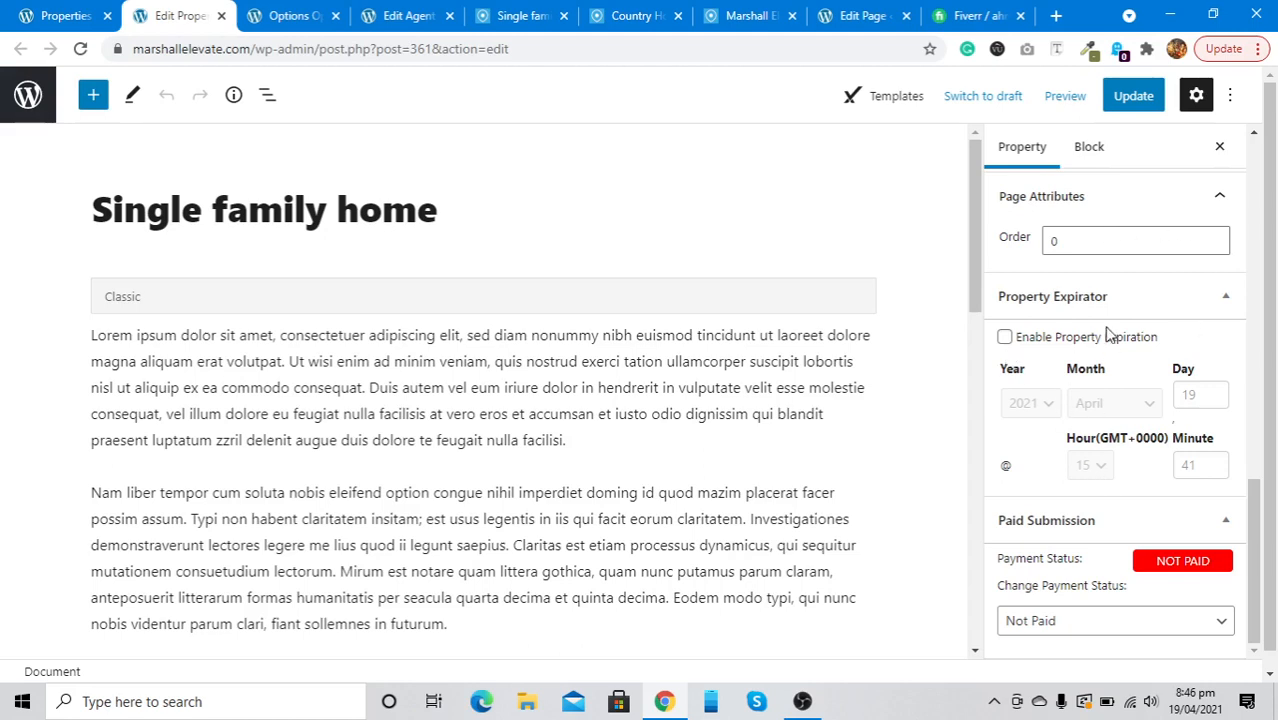
pyautogui.click(1105, 297)
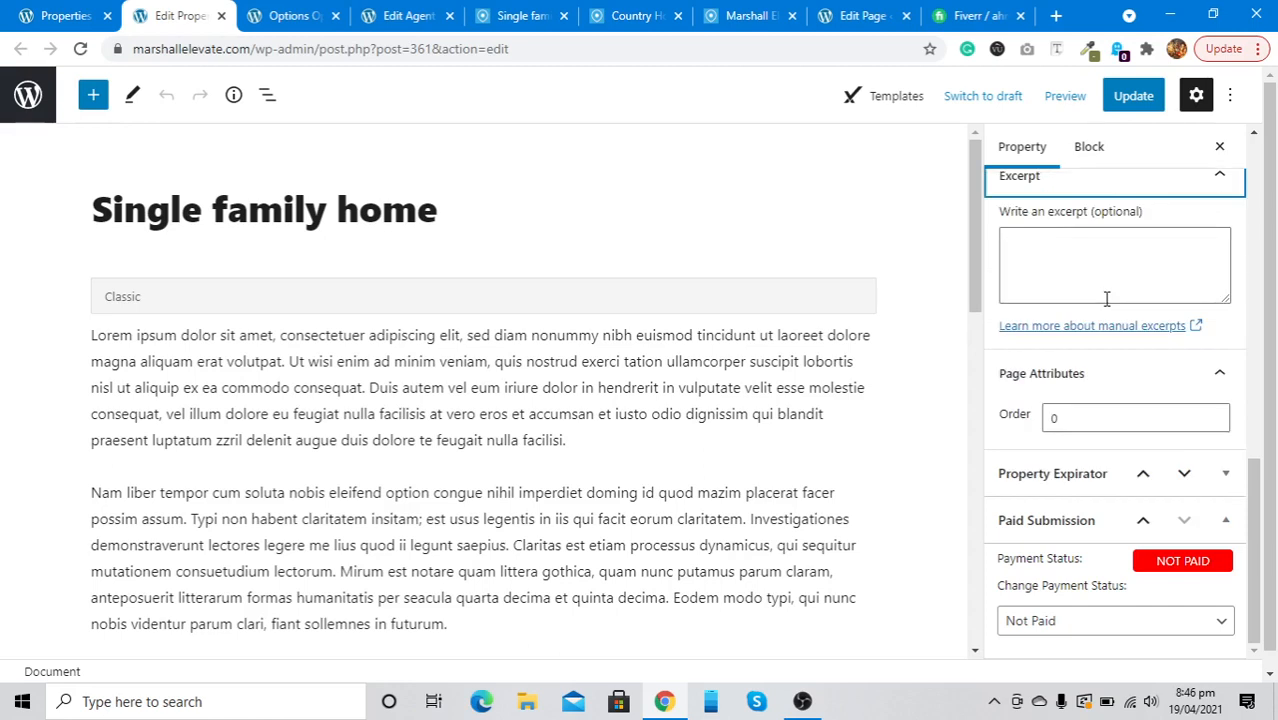
pyautogui.click(1084, 519)
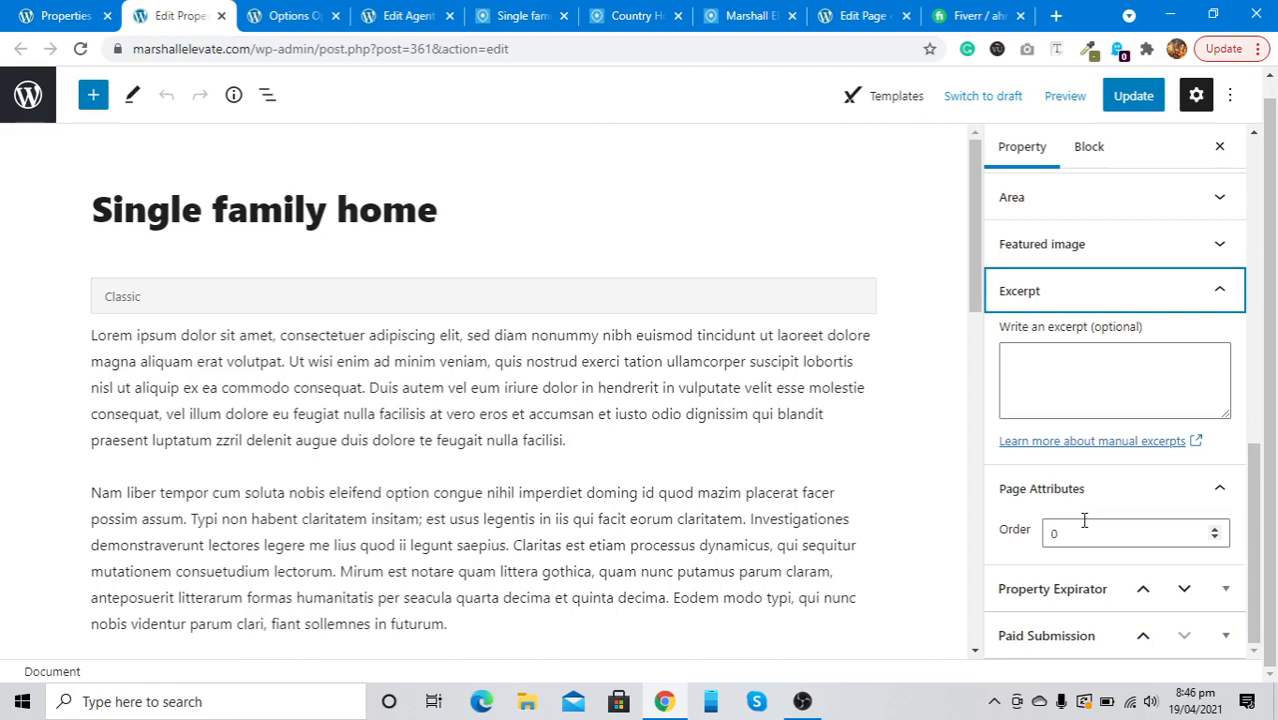
# Step: Look over the property's layout and Additional Features once more and update the Single family home listing
pyautogui.scroll(-5, 543, 530)
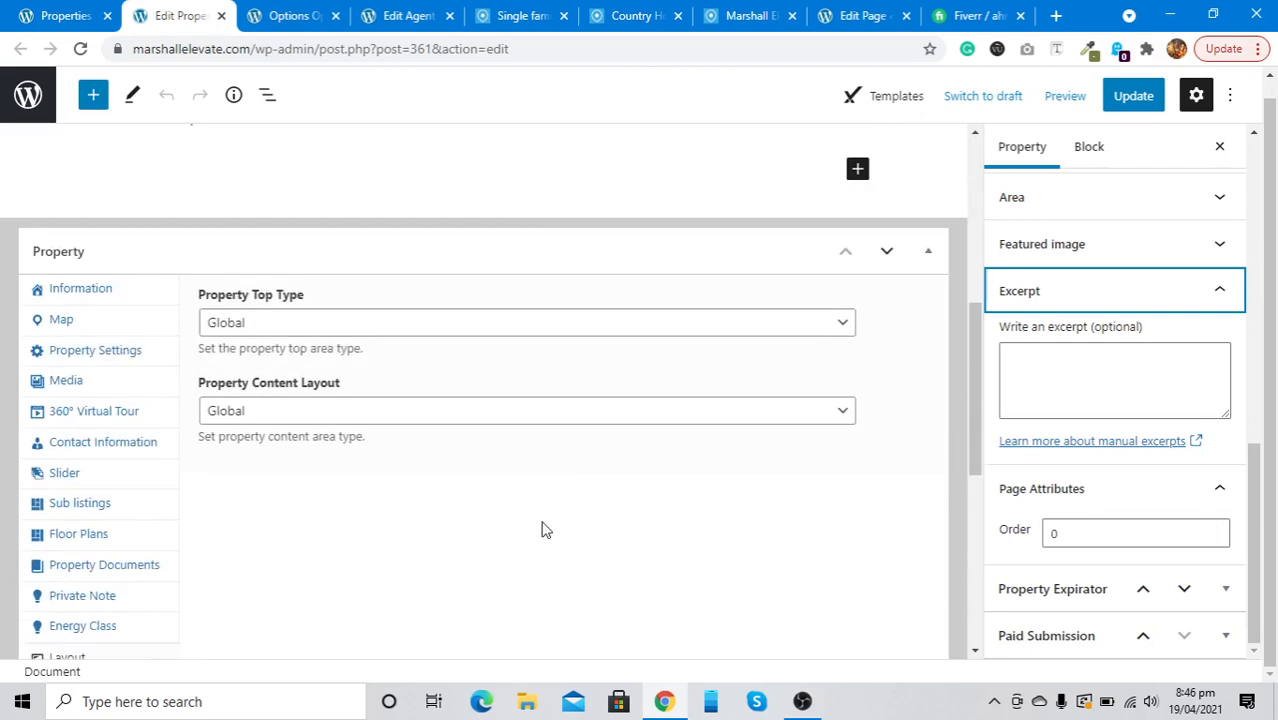
pyautogui.scroll(-3, 543, 530)
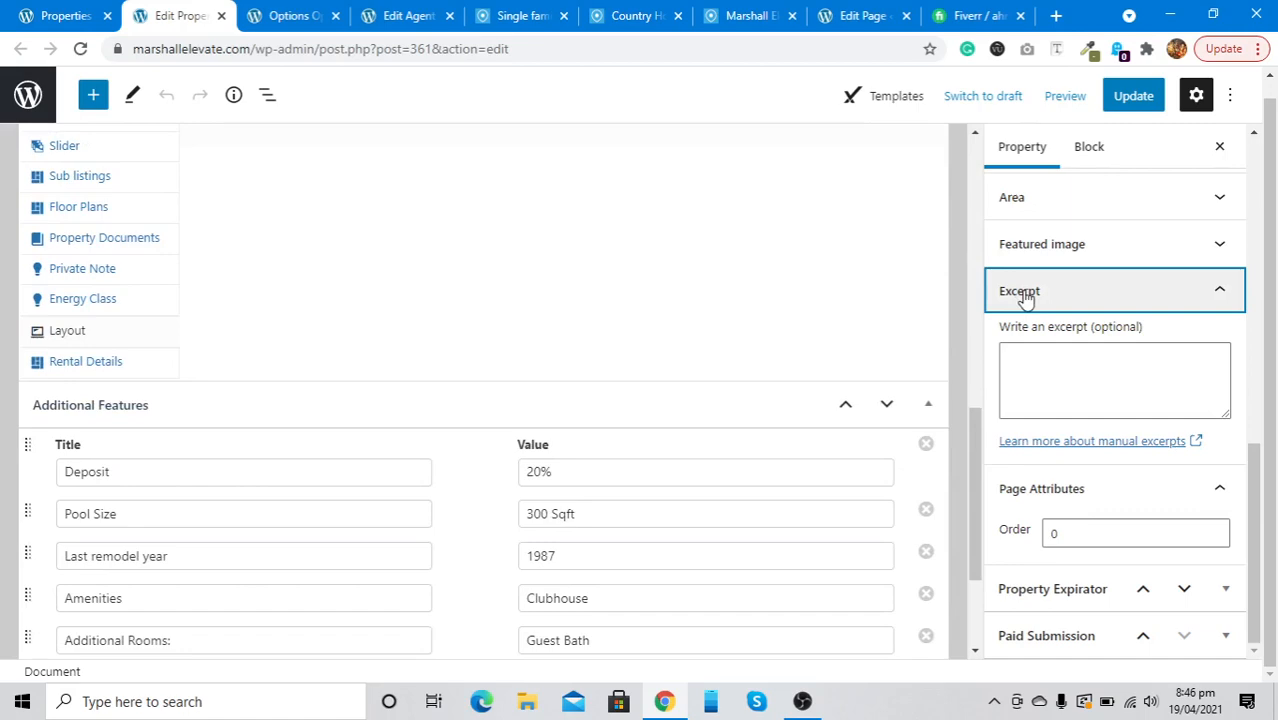
pyautogui.scroll(-2, 485, 449)
pyautogui.scroll(15, 481, 449)
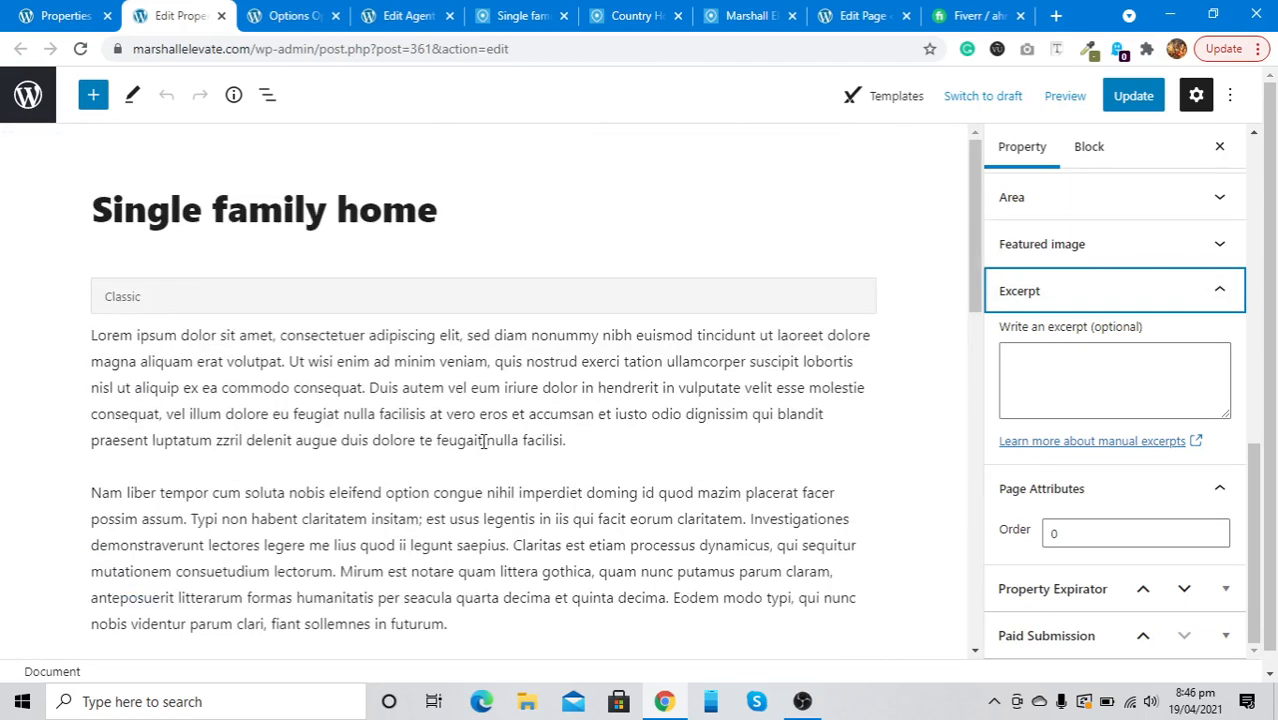
pyautogui.click(1134, 97)
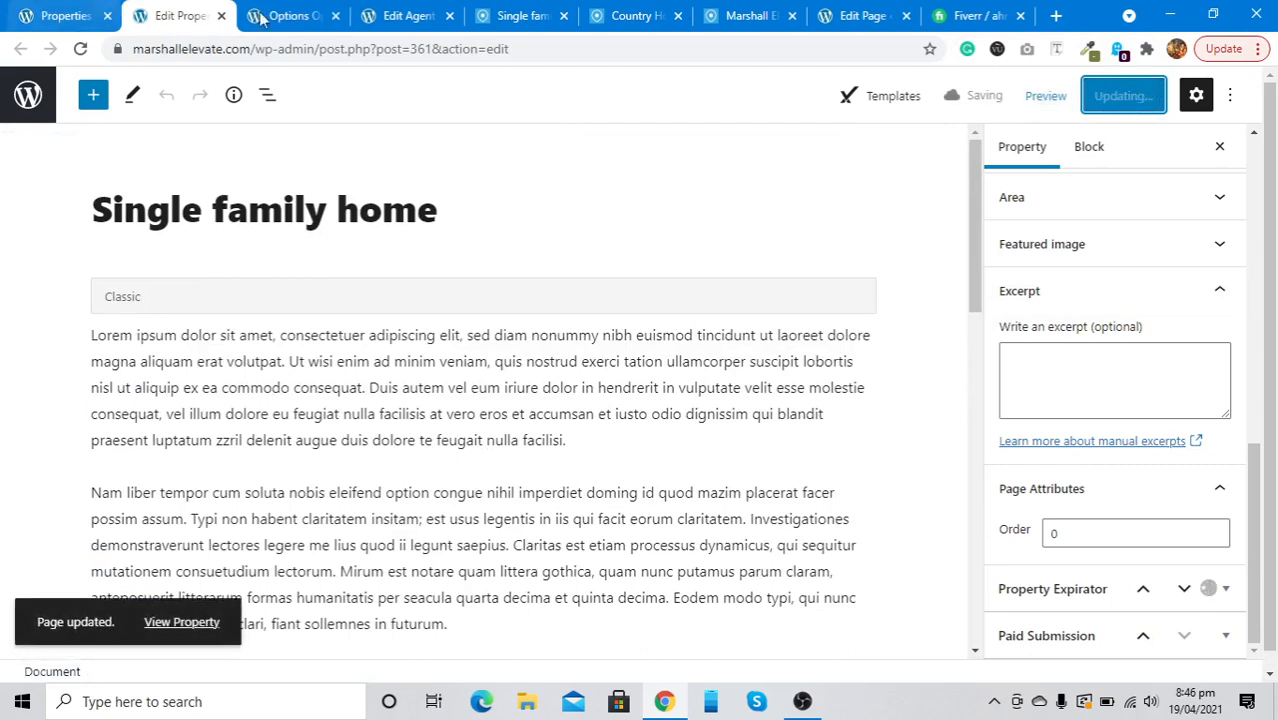
# Step: Go to the public Single Family Home listing and reload the page
pyautogui.click(290, 12)
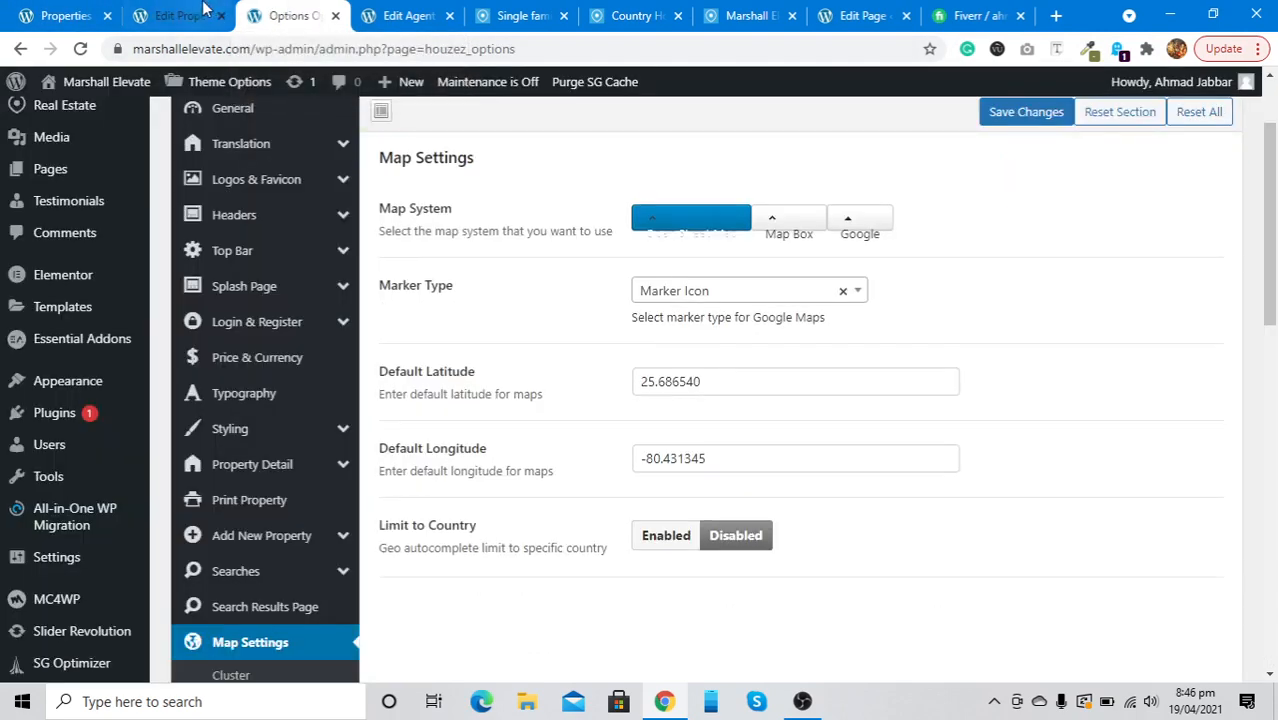
pyautogui.click(503, 12)
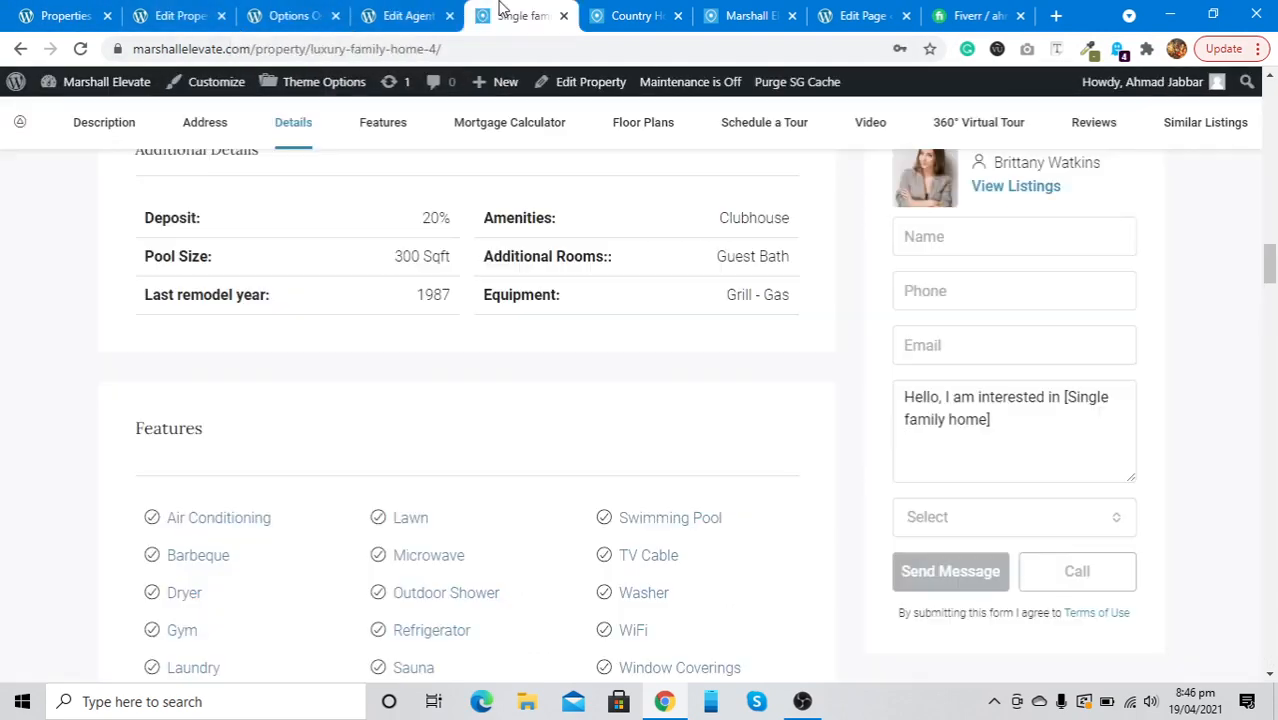
pyautogui.click(82, 50)
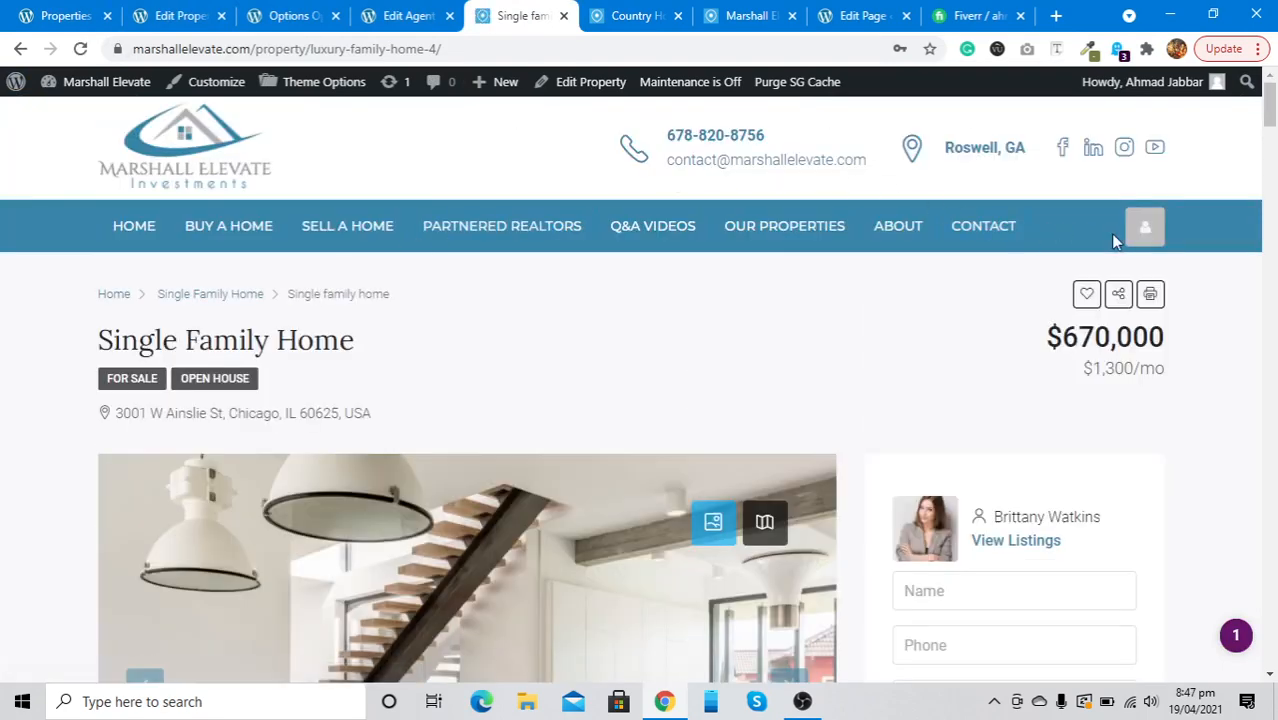
# Step: Open the front-end account Board and review its activities and the available dashboard sections
pyautogui.moveTo(1133, 240)
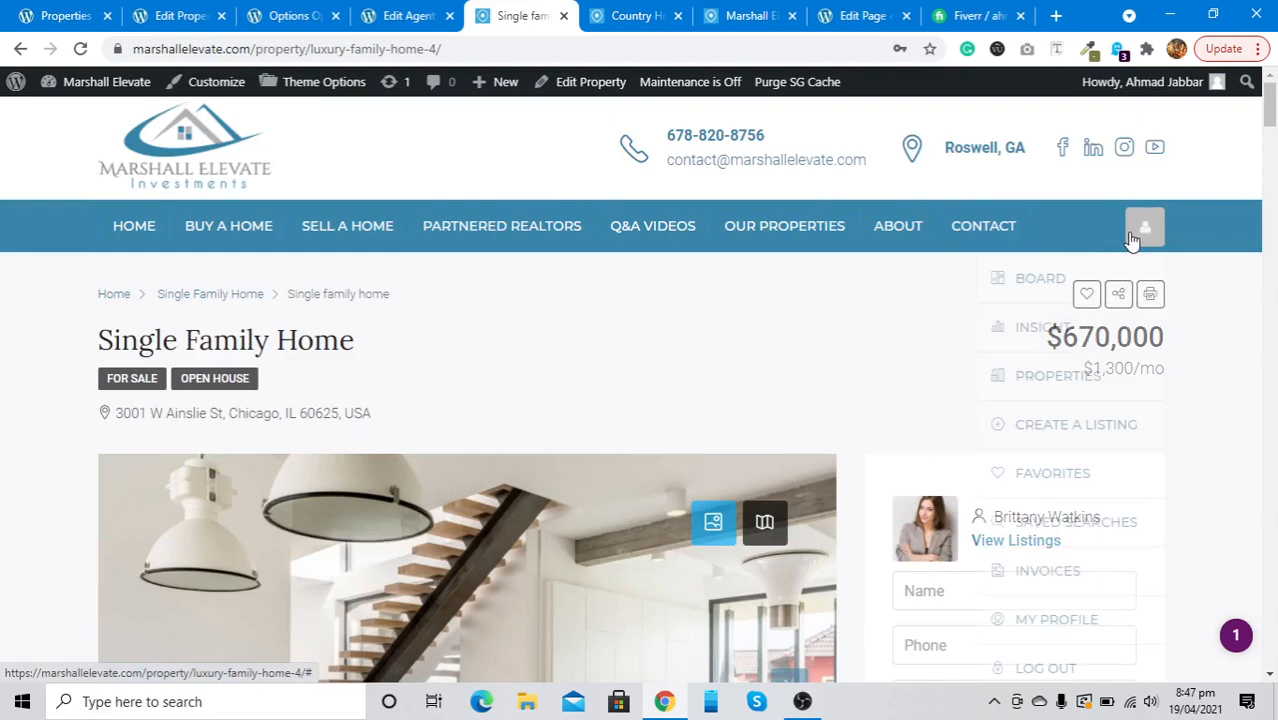
pyautogui.click(1036, 286)
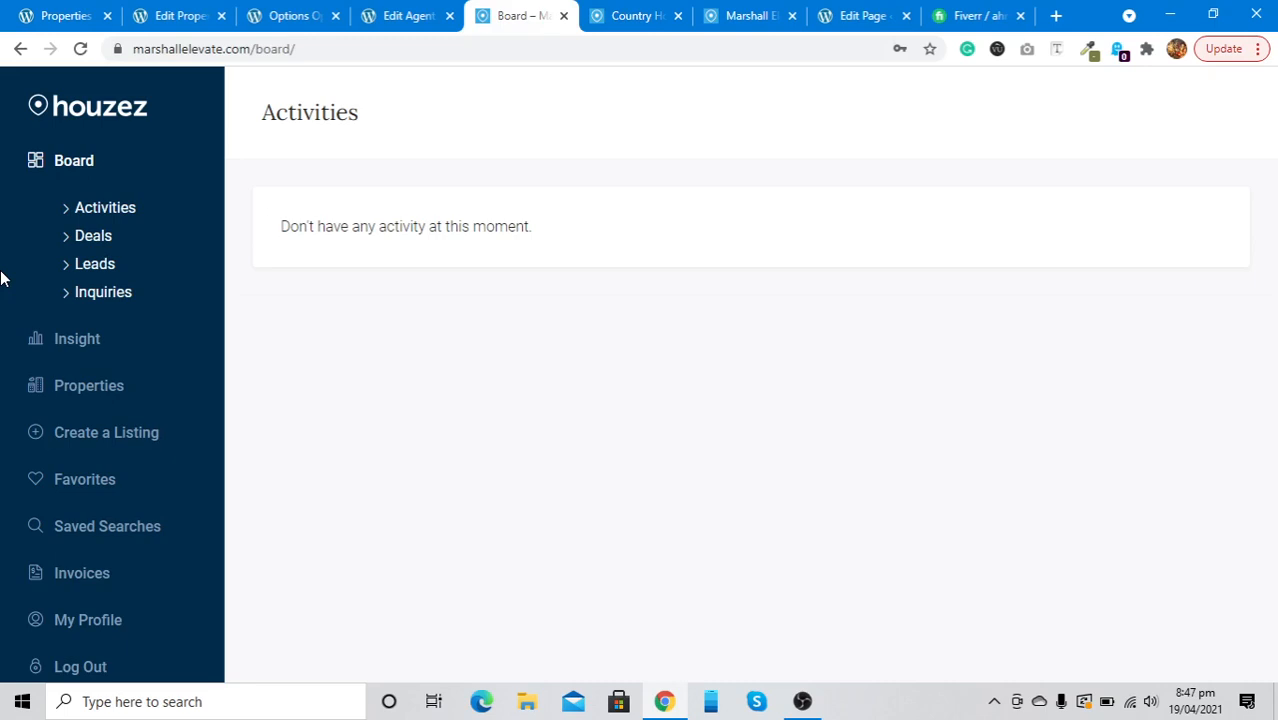
pyautogui.scroll(-1, 41, 448)
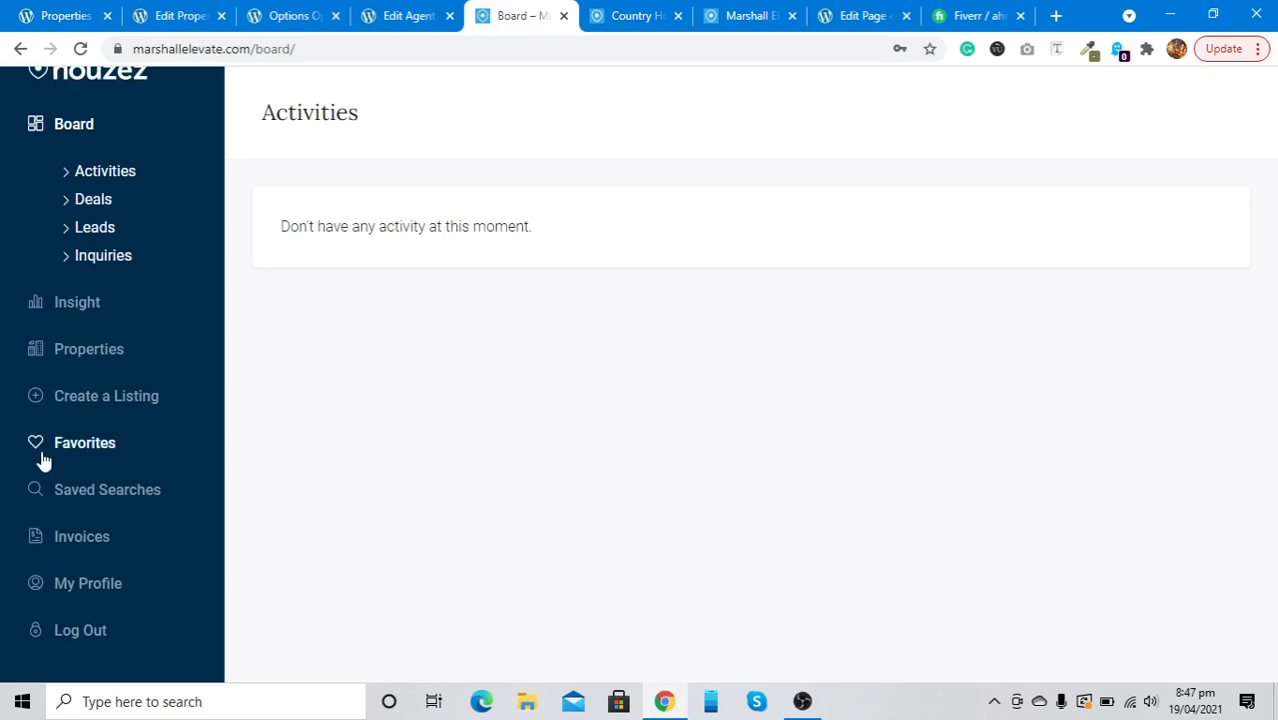
# Step: Open the Insight page and examine the views, unique views and visits statistics
pyautogui.click(84, 304)
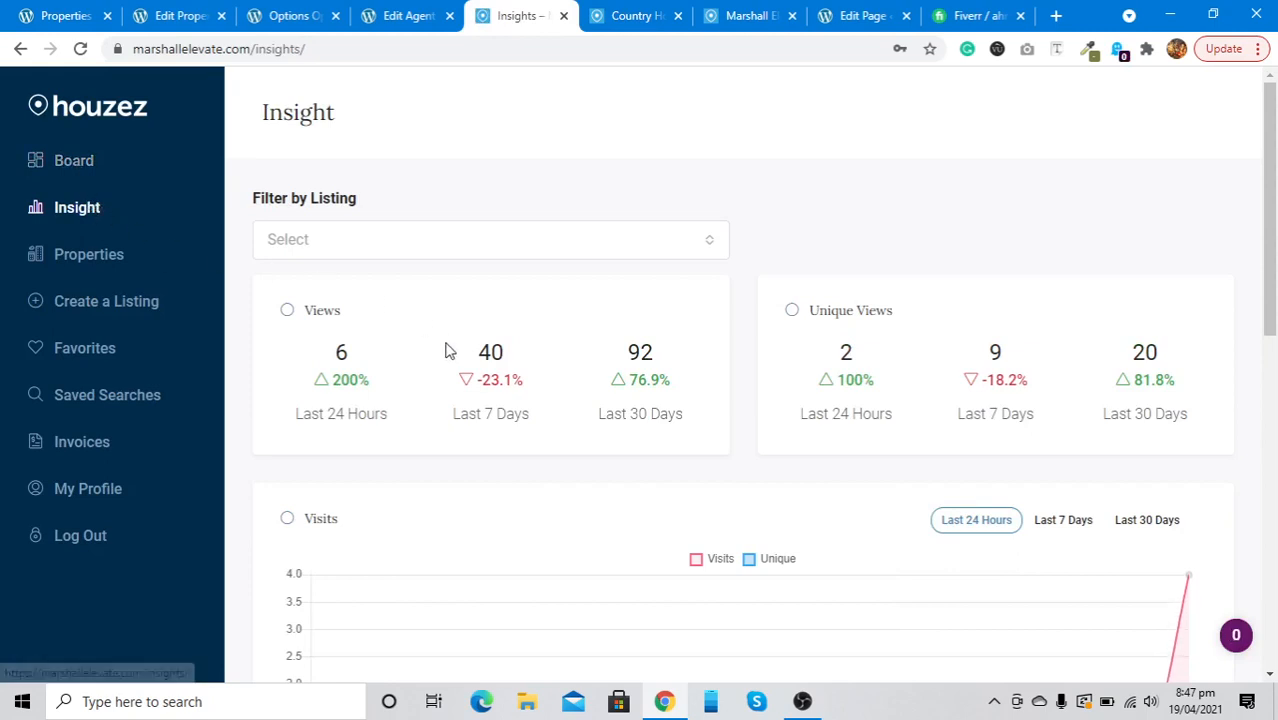
pyautogui.scroll(-1, 448, 350)
pyautogui.scroll(-1, 448, 350)
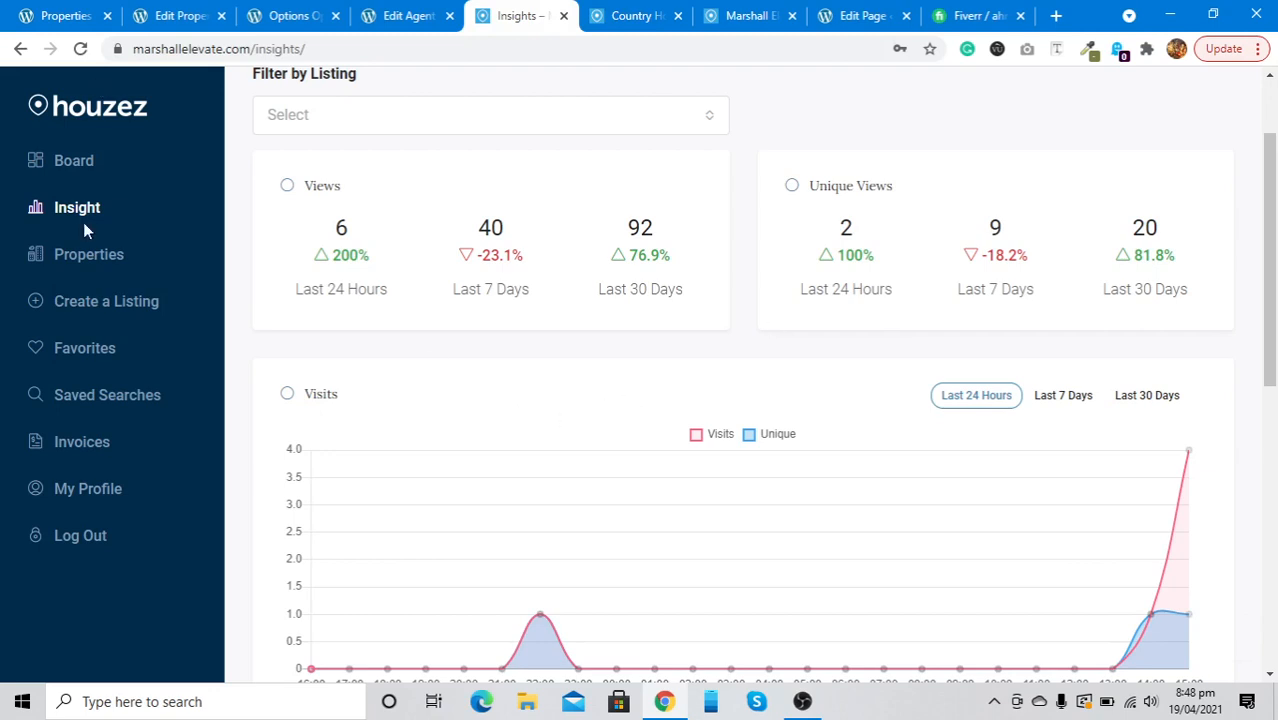
# Step: View the account's Properties list and open the Create a Listing form
pyautogui.click(89, 258)
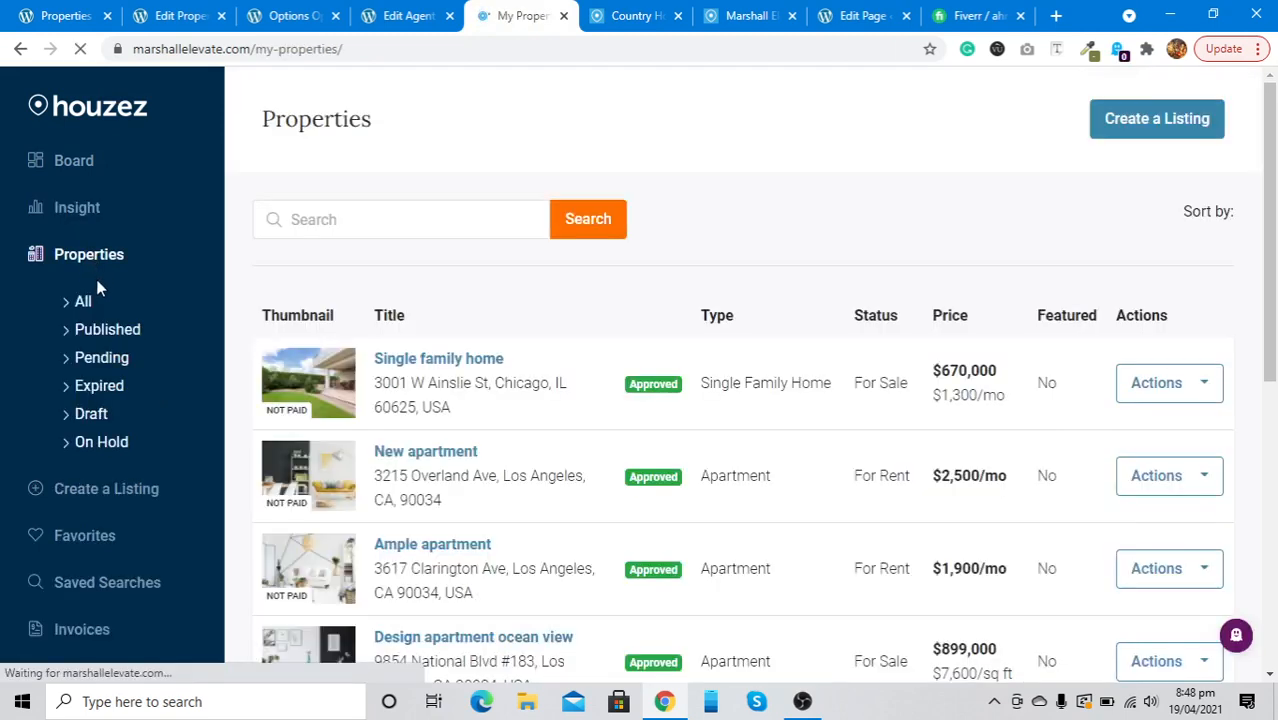
pyautogui.scroll(-1, 110, 348)
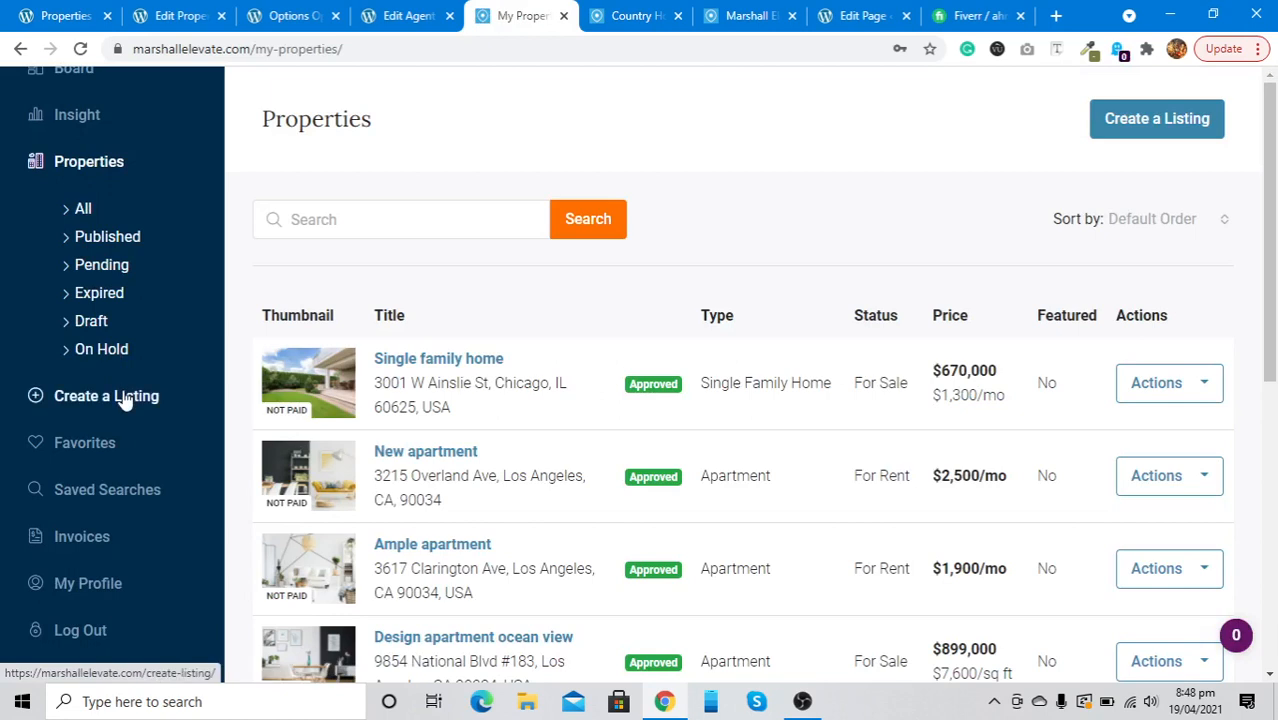
pyautogui.click(124, 397)
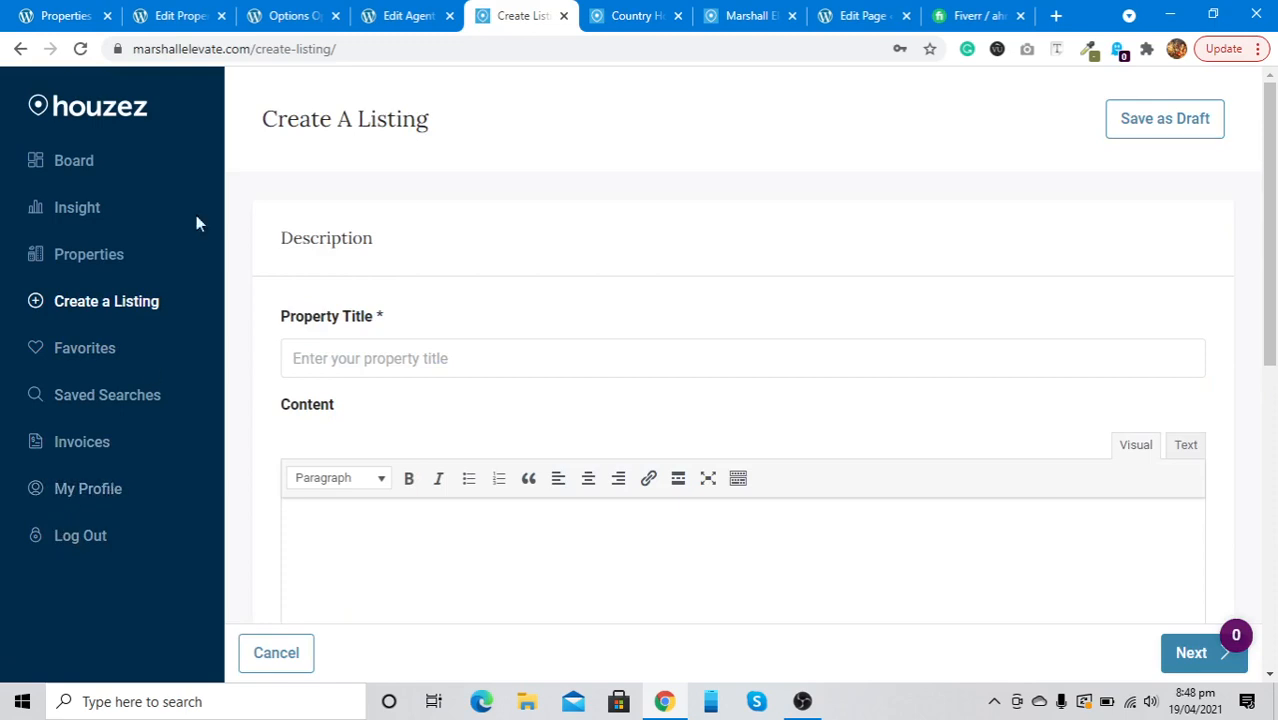
# Step: Switch to the theme options and set the header's Login display to No in the Login & Register settings
pyautogui.click(290, 15)
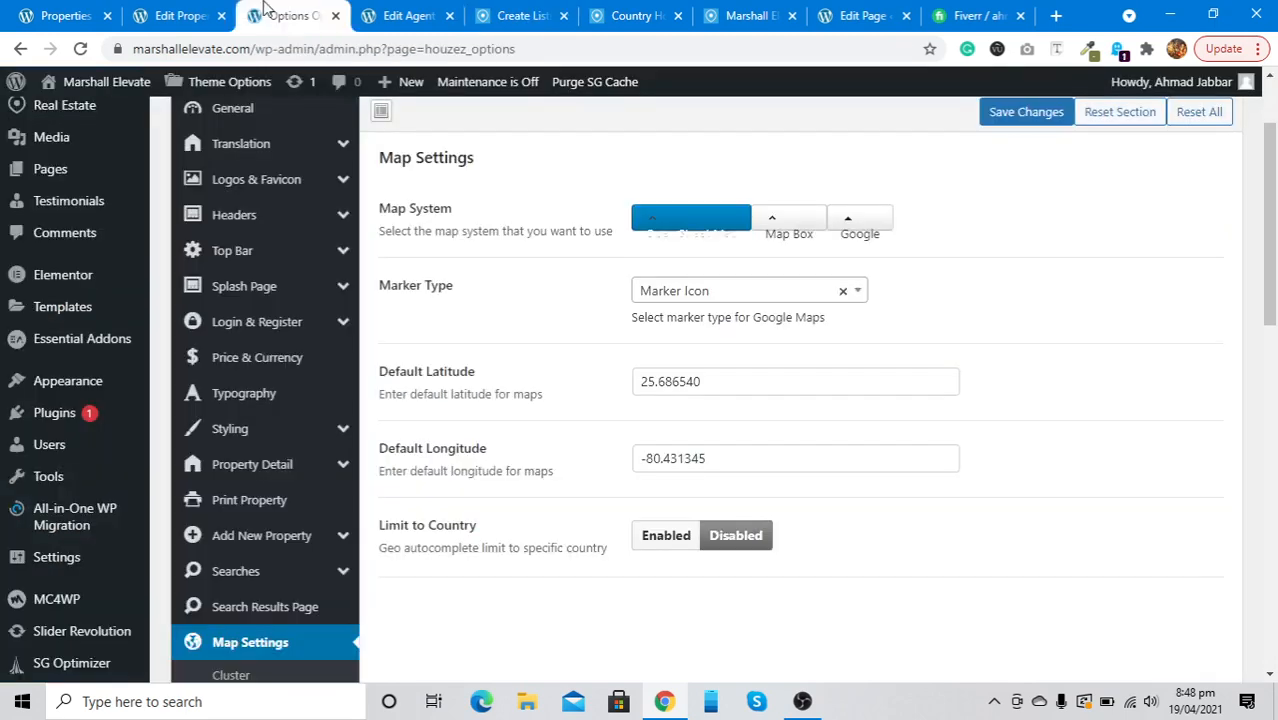
pyautogui.click(268, 330)
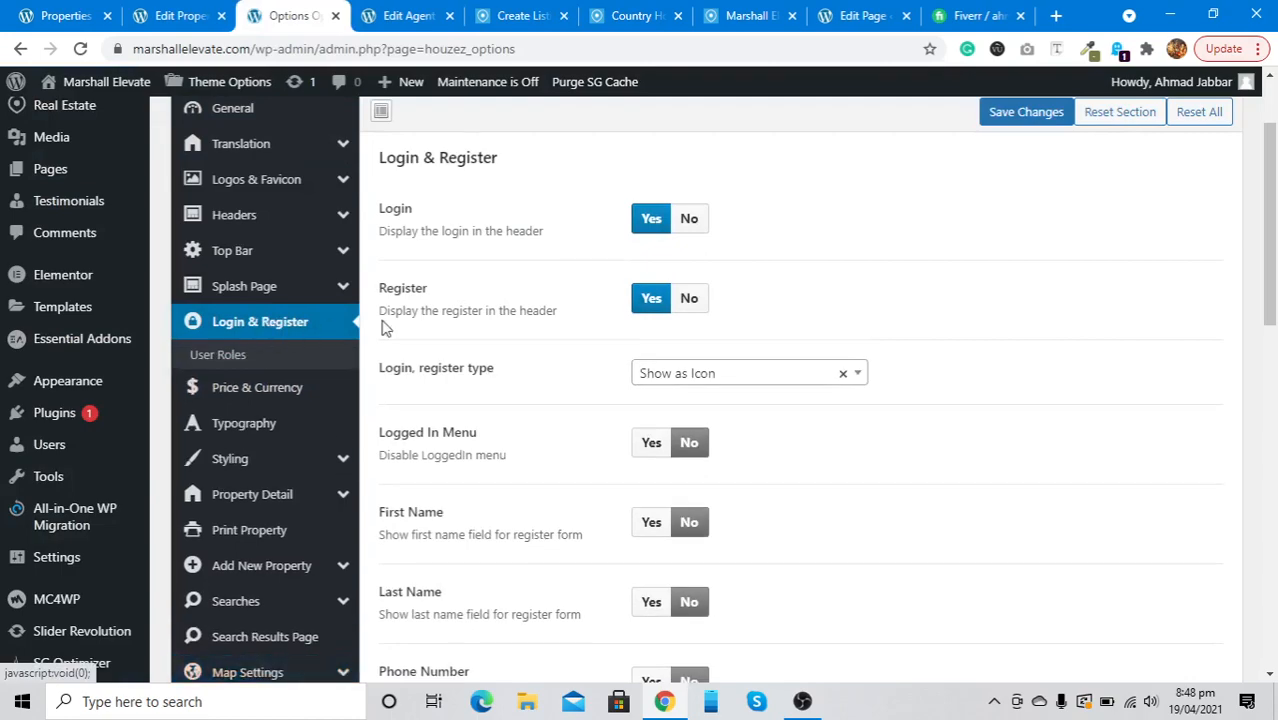
pyautogui.scroll(-2, 482, 326)
pyautogui.scroll(-4, 483, 323)
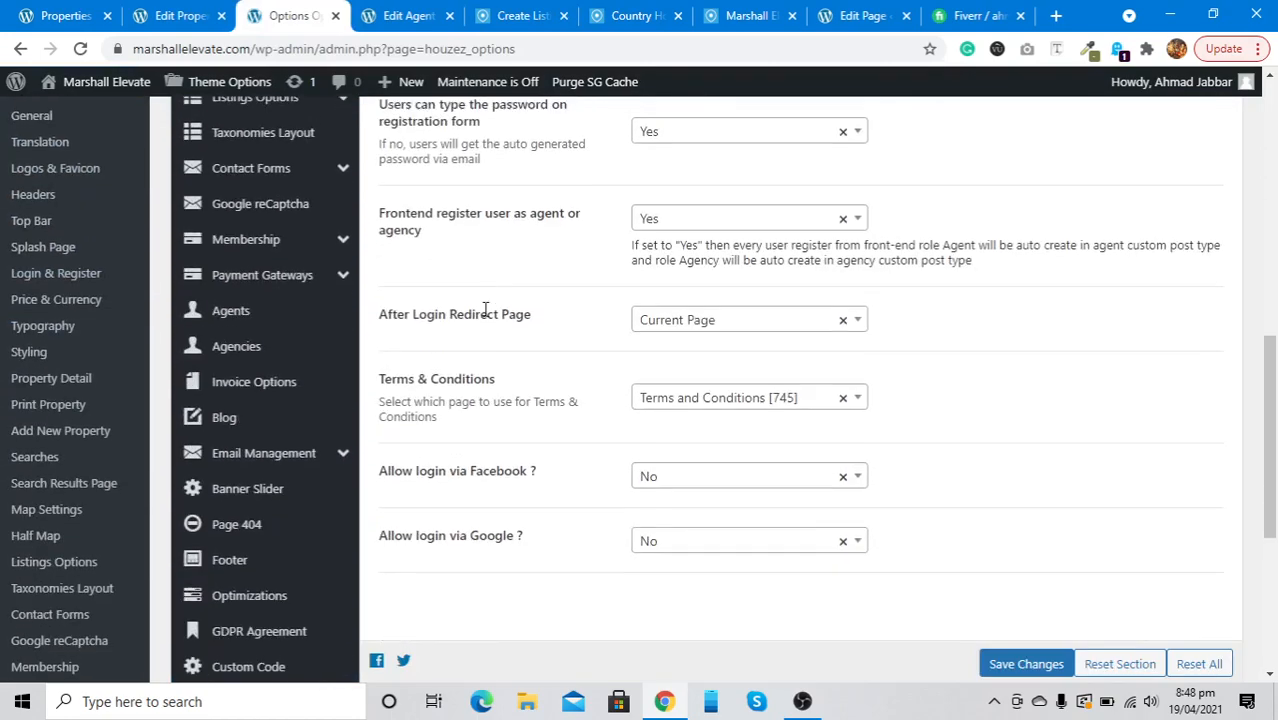
pyautogui.scroll(1, 486, 314)
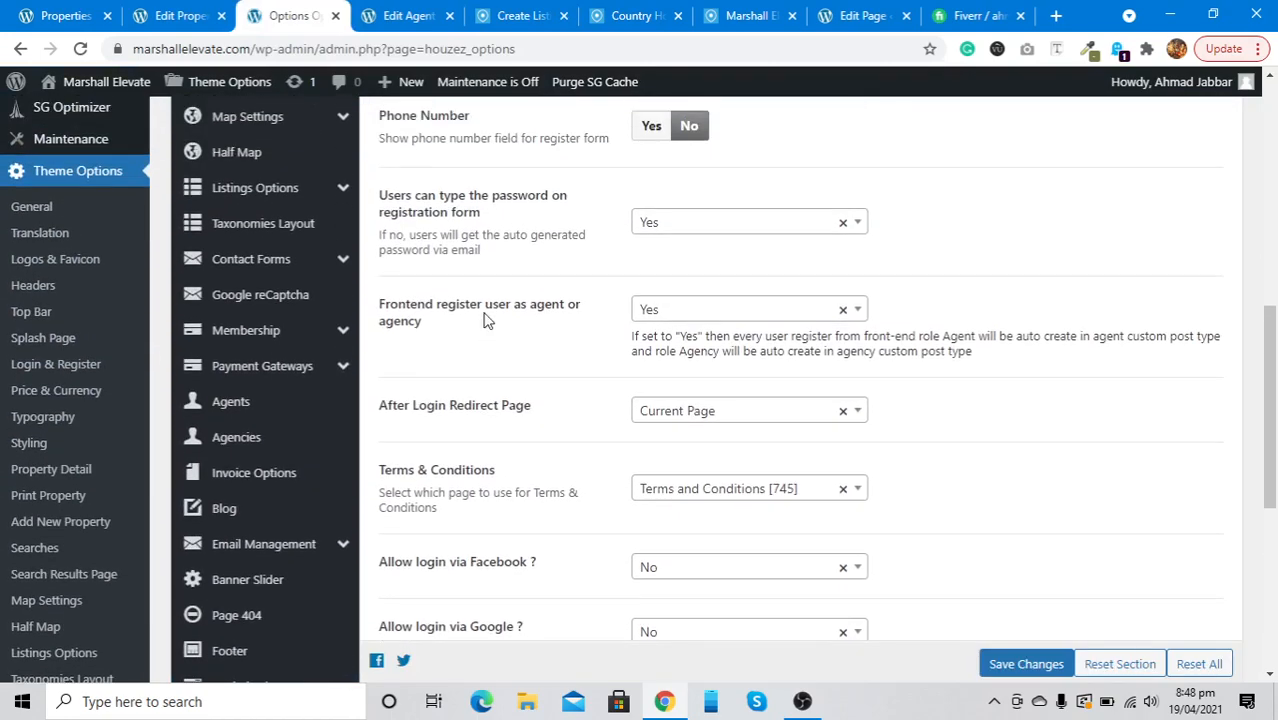
pyautogui.scroll(6, 484, 318)
pyautogui.click(688, 340)
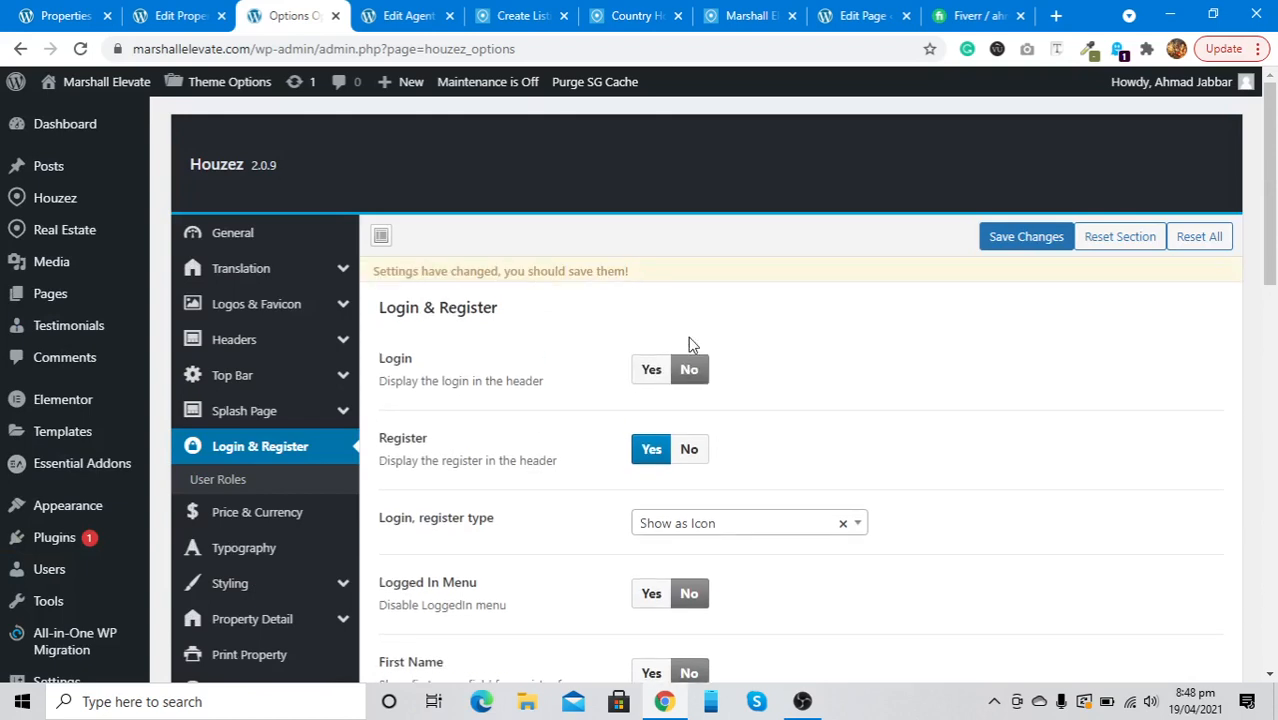
# Step: Open the header's Create Listing Button settings and switch the button to Enabled and back to Disabled
pyautogui.click(240, 304)
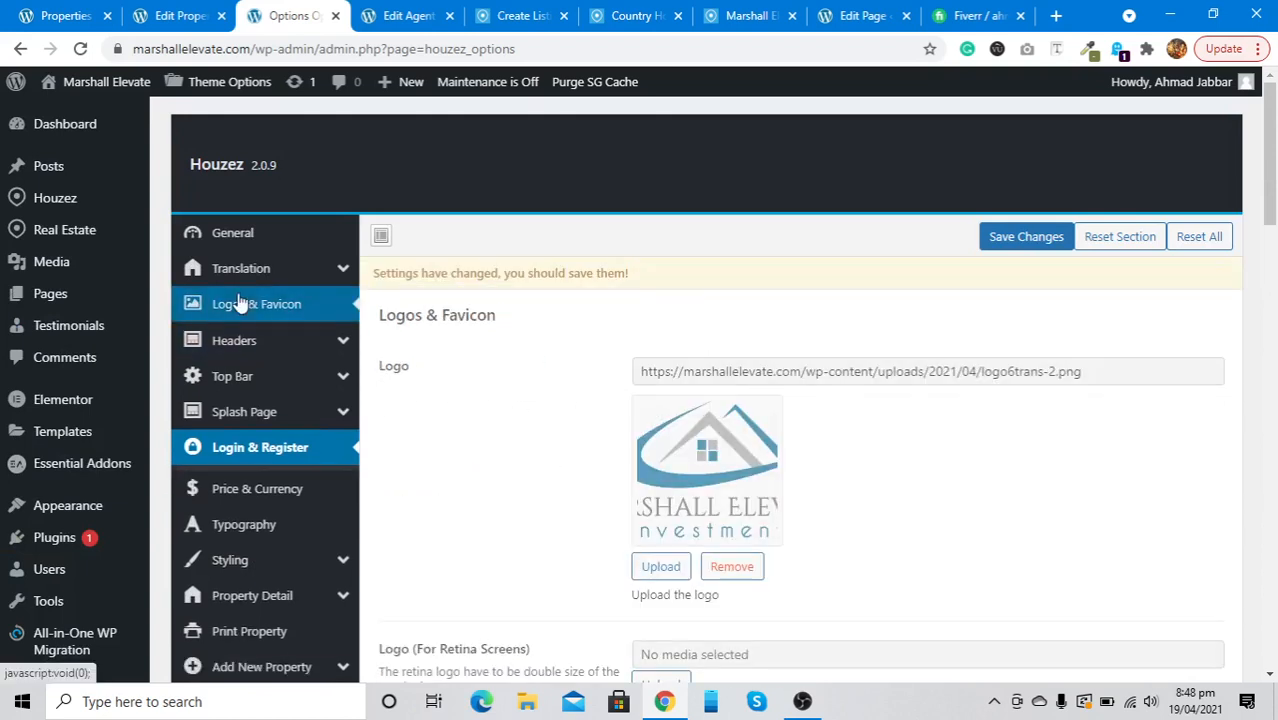
pyautogui.click(242, 407)
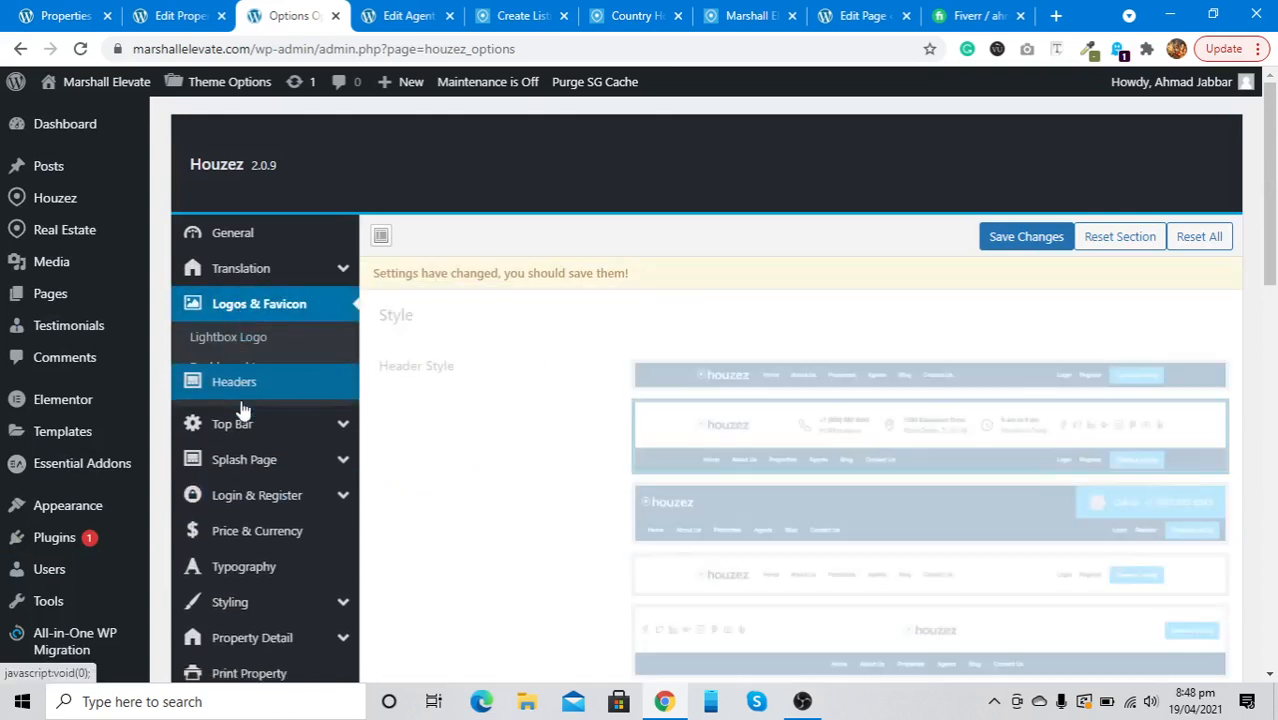
pyautogui.click(246, 433)
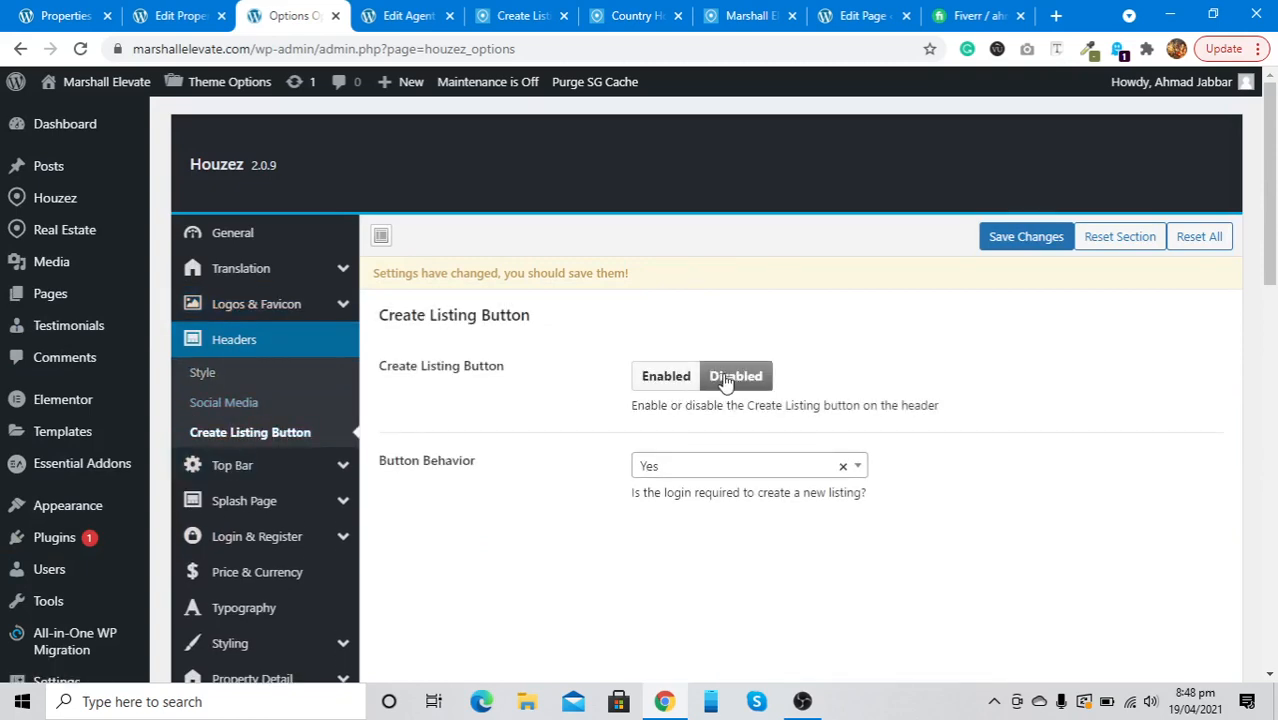
pyautogui.click(674, 388)
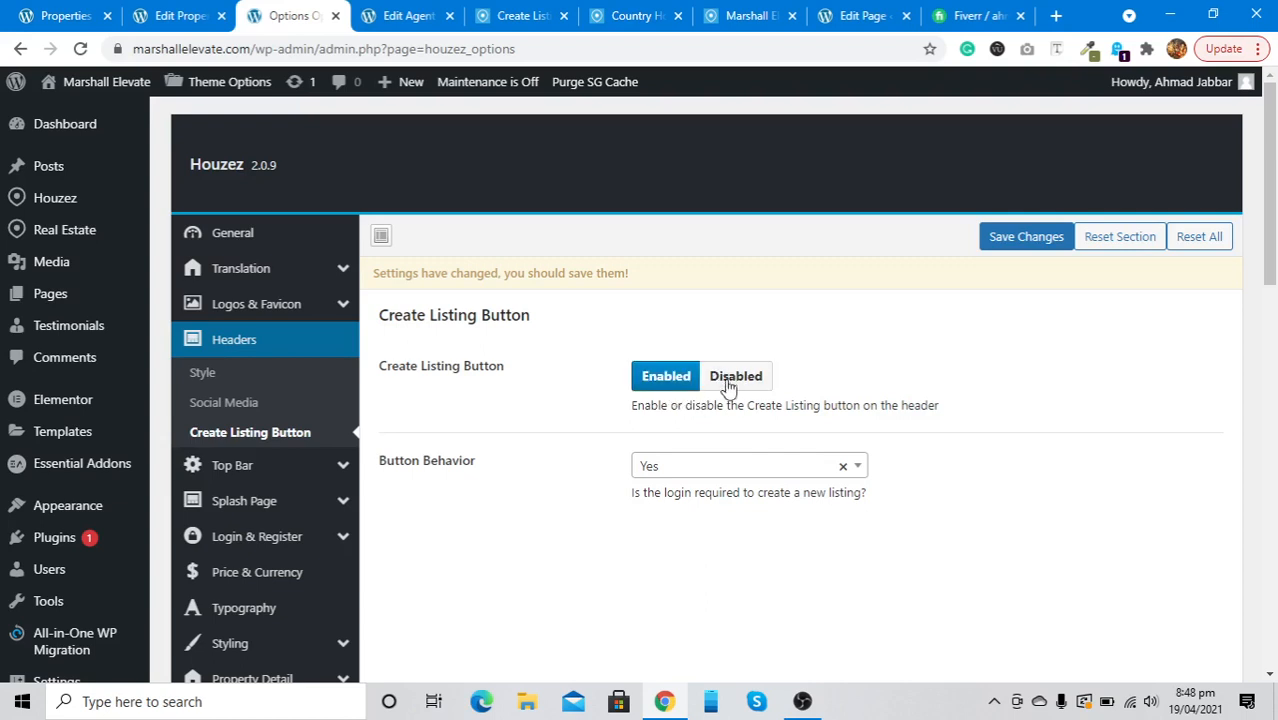
pyautogui.click(739, 385)
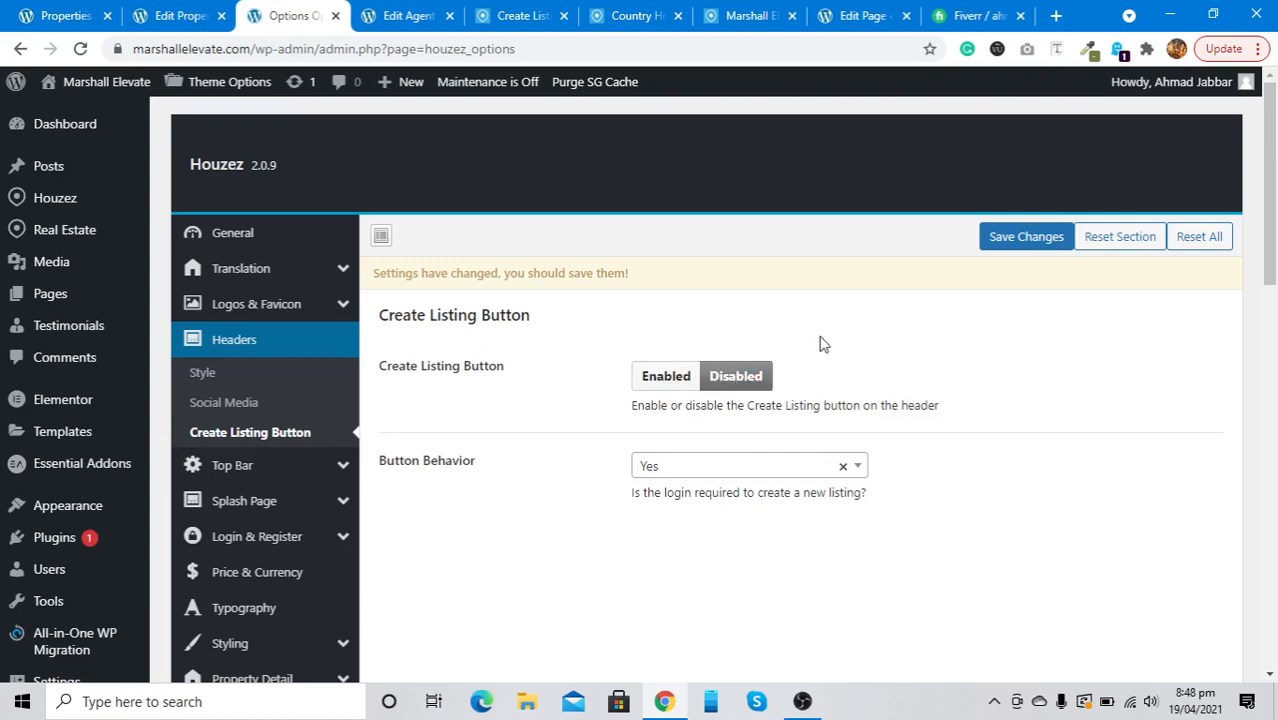
# Step: Switch the Create Listing Button Behavior to No and back to Yes, and save the theme options
pyautogui.click(818, 473)
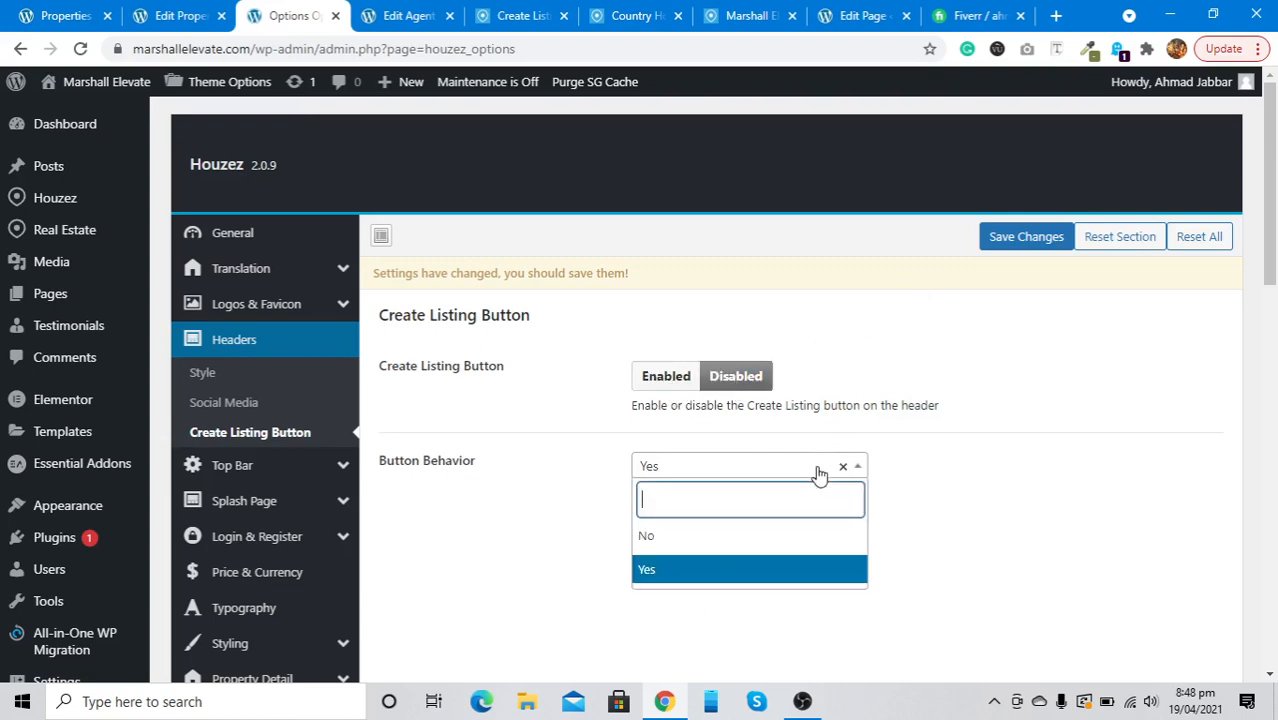
pyautogui.click(805, 534)
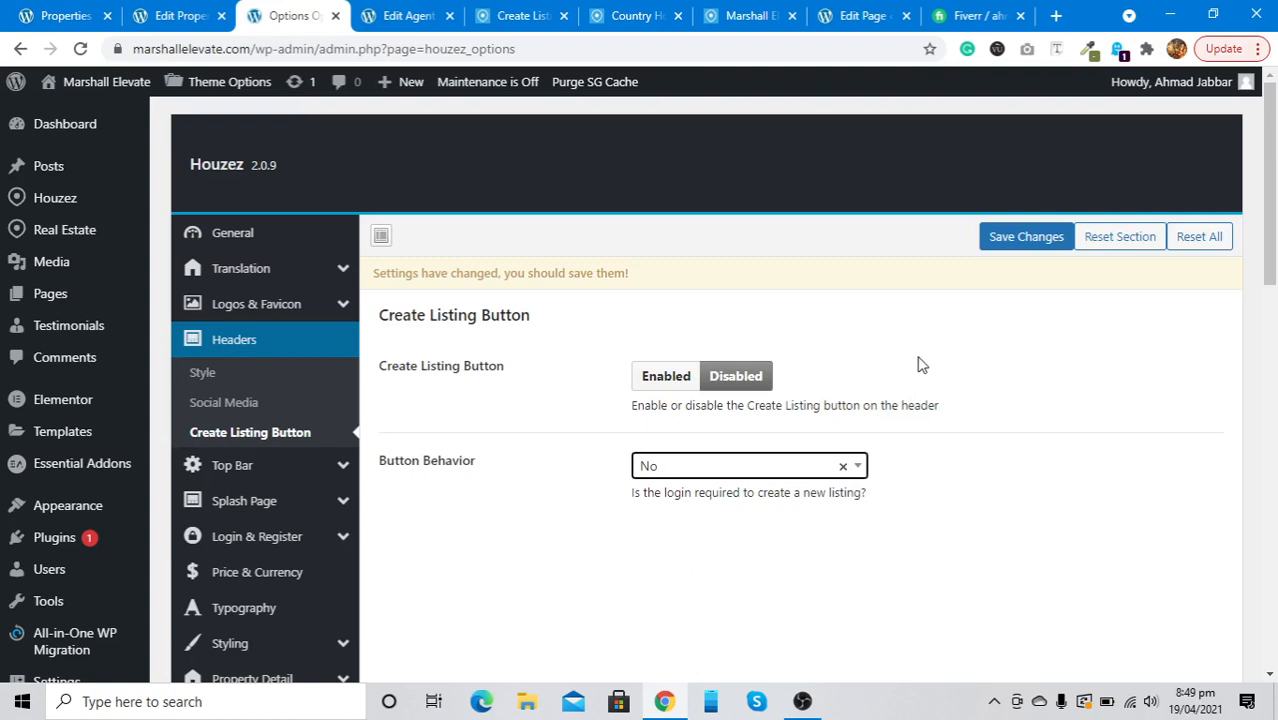
pyautogui.click(750, 471)
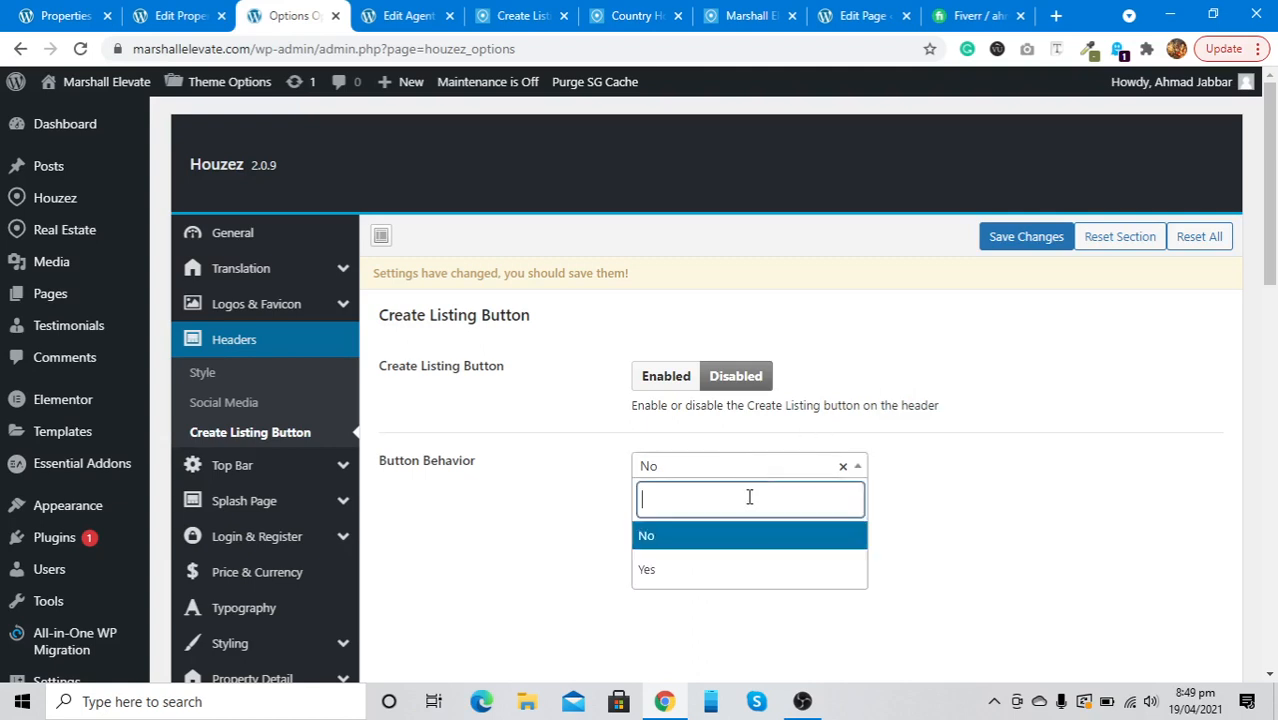
pyautogui.click(739, 567)
pyautogui.click(1014, 238)
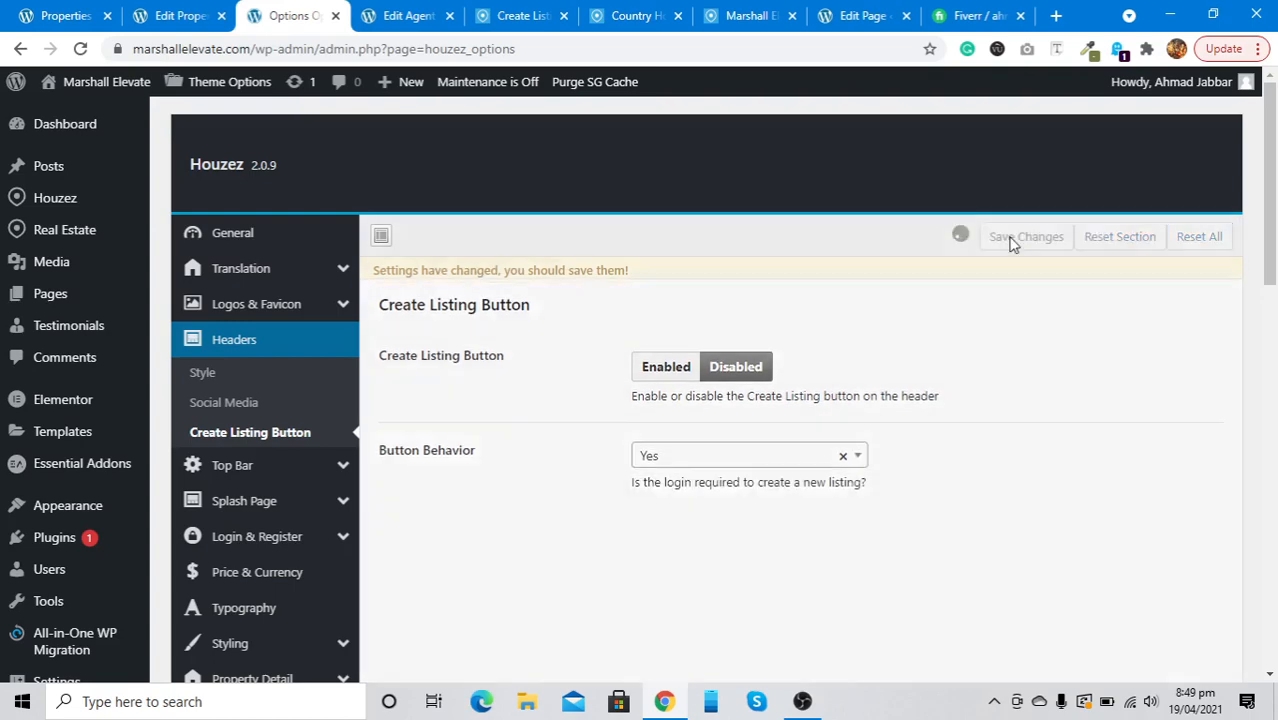
# Step: Open a new incognito window and load marshallelevate.com
pyautogui.hotkey('ctrl', 'shift', 'n')
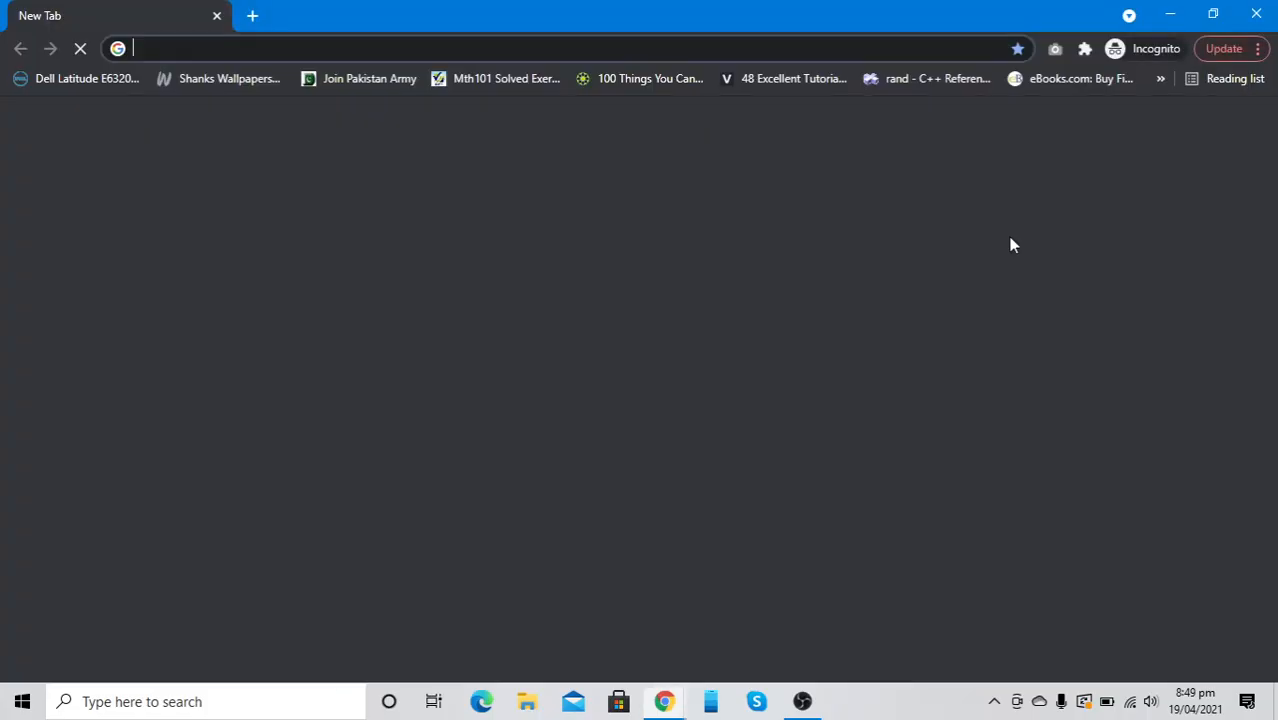
pyautogui.write('mar\\')
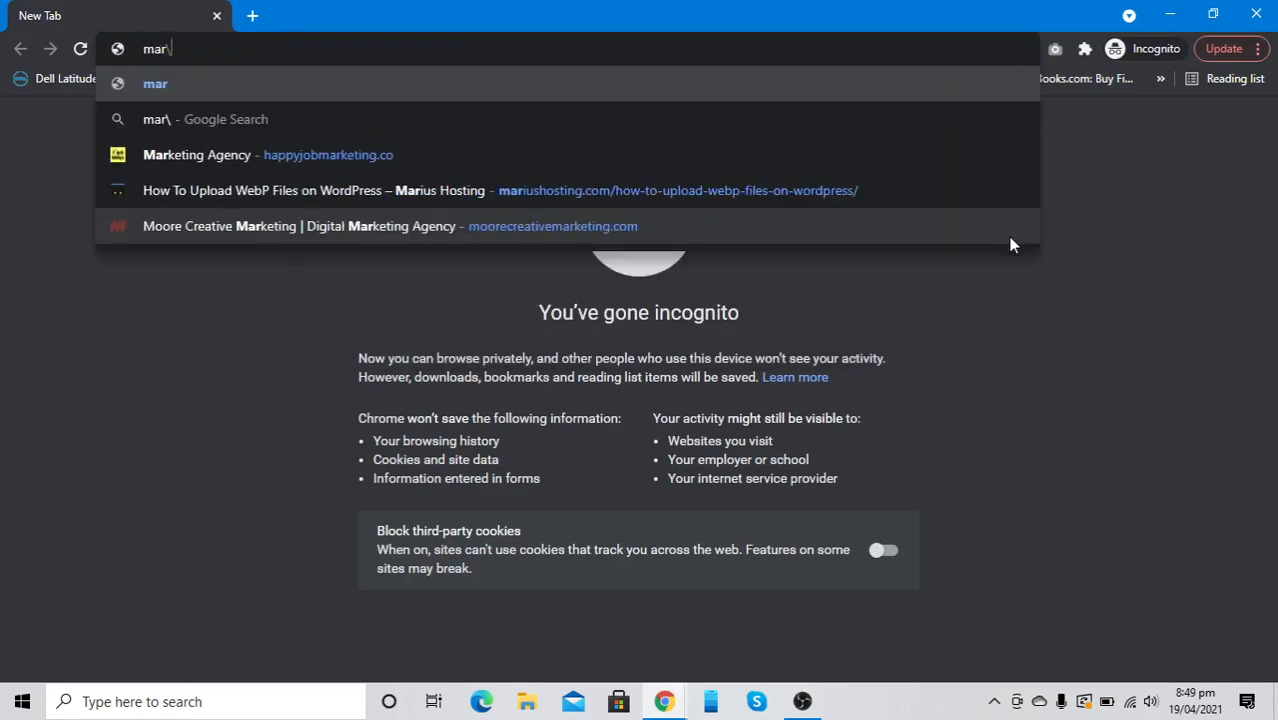
pyautogui.press('BackSpace')
pyautogui.press('BackSpace')
pyautogui.press('Down')
pyautogui.press('Down')
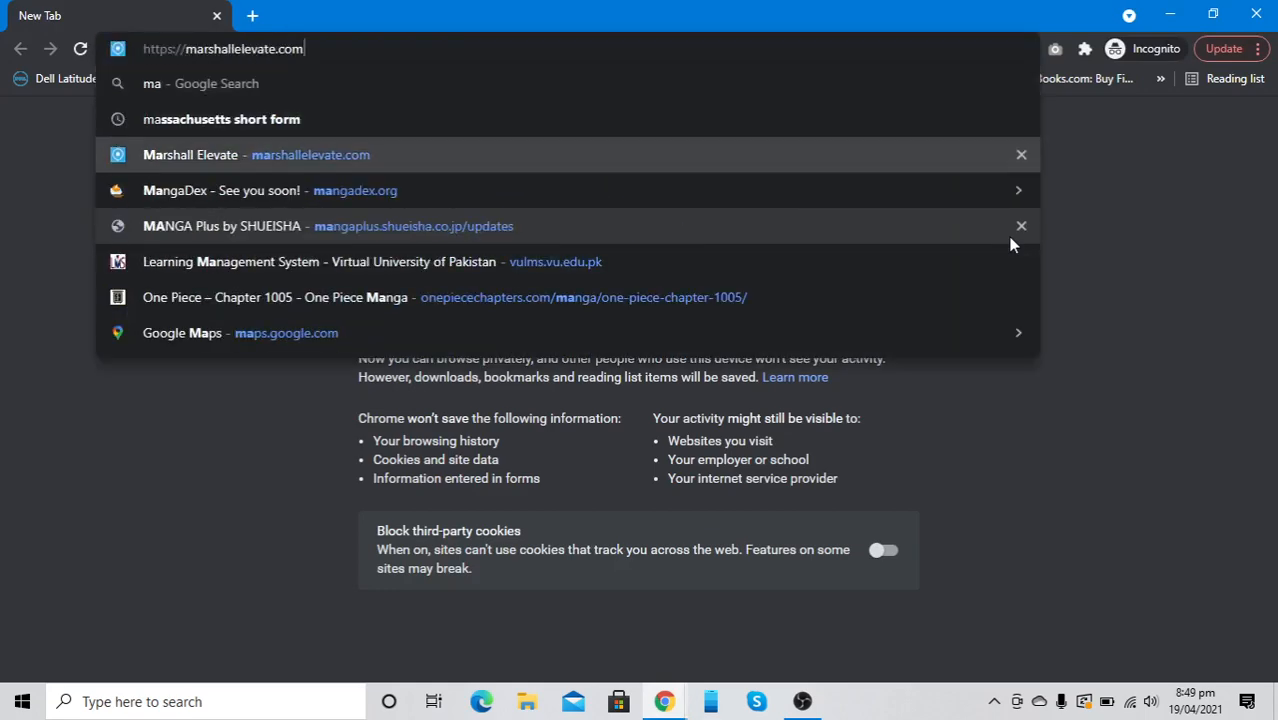
pyautogui.press('Return')
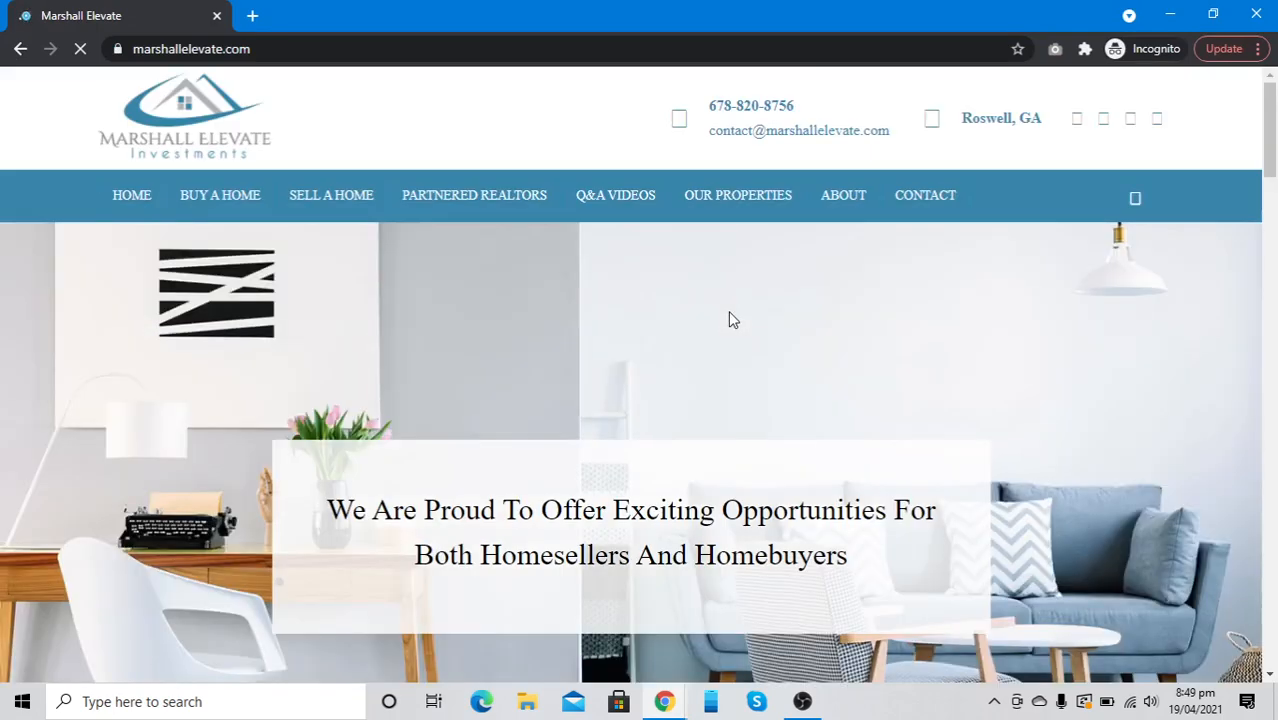
# Step: Check the homepage's login and register popup as a logged-out visitor, close it and reload the page
pyautogui.click(1133, 198)
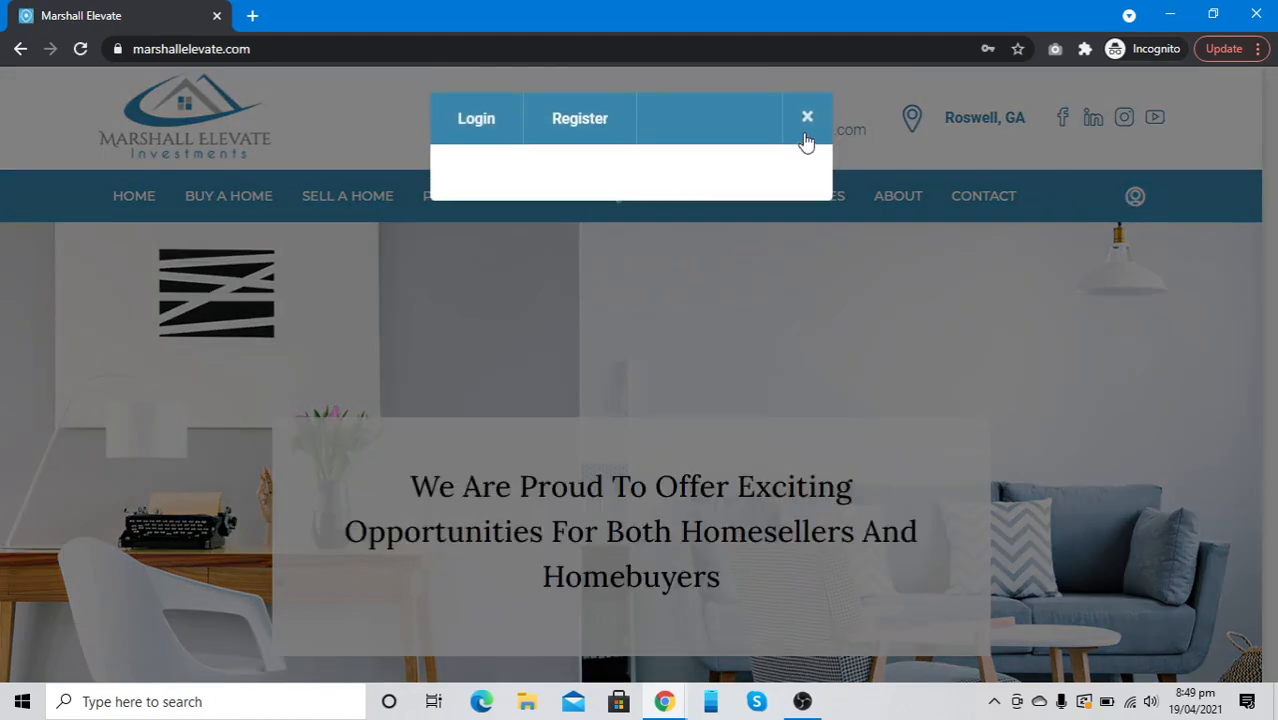
pyautogui.click(806, 118)
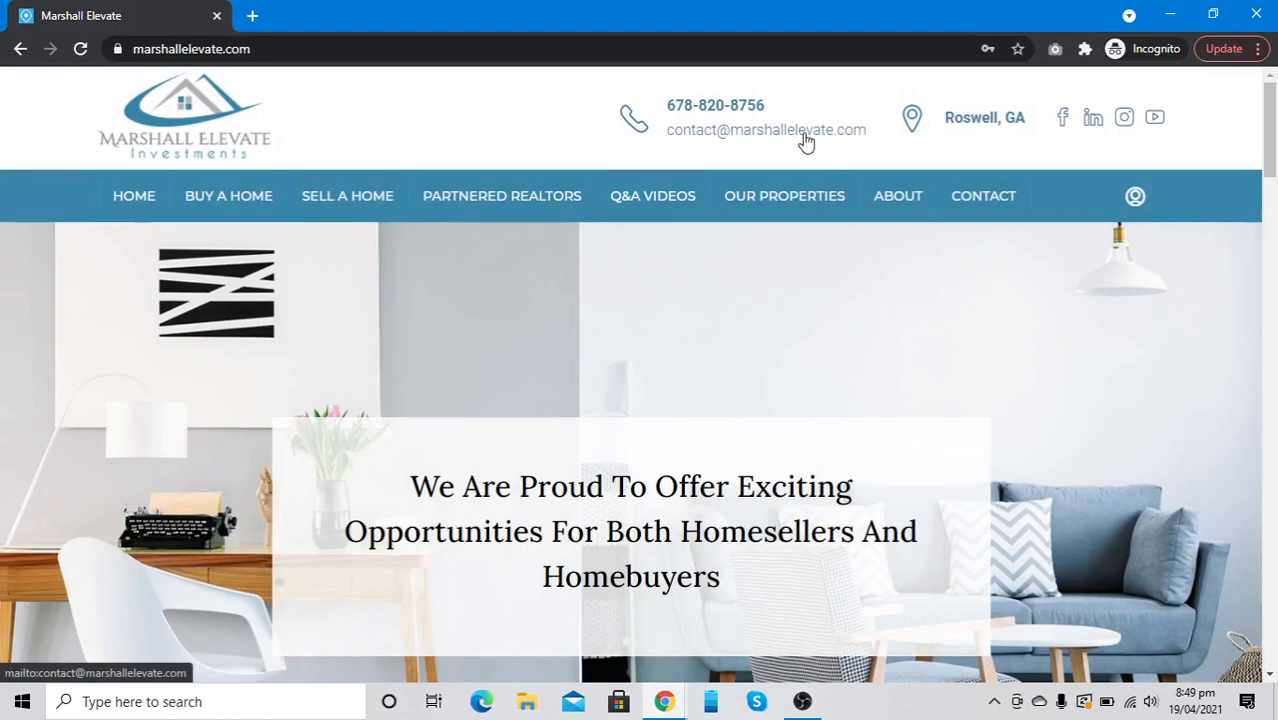
pyautogui.click(806, 142)
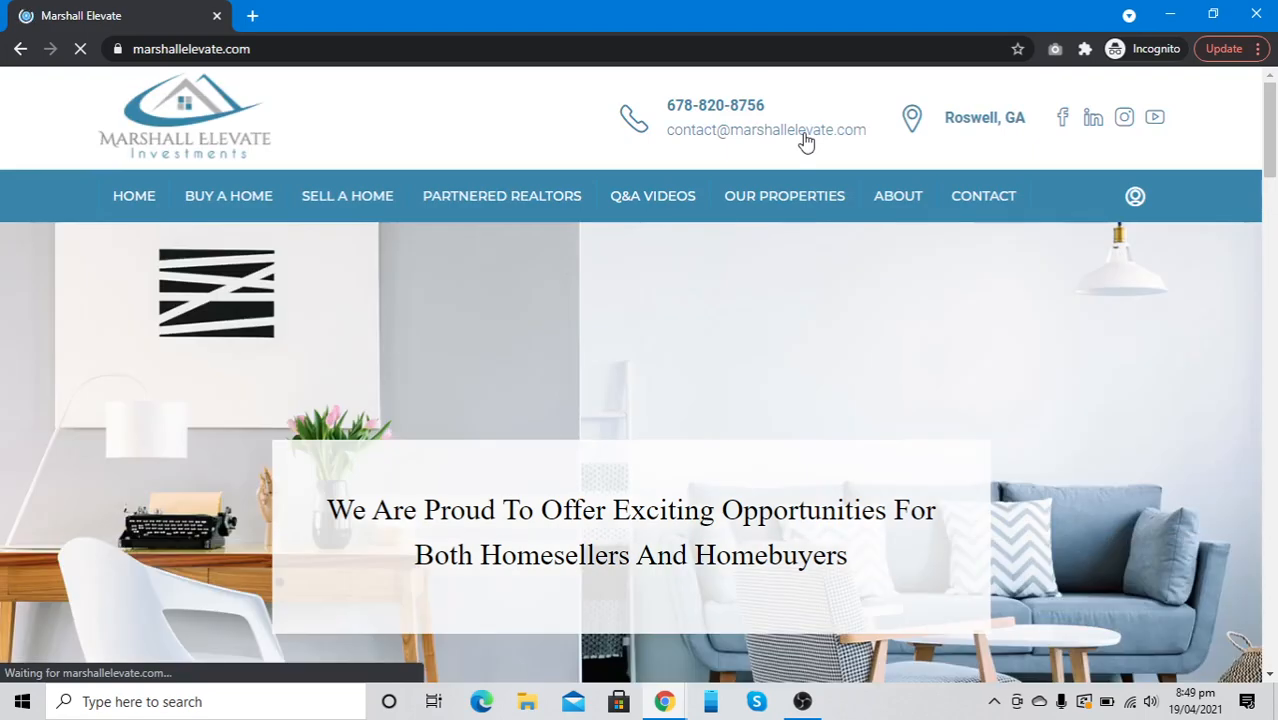
# Step: Save the theme options again in the admin window and reload the homepage in the incognito window
pyautogui.hotkey('alt', 'Tab')
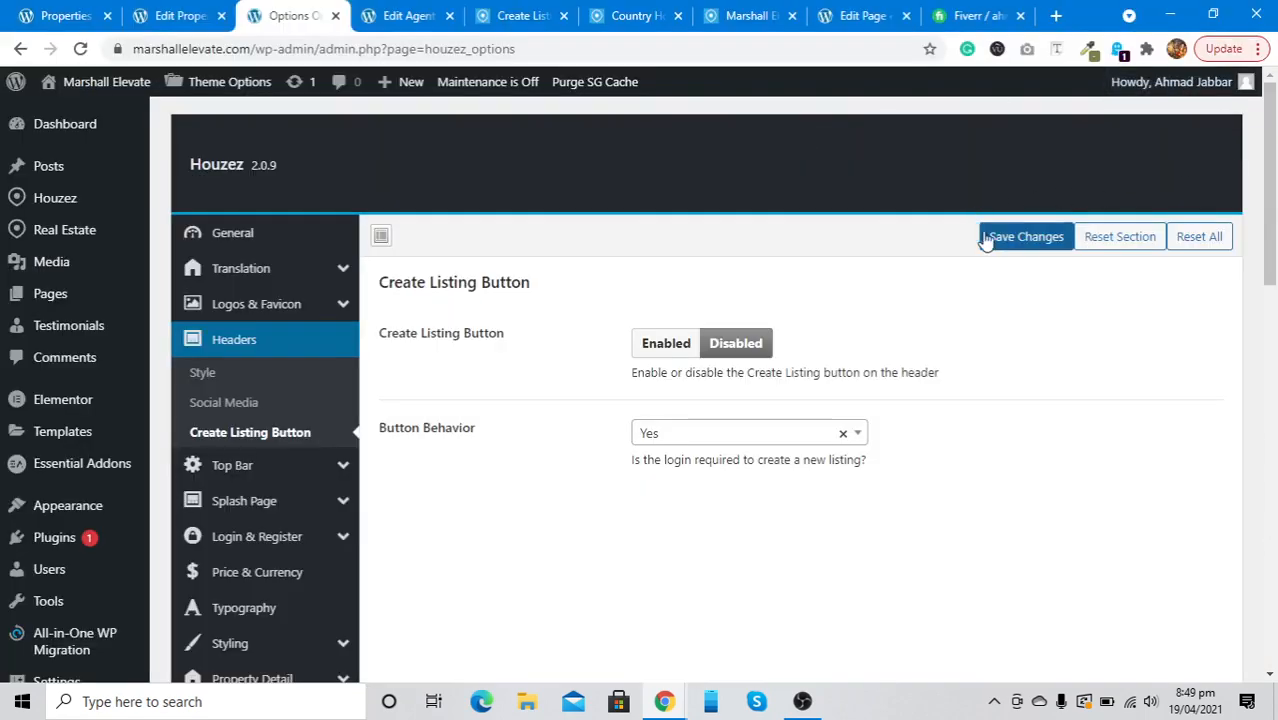
pyautogui.click(986, 240)
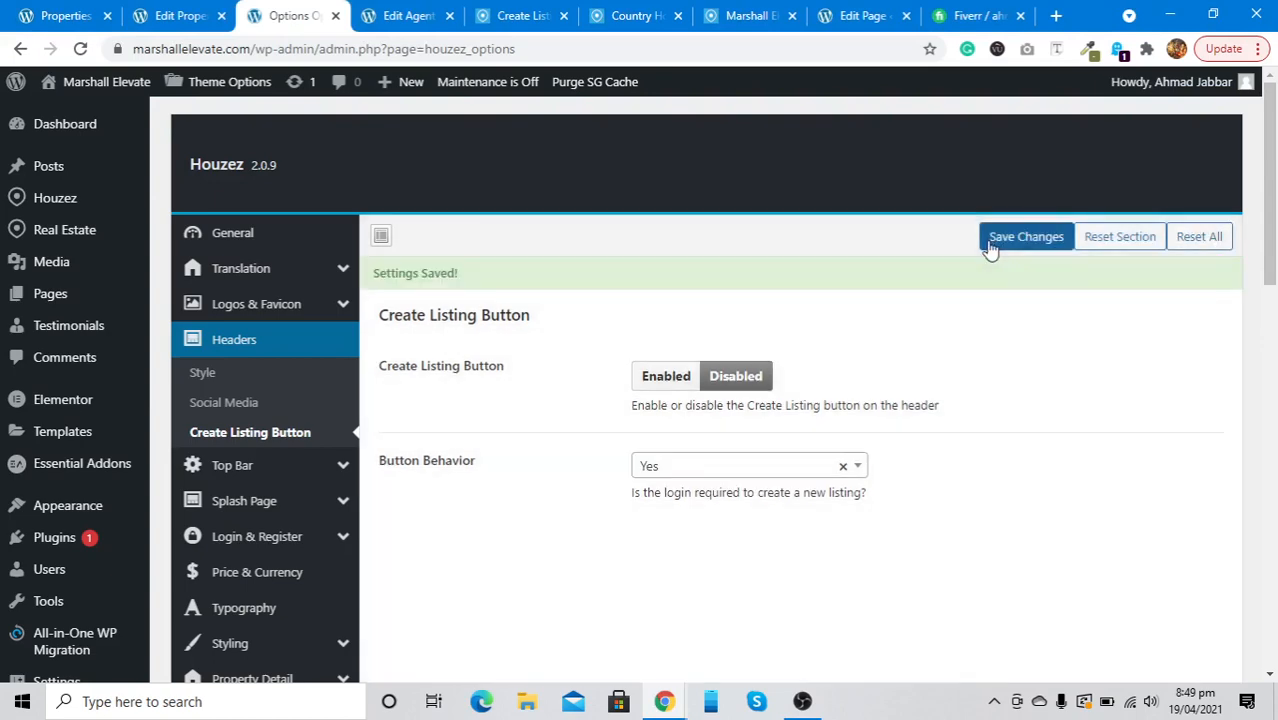
pyautogui.hotkey('alt', 'Tab')
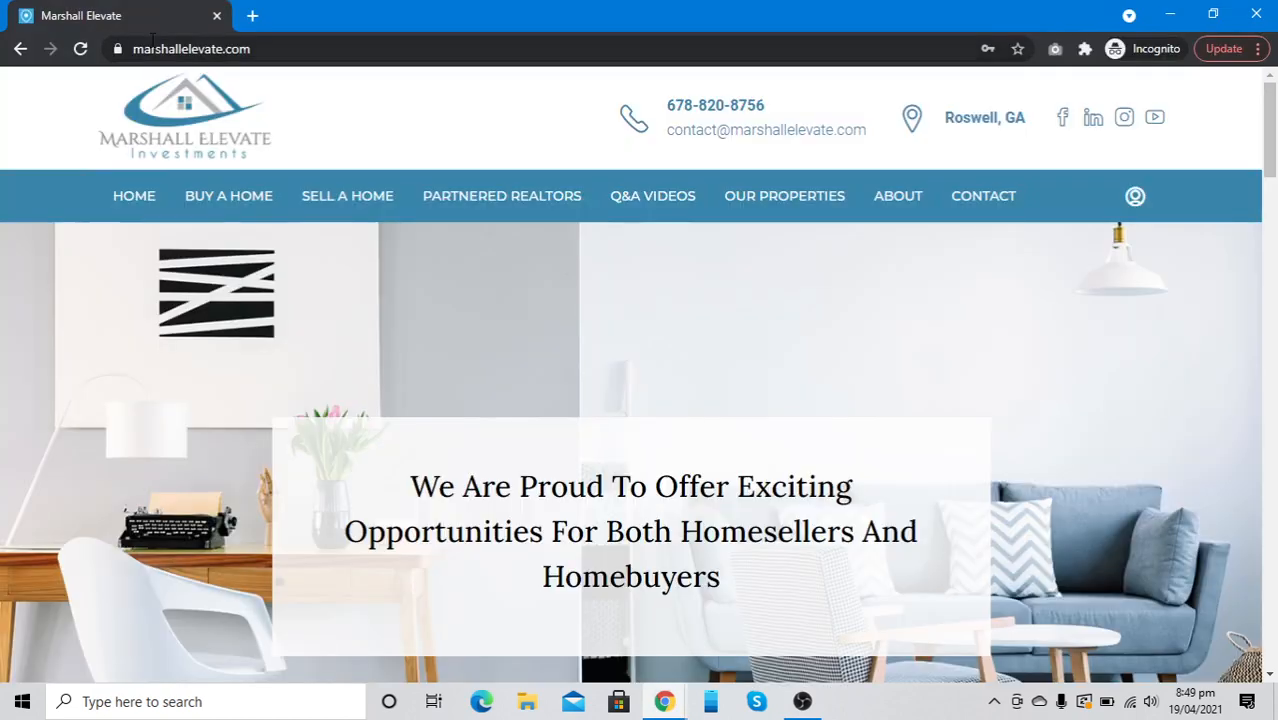
pyautogui.press('F5')
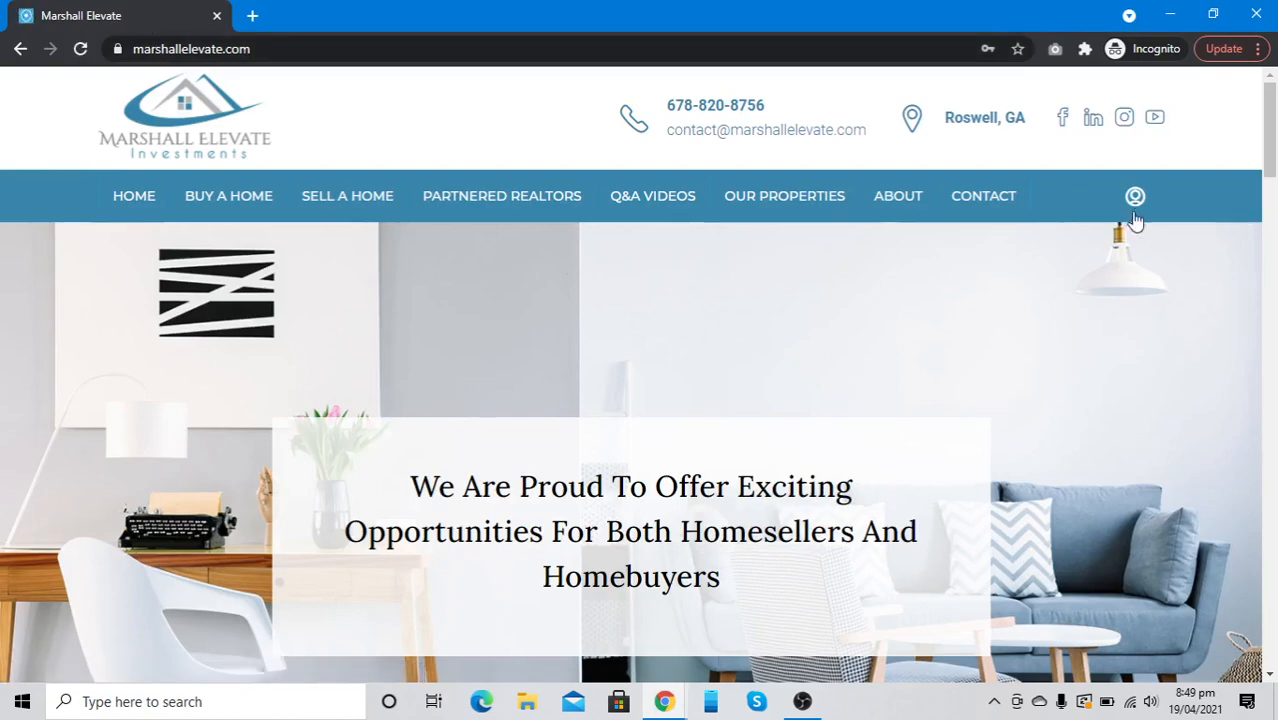
# Step: Check the header's user login popup twice, close it each time and reload the homepage
pyautogui.click(1135, 205)
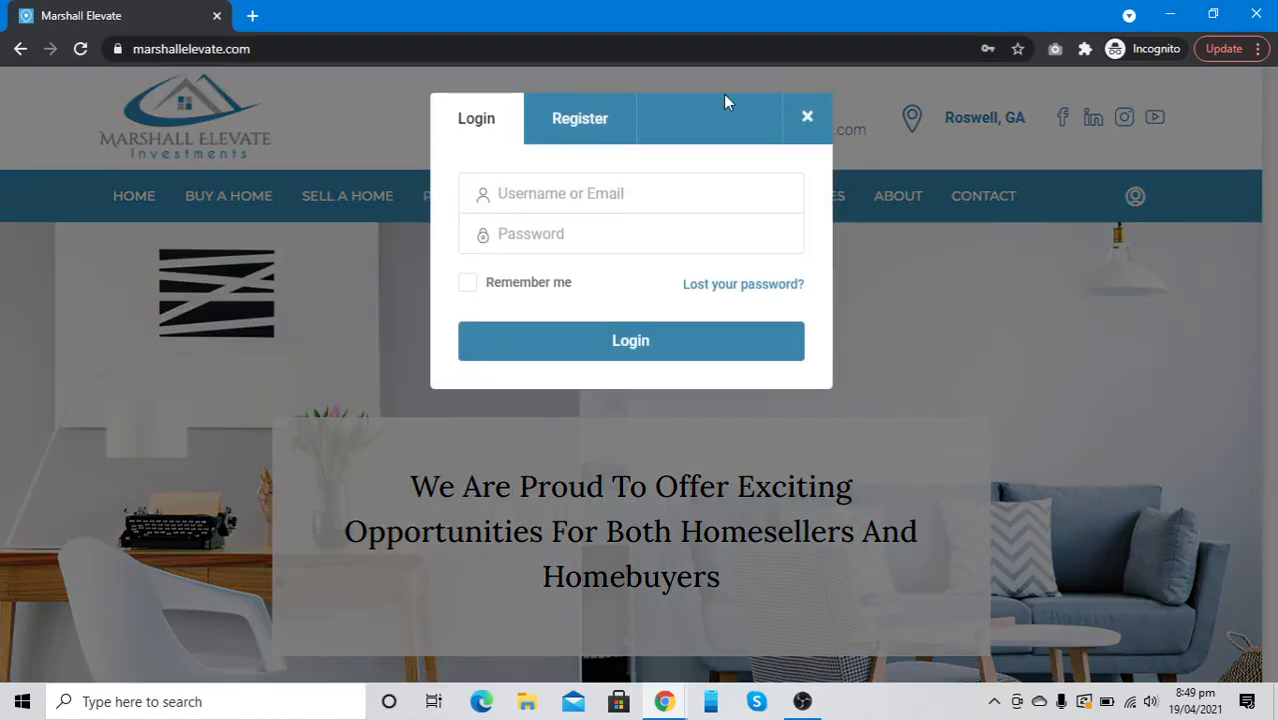
pyautogui.click(805, 117)
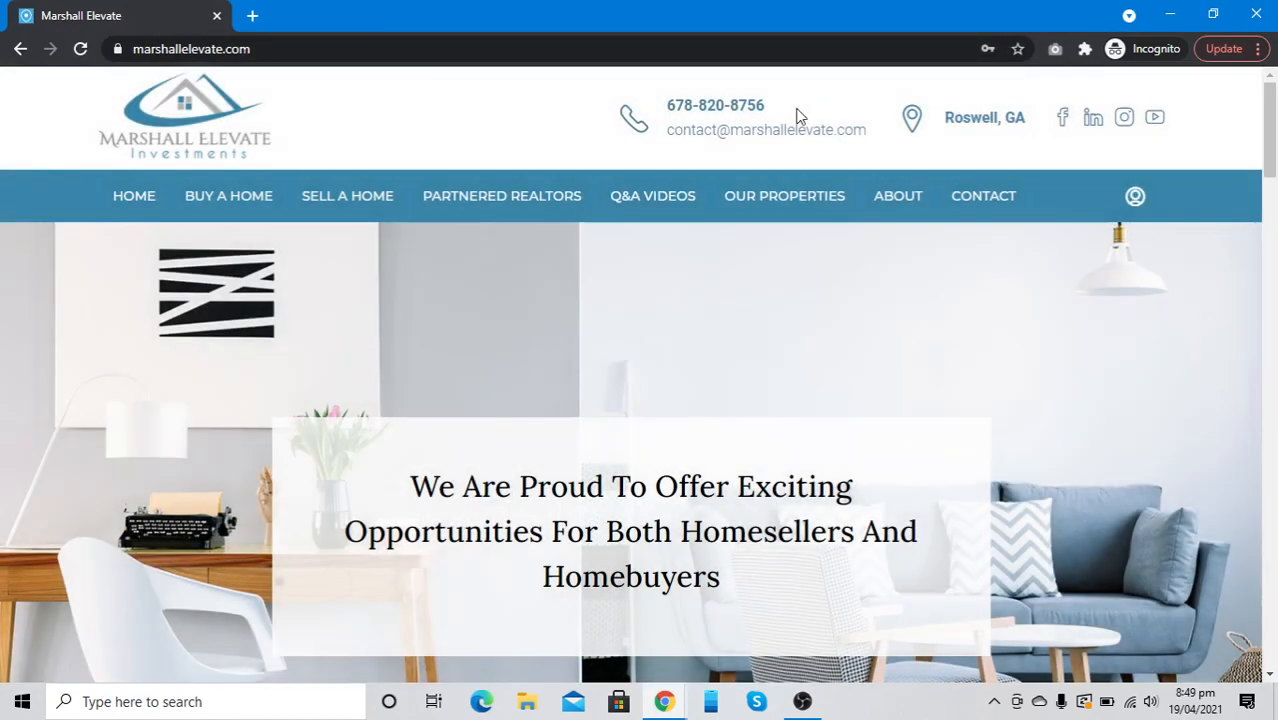
pyautogui.click(1136, 197)
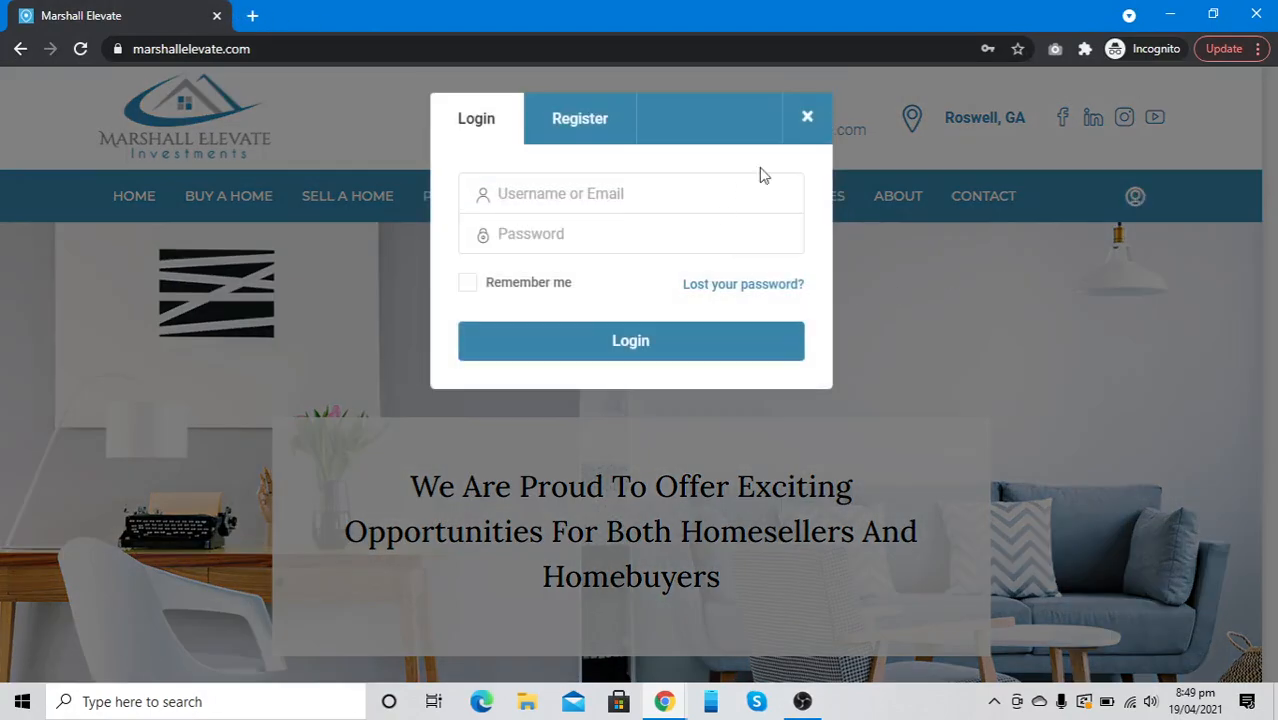
pyautogui.click(814, 119)
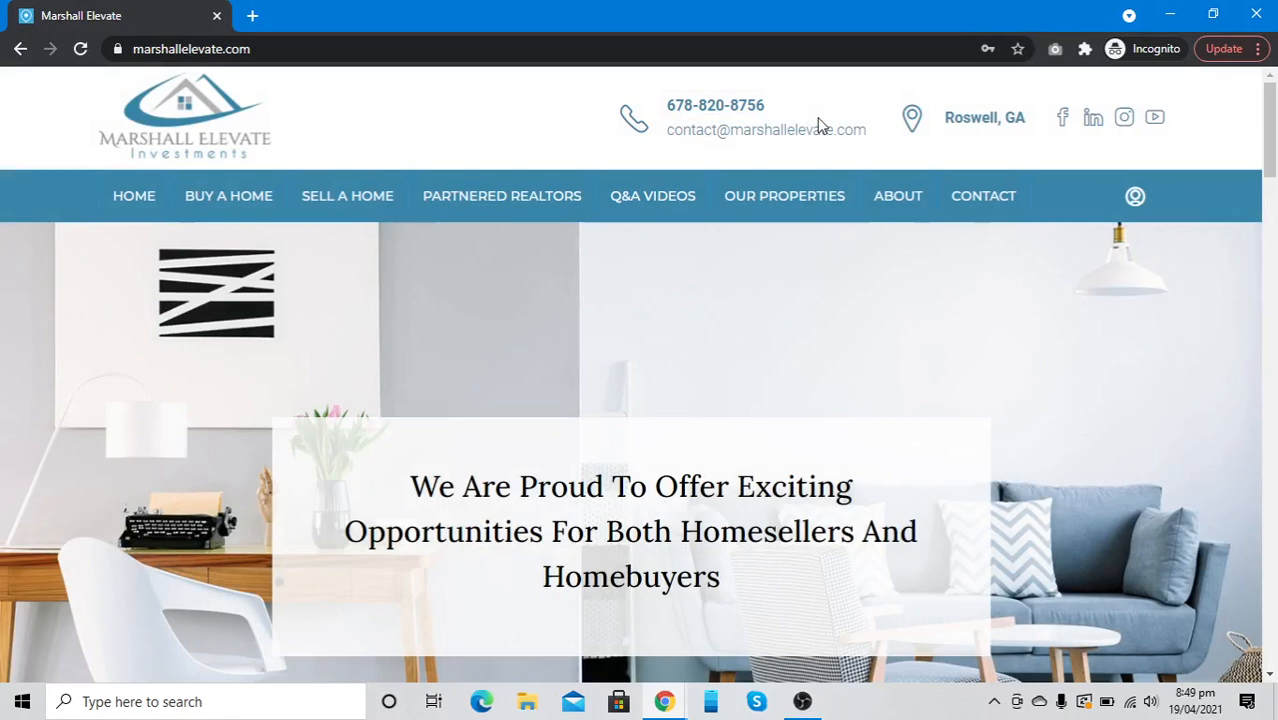
pyautogui.press('F5')
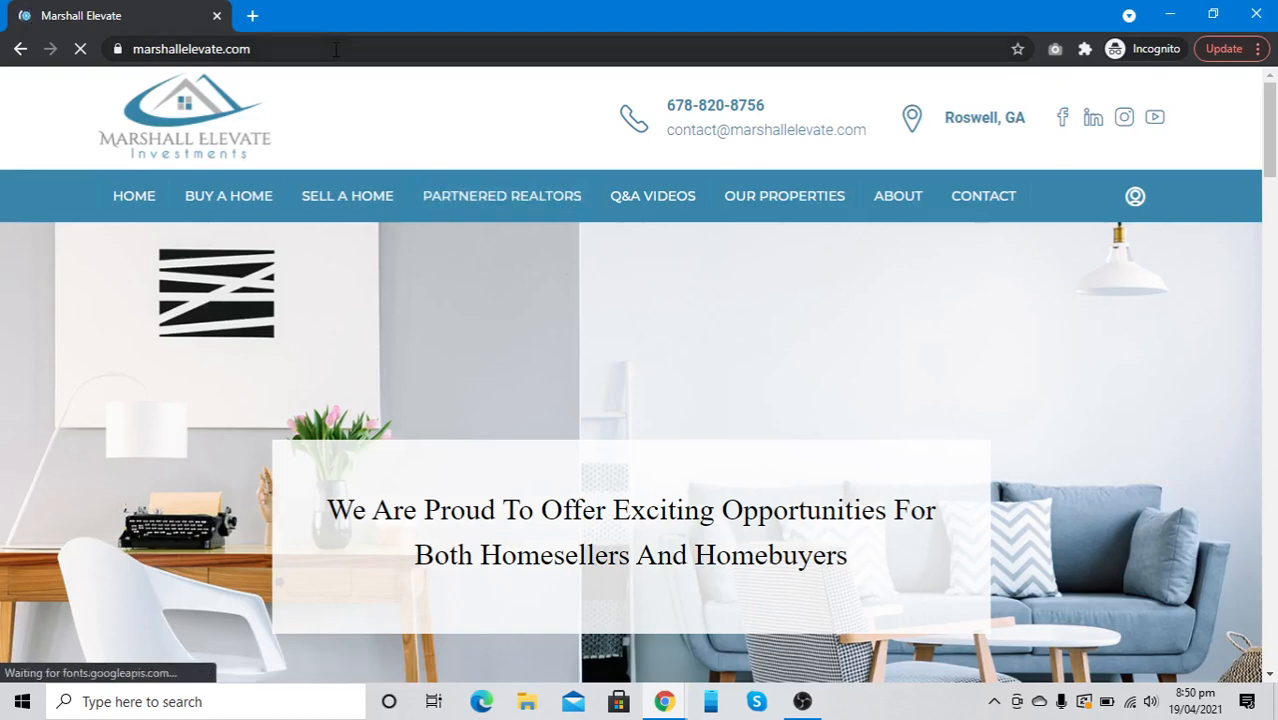
# Step: Go to the Marshall Elevate WordPress login page in the incognito window
pyautogui.click(336, 49)
pyautogui.write('/WP-')
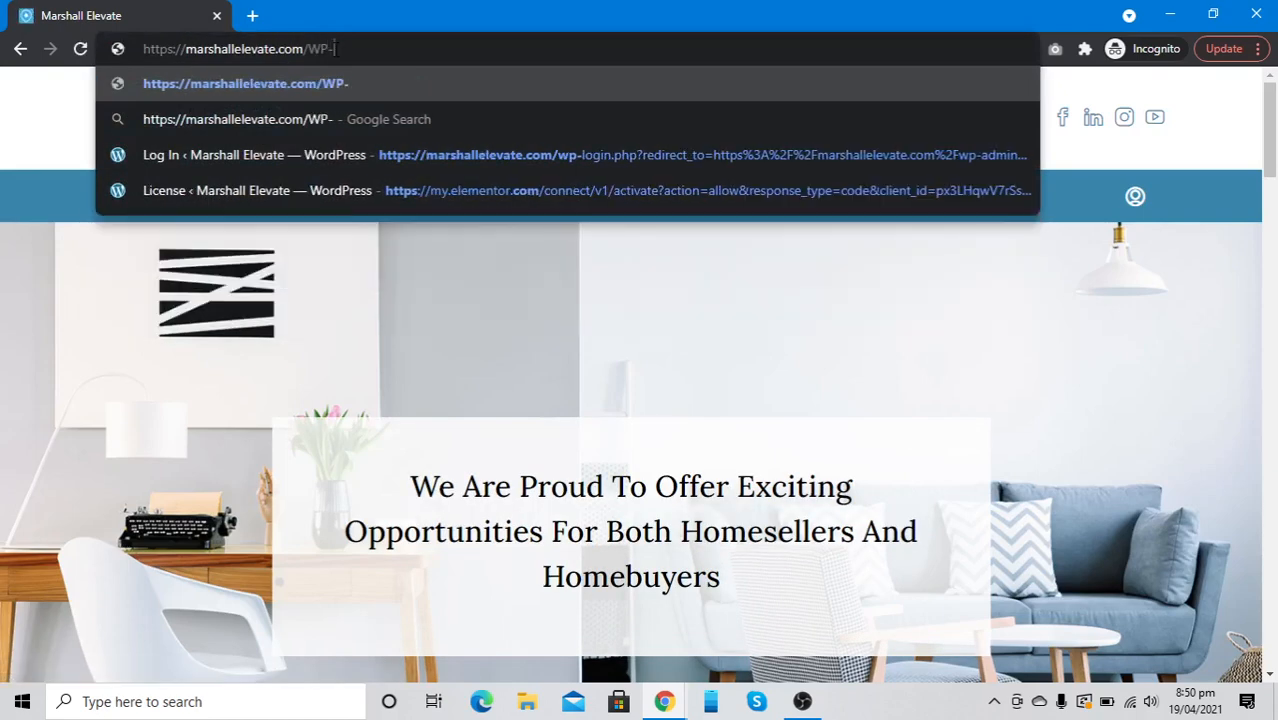
pyautogui.press('Down')
pyautogui.press('Down')
pyautogui.press('Return')
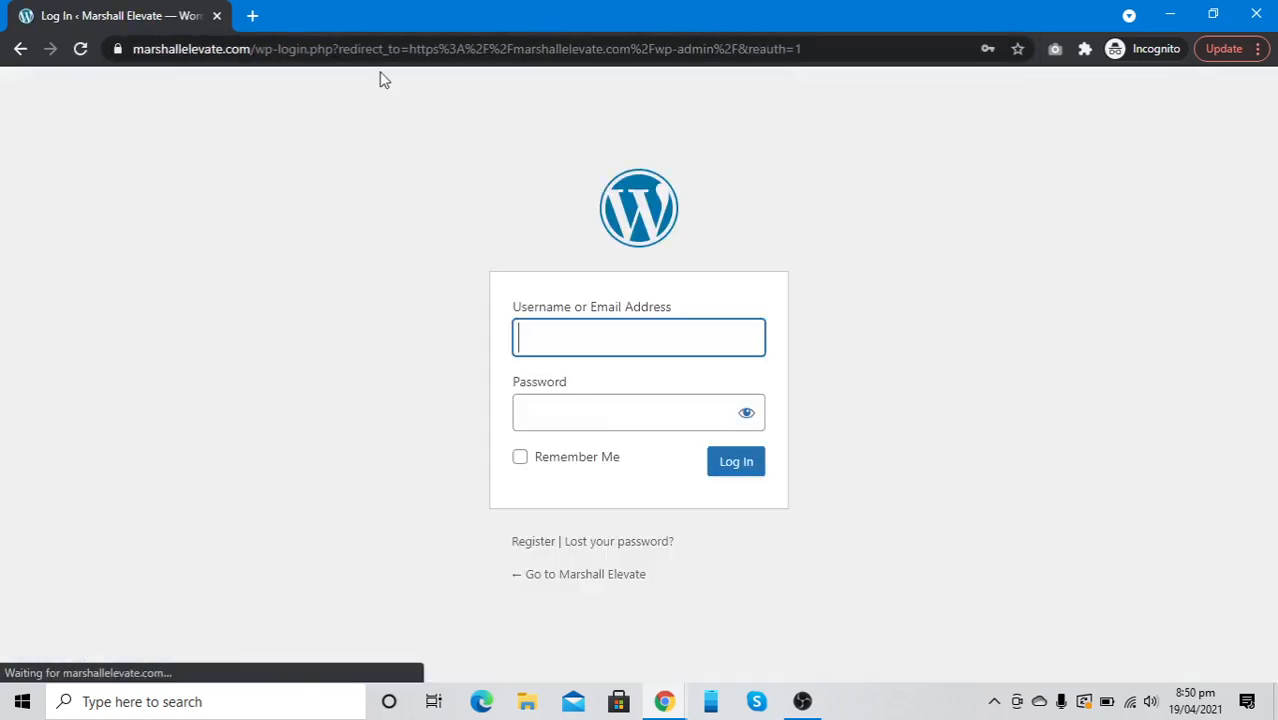
# Step: Log in to the WordPress admin with the saved username and account password
pyautogui.click(571, 339)
pyautogui.click(573, 380)
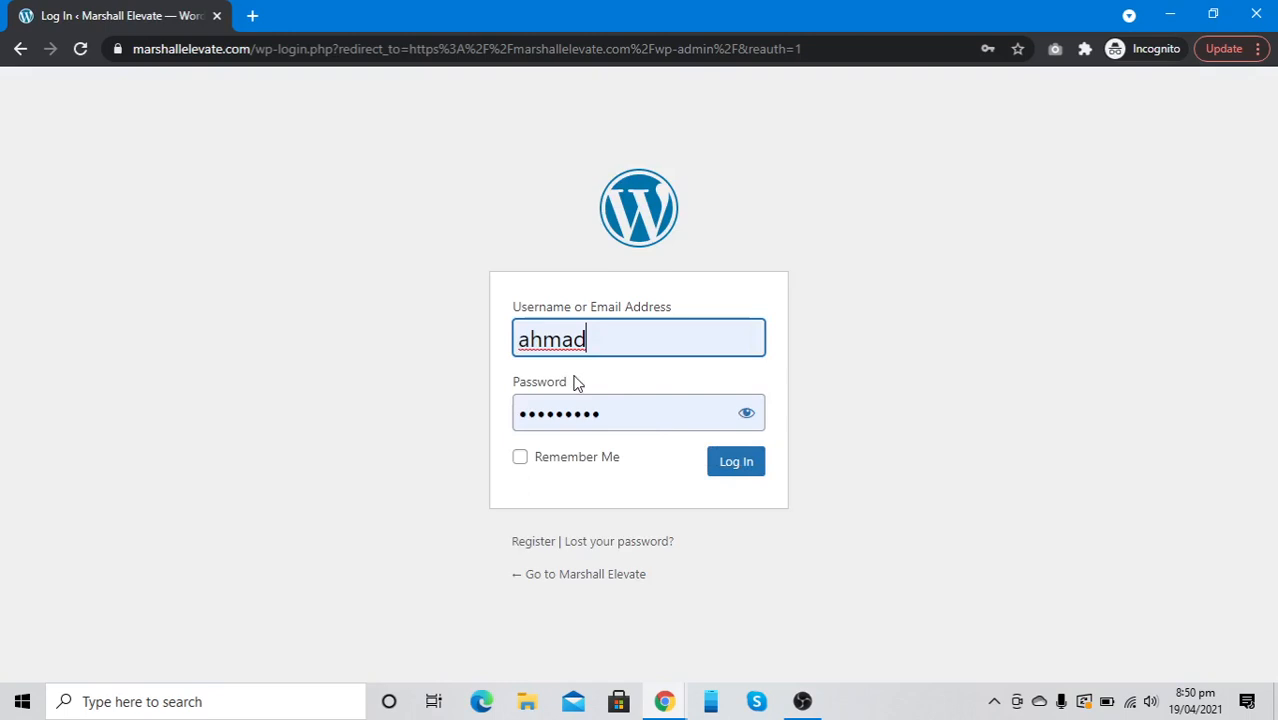
pyautogui.click(719, 468)
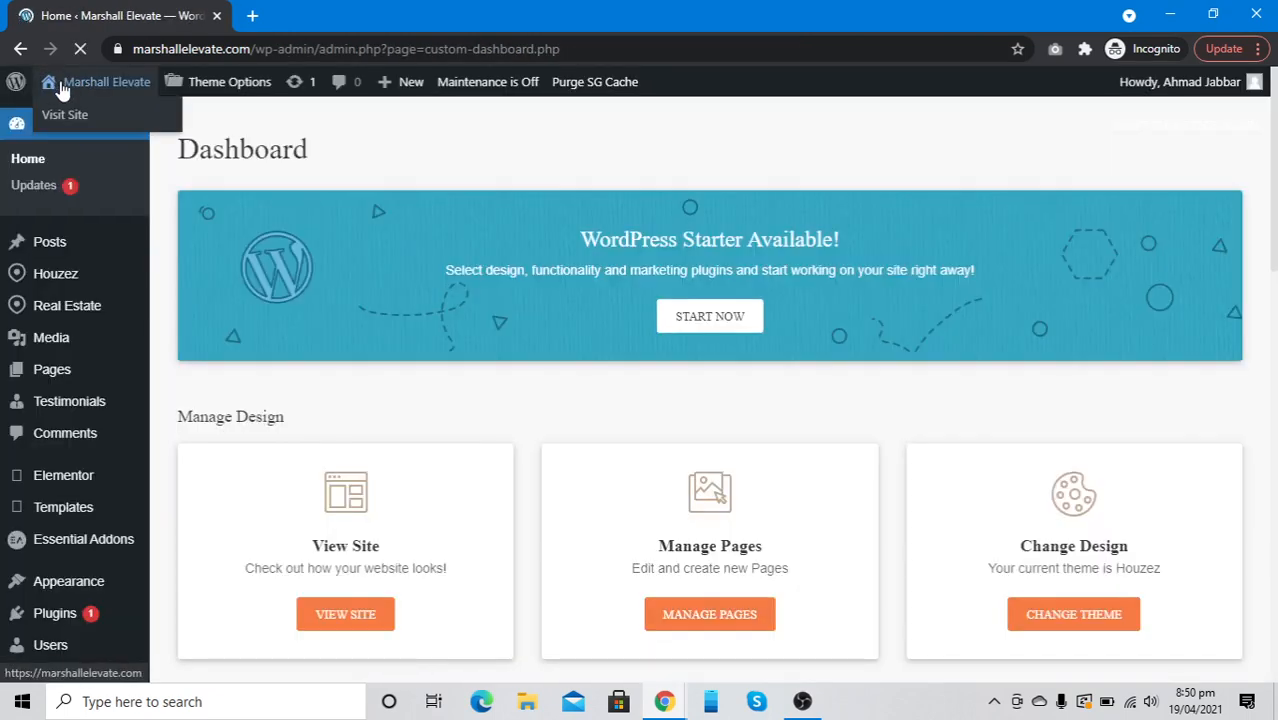
# Step: Open the Marshall Elevate homepage in a new tab and log out through the header's user menu
pyautogui.rightClick(62, 87)
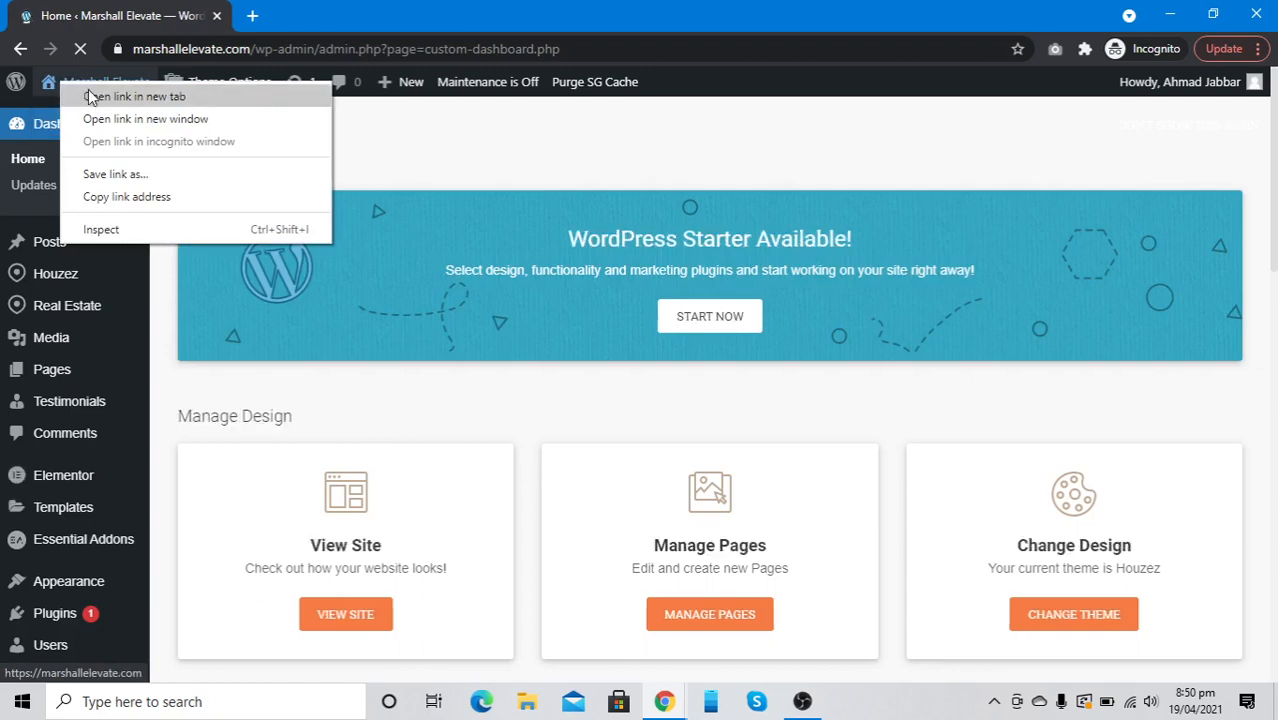
pyautogui.click(90, 96)
pyautogui.click(300, 15)
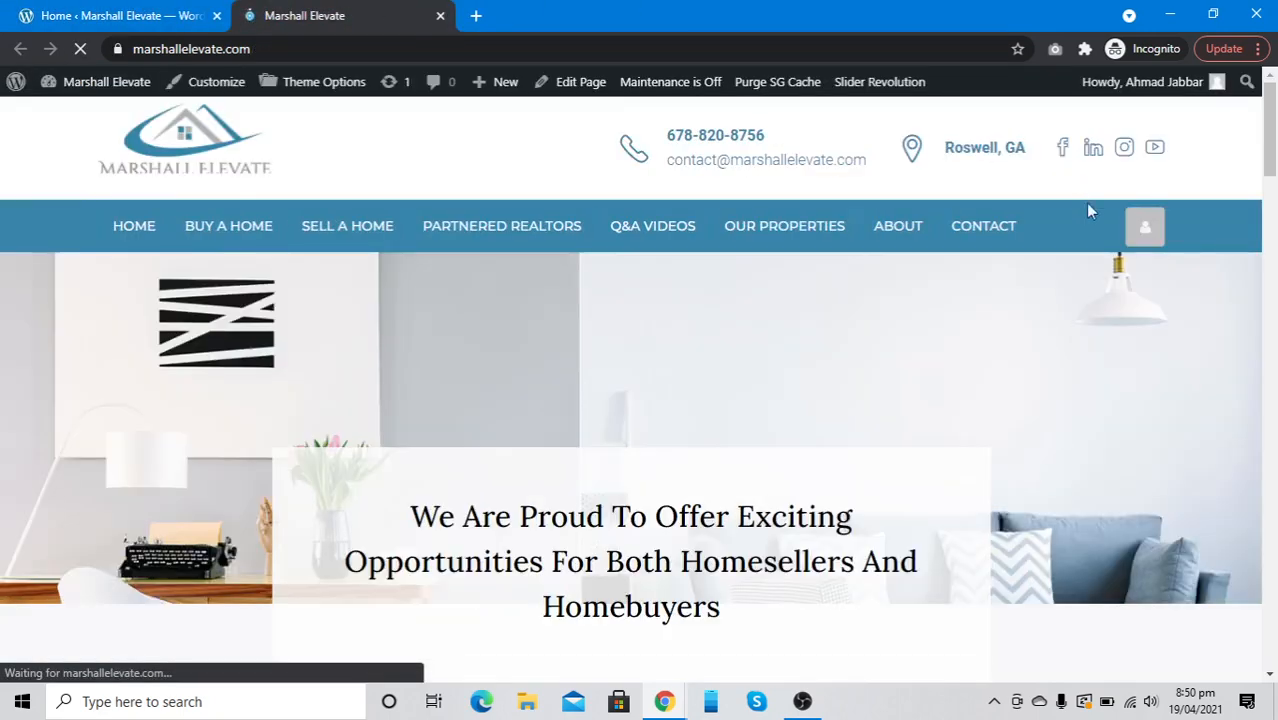
pyautogui.moveTo(1141, 233)
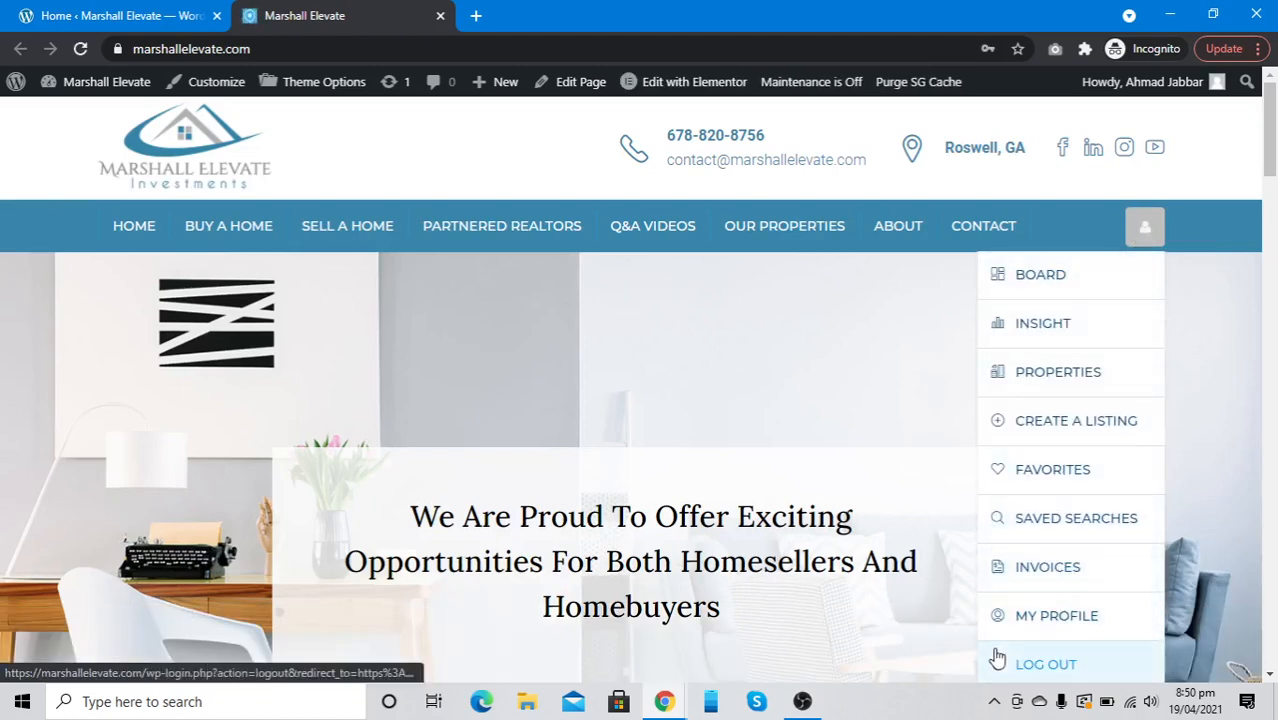
pyautogui.click(995, 656)
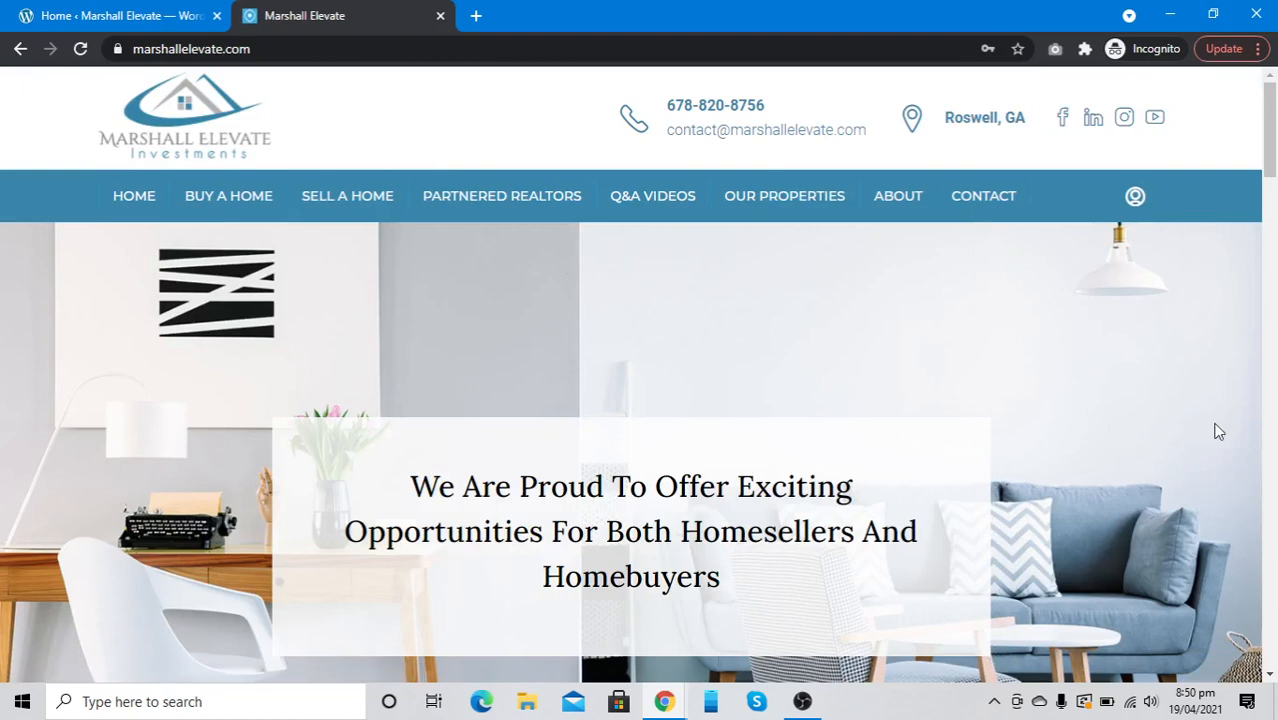
# Step: Inspect the header login icon's login-register markup in the developer tools and turn off the mobile device preview
pyautogui.rightClick(1126, 220)
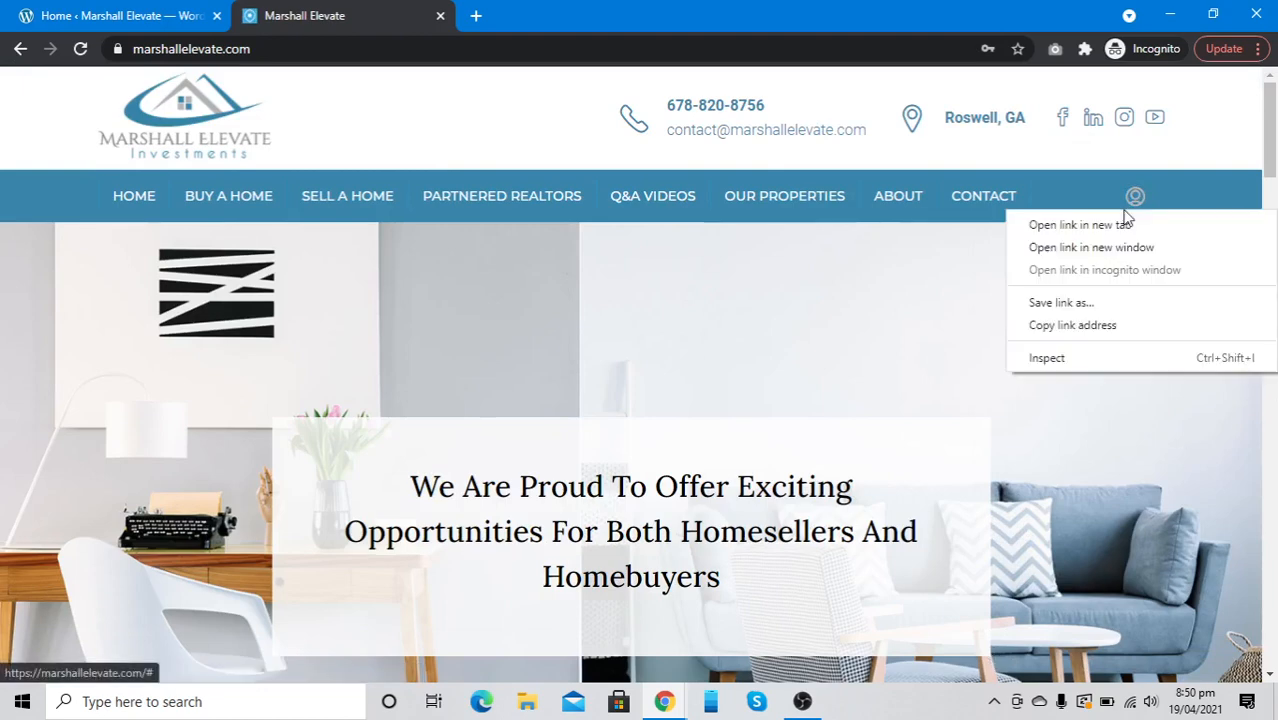
pyautogui.click(1085, 366)
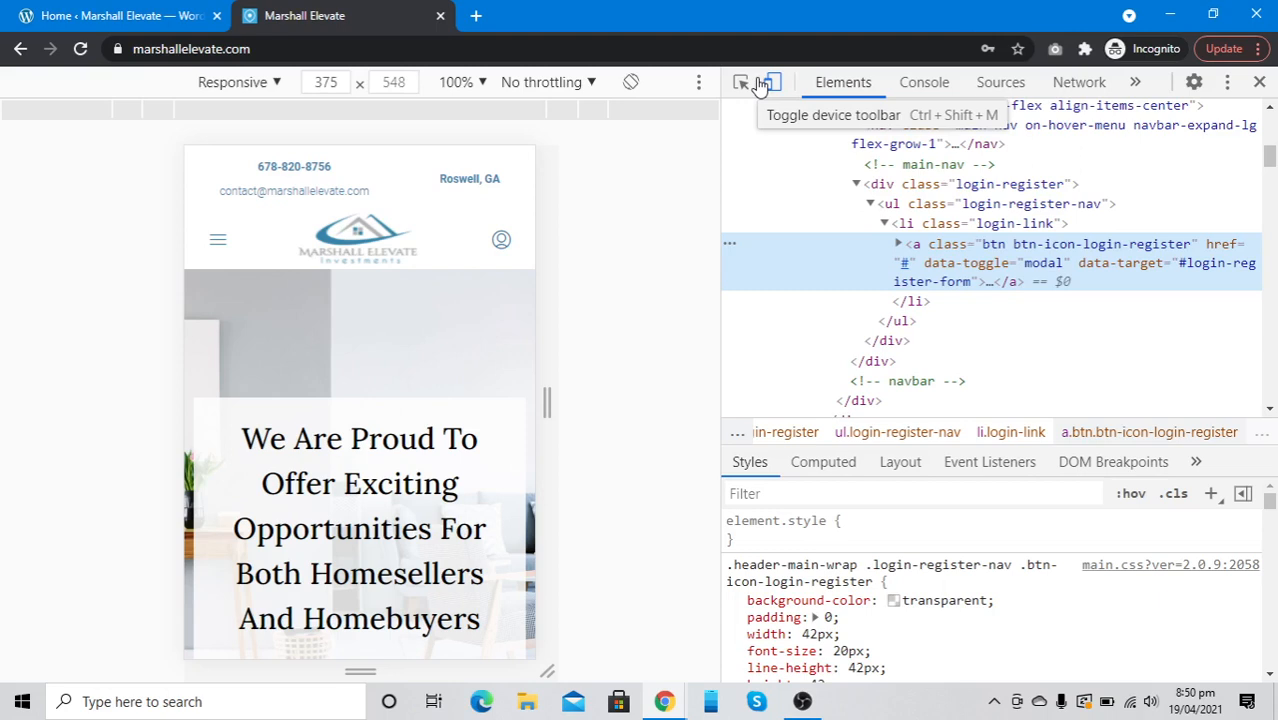
pyautogui.scroll(1, 840, 210)
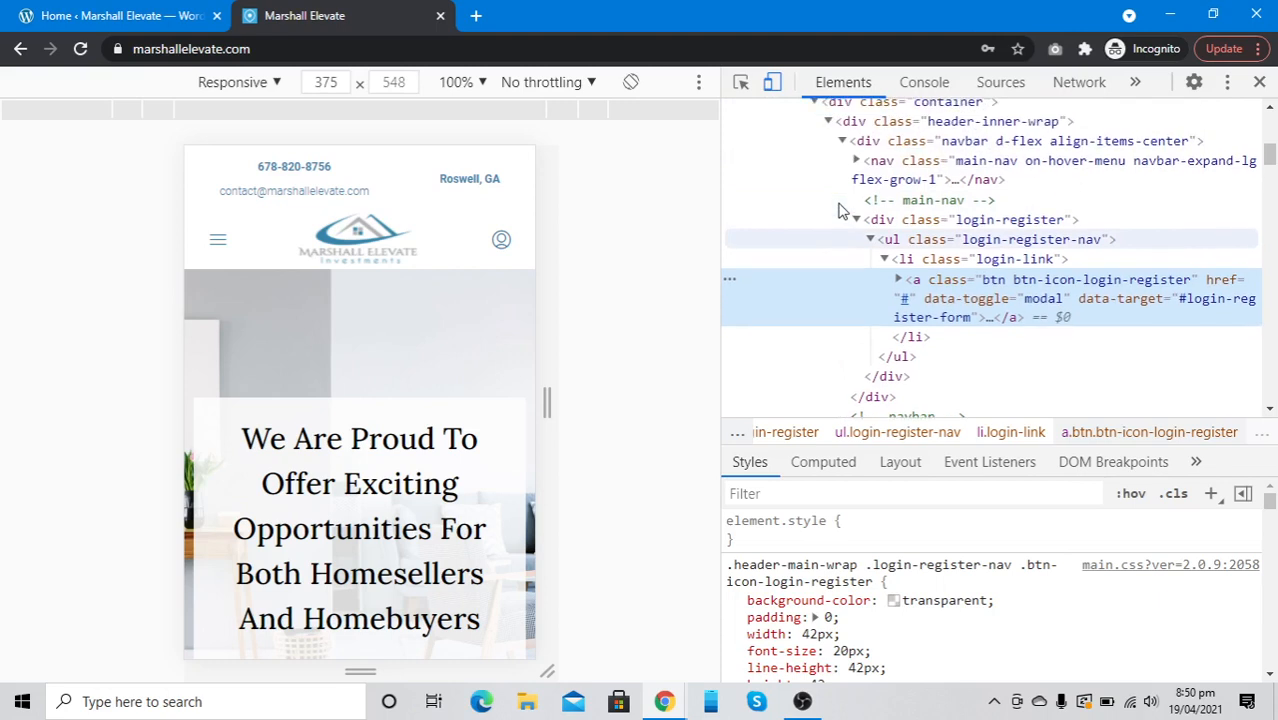
pyautogui.scroll(2, 840, 210)
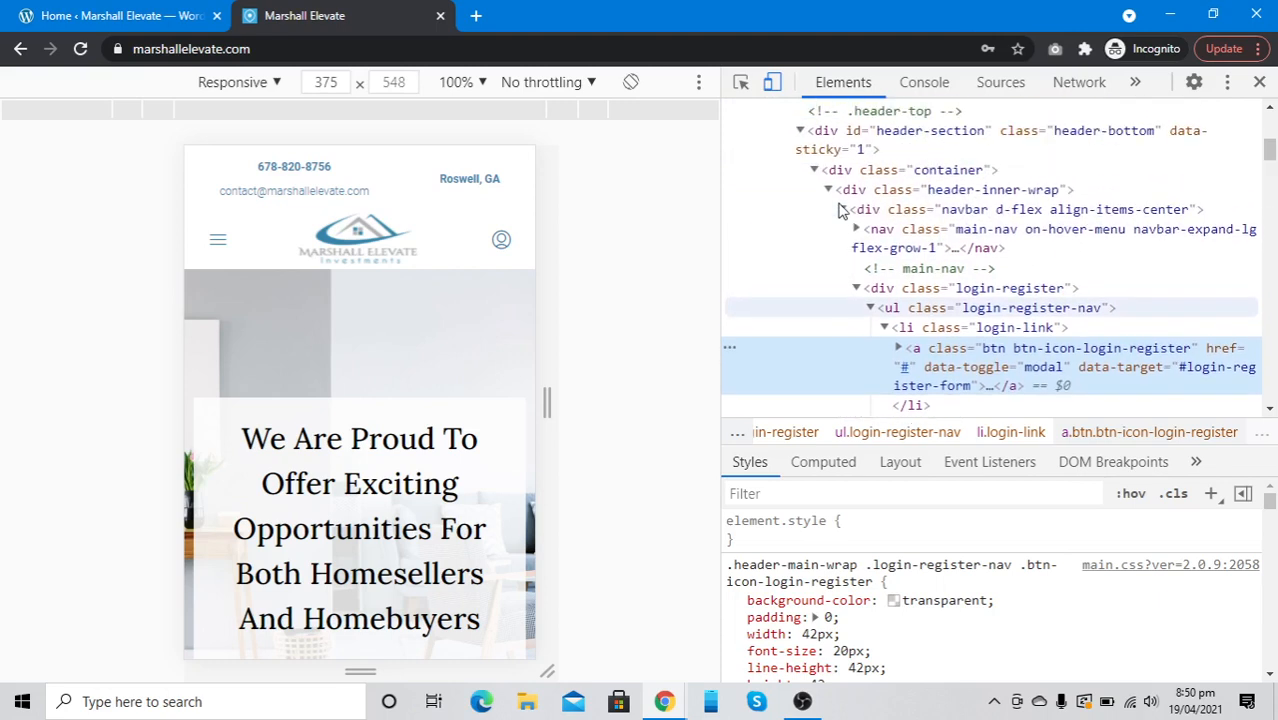
pyautogui.click(870, 309)
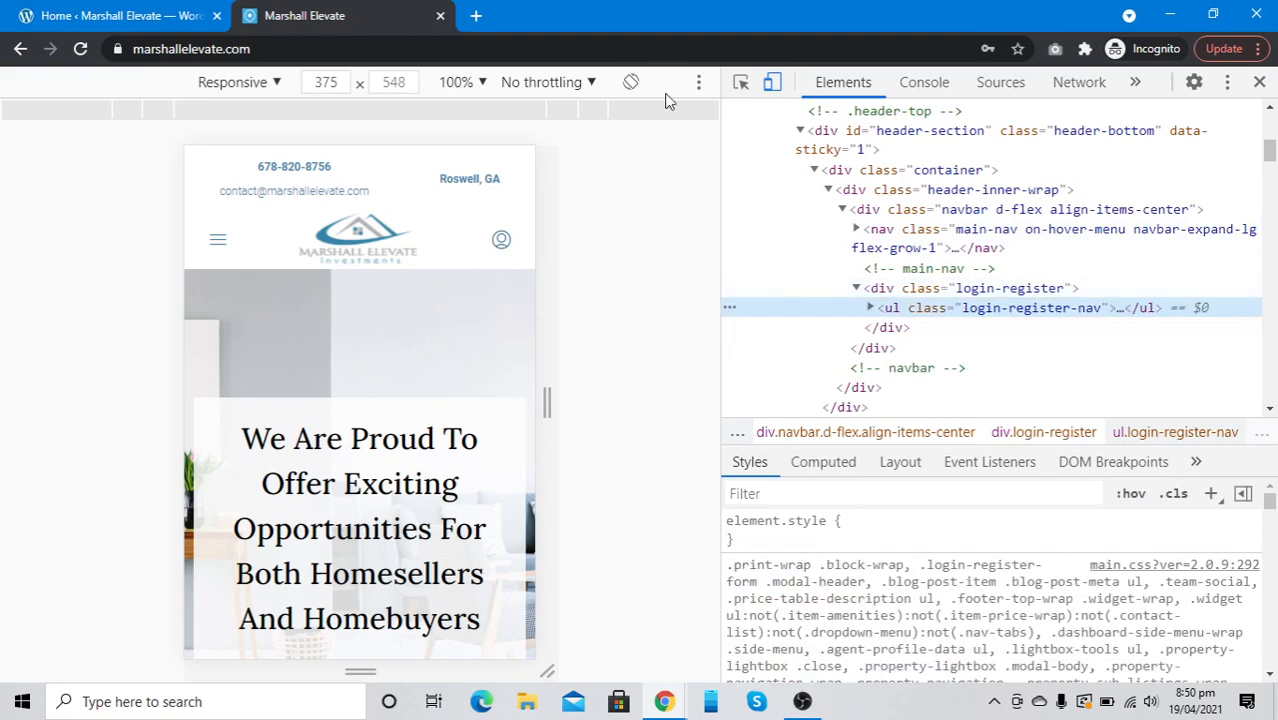
pyautogui.click(772, 85)
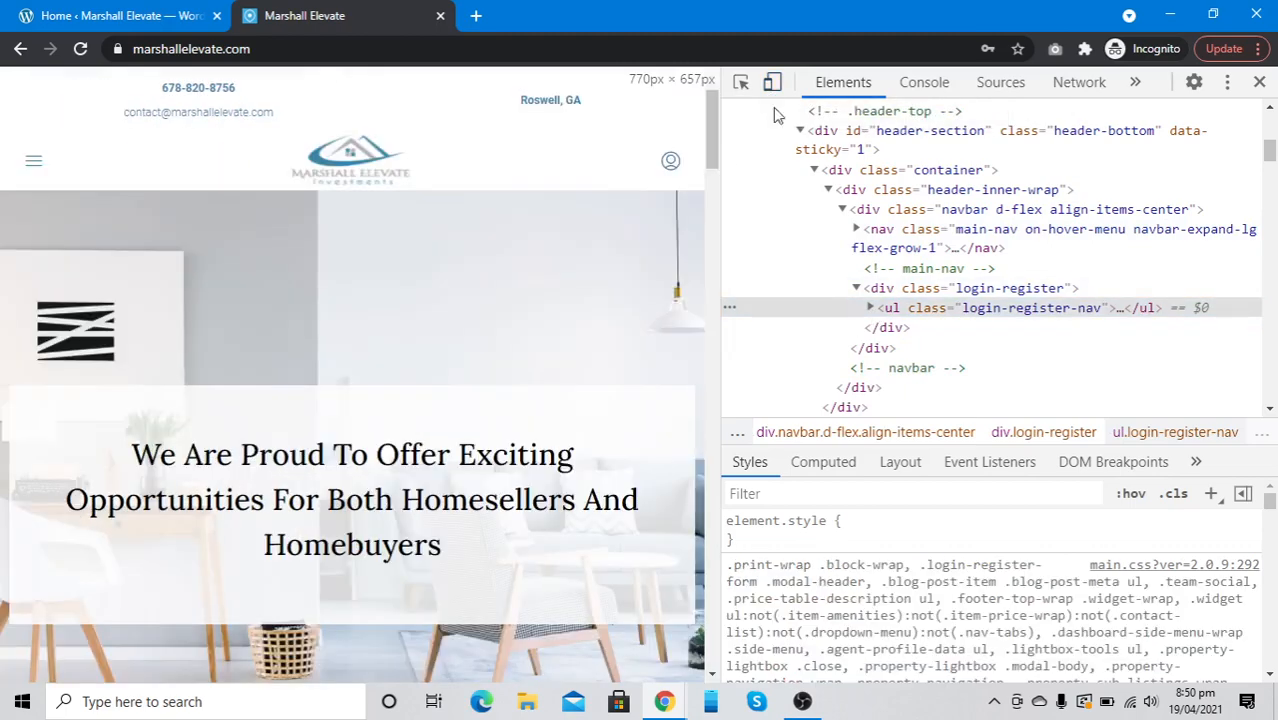
pyautogui.click(817, 290)
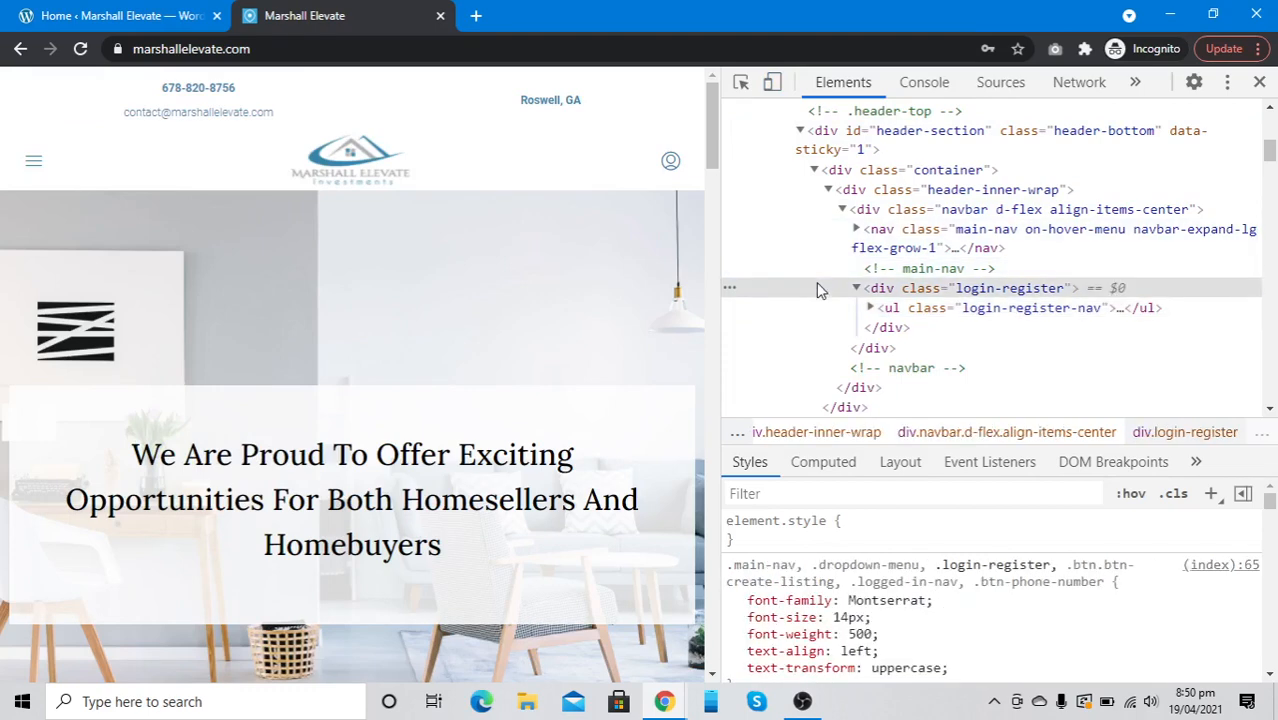
pyautogui.click(815, 256)
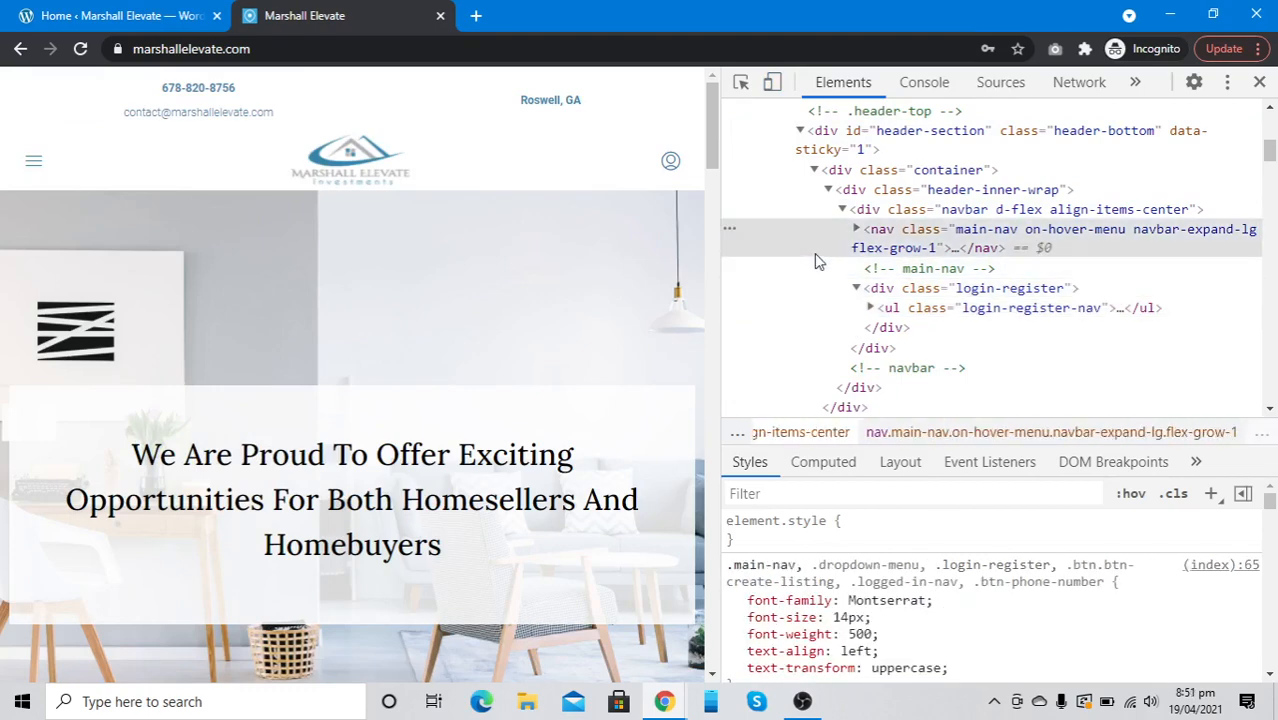
# Step: In the admin window's Login & Register theme options, set the header Register display to No and save the changes
pyautogui.click(15, 10)
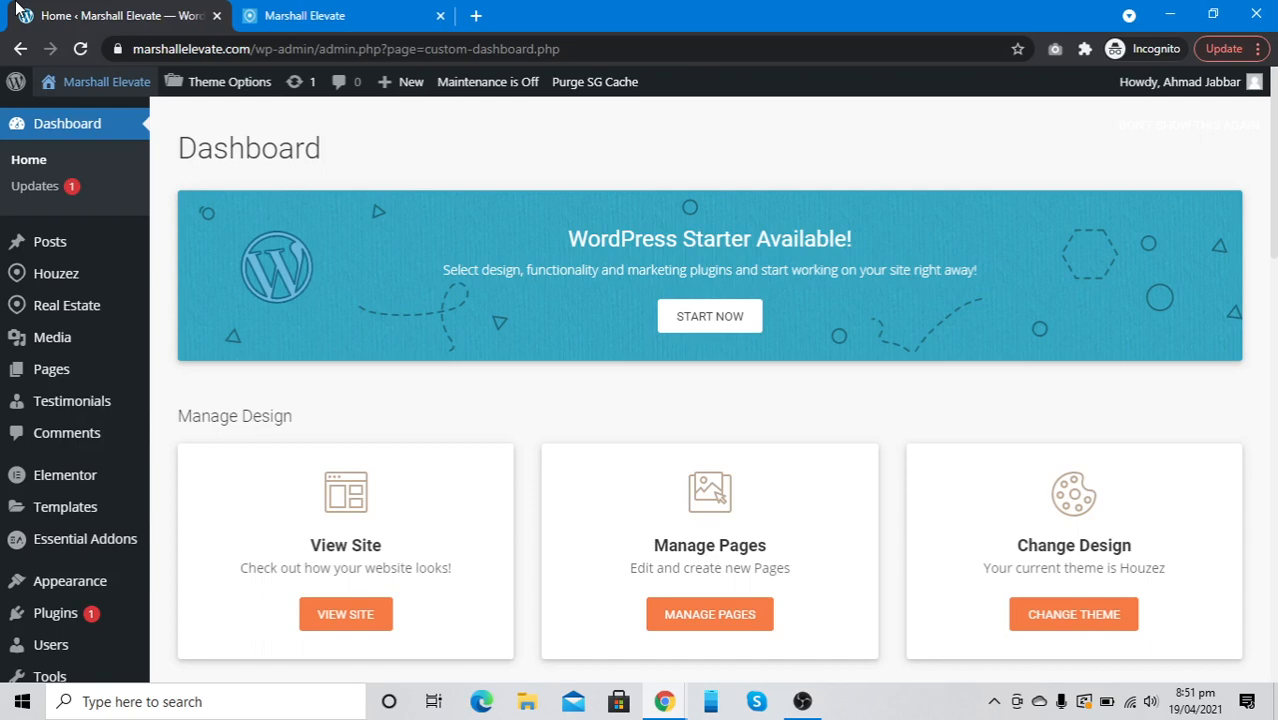
pyautogui.hotkey('alt', 'Tab')
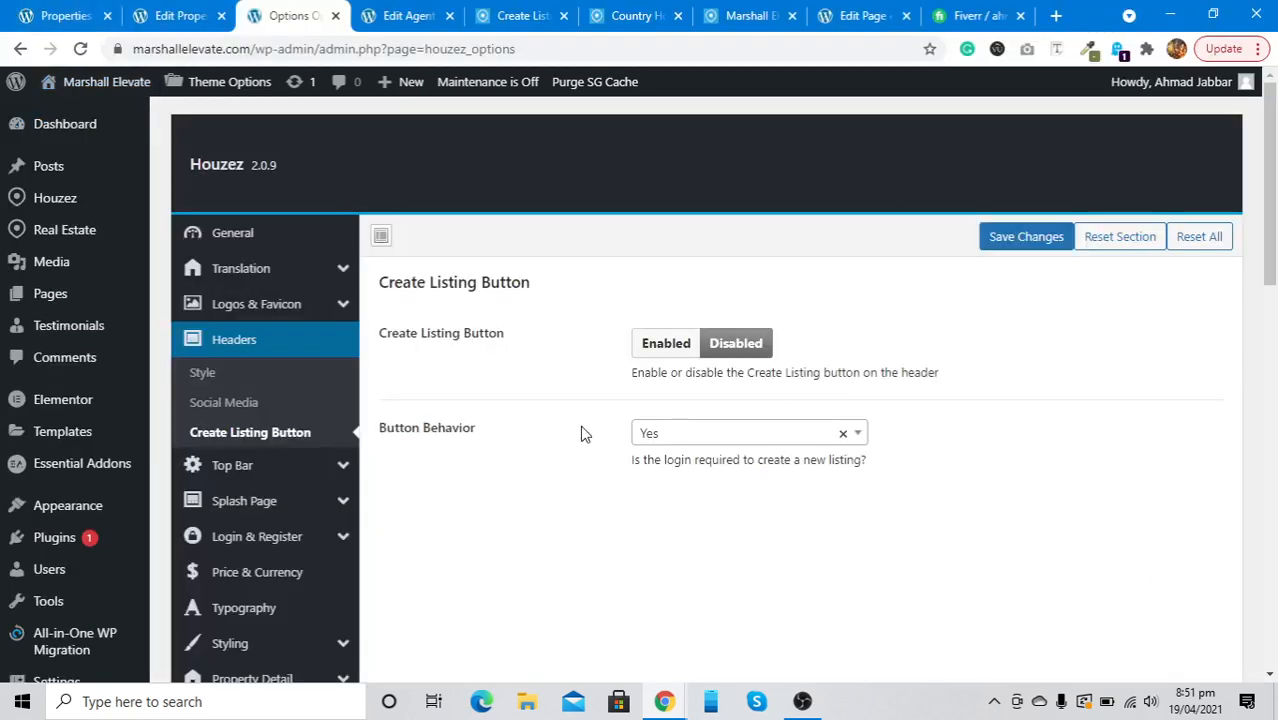
pyautogui.scroll(-3, 522, 402)
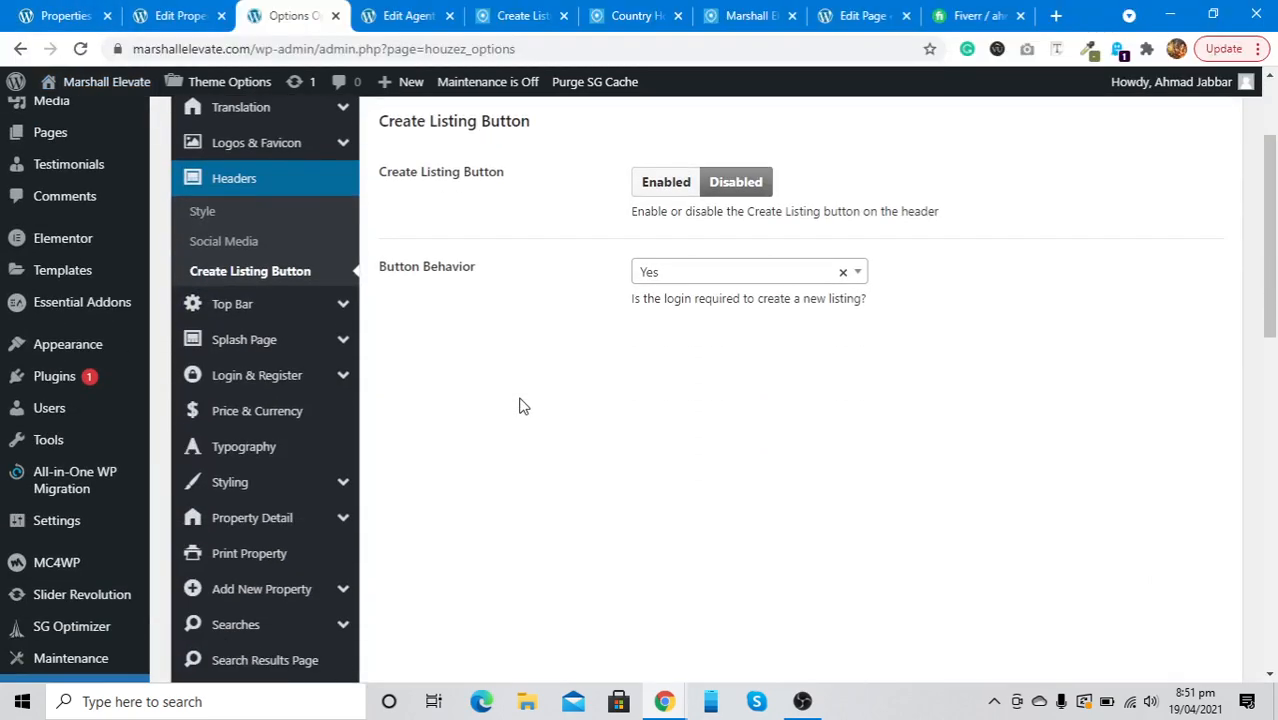
pyautogui.click(305, 377)
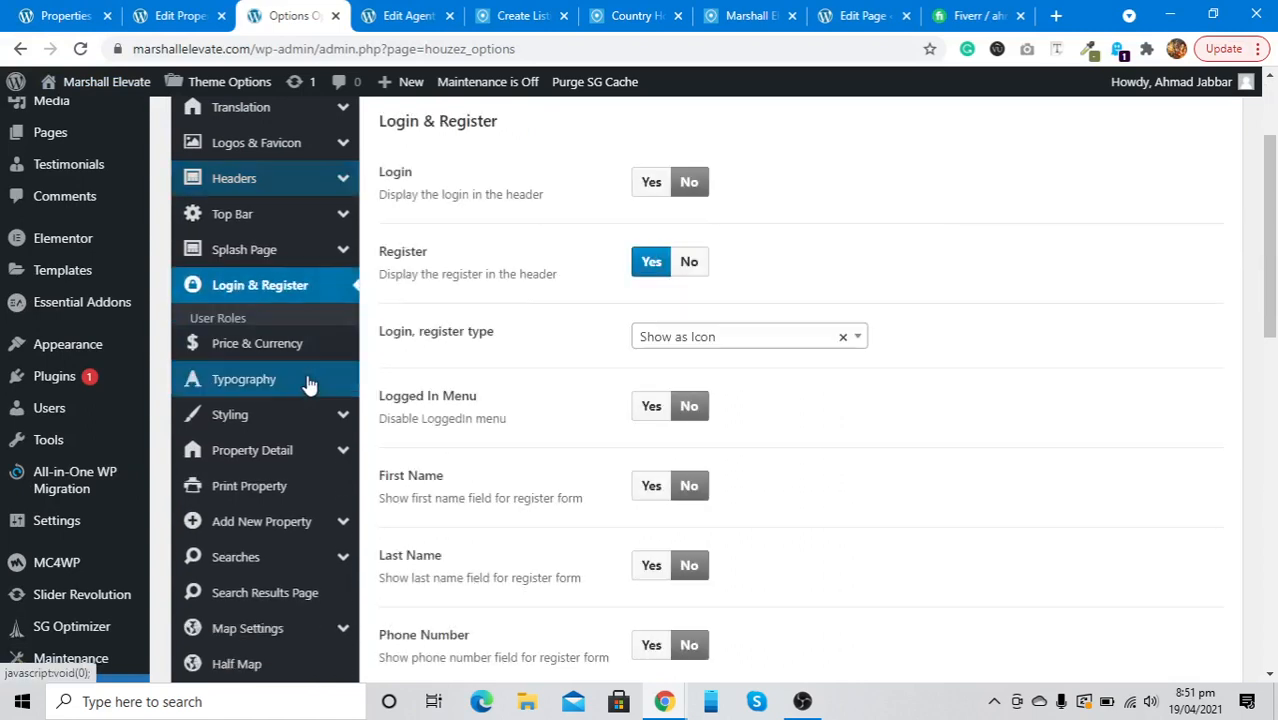
pyautogui.click(689, 266)
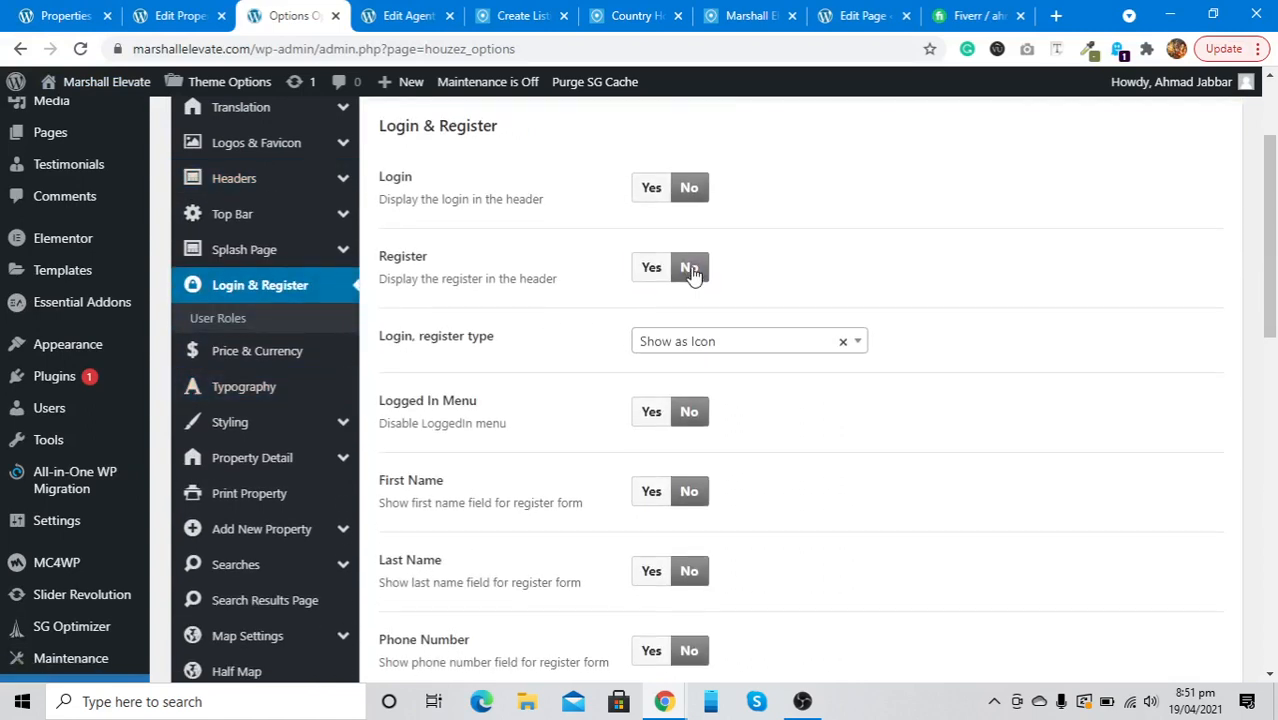
pyautogui.scroll(2, 692, 272)
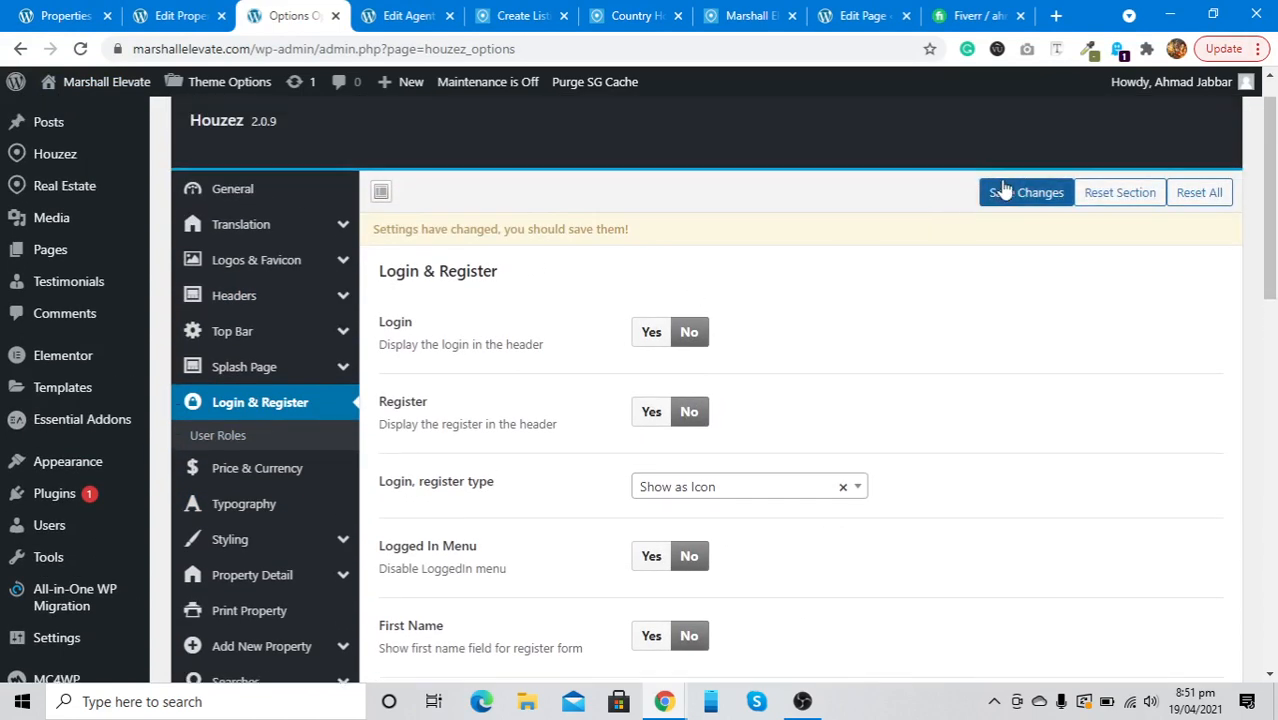
pyautogui.click(1005, 190)
pyautogui.scroll(-4, 797, 453)
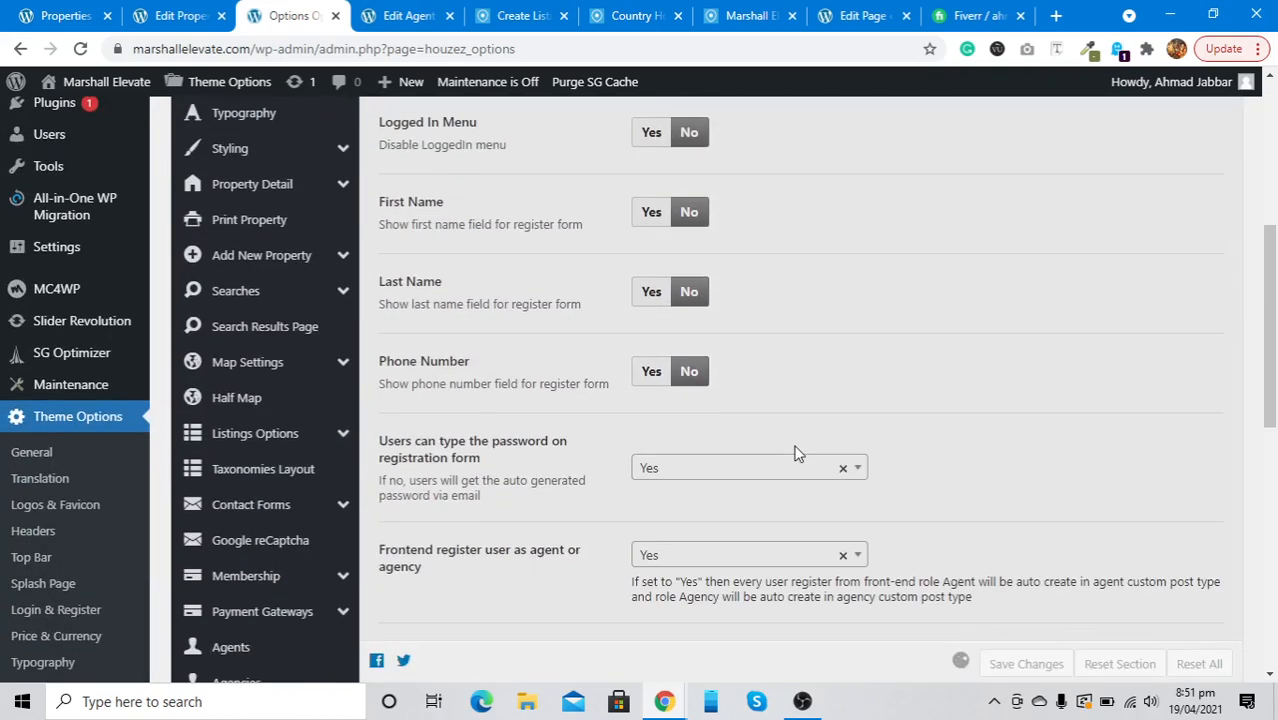
pyautogui.scroll(3, 797, 453)
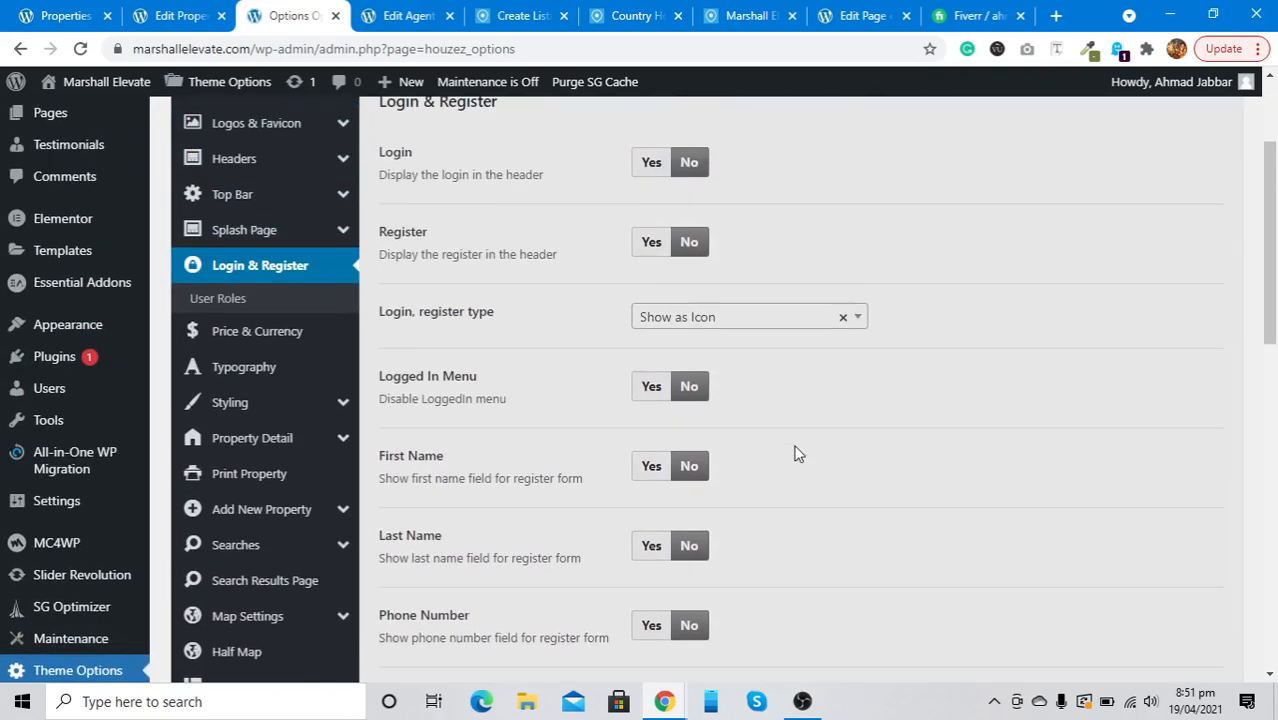
# Step: Return to the homepage in the incognito window, close the developer tools and load the homepage again
pyautogui.hotkey('alt', 'Tab')
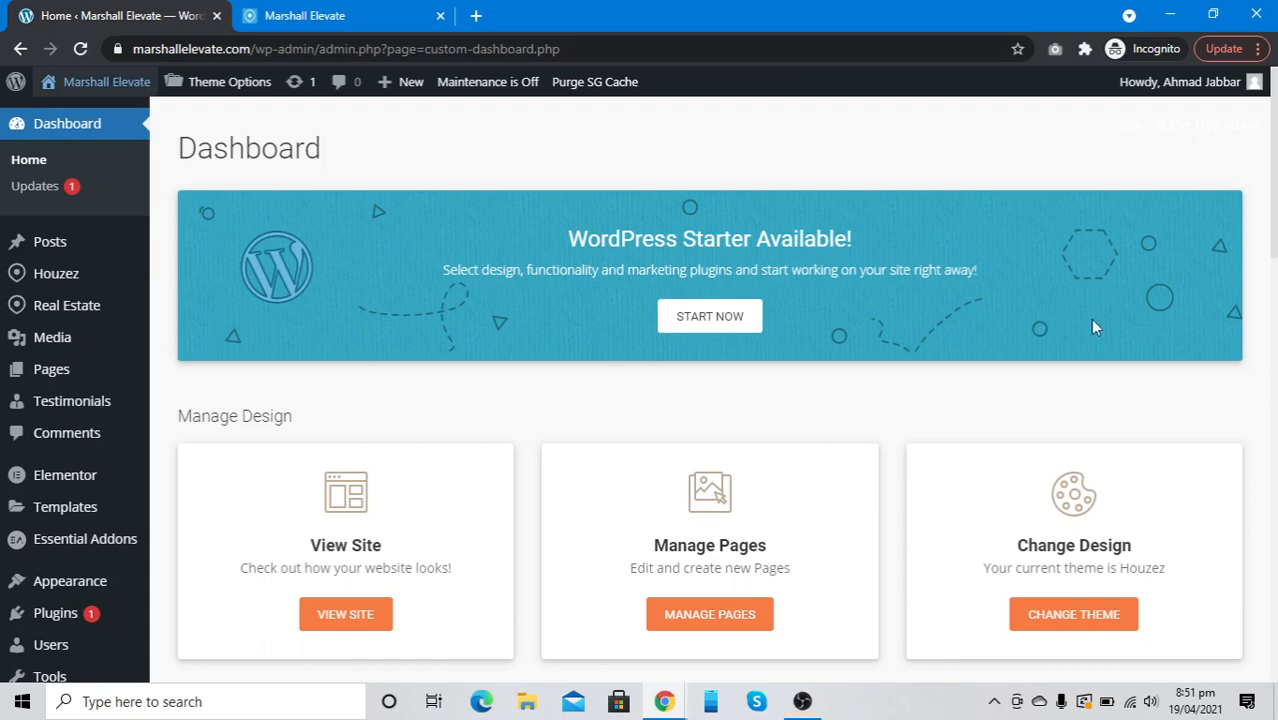
pyautogui.moveTo(1188, 92)
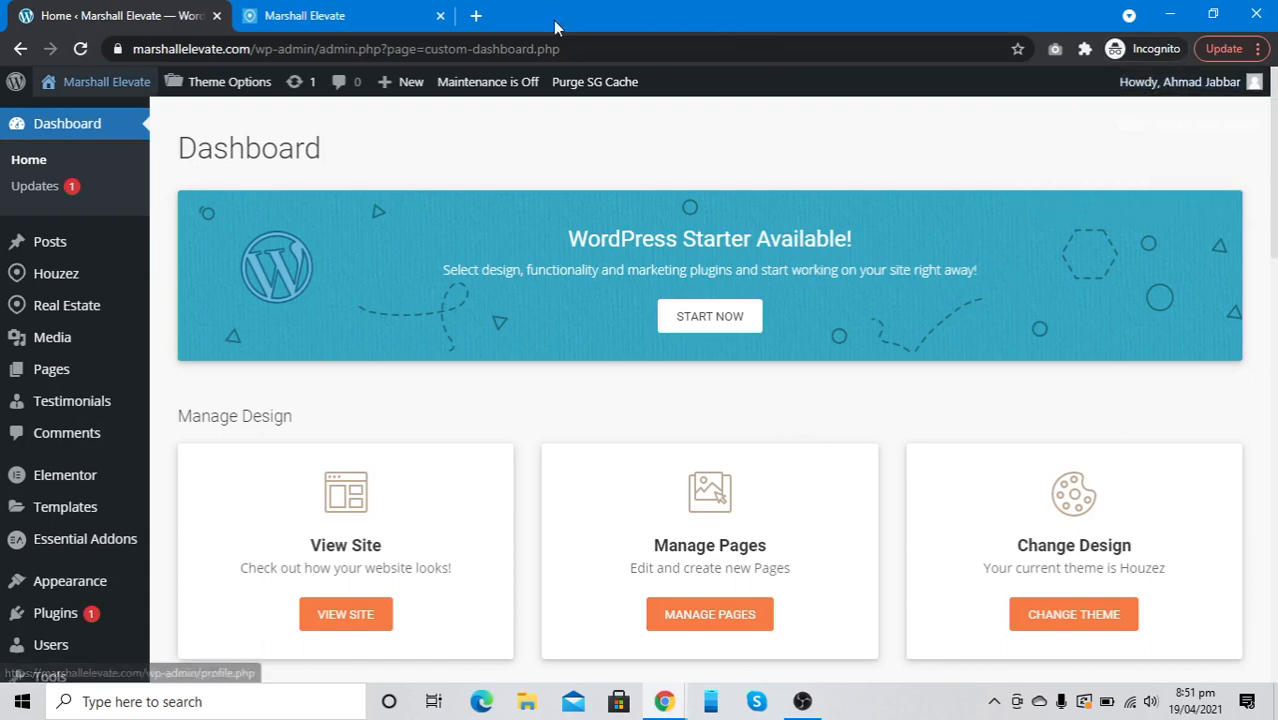
pyautogui.click(358, 16)
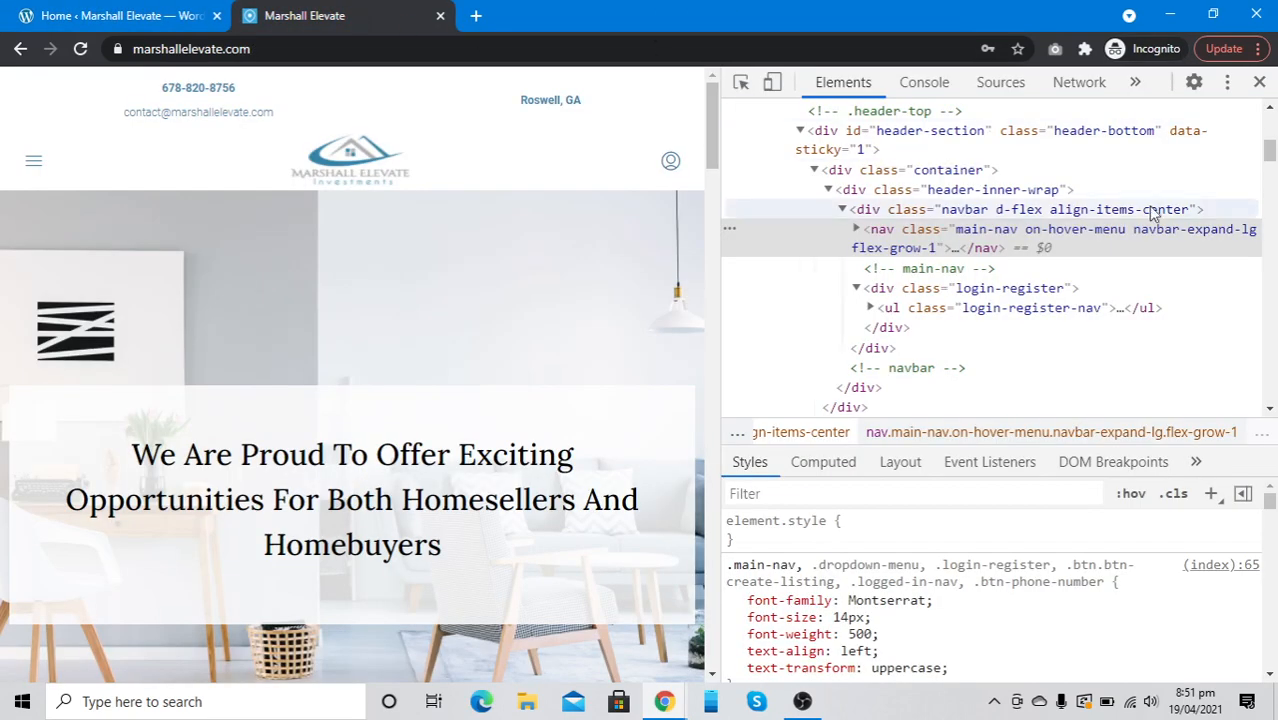
pyautogui.click(1259, 82)
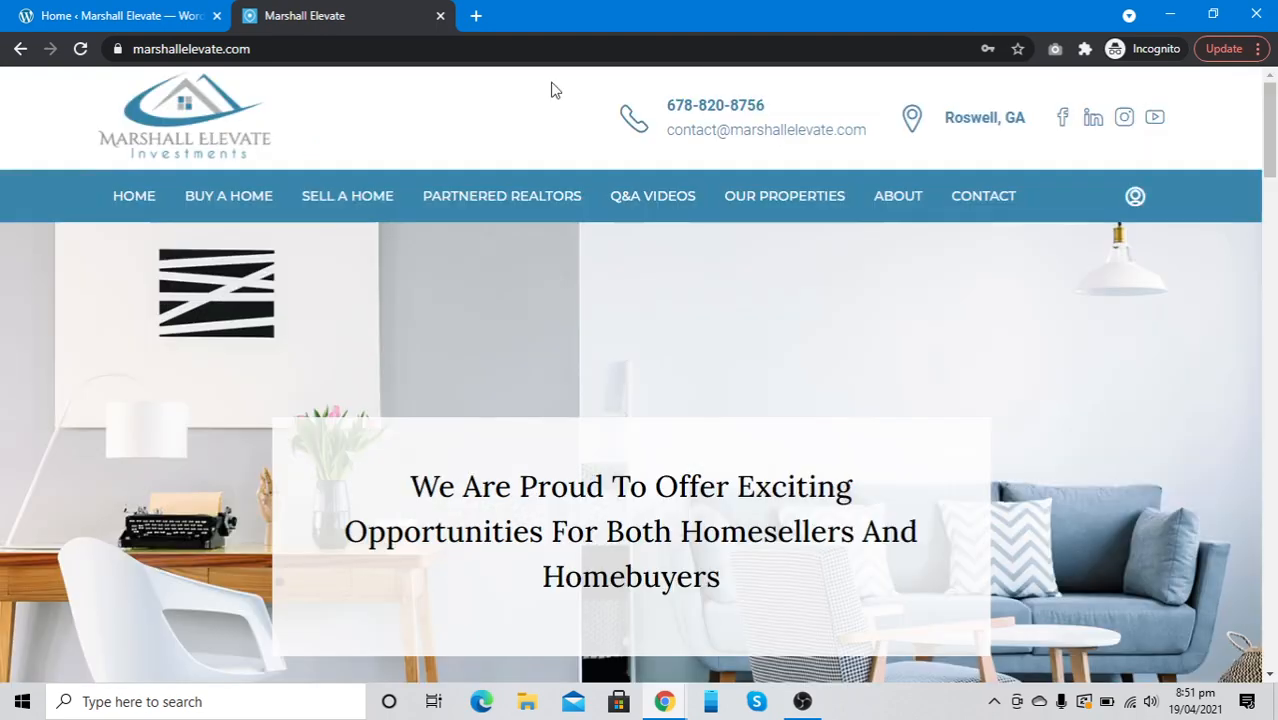
pyautogui.click(190, 12)
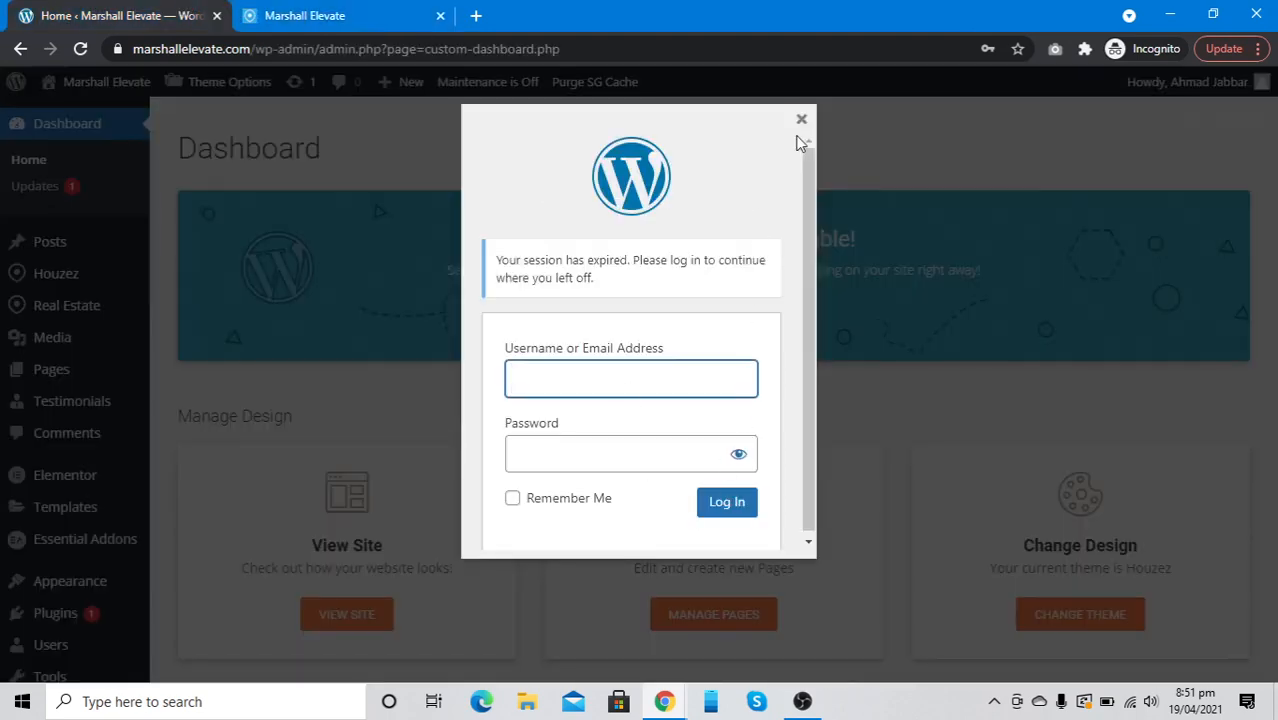
pyautogui.click(258, 17)
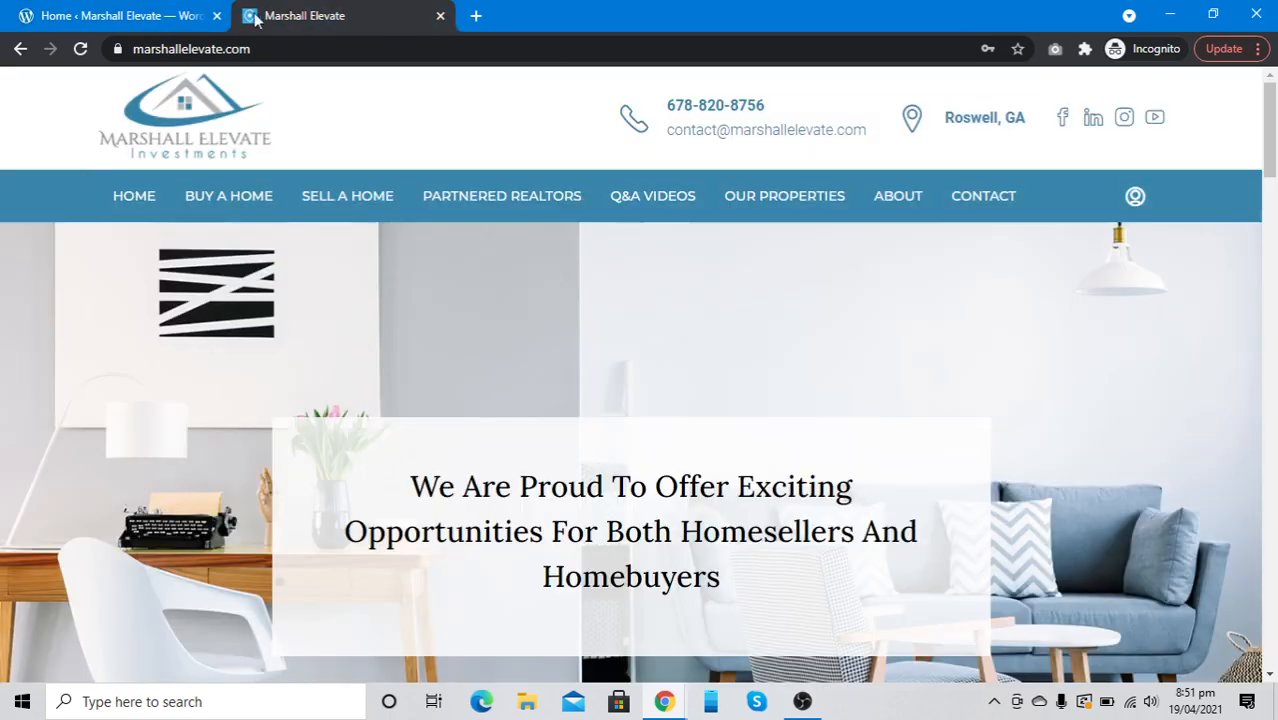
pyautogui.click(175, 142)
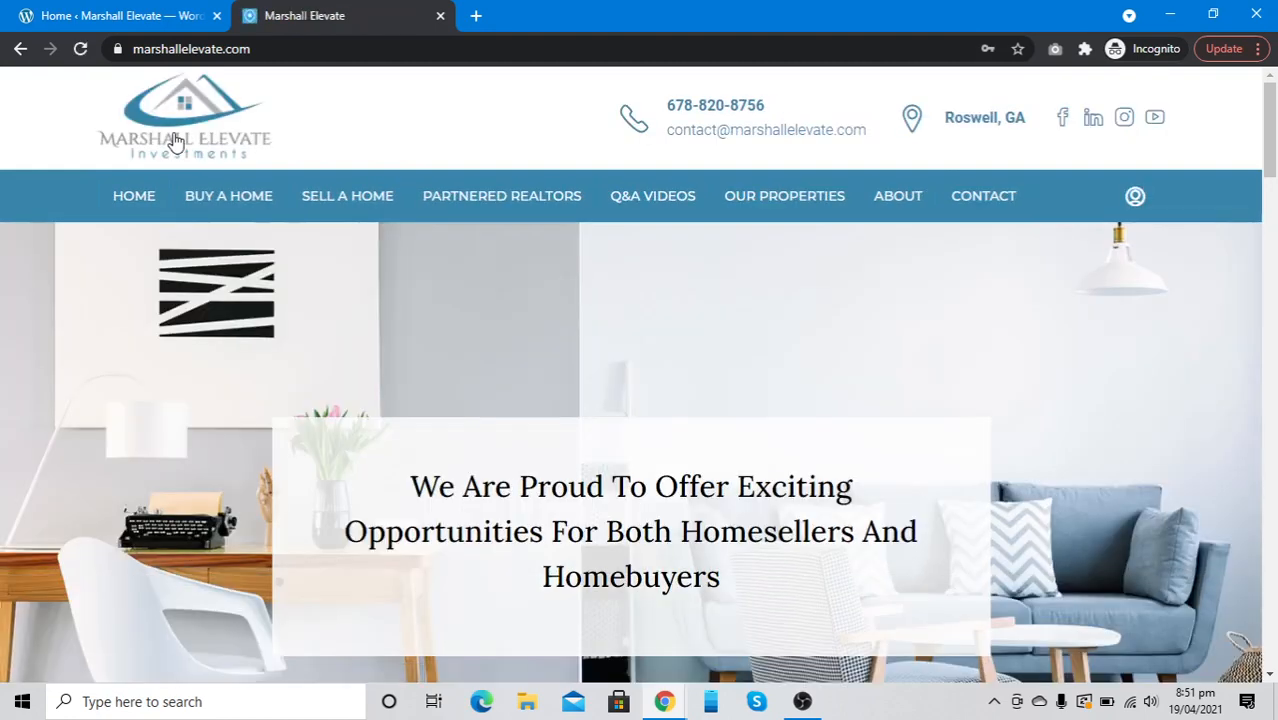
# Step: Check the Login and Register forms in the header's user popup, and return to the theme options in the admin window
pyautogui.click(1134, 197)
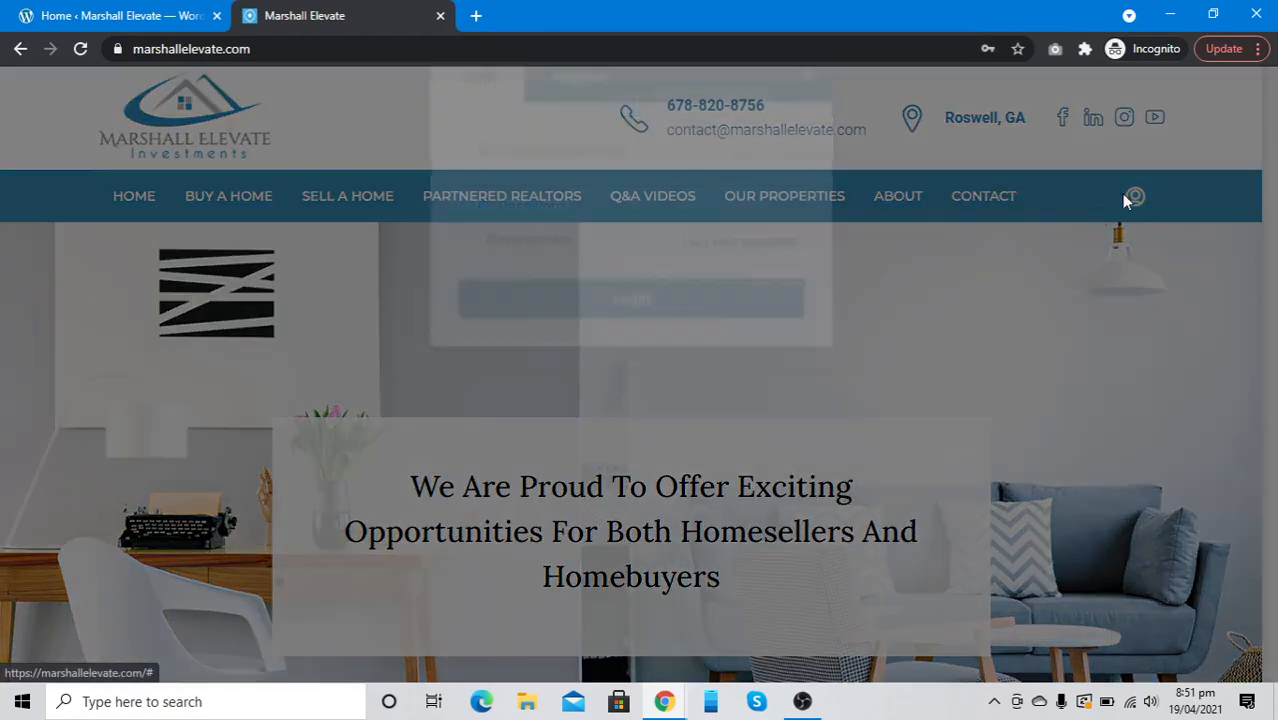
pyautogui.click(599, 110)
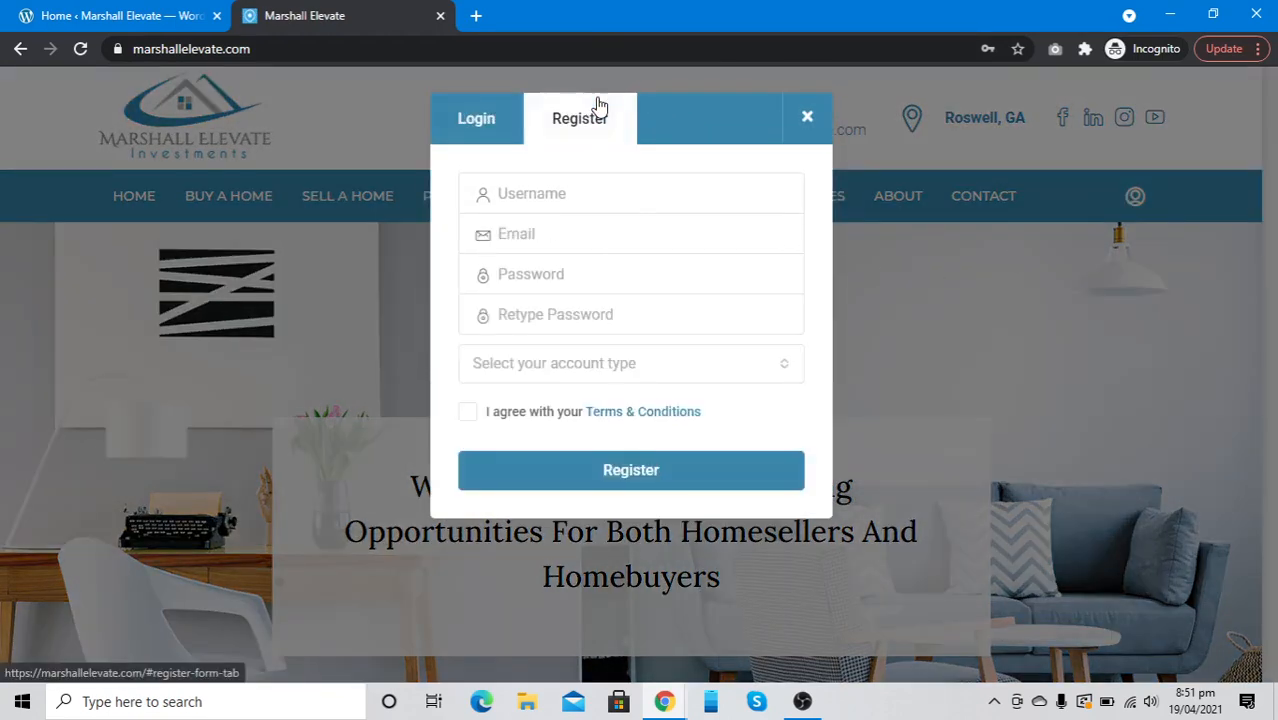
pyautogui.click(795, 119)
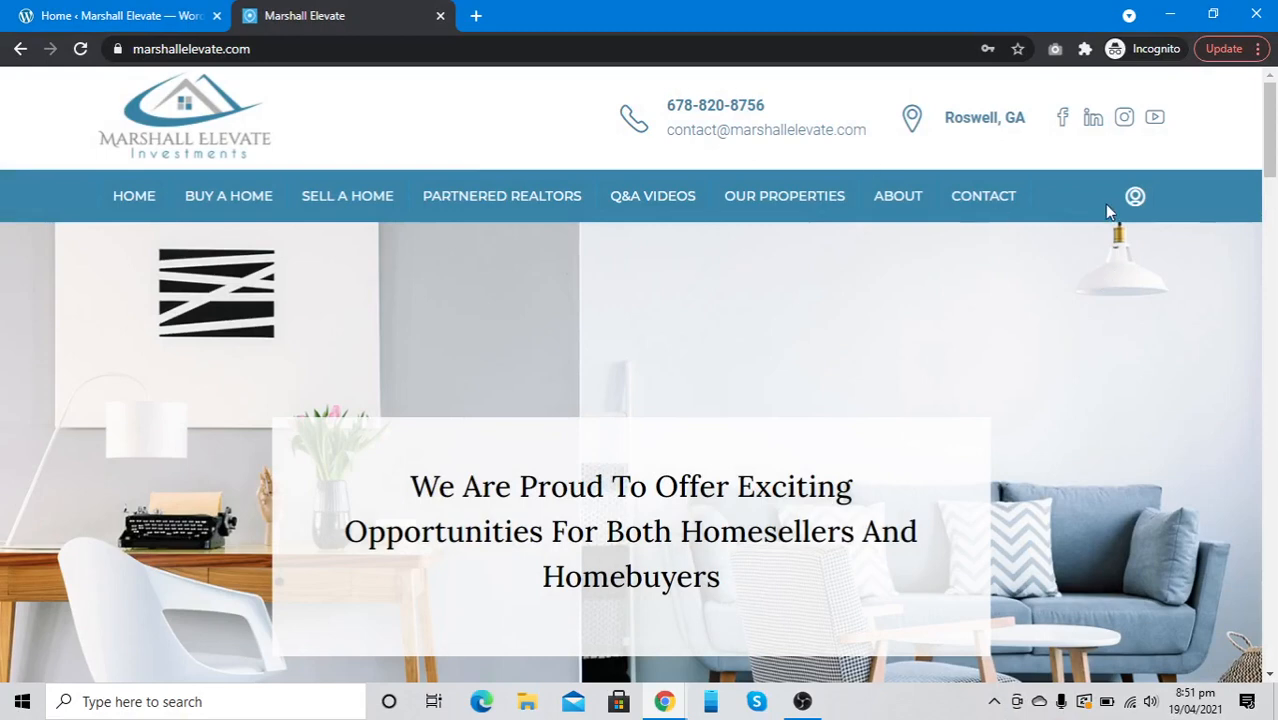
pyautogui.click(1133, 198)
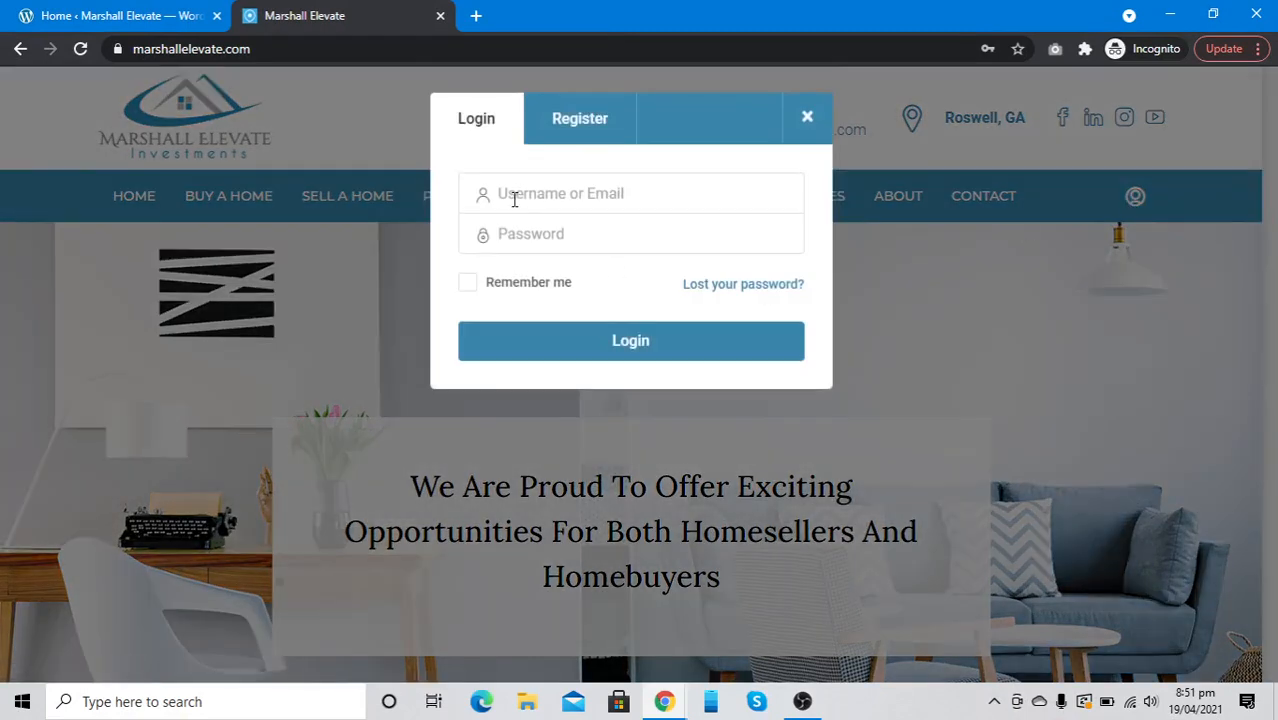
pyautogui.click(160, 14)
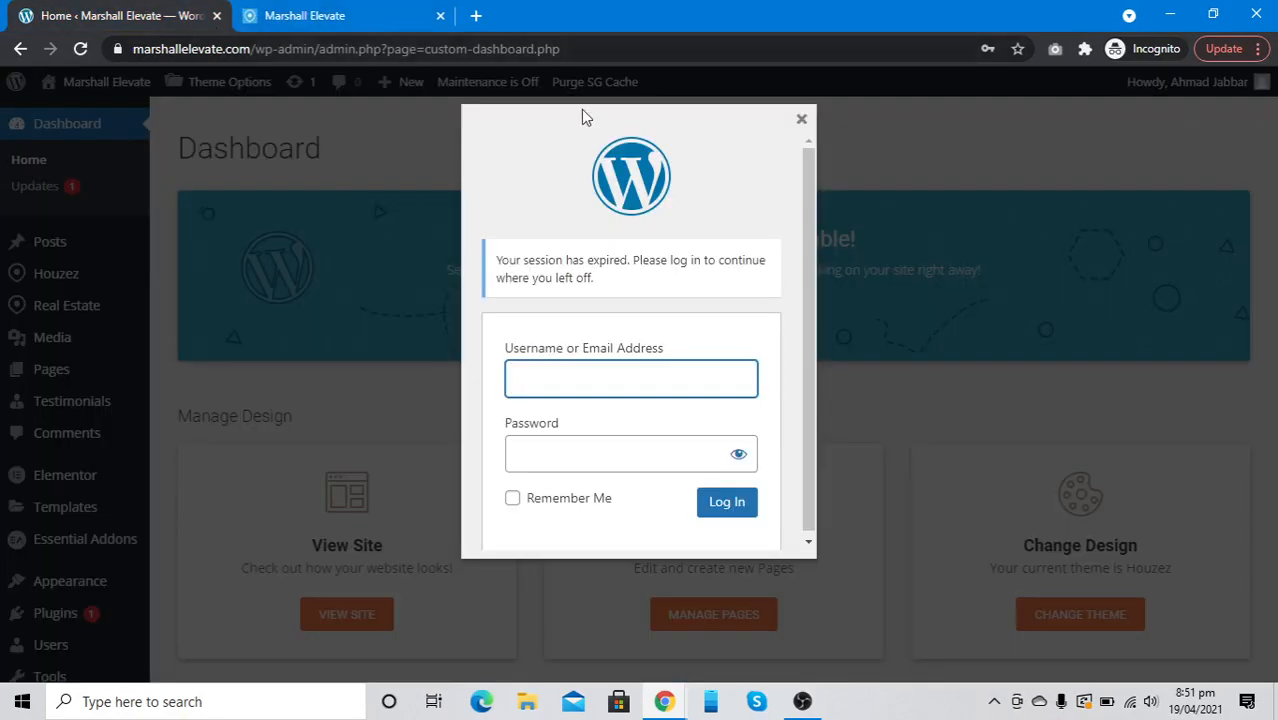
pyautogui.hotkey('alt', 'Tab')
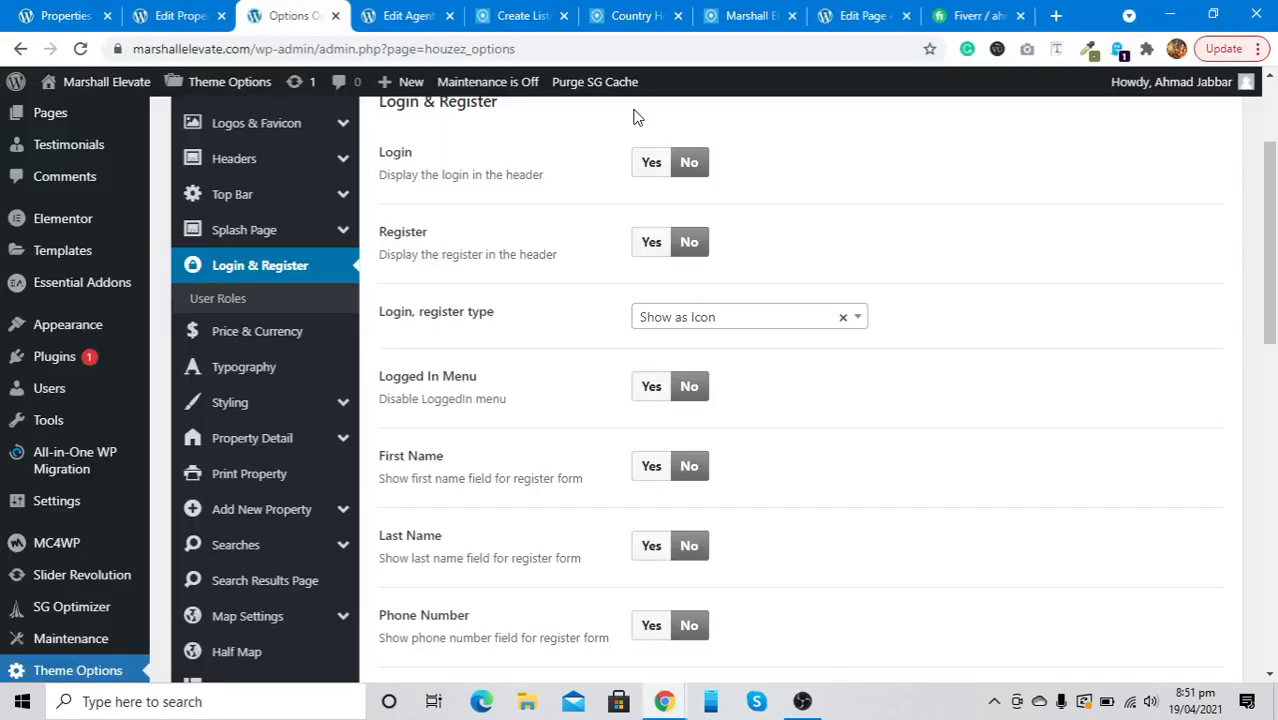
# Step: Set the Login, register type to Show as Text in the Login & Register theme options and save the changes
pyautogui.scroll(2, 507, 324)
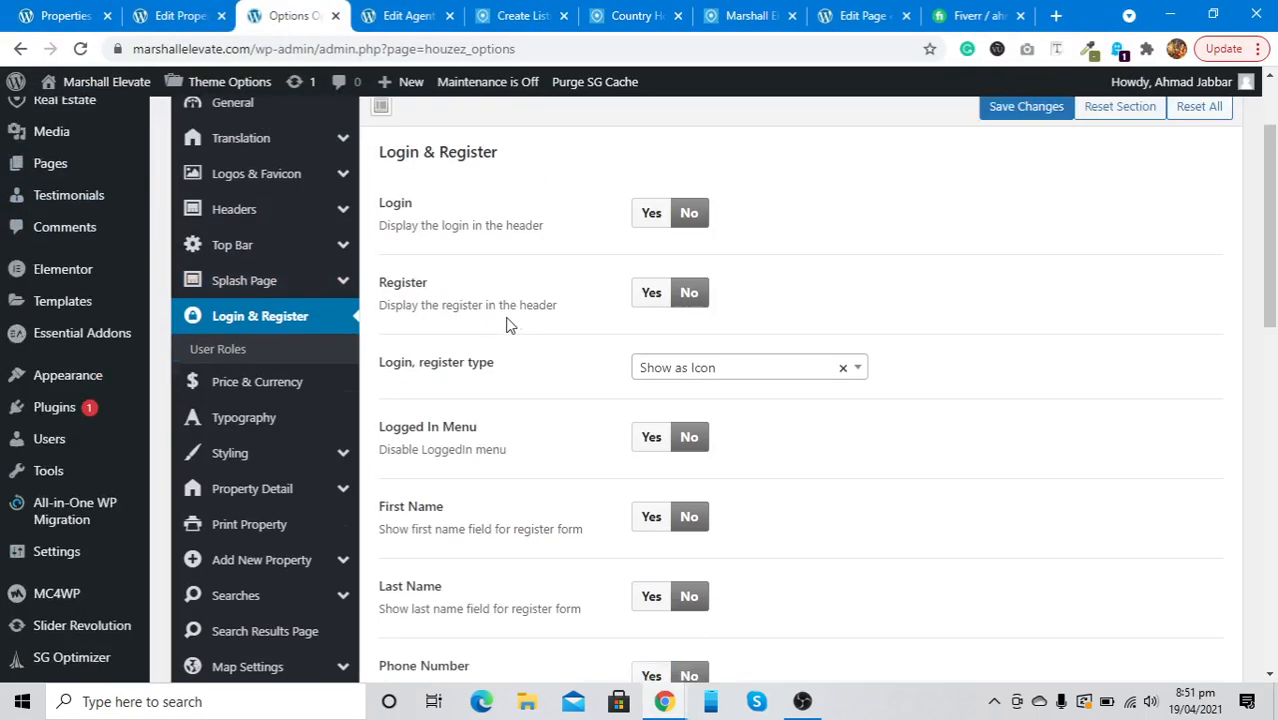
pyautogui.scroll(-2, 507, 324)
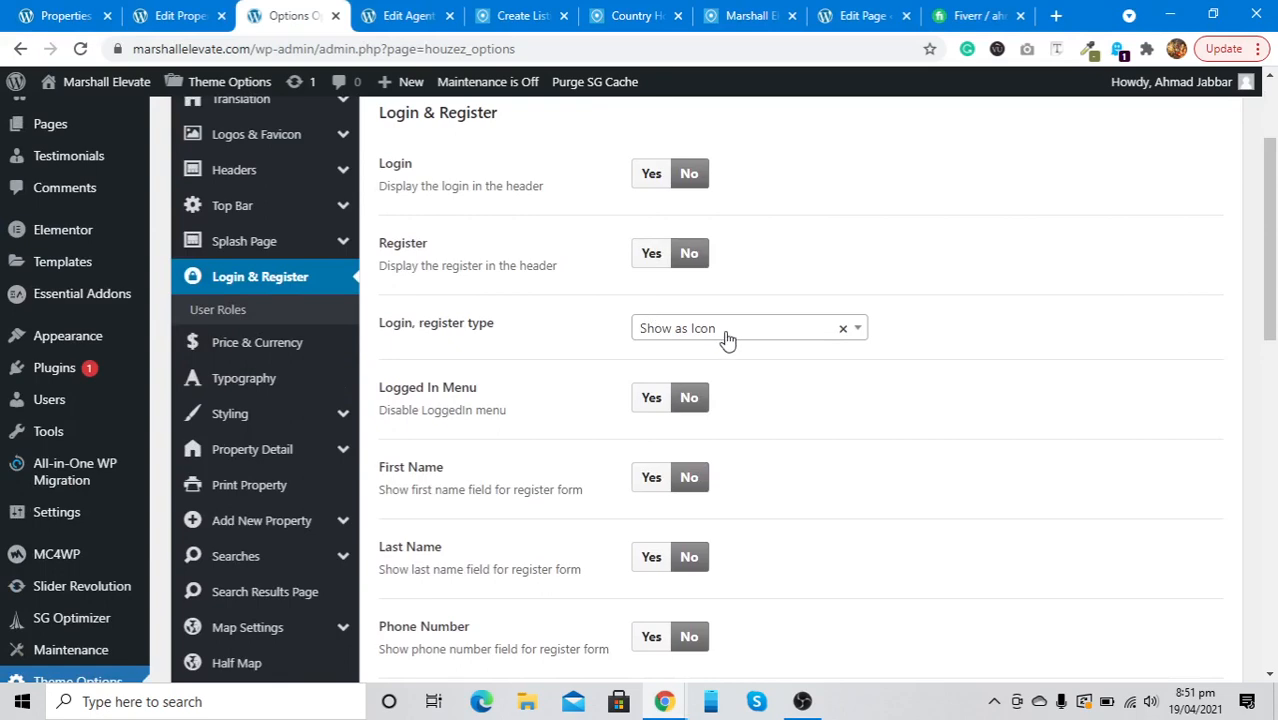
pyautogui.click(725, 332)
pyautogui.click(724, 432)
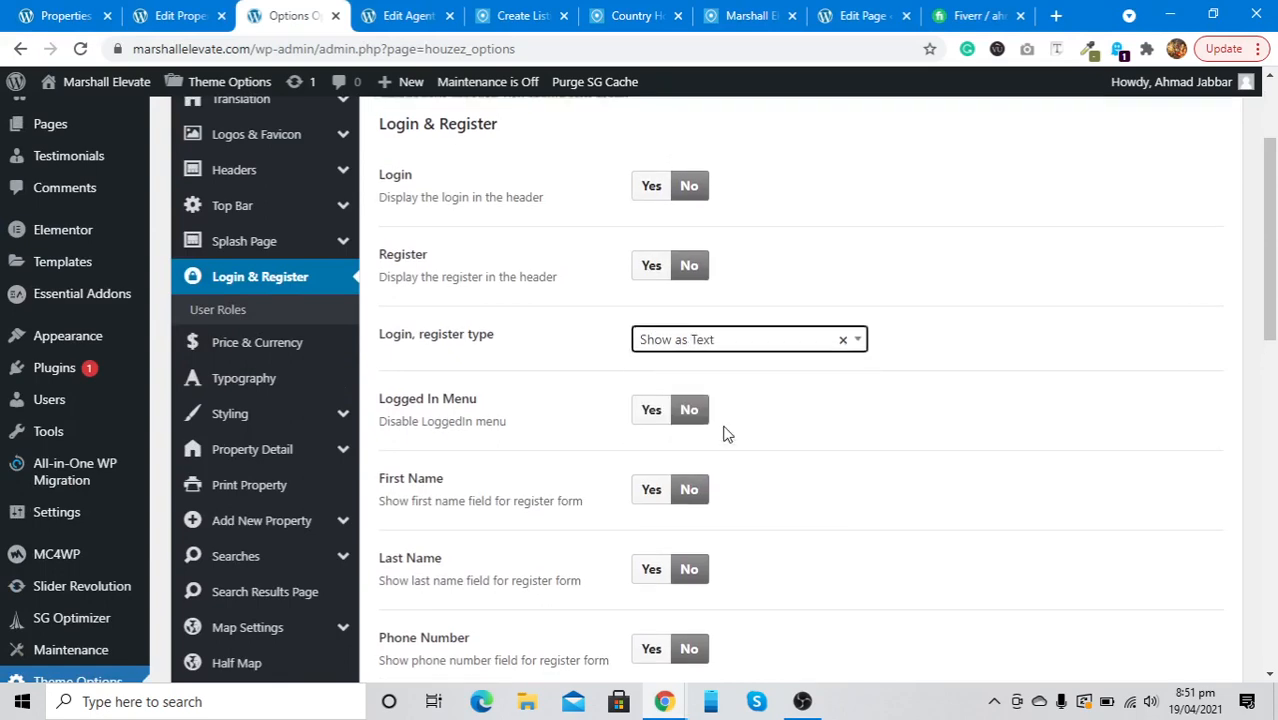
pyautogui.scroll(2, 905, 355)
pyautogui.click(1026, 236)
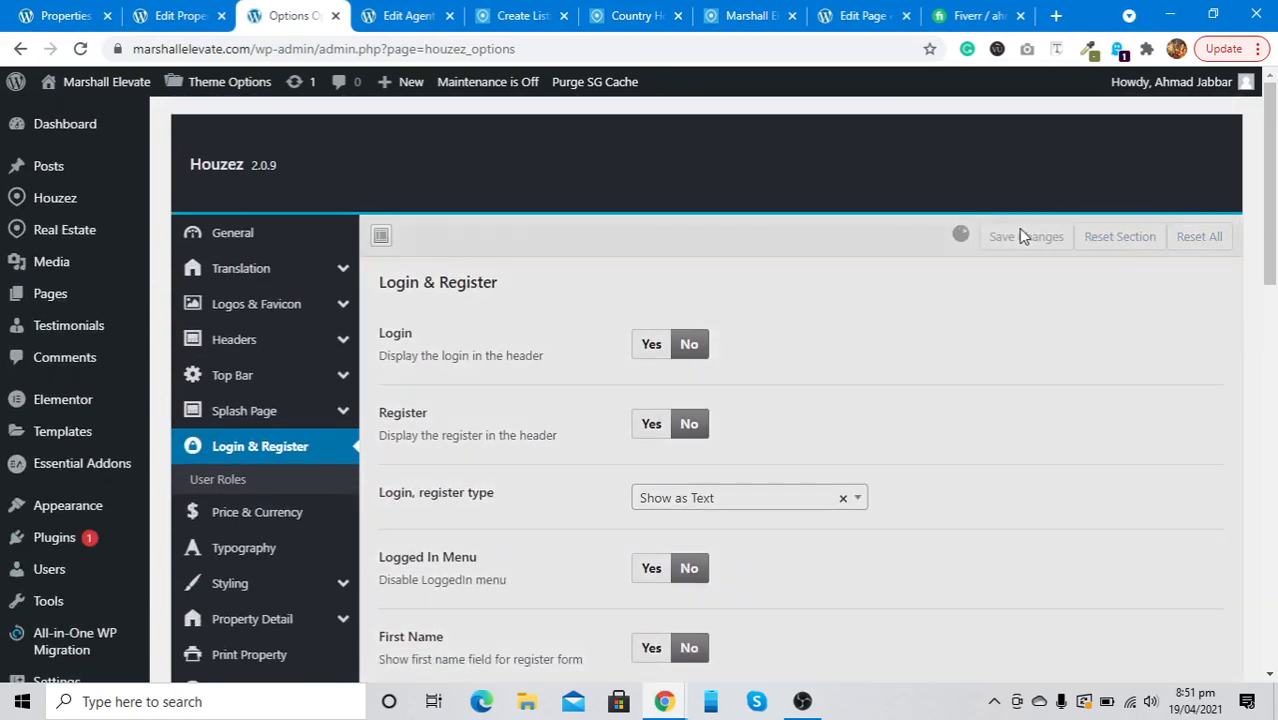
# Step: Switch to the incognito window and reload the Marshall Elevate homepage to check the header's login display
pyautogui.click(4, 9)
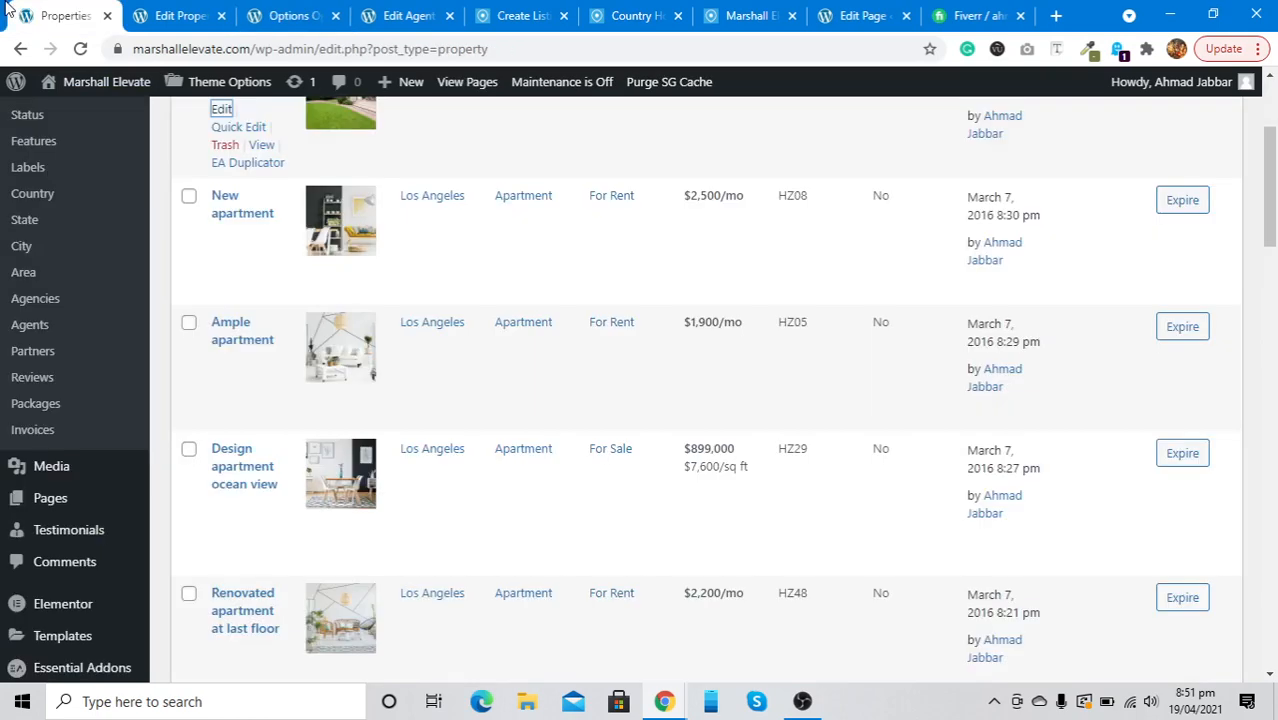
pyautogui.hotkey('alt', 'Tab')
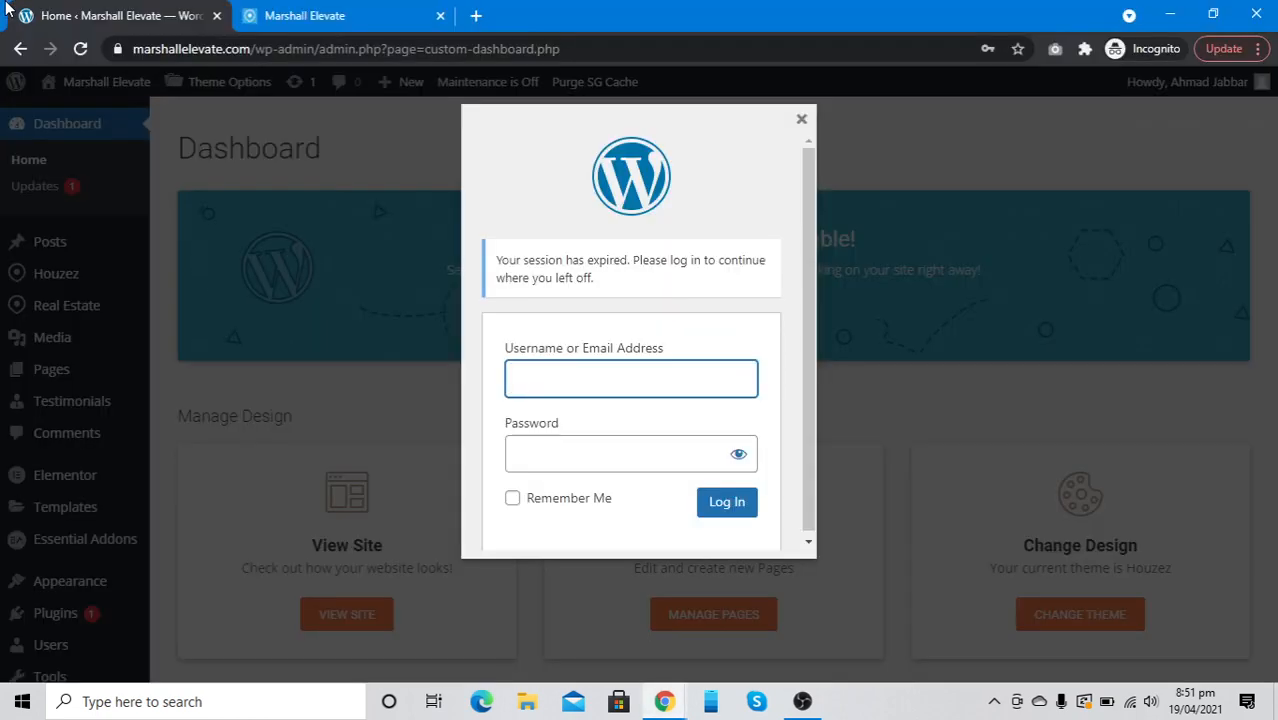
pyautogui.click(260, 15)
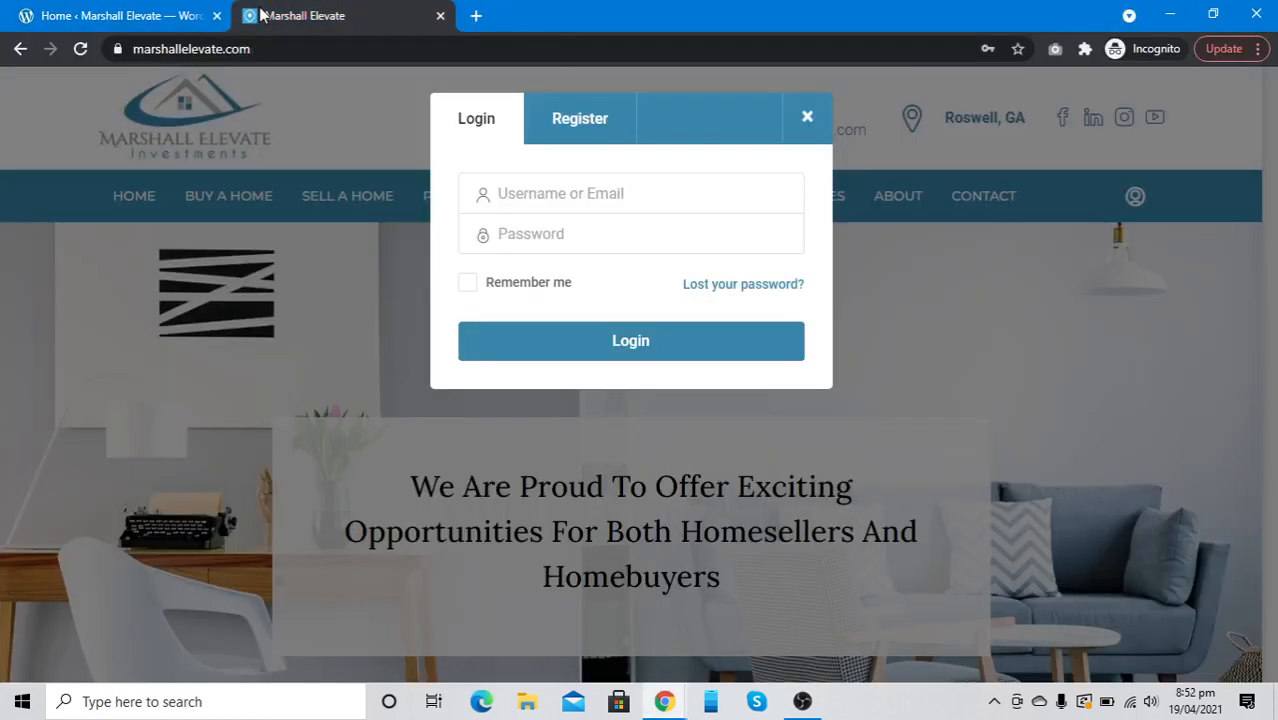
pyautogui.click(80, 48)
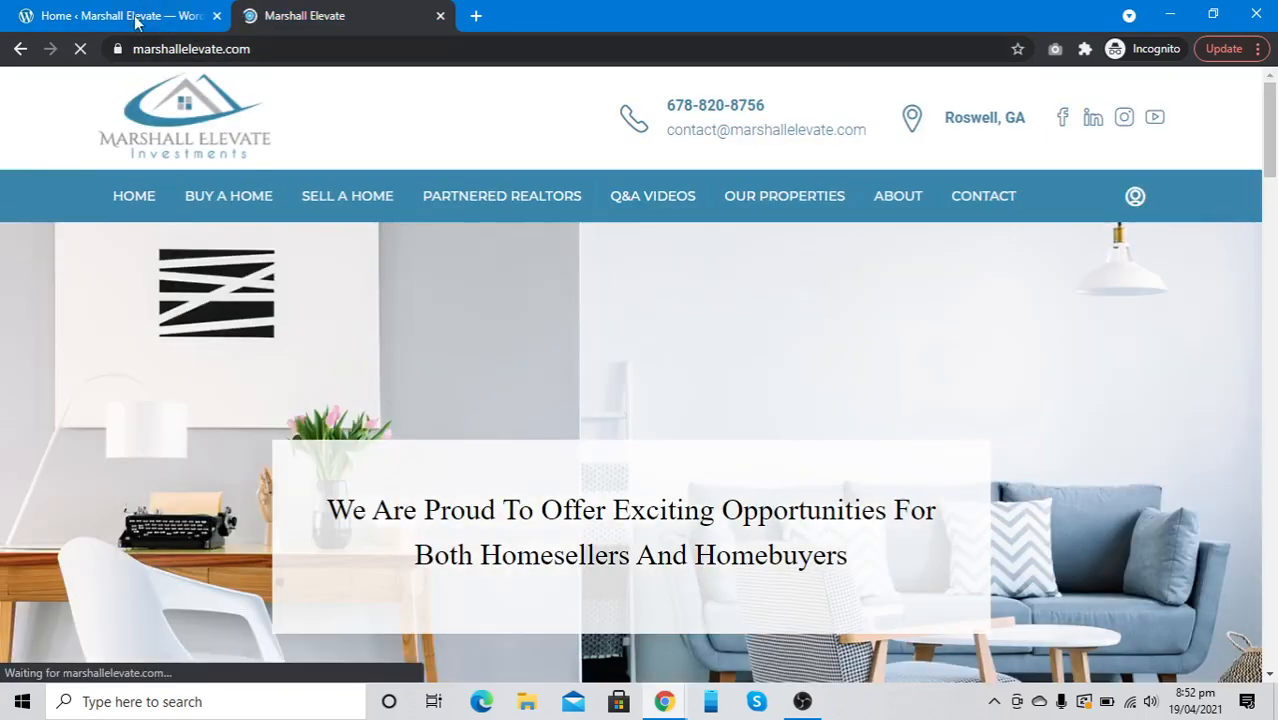
pyautogui.click(125, 16)
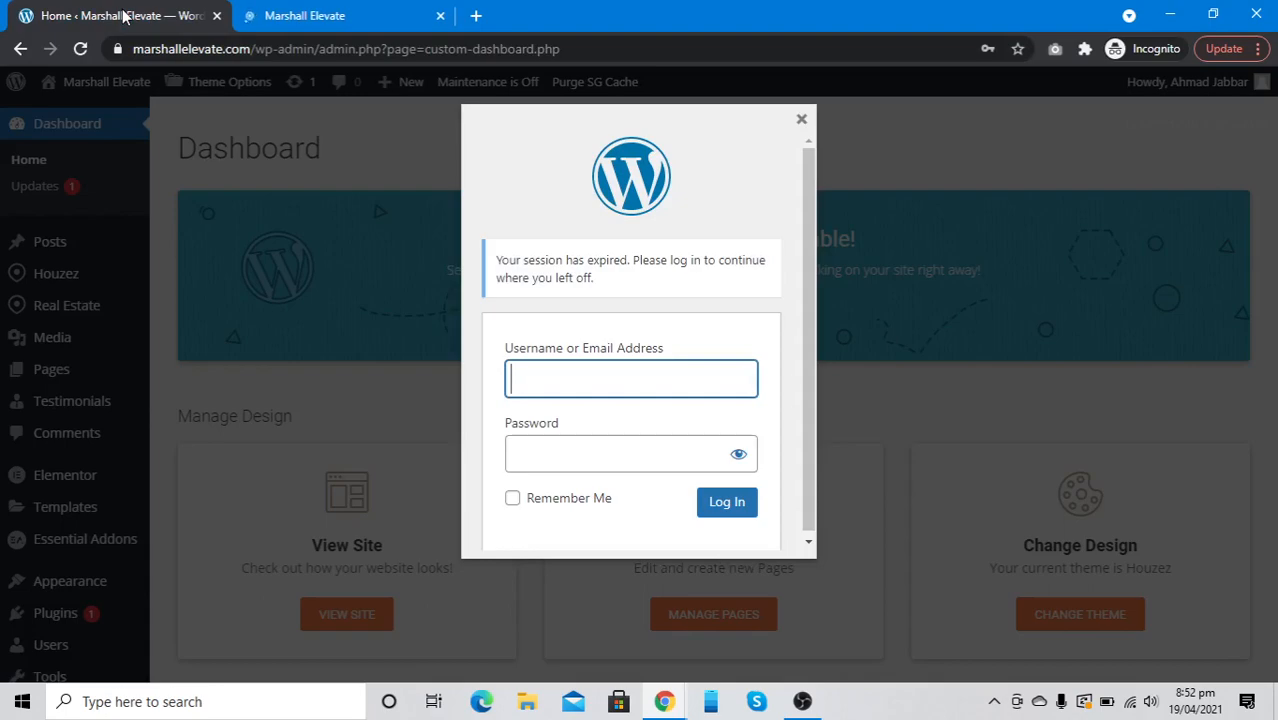
# Step: Purge the SG cache from the admin window and check the homepage header in the incognito window
pyautogui.hotkey('alt', 'Tab')
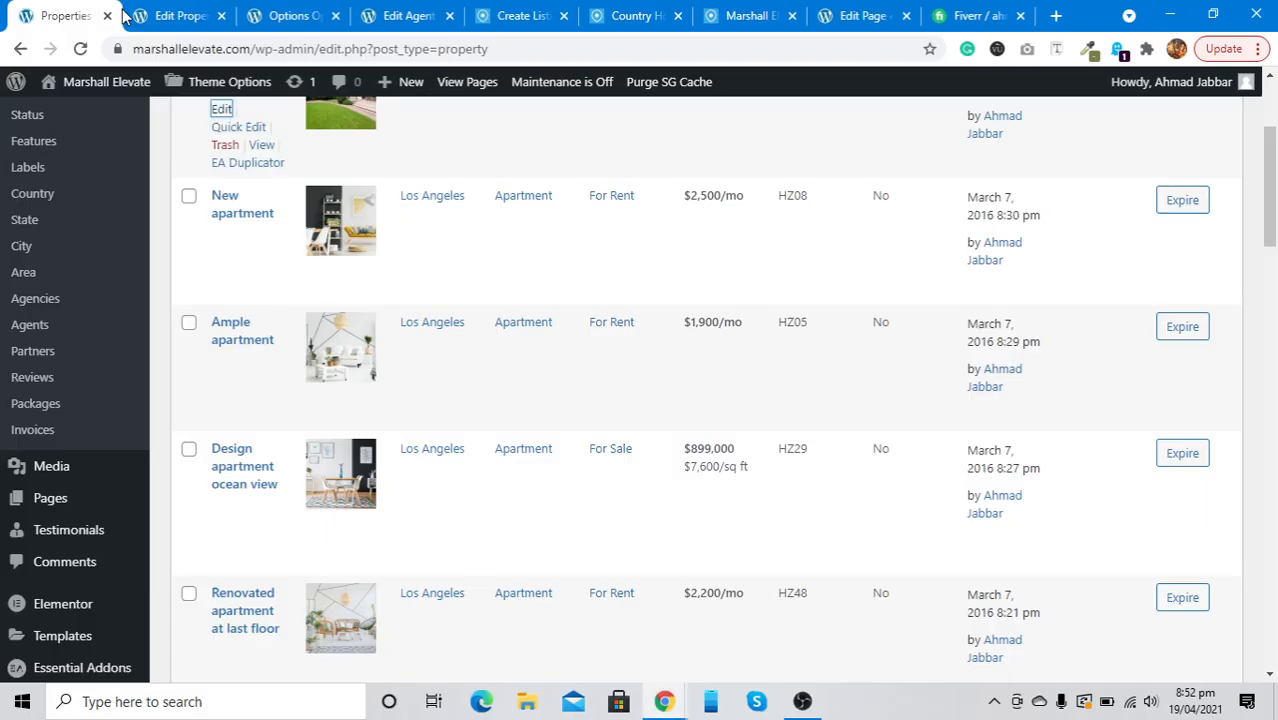
pyautogui.click(676, 88)
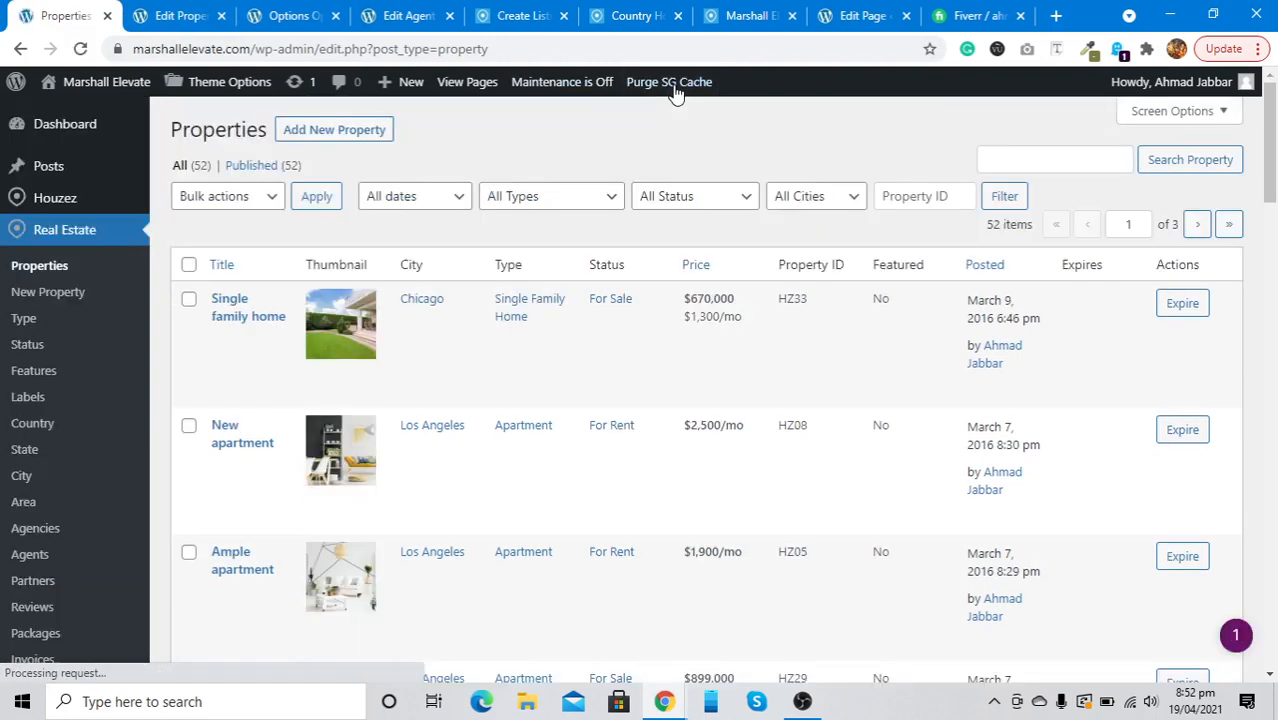
pyautogui.hotkey('alt', 'Tab')
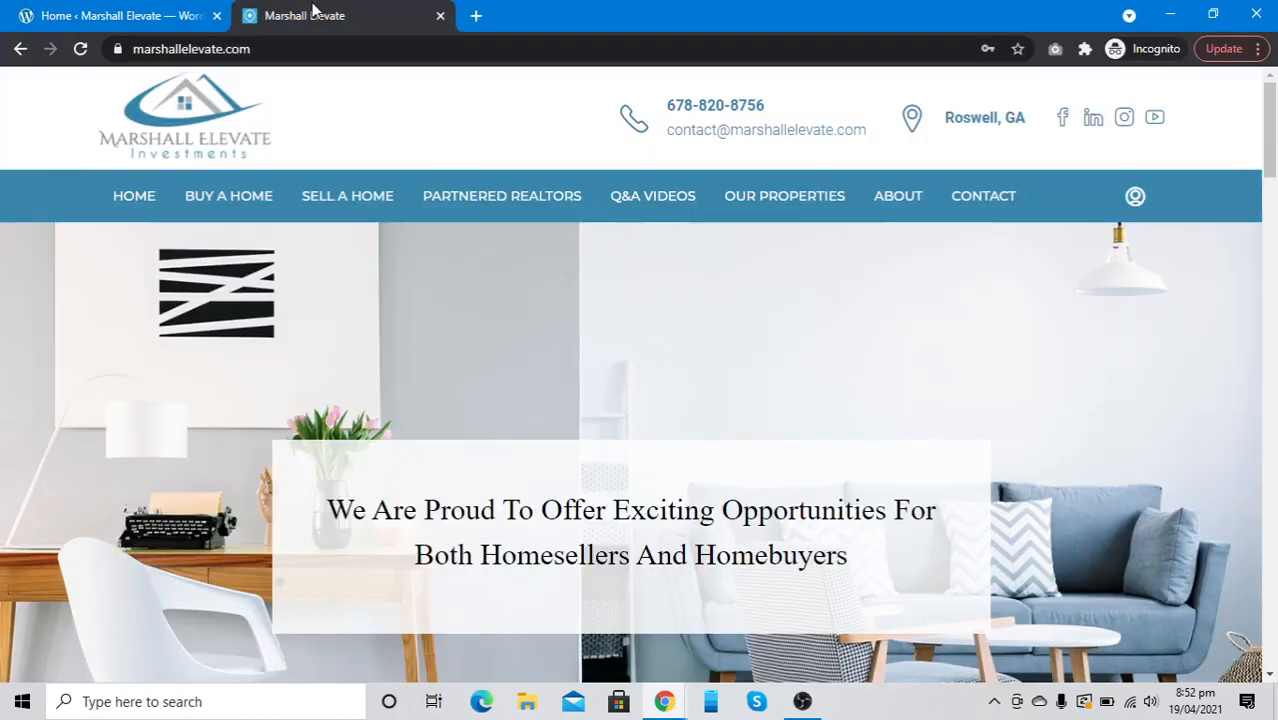
pyautogui.click(313, 12)
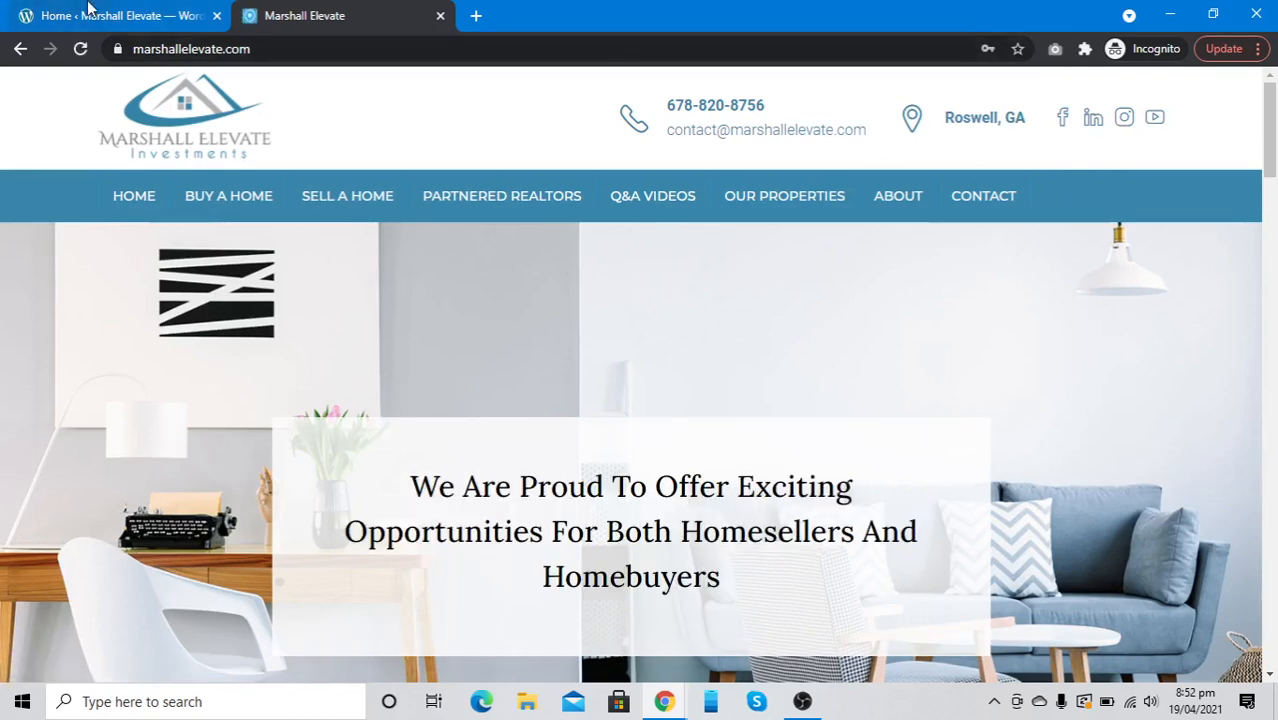
# Step: Close the incognito window and confirm leaving the expired dashboard session
pyautogui.click(88, 12)
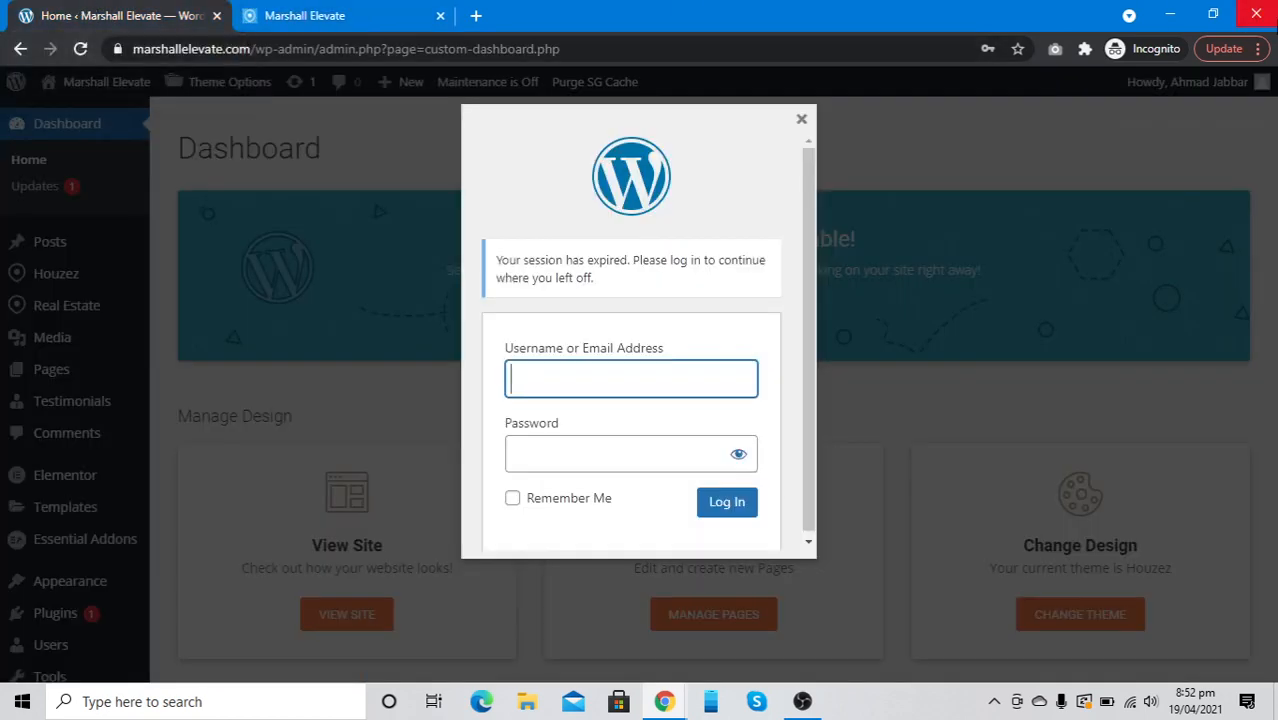
pyautogui.click(1262, 16)
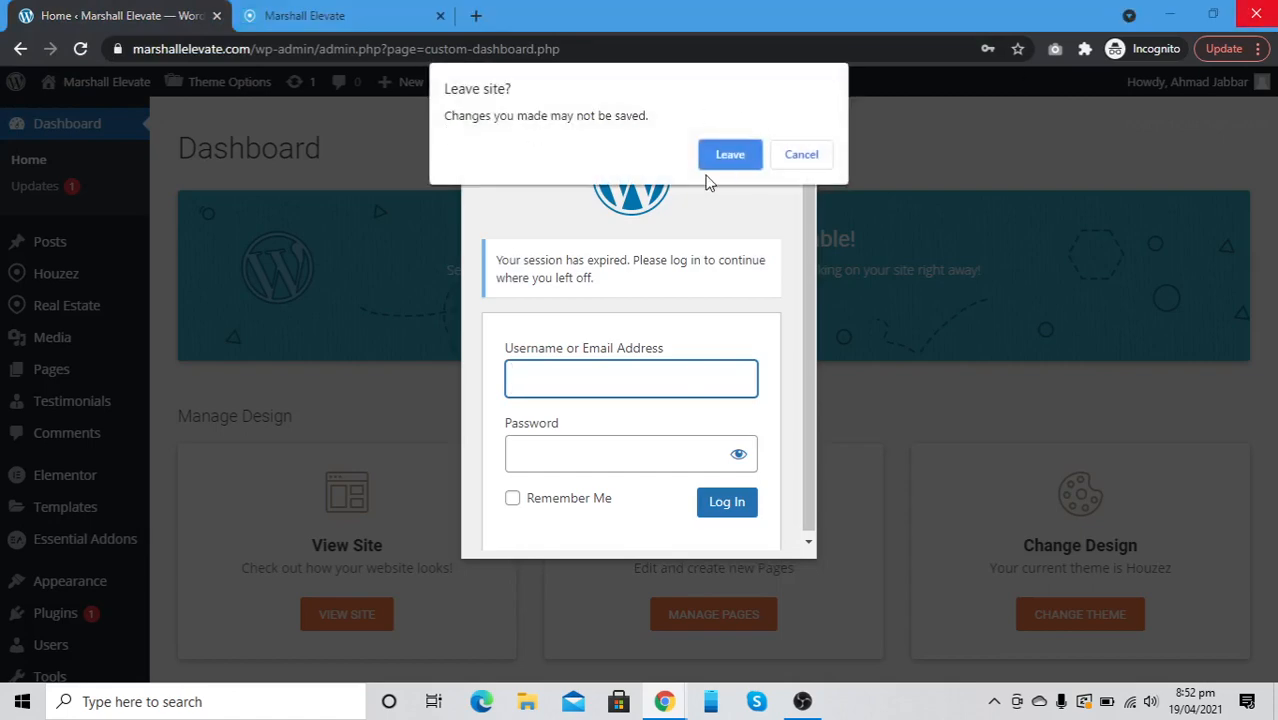
pyautogui.click(715, 167)
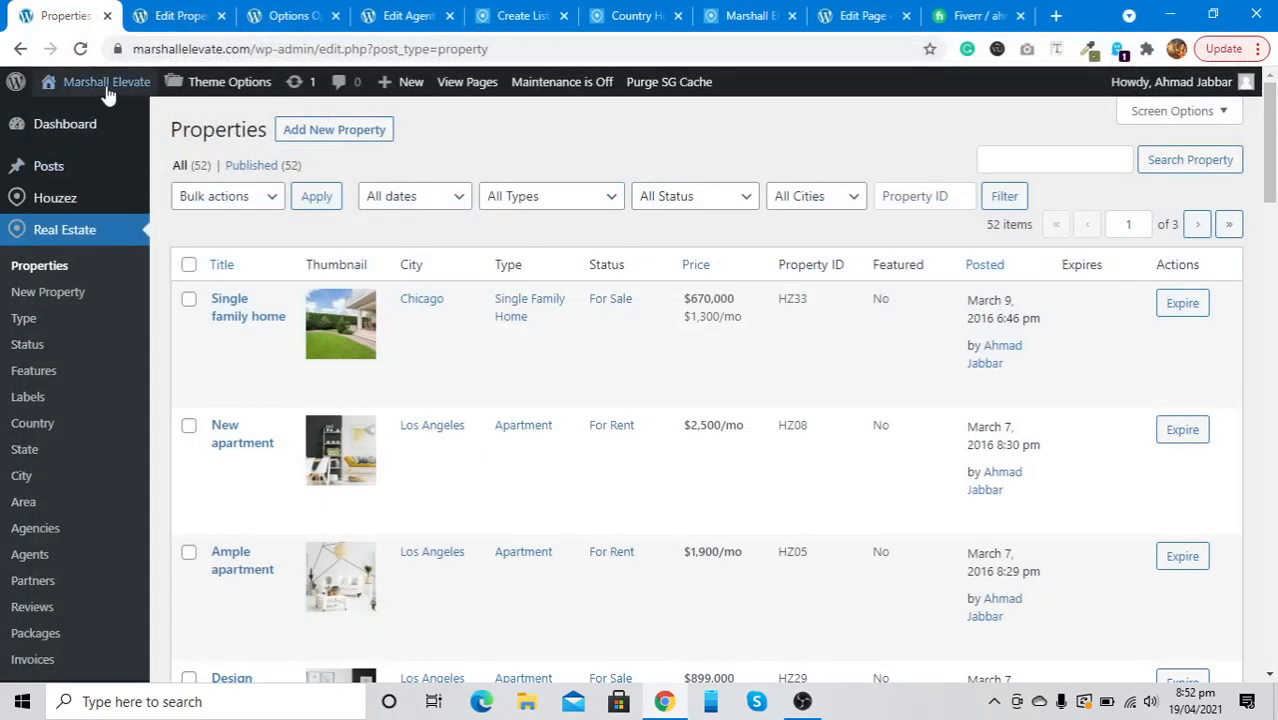
# Step: Open the Marshall Elevate homepage in a new tab and go to the Board from the header's user menu
pyautogui.rightClick(106, 90)
pyautogui.click(136, 100)
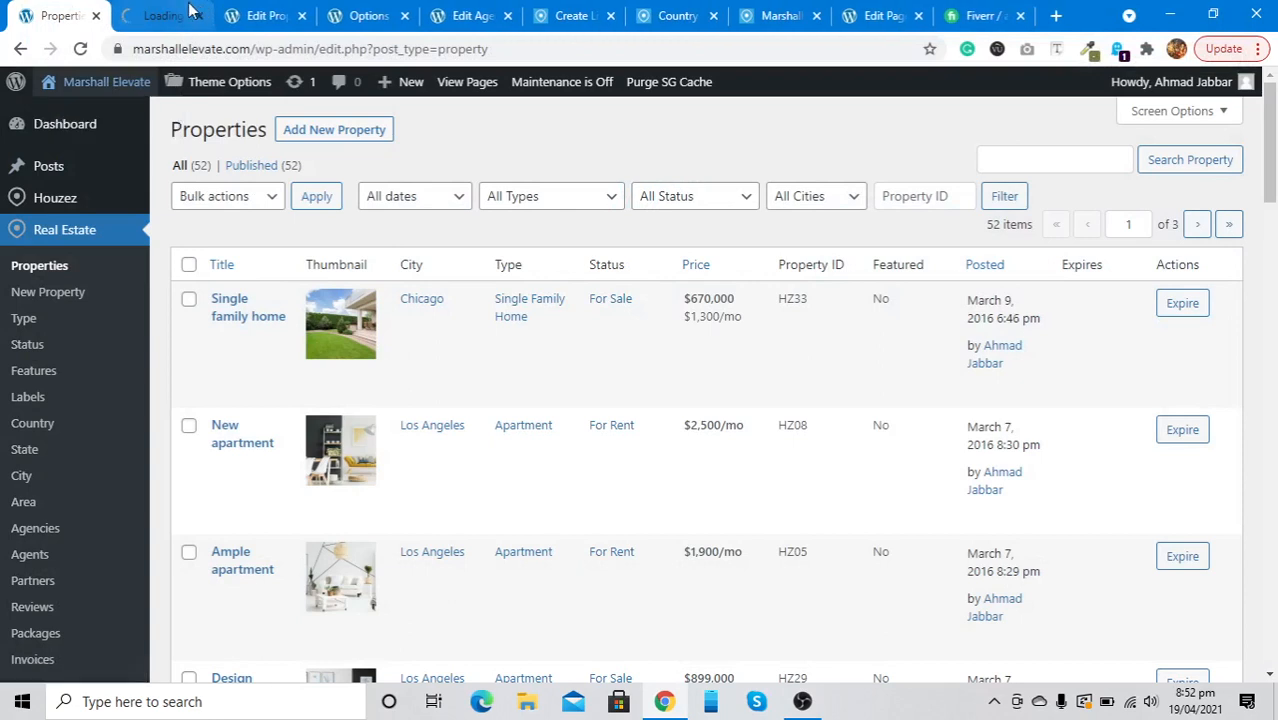
pyautogui.click(191, 12)
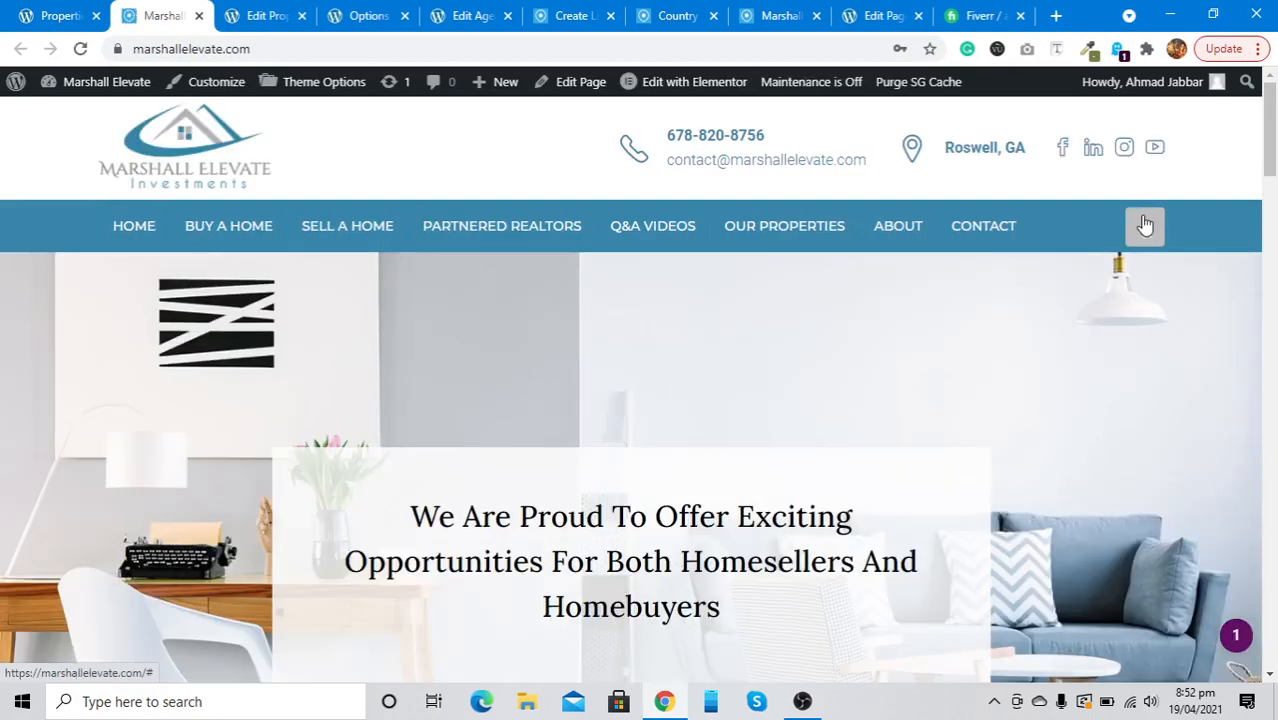
pyautogui.click(1145, 225)
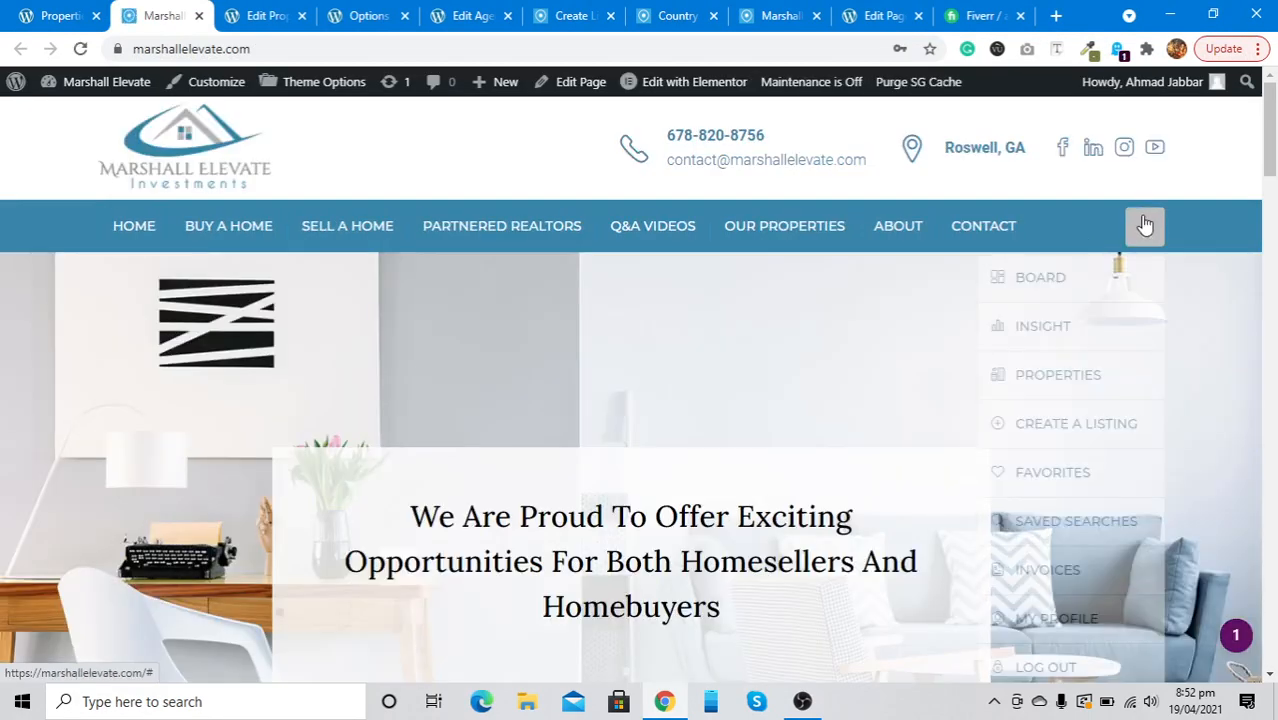
pyautogui.click(1058, 281)
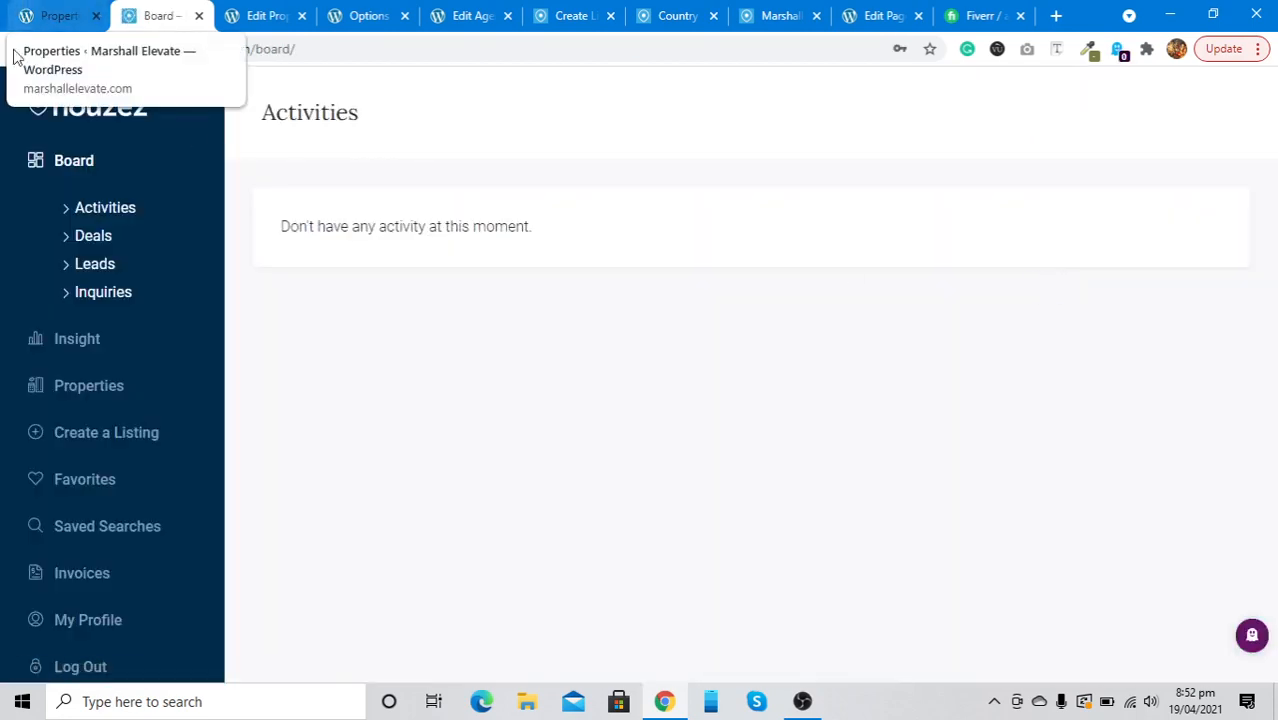
# Step: Return to the theme options tab and open the Real Estate Invoices list
pyautogui.click(20, 10)
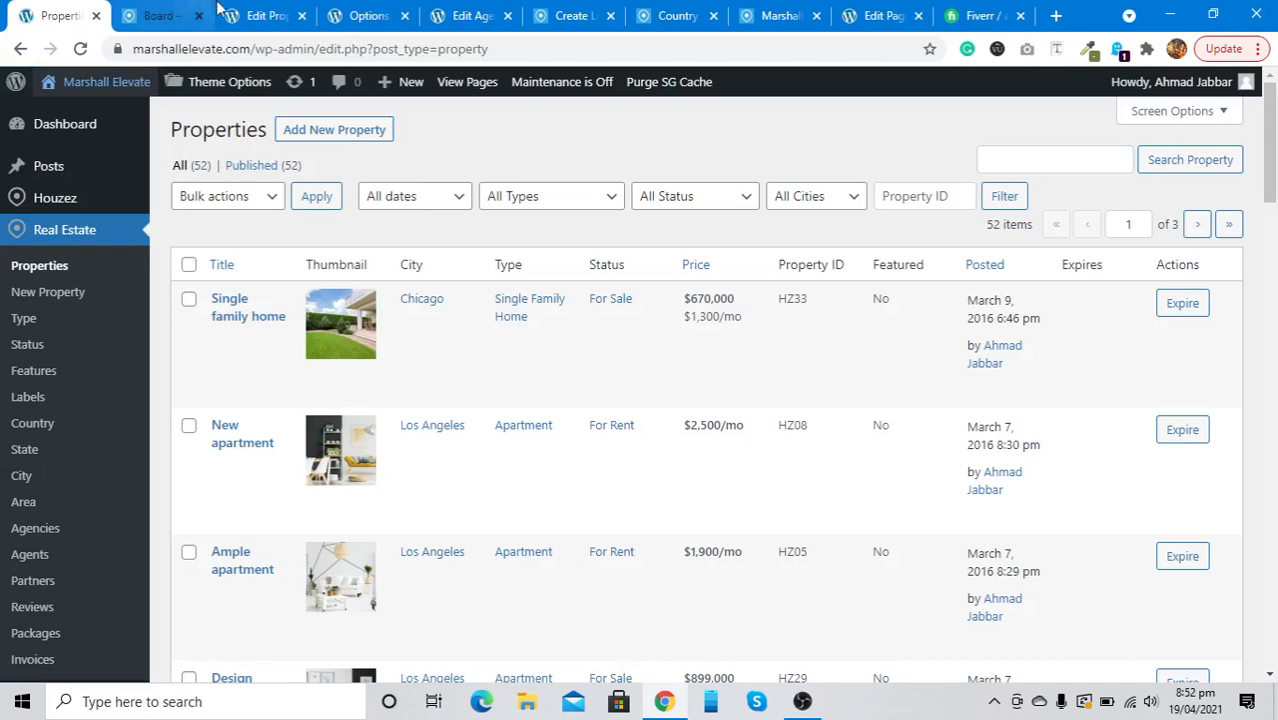
pyautogui.click(265, 15)
pyautogui.click(362, 12)
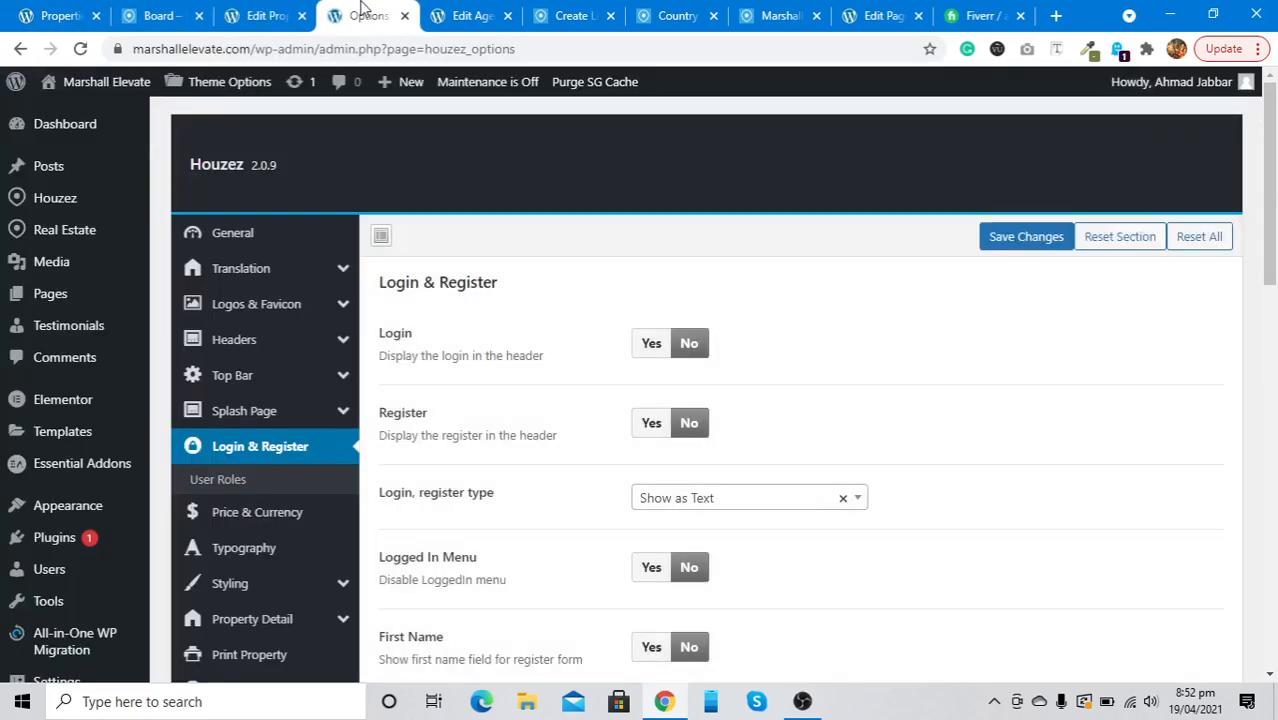
pyautogui.moveTo(125, 205)
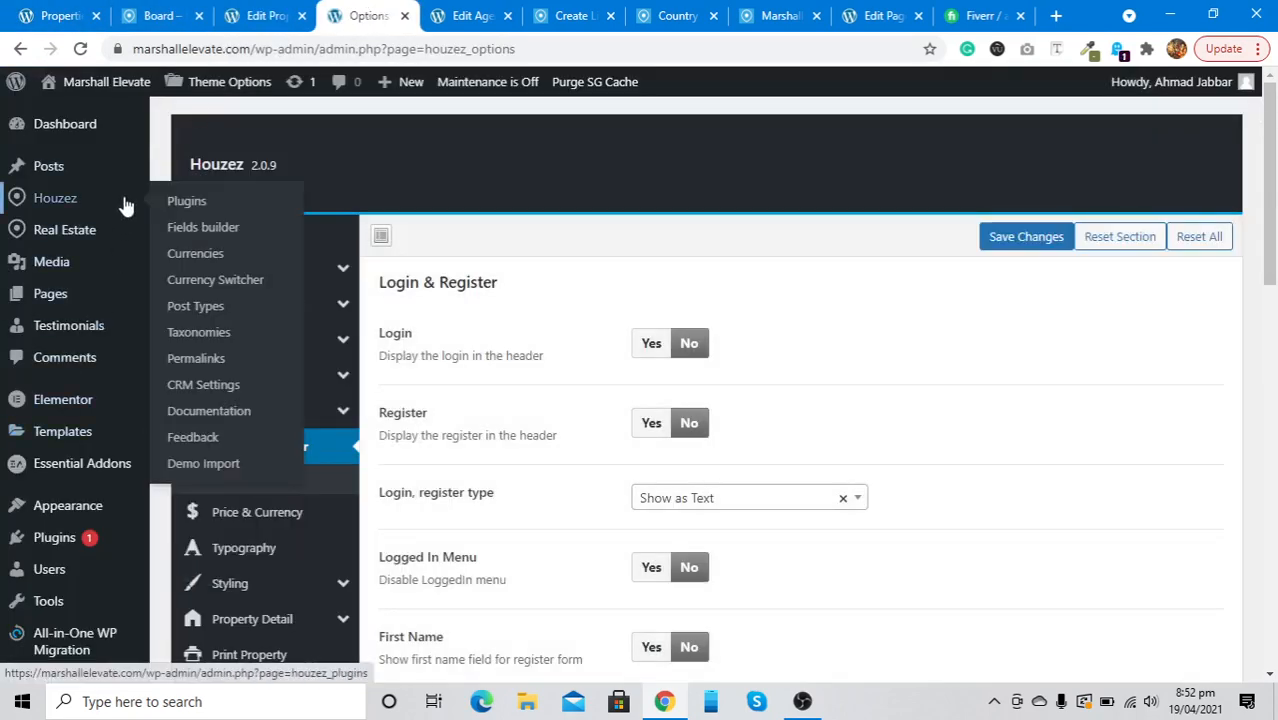
pyautogui.moveTo(80, 236)
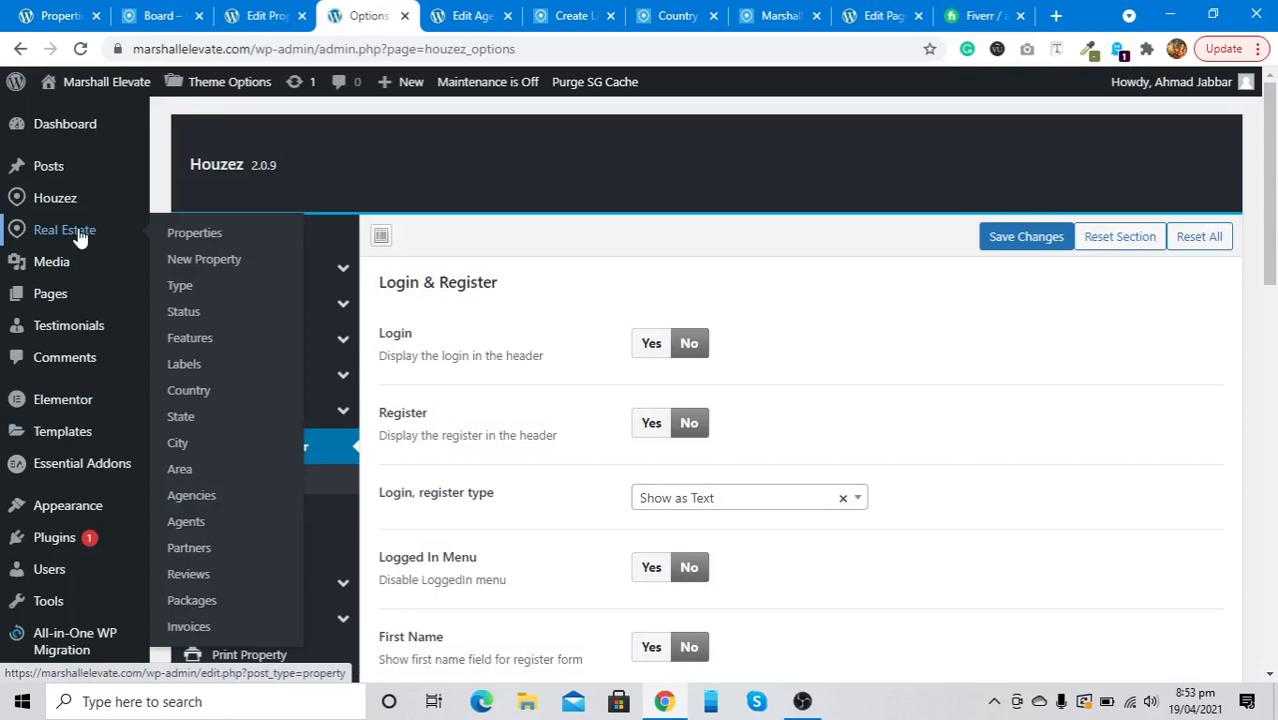
pyautogui.click(169, 630)
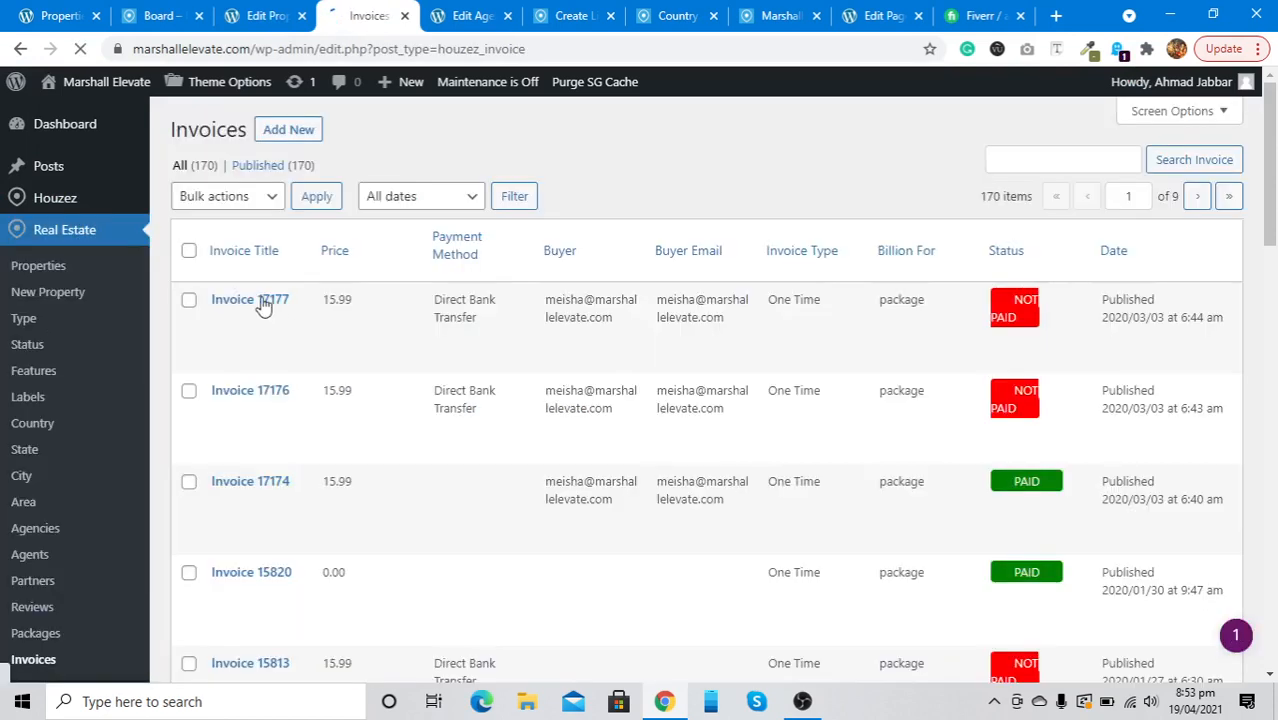
# Step: Select all invoices on the current page and move them to the trash in bulk
pyautogui.click(190, 252)
pyautogui.click(238, 197)
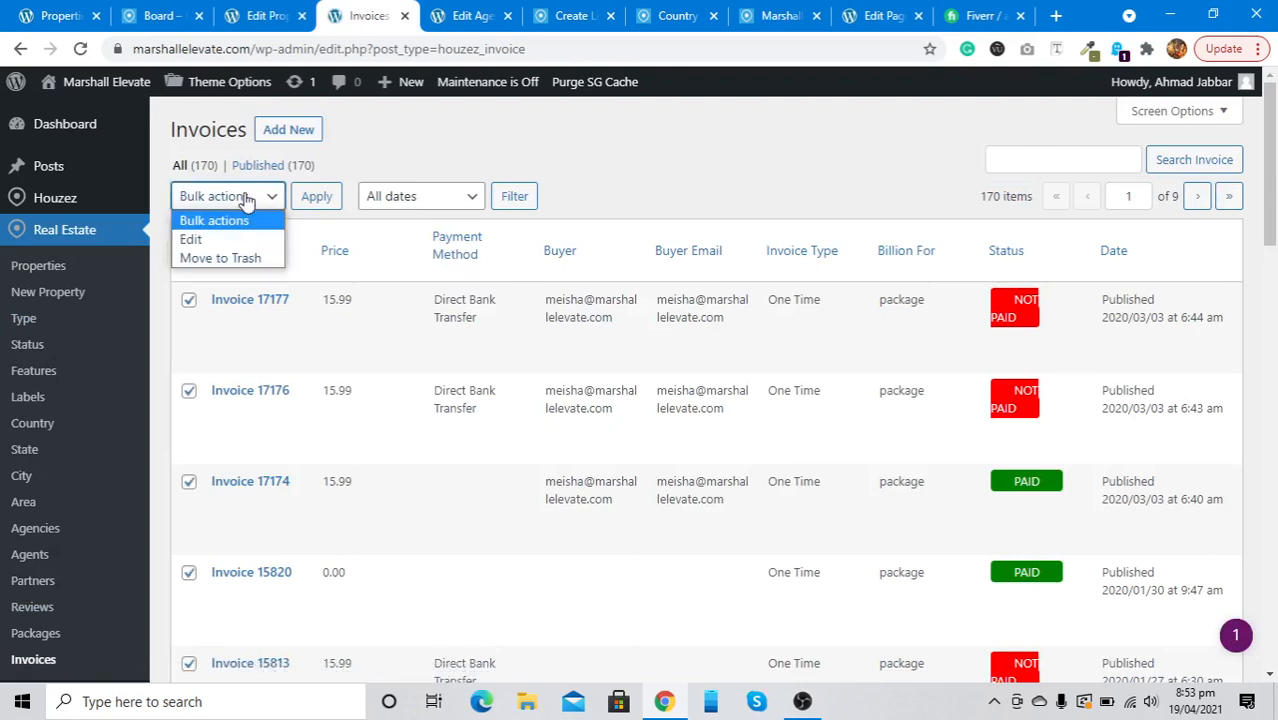
pyautogui.click(250, 257)
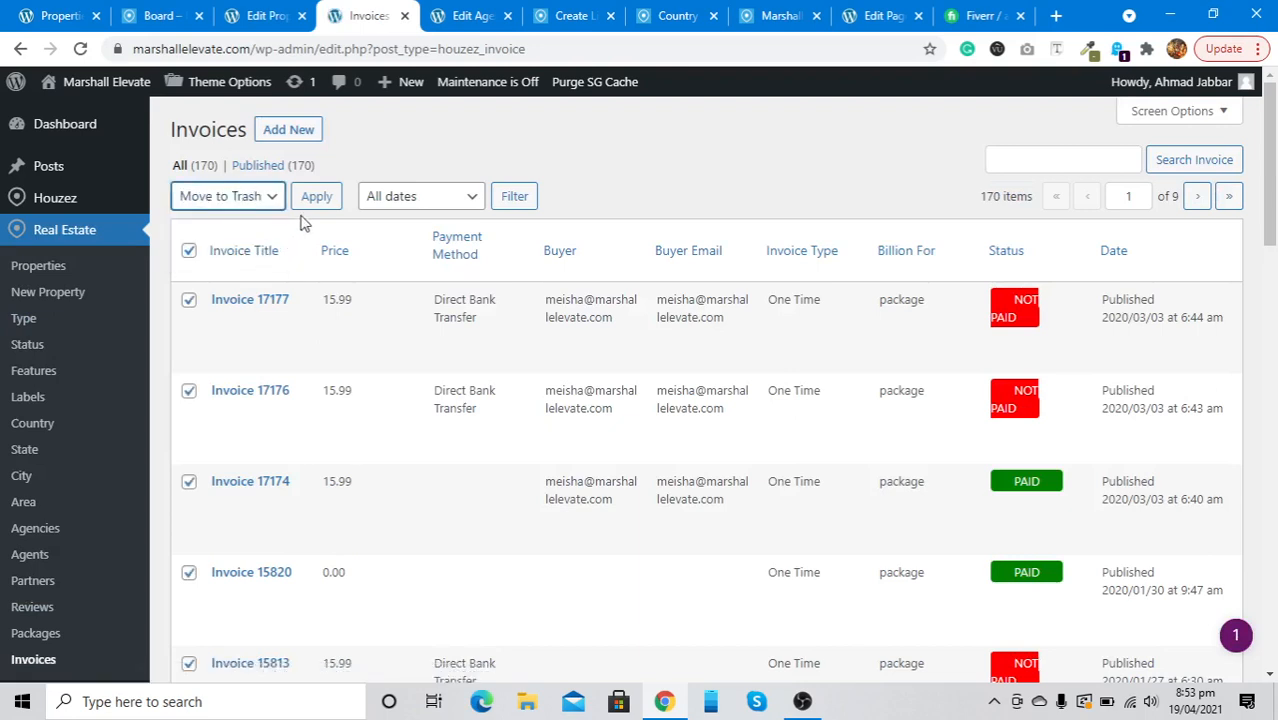
pyautogui.click(318, 197)
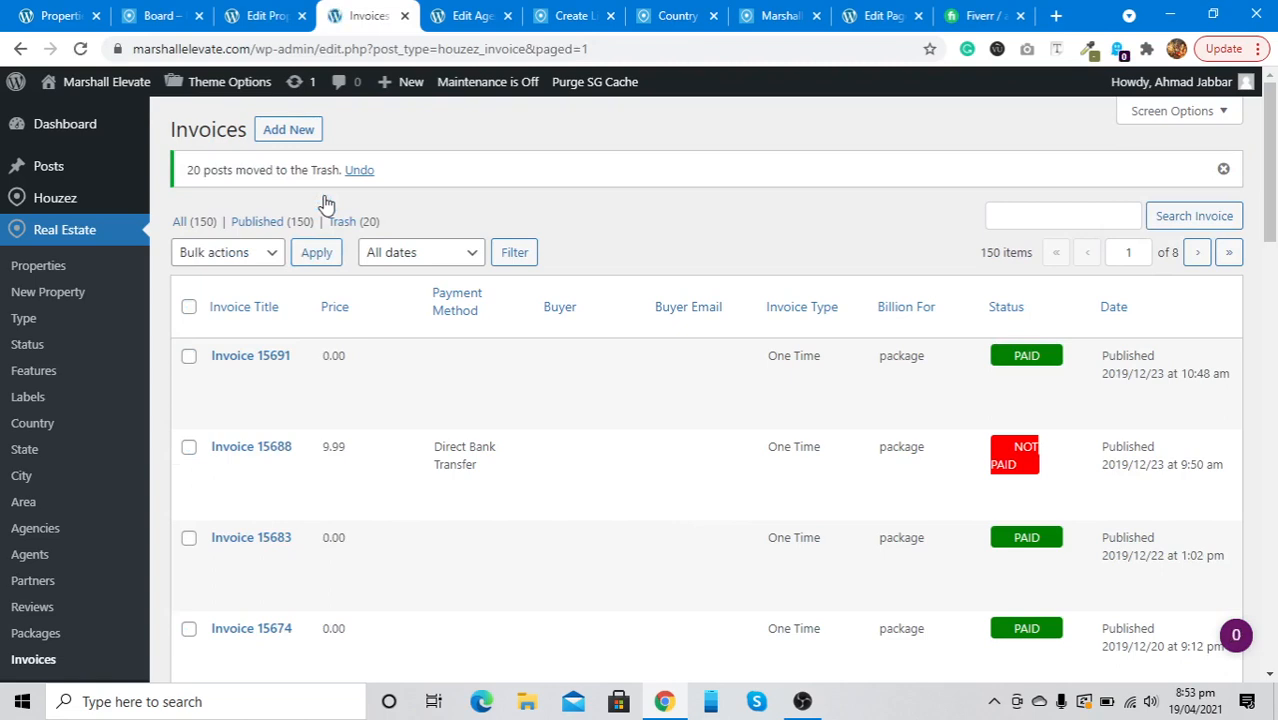
# Step: Show all invoices and set the number of items per page to 999 in the screen options
pyautogui.click(187, 226)
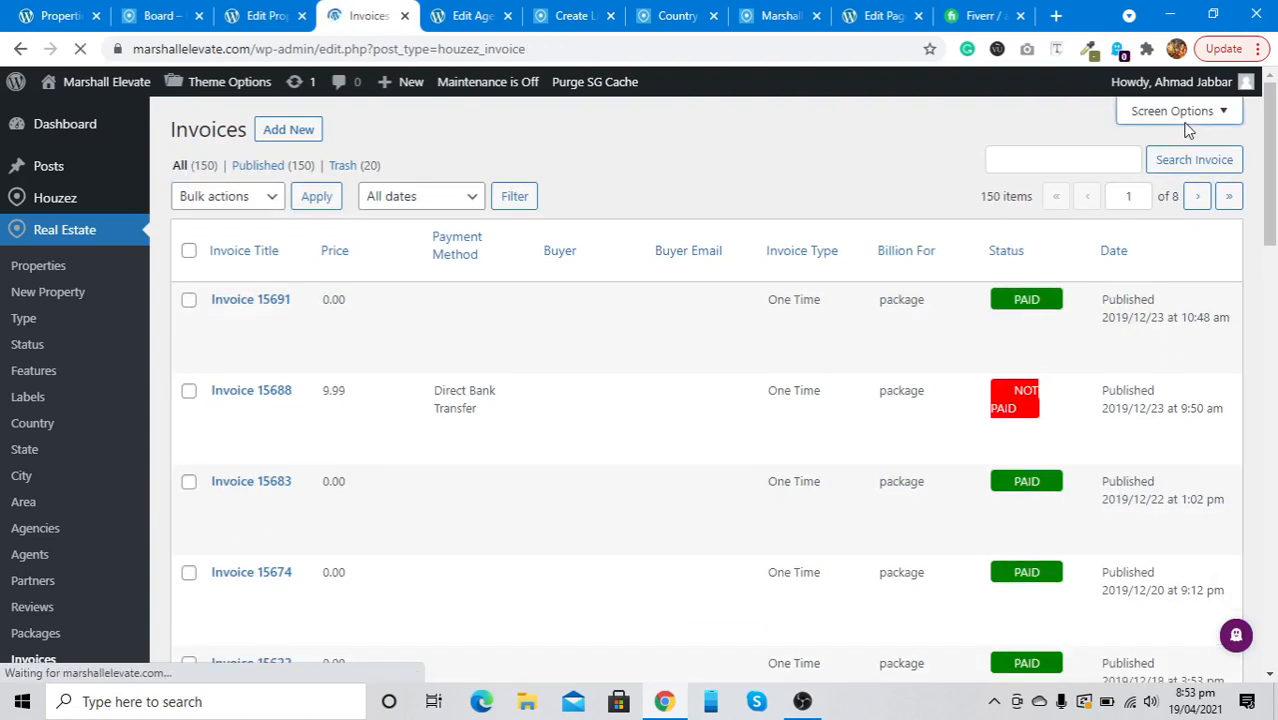
pyautogui.click(1124, 119)
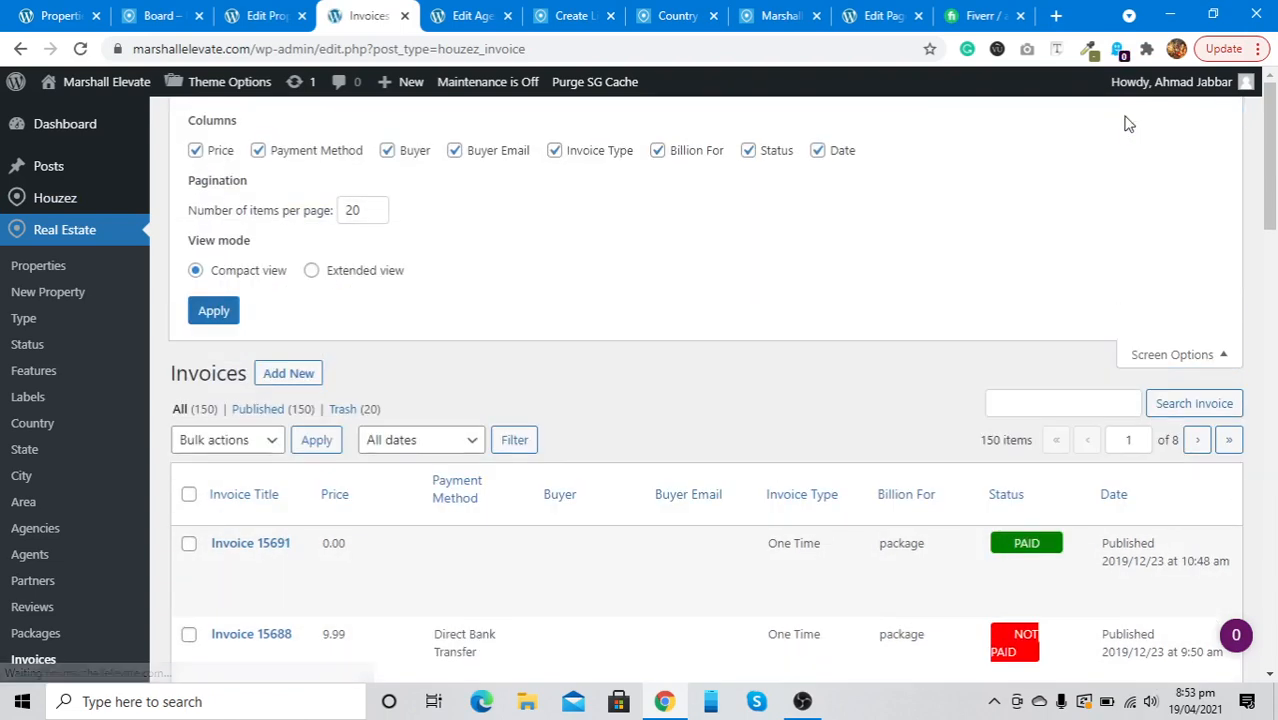
pyautogui.doubleClick(351, 208)
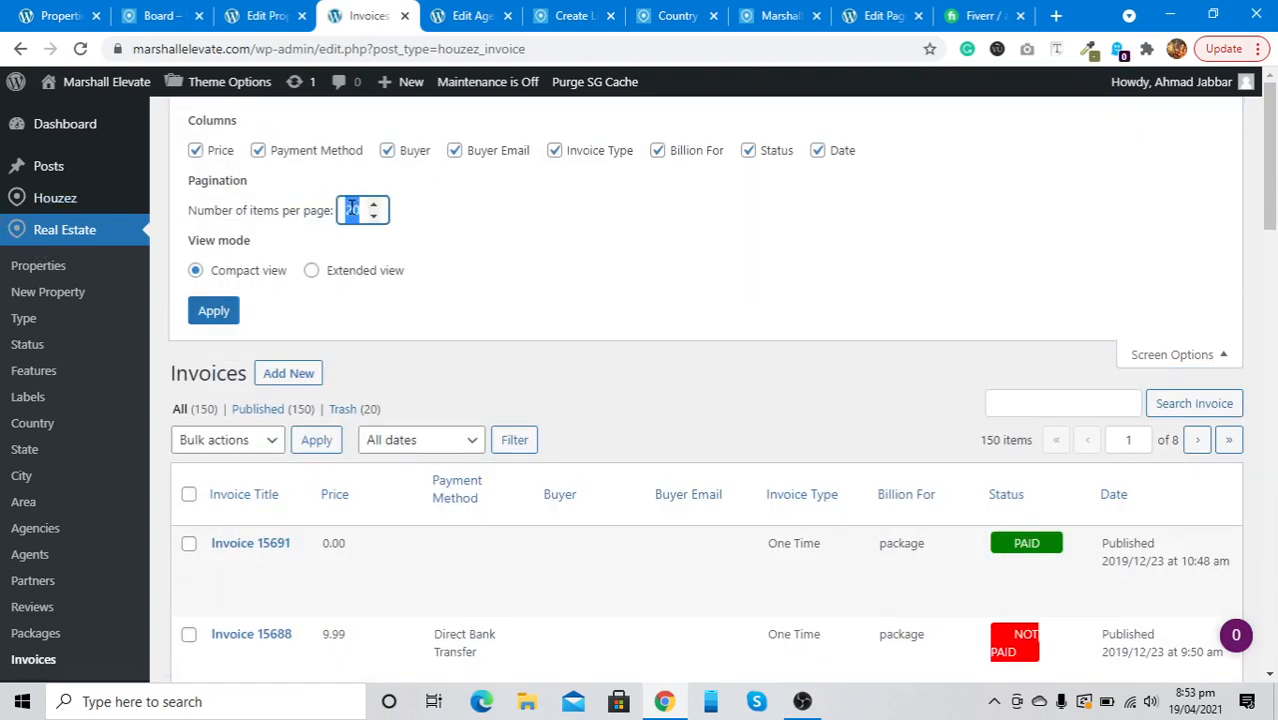
pyautogui.write('999')
pyautogui.click(211, 309)
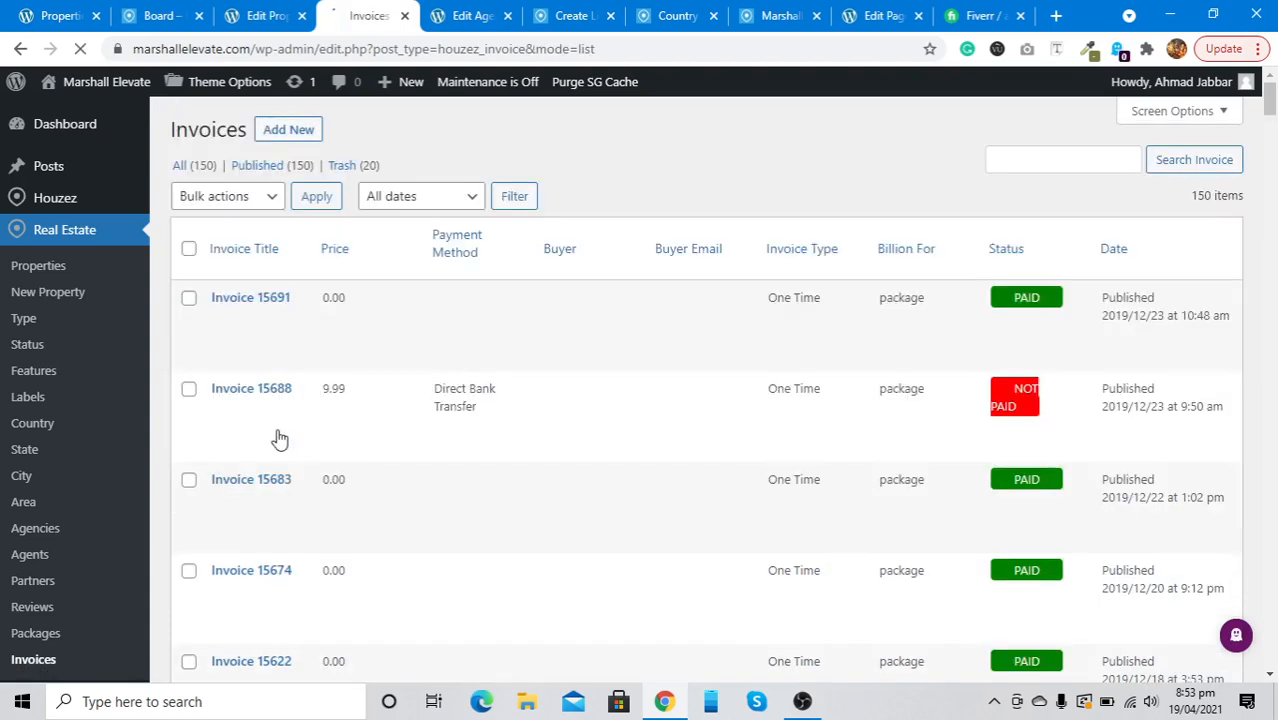
# Step: Try to move the listed invoices to the trash in bulk without selecting any of them
pyautogui.click(240, 203)
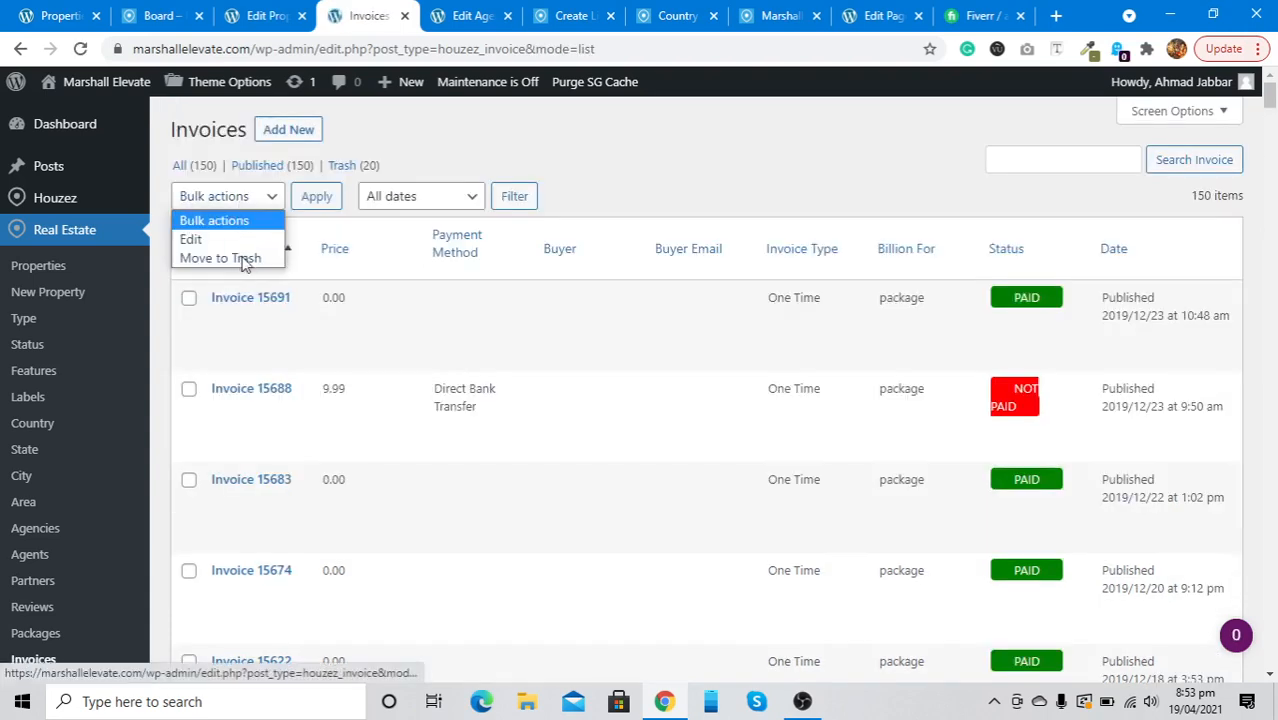
pyautogui.click(243, 259)
pyautogui.click(316, 197)
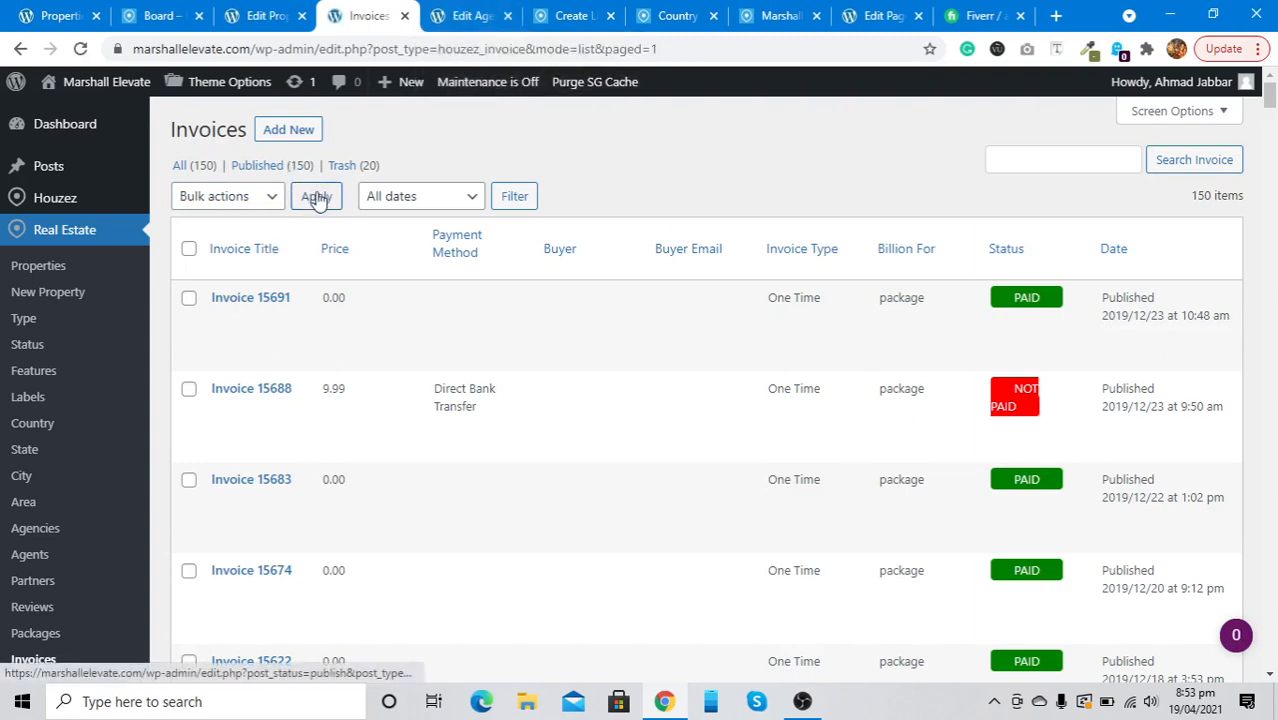
pyautogui.click(257, 196)
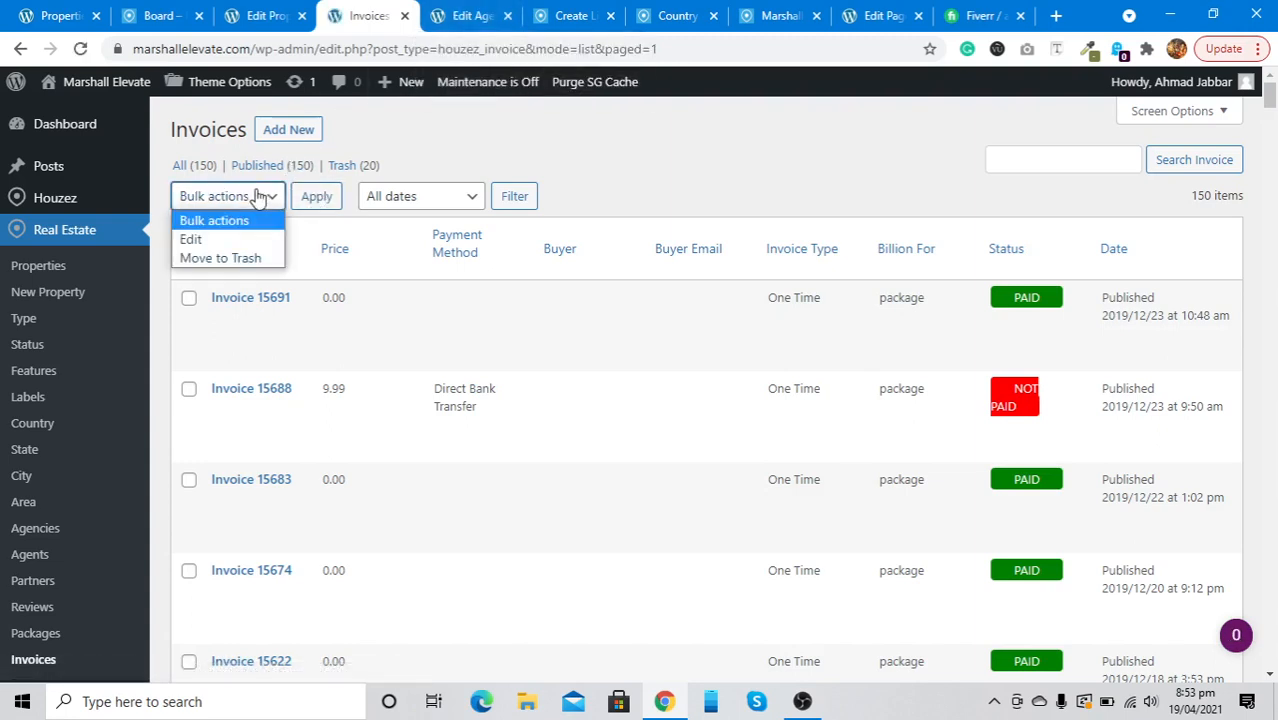
pyautogui.click(261, 259)
pyautogui.click(309, 209)
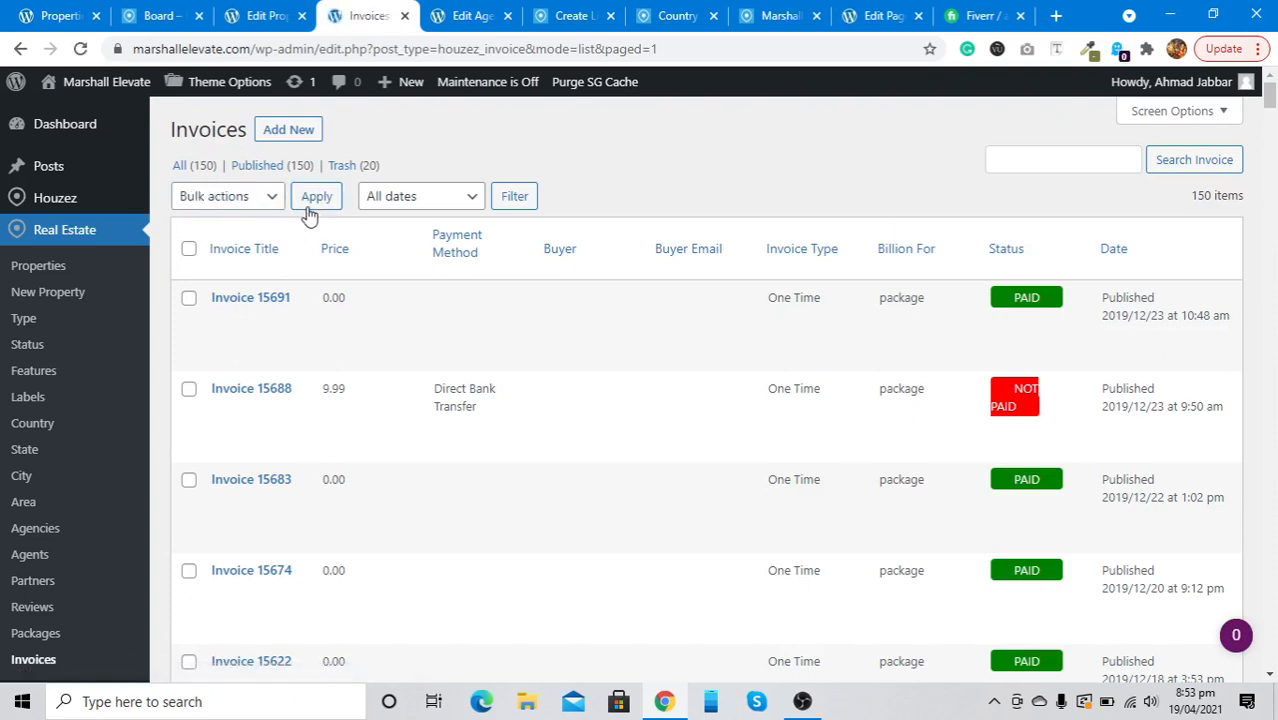
# Step: Select every invoice in the full list and move them all to the trash
pyautogui.click(189, 251)
pyautogui.click(243, 199)
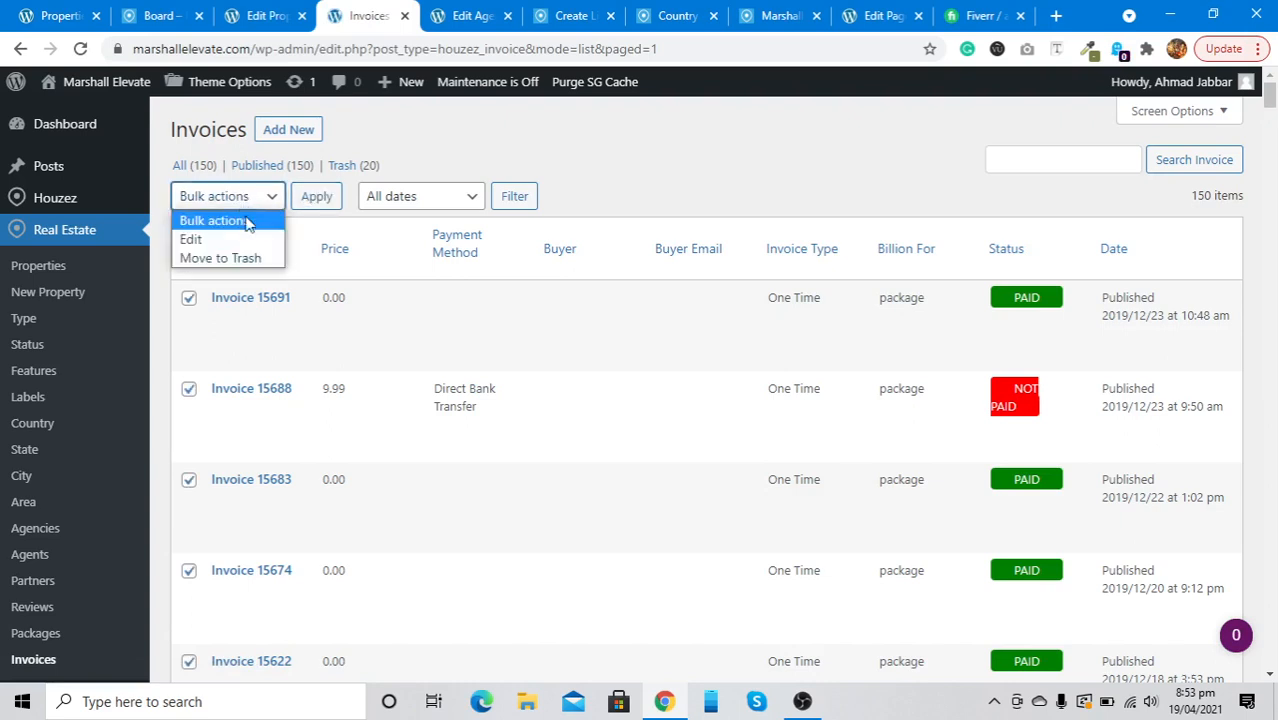
pyautogui.click(228, 257)
pyautogui.click(316, 200)
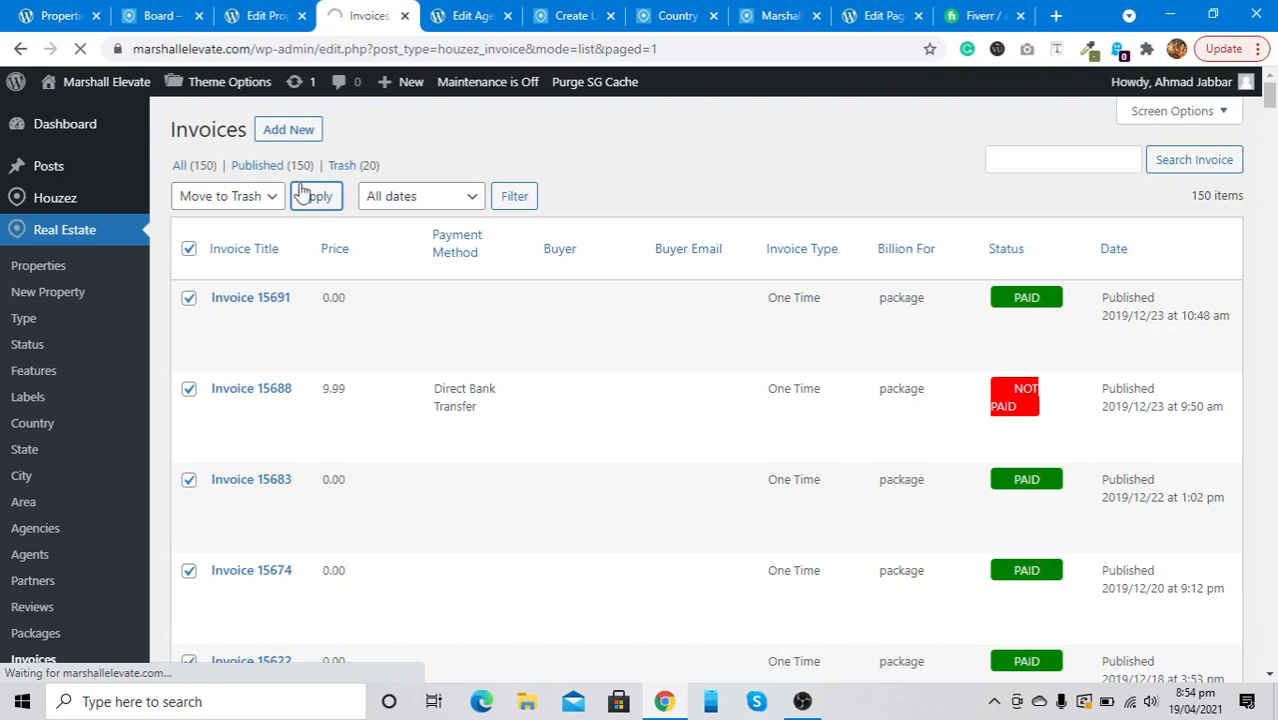
# Step: Open the theme options in a new tab and look through the Login & Register settings
pyautogui.rightClick(228, 86)
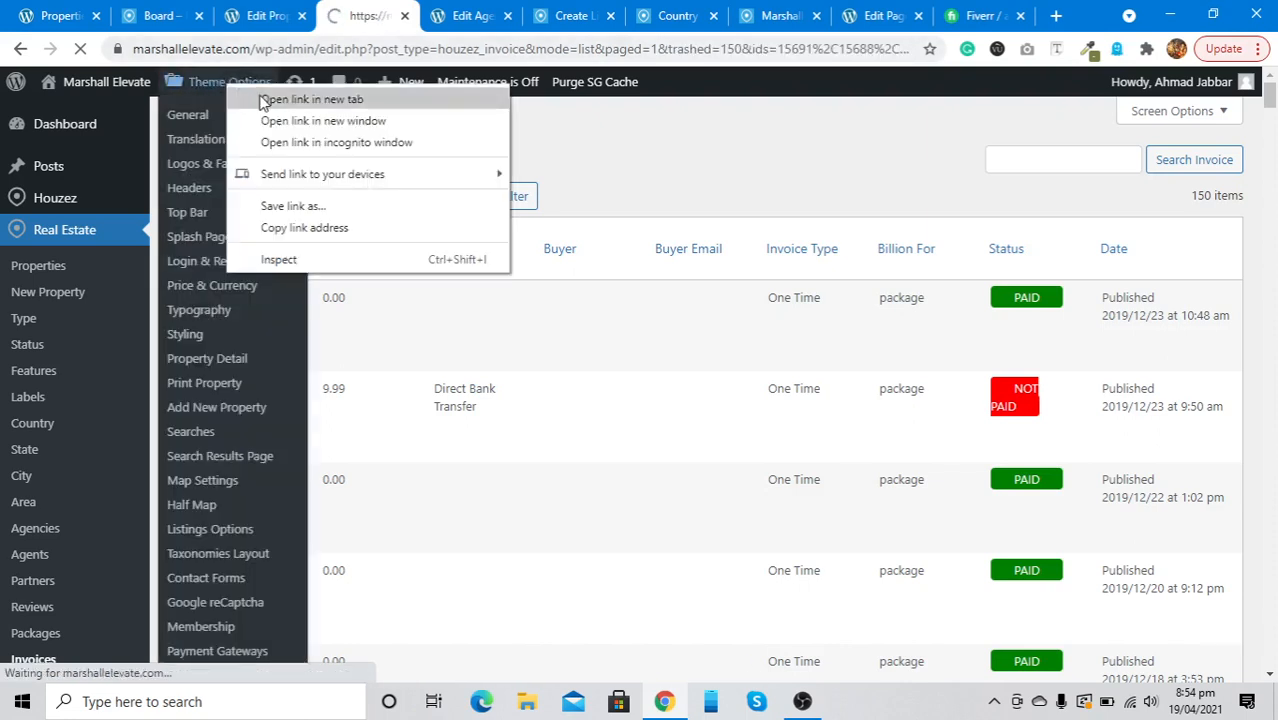
pyautogui.click(262, 100)
pyautogui.click(436, 14)
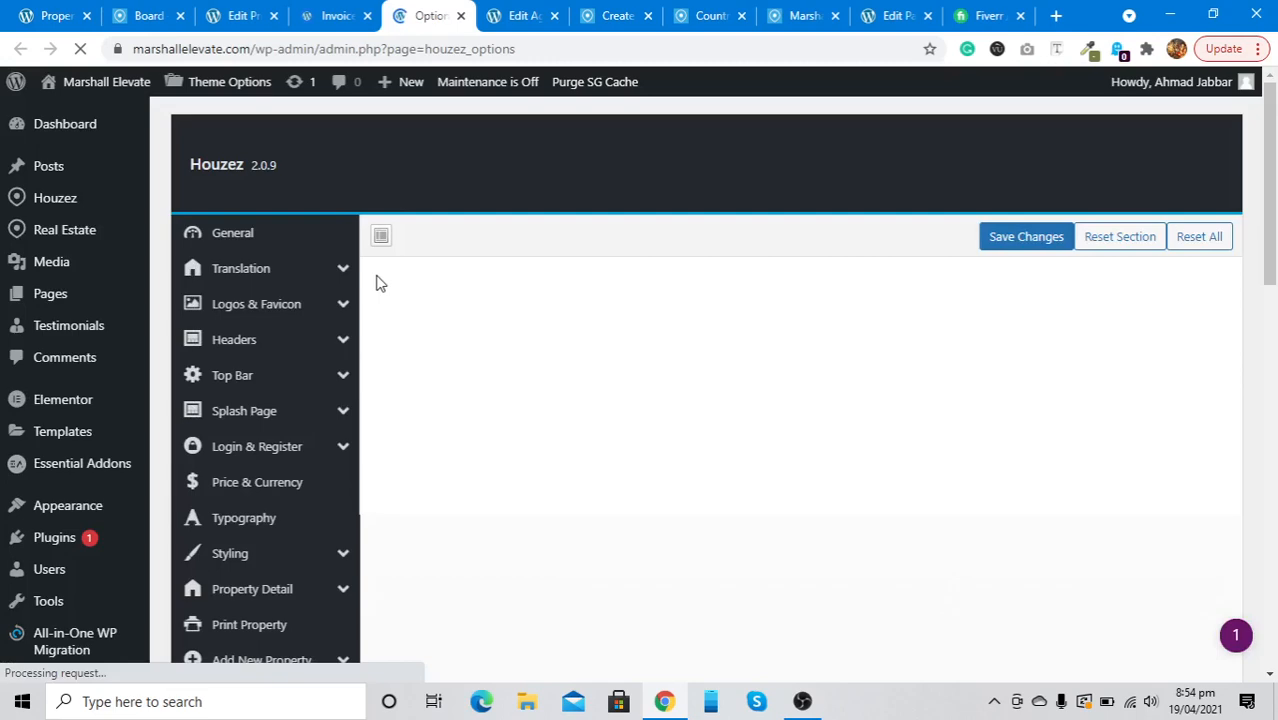
pyautogui.scroll(-2, 240, 255)
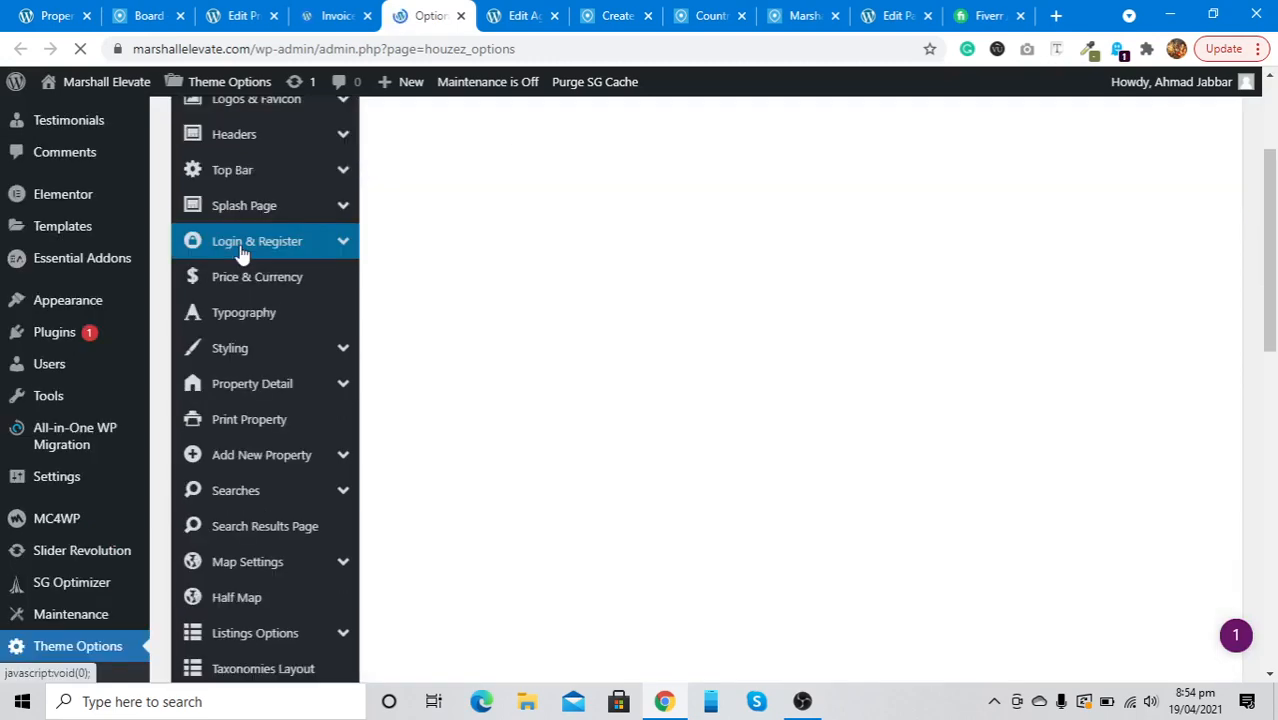
pyautogui.click(240, 250)
pyautogui.scroll(-4, 556, 314)
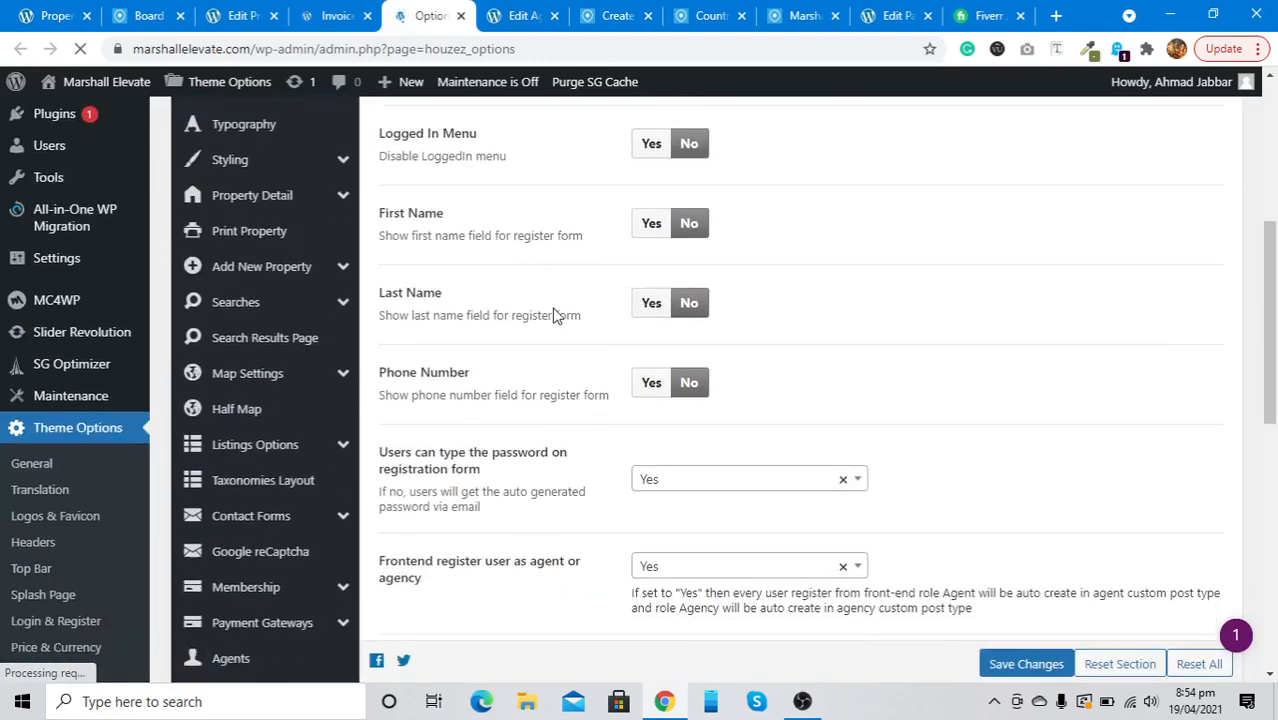
pyautogui.scroll(-3, 556, 314)
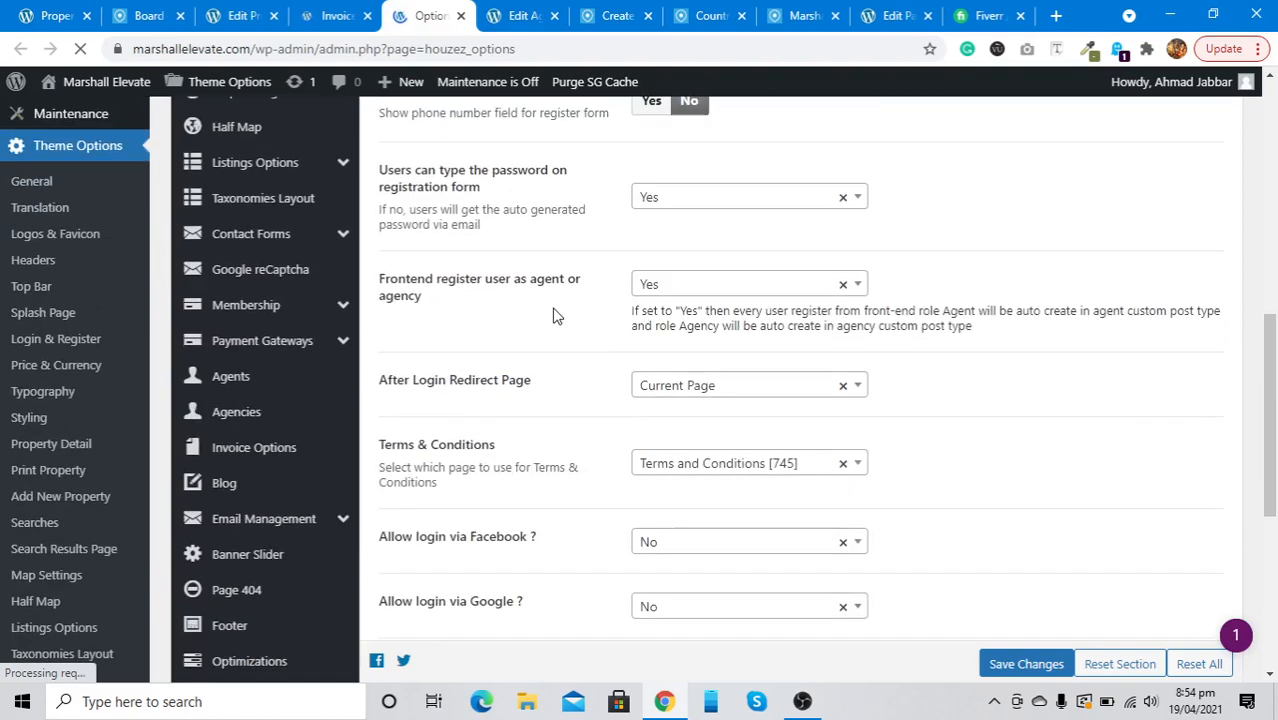
pyautogui.scroll(1, 556, 316)
pyautogui.scroll(5, 556, 316)
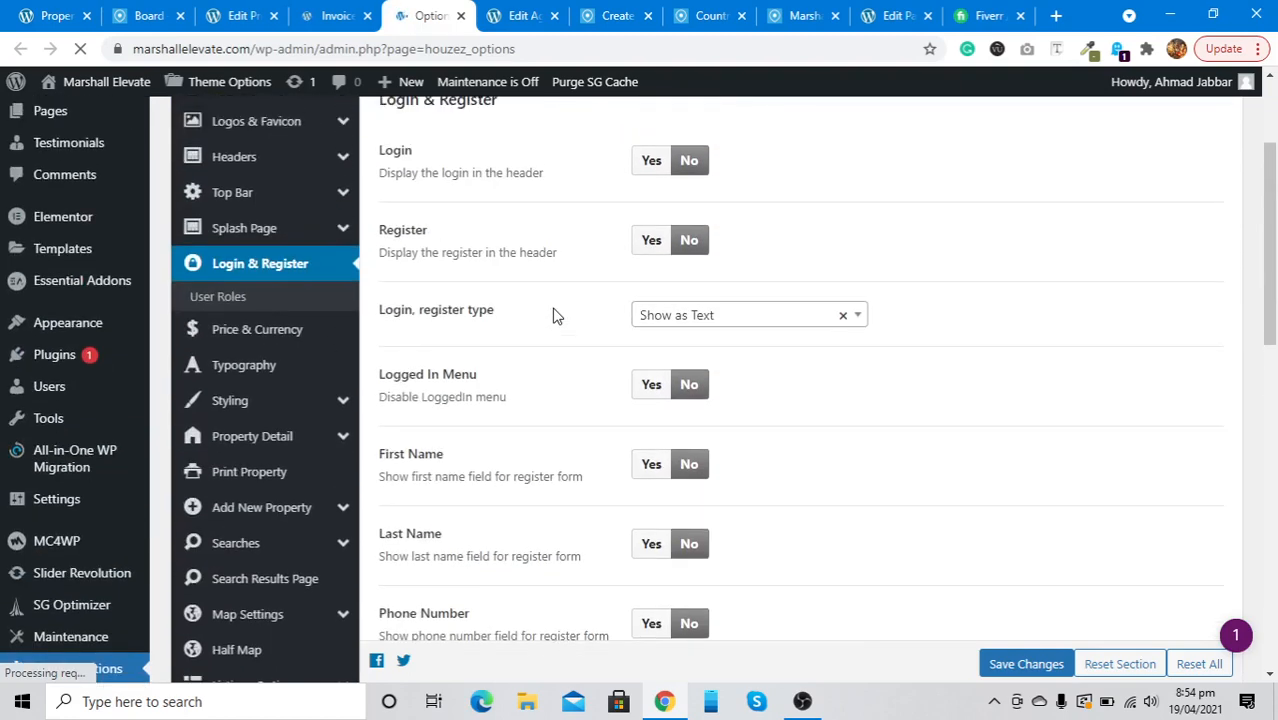
# Step: In the User Roles settings, disable role selection on both the registration form and the profile page
pyautogui.click(212, 300)
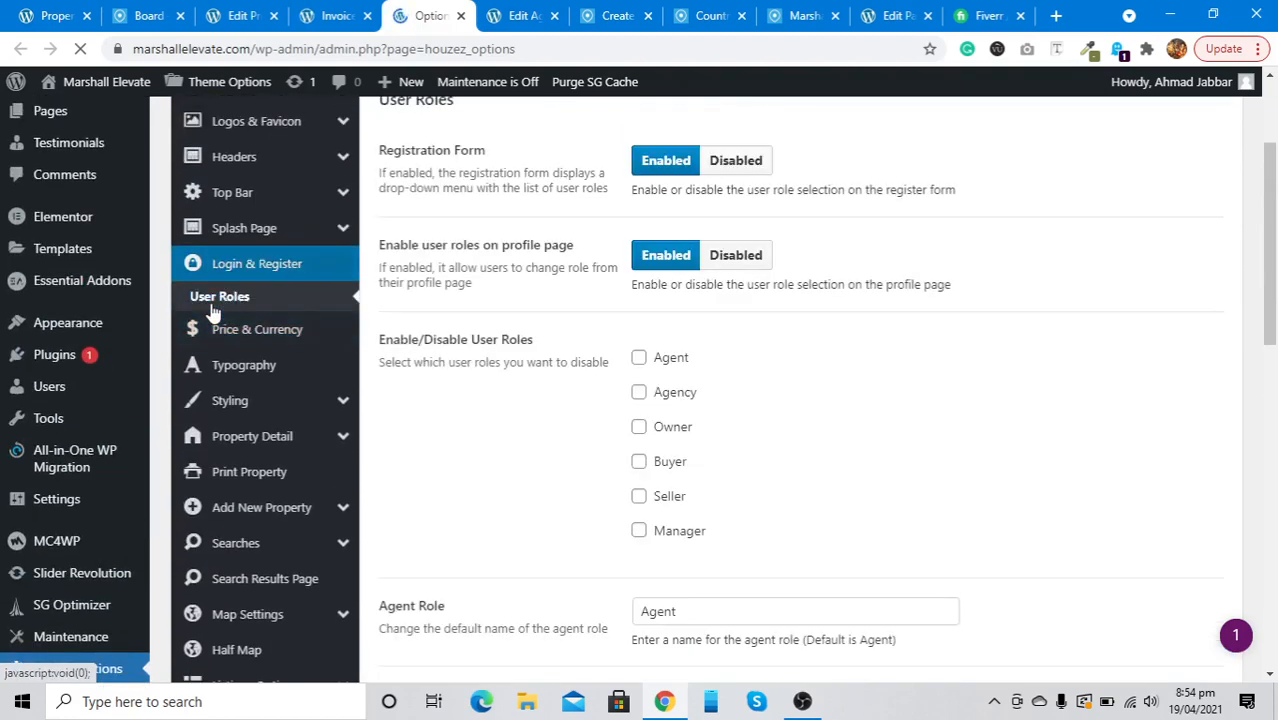
pyautogui.scroll(2, 543, 300)
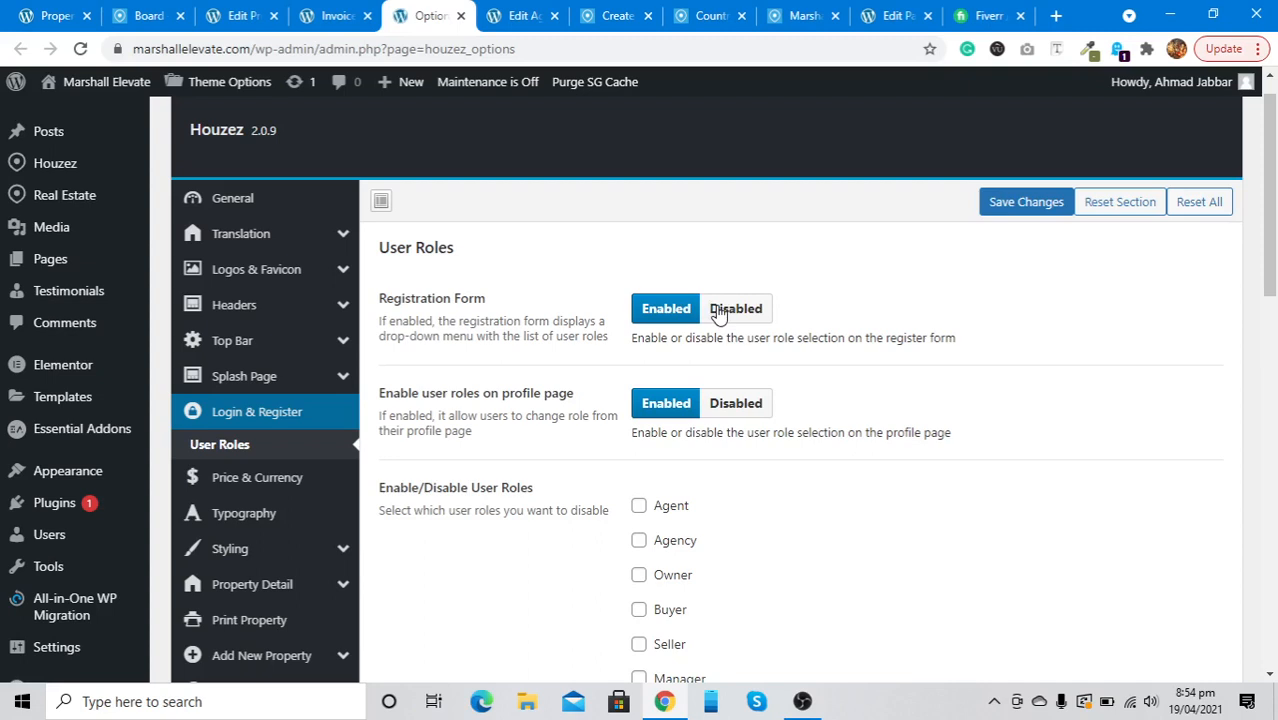
pyautogui.click(736, 309)
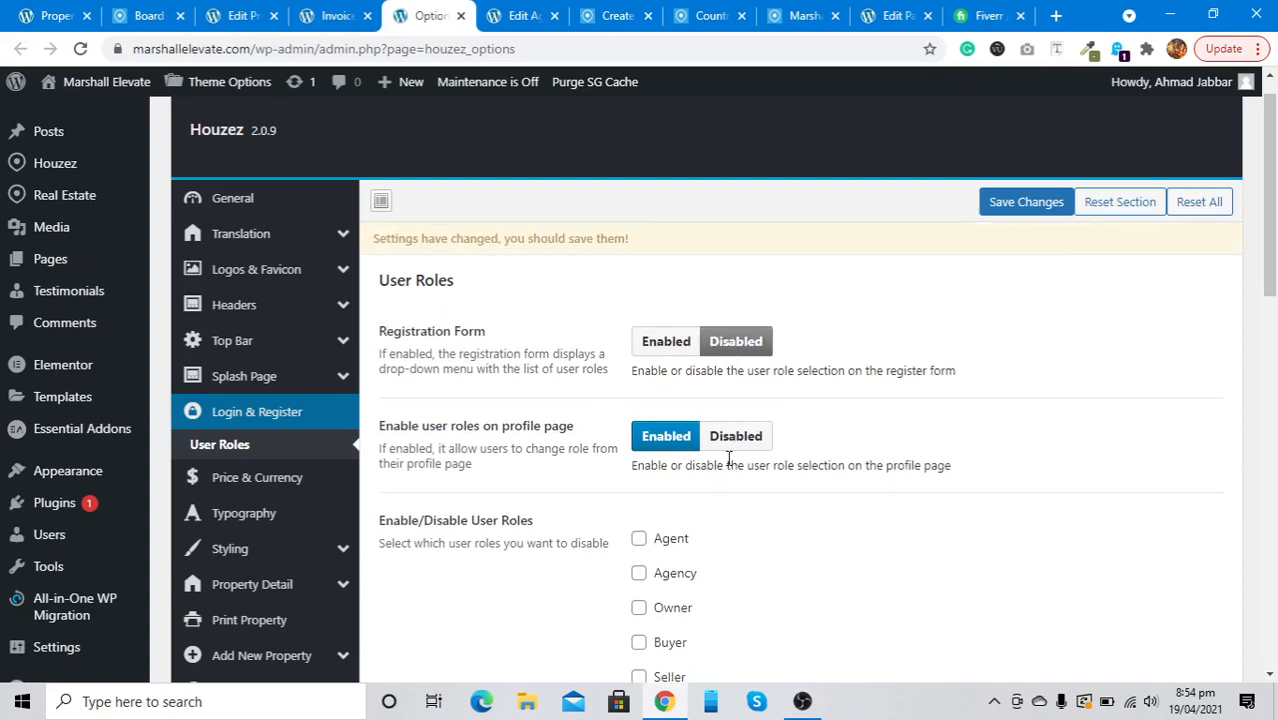
pyautogui.click(731, 450)
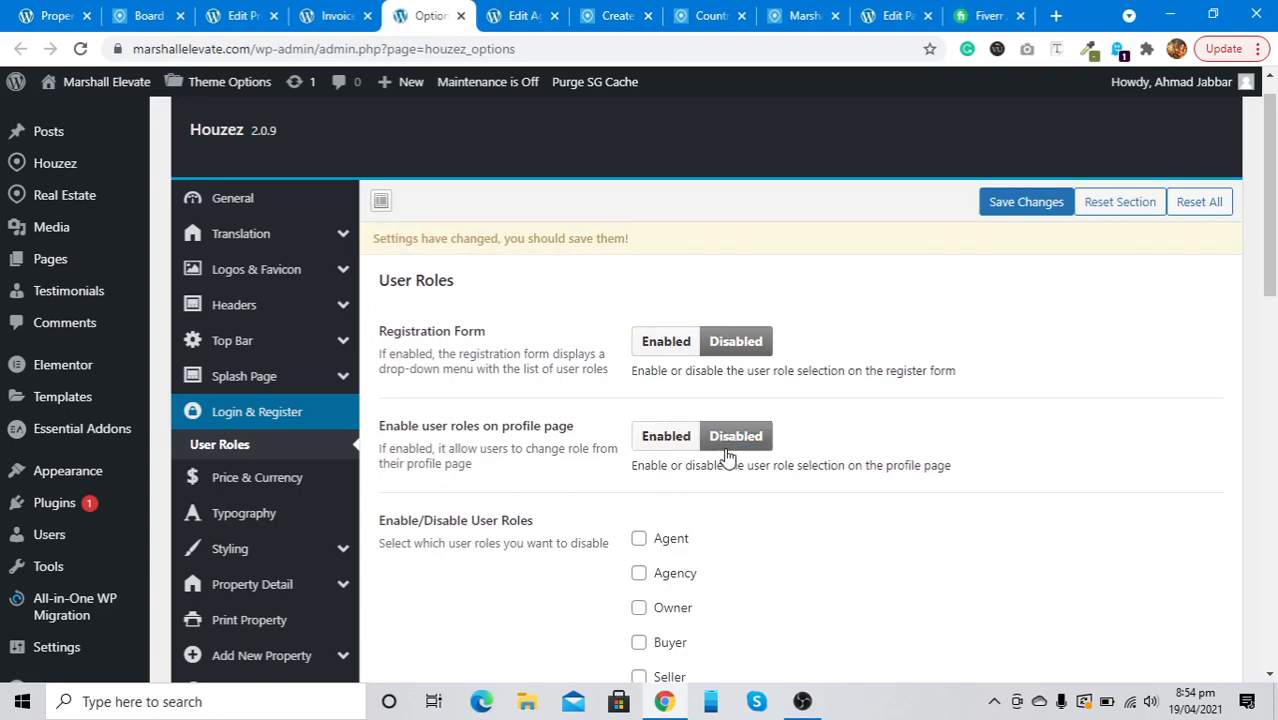
# Step: Disable the Add To Favorite button in the Listings Options and save the theme option changes
pyautogui.scroll(-3, 510, 468)
pyautogui.scroll(2, 510, 468)
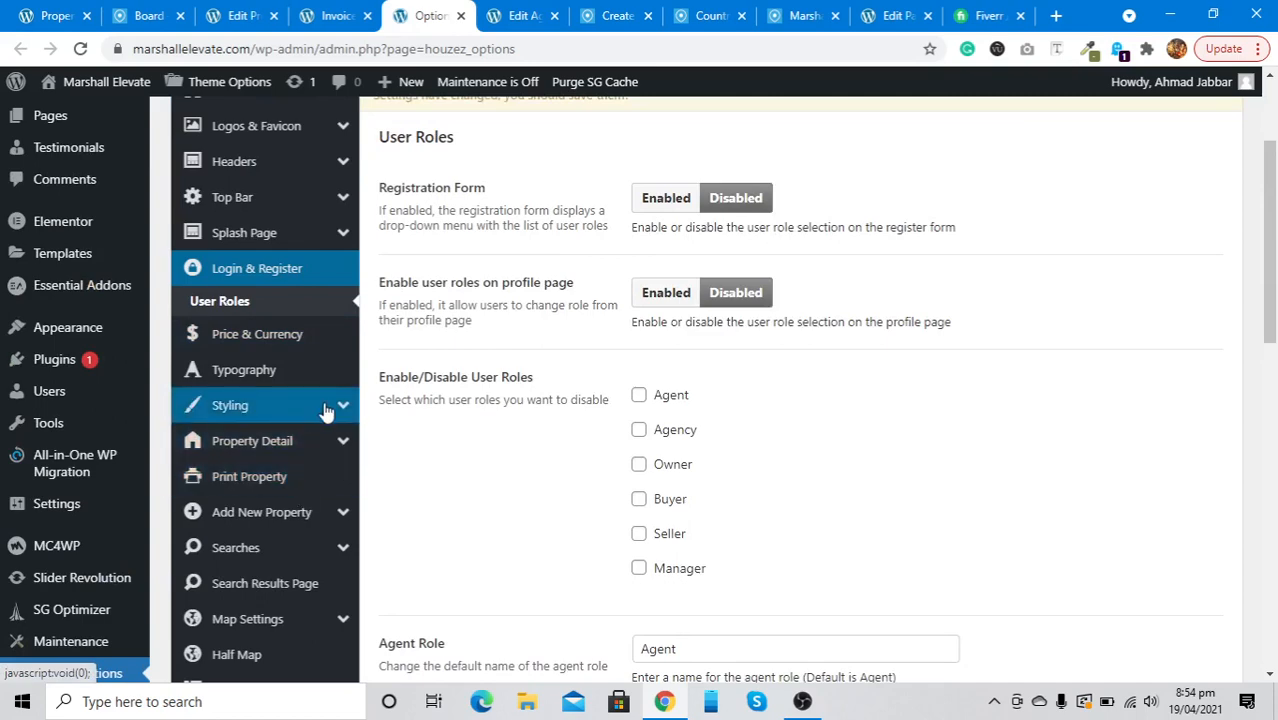
pyautogui.scroll(-3, 325, 410)
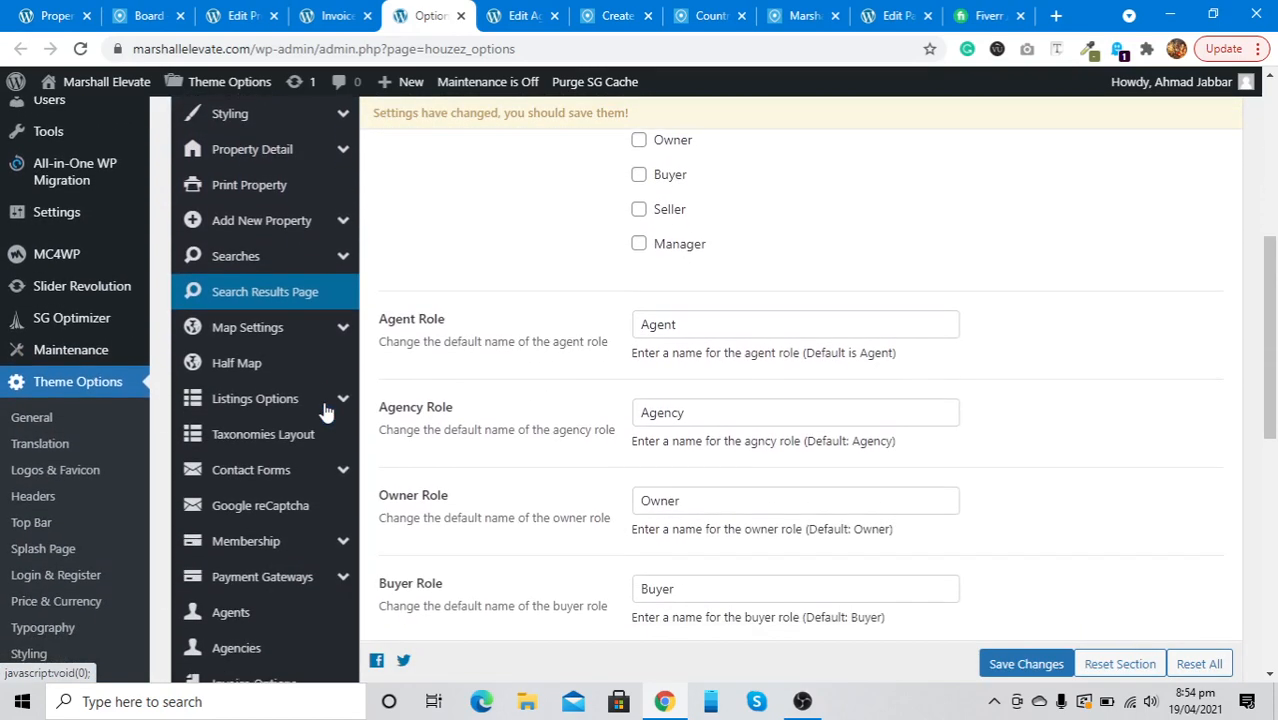
pyautogui.click(325, 402)
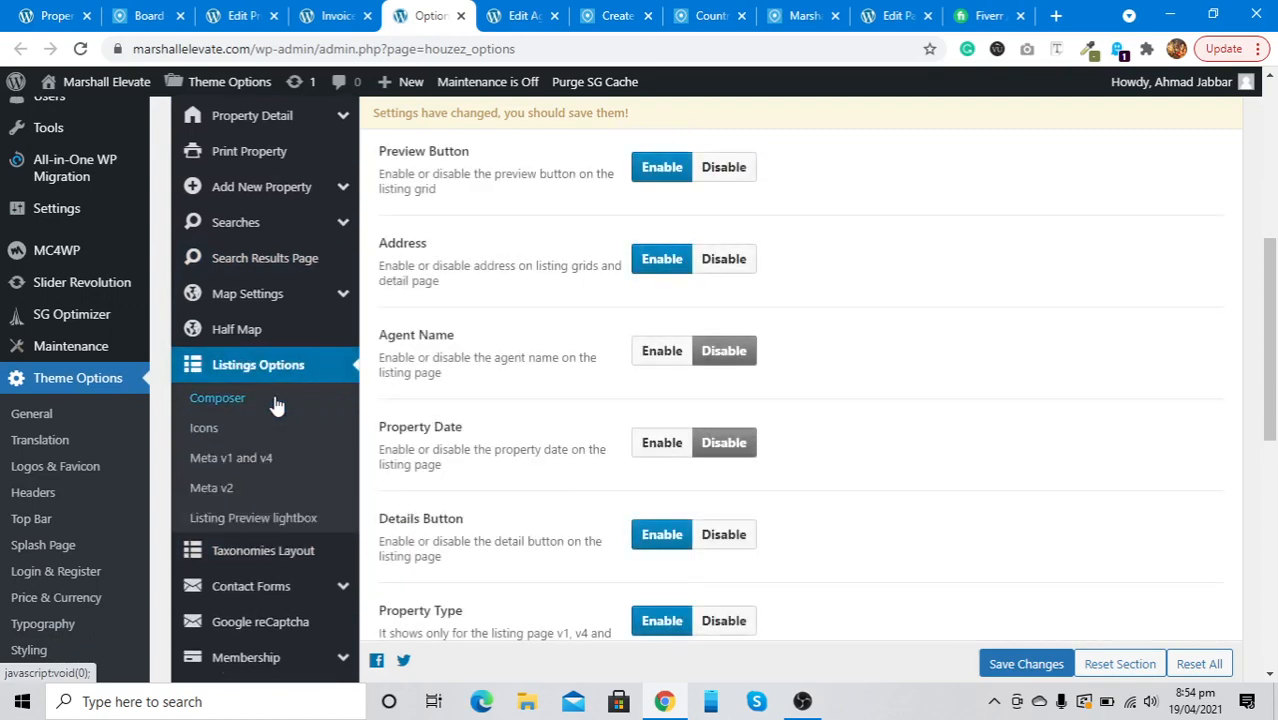
pyautogui.scroll(4, 277, 405)
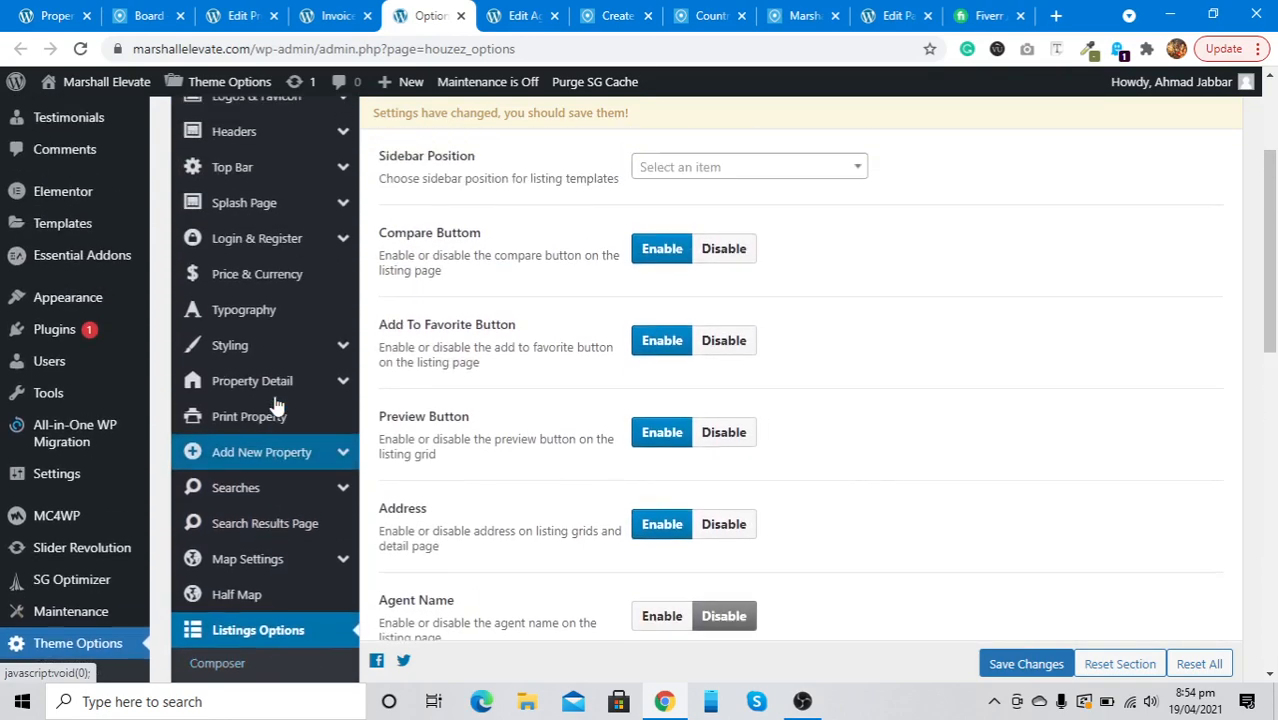
pyautogui.scroll(1, 277, 405)
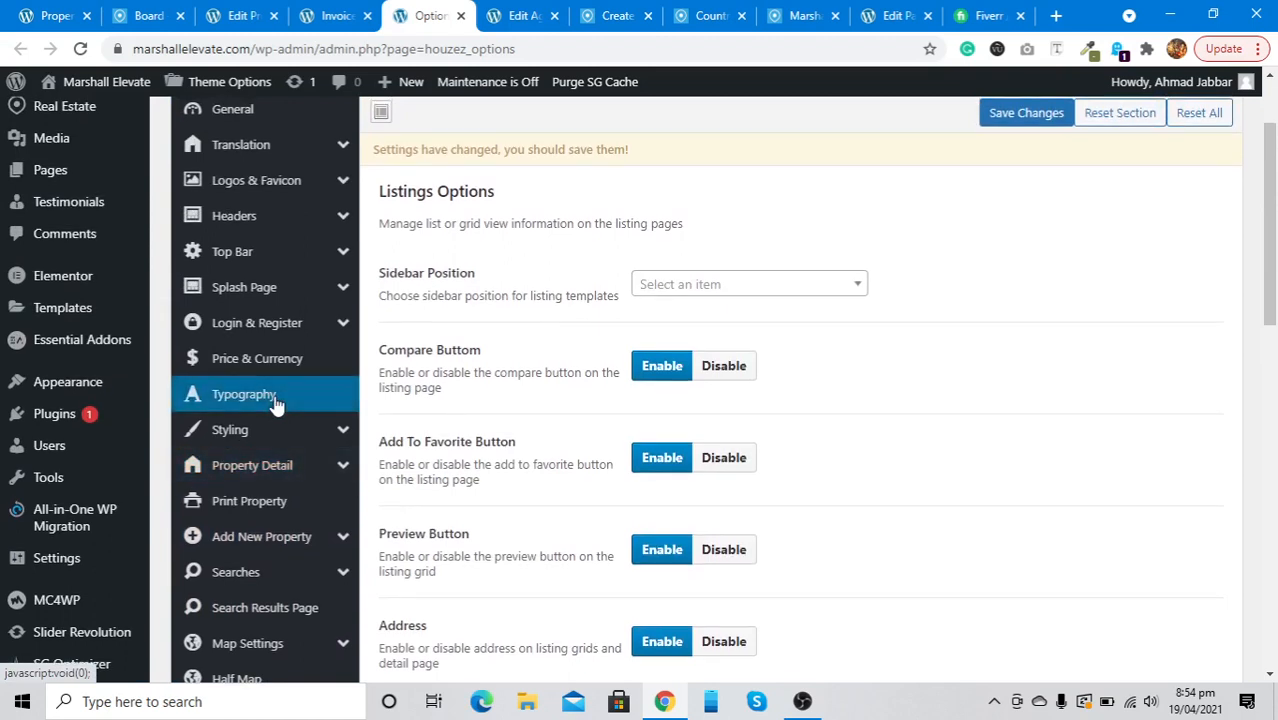
pyautogui.click(701, 465)
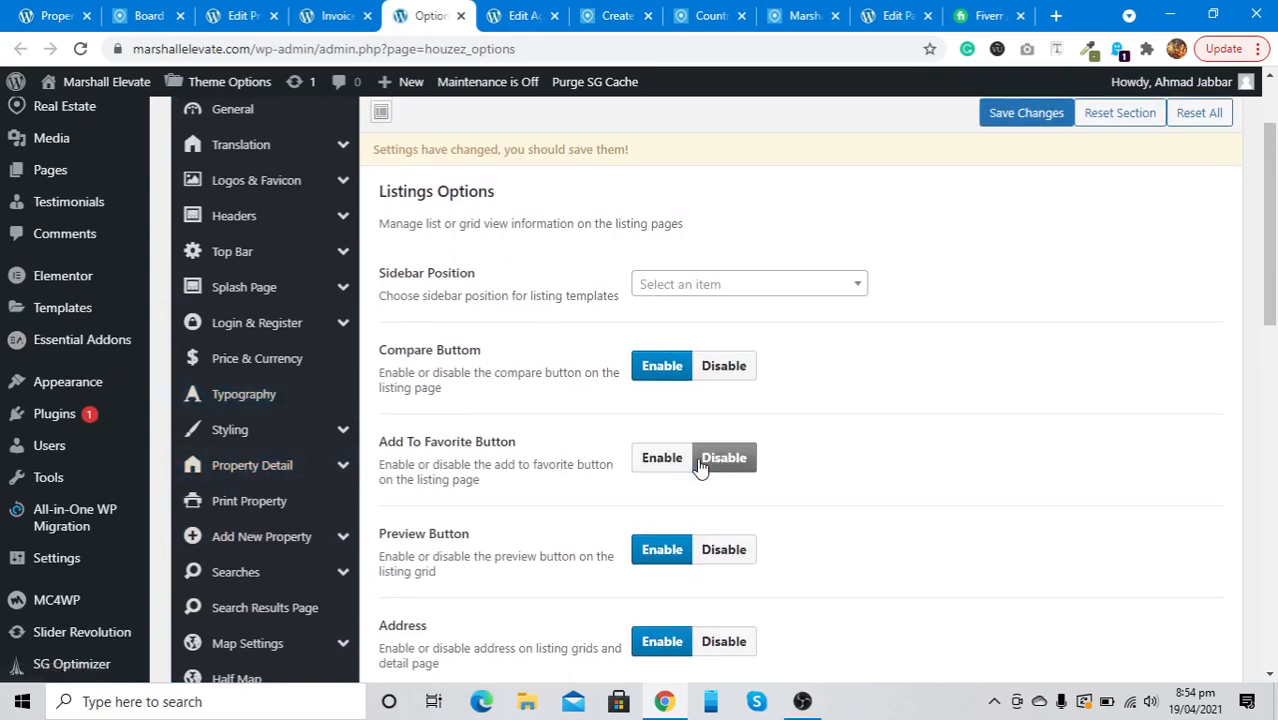
pyautogui.click(997, 123)
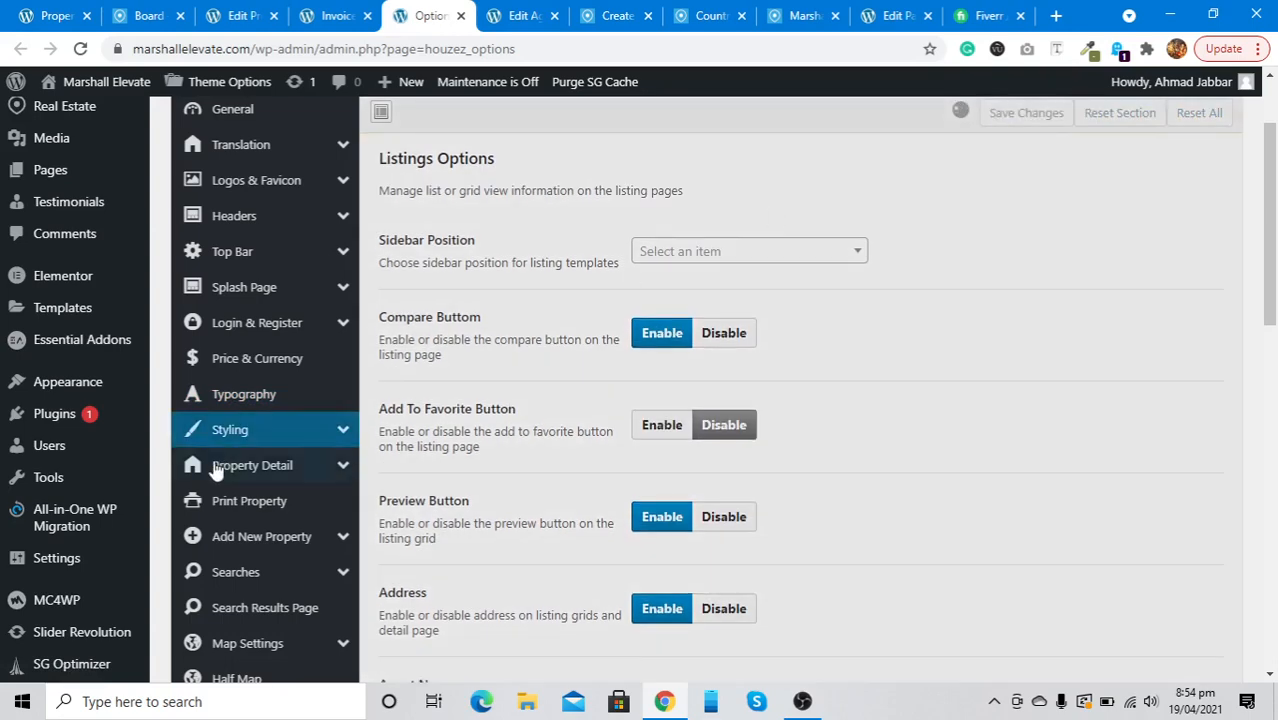
# Step: View the Meta v1 and v4 and Listing Preview lightbox settings under Listings Options
pyautogui.scroll(-3, 214, 470)
pyautogui.scroll(-1, 214, 478)
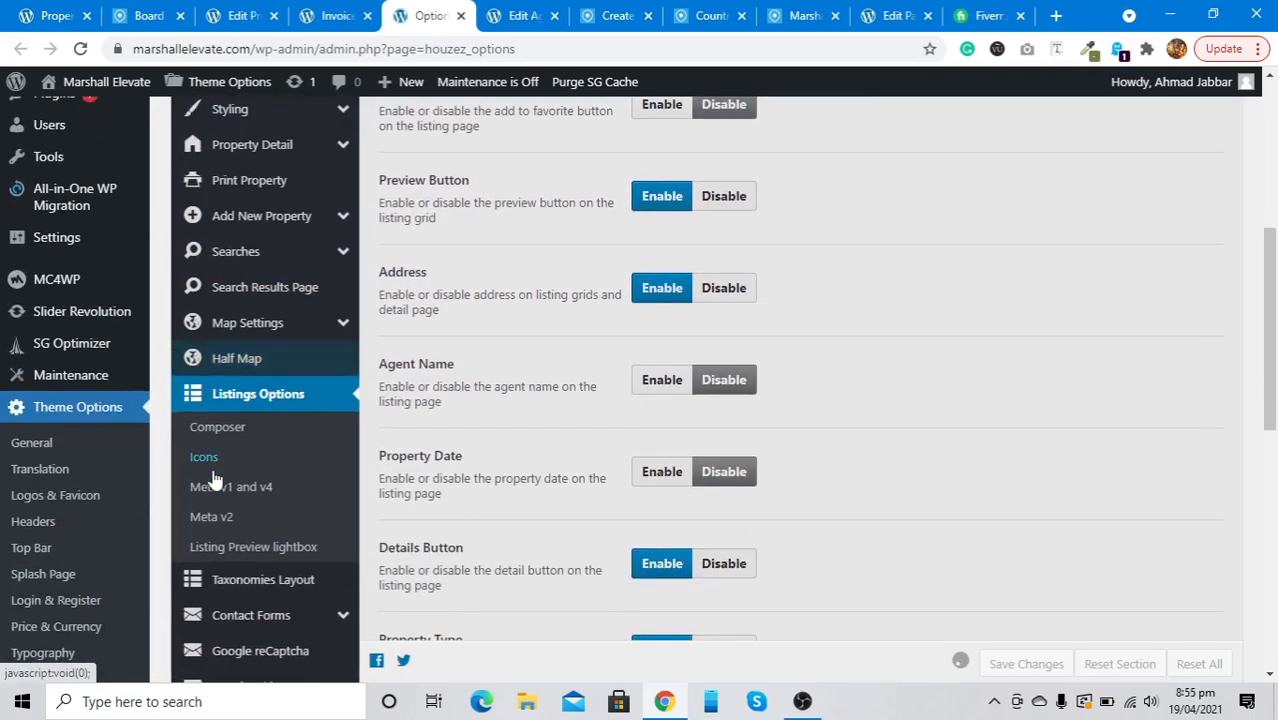
pyautogui.click(221, 490)
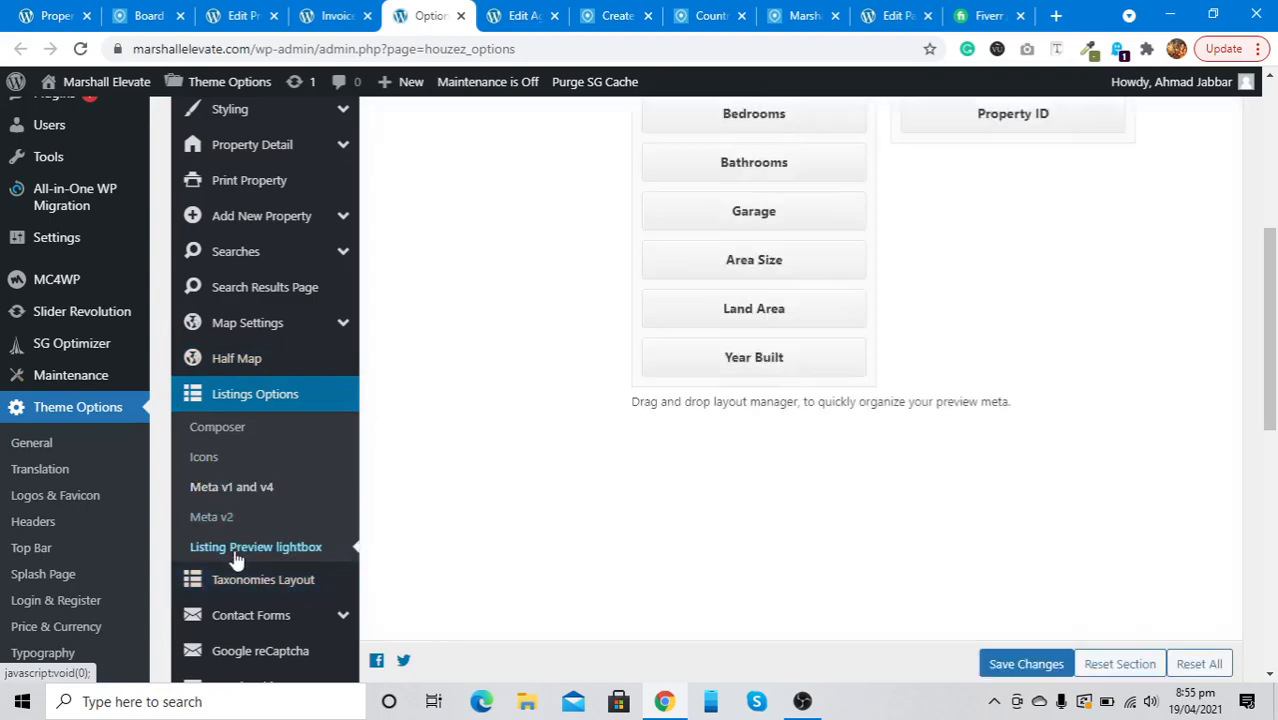
pyautogui.click(234, 550)
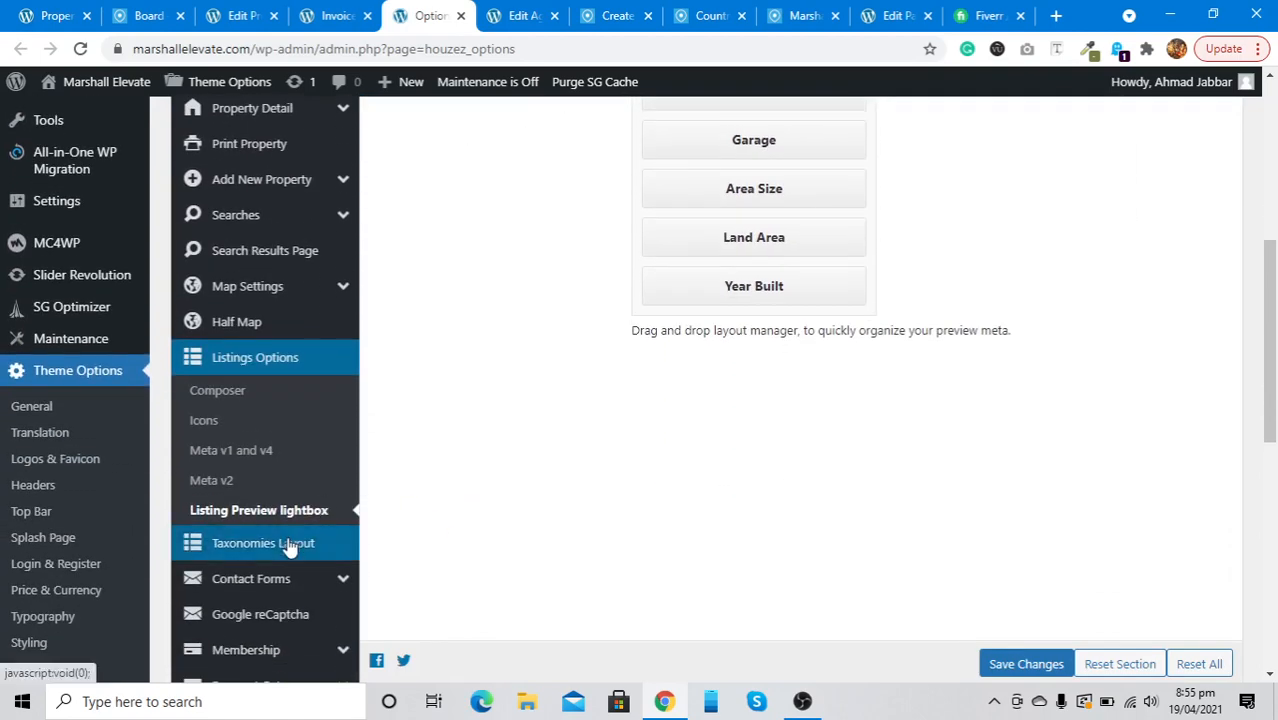
# Step: Open the Contact Forms settings and check the available choices for the agent form type
pyautogui.scroll(-2, 288, 542)
pyautogui.click(256, 441)
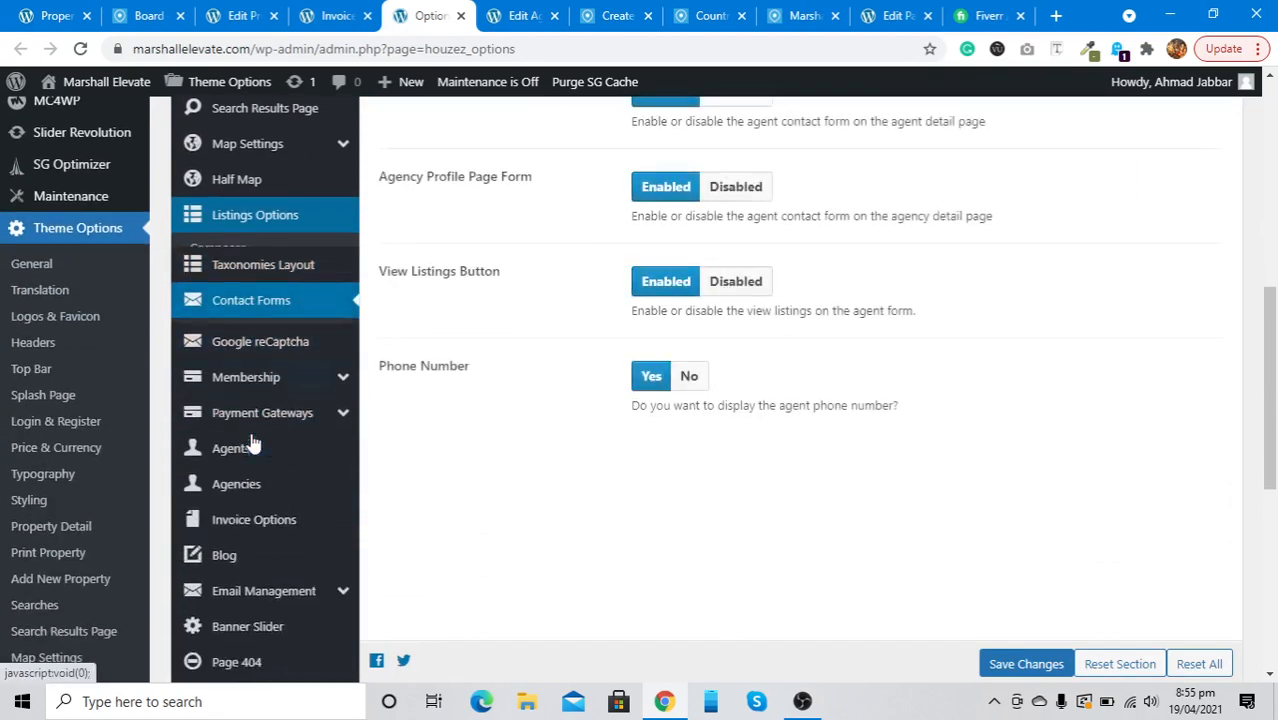
pyautogui.scroll(5, 628, 380)
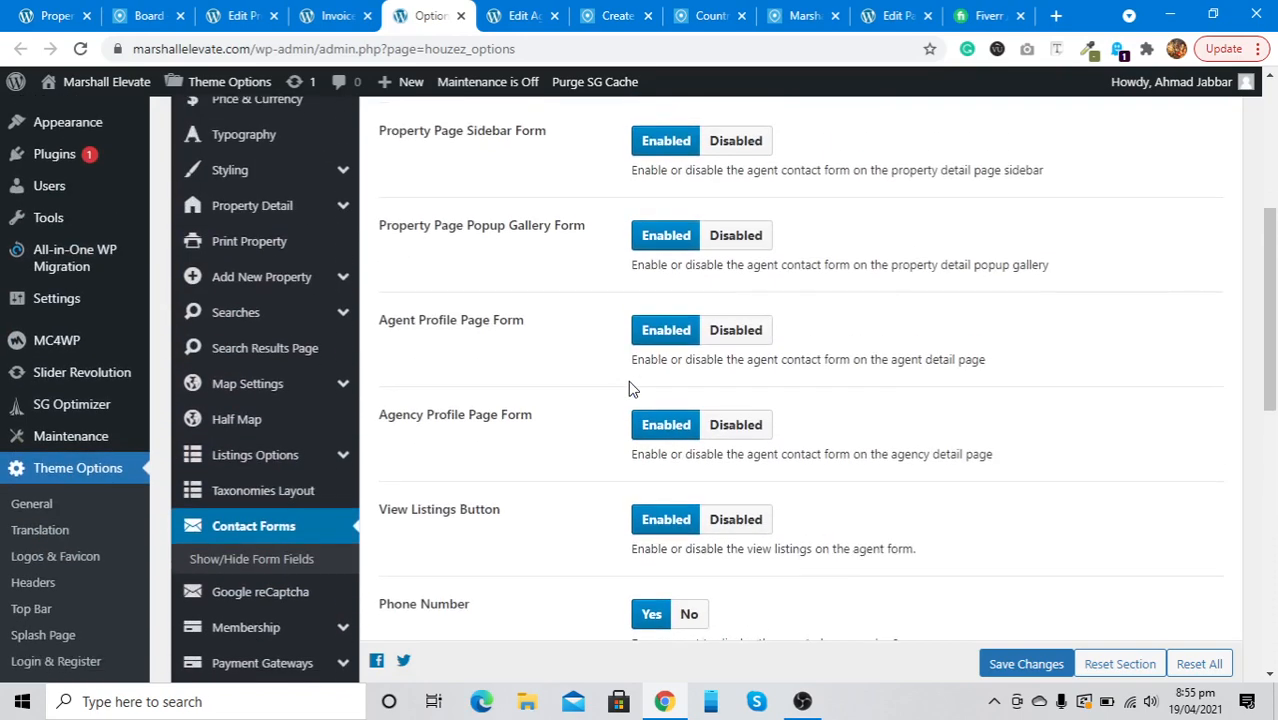
pyautogui.scroll(1, 630, 388)
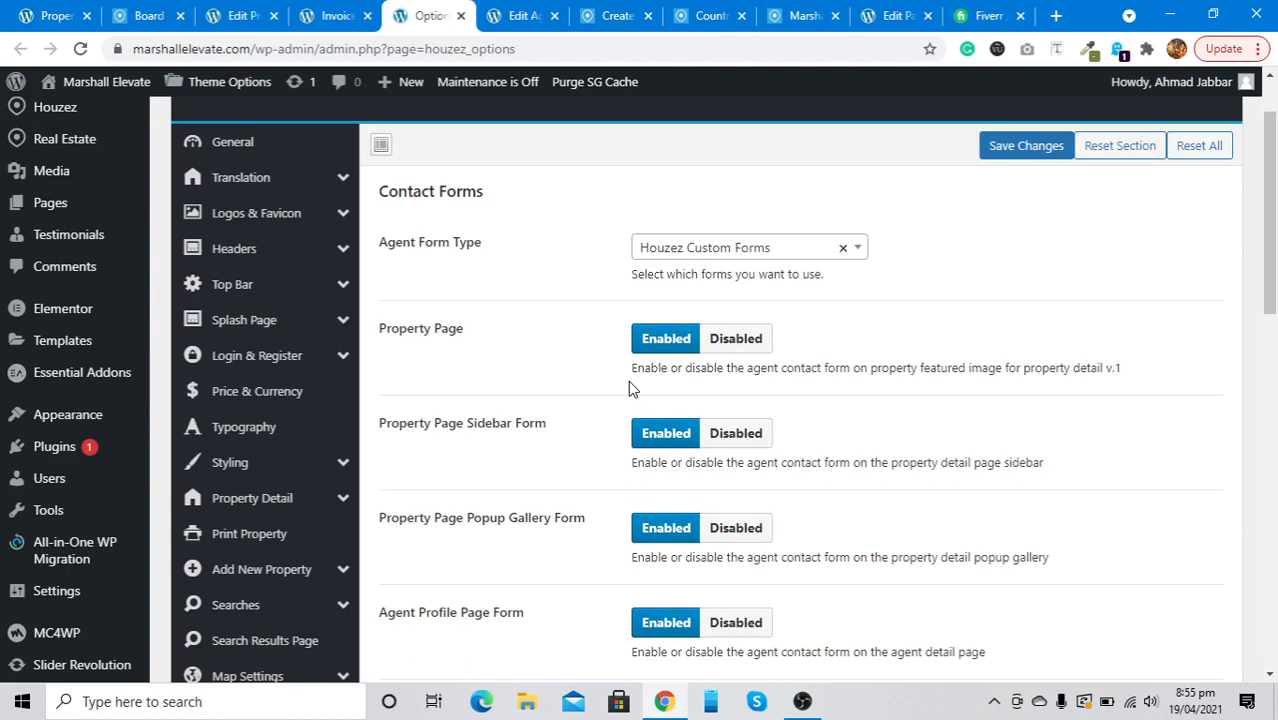
pyautogui.click(660, 249)
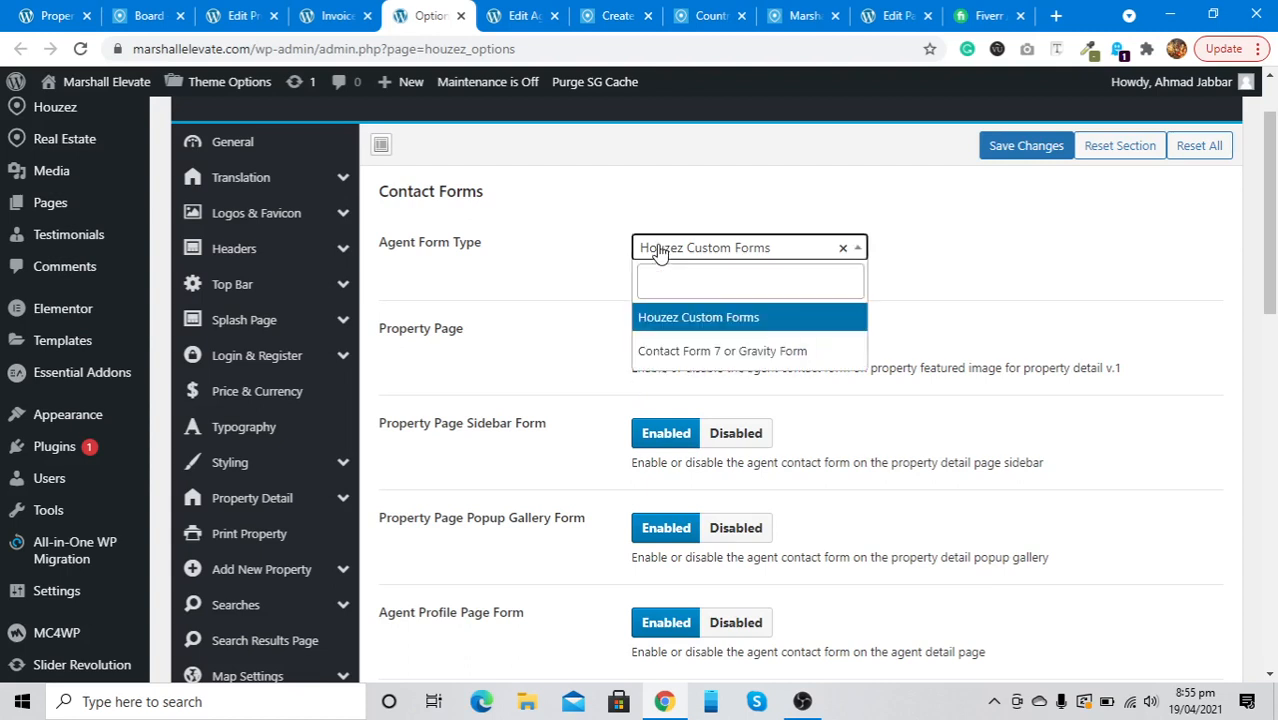
pyautogui.click(658, 249)
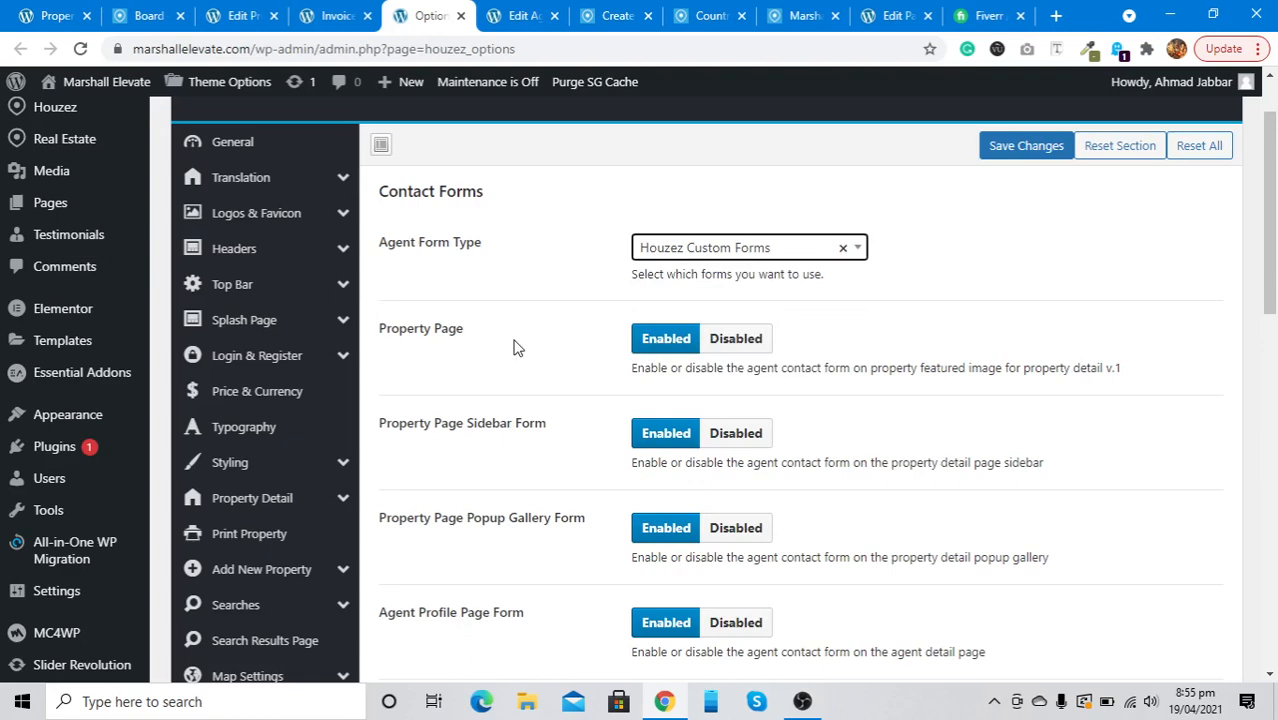
# Step: View the Payment Gateways settings and the Membership settings in the theme options
pyautogui.scroll(-4, 499, 474)
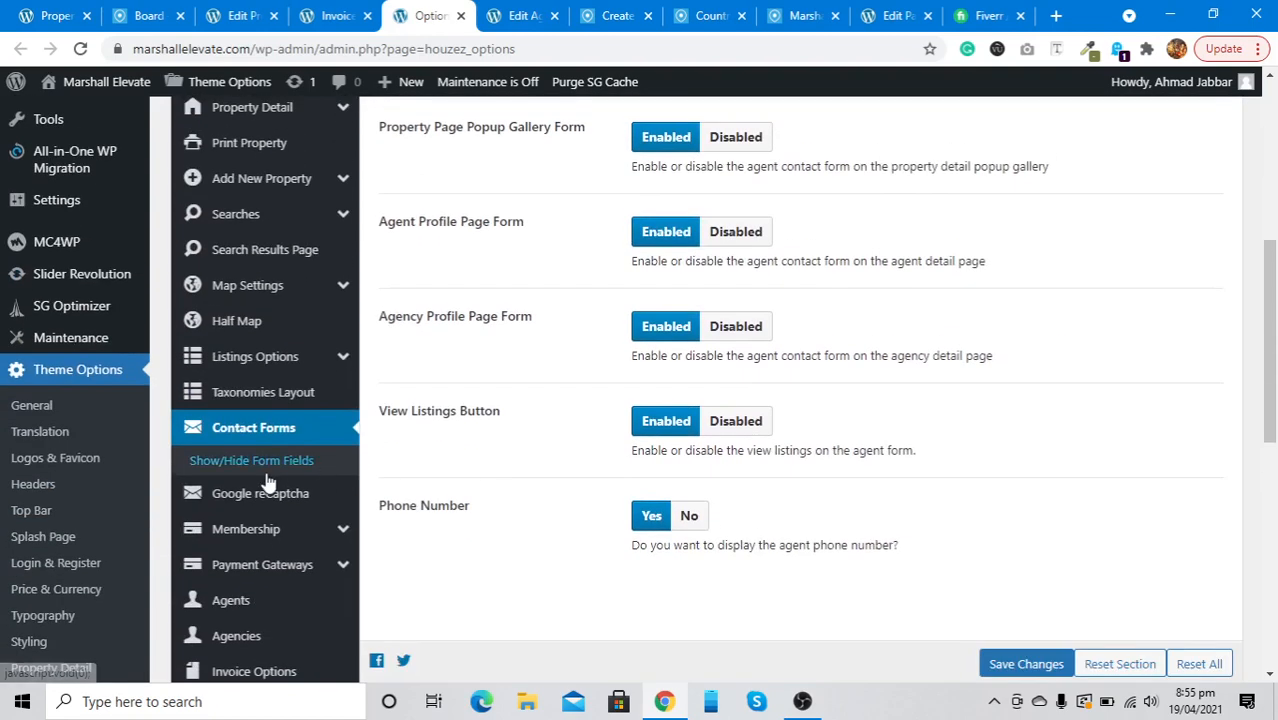
pyautogui.scroll(-3, 267, 482)
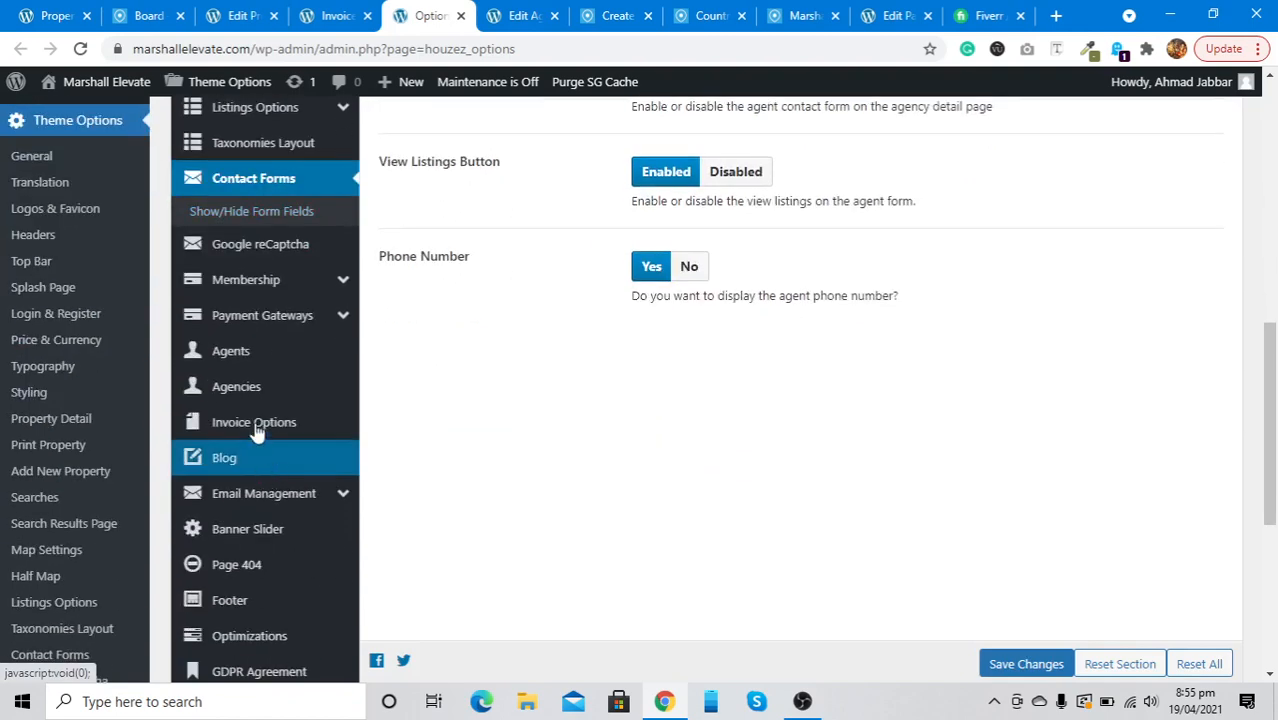
pyautogui.click(241, 328)
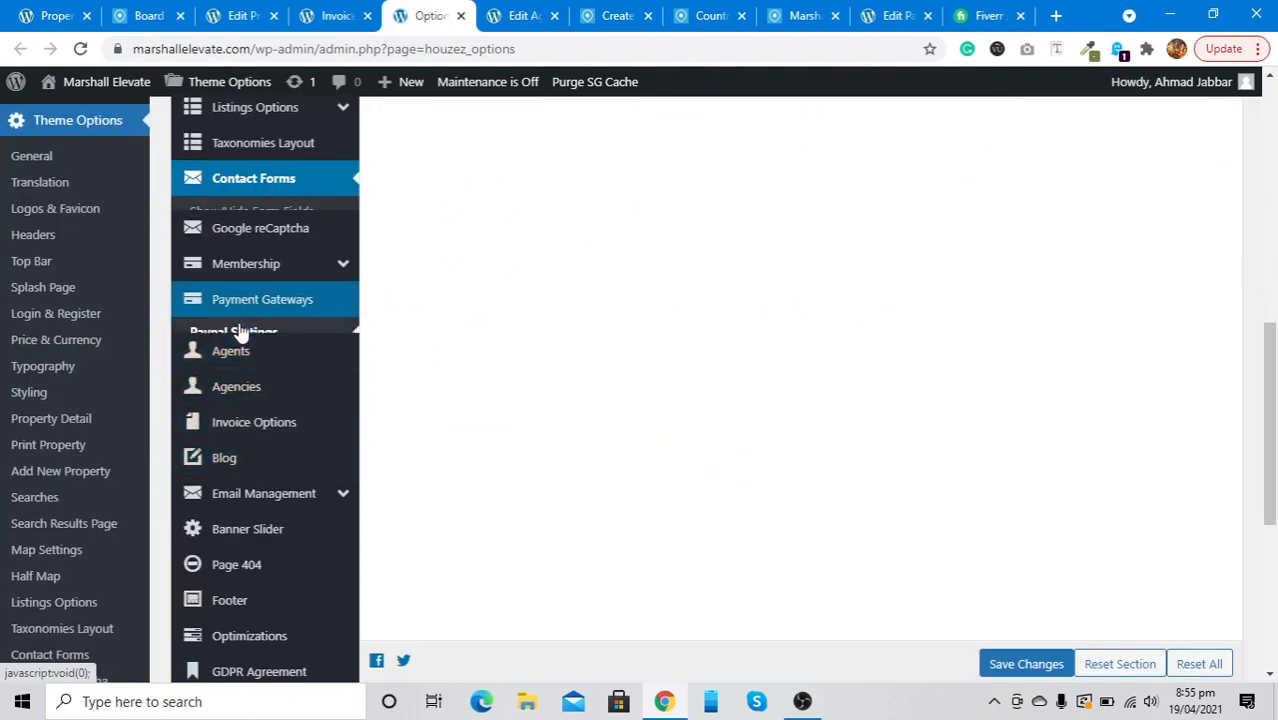
pyautogui.click(303, 253)
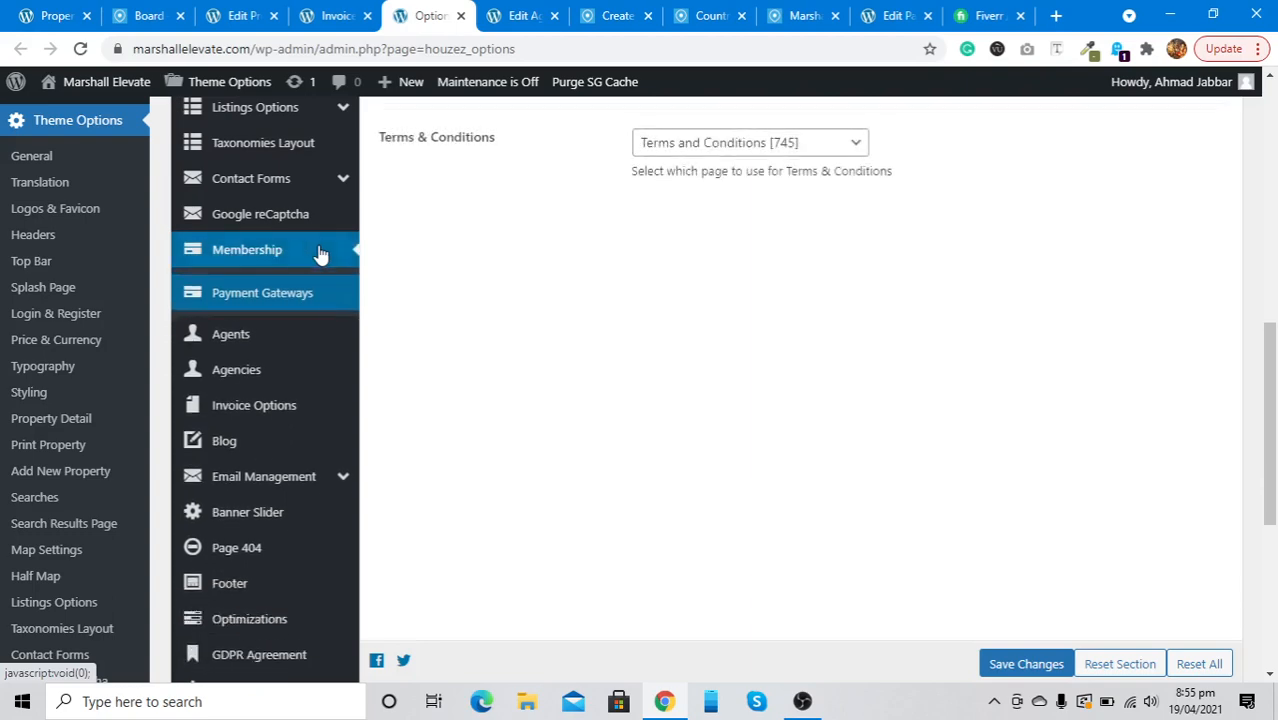
# Step: Set Enable Paid Submission to No in the Membership settings and save the changes
pyautogui.scroll(3, 534, 289)
pyautogui.scroll(5, 534, 289)
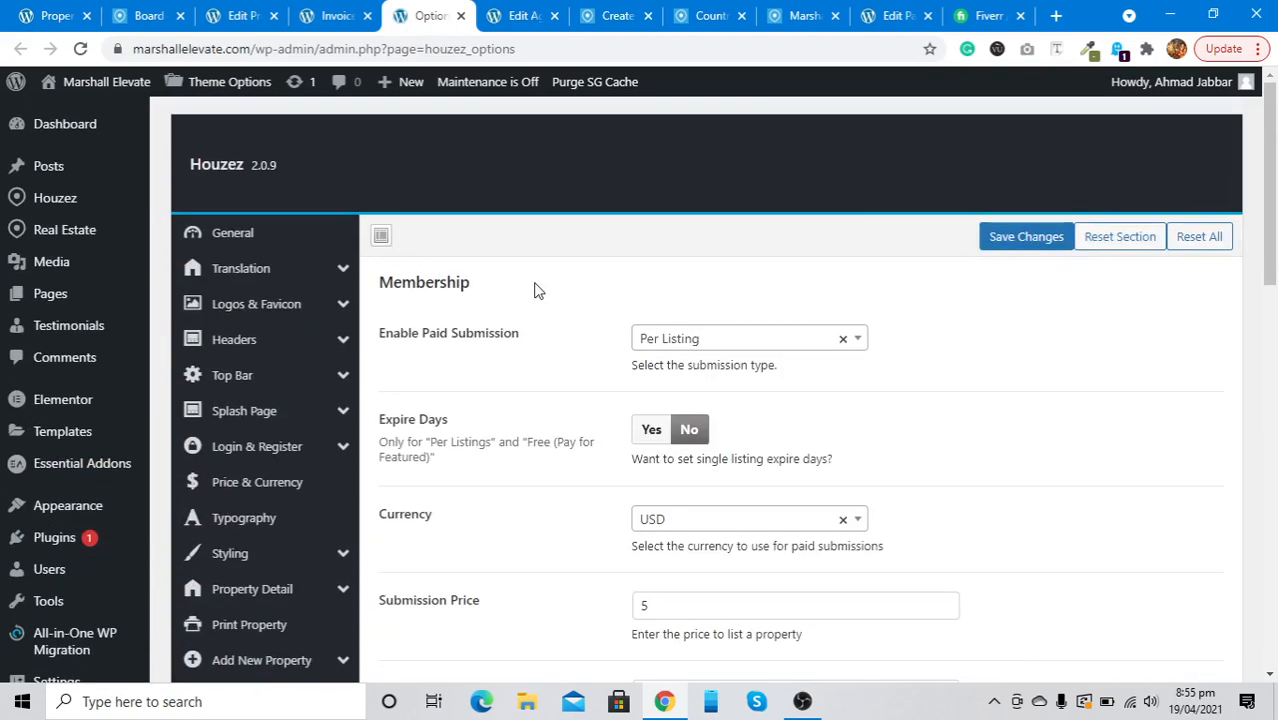
pyautogui.click(675, 340)
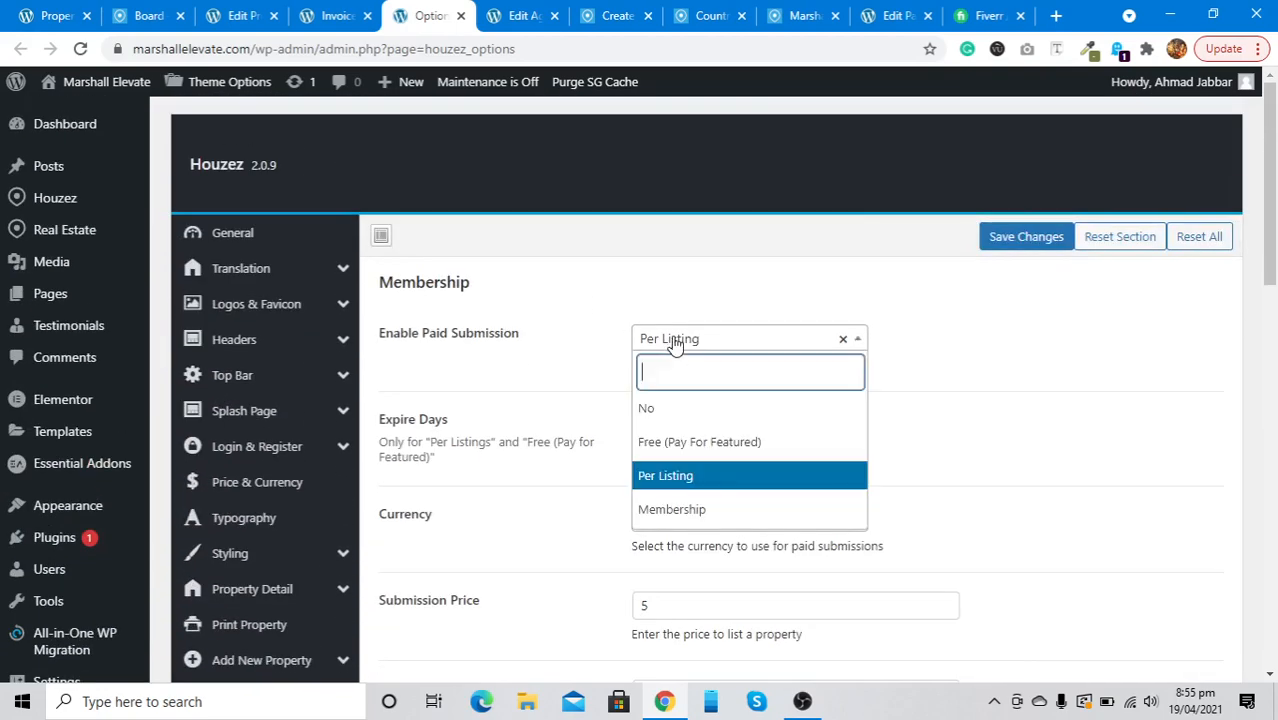
pyautogui.click(675, 418)
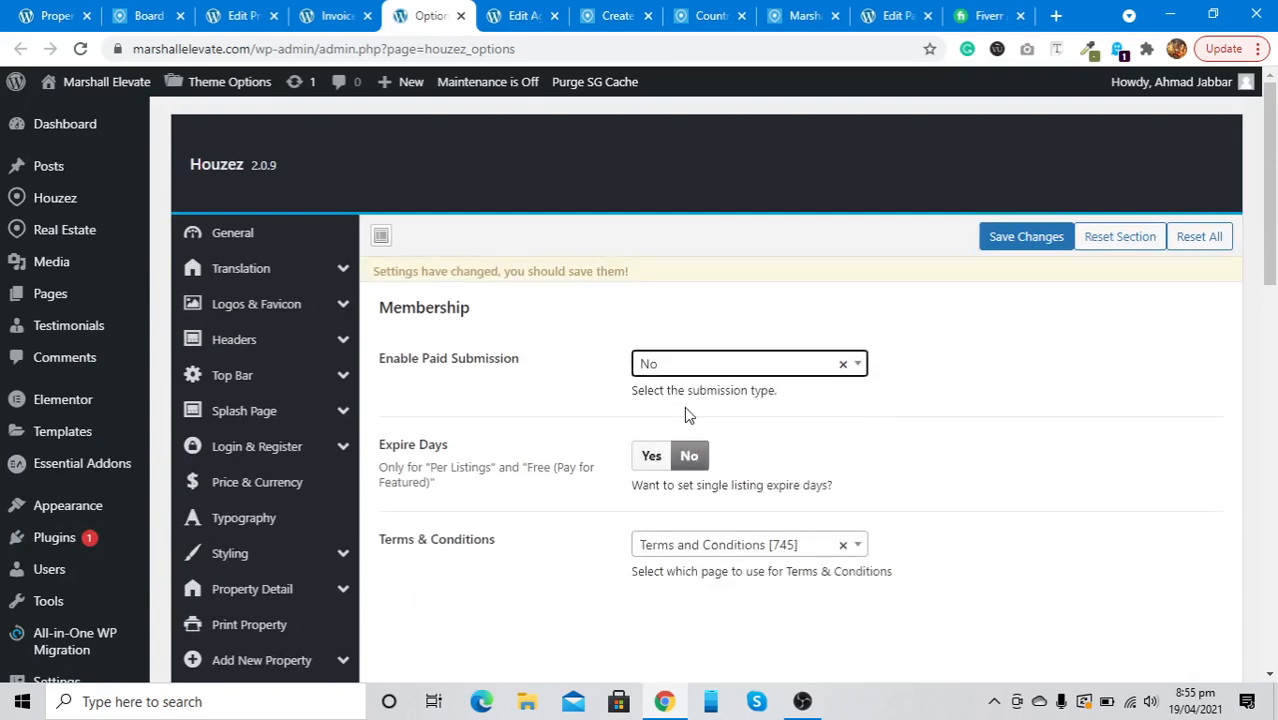
pyautogui.click(999, 236)
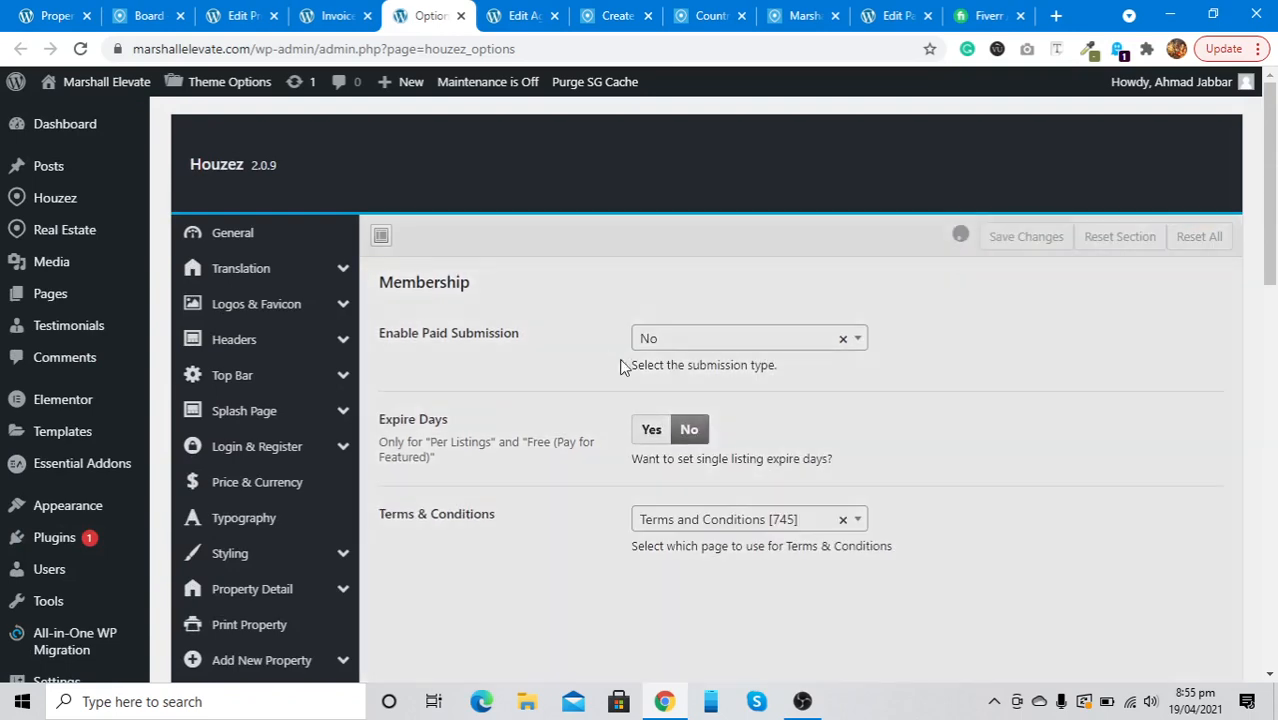
# Step: Disable PayPal in the Paypal Settings under Payment Gateways and save the changes
pyautogui.scroll(-5, 607, 353)
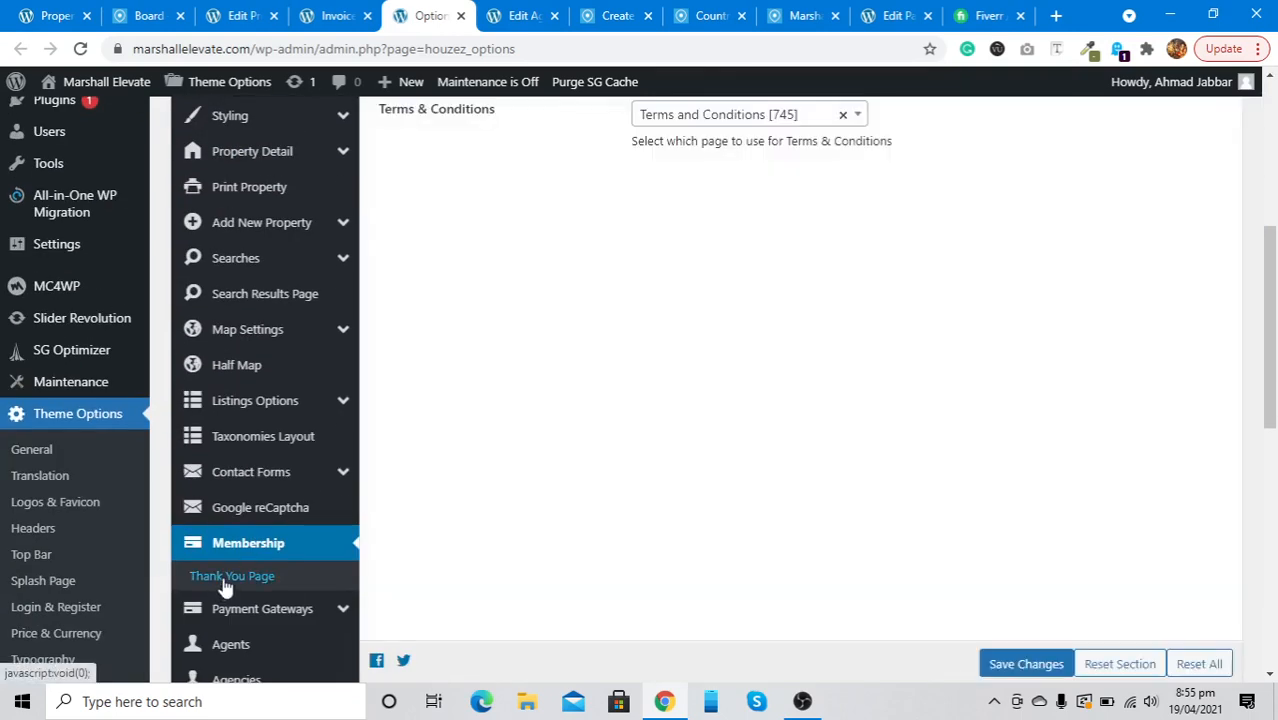
pyautogui.click(242, 610)
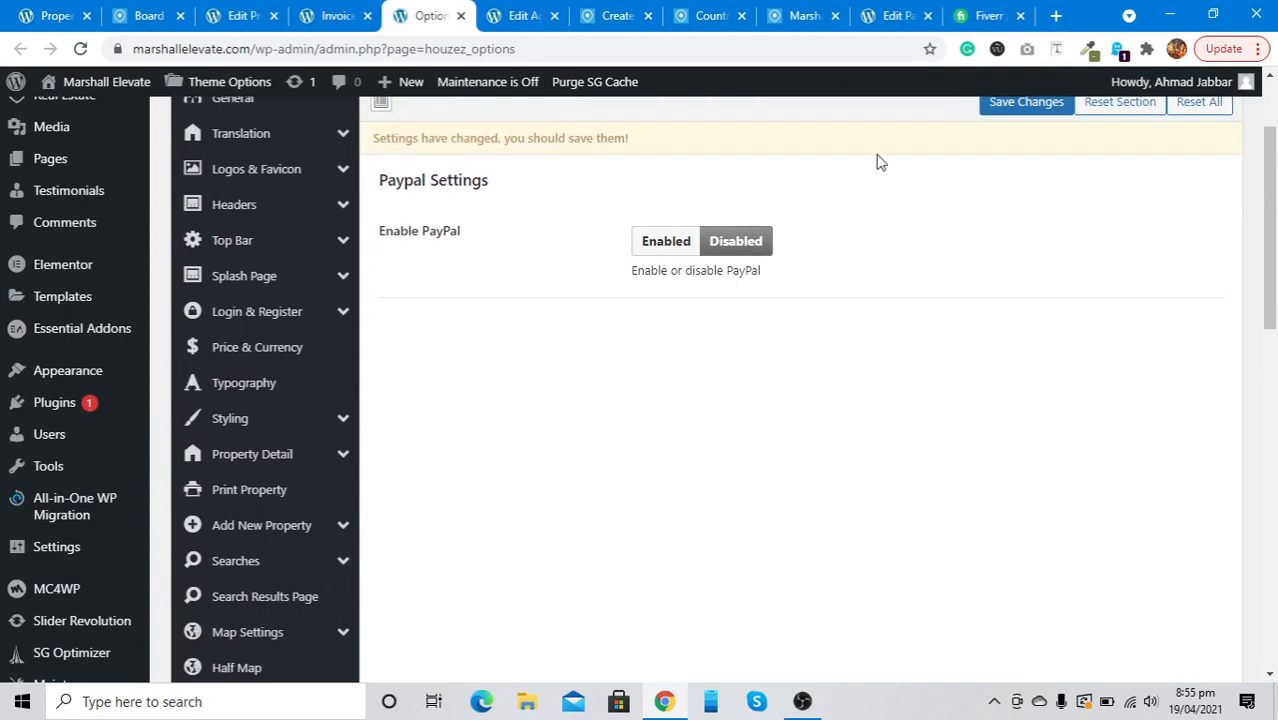
pyautogui.scroll(1, 950, 130)
pyautogui.click(996, 136)
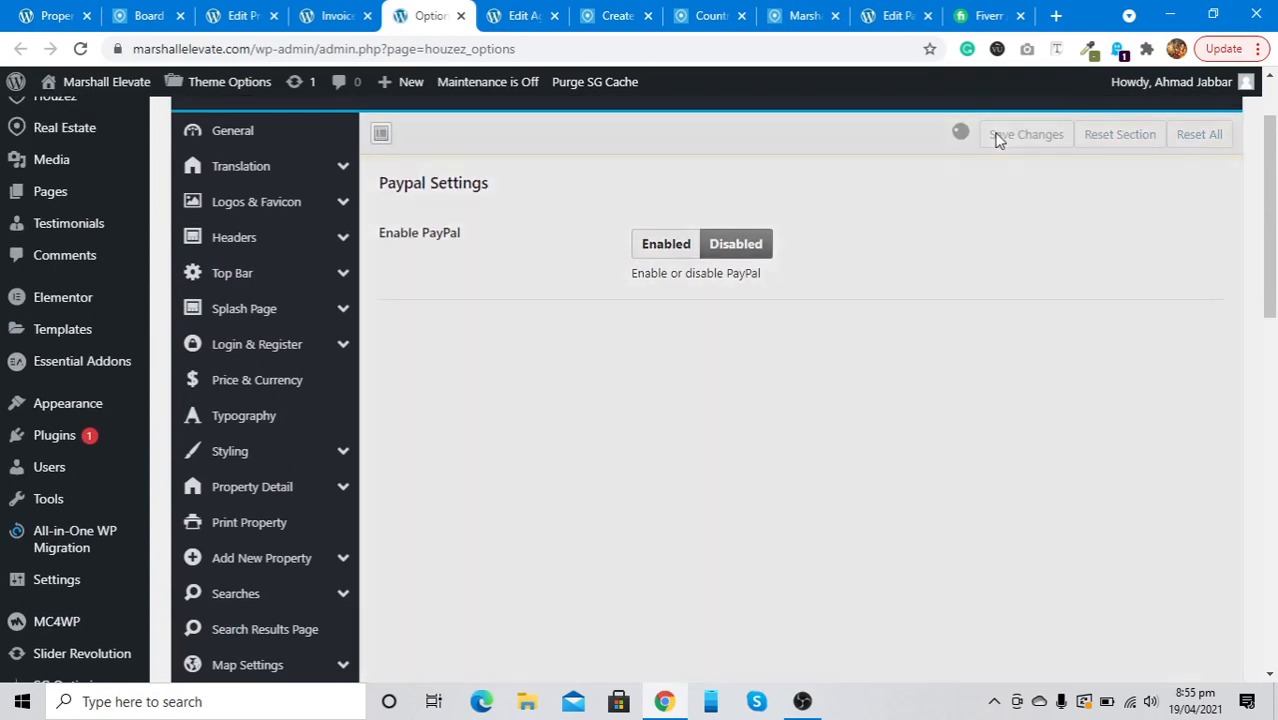
# Step: Disable Stripe in the Stripe Settings and save the changes
pyautogui.scroll(-5, 468, 362)
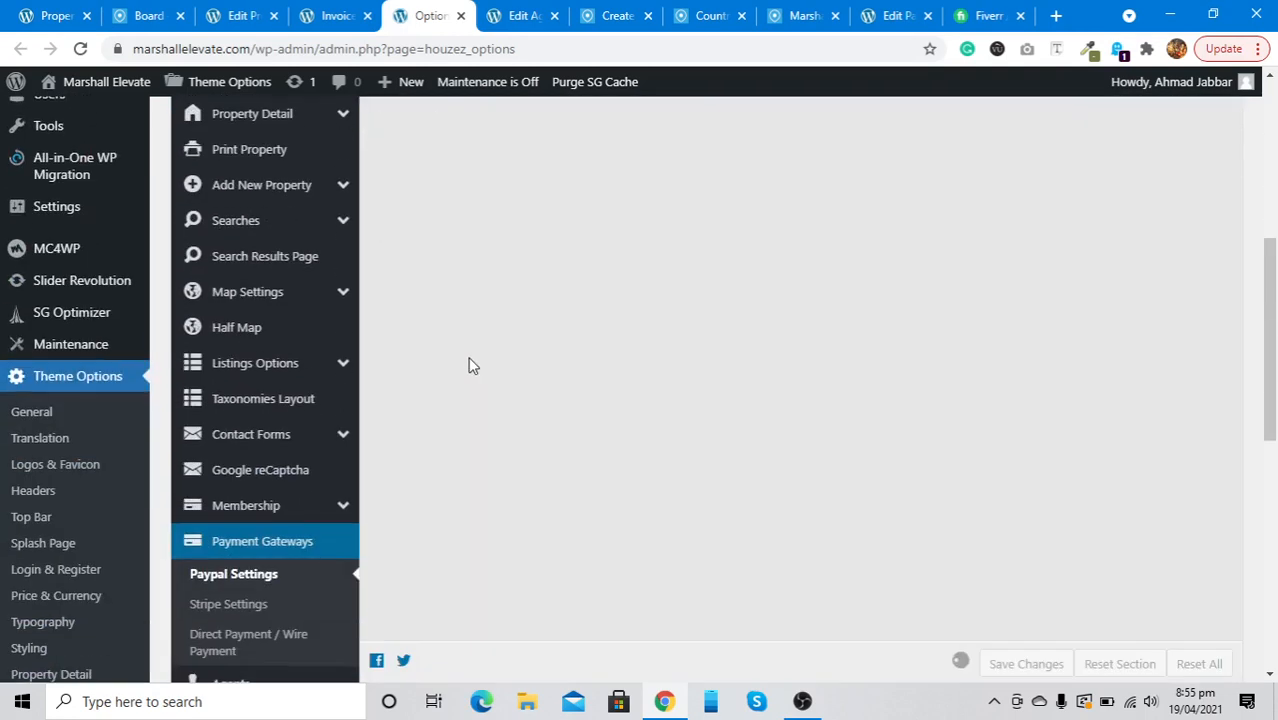
pyautogui.click(228, 604)
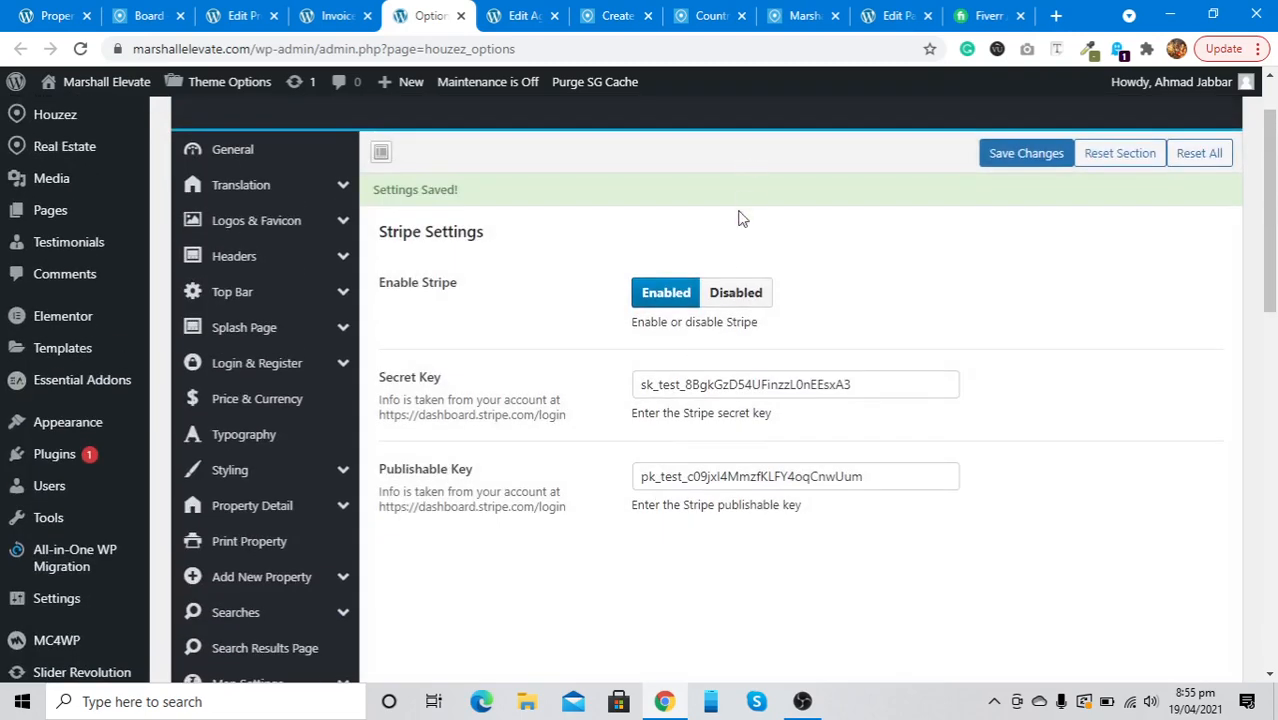
pyautogui.click(733, 298)
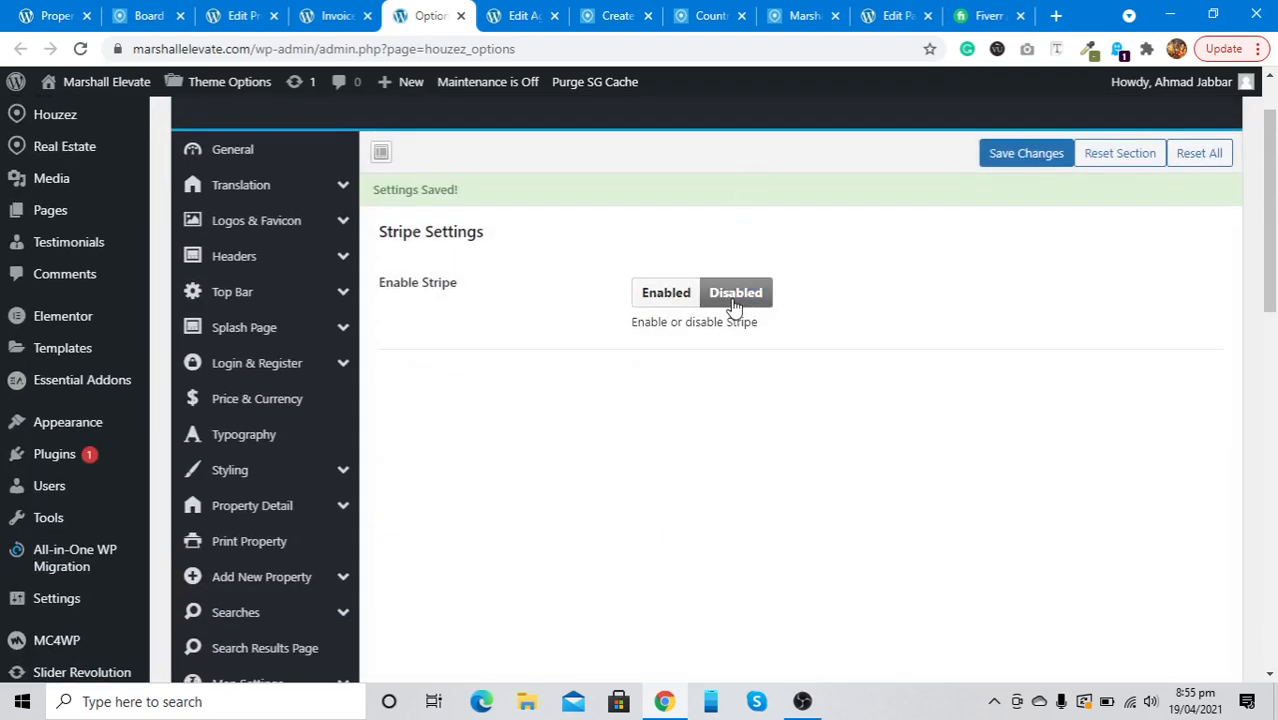
pyautogui.click(990, 158)
# Step: Disable wire transfer in the Direct Payment / Wire Payment settings and save the changes
pyautogui.scroll(-5, 536, 459)
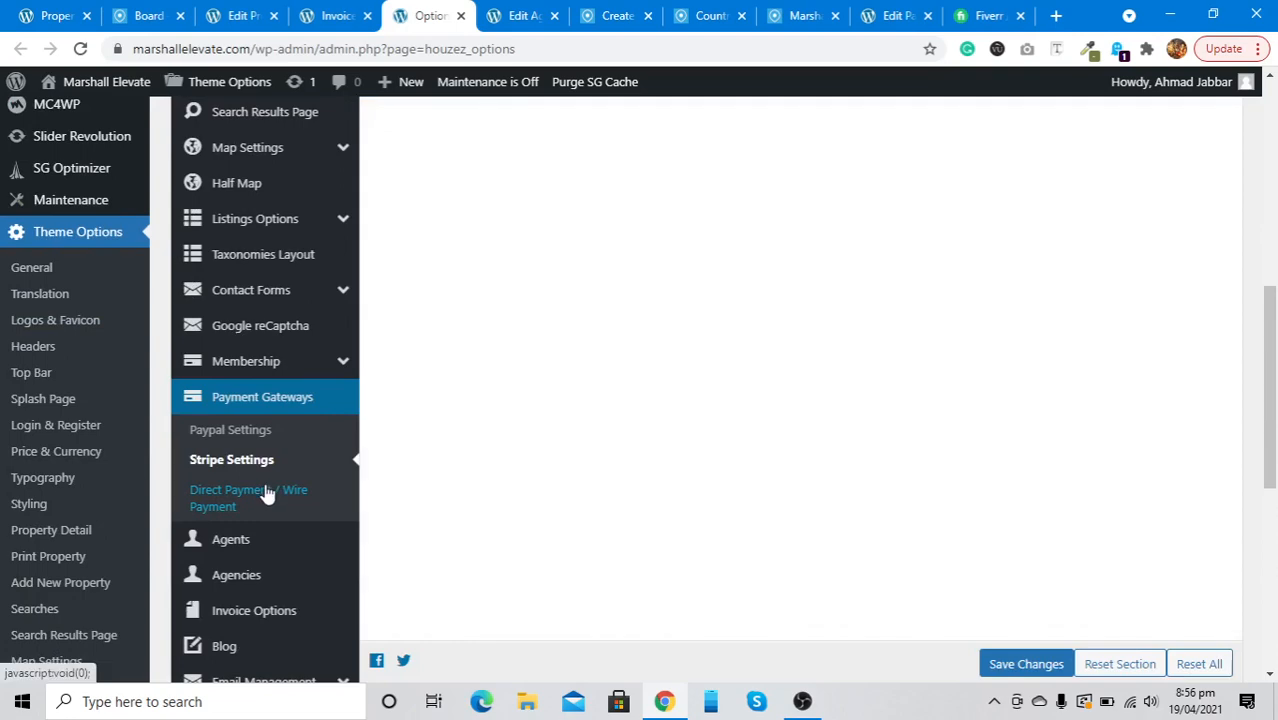
pyautogui.click(265, 491)
pyautogui.scroll(2, 545, 390)
pyautogui.scroll(4, 553, 385)
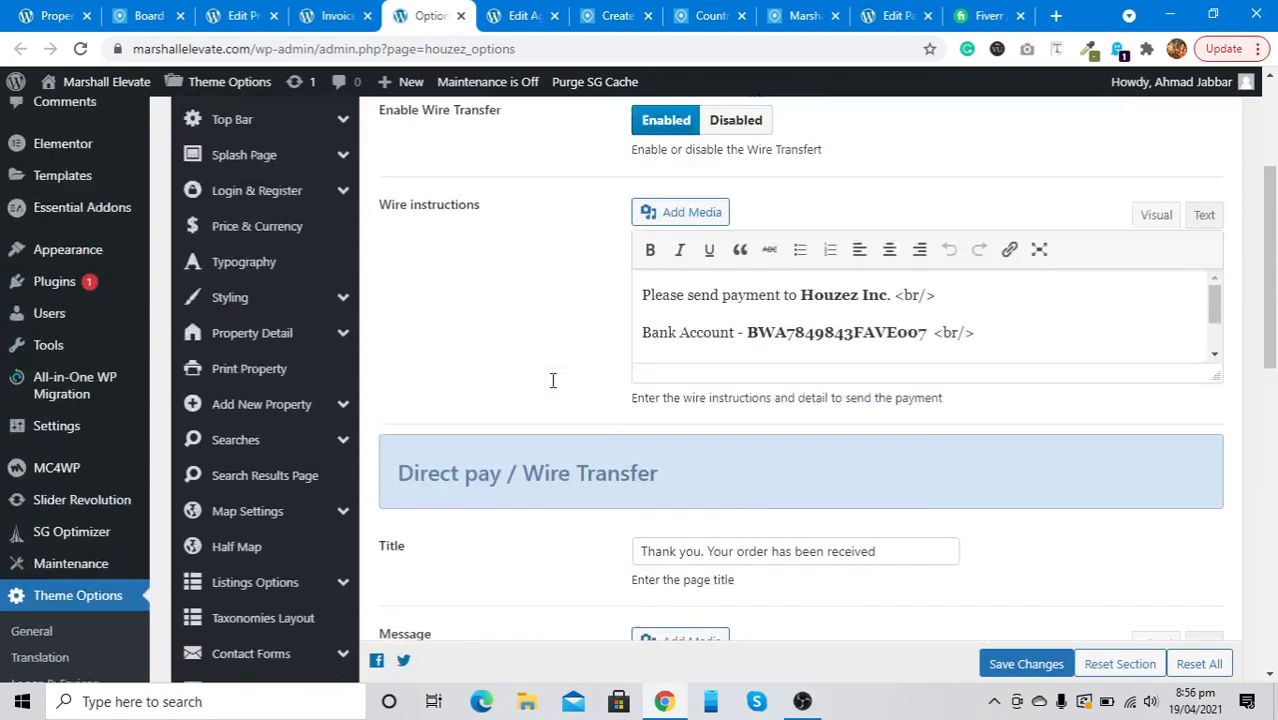
pyautogui.click(754, 258)
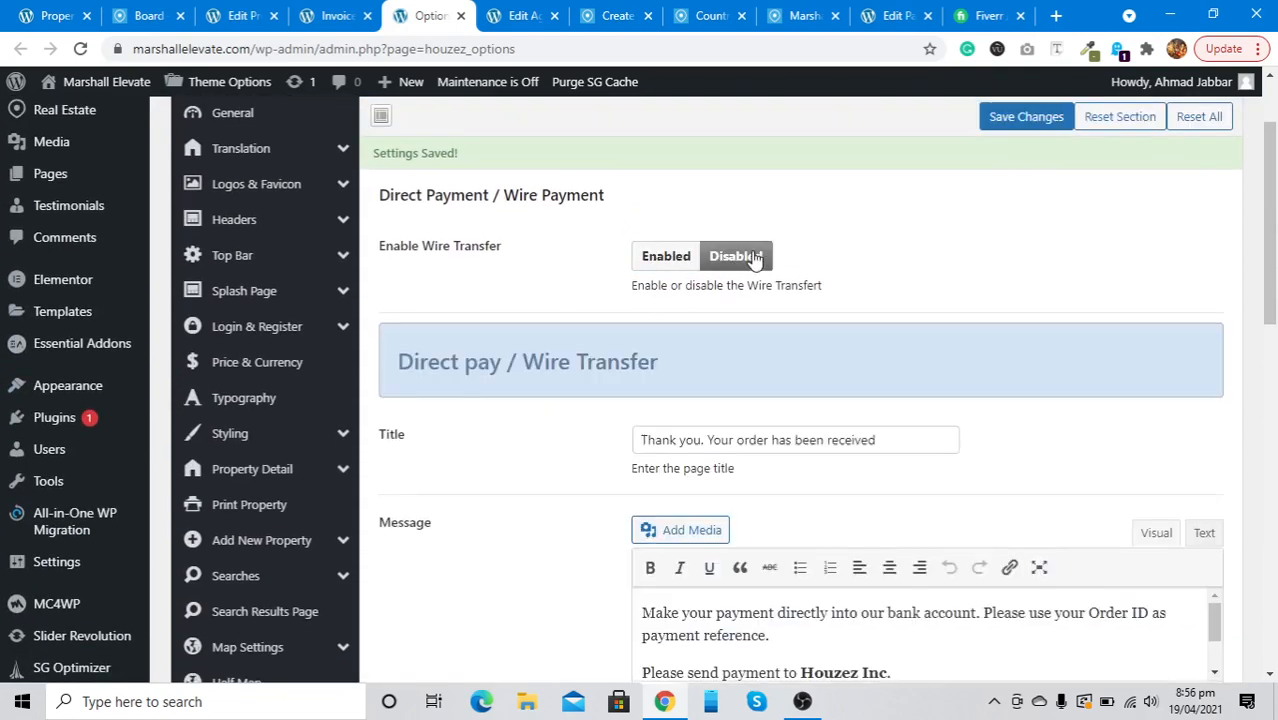
pyautogui.click(998, 119)
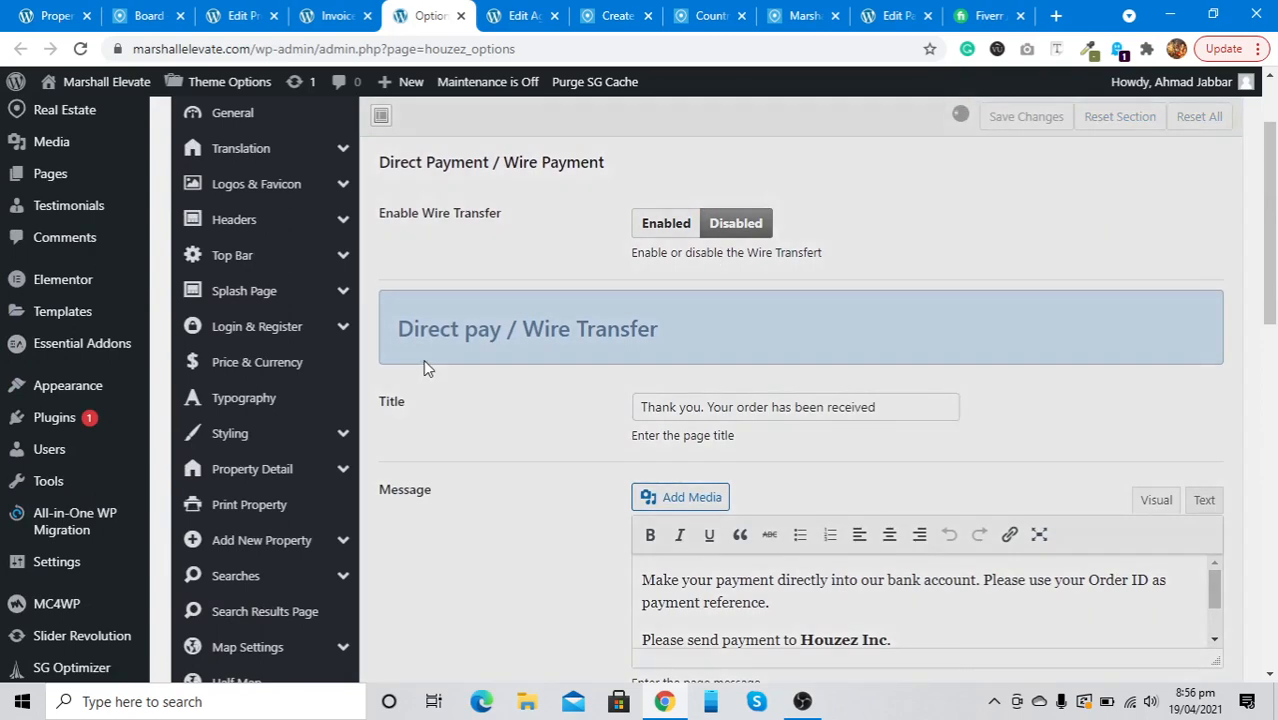
# Step: Remove the company logo in the Invoice Options
pyautogui.scroll(-7, 423, 359)
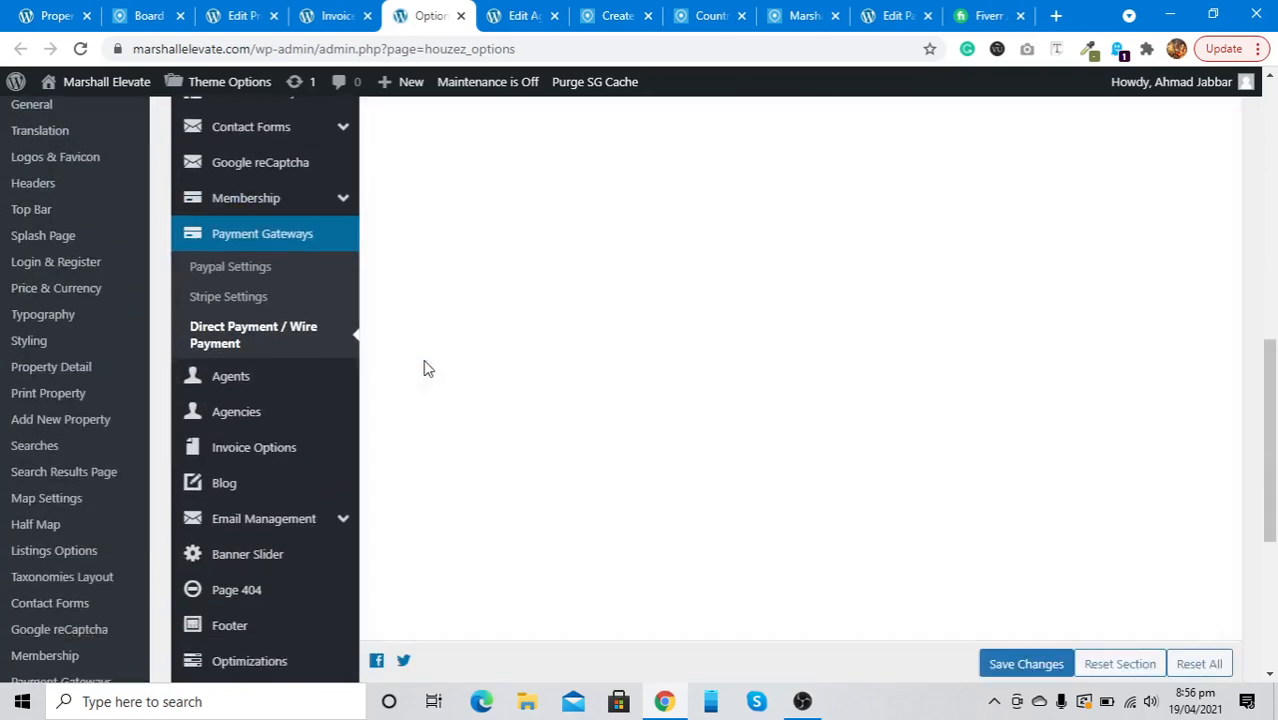
pyautogui.click(245, 378)
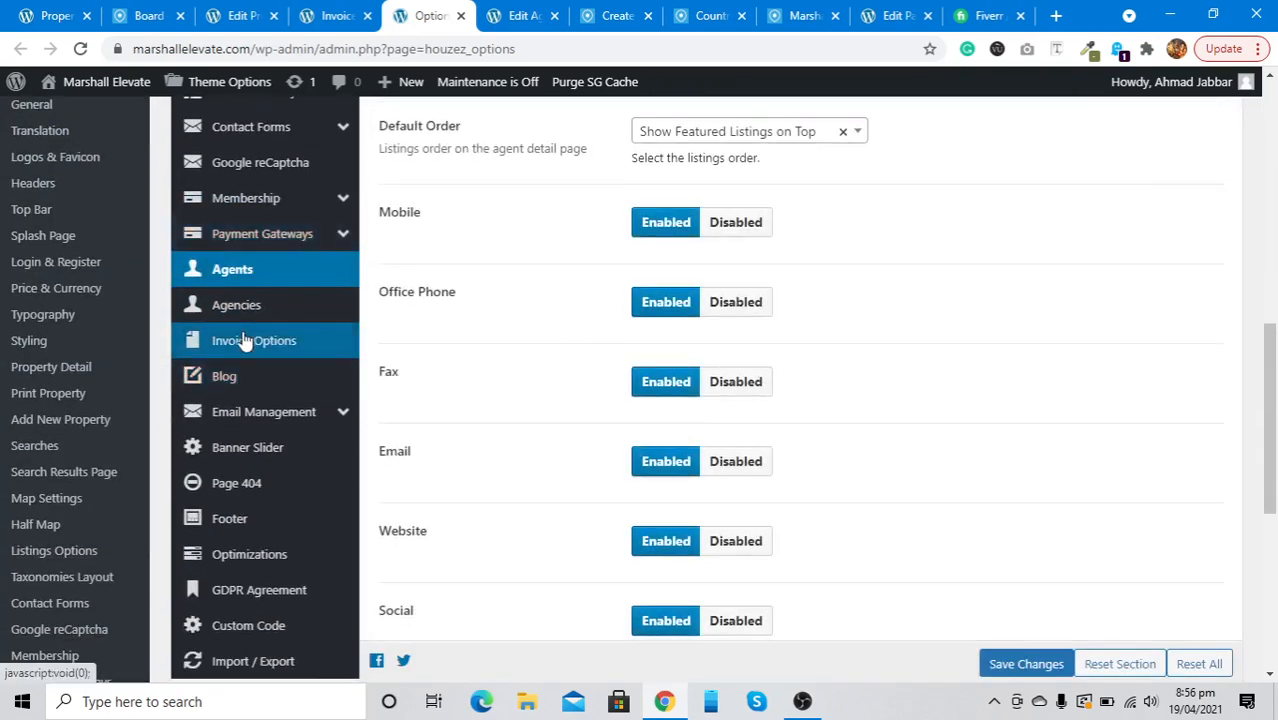
pyautogui.click(245, 341)
pyautogui.scroll(10, 485, 275)
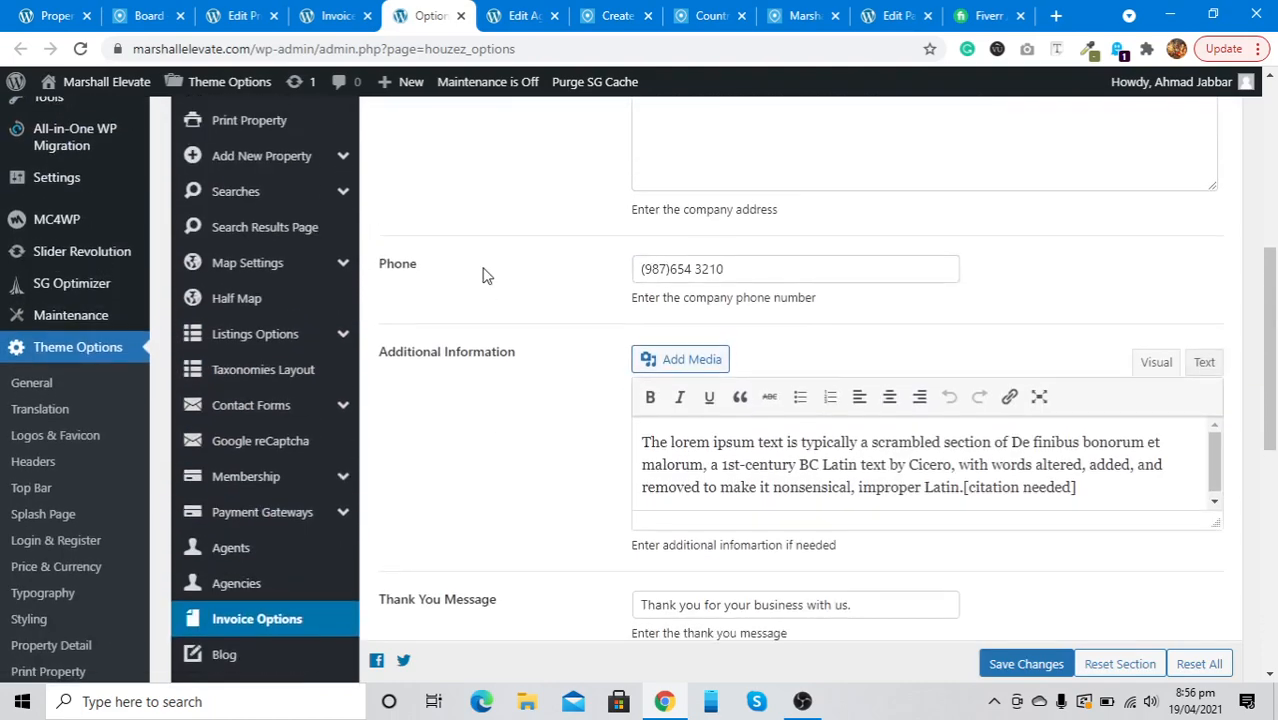
pyautogui.scroll(1, 485, 275)
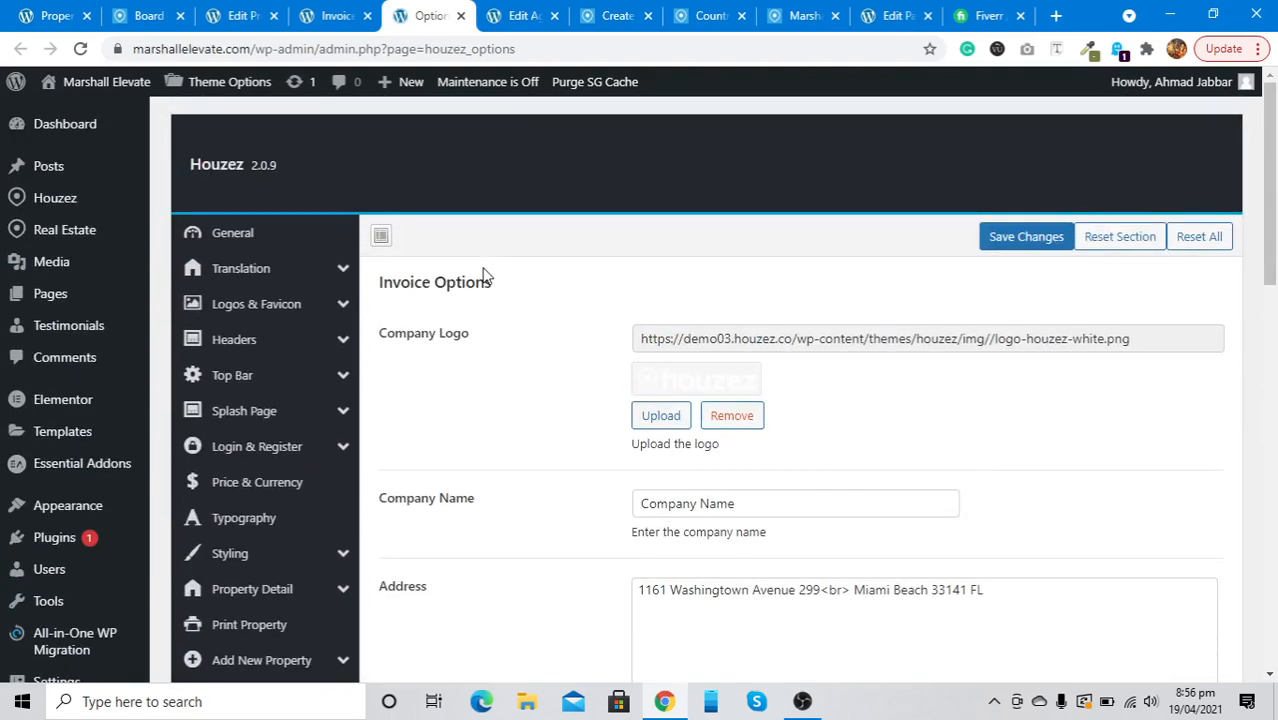
pyautogui.click(729, 416)
# Step: View the remaining invoice fields and the Blog settings, from the featured image and post date options to Related Posts
pyautogui.scroll(-4, 416, 413)
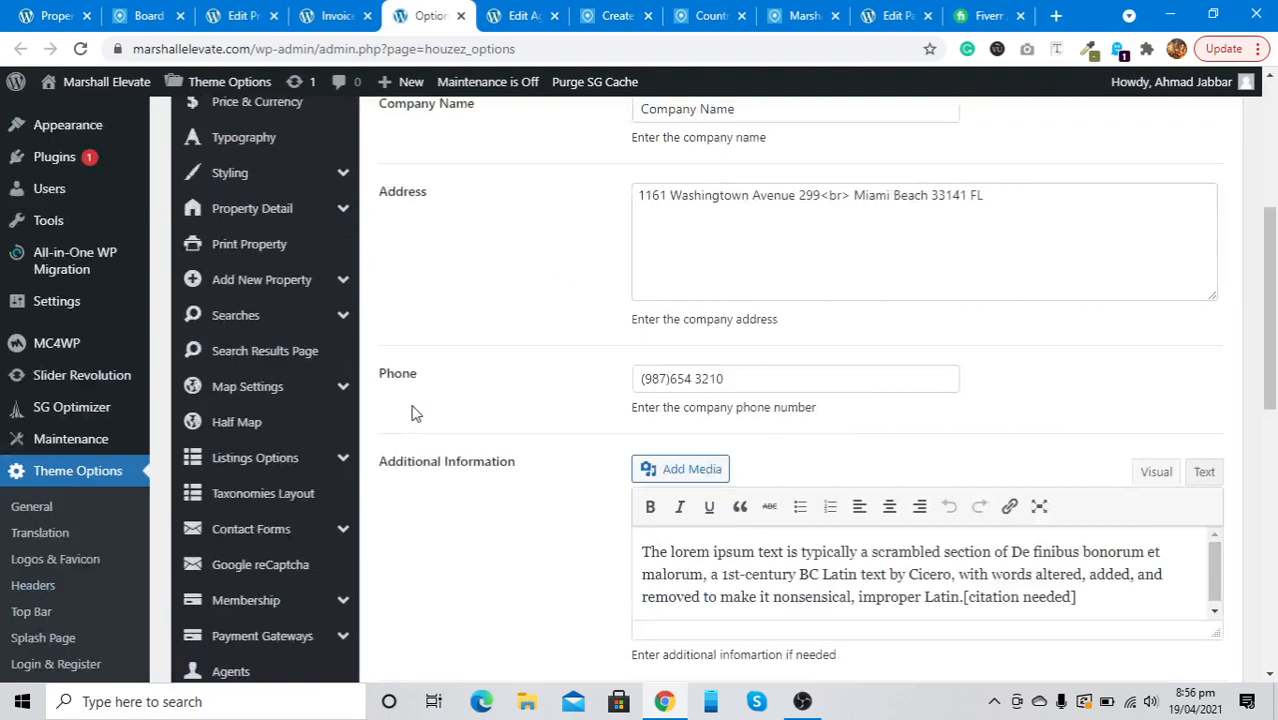
pyautogui.scroll(-5, 416, 413)
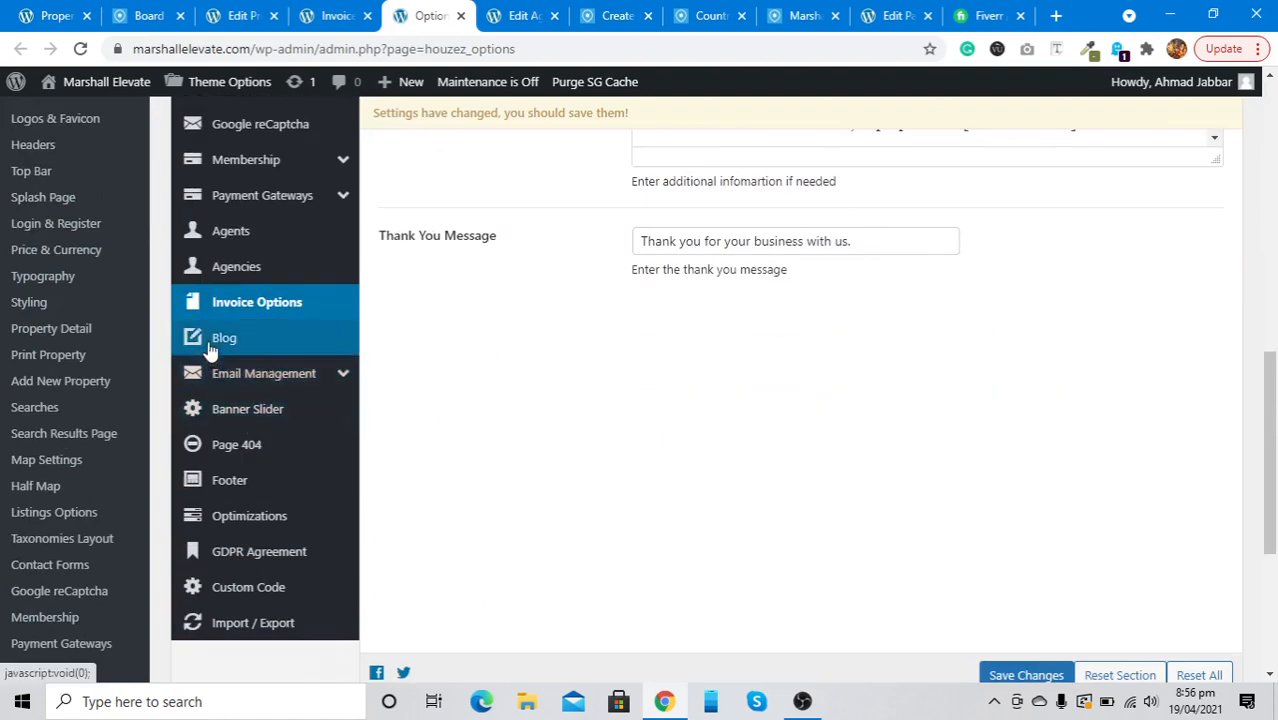
pyautogui.click(210, 343)
pyautogui.scroll(5, 457, 346)
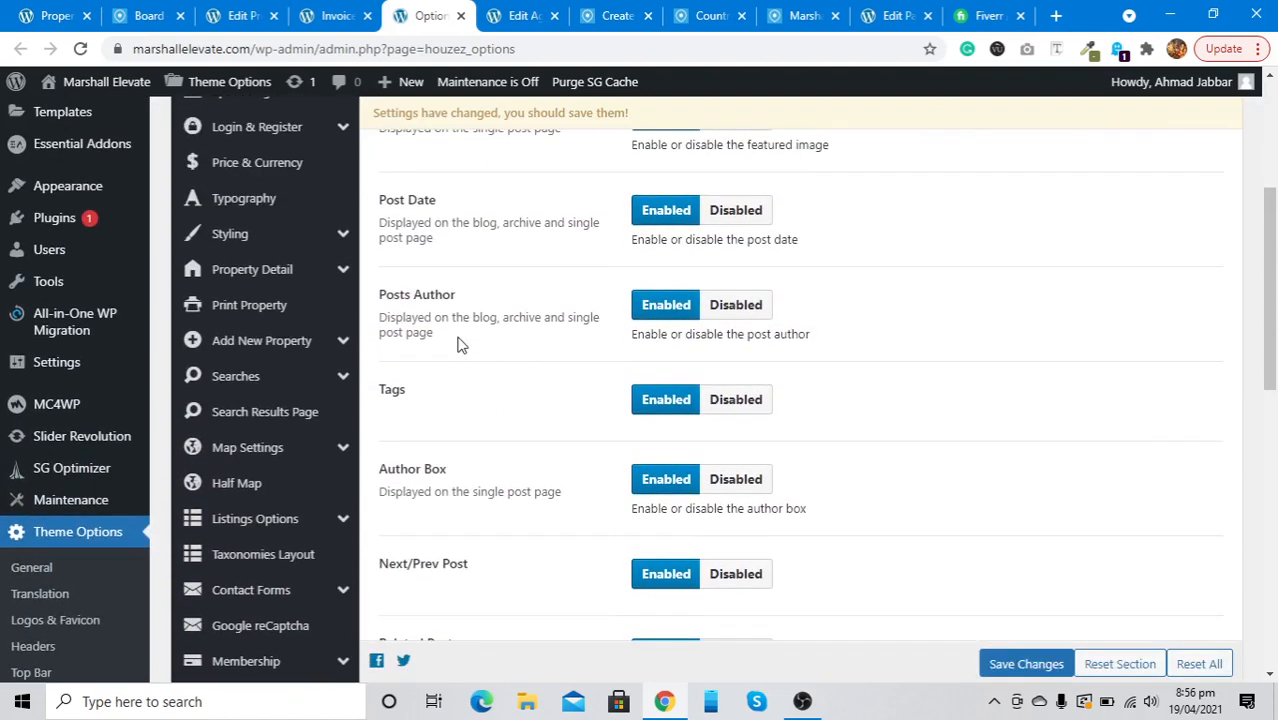
pyautogui.scroll(3, 458, 343)
pyautogui.scroll(-6, 458, 343)
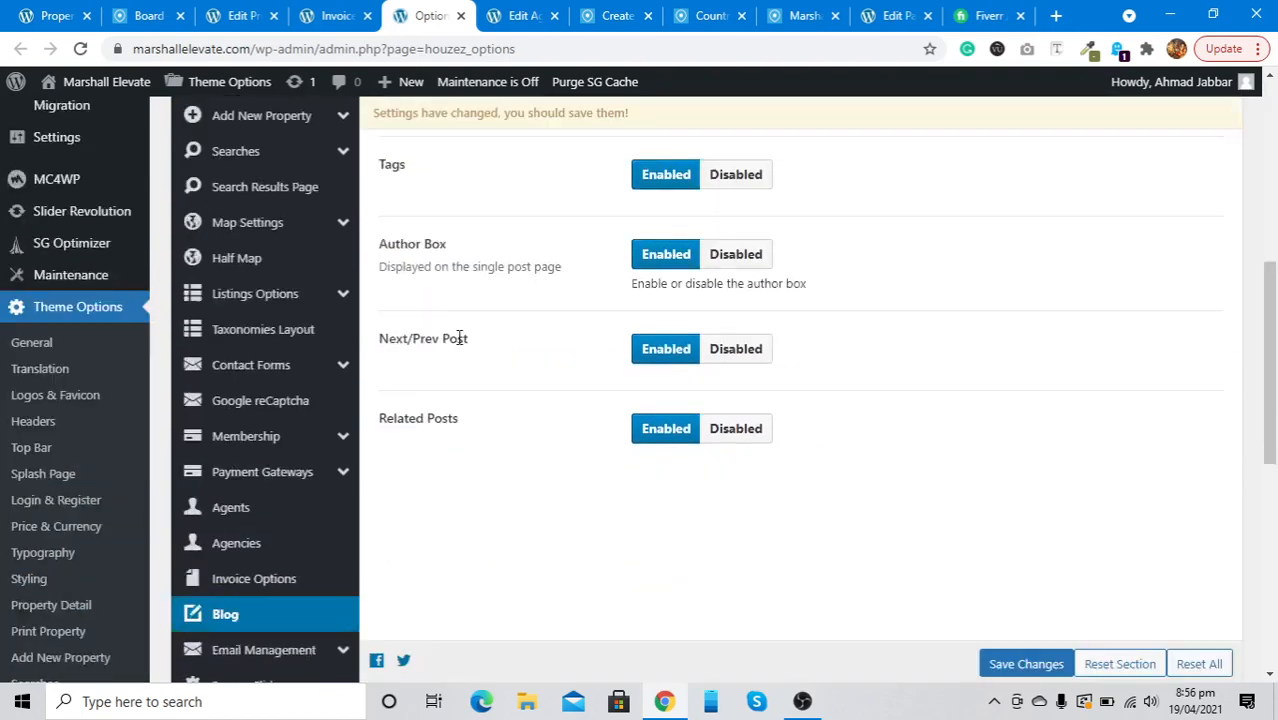
pyautogui.scroll(-6, 459, 340)
pyautogui.scroll(4, 458, 341)
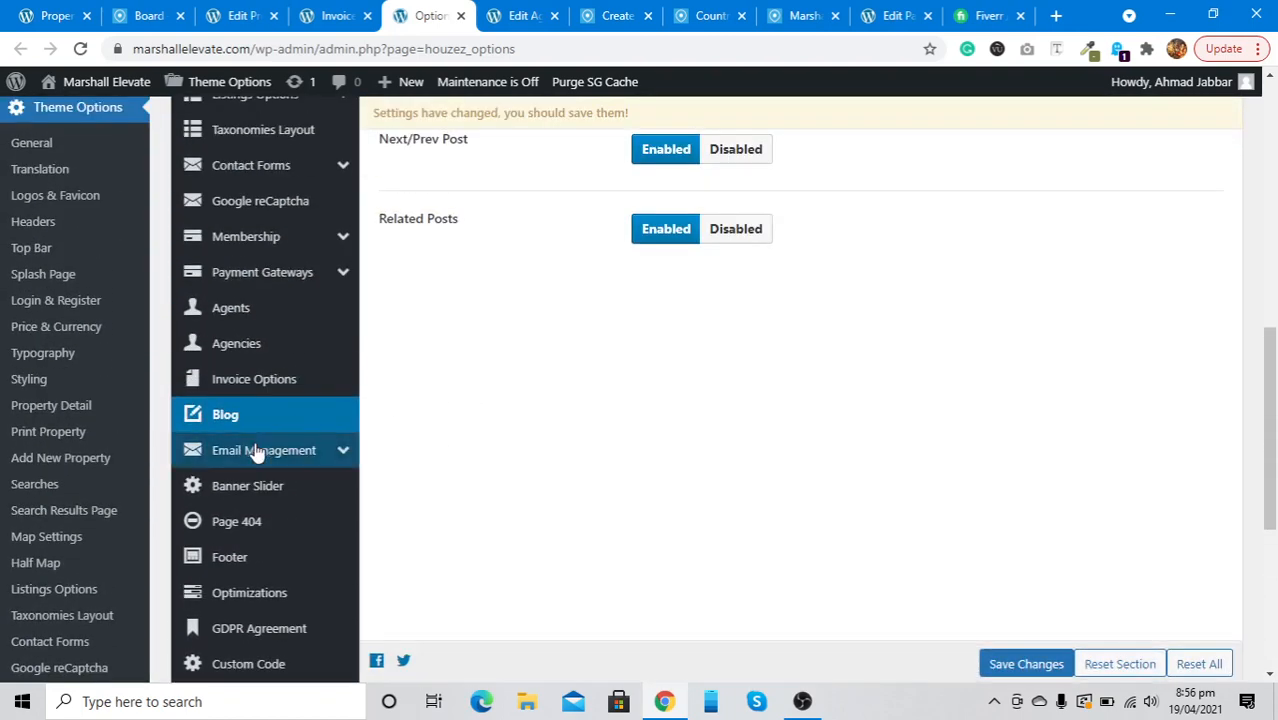
# Step: View the Email Management settings, including the HTML Emails option and the purchase and approved listing email templates
pyautogui.click(256, 451)
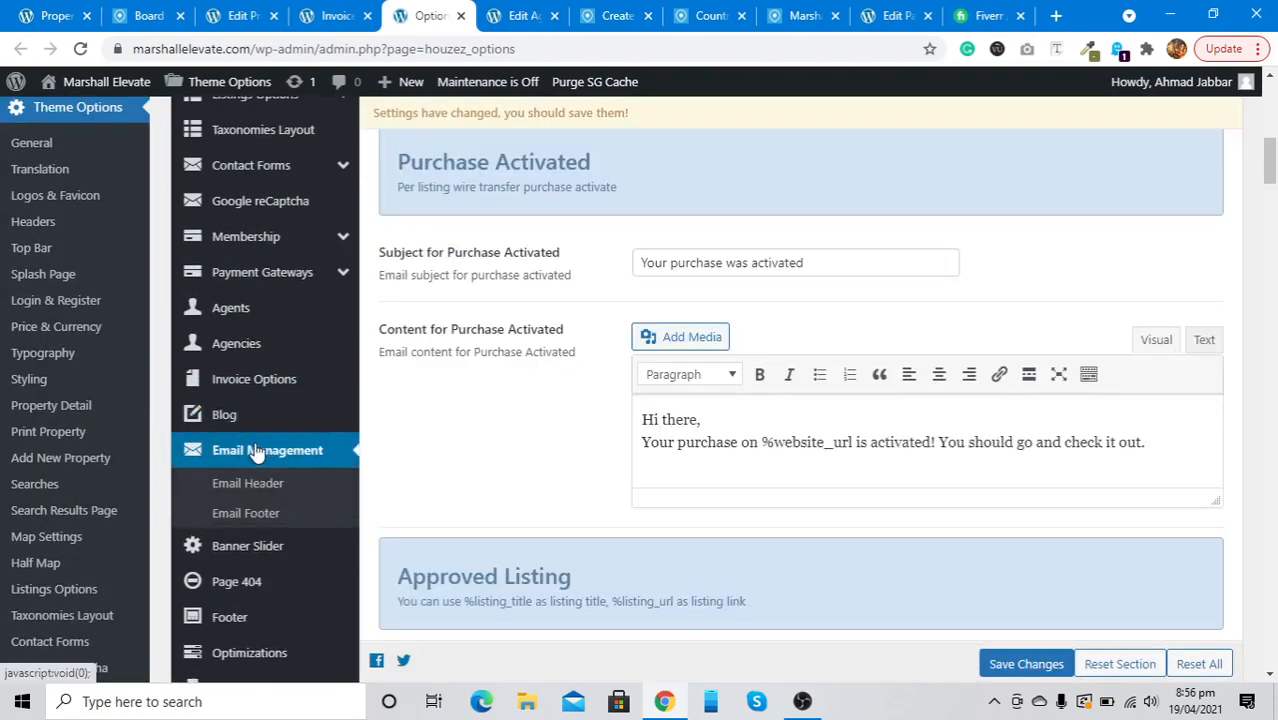
pyautogui.scroll(2, 476, 368)
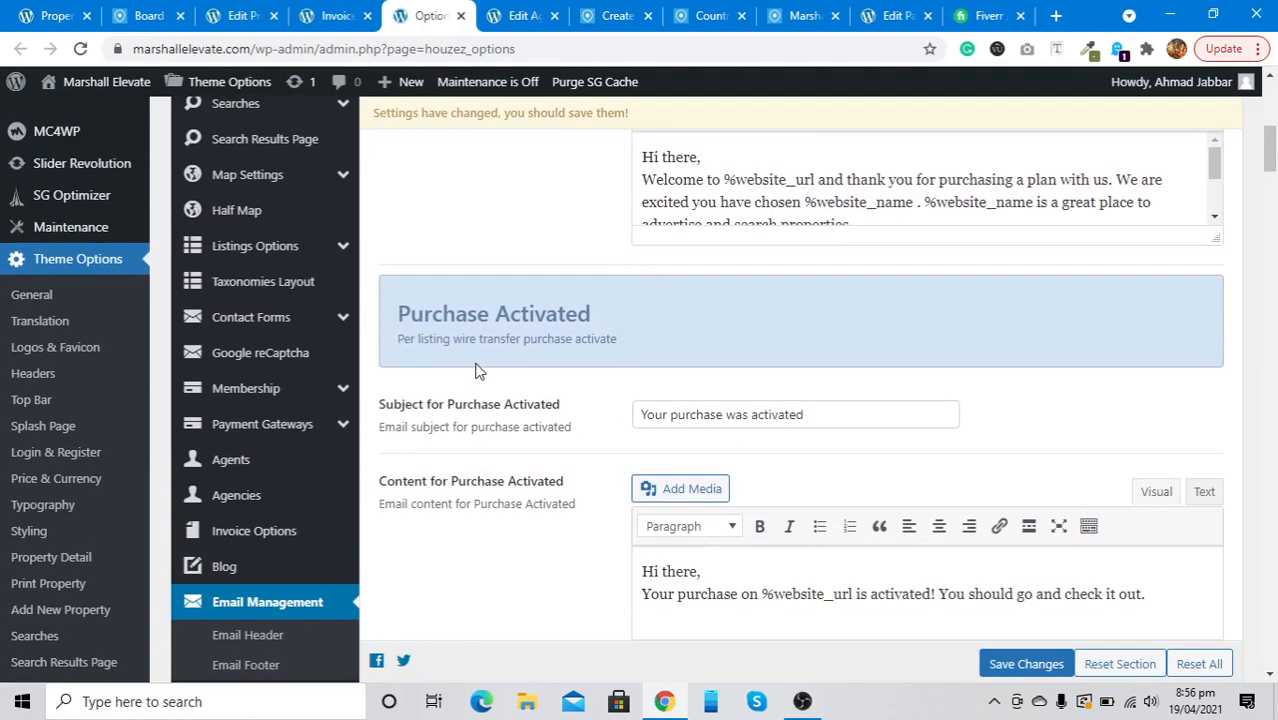
pyautogui.scroll(5, 476, 372)
pyautogui.scroll(-6, 471, 400)
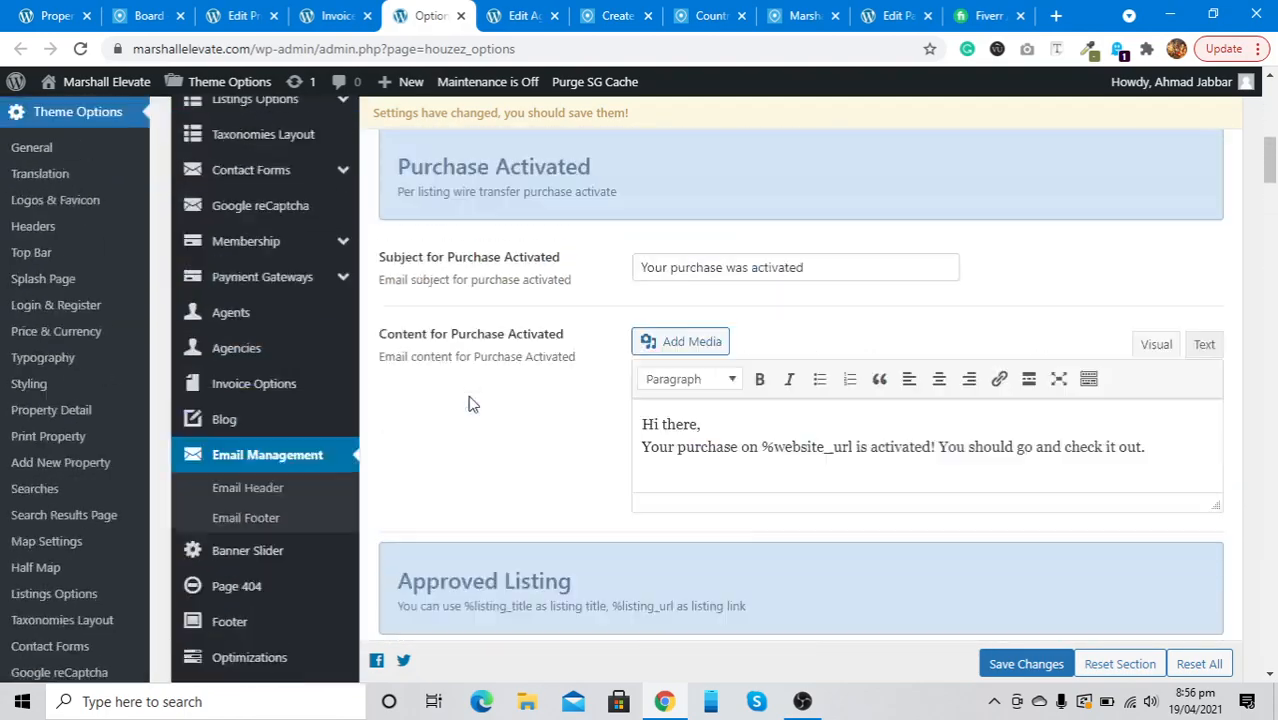
pyautogui.scroll(10, 471, 400)
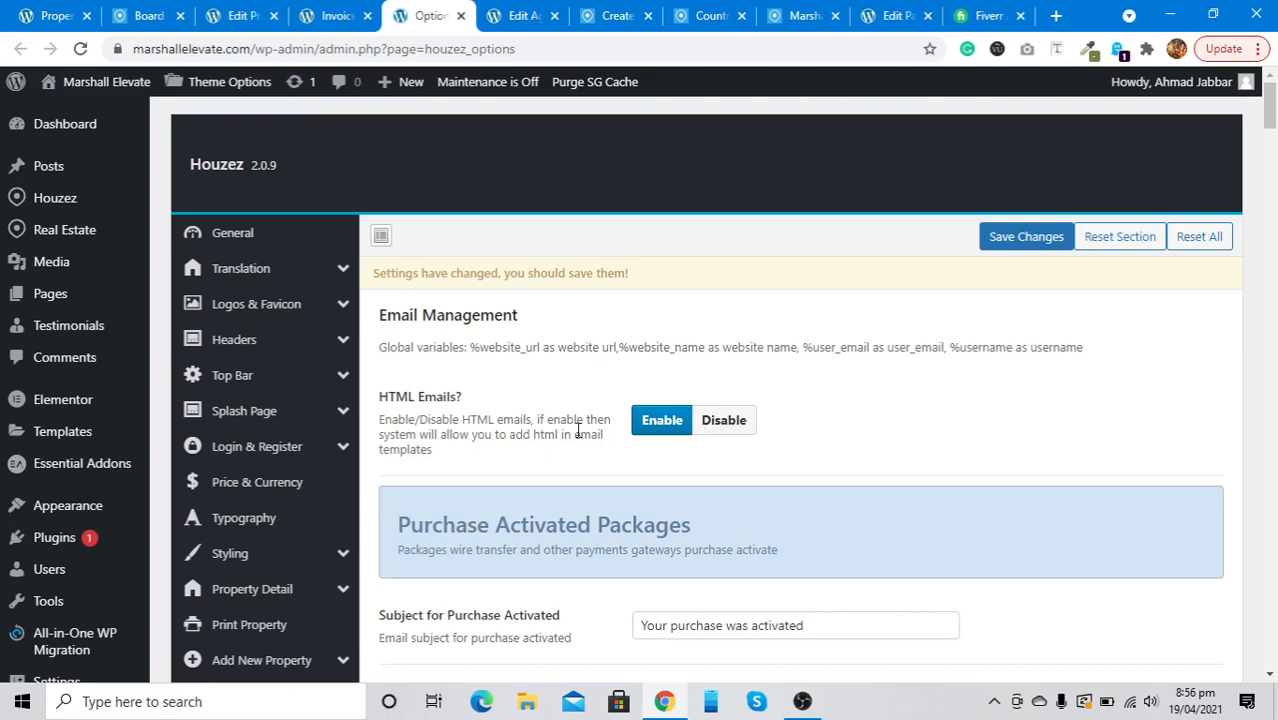
pyautogui.scroll(-10, 577, 432)
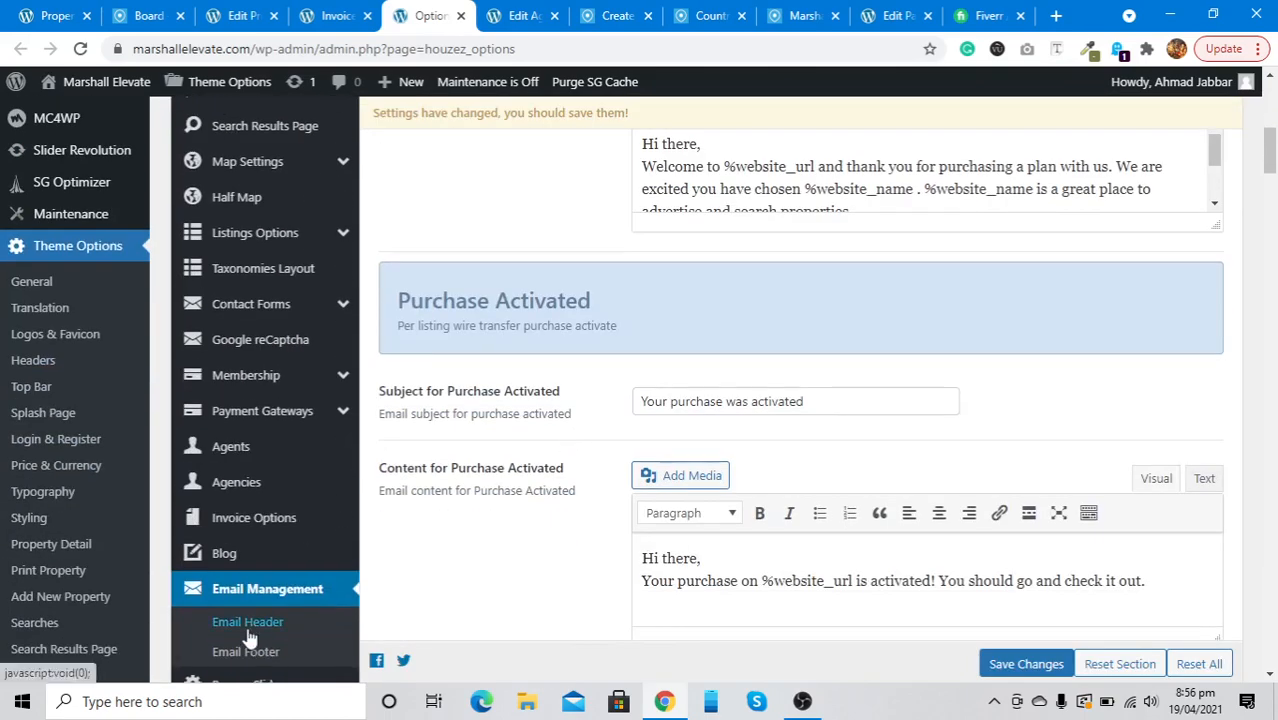
pyautogui.scroll(-3, 250, 635)
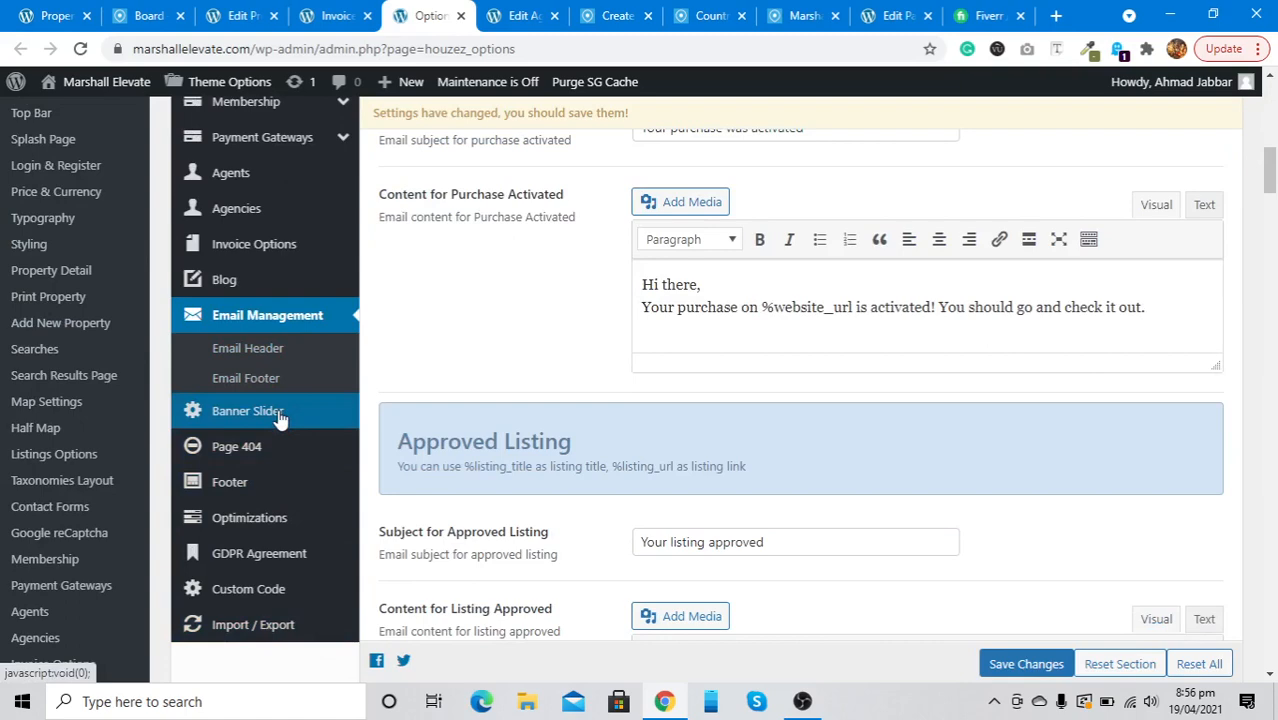
# Step: Look over the list of theme option sections from Splash Page down to Import / Export
pyautogui.scroll(2, 266, 322)
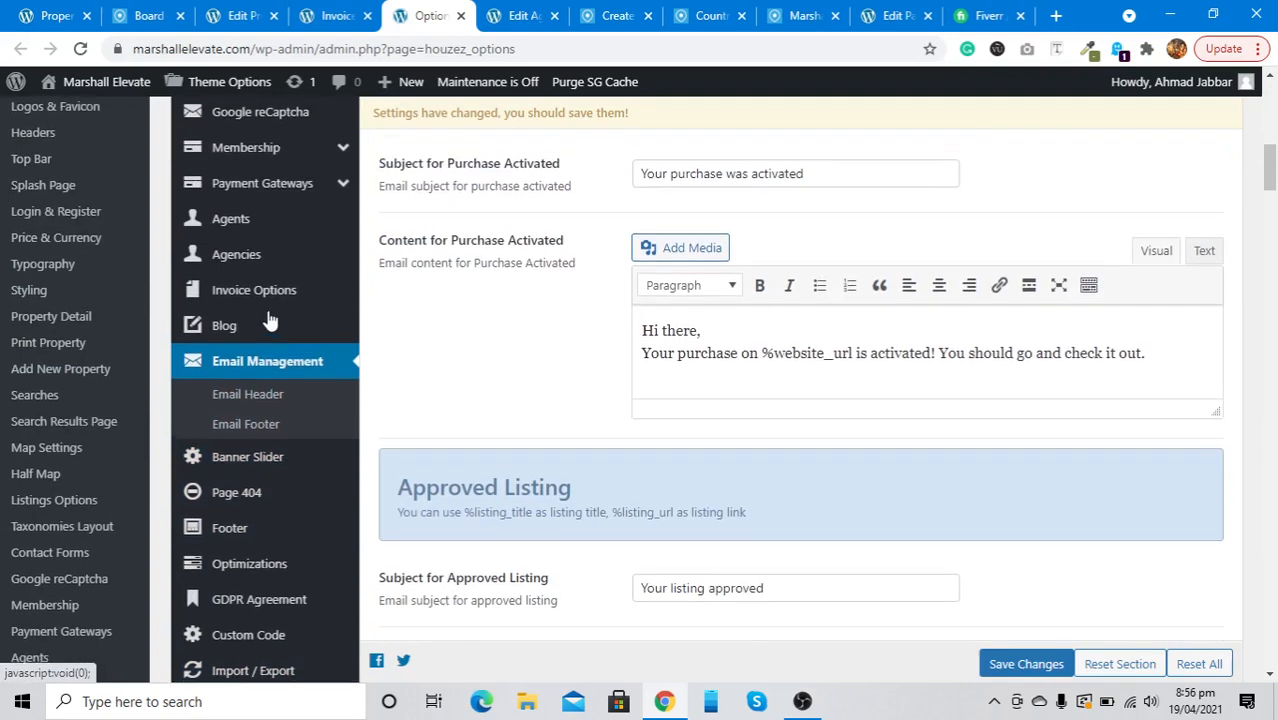
pyautogui.scroll(2, 270, 320)
pyautogui.scroll(-3, 262, 360)
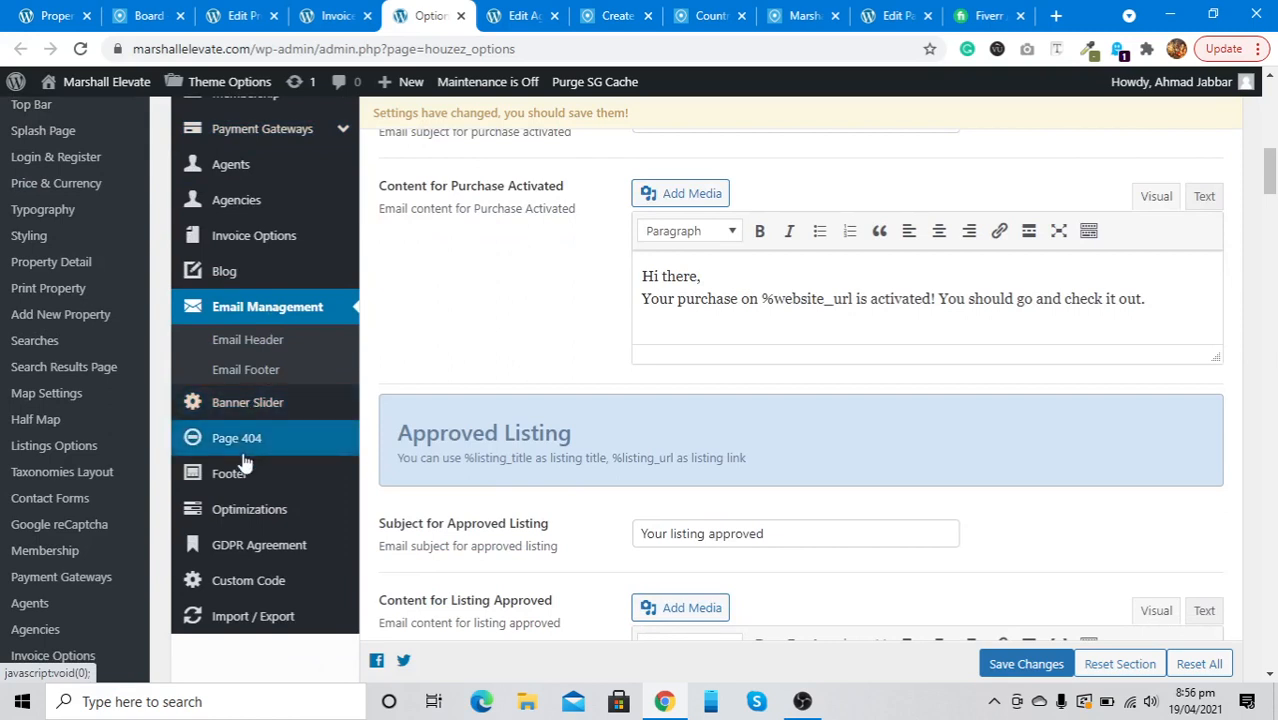
pyautogui.scroll(2, 250, 278)
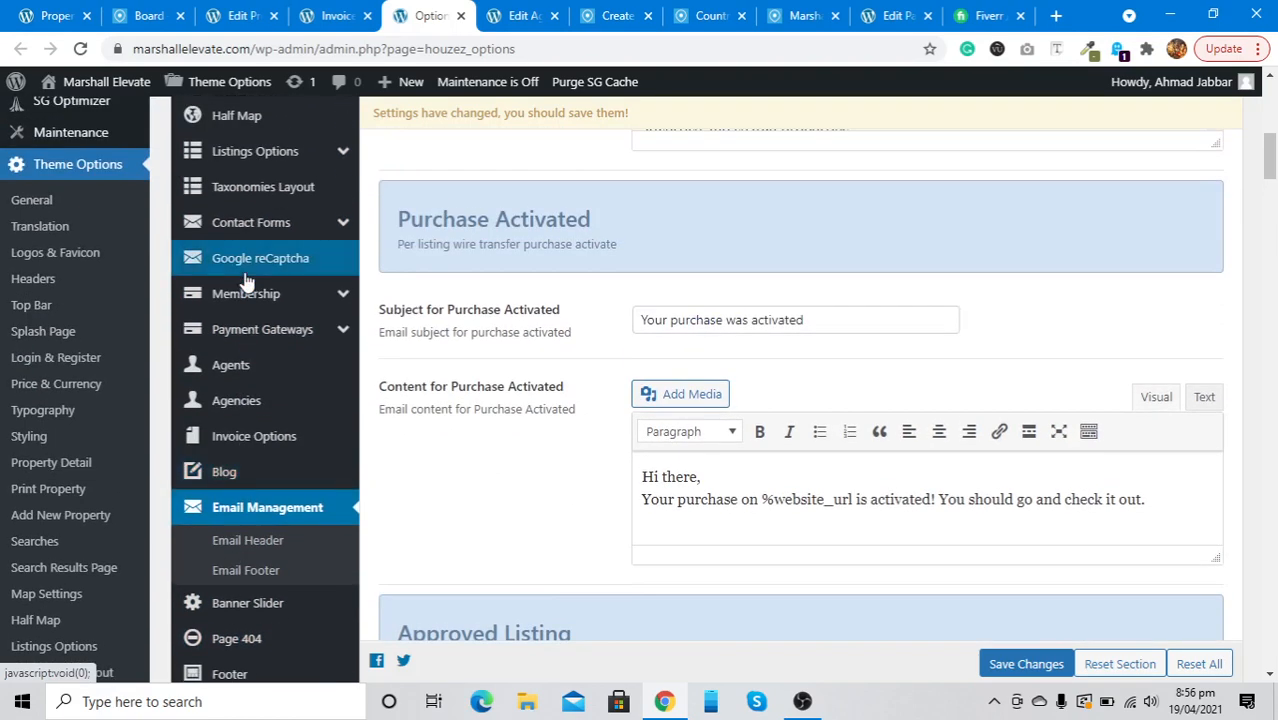
pyautogui.scroll(4, 247, 280)
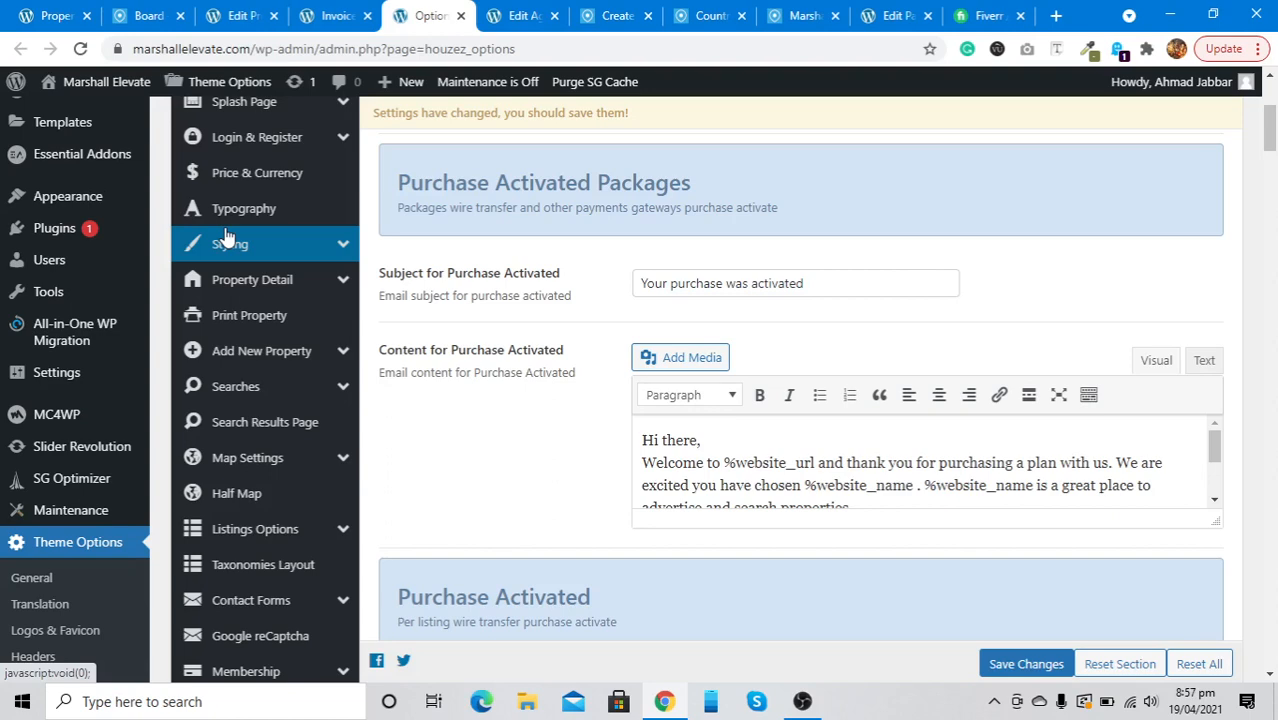
pyautogui.scroll(-2, 227, 236)
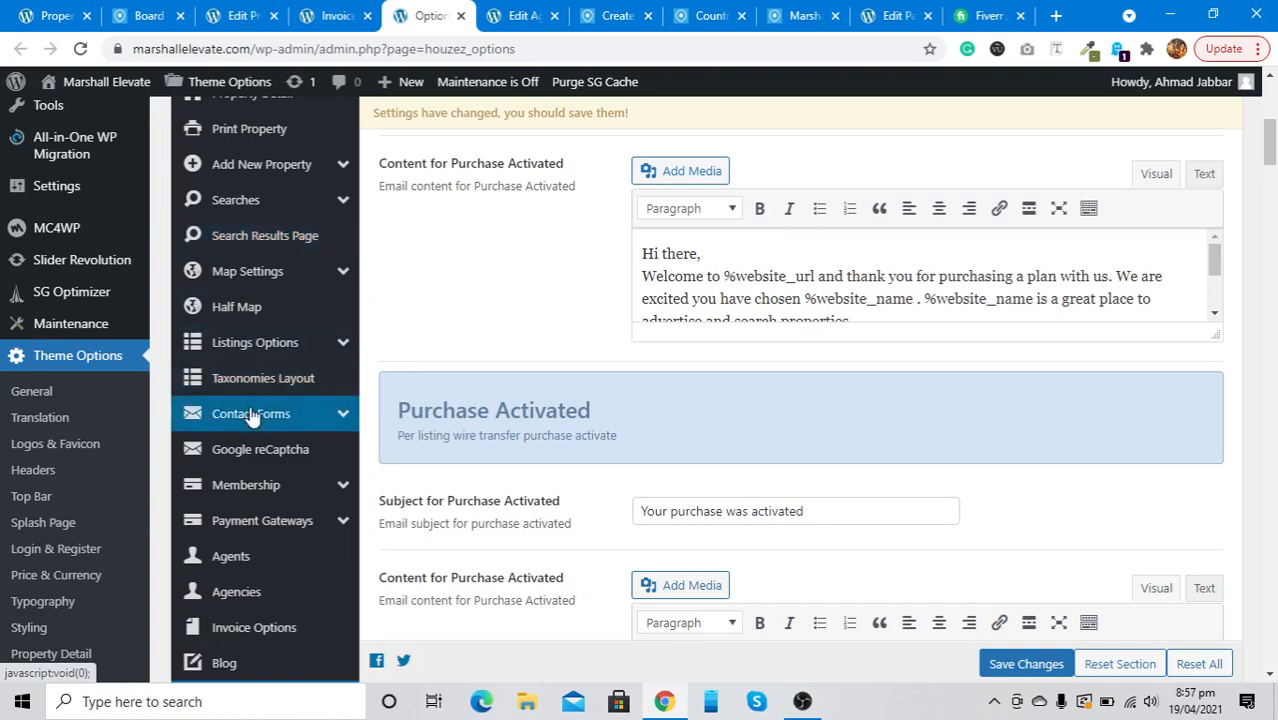
pyautogui.scroll(-2, 248, 414)
pyautogui.scroll(-3, 252, 416)
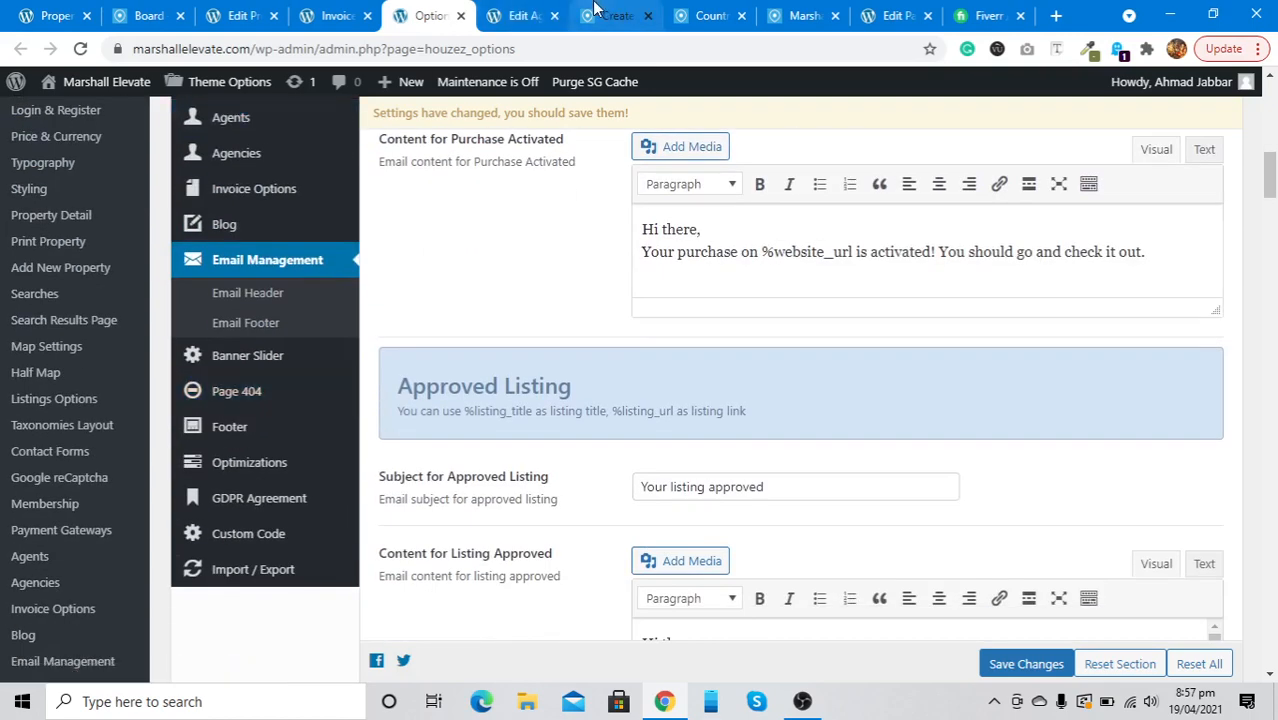
# Step: Search Google for "houzez theme documentation" in the page editor's browser tab and open the Houzez Theme Documentation site
pyautogui.click(880, 15)
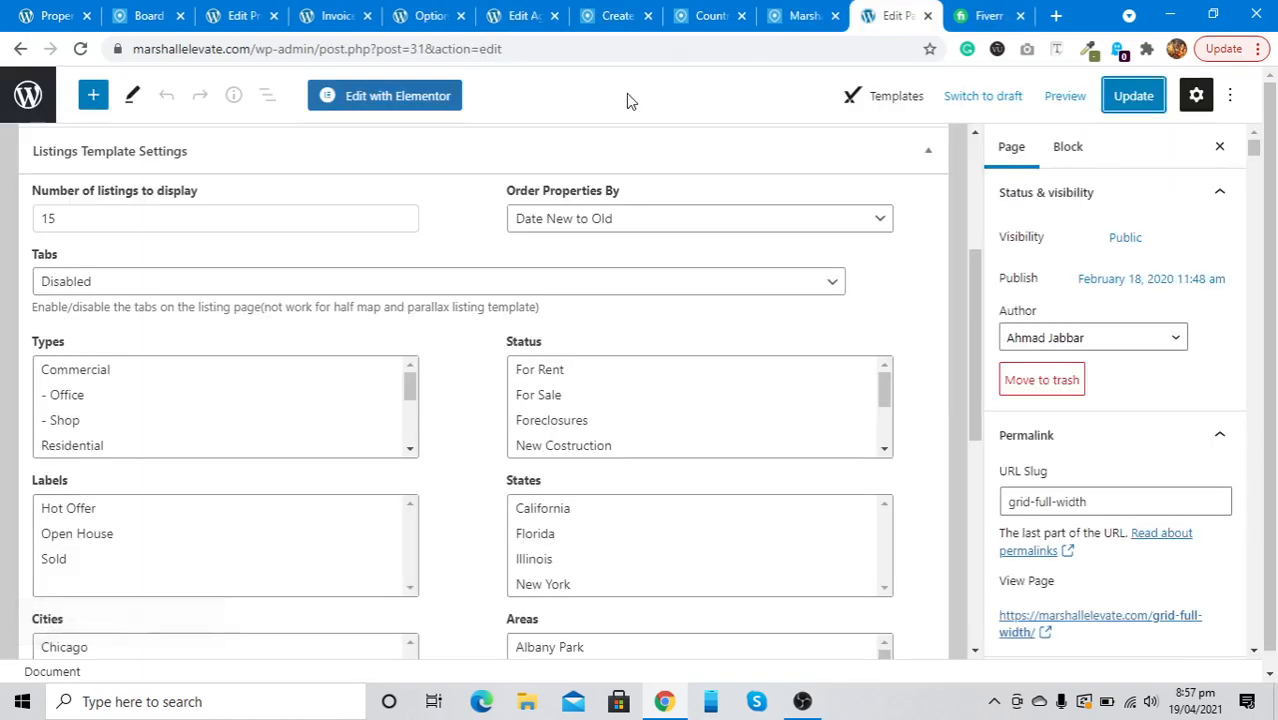
pyautogui.click(621, 48)
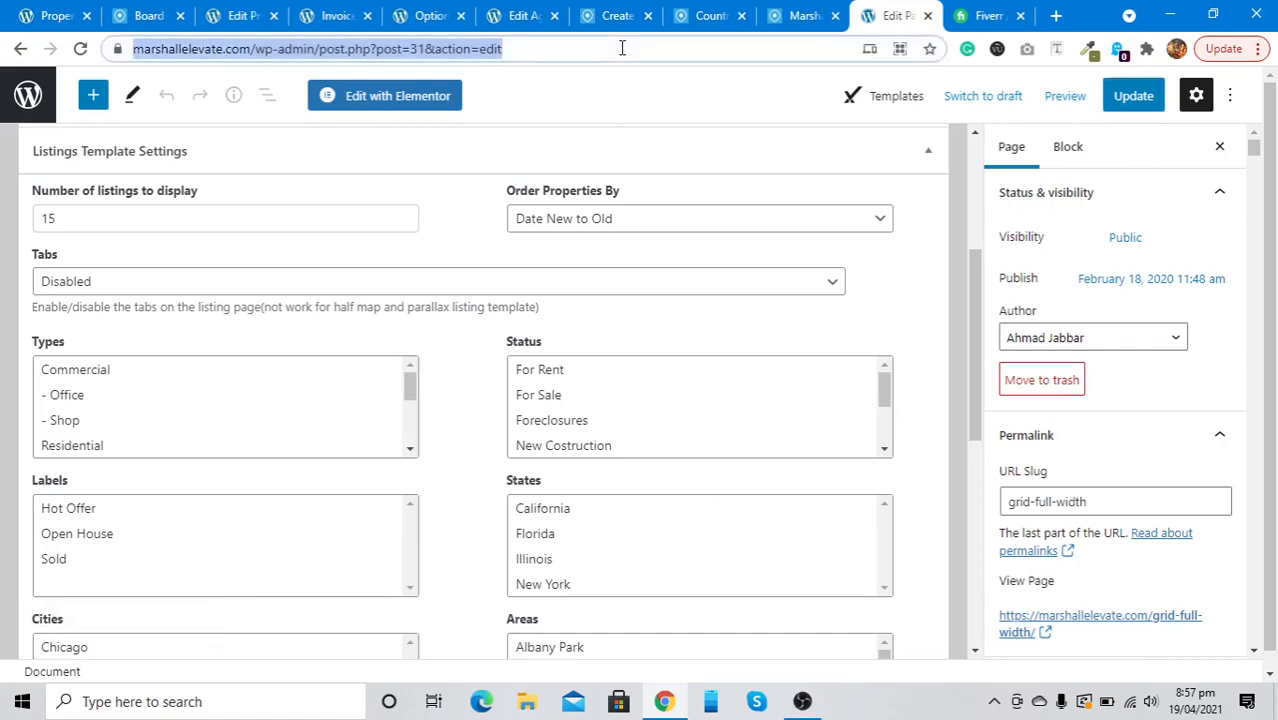
pyautogui.write('HOU')
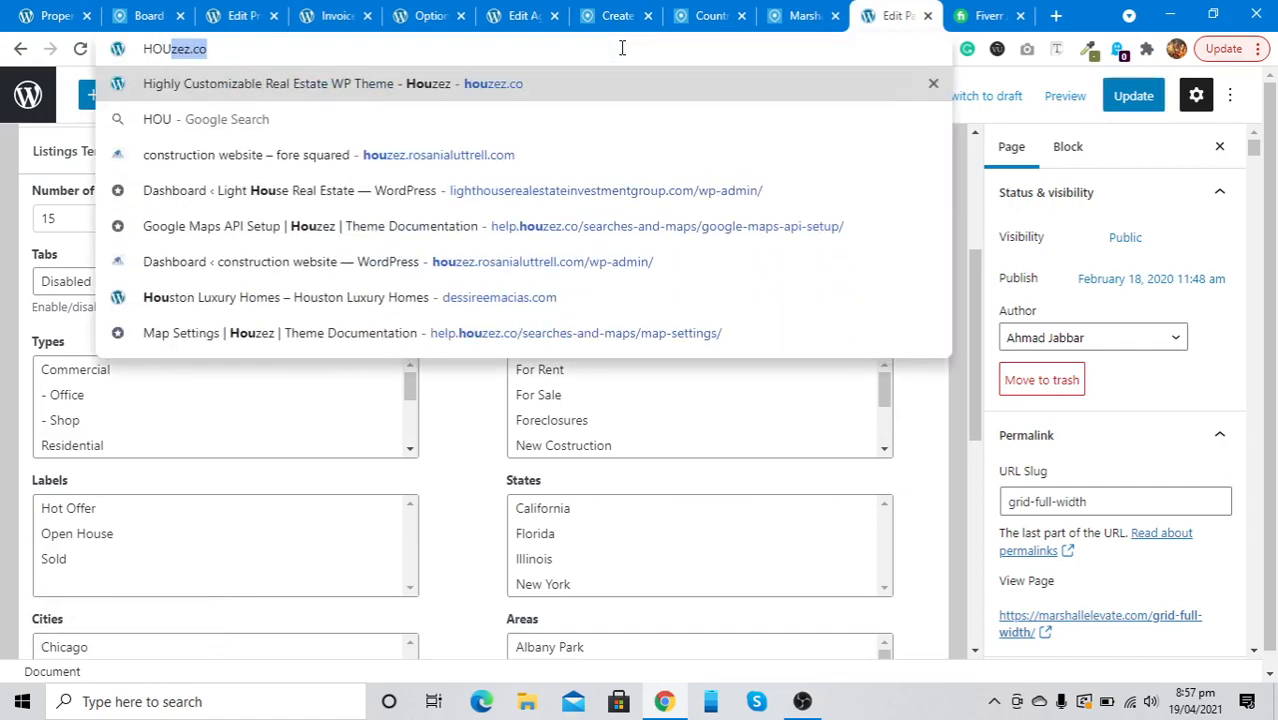
pyautogui.write('ZEZ ')
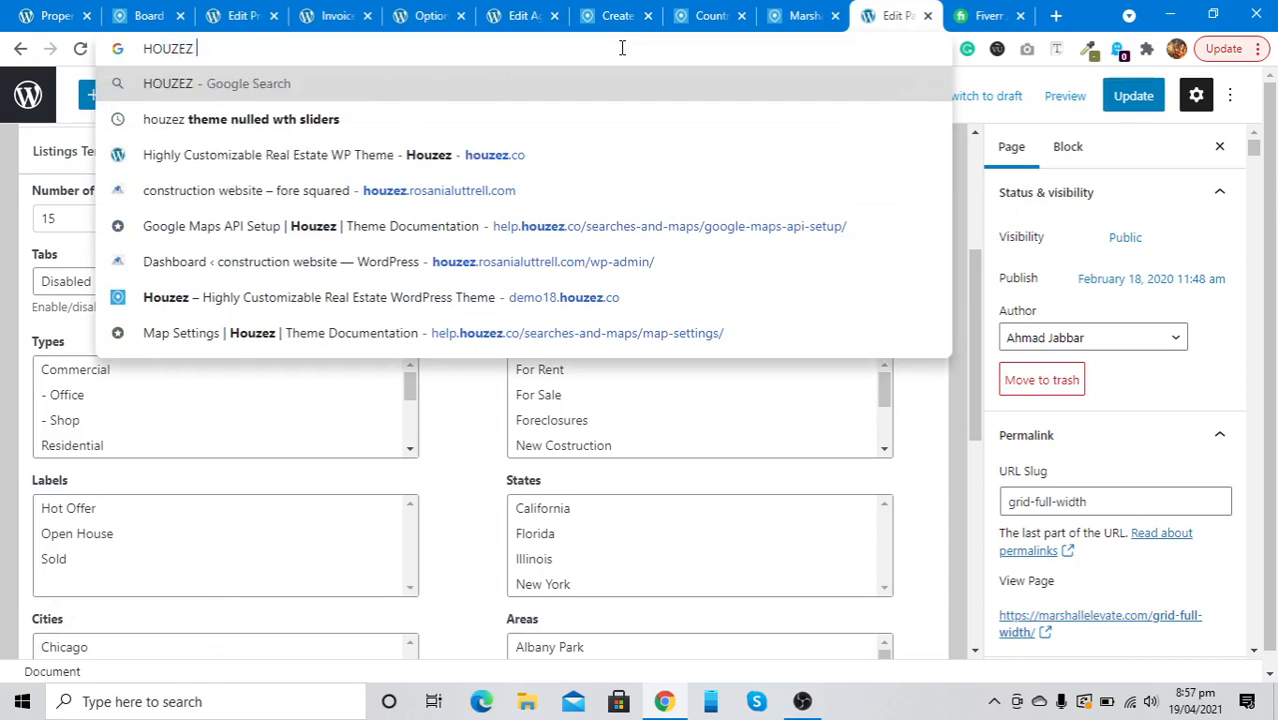
pyautogui.write('THEME')
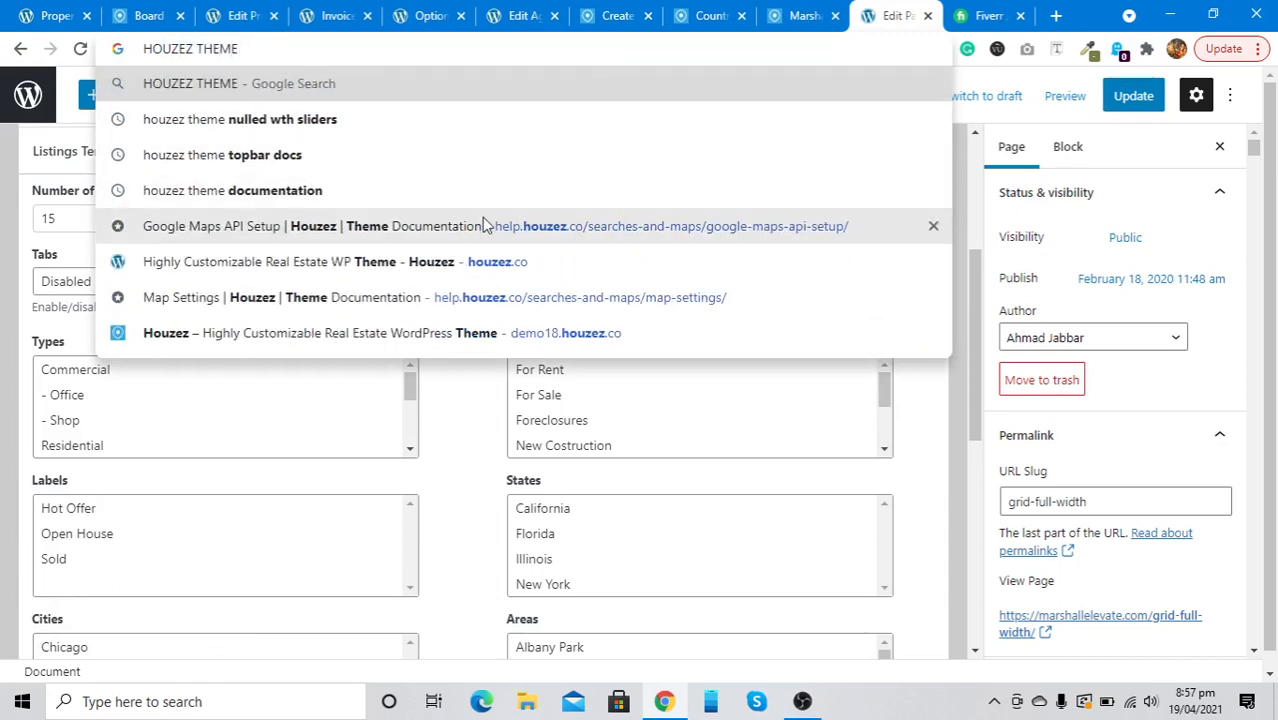
pyautogui.click(473, 190)
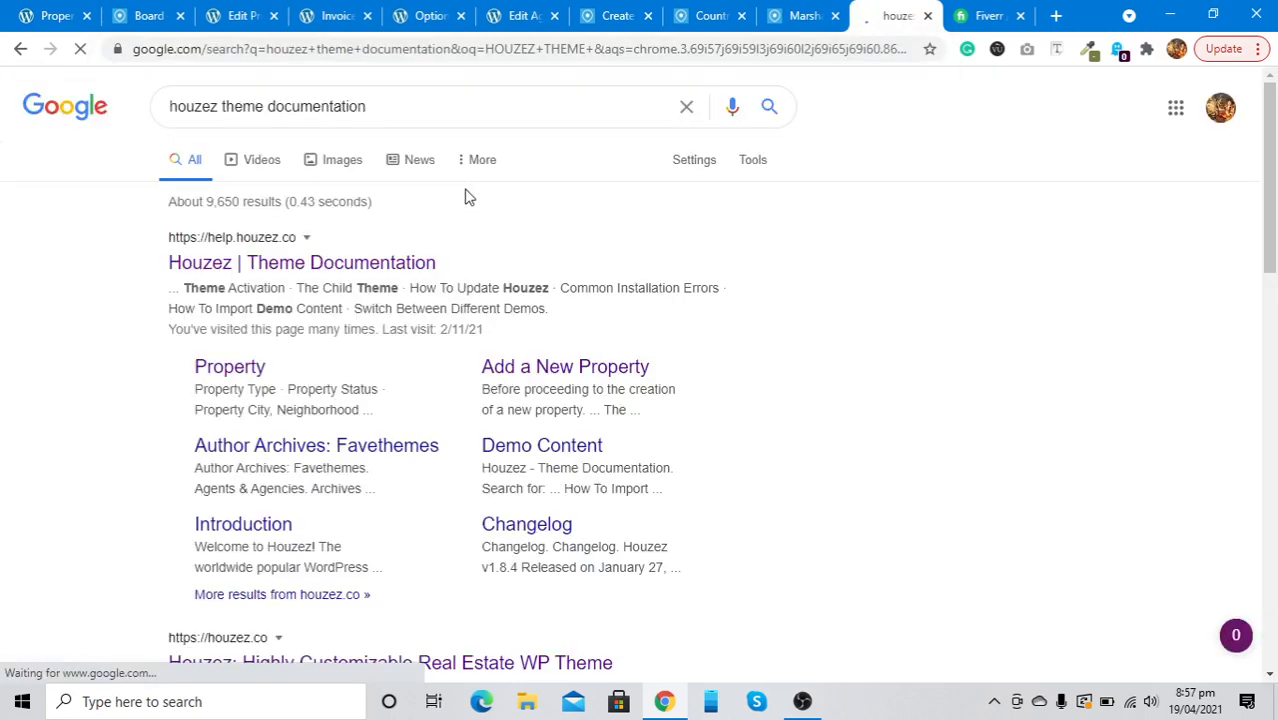
pyautogui.click(203, 265)
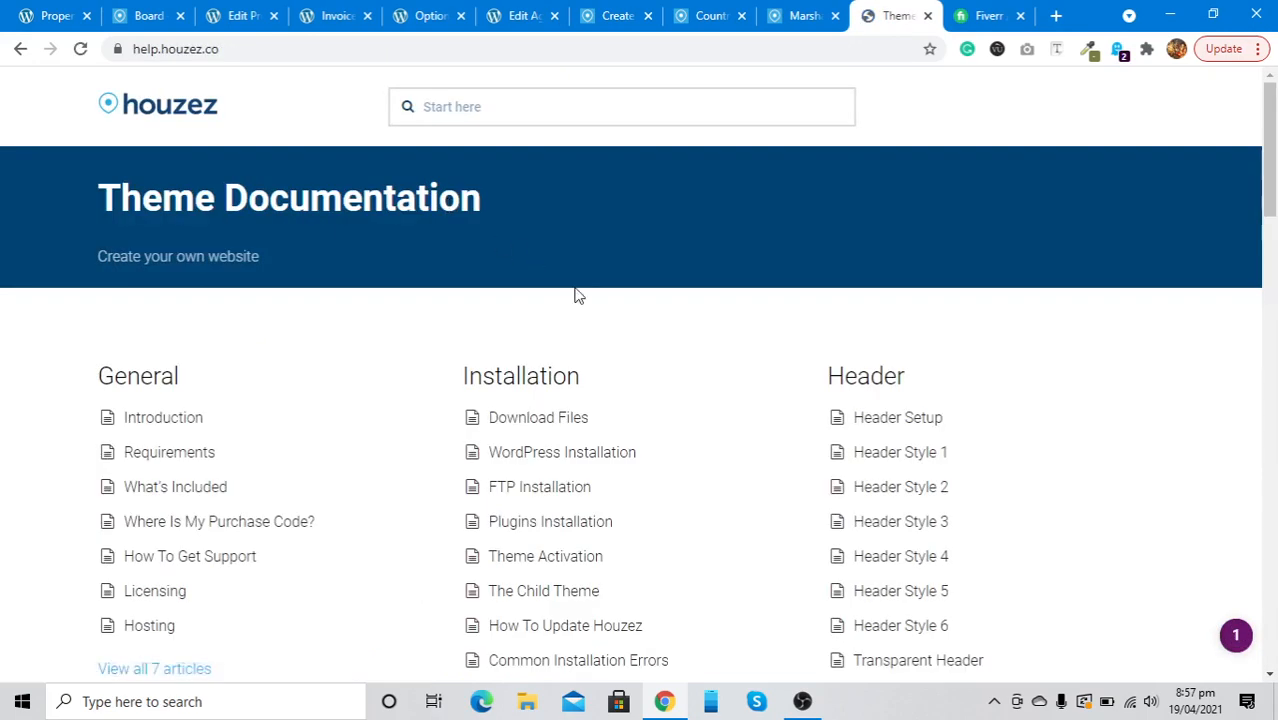
# Step: Look over the documentation's article categories from General, Installation and Header down to Membership, Sidebars & Widgets and Footer
pyautogui.scroll(-2, 573, 294)
pyautogui.scroll(-1, 575, 294)
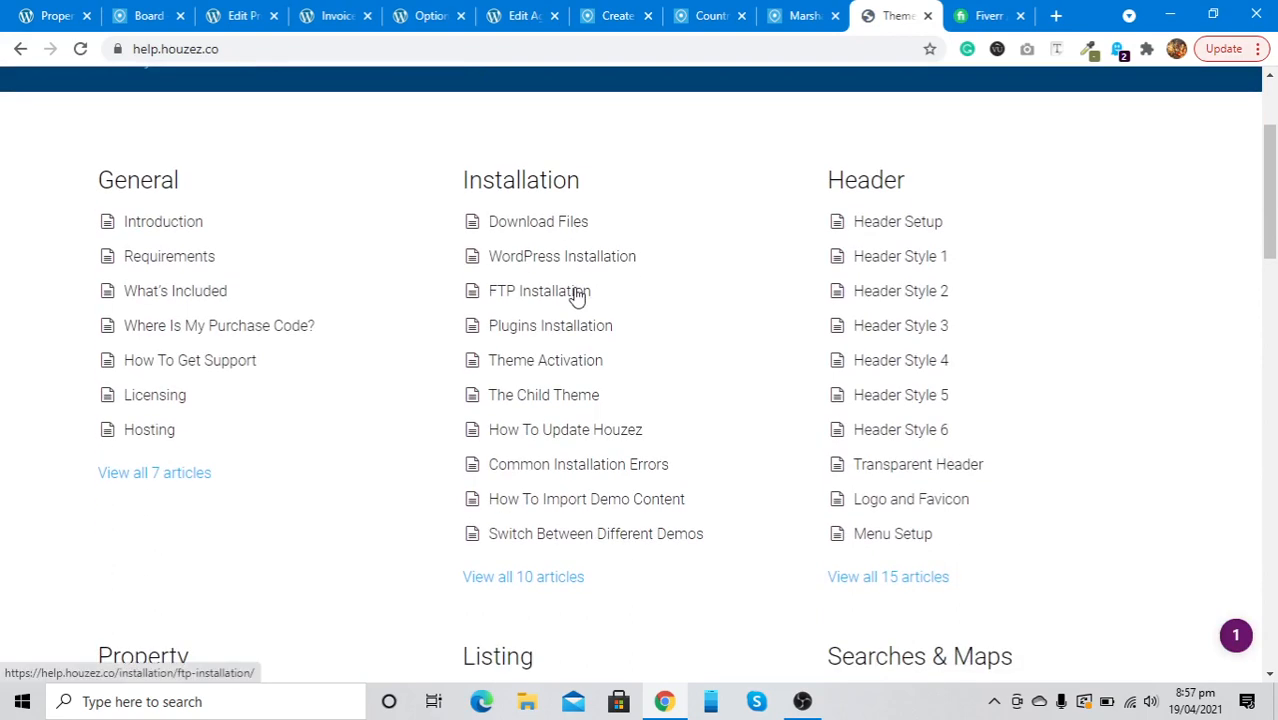
pyautogui.scroll(-1, 576, 295)
pyautogui.scroll(-3, 842, 245)
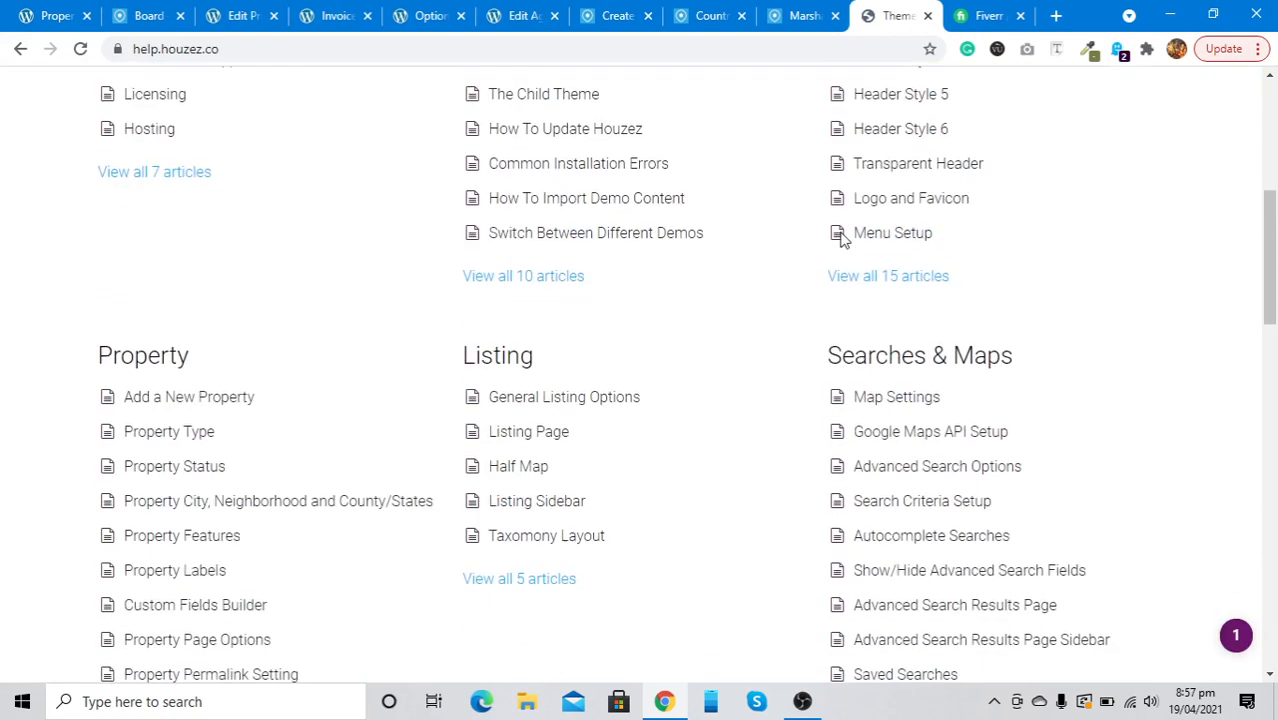
pyautogui.scroll(-4, 509, 471)
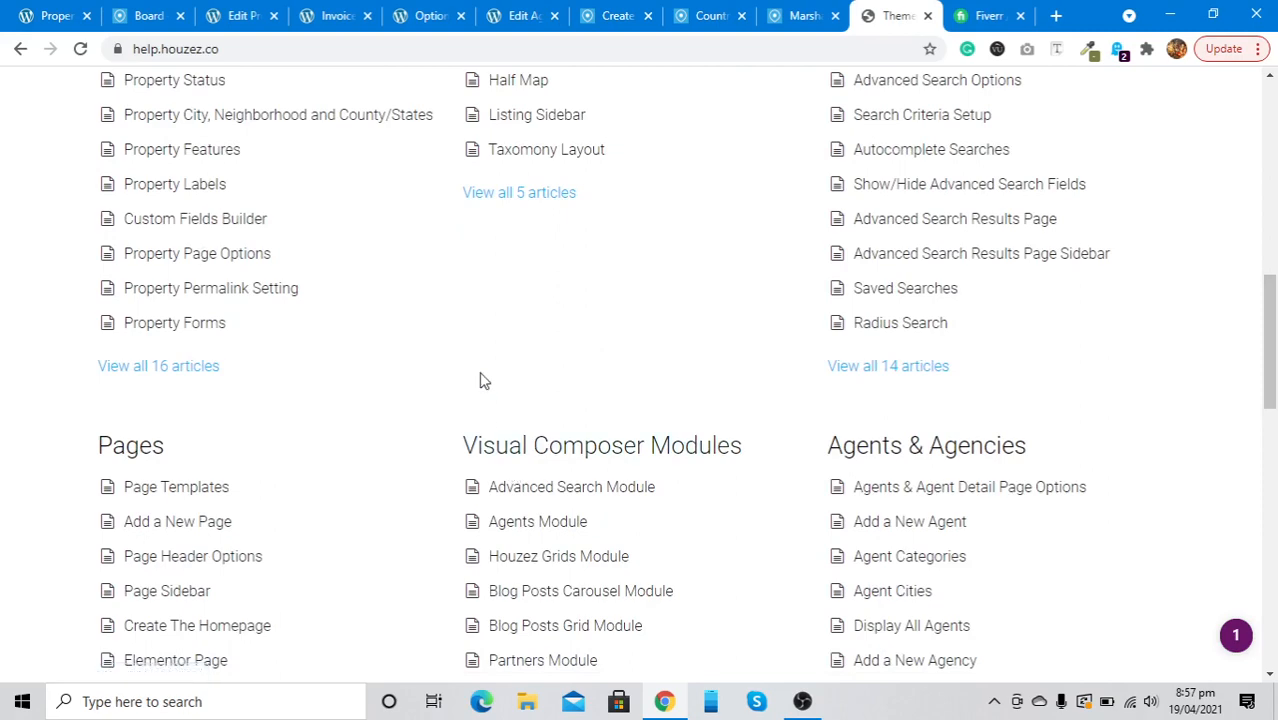
pyautogui.scroll(-4, 499, 308)
pyautogui.scroll(1, 502, 313)
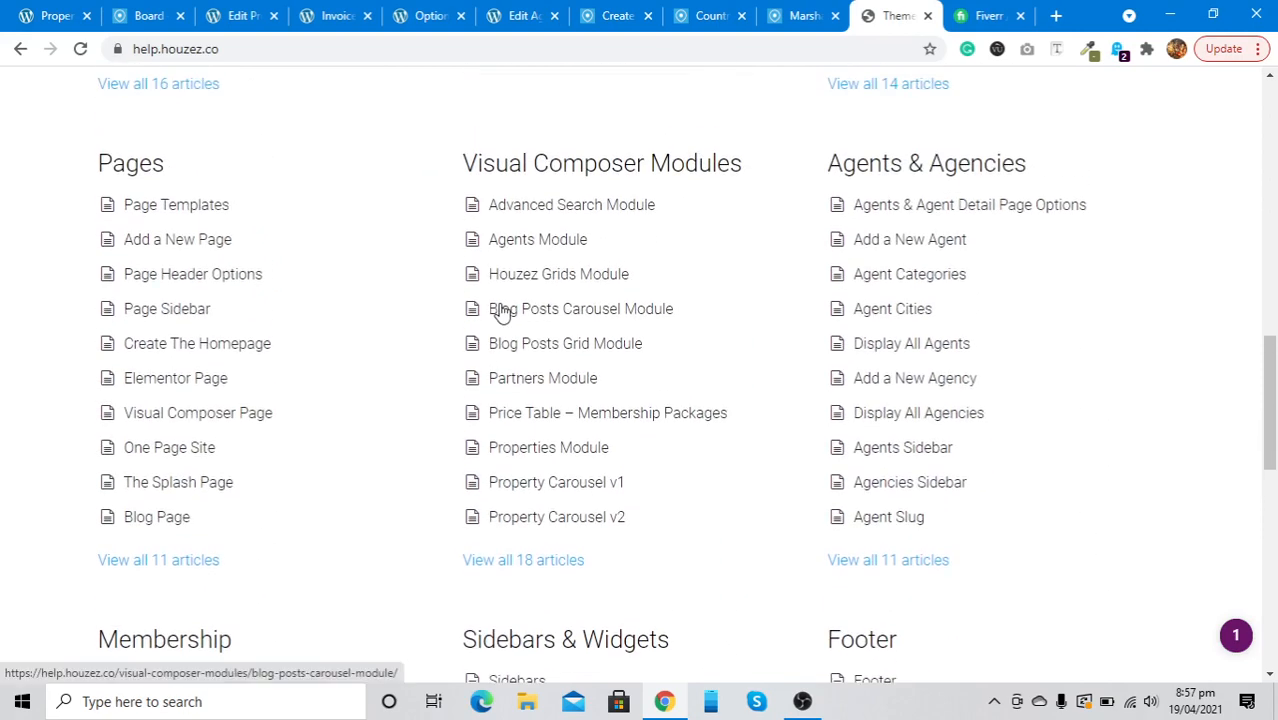
pyautogui.scroll(-2, 890, 243)
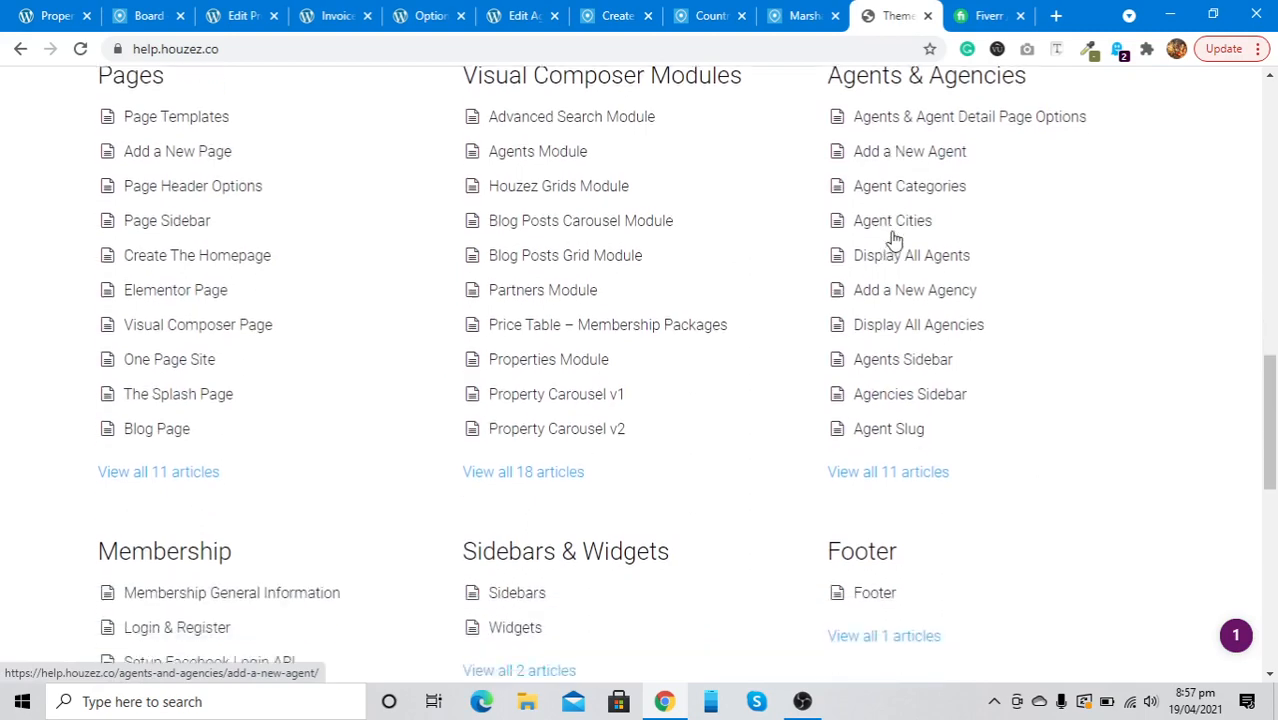
pyautogui.scroll(-2, 893, 240)
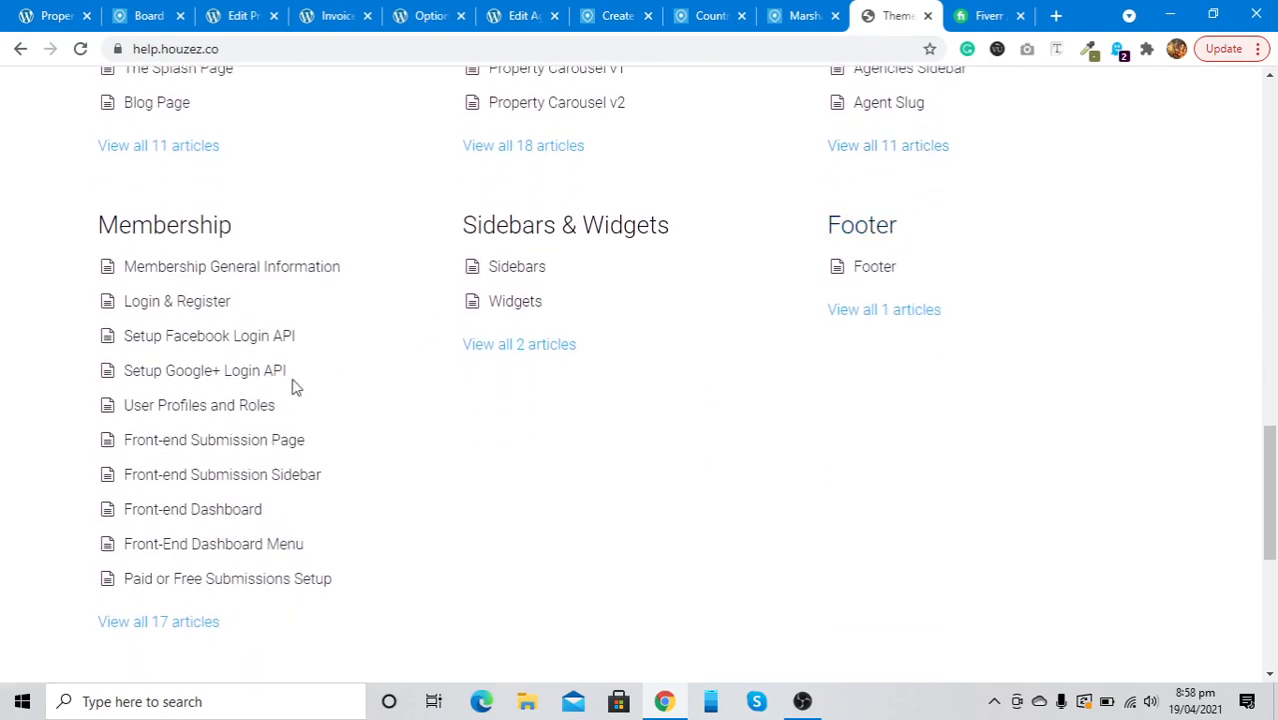
# Step: Read through the Membership article on the Front-end Submission Page, including its form layout and show/hide fields sections, and return to the documentation home
pyautogui.click(222, 453)
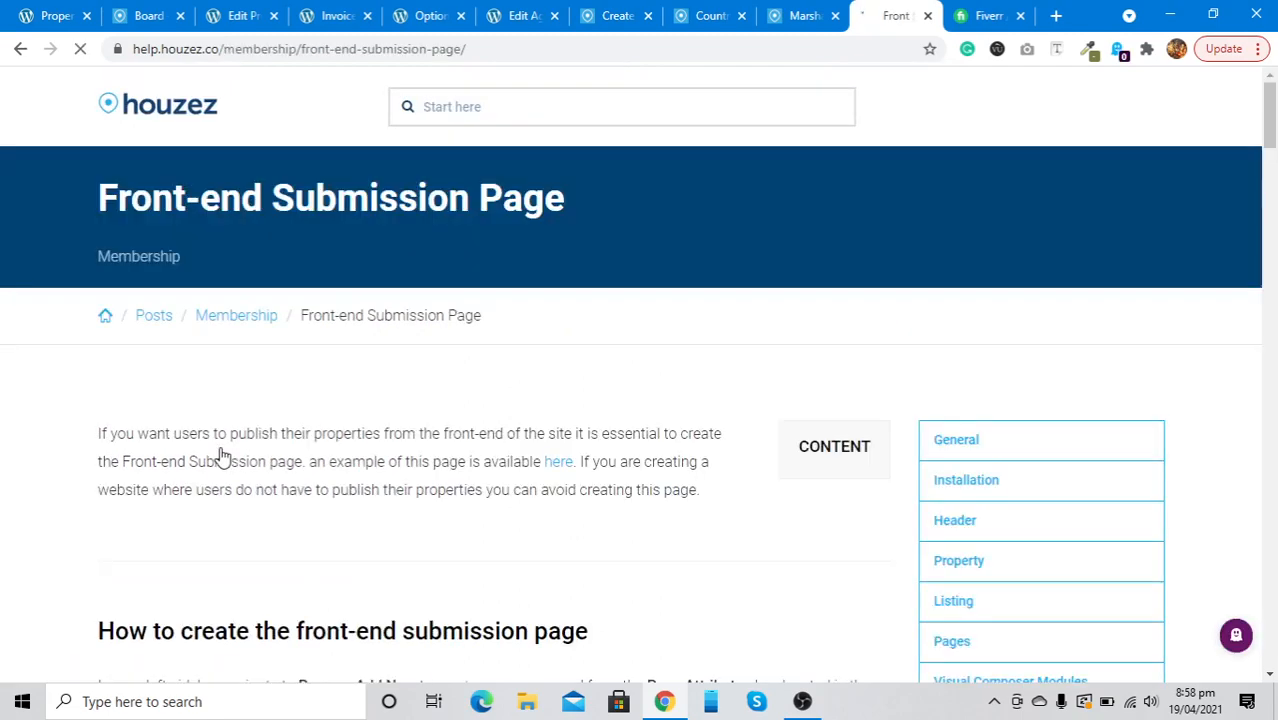
pyautogui.scroll(-5, 222, 455)
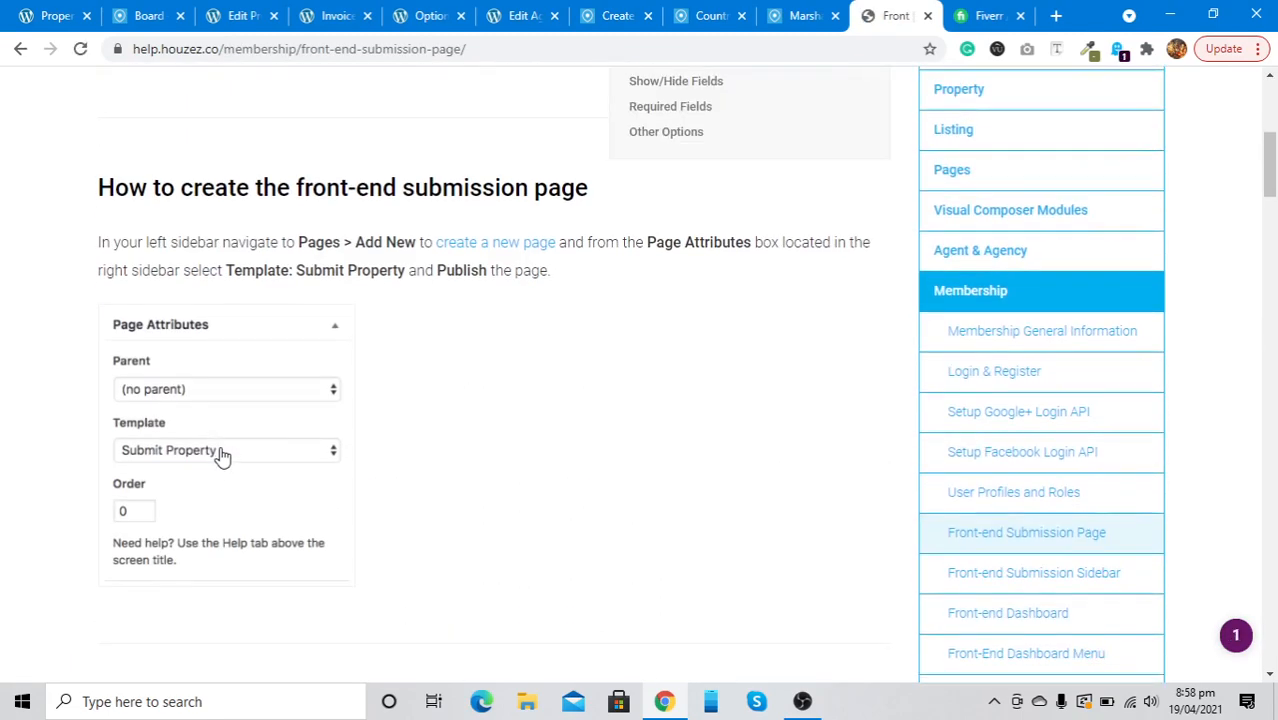
pyautogui.scroll(-15, 222, 455)
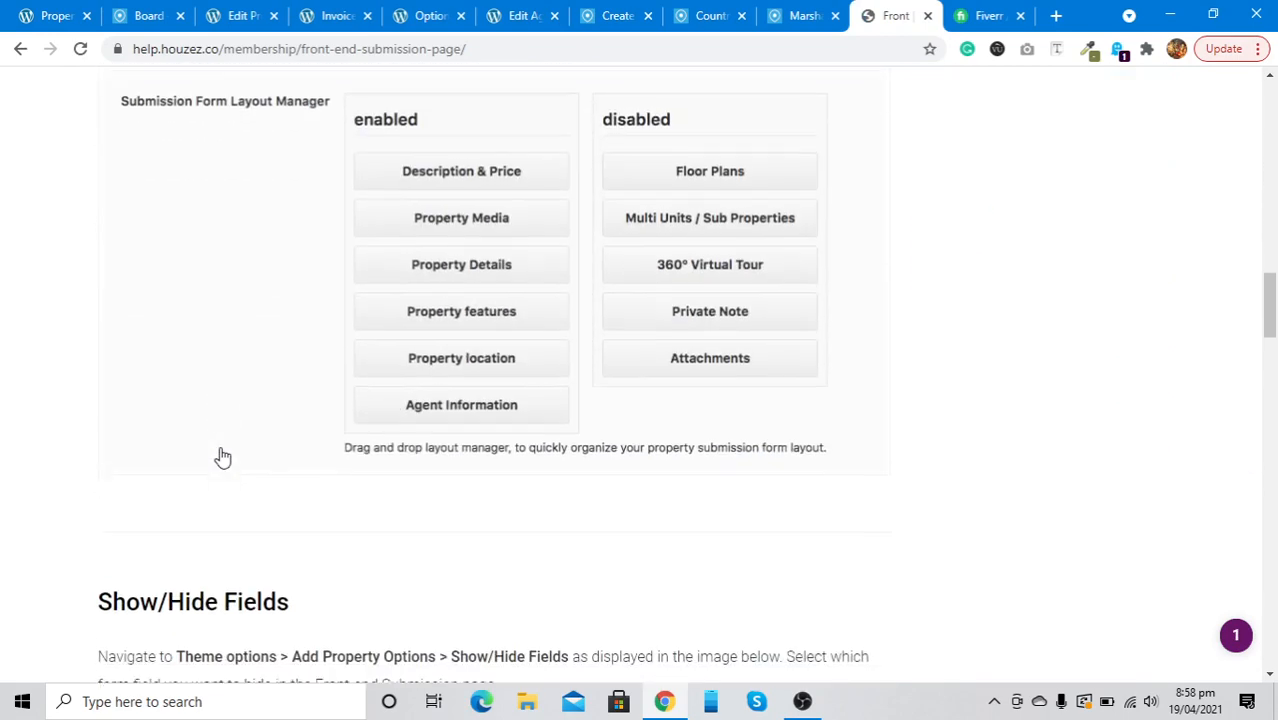
pyautogui.scroll(-12, 222, 457)
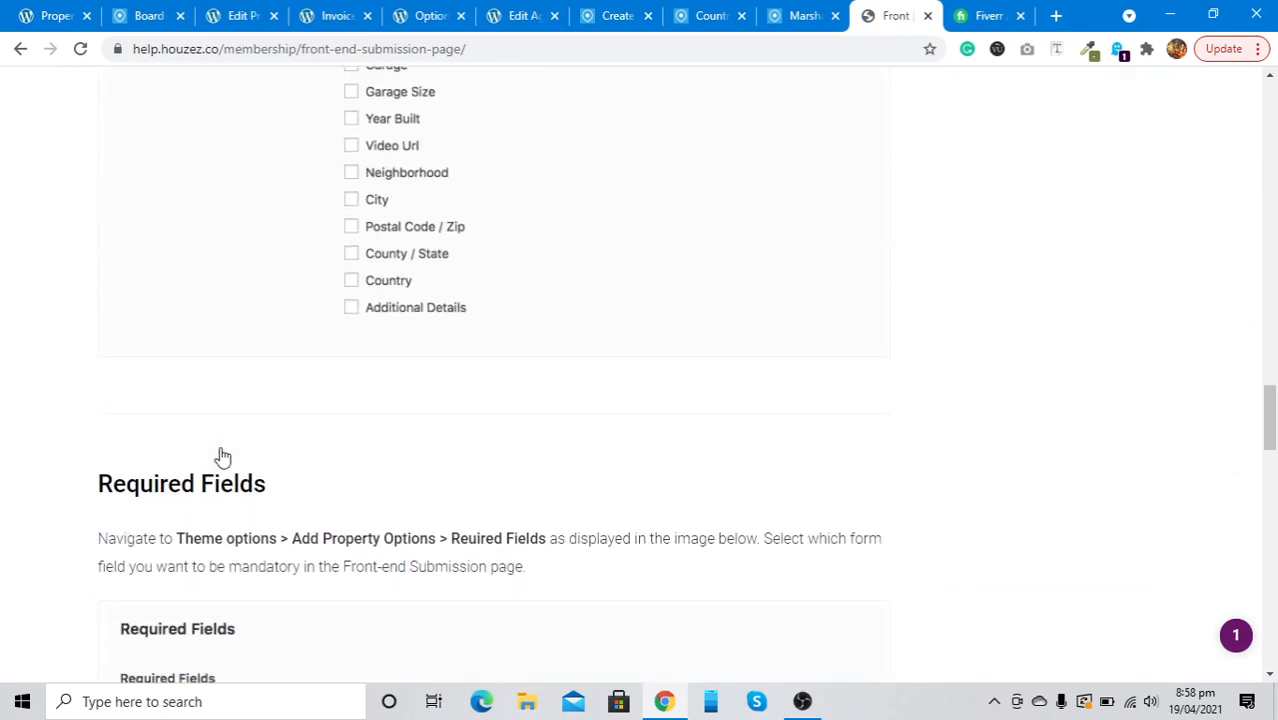
pyautogui.scroll(6, 222, 457)
pyautogui.scroll(-4, 222, 457)
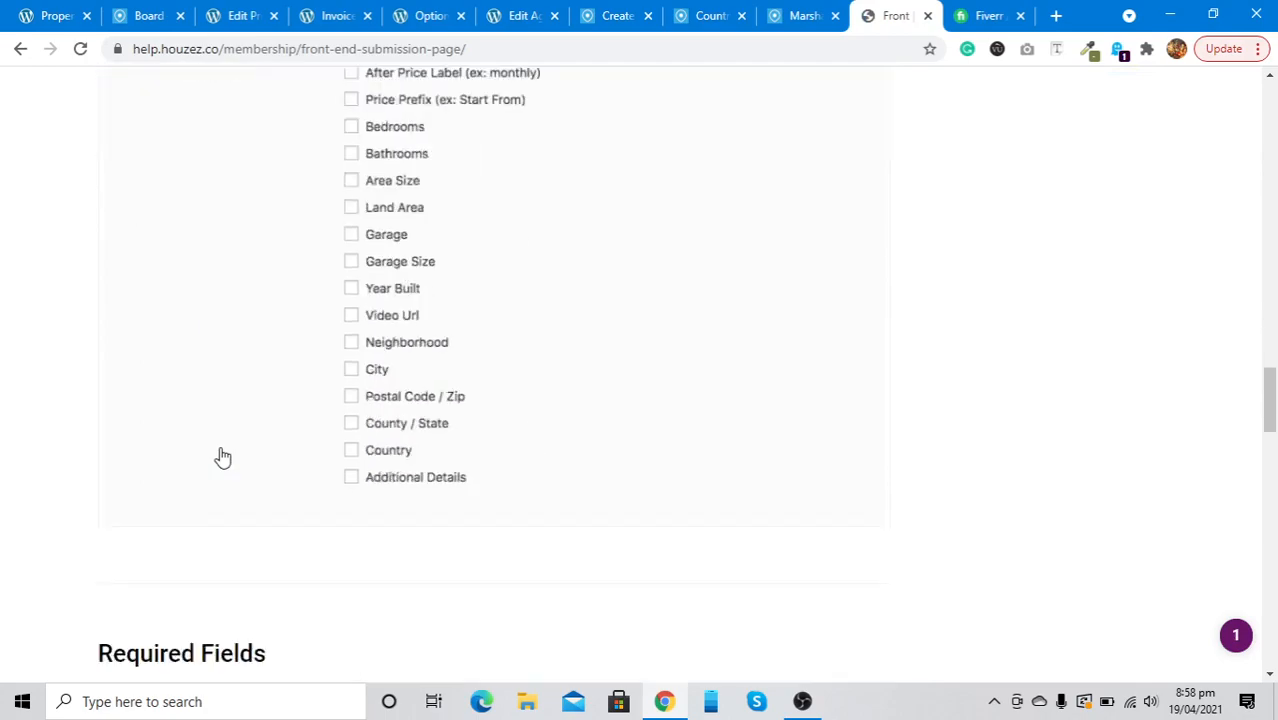
pyautogui.scroll(-20, 222, 457)
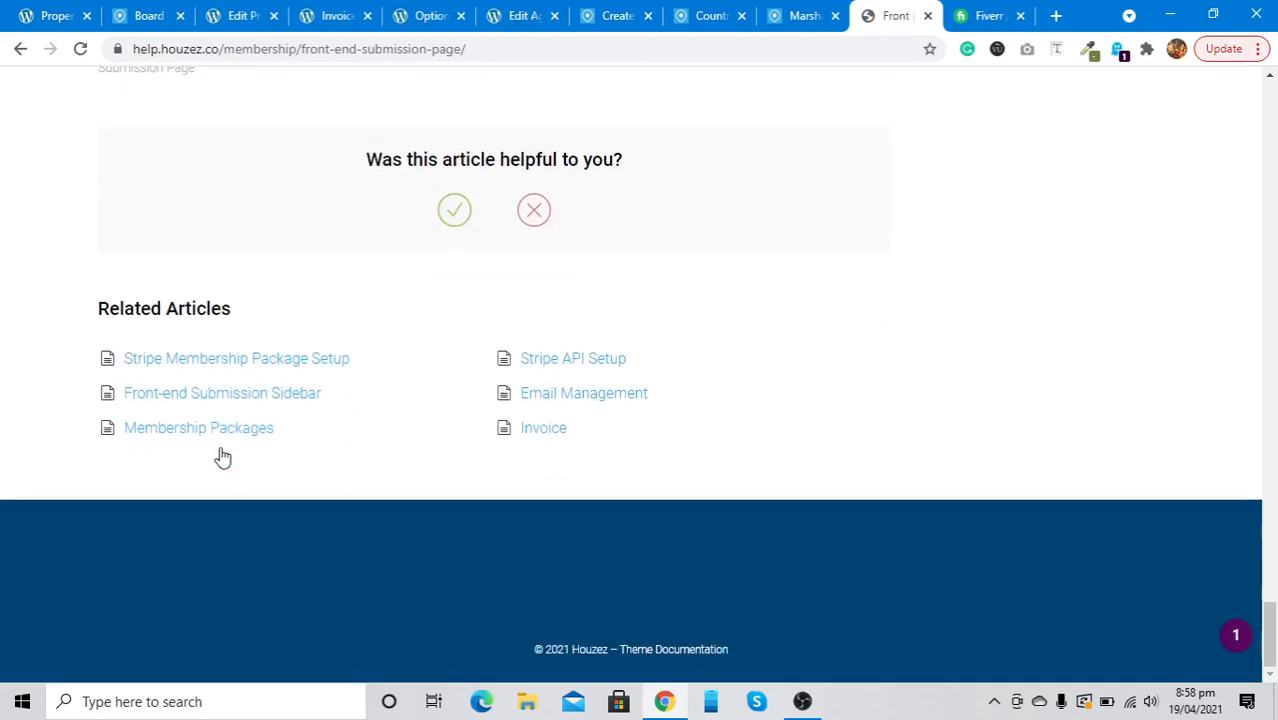
pyautogui.scroll(20, 222, 457)
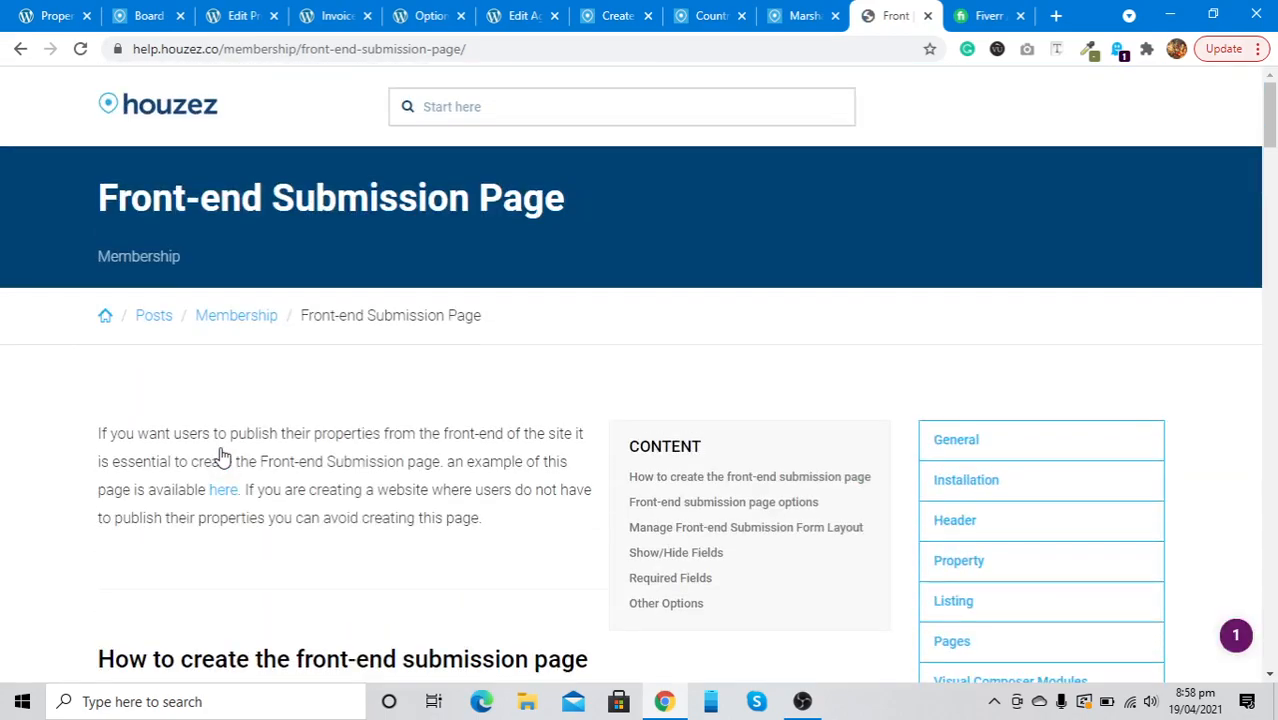
pyautogui.click(197, 125)
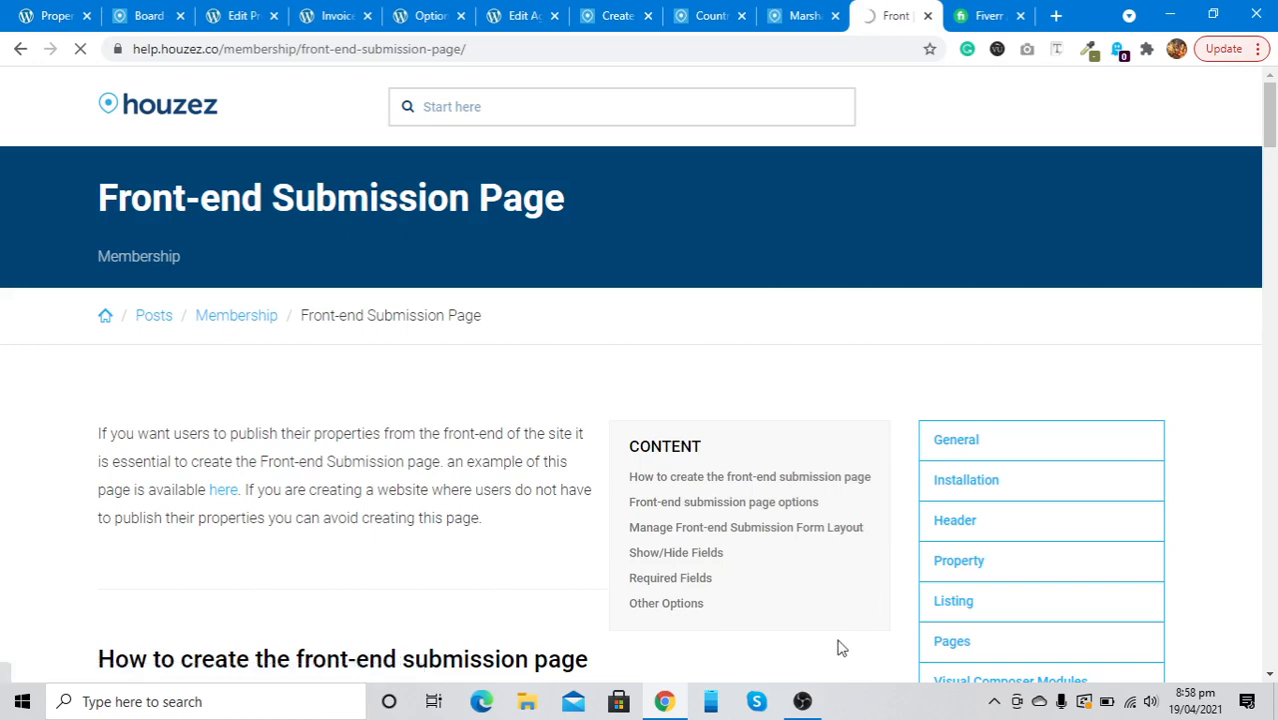
pyautogui.click(802, 703)
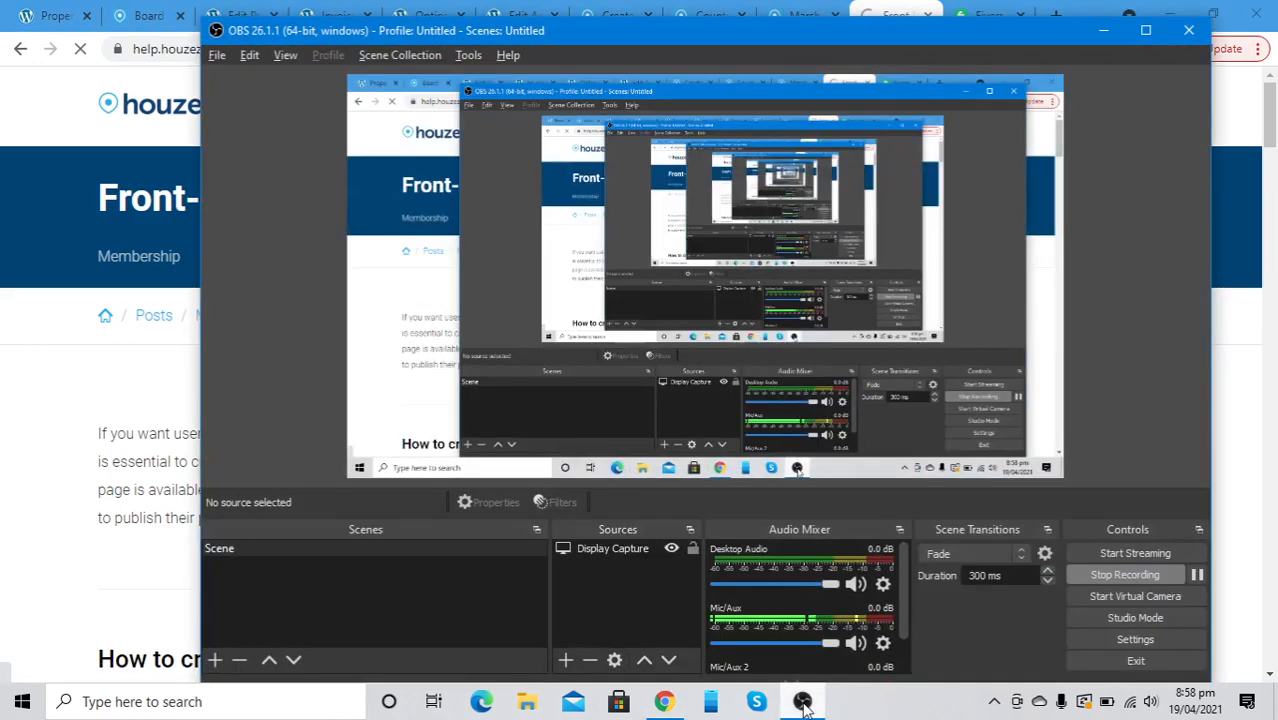